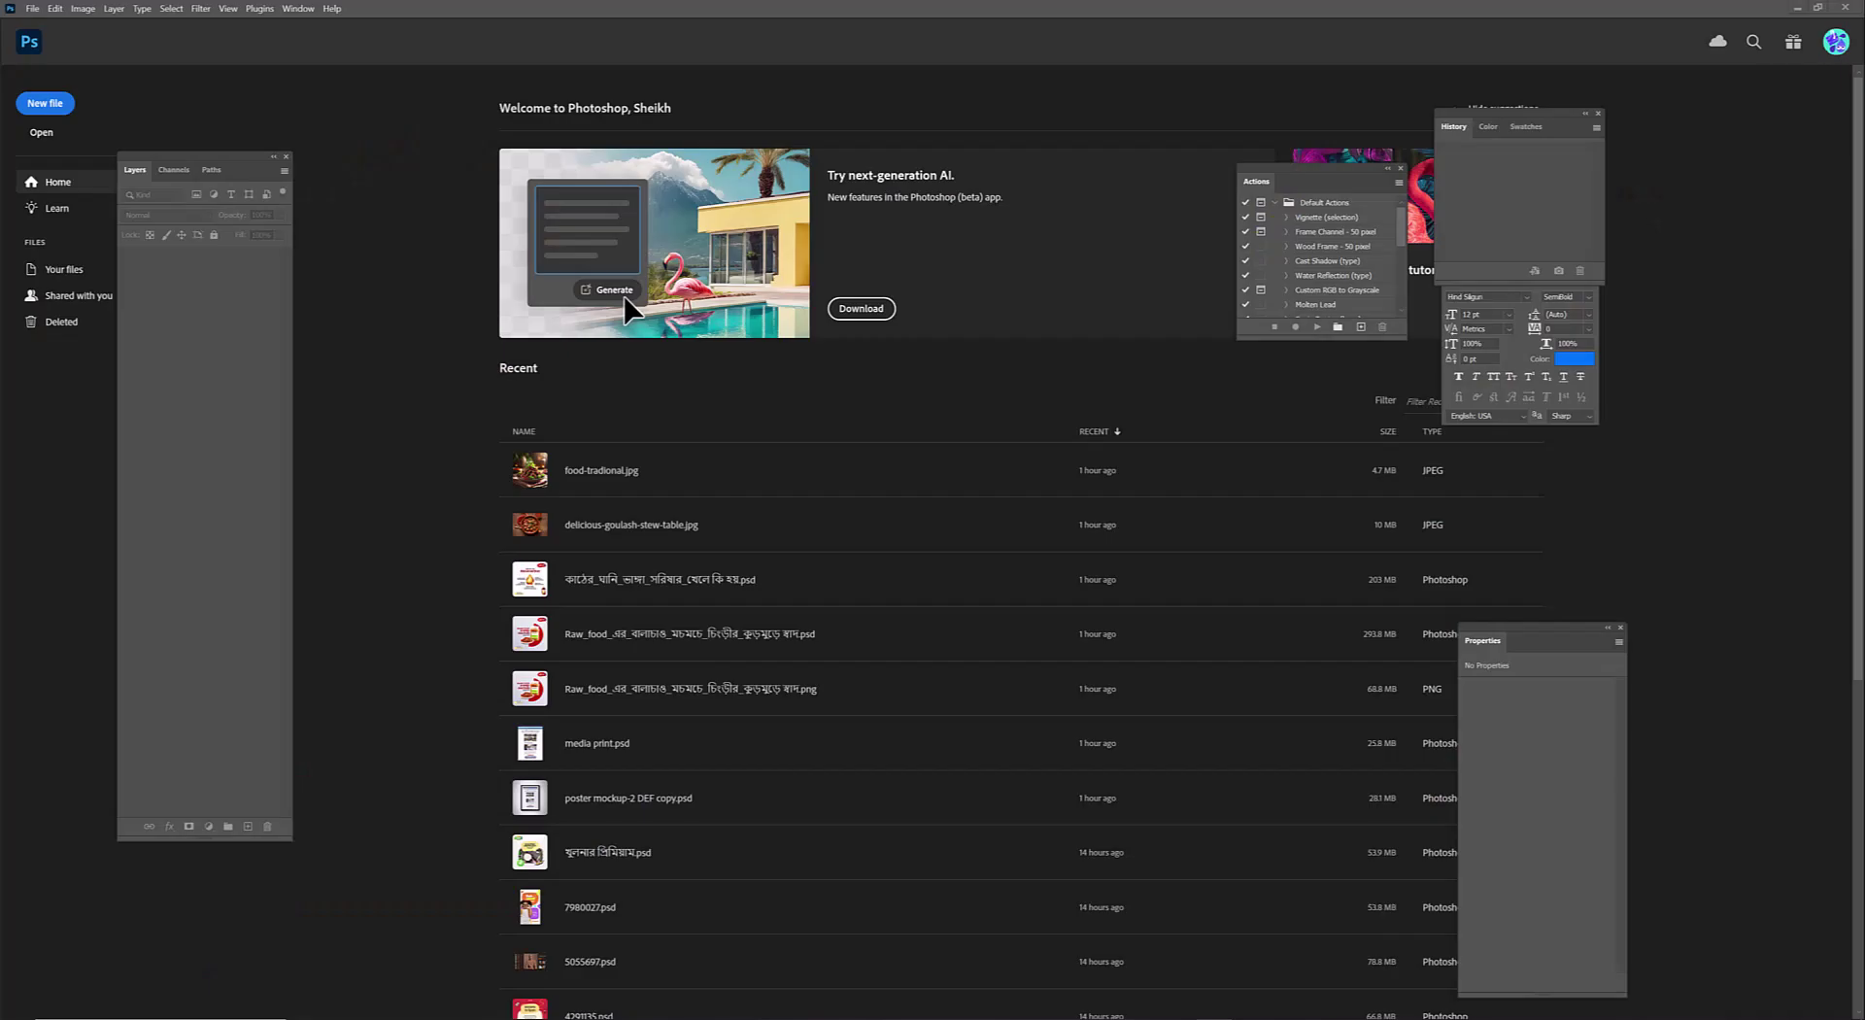
Start a blank 1280×720 px document at 300 ppi from File > New
left_click(32, 8)
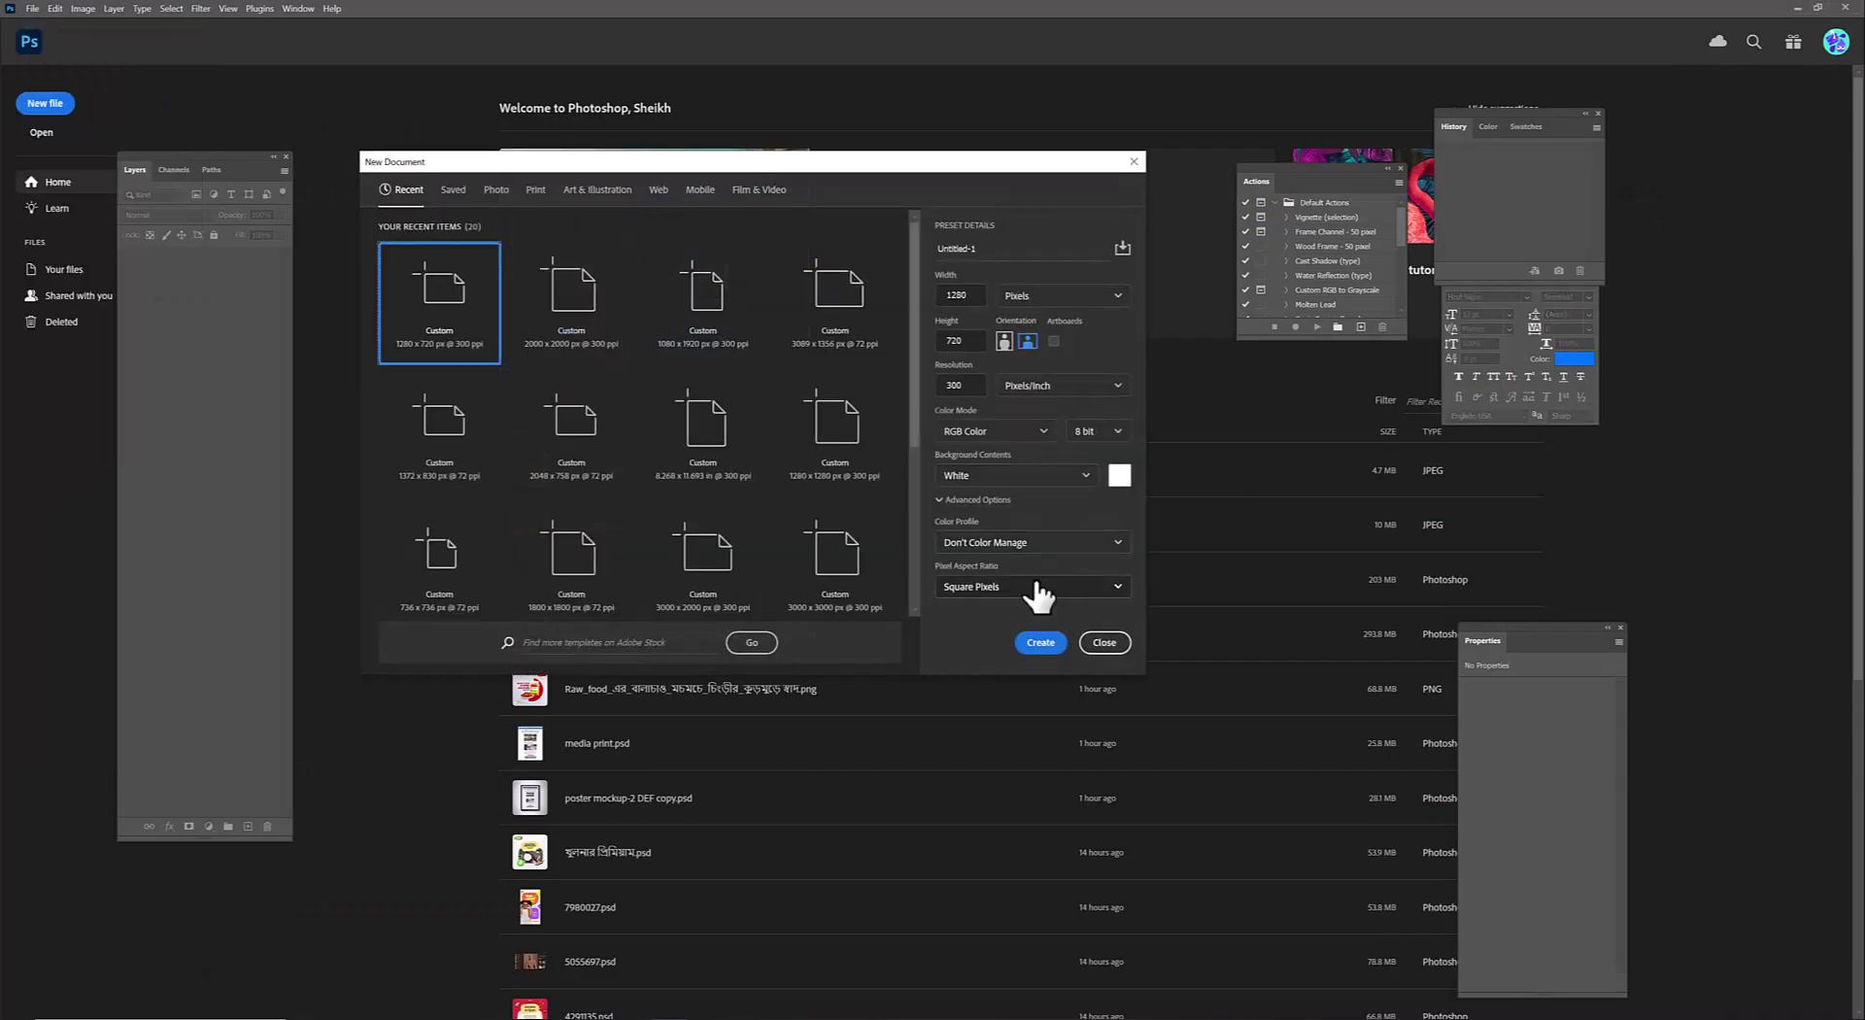
left_click(1037, 643)
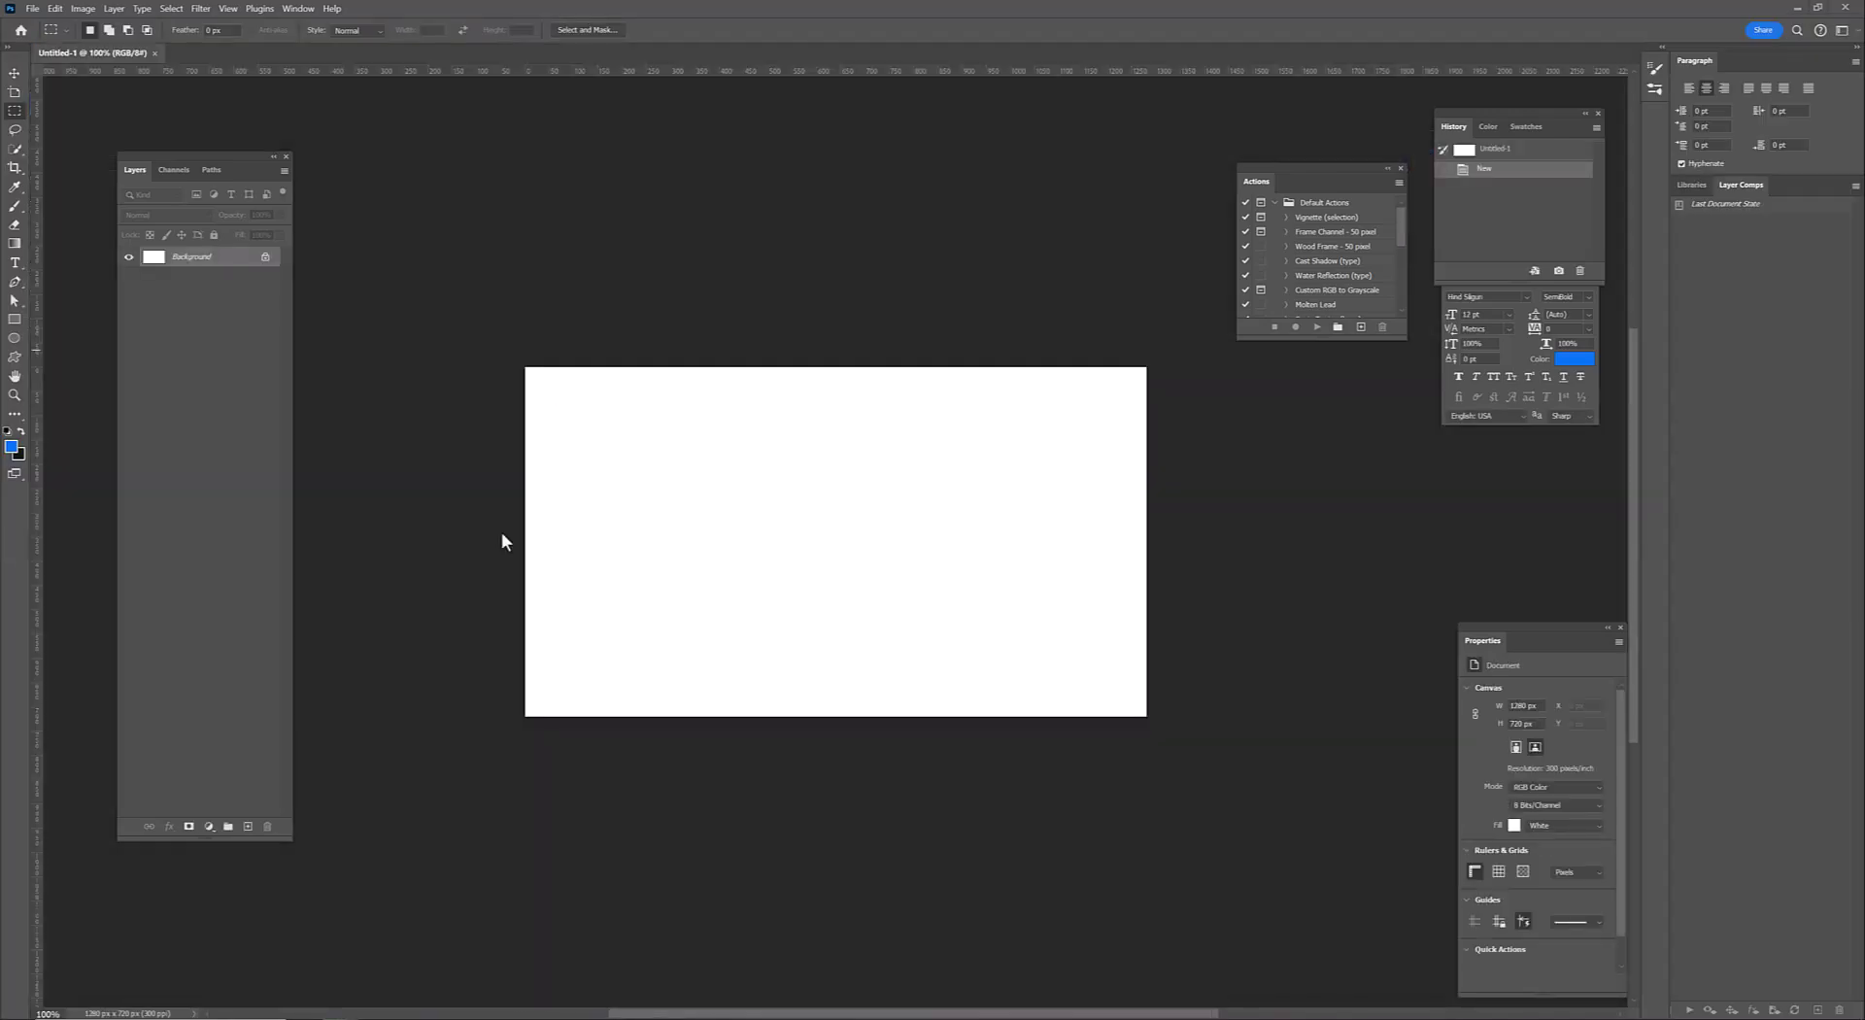
Open the money photo and Generative Fill the man away, keeping the second variation
left_click_drag(173, 424, 199, 439)
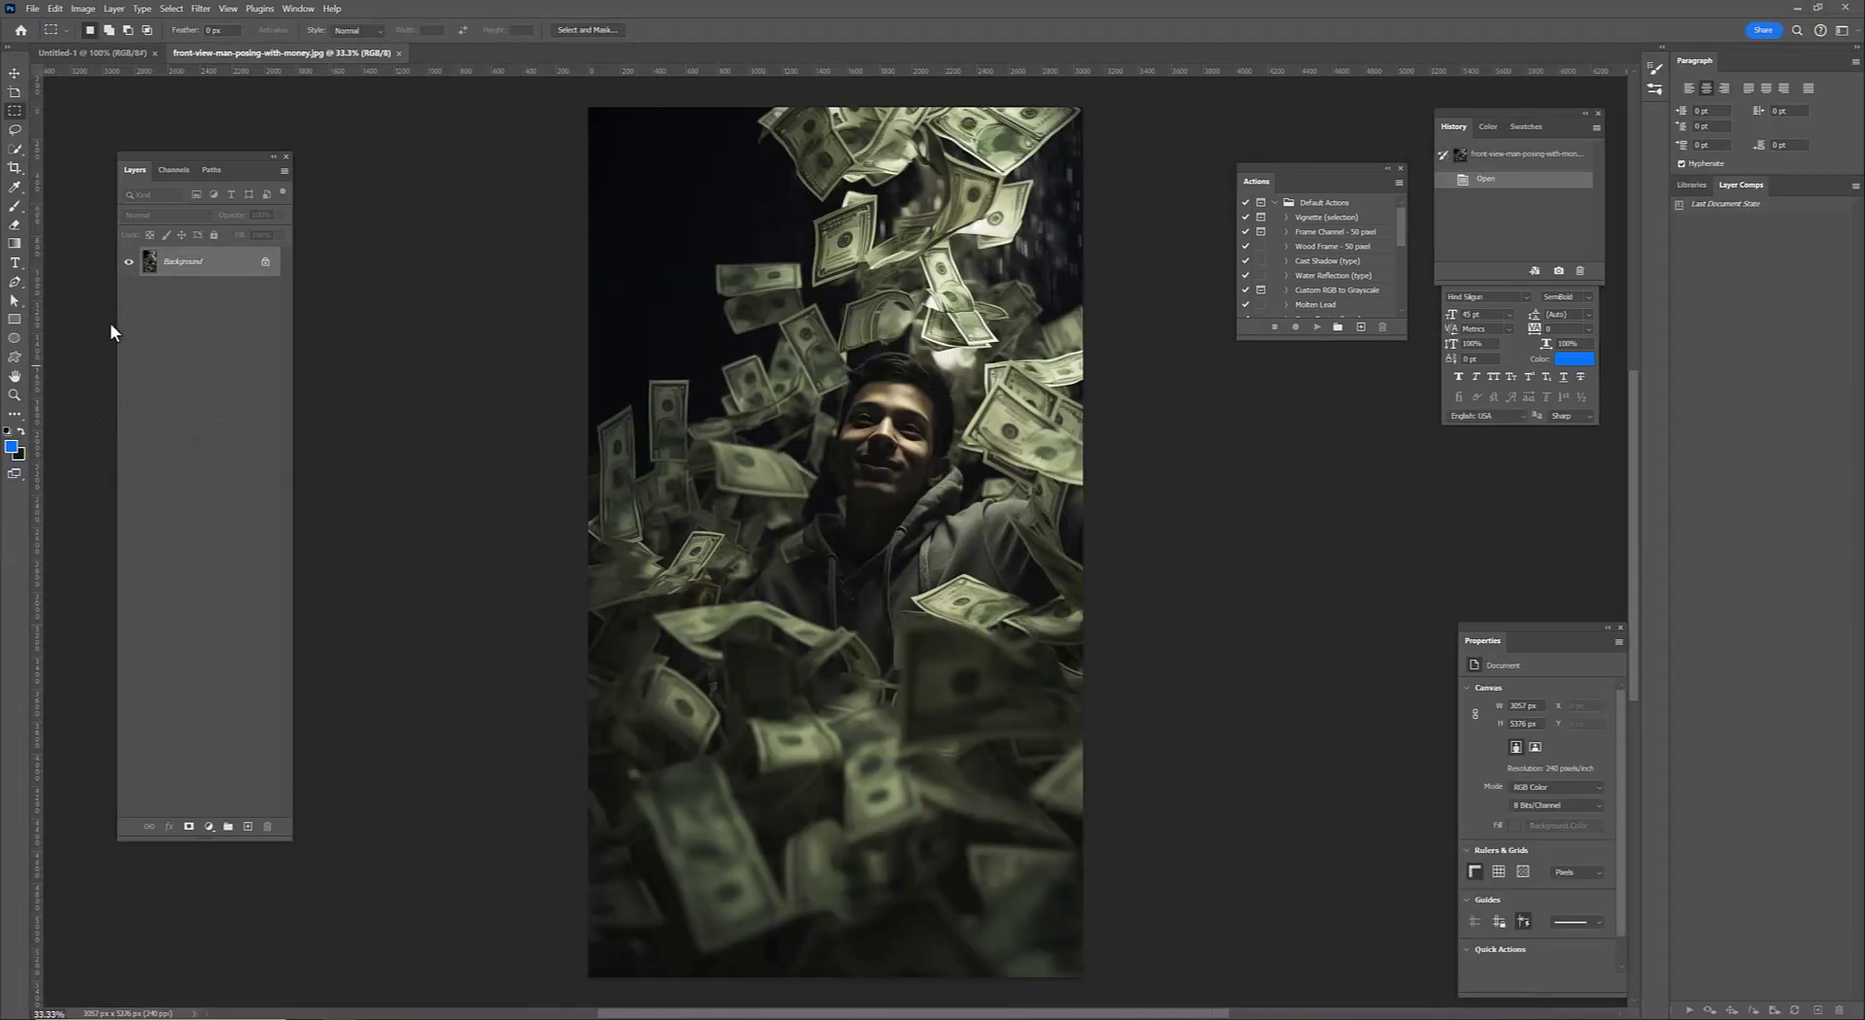
mouse_move(740, 599)
left_mouse_down()
mouse_move(930, 282)
mouse_move(1078, 338)
mouse_move(1178, 682)
left_mouse_up()
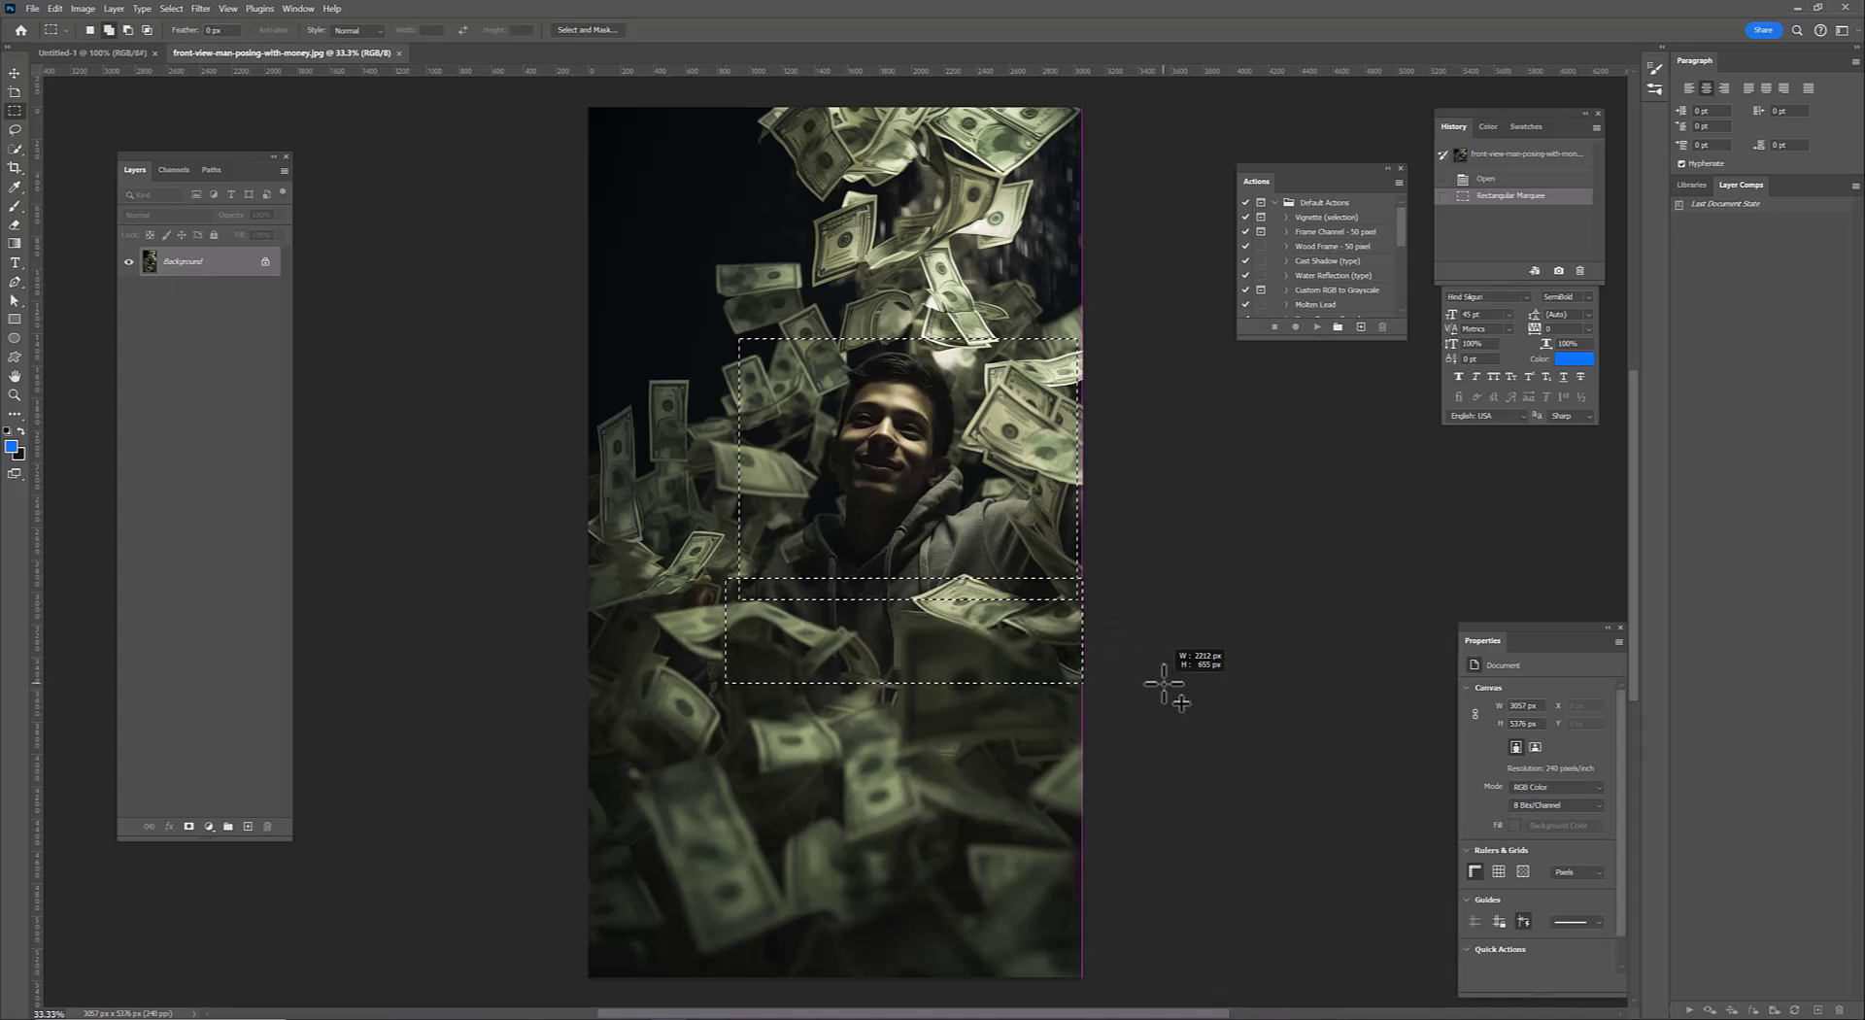
left_click(855, 622)
left_click(1078, 618)
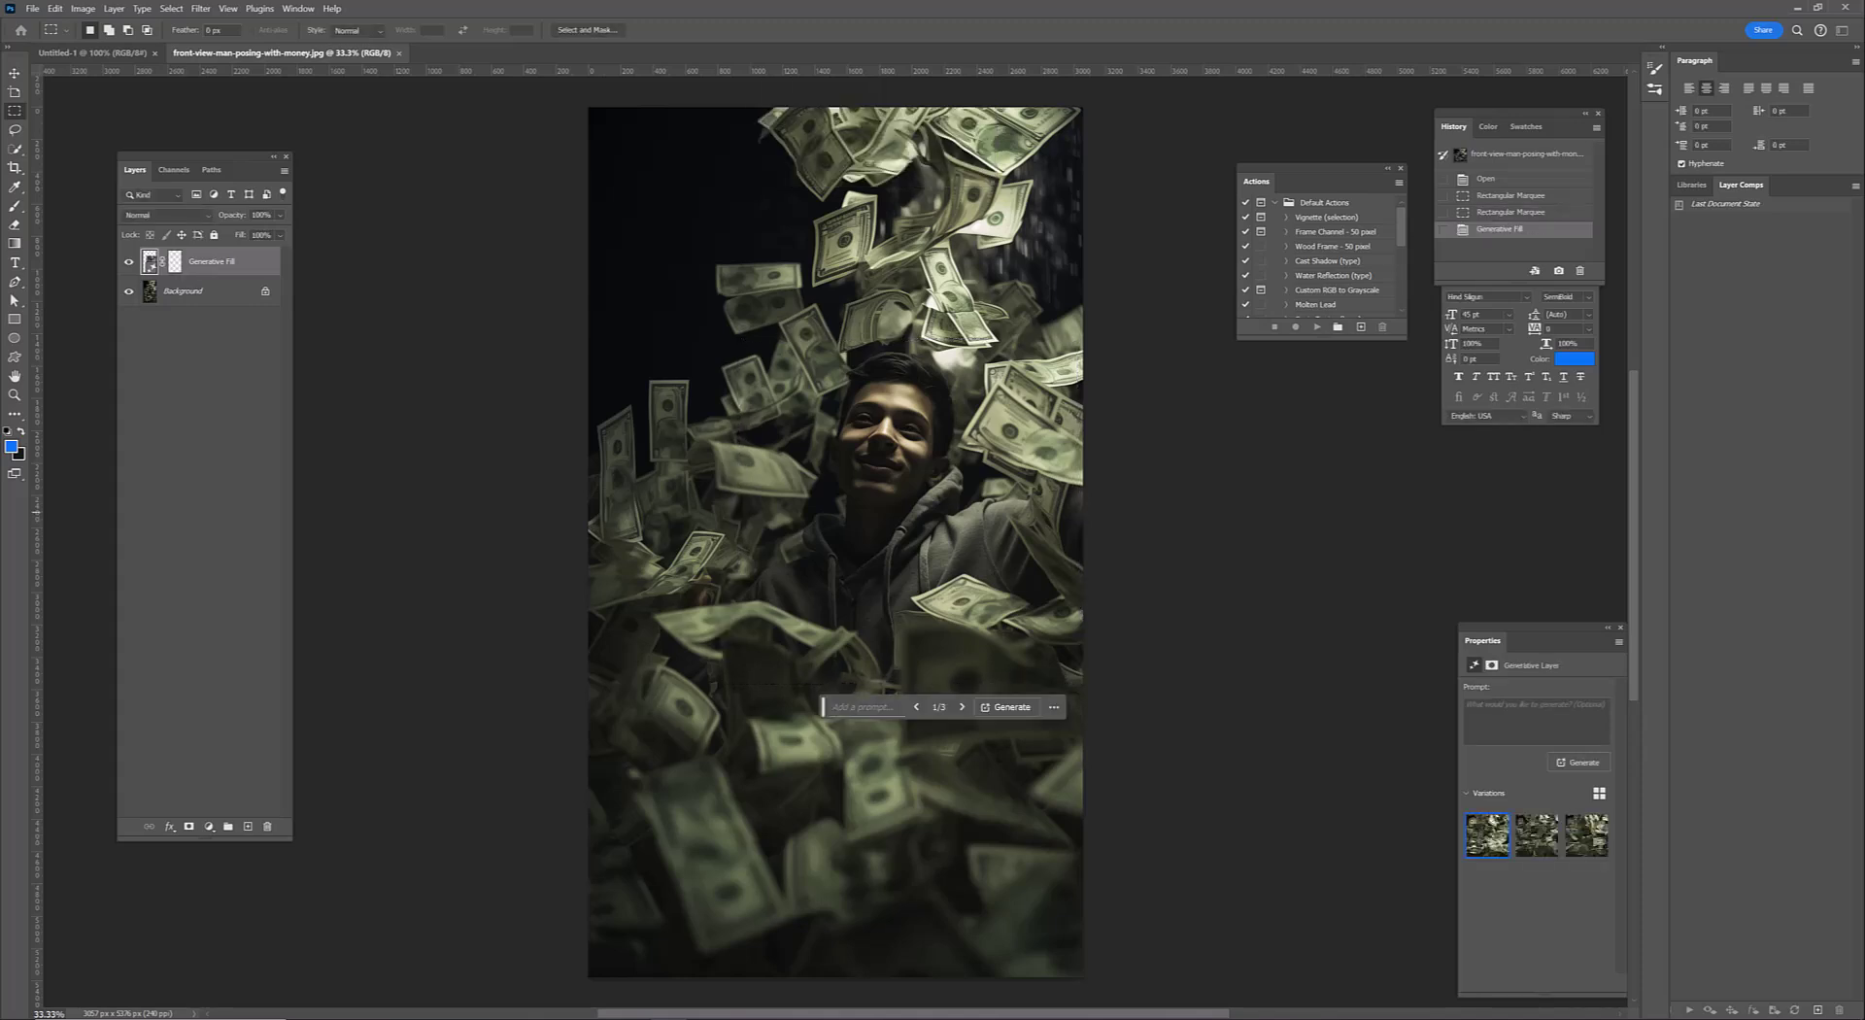
left_click(1535, 835)
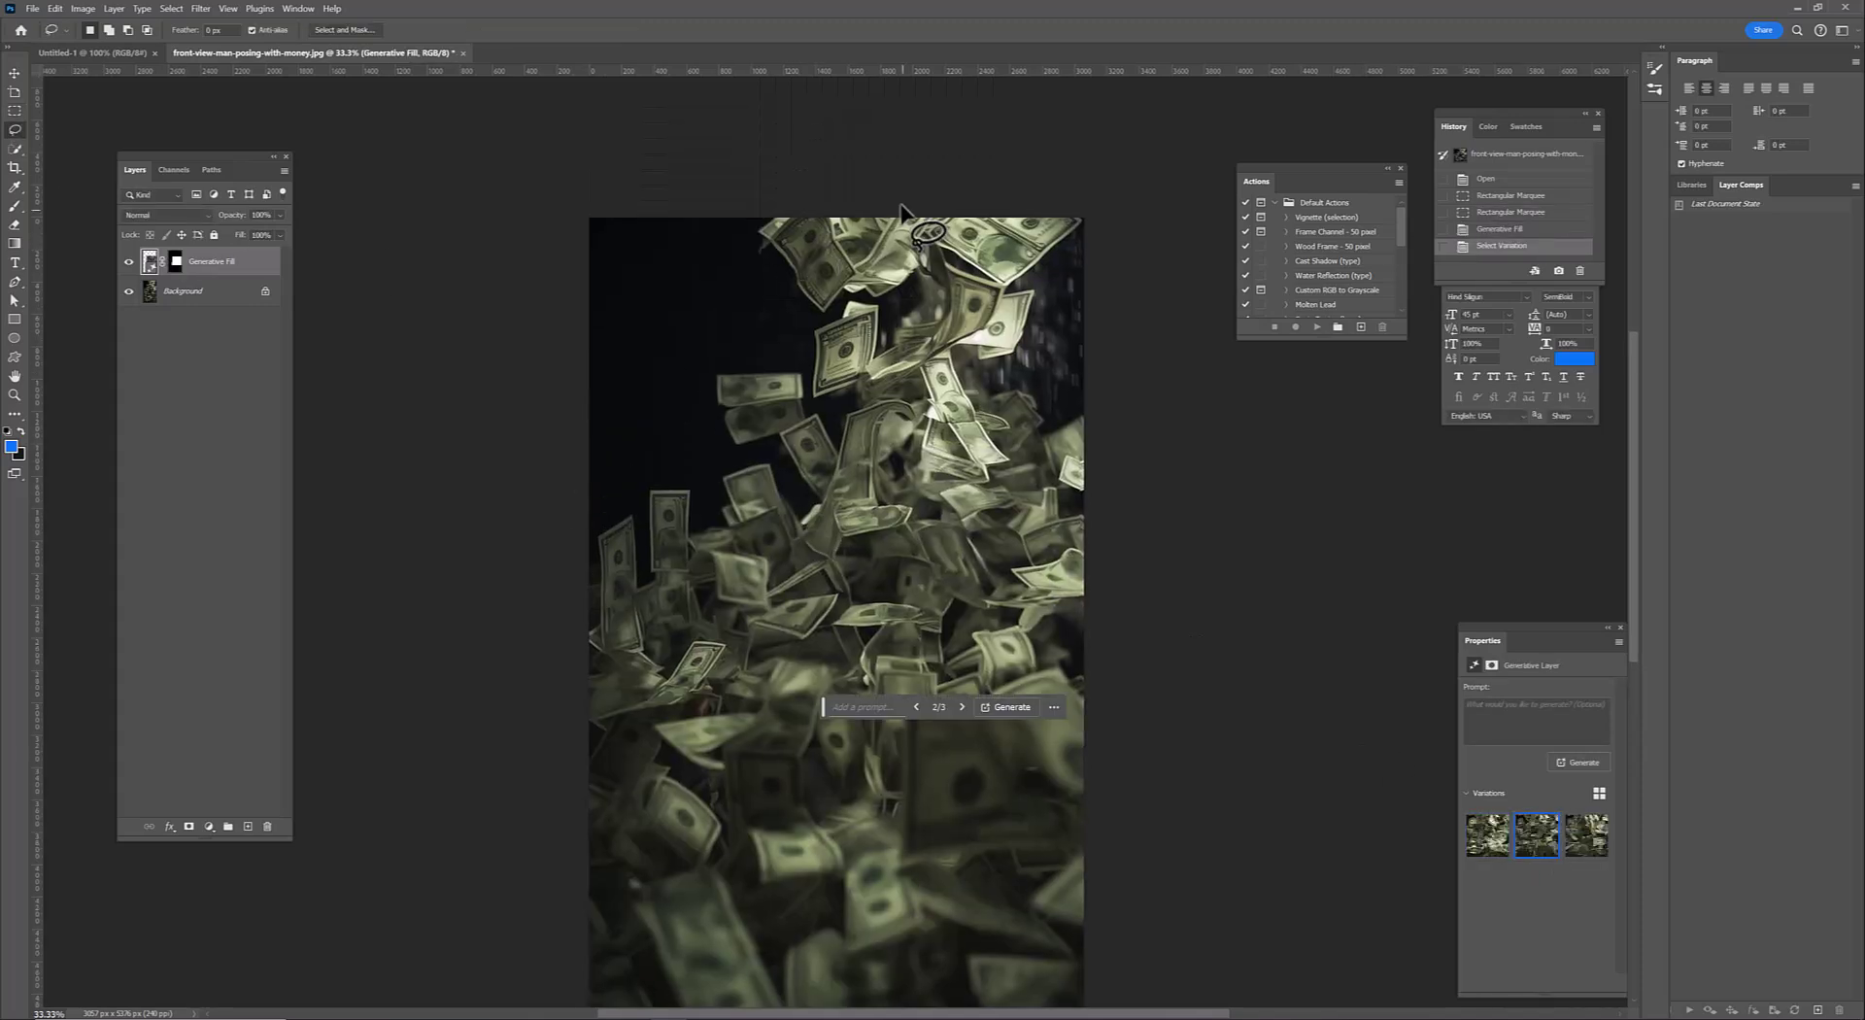
Lasso both sides of the image and Generative Fill them with more bills, second variation
left_click_drag(903, 209, 604, 137)
left_click_drag(913, 218, 1386, 419)
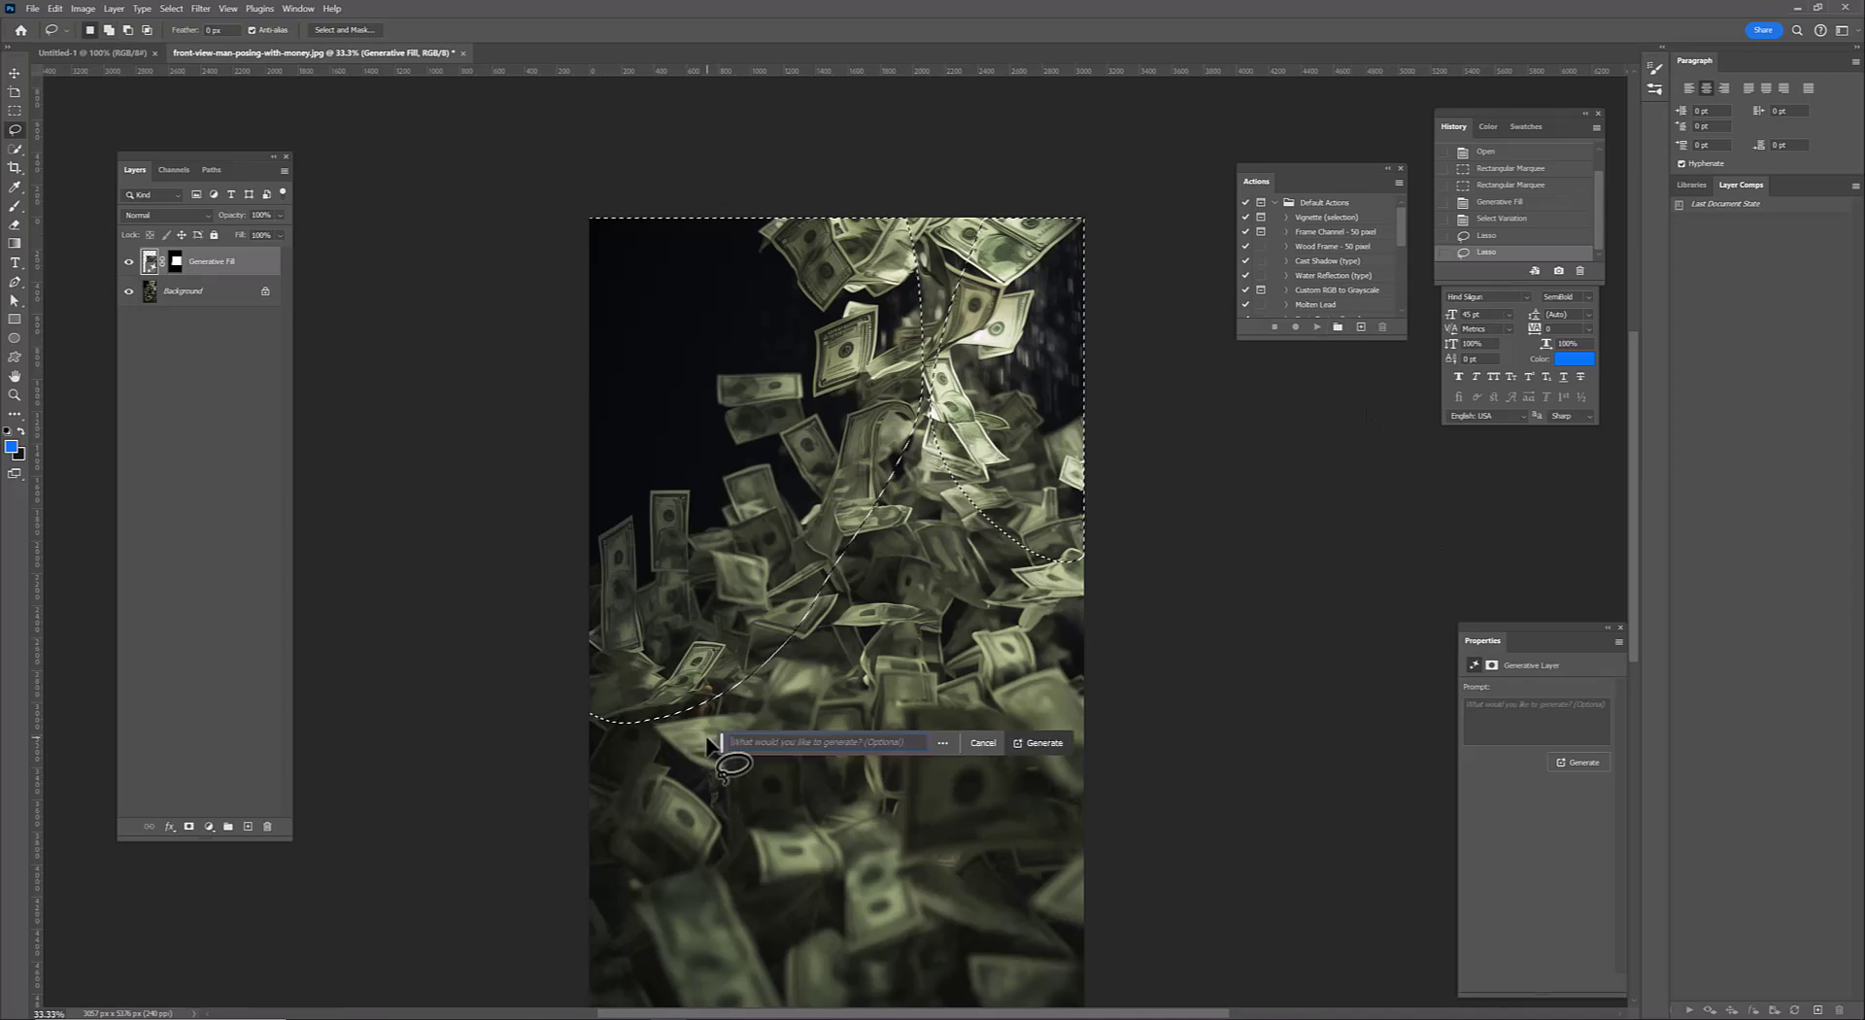
left_click(1019, 744)
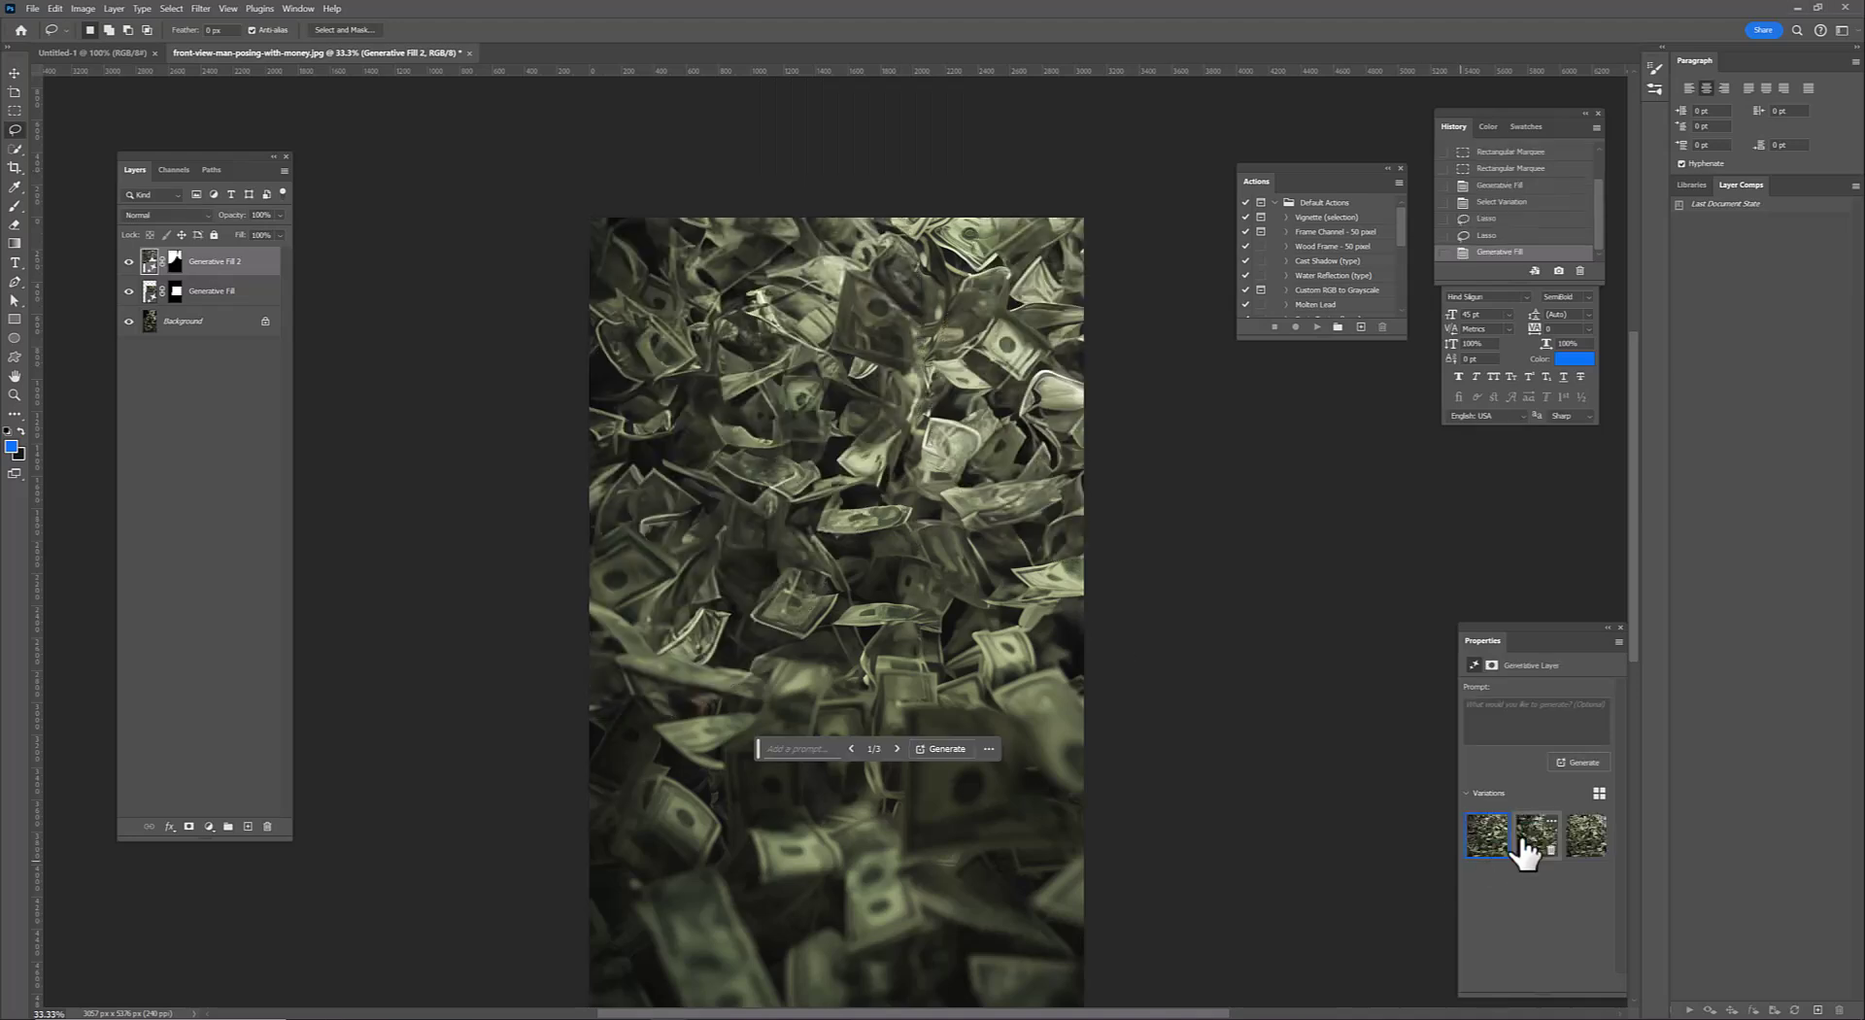
left_click(1524, 852)
Select the Background and Generative Fill layers and stamp them into one merged layer
scroll(841, 570, "down", 3)
left_click(209, 321)
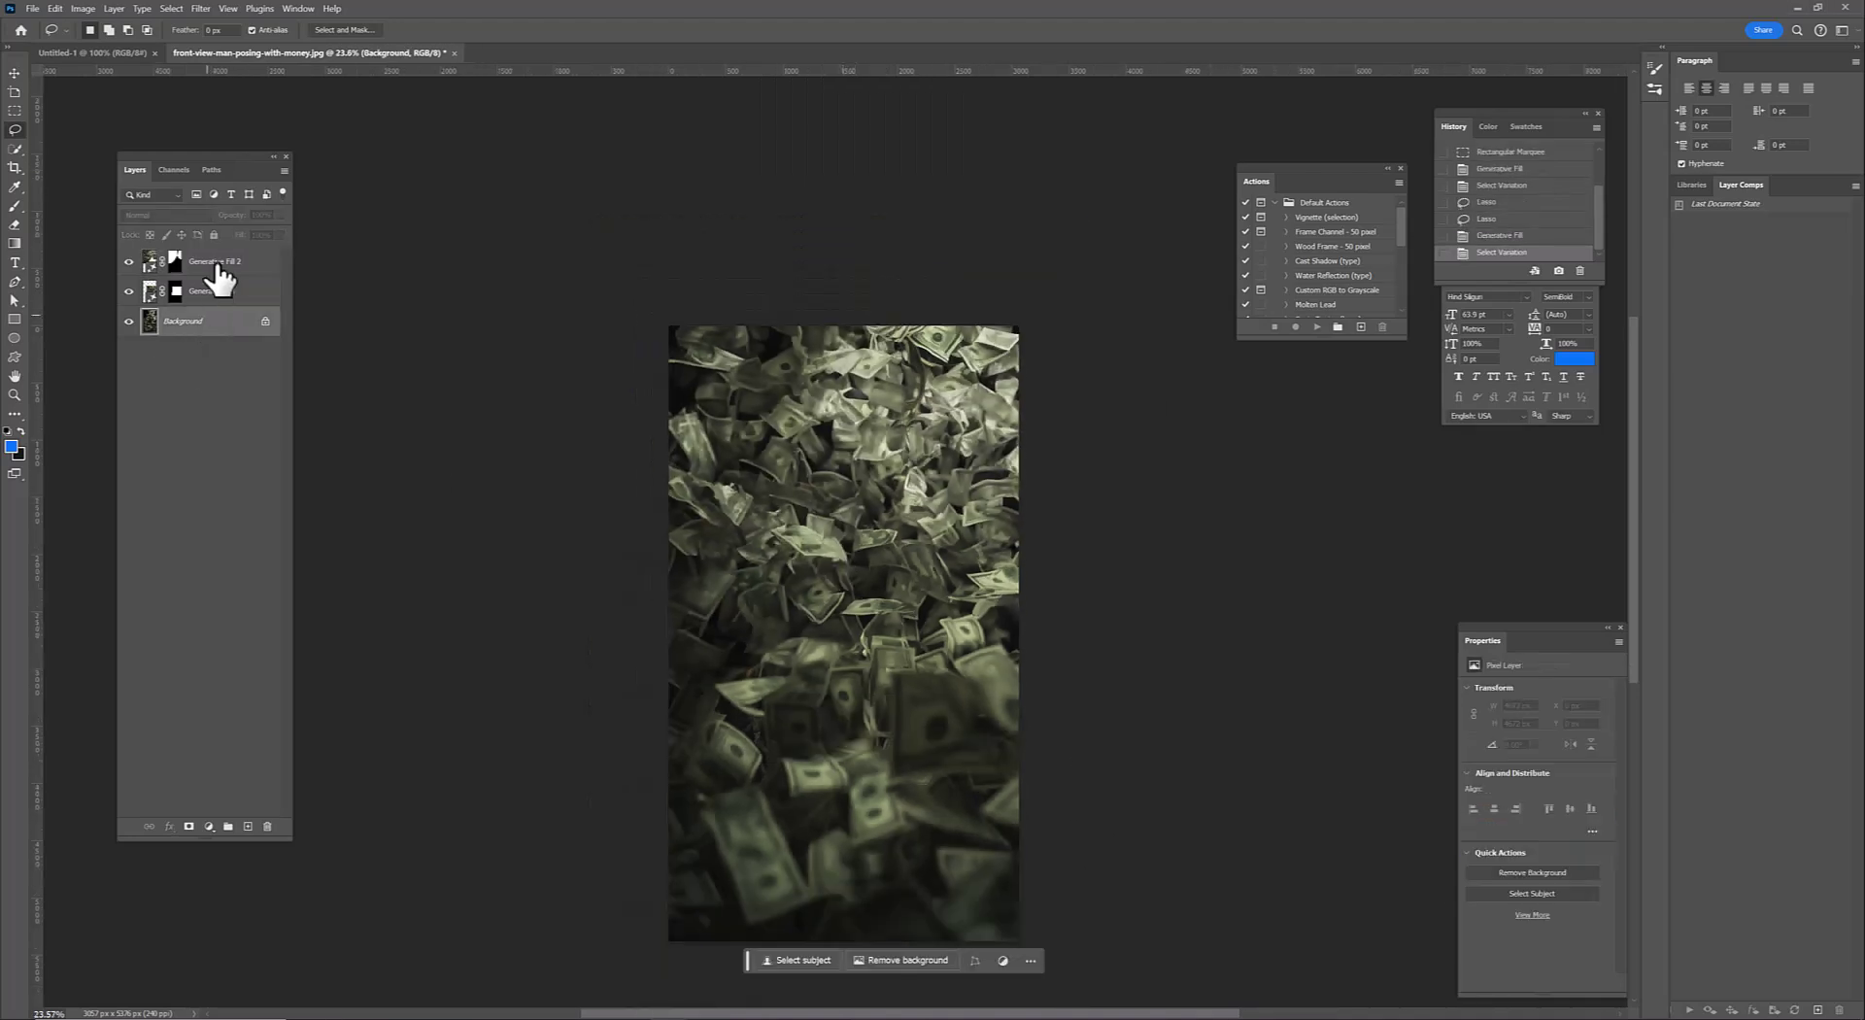
left_click(221, 280)
left_click(200, 321)
key("ctrl+z")
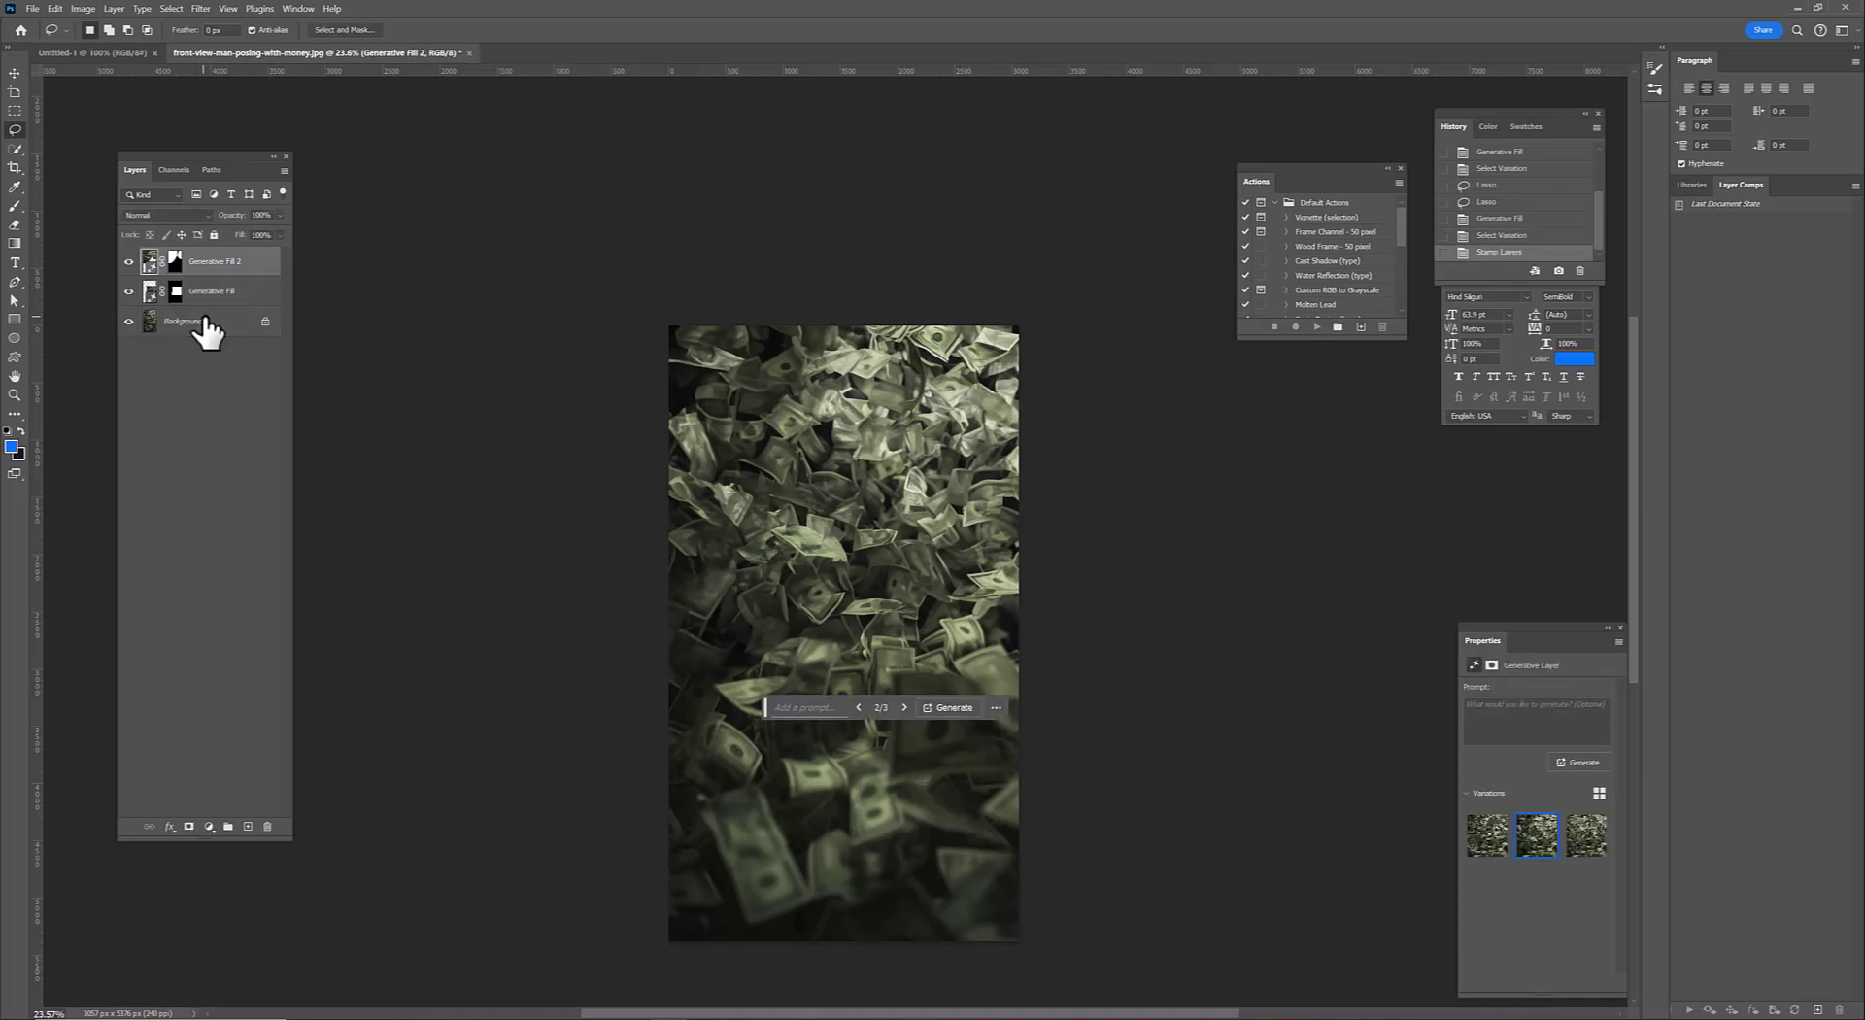
right_click(222, 270)
Drag the money layer into Untitled-1, scale it to fill the canvas, then open the portrait
key("Escape")
key("v")
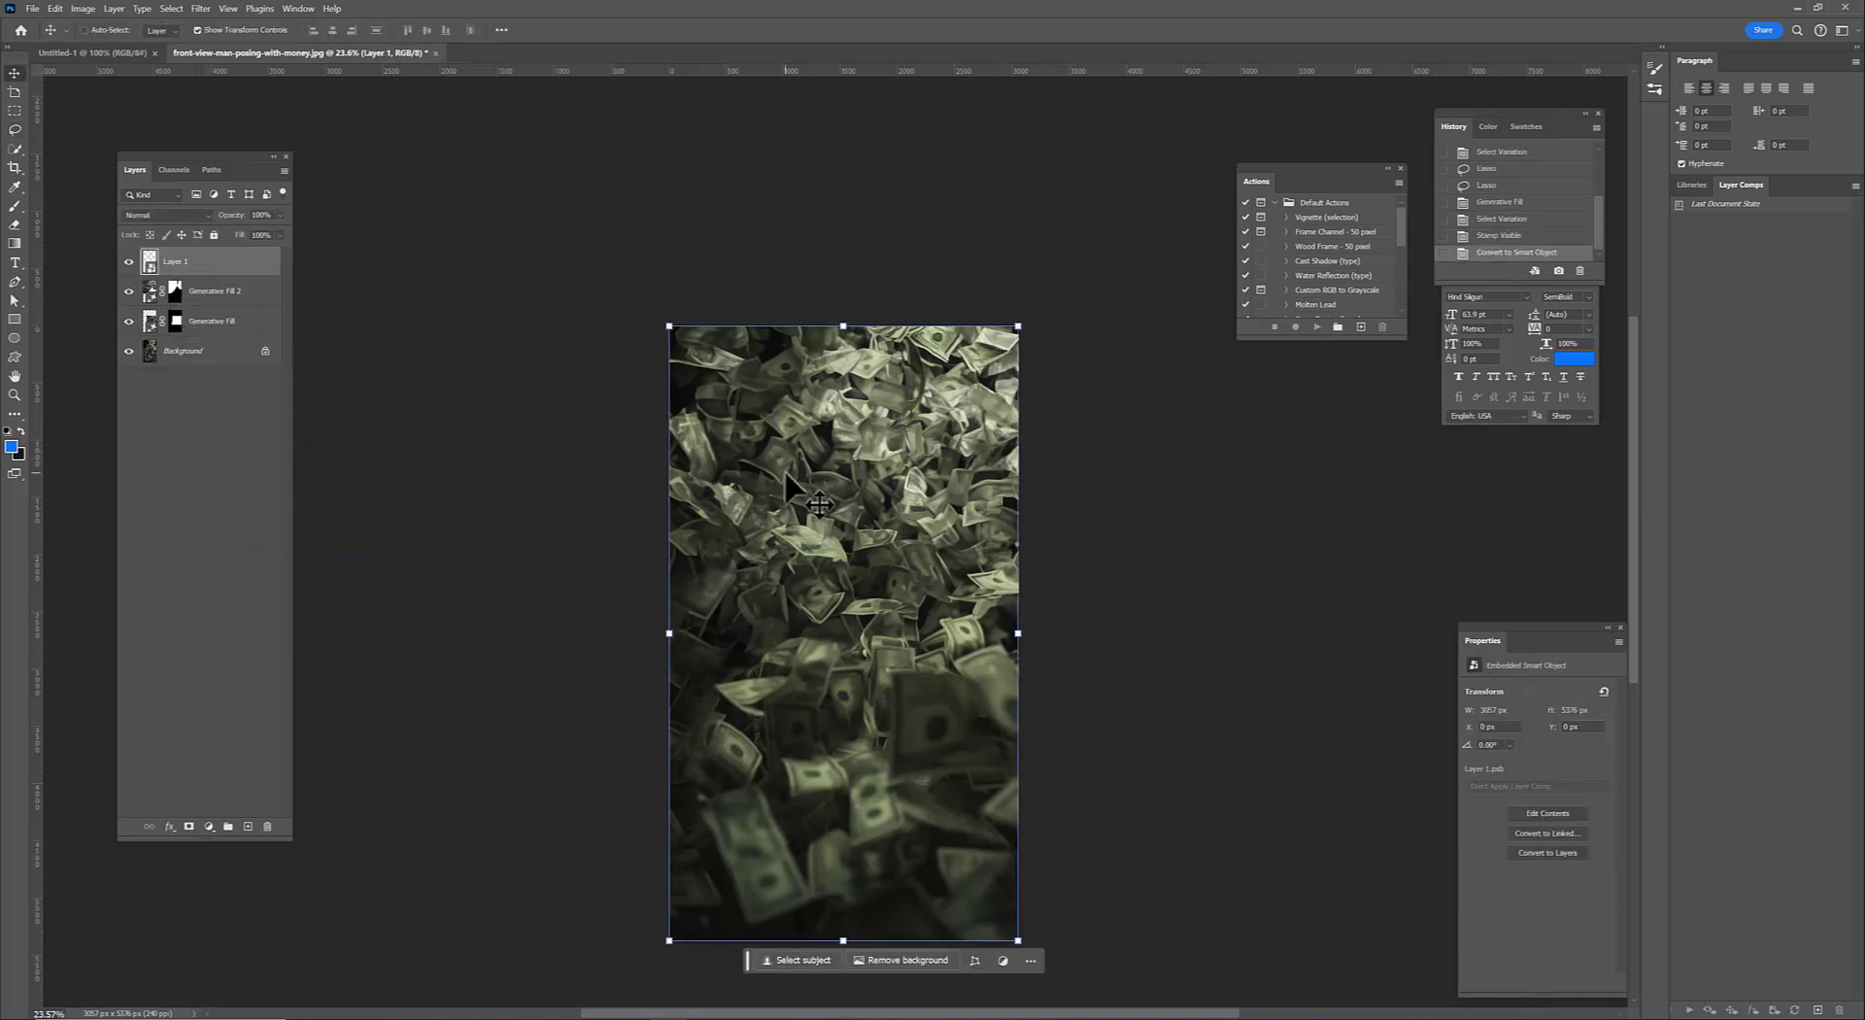
left_click_drag(841, 632, 772, 940)
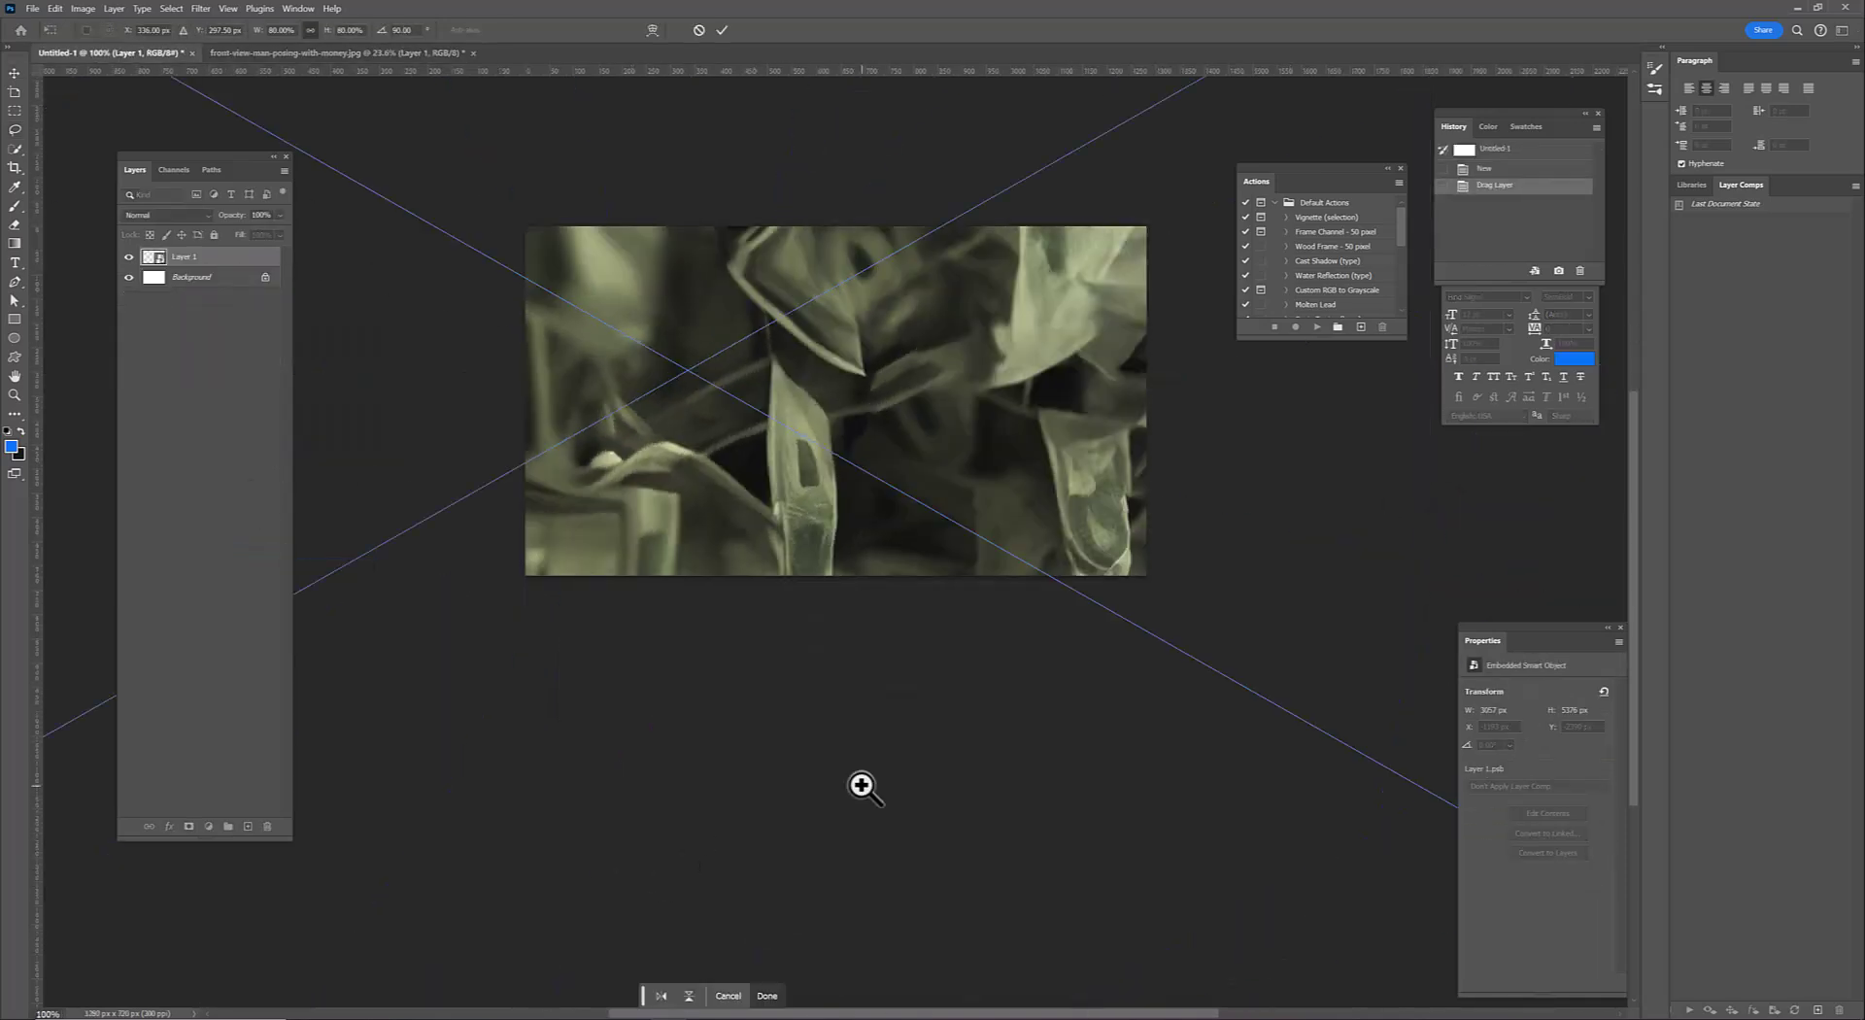
key("ctrl+t")
left_click_drag(850, 279, 867, 442)
scroll(867, 442, "up", 5)
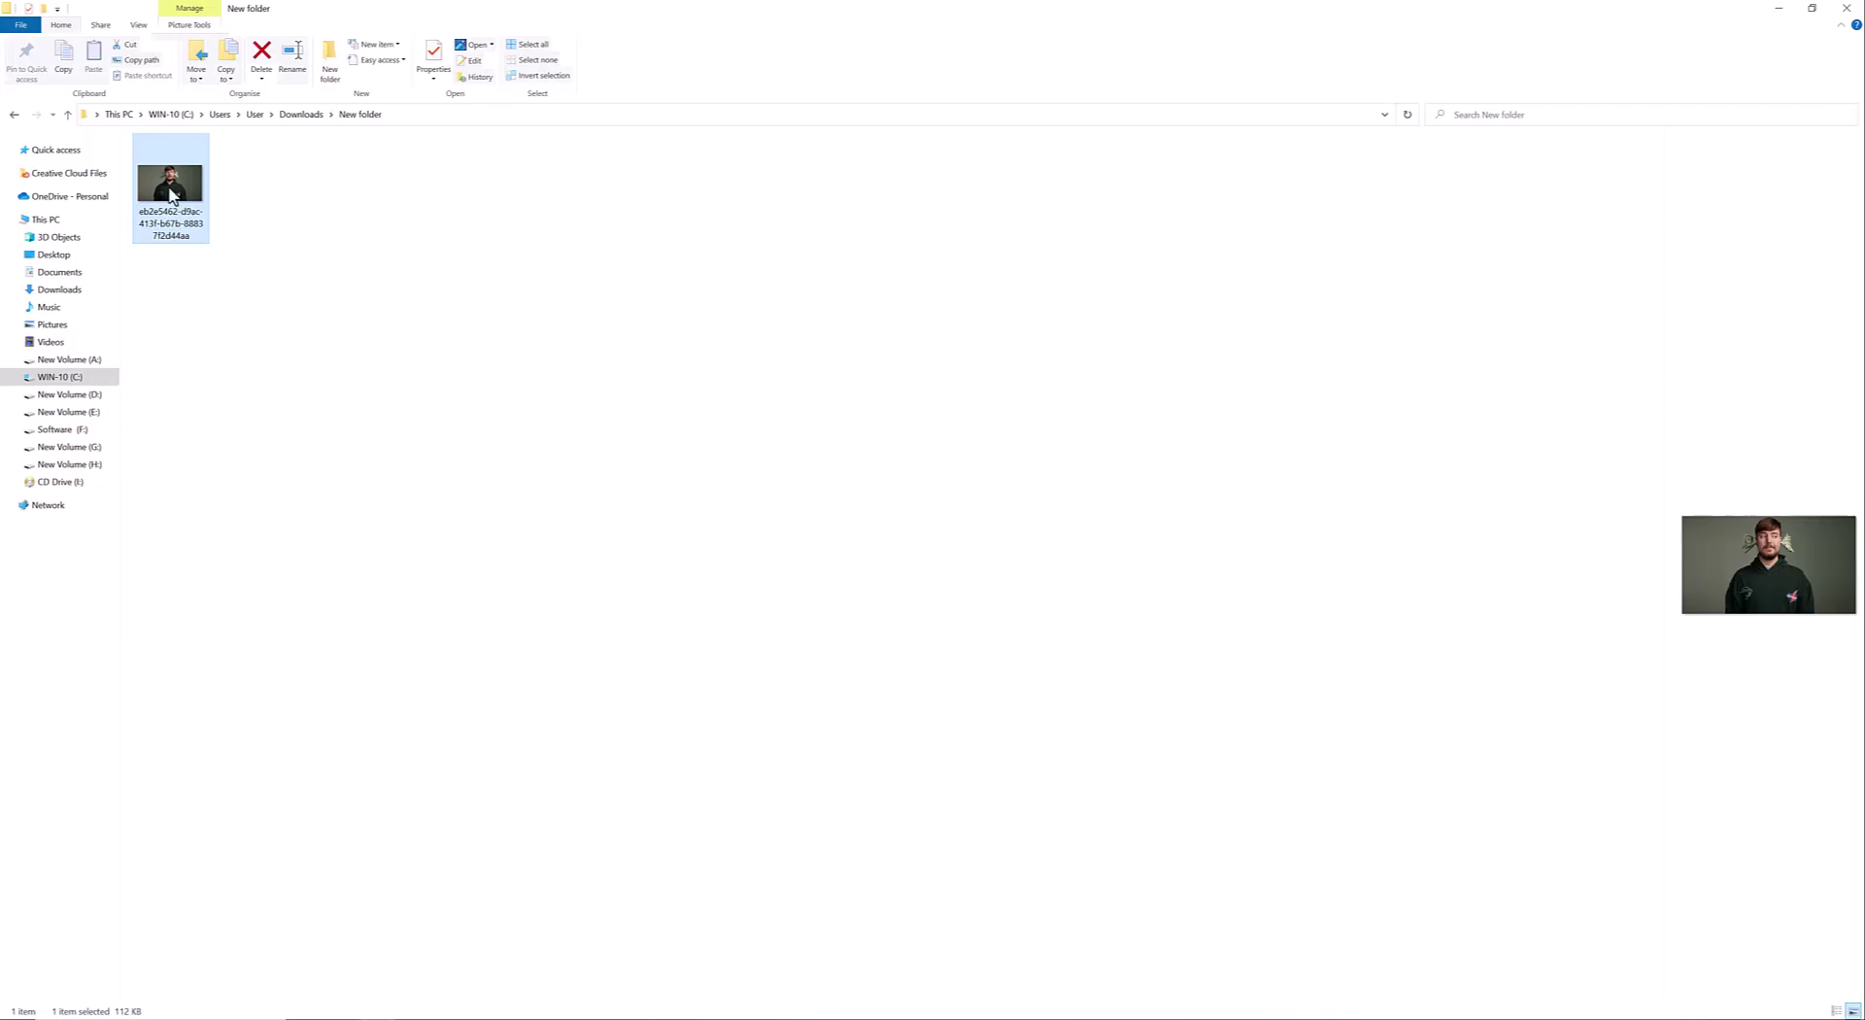
double_click(170, 195)
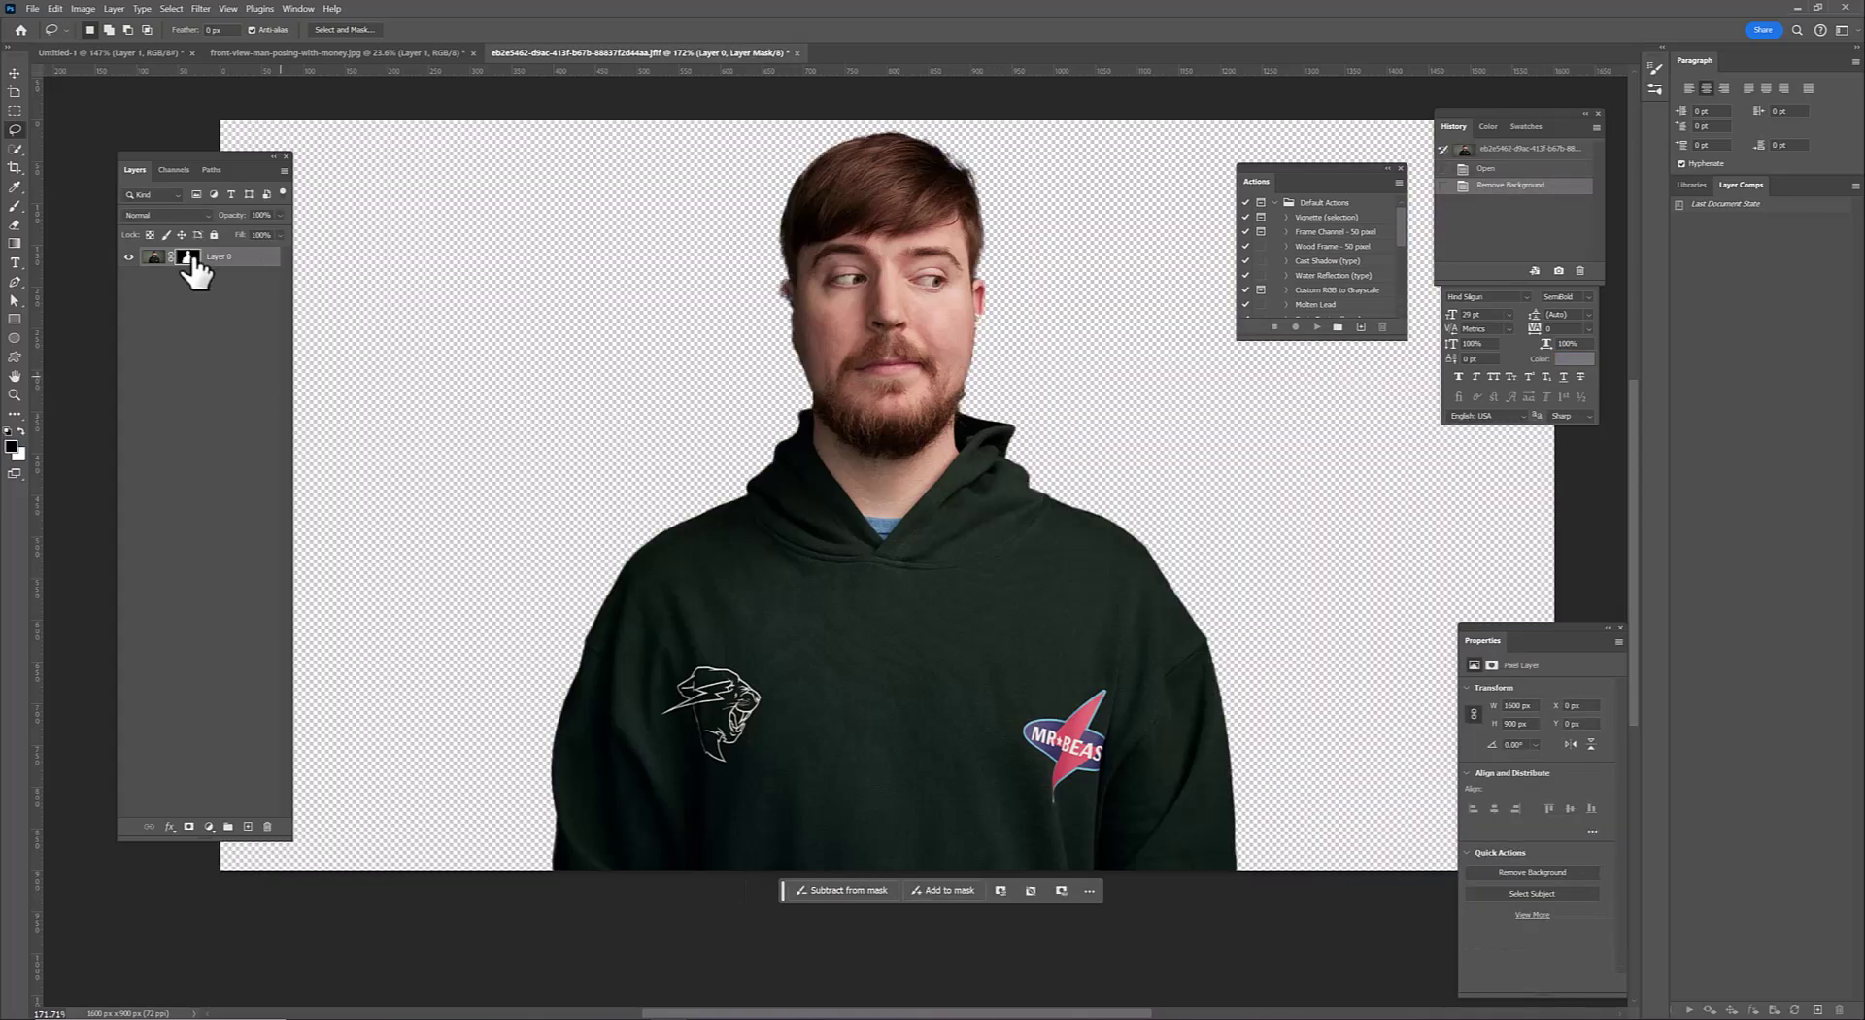
Load the man's cut-out as a selection and duplicate his layer, deleting its mask
left_click(187, 256, "ctrl")
left_click_drag(217, 263, 248, 826)
right_click(188, 257)
left_click(244, 300)
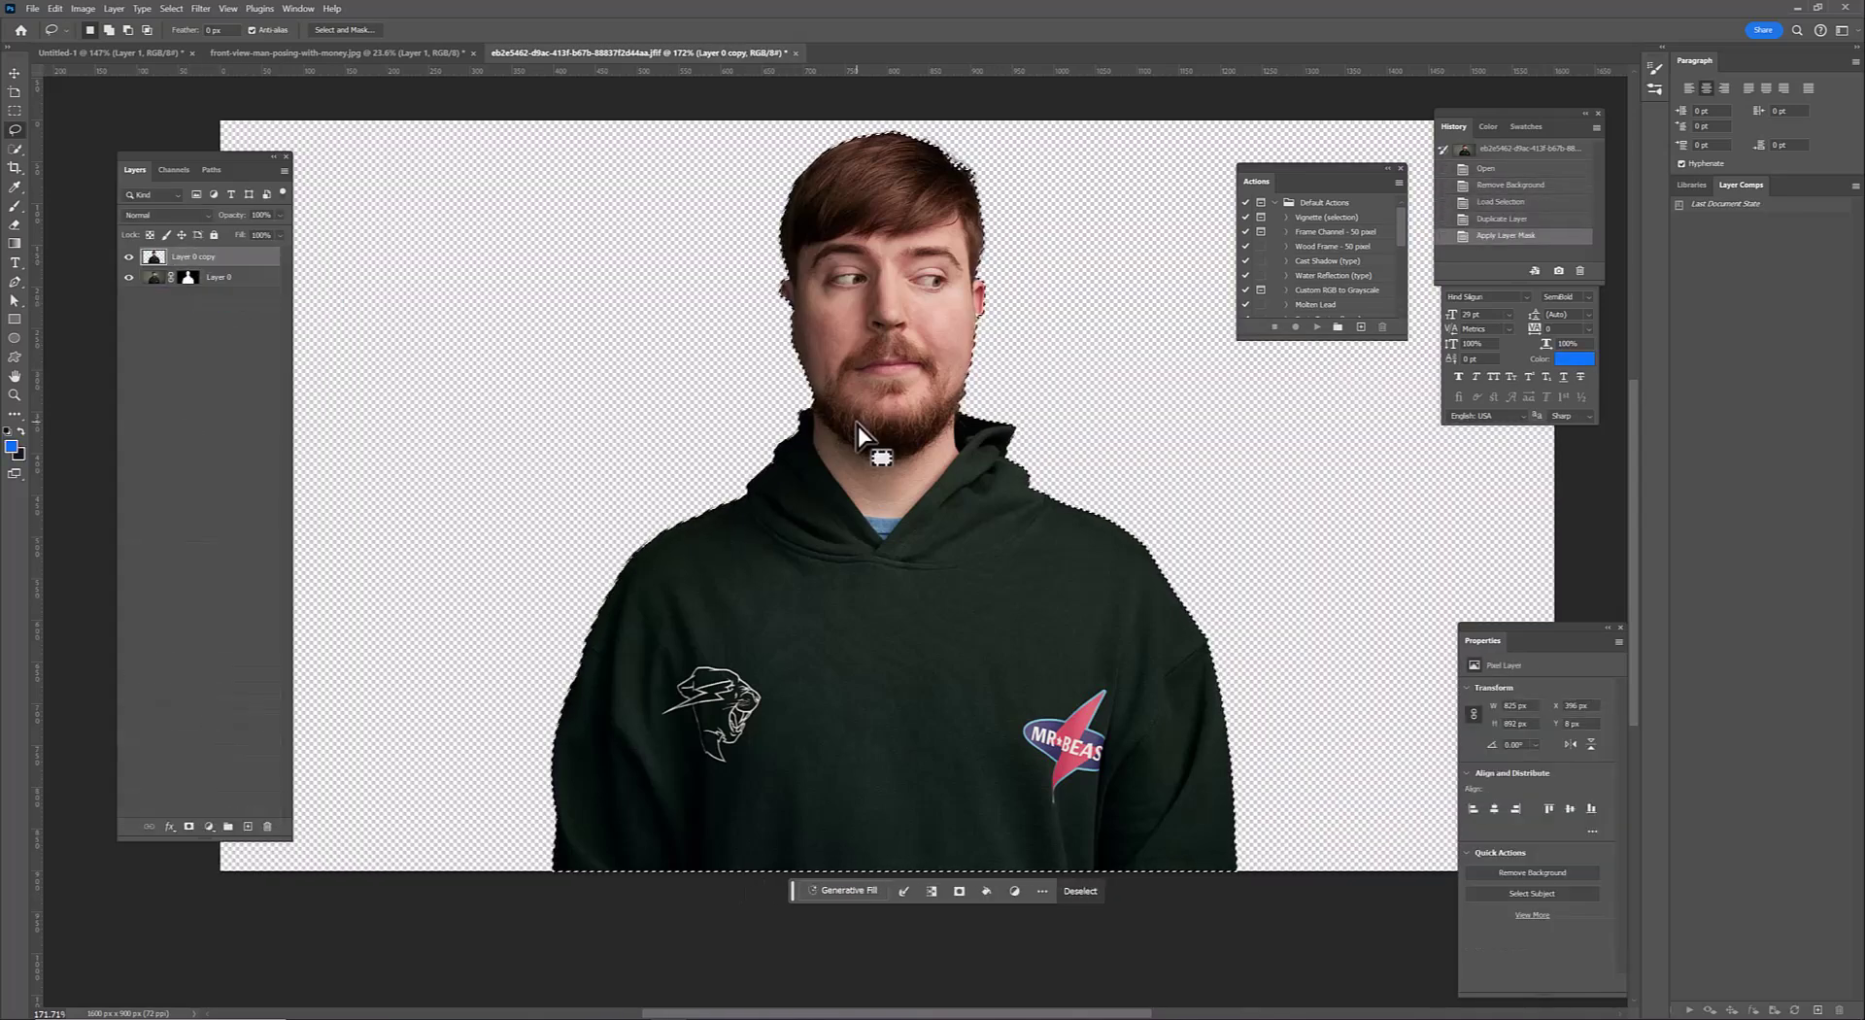
key("ctrl+z")
right_click(189, 256)
left_click(231, 280)
scroll(790, 353, "up", 5)
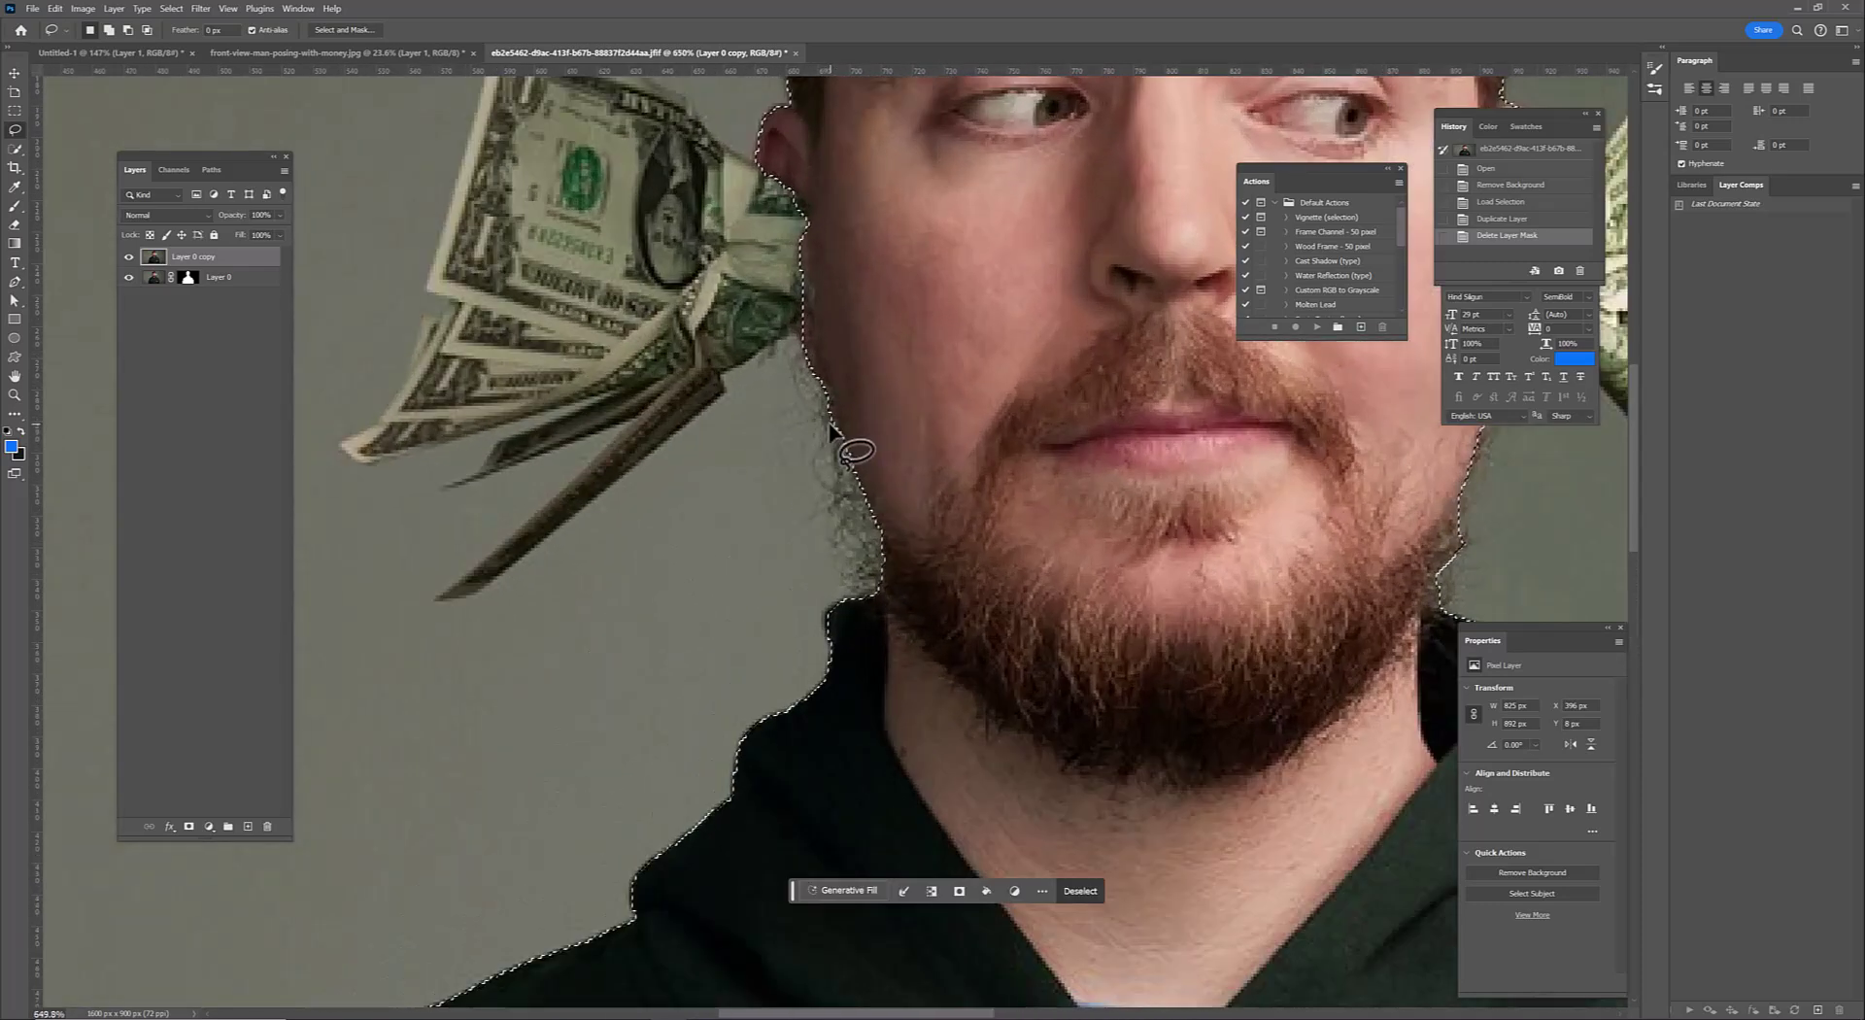
scroll(833, 432, "down", 3)
Quick-select the folded bills at both ears into the selection
key("w")
mouse_move(645, 300)
left_mouse_down()
mouse_move(715, 292)
mouse_move(572, 185)
mouse_move(616, 191)
mouse_move(543, 166)
mouse_move(515, 282)
mouse_move(540, 312)
mouse_move(517, 371)
mouse_move(500, 330)
mouse_move(467, 404)
mouse_move(437, 413)
mouse_move(636, 390)
left_mouse_up()
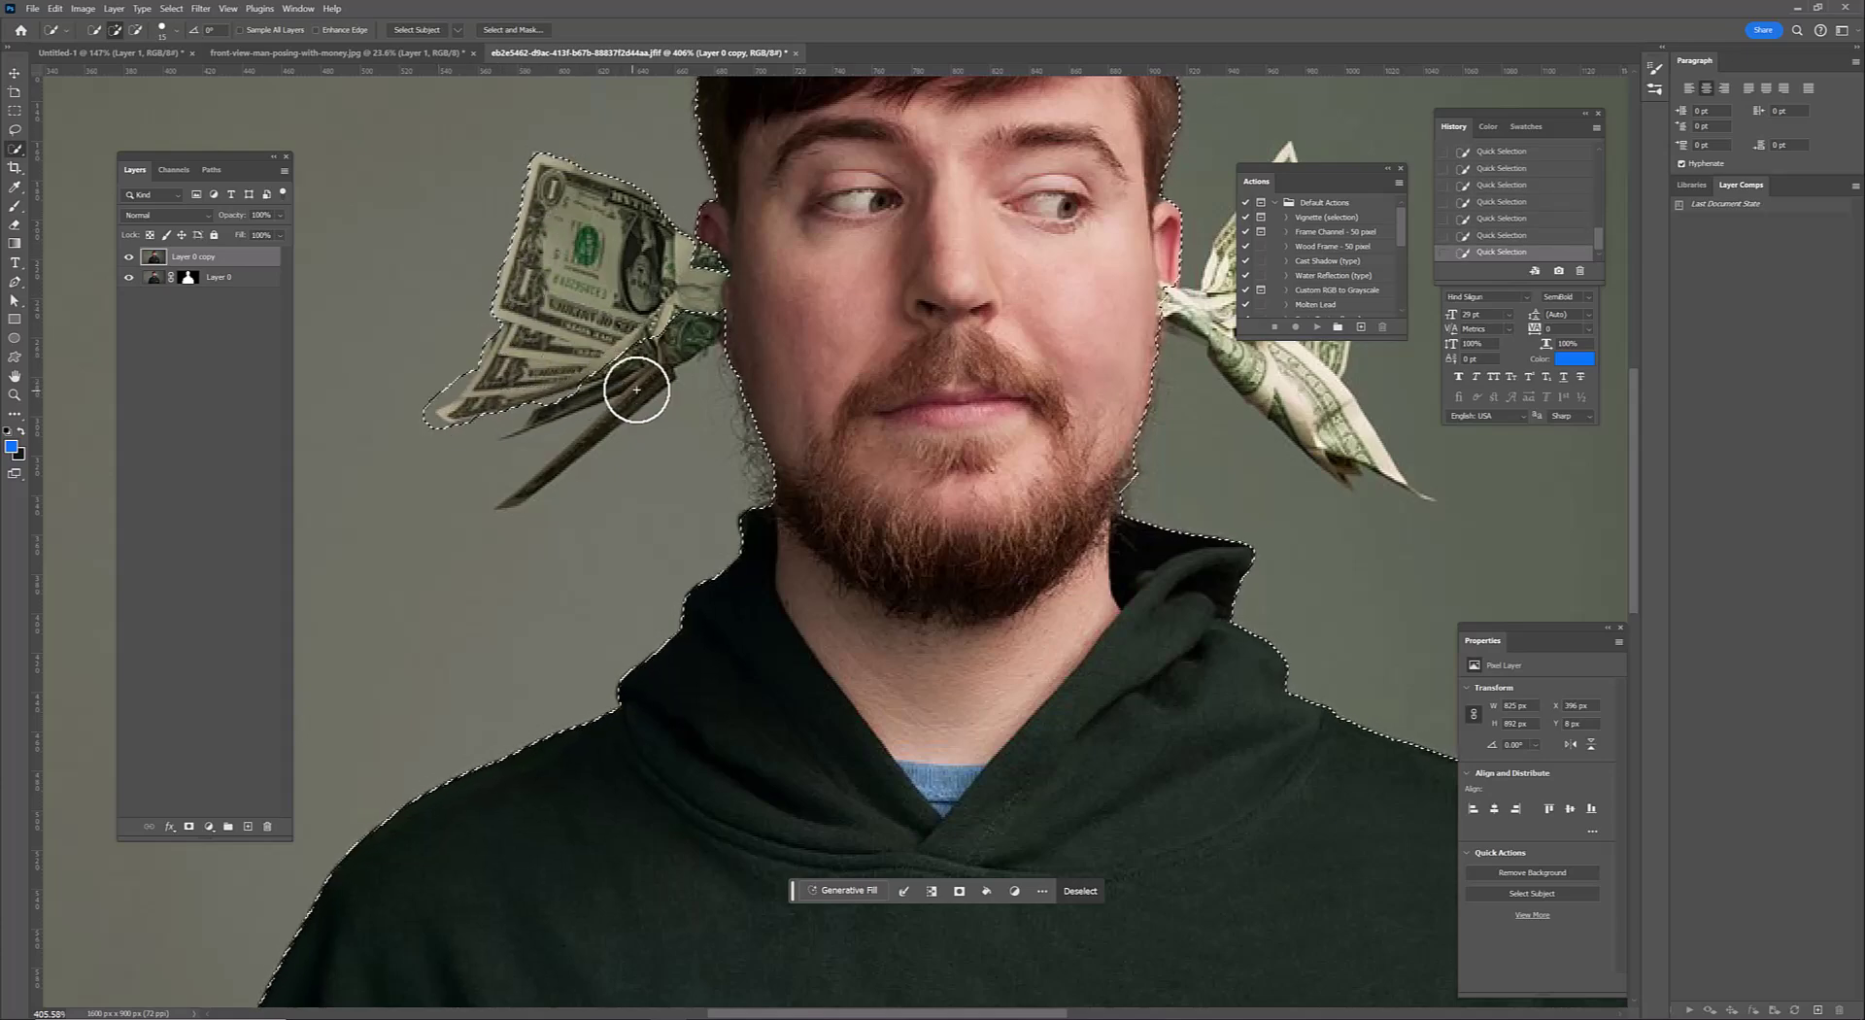
left_click_drag(729, 275, 511, 562)
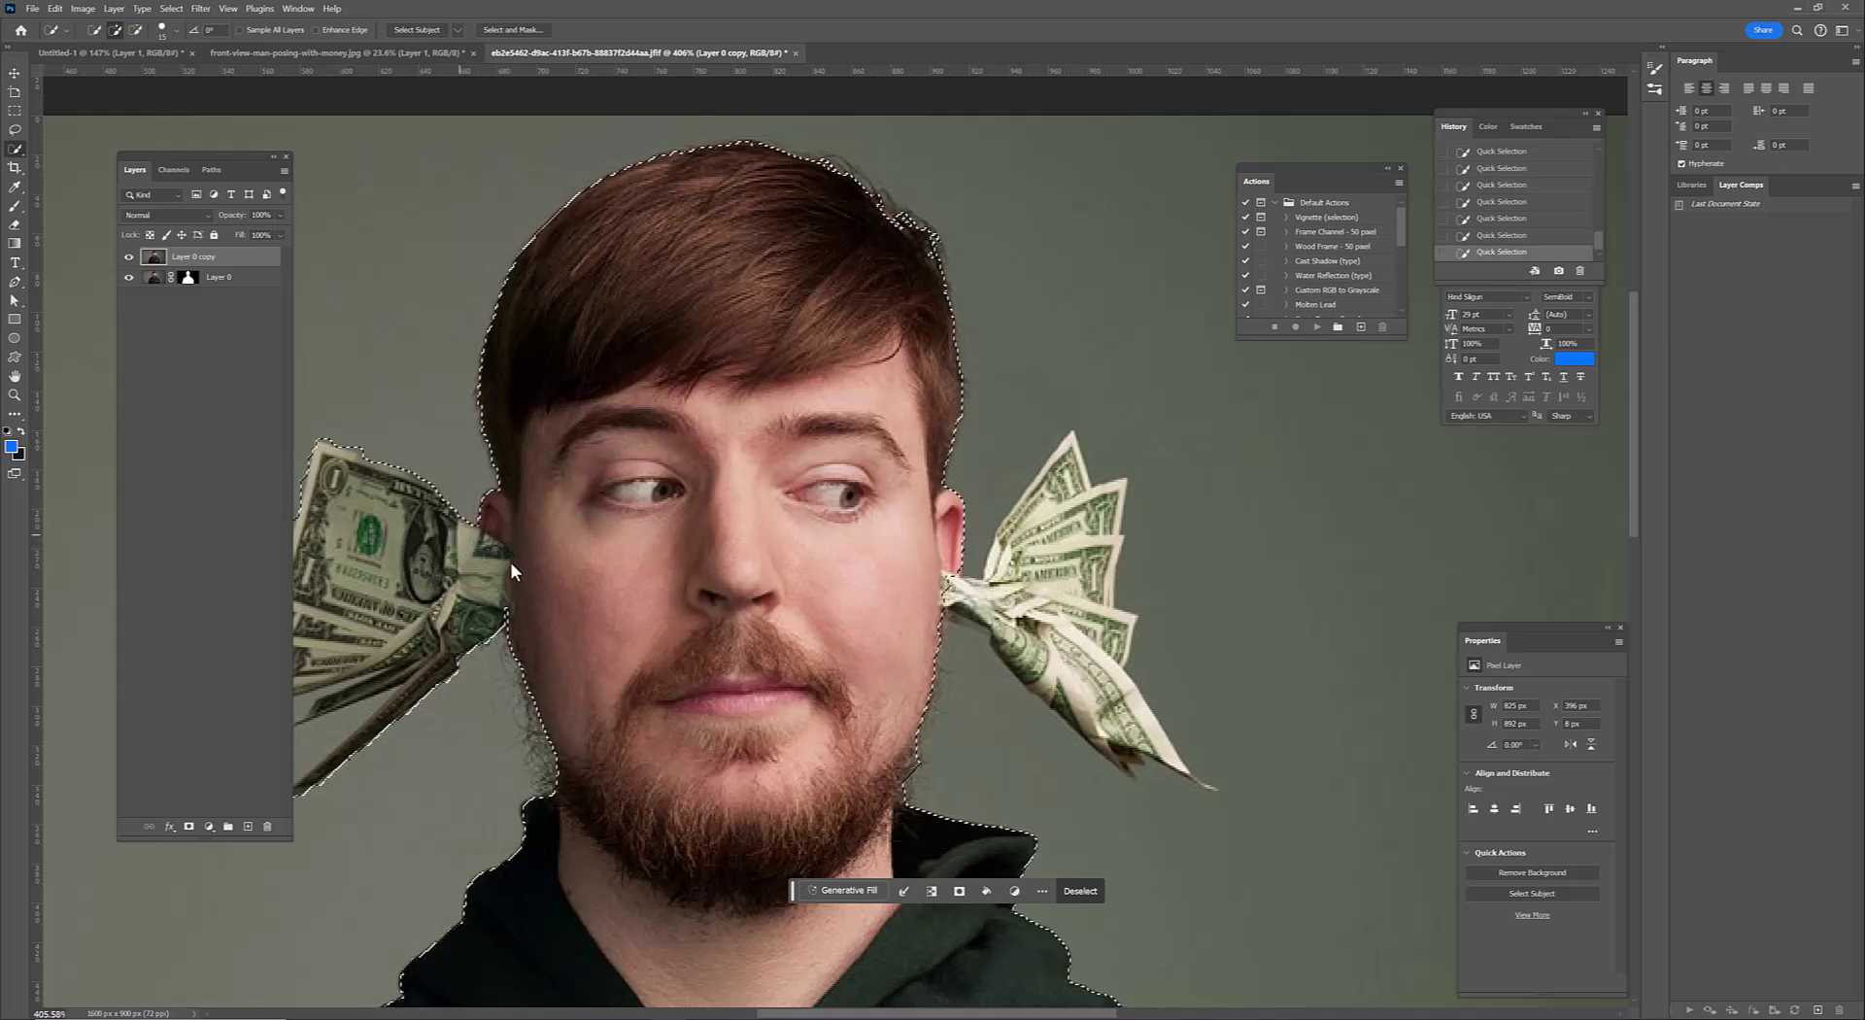
mouse_move(965, 591)
left_mouse_down()
mouse_move(1047, 507)
mouse_move(1068, 701)
left_mouse_up()
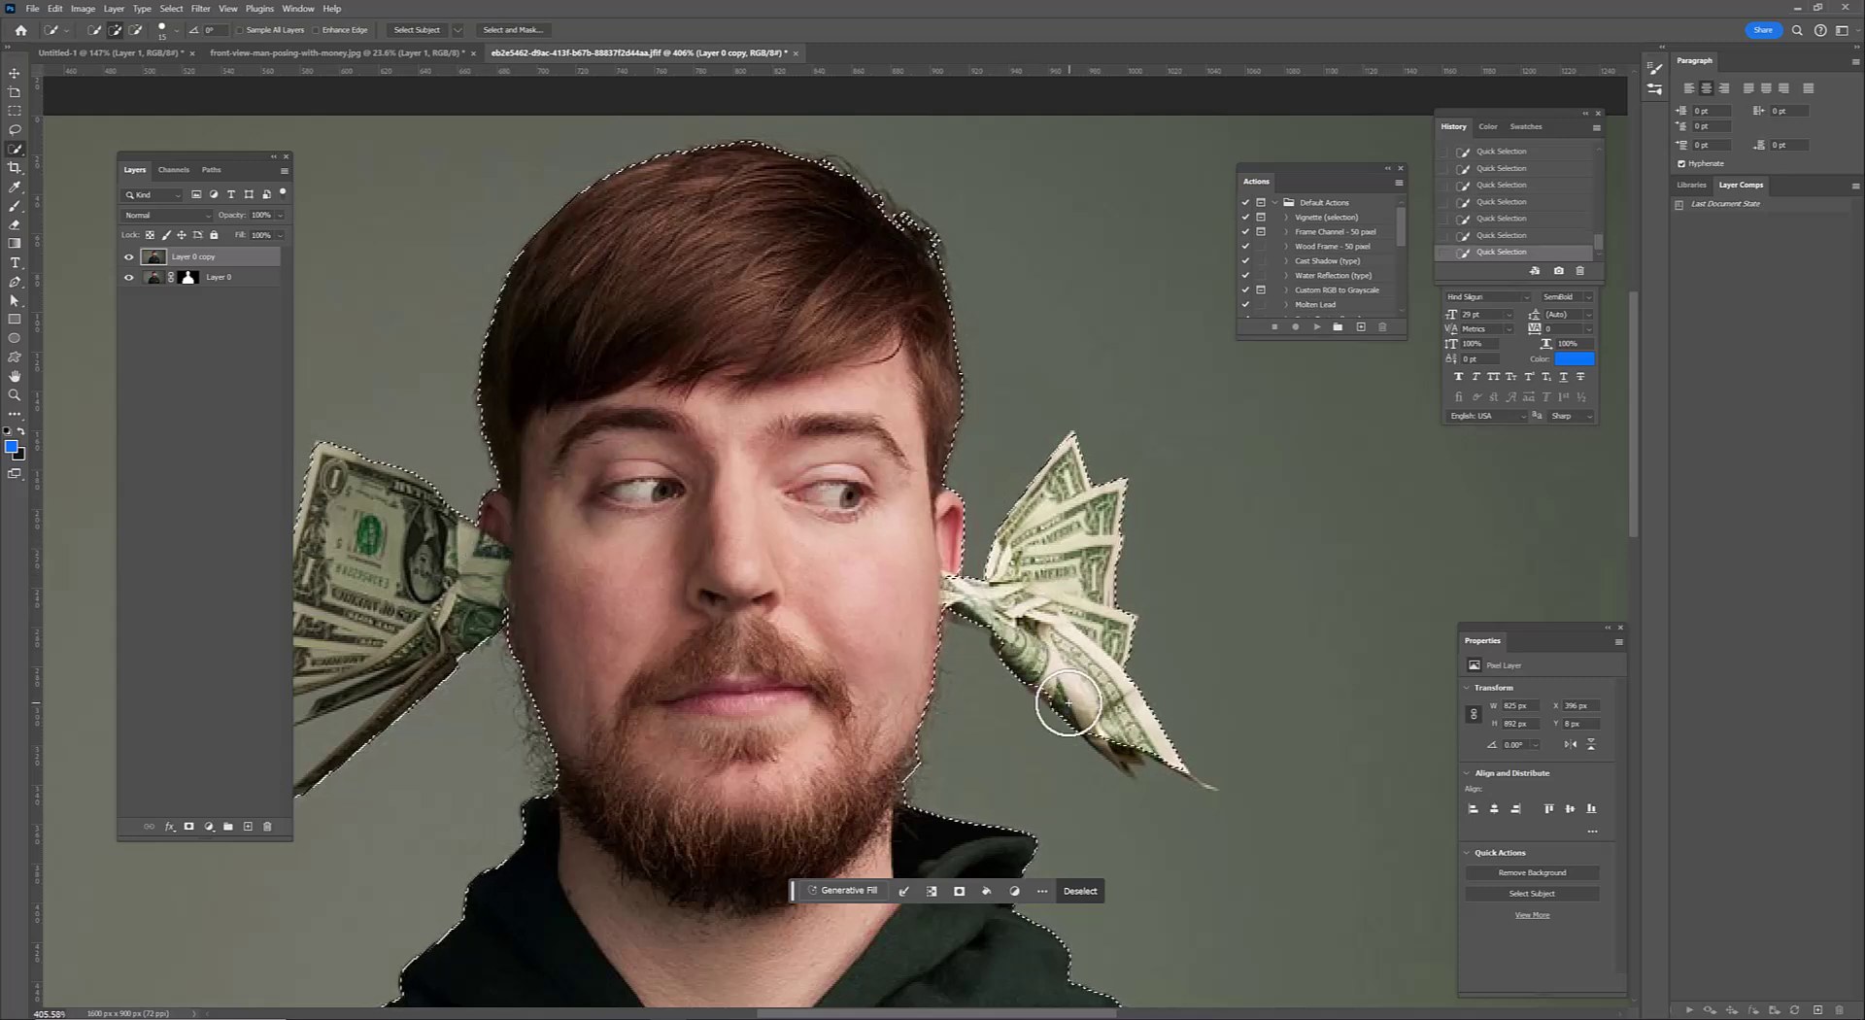
scroll(907, 632, "down", 3)
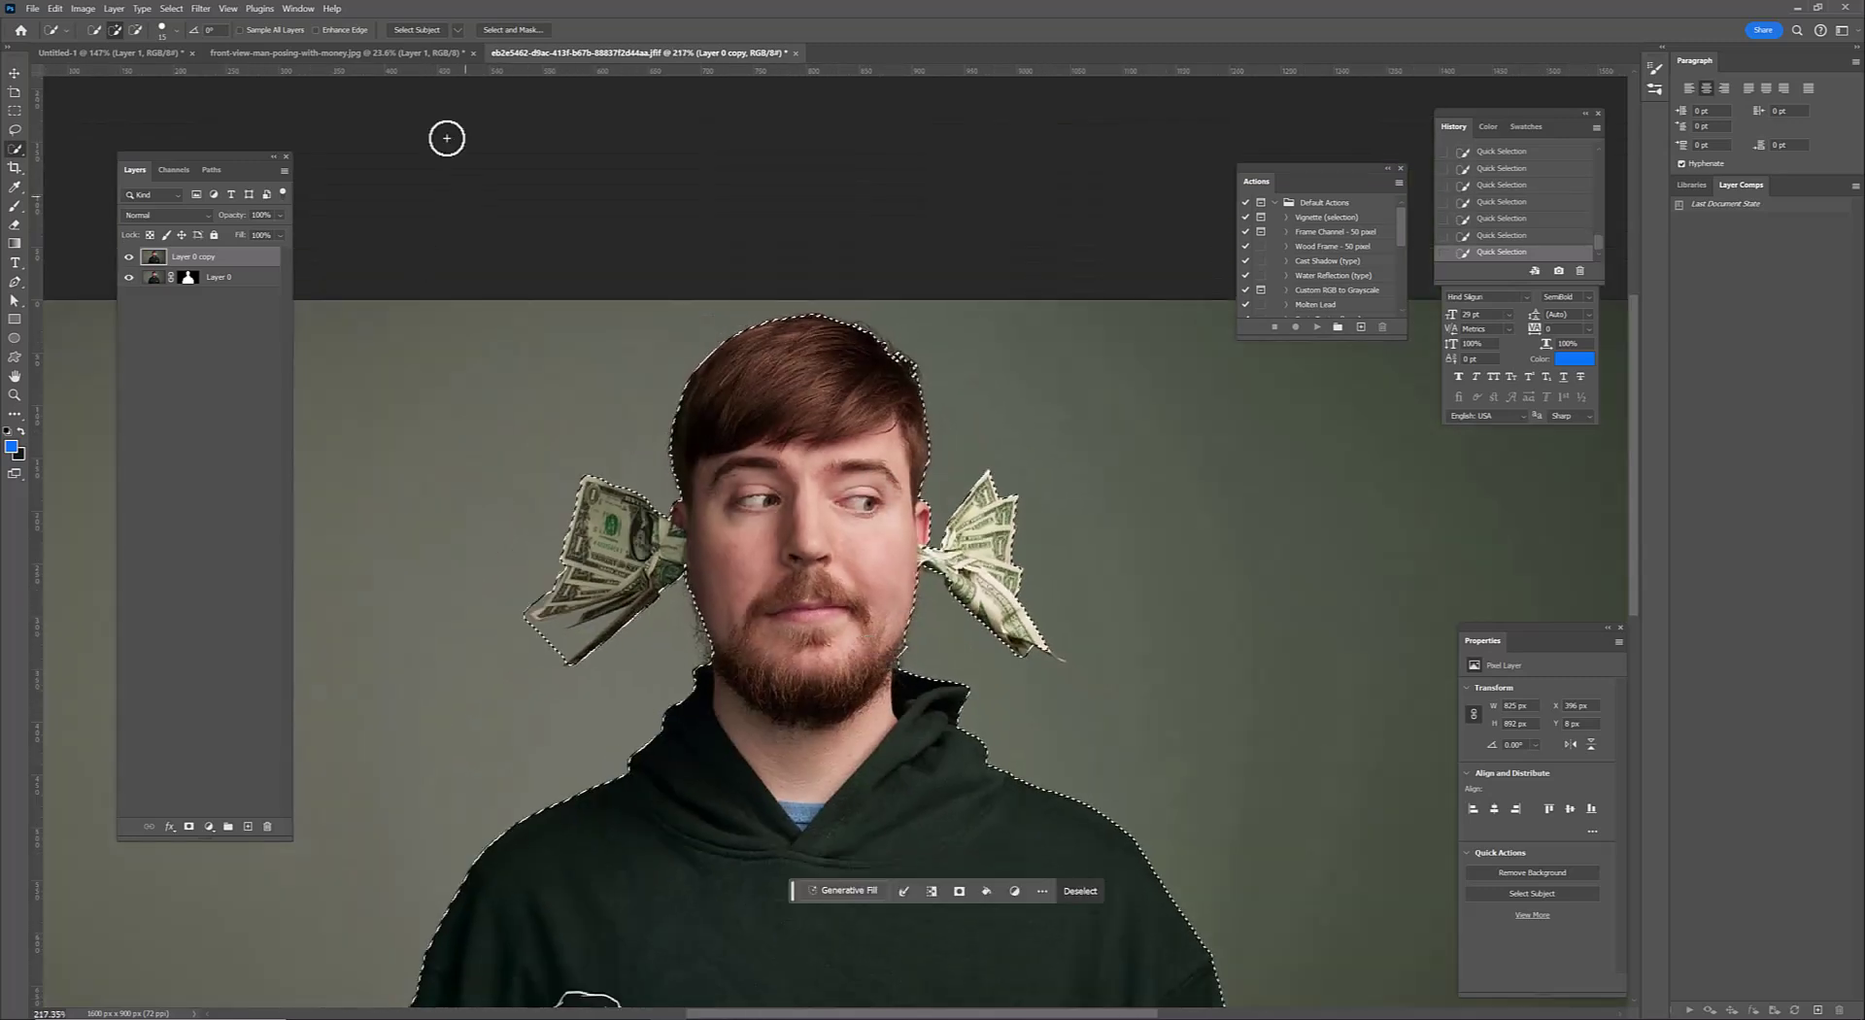
In Select and Mask, brush the edges of the left and right ear bills with Refine Edge
key("ctrl+alt+r")
scroll(579, 646, "up", 5)
left_click_drag(687, 541, 520, 528)
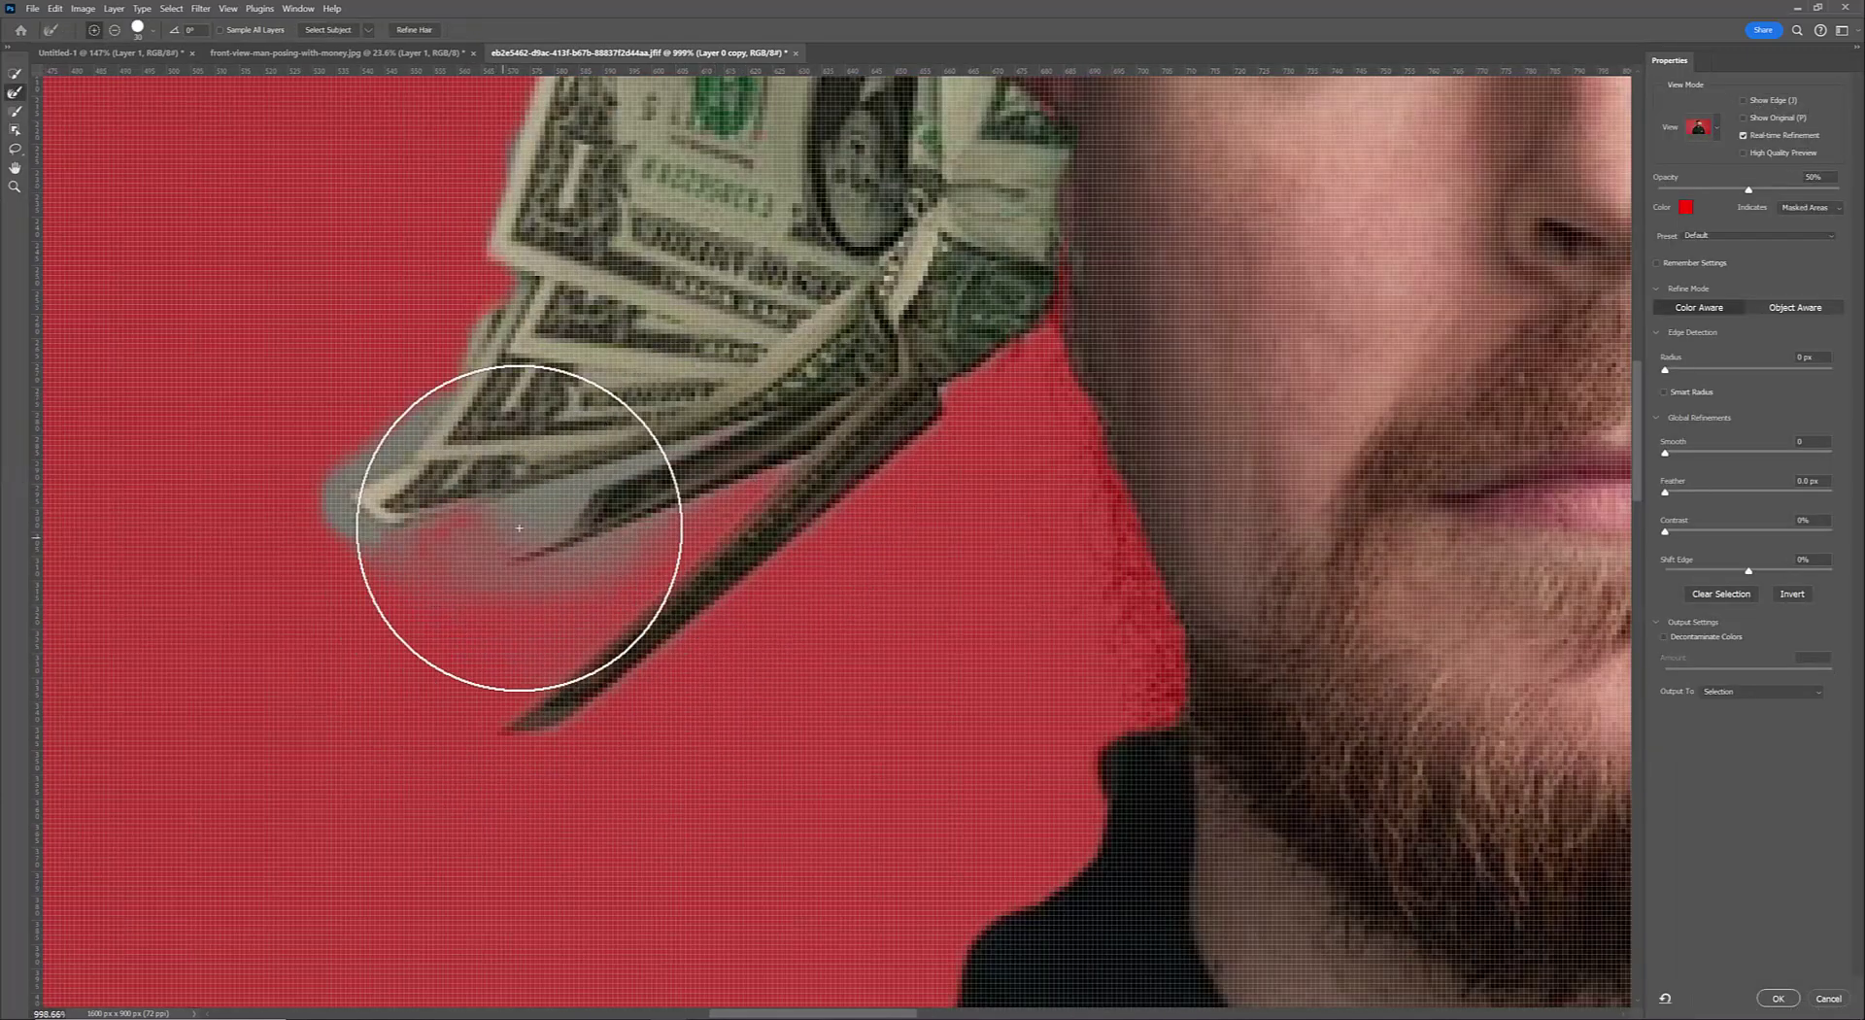
scroll(324, 479, "down", 2)
scroll(616, 728, "down", 3)
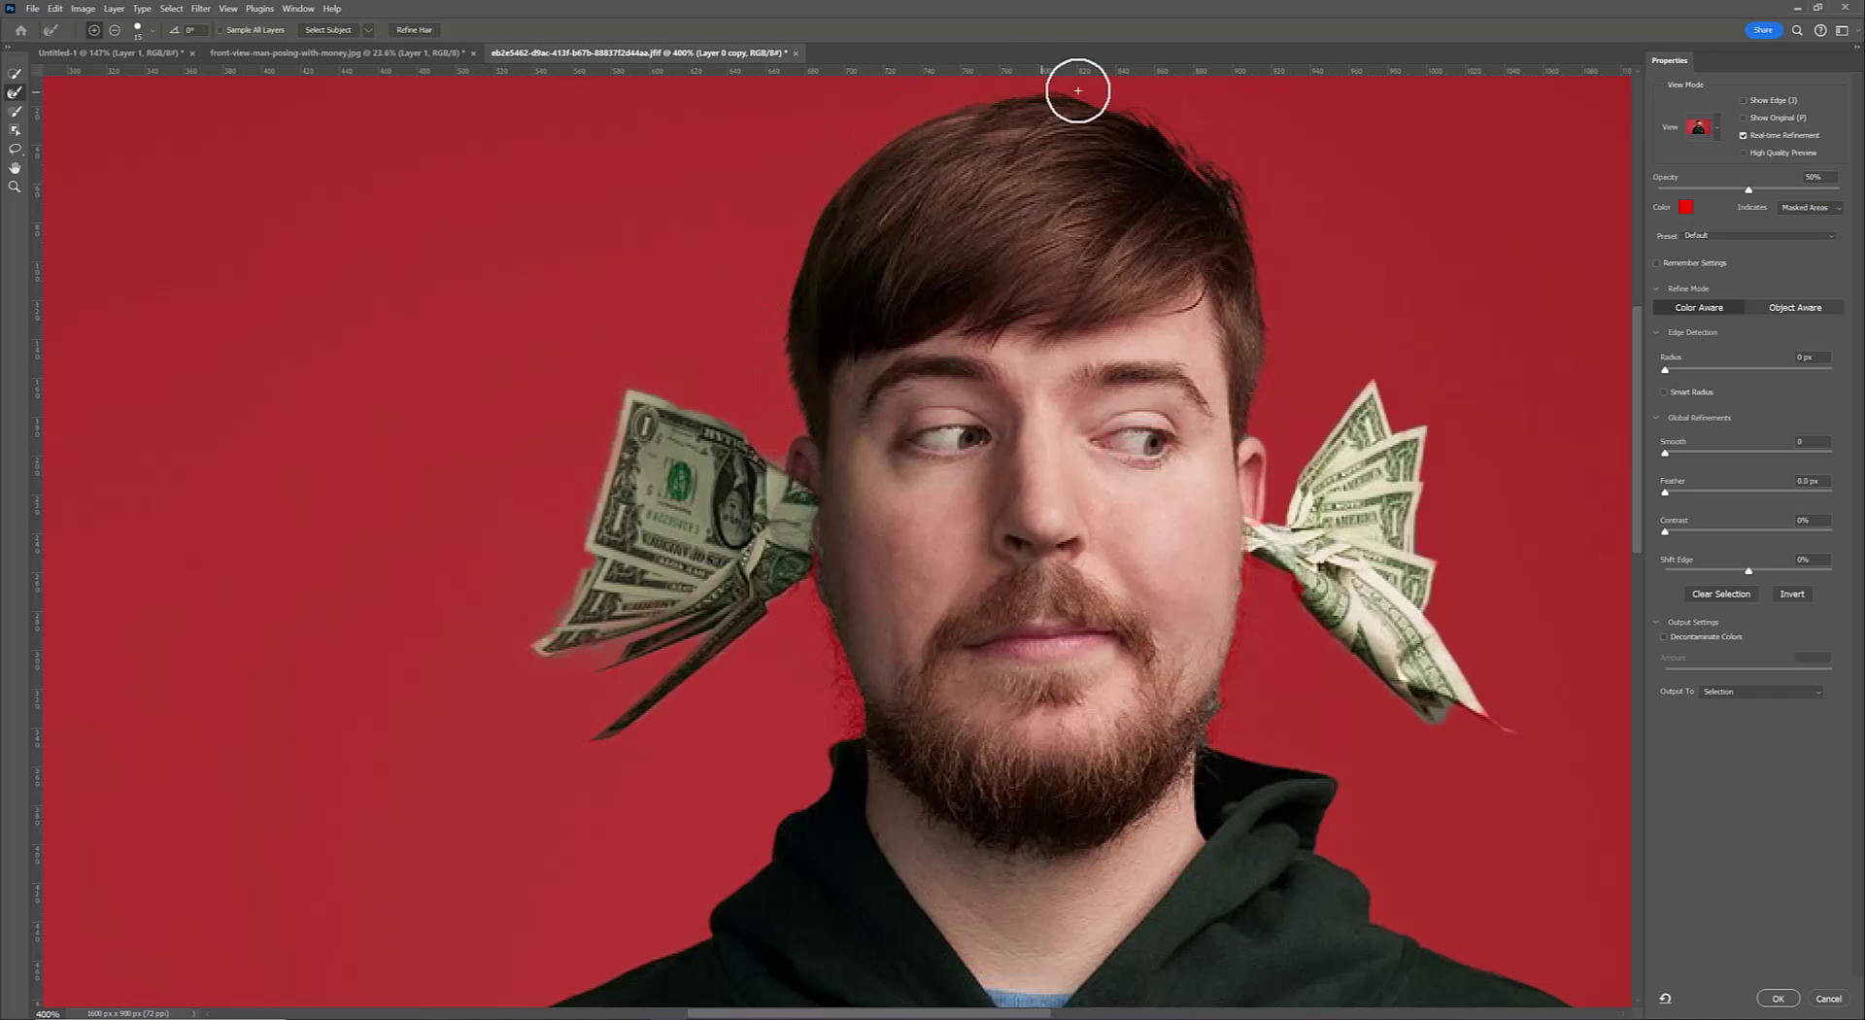
scroll(1252, 432, "up", 3)
left_click_drag(1289, 570, 1236, 686)
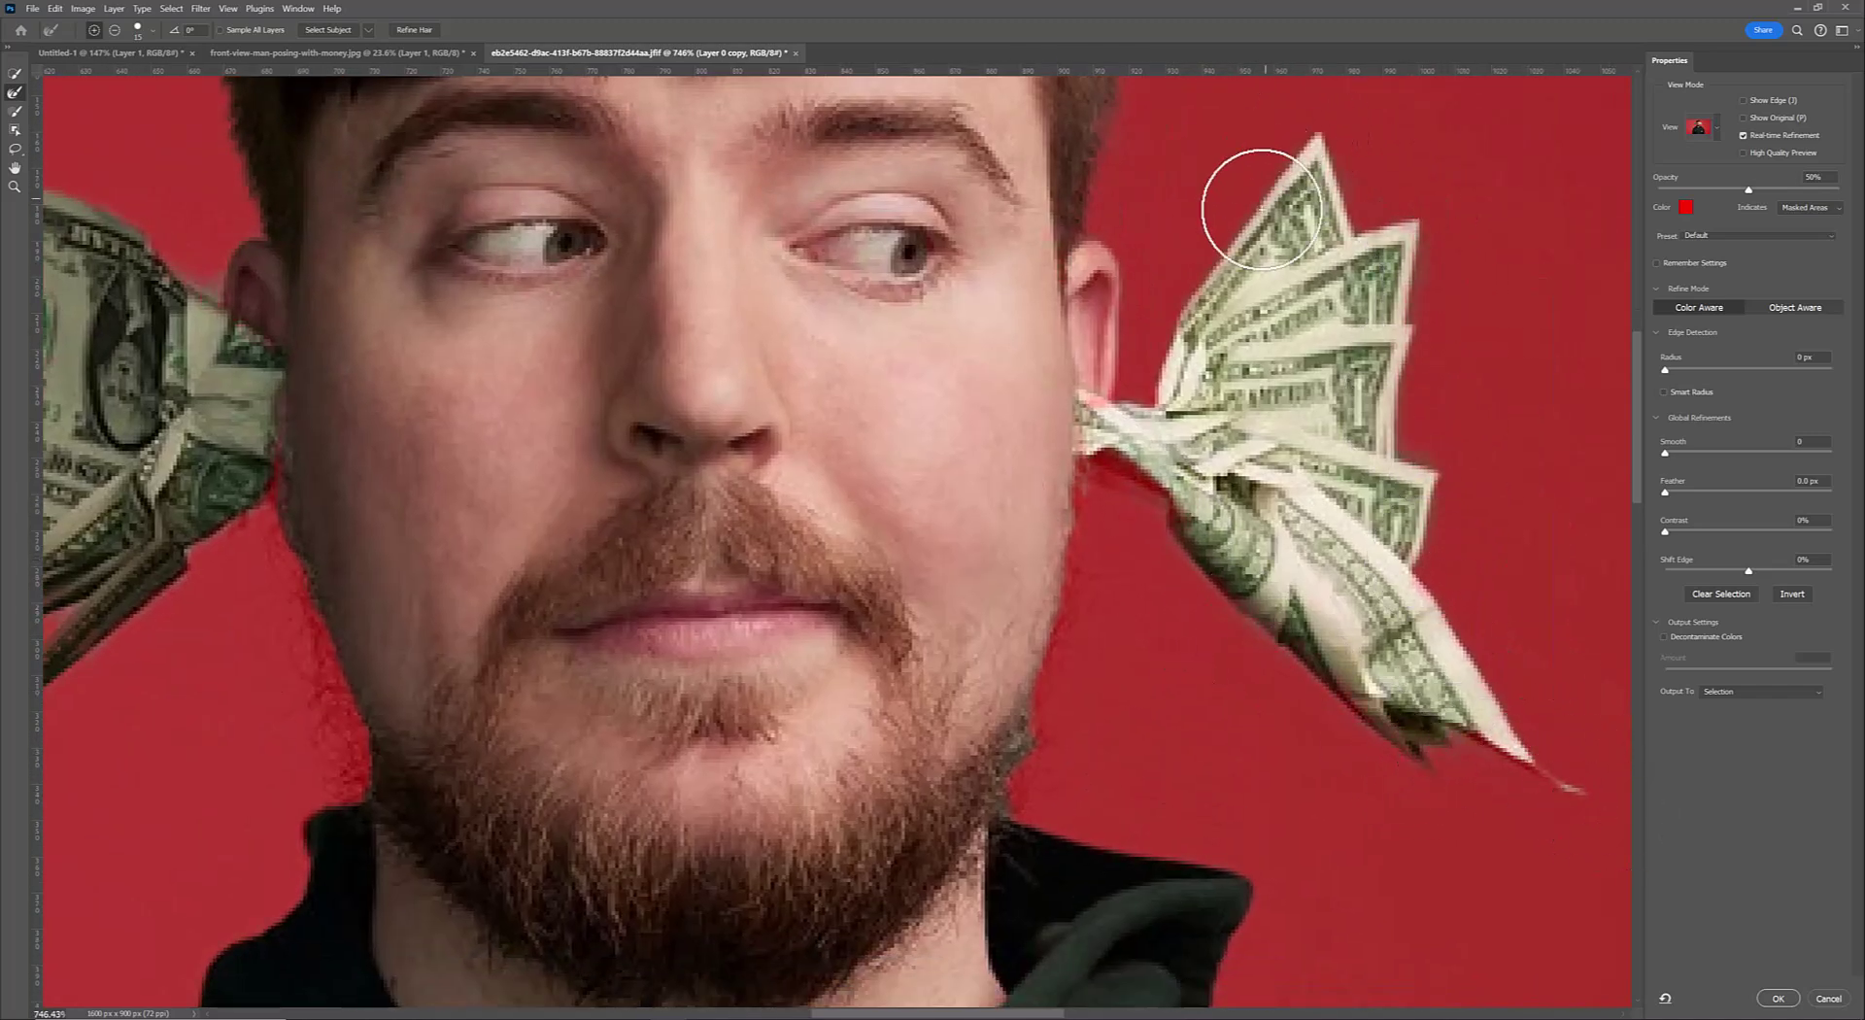
scroll(1052, 366, "down", 2)
scroll(1030, 505, "down", 1)
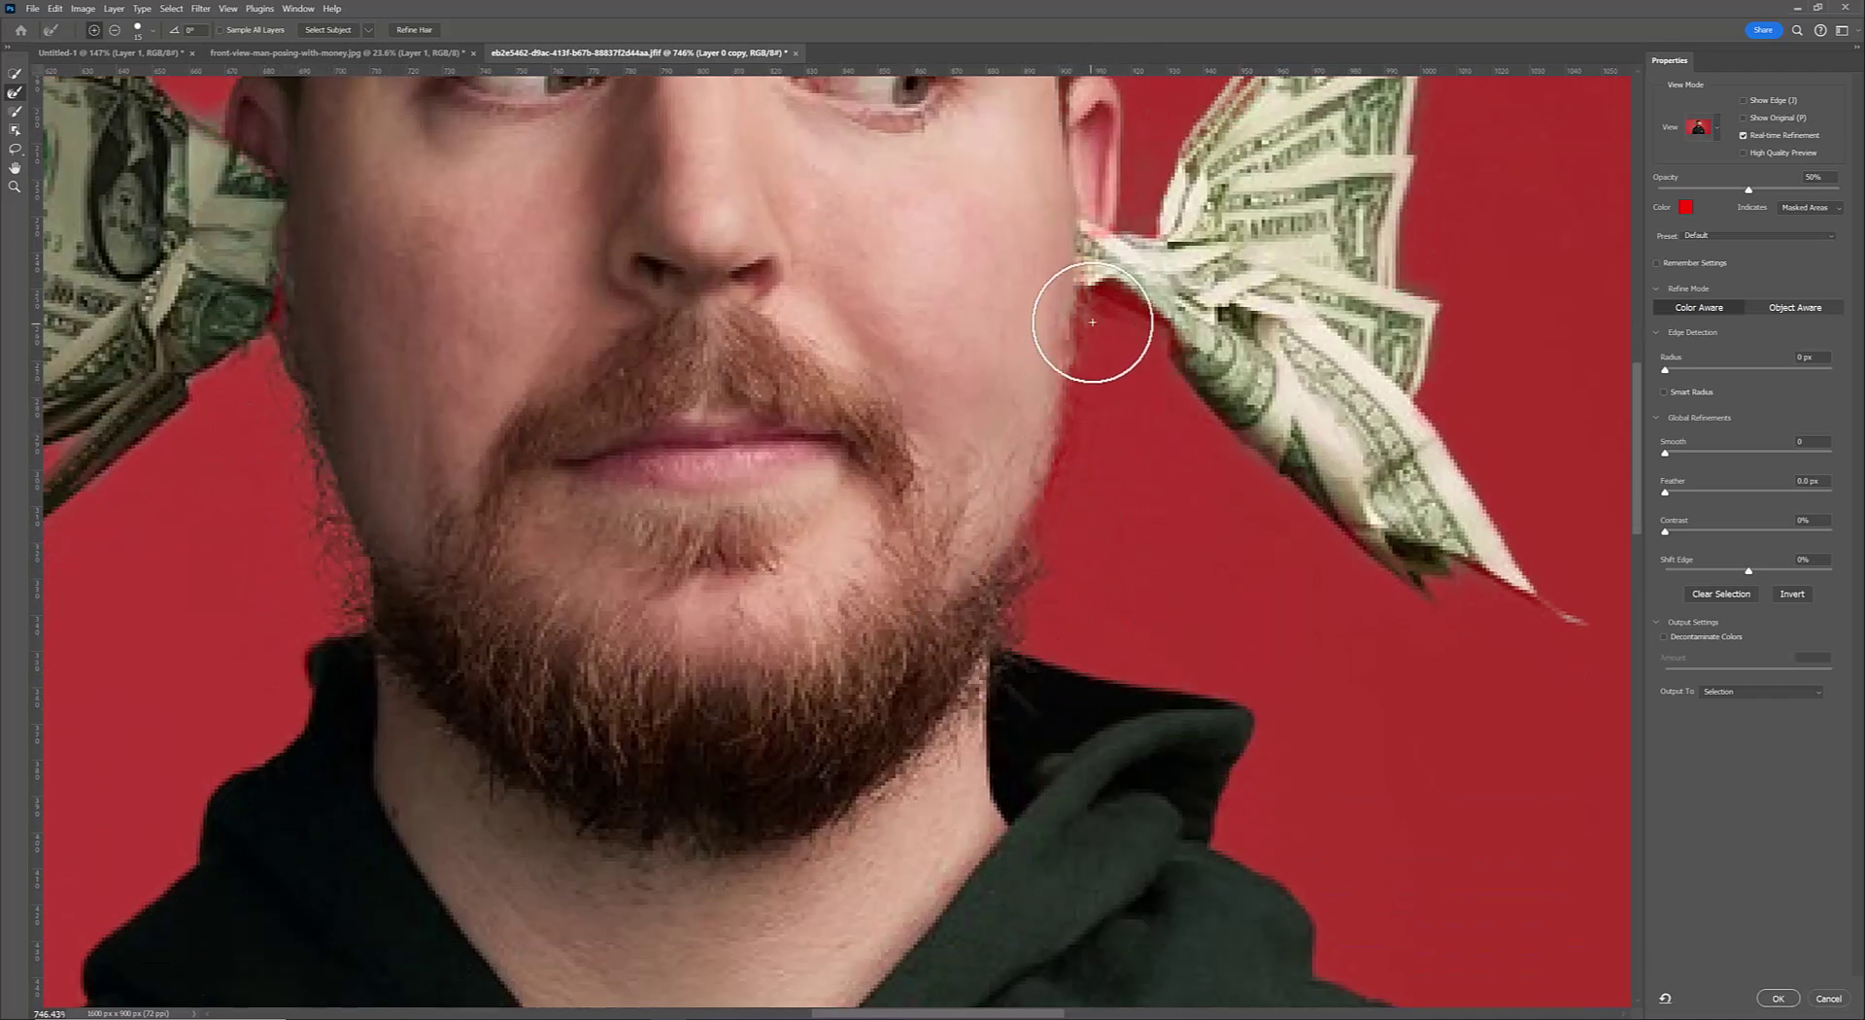
key("ctrl+0")
Confirm the refinement, hide the lower layers and add a white Solid Color fill layer
left_click(1777, 997)
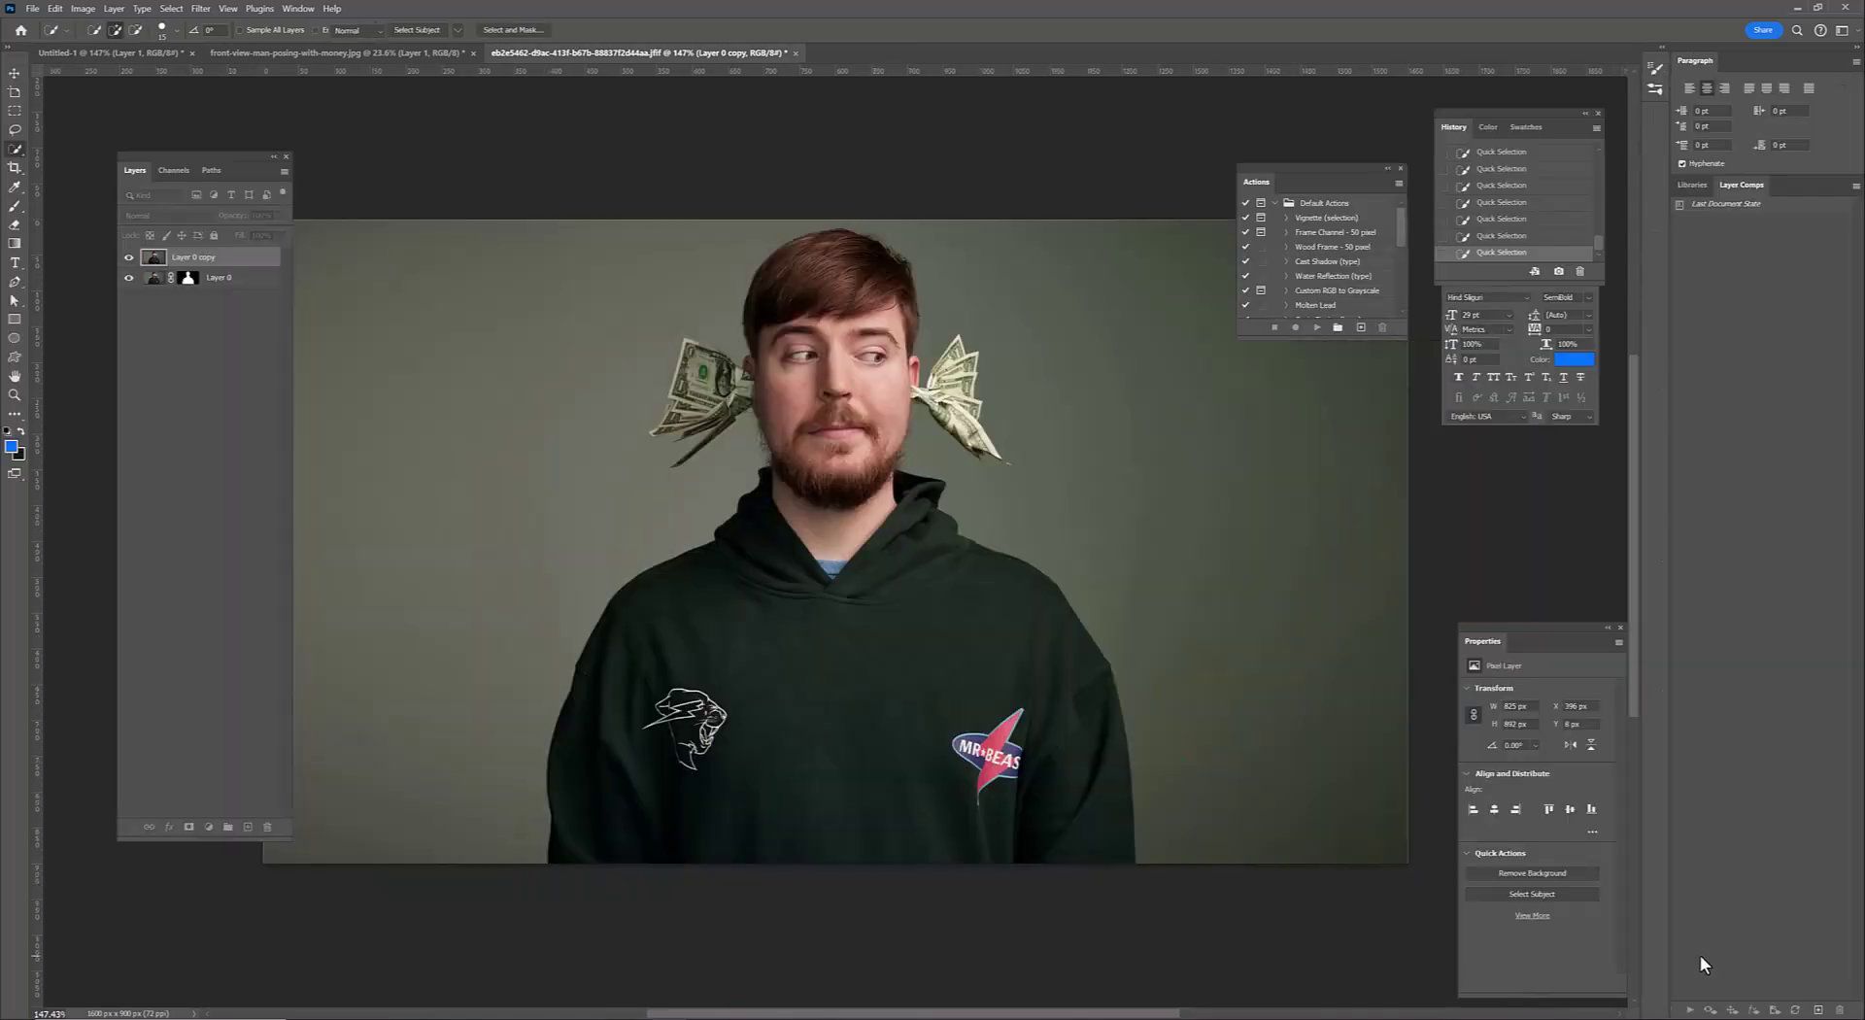
left_click(129, 297)
left_click(208, 826)
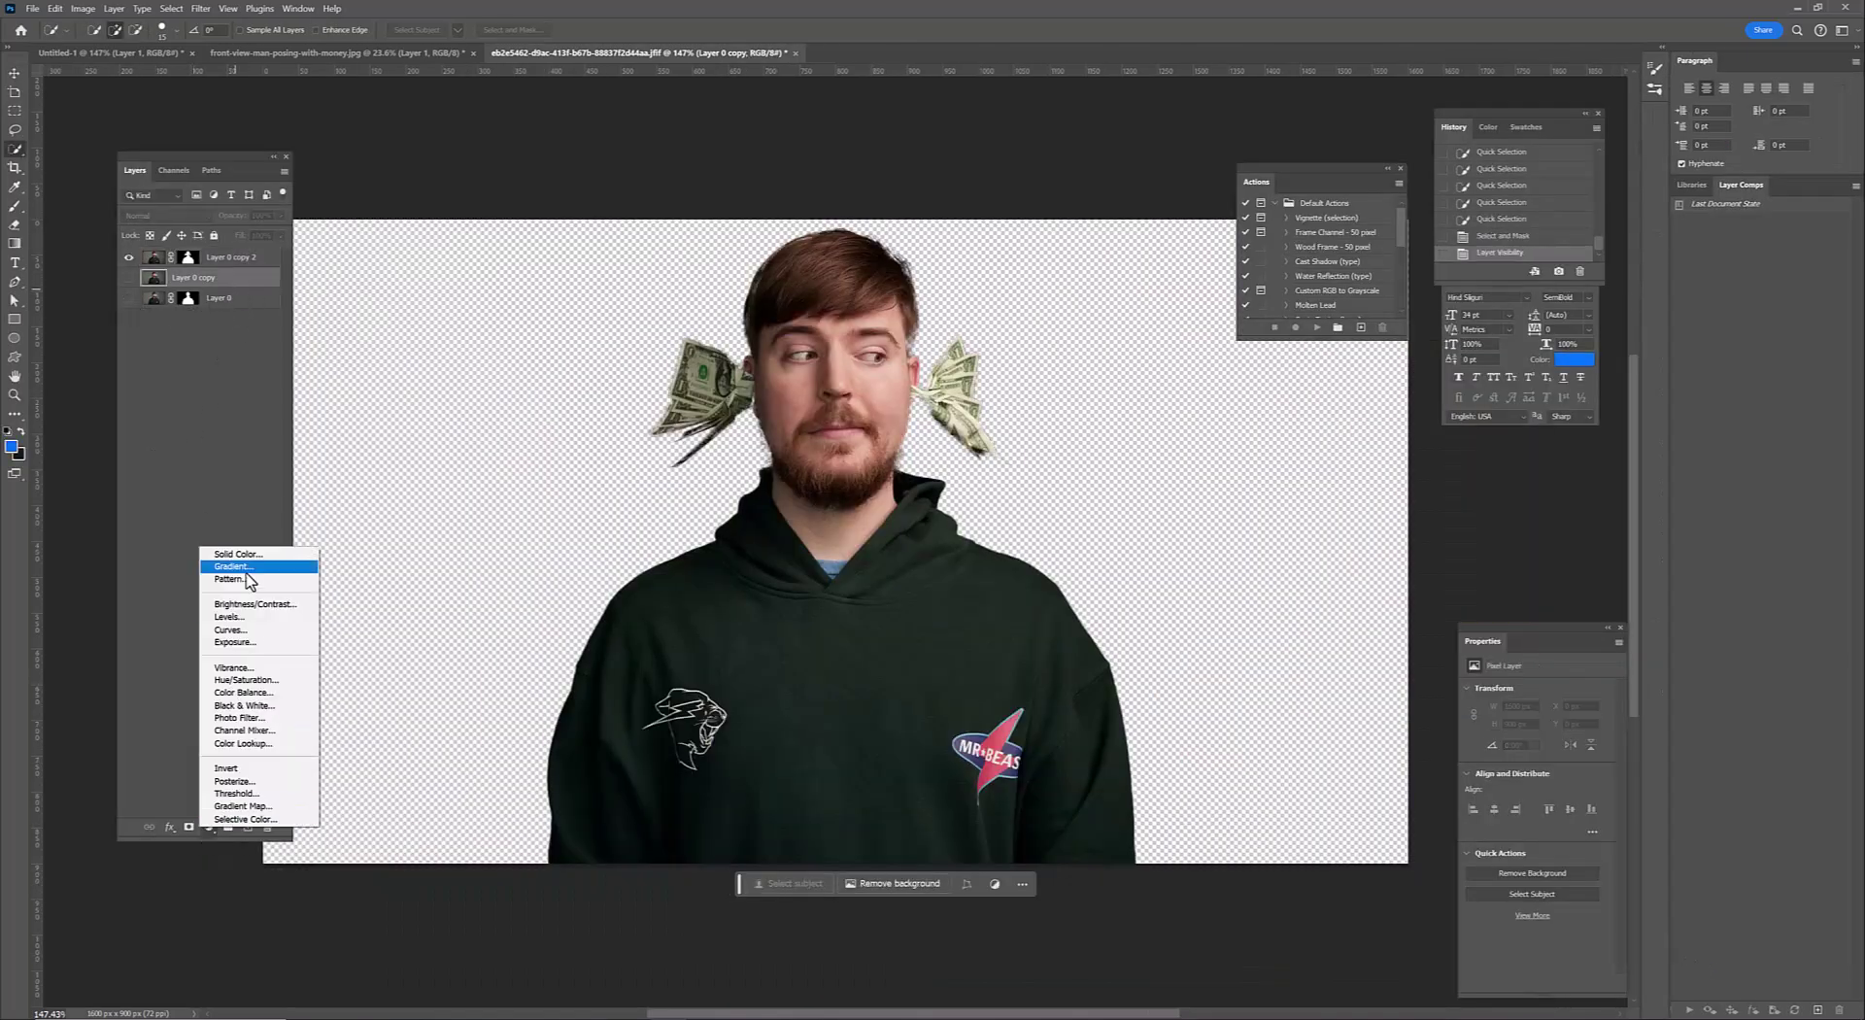
left_click(237, 553)
left_click(1195, 506)
left_click(1510, 482)
scroll(786, 458, "up", 3, "alt")
scroll(768, 589, "down", 2, "alt")
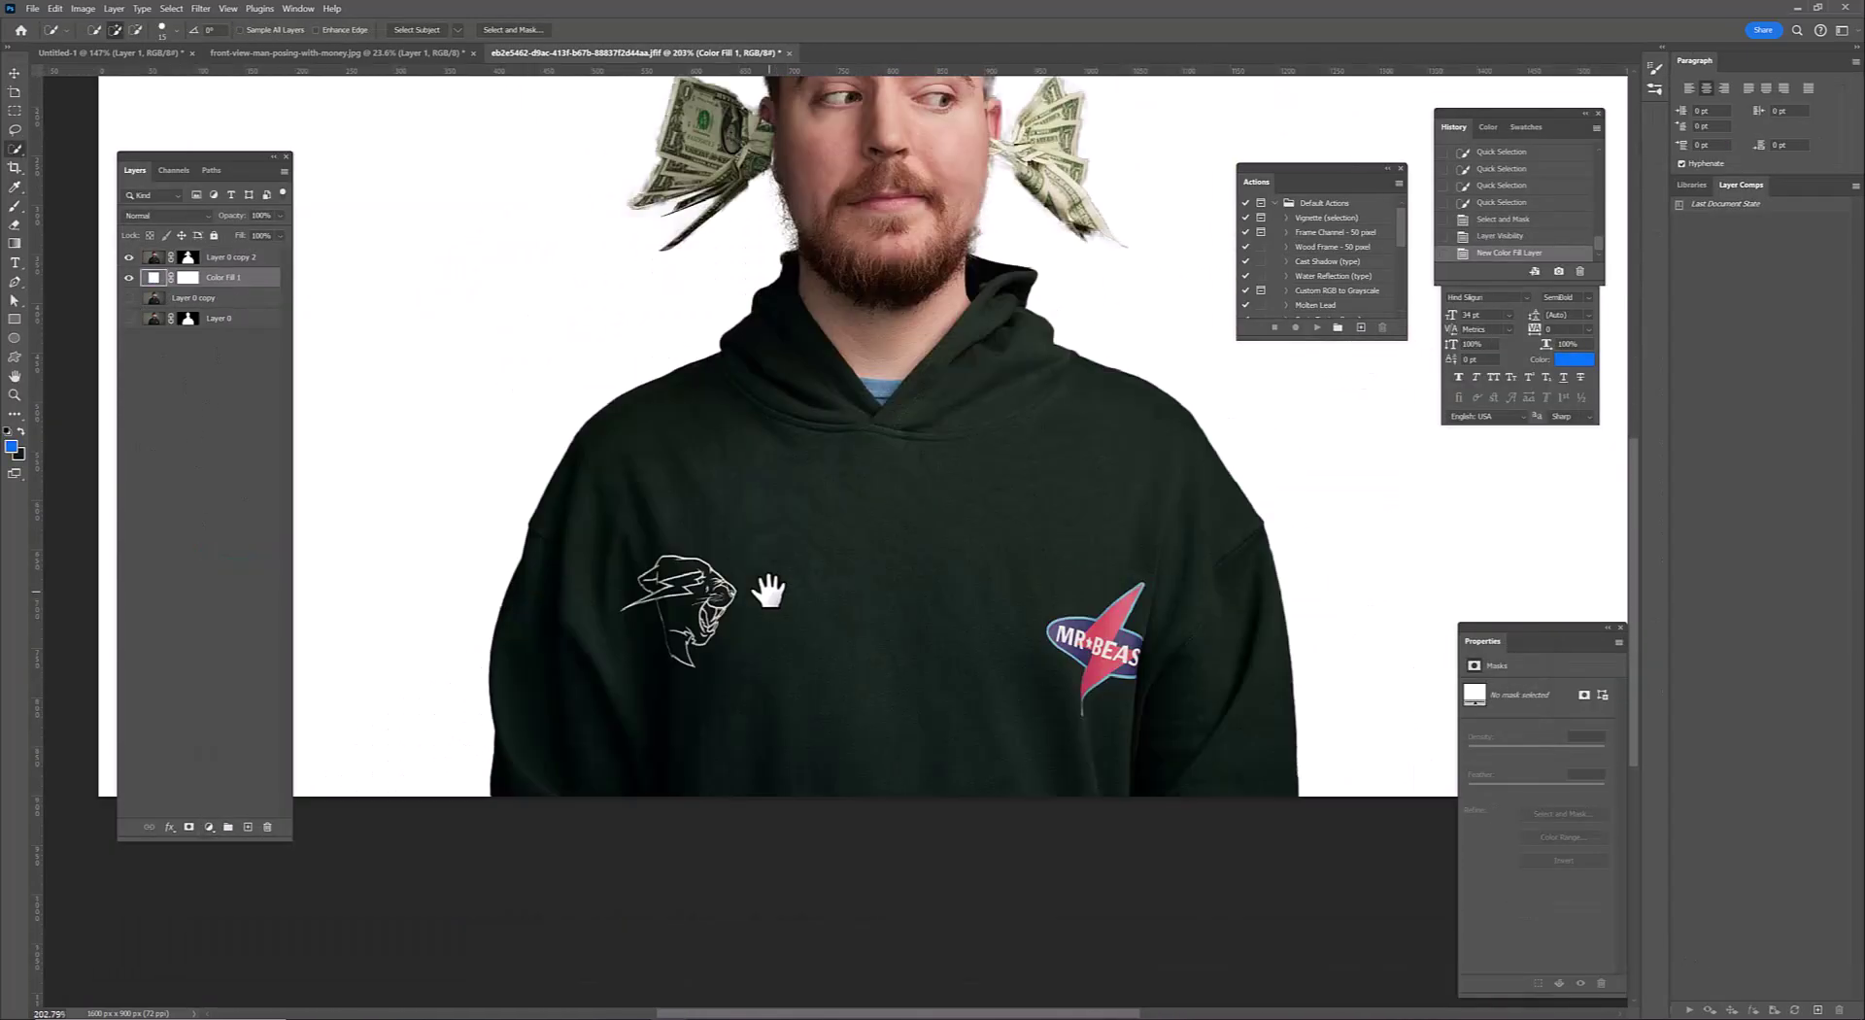
Lasso the panther logo on the hoodie and copy it to its own layer
left_click(92, 148)
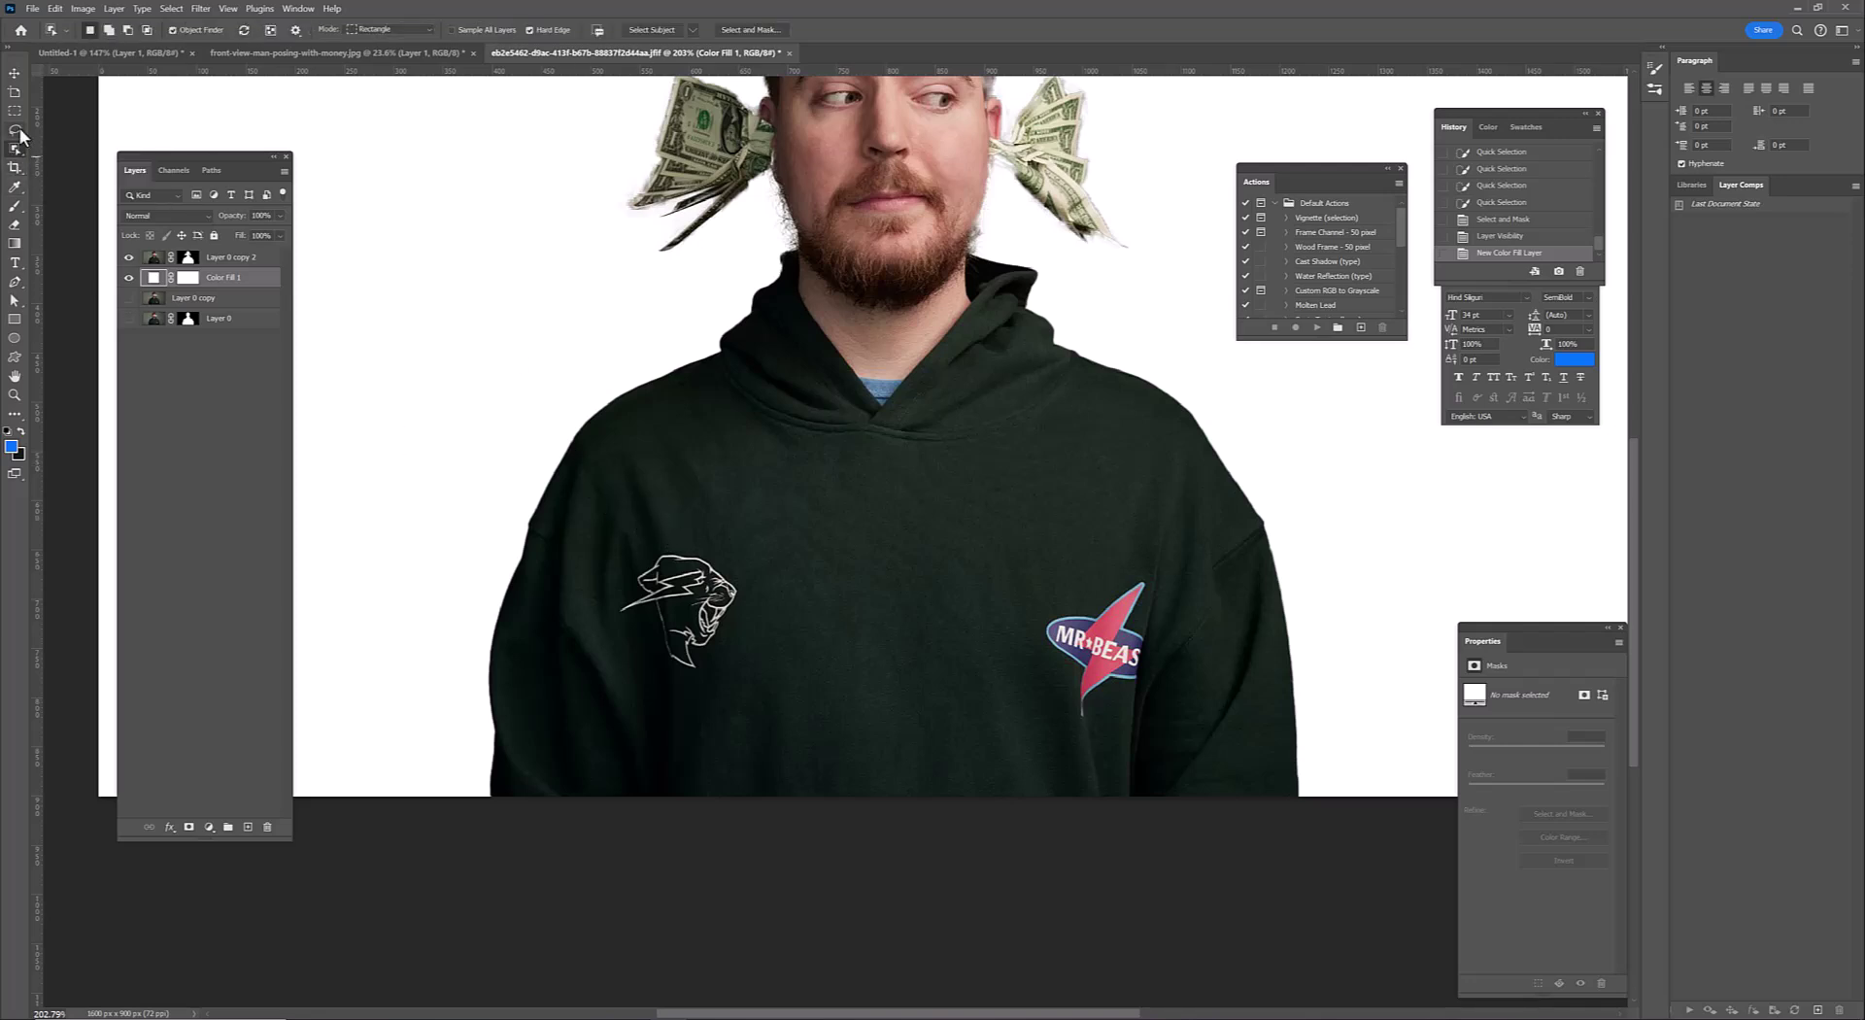
left_click(15, 129)
scroll(707, 539, "up", 2, "alt")
left_click_drag(707, 495, 718, 510)
key("ctrl+j")
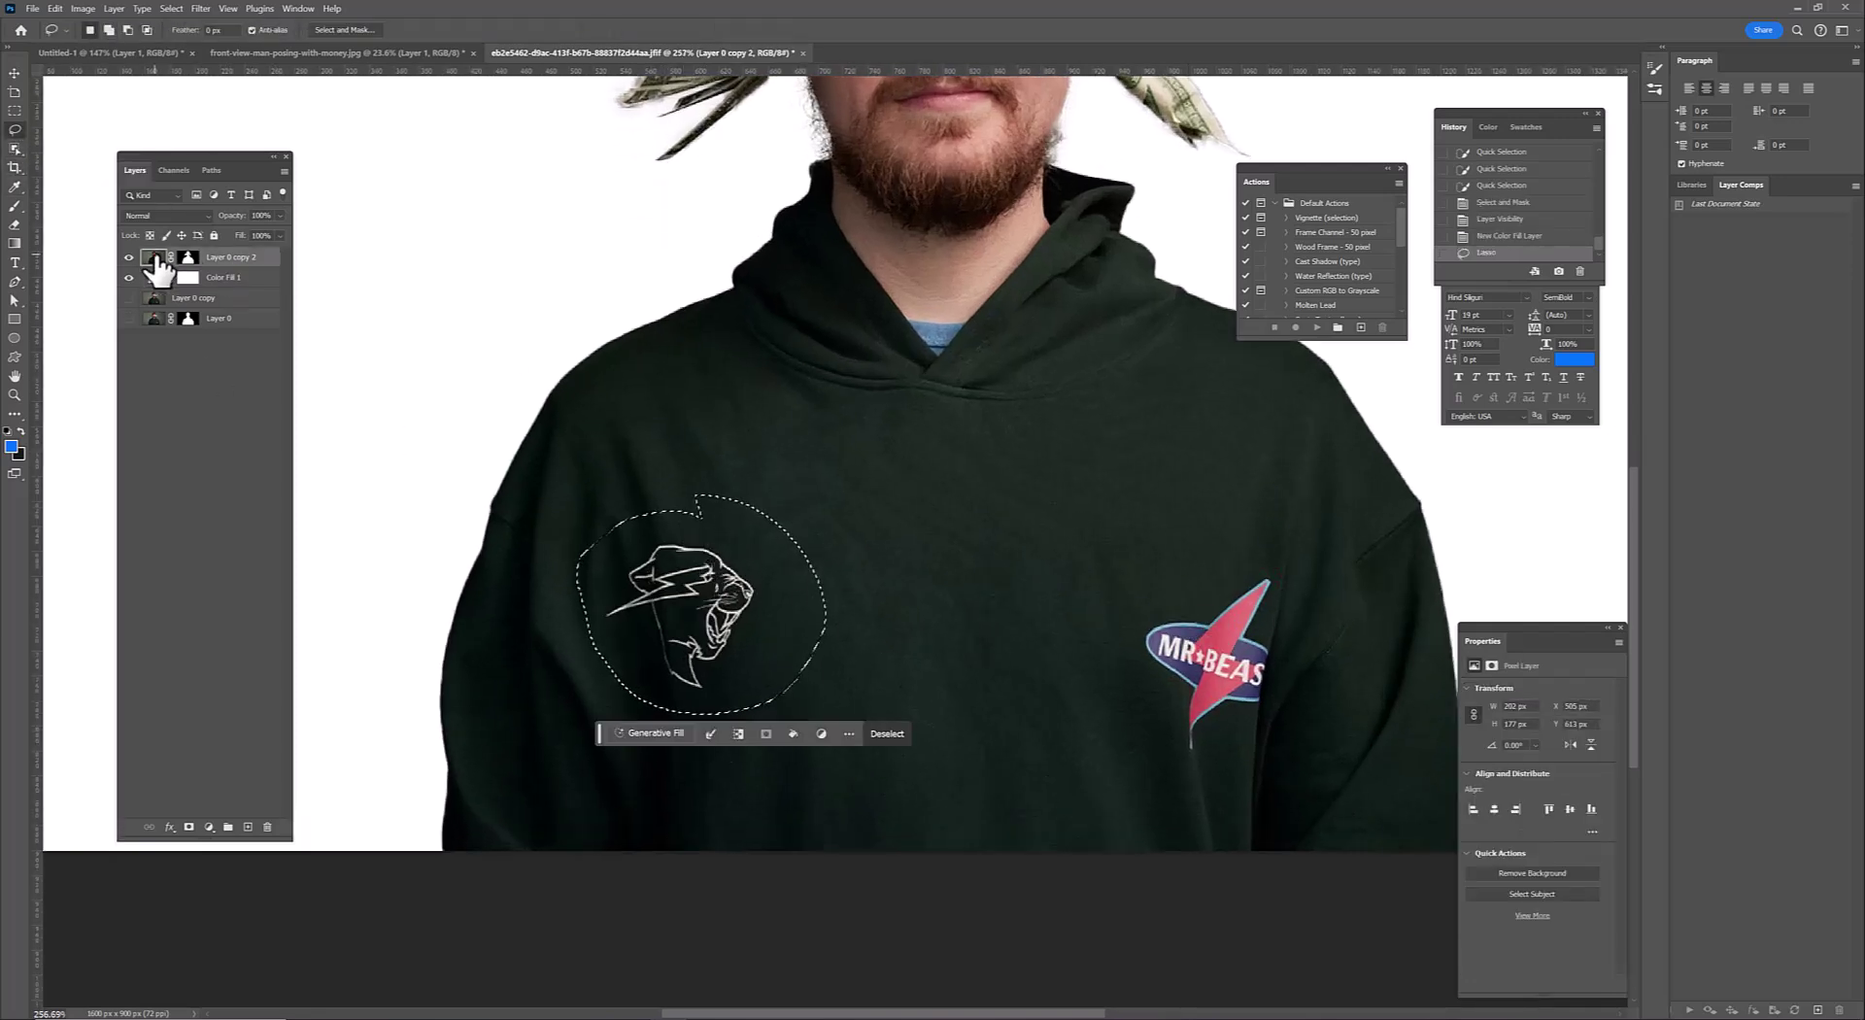
Lasso the MR BEAST chest logo, copy it to a layer, and hide the photo layers
left_click_drag(1265, 571, 1170, 728)
left_click_drag(1270, 586, 1257, 559)
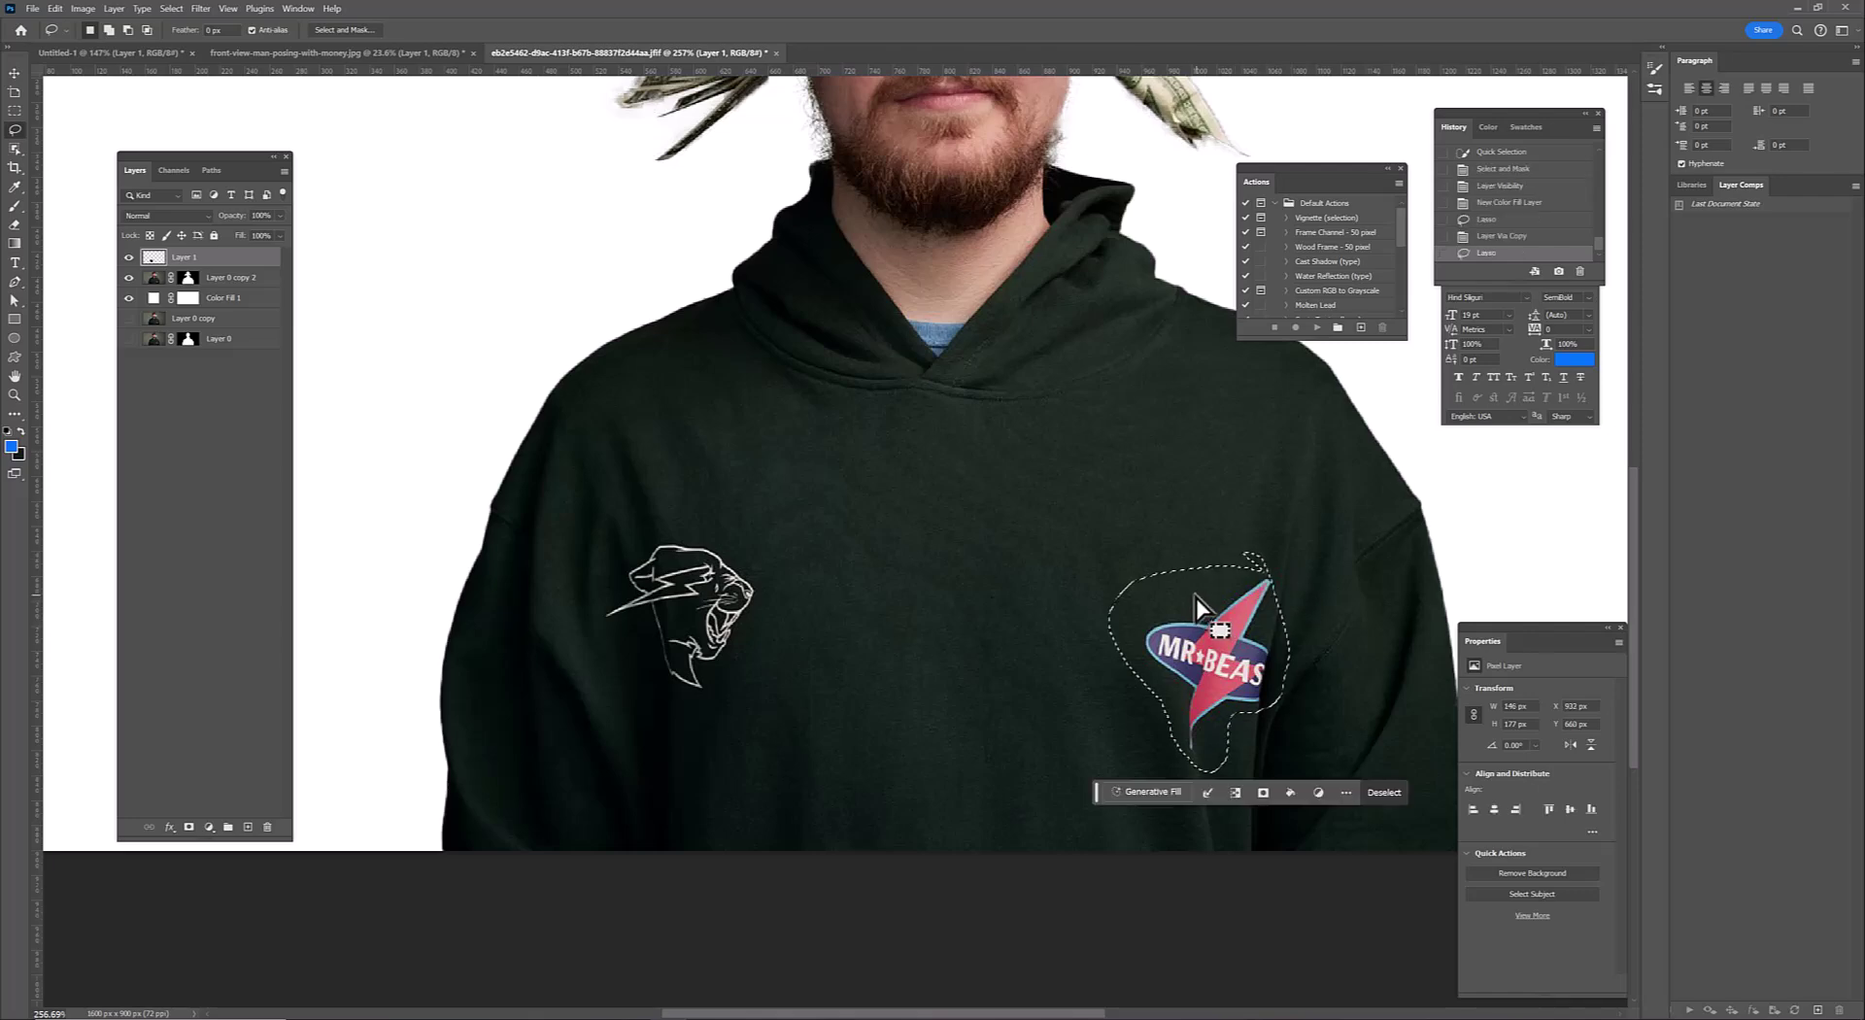
key("ctrl+j")
left_click(129, 297)
left_click(129, 317)
Mask the panther layer using a Color Range selection of the dark fabric
left_click(129, 277)
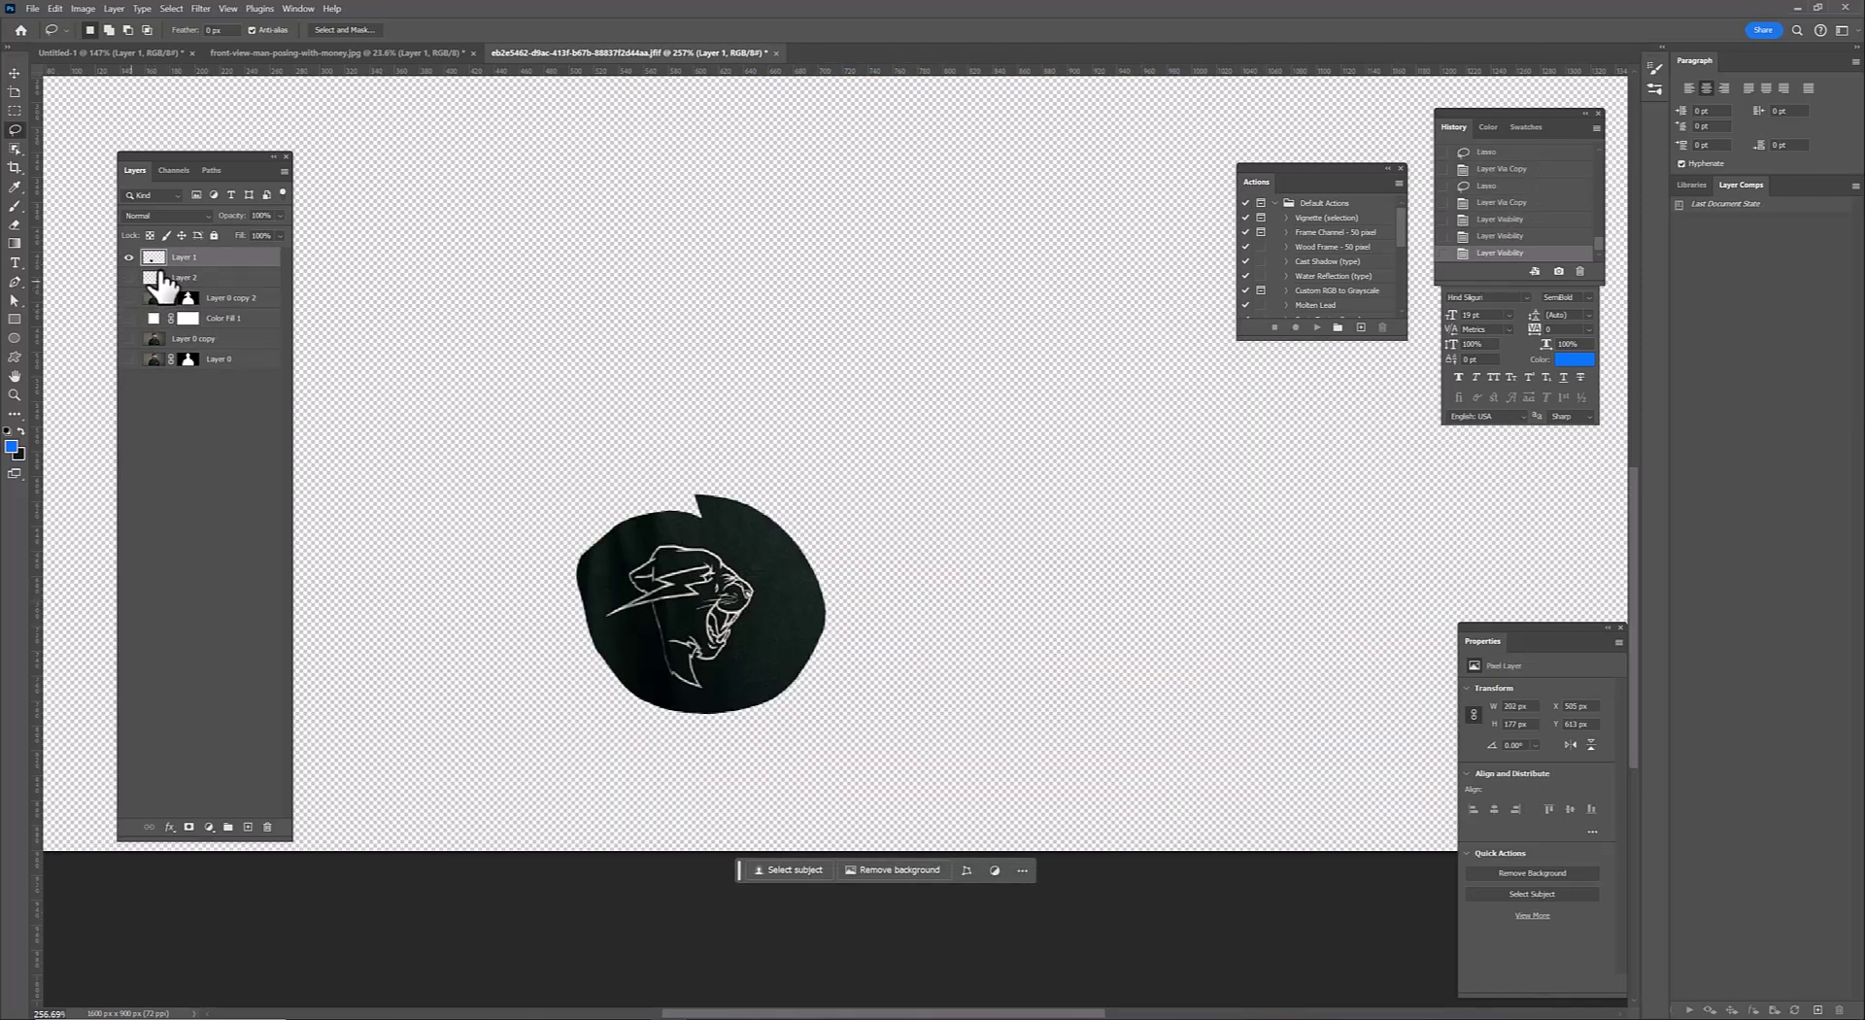
left_click(171, 9)
mouse_move(184, 224)
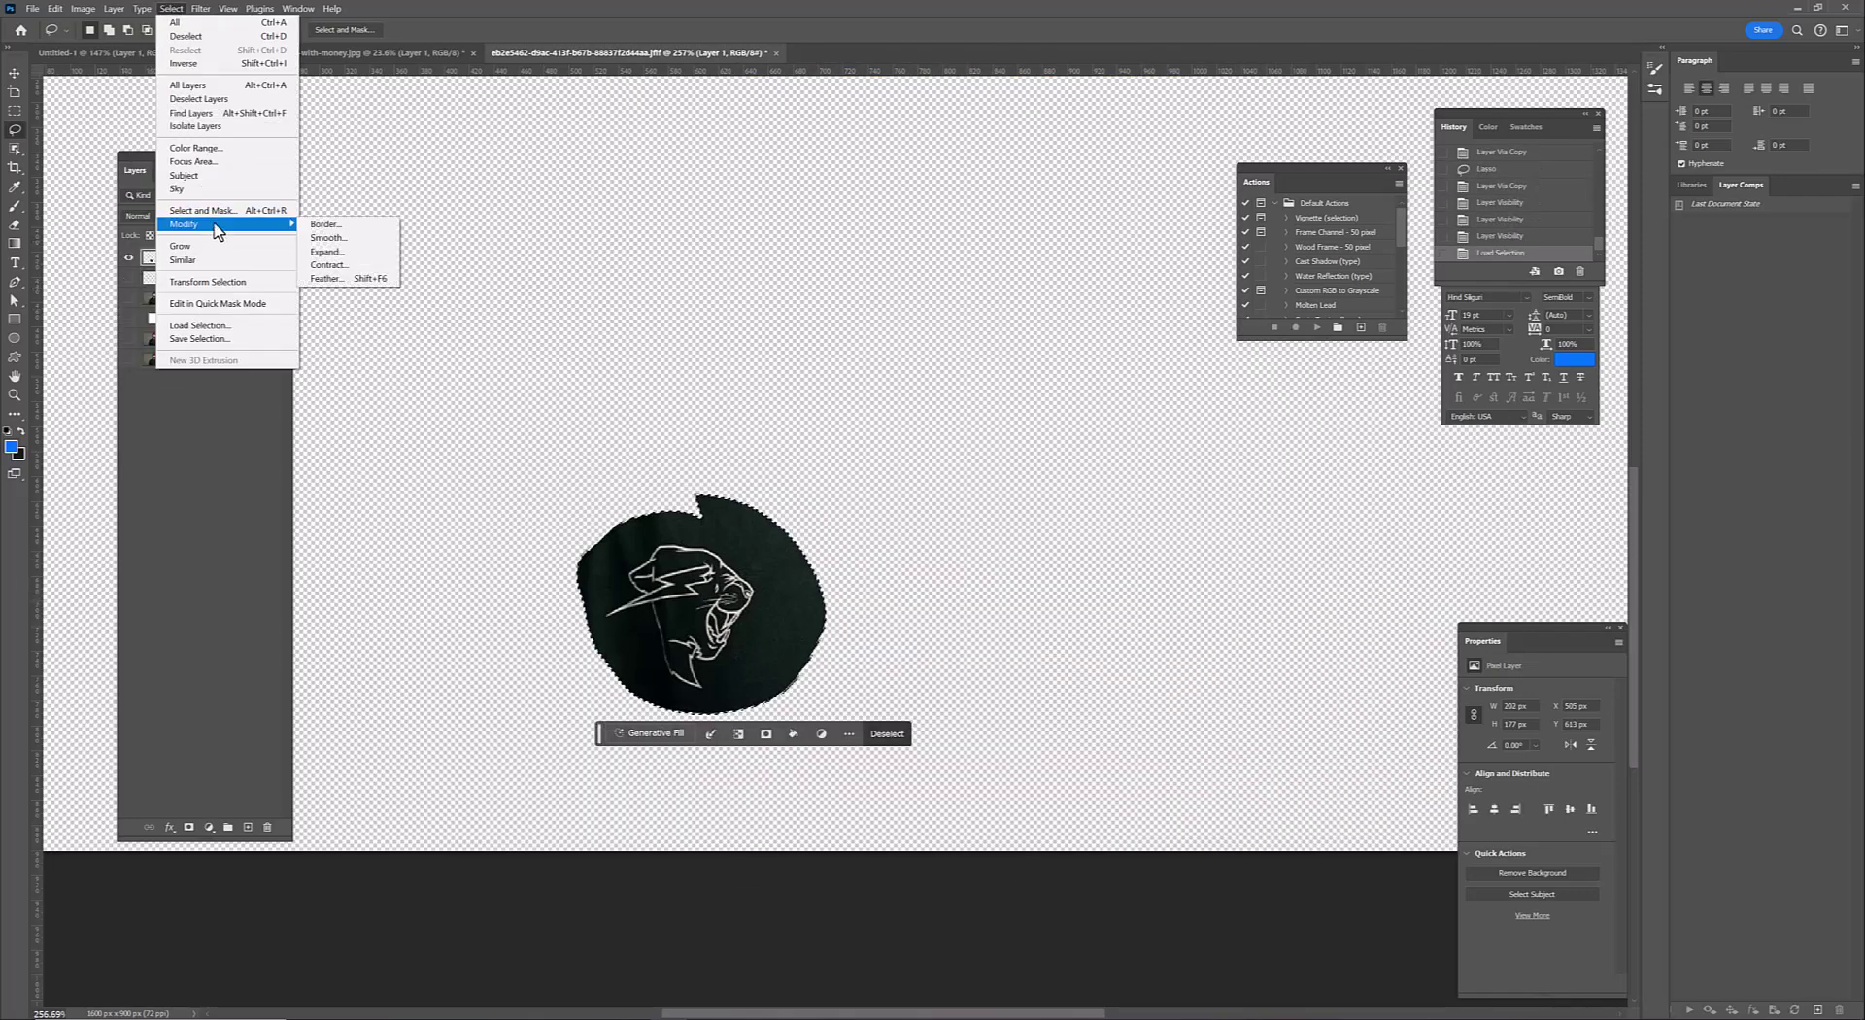
left_click(196, 148)
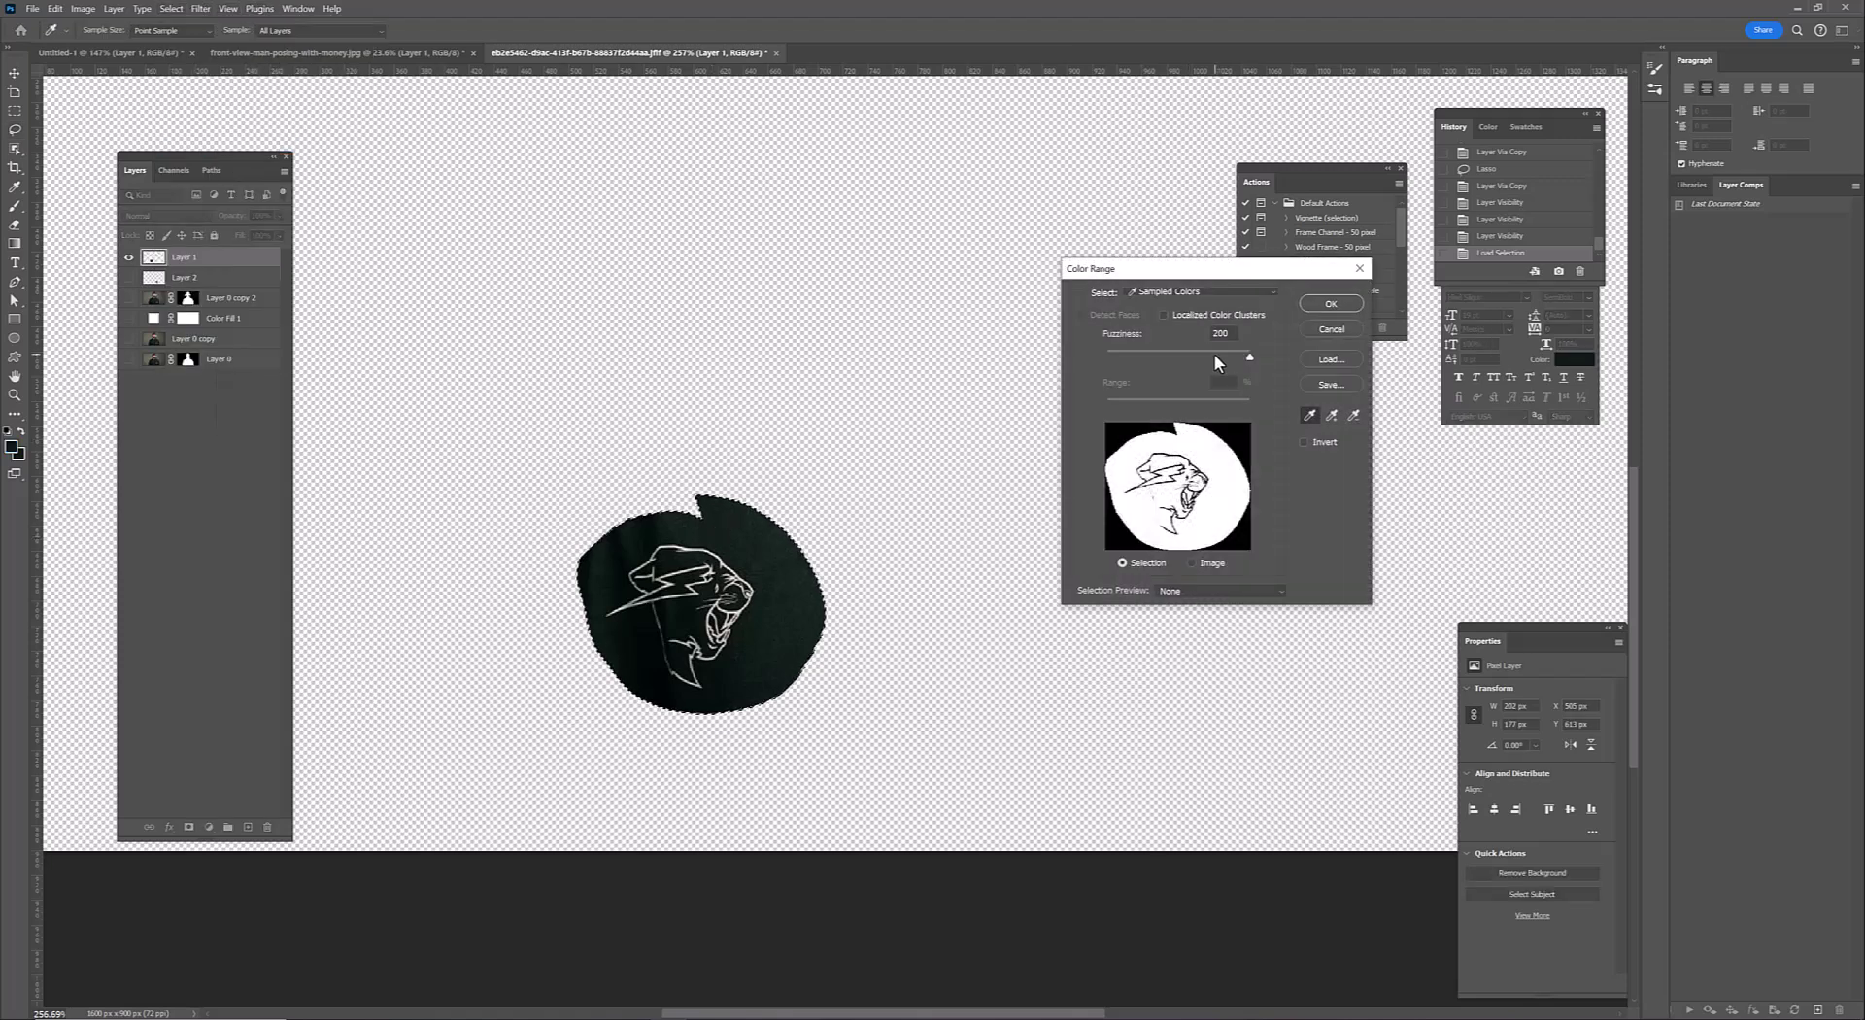
left_click(1187, 352)
key("Return")
left_click(188, 826)
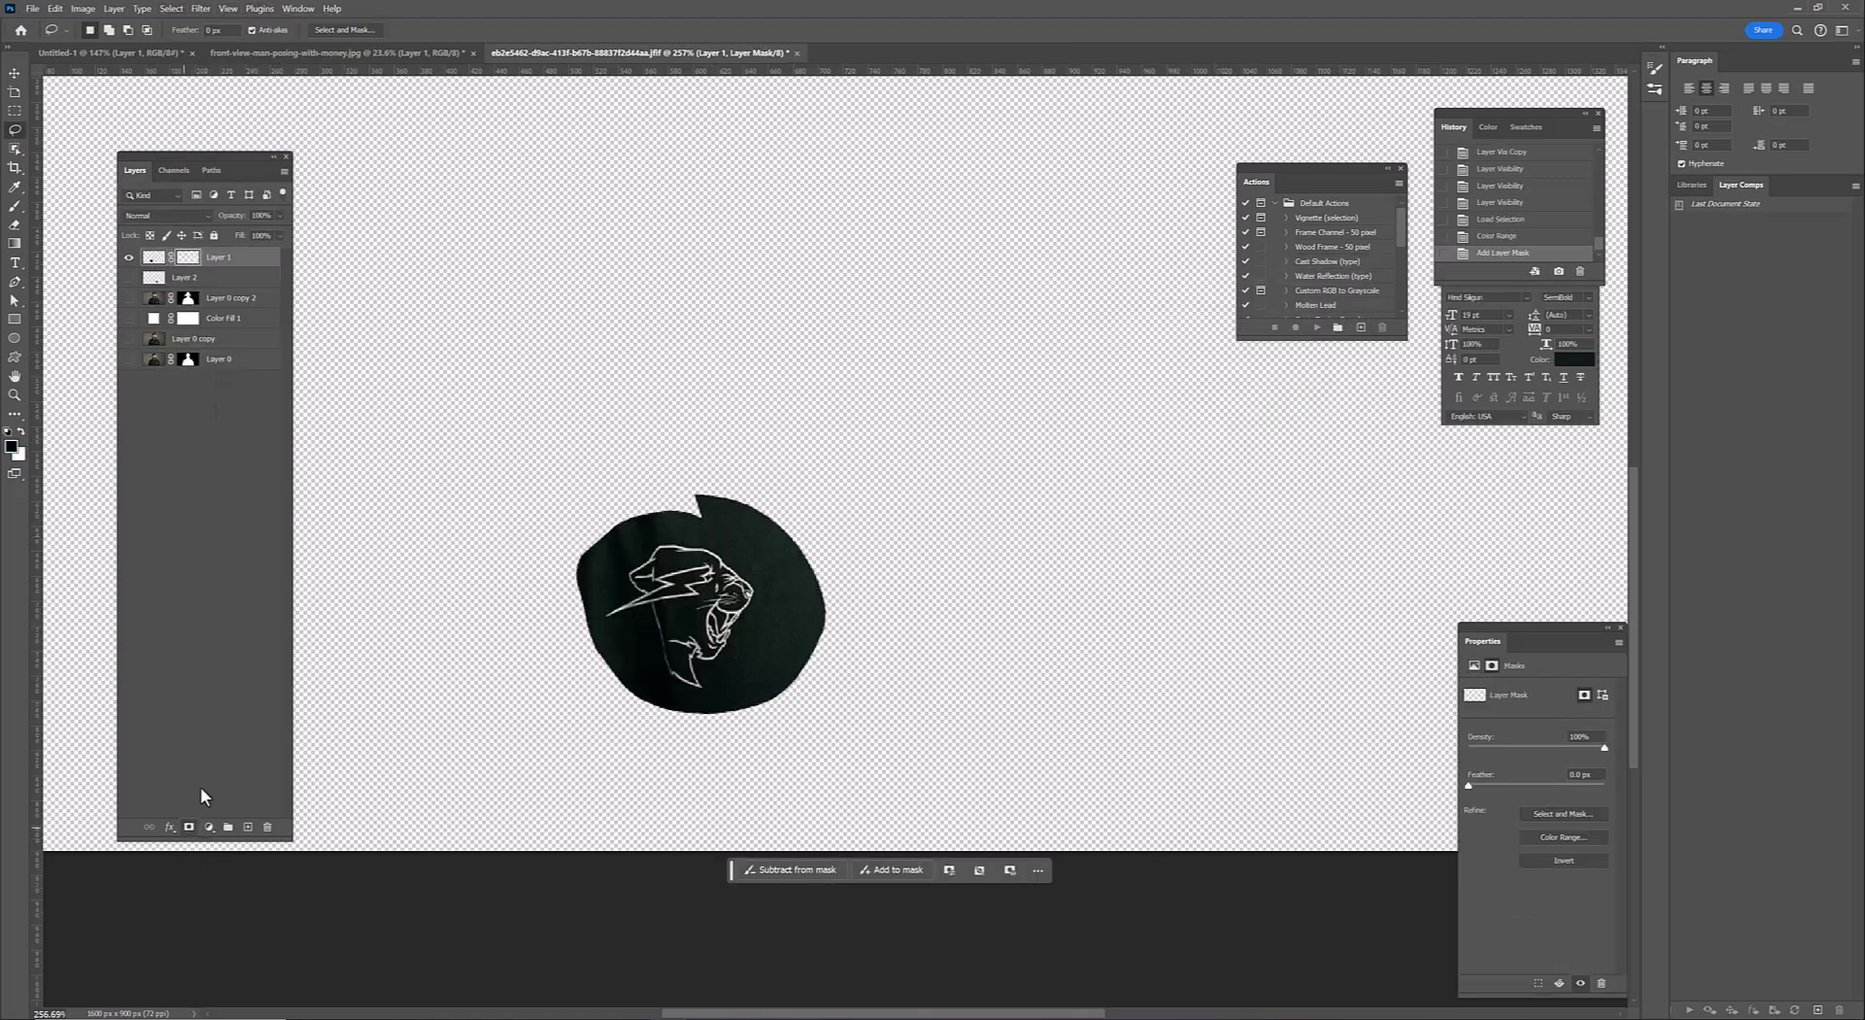
Brush leftover edges off the panther mask and restore the accidentally deleted MR BEAST layer
scroll(841, 541, "up", 2)
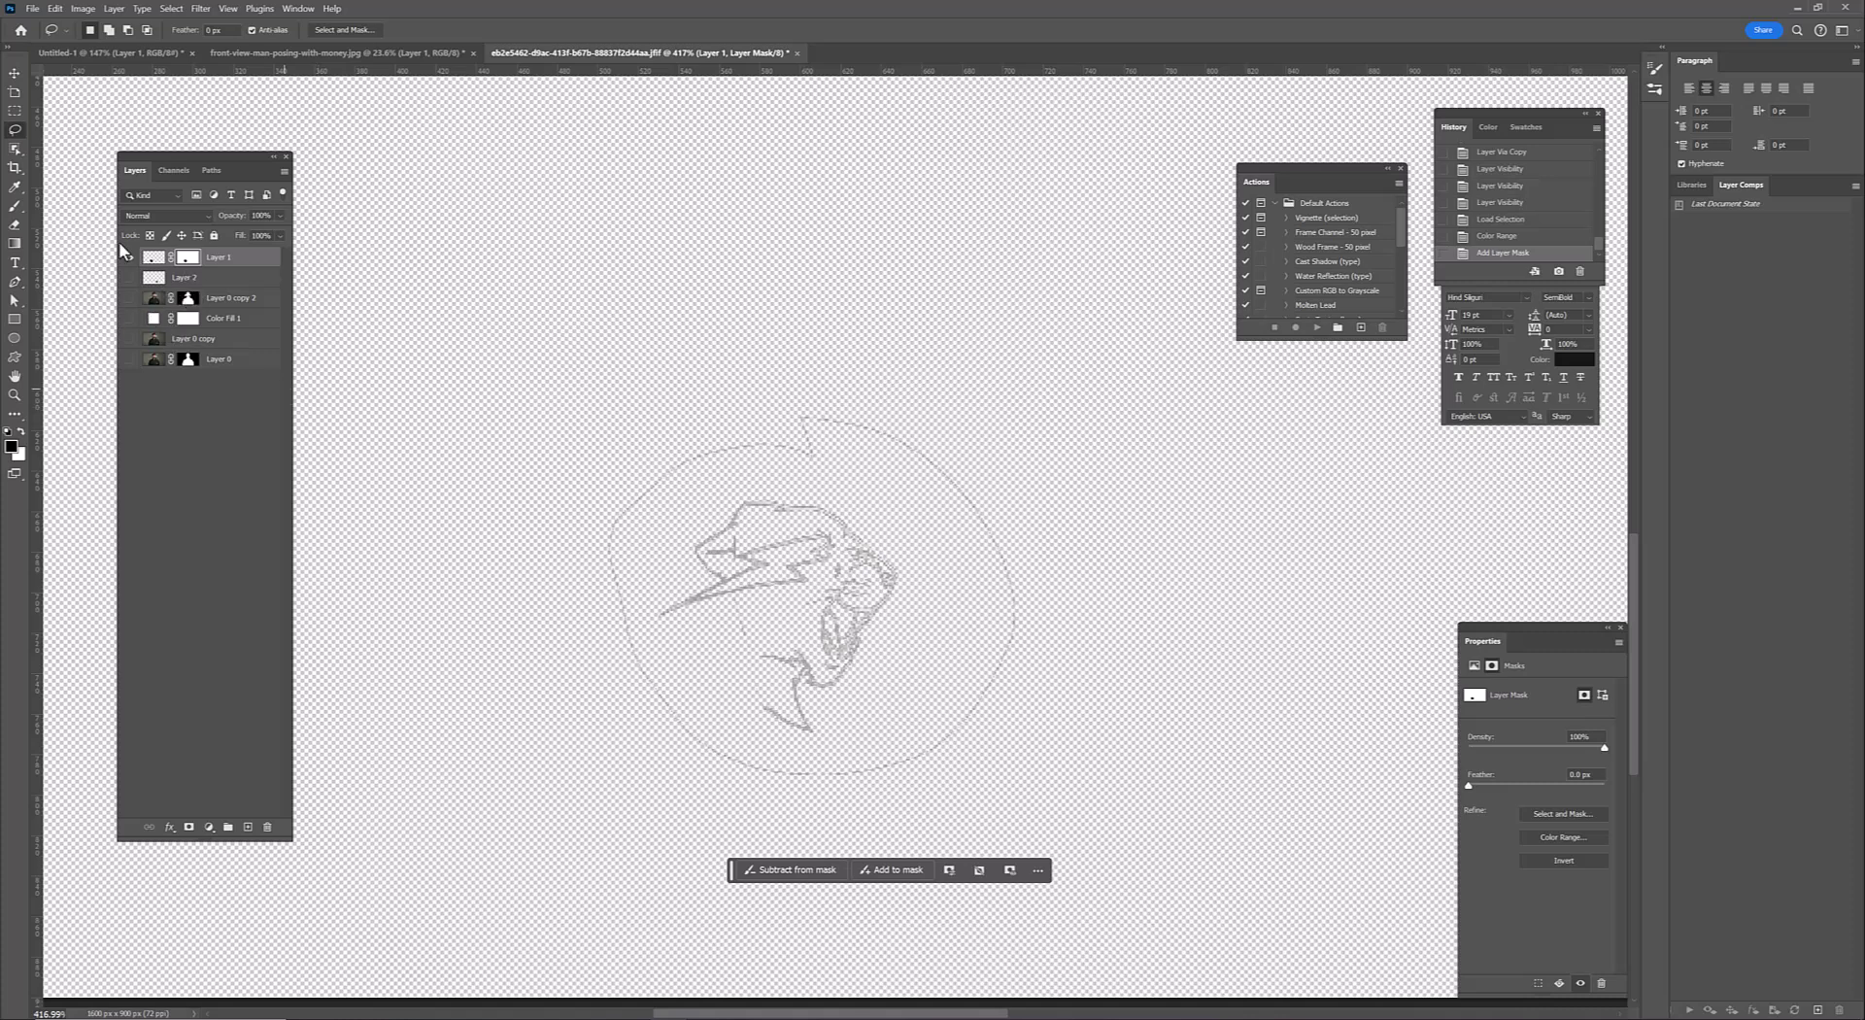
key("b")
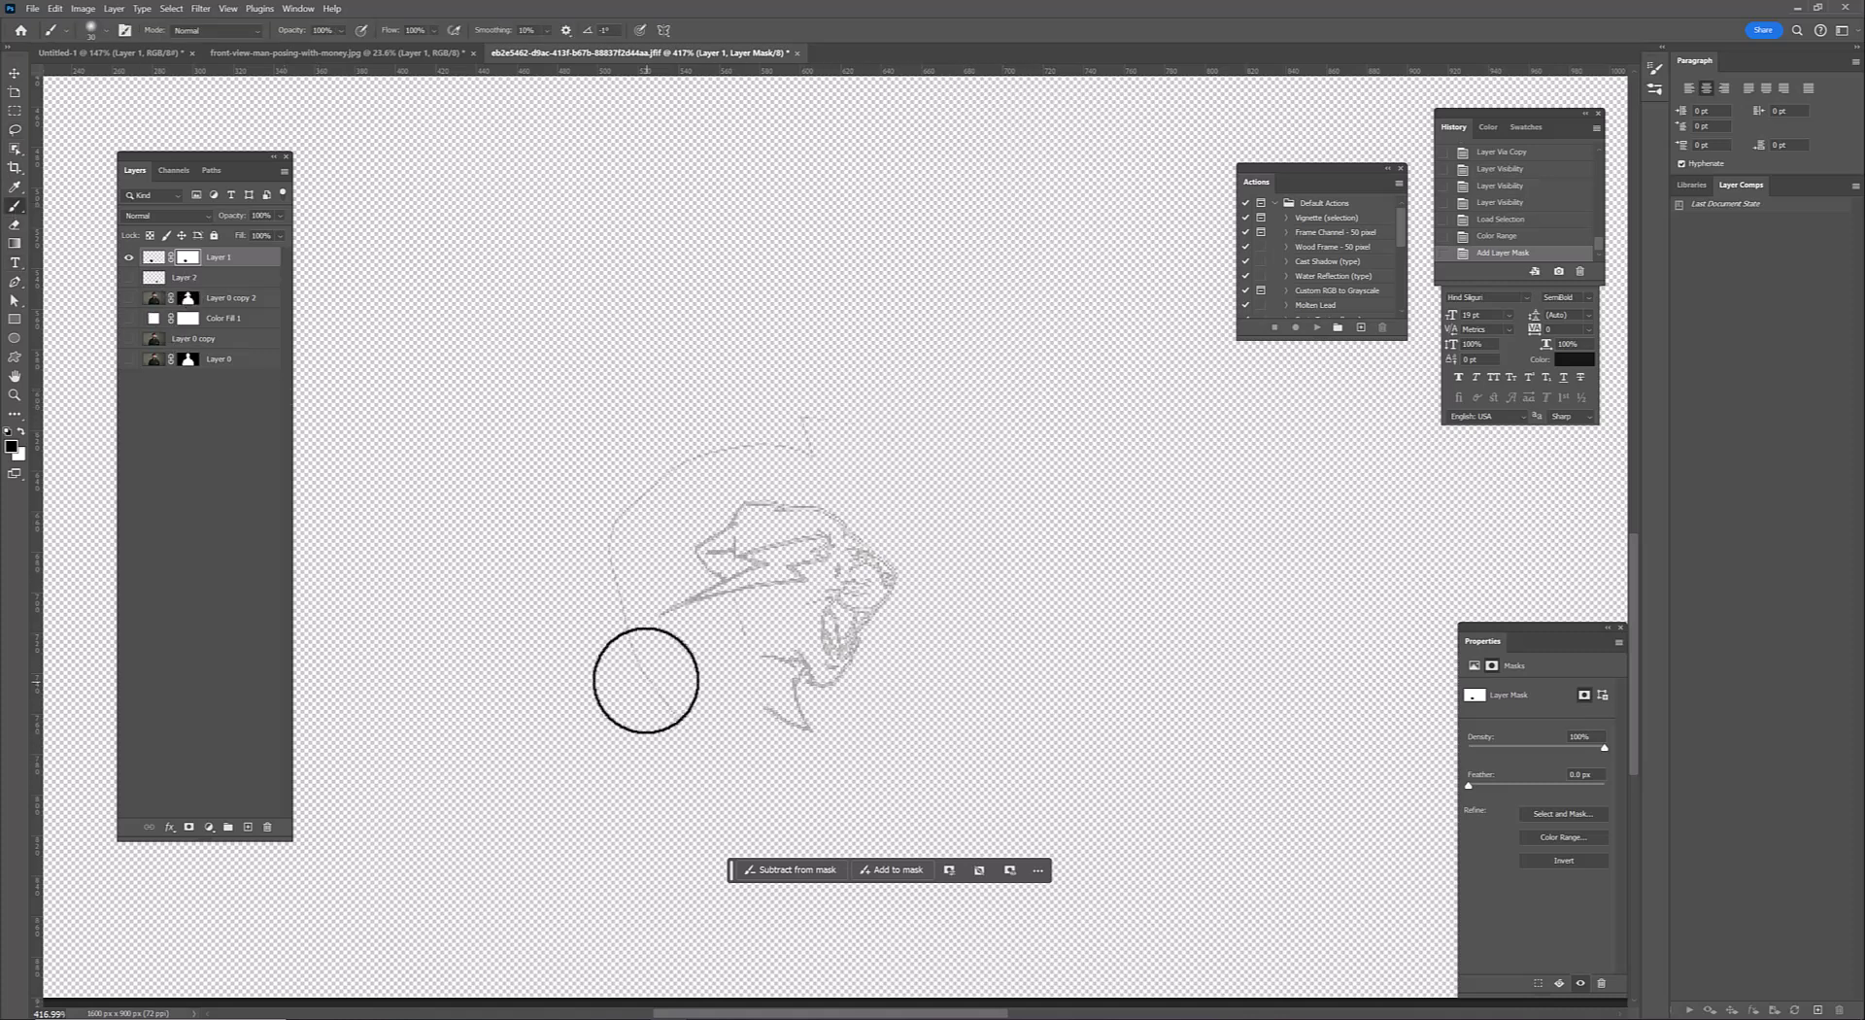
left_click(737, 452)
left_click(214, 277)
key("Delete")
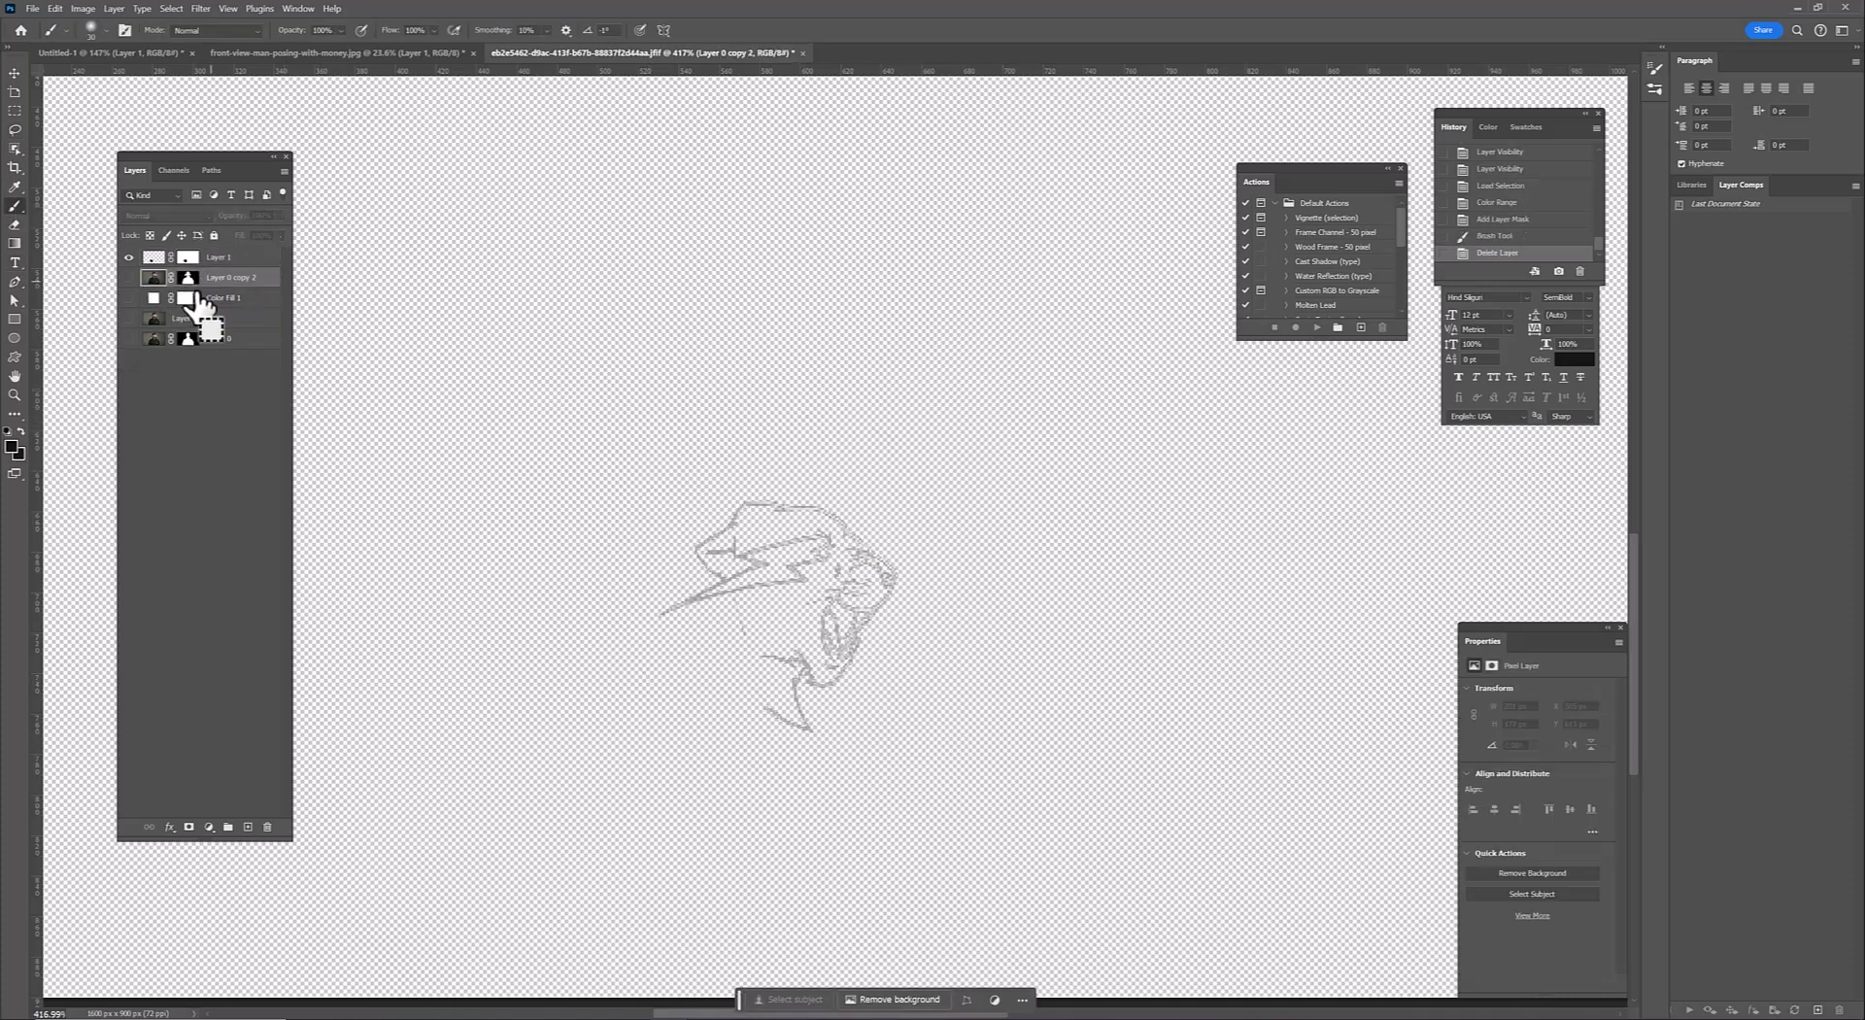
key("ctrl+z")
left_click(128, 256)
Mask the MR BEAST logo layer using a Color Range selection at tolerance 200
scroll(658, 424, "right", 5)
left_click(153, 277, "ctrl")
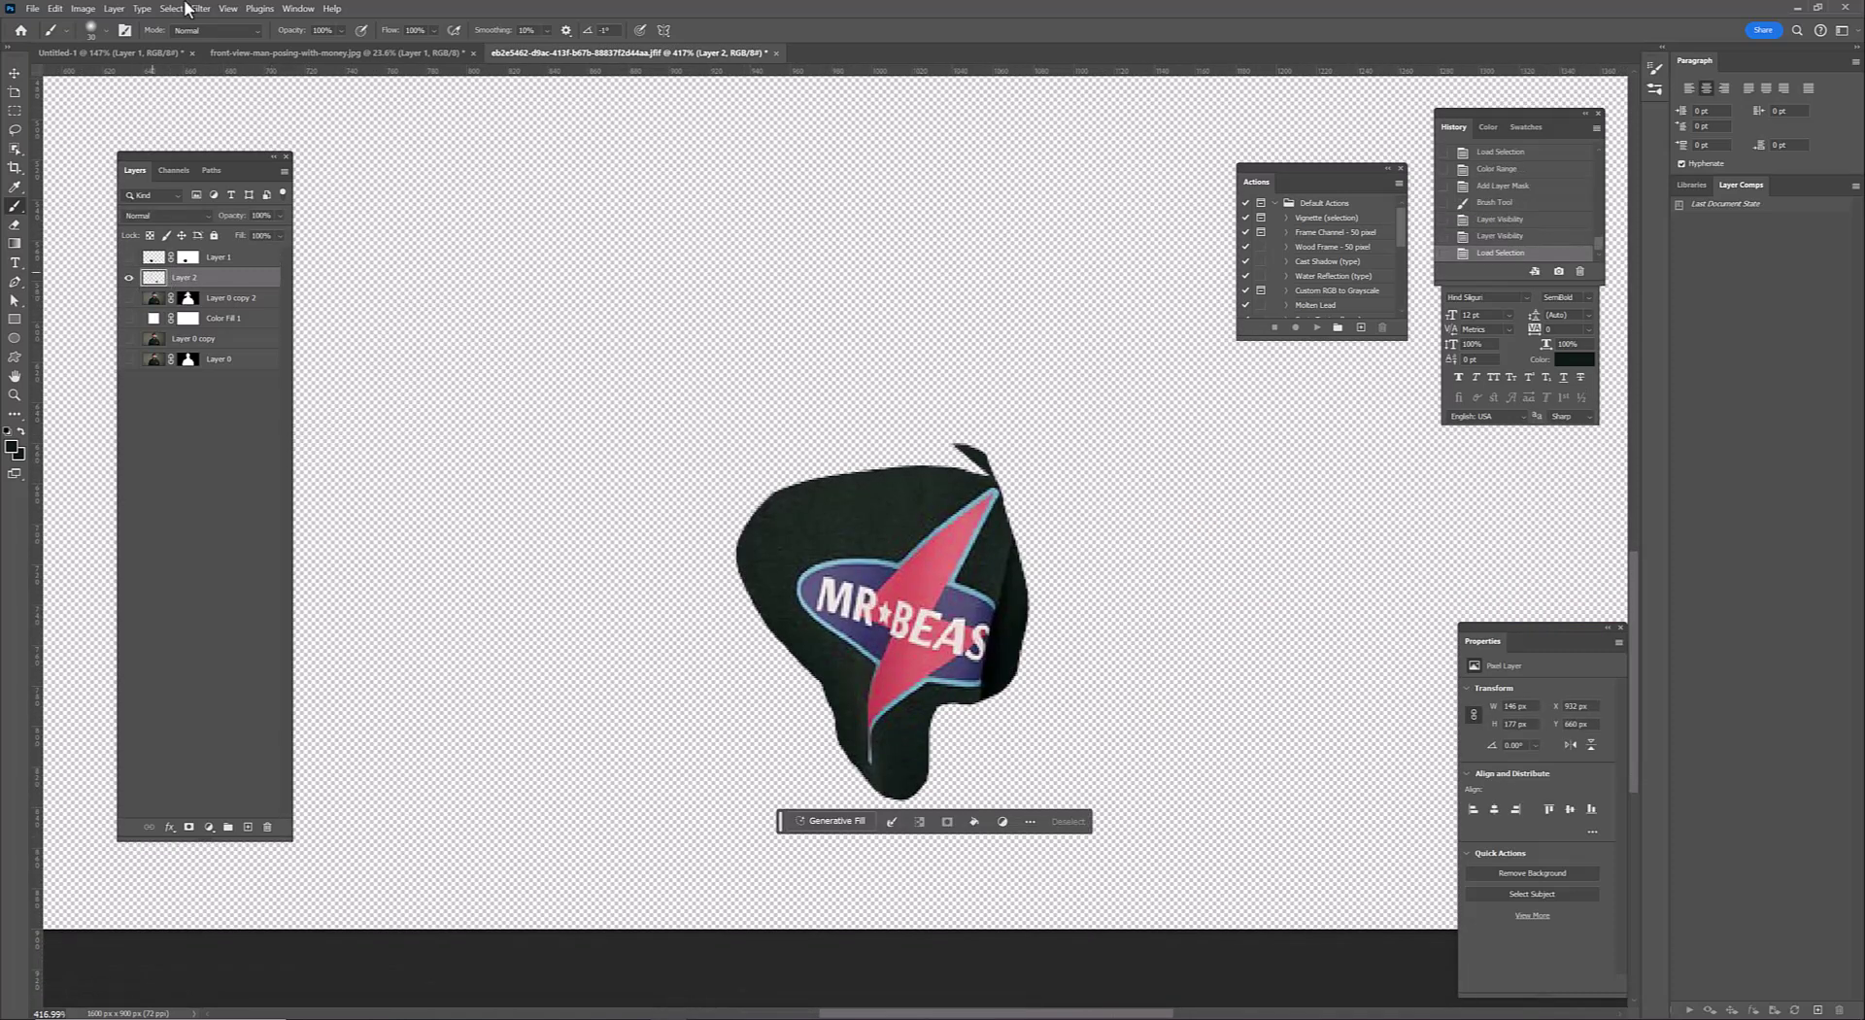
left_click(173, 8)
left_click(185, 147)
left_click_drag(1132, 361, 1253, 357)
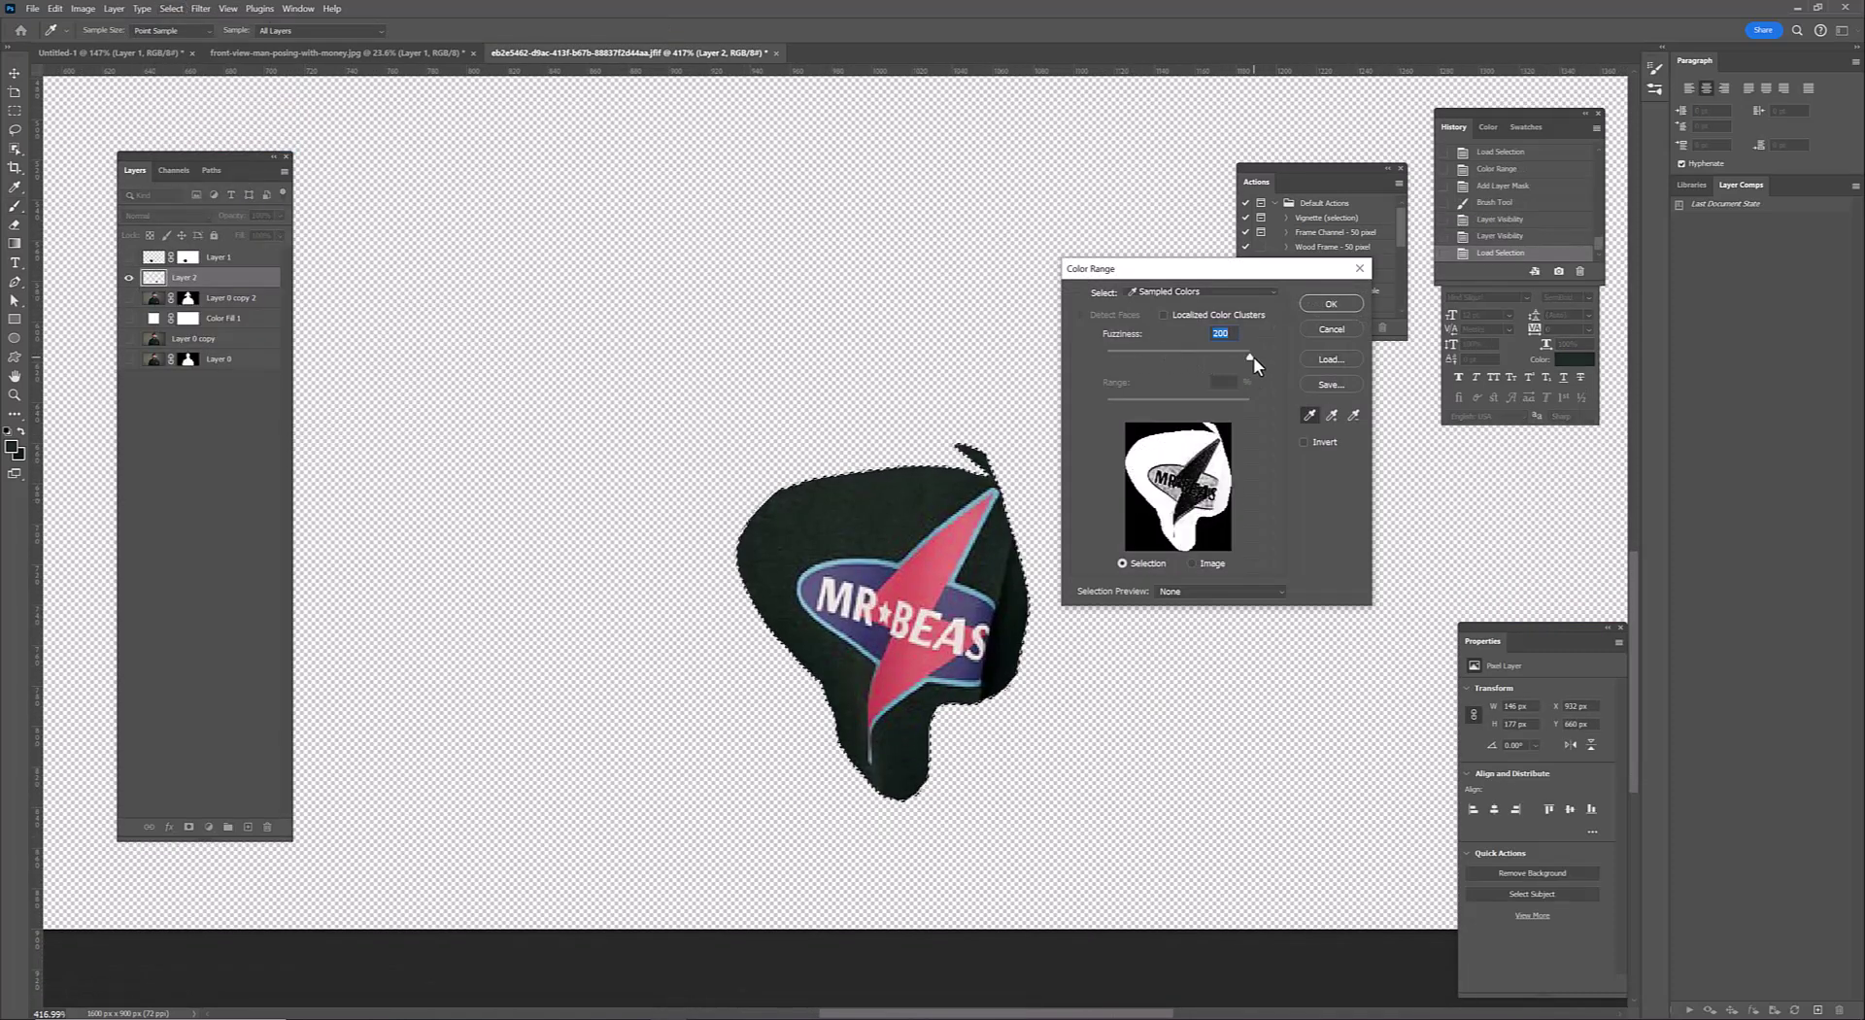
left_click(1330, 303)
left_click(188, 826)
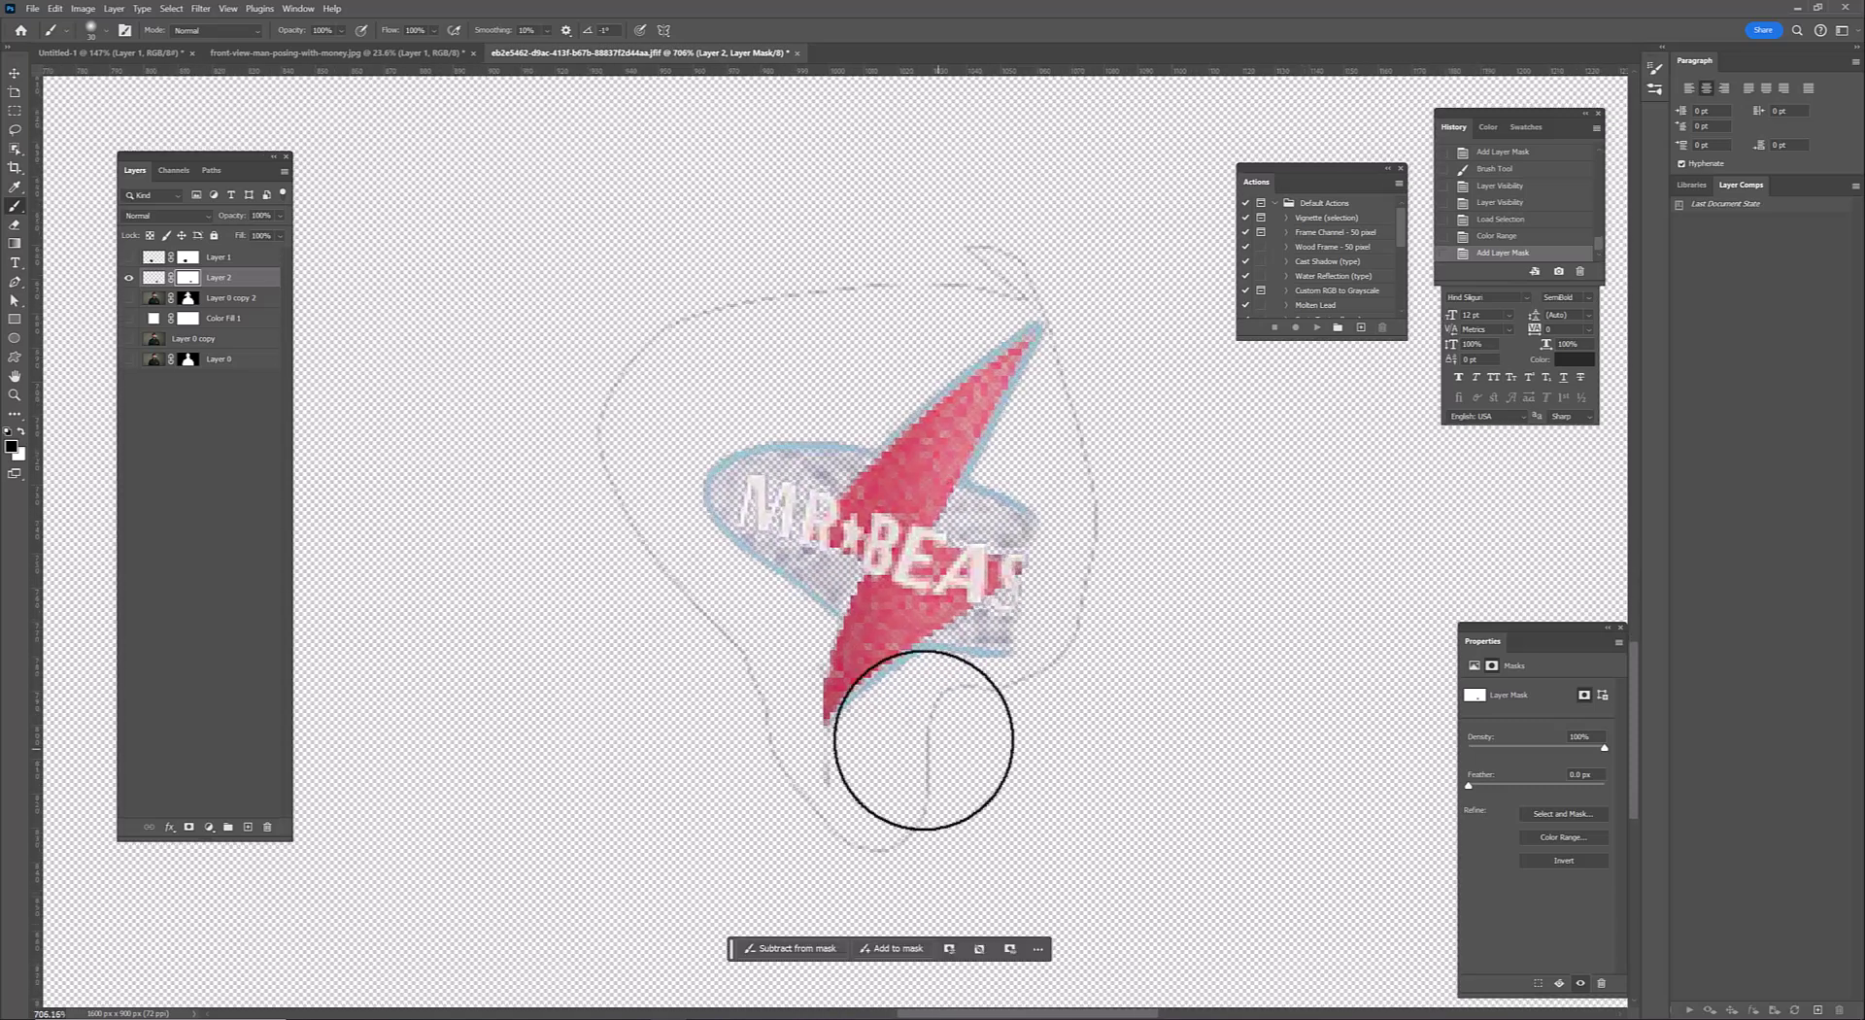
Paint the MR BEAST letters back into its mask and check it against the composite
left_click(188, 277, "alt")
scroll(666, 499, "up", 2)
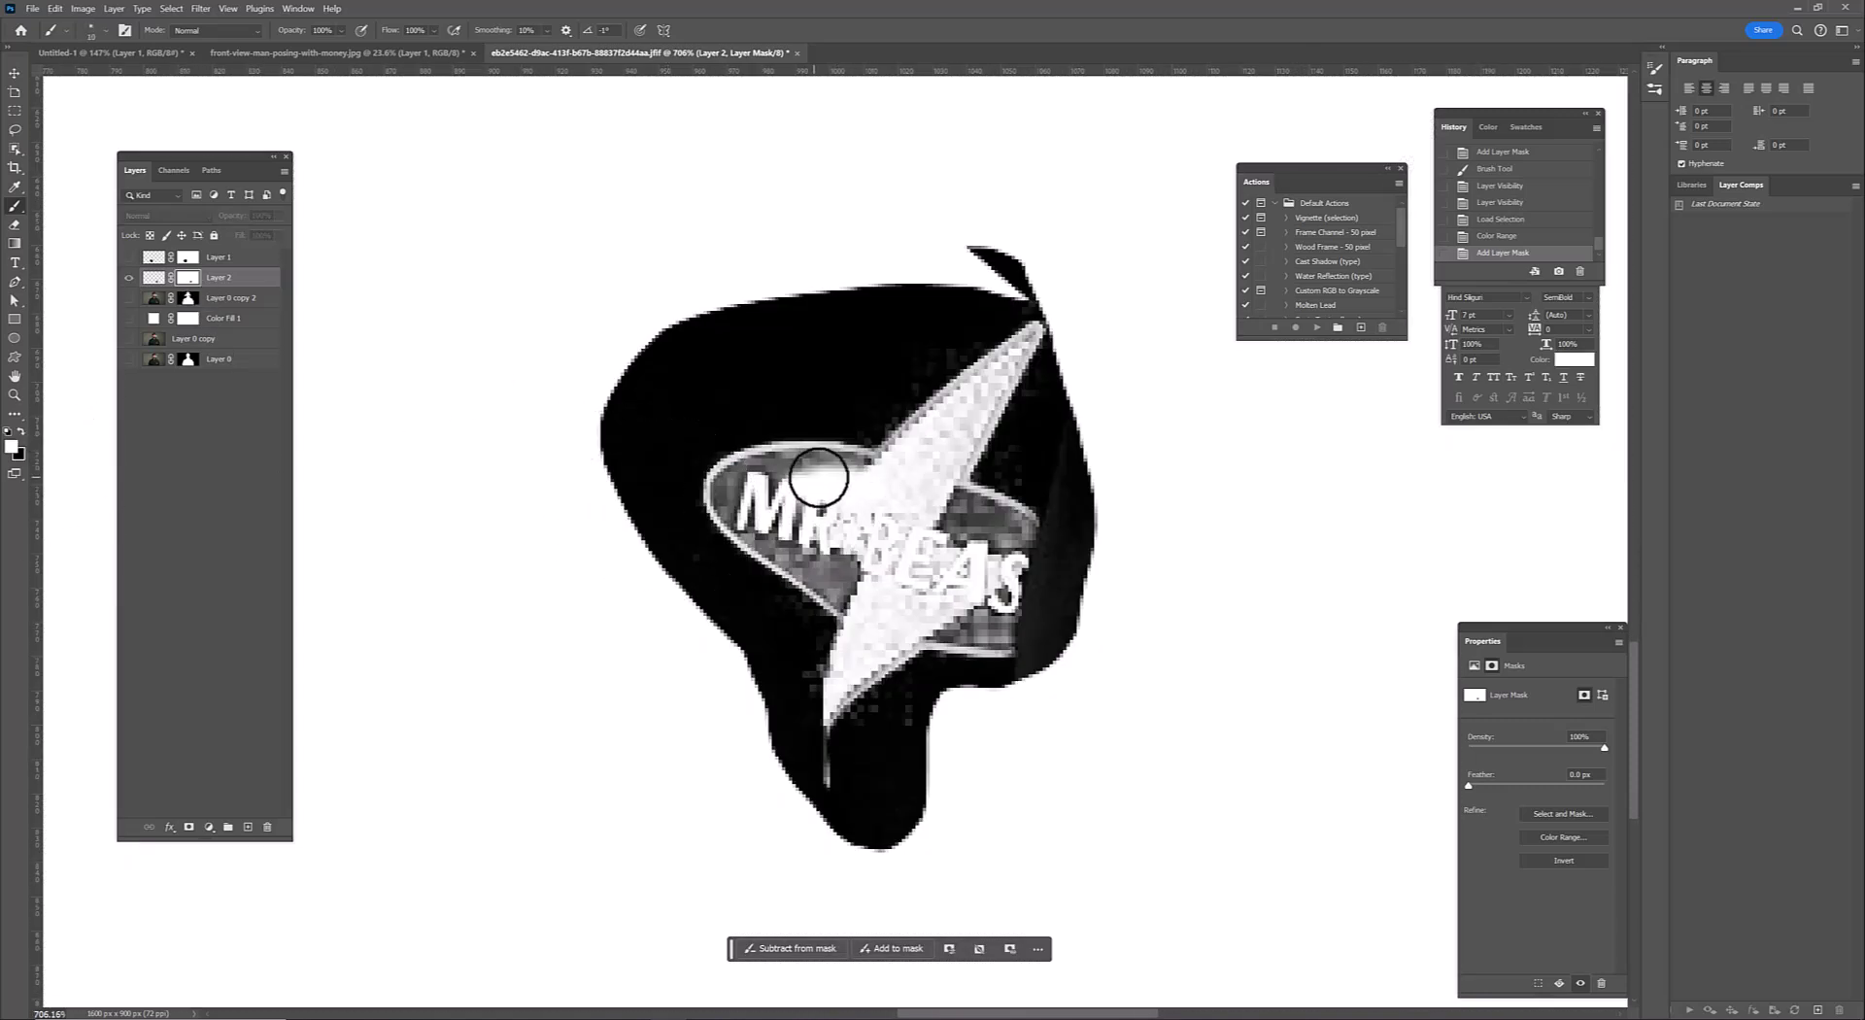
scroll(819, 477, "up", 3)
mouse_move(832, 470)
left_mouse_down()
mouse_move(686, 487)
mouse_move(687, 574)
mouse_move(741, 572)
mouse_move(749, 528)
mouse_move(1033, 528)
mouse_move(987, 625)
mouse_move(1084, 745)
mouse_move(865, 654)
mouse_move(961, 483)
mouse_move(916, 761)
mouse_move(1078, 342)
left_mouse_up()
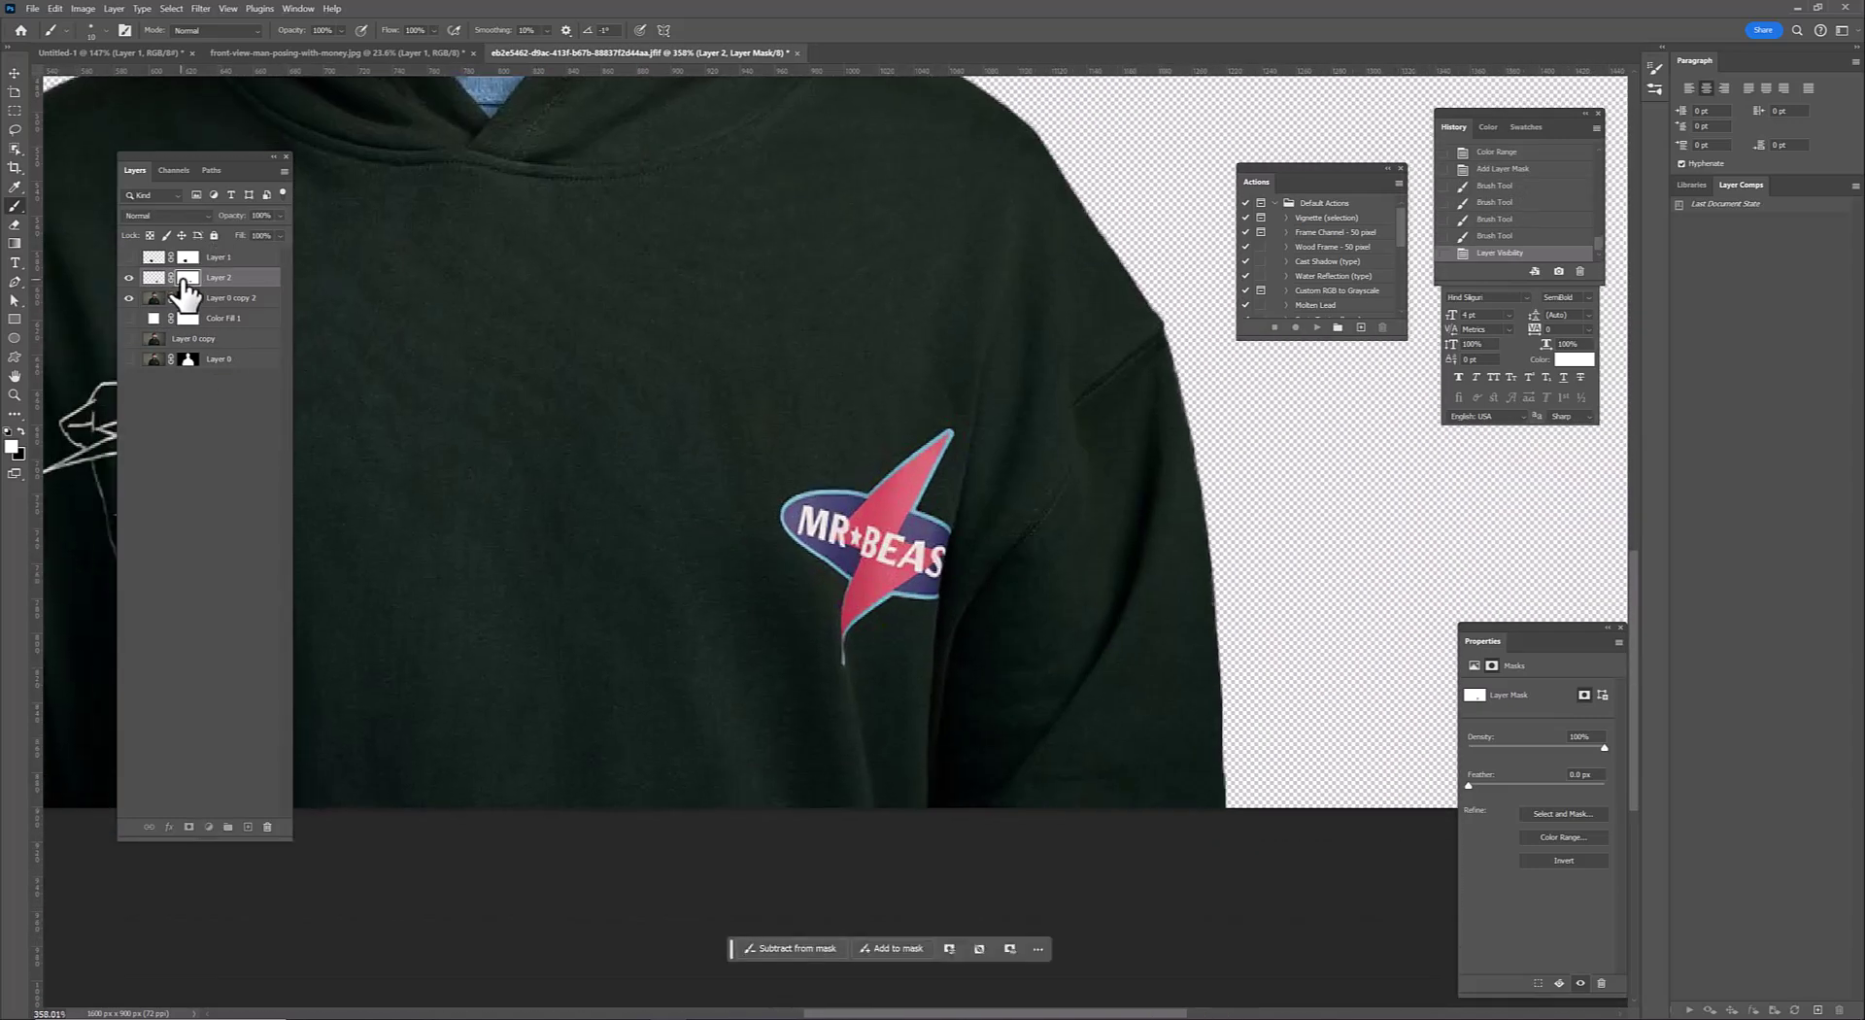
left_click(183, 281, "alt")
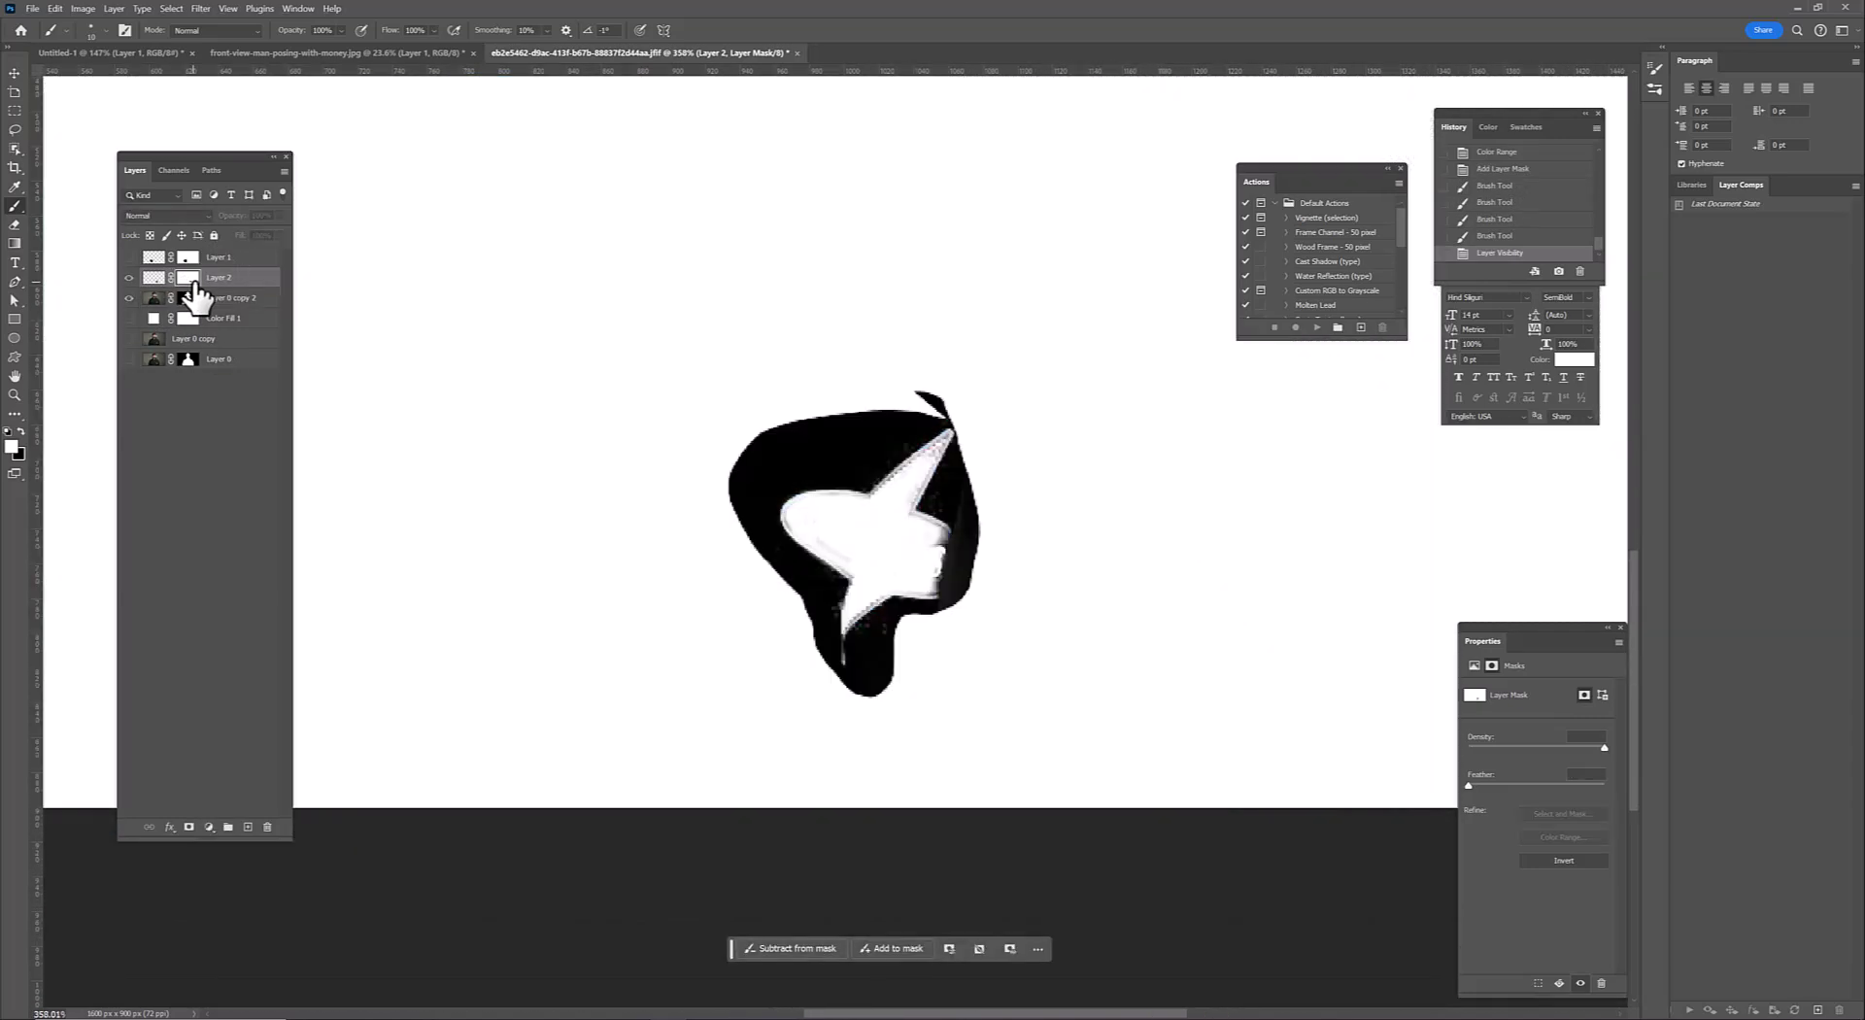
left_click(195, 287, "alt")
scroll(750, 512, "down", 5, "alt")
left_click_drag(570, 441, 640, 451)
Quick-select the whole hoodie
left_click(15, 151)
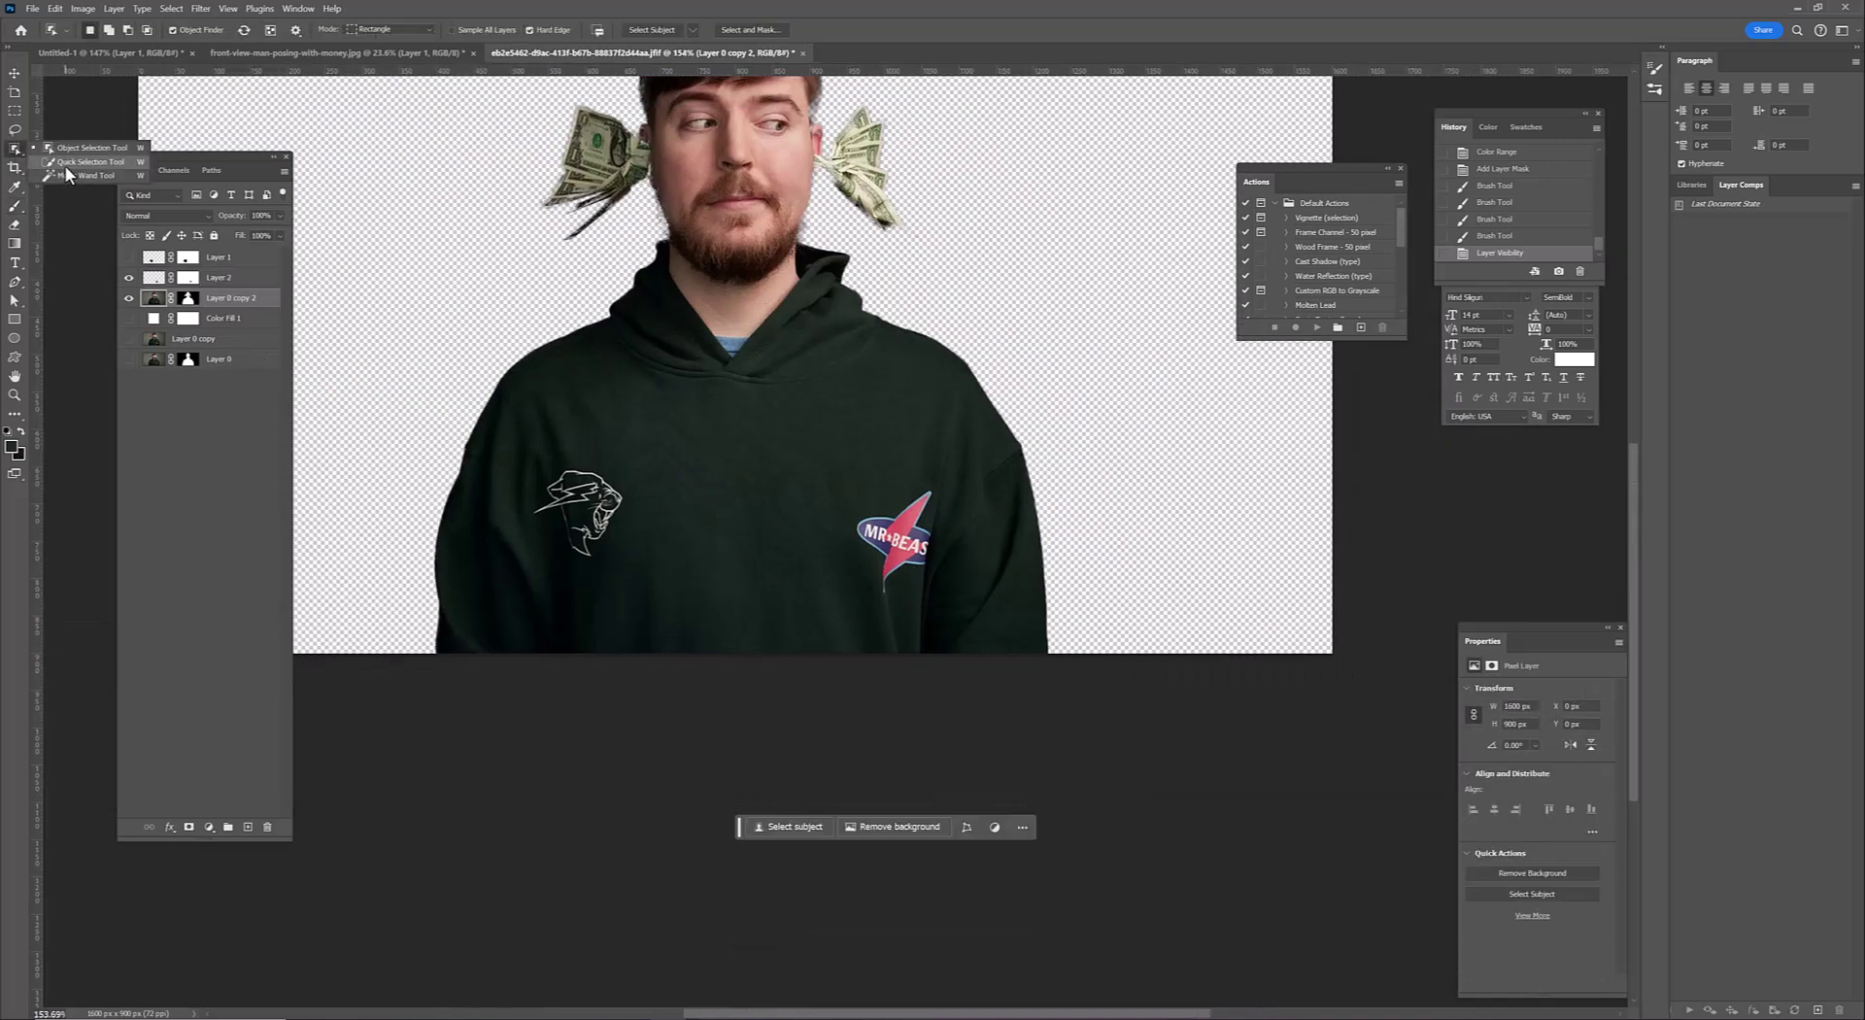
left_click(77, 163)
left_click(791, 633)
scroll(804, 284, "up", 5, "alt")
scroll(804, 285, "down", 4, "alt")
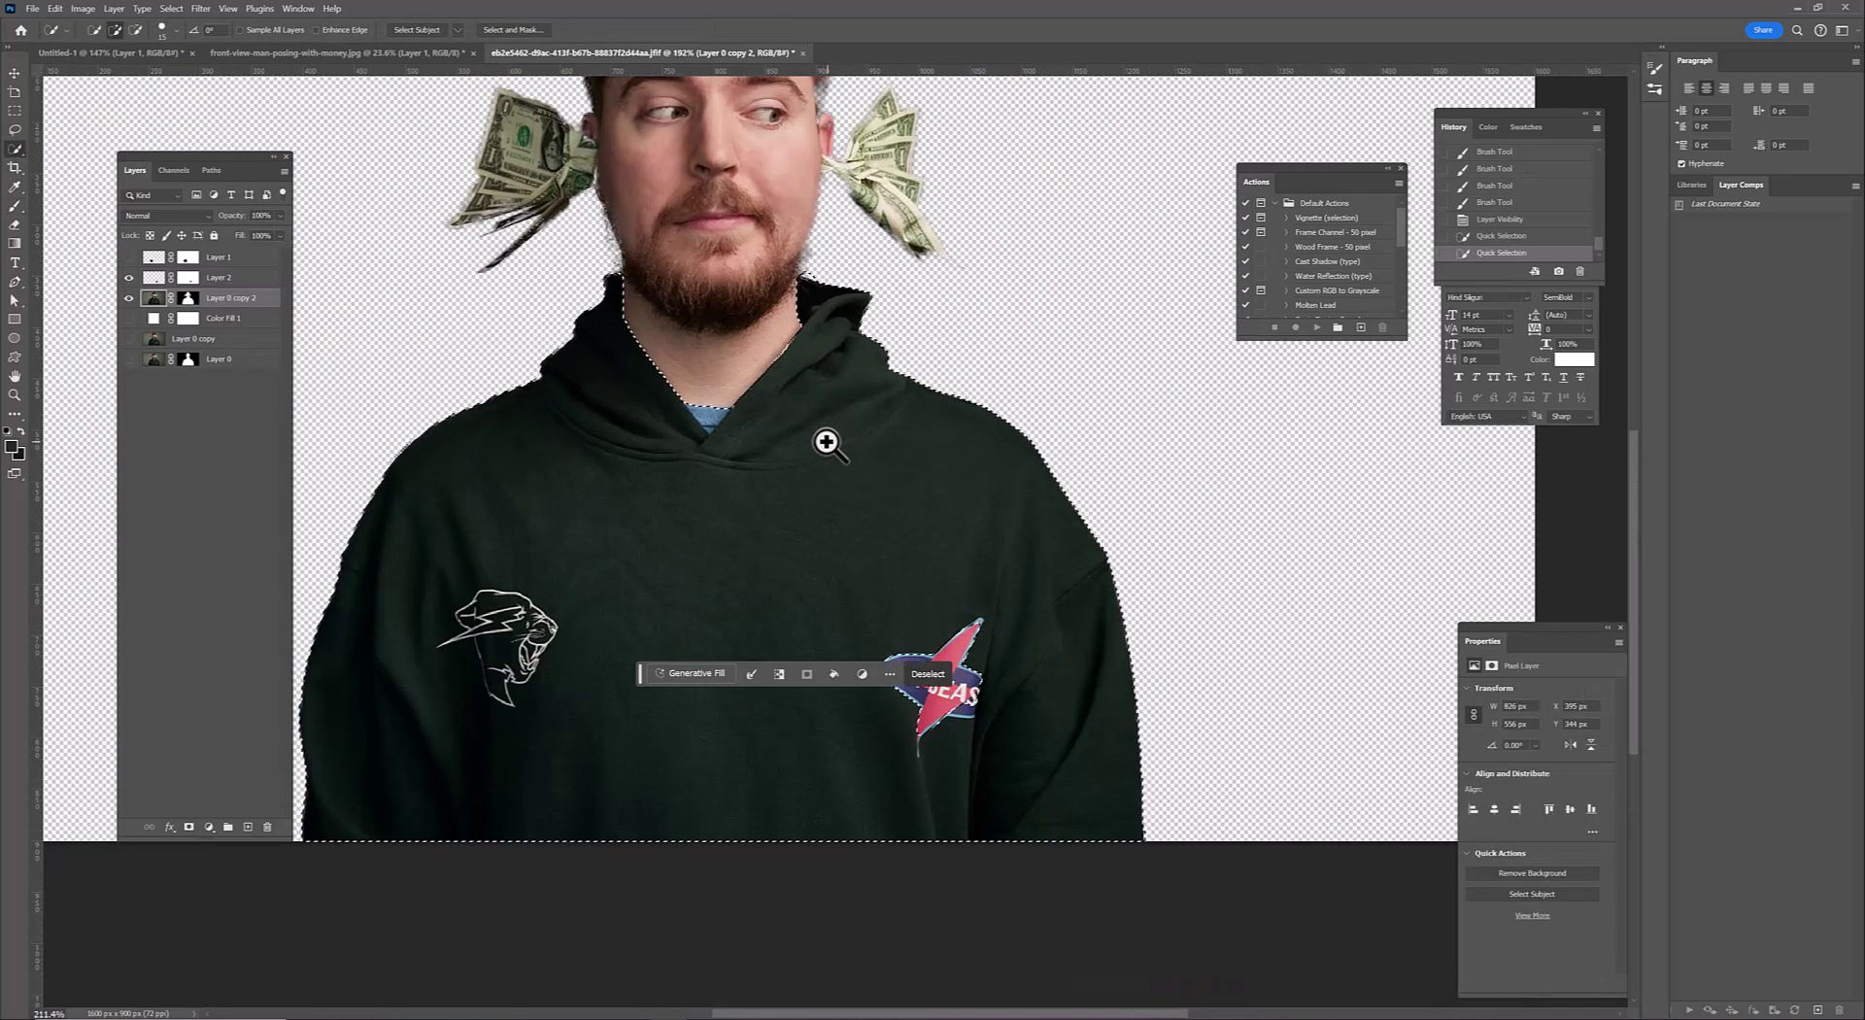
Add a bright saturated orange Solid Color fill layer over the hoodie selection
left_click(209, 827)
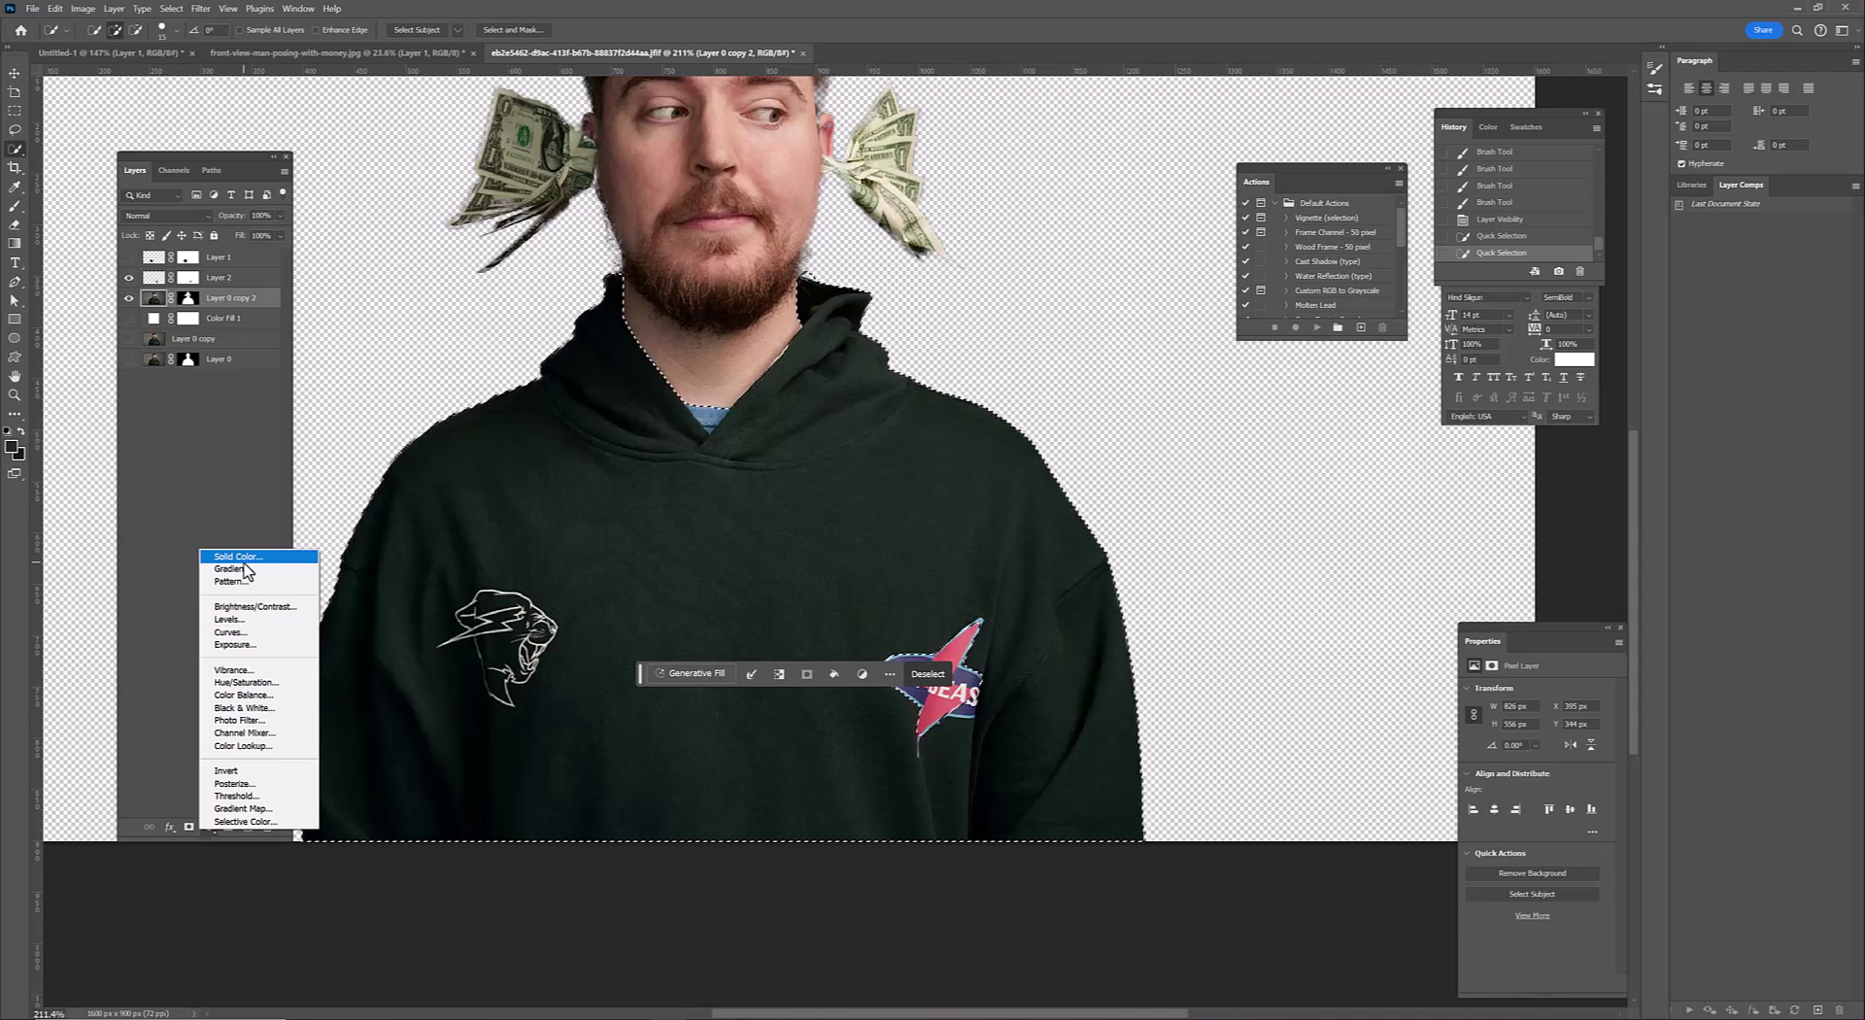
left_click(237, 556)
left_click_drag(1364, 659, 1369, 668)
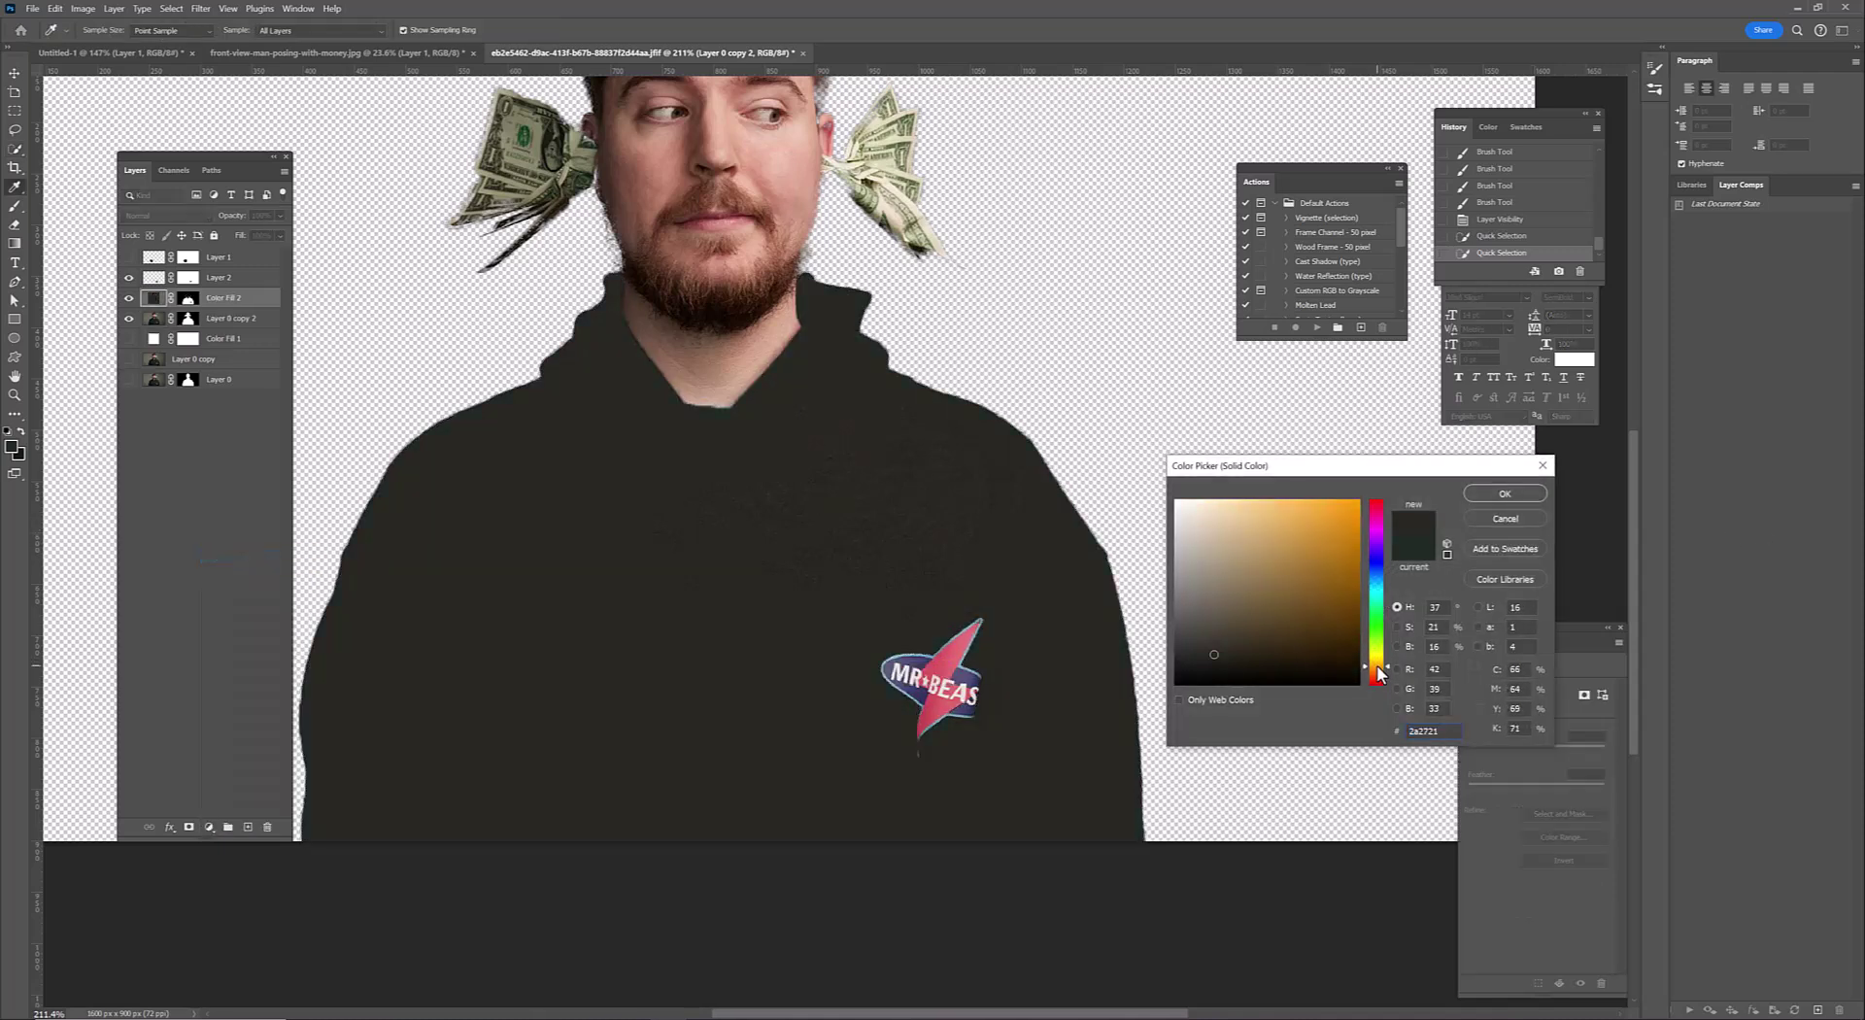
left_click_drag(1340, 525, 1522, 520)
left_click(1504, 493)
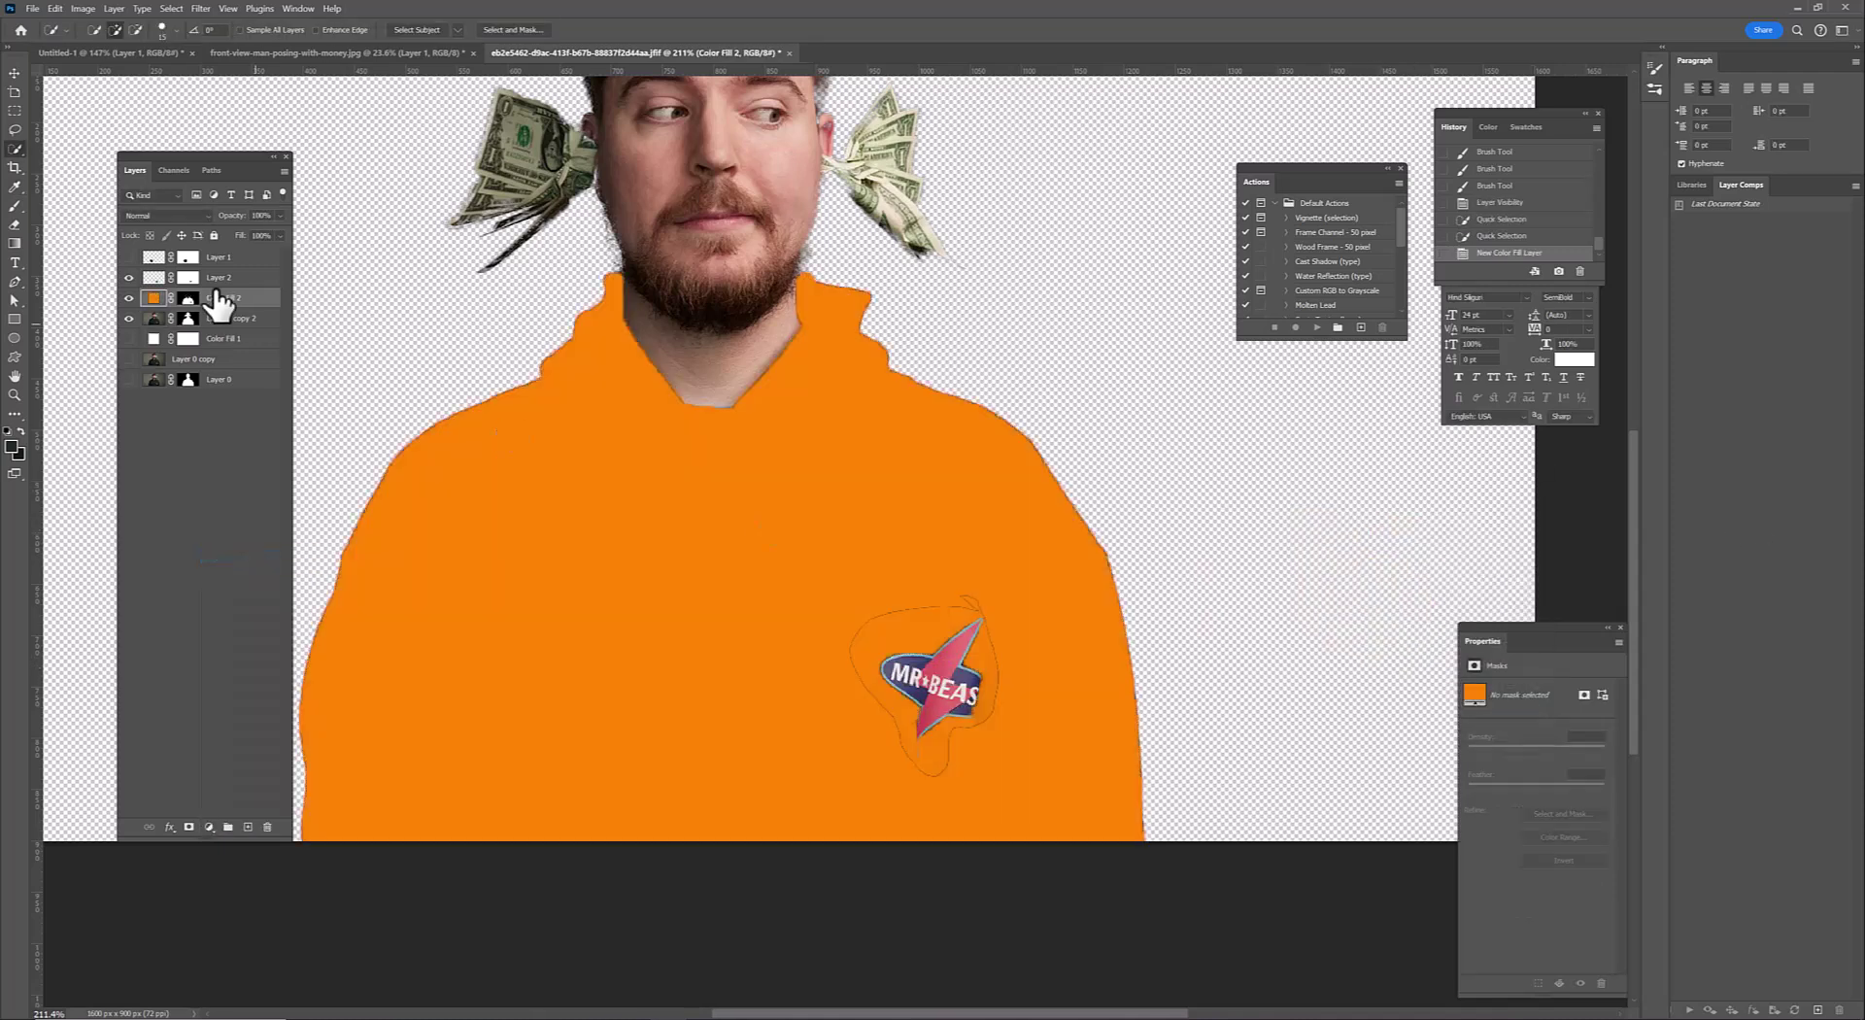
Paint the MR BEAST badge out of the orange fill's mask
left_click(218, 277)
key("w")
scroll(966, 486, "up", 5, "alt")
left_click(607, 412)
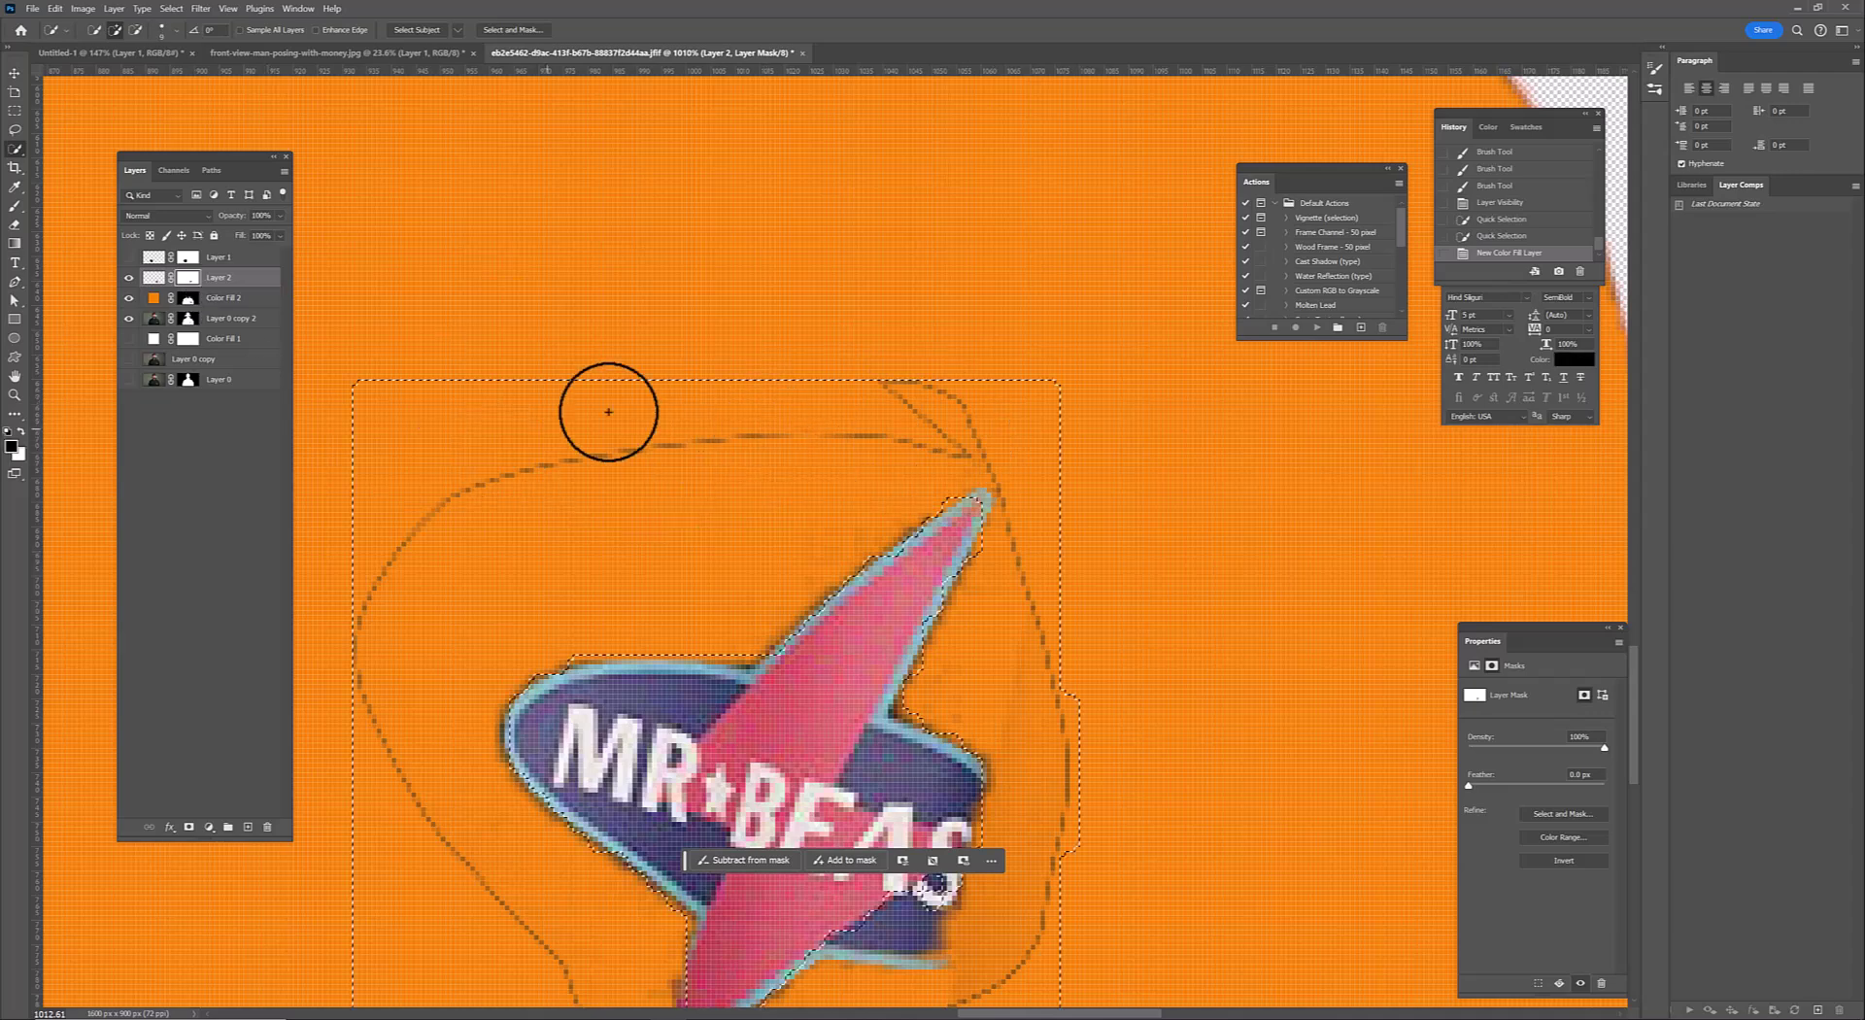
key("ctrl+d")
key("b")
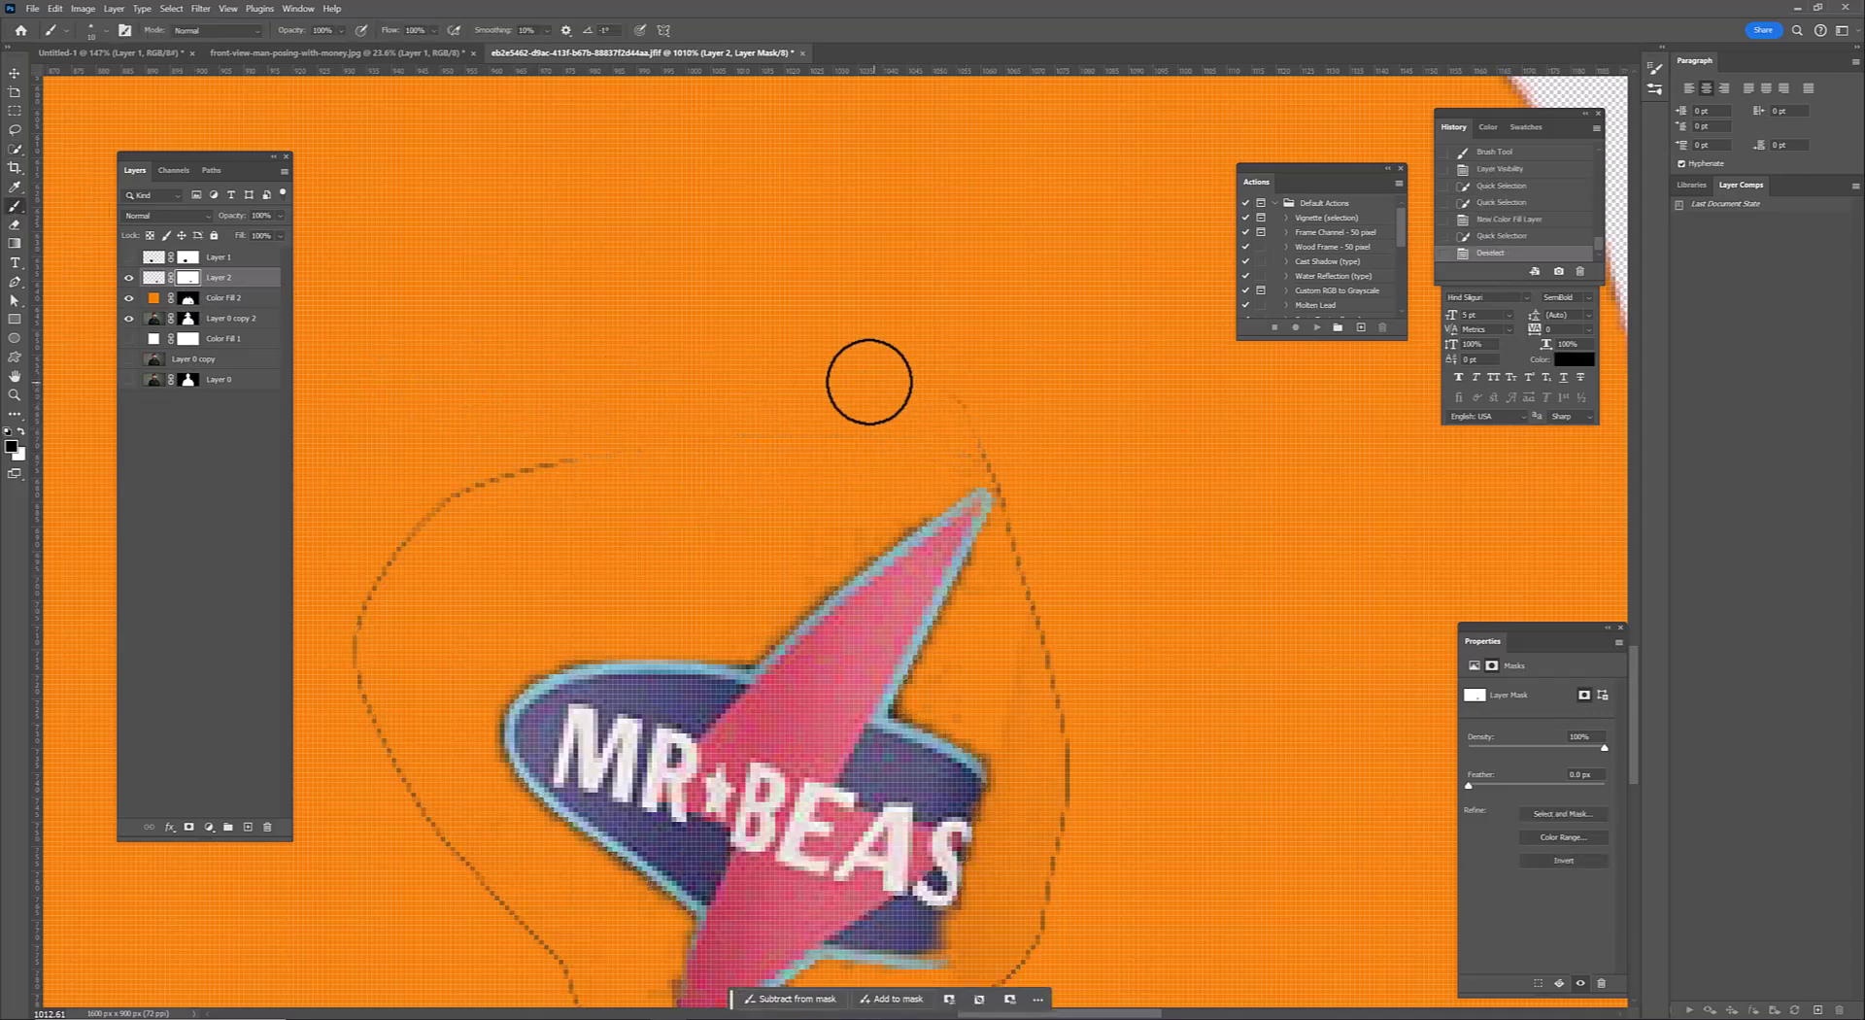
left_click_drag(1018, 541, 1068, 869)
scroll(1143, 550, "down", 3)
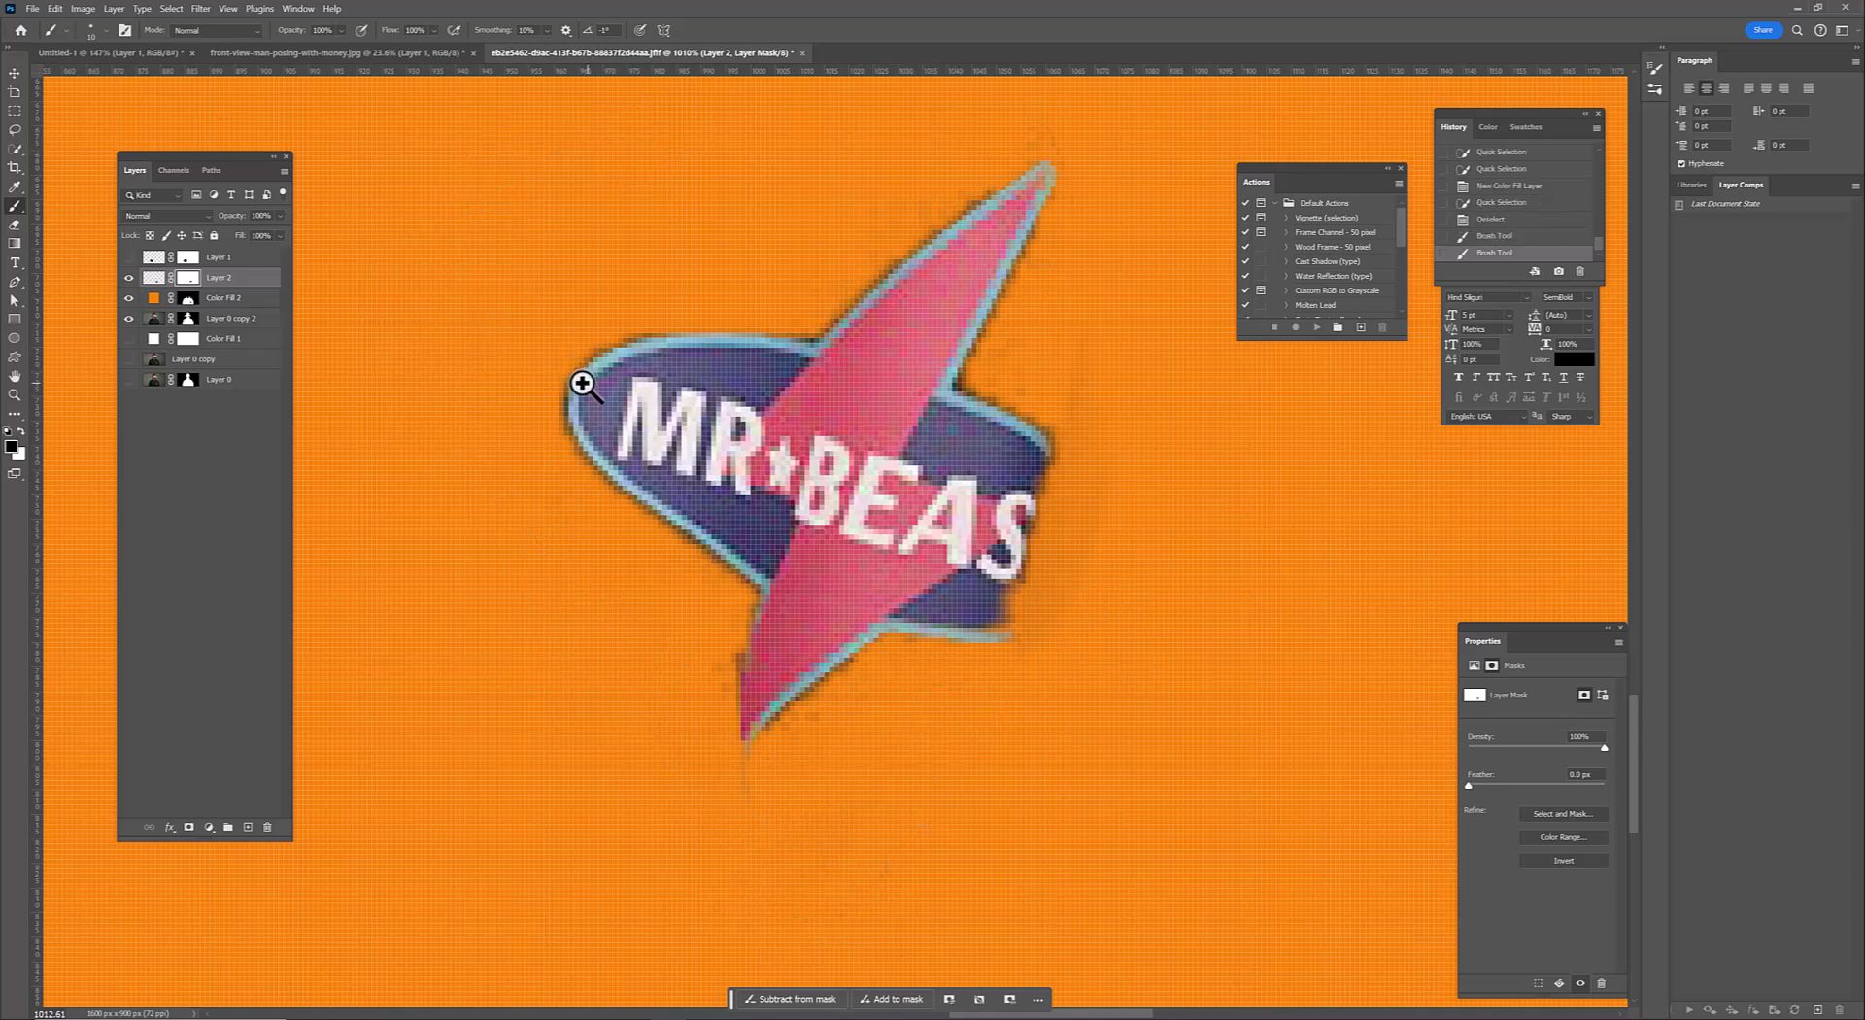
scroll(583, 384, "down", 5)
left_click(224, 297)
left_click(165, 214)
Set the orange fill to Color blend mode and clip it to the hoodie layer
left_click(166, 602)
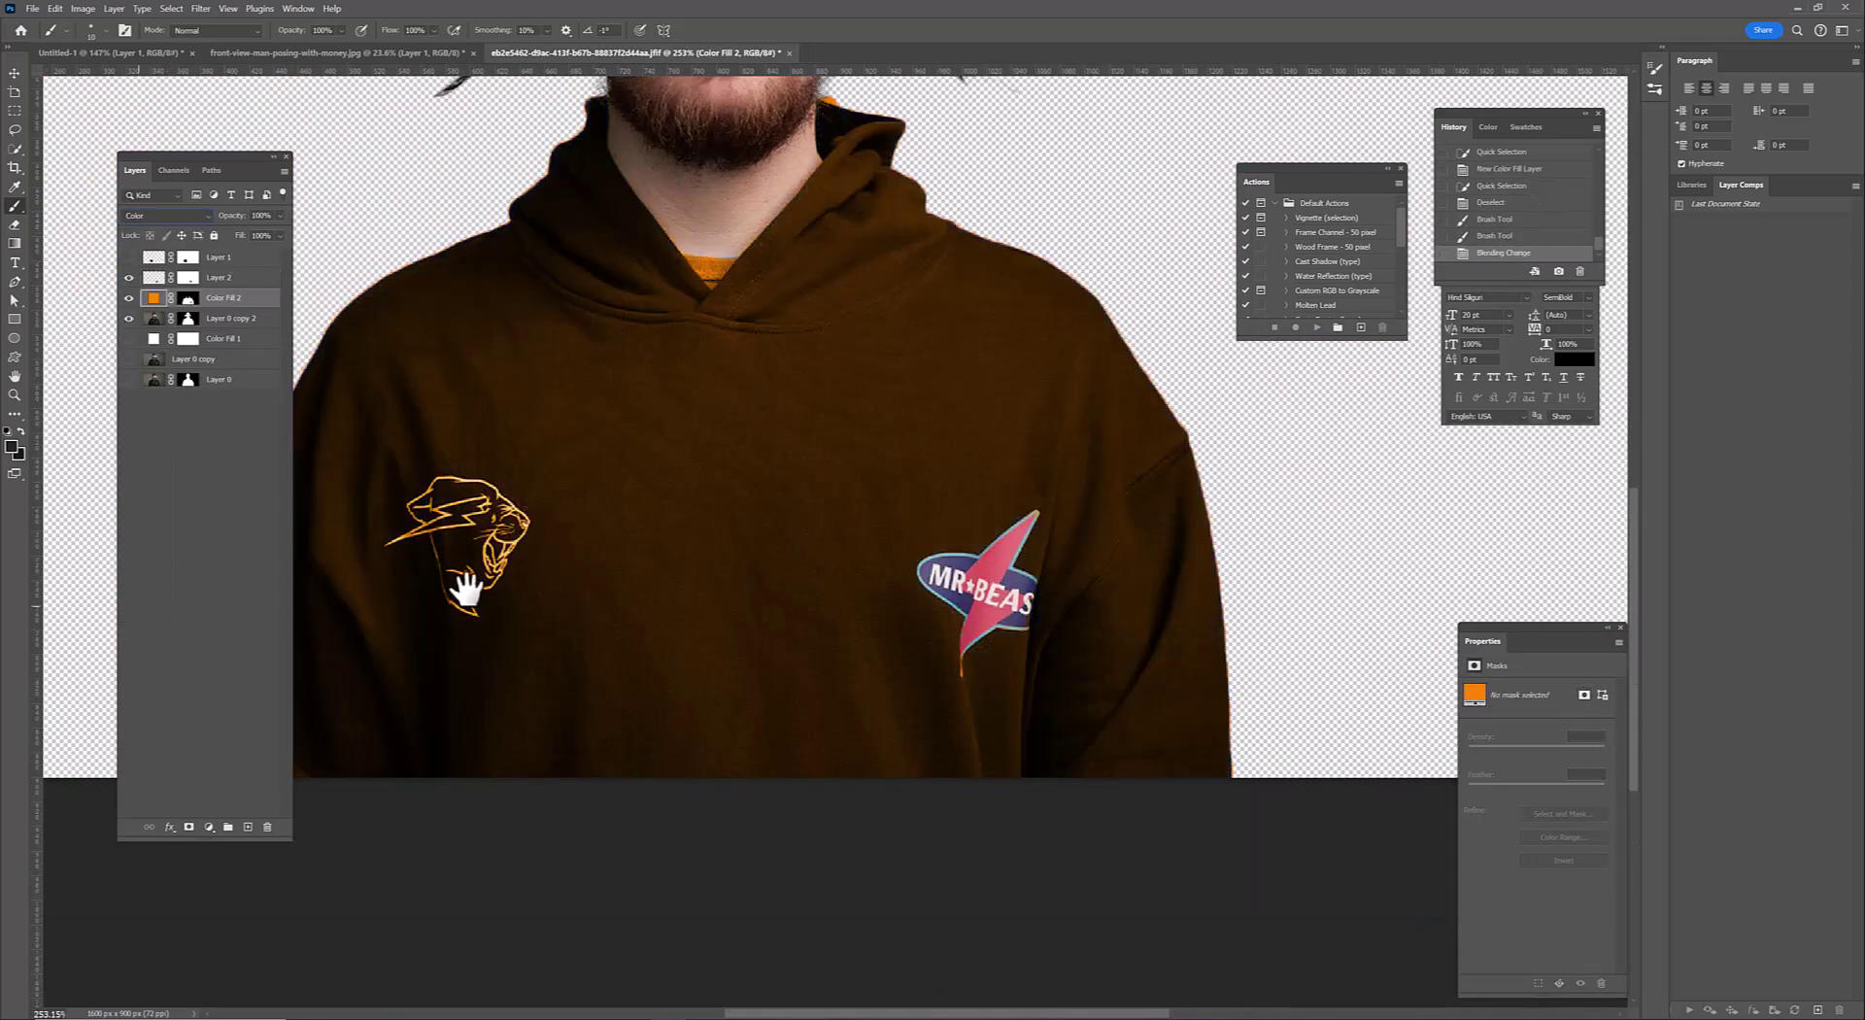
scroll(924, 333, "up", 4)
right_click(258, 301)
left_click(330, 638)
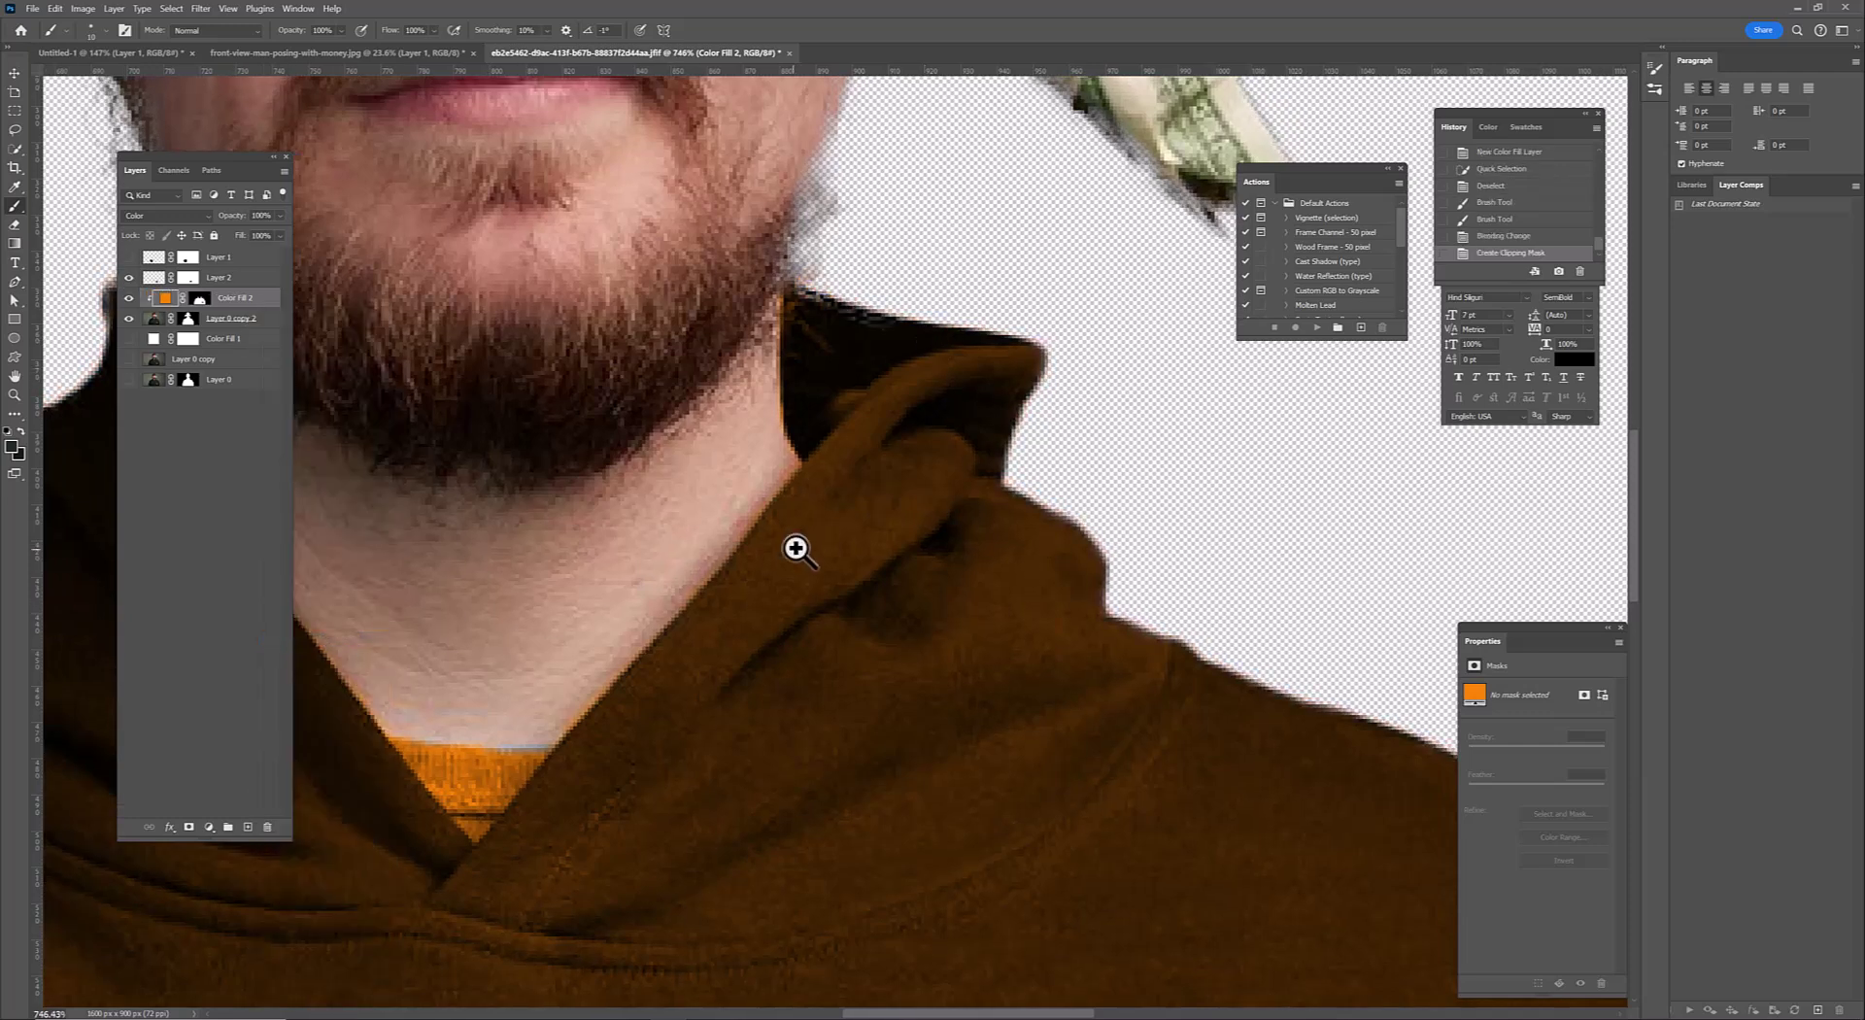
scroll(757, 602, "down", 5)
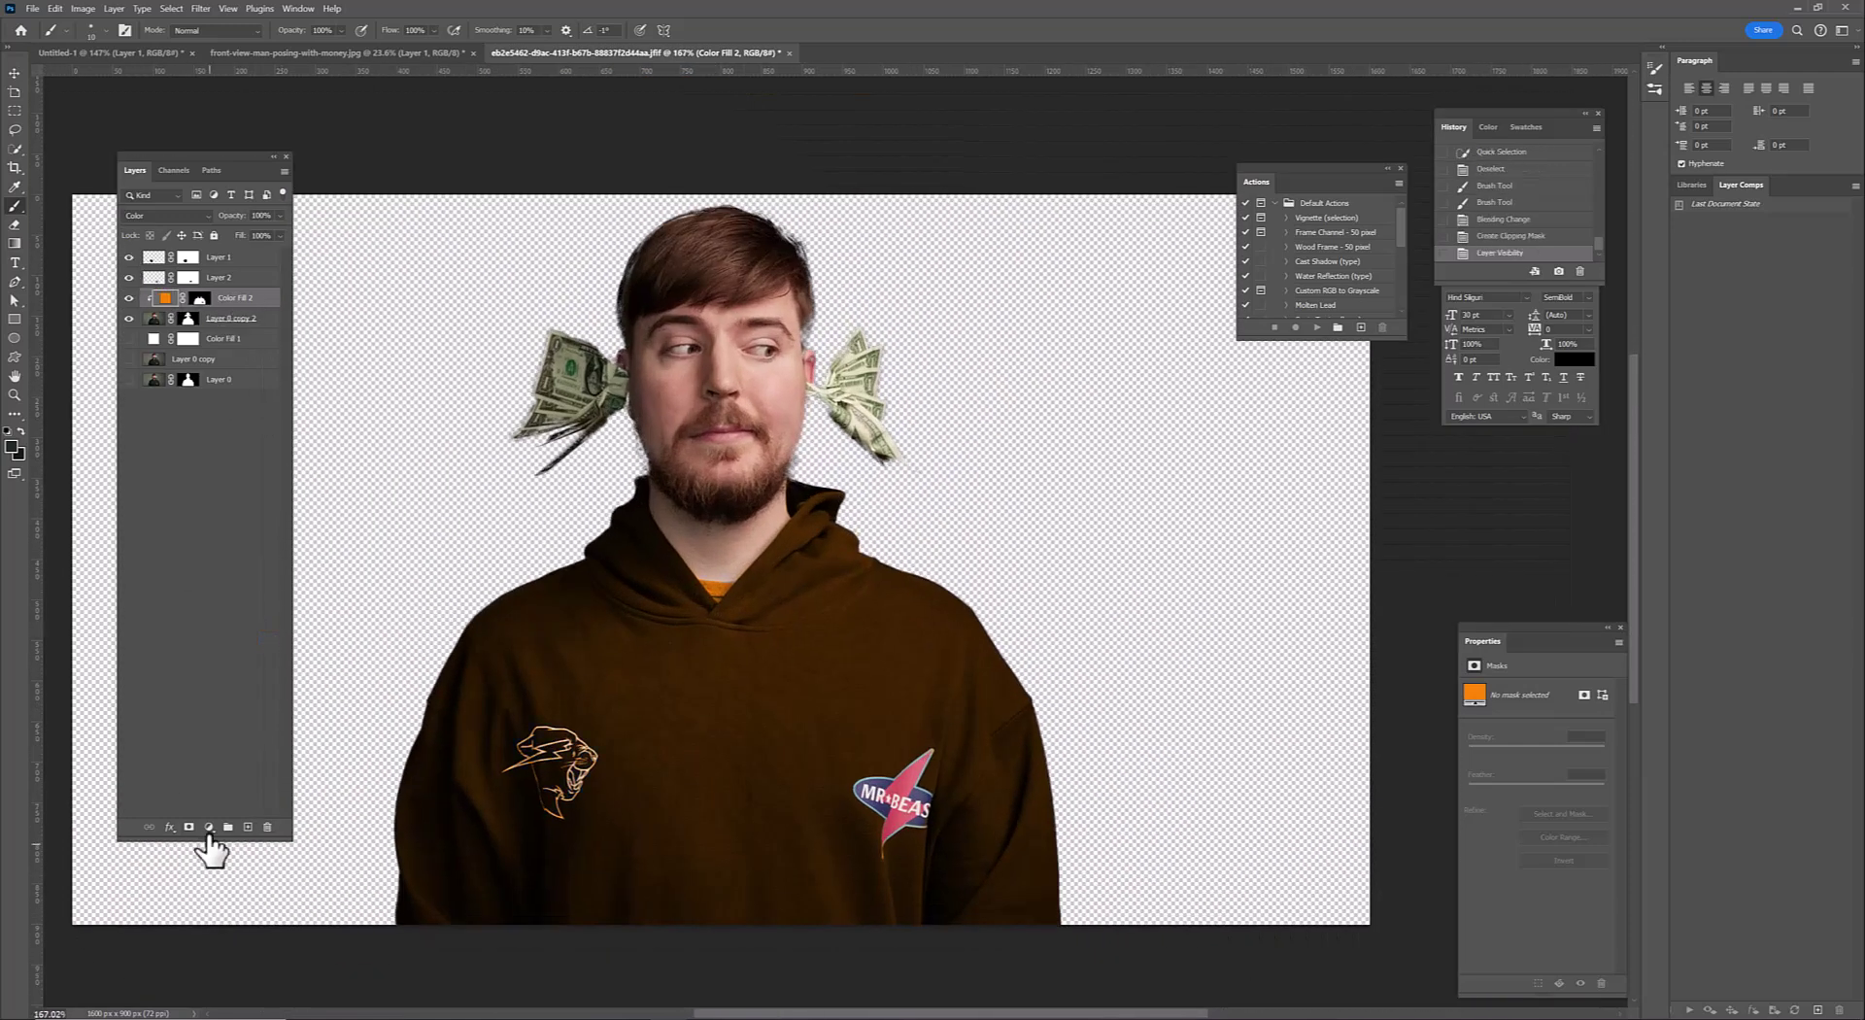
Add a clipped Brightness/Contrast adjustment with Brightness 126
left_click(208, 826)
left_click(300, 612)
left_click(1515, 983)
mouse_move(1536, 729)
left_mouse_down()
mouse_move(1593, 729)
mouse_move(1592, 754)
left_mouse_up()
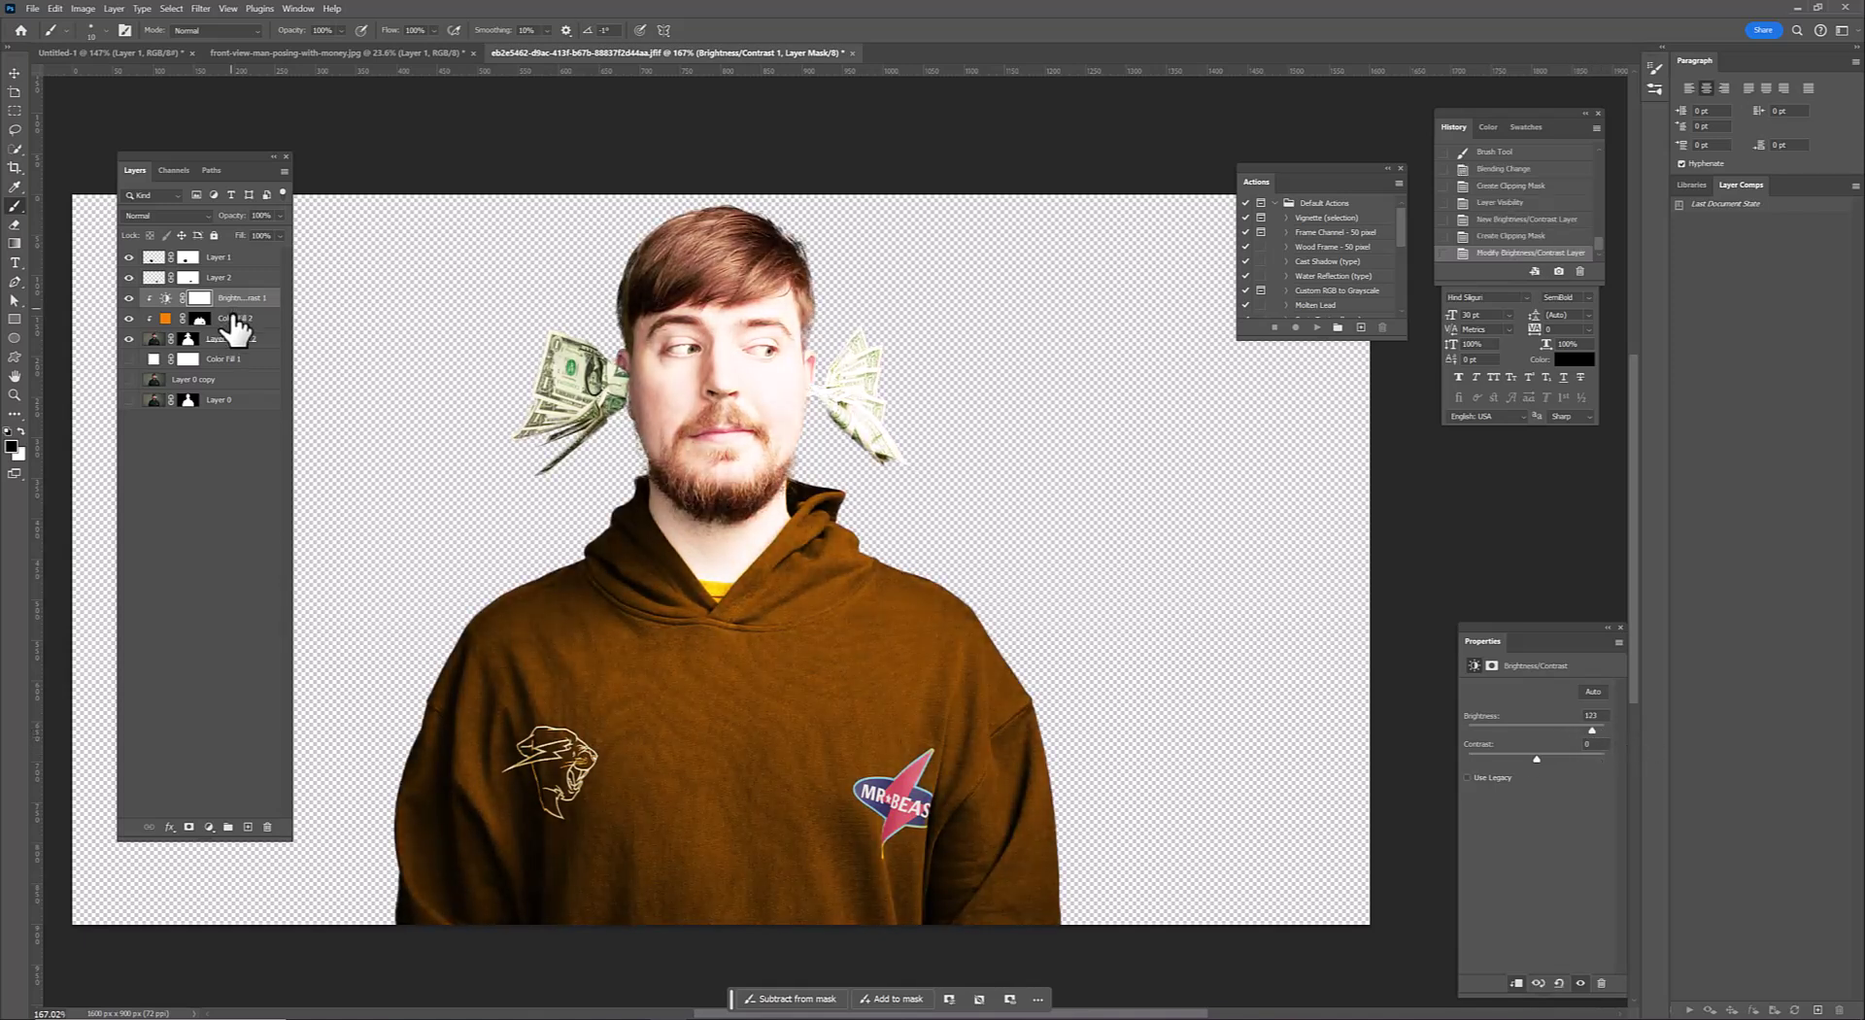
Add a Color Balance shifting hoodie midtones toward red and yellow, then load the hoodie selection
left_click(208, 826)
left_click(256, 691)
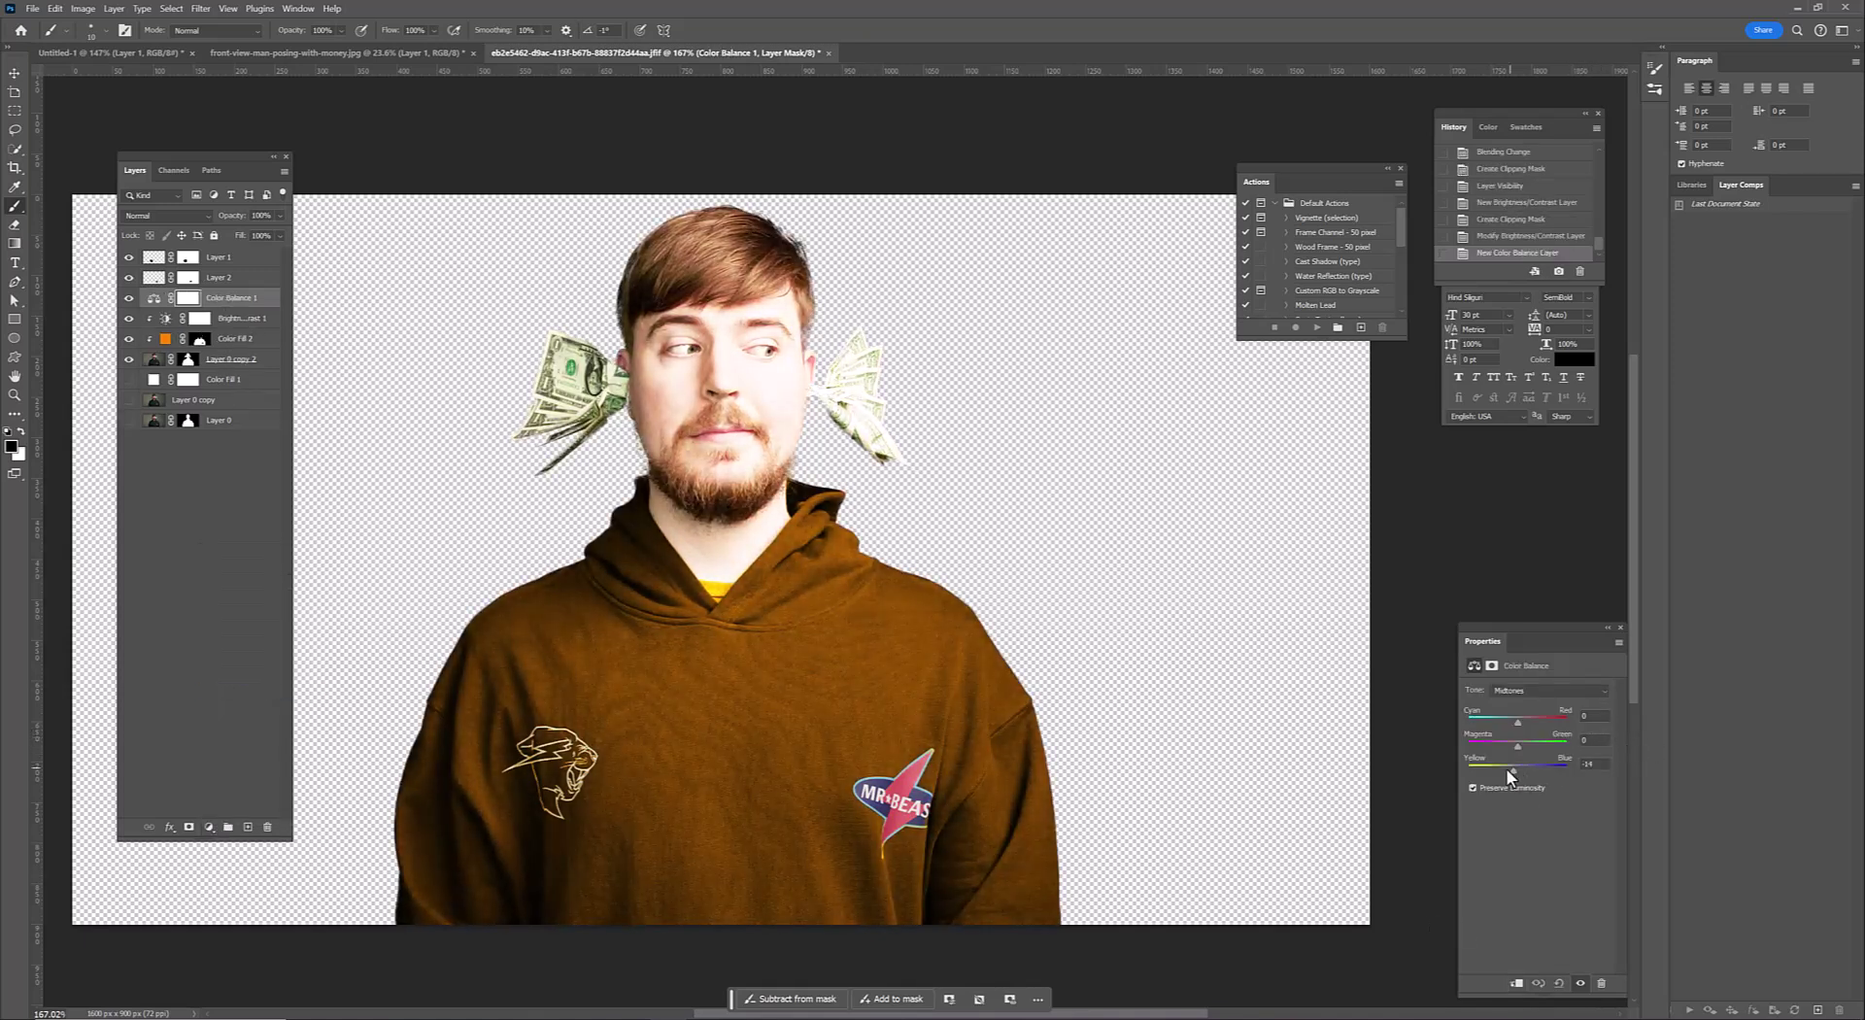
mouse_move(1517, 770)
left_mouse_down()
mouse_move(1492, 771)
mouse_move(1538, 720)
left_mouse_up()
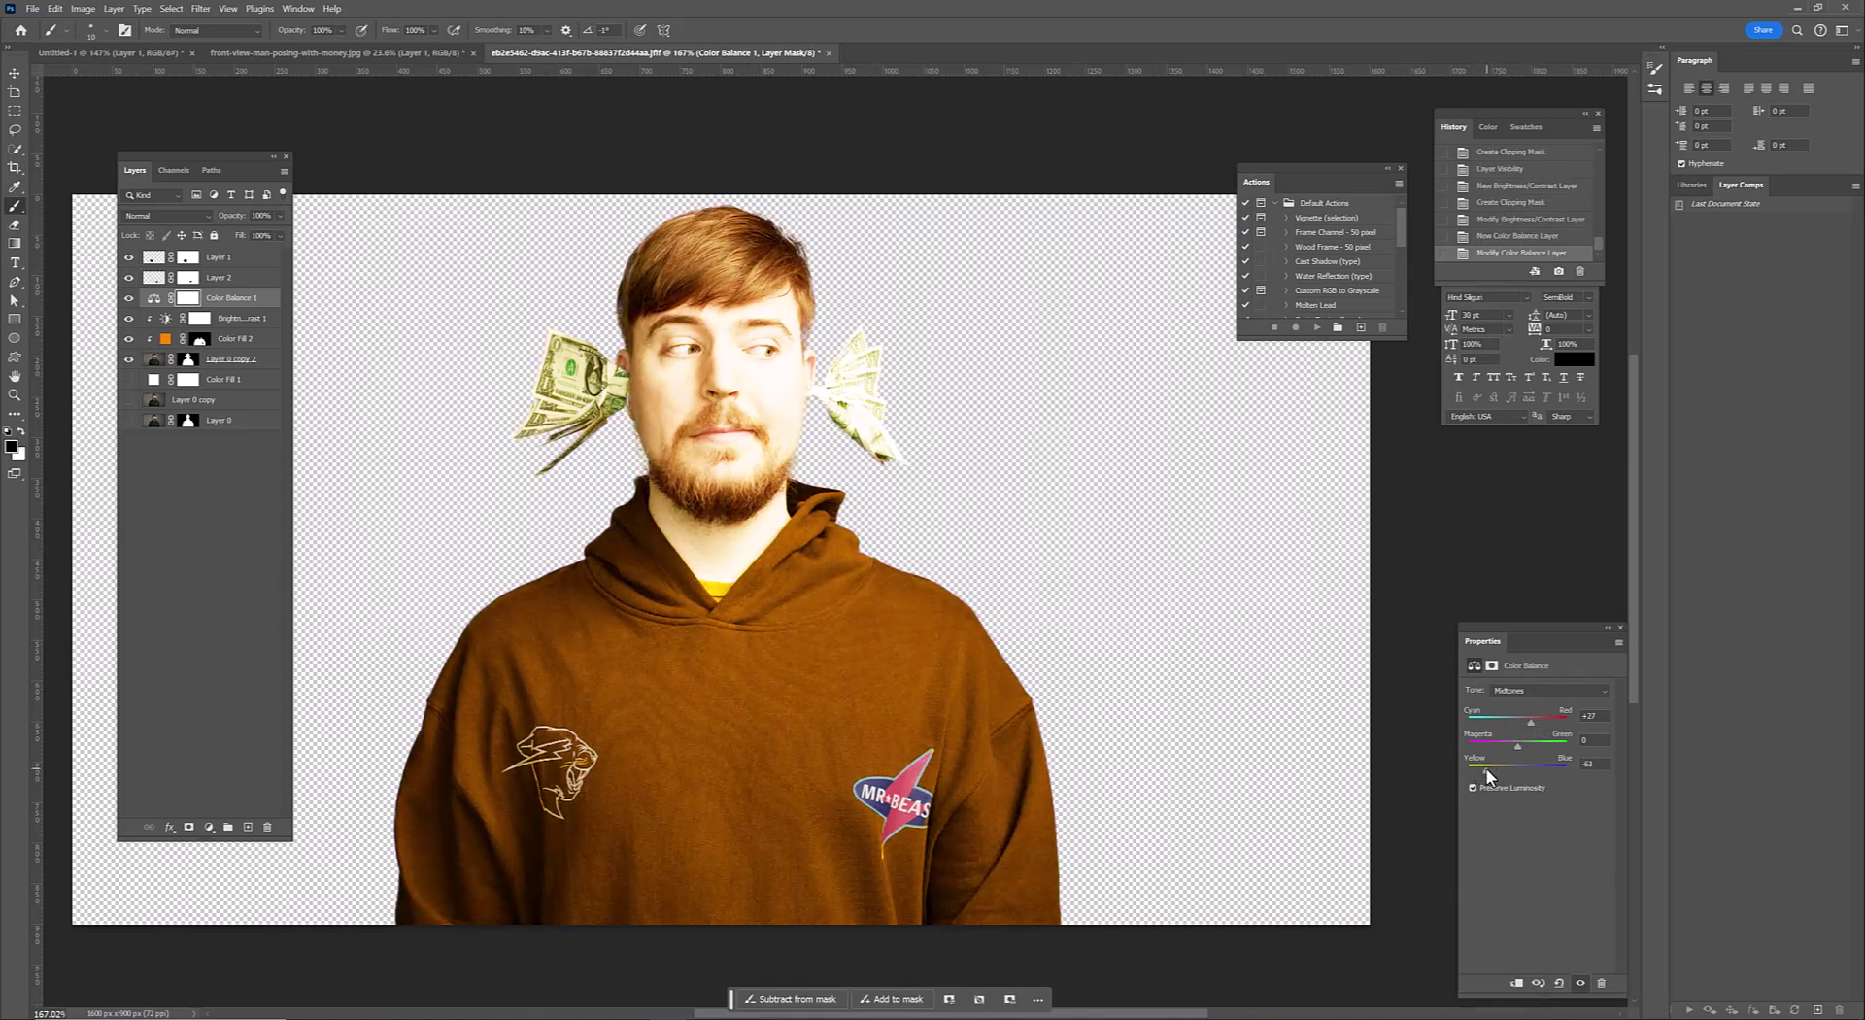
left_click(201, 342, "ctrl")
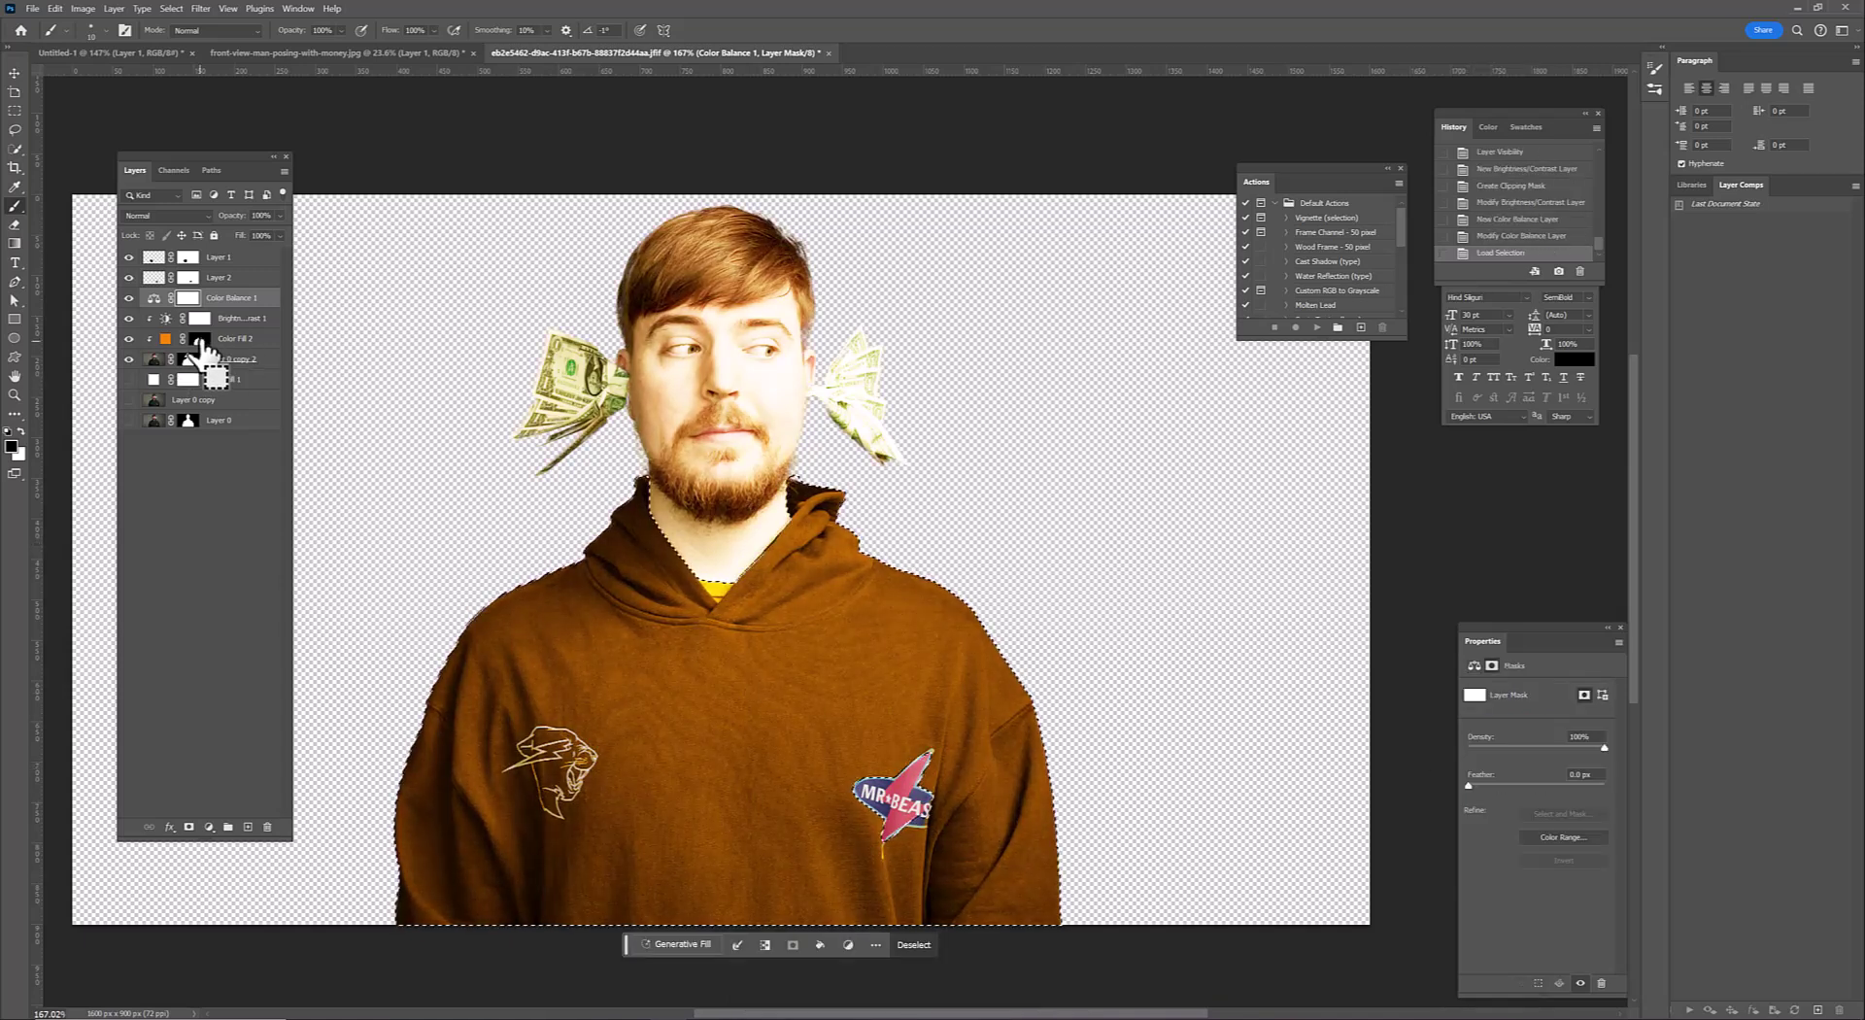
Clip Color Balance to the hoodie, paint out parts of the brightening mask, and compare
right_click(238, 299)
left_click(291, 591)
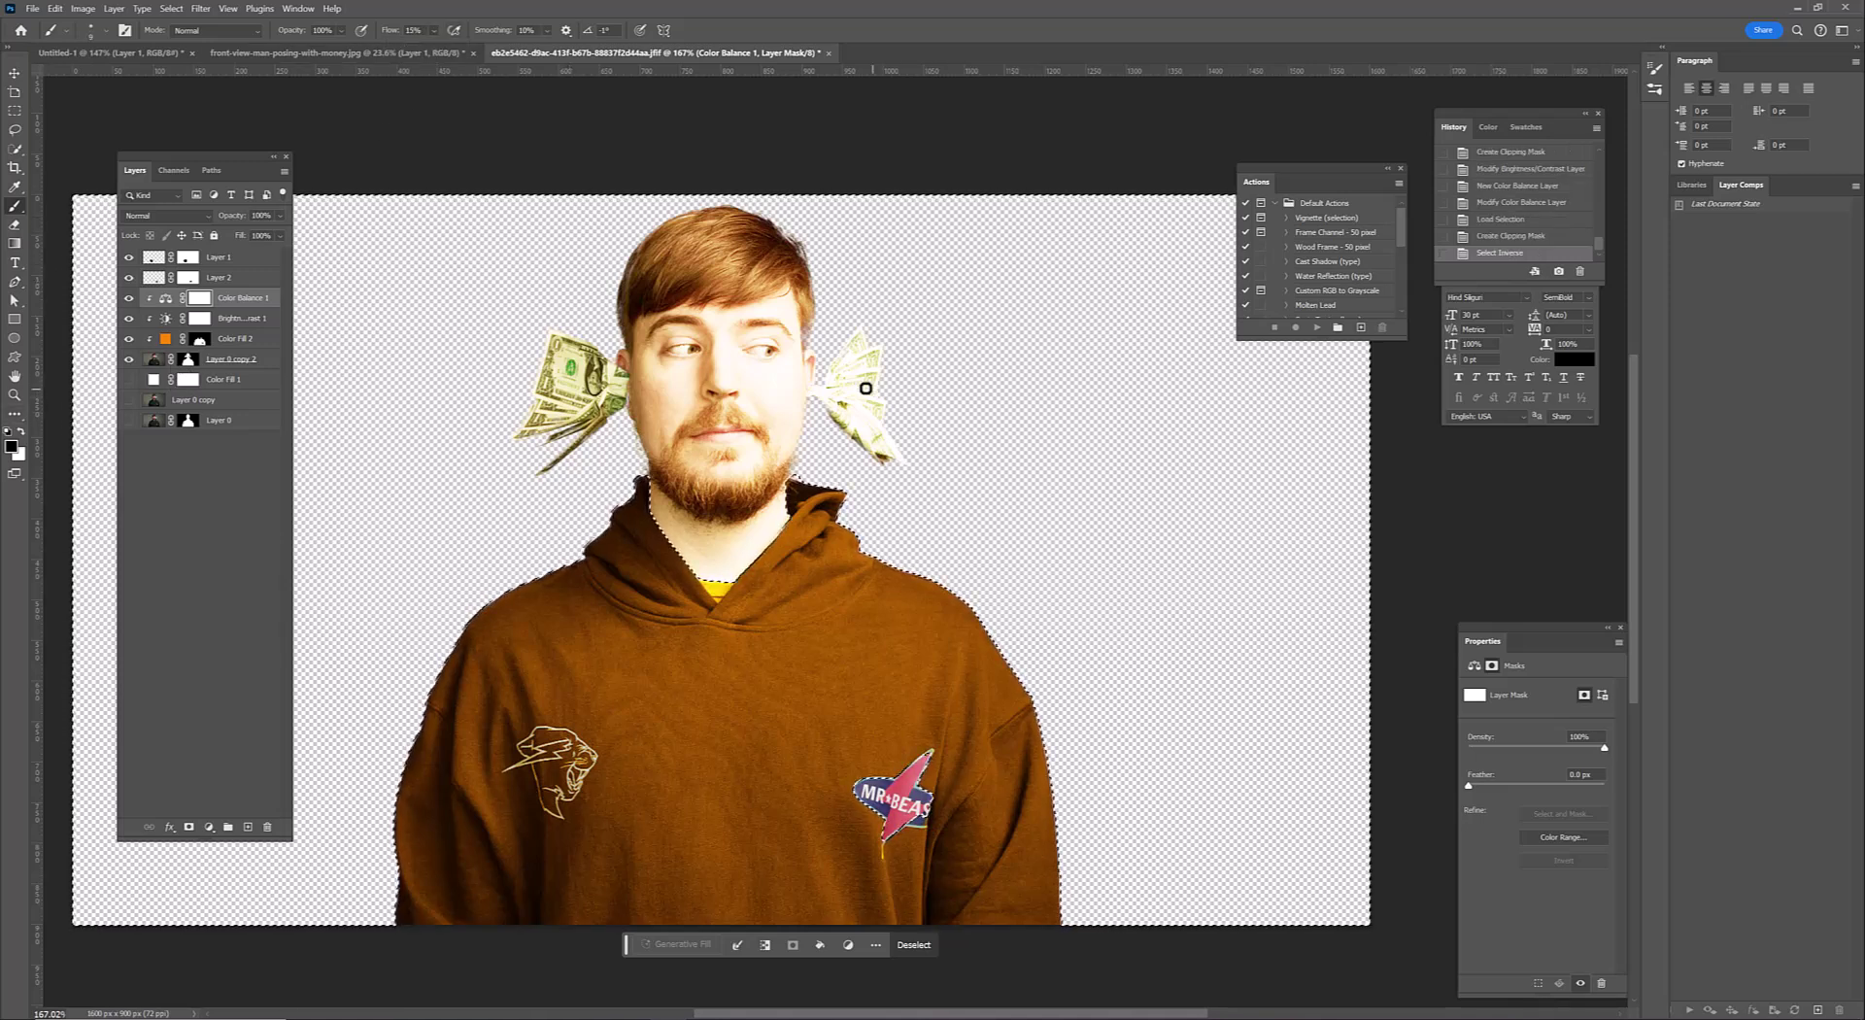
key("bracketright")
key("bracketright")
key("bracketright")
mouse_move(863, 388)
left_mouse_down()
mouse_move(888, 334)
mouse_move(821, 262)
left_mouse_up()
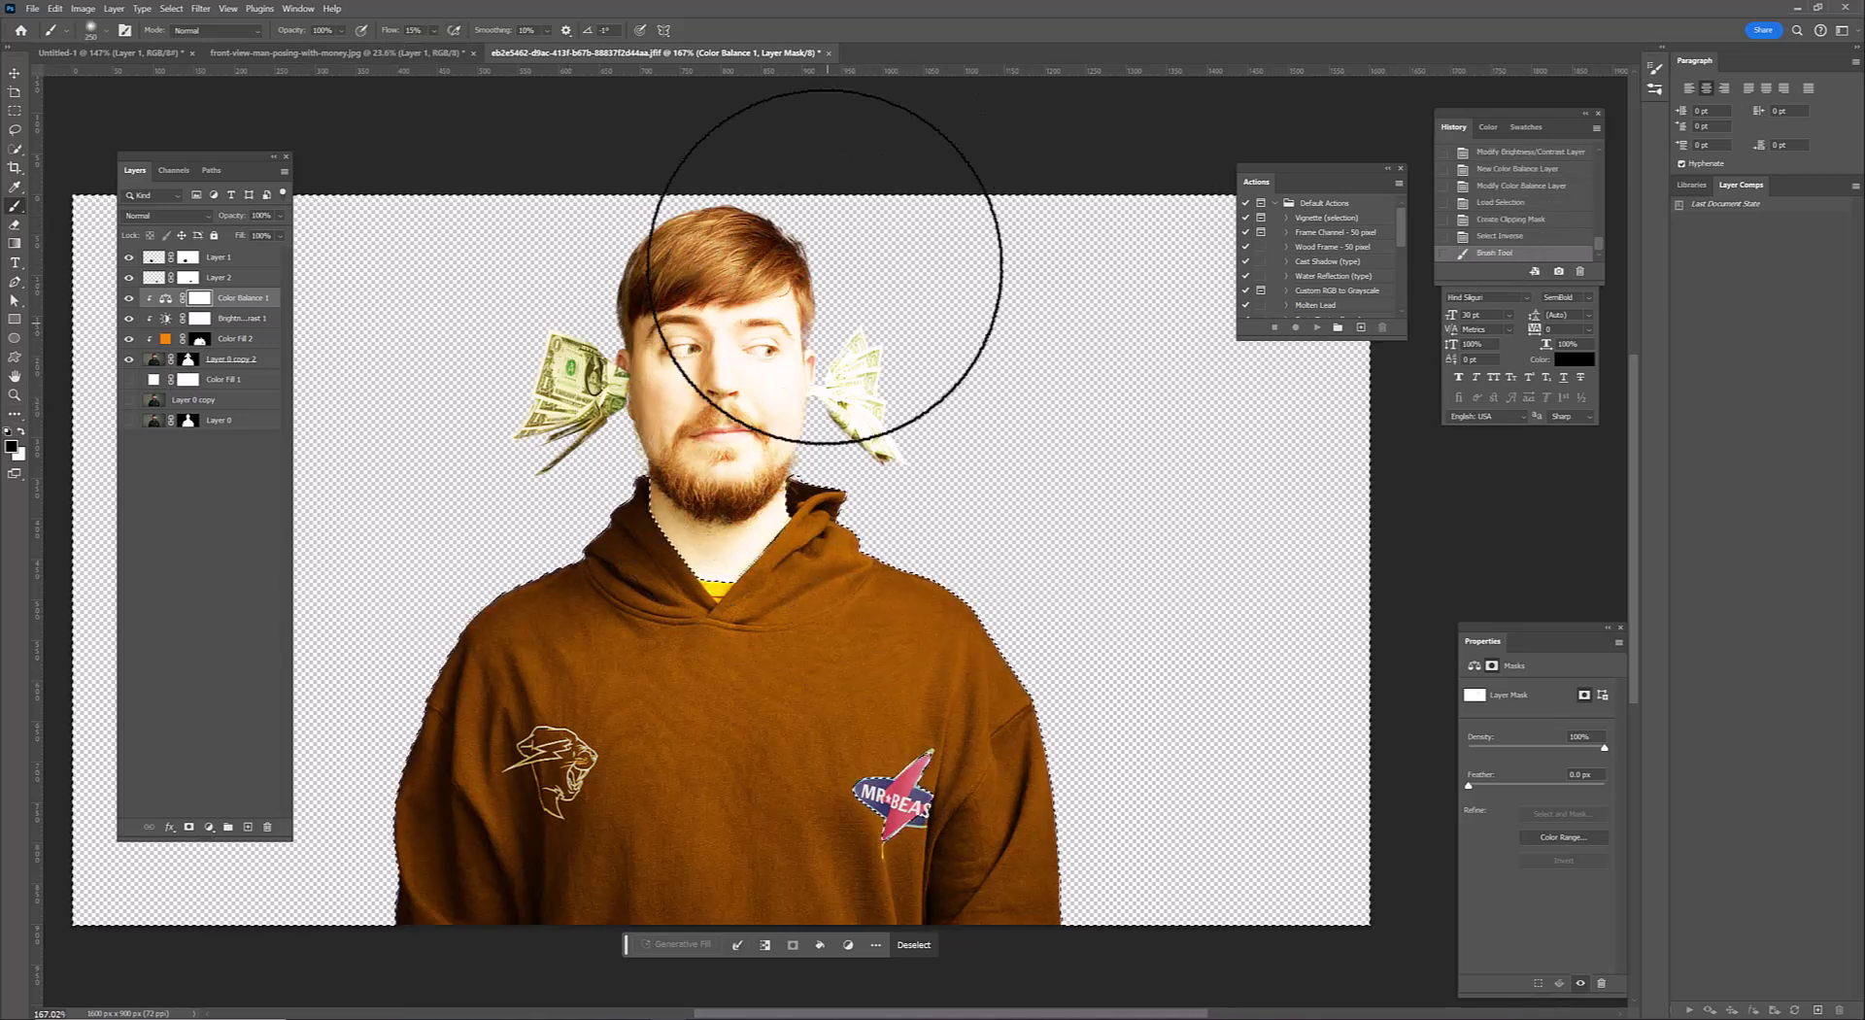
left_click(128, 317)
left_click(128, 318)
left_click(128, 317)
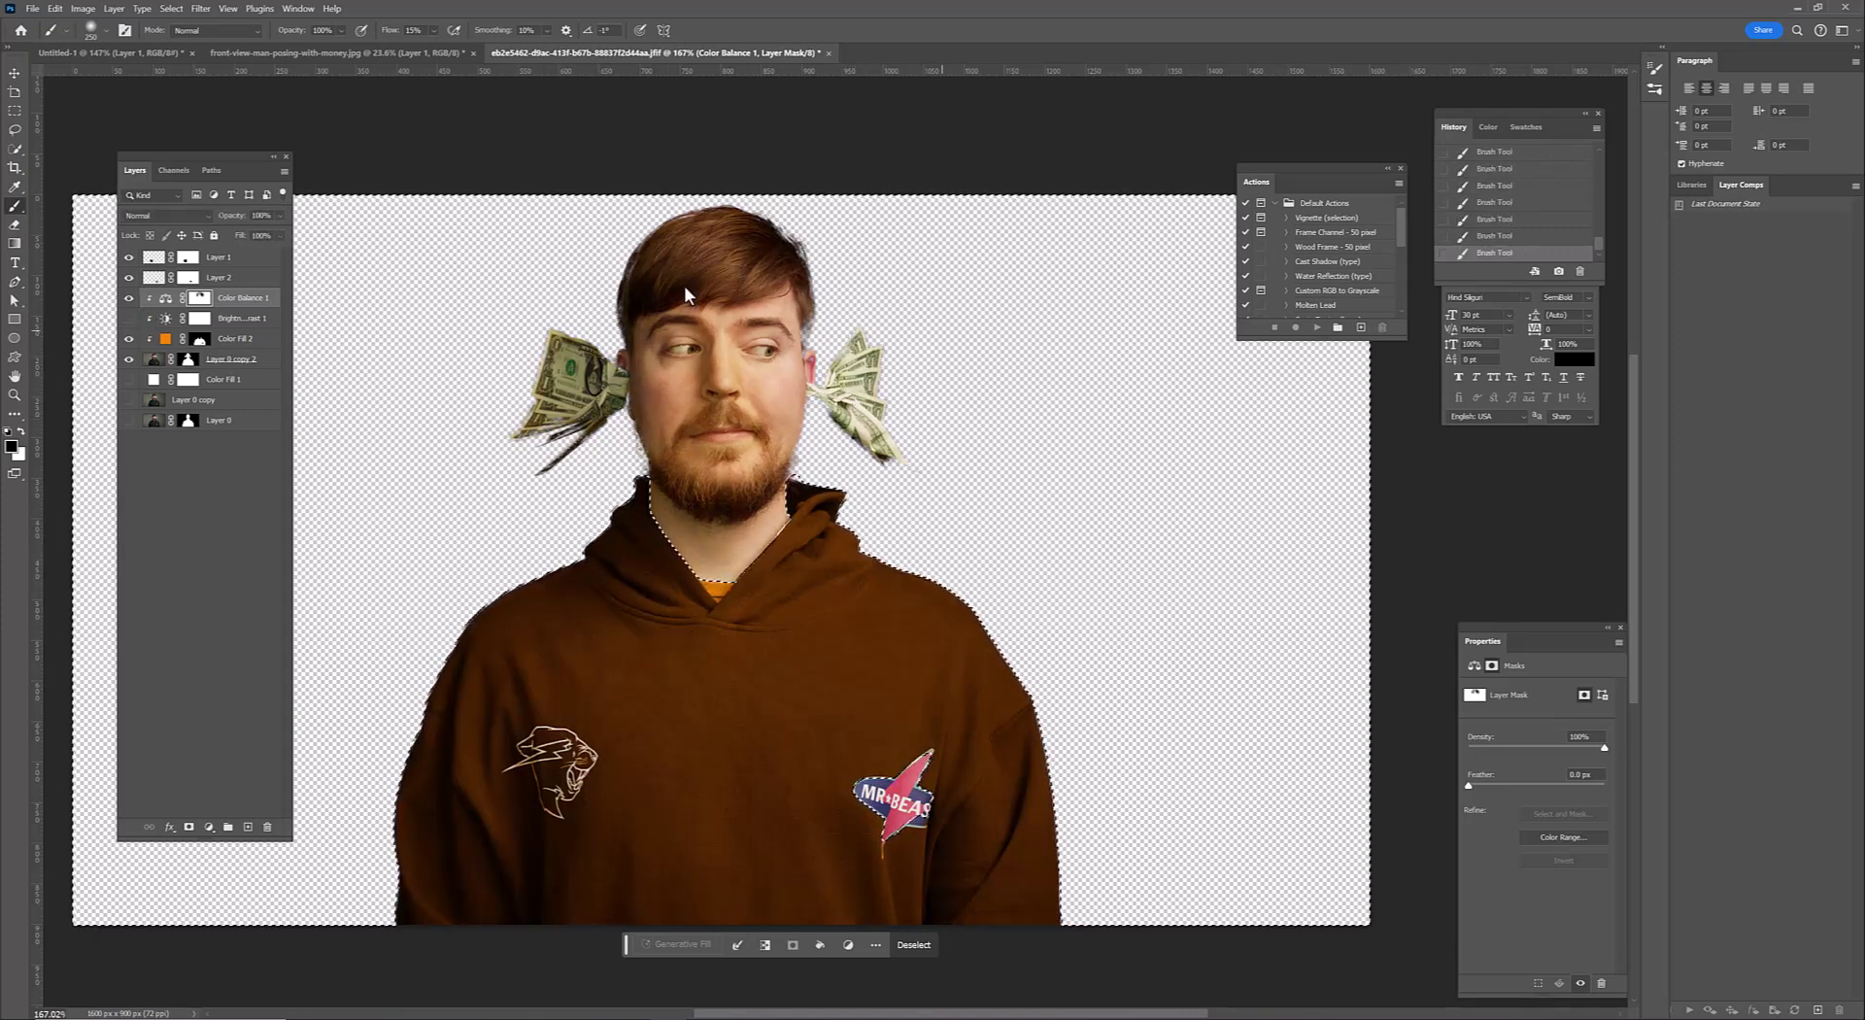
left_click(128, 318)
Paint black on the Brightness/Contrast 1 mask around the chin and neck
left_click(199, 317)
mouse_move(855, 446)
left_mouse_down()
mouse_move(812, 324)
mouse_move(602, 466)
left_mouse_up()
left_click_drag(660, 252, 595, 491)
mouse_move(680, 572)
left_mouse_down()
mouse_move(799, 549)
mouse_move(763, 446)
mouse_move(812, 259)
left_mouse_up()
left_click(197, 298)
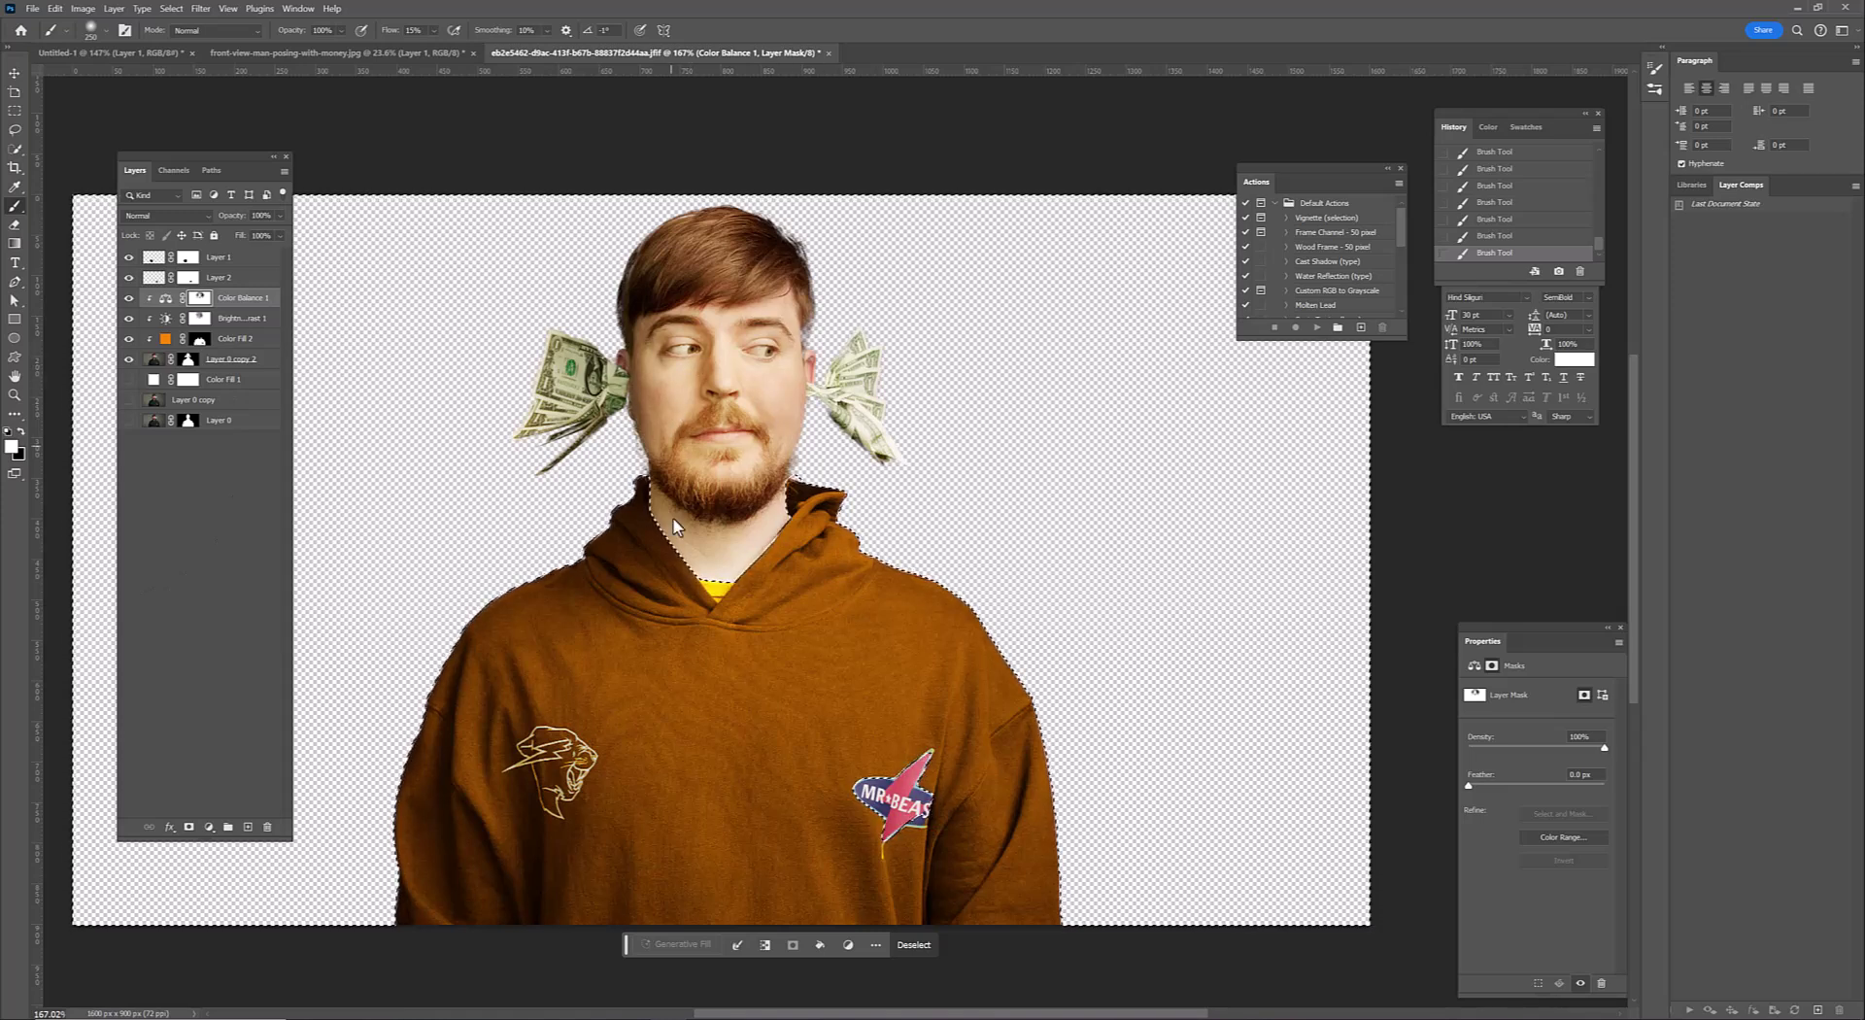
scroll(777, 600, "down", 2)
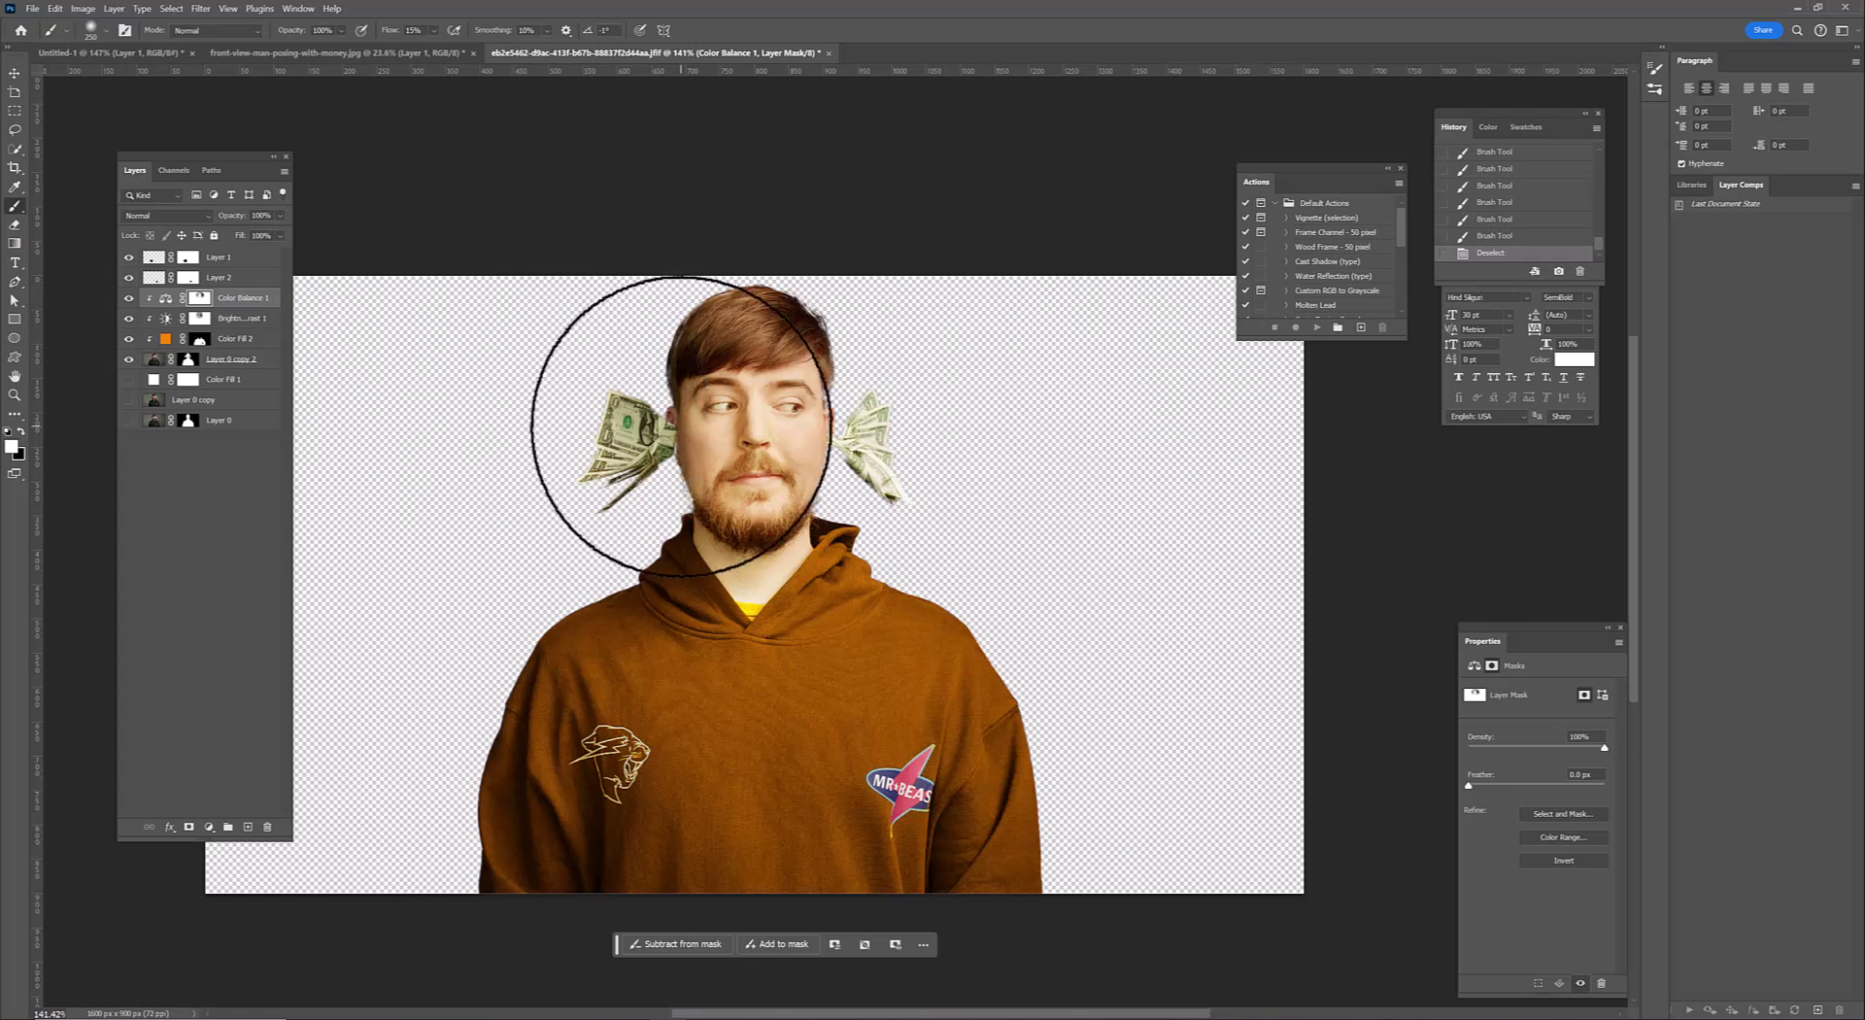
scroll(743, 449, "up", 5)
left_click(190, 319)
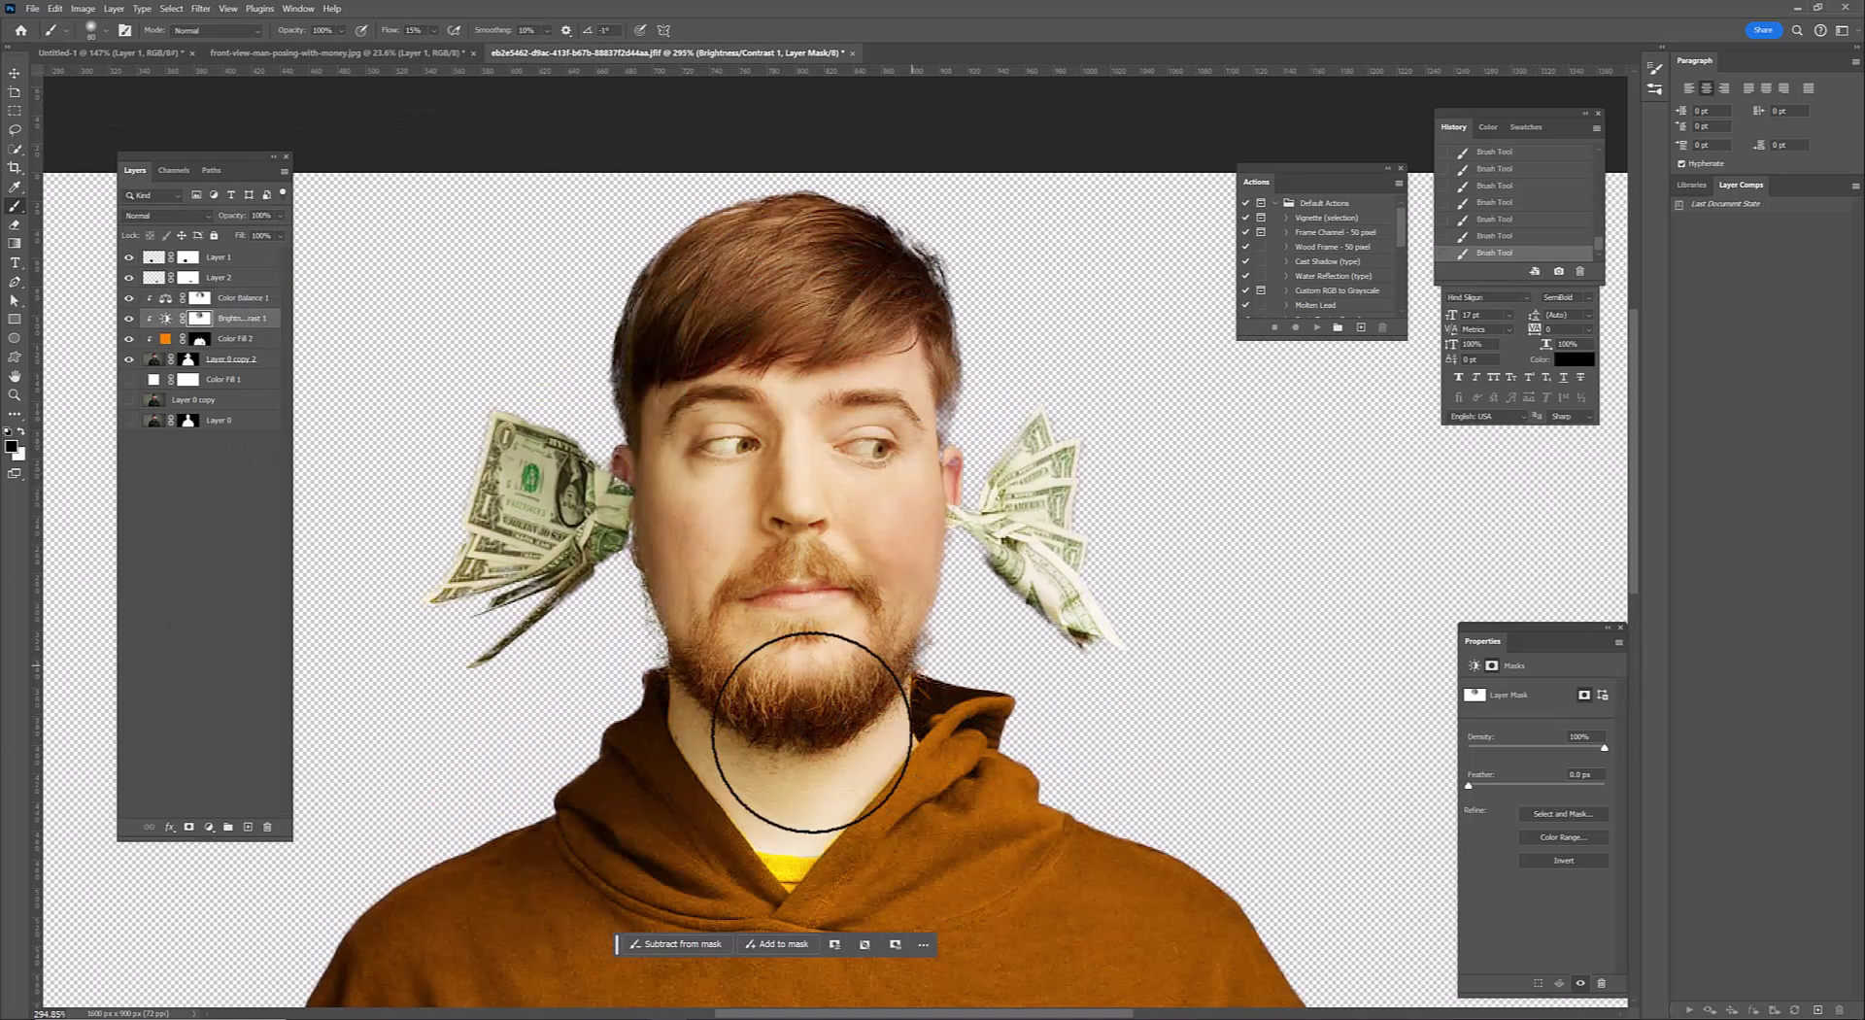
left_click_drag(778, 716, 923, 748)
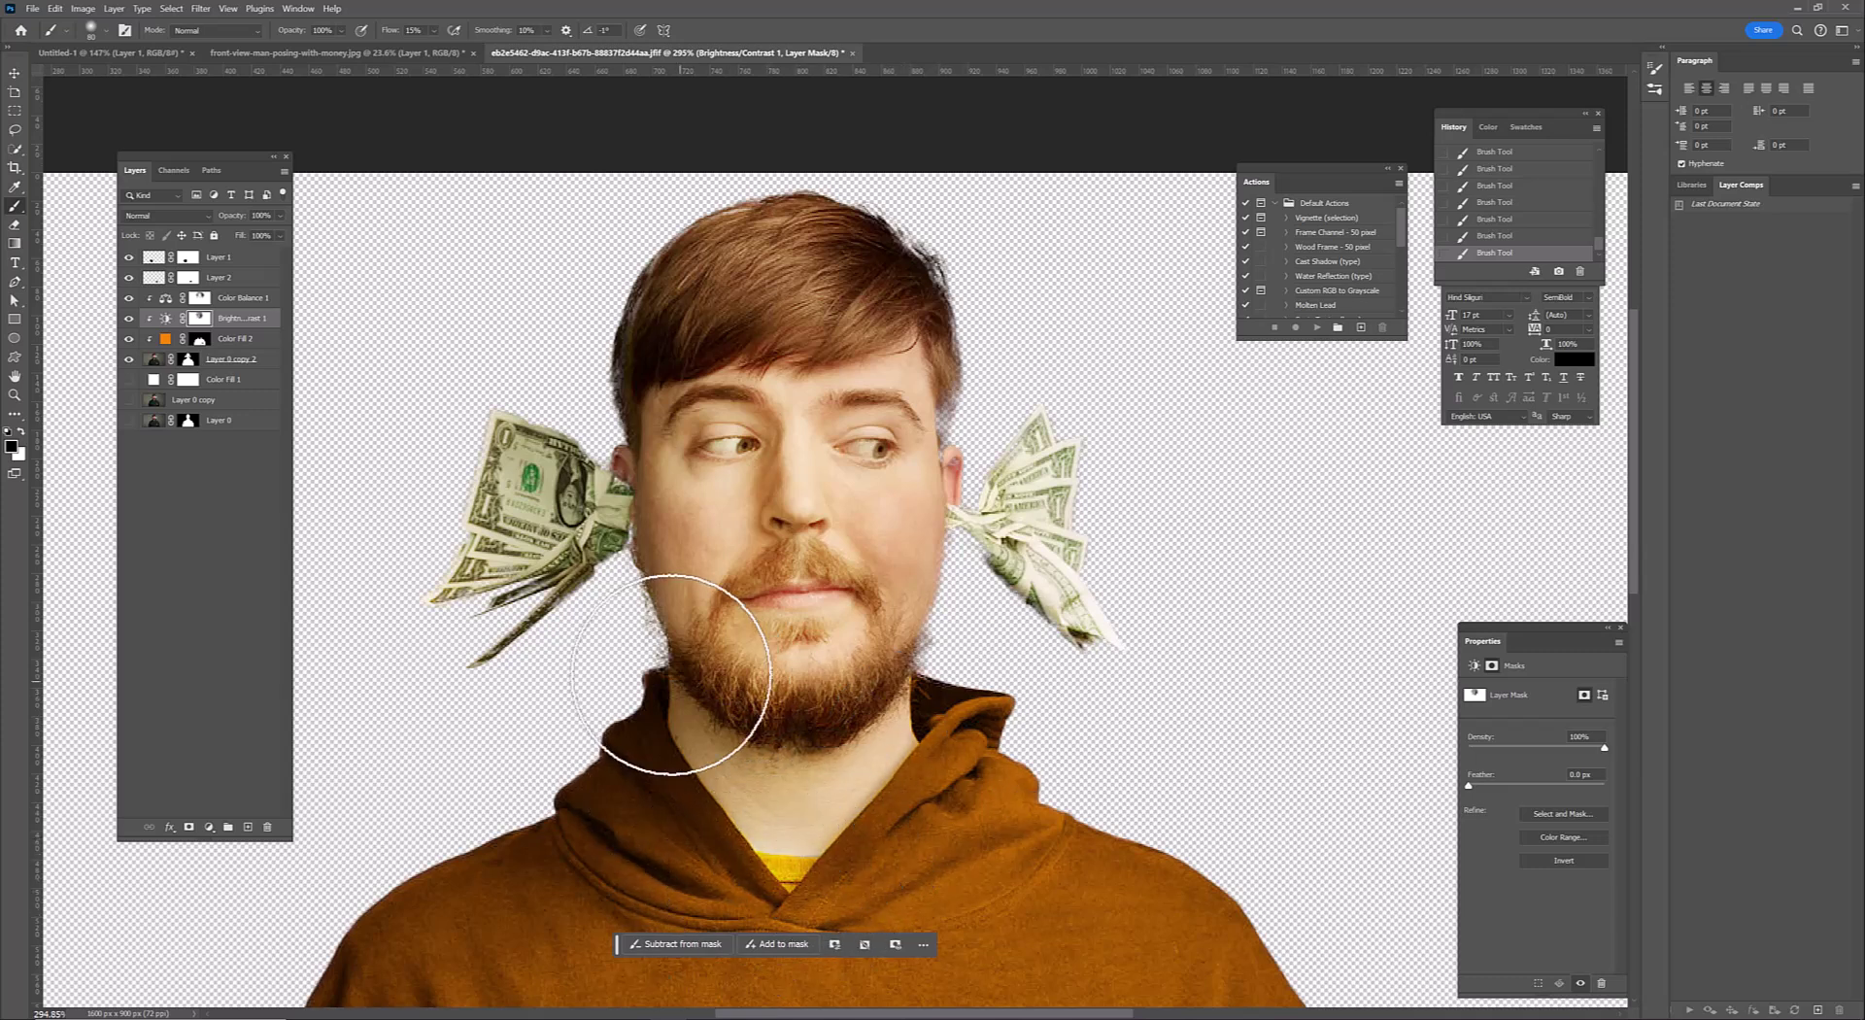
Load the hoodie outline as a selection from its mask thumbnail
scroll(699, 571, "down", 5)
scroll(596, 633, "down", 2)
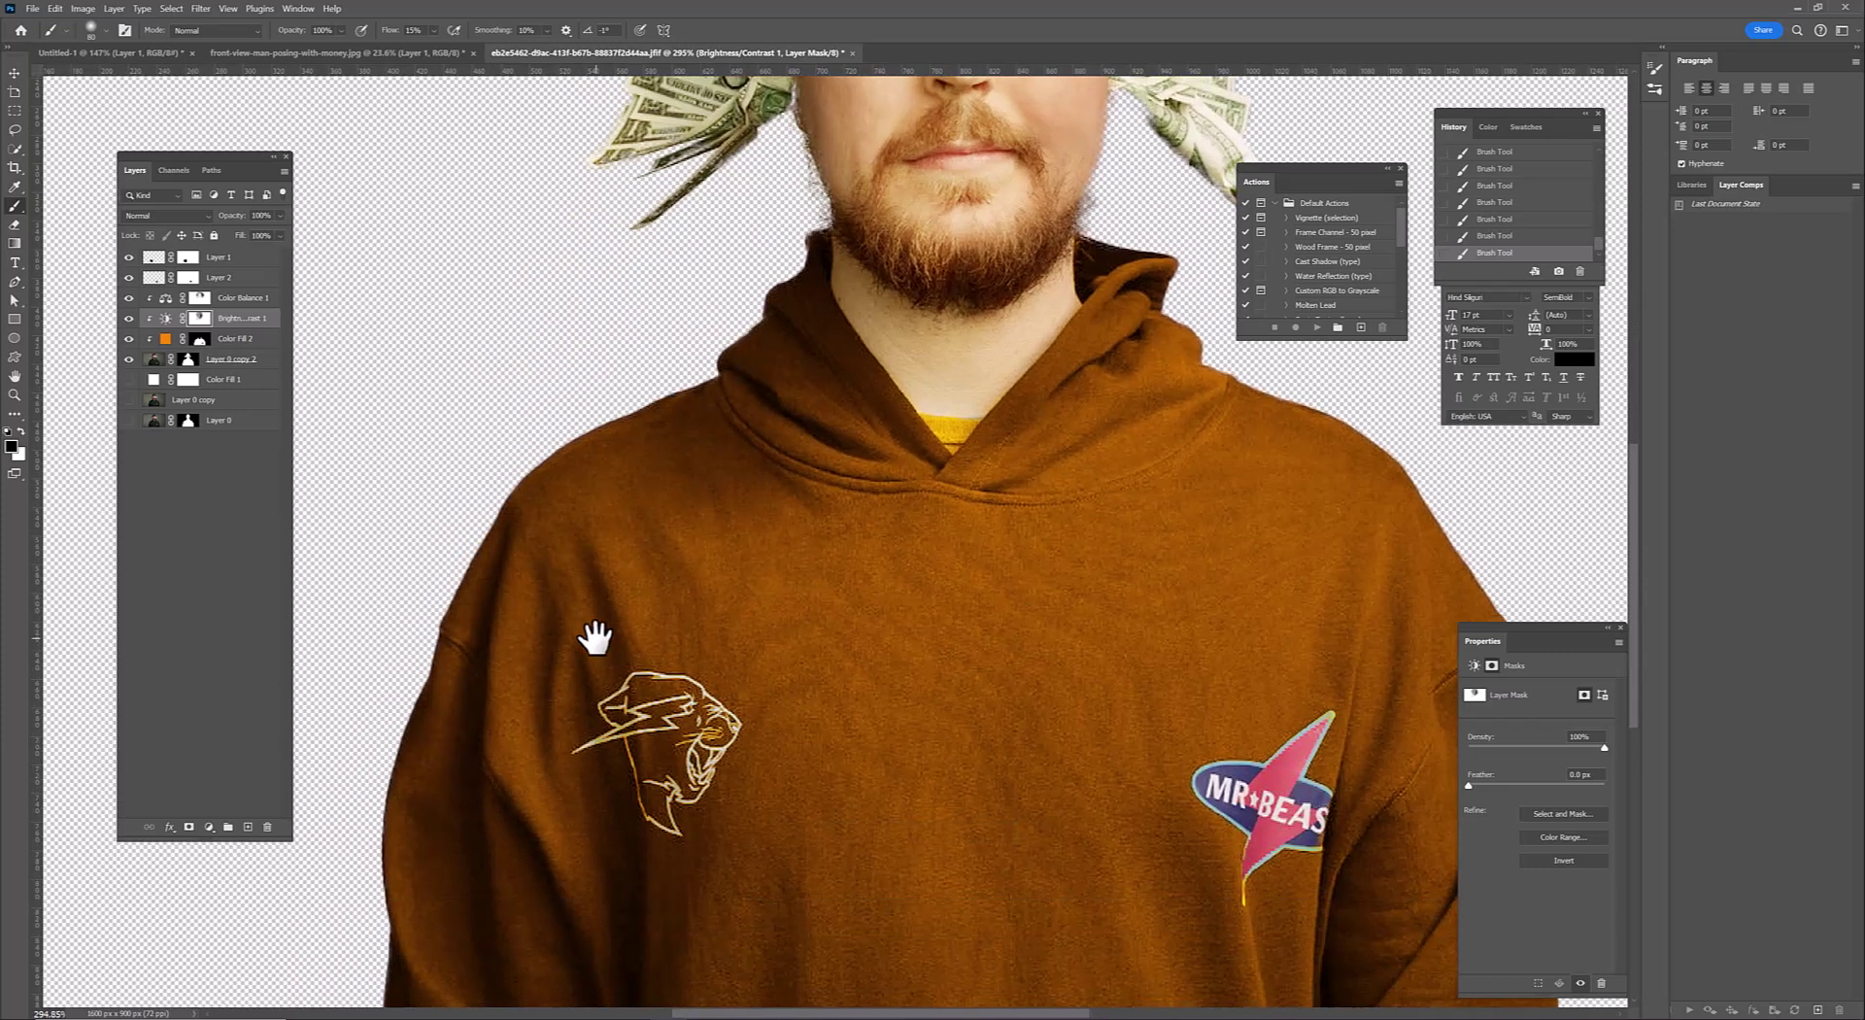
scroll(535, 843, "down", 5)
scroll(1061, 166, "up", 5)
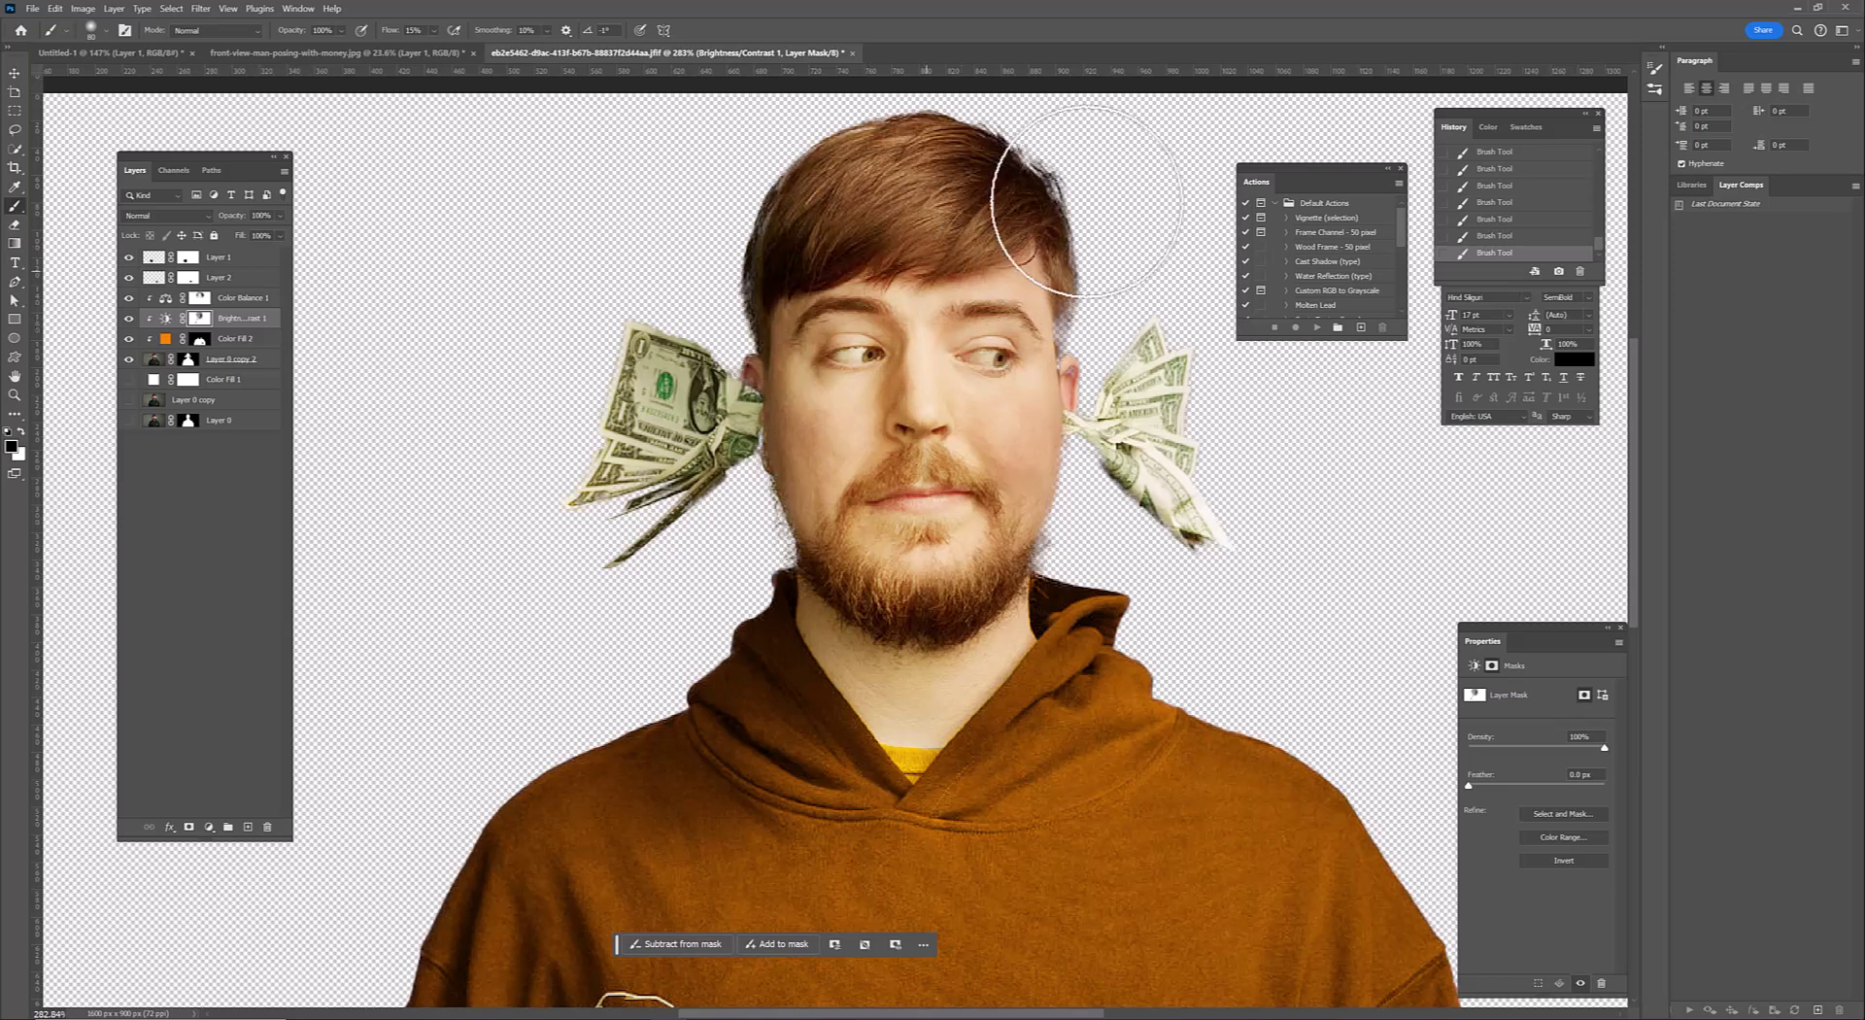
scroll(951, 583, "down", 5)
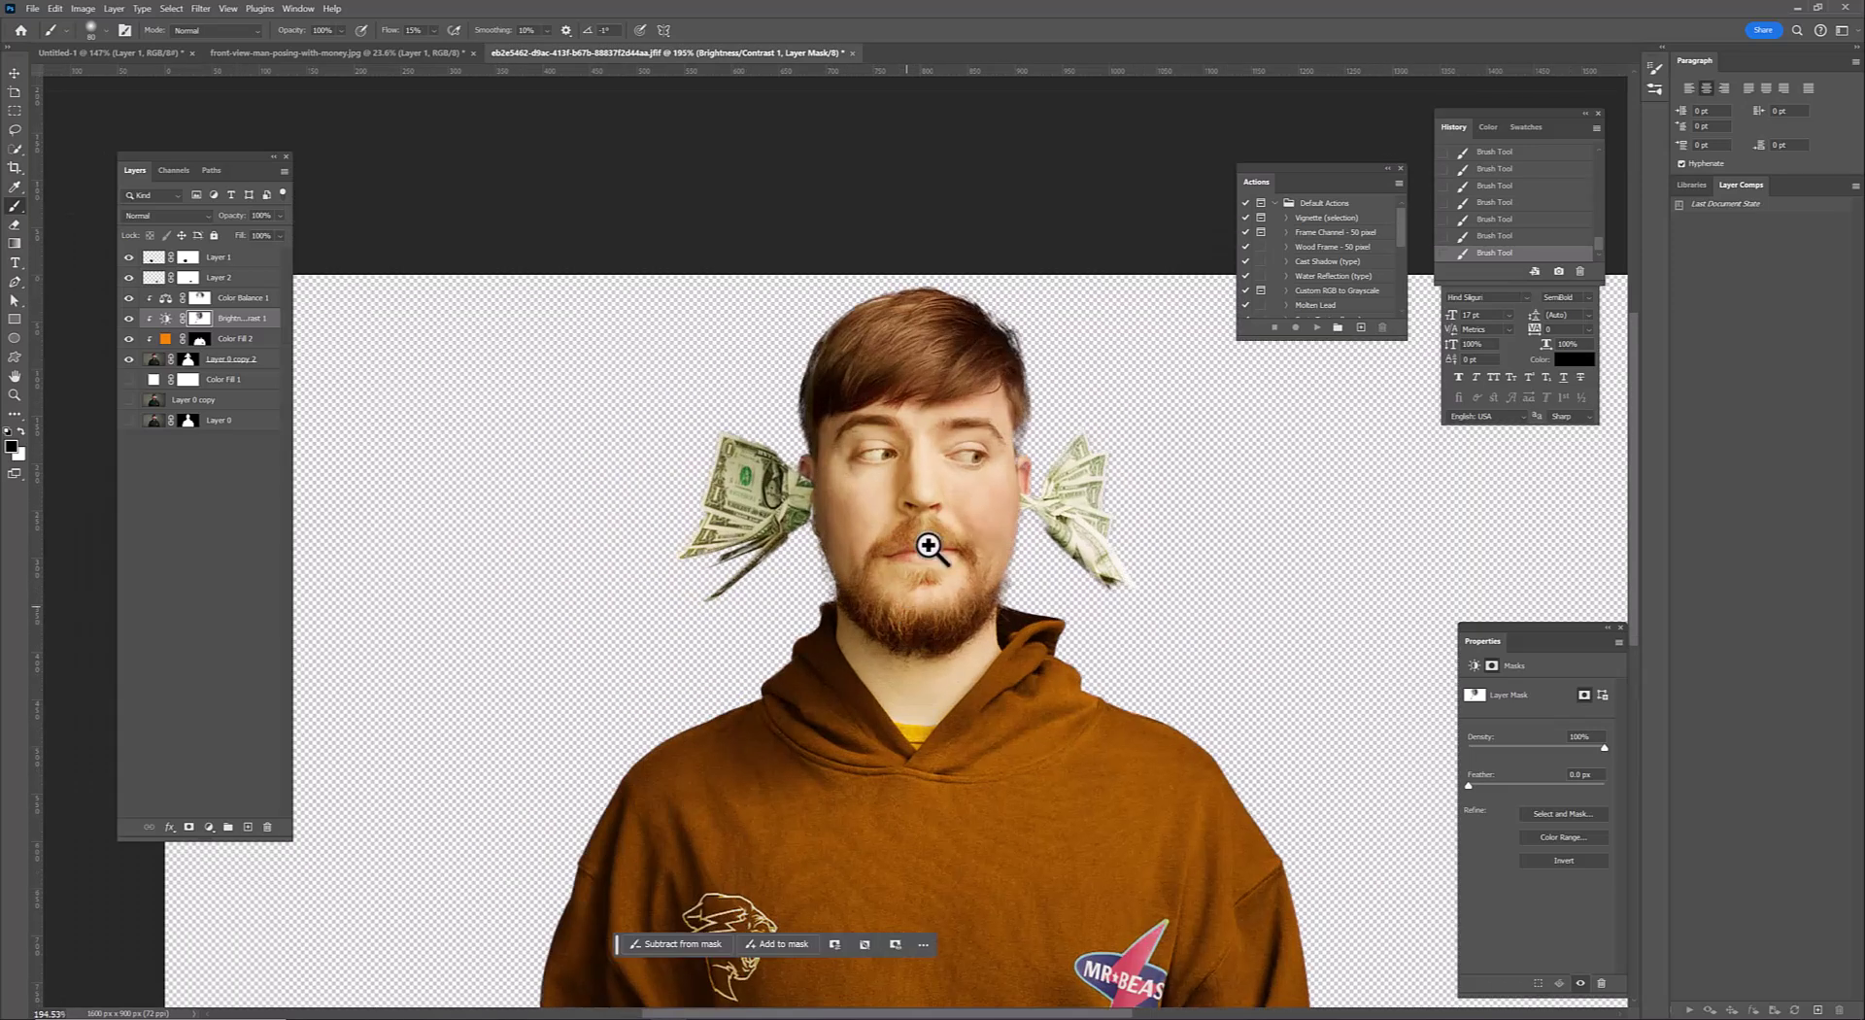
scroll(936, 541, "up", 5)
scroll(987, 541, "down", 5)
scroll(941, 533, "up", 5)
scroll(965, 616, "down", 2)
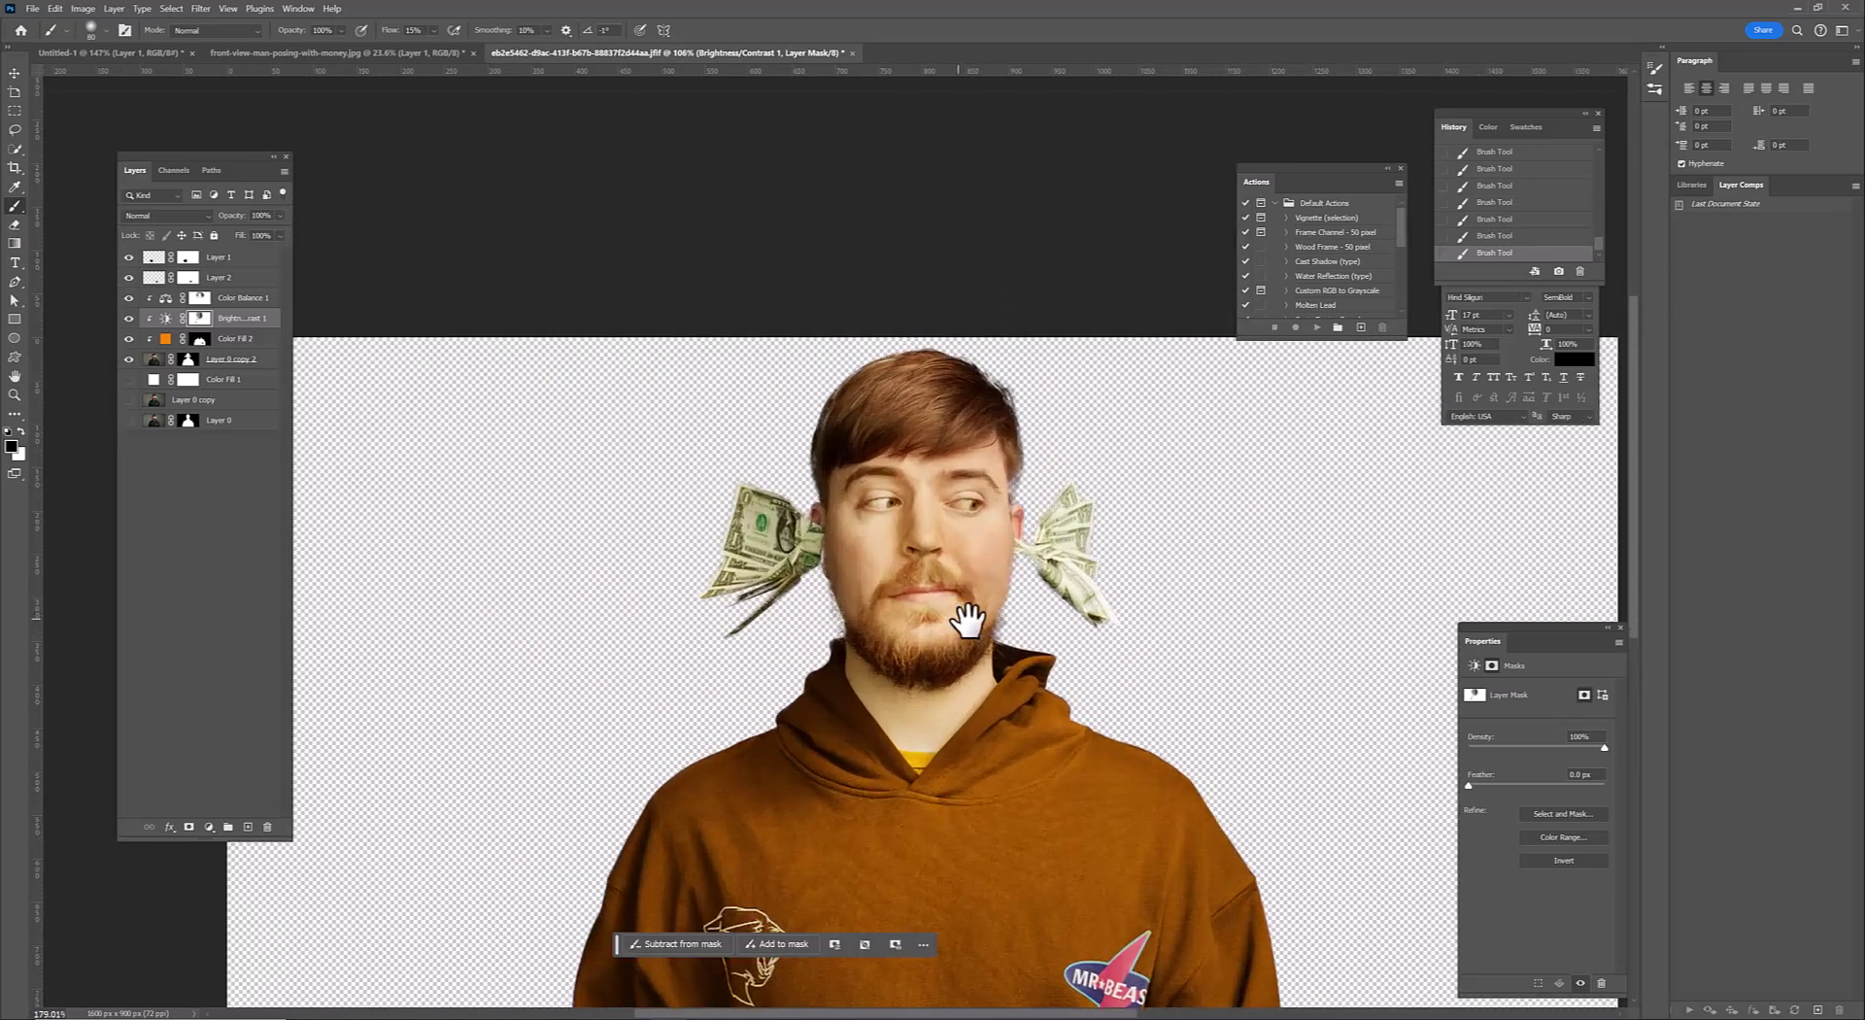
scroll(874, 637, "down", 1)
scroll(852, 632, "up", 1)
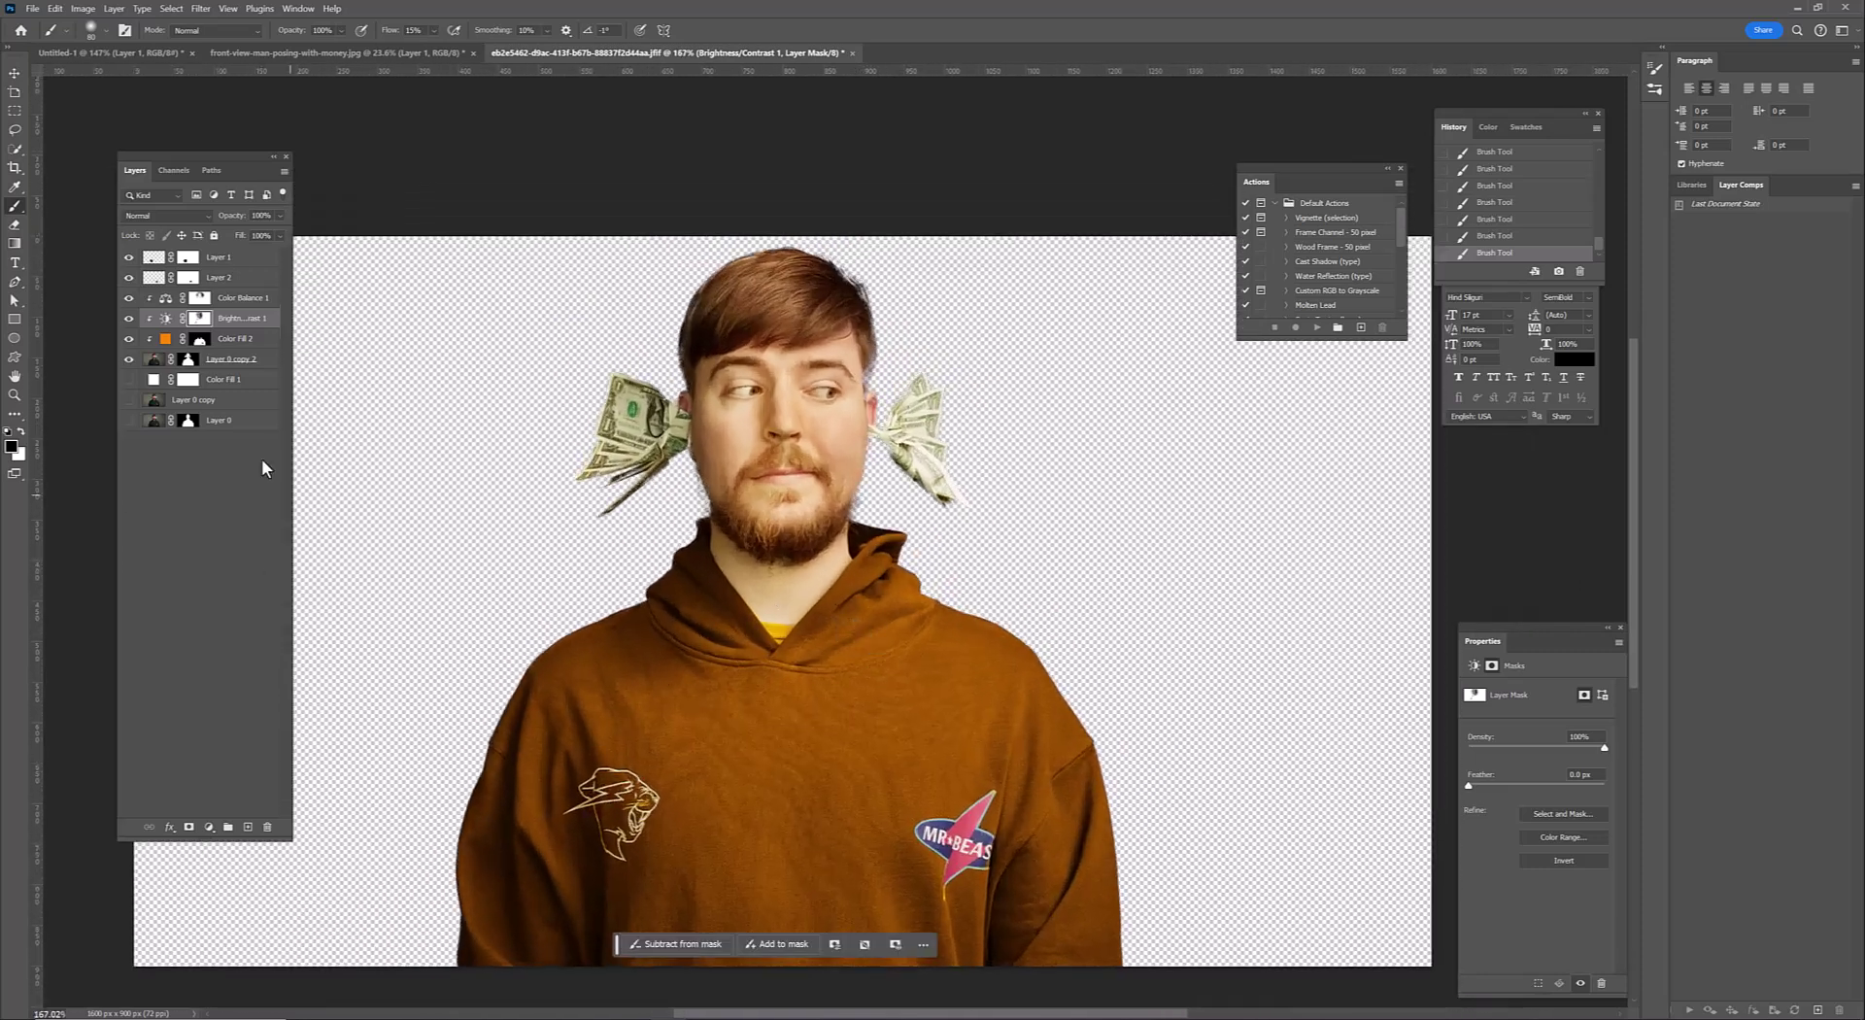
left_click(189, 359, "ctrl")
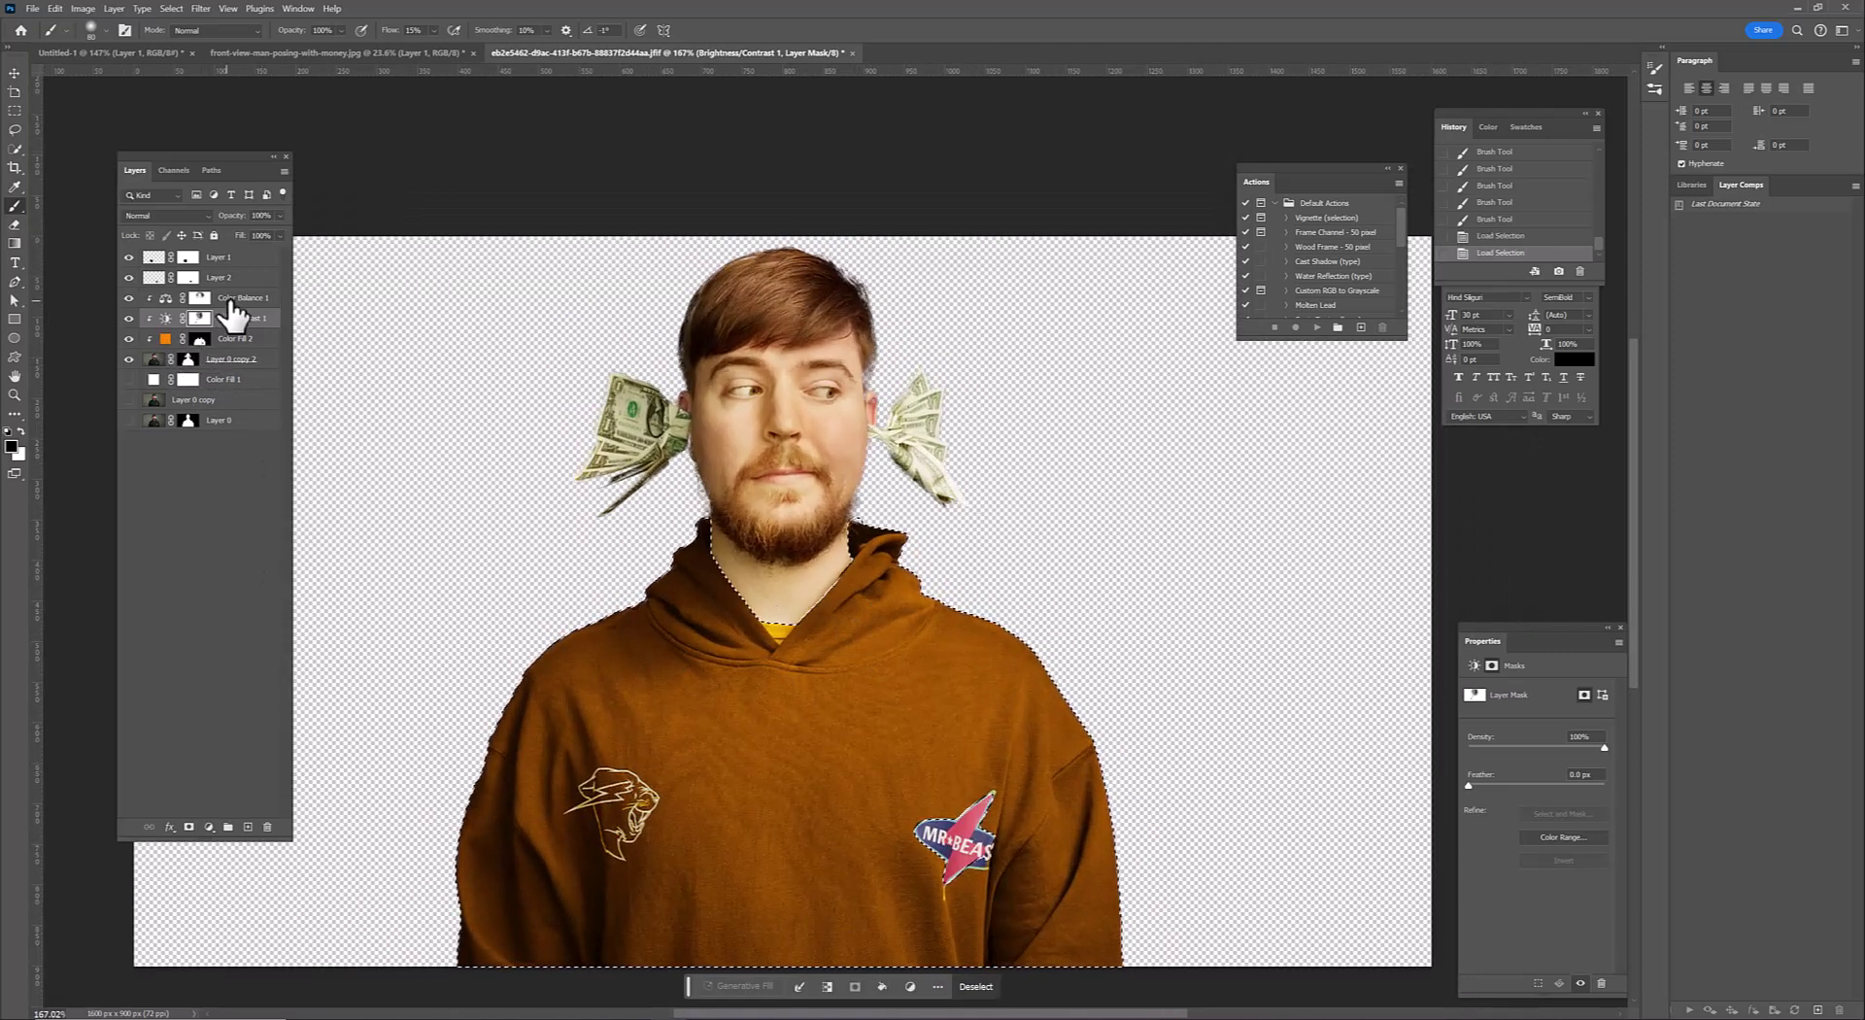
Add a Color Balance adjustment on the hoodie with Yellow–Blue at -35
left_click(238, 298)
left_click(208, 827)
left_click(243, 688)
left_click_drag(1517, 771, 1499, 772)
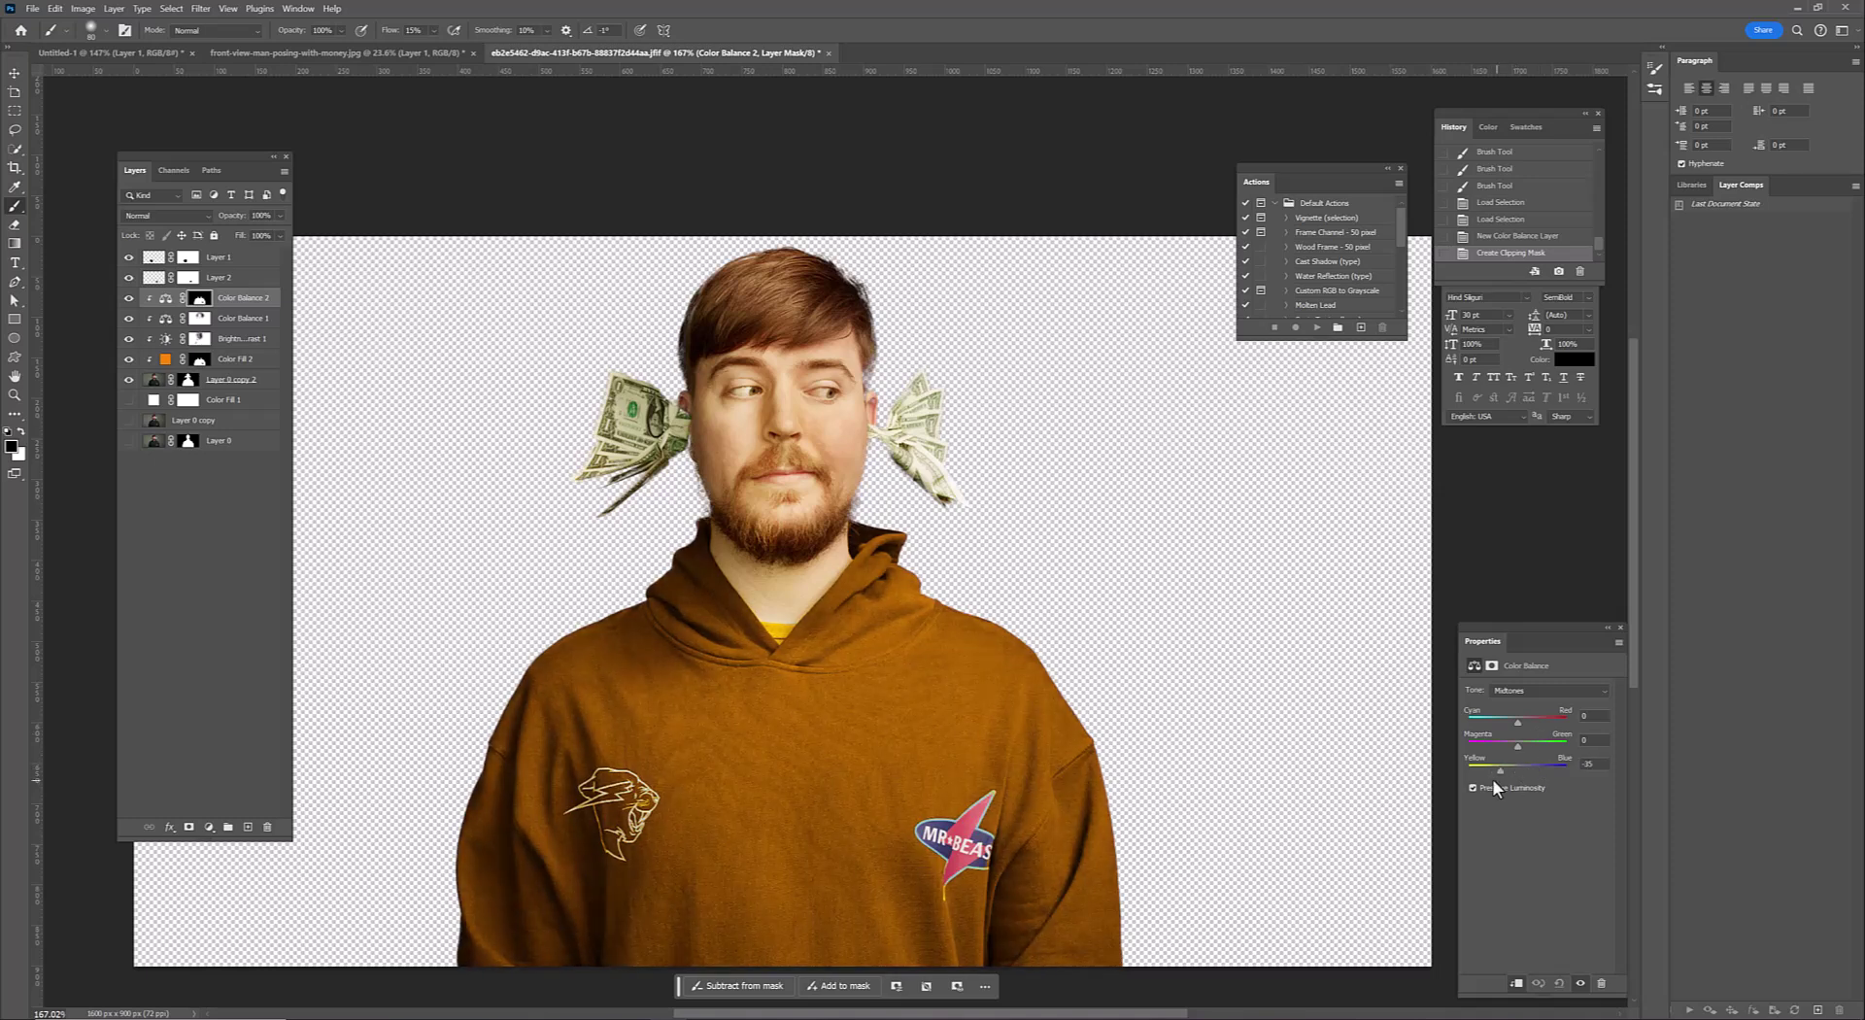
Add a clipped Brightness/Contrast adjustment with raised brightness on the hoodie
left_click(199, 359, "ctrl")
left_click(207, 826)
left_click(242, 607)
left_click(1516, 983)
left_click_drag(1536, 729, 1541, 736)
Reload the hoodie outline as a selection
scroll(848, 654, "up", 3)
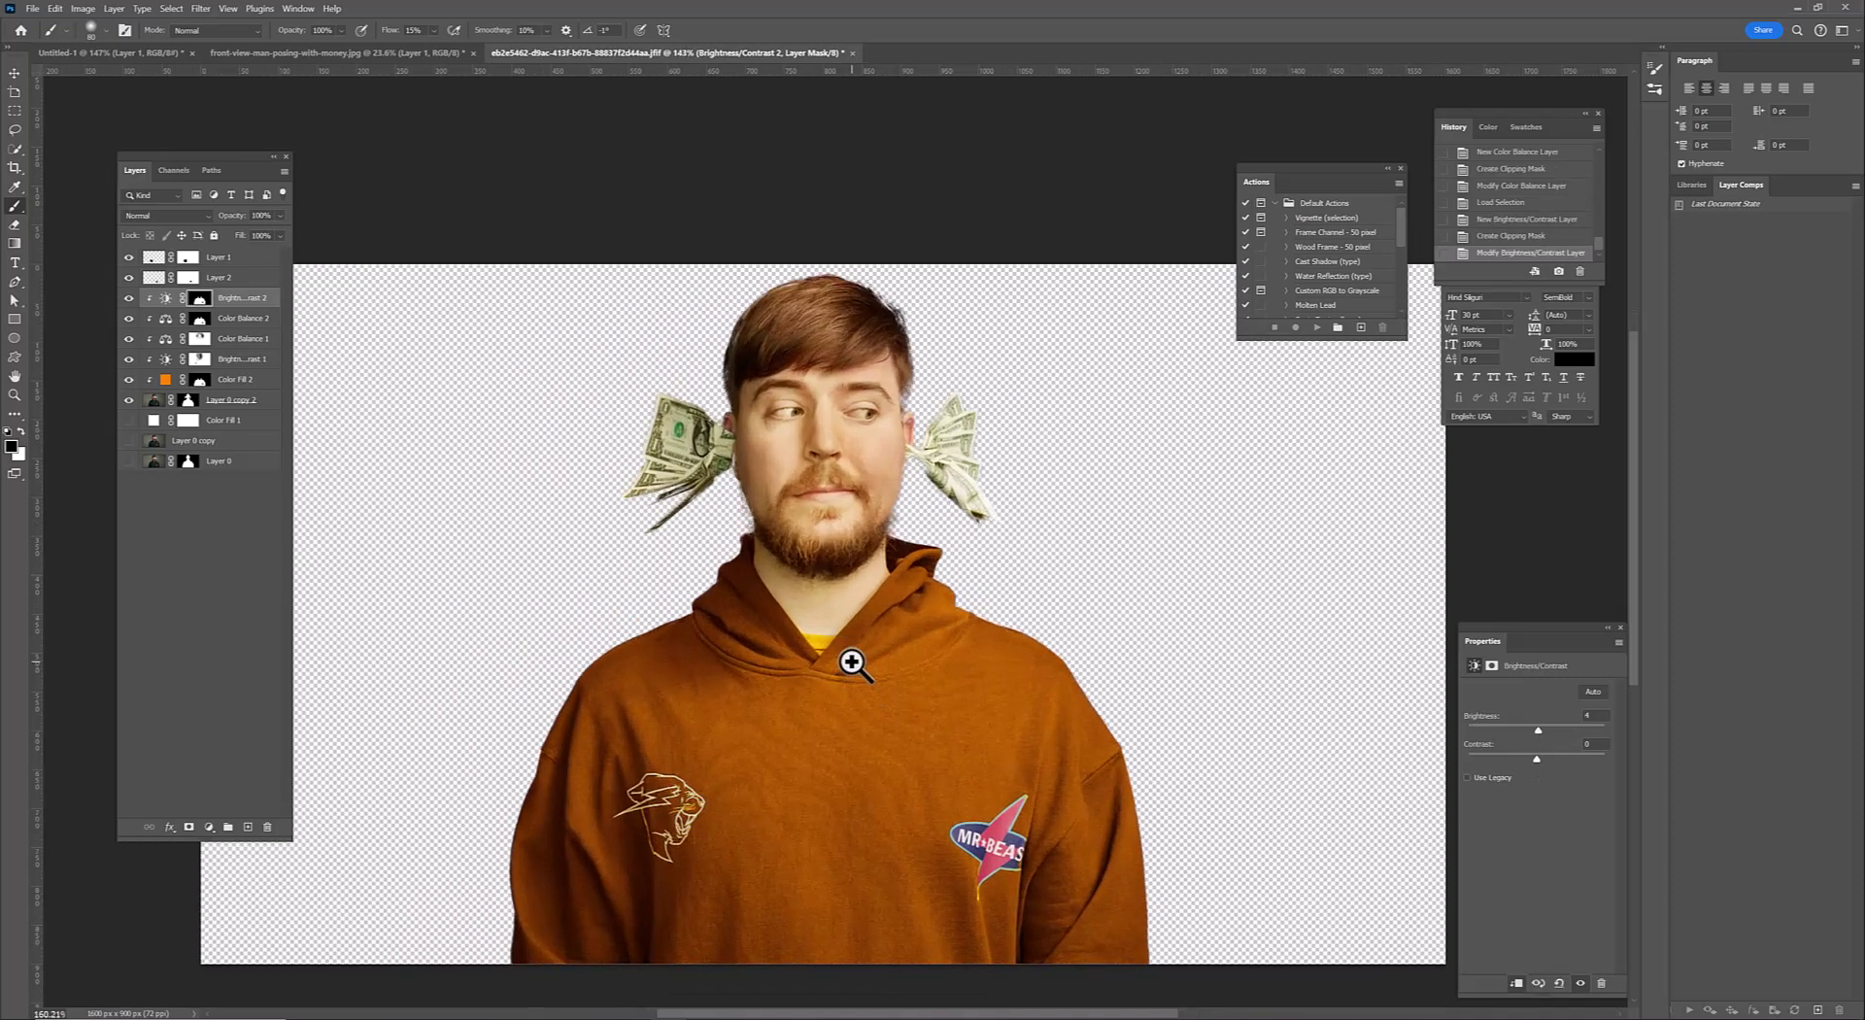
scroll(852, 668, "up", 1)
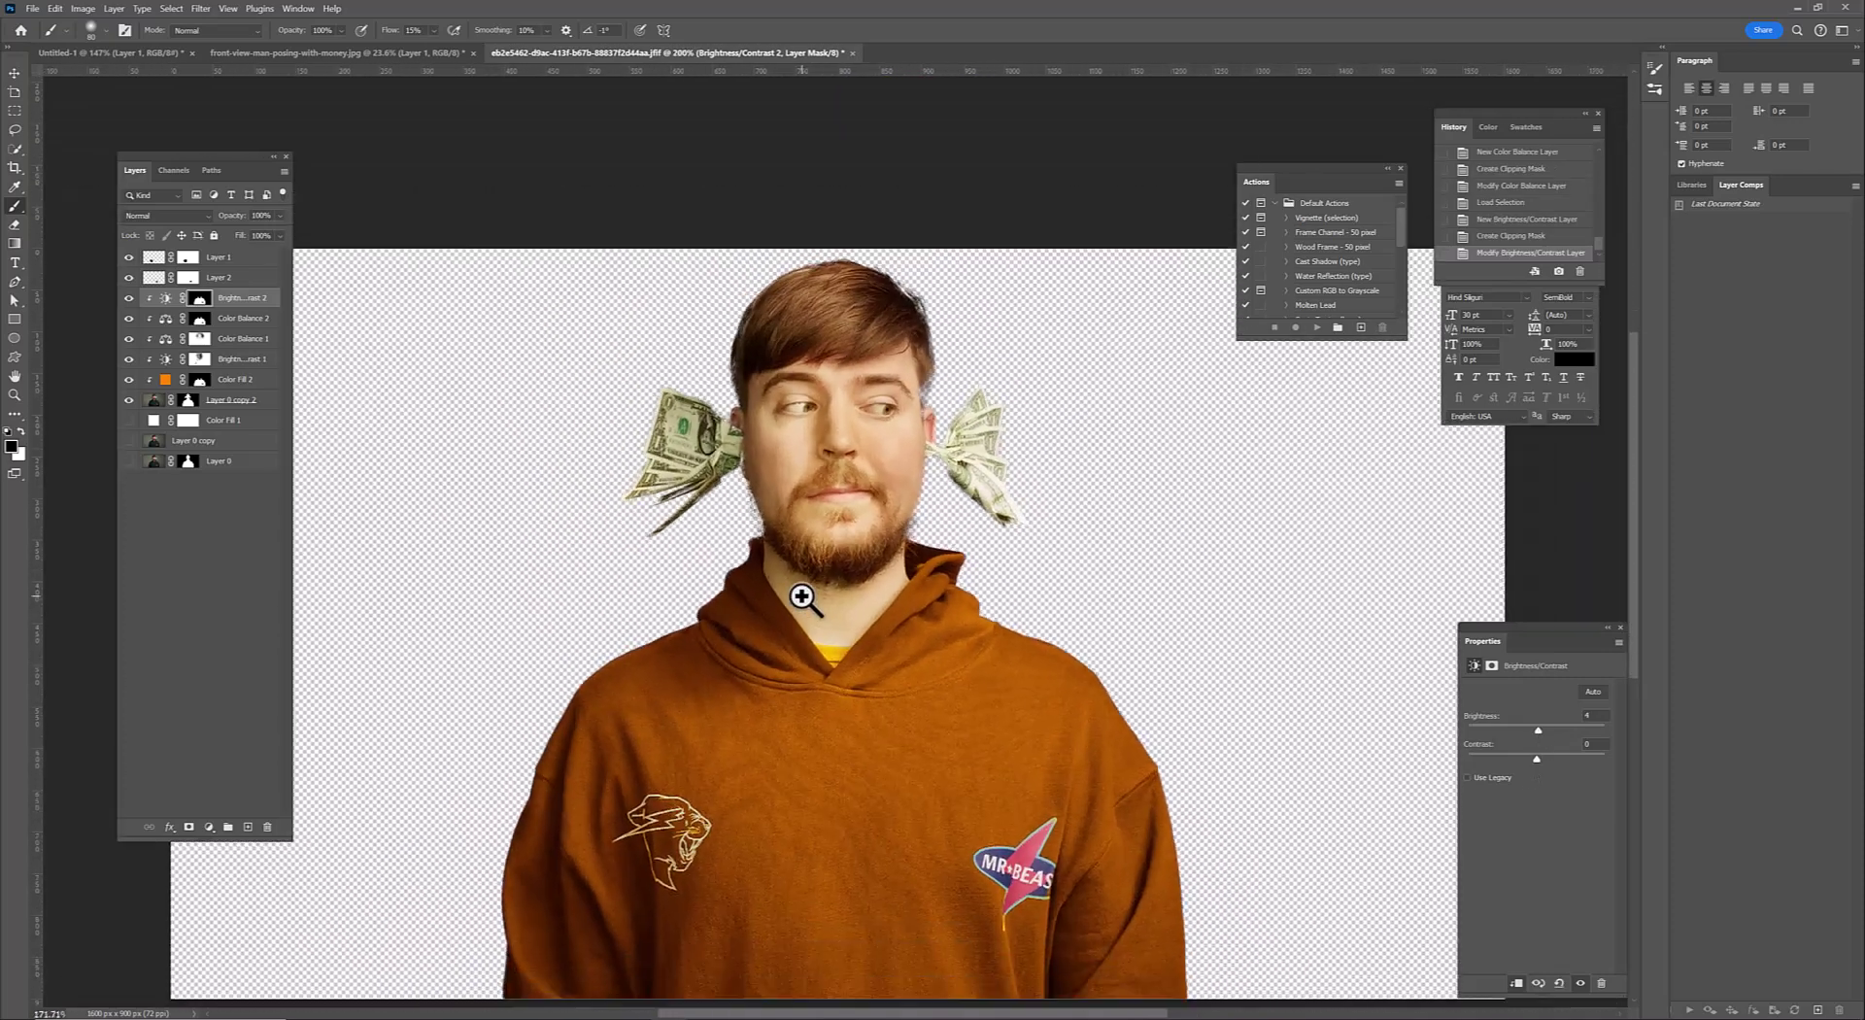
scroll(815, 599, "up", 2)
scroll(869, 536, "down", 2)
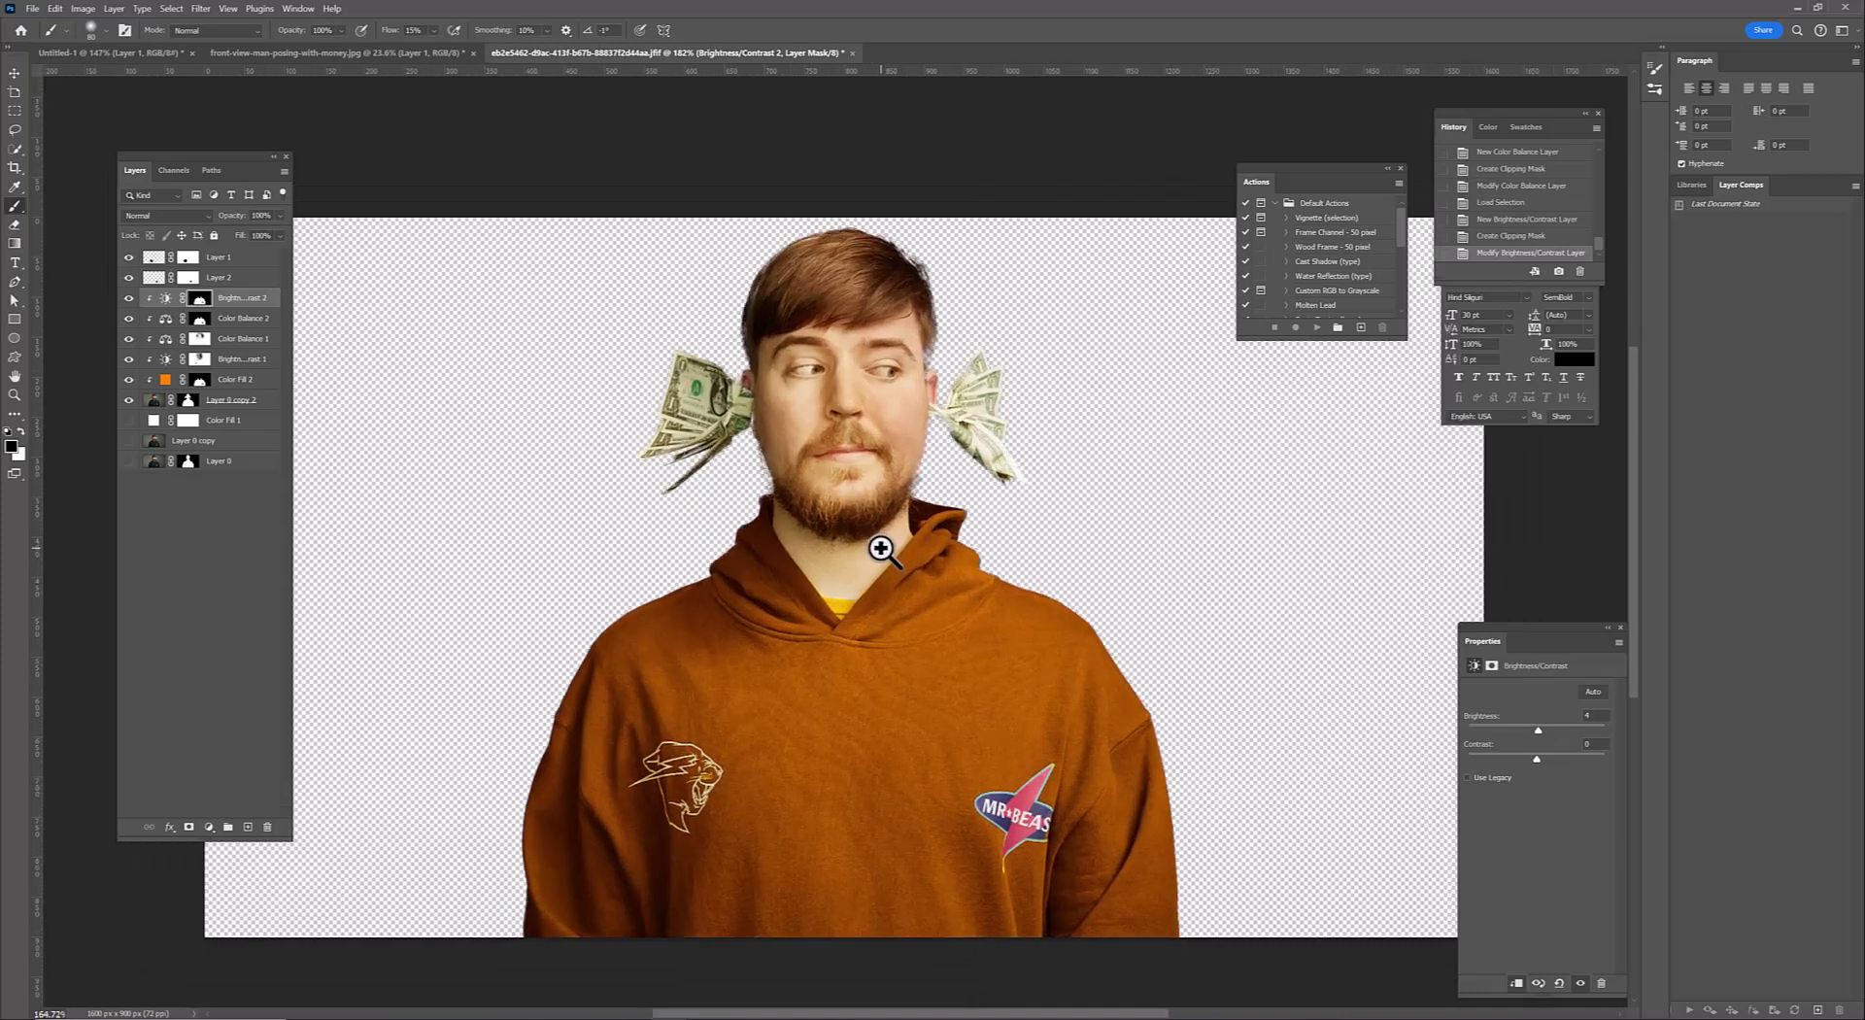
left_click(223, 259)
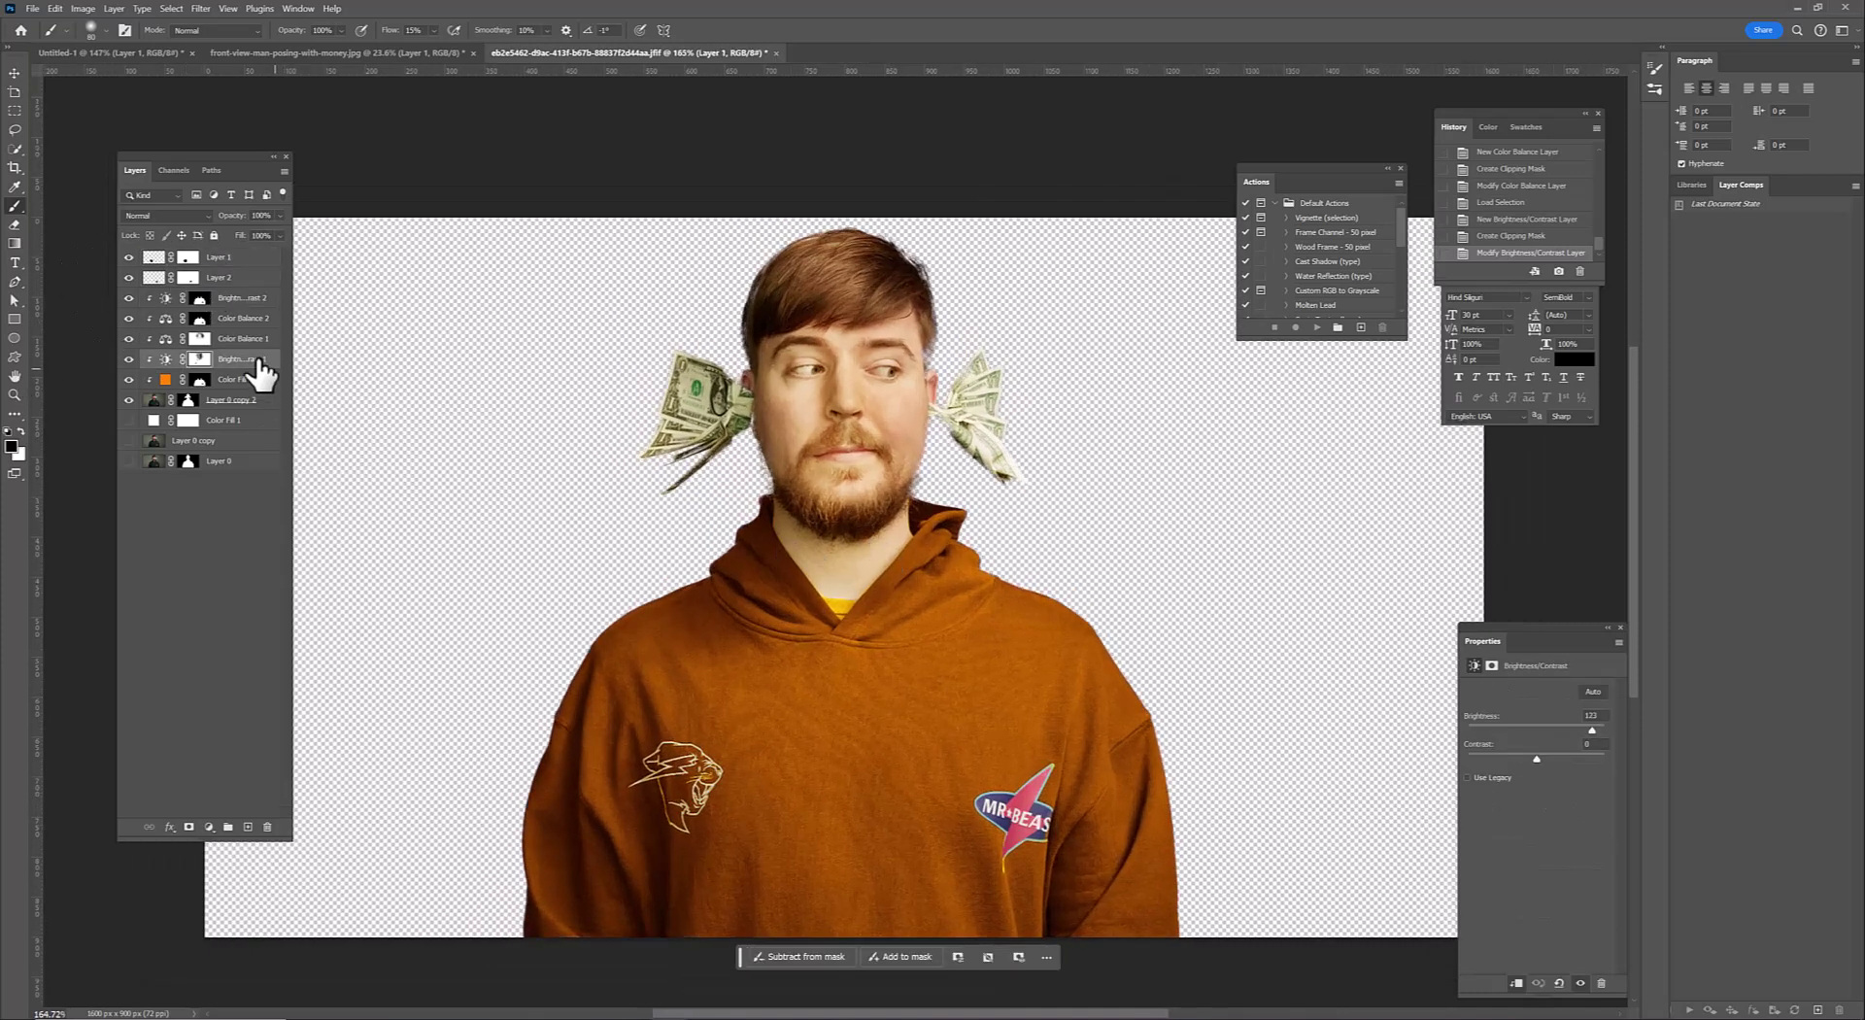
left_click(200, 298)
left_click(200, 379, "ctrl")
Add a #ffd200 Solid Color fill in Vivid Light blend mode at 34% fill
left_click(212, 826)
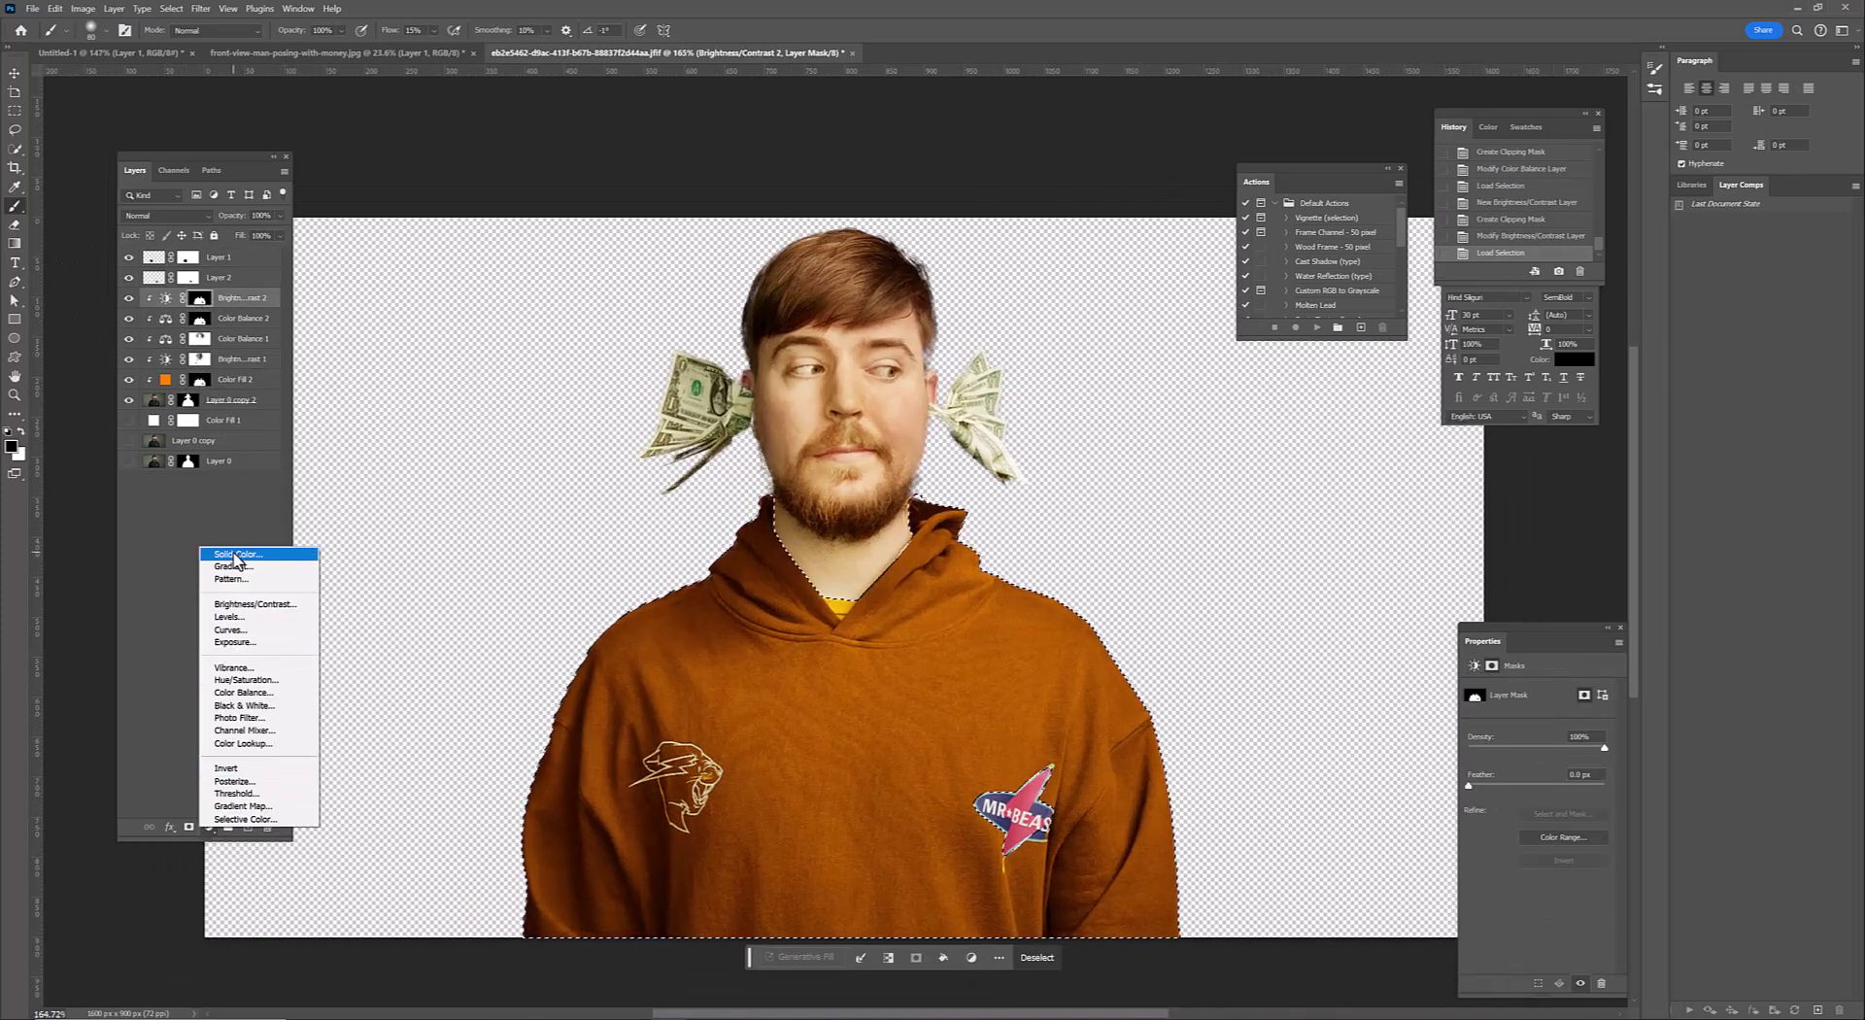
left_click(229, 552)
type("ffd200")
left_click(1505, 492)
left_click(165, 214)
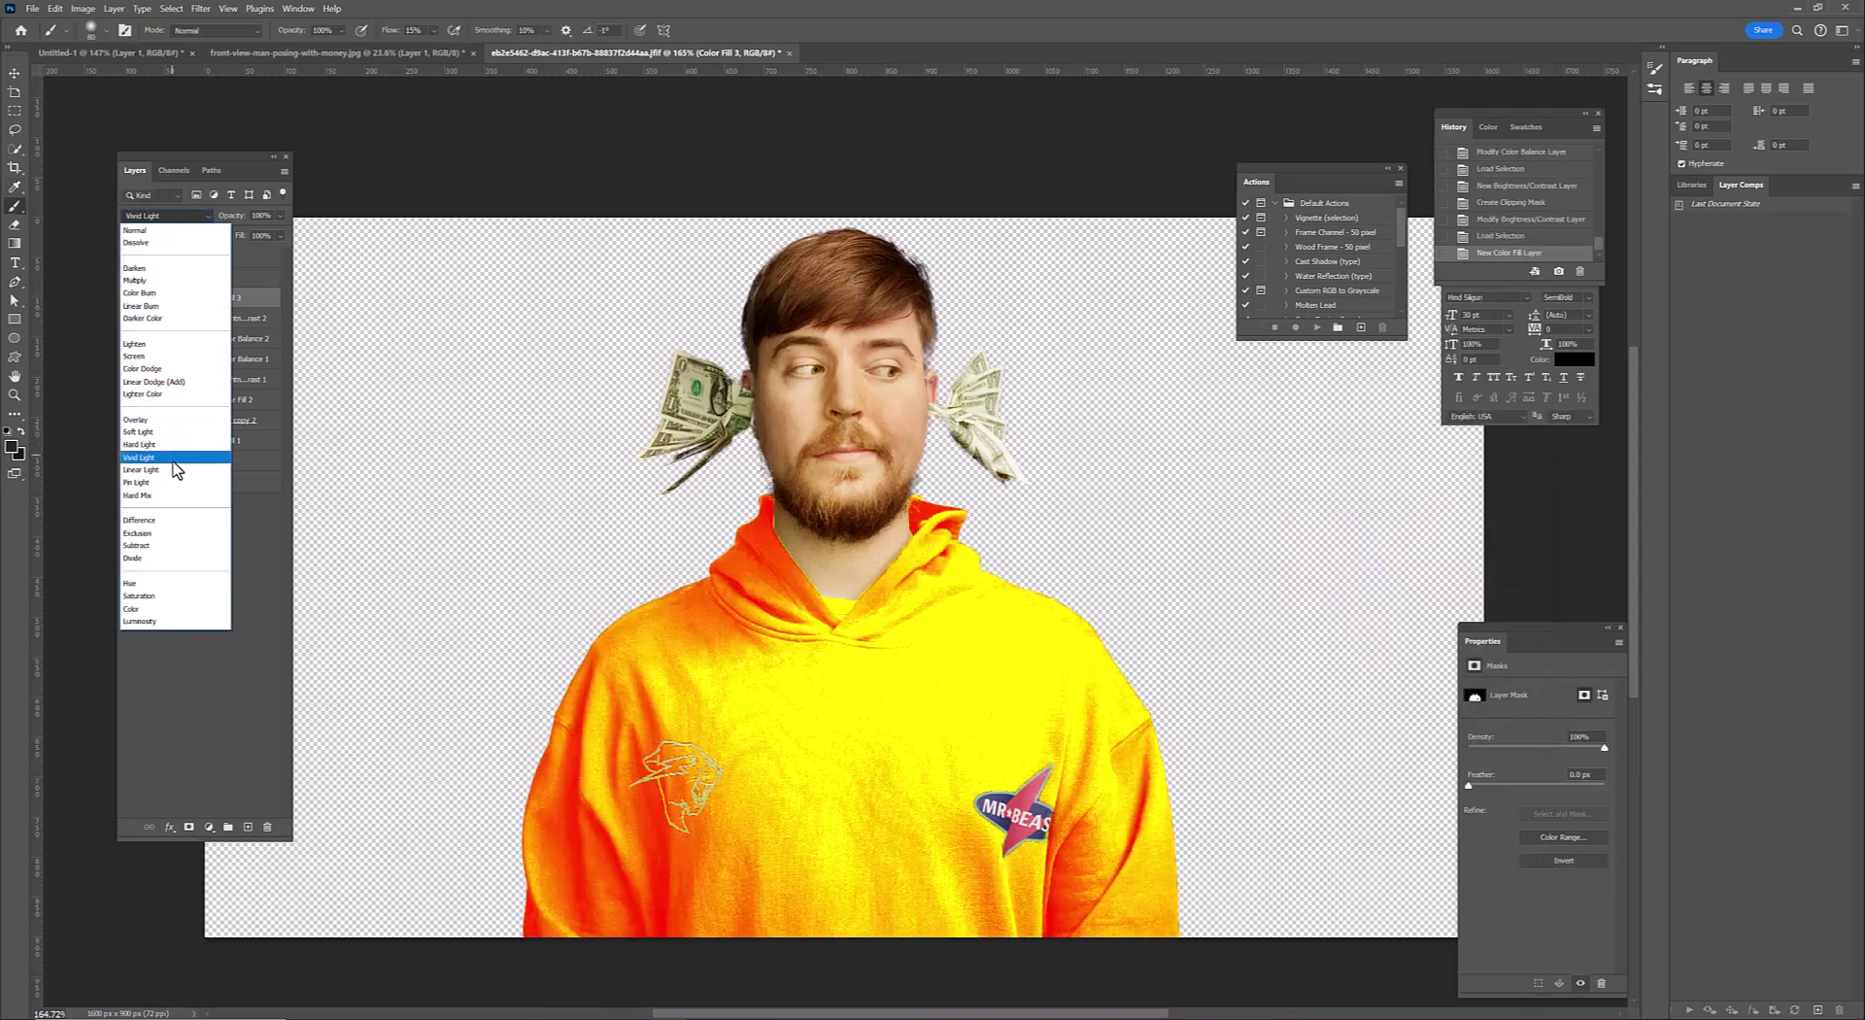
left_click(193, 467)
left_click_drag(280, 235, 239, 252)
Brush the yellow fill's mask off the collar and neck edge with a smaller brush
scroll(908, 510, "up", 5)
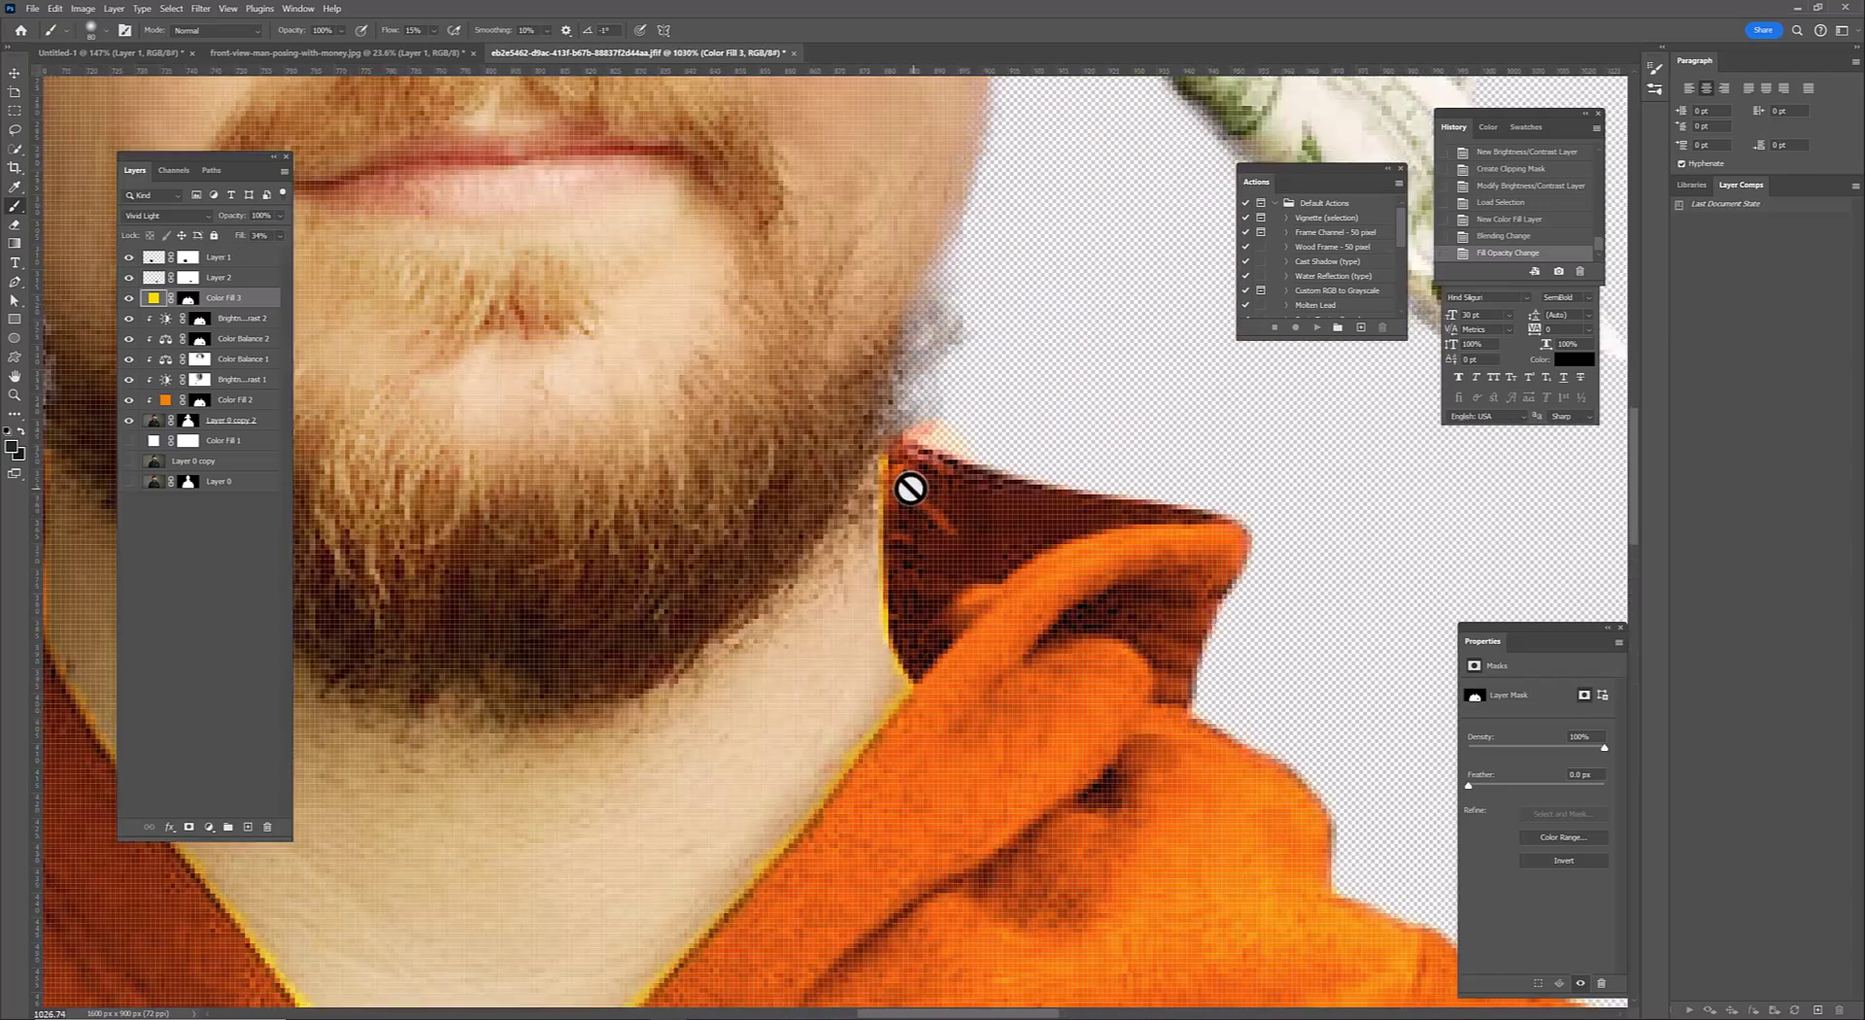
key("bracketleft")
key("bracketleft")
key("bracketleft")
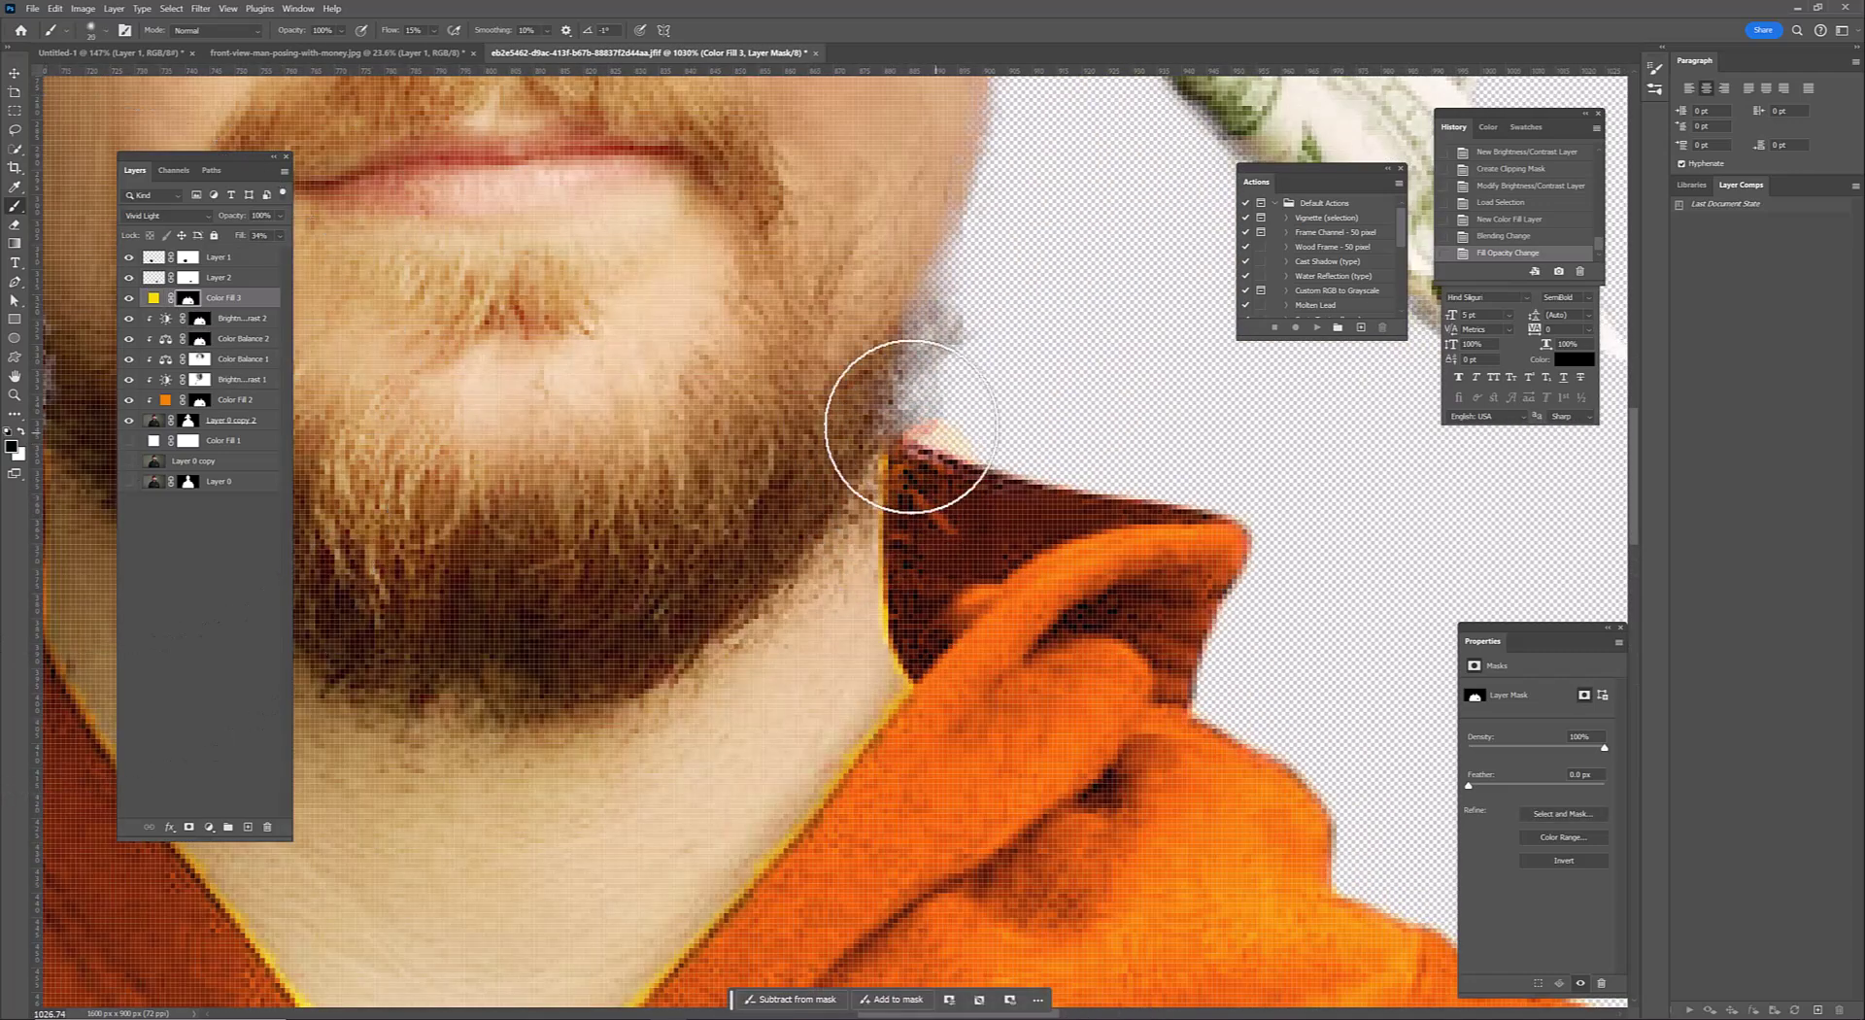
left_click_drag(908, 429, 876, 647)
left_click(876, 647)
scroll(680, 696, "down", 5)
scroll(687, 653, "up", 2)
left_click(687, 653)
scroll(792, 820, "down", 4)
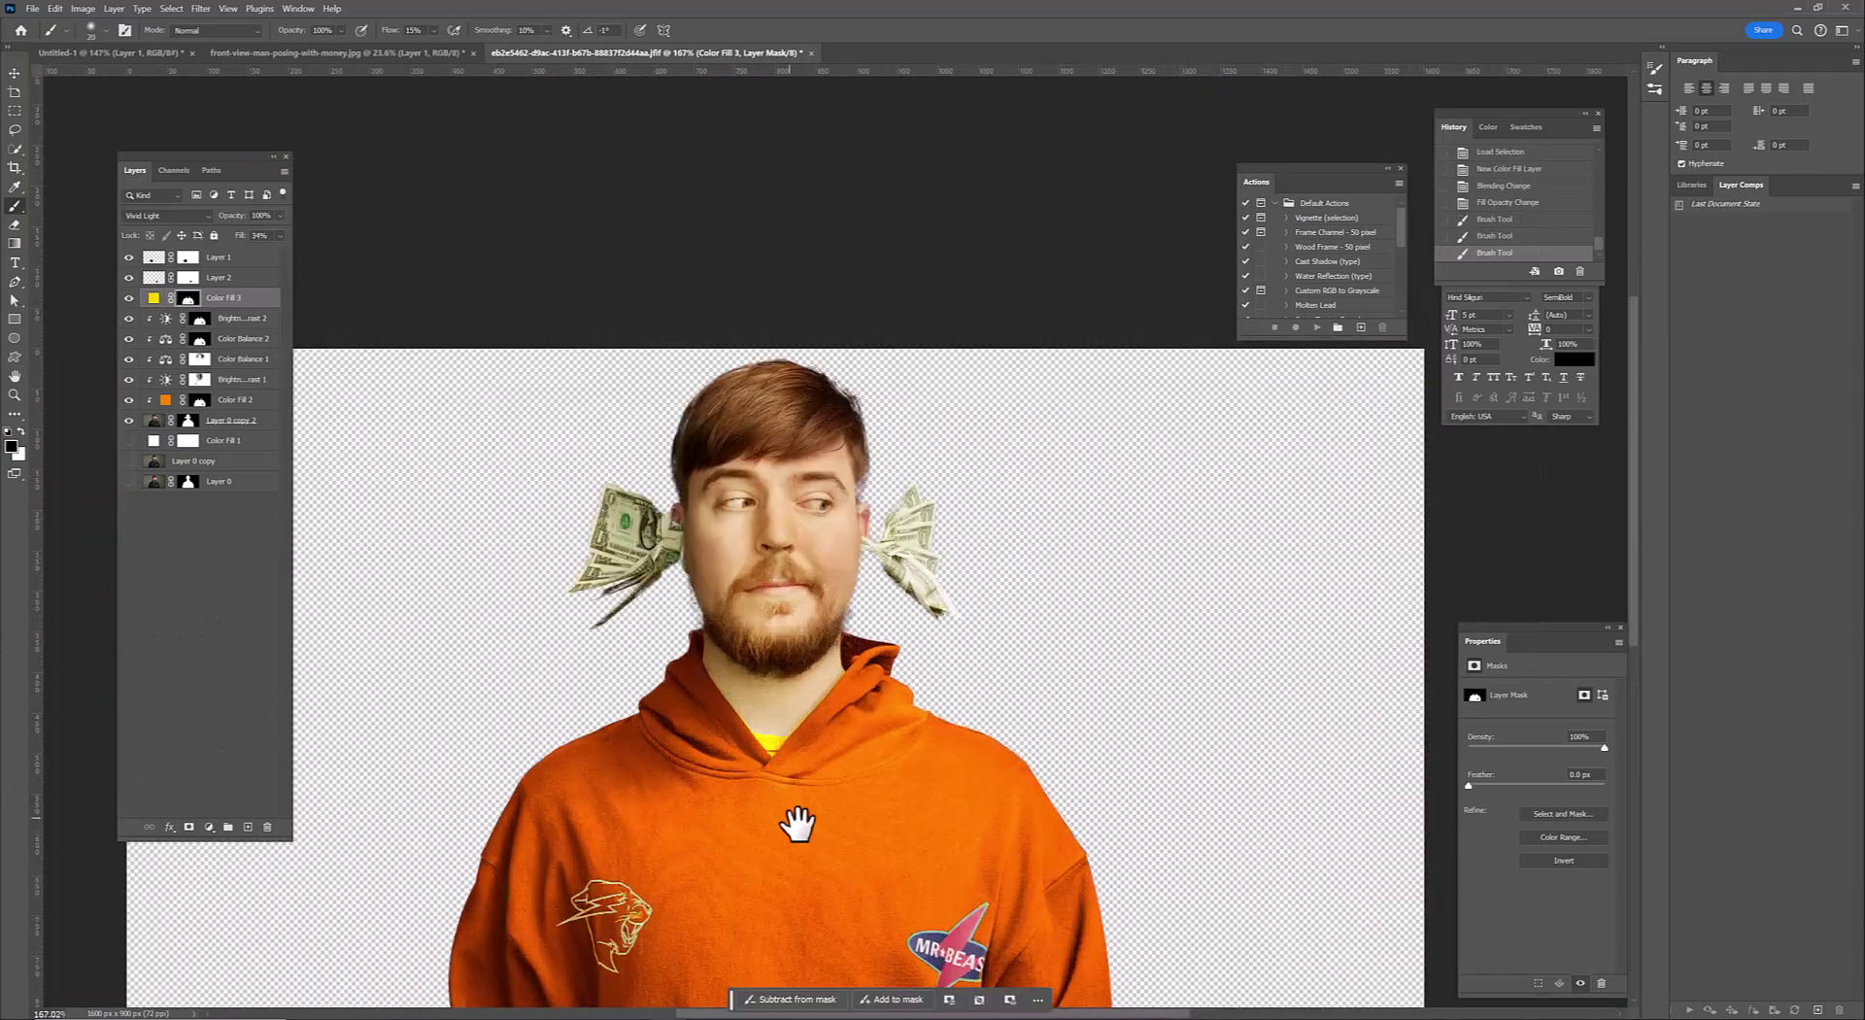
Add a white Solid Color backdrop, clip Color Fill 3 below, and add a paint layer
left_click(223, 440)
left_click(238, 556)
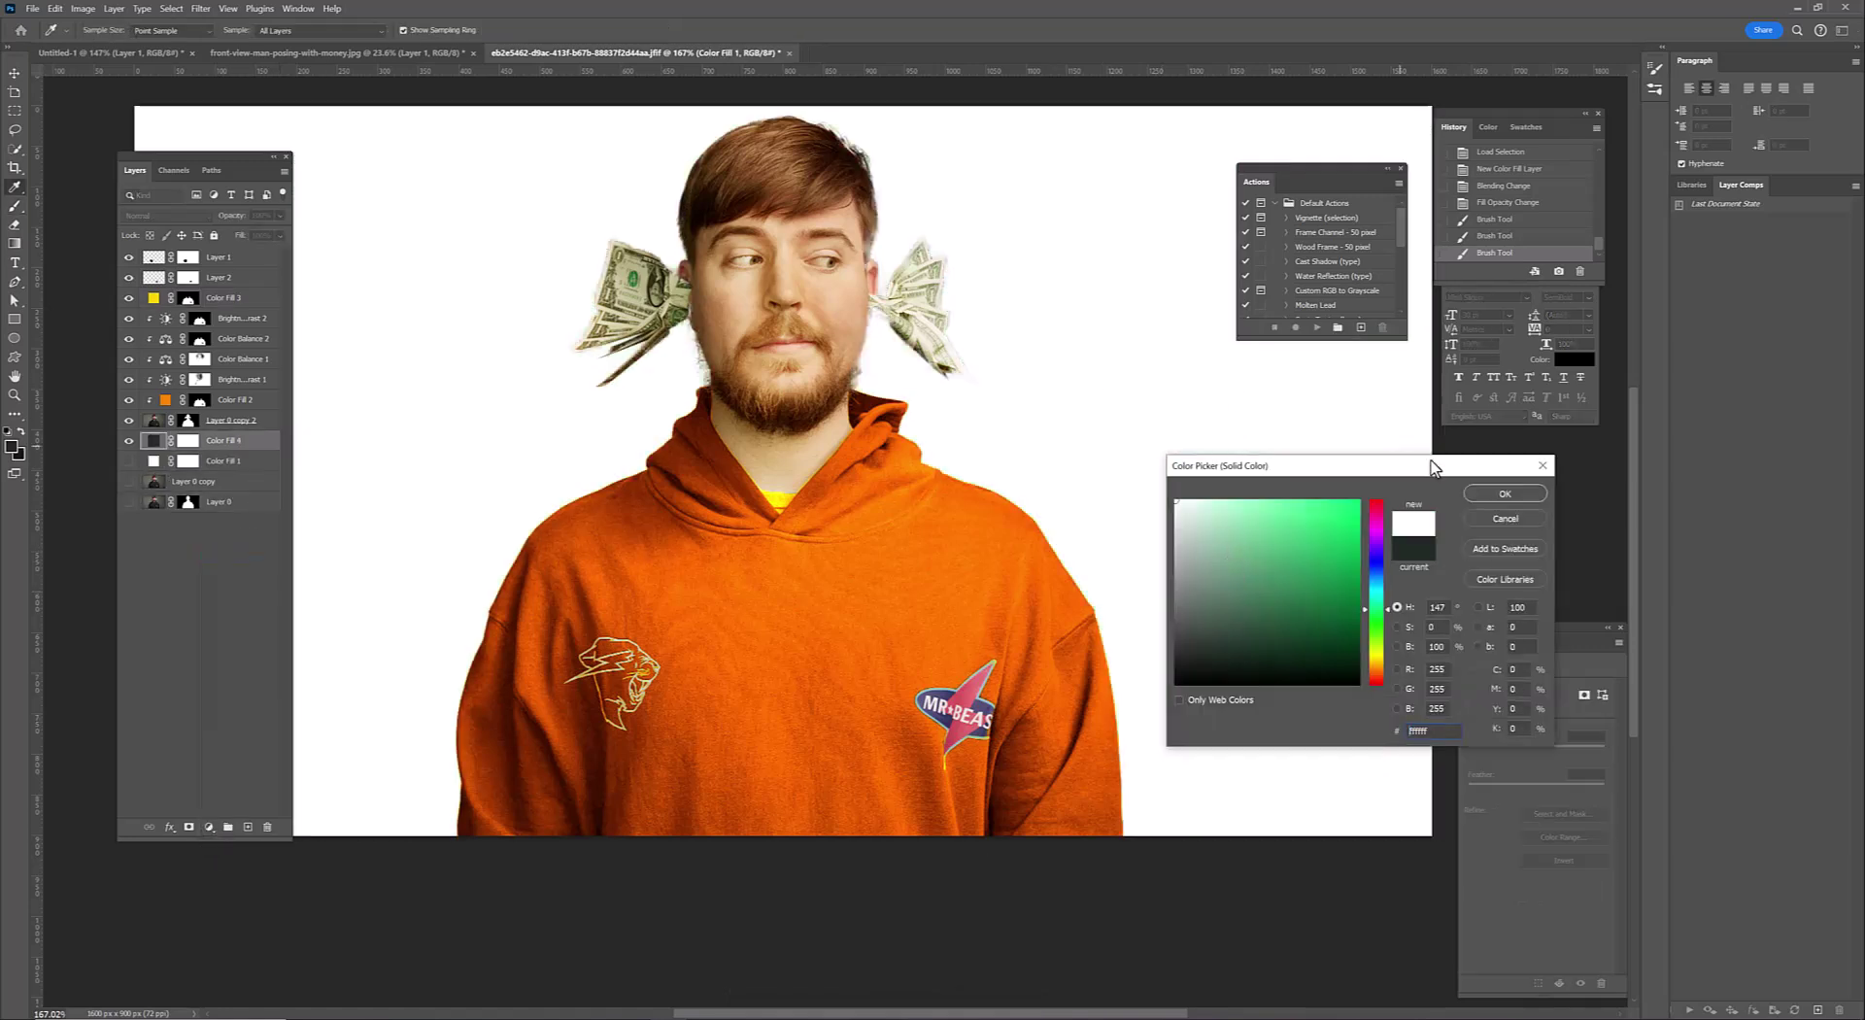
left_click(1413, 525)
scroll(861, 217, "up", 4)
left_click(245, 300)
right_click(246, 305)
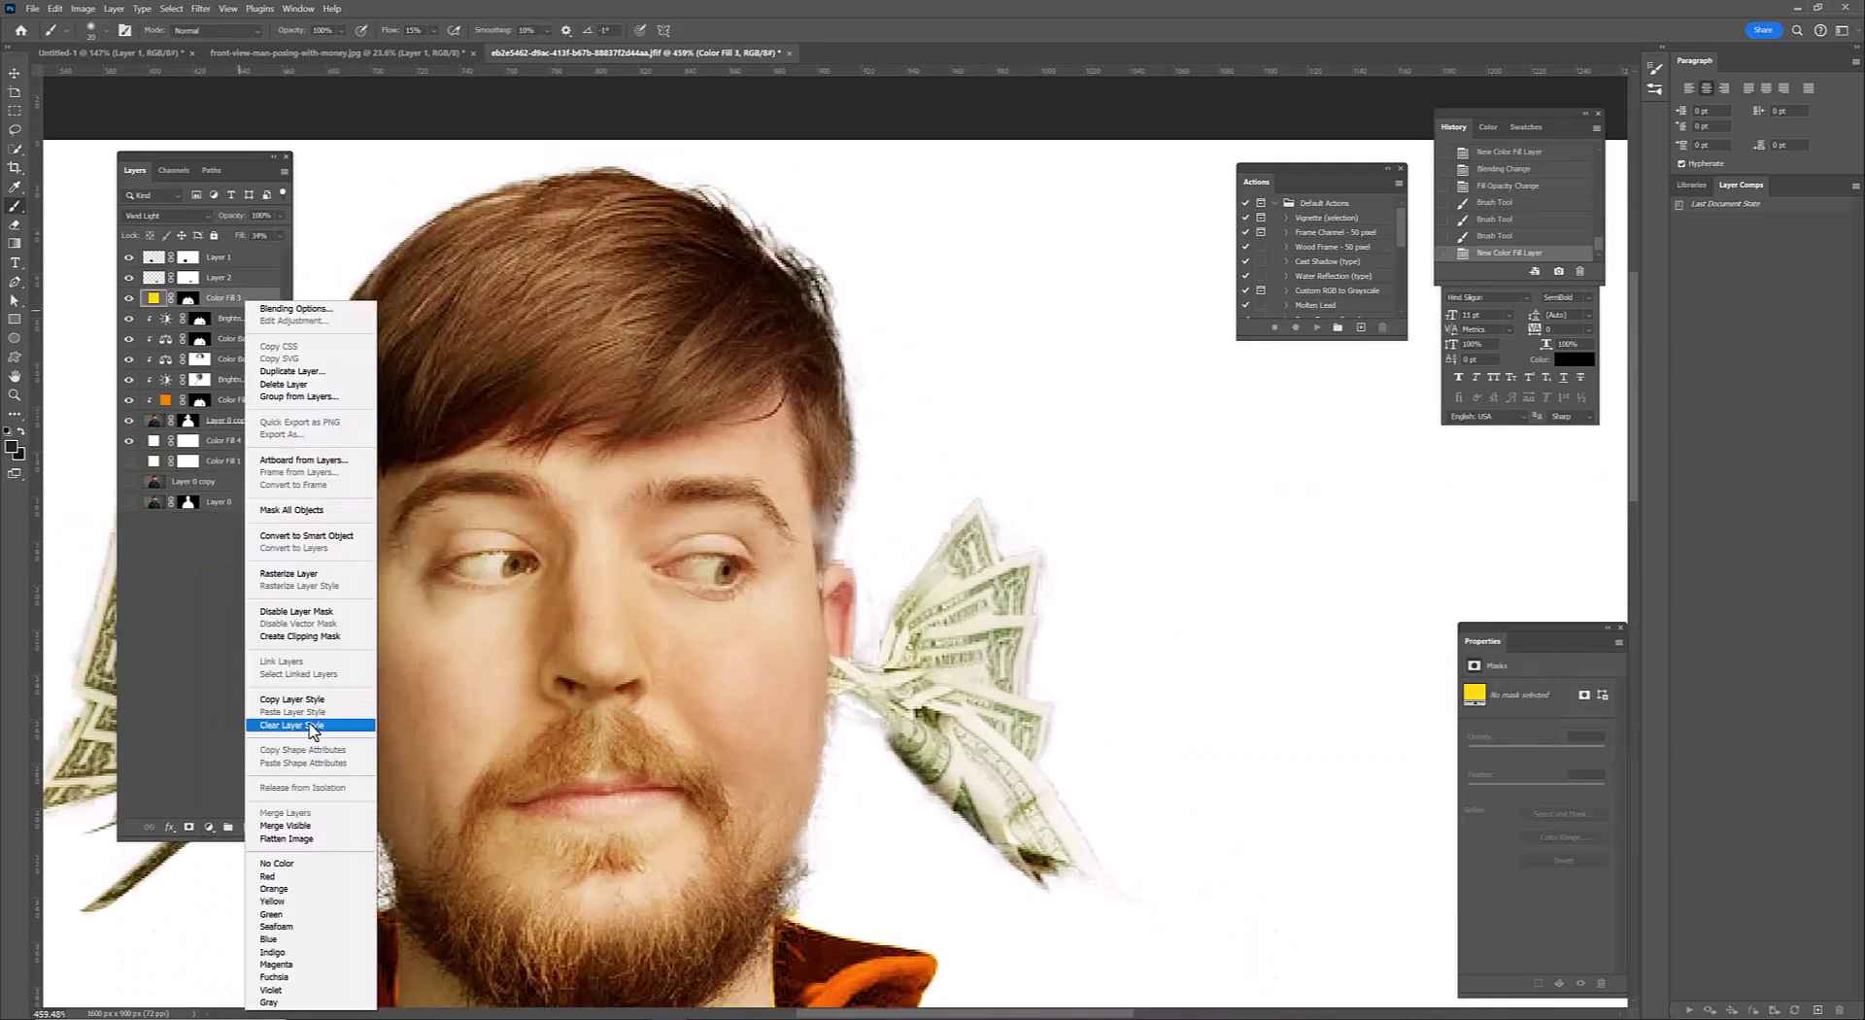
left_click(299, 636)
left_click(248, 826)
Paint darker tone along the hairline by the ear and clip the painting layer
left_click_drag(824, 399, 831, 466)
left_click_drag(833, 457, 831, 562)
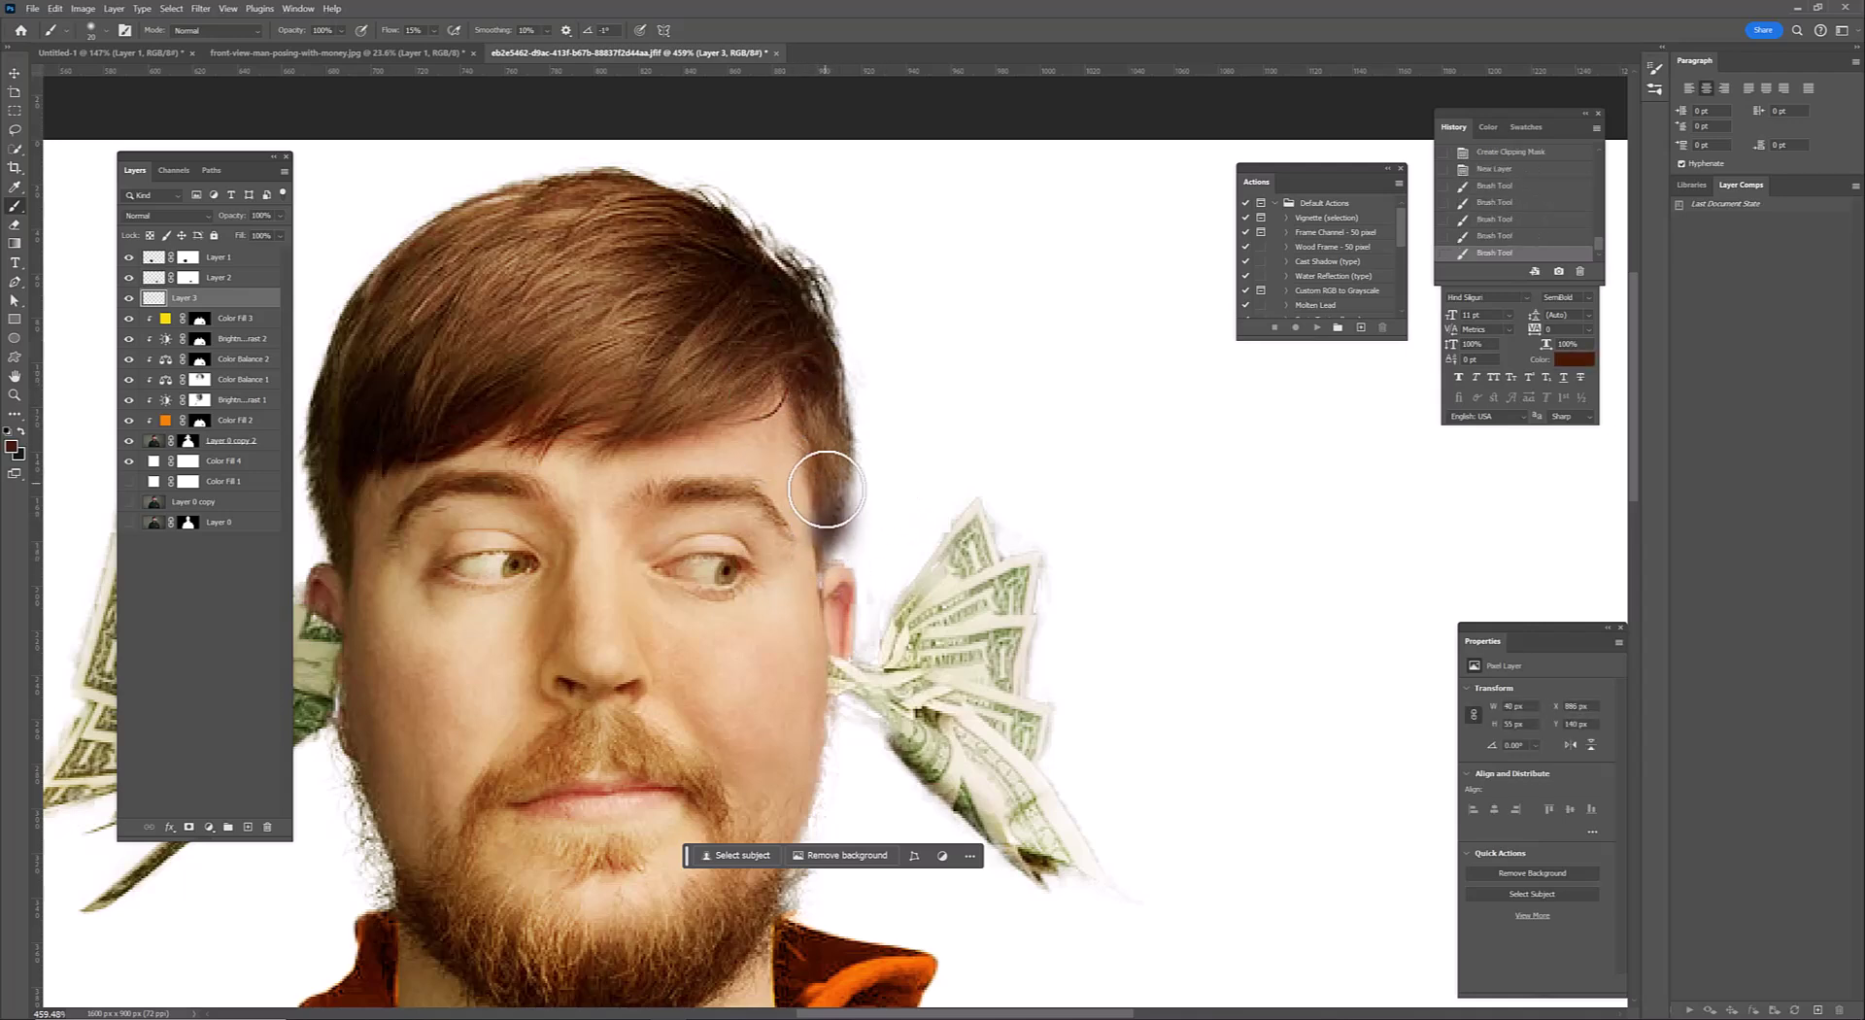
scroll(842, 483, "down", 2)
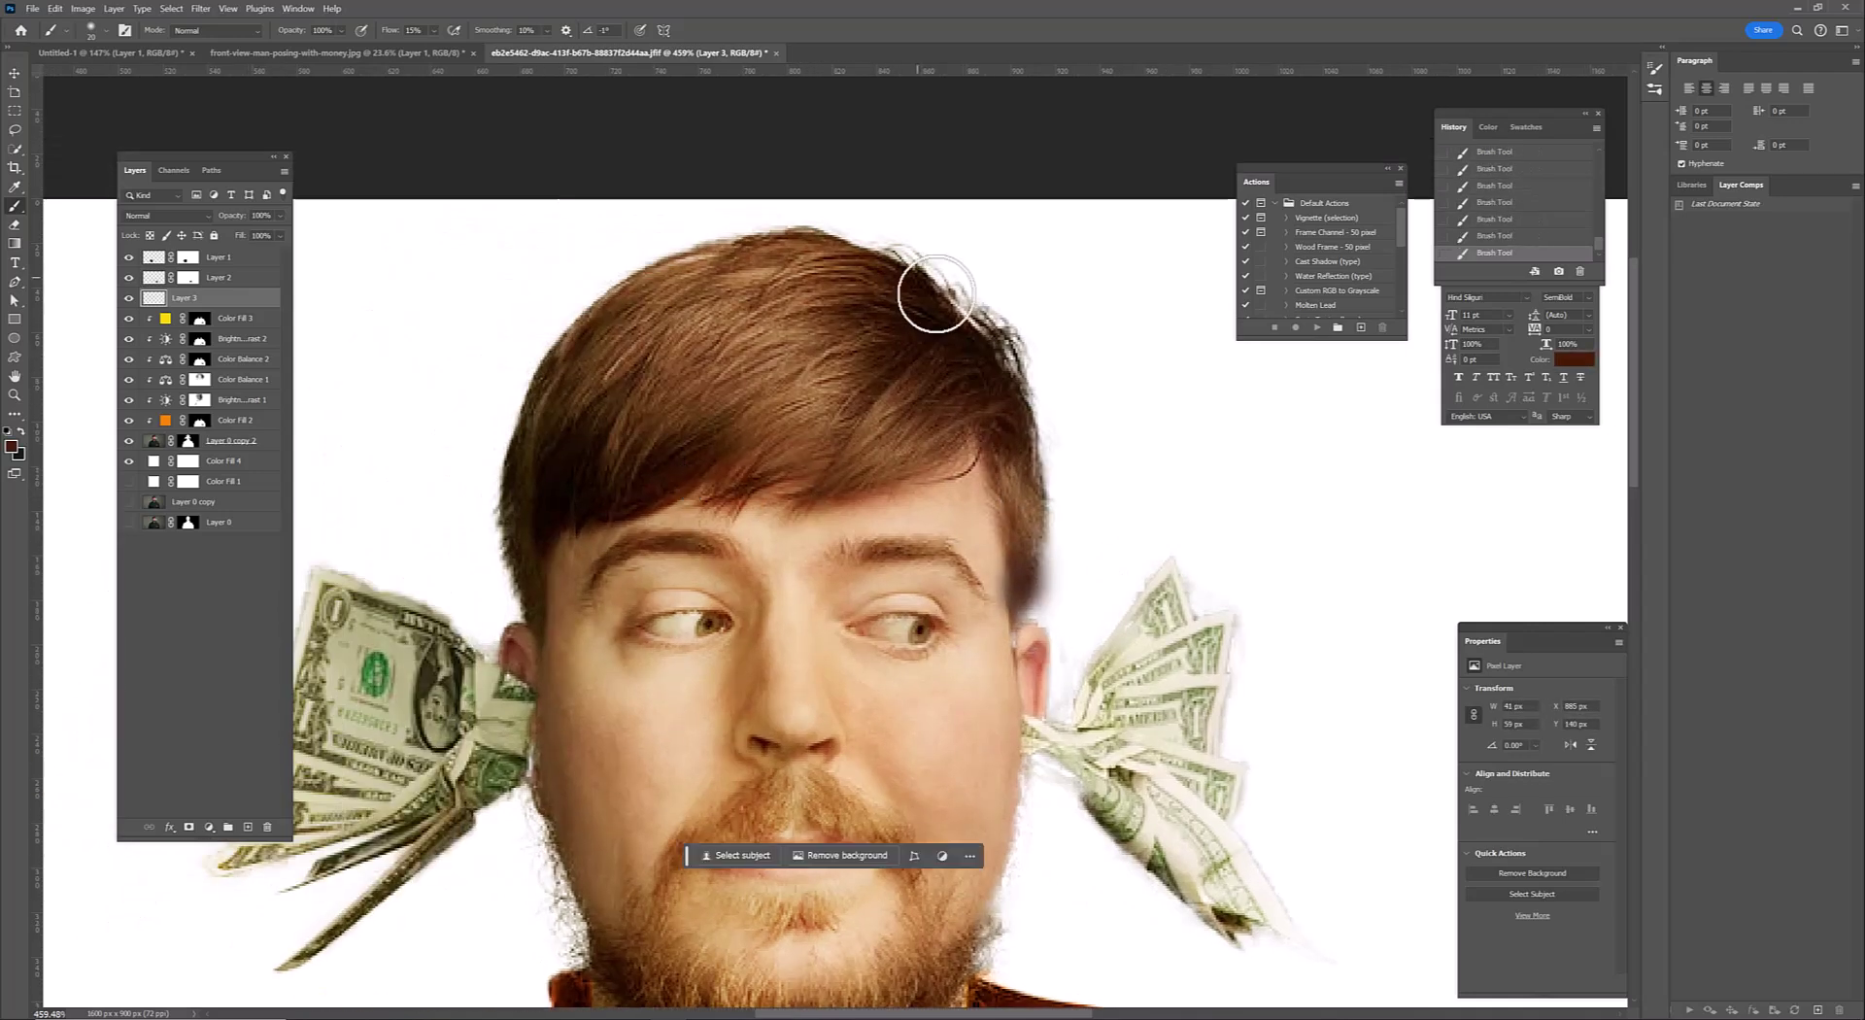
right_click(253, 303)
left_click(326, 615)
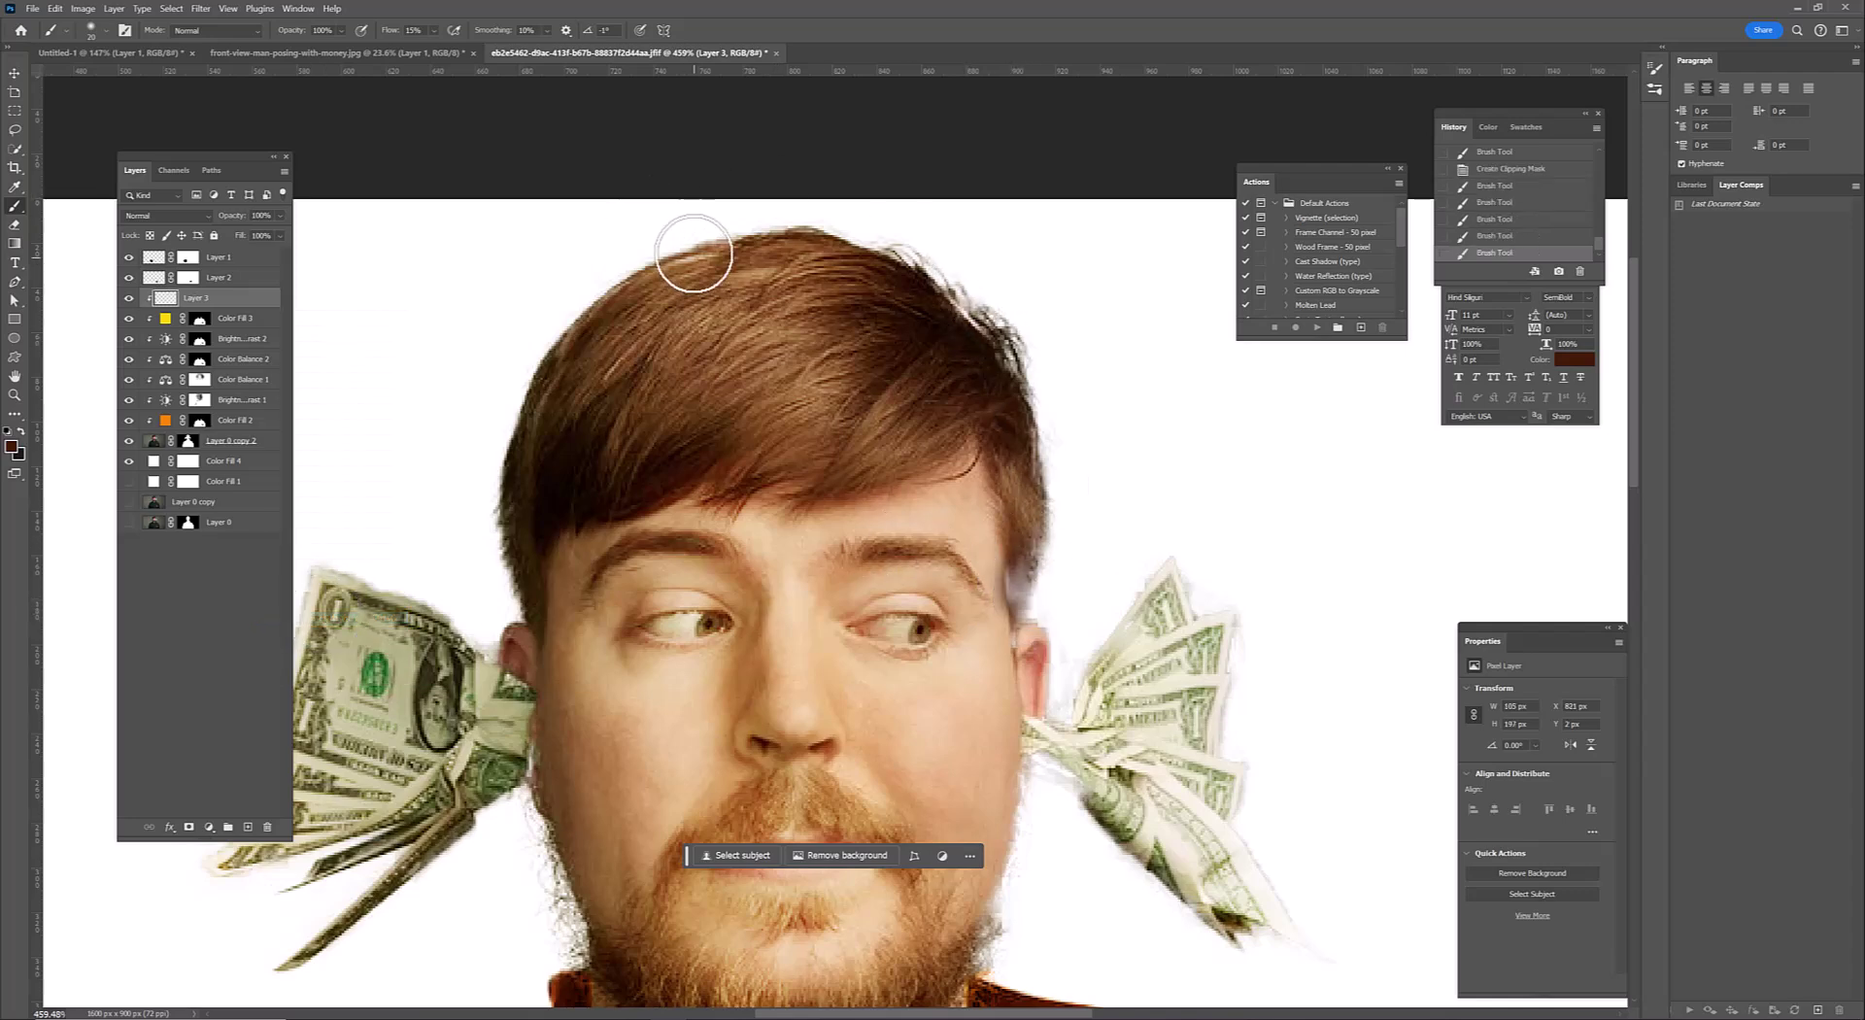
Target the cut-out's layer mask and set the brush size to 15
scroll(715, 411, "up", 2)
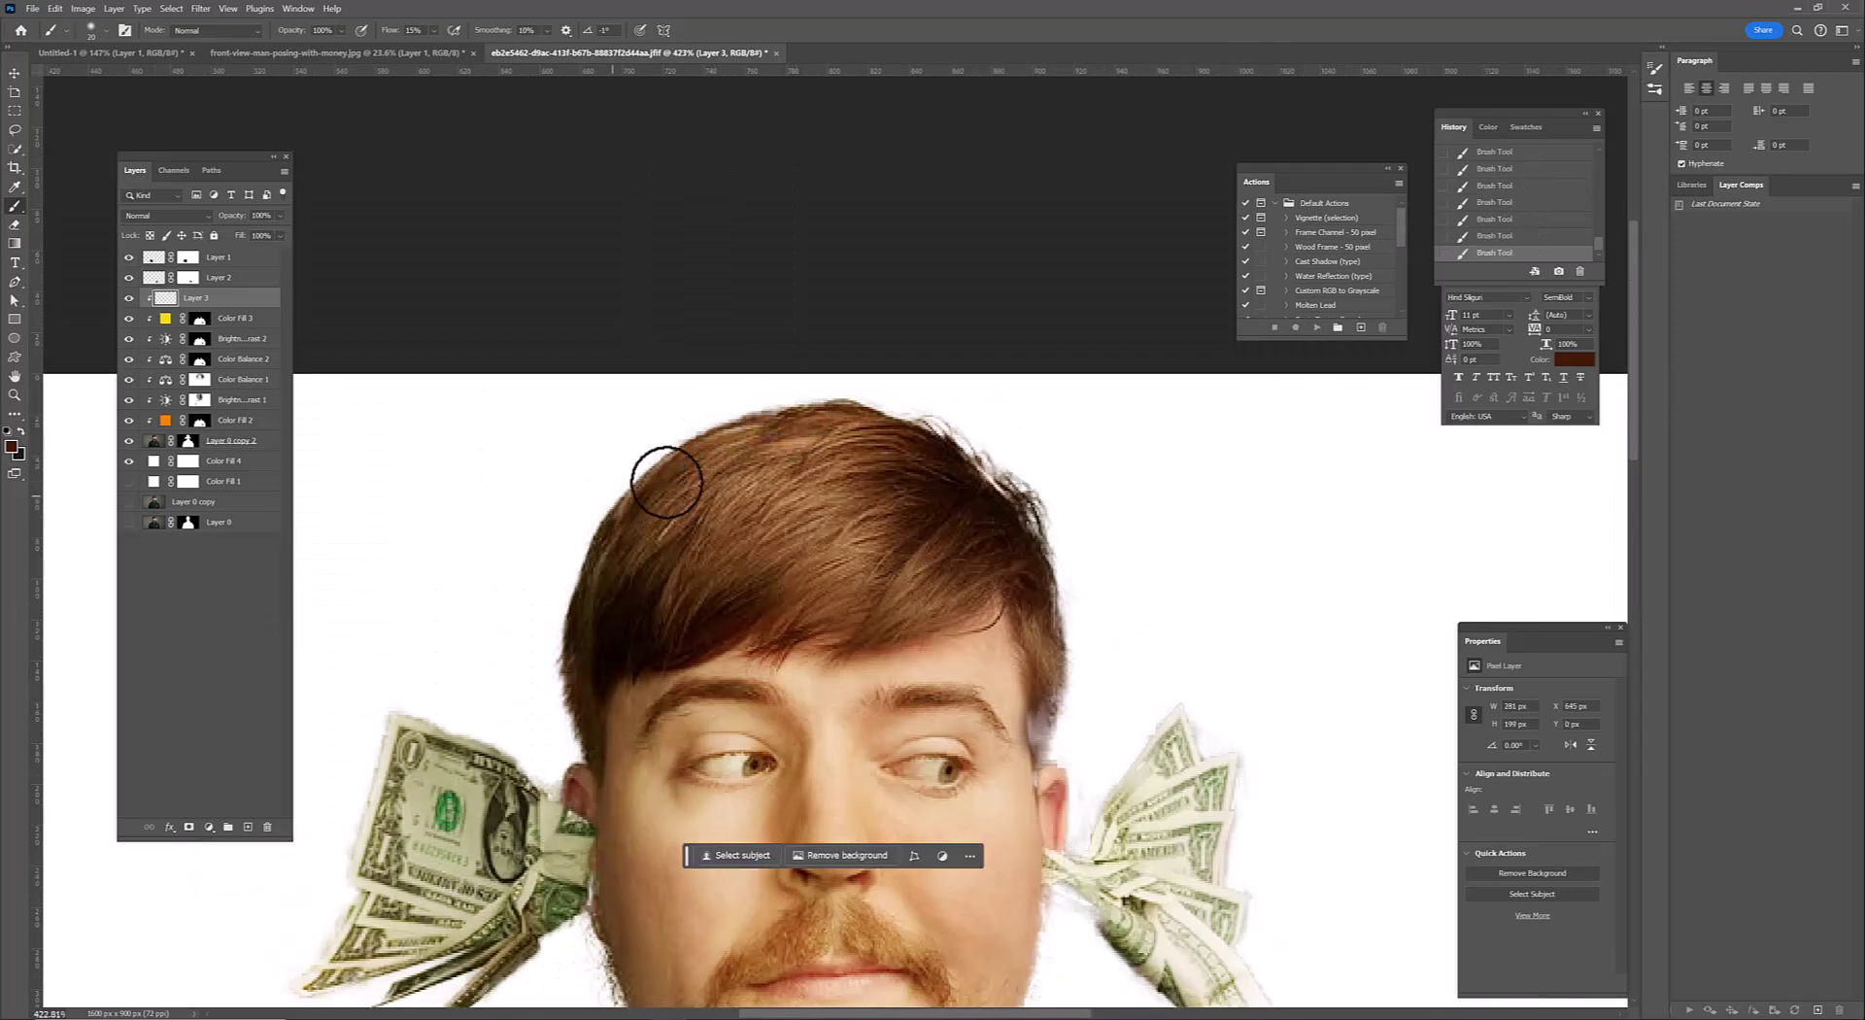
scroll(1007, 645, "down", 3)
scroll(1007, 645, "up", 5)
left_click(190, 440)
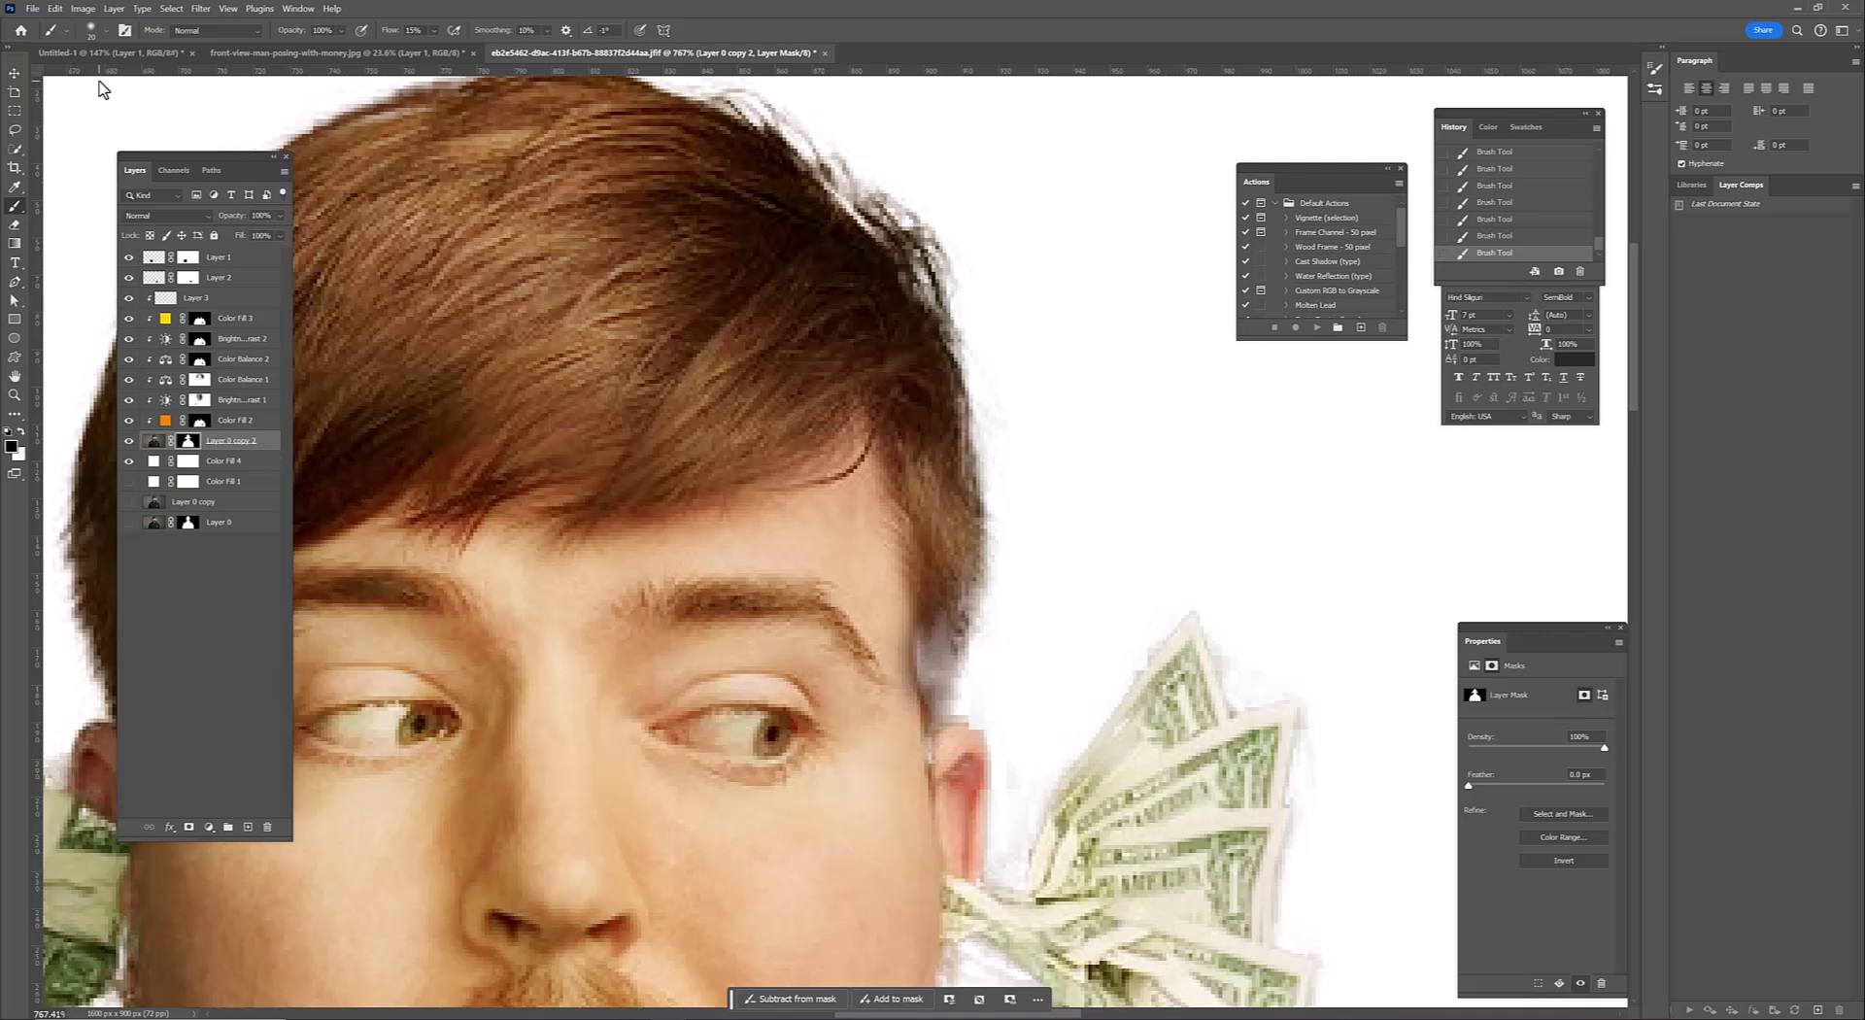
left_click(98, 29)
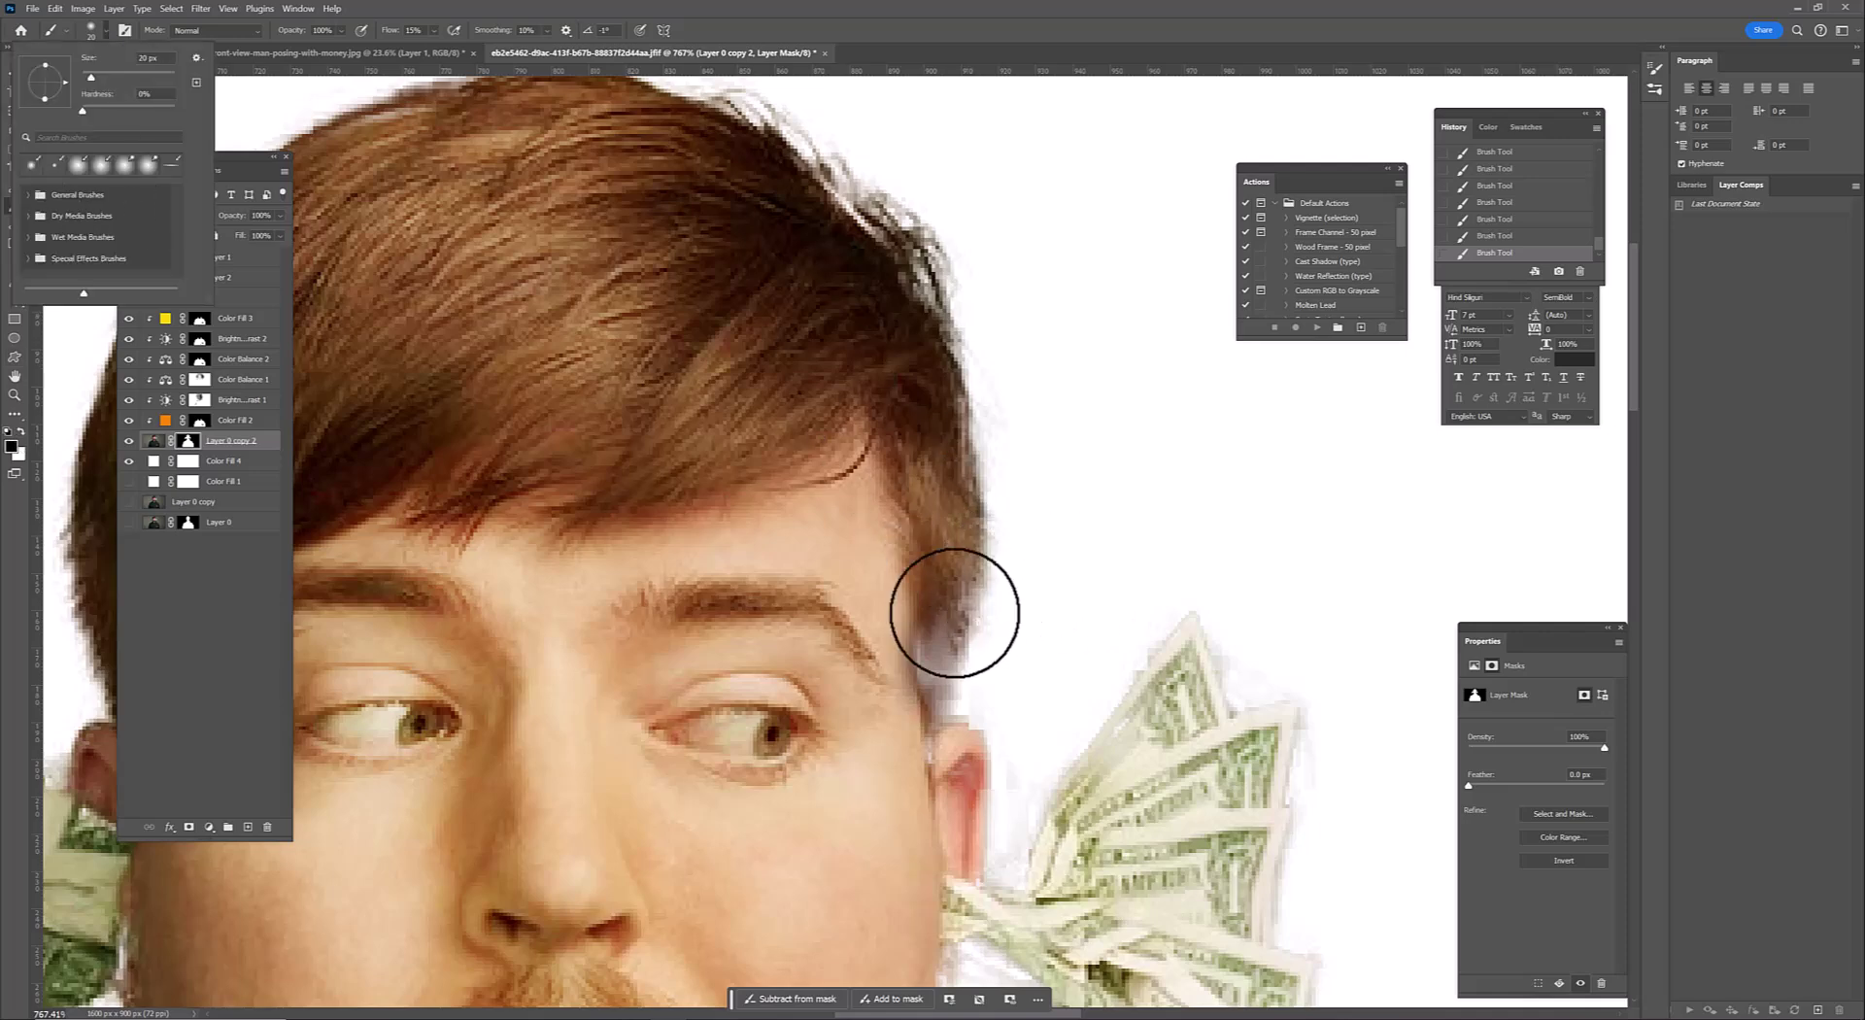
type("15")
key("Return")
scroll(944, 589, "up", 2)
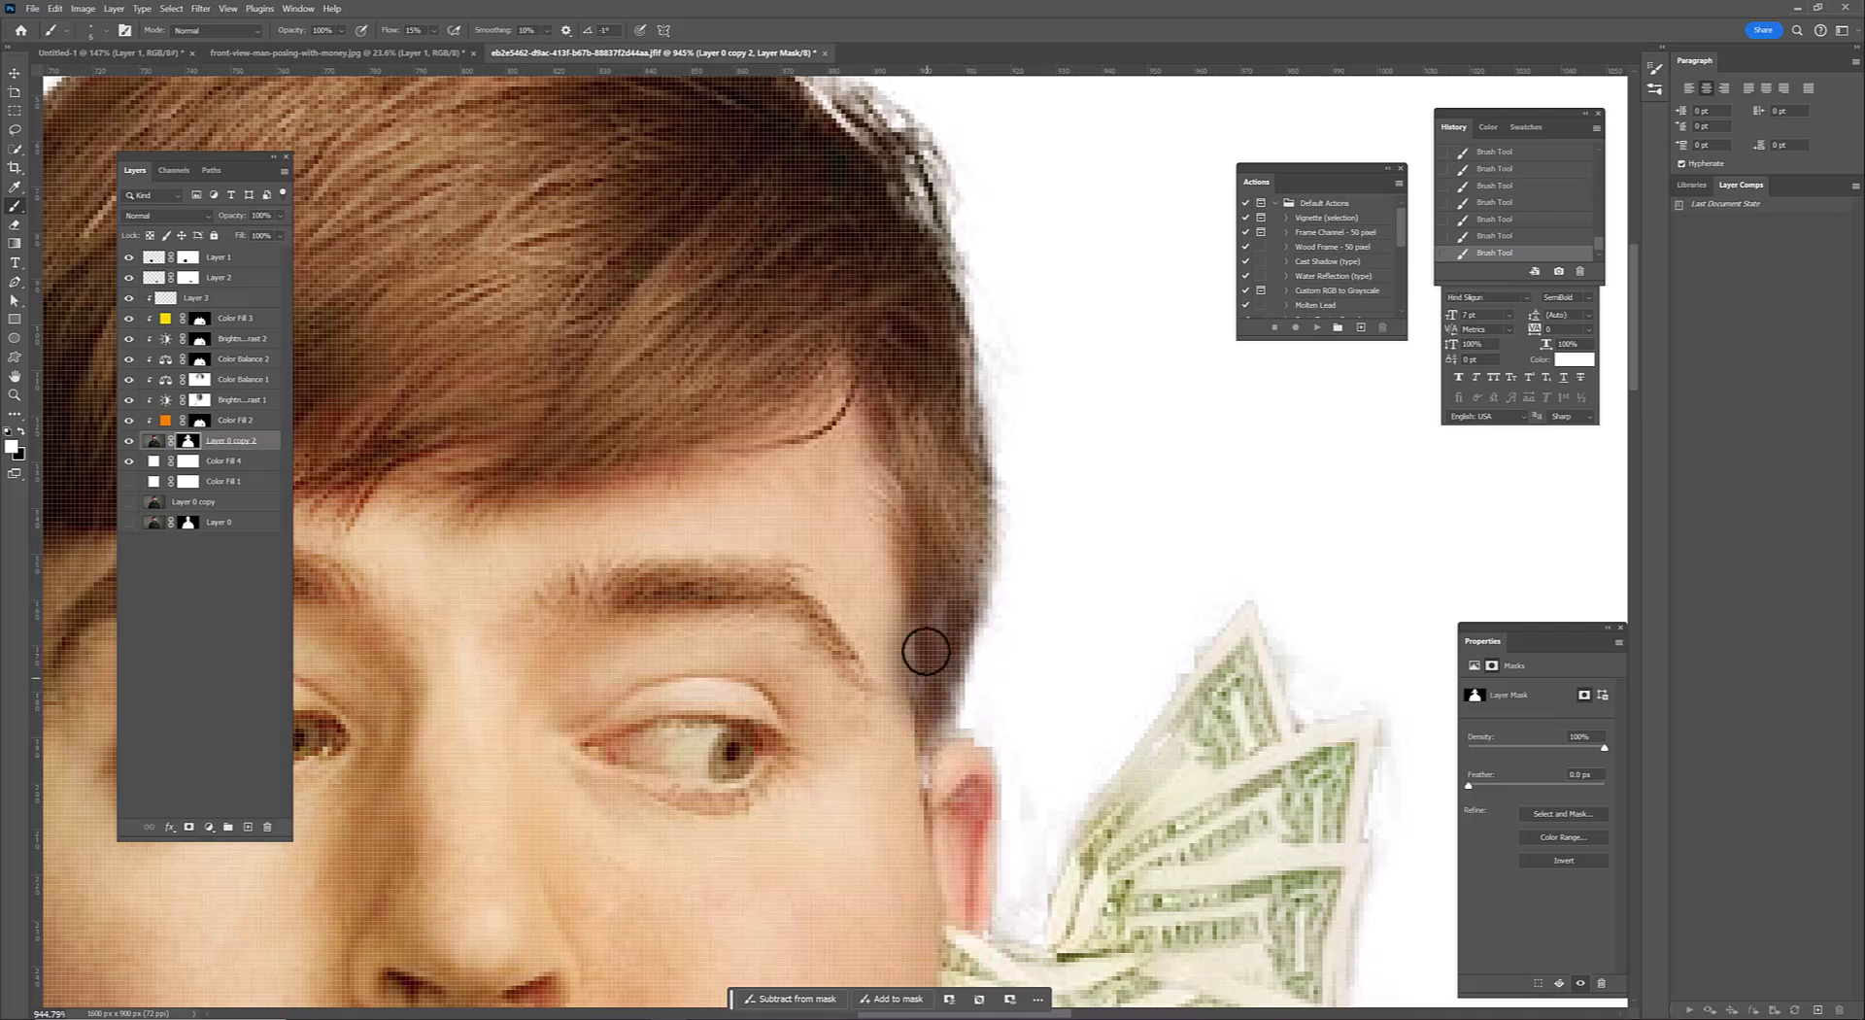
Toggle Layer 3's visibility to compare, then zoom out to fit the image
left_click(194, 298)
left_click(129, 299)
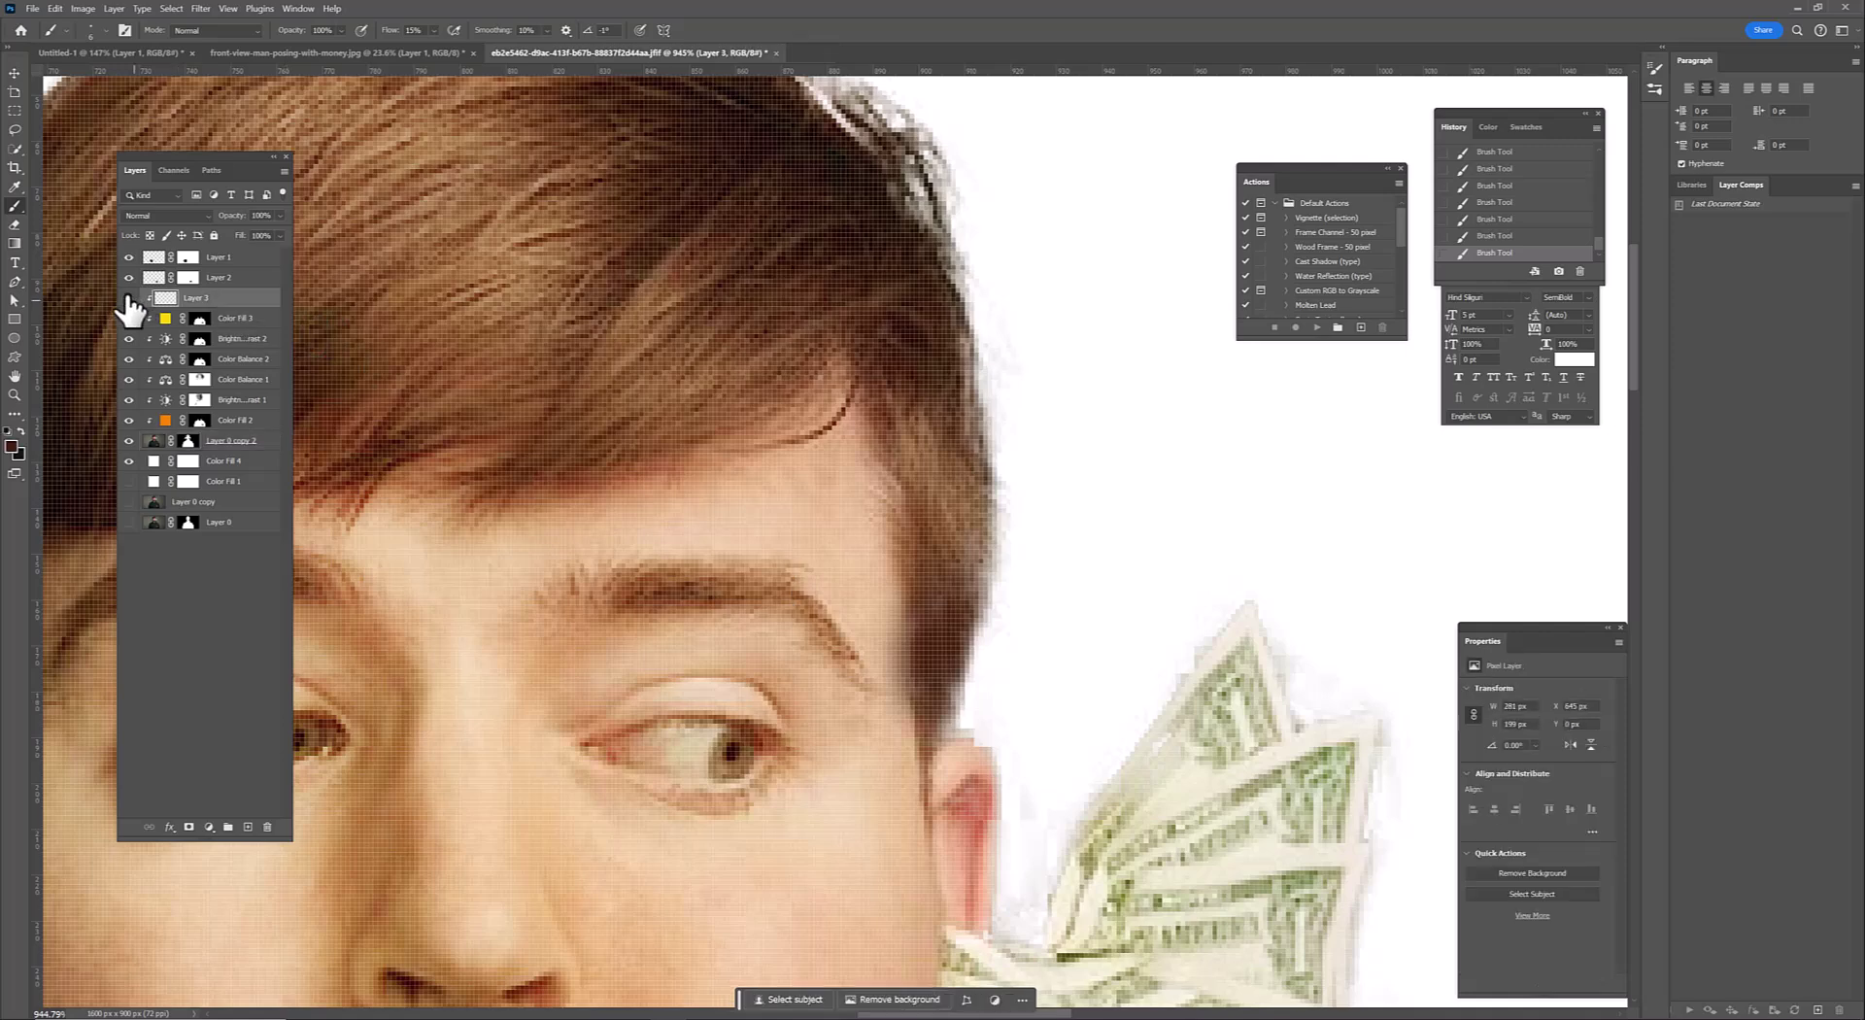
double_click(129, 298)
key("ctrl+0")
scroll(814, 826, "up", 5)
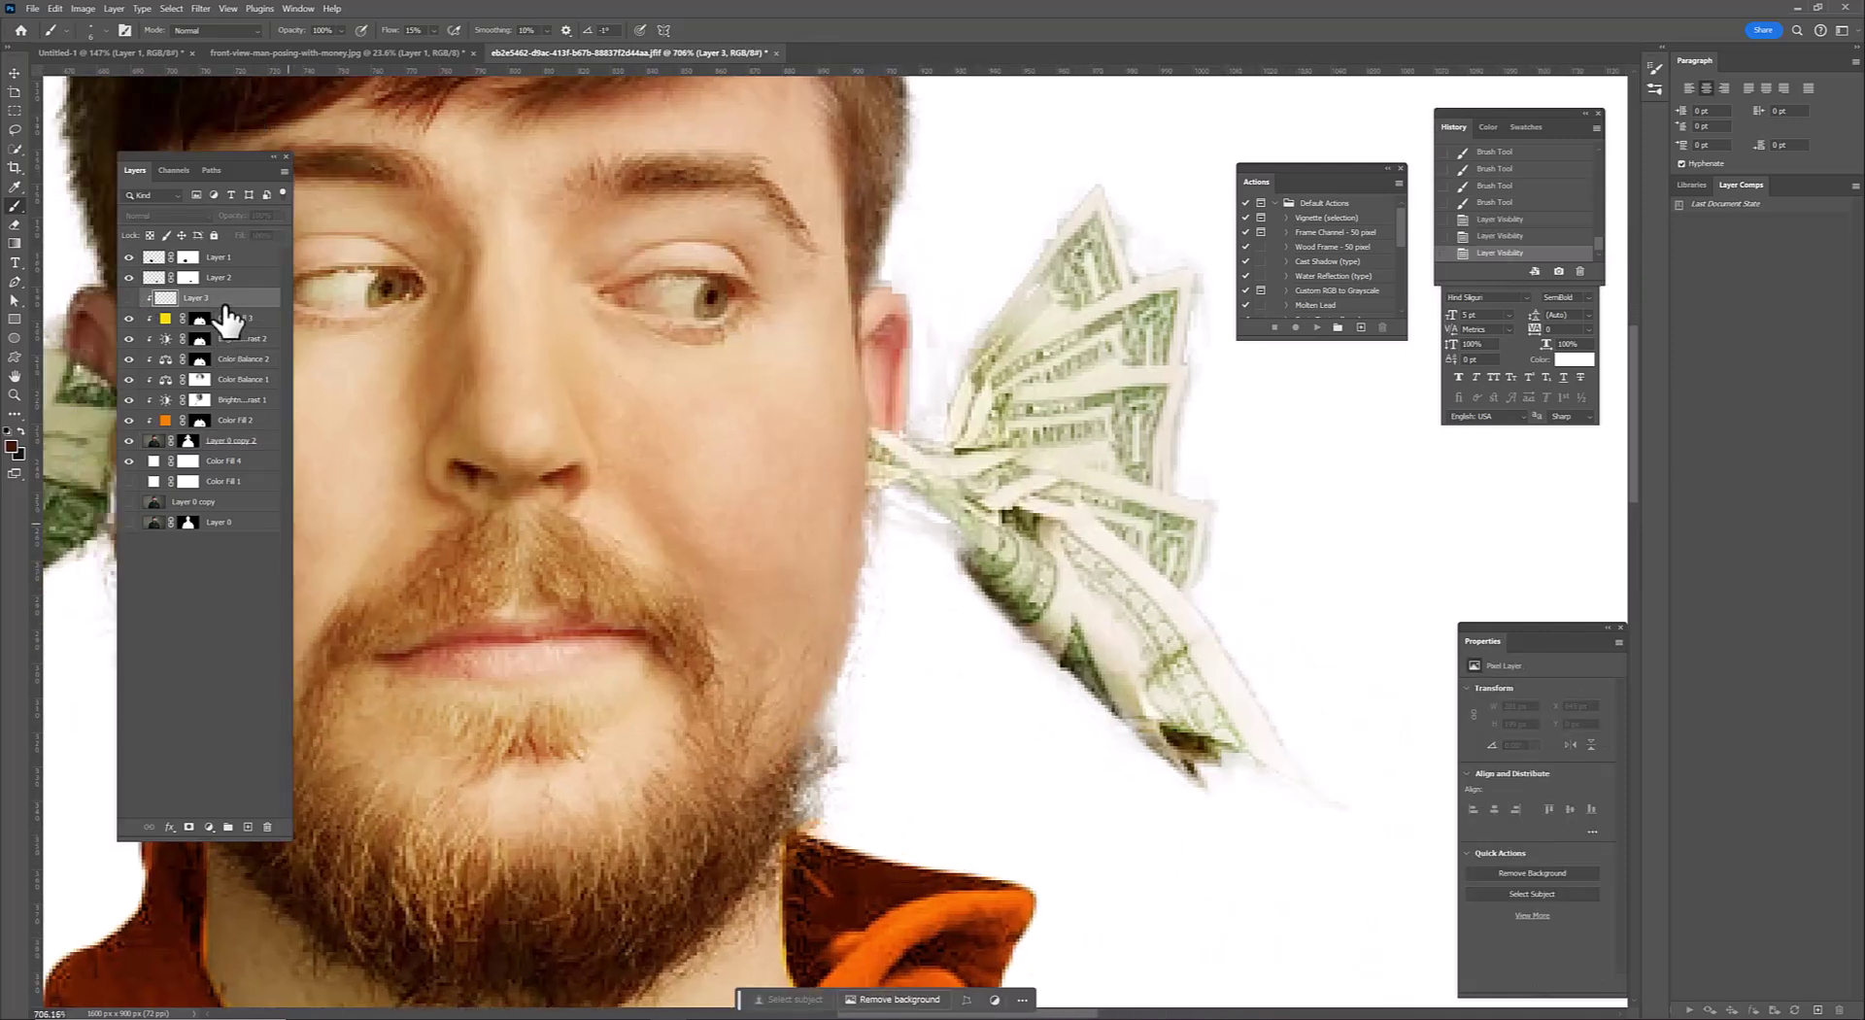
Delete Layer 3, add a clipped new layer, and brush along the jaw edge
key("Delete")
key("ctrl+shift+alt+n")
right_click(215, 298)
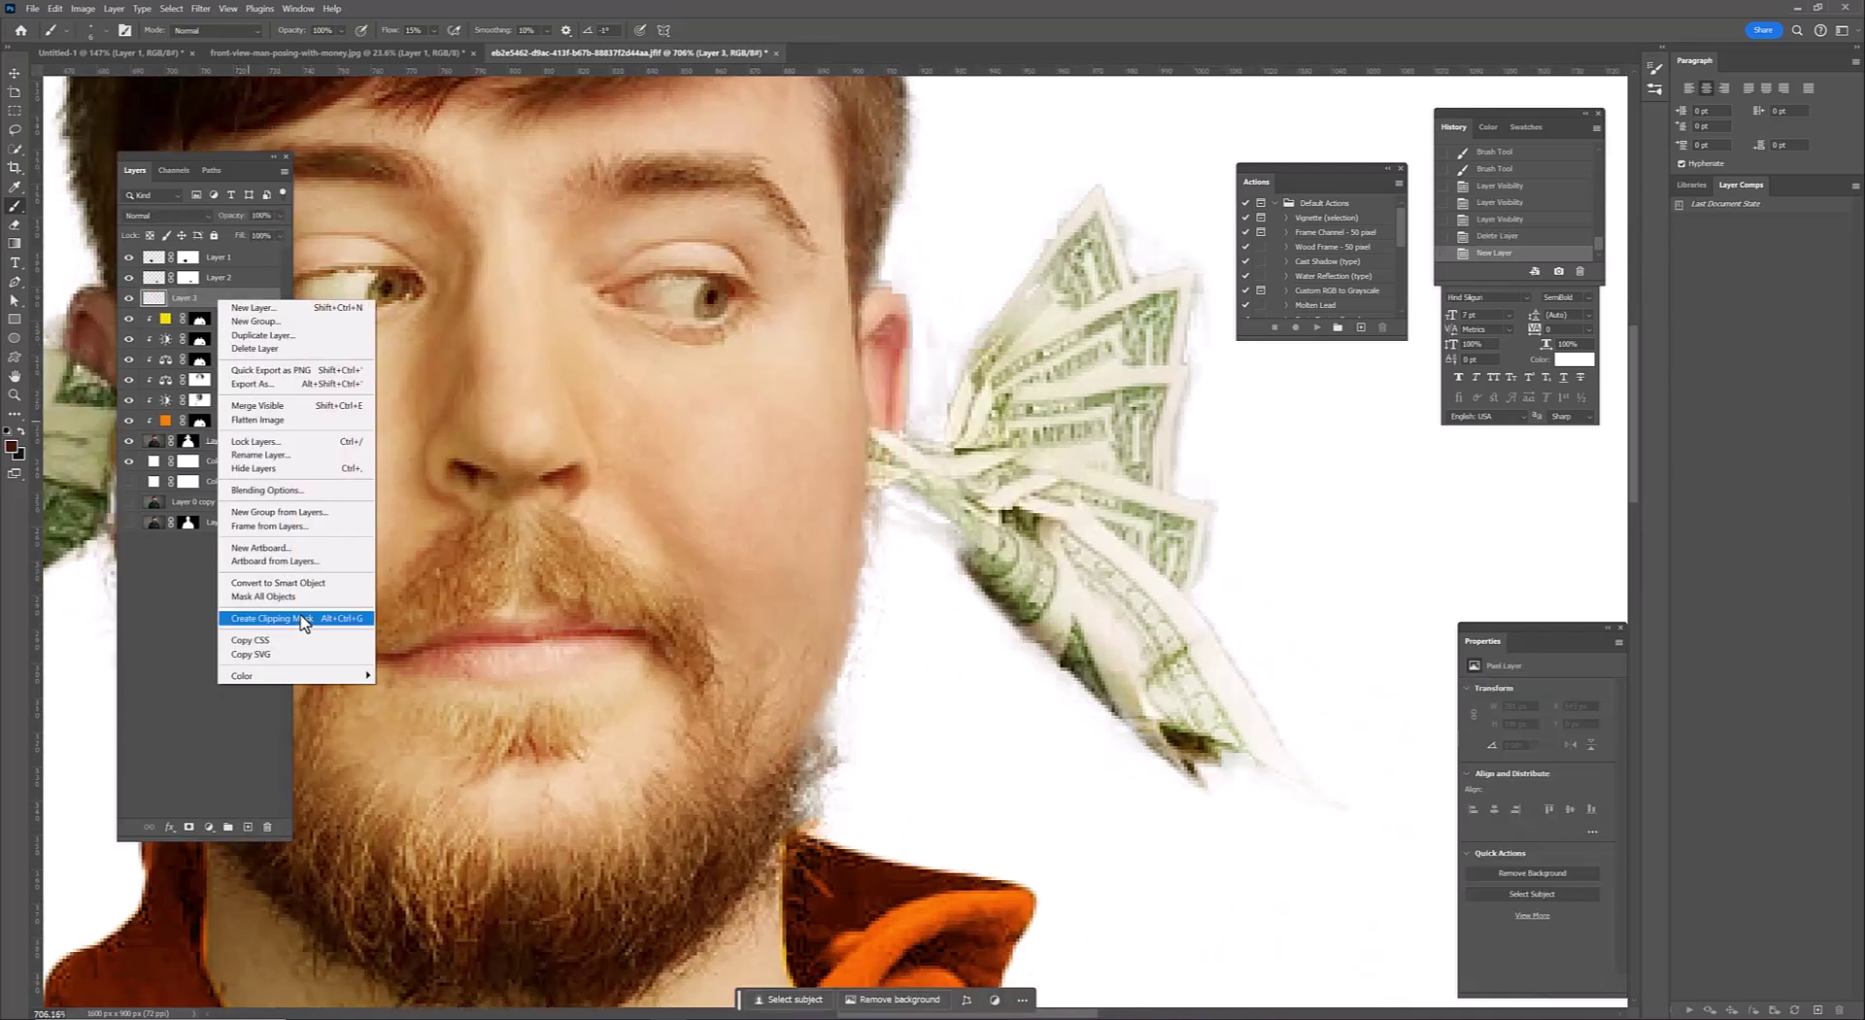
left_click(301, 614)
mouse_move(853, 749)
left_mouse_down()
mouse_move(820, 741)
mouse_move(1140, 669)
left_mouse_up()
left_click_drag(419, 535, 456, 680)
Hide the white Color Fill 4 and Stamp Visible into a merged layer
scroll(604, 699, "down", 10)
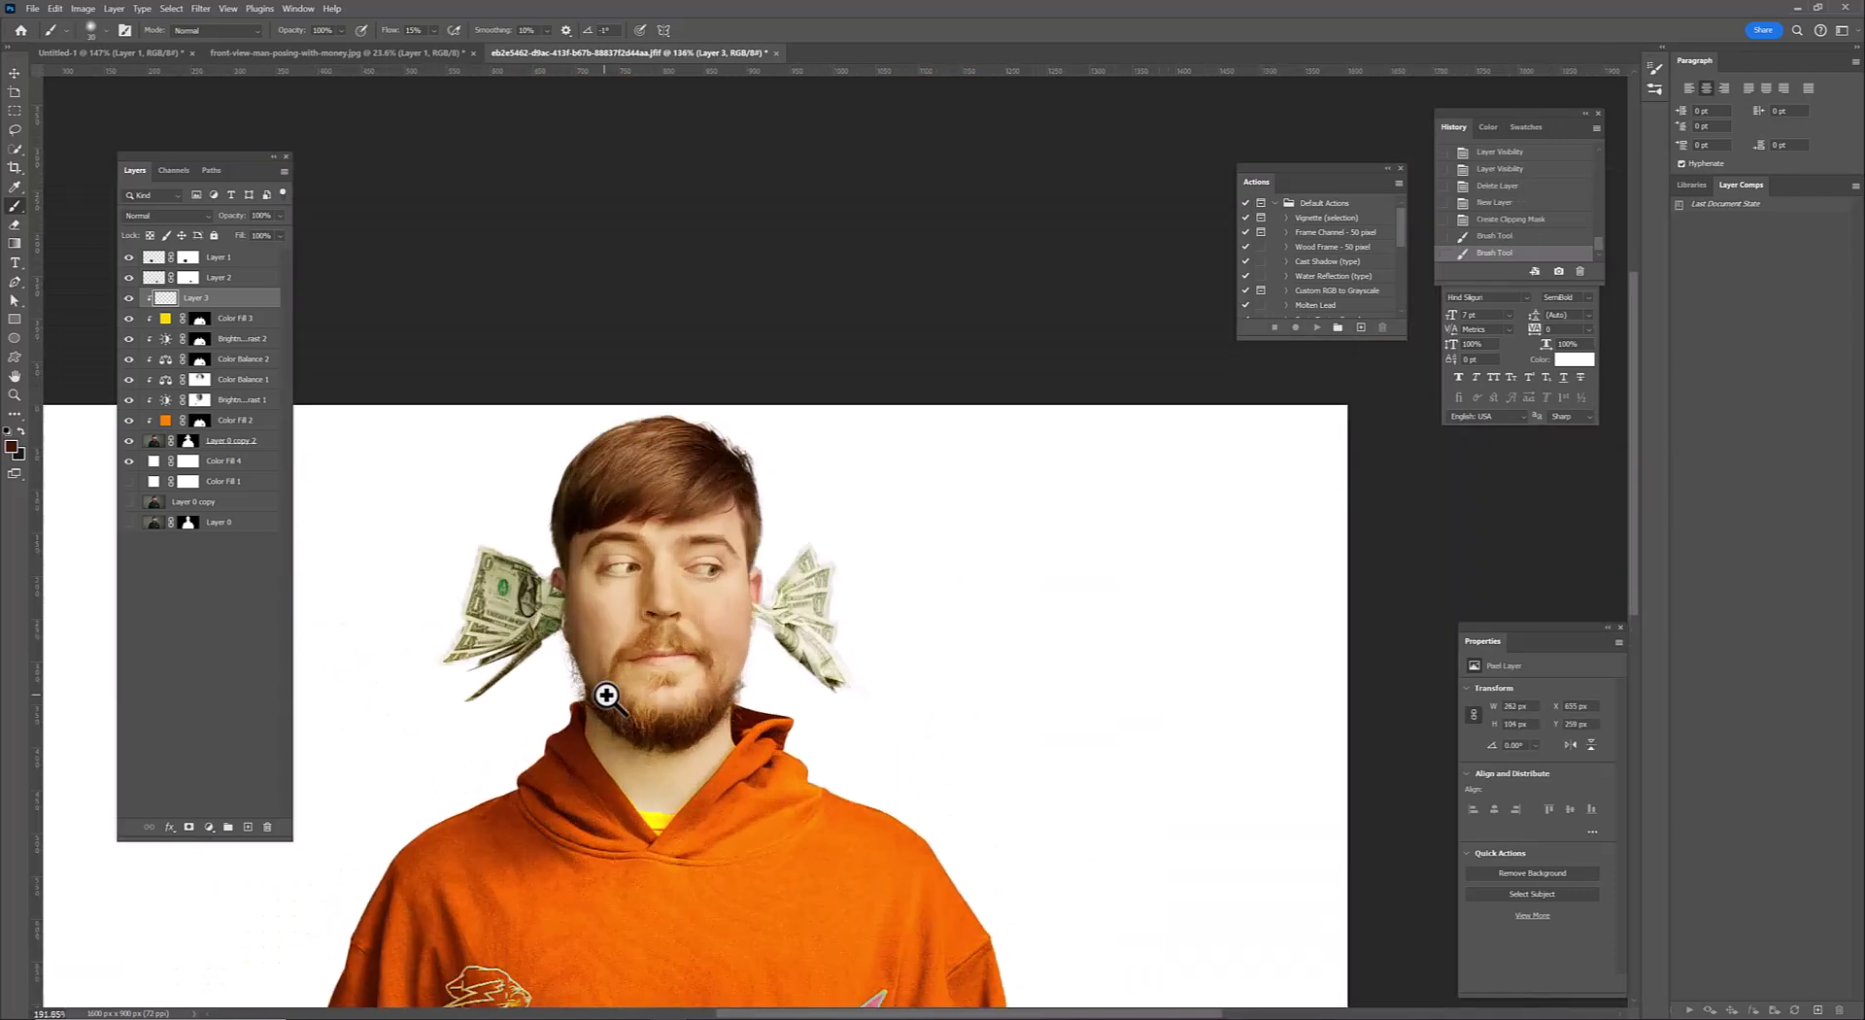
key("ctrl+0")
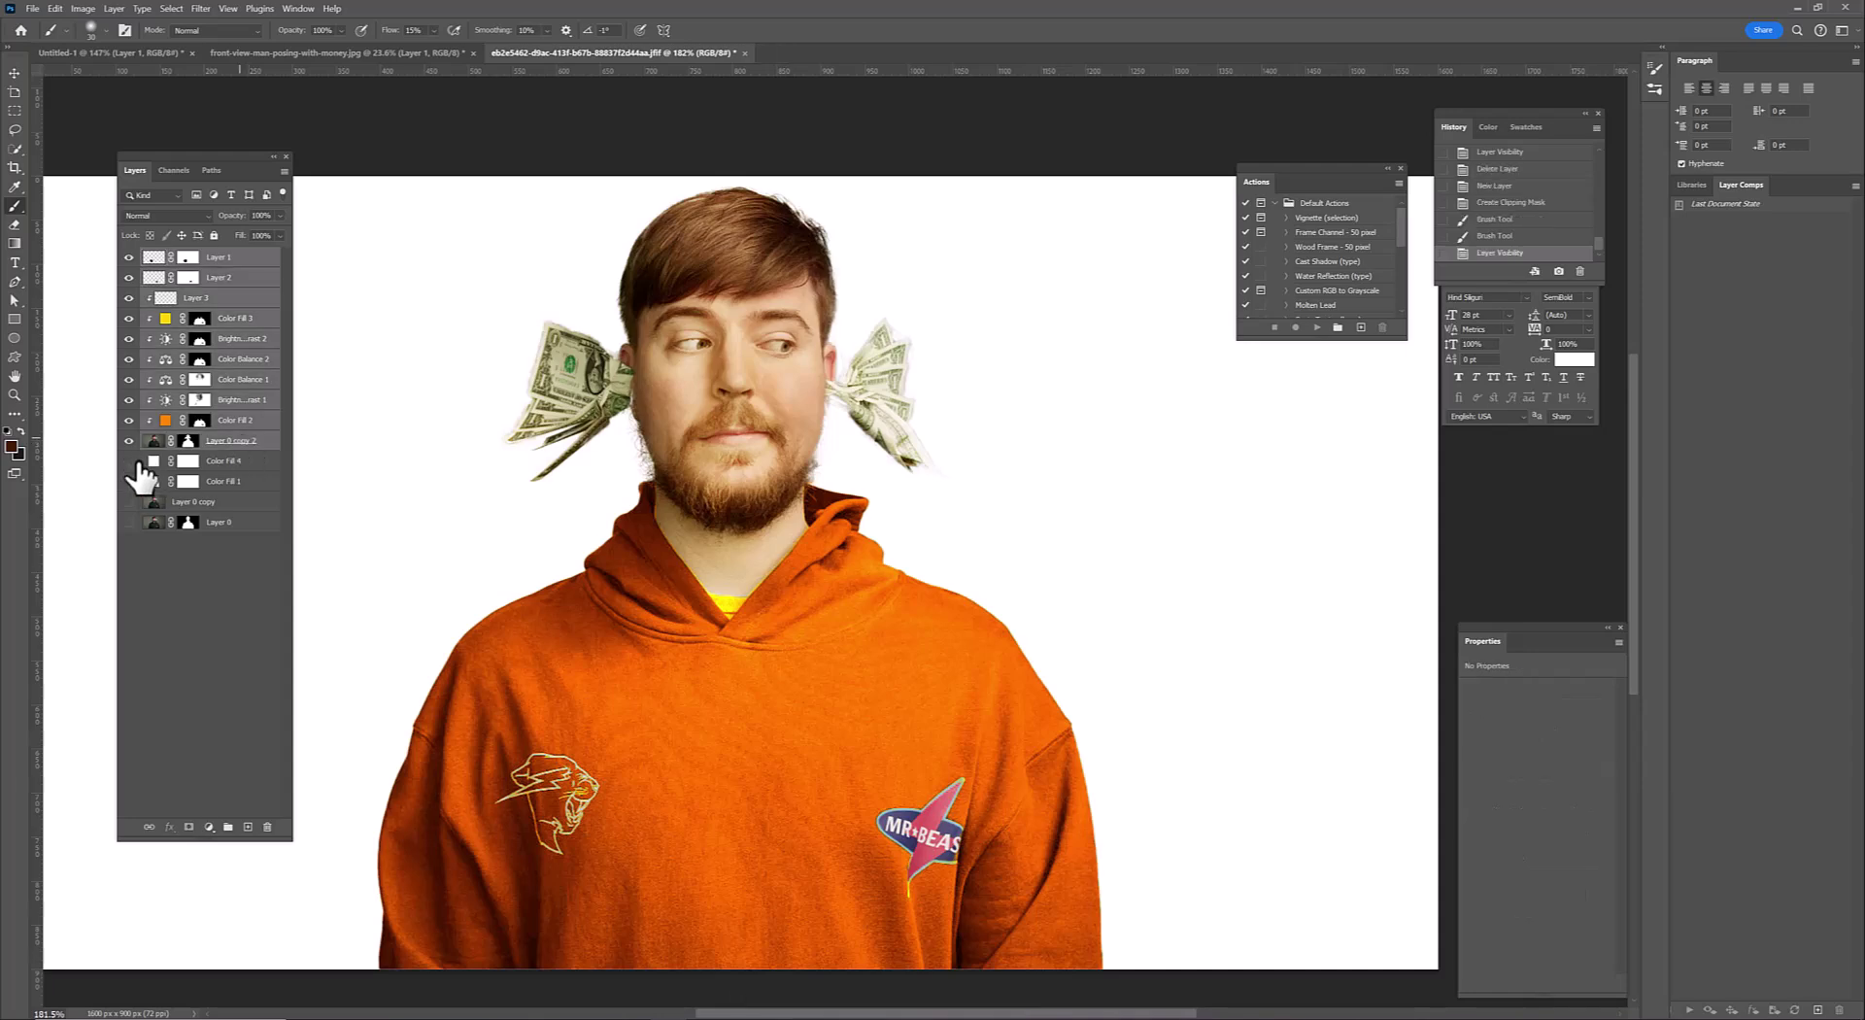
left_click(129, 460)
key("ctrl+shift+alt+e")
right_click(187, 257)
Convert the merged layer to a Smart Object and group the original layers into Group 1
left_click(250, 583)
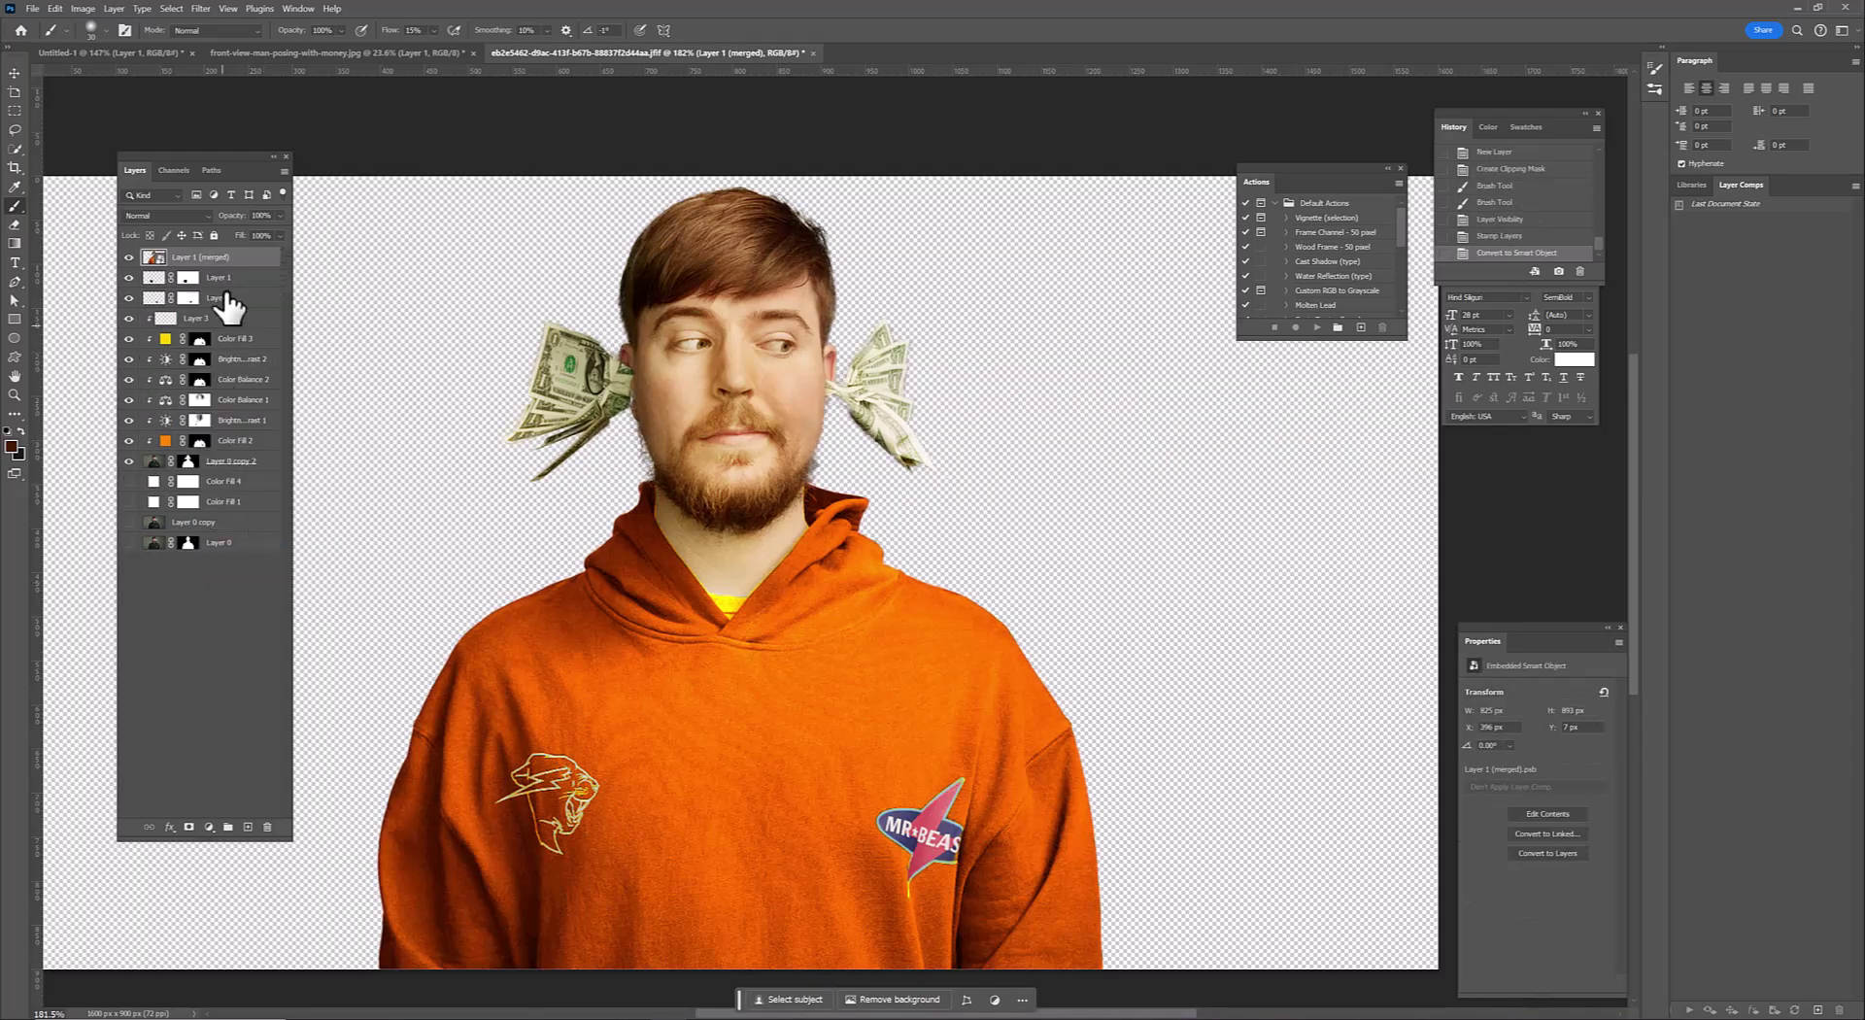
left_click(229, 278)
left_click(233, 461, "shift")
key("ctrl+g")
left_click(195, 257)
In Neural Filters, enable Skin Smoothing with Smoothness +8
left_click(200, 8)
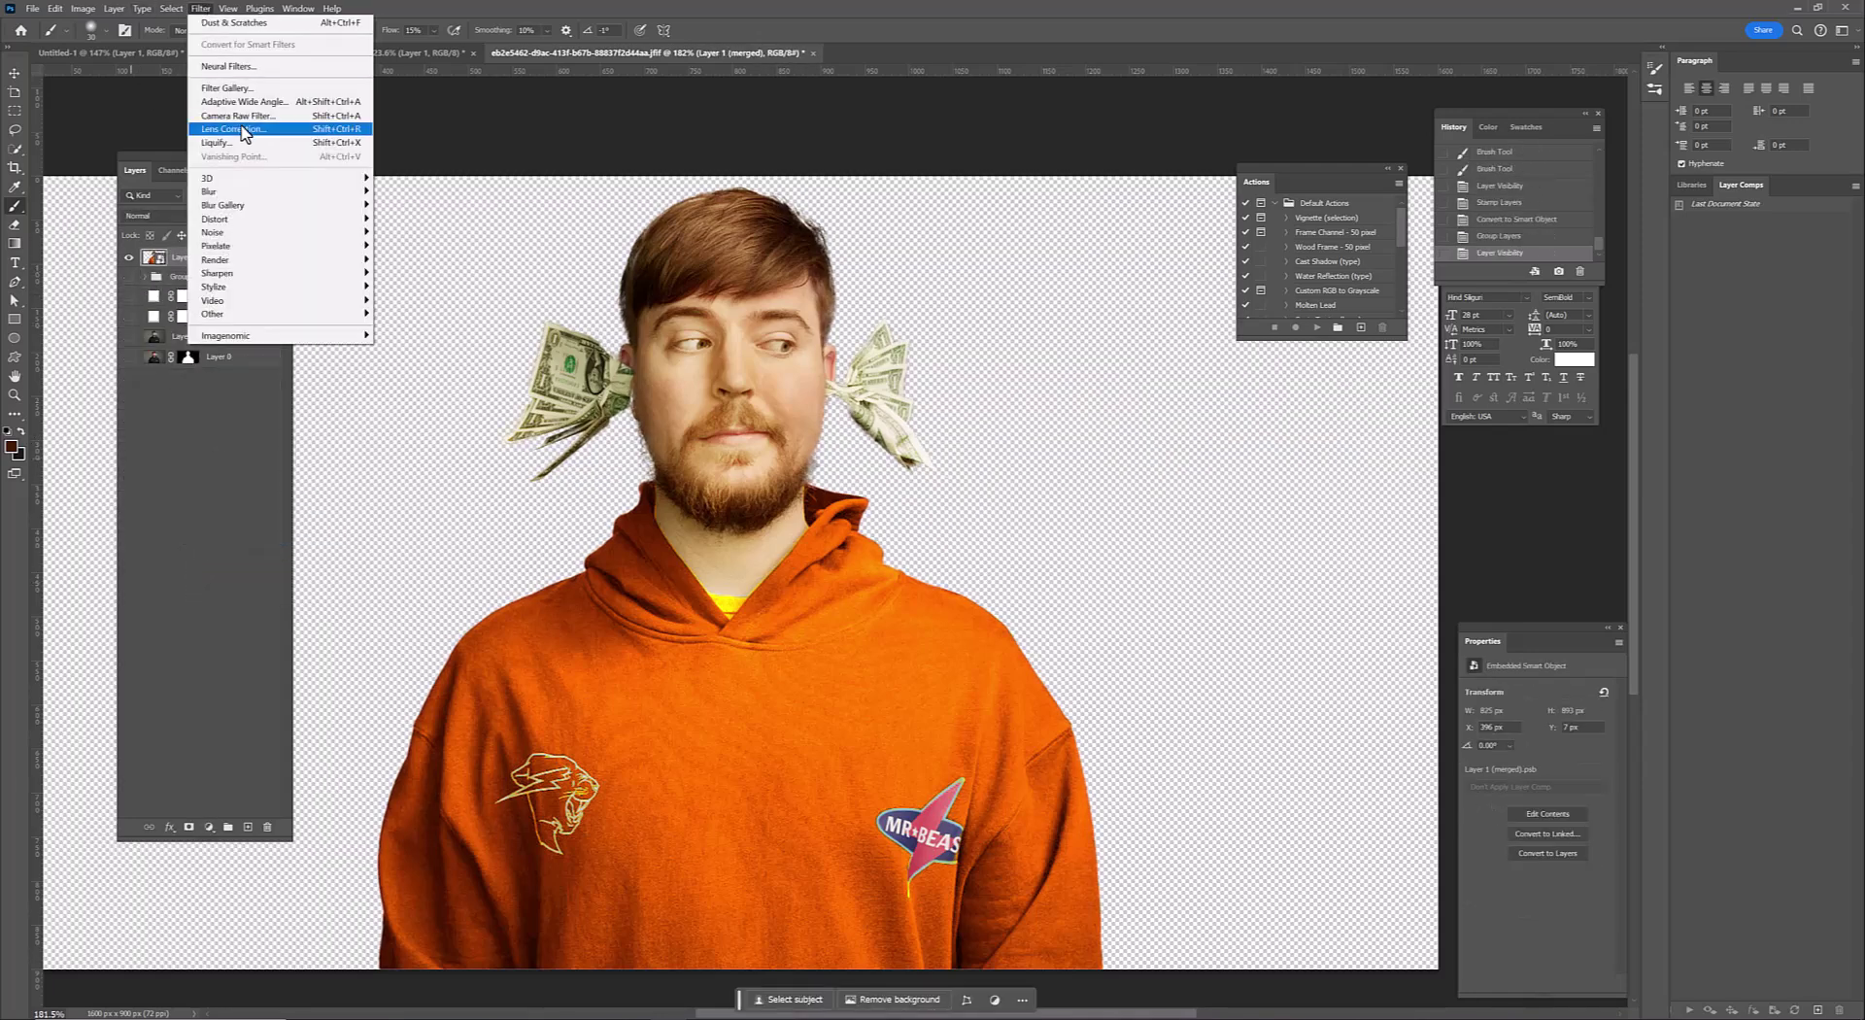
left_click(228, 66)
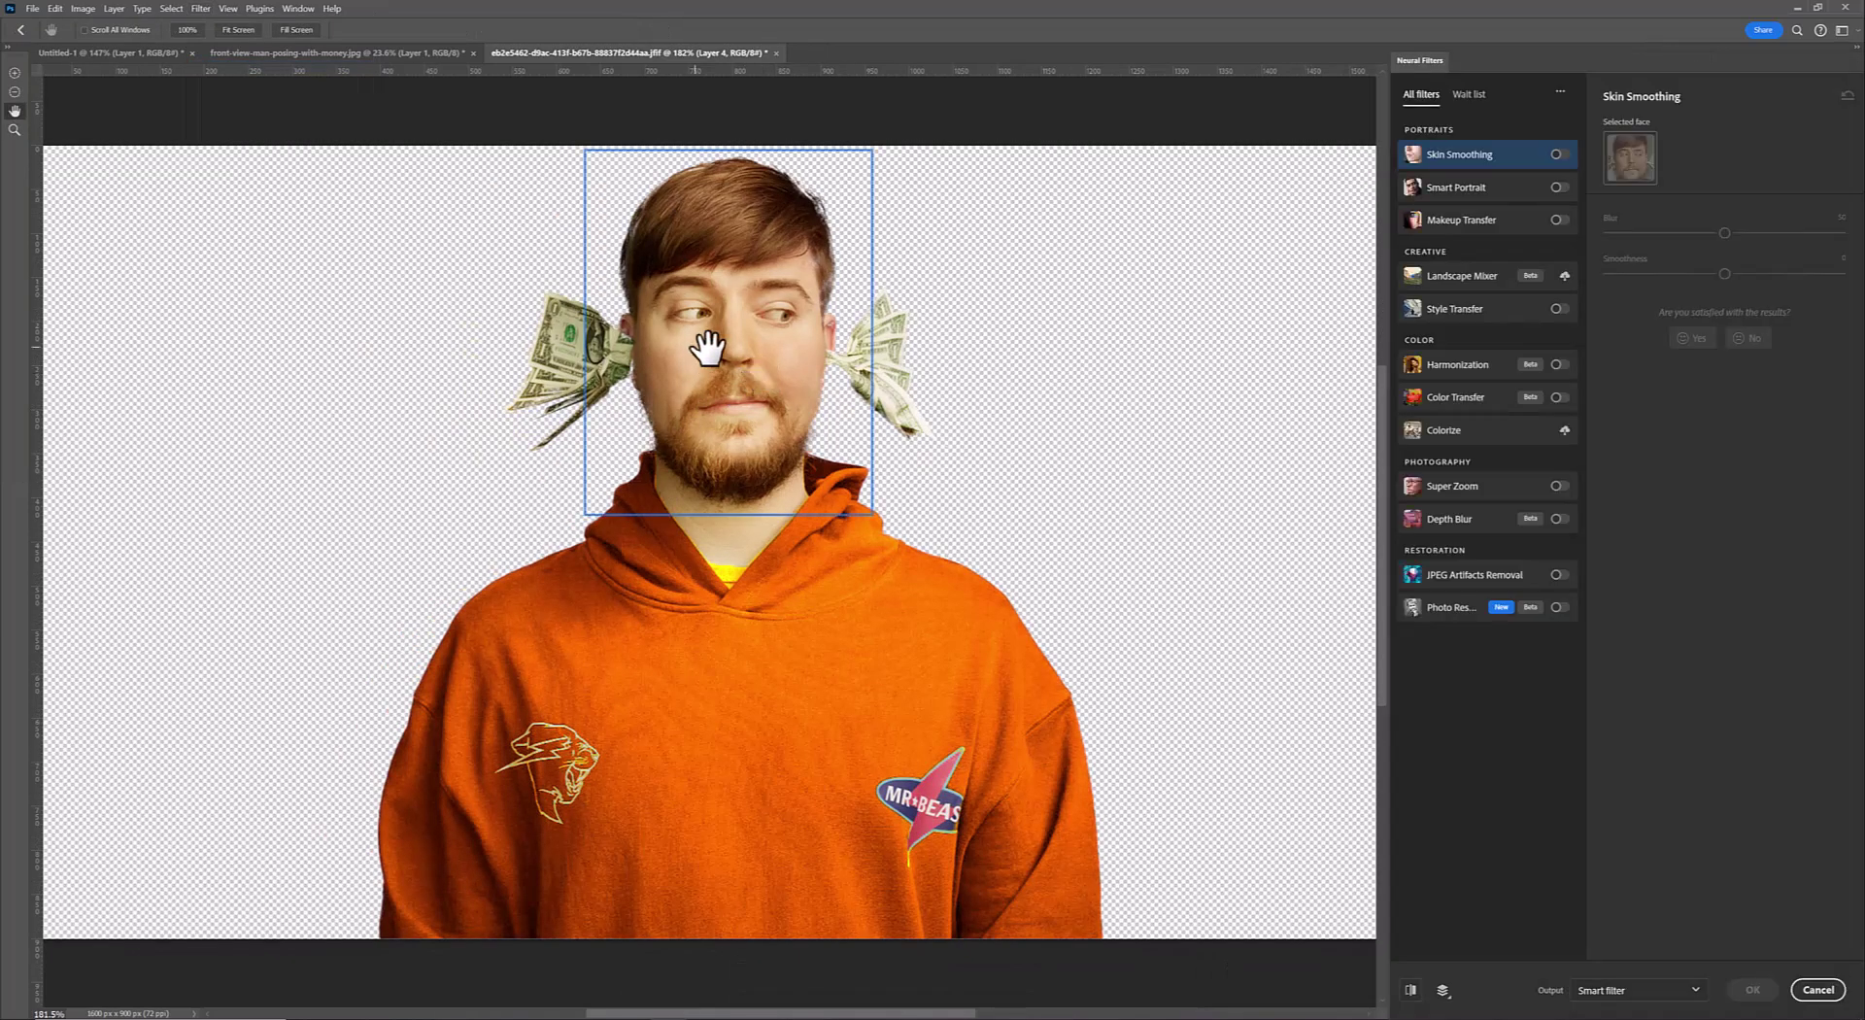
left_click(1559, 154)
left_click_drag(770, 528, 1191, 474)
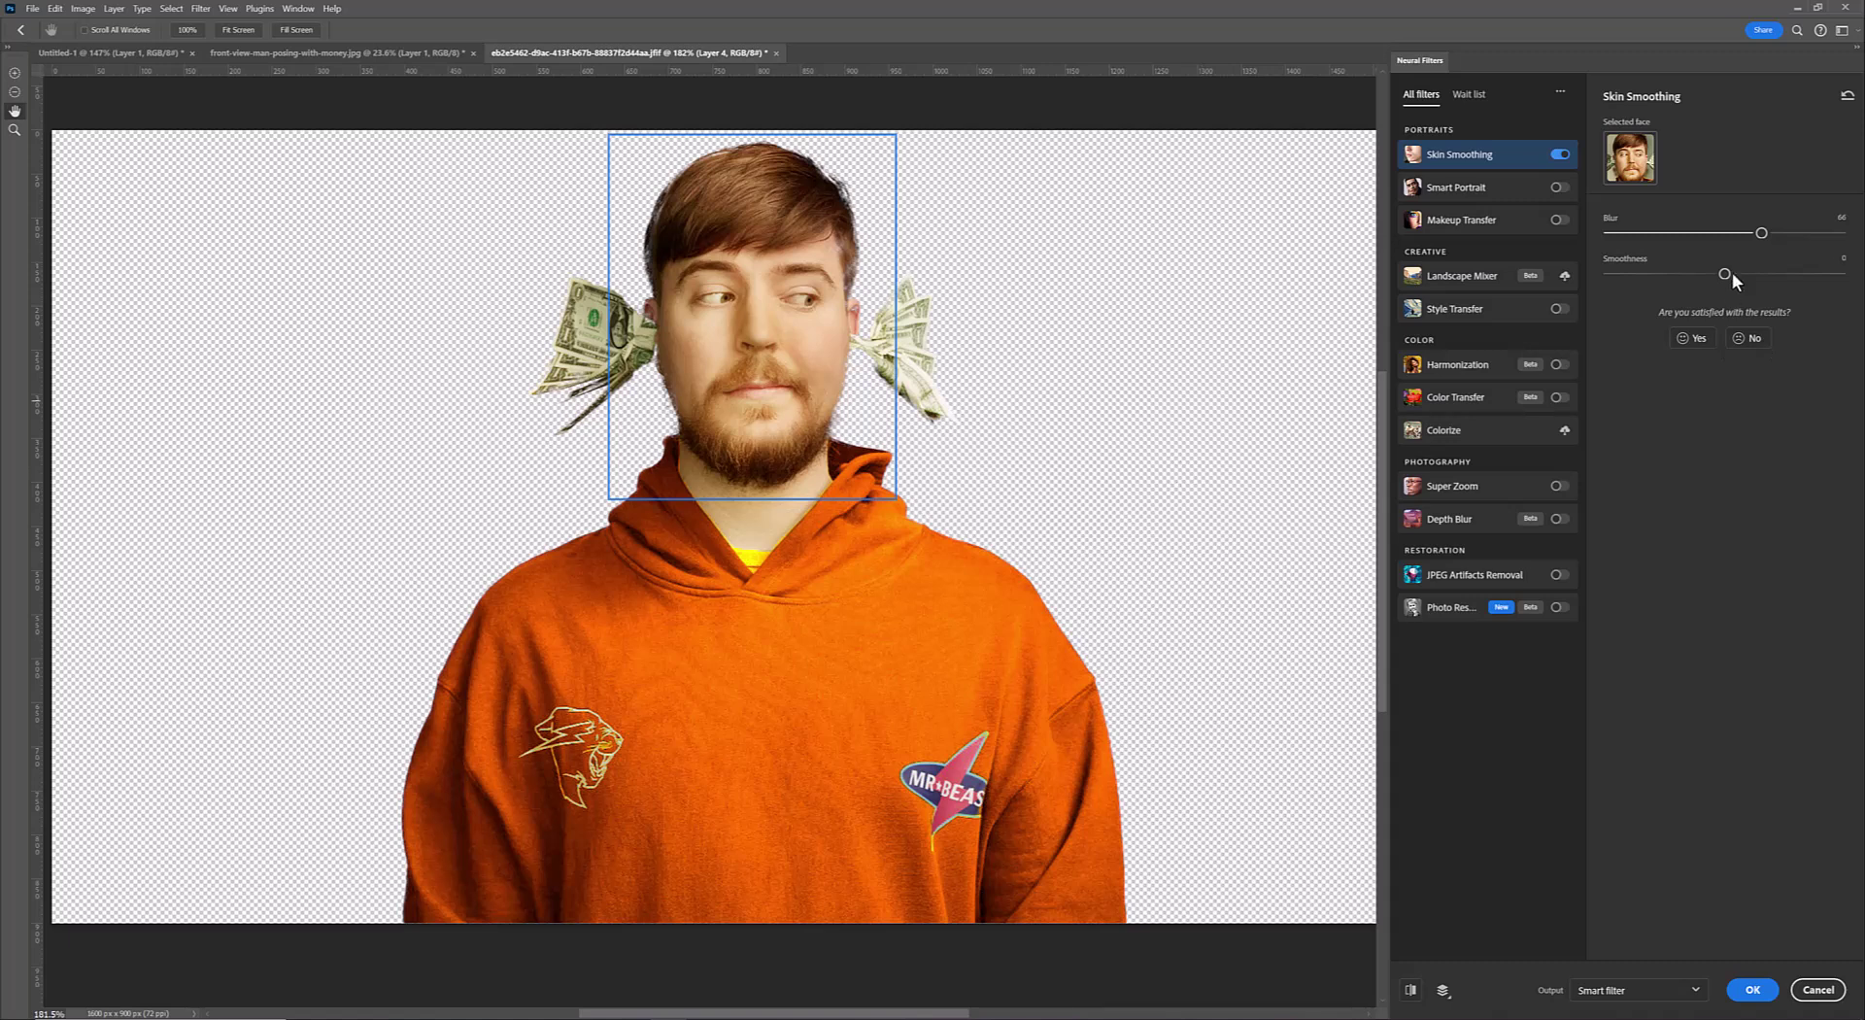
left_click_drag(1732, 274, 1748, 274)
scroll(790, 362, "up", 3)
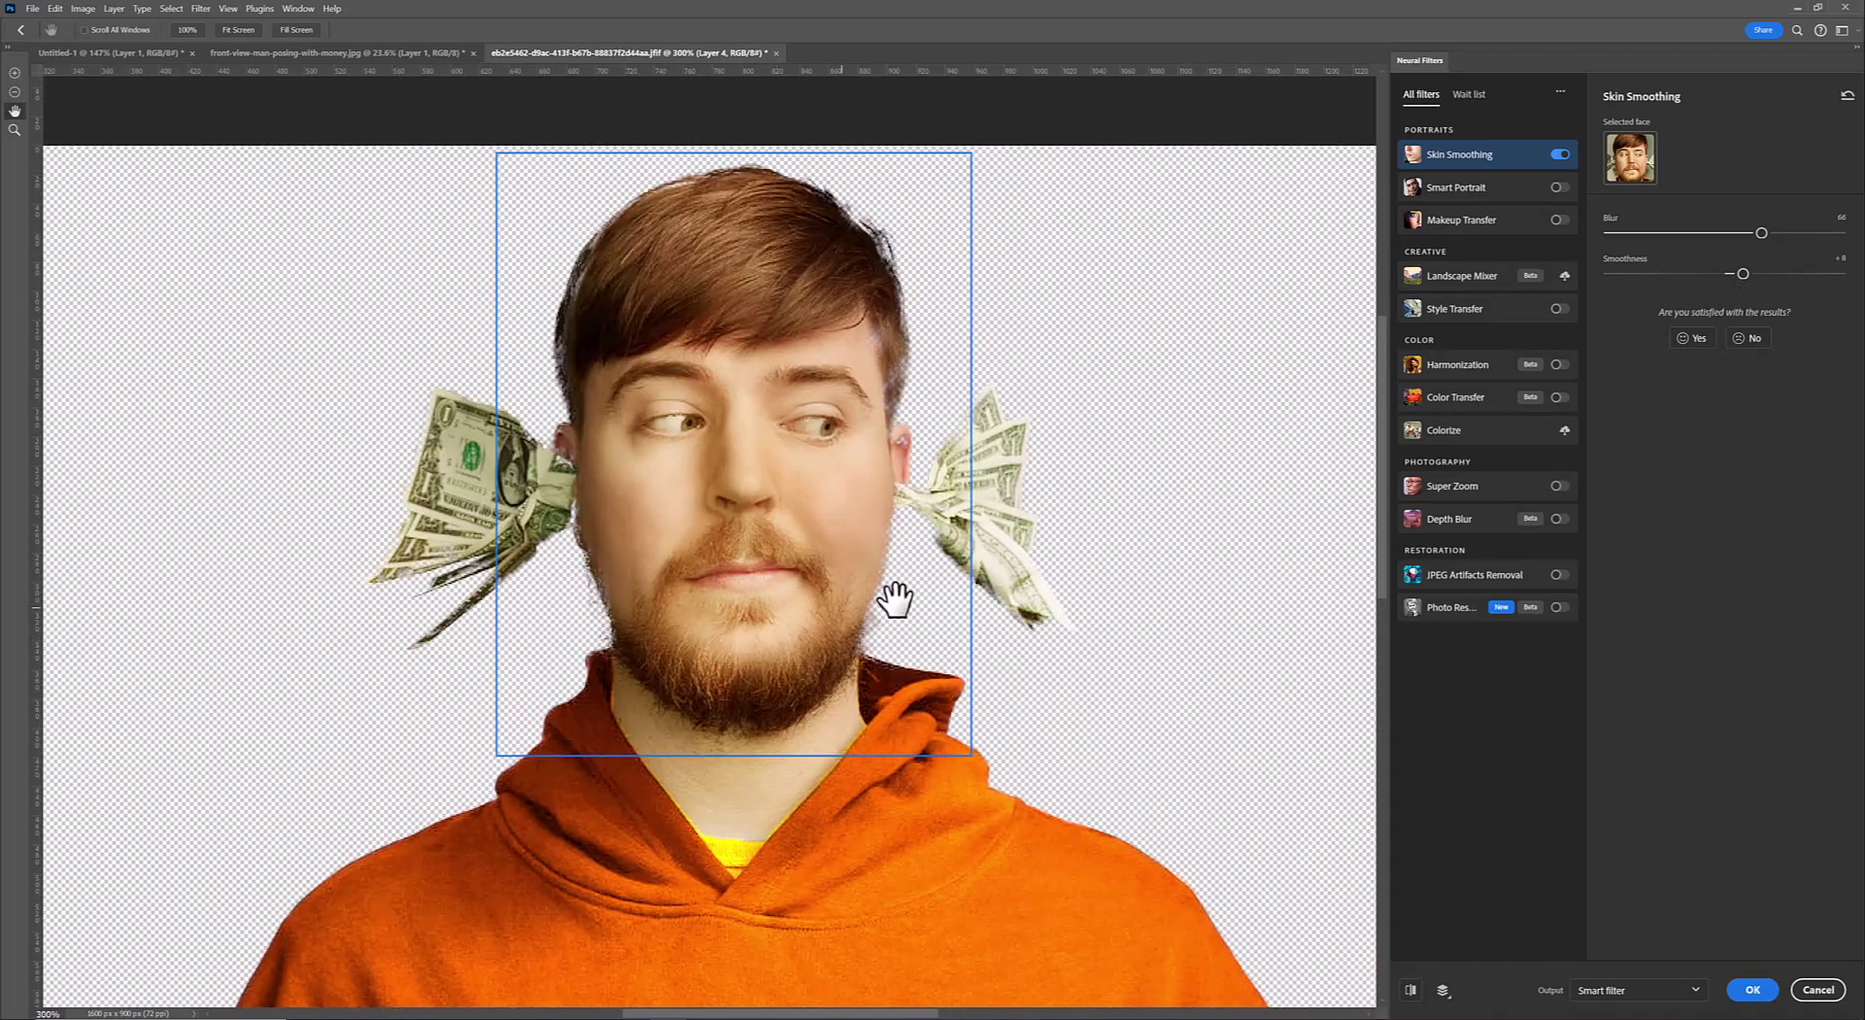
Enable Smart Portrait with all adjustments reset to zero and apply as a smart filter
left_click(1467, 188)
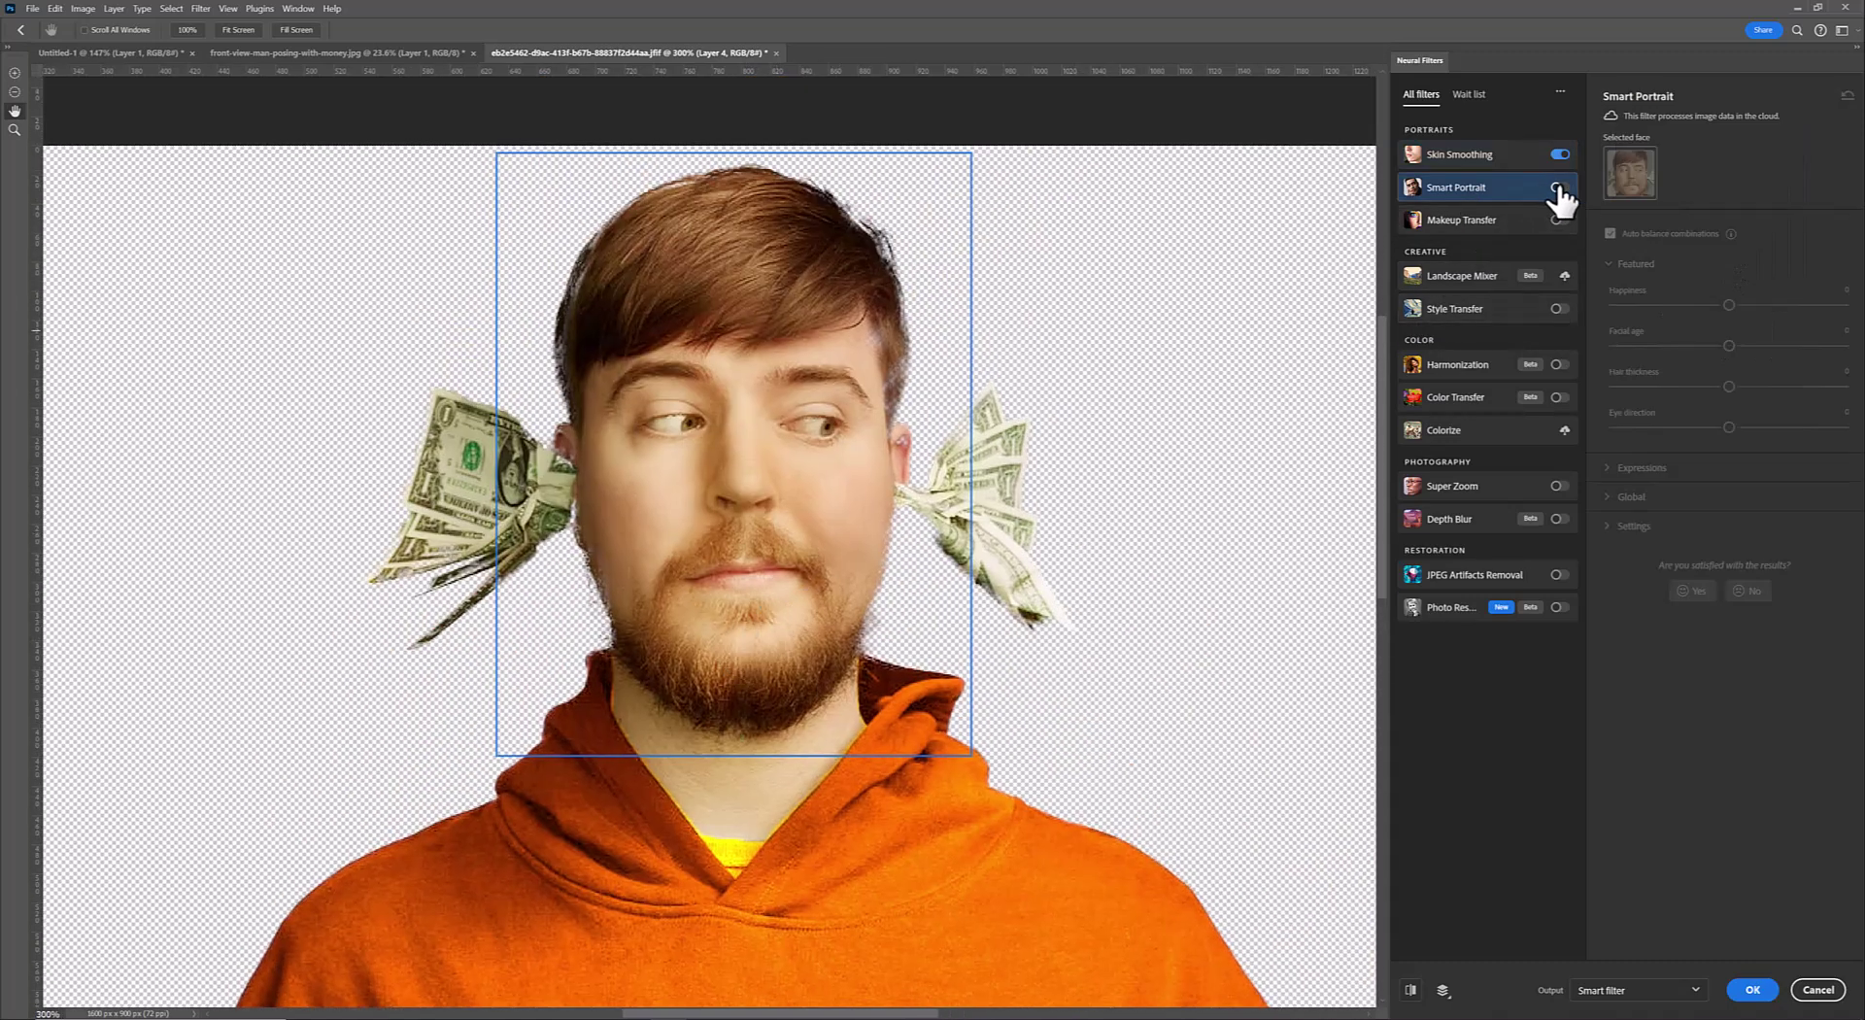
left_click(1558, 187)
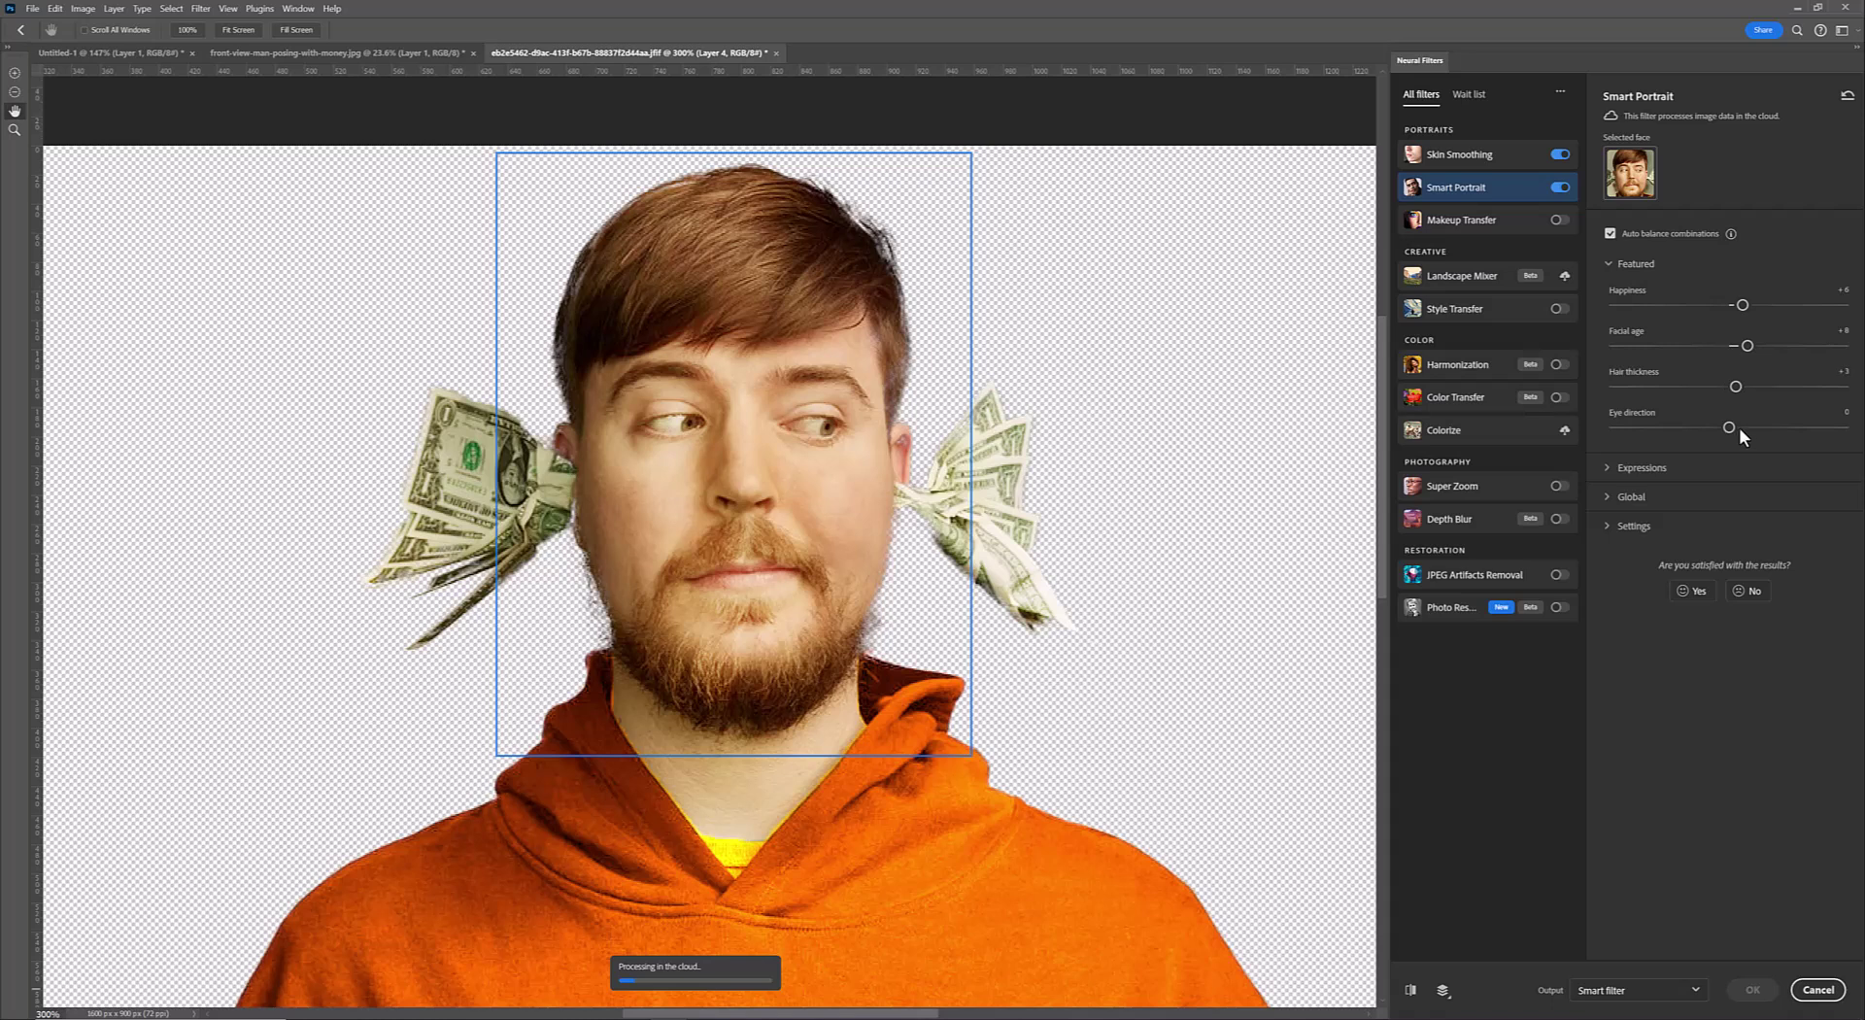
left_click_drag(1766, 426, 1762, 426)
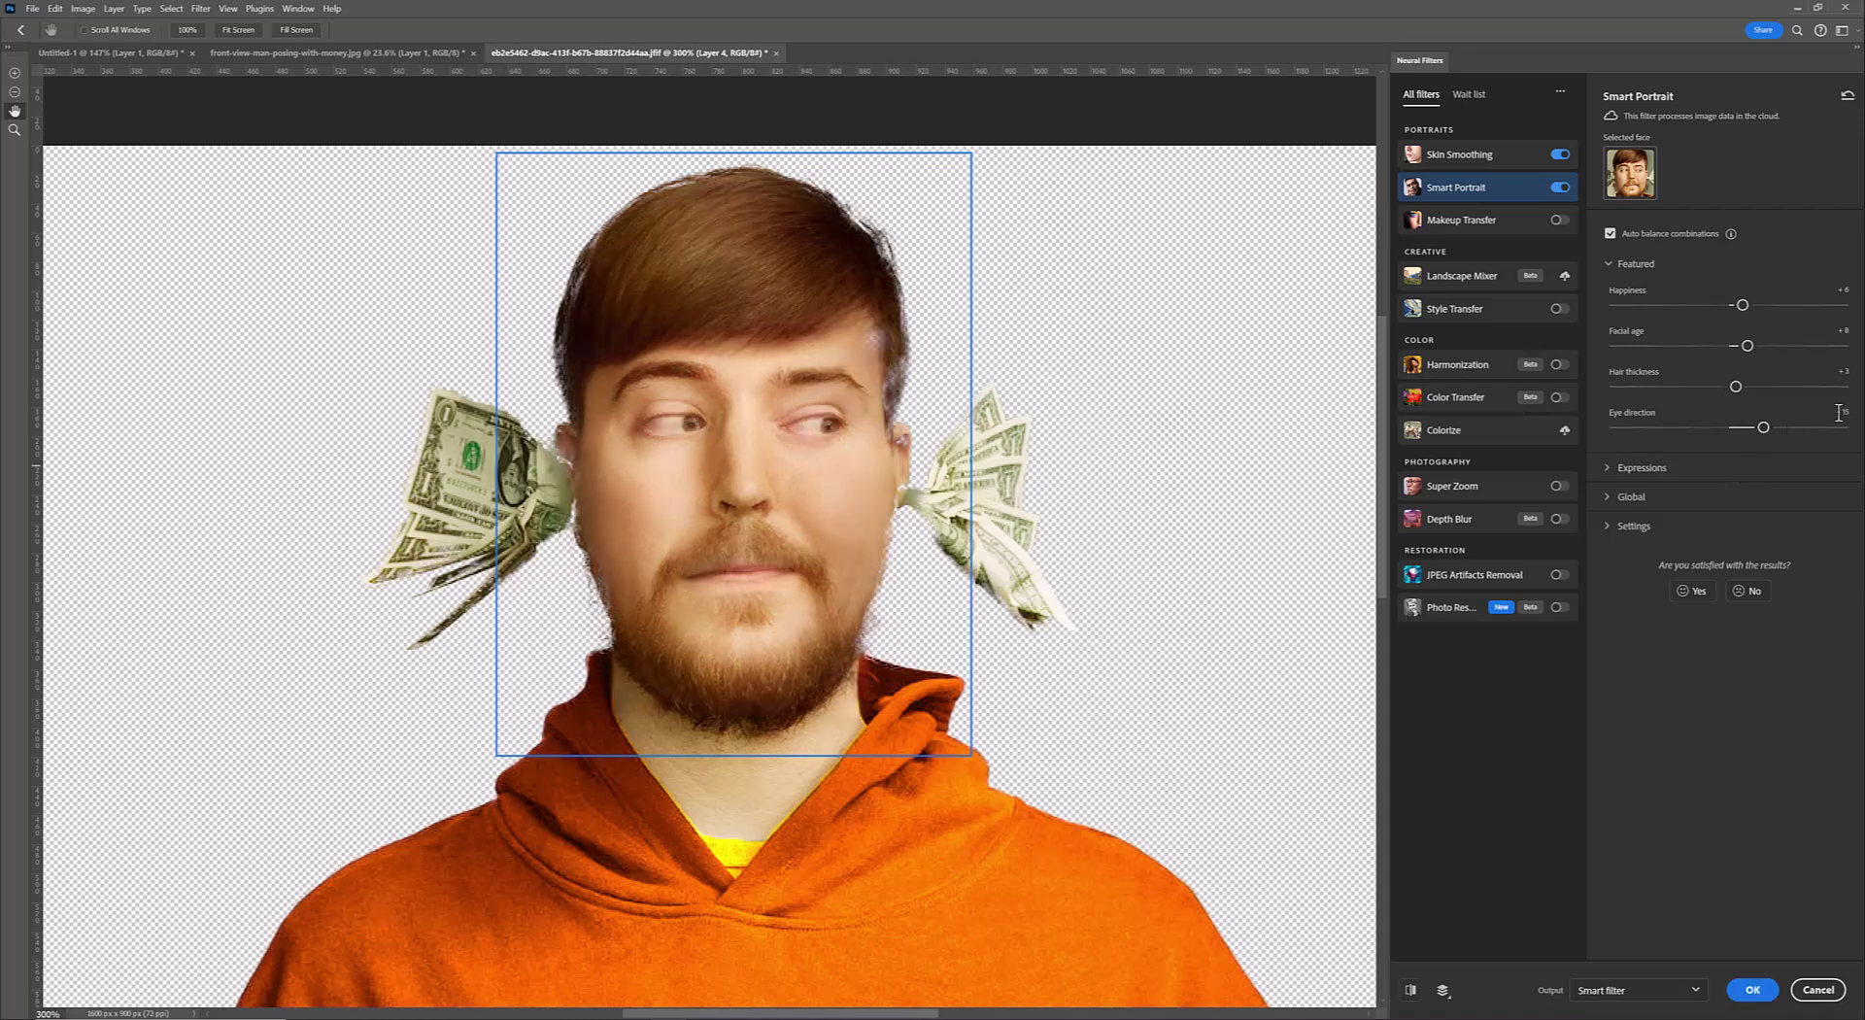
left_click(1847, 96)
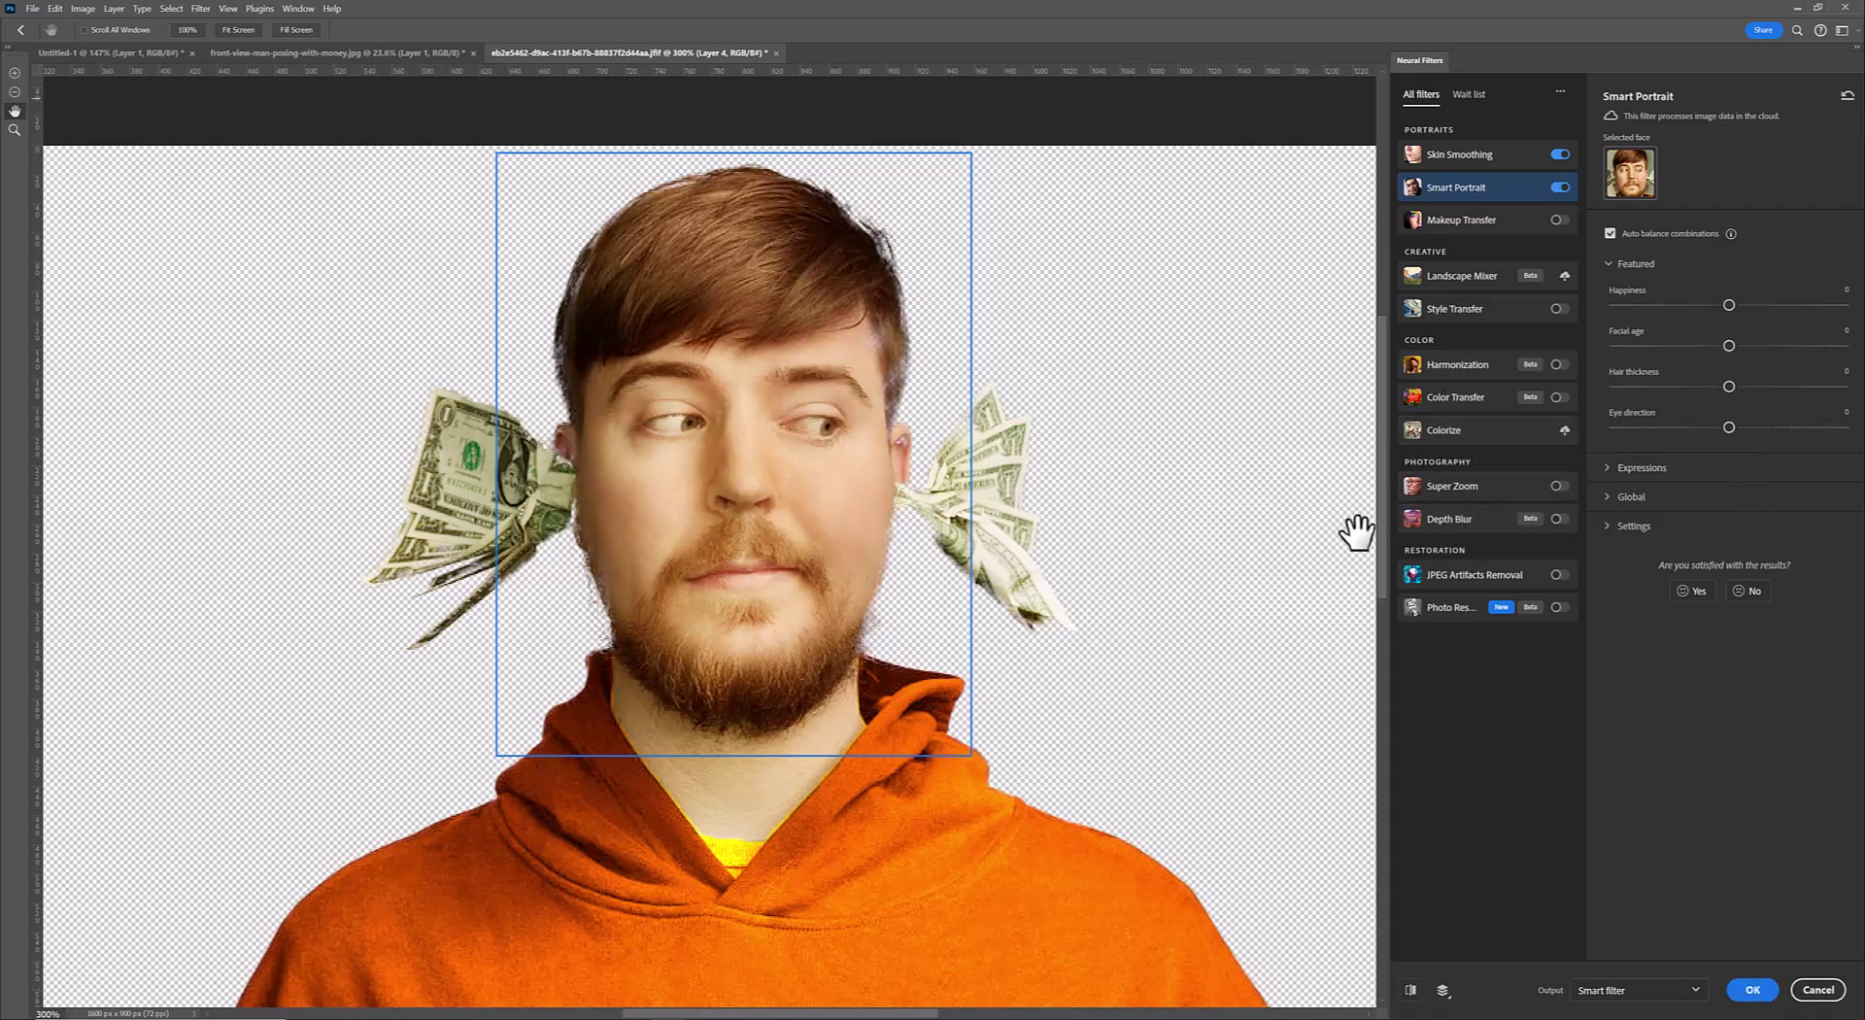
left_click(1743, 987)
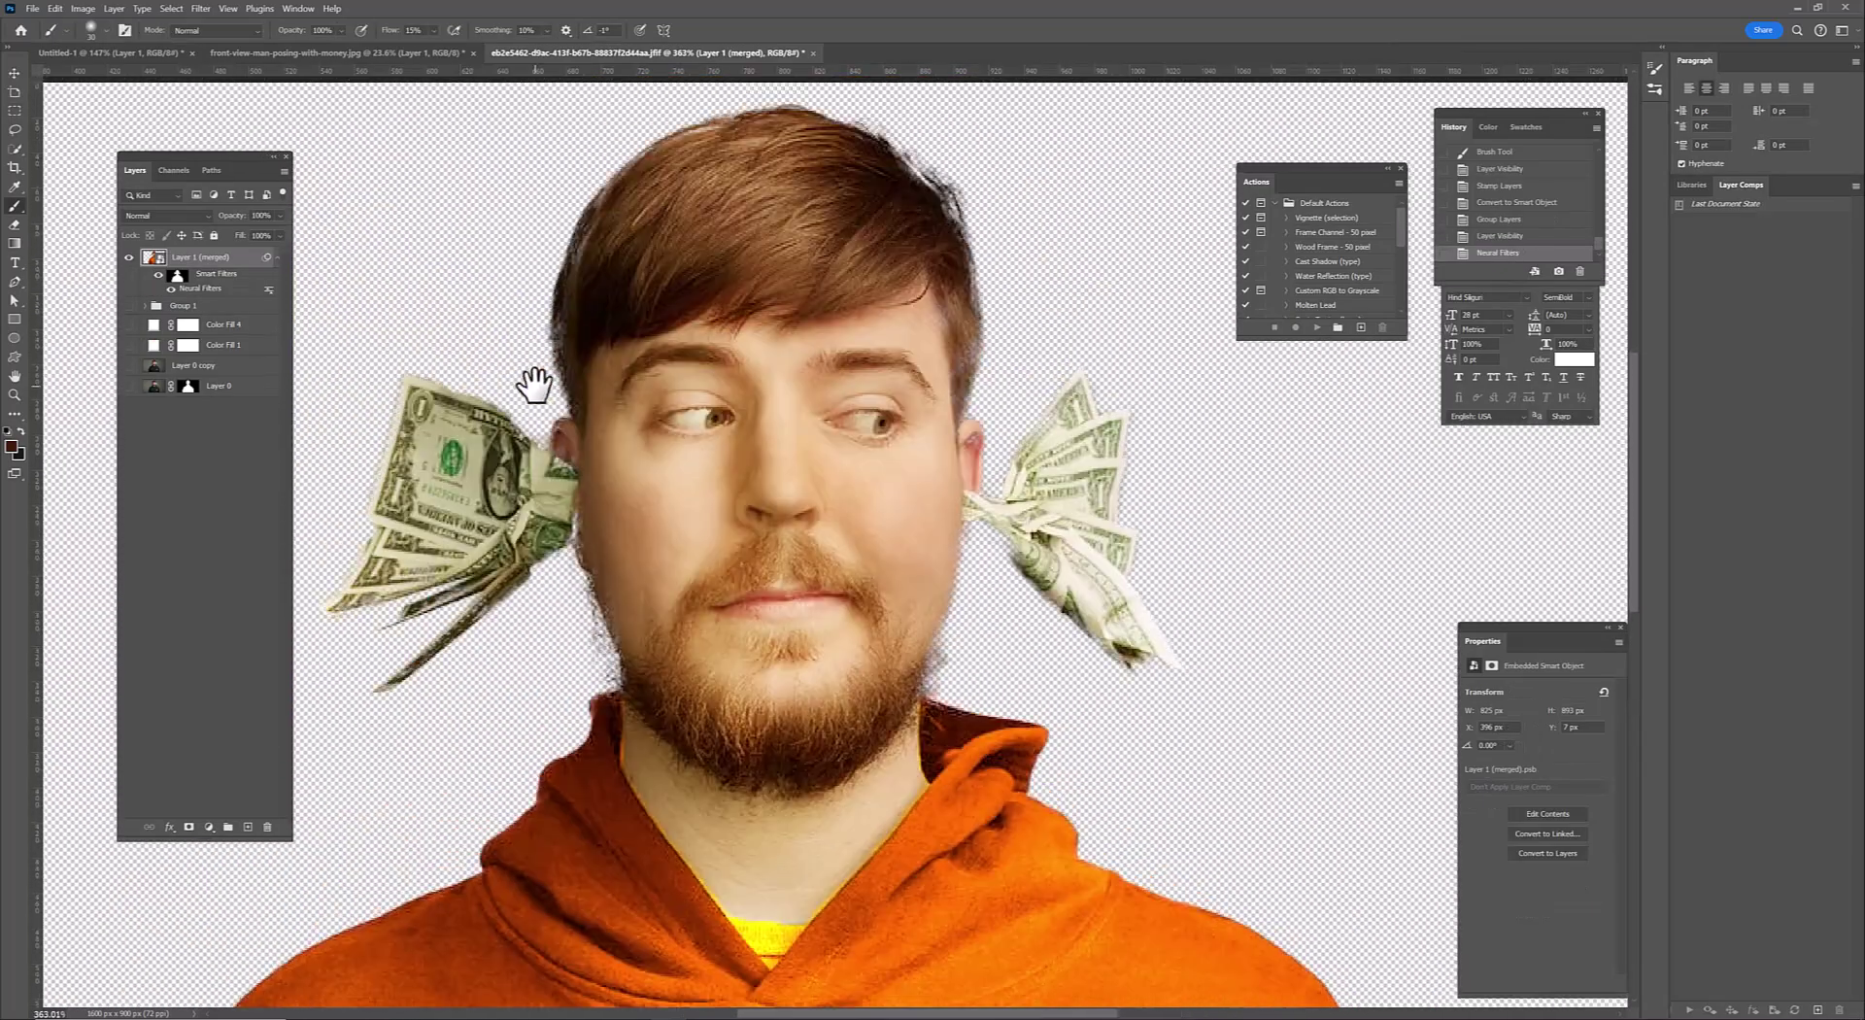
scroll(712, 491, "down", 1)
scroll(712, 492, "down", 1)
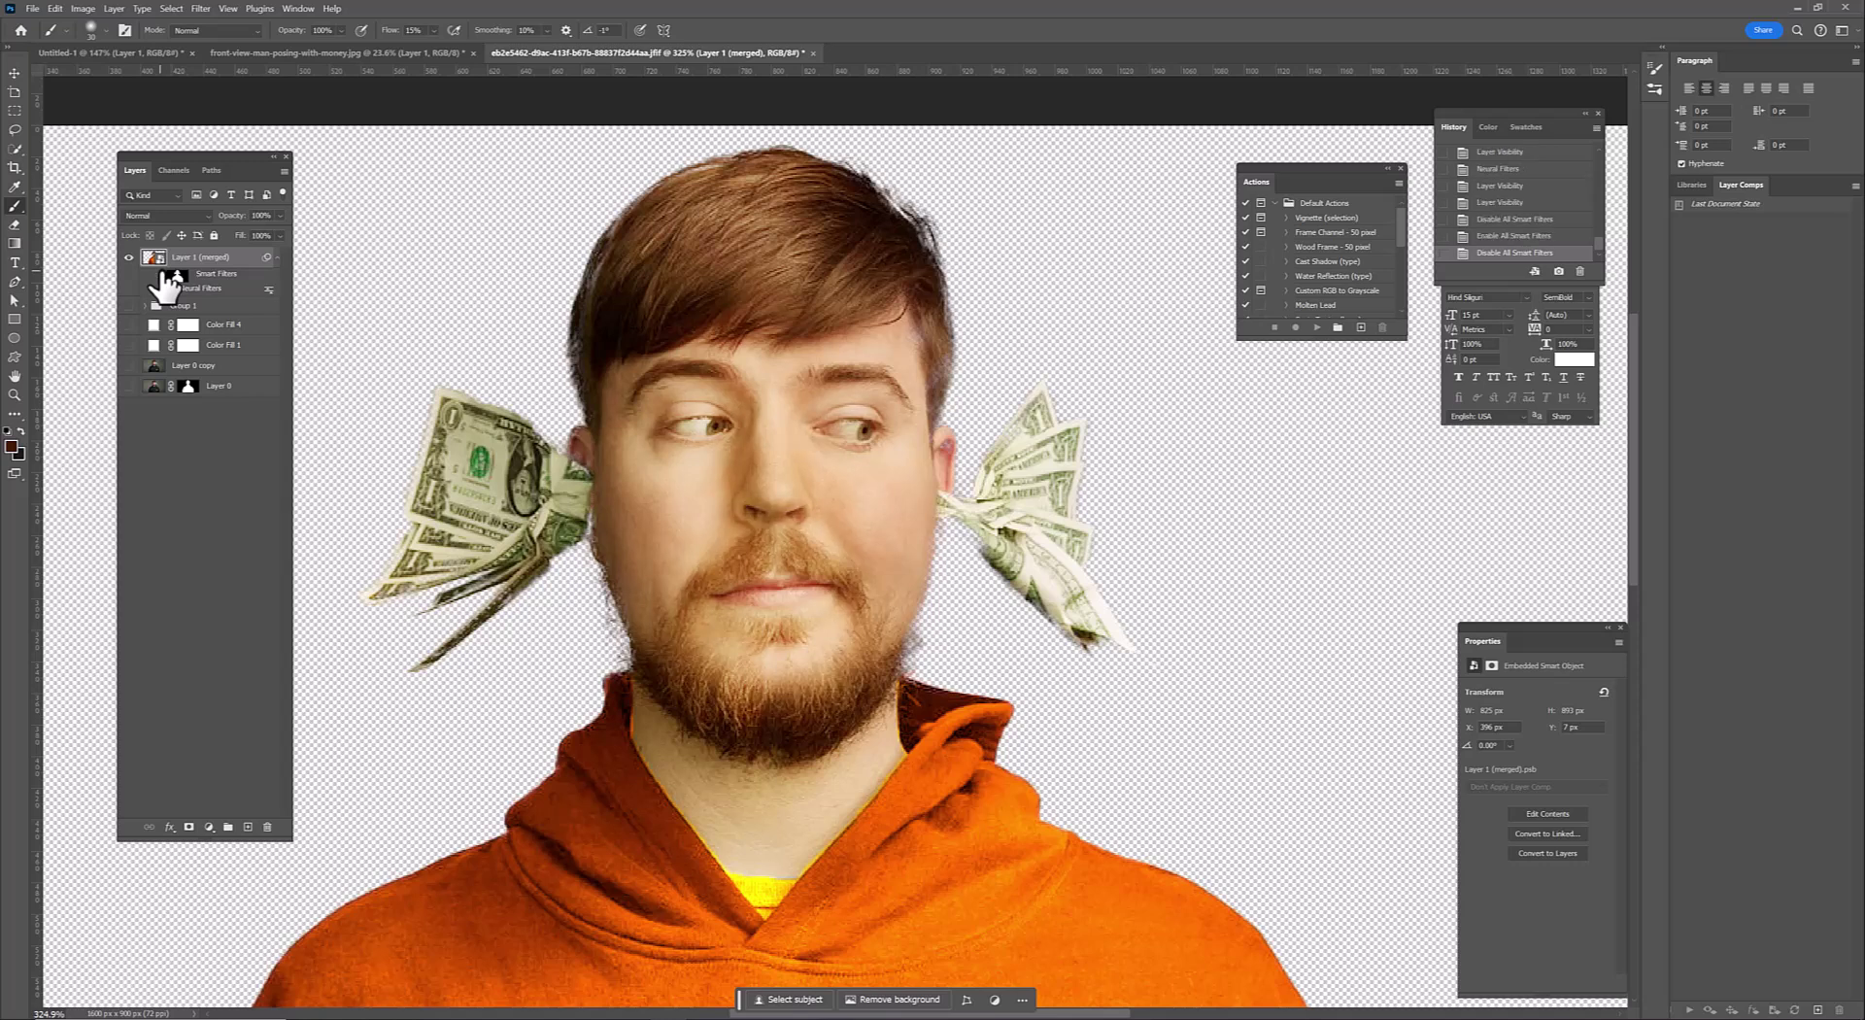
Apply a Camera Raw Filter with raised Contrast, Texture and Clarity to the merged man
left_click(201, 8)
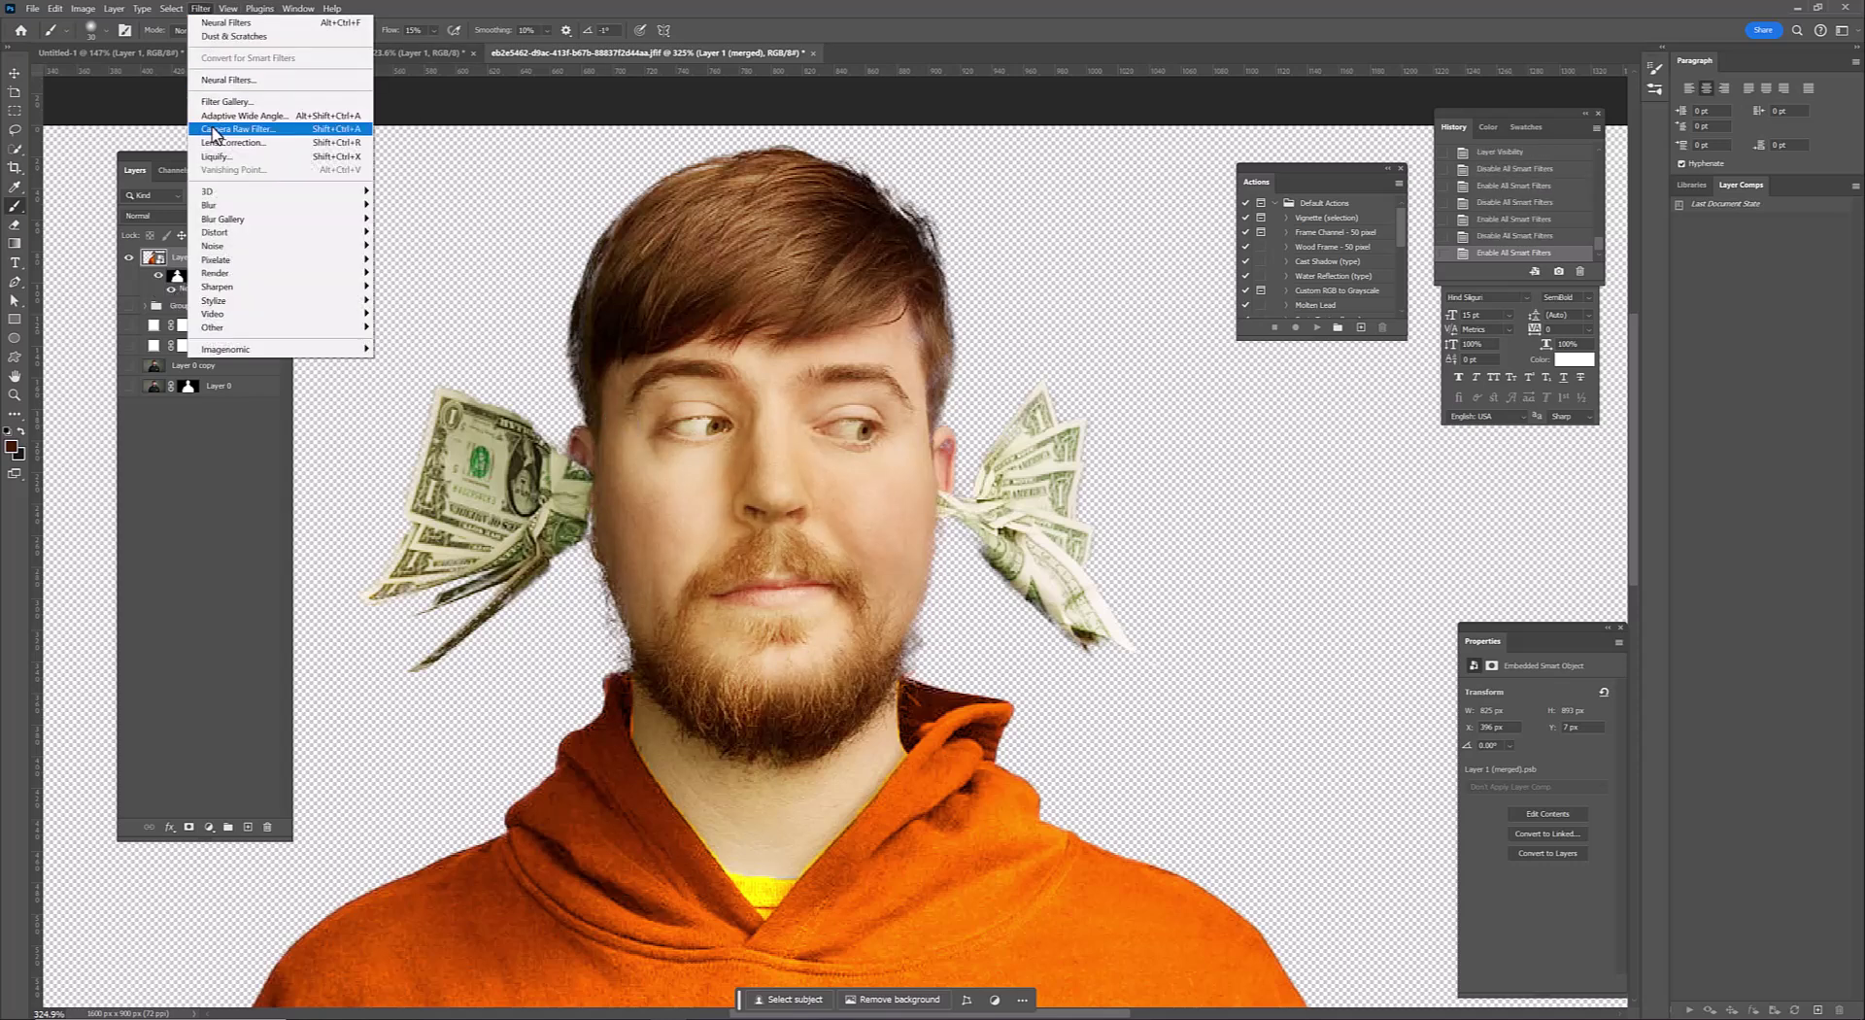
left_click(233, 124)
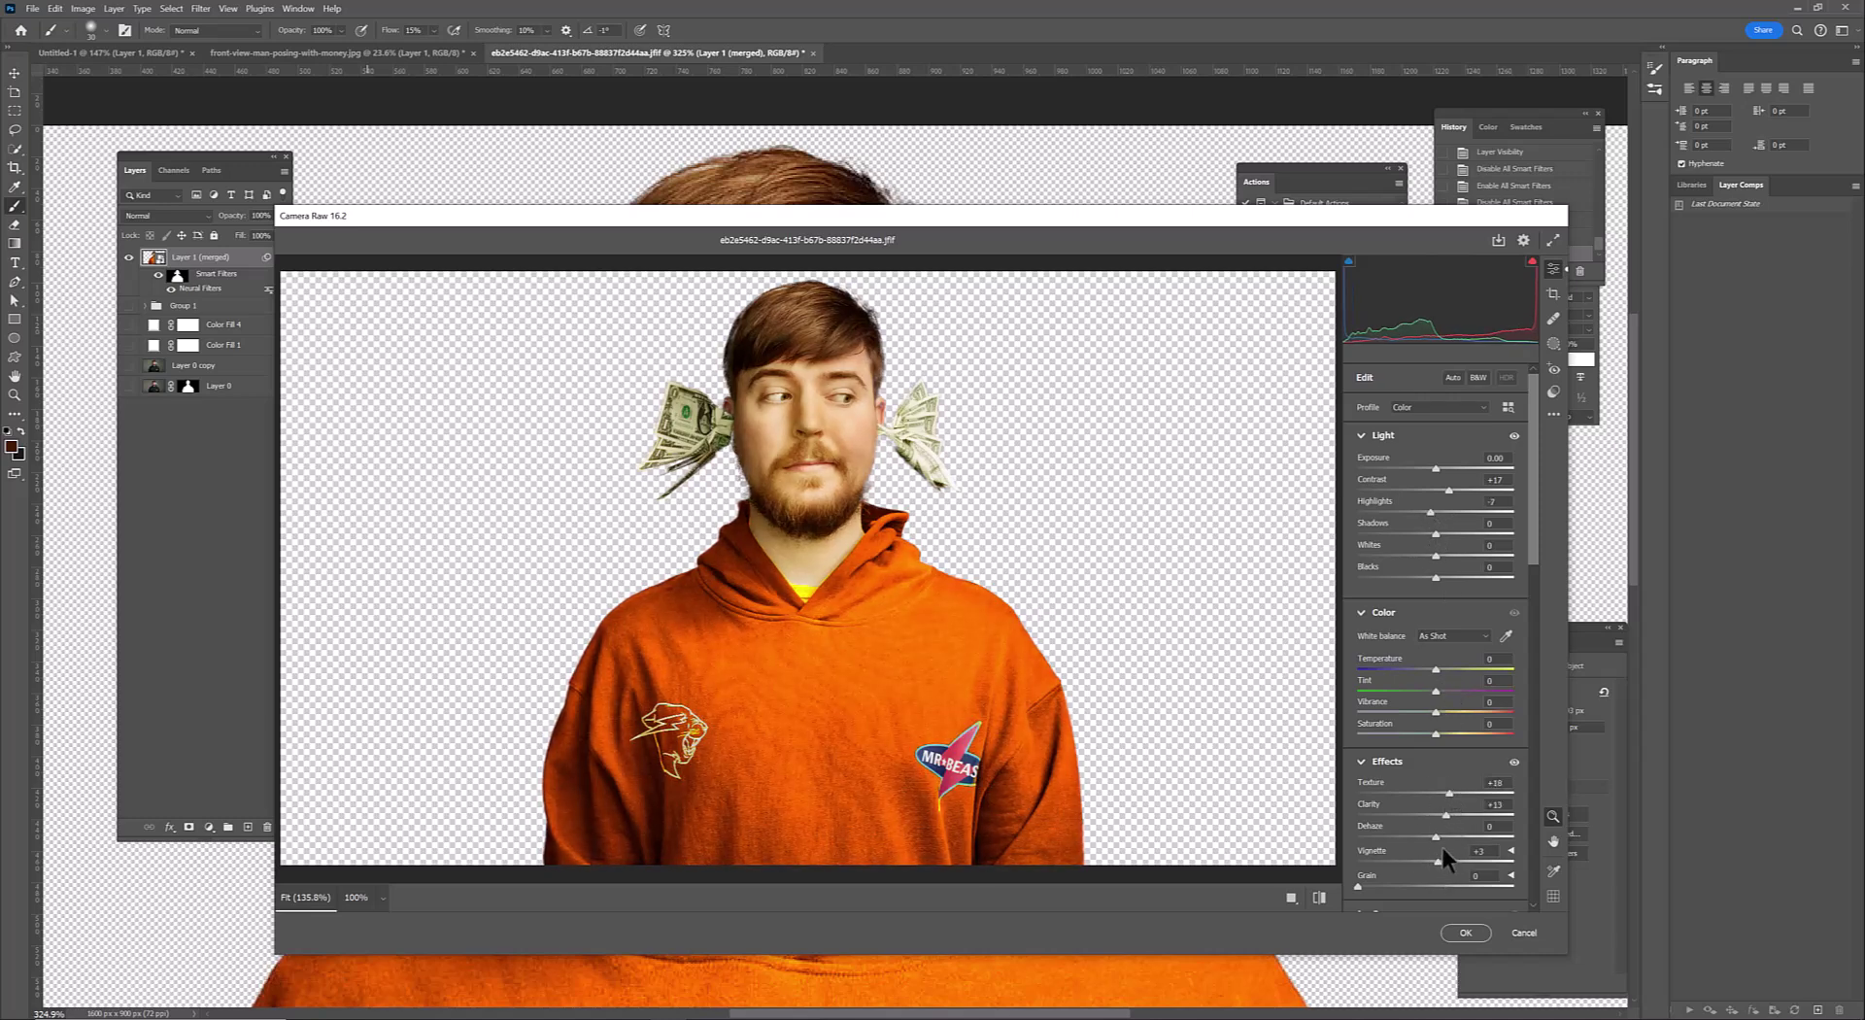
left_click(1465, 933)
Move Layer 0 copy above Group 1, show it, and give it a black mask
left_click_drag(224, 374, 208, 382)
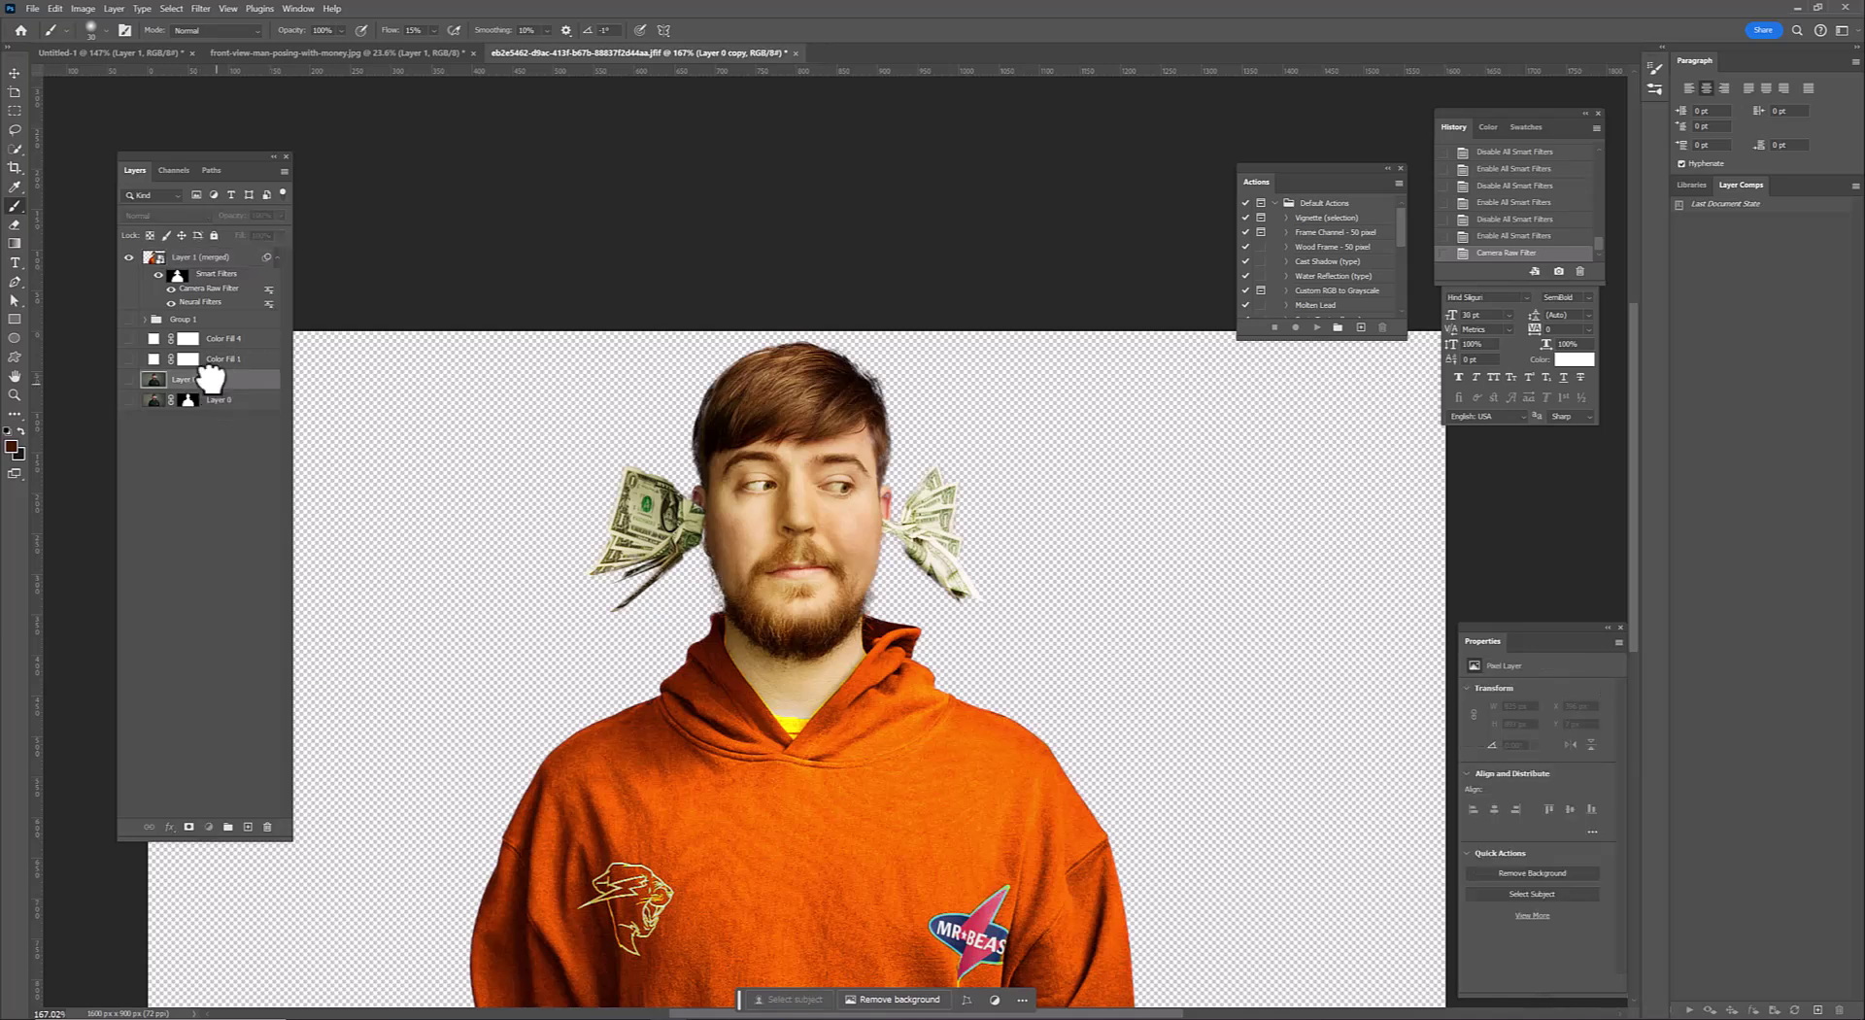
left_click(193, 330)
left_click(128, 319)
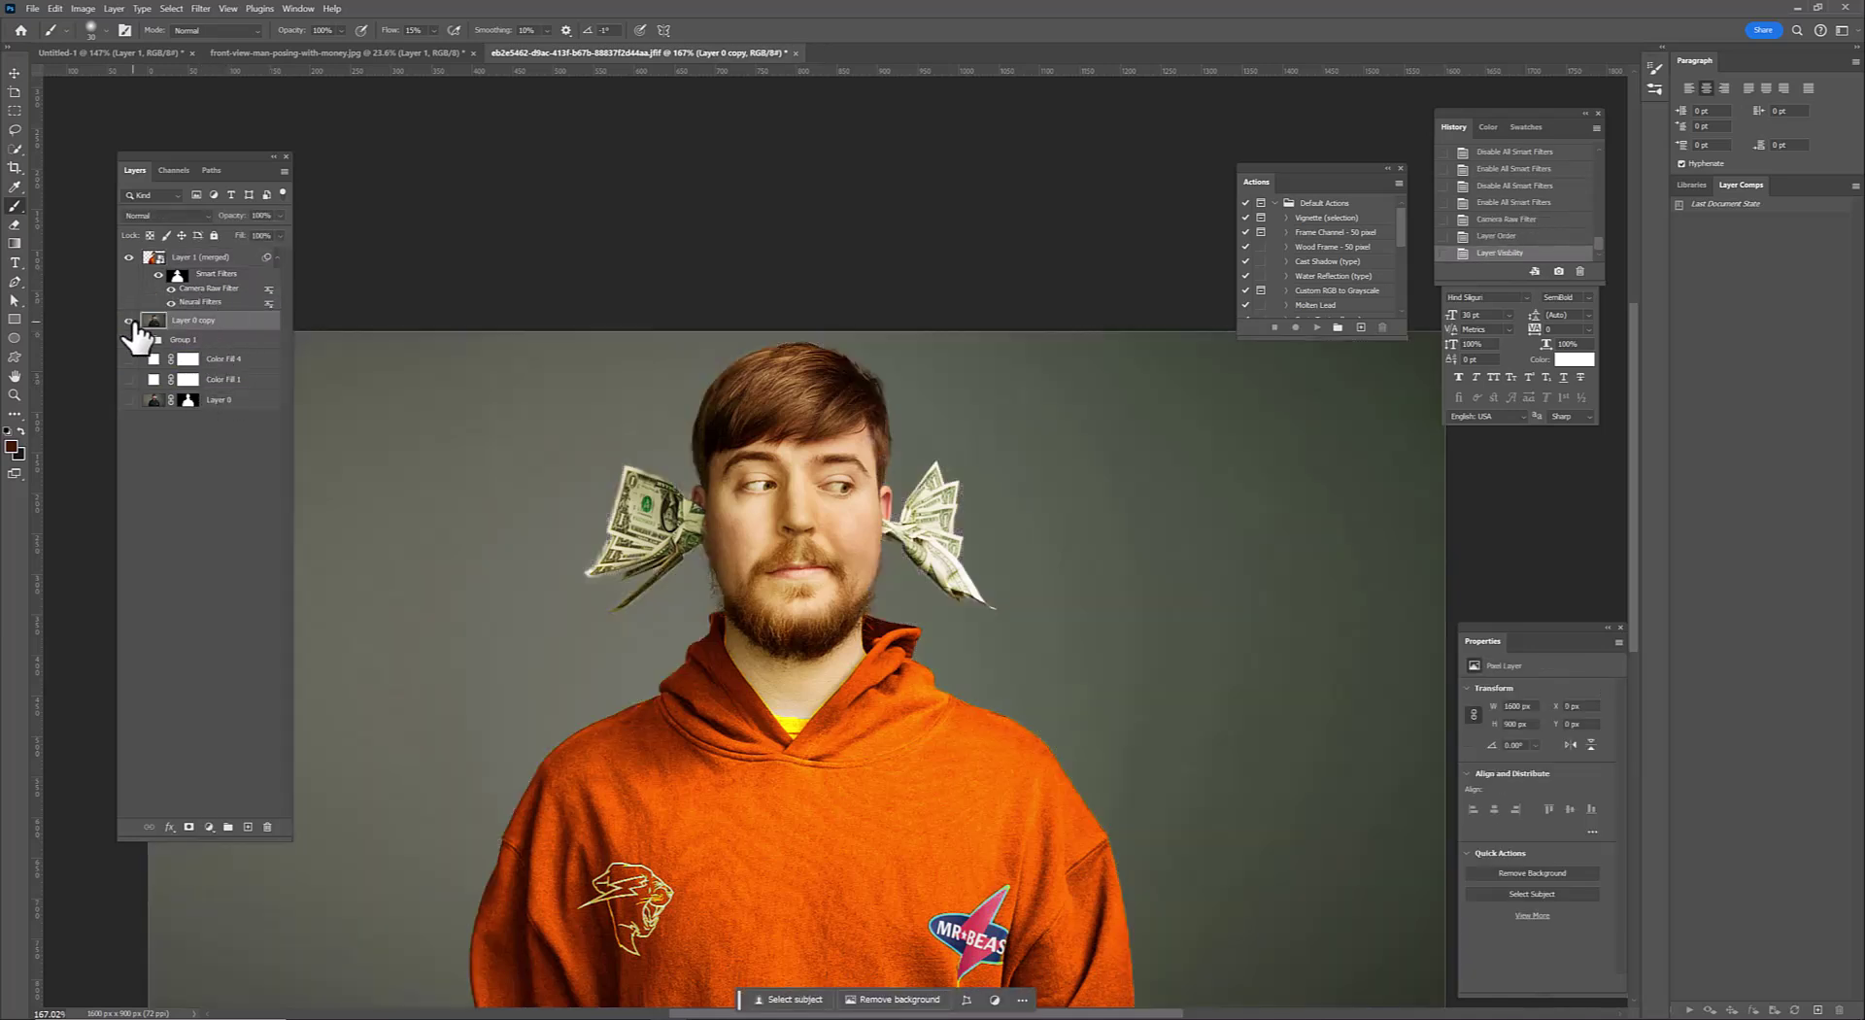
scroll(910, 555, "up", 5)
left_click(188, 826, "alt")
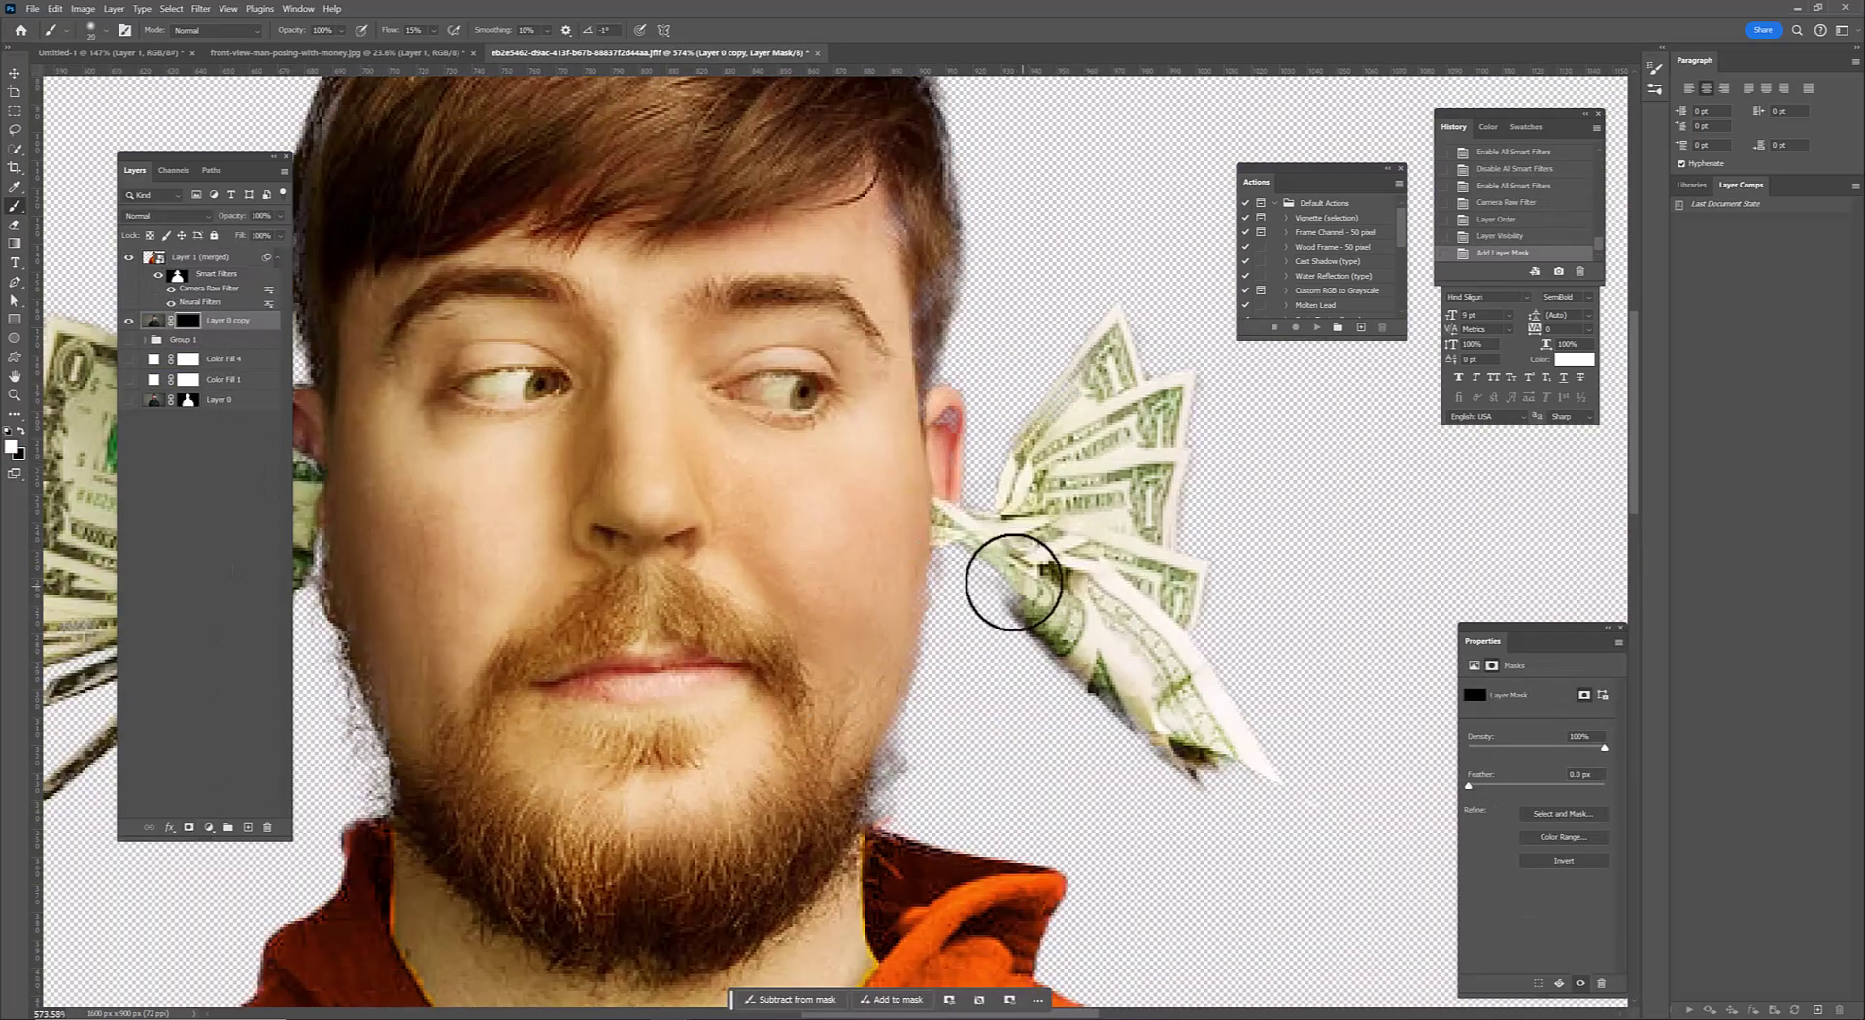
Paint white on the mask to reveal the hair and money-bill edges by the left ear
scroll(937, 574, "left", 5)
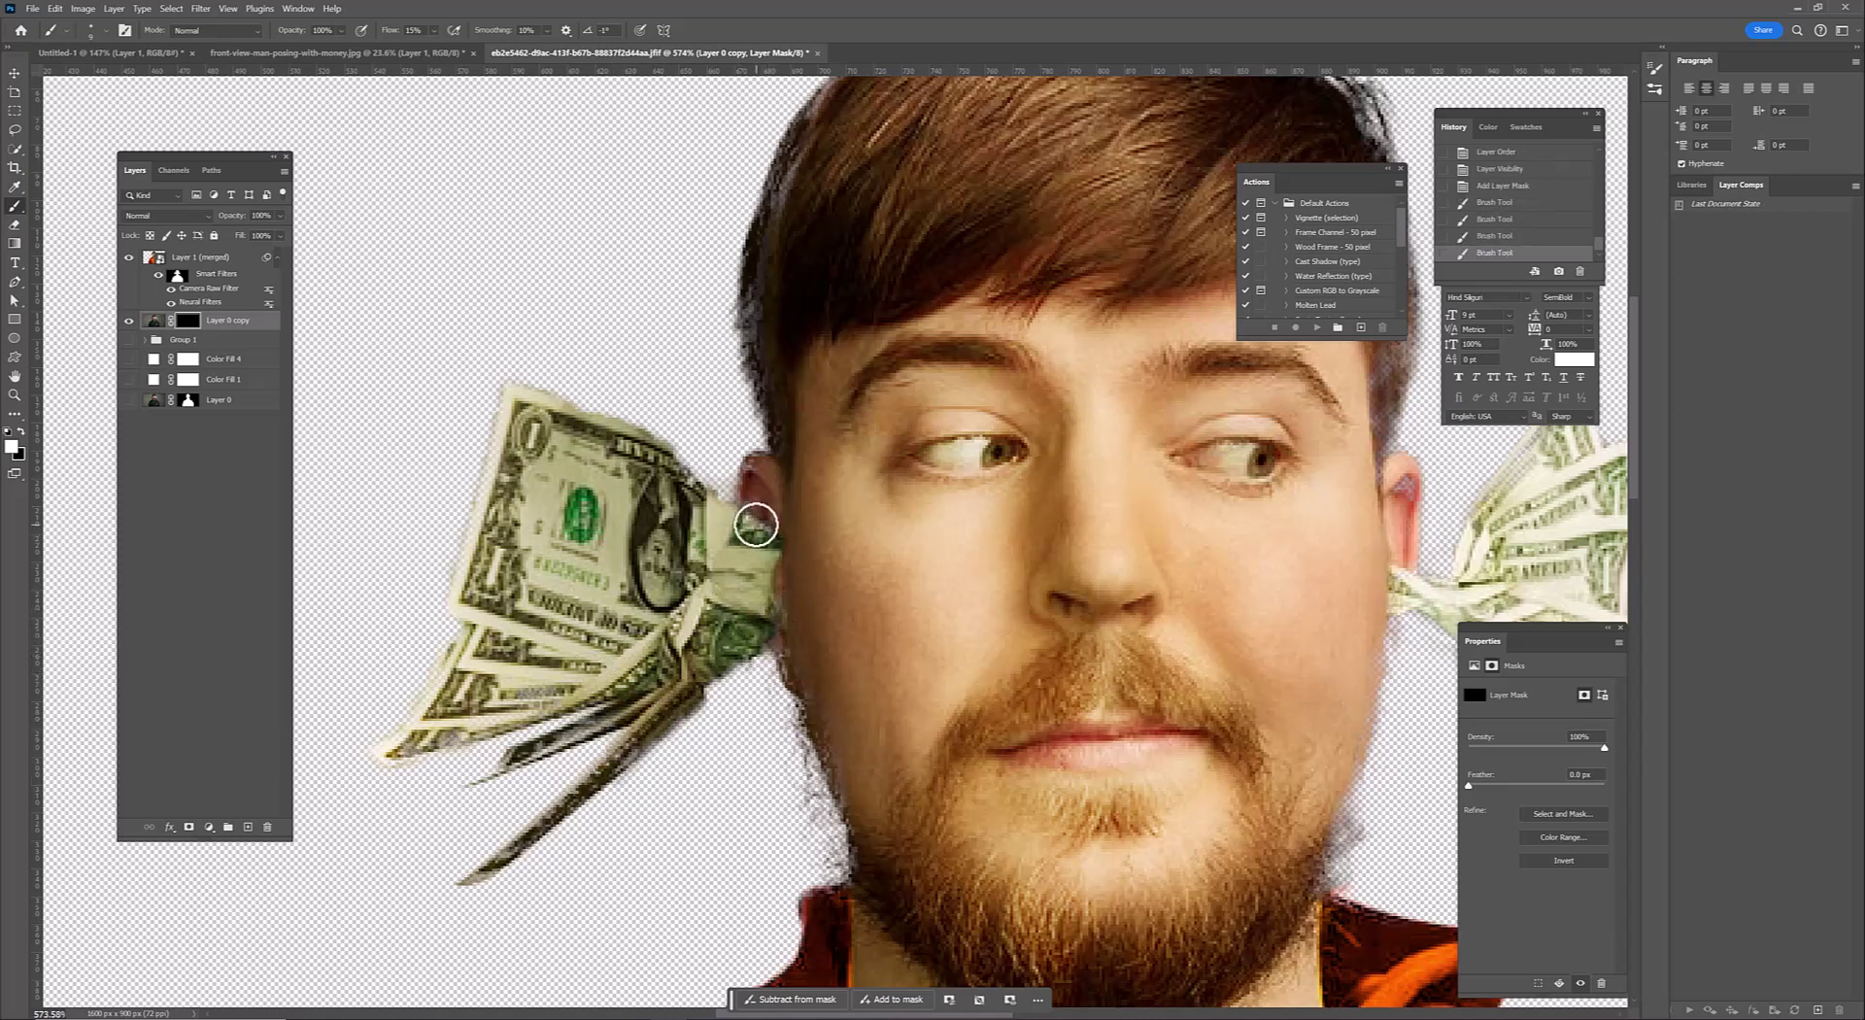
left_click(756, 524)
left_click_drag(896, 377, 750, 595)
left_click(624, 540)
scroll(937, 735, "right", 3)
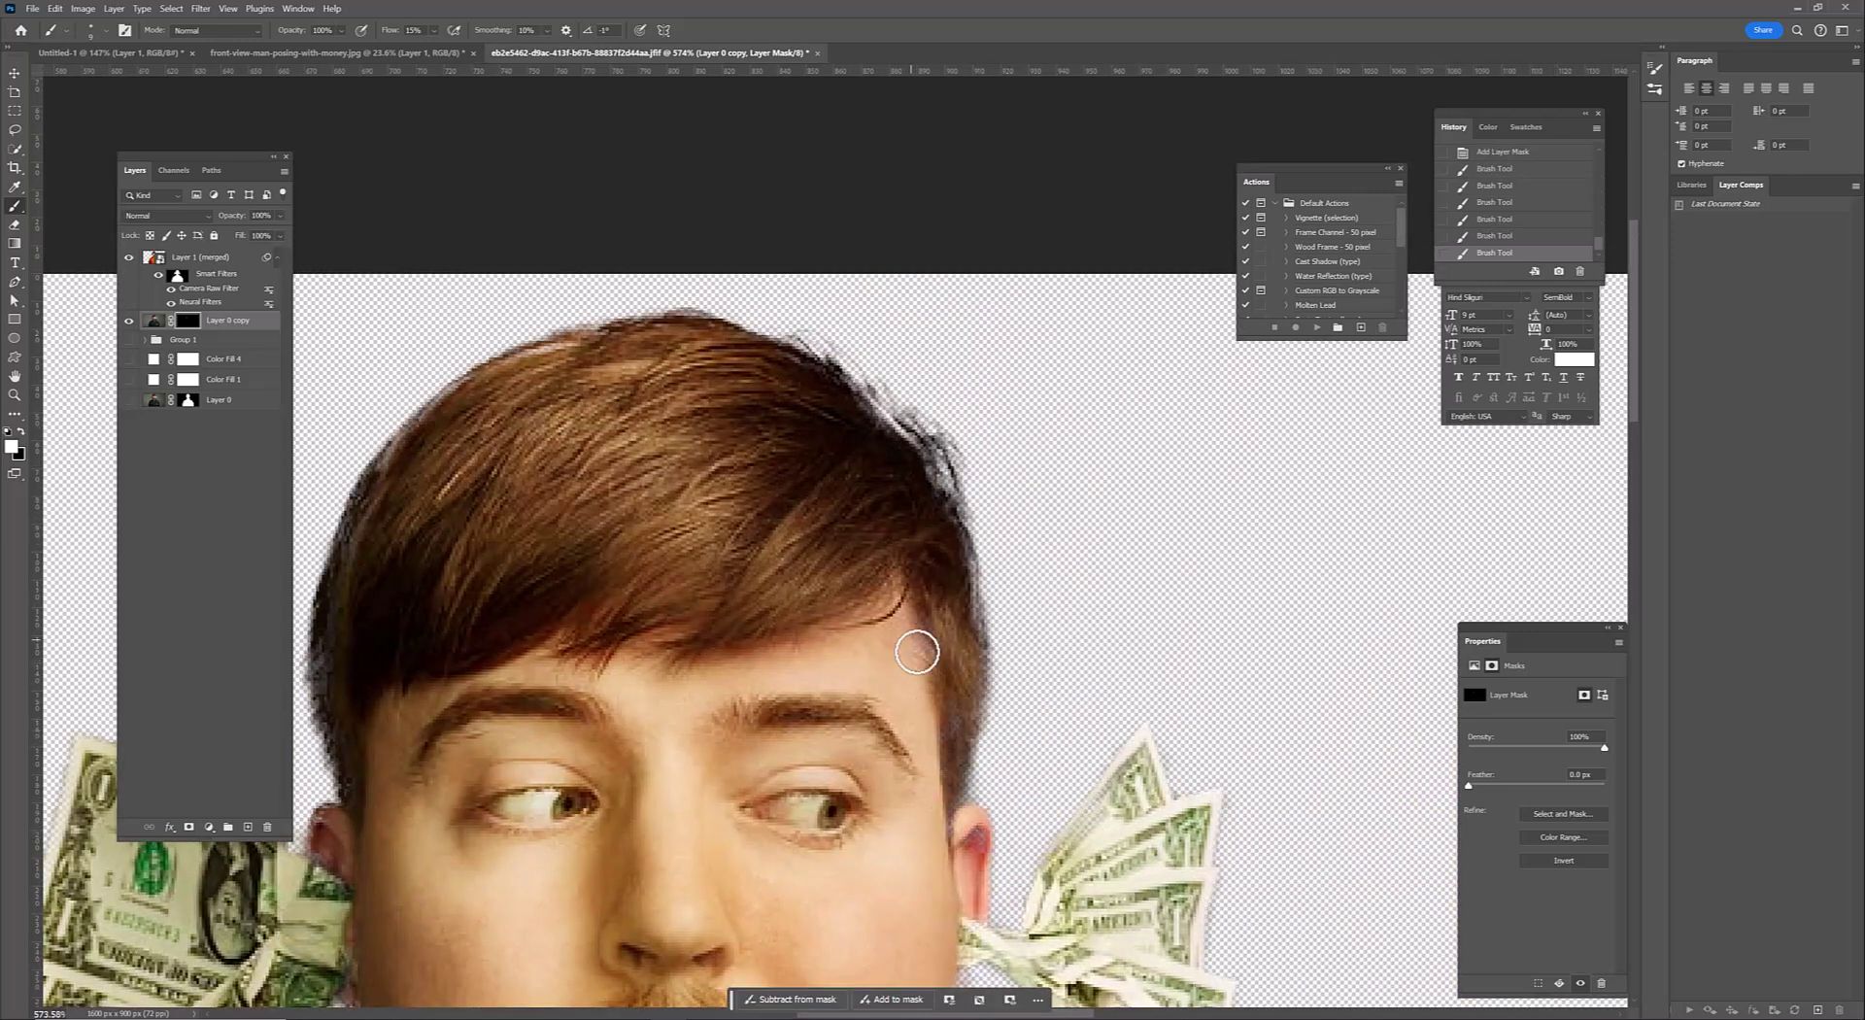
scroll(917, 652, "up", 3)
left_click(808, 639)
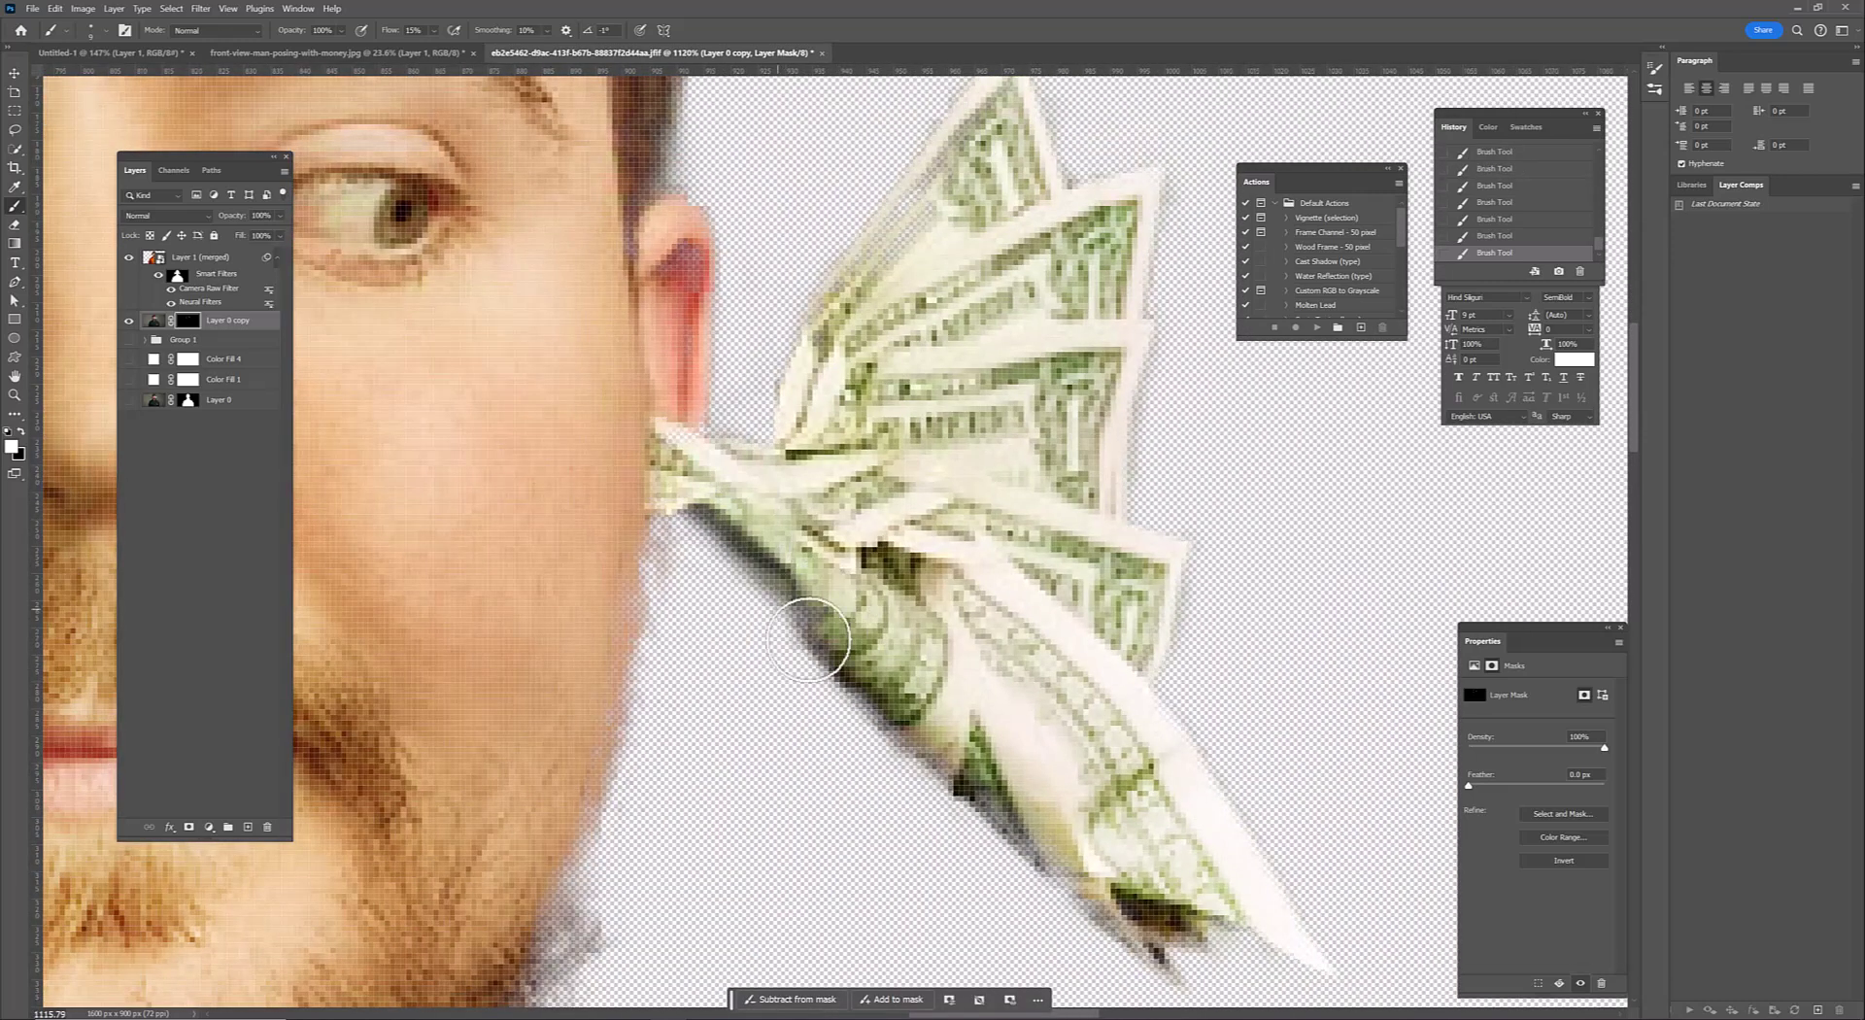
scroll(956, 719, "down", 2)
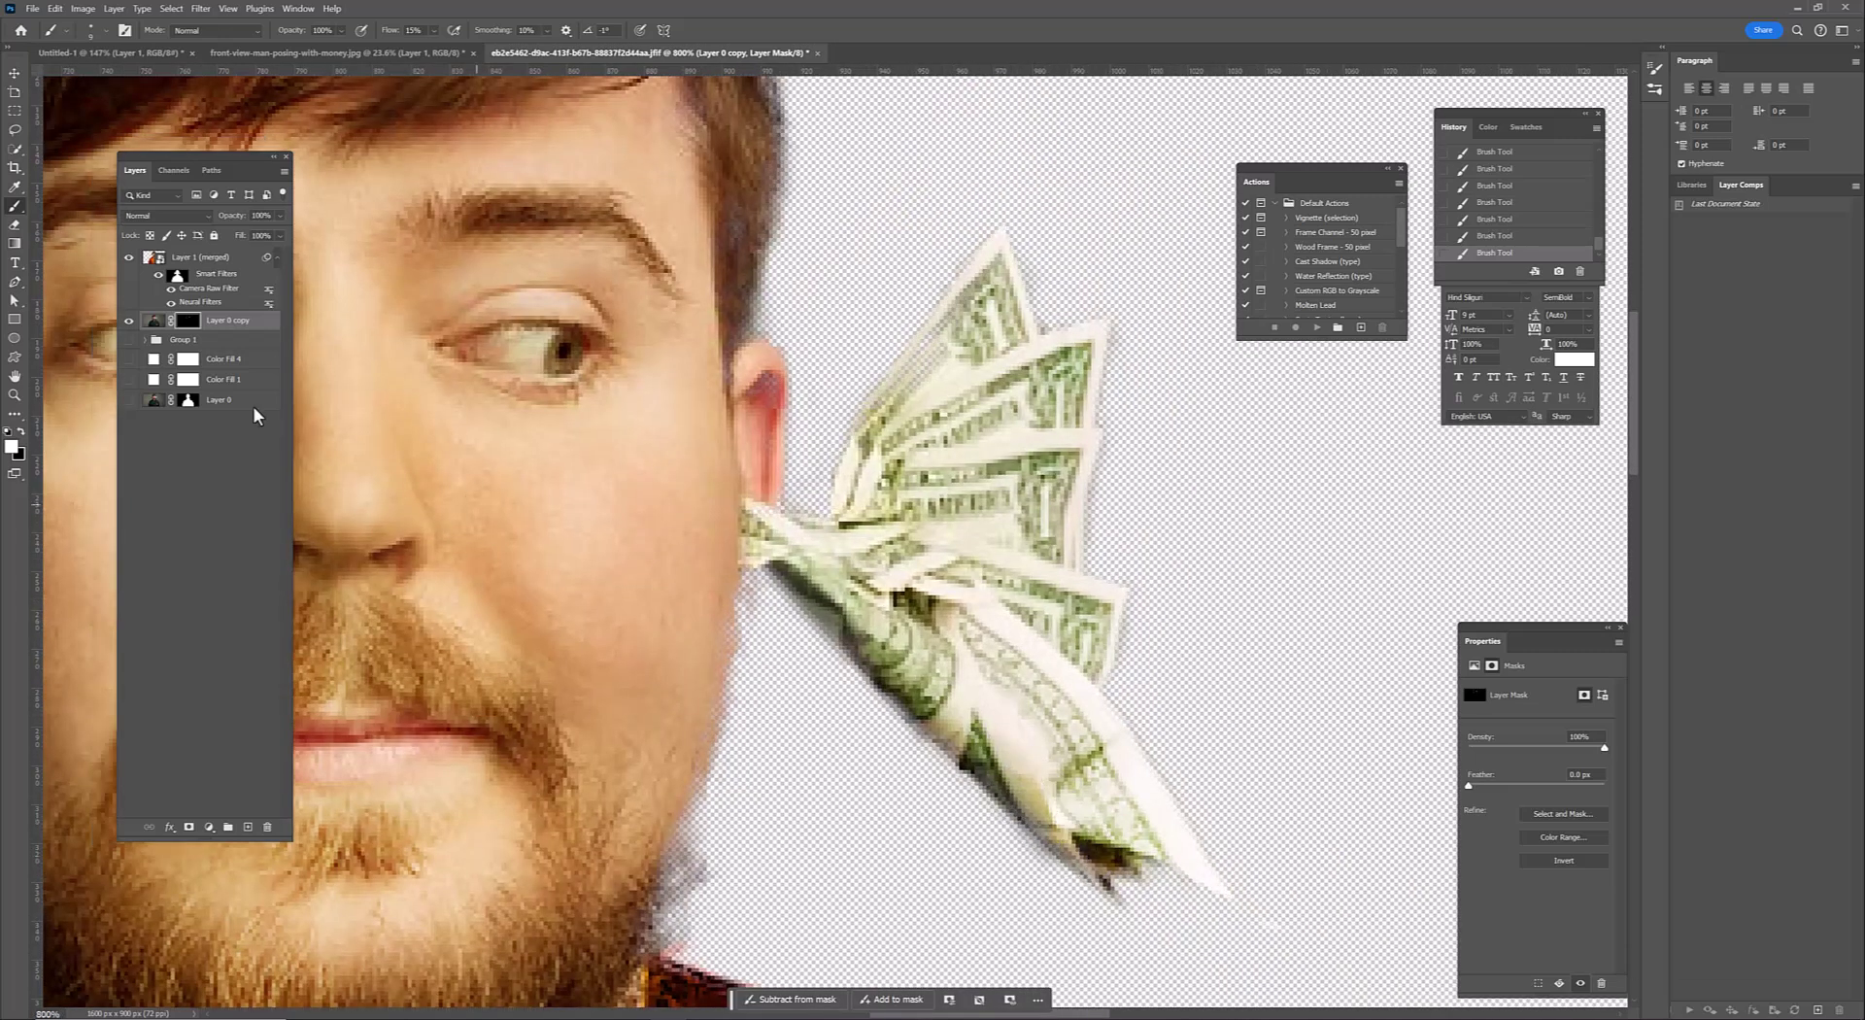
Check the edges against the white background, then select Layer 1 and hide the fill
left_click(128, 358)
scroll(783, 686, "down", 5)
scroll(924, 632, "up", 1)
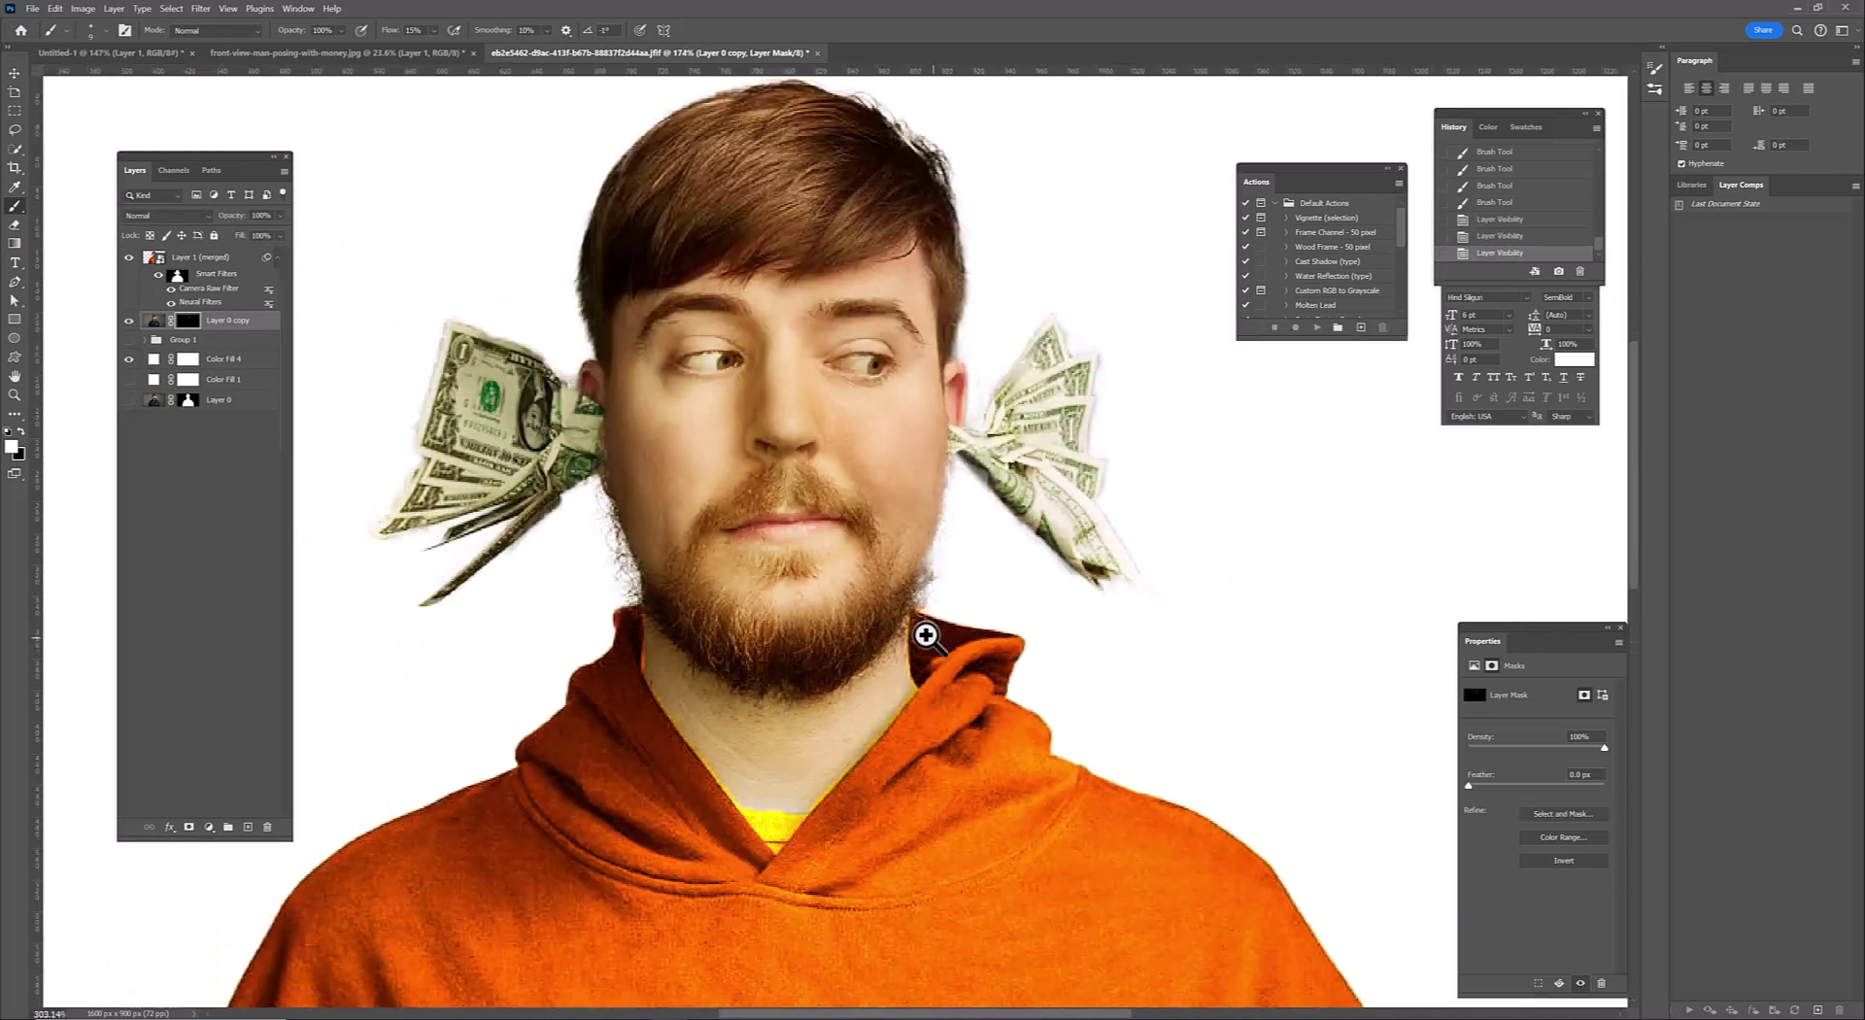
left_click(211, 280)
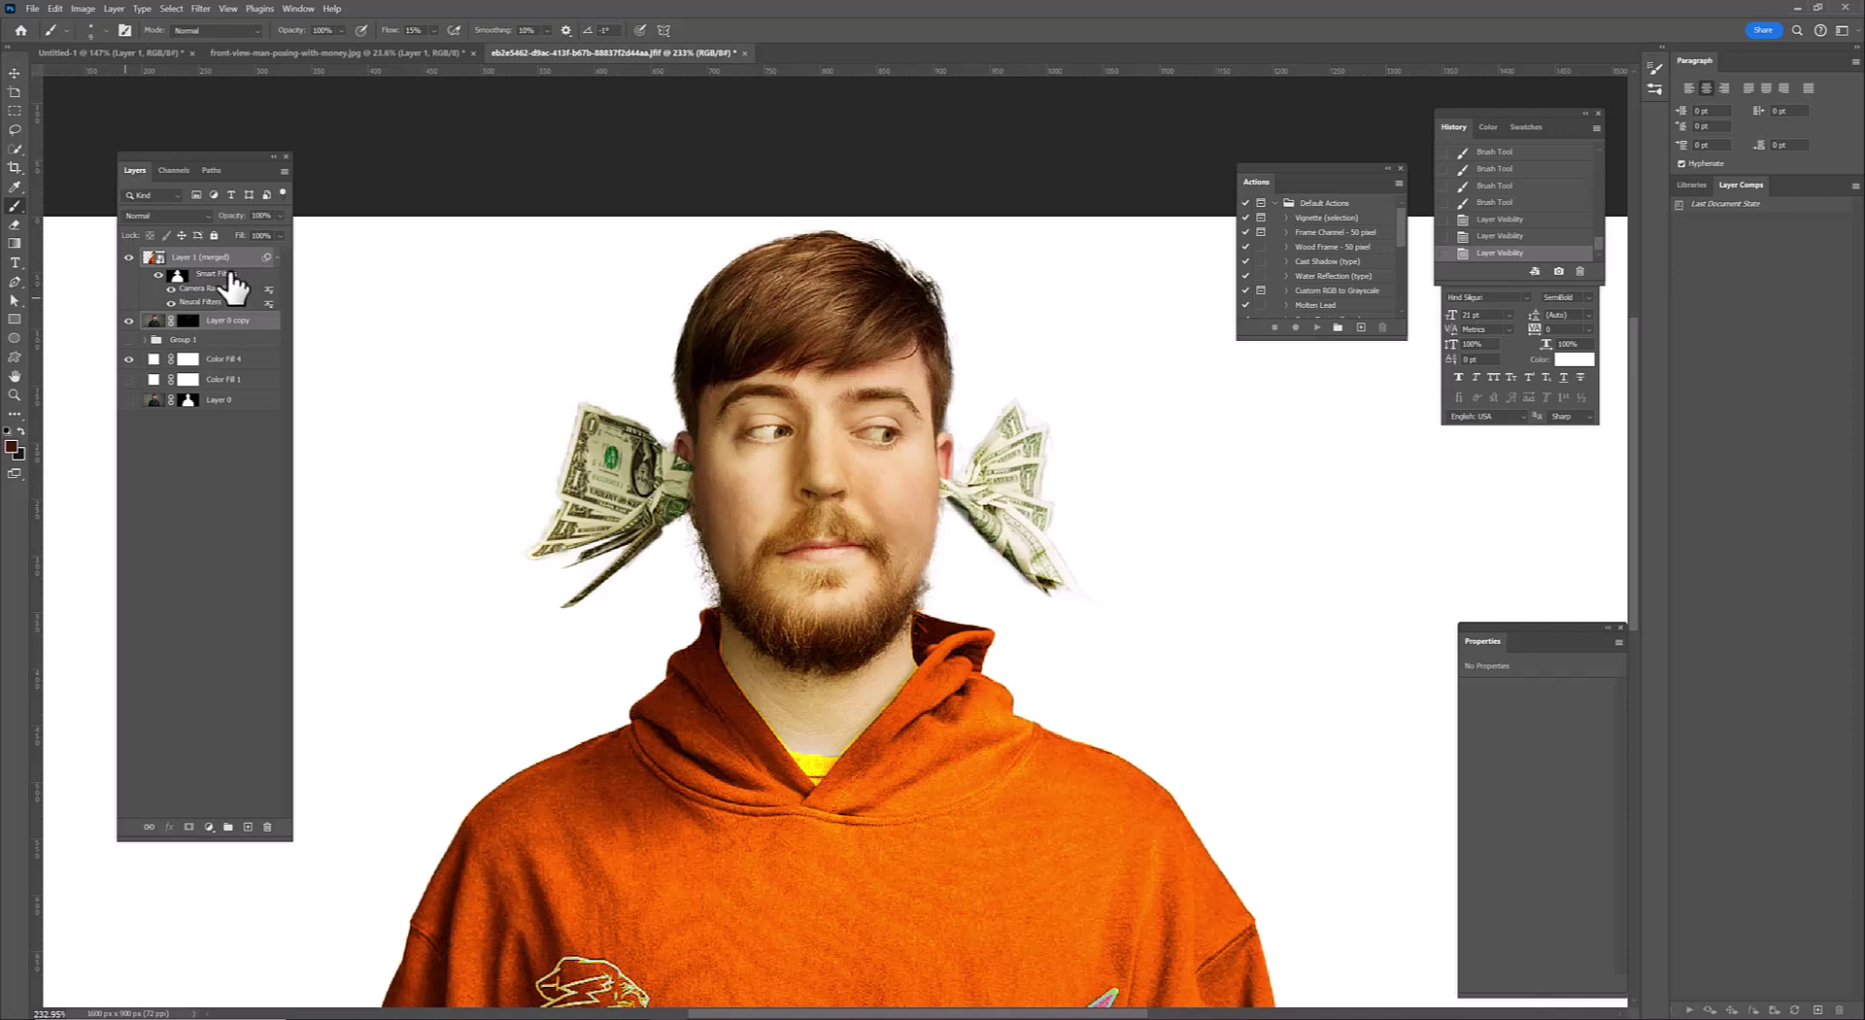
left_click(128, 358)
Stamp visible layers into Layer 1, group it with Layer 0 copy as Group 2, and hide the group
key("ctrl+shift+alt+e")
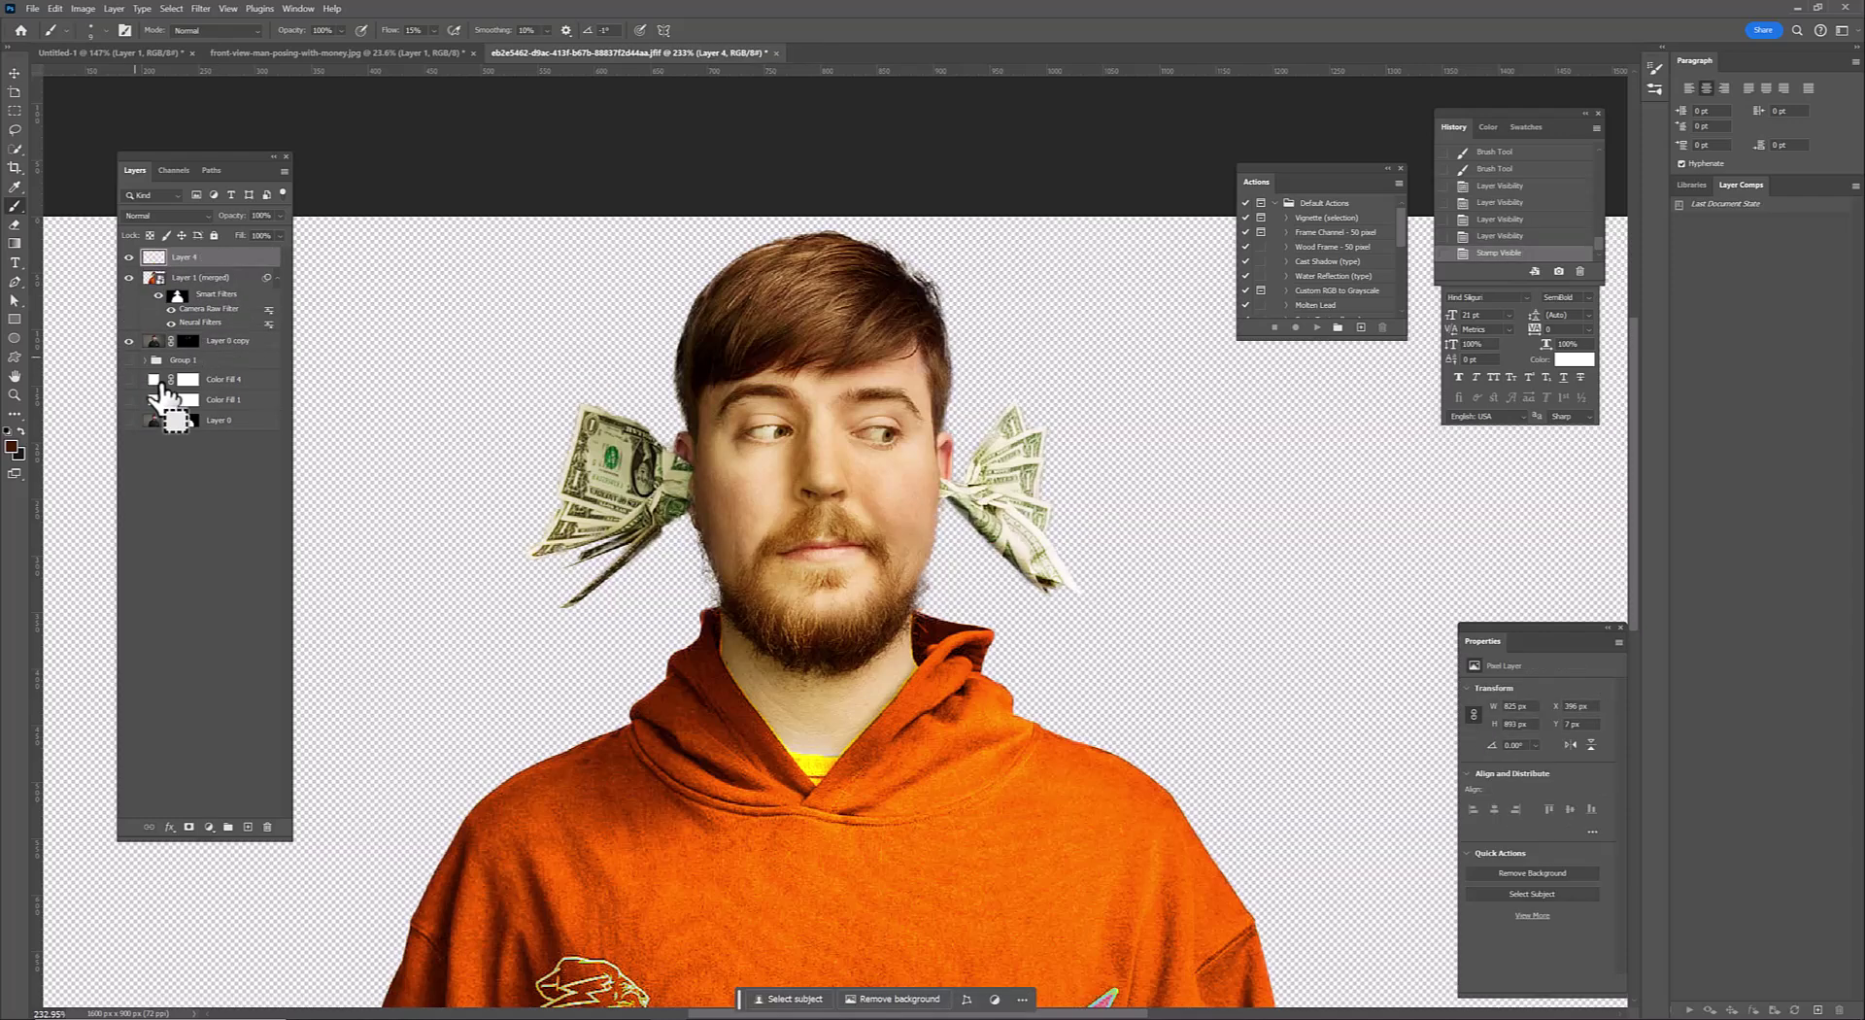
left_click(210, 278)
left_click(223, 341, "shift")
key("ctrl+g")
left_click(128, 276)
scroll(860, 600, "up", 2)
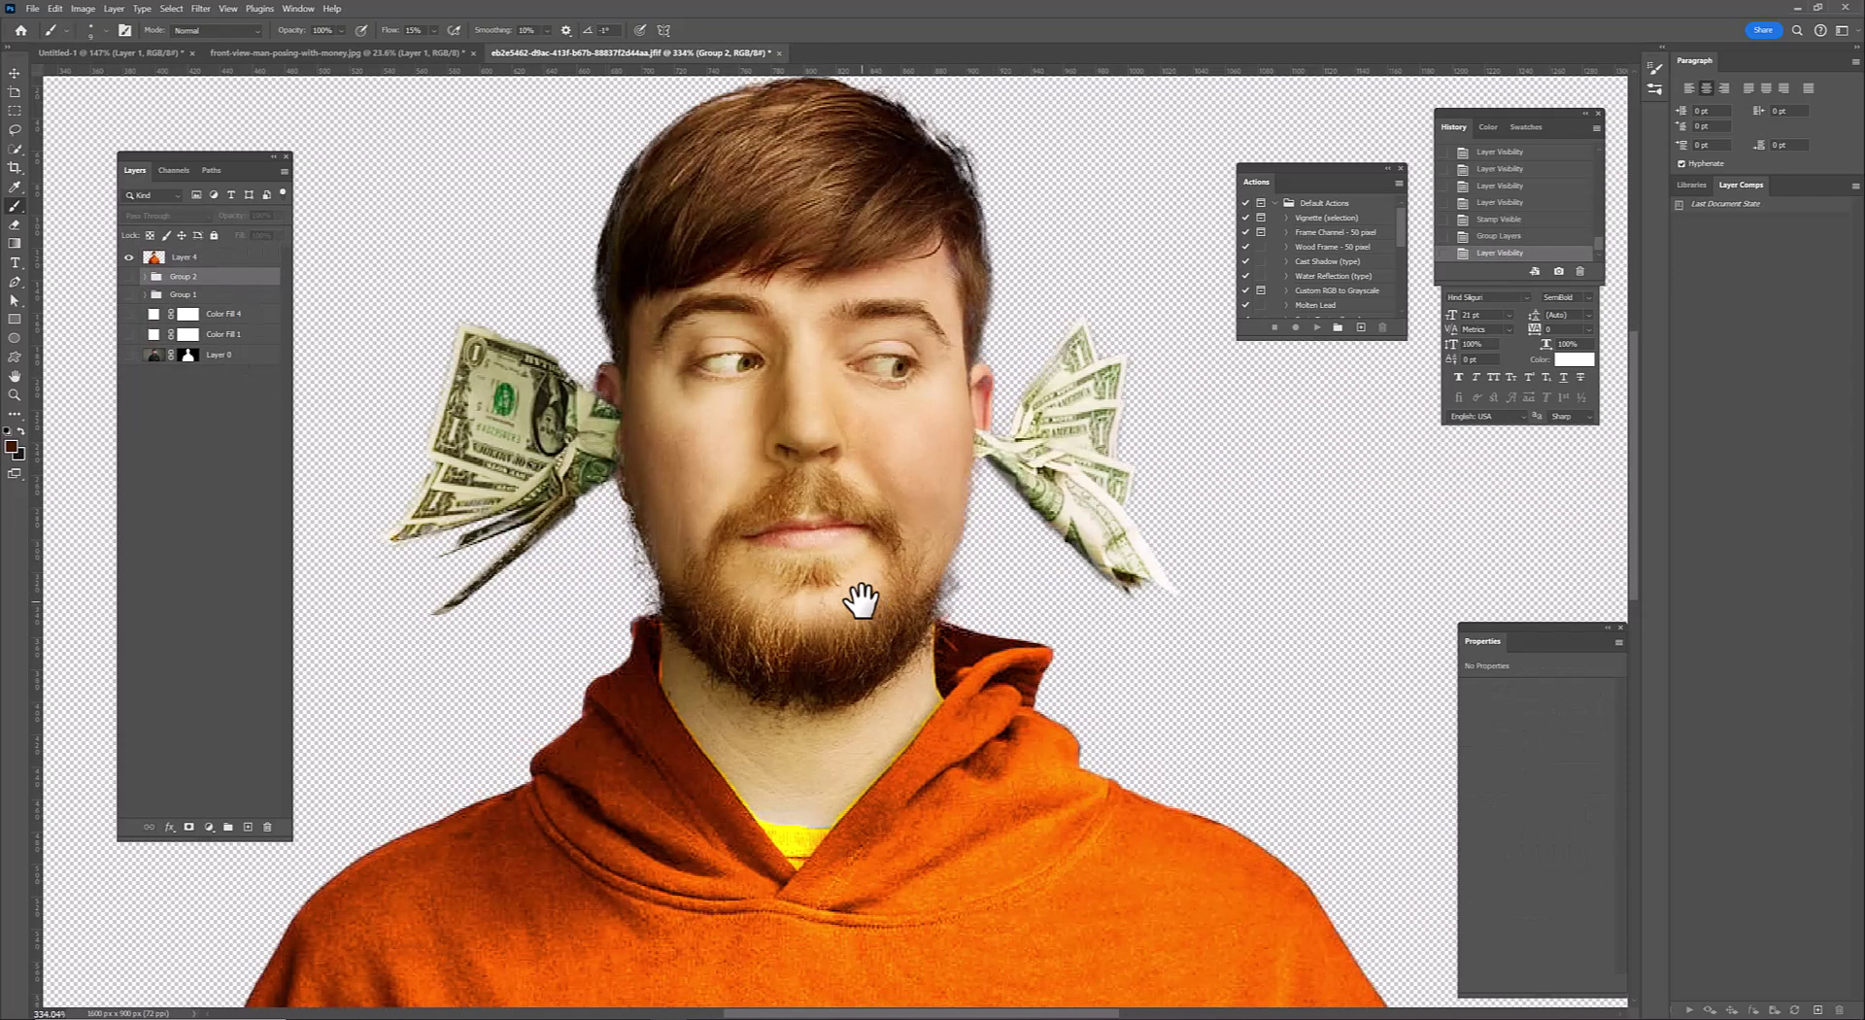
Lasso around the man's head and money ears, then deselect
left_click_drag(861, 601, 866, 653)
key("l")
left_click_drag(529, 205, 1228, 335)
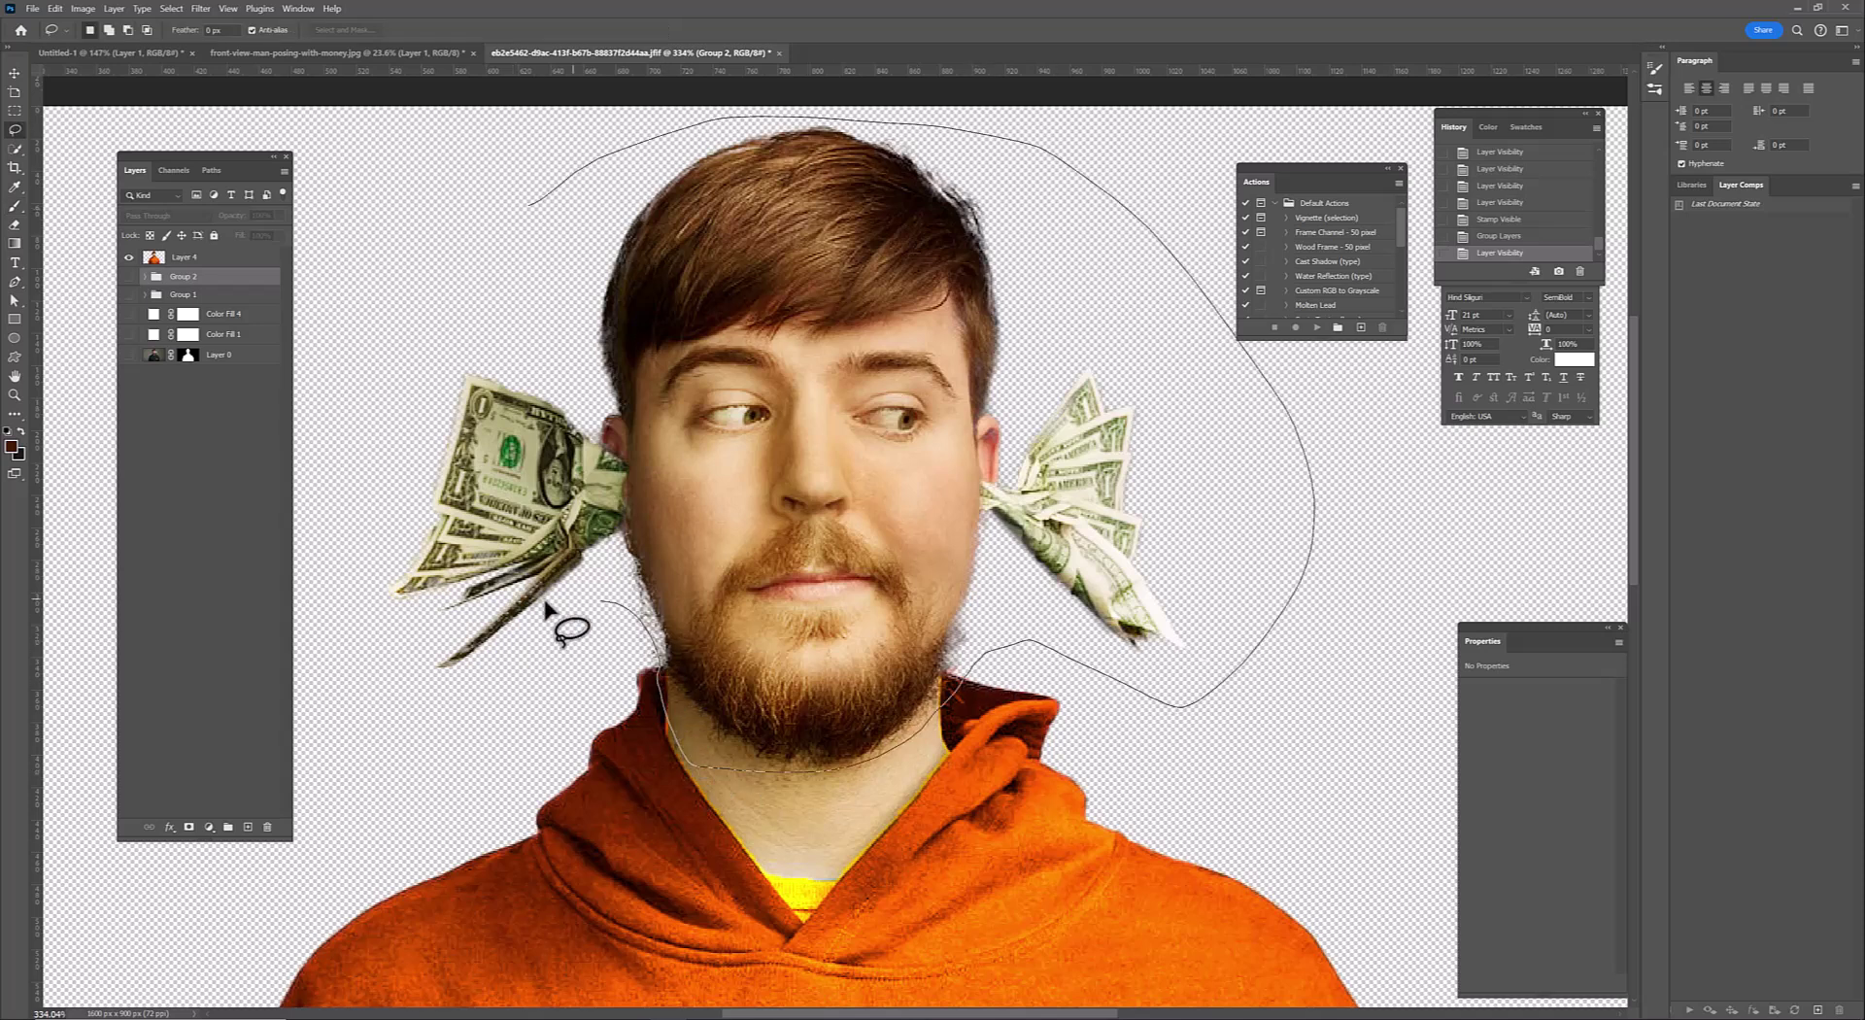
left_click_drag(547, 607, 666, 674)
scroll(619, 685, "down", 2)
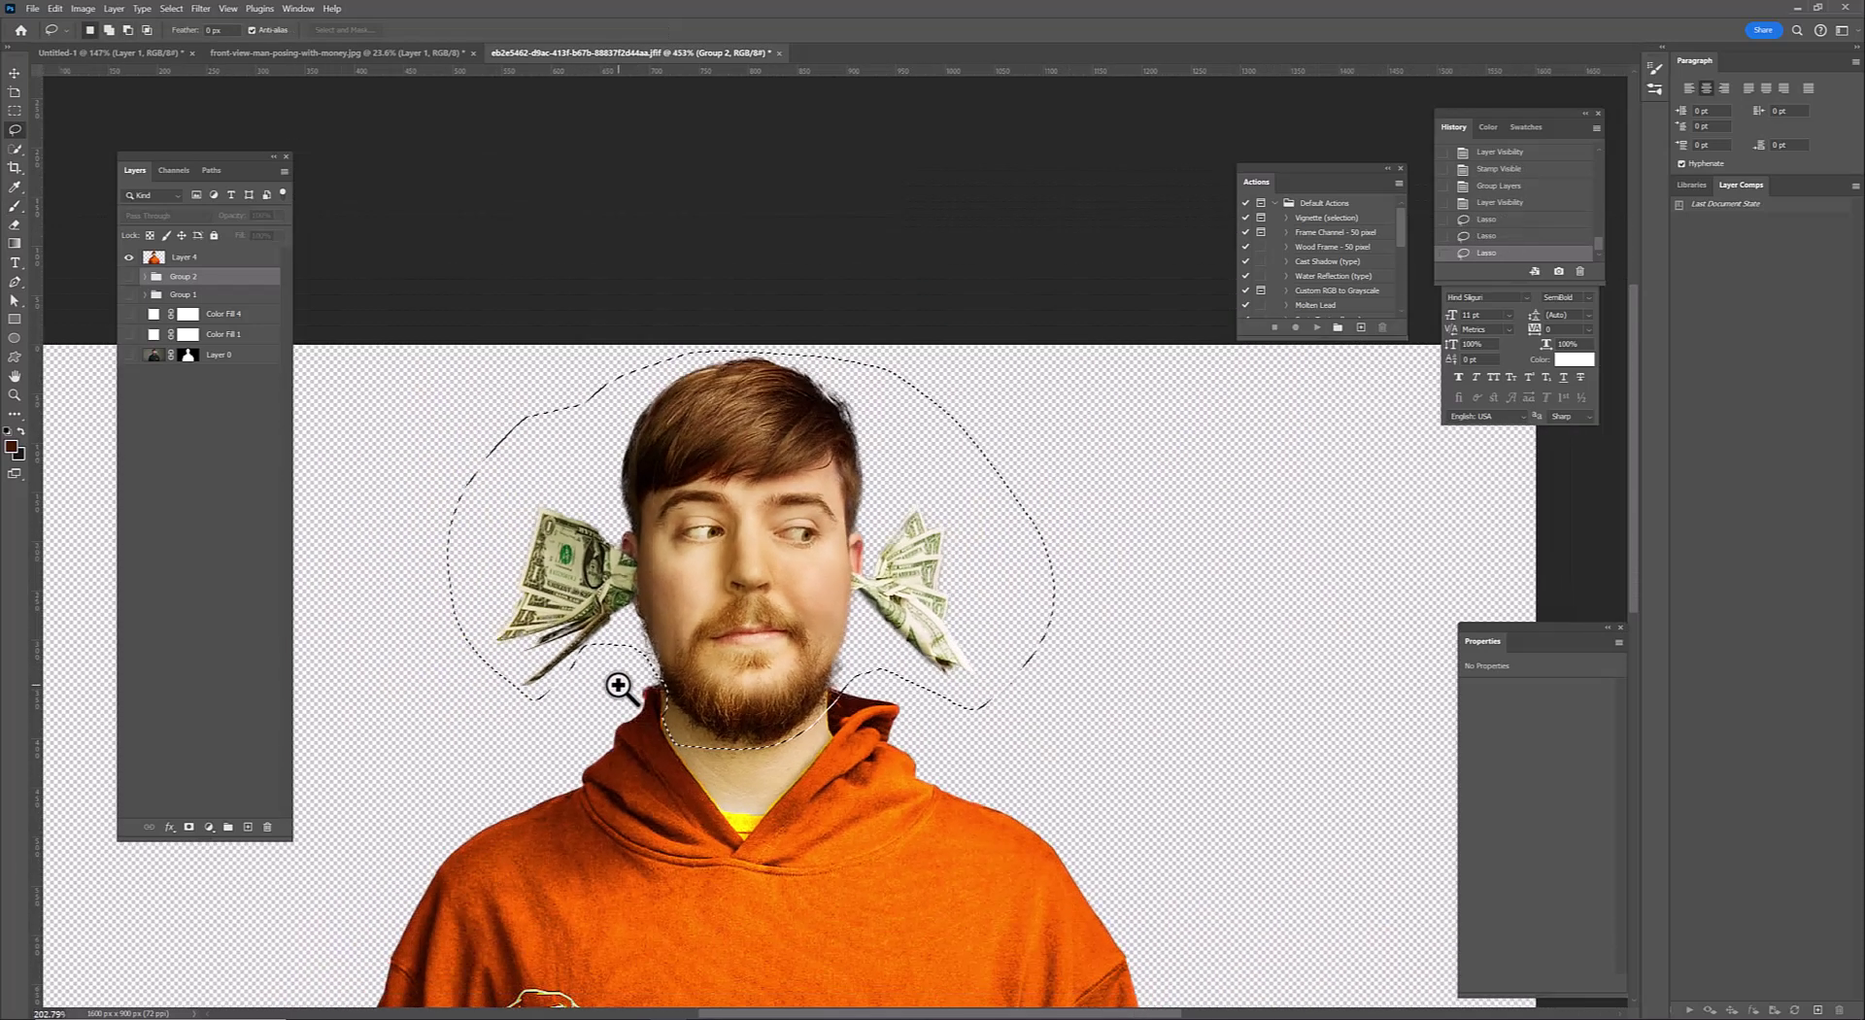
scroll(619, 686, "down", 2)
key("ctrl+d")
Convert the man's layer to a smart object and move him lower in the thumbnail
right_click(238, 256)
left_click(333, 509)
key("v")
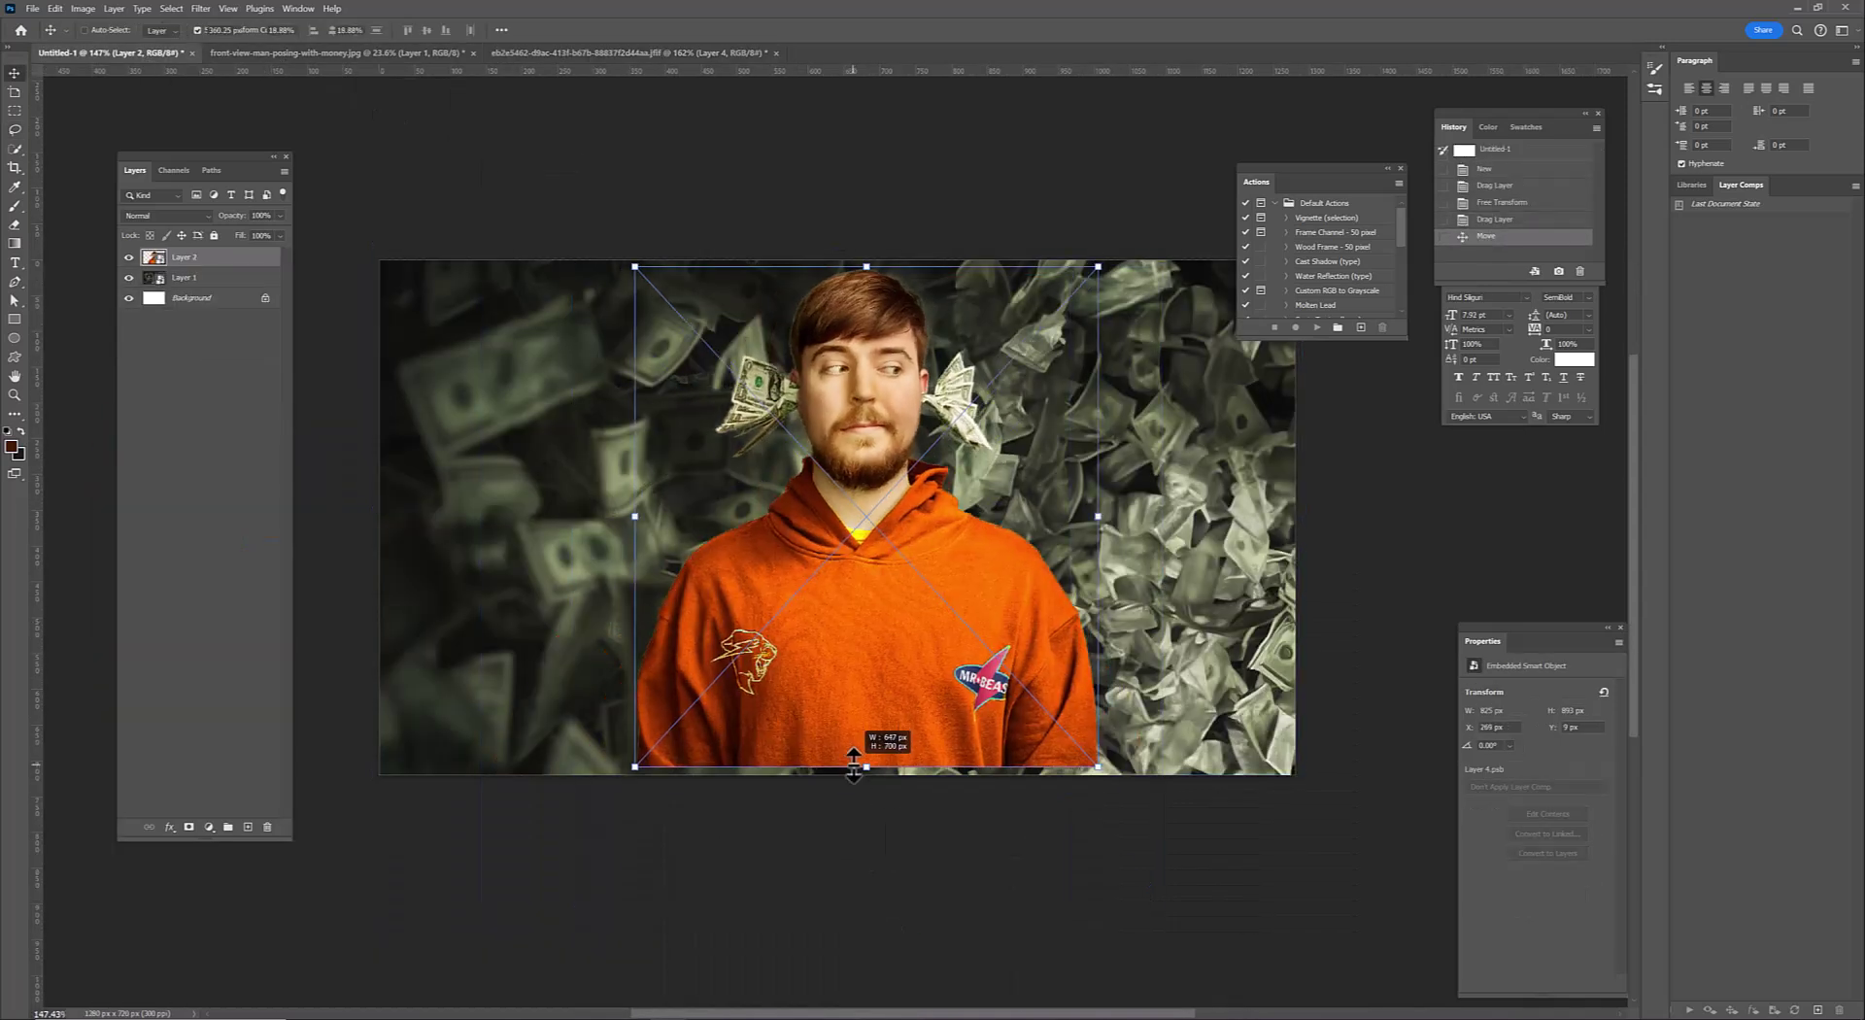
left_click_drag(853, 635, 862, 722)
key("Return")
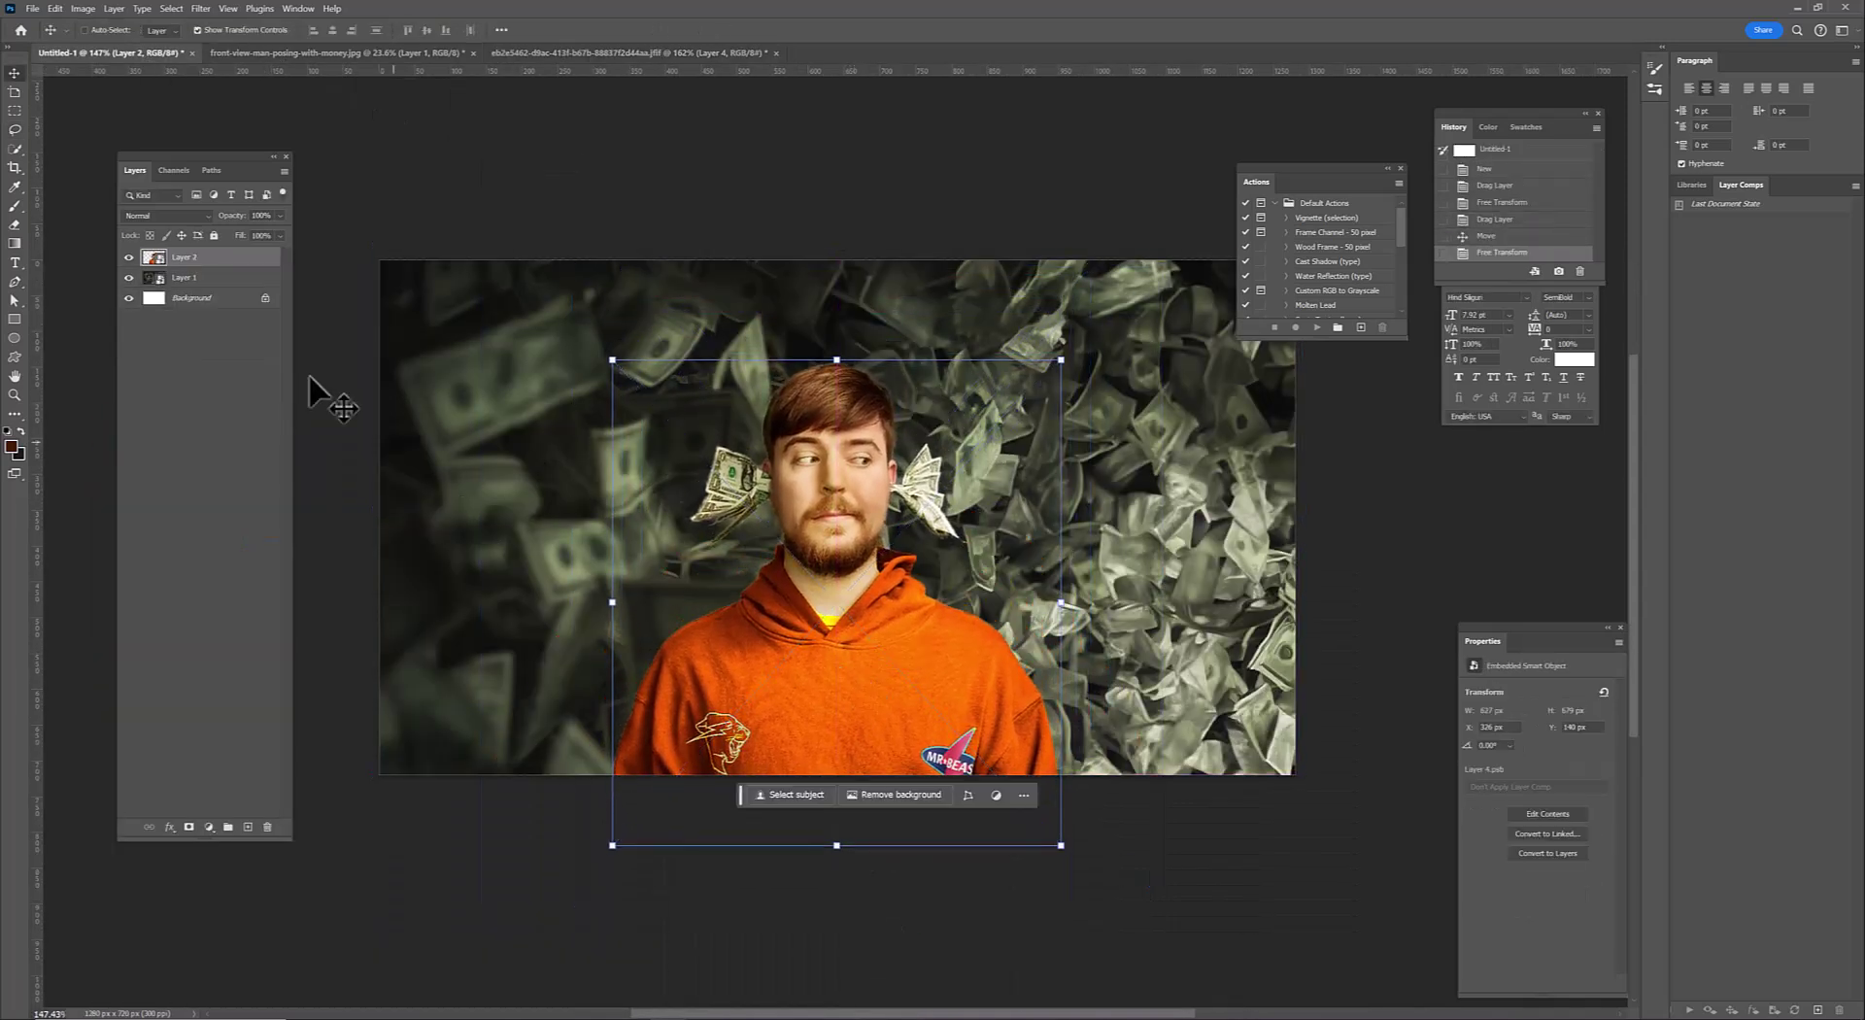
Darken the money background with a Curves adjustment clipped to Layer 1, then start lassoing the head
left_click(184, 278)
left_click(209, 826)
left_click(258, 632)
left_click_drag(1603, 725, 1648, 760)
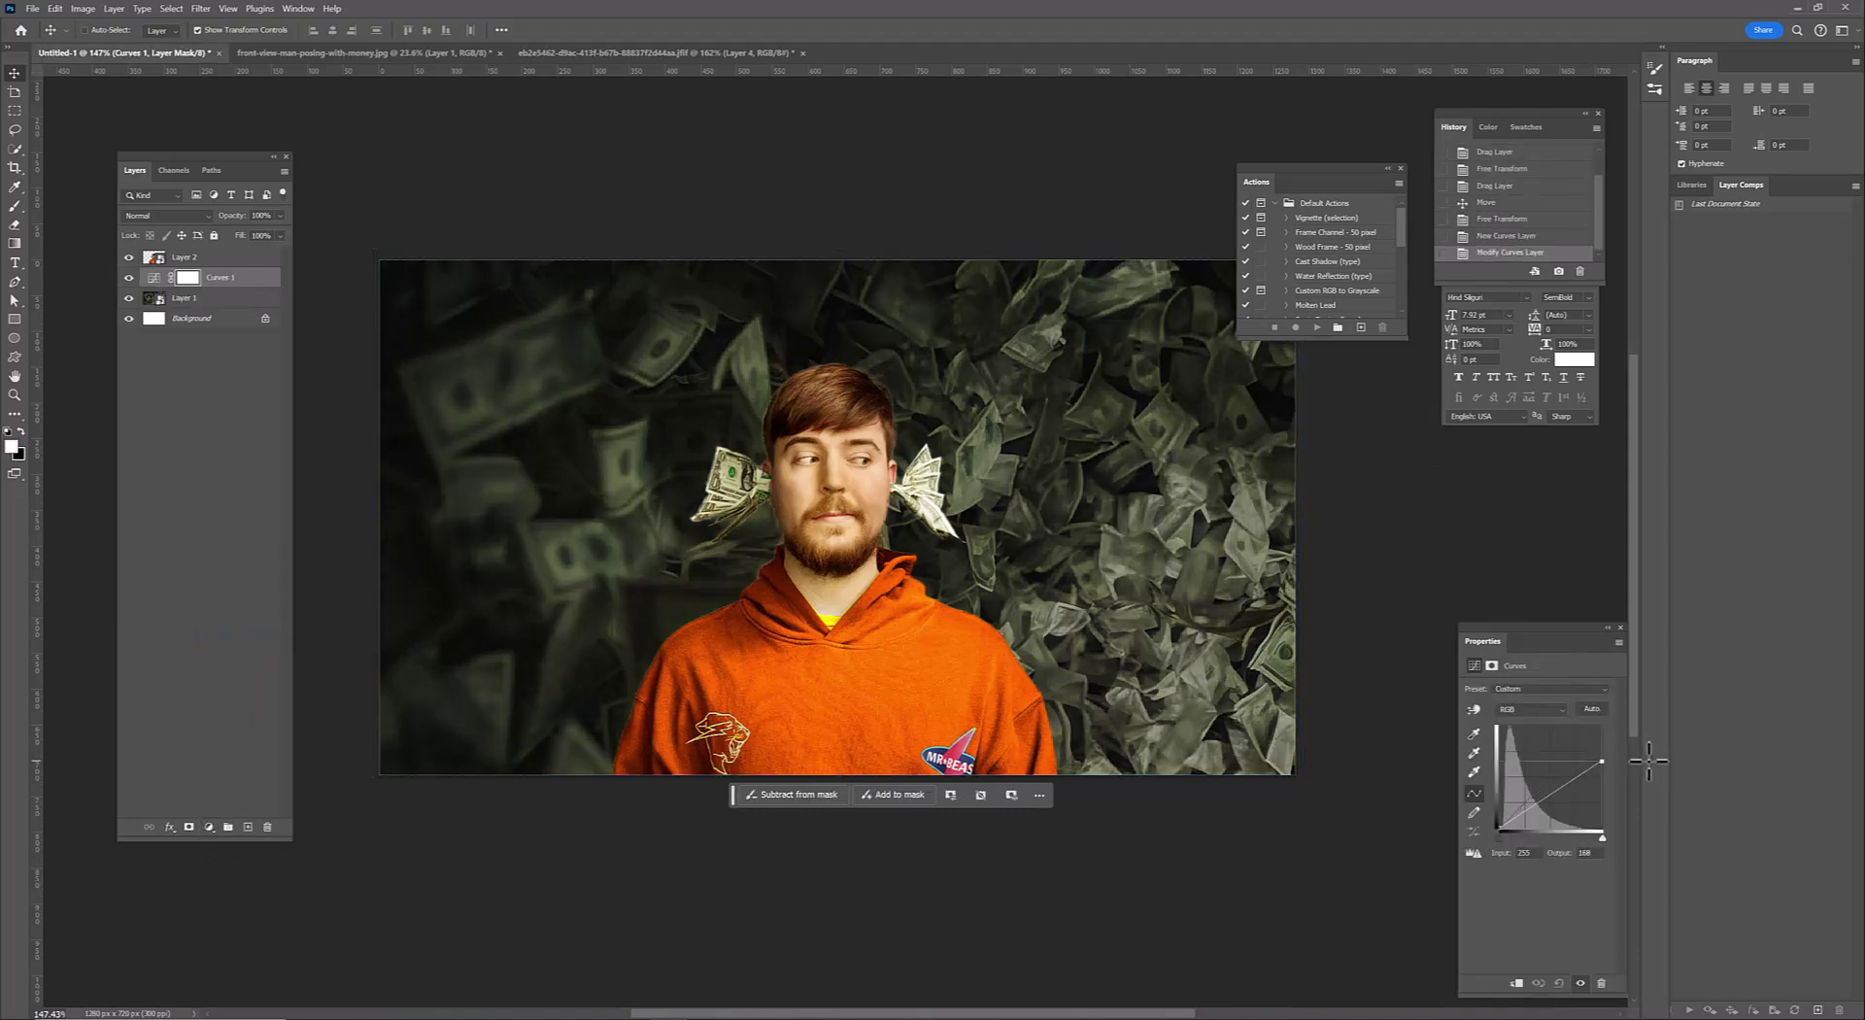
key("l")
scroll(748, 613, "up", 5)
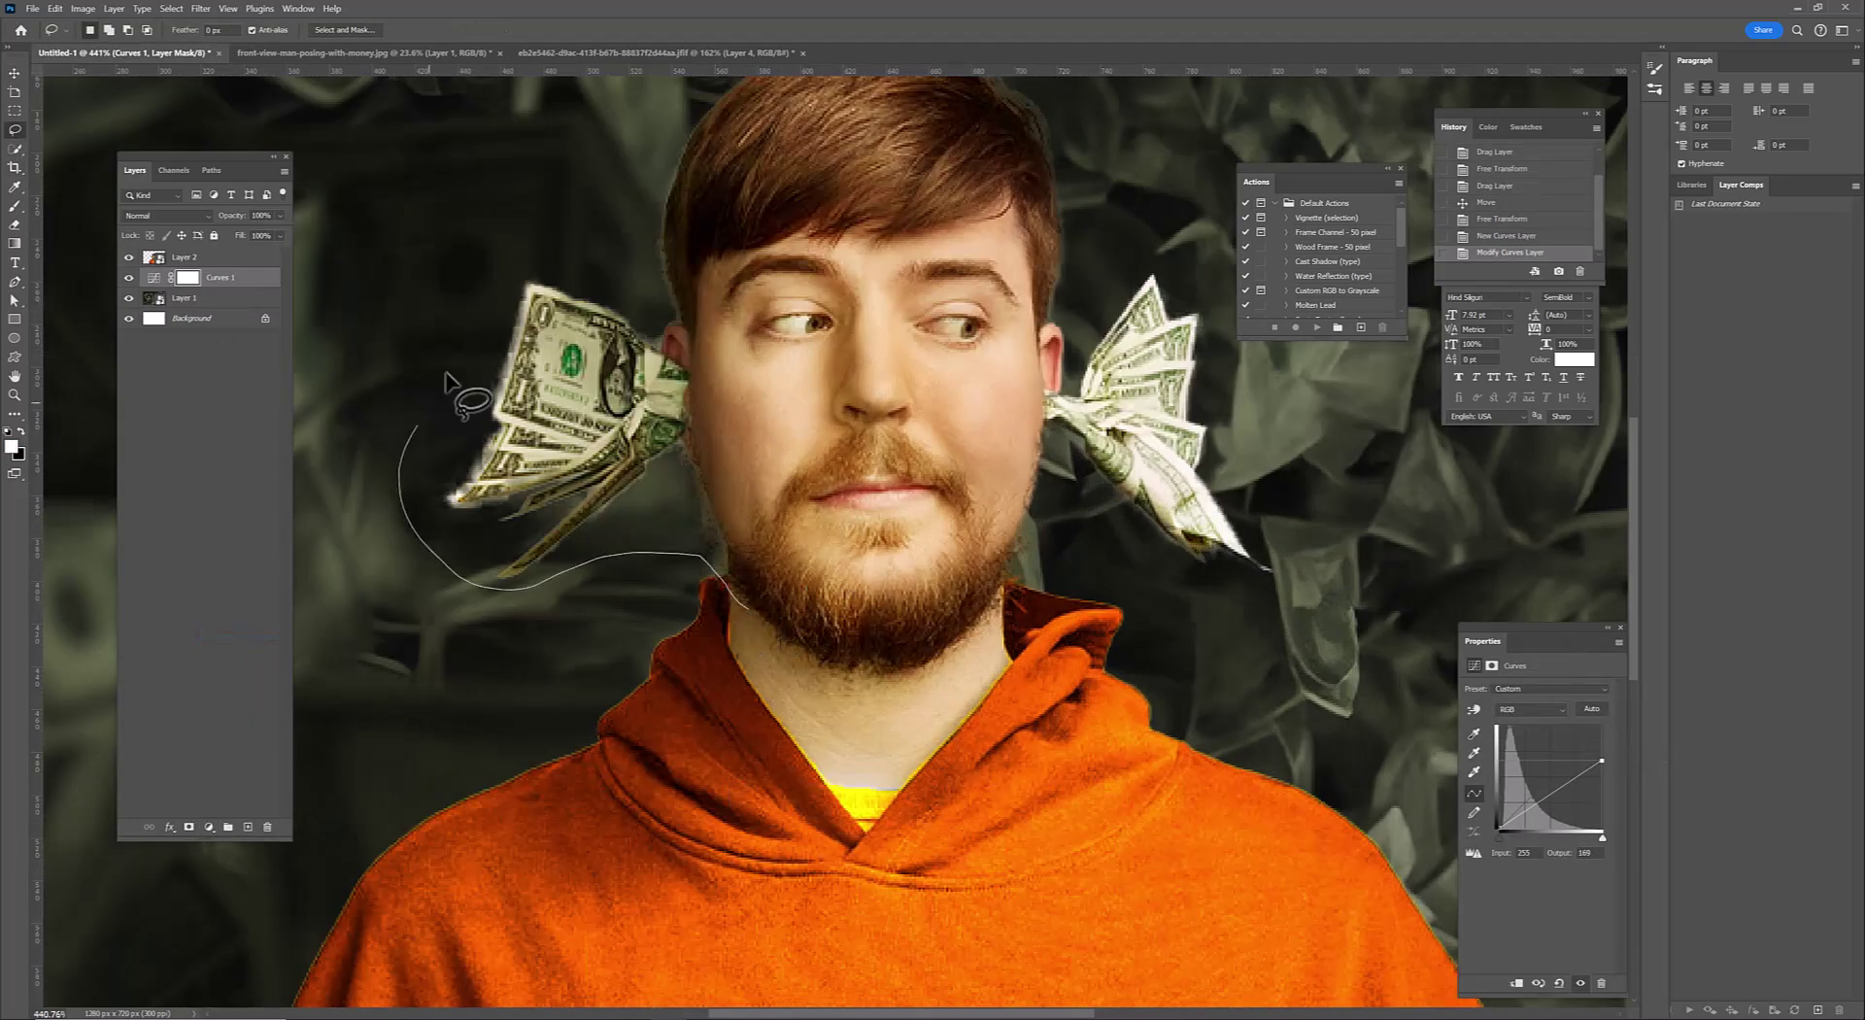
left_click_drag(449, 381, 762, 277)
Close the lasso and copy the head and money ears onto a new layer
left_click_drag(743, 995, 631, 888)
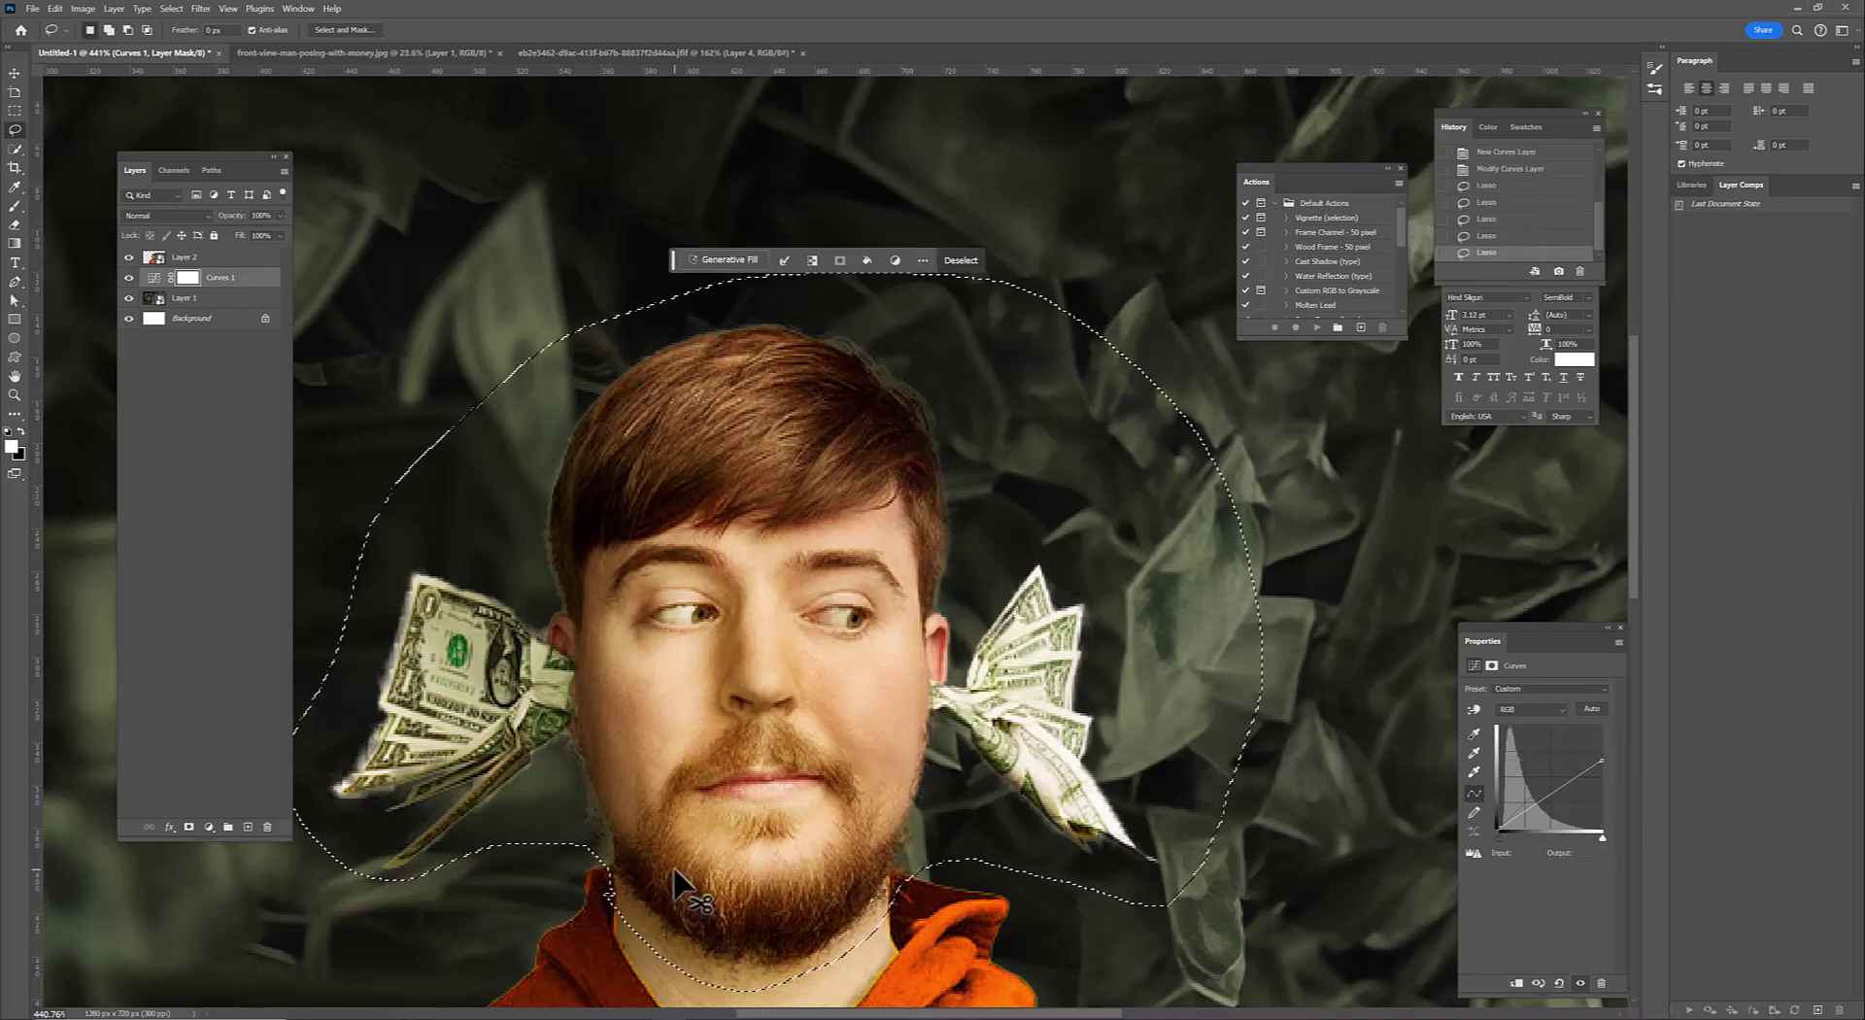
key("ctrl+j")
scroll(553, 437, "down", 3)
Enlarge the copied head upward and narrow its lower corners toward the chin
key("v")
key("ctrl+t")
left_click_drag(678, 360, 678, 195)
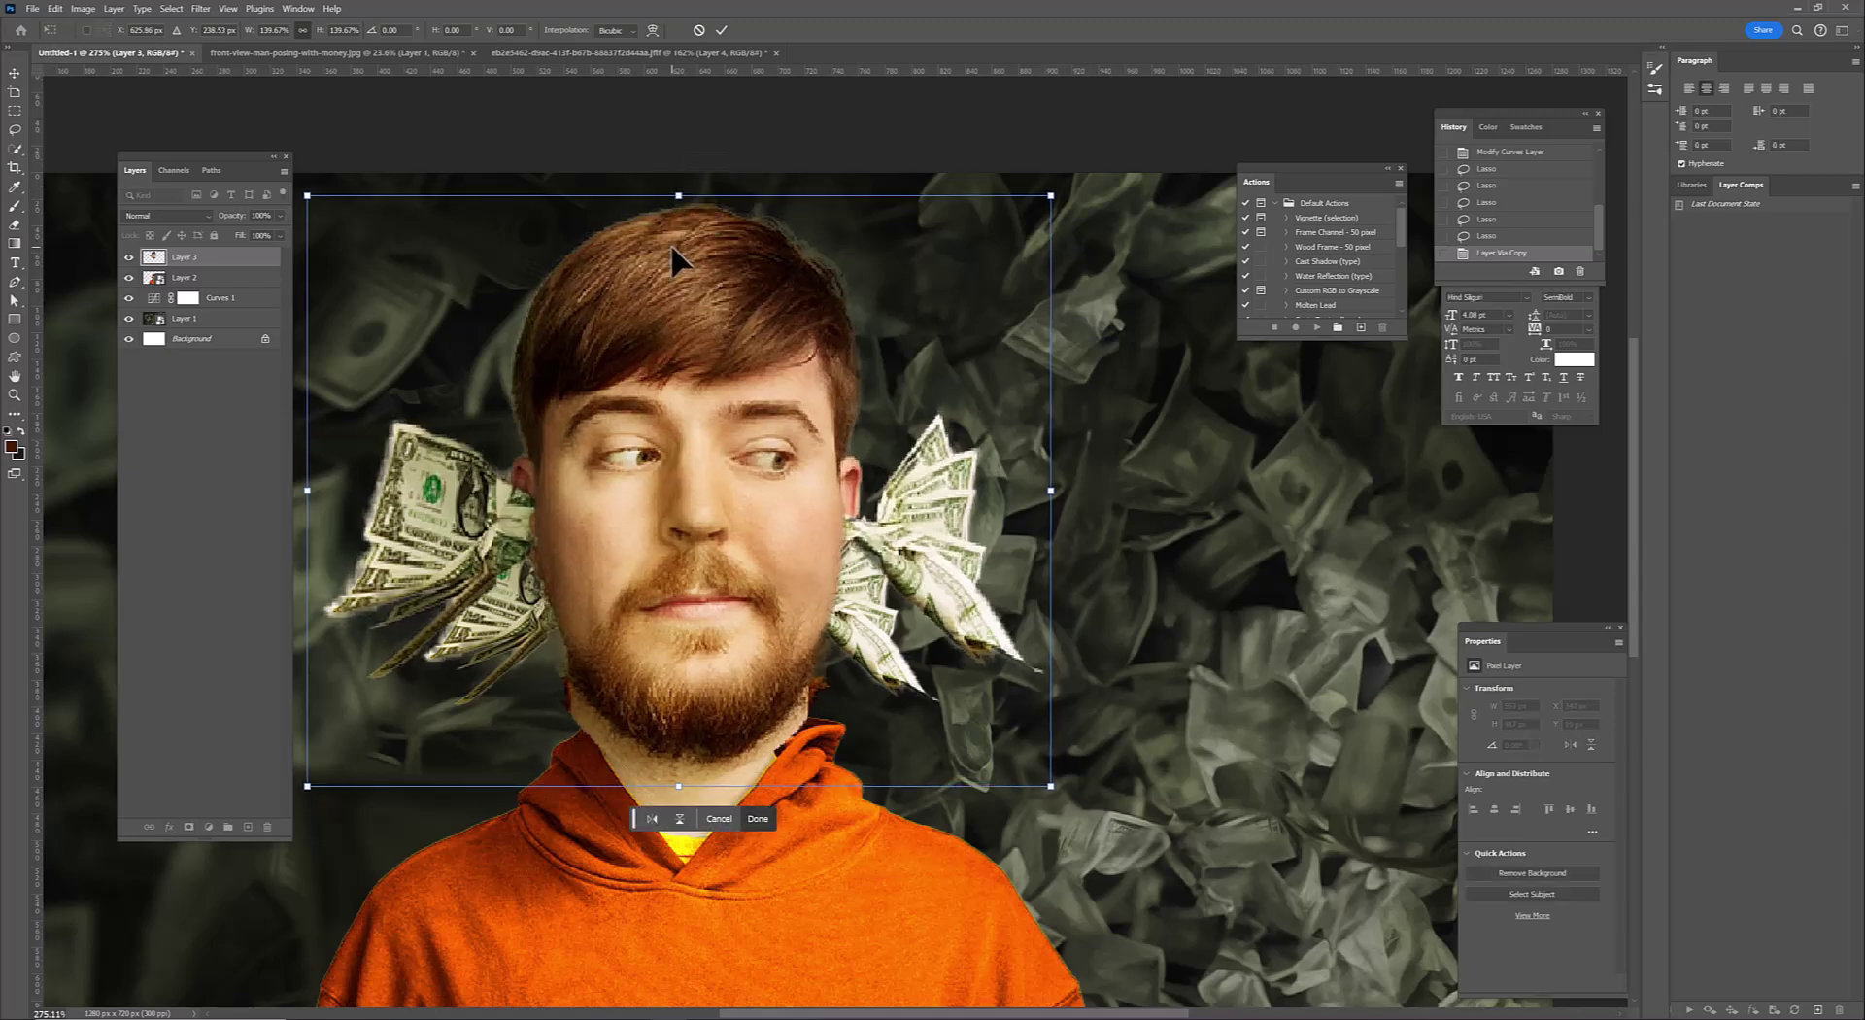
left_click_drag(1051, 785, 988, 791)
left_click_drag(307, 785, 374, 794)
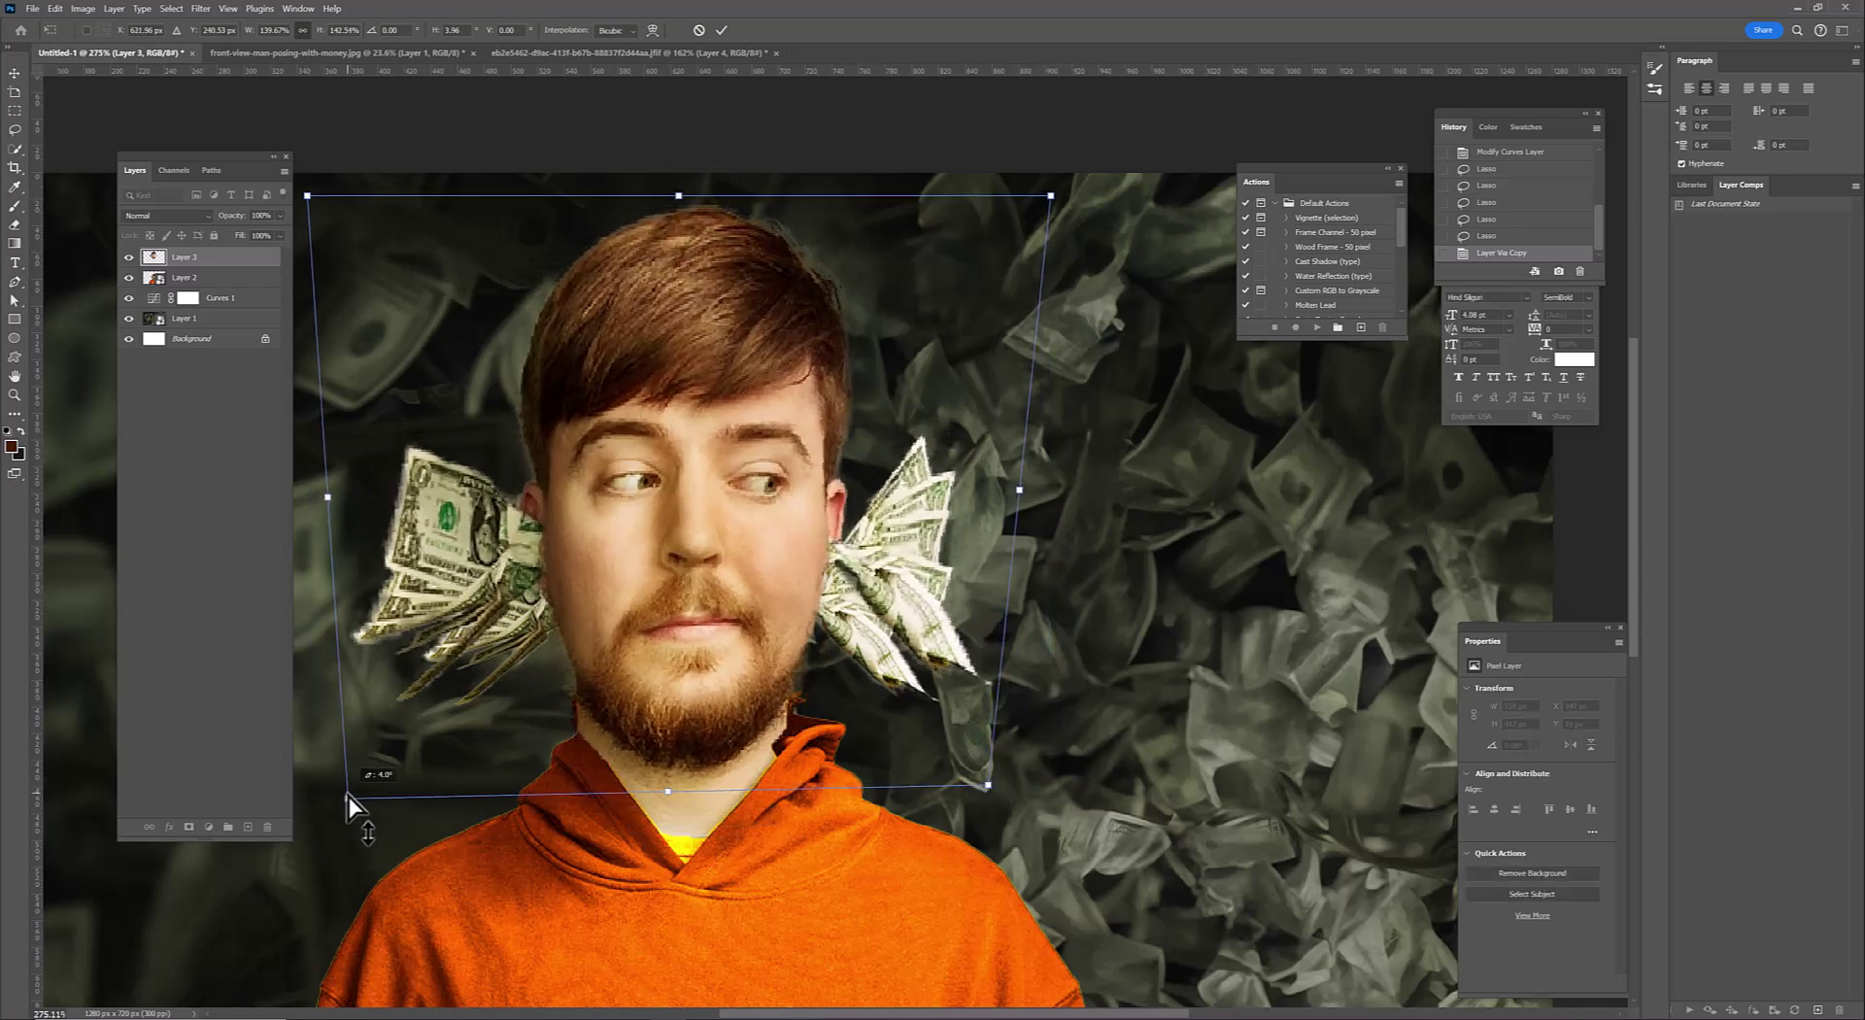
Stretch the top corners of the head outward and apply the distortion
left_click_drag(1051, 196, 1116, 173)
scroll(592, 226, "down", 3)
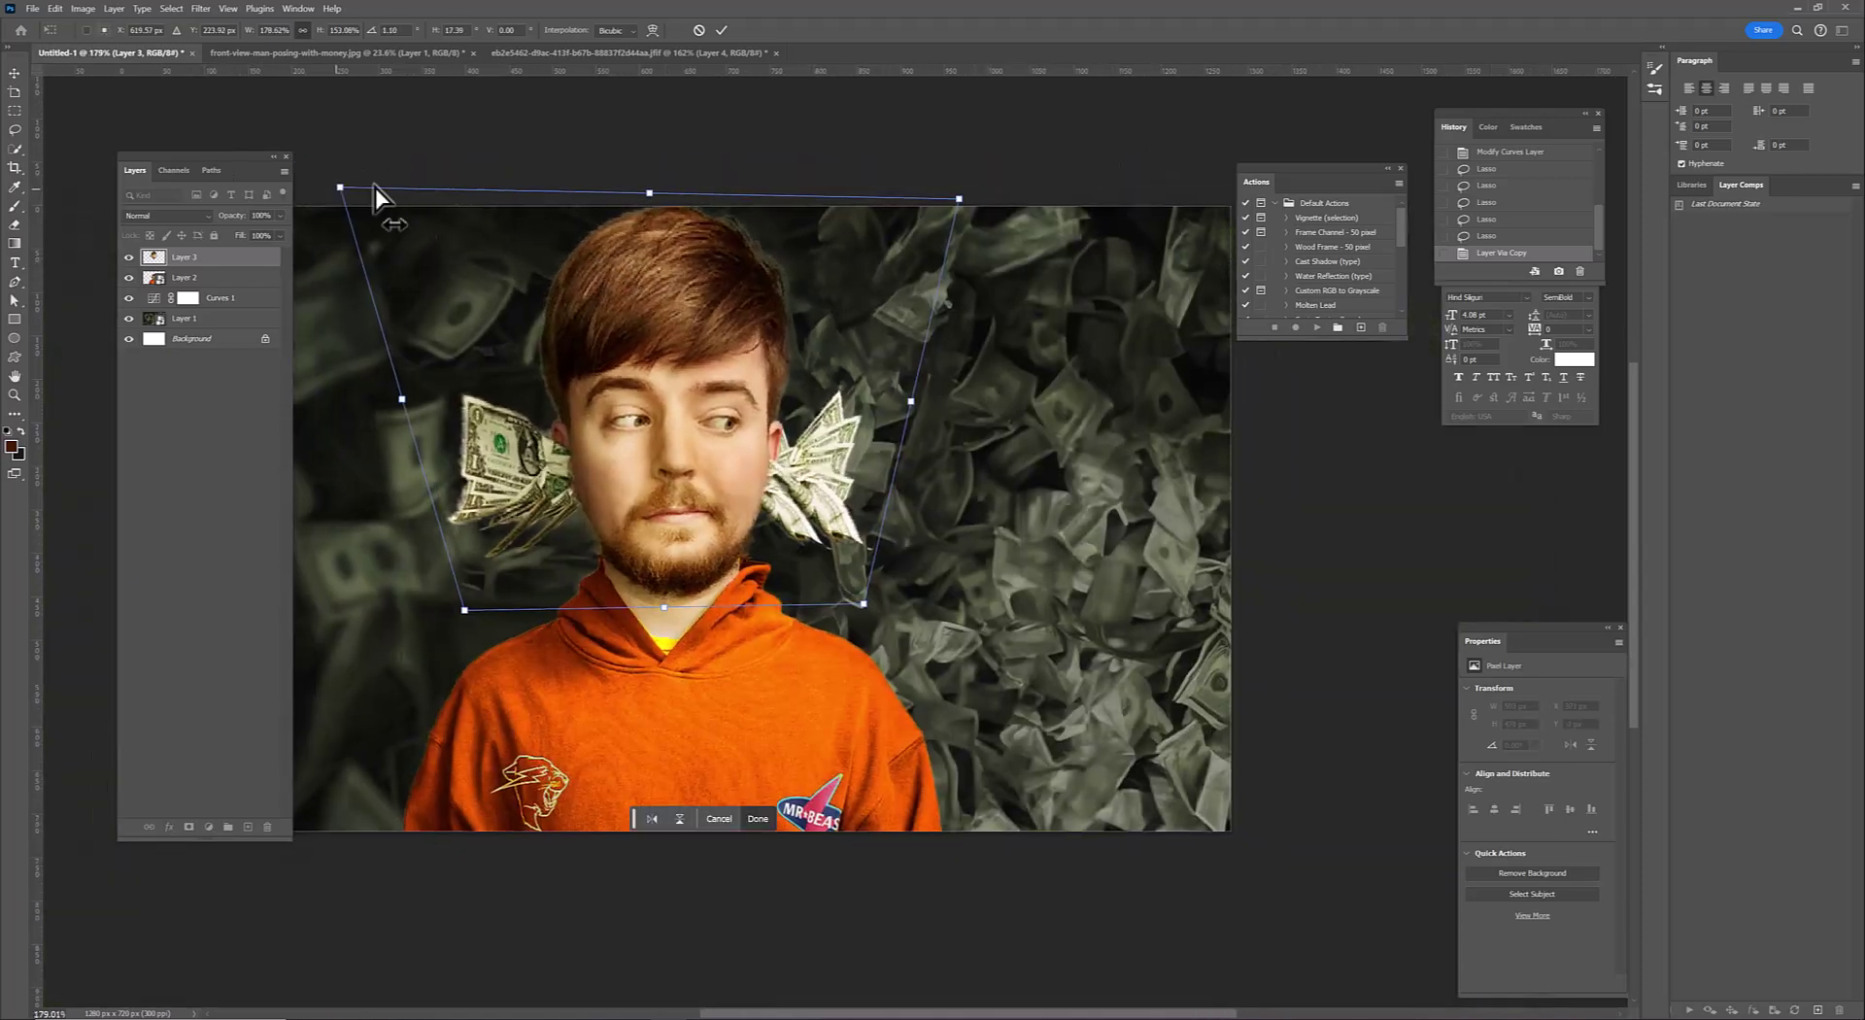
left_click_drag(959, 198, 983, 192)
left_click_drag(363, 198, 318, 182)
key("Return")
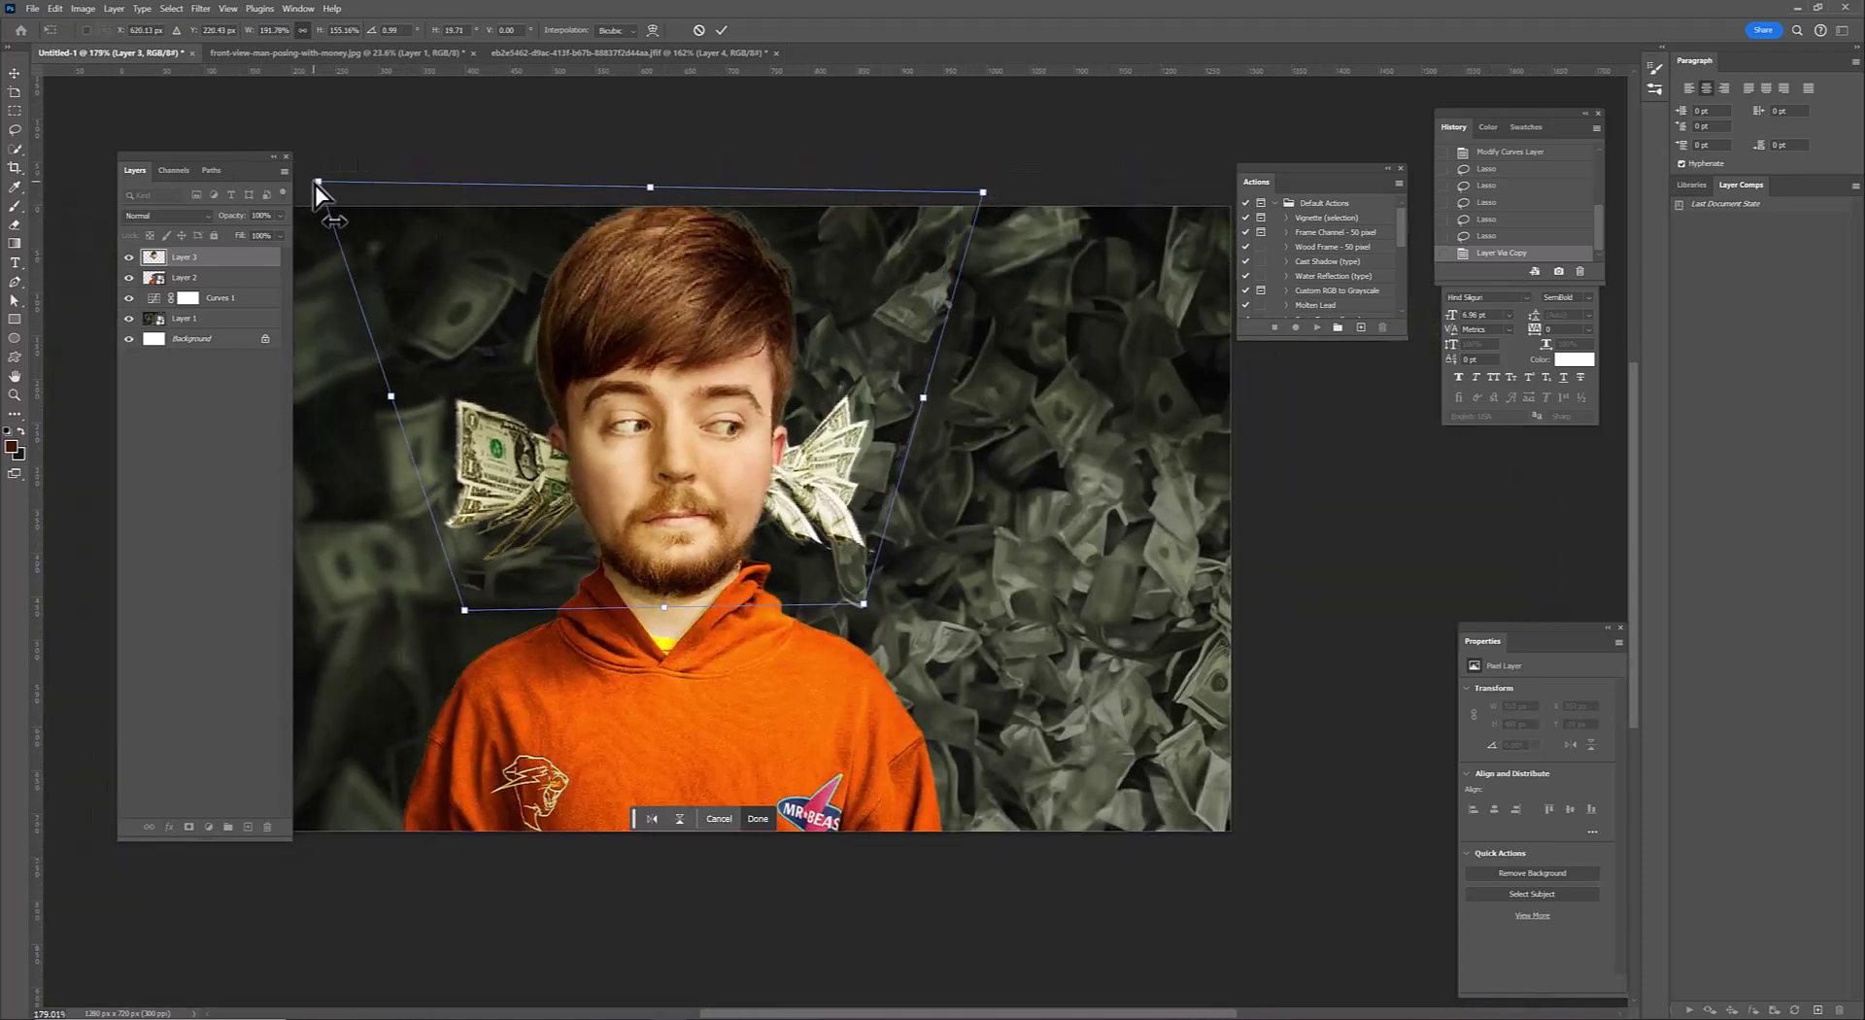
scroll(728, 595, "up", 5)
Add a mask to Layer 3 and paint along the neck to blend the enlarged head
left_click(189, 827)
key("b")
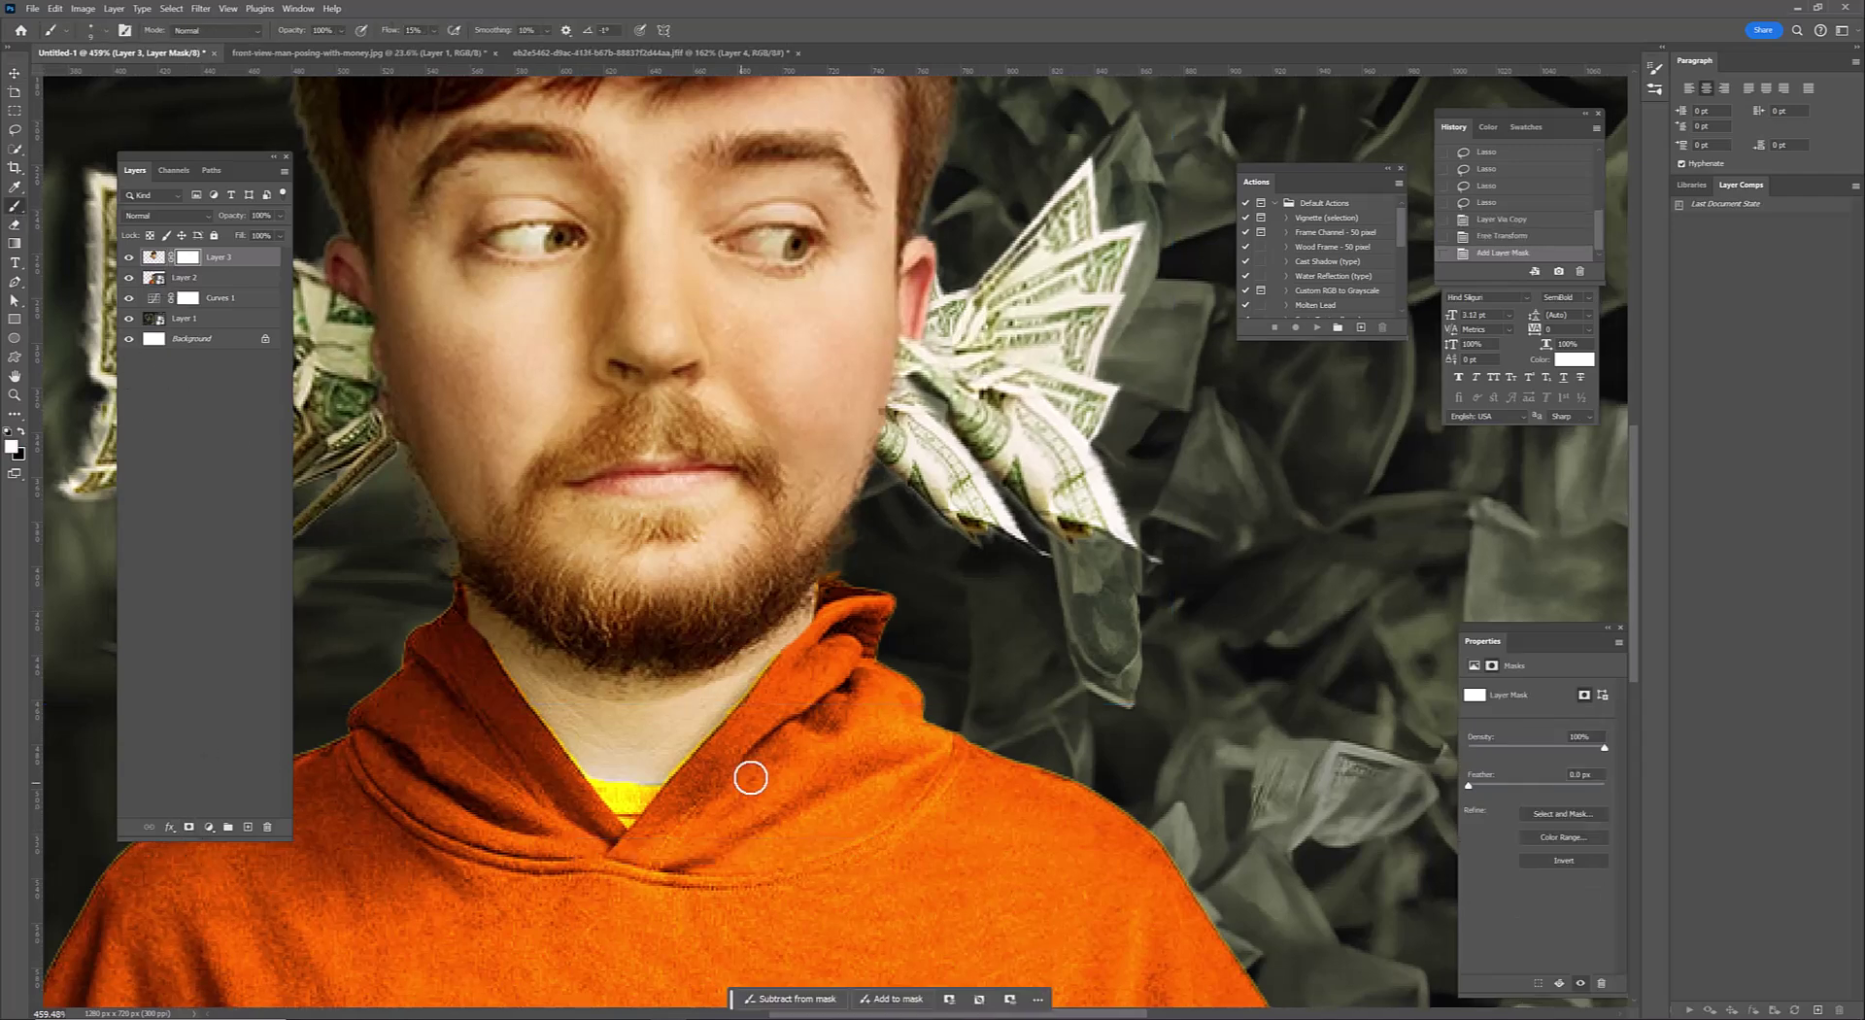
left_click_drag(767, 658, 508, 647)
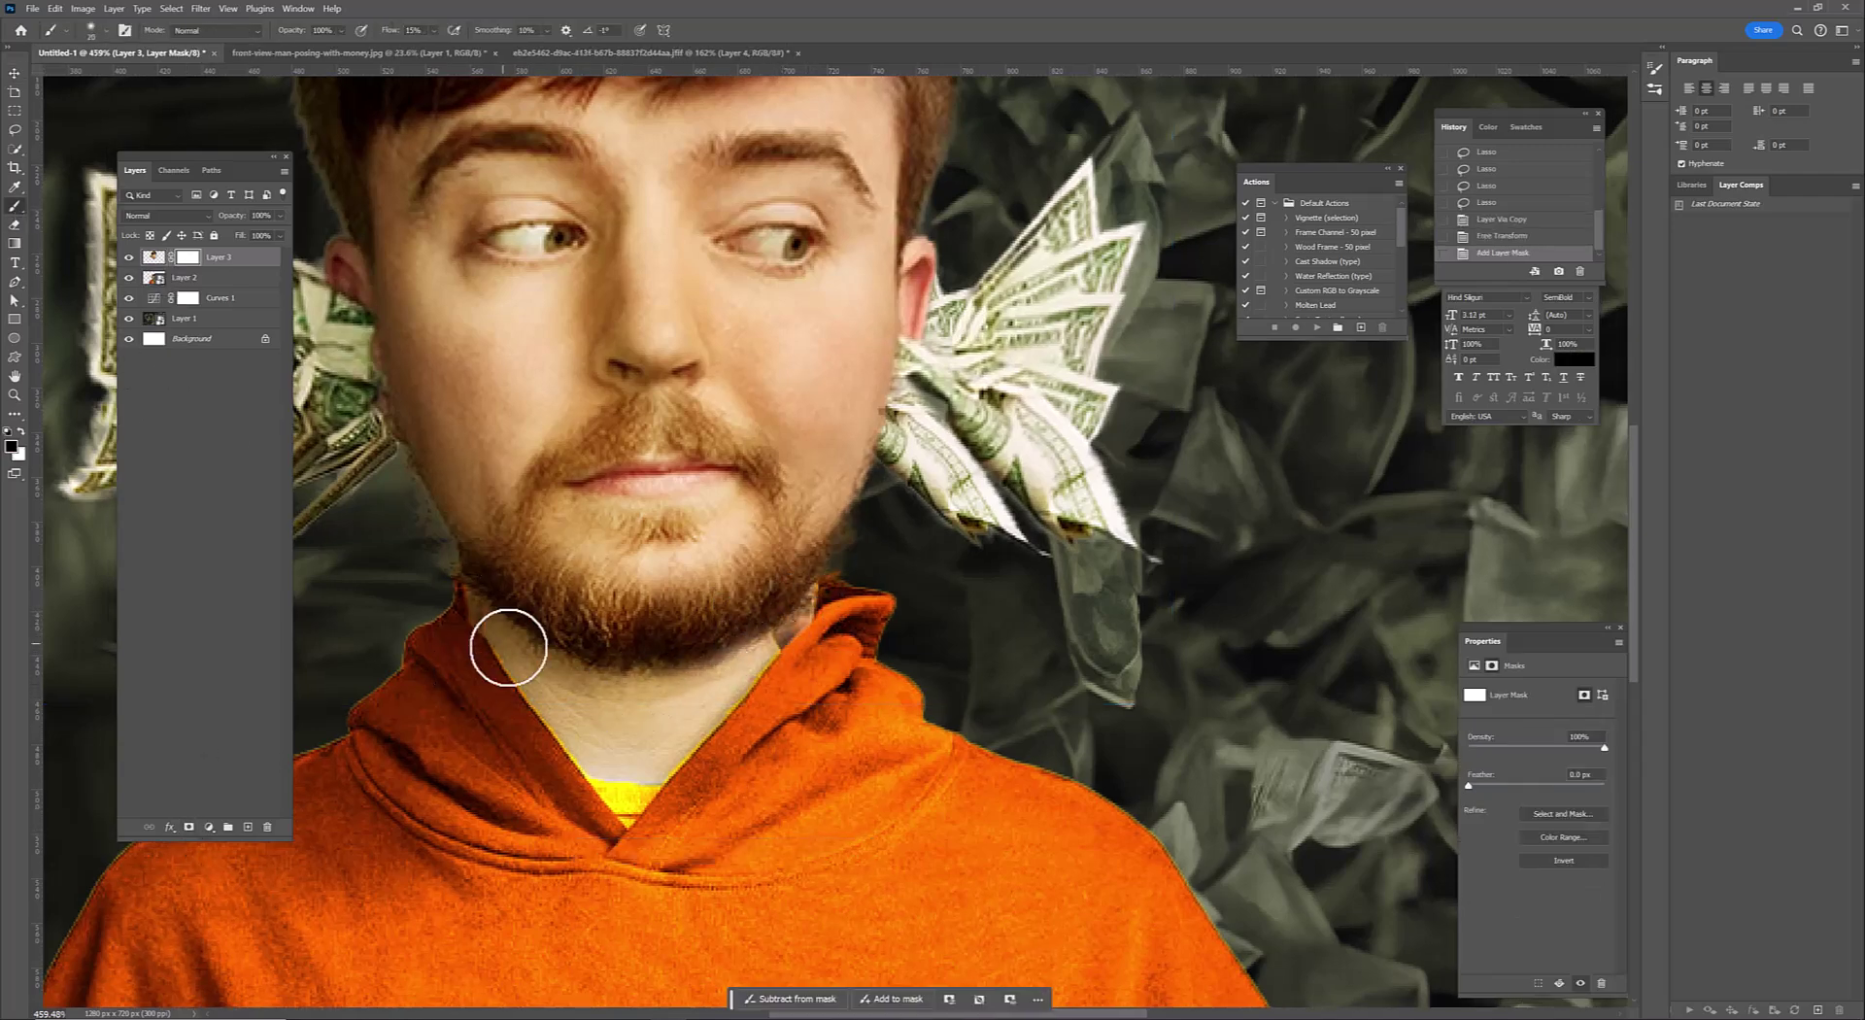
scroll(564, 632, "down", 3)
Shrink, skew and tilt the enlarged head so it sits on the body, then commit
key("ctrl+t")
left_click_drag(696, 116, 696, 233)
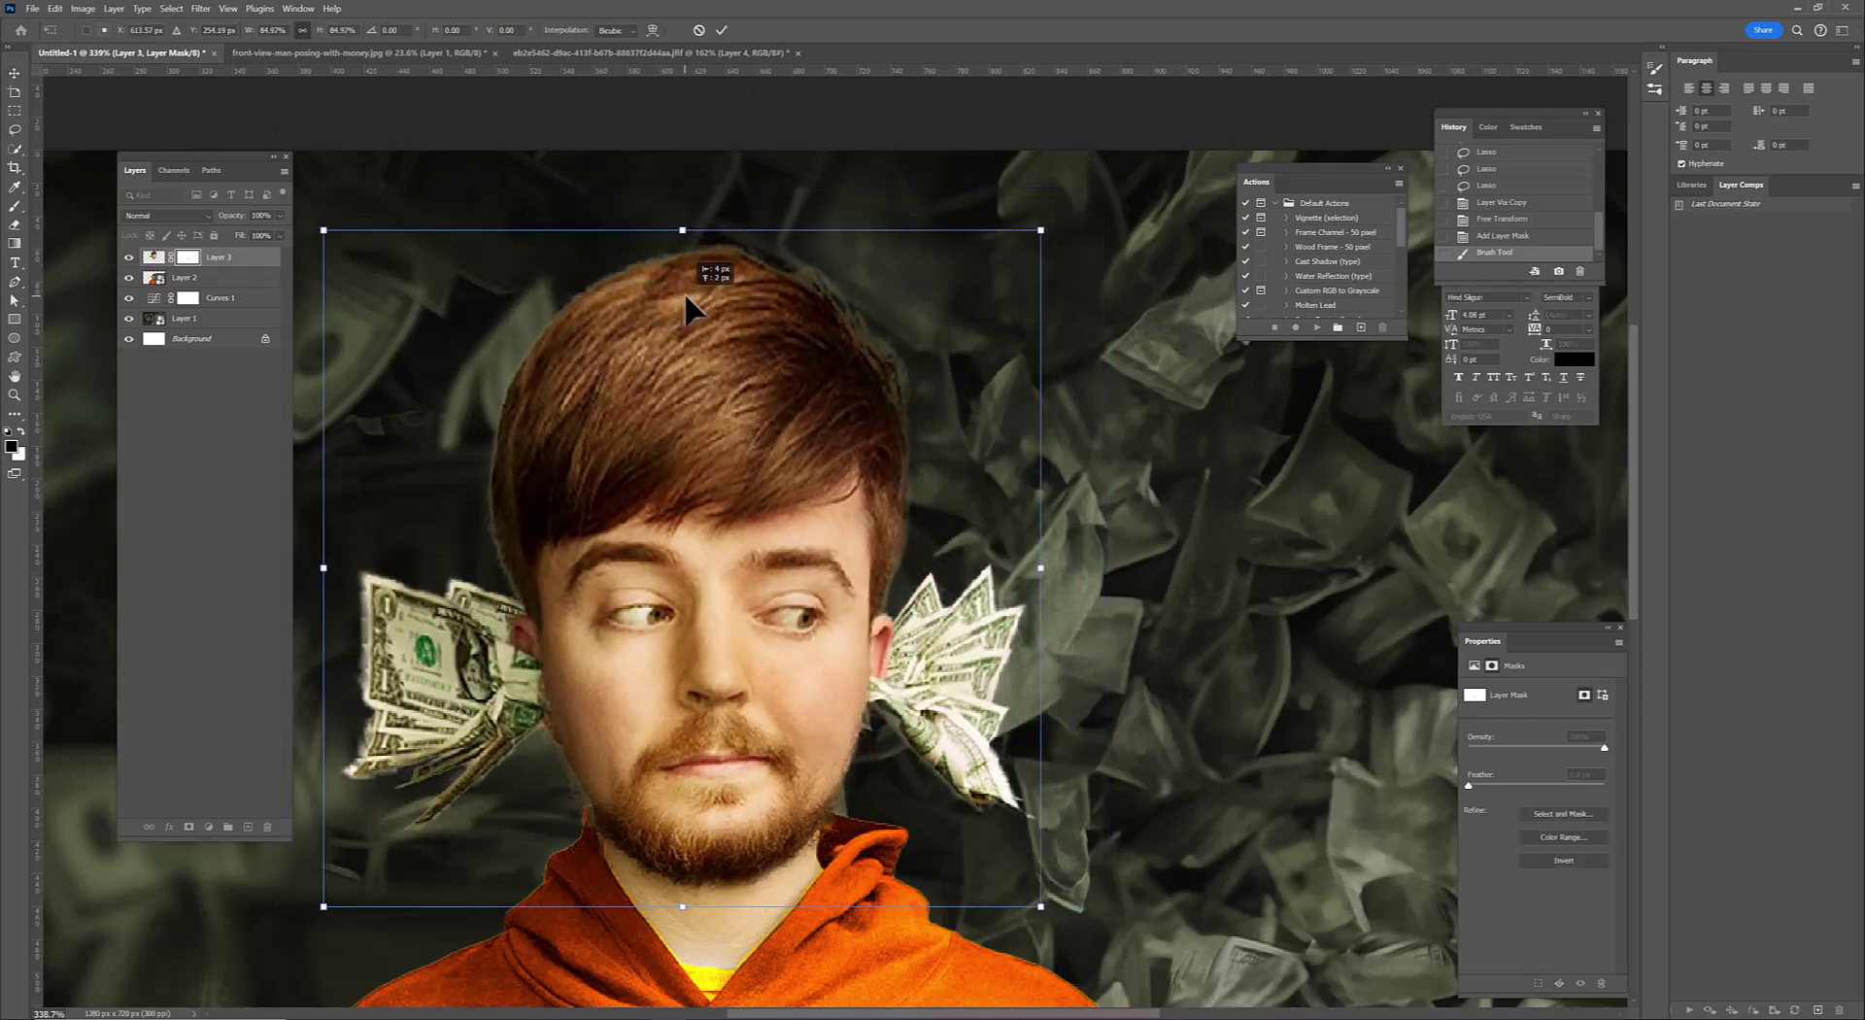
left_click_drag(1044, 230, 1067, 216)
left_click_drag(327, 230, 296, 205)
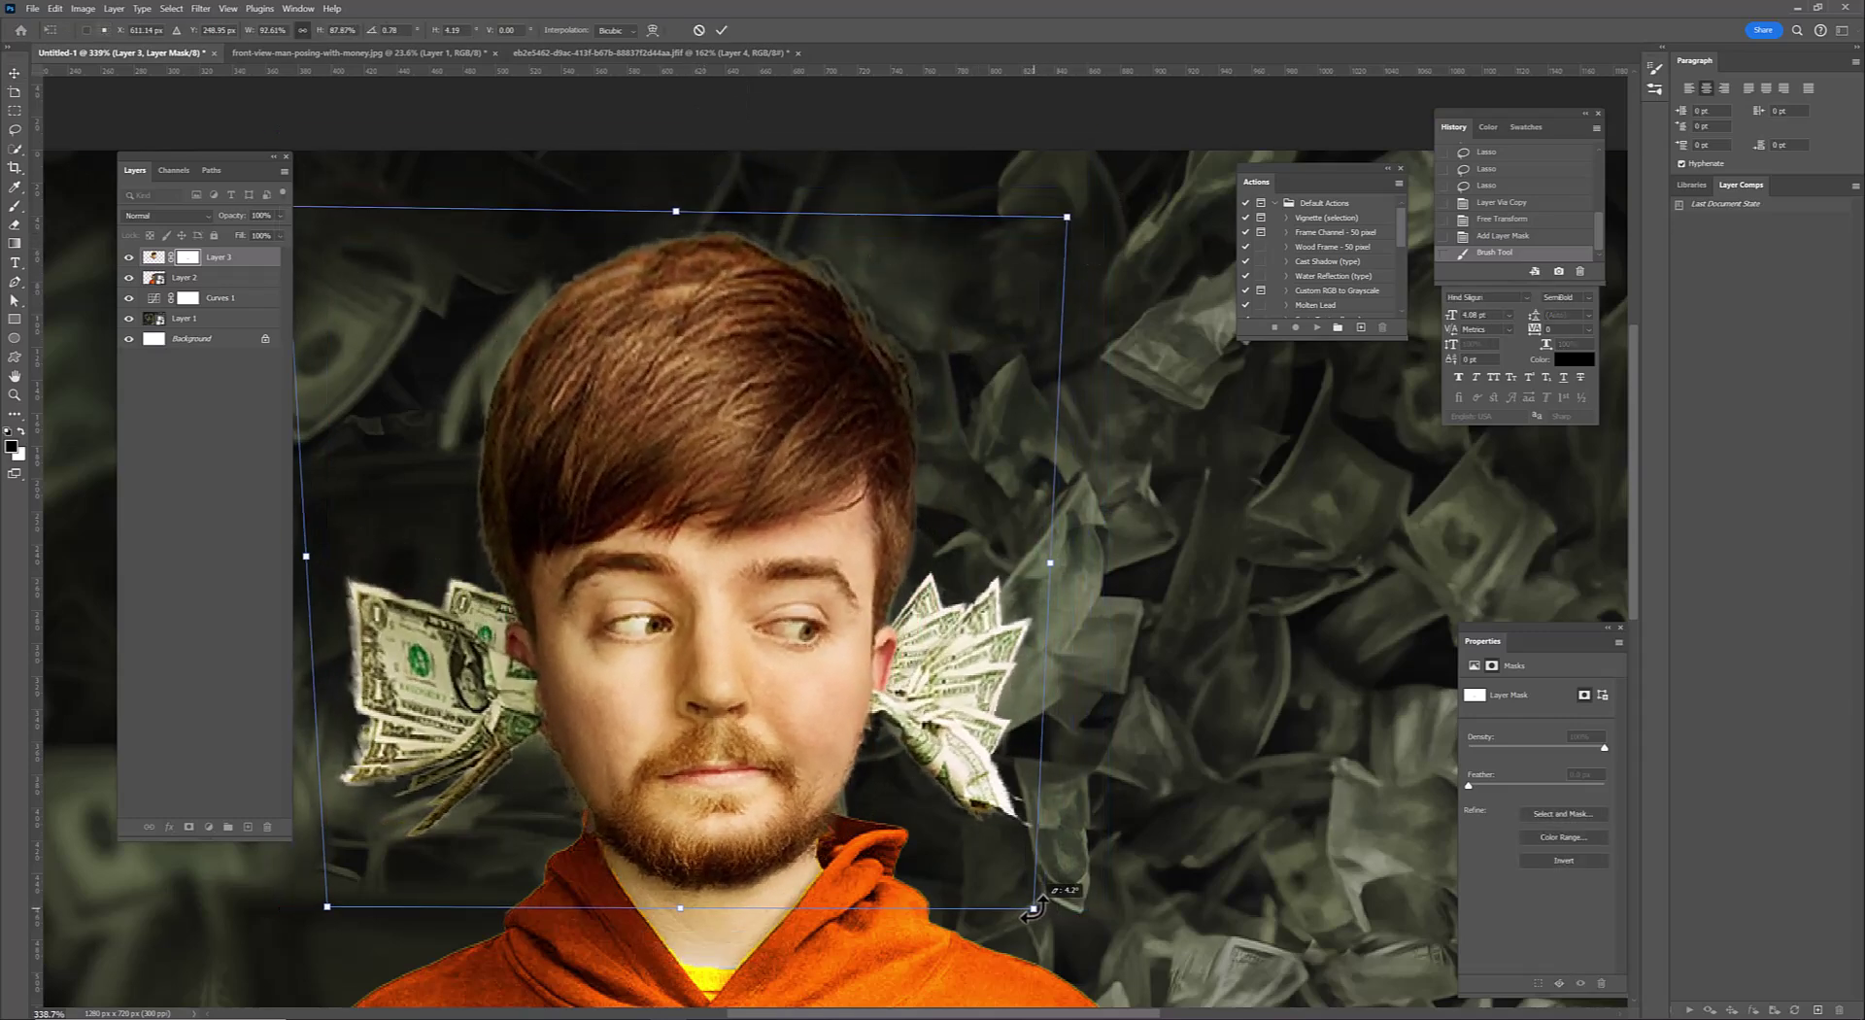
scroll(331, 753, "down", 3)
left_click_drag(544, 825, 576, 843)
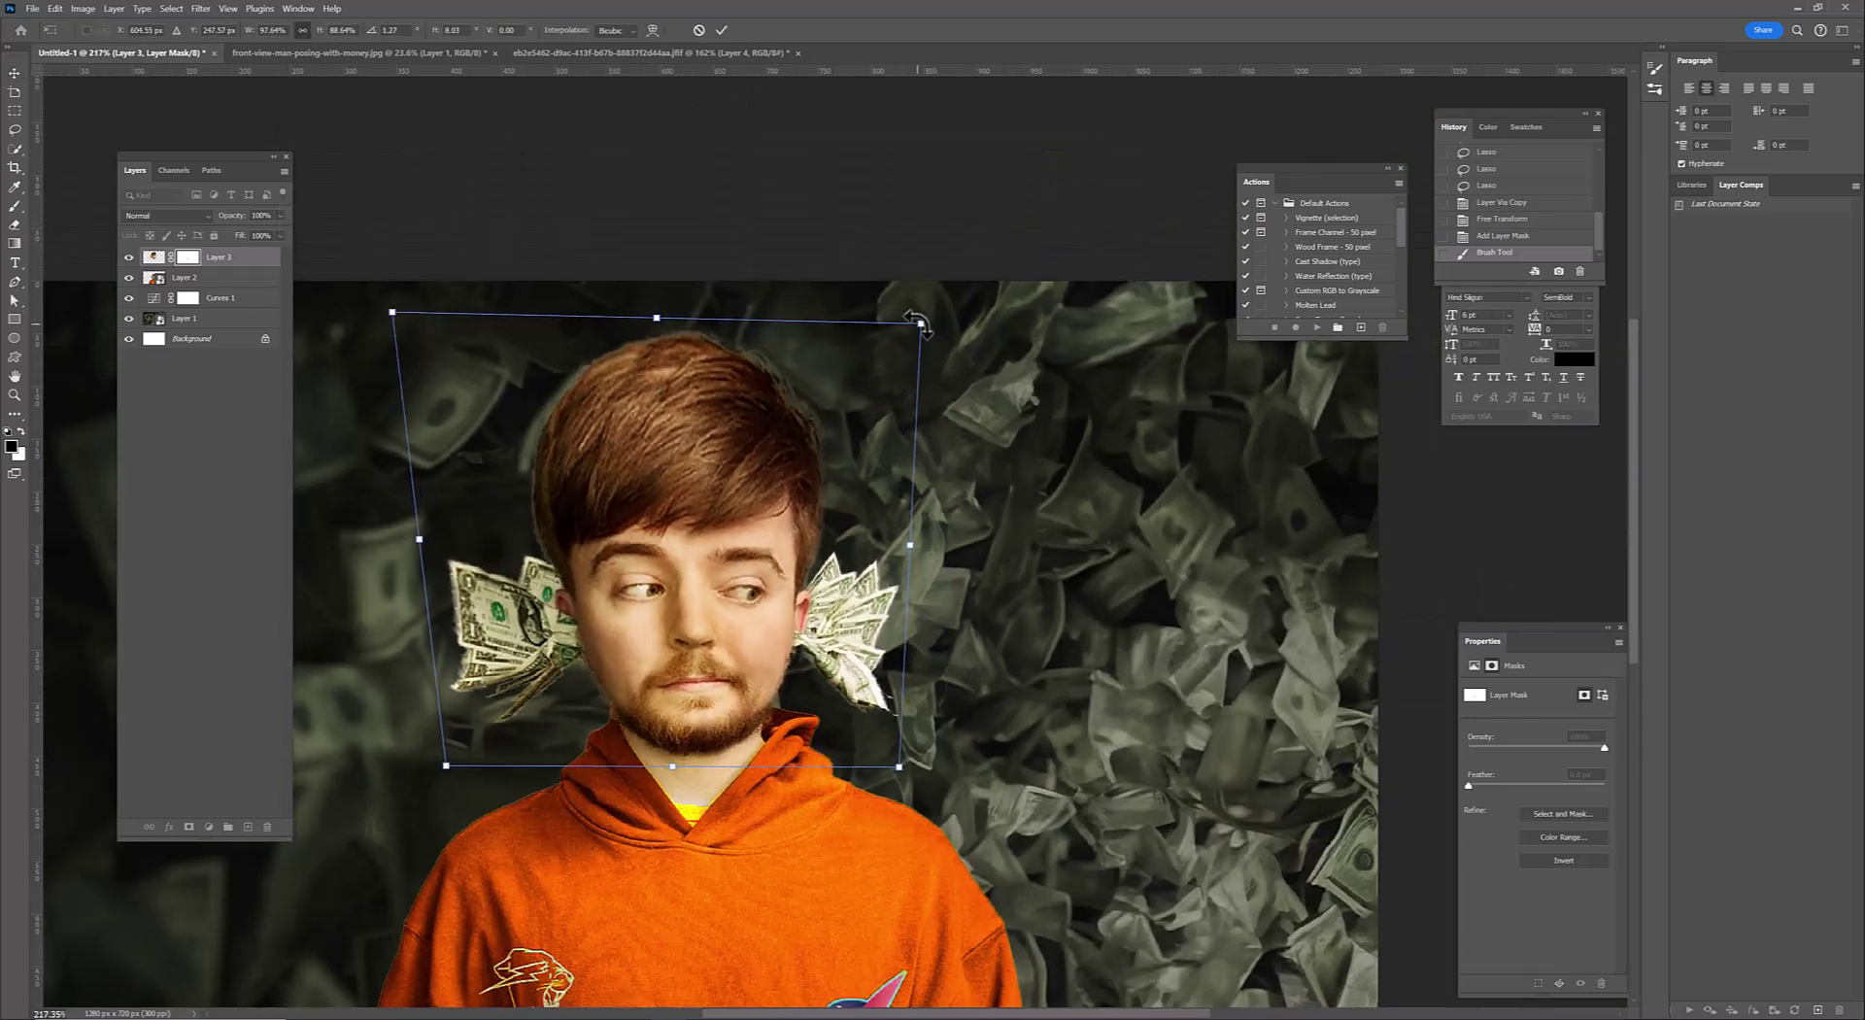
left_click_drag(917, 324, 832, 532)
scroll(647, 709, "up", 3)
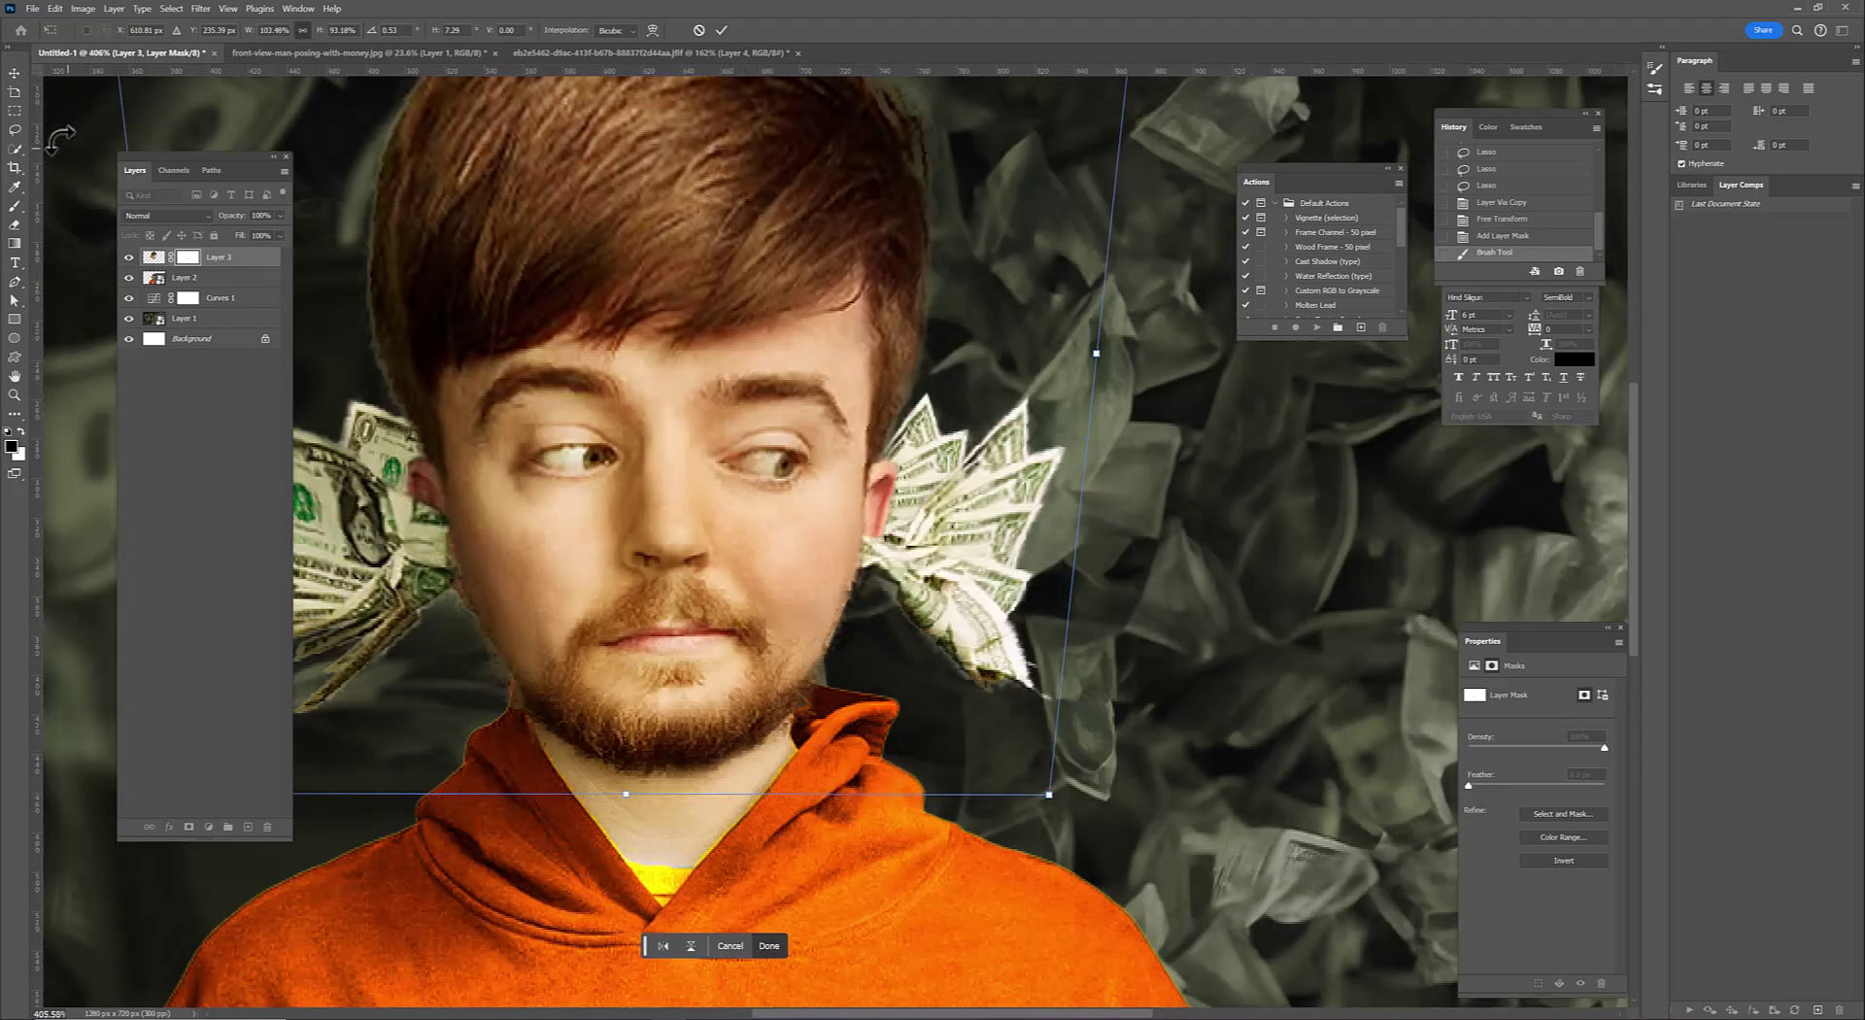
key("Return")
Select Layer 2 and begin lassoing around the original head
left_click(219, 277)
key("l")
left_click_drag(752, 594, 495, 145)
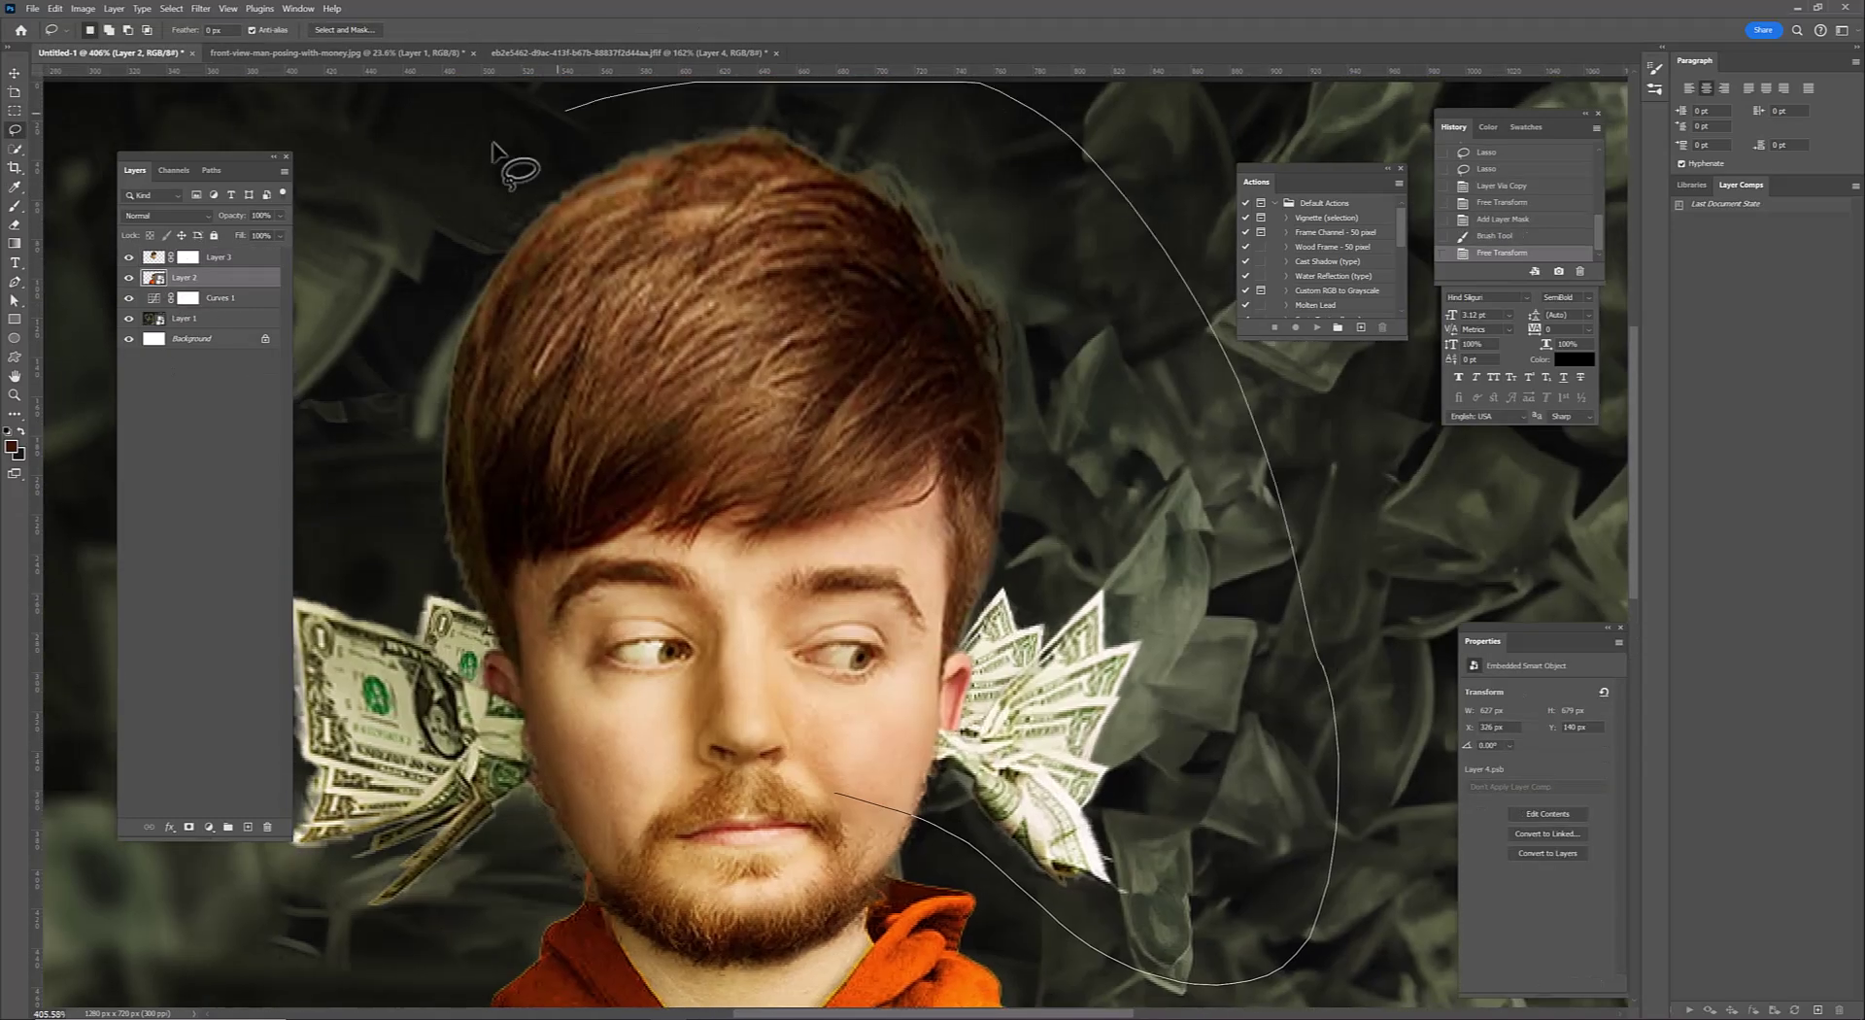
Close the selection around the original head, add a mask to Layer 2, then delete it
left_click_drag(476, 971, 486, 981)
scroll(679, 680, "down", 3)
left_click(189, 827)
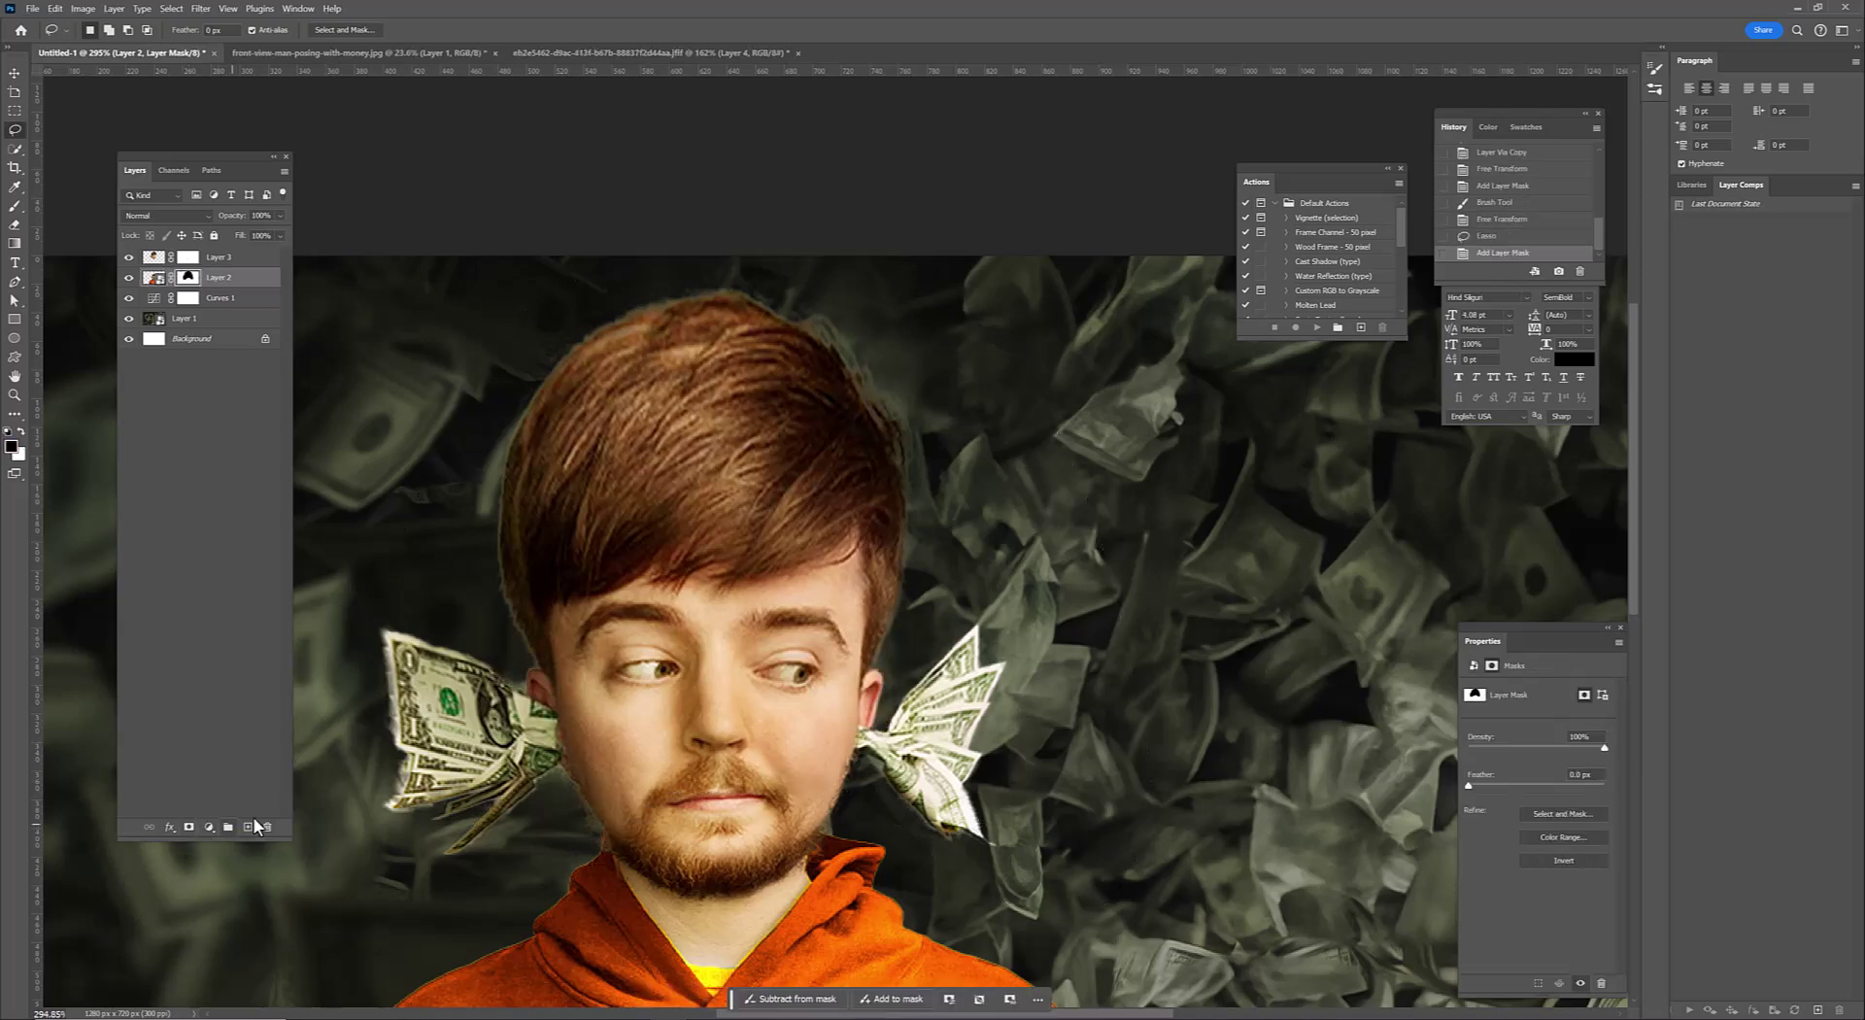
scroll(858, 855, "down", 2)
scroll(857, 854, "up", 5)
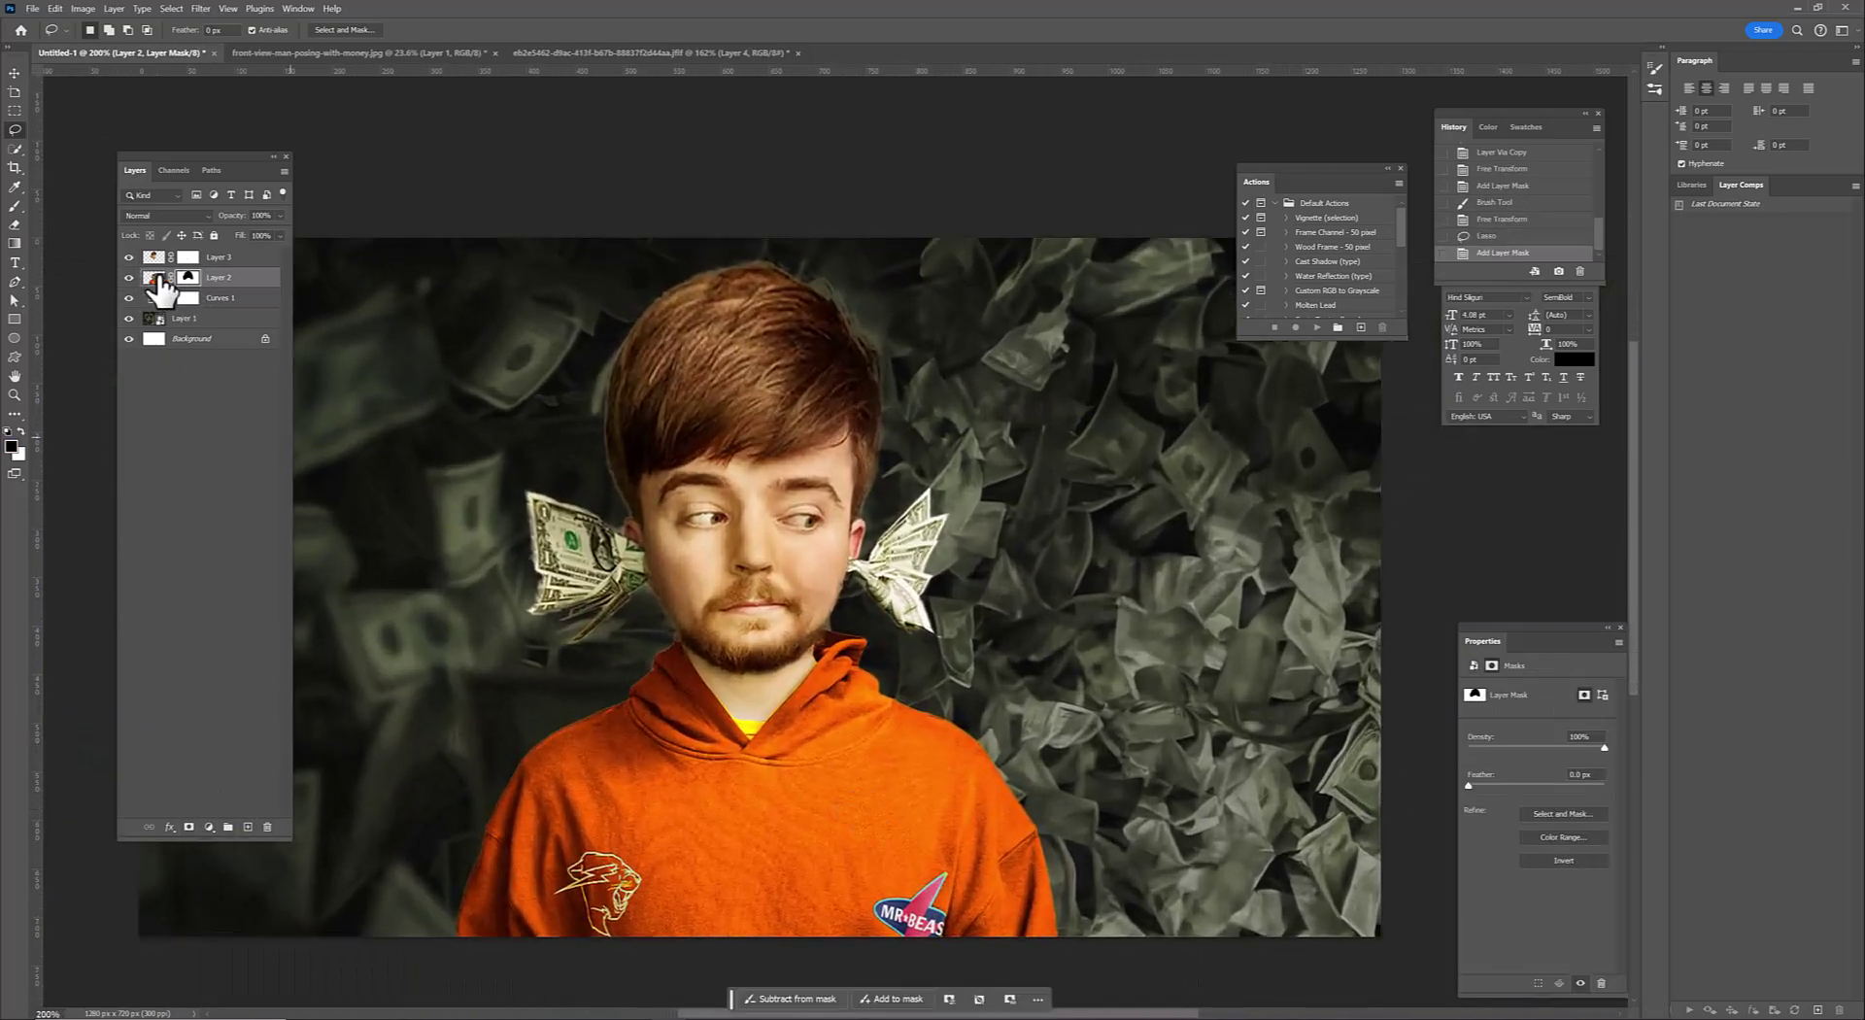
left_click_drag(188, 277, 129, 269)
Hide the enlarged head copy, zoom in on the face, and open Filter > Liquify
left_click(129, 257)
key("v")
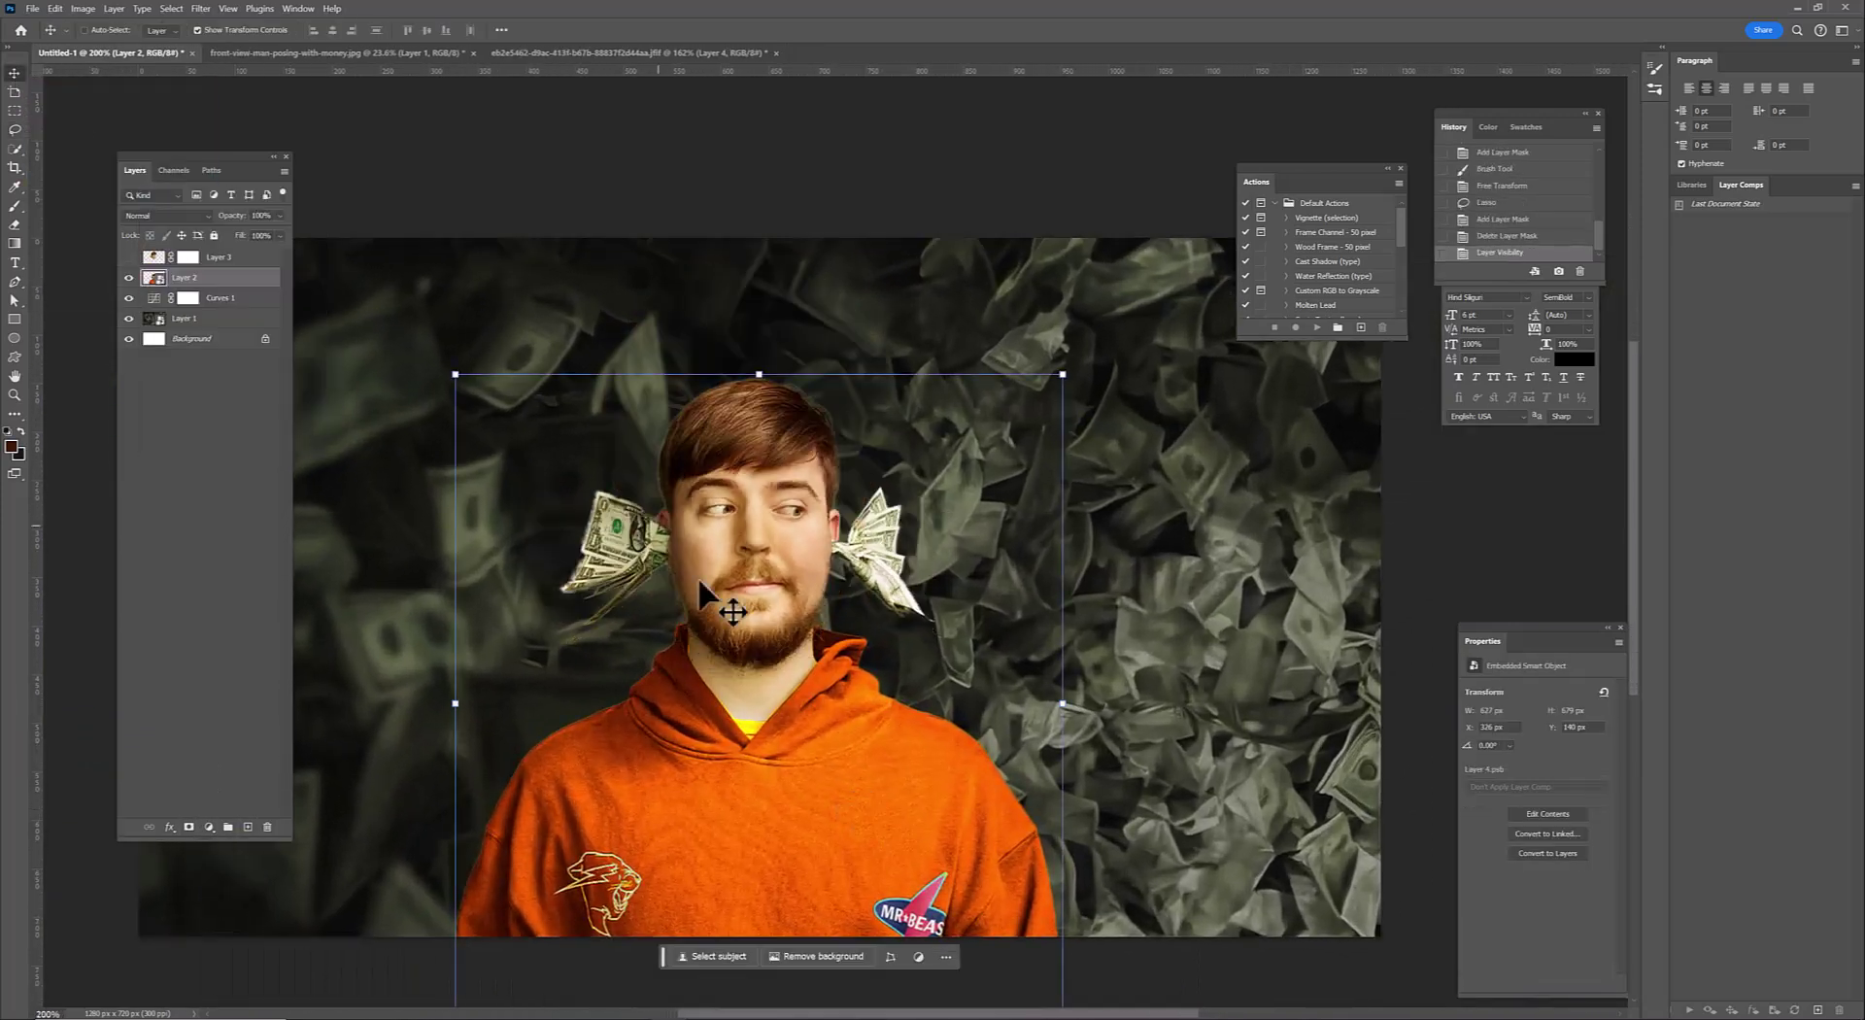
mouse_move(699, 661)
left_mouse_down()
mouse_move(719, 663)
mouse_move(878, 433)
left_mouse_up()
key("m")
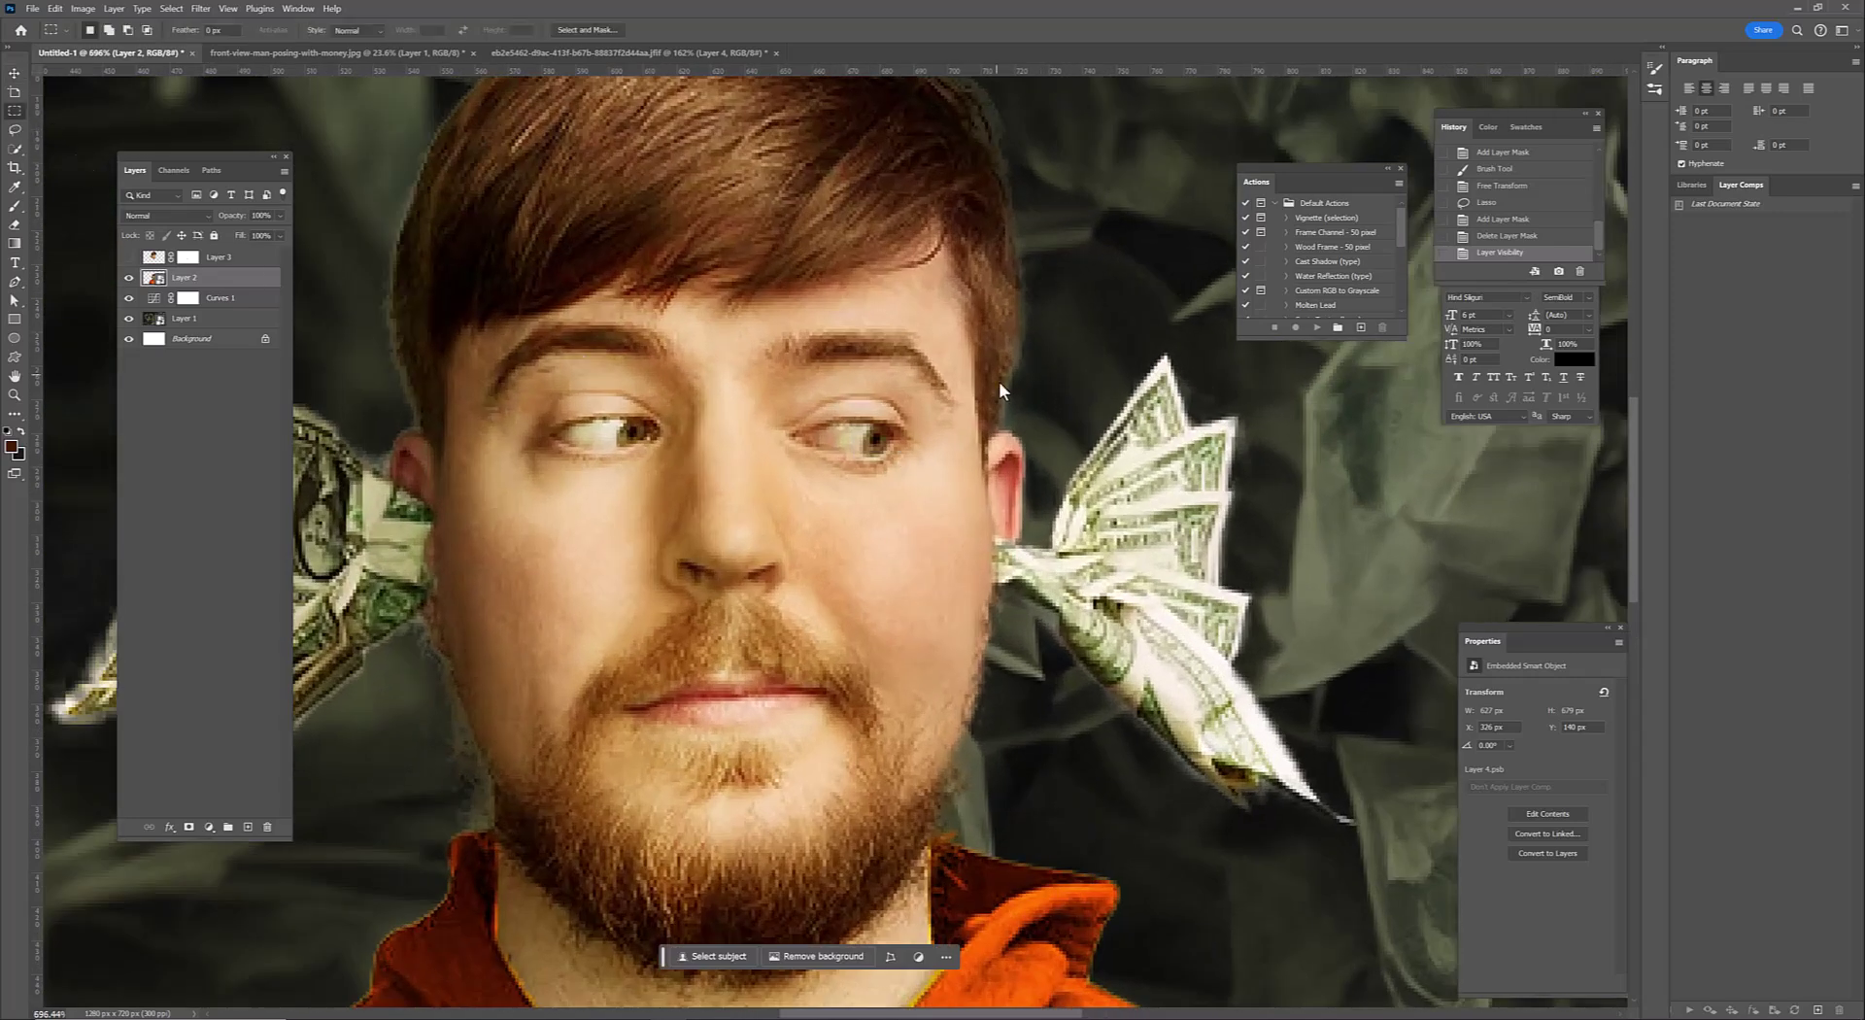
left_click(201, 8)
left_click(224, 142)
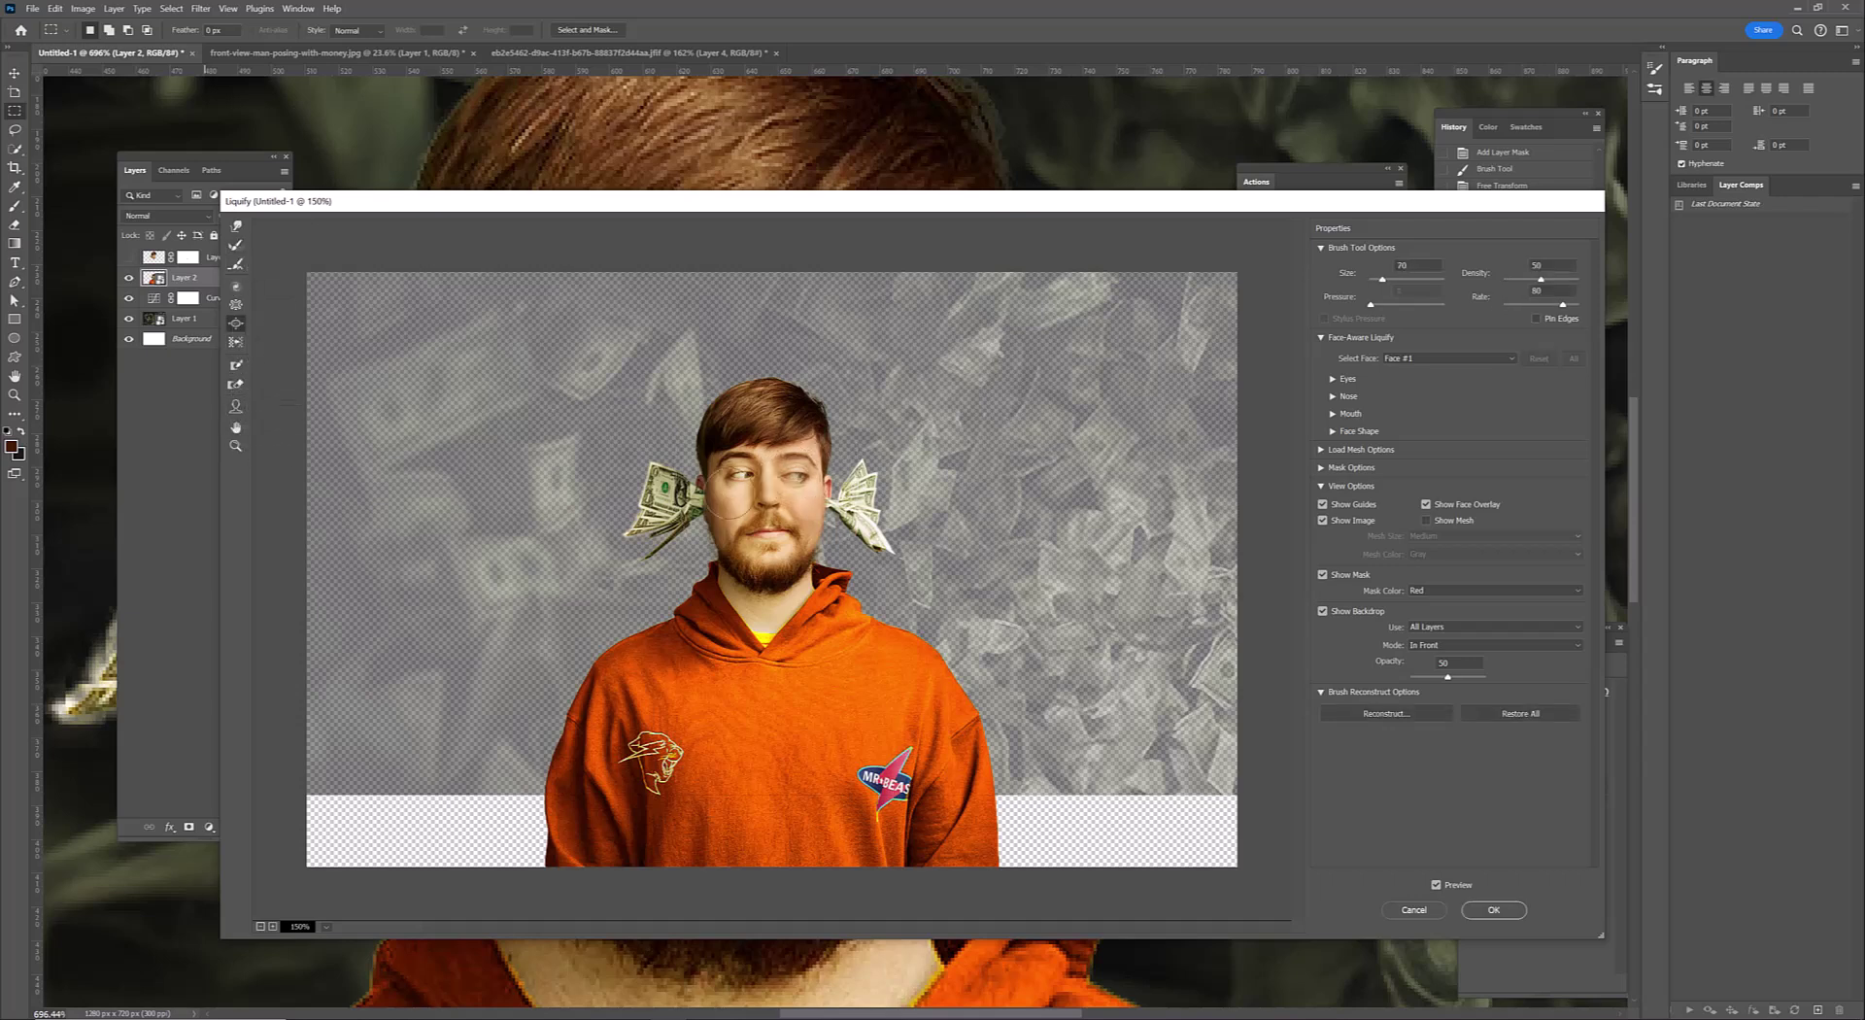
Apply Liquify to the man's face, undo it, and reapply it
left_click(1491, 911)
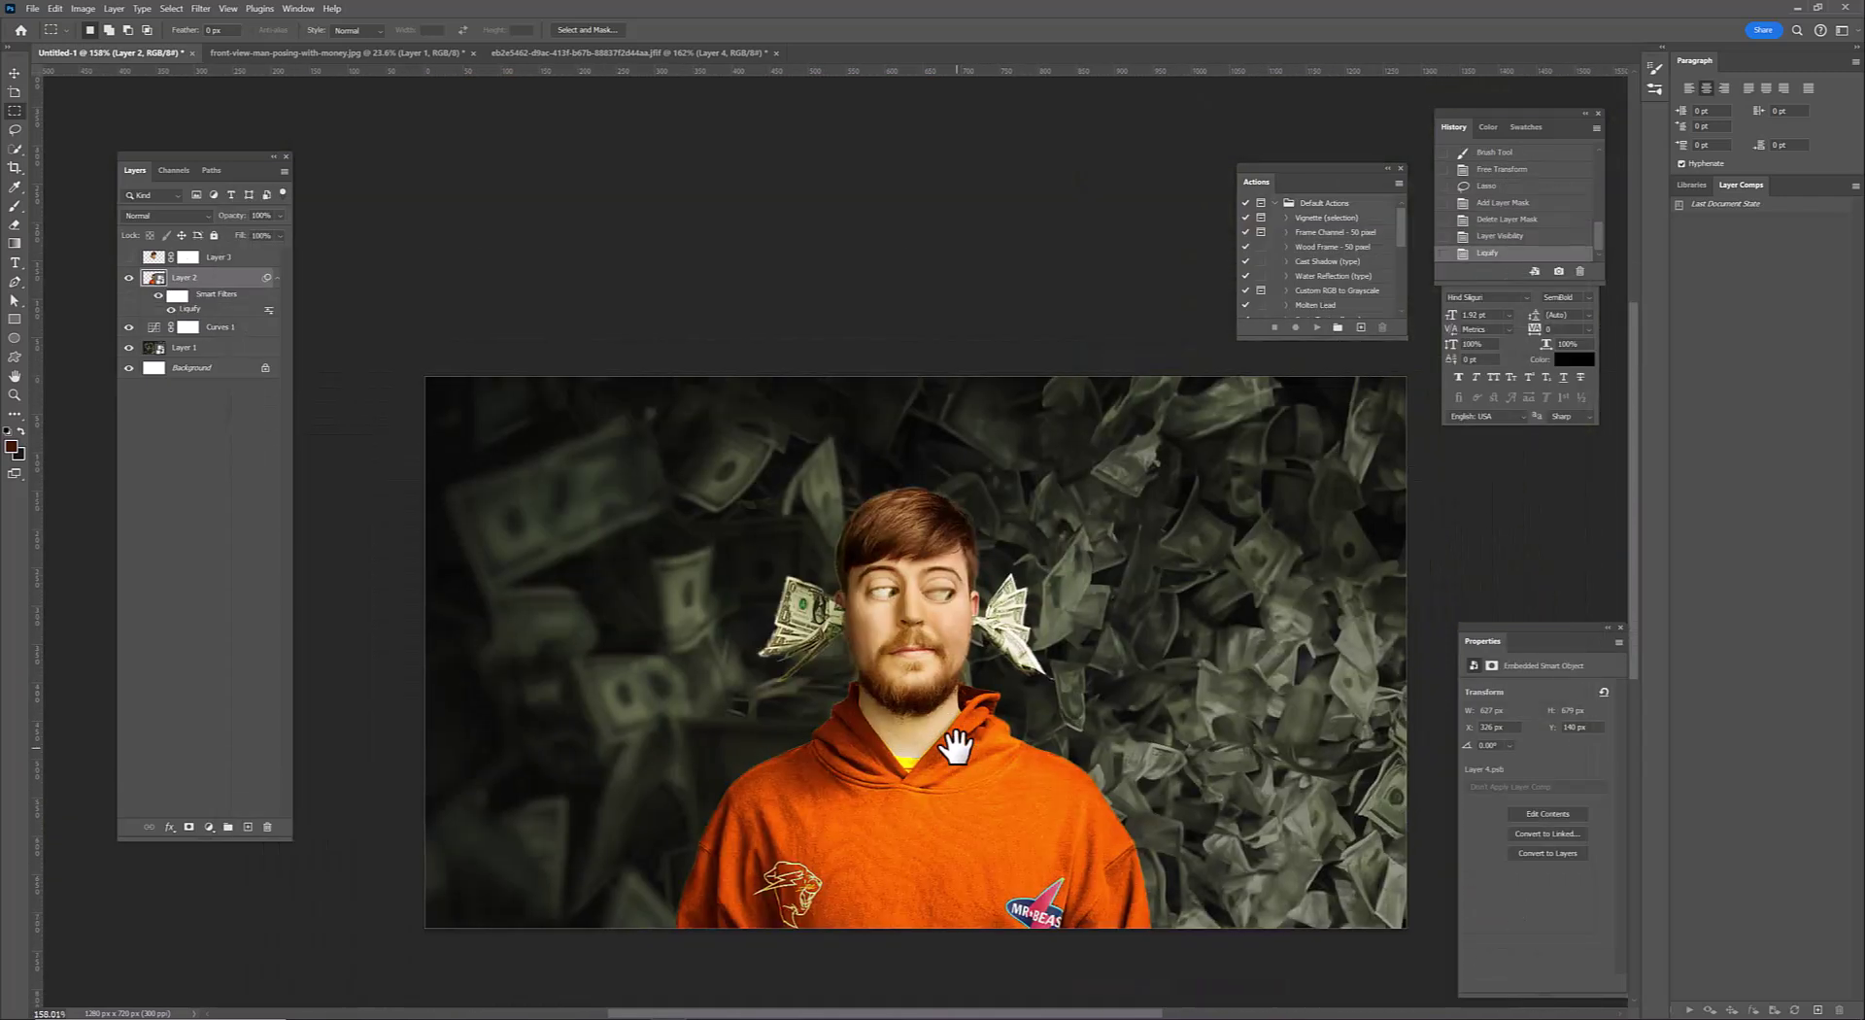
scroll(962, 757, "up", 3)
key("ctrl+z")
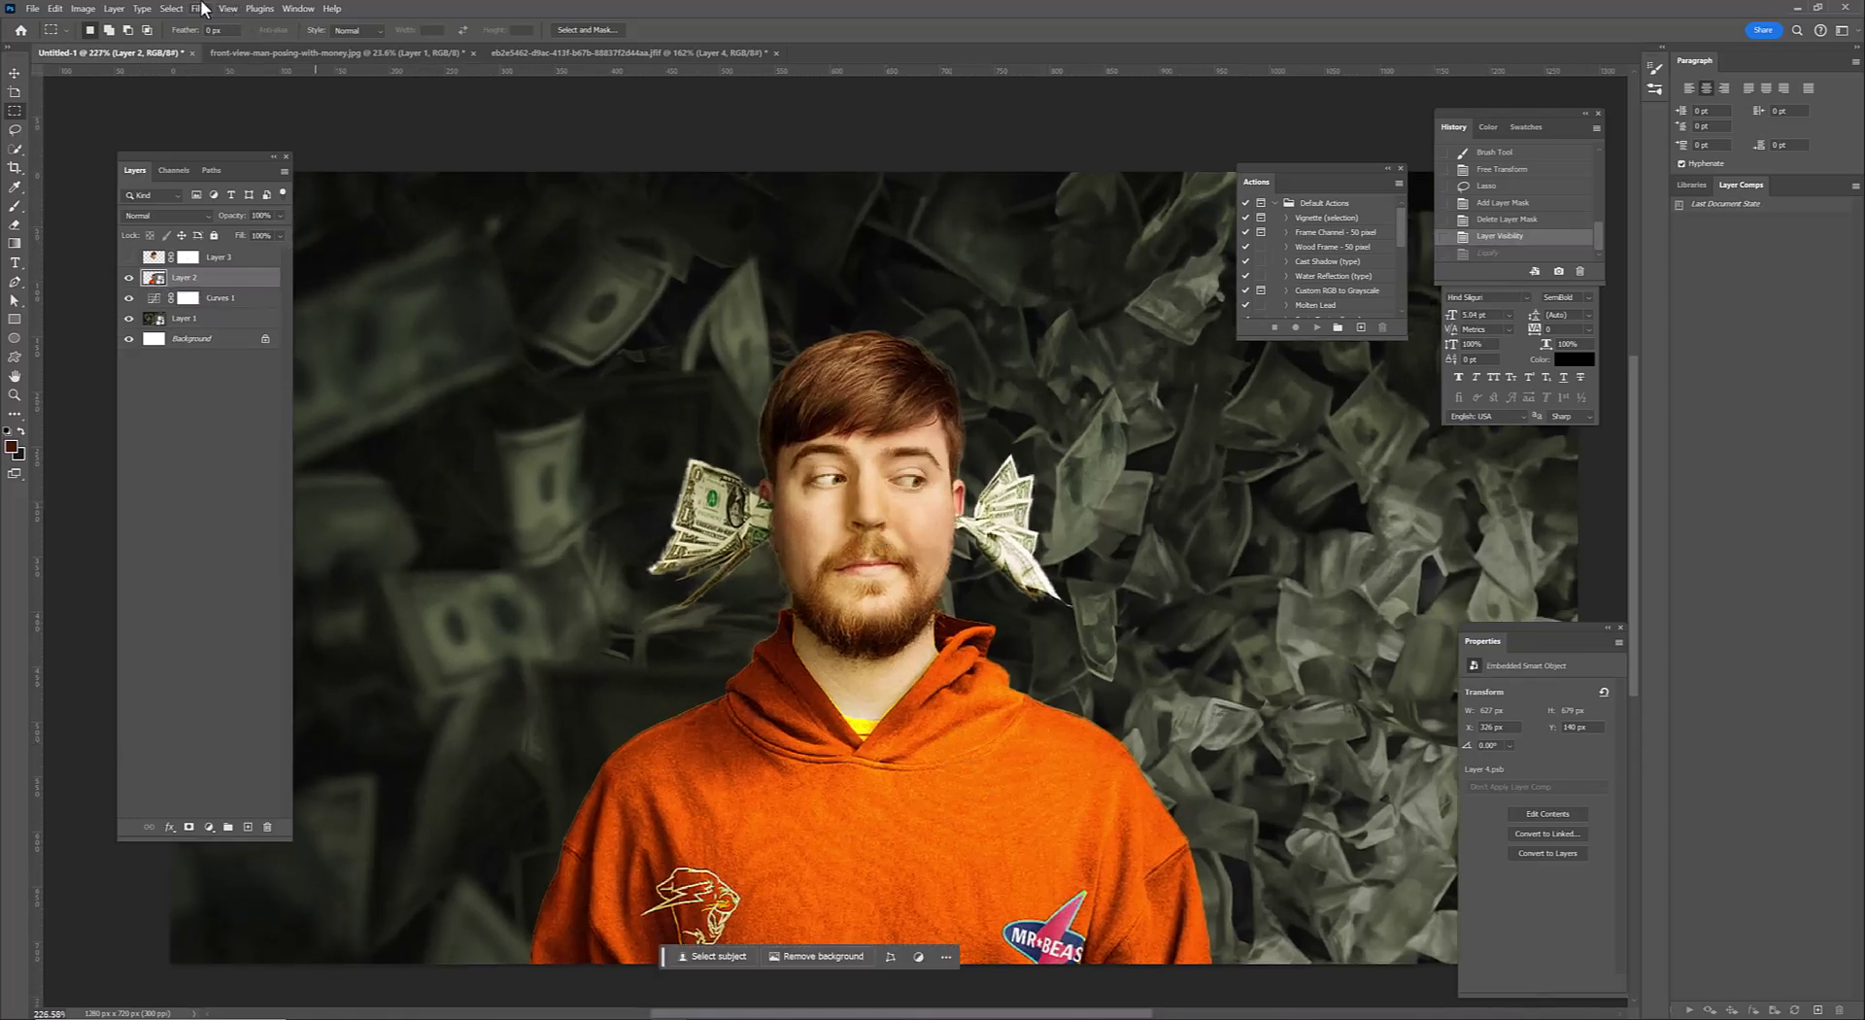
left_click(201, 9)
left_click(228, 177)
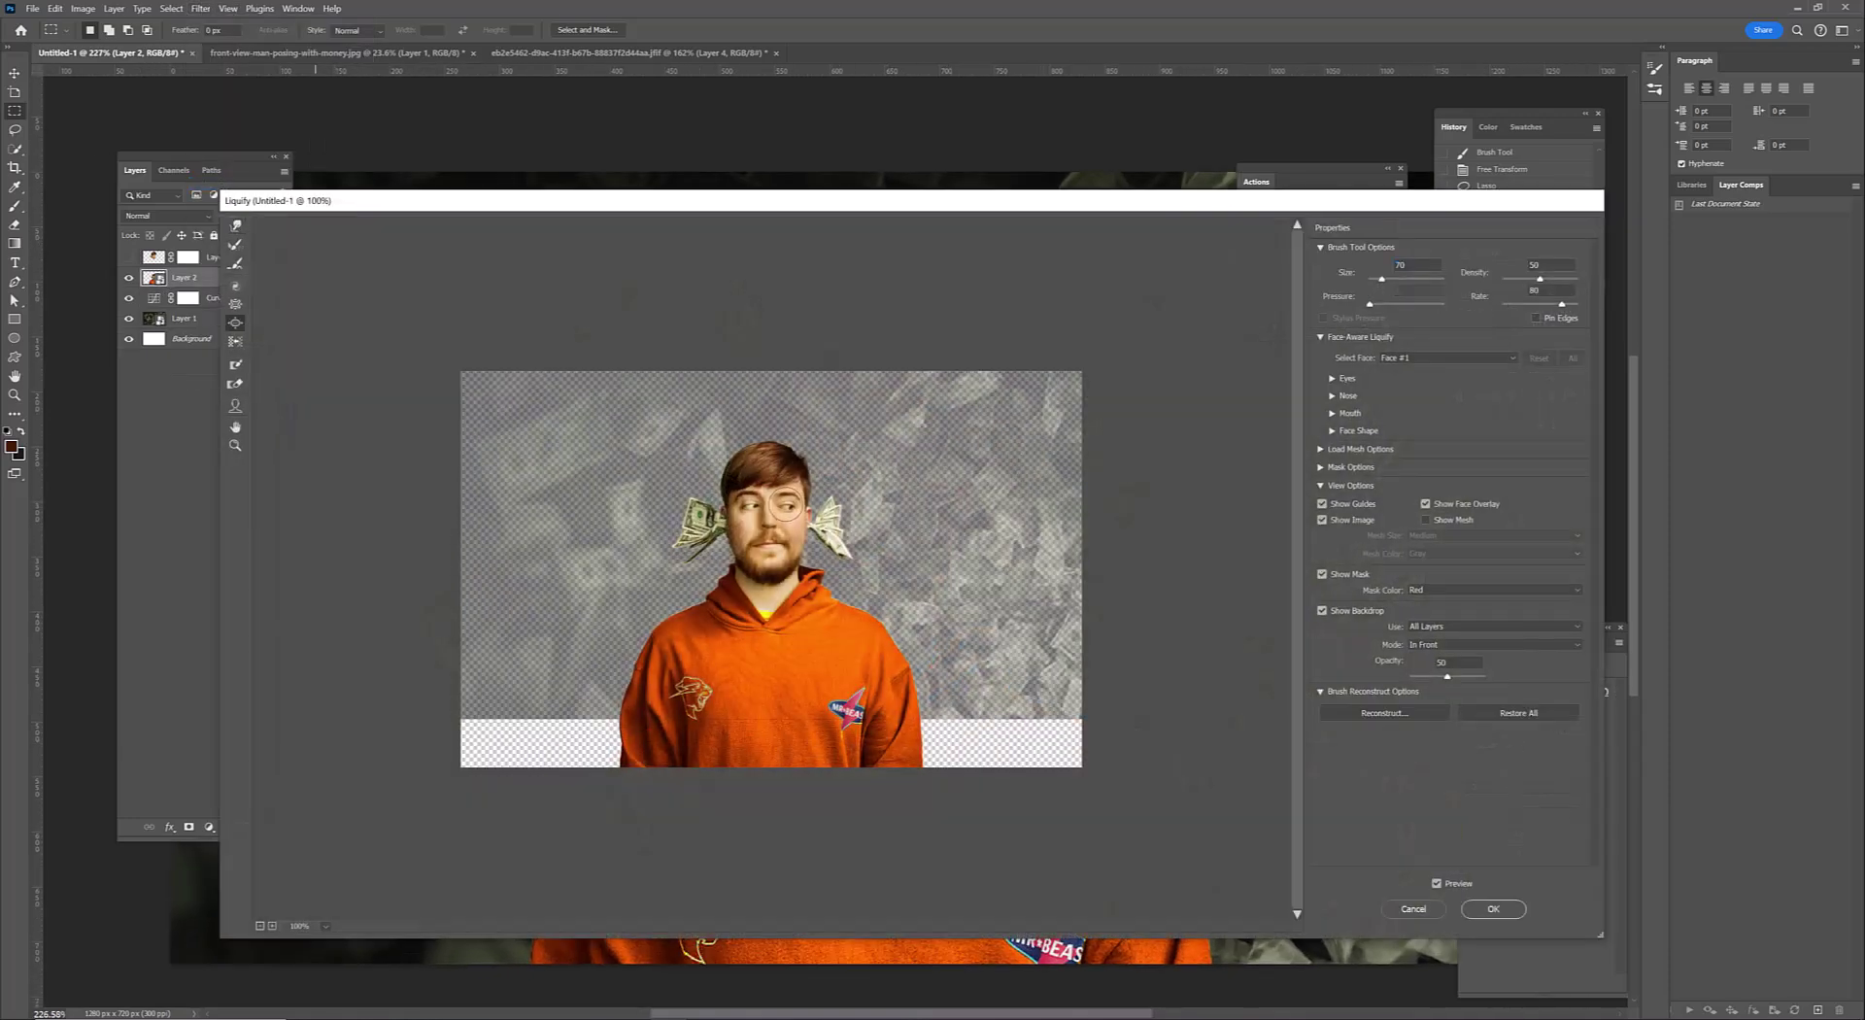
left_click(1493, 909)
Create a new empty layer and move it beneath the man's layer
scroll(924, 716, "down", 2)
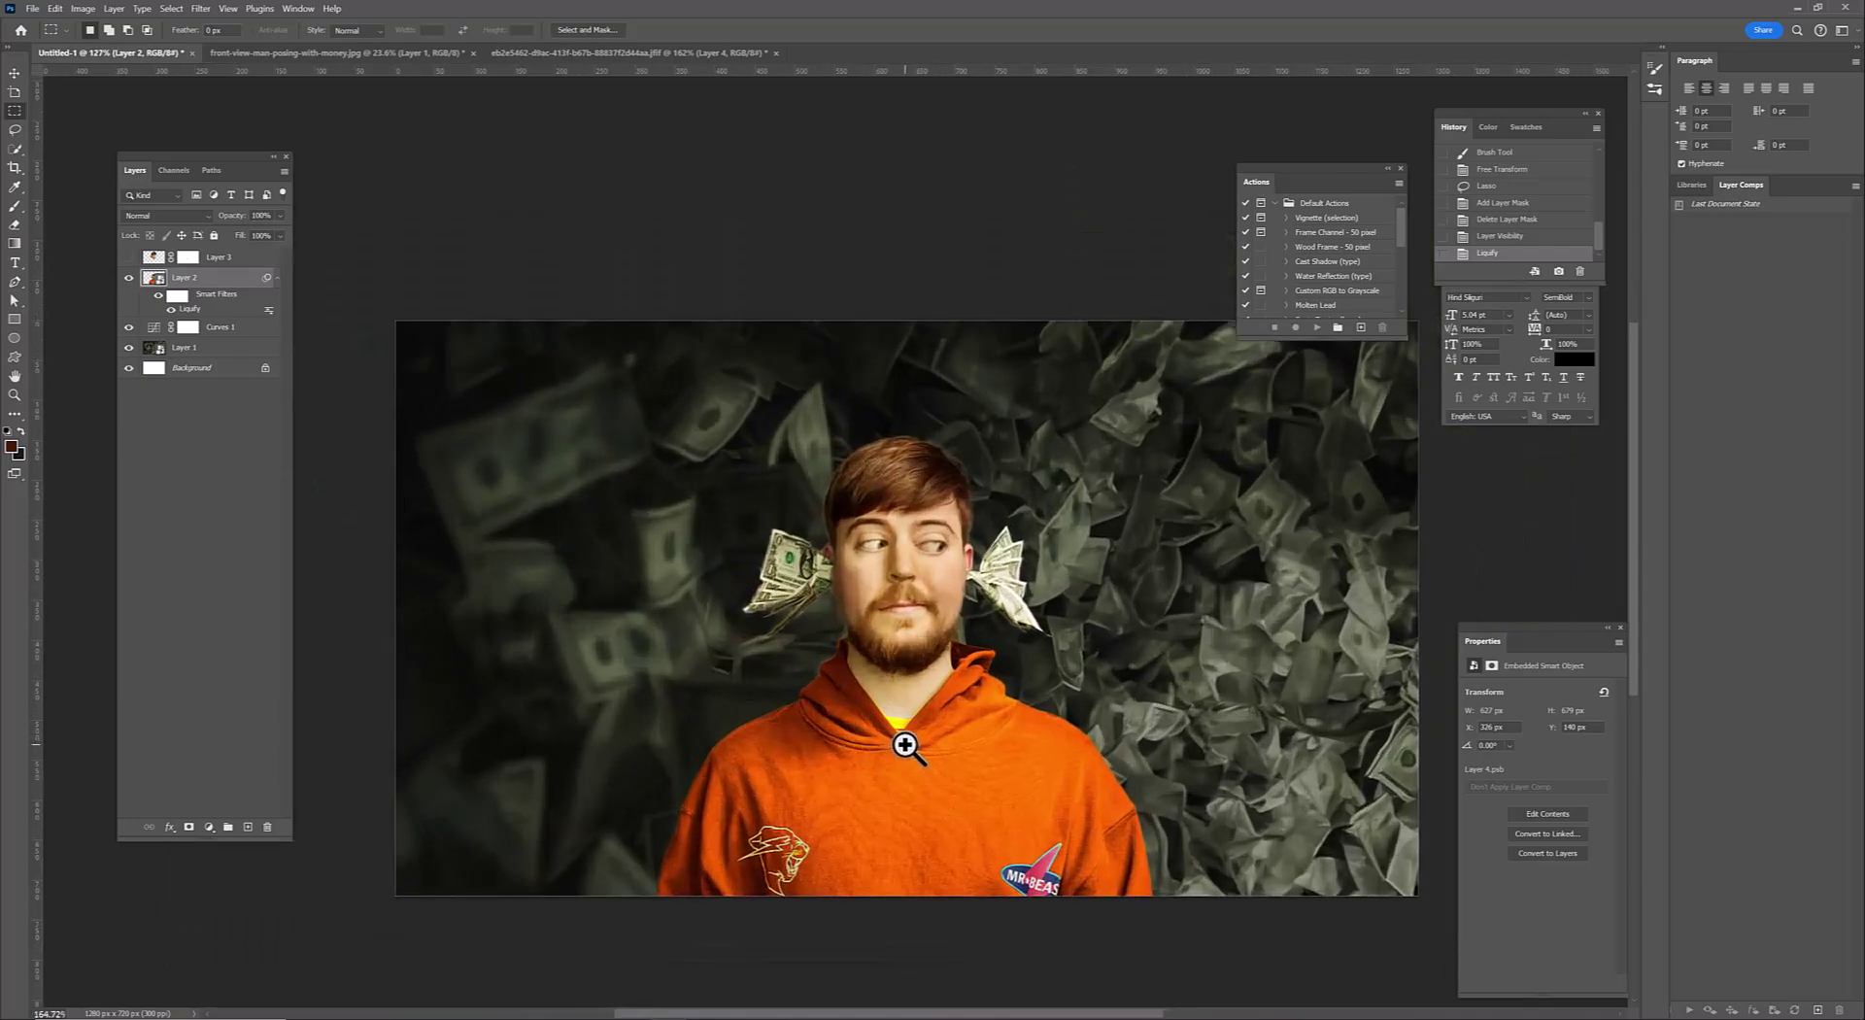
left_click(248, 826)
left_click_drag(211, 296, 209, 330)
Paint an orange glow behind the man's head with a large soft brush
key("b")
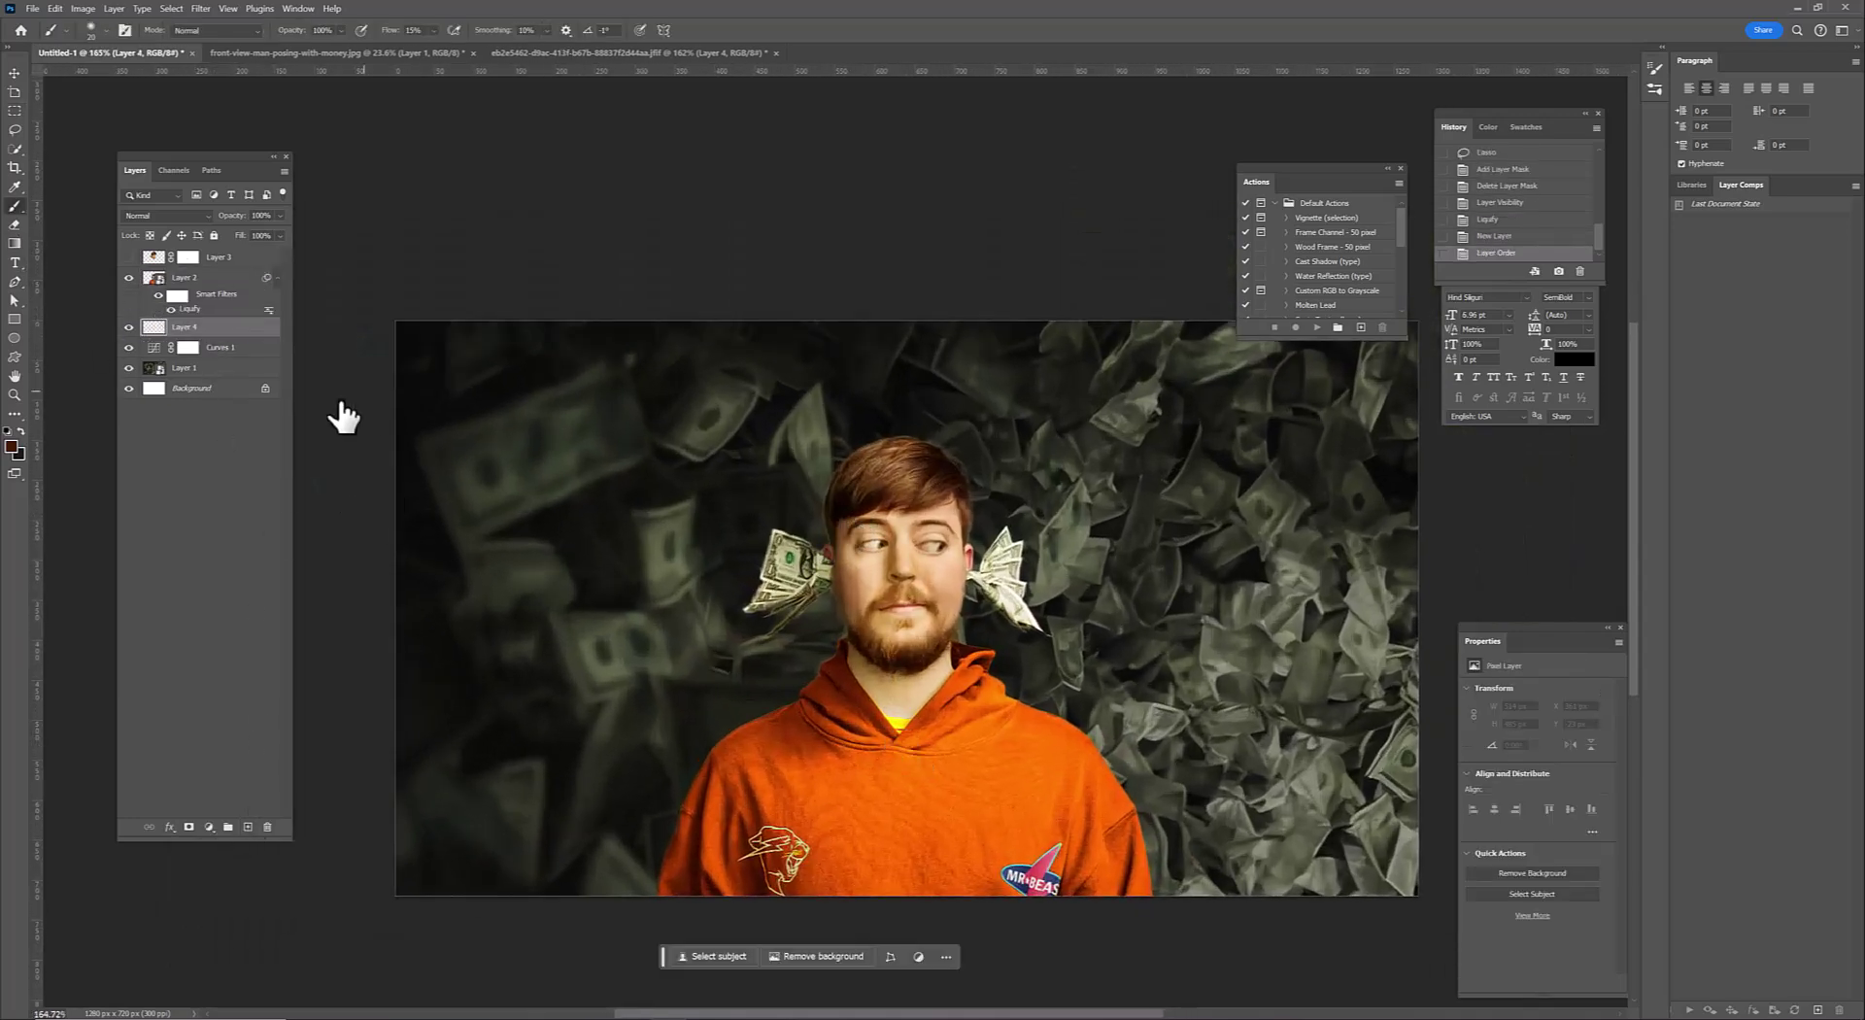
key("bracketright")
key("bracketright")
key("bracketright")
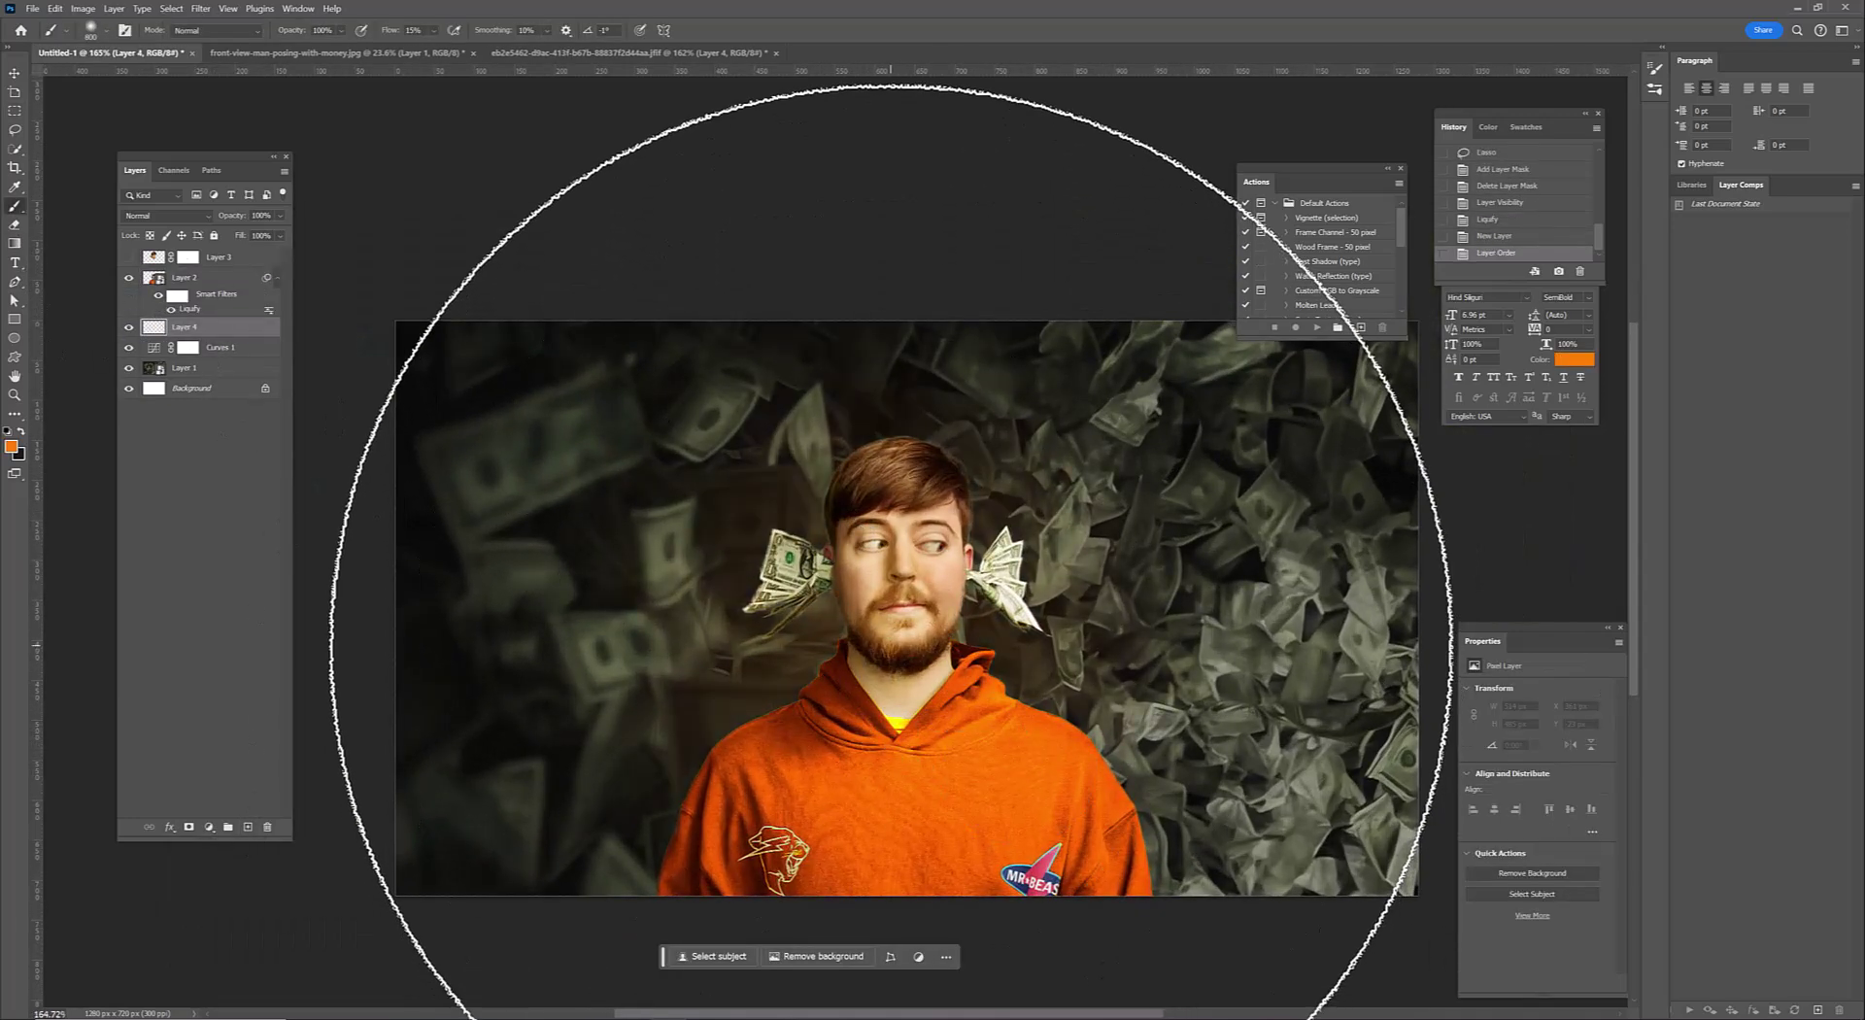
left_click(908, 622)
left_click(908, 622)
key("bracketleft")
key("bracketleft")
key("bracketright")
key("bracketright")
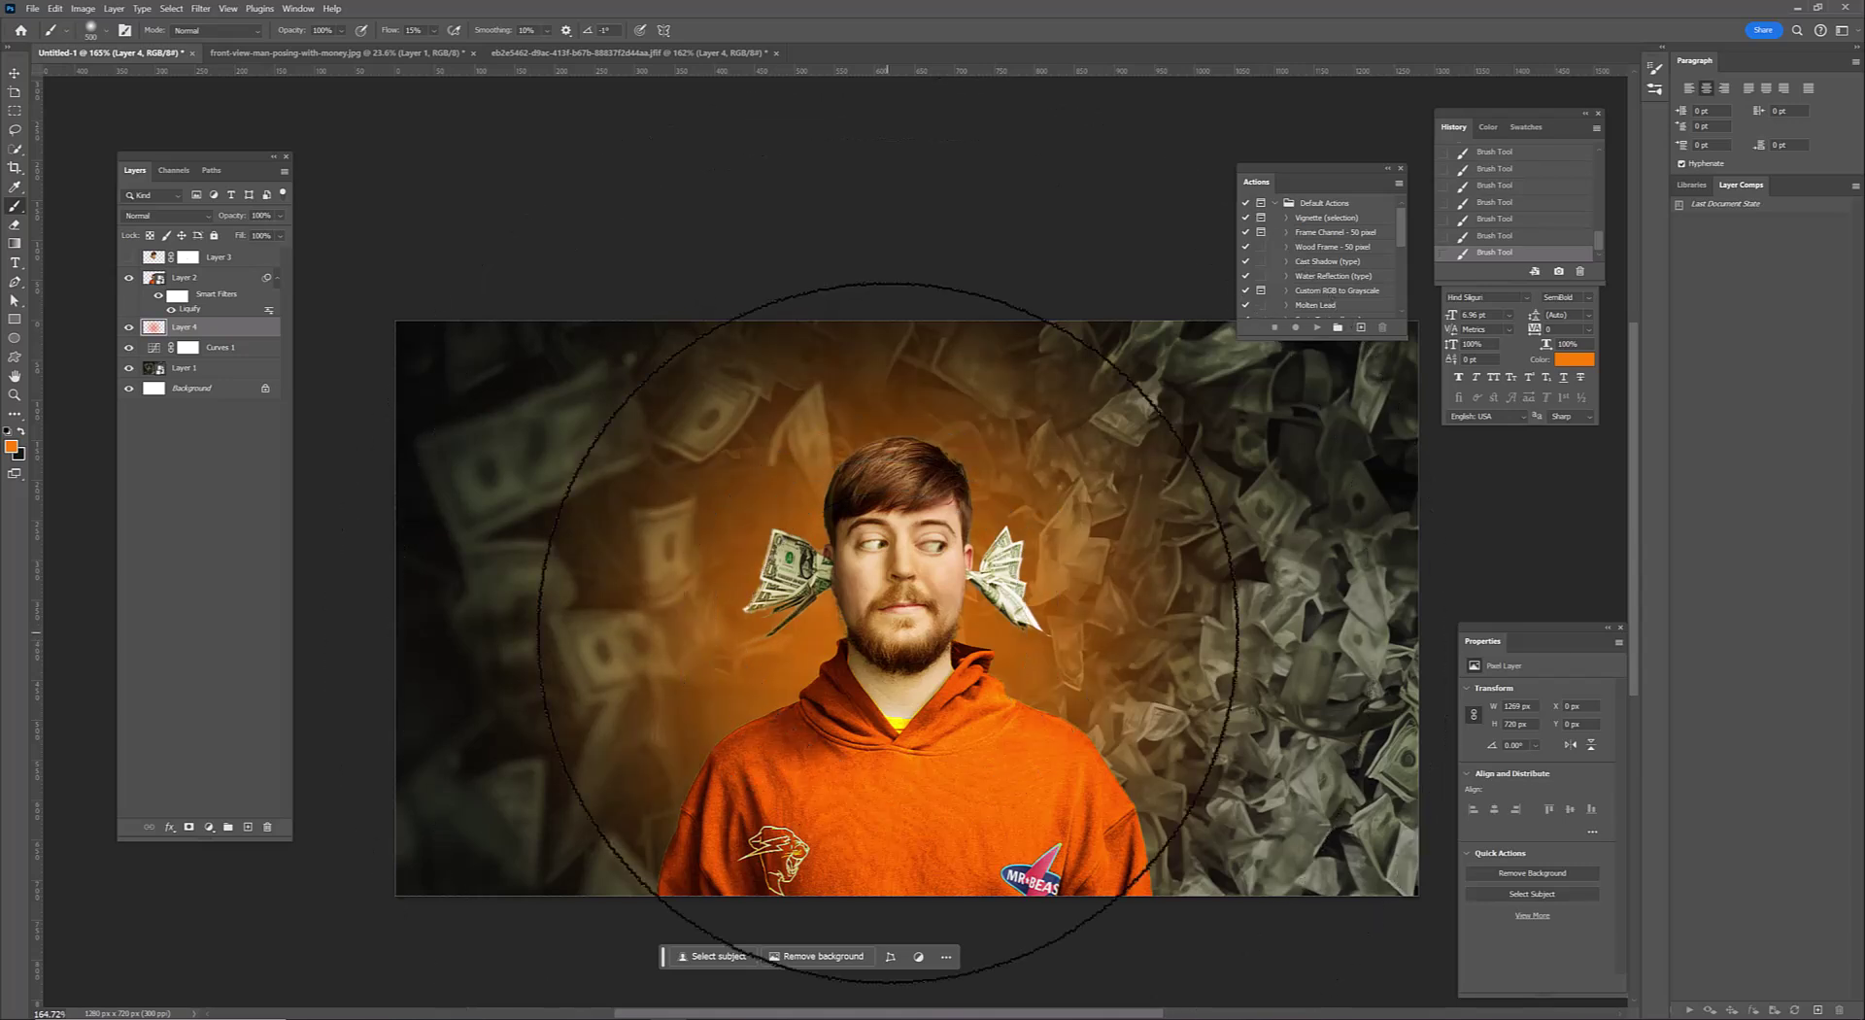
Set the foreground colour to yellow #febf00
left_click(11, 446)
left_click(1381, 662)
left_click(1503, 494)
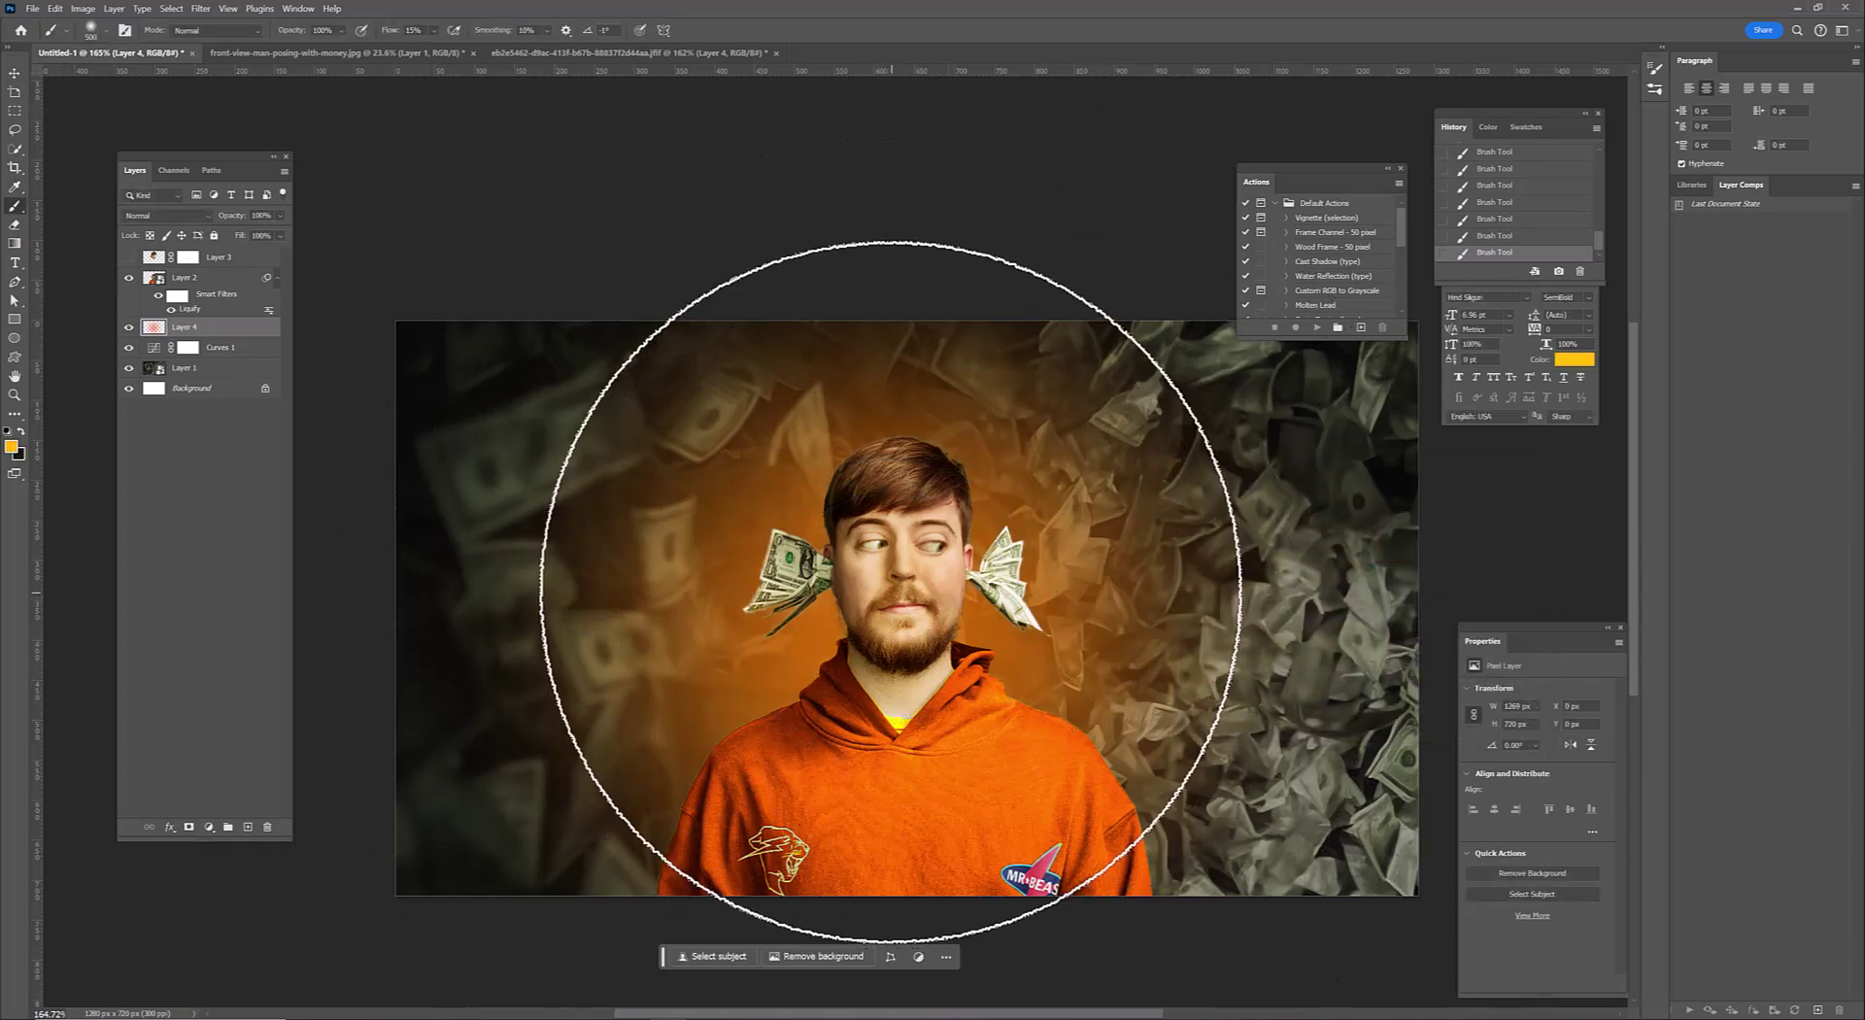
key("bracketleft")
key("bracketleft")
Scale the glow layer up to about 119%, nudge it into place, and select the man's layer
left_click(1126, 784)
key("ctrl+t")
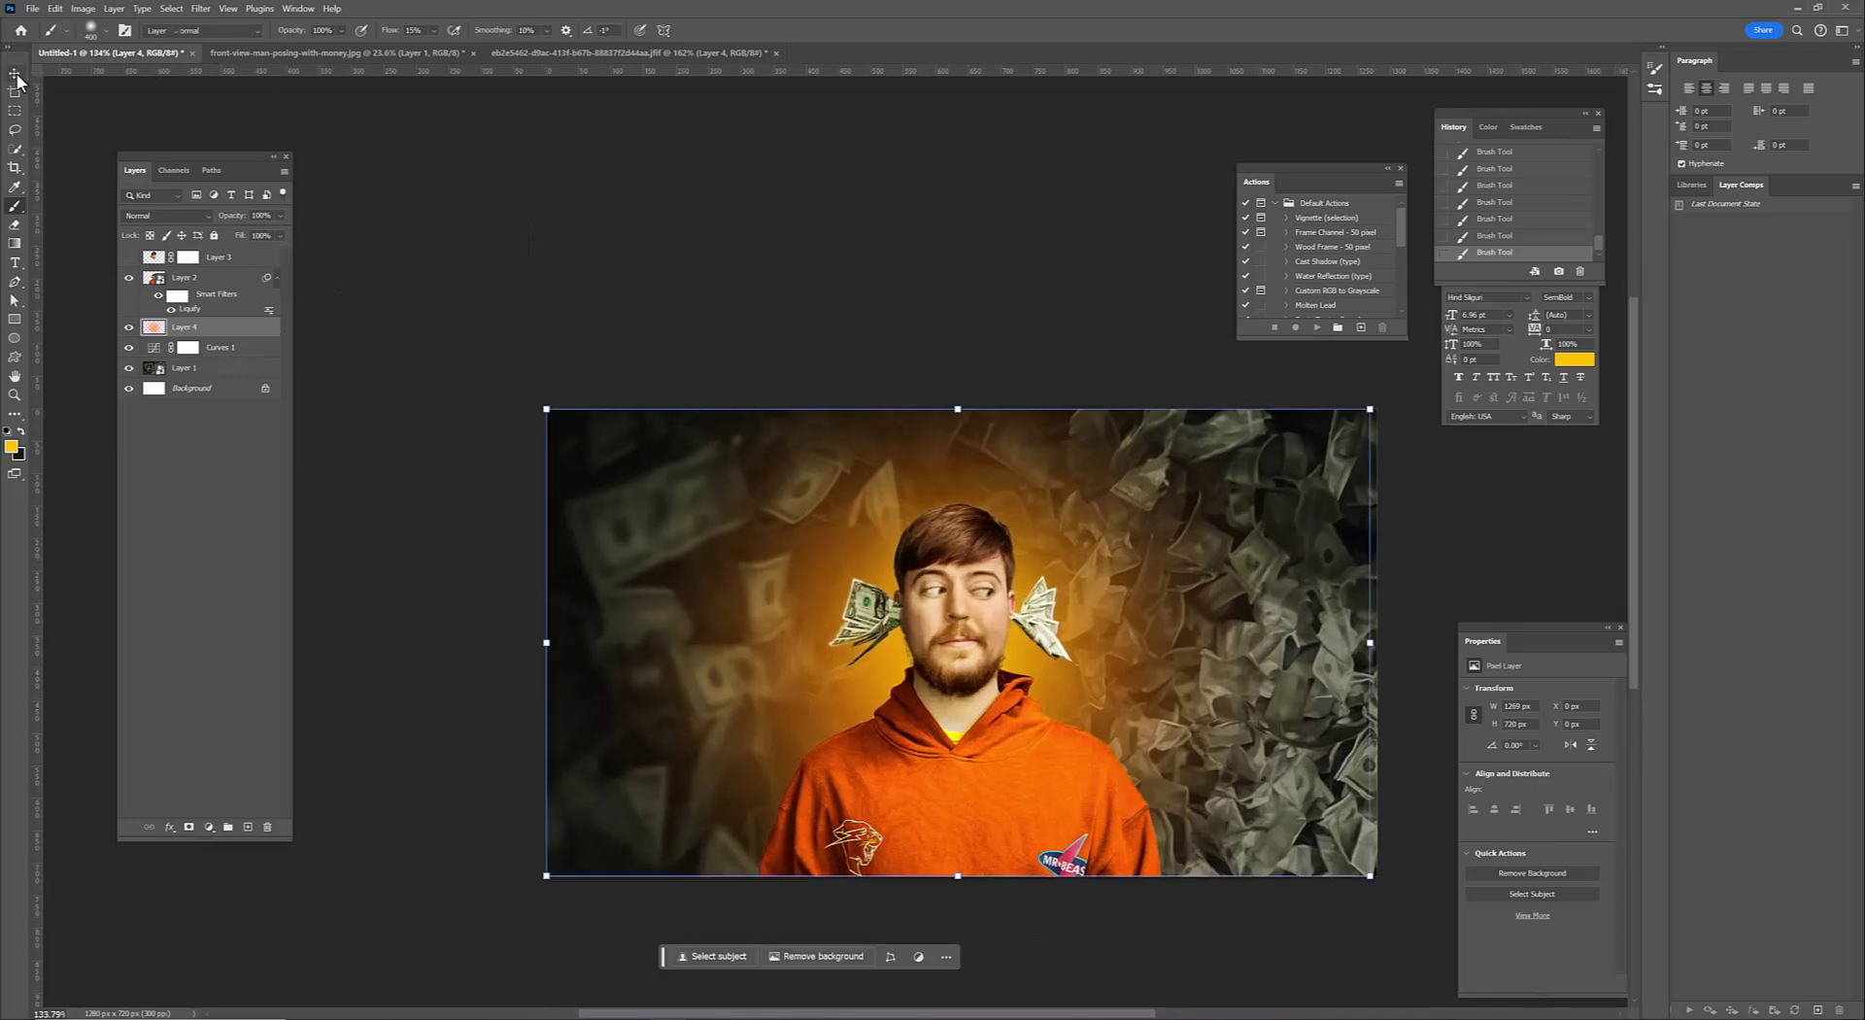
left_click_drag(970, 874, 970, 940)
left_click_drag(1015, 473, 1035, 474)
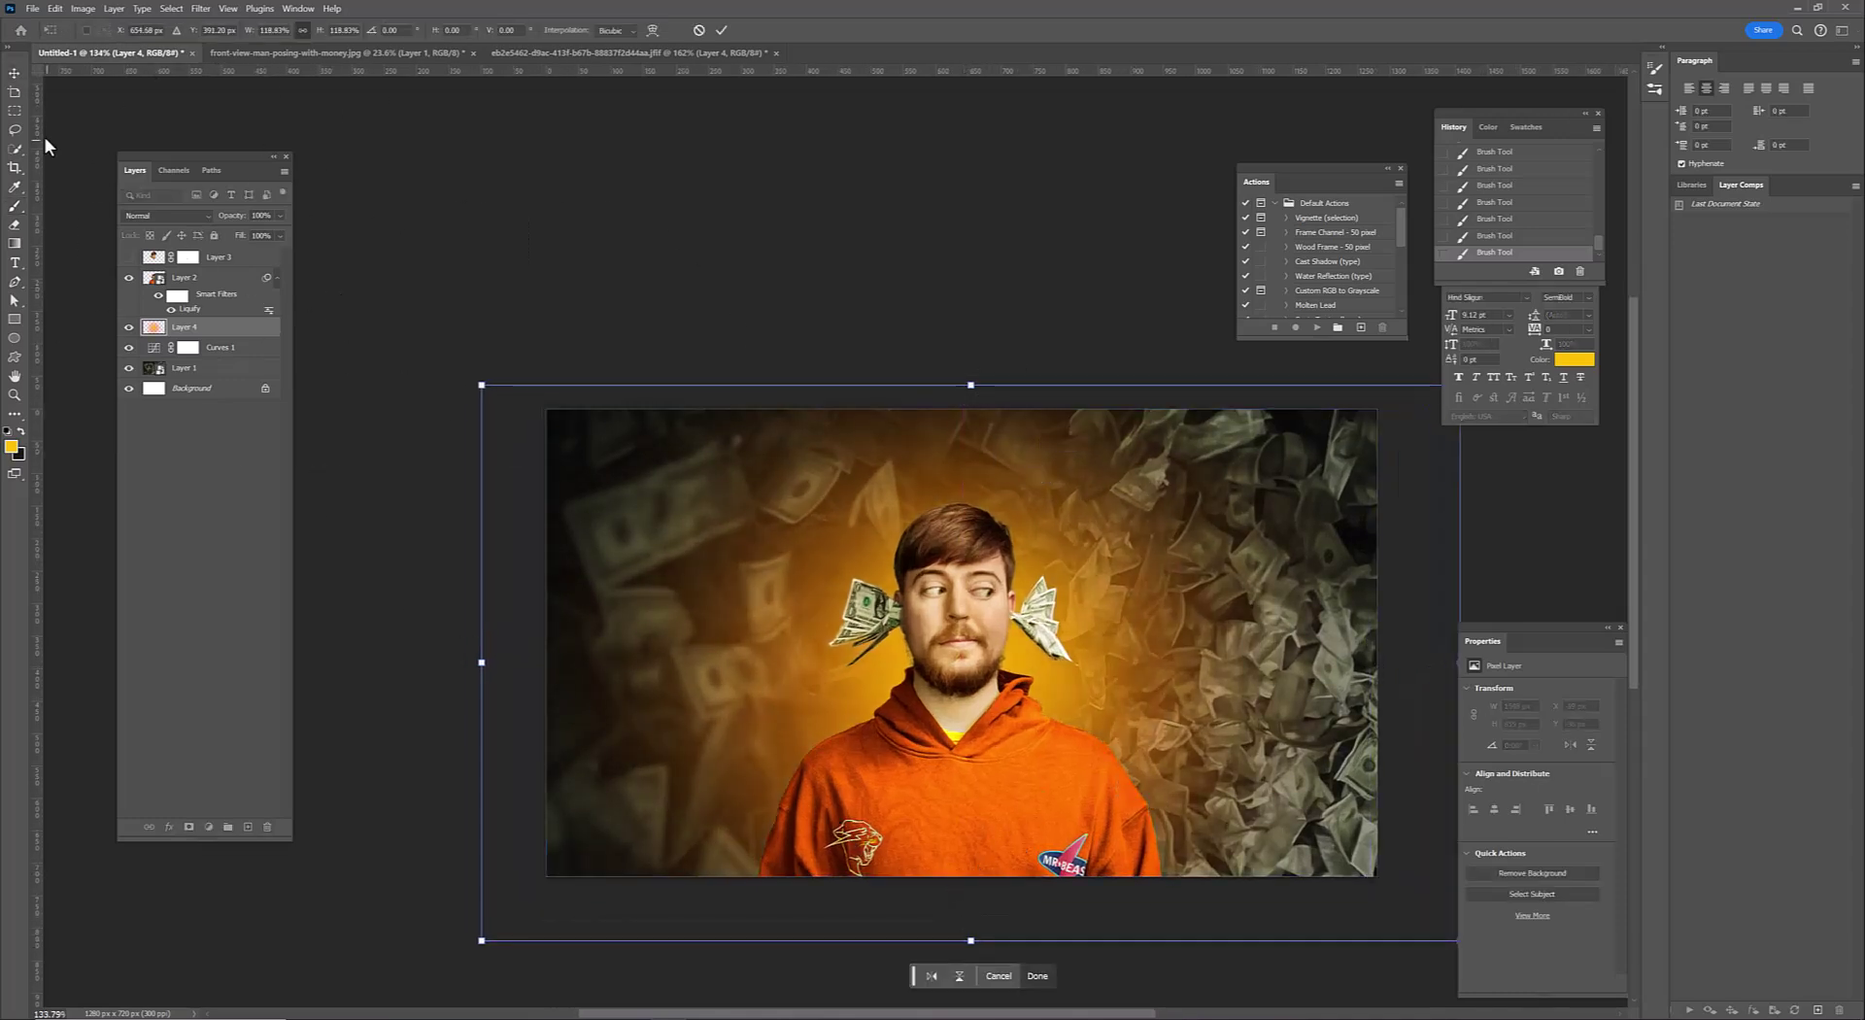
key("Return")
scroll(998, 761, "up", 3)
left_click(185, 277)
Paint yellow light on a new layer clipped to the man
left_click(247, 826)
key("m")
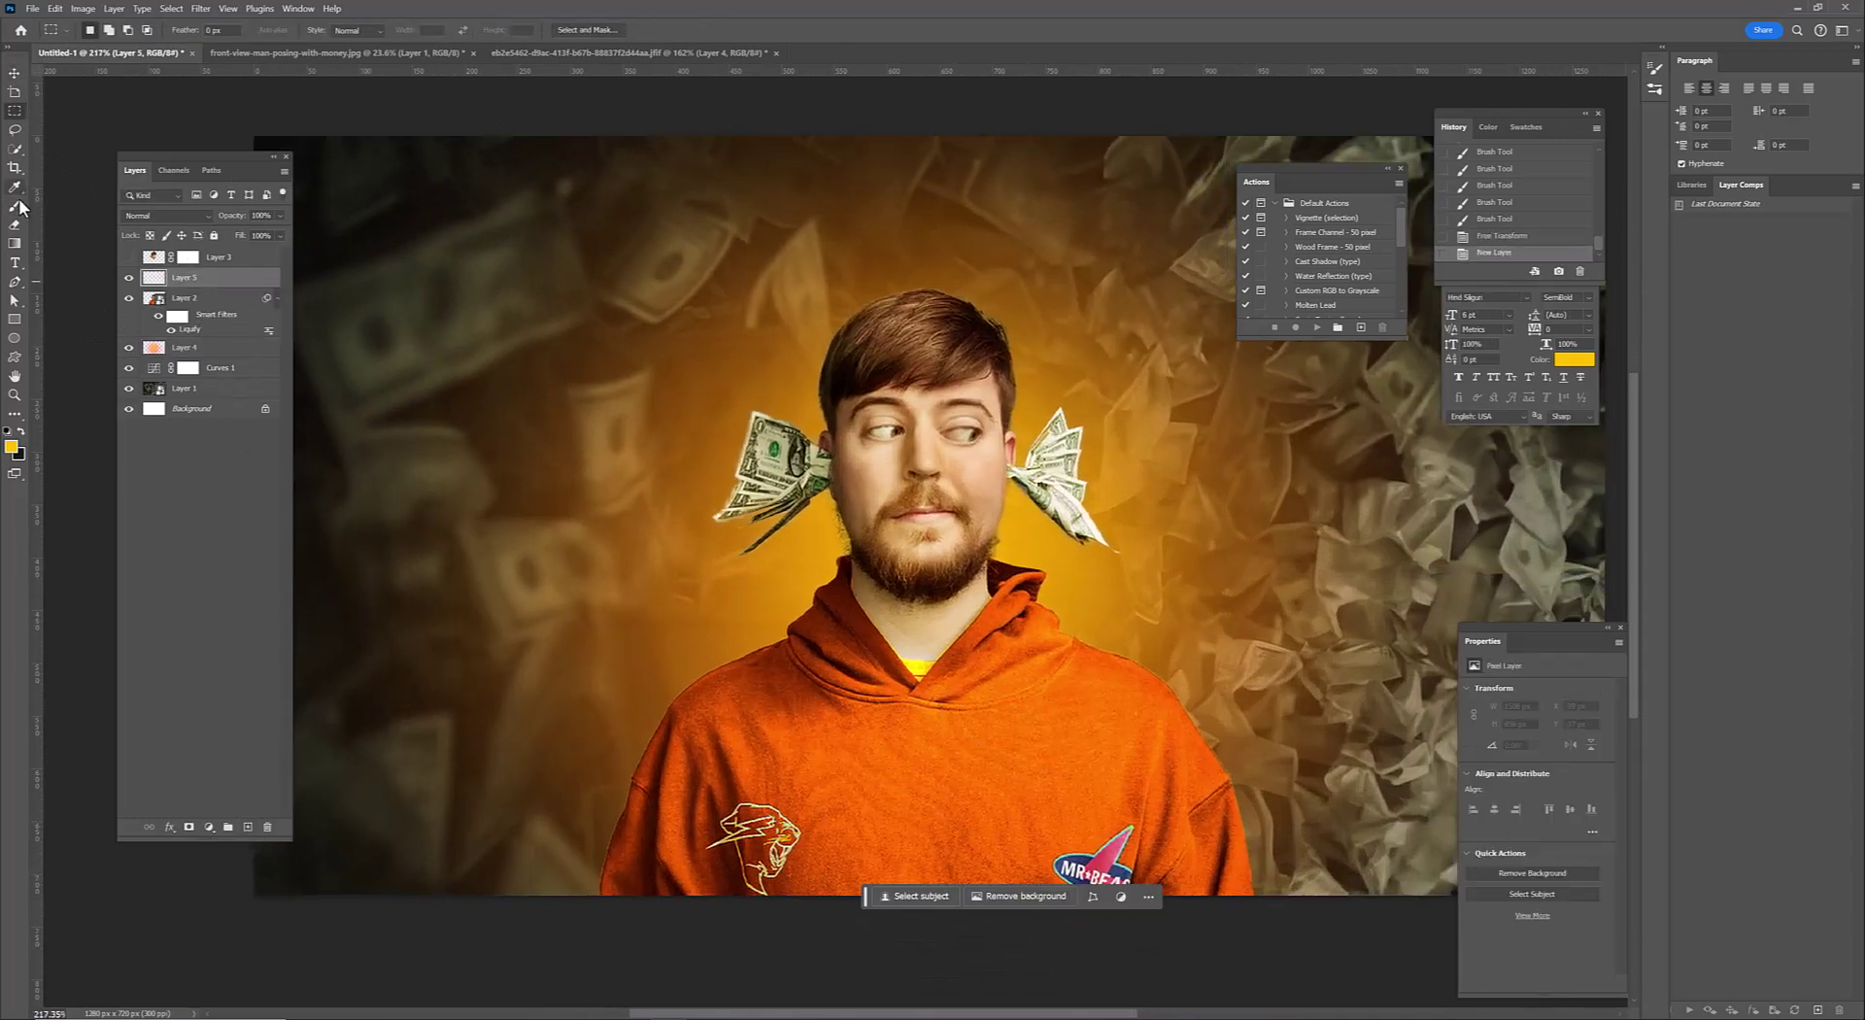
left_click(16, 205)
mouse_move(999, 520)
left_mouse_down()
mouse_move(1332, 728)
mouse_move(1165, 621)
left_mouse_up()
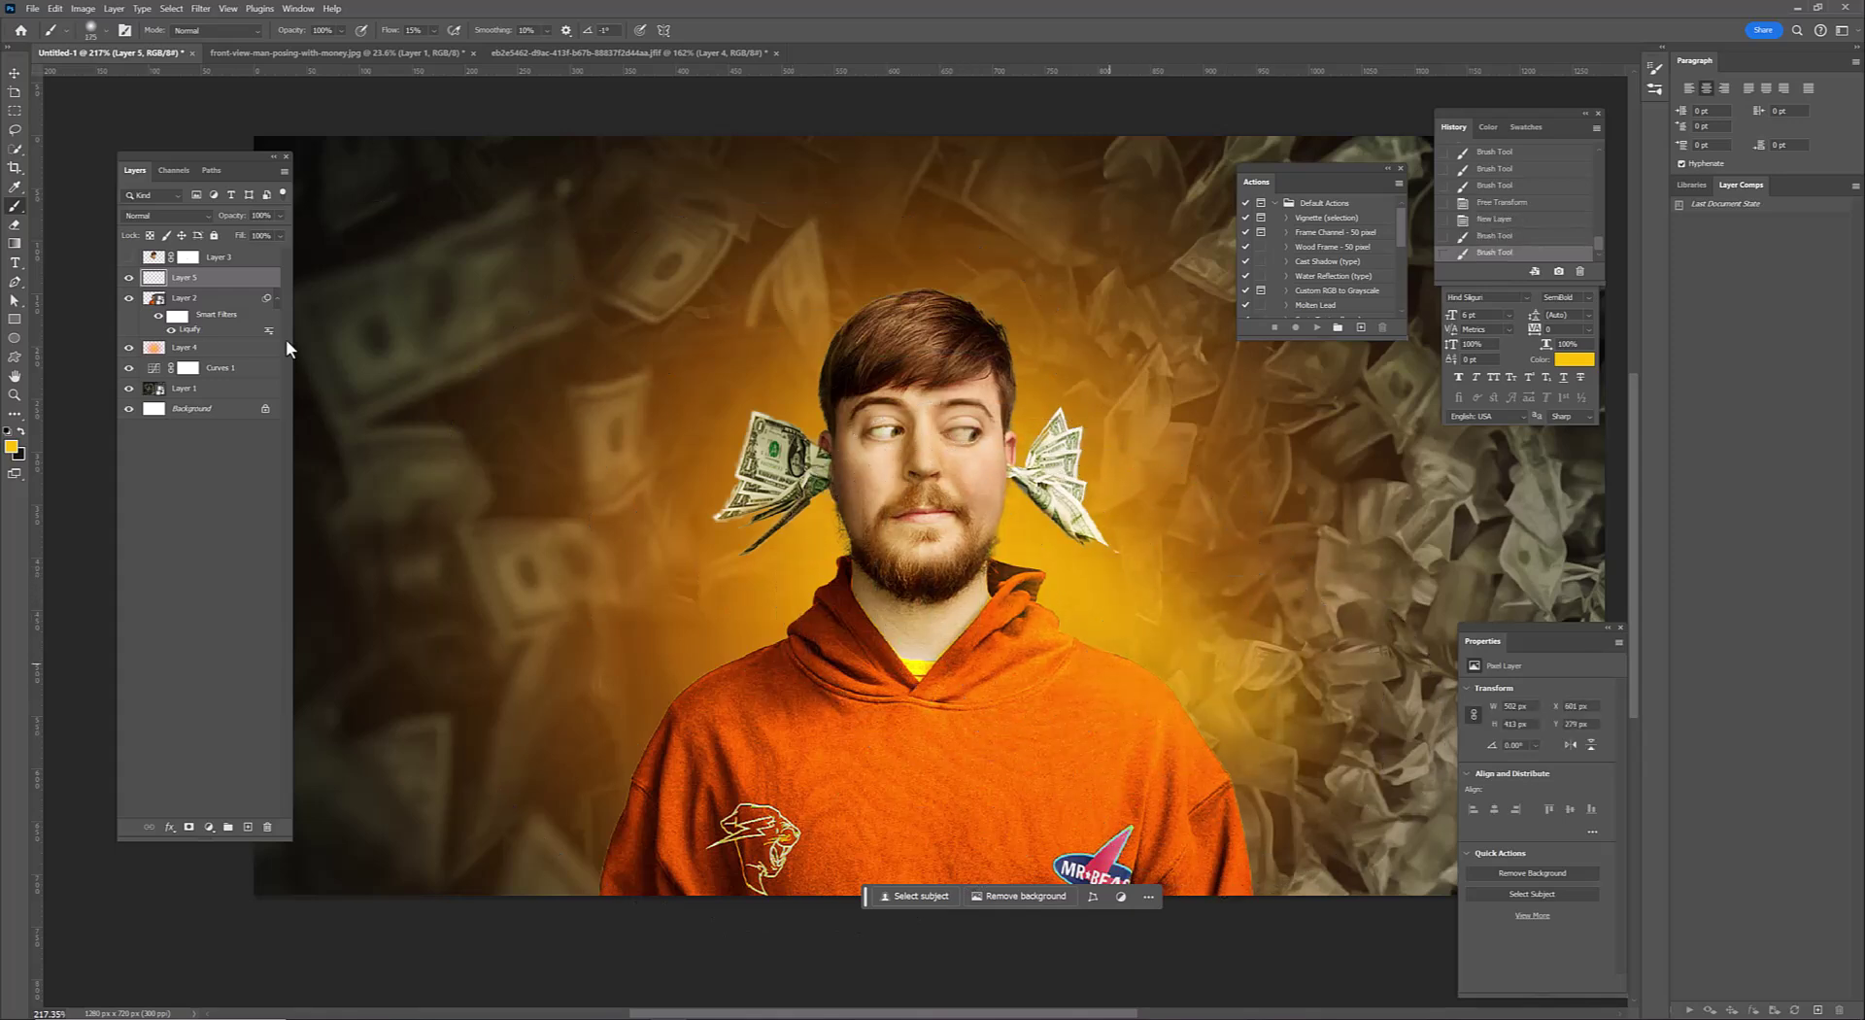
right_click(216, 278)
left_click(282, 595)
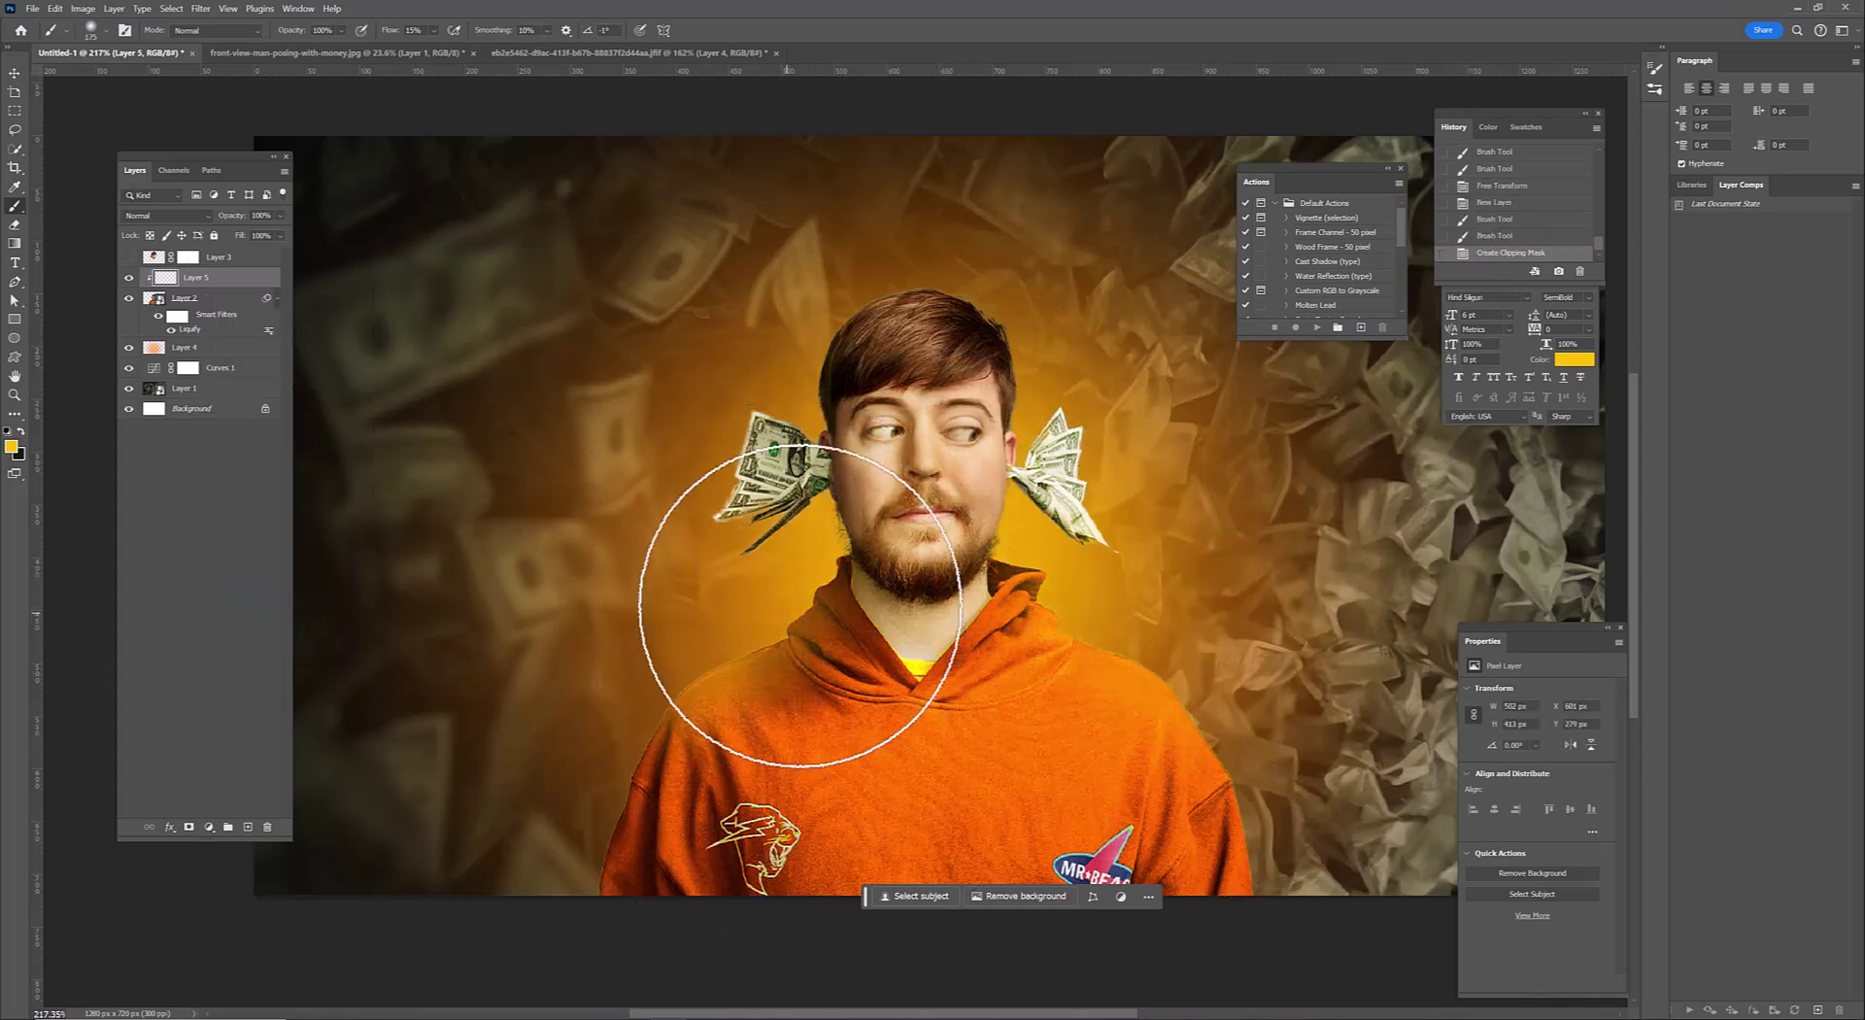
mouse_move(798, 604)
left_mouse_down()
mouse_move(825, 633)
mouse_move(999, 603)
left_mouse_up()
Set the light layer to Linear Dodge (Add), Underlying Blend If 25/98, and Fill 50%
left_click(165, 215)
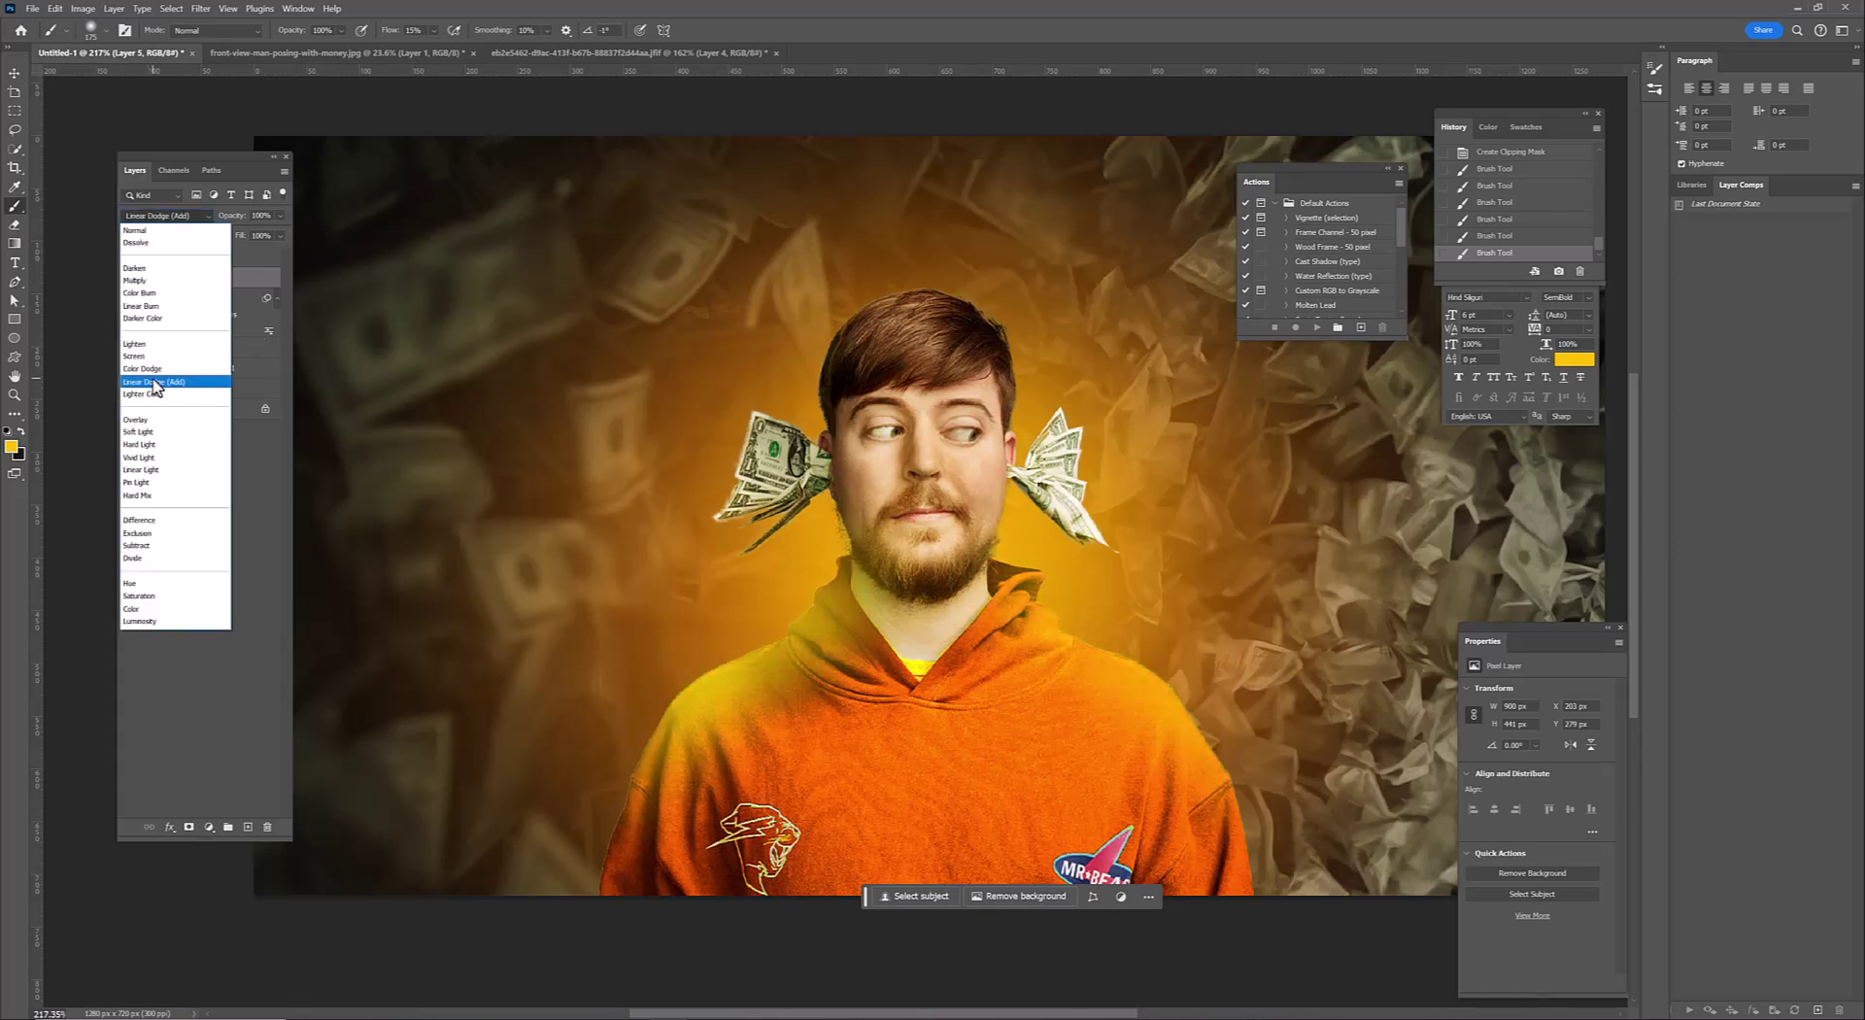
left_click(156, 382)
right_click(229, 277)
left_click(252, 289)
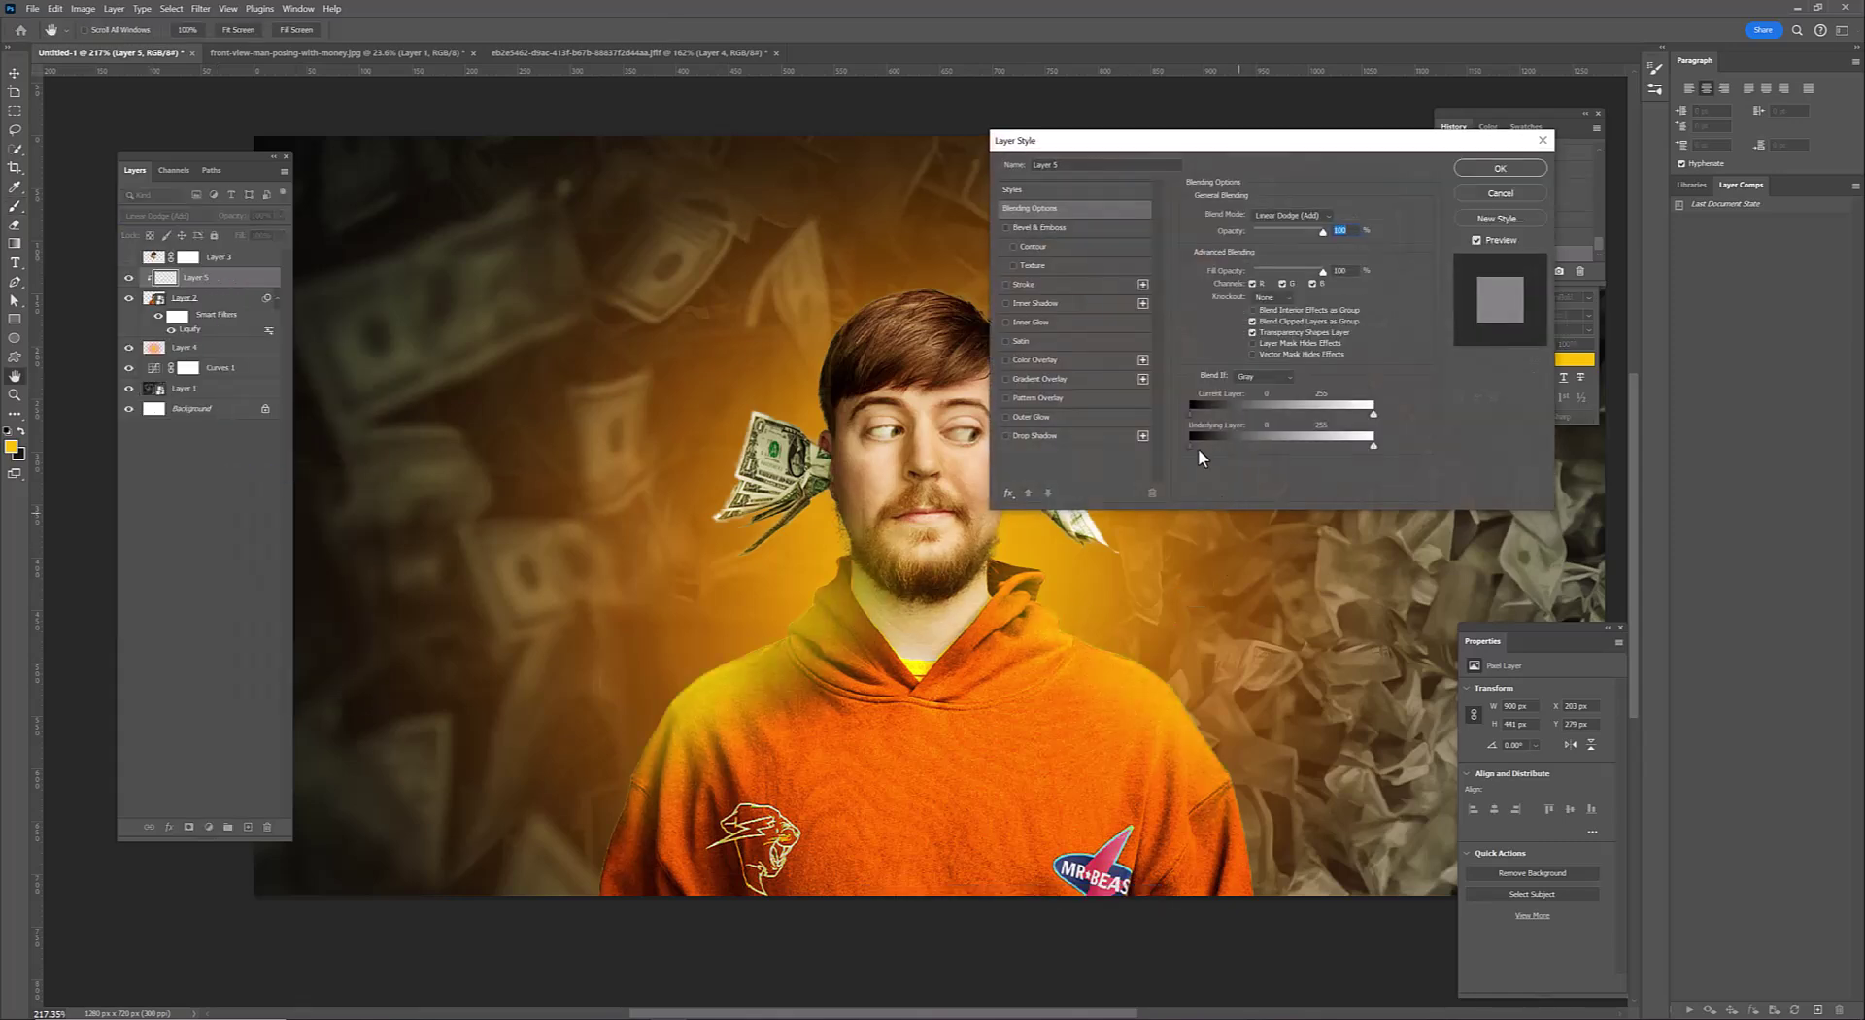
left_click_drag(1216, 445, 1261, 441)
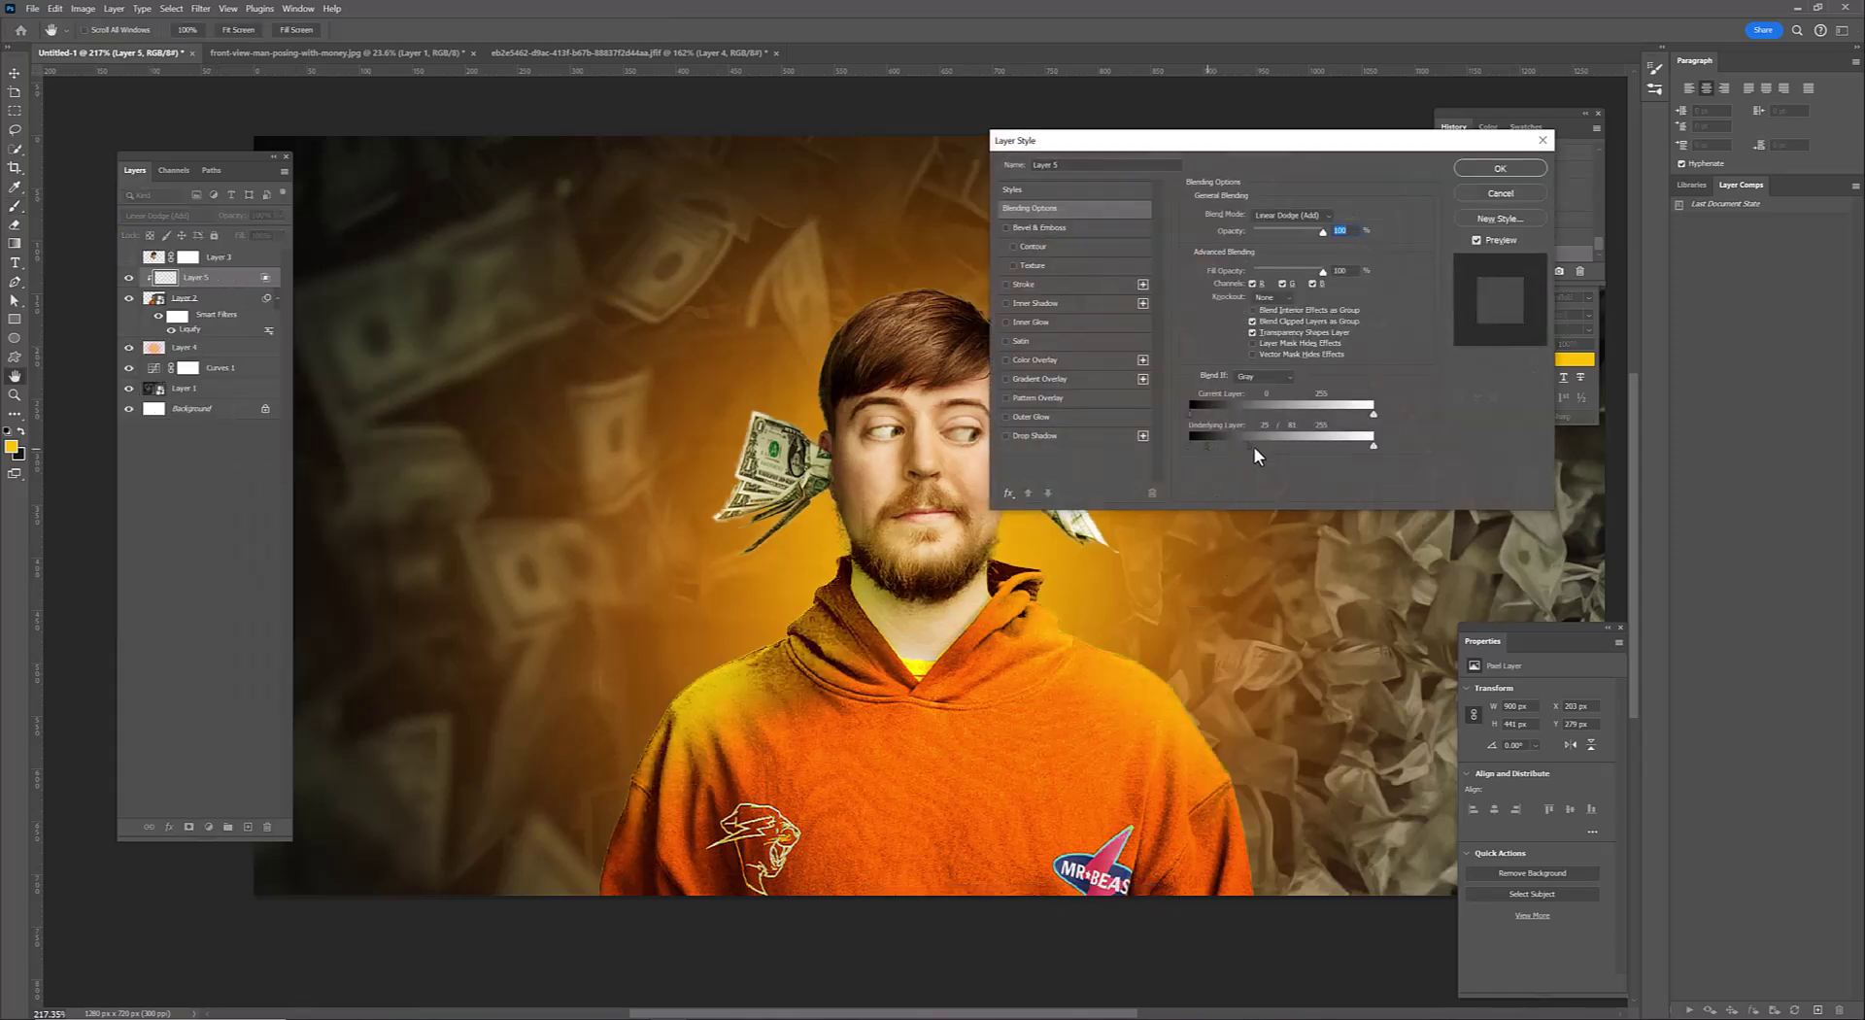
left_click(1488, 171)
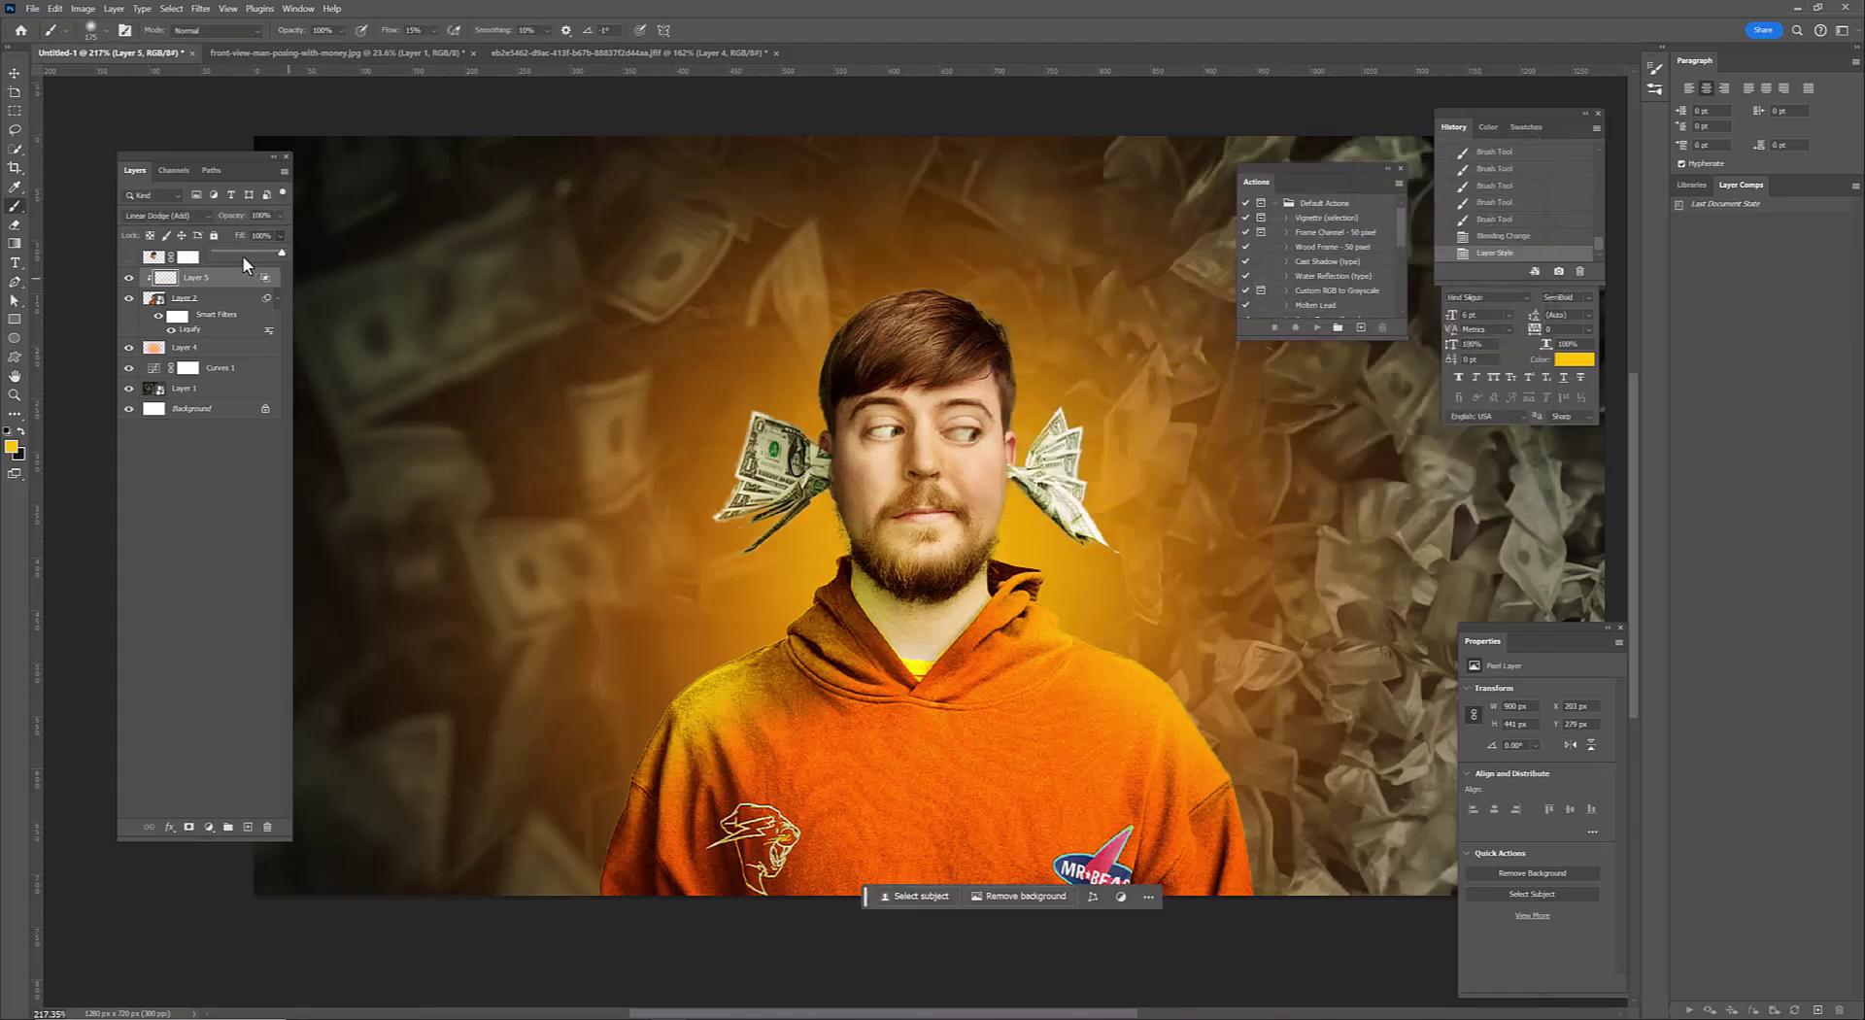
left_click_drag(243, 255, 247, 254)
left_click(165, 215)
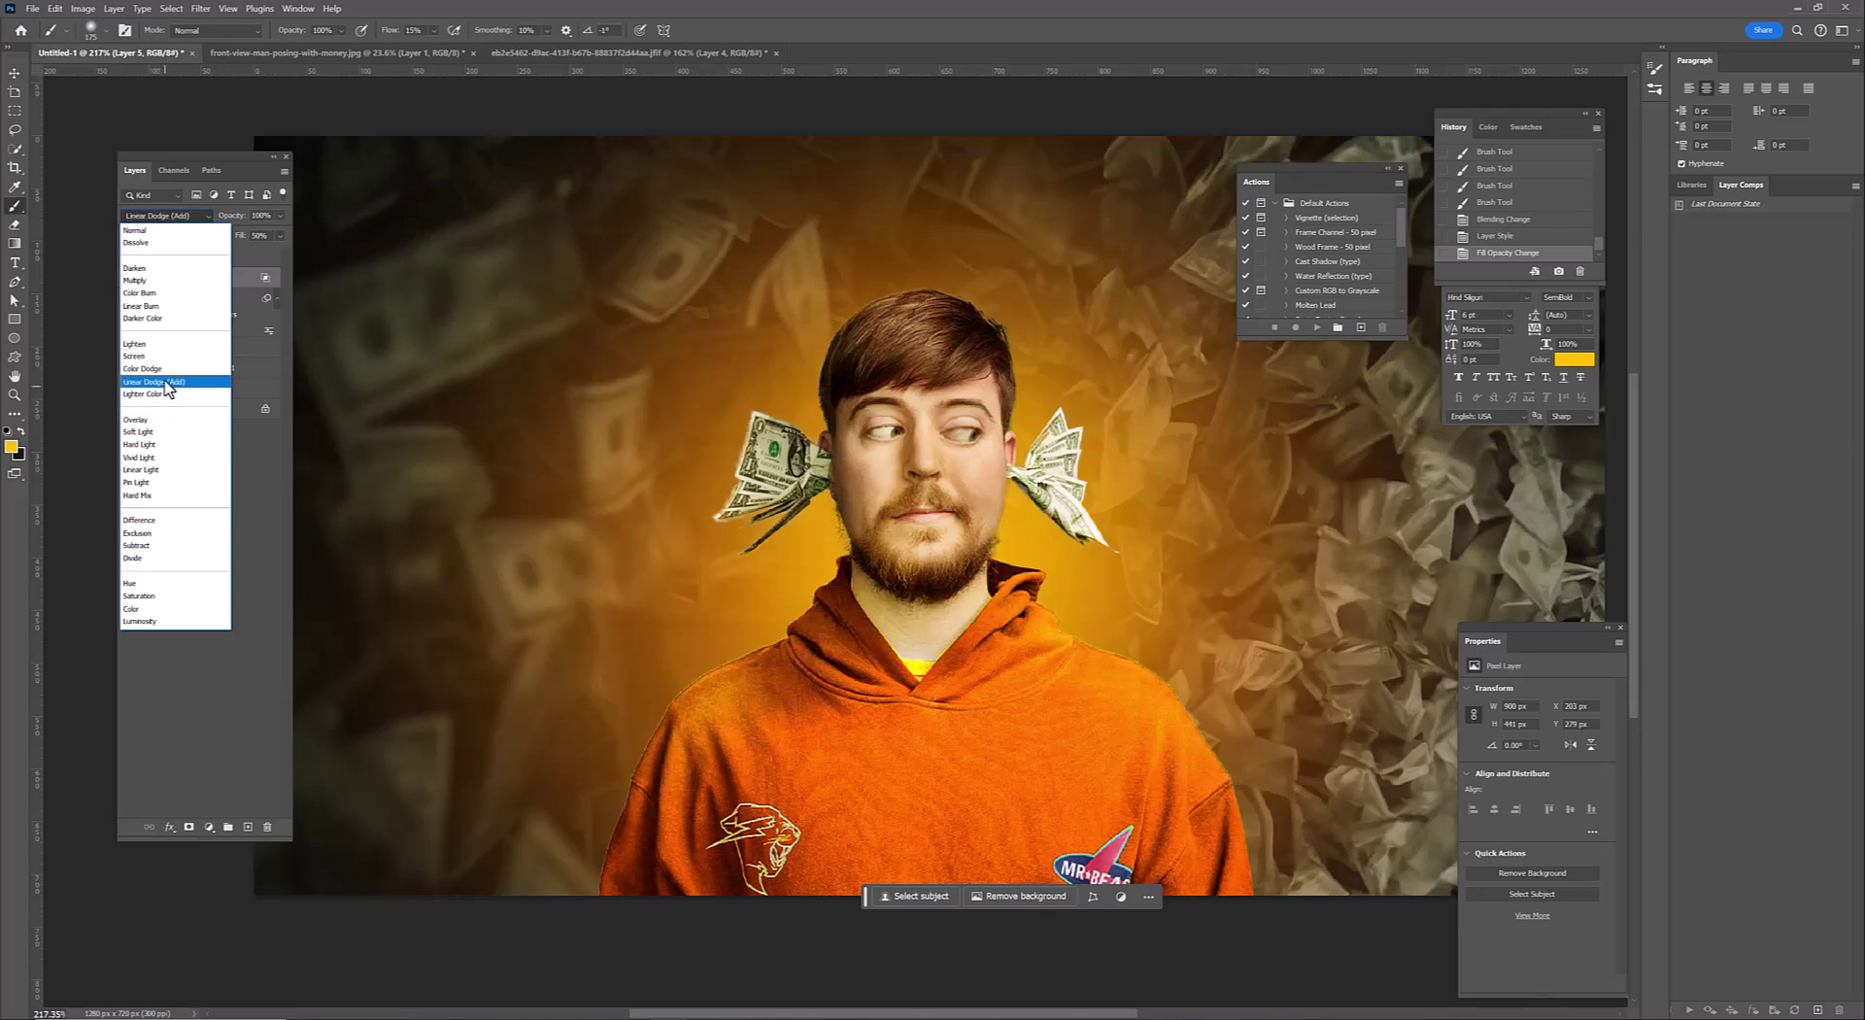
left_click(168, 381)
scroll(1011, 640, "up", 2)
left_click(194, 298)
Give the man's layer a yellow Inner Glow of size 81
right_click(208, 298)
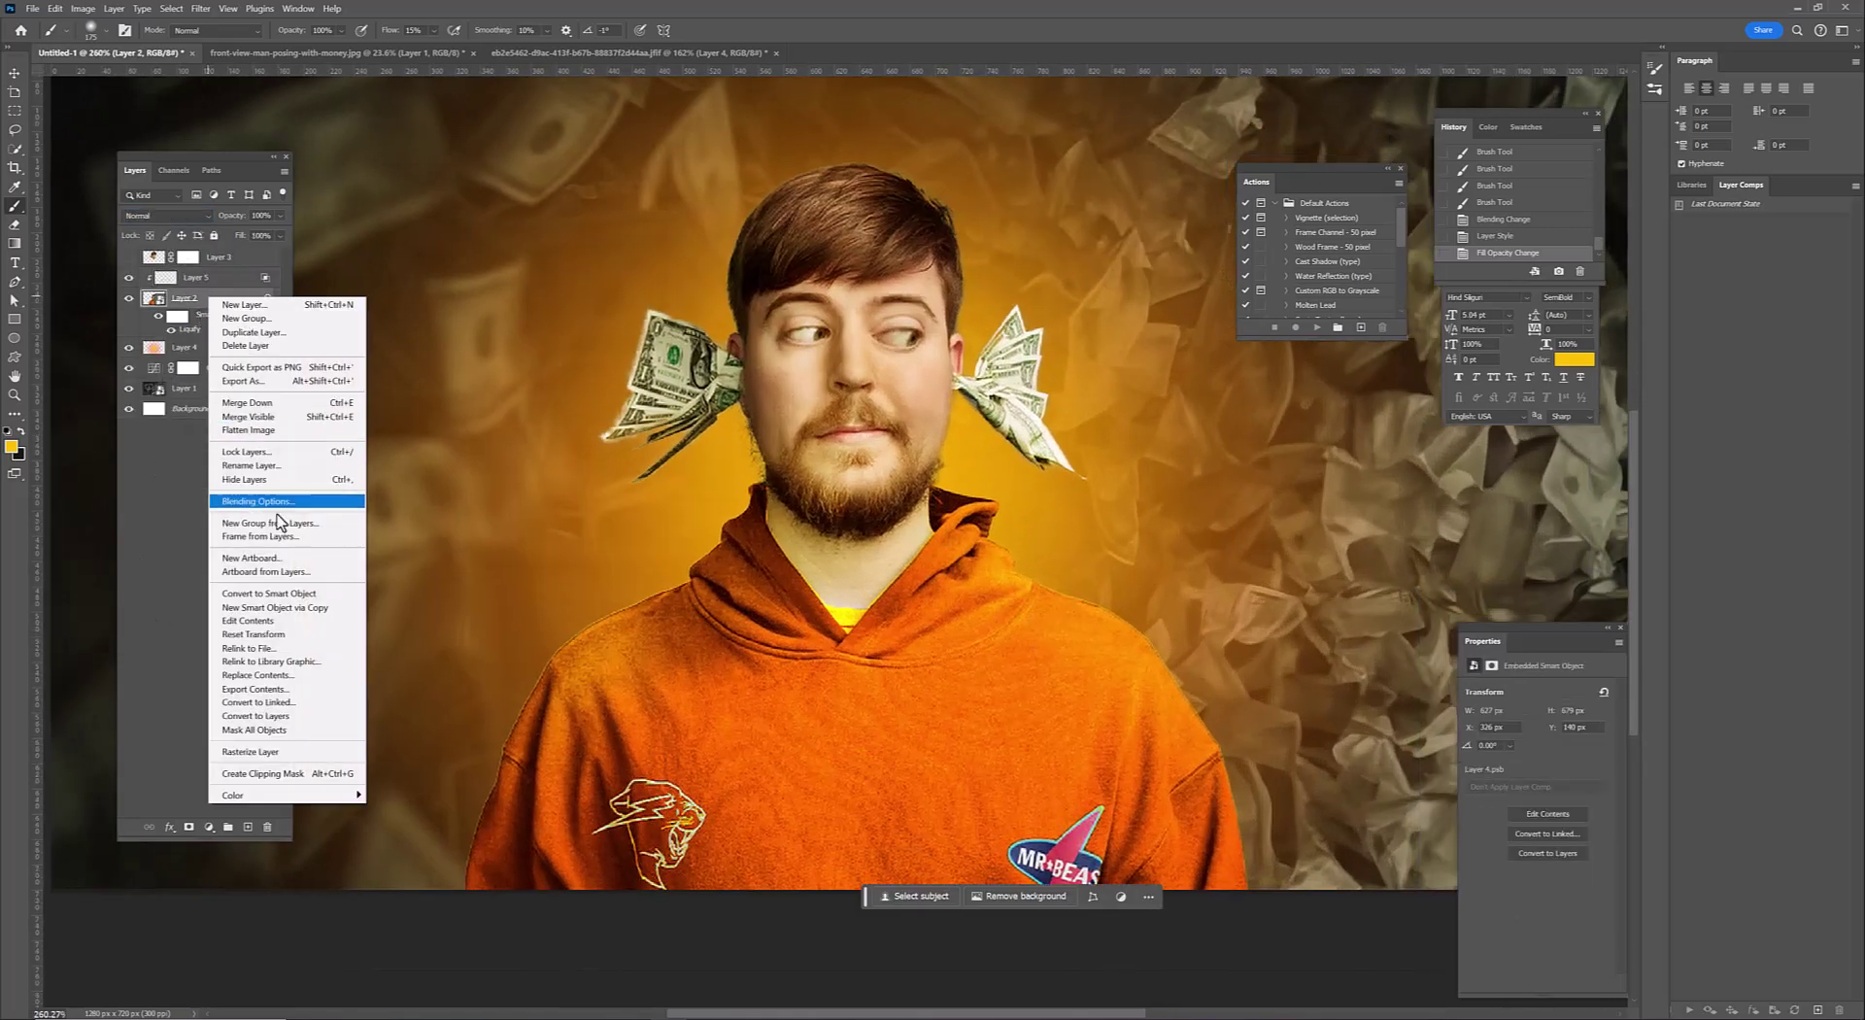
left_click(277, 501)
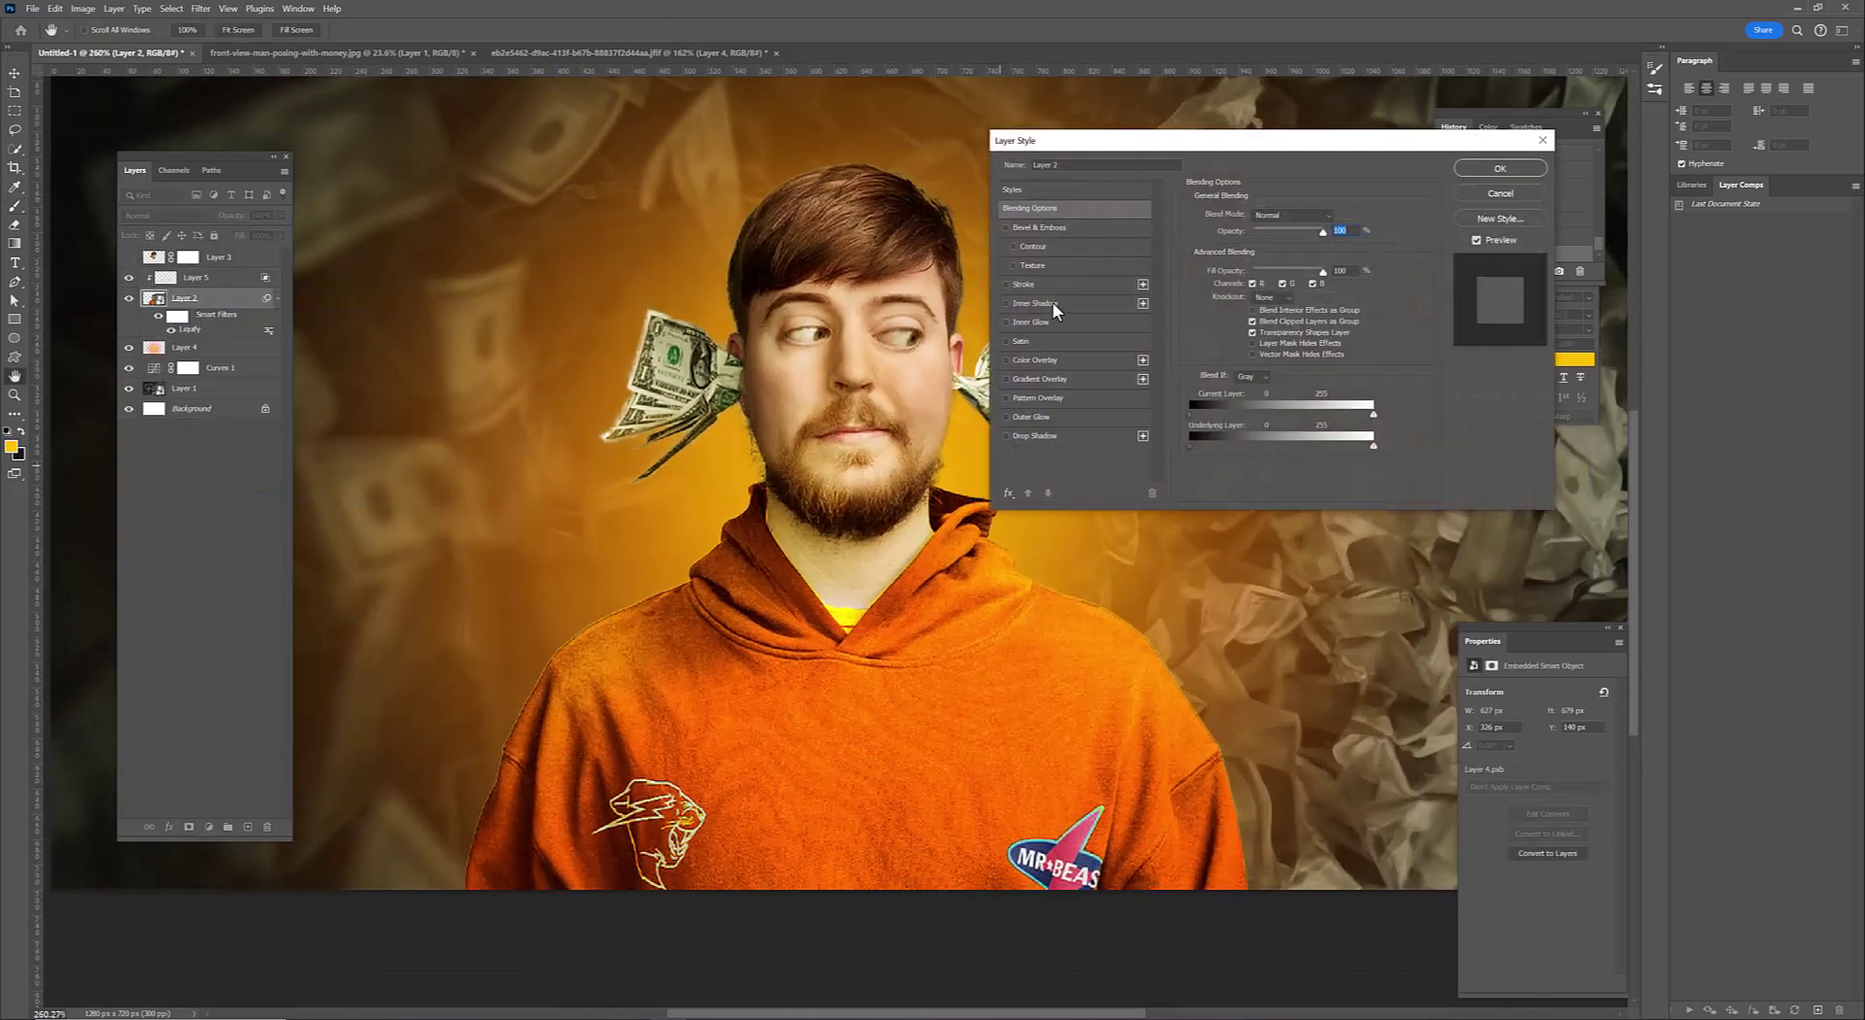
left_click(1053, 323)
left_click(1221, 266)
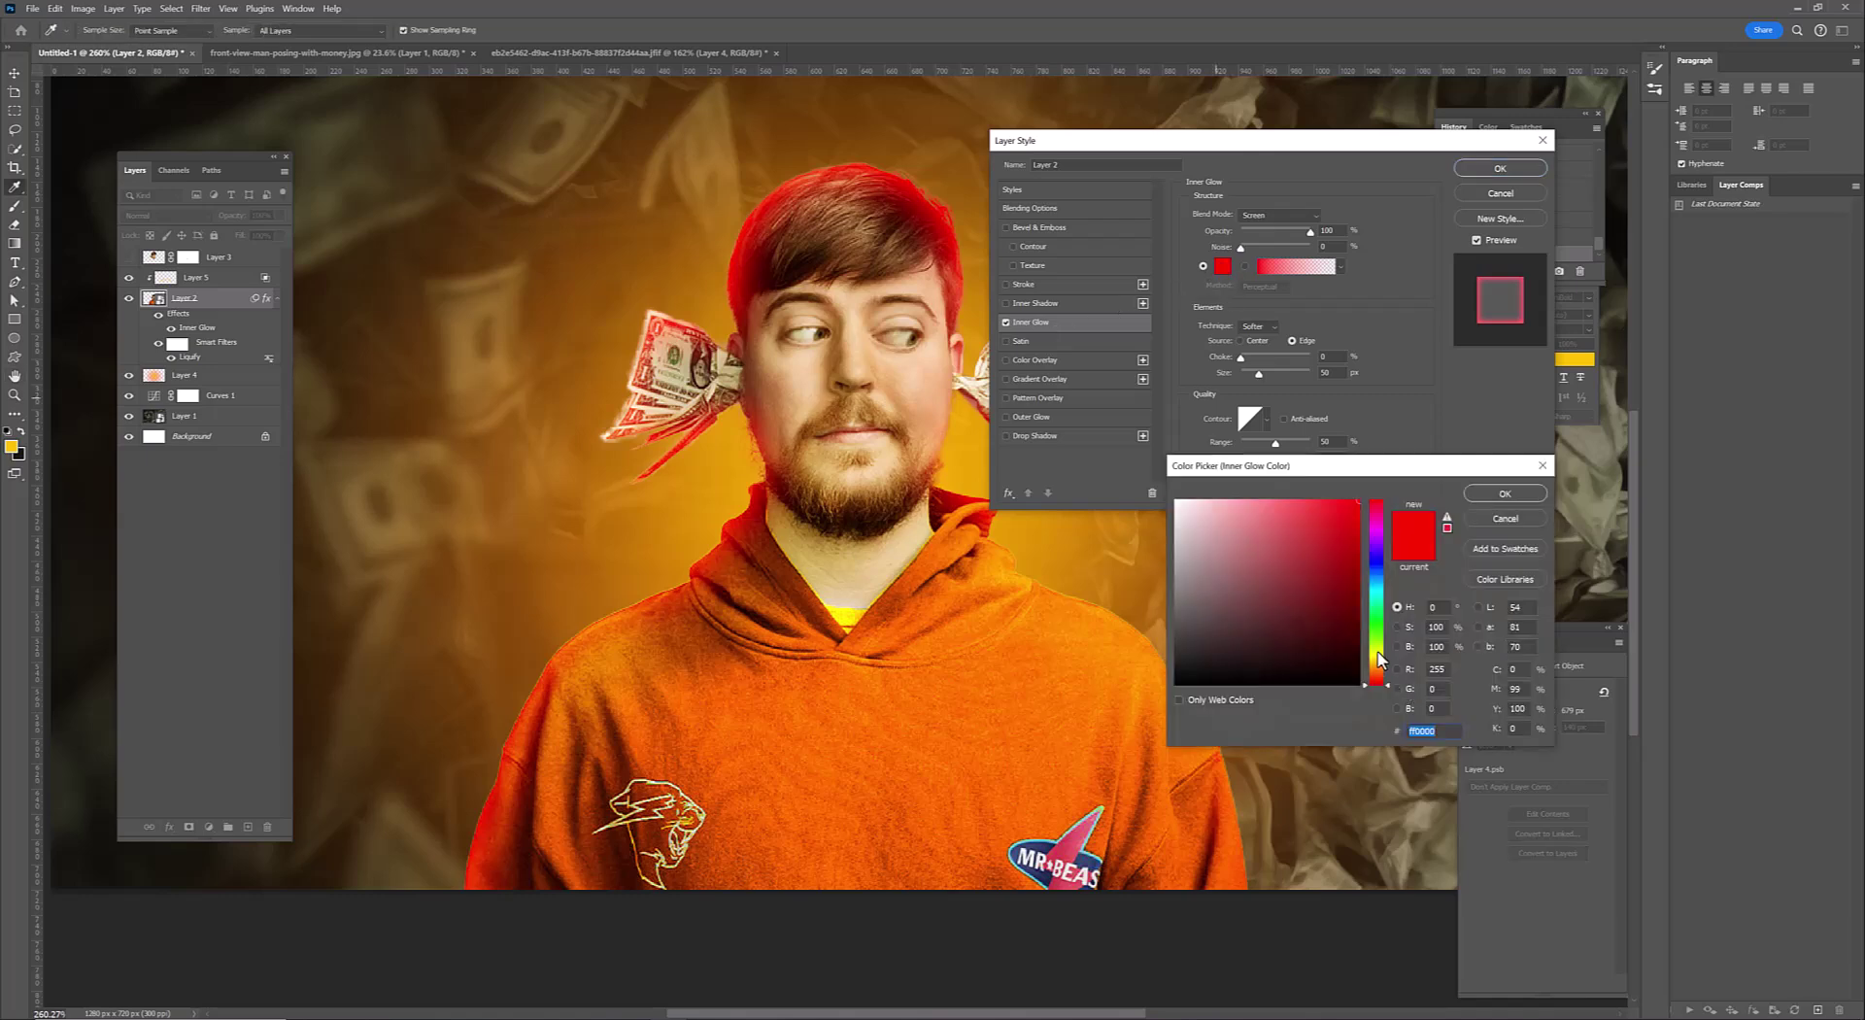
left_click(1377, 669)
left_click(1493, 495)
left_click_drag(1259, 373, 1268, 373)
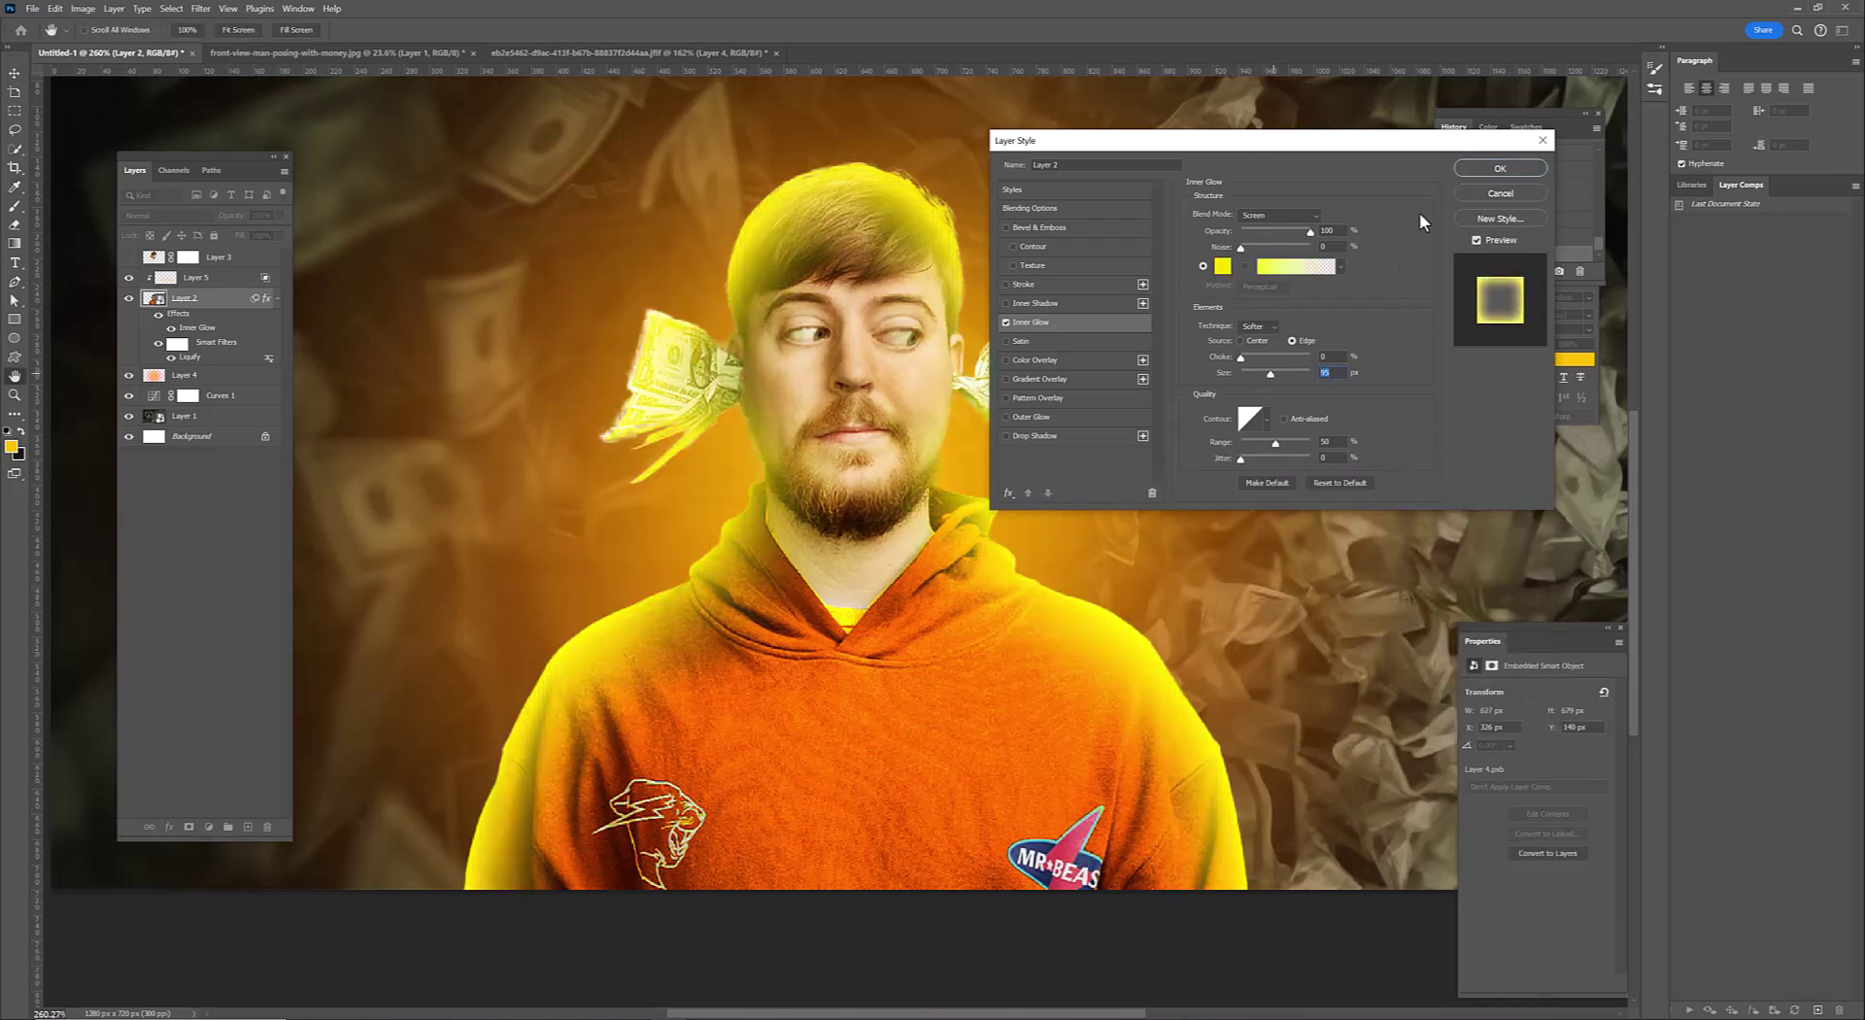
left_click(1499, 168)
Turn the inner glow into its own layer and set its Blend If to 28/47
right_click(194, 357)
key("Escape")
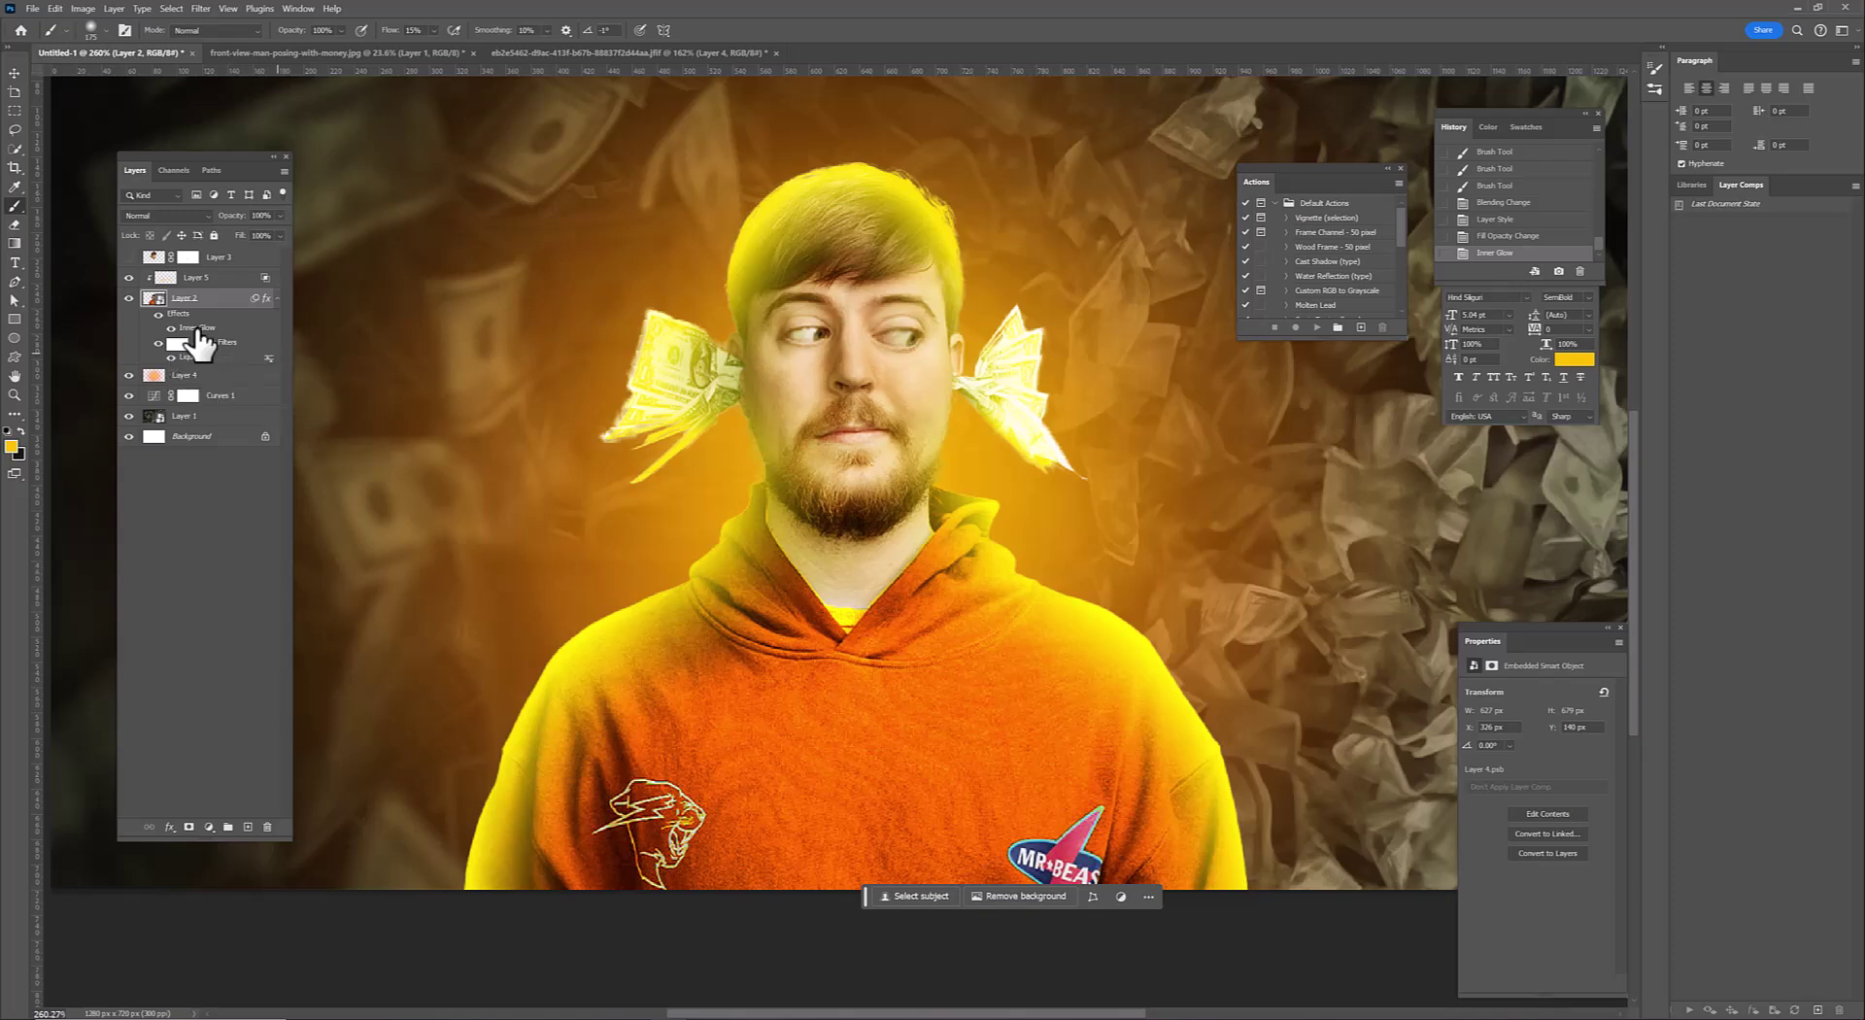
right_click(182, 327)
left_click(243, 583)
key("Return")
right_click(218, 311)
left_click(263, 488)
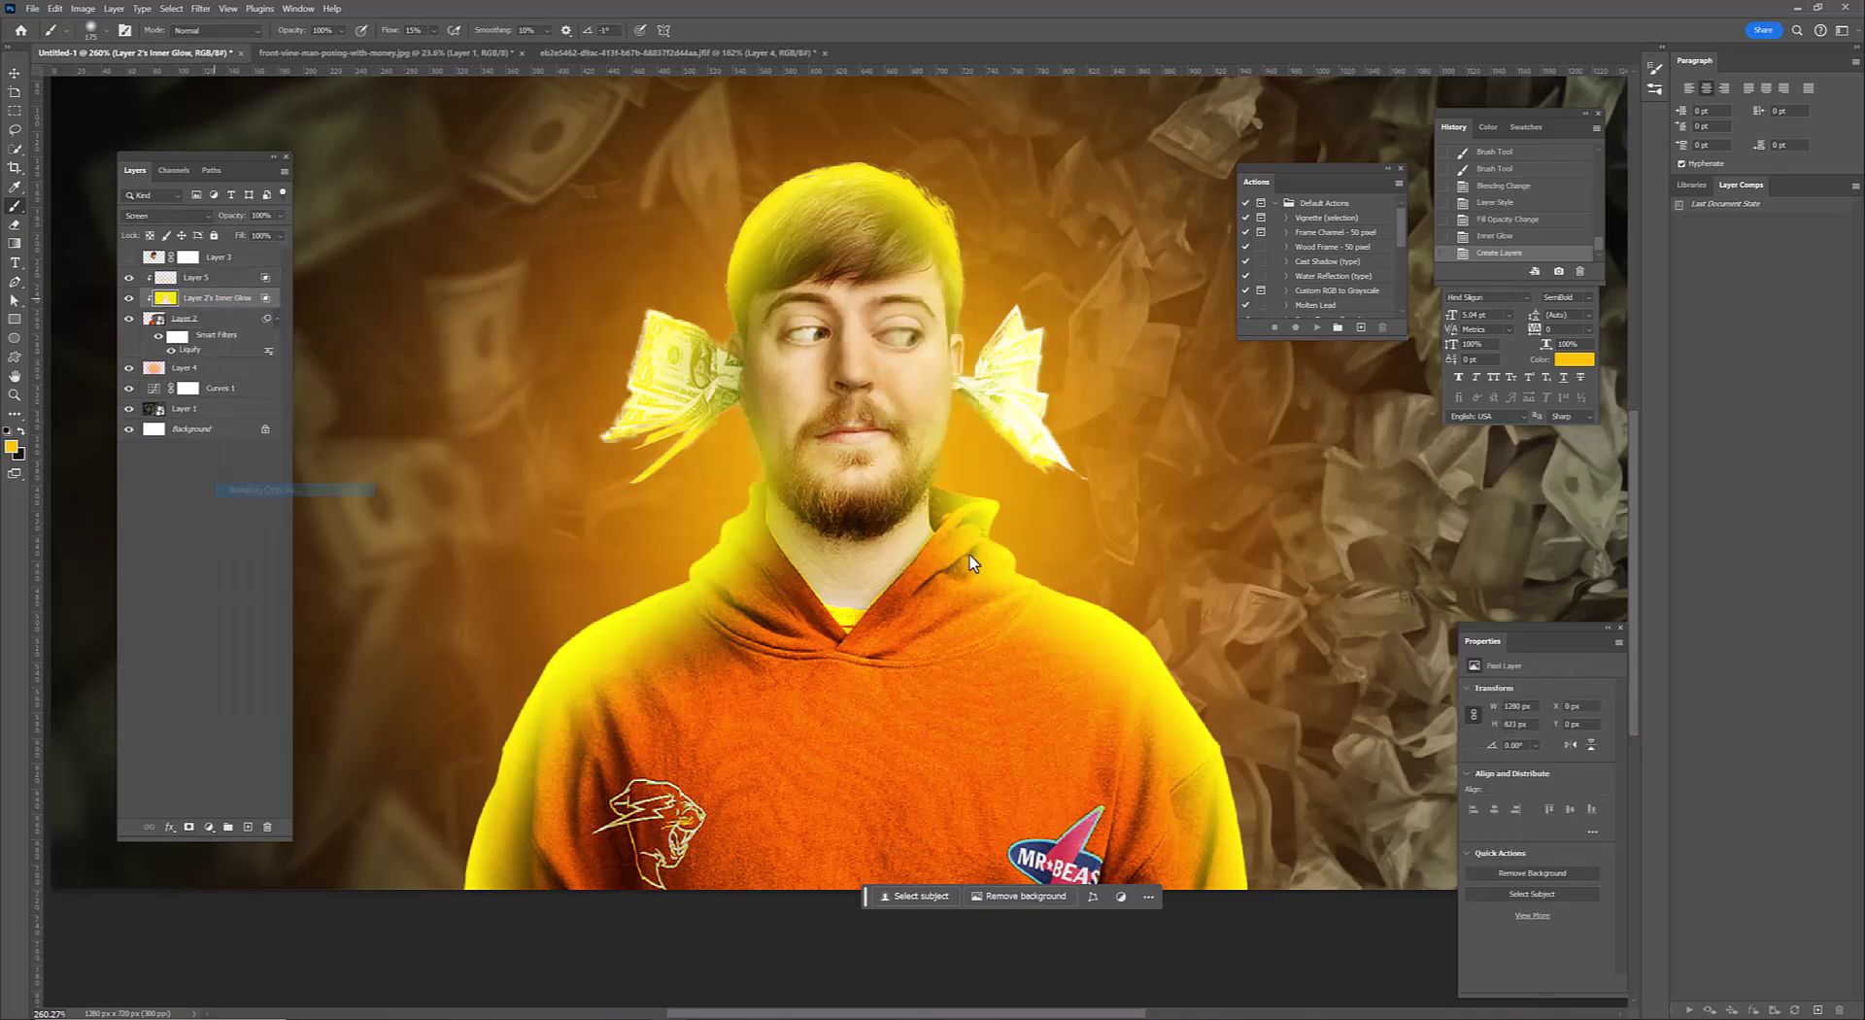
left_click_drag(1190, 445, 1276, 442)
left_click(1499, 168)
Add a black mask to the glow layer and paint white to reveal it around the head
key("b")
left_click(188, 827, "alt")
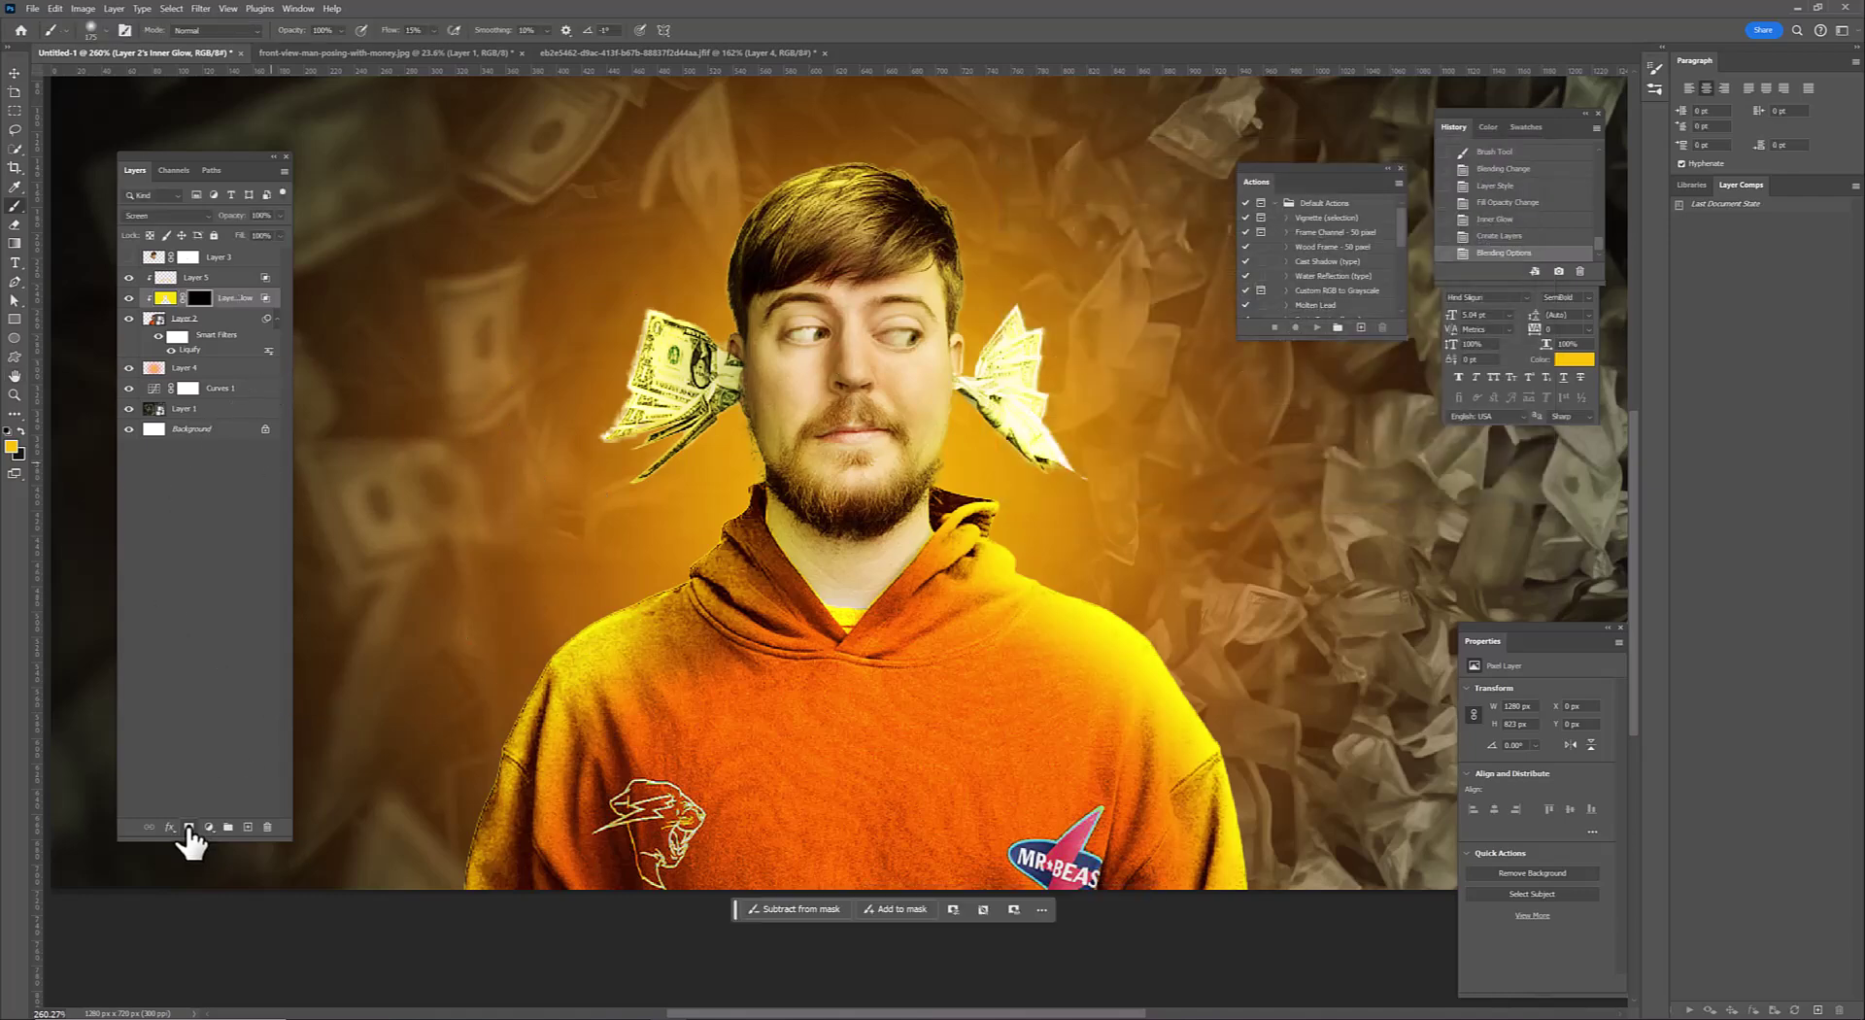
key("x")
mouse_move(726, 526)
left_mouse_down()
mouse_move(666, 362)
mouse_move(916, 417)
mouse_move(965, 249)
mouse_move(714, 261)
mouse_move(708, 242)
mouse_move(658, 312)
left_mouse_up()
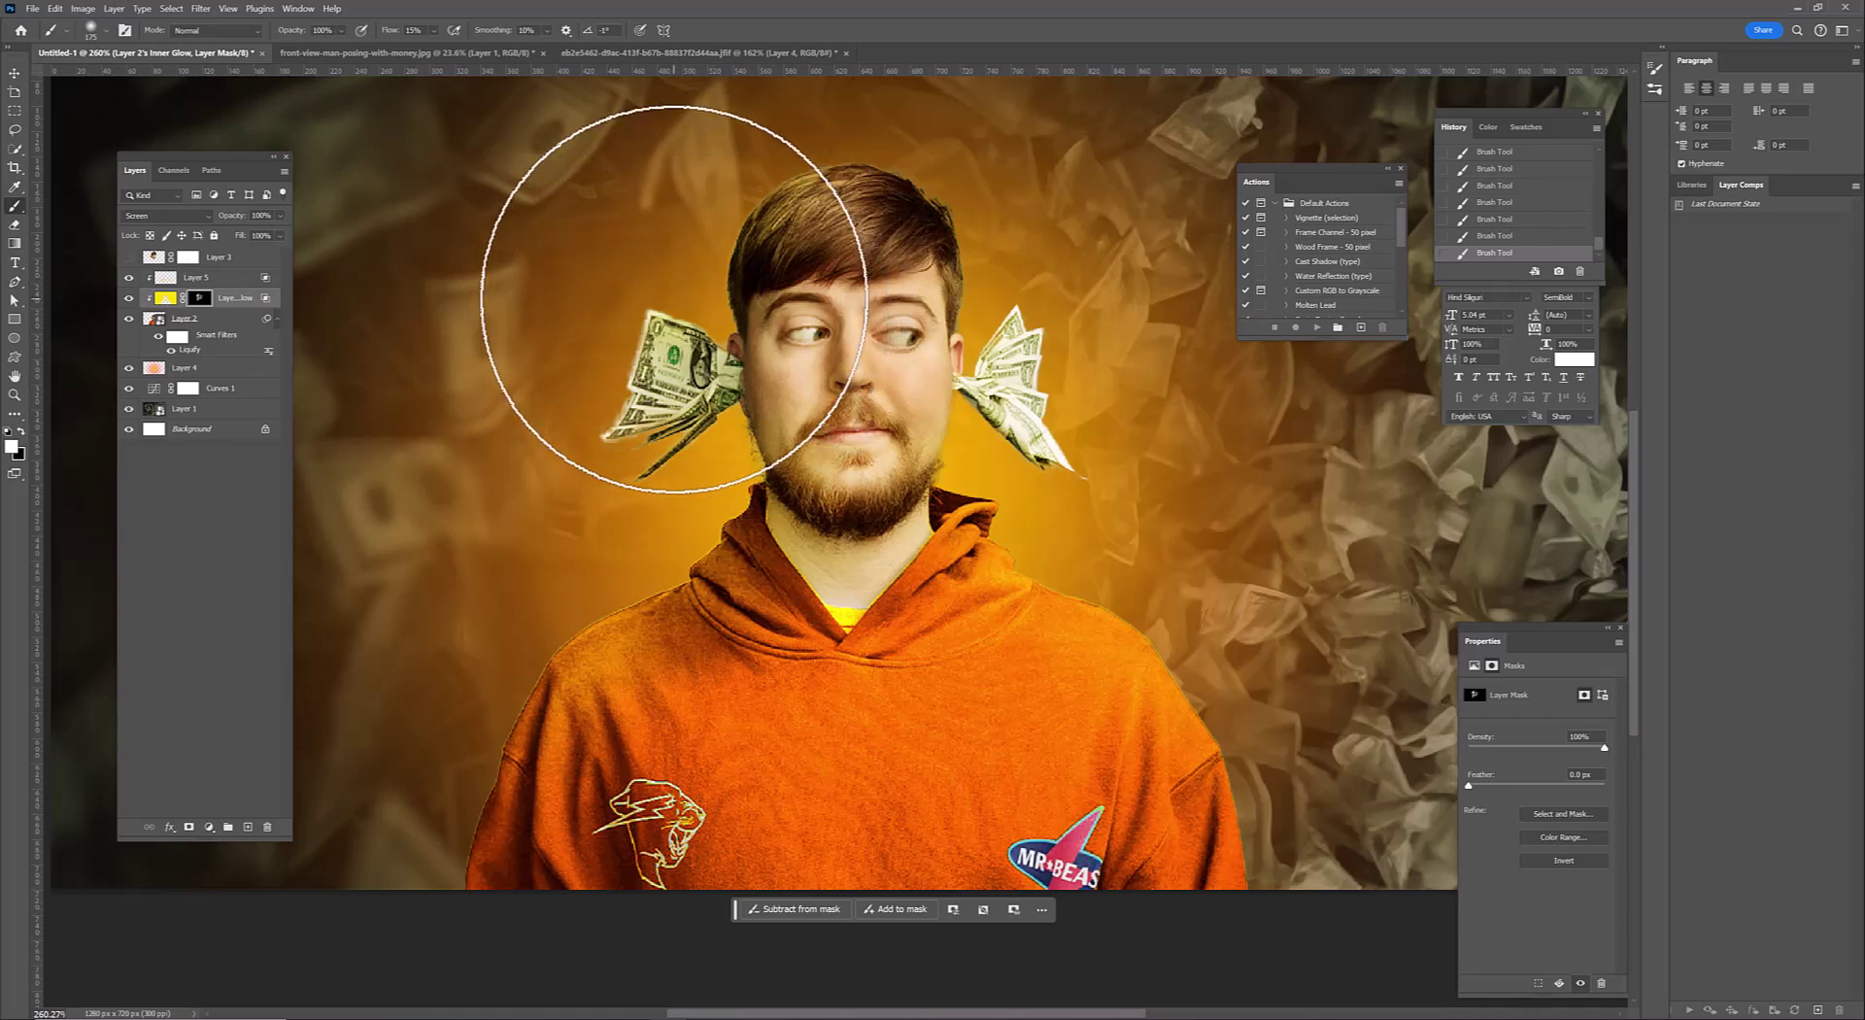
scroll(1282, 831, "up", 3)
key("bracketleft")
key("bracketleft")
key("bracketleft")
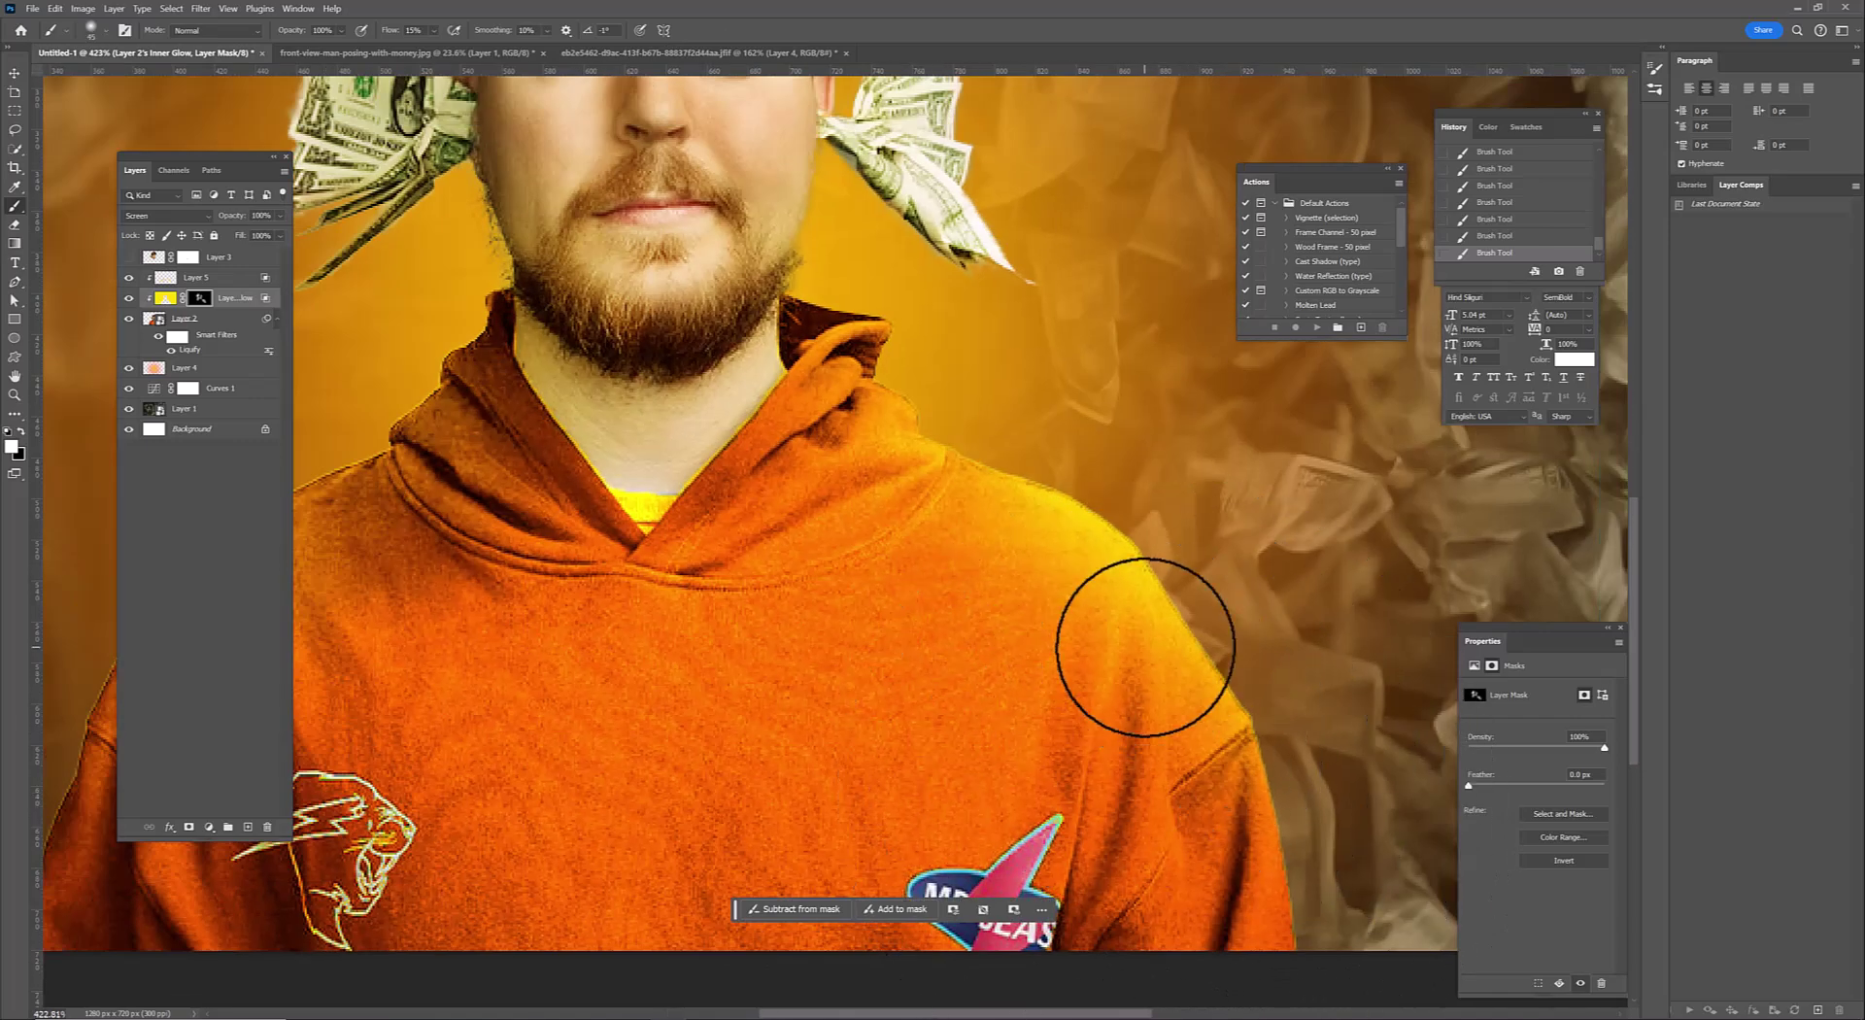
scroll(842, 543, "down", 2)
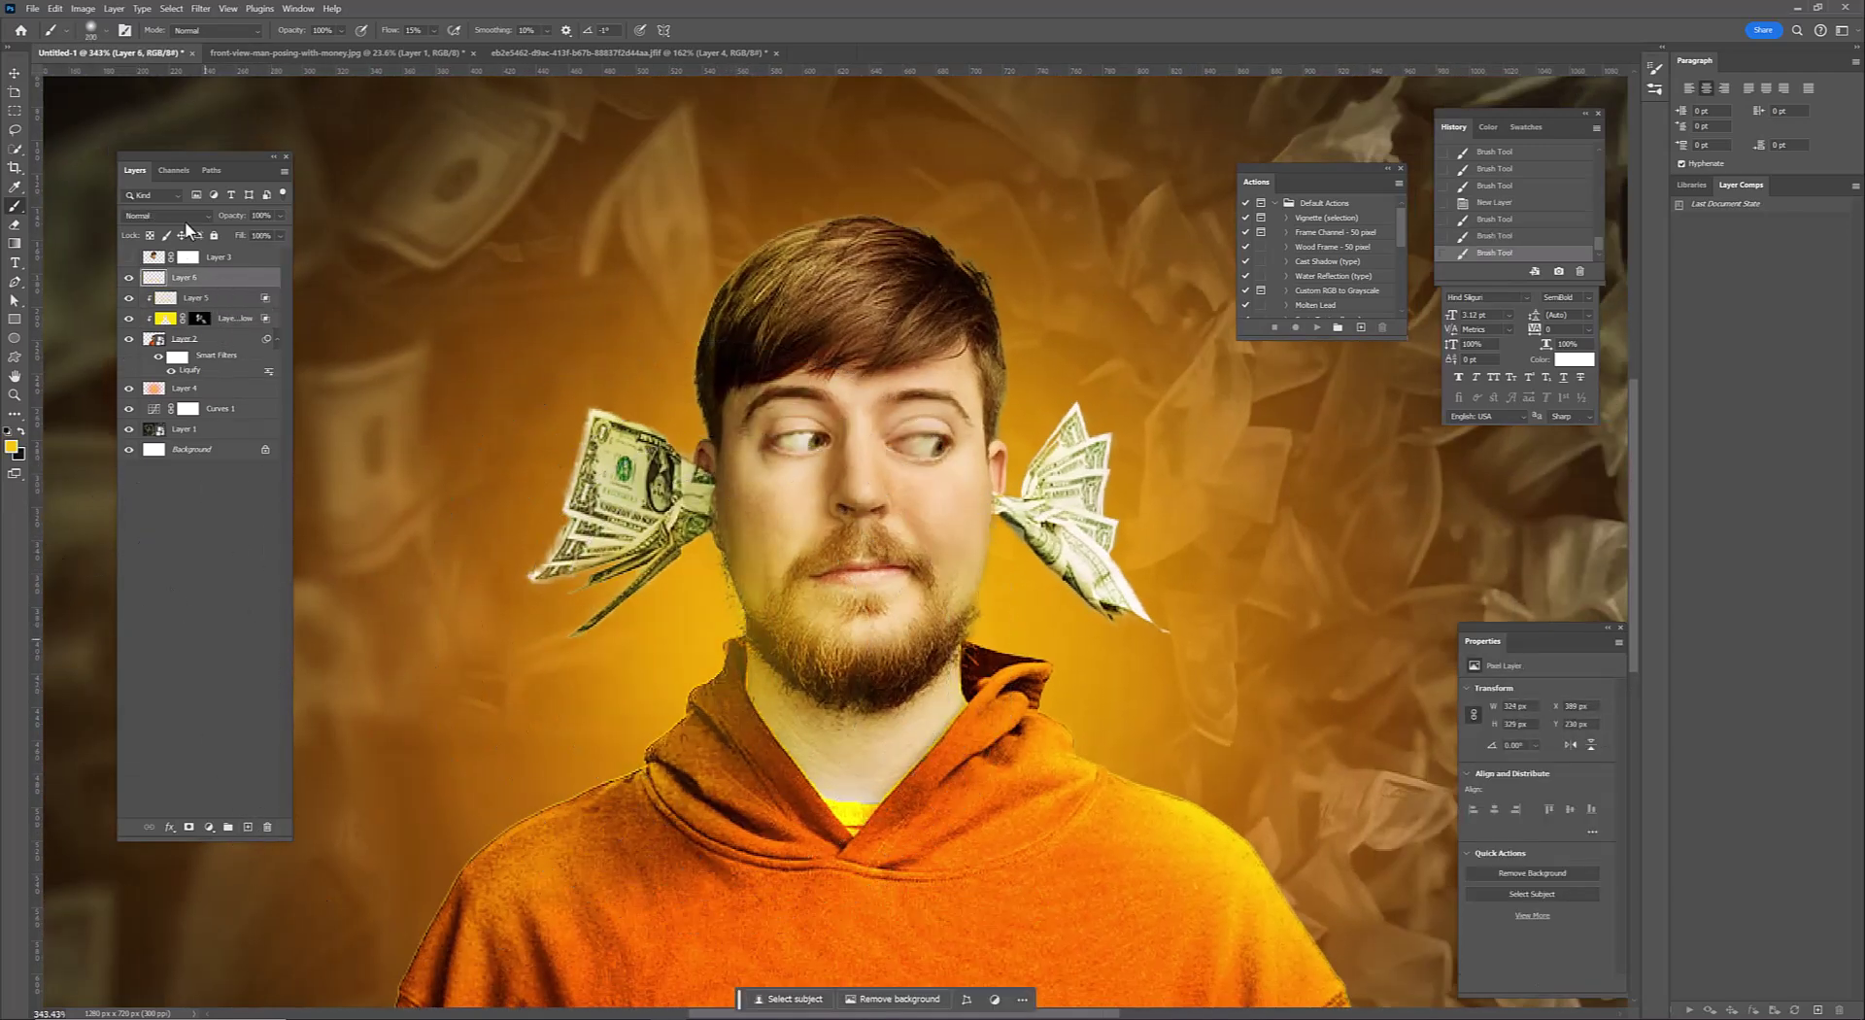
Set Layer 6 to Linear Light, clip it to the man, and set Blend If to 85
left_click(184, 217)
left_click(180, 470)
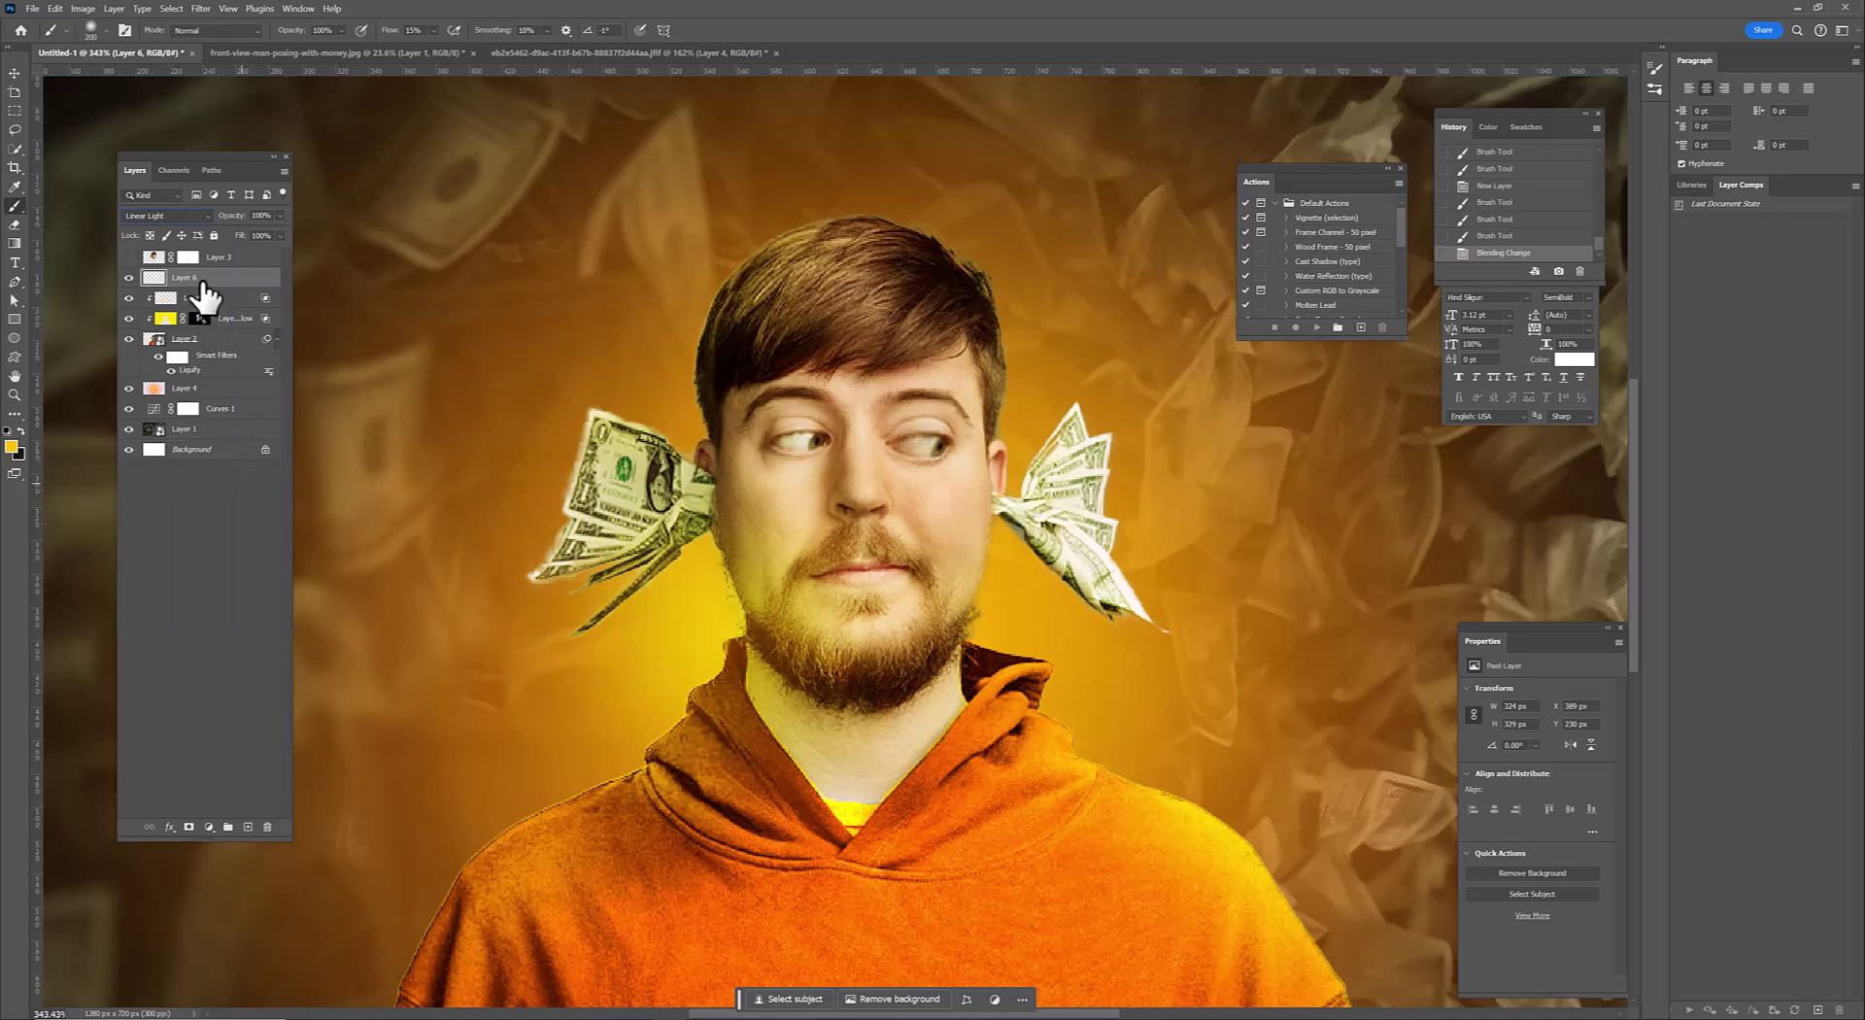
right_click(204, 291)
left_click(281, 583)
right_click(209, 281)
left_click(275, 479)
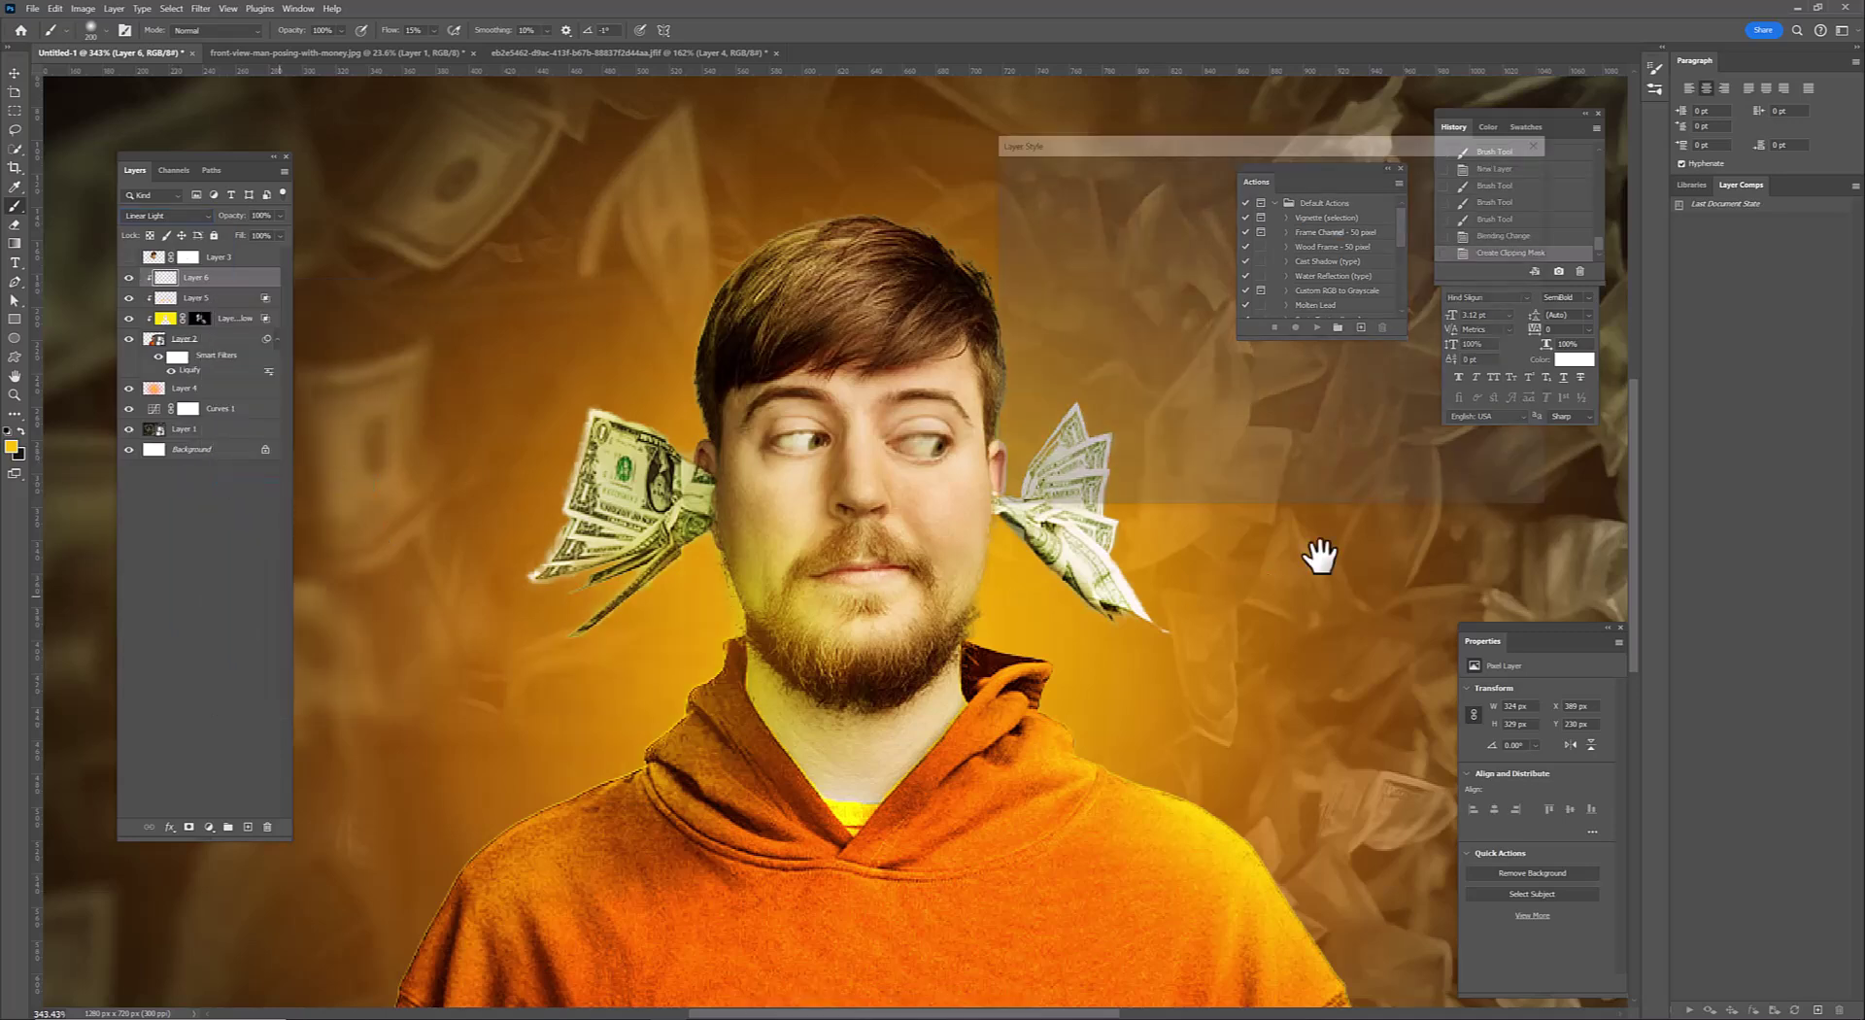
left_click_drag(1189, 414, 1250, 416)
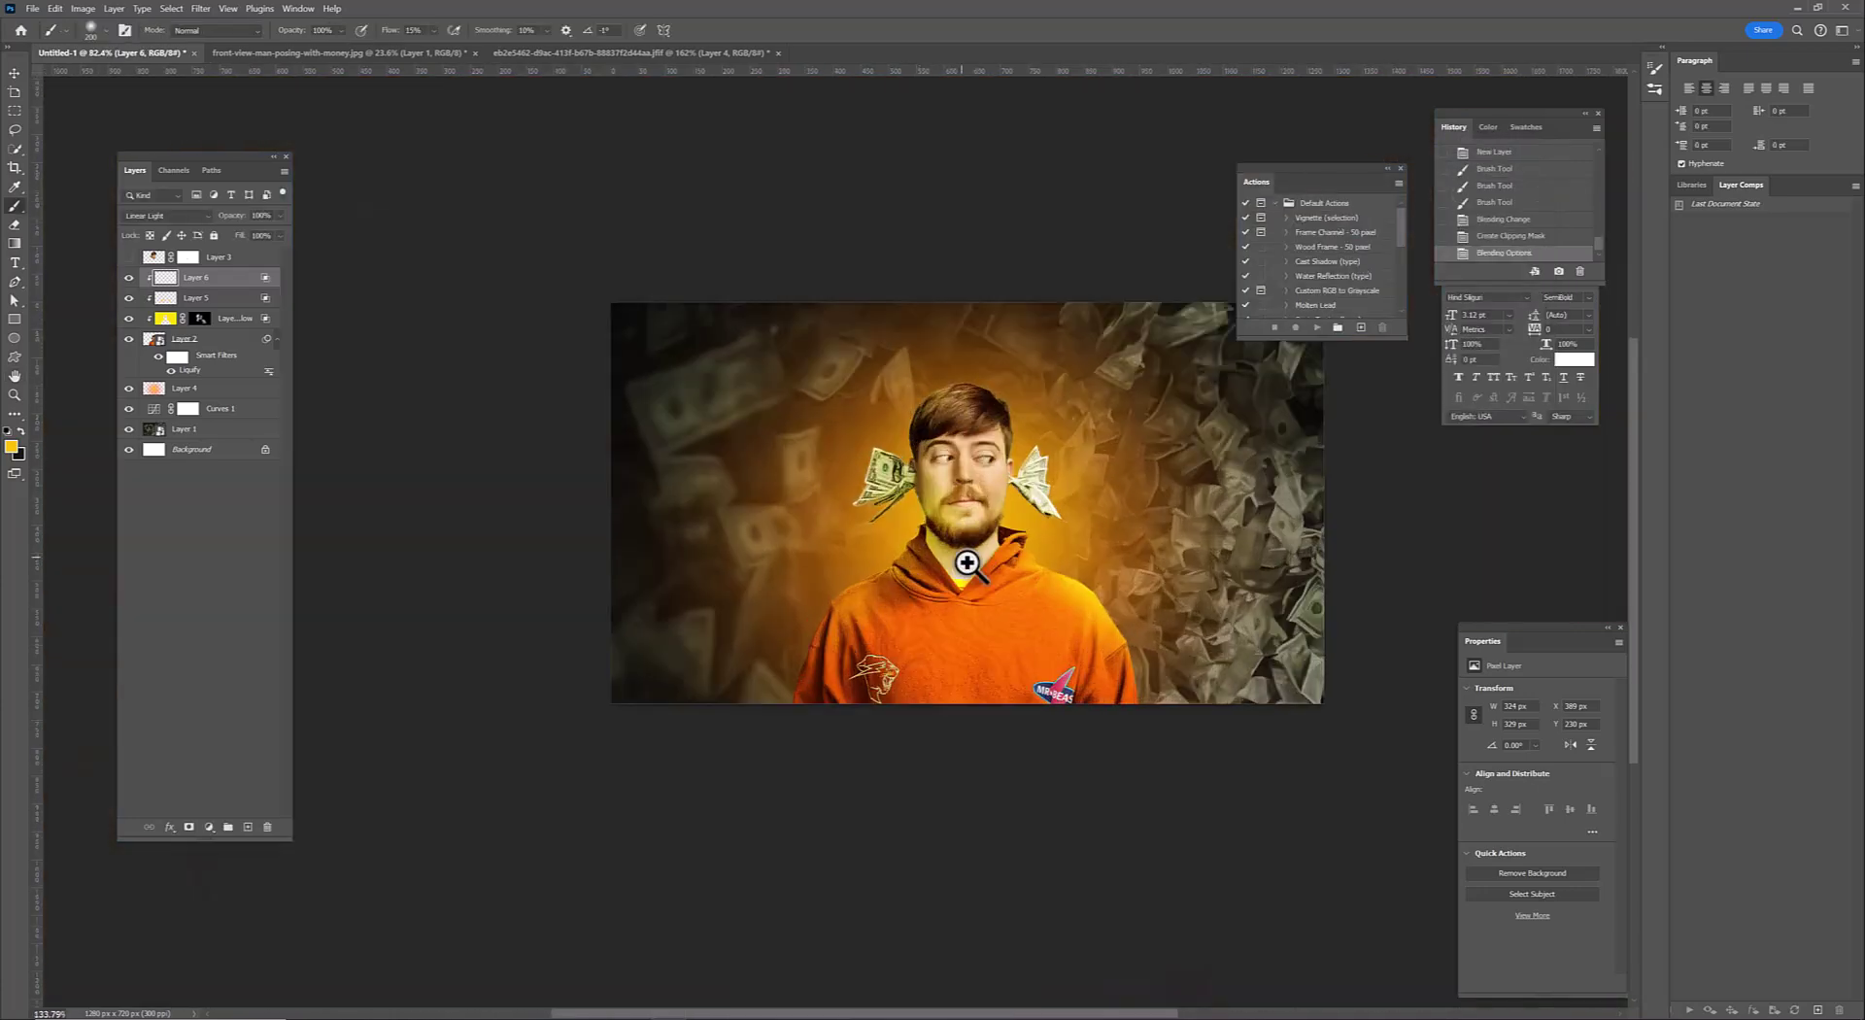
left_click(967, 563)
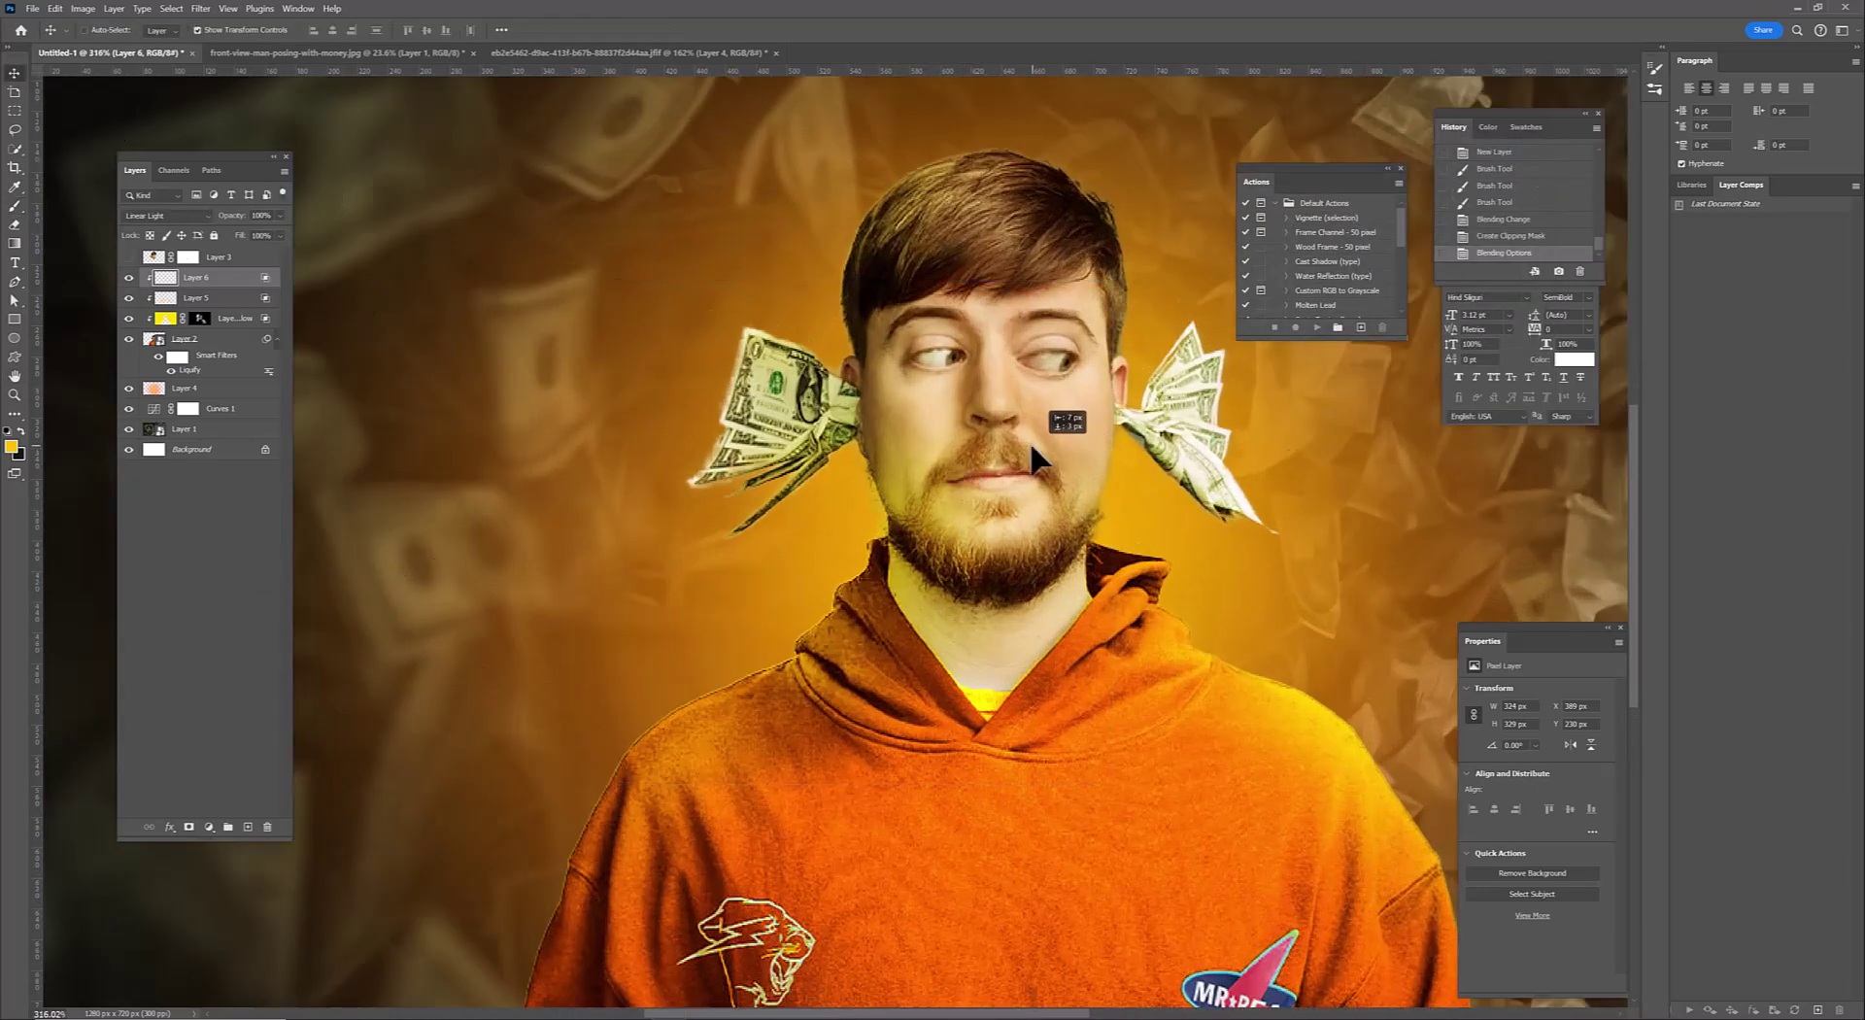
Duplicate the yellow lighting to the right and stretch the copy upward
key("ctrl+t")
key("Return")
left_click_drag(985, 532, 1309, 591)
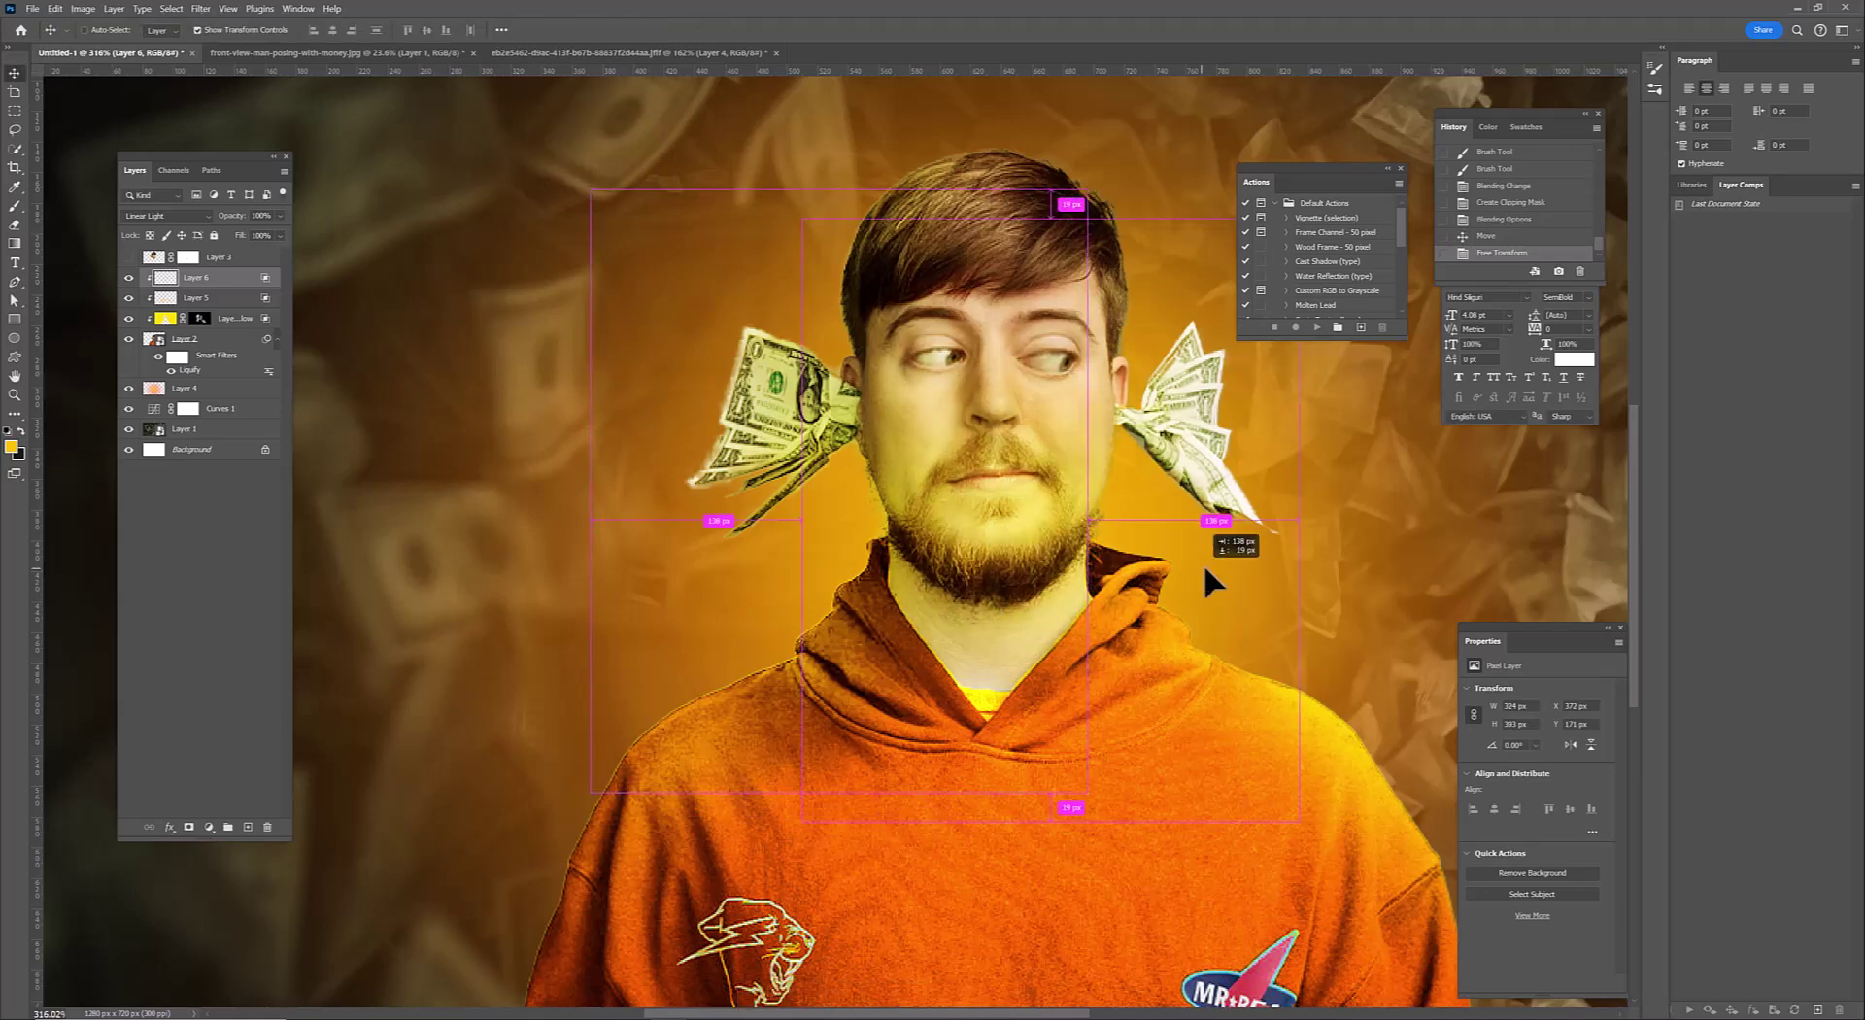
left_click_drag(1162, 248, 1148, 151)
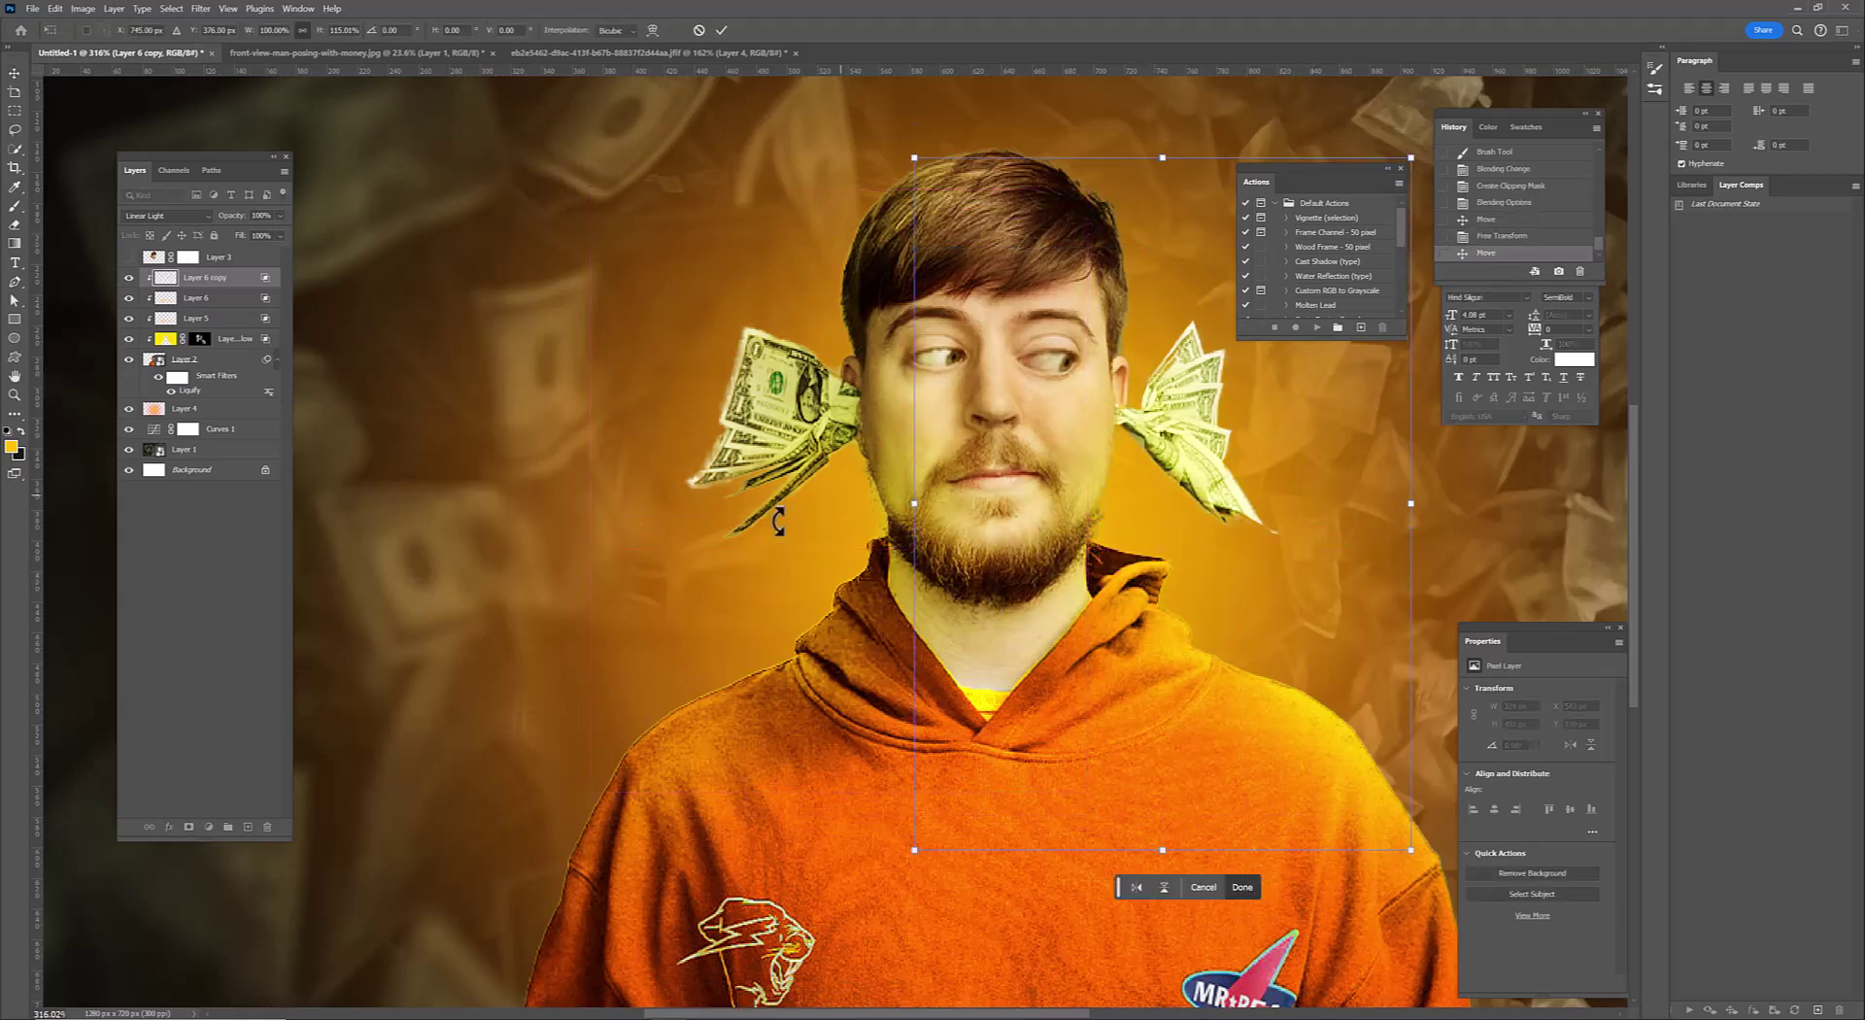
key("Return")
Hide the copy with a black mask and paint it back in white over the chest
left_click(188, 827, "alt")
key("b")
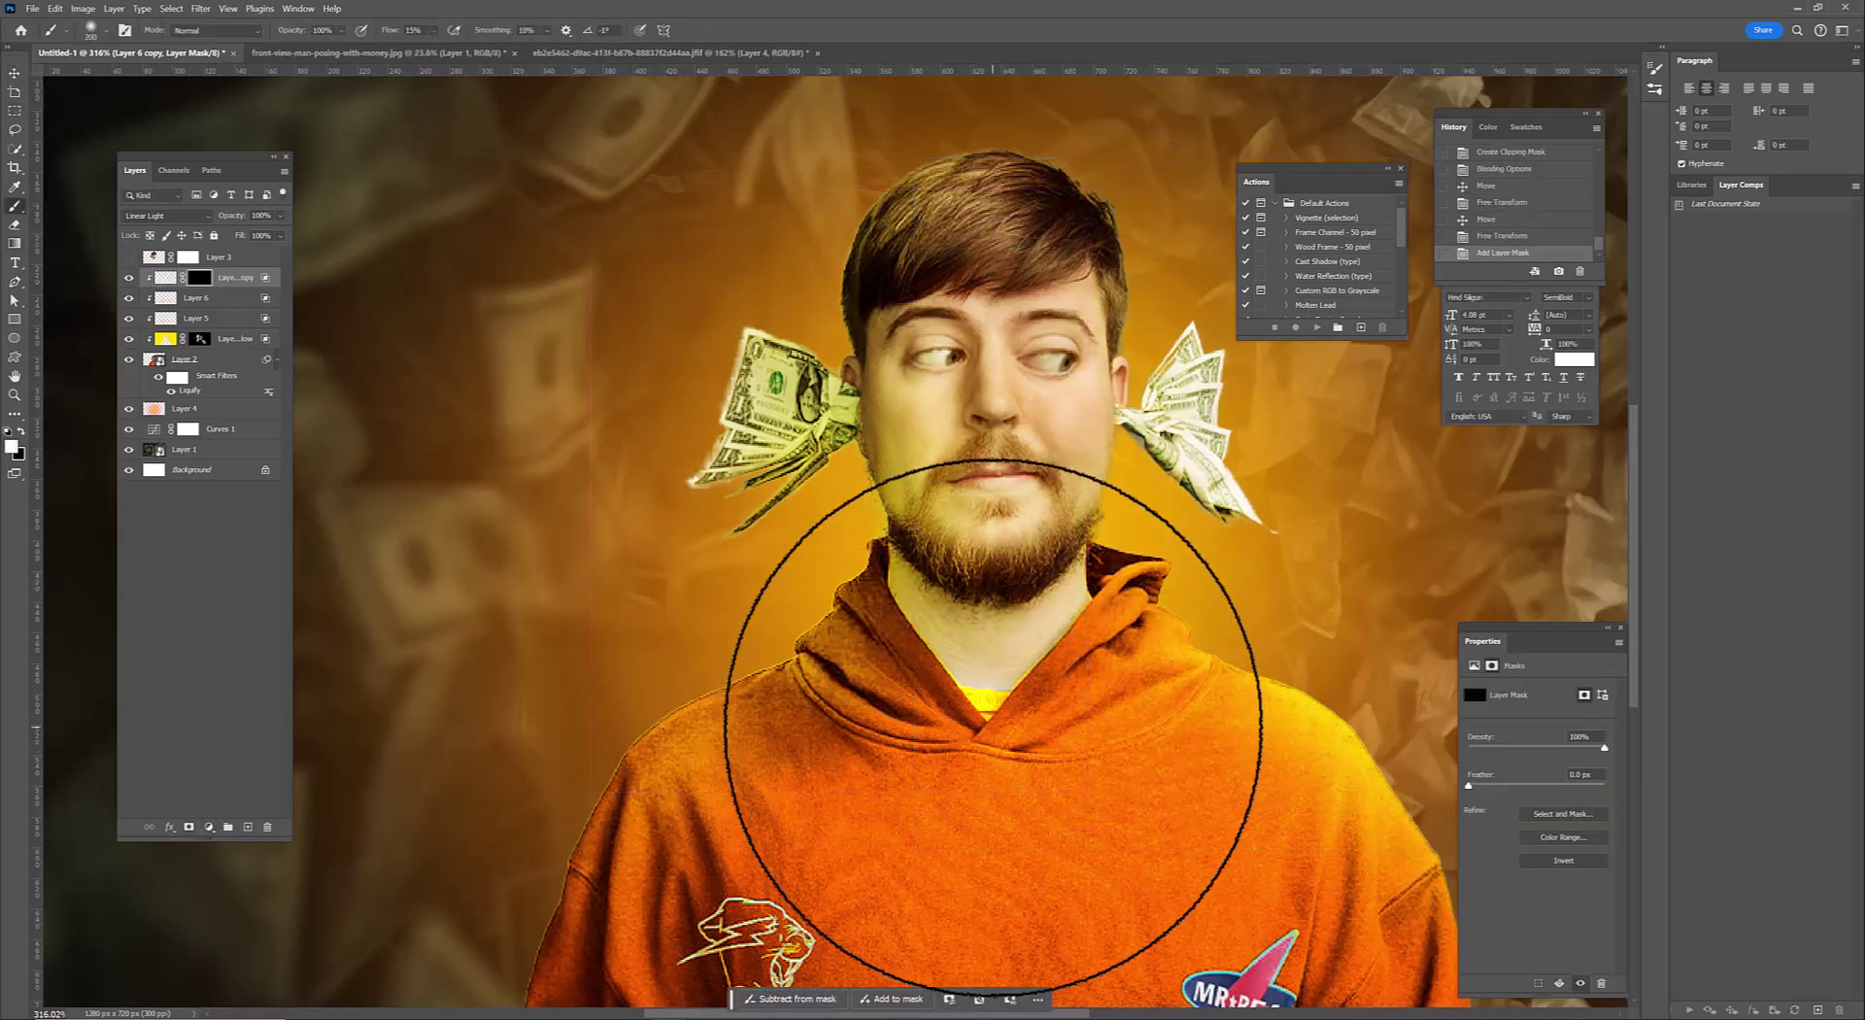
key("d")
mouse_move(1085, 541)
left_mouse_down()
mouse_move(1073, 341)
mouse_move(1065, 624)
left_mouse_up()
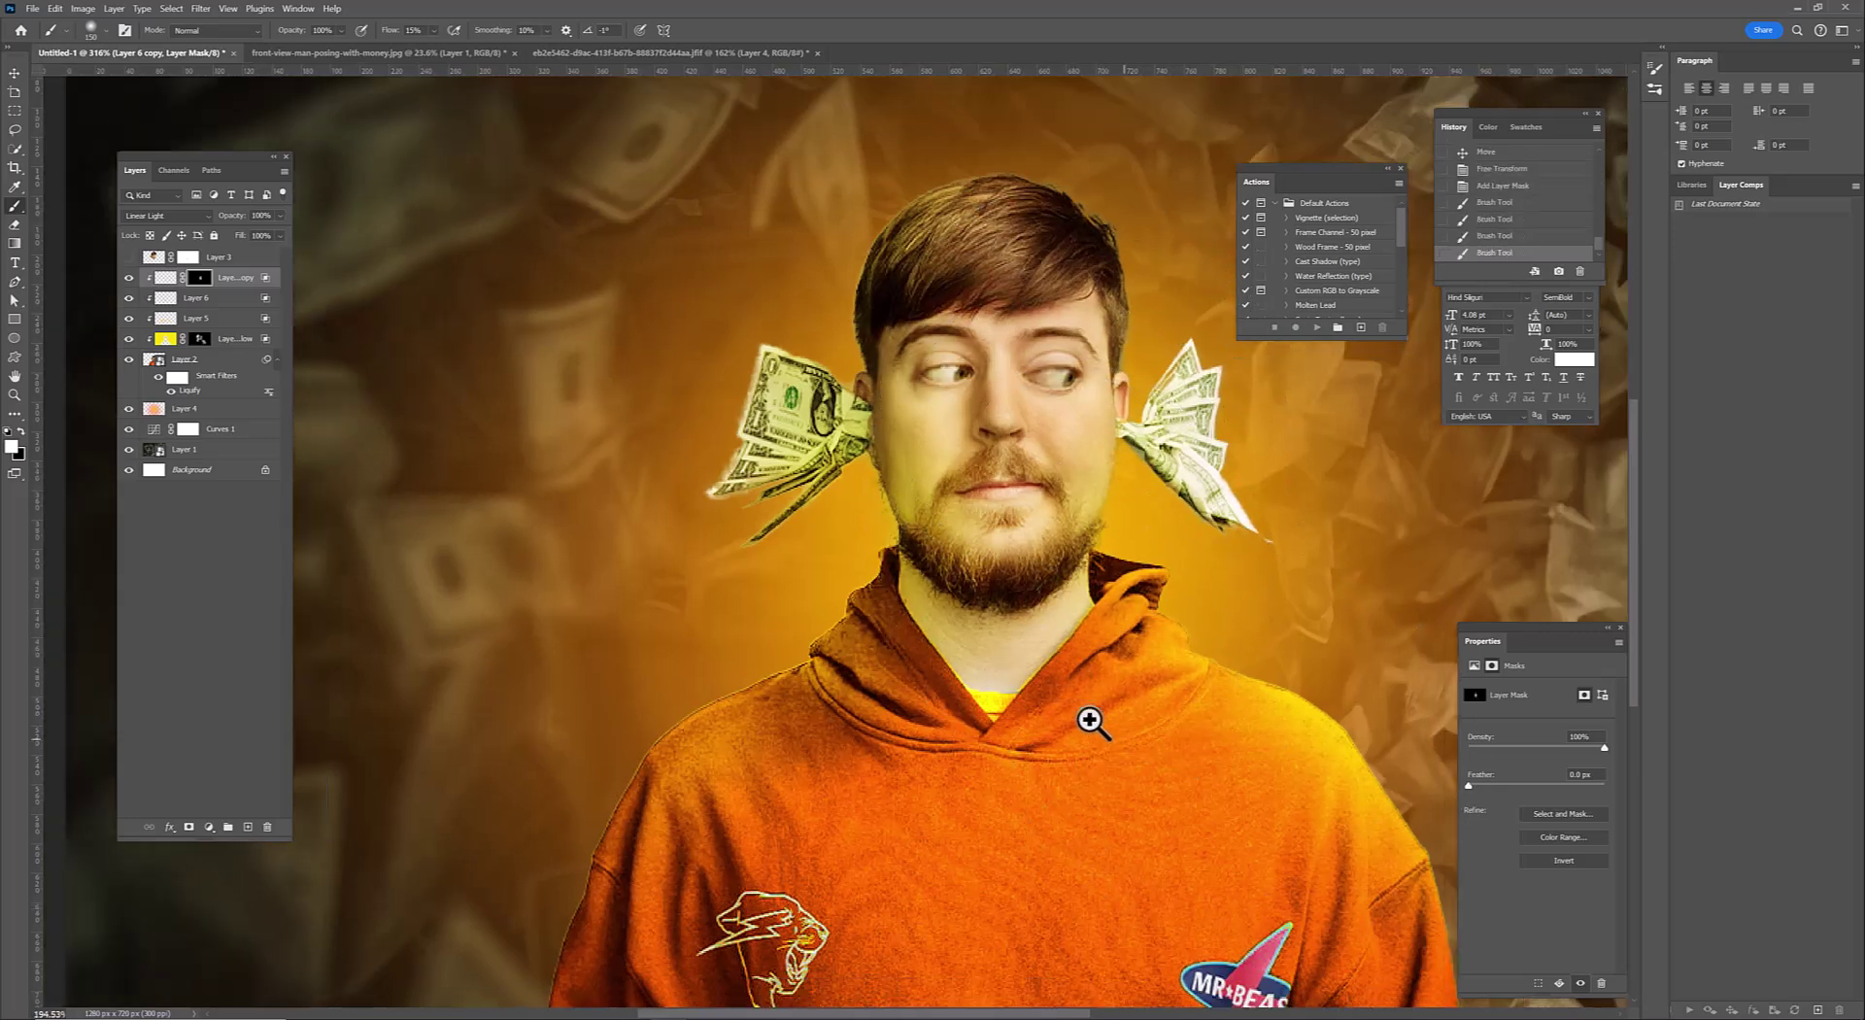
scroll(1090, 715, "down", 3)
scroll(1099, 798, "up", 1)
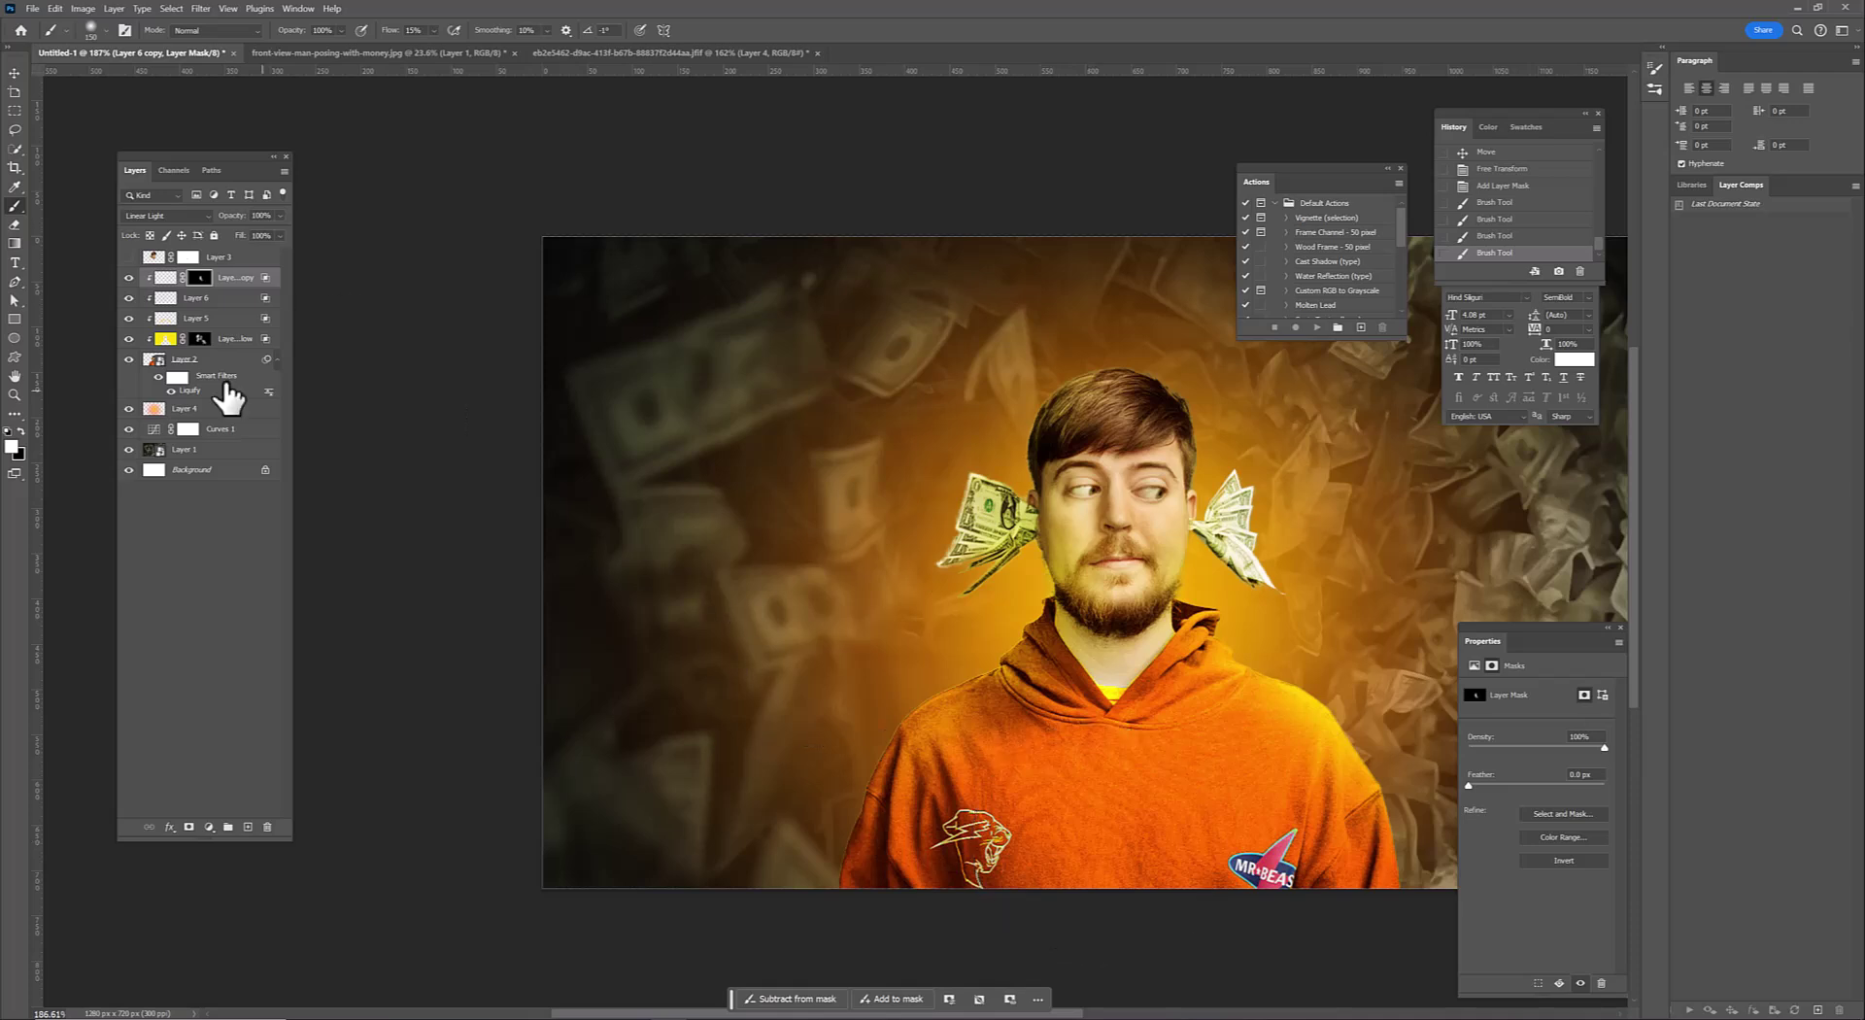
Add a Color Balance adjustment layer above the man
left_click(209, 827)
left_click(243, 697)
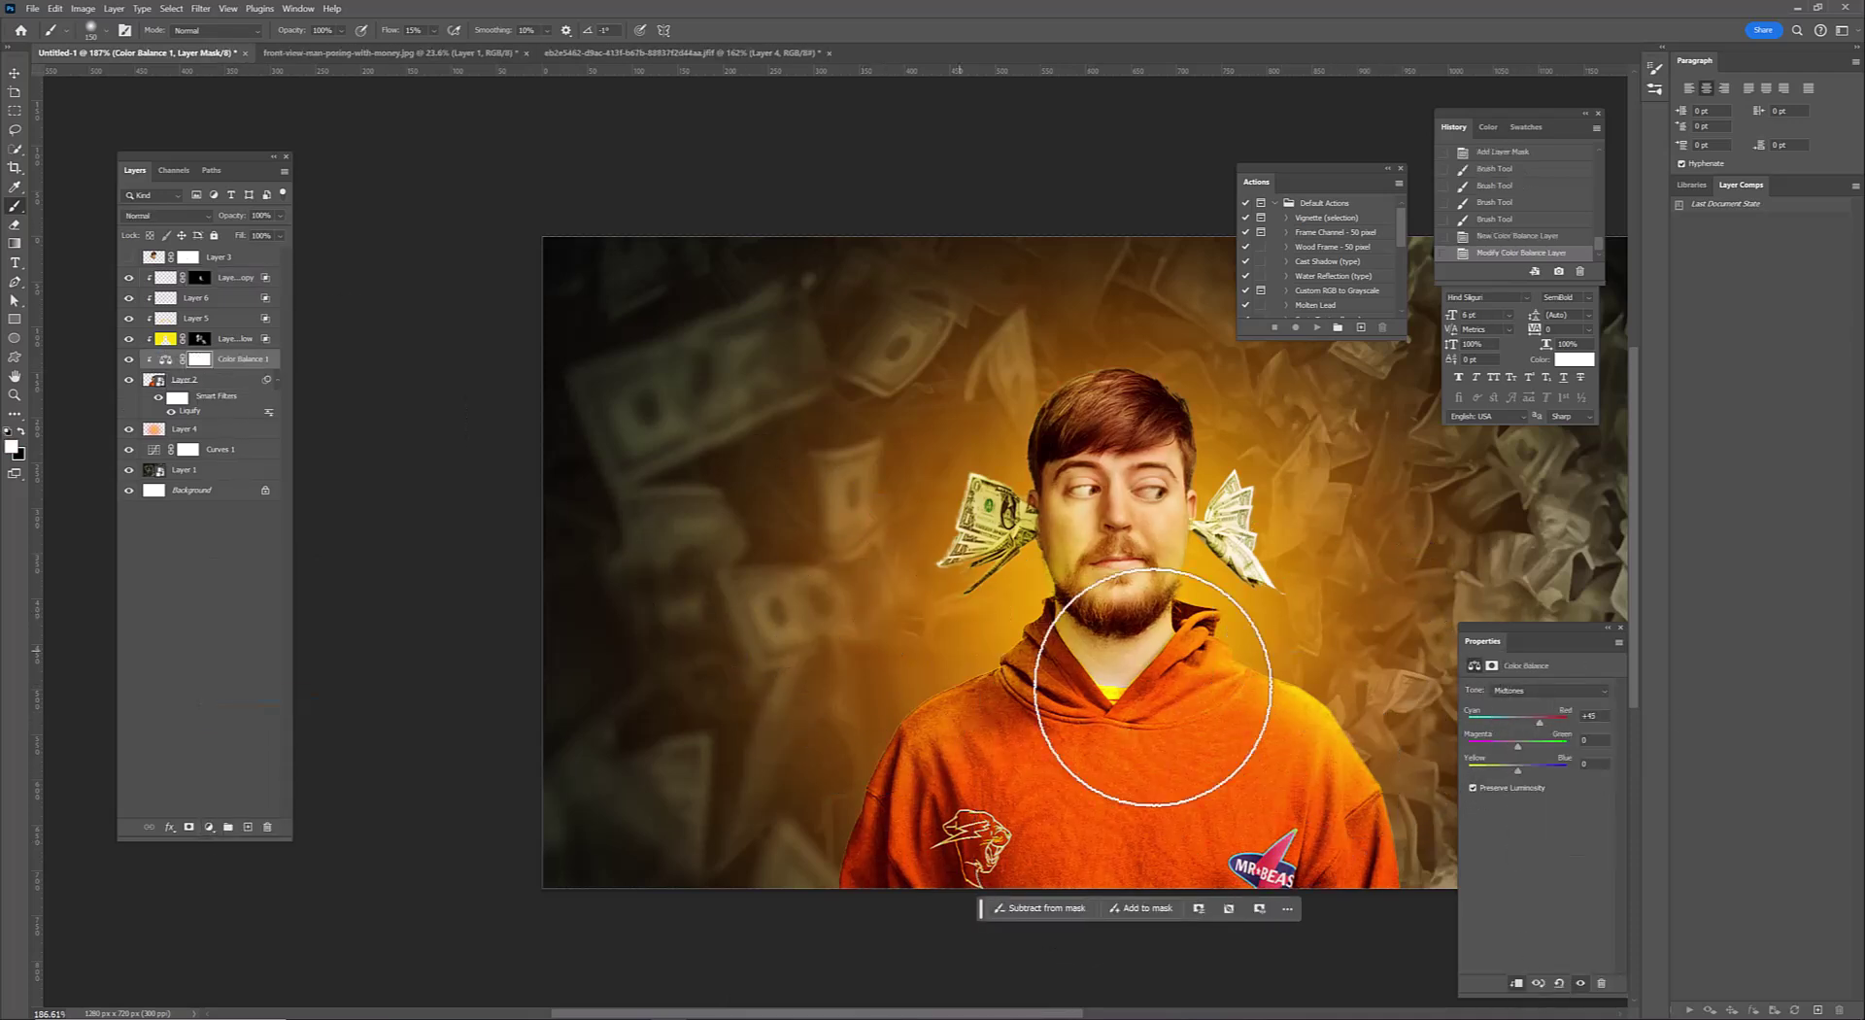
scroll(1153, 686, "up", 2)
scroll(861, 603, "up", 2)
Give the man's Layer 2 a yellow Inner Glow with a smaller size
right_click(216, 381)
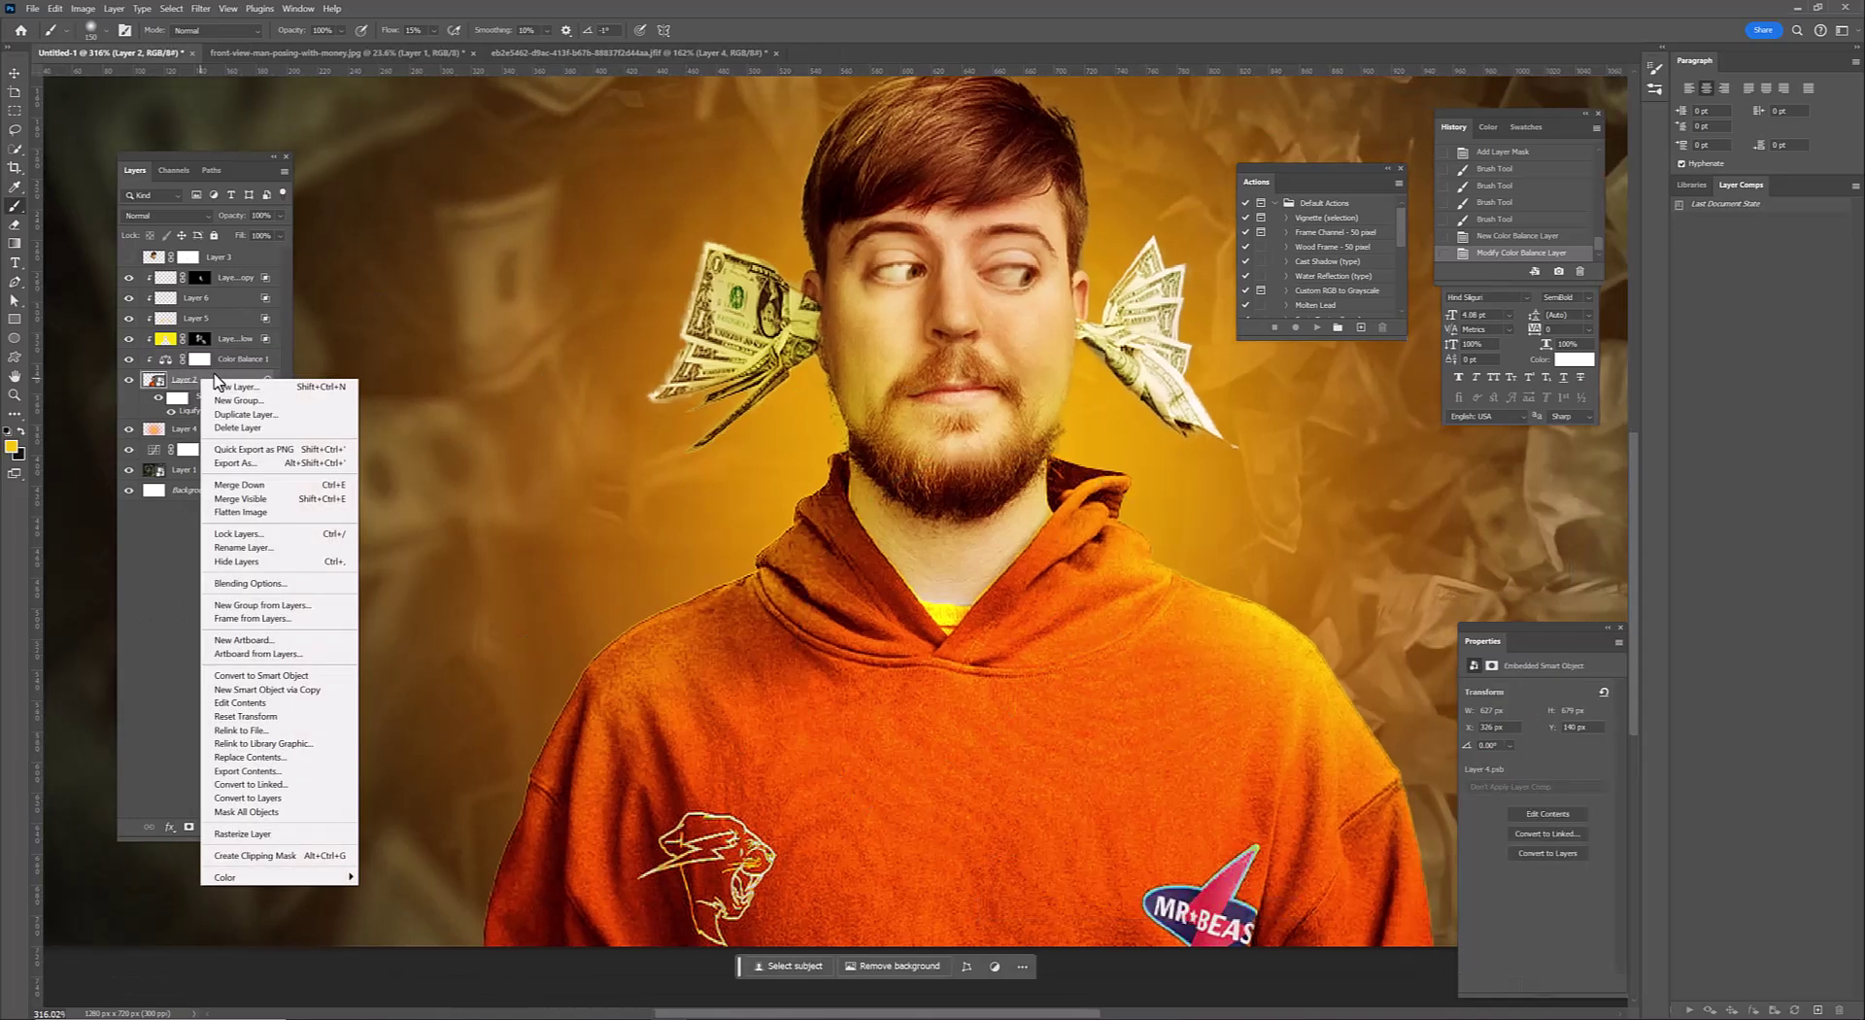
left_click(261, 584)
left_click(1045, 305)
left_click(1007, 303)
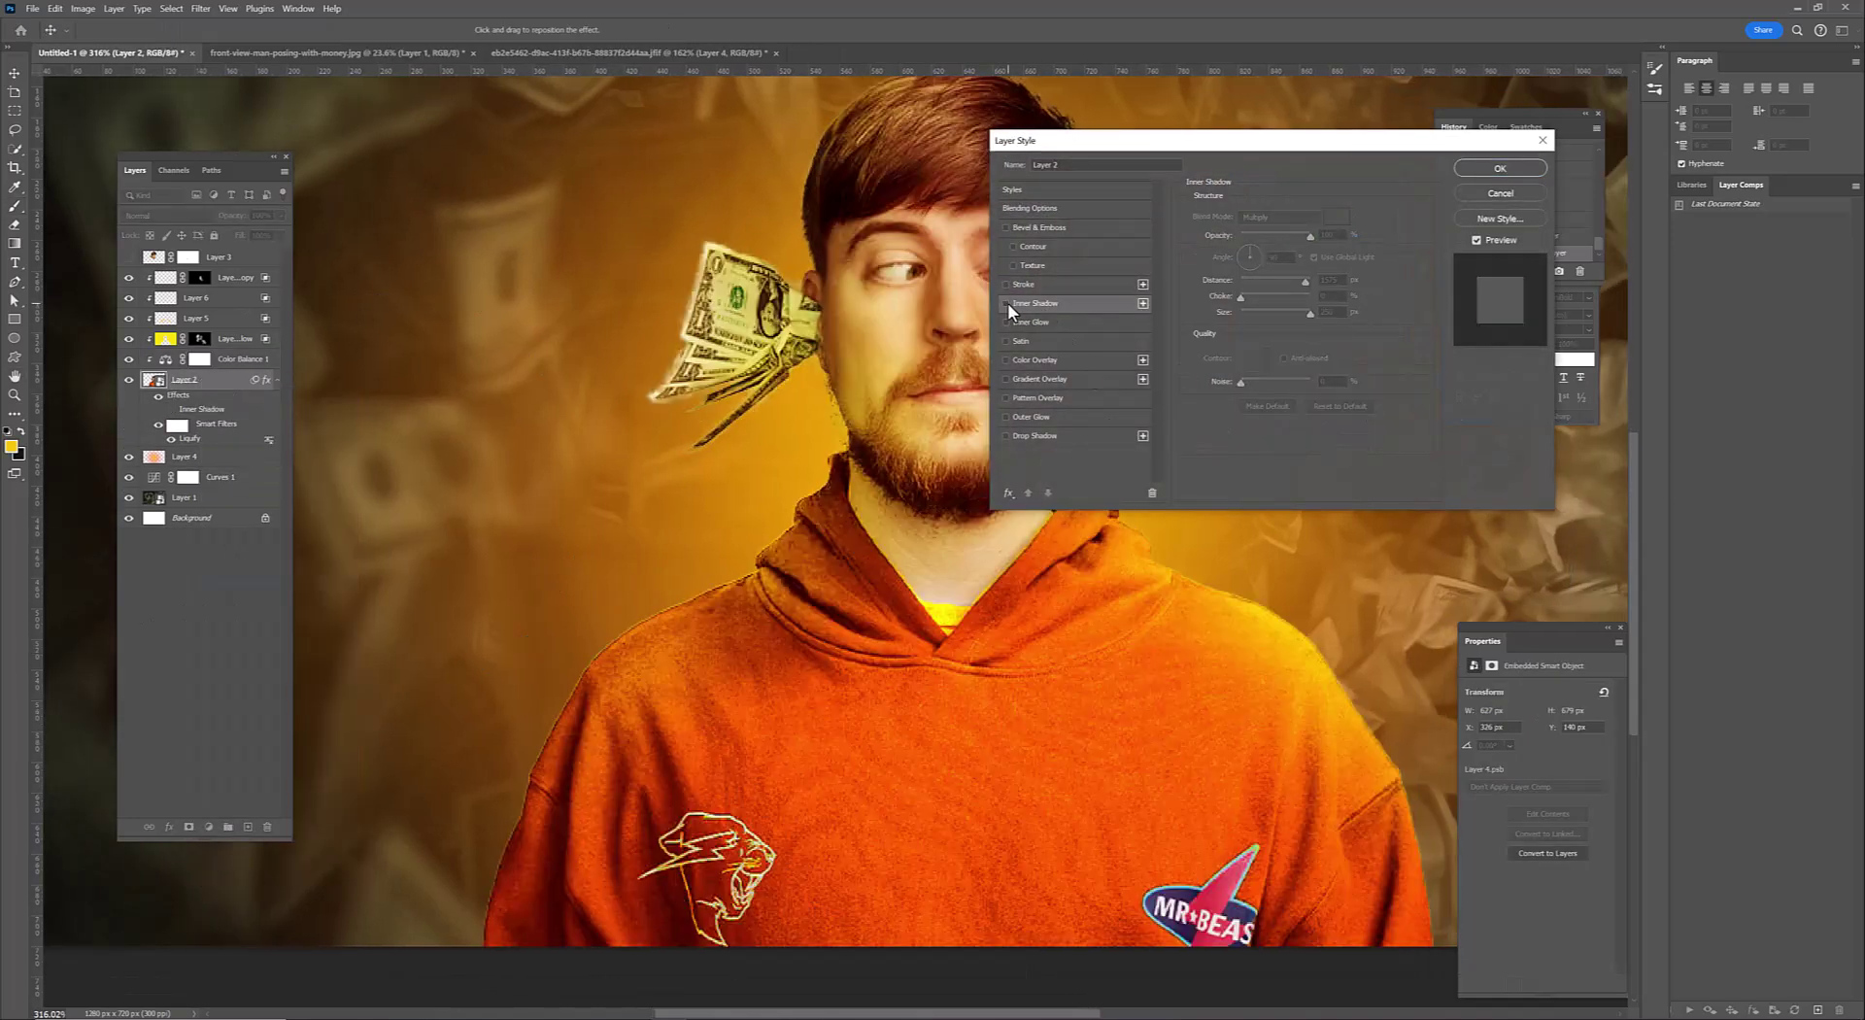
left_click(1075, 323)
left_click_drag(1250, 369, 1248, 374)
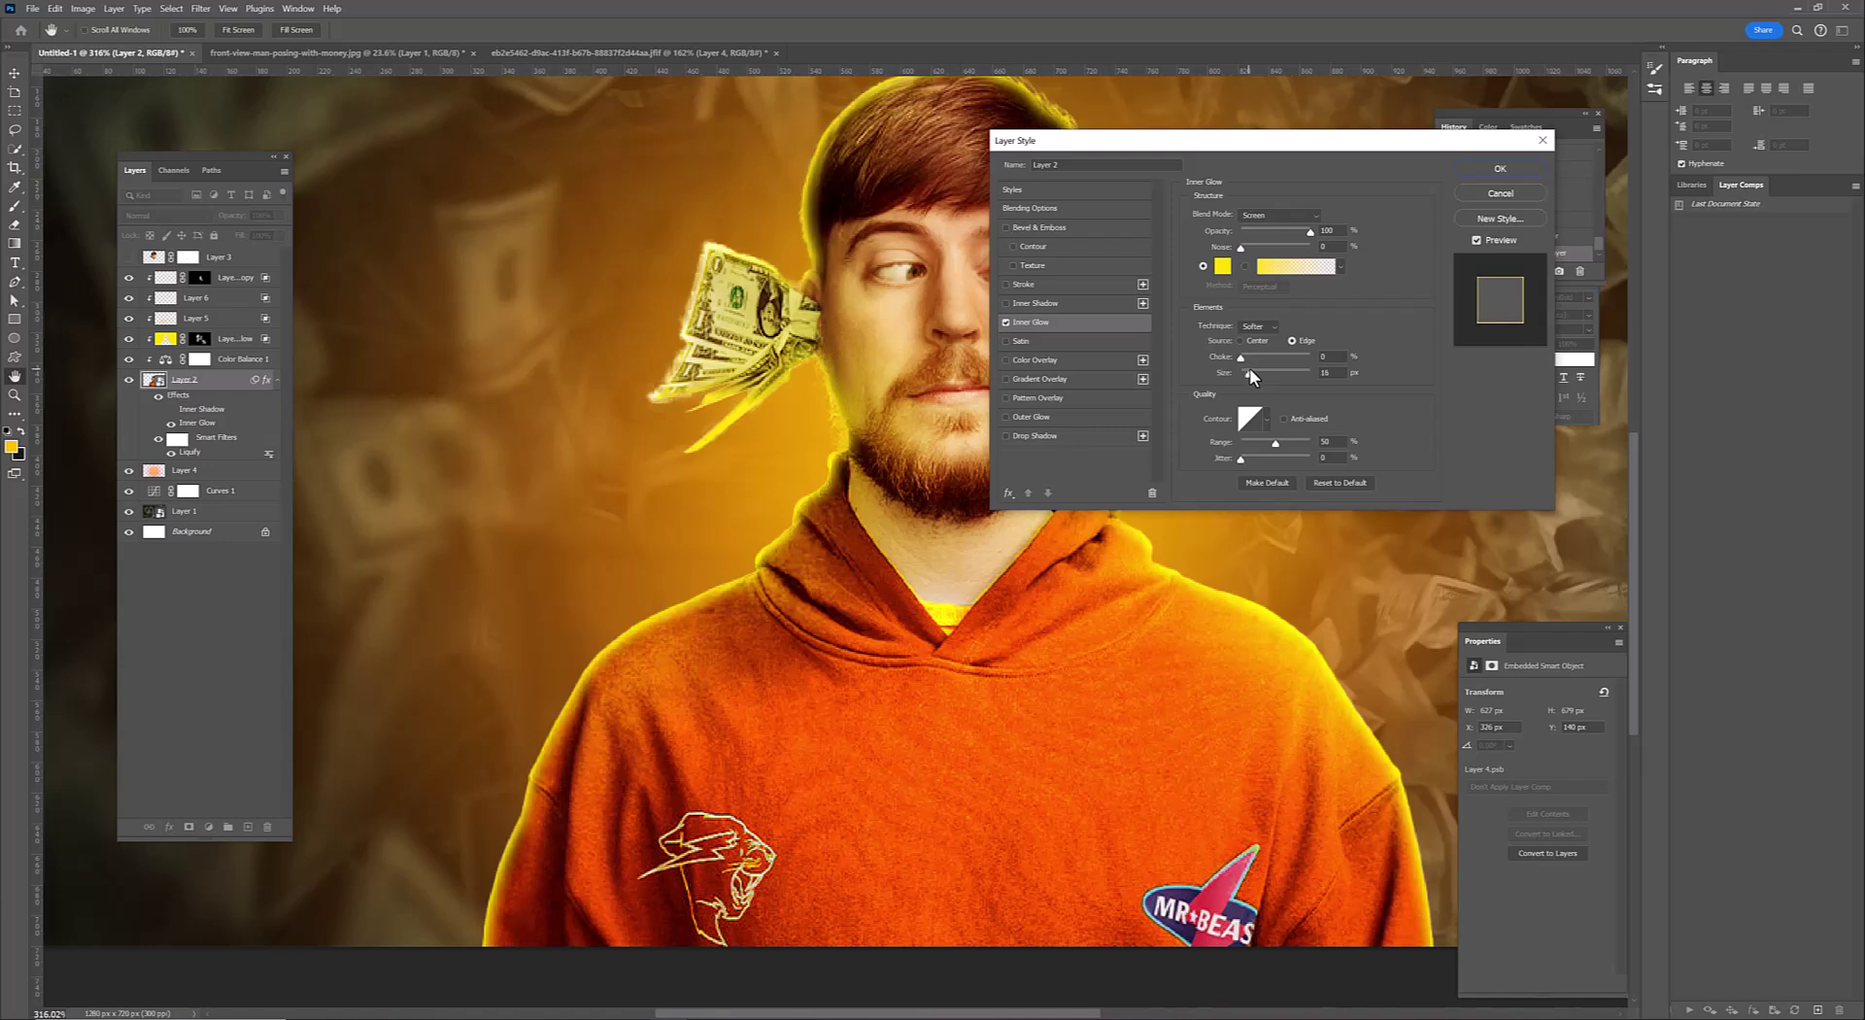
left_click(1502, 170)
Split the inner glow onto its own layer and add a layer mask to it
right_click(207, 423)
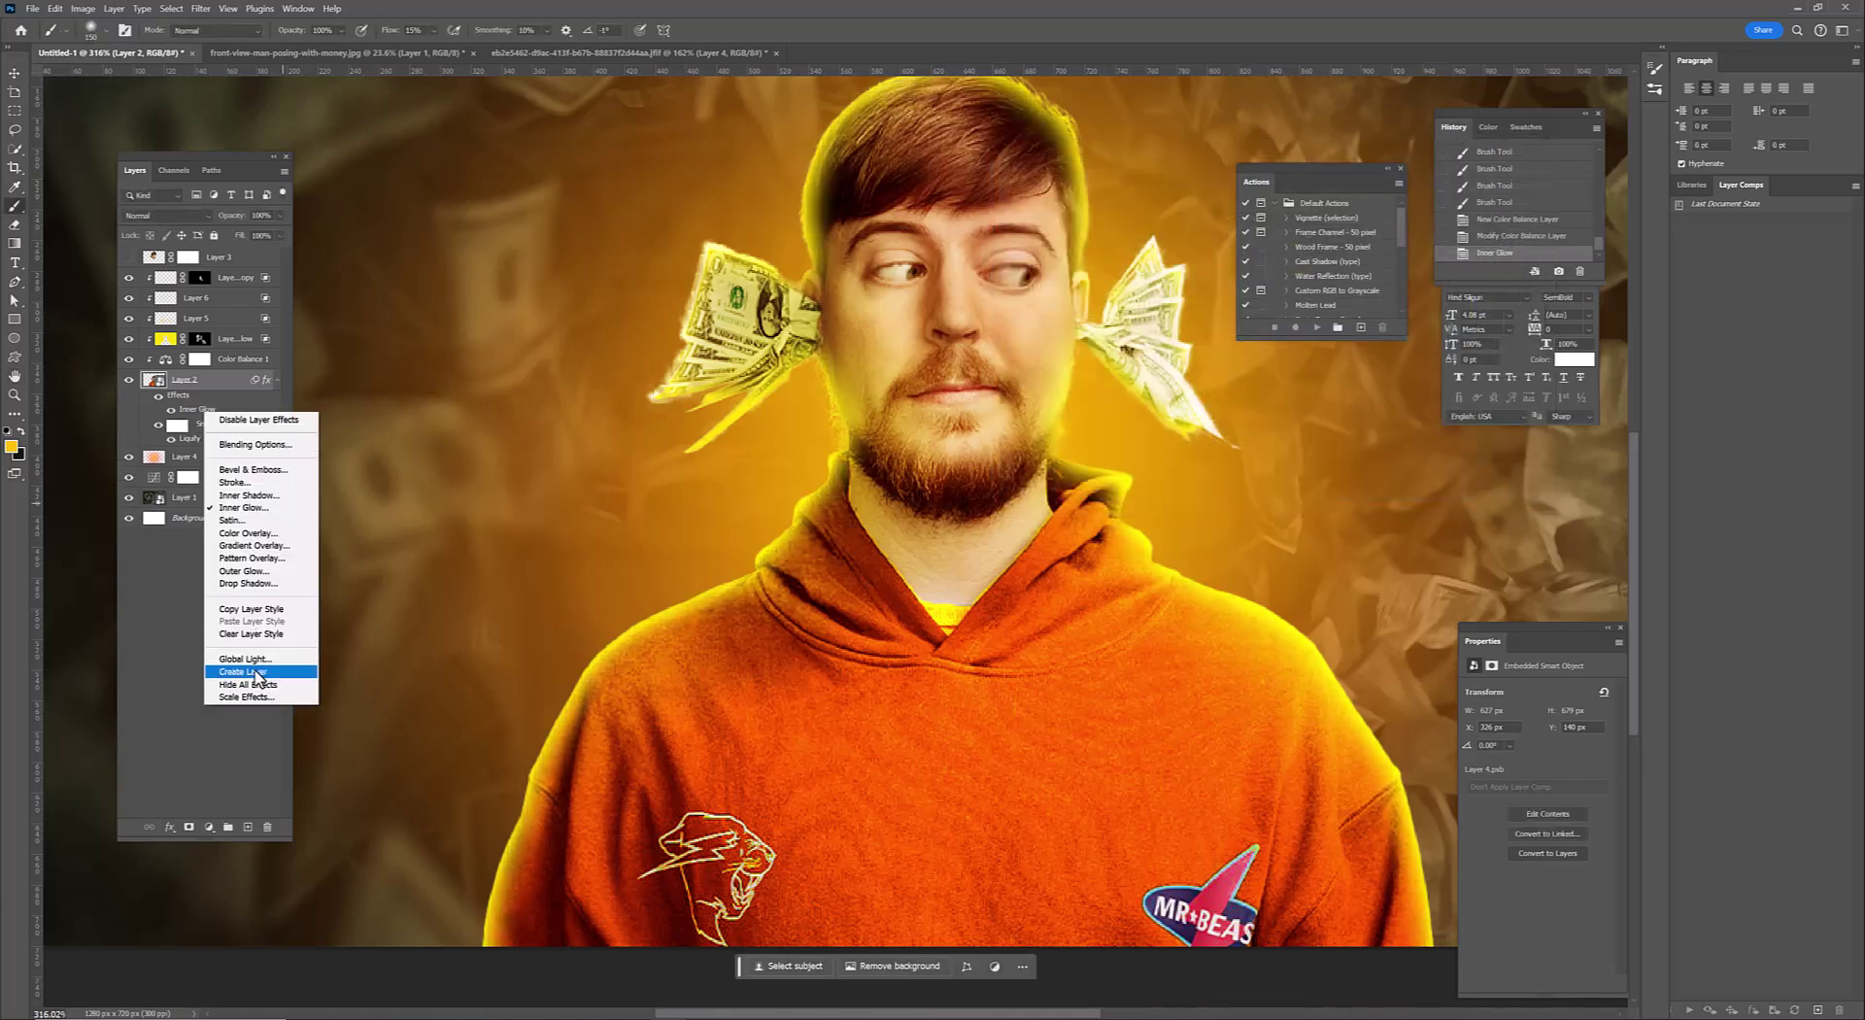
left_click(250, 656)
key("Return")
left_click(189, 827)
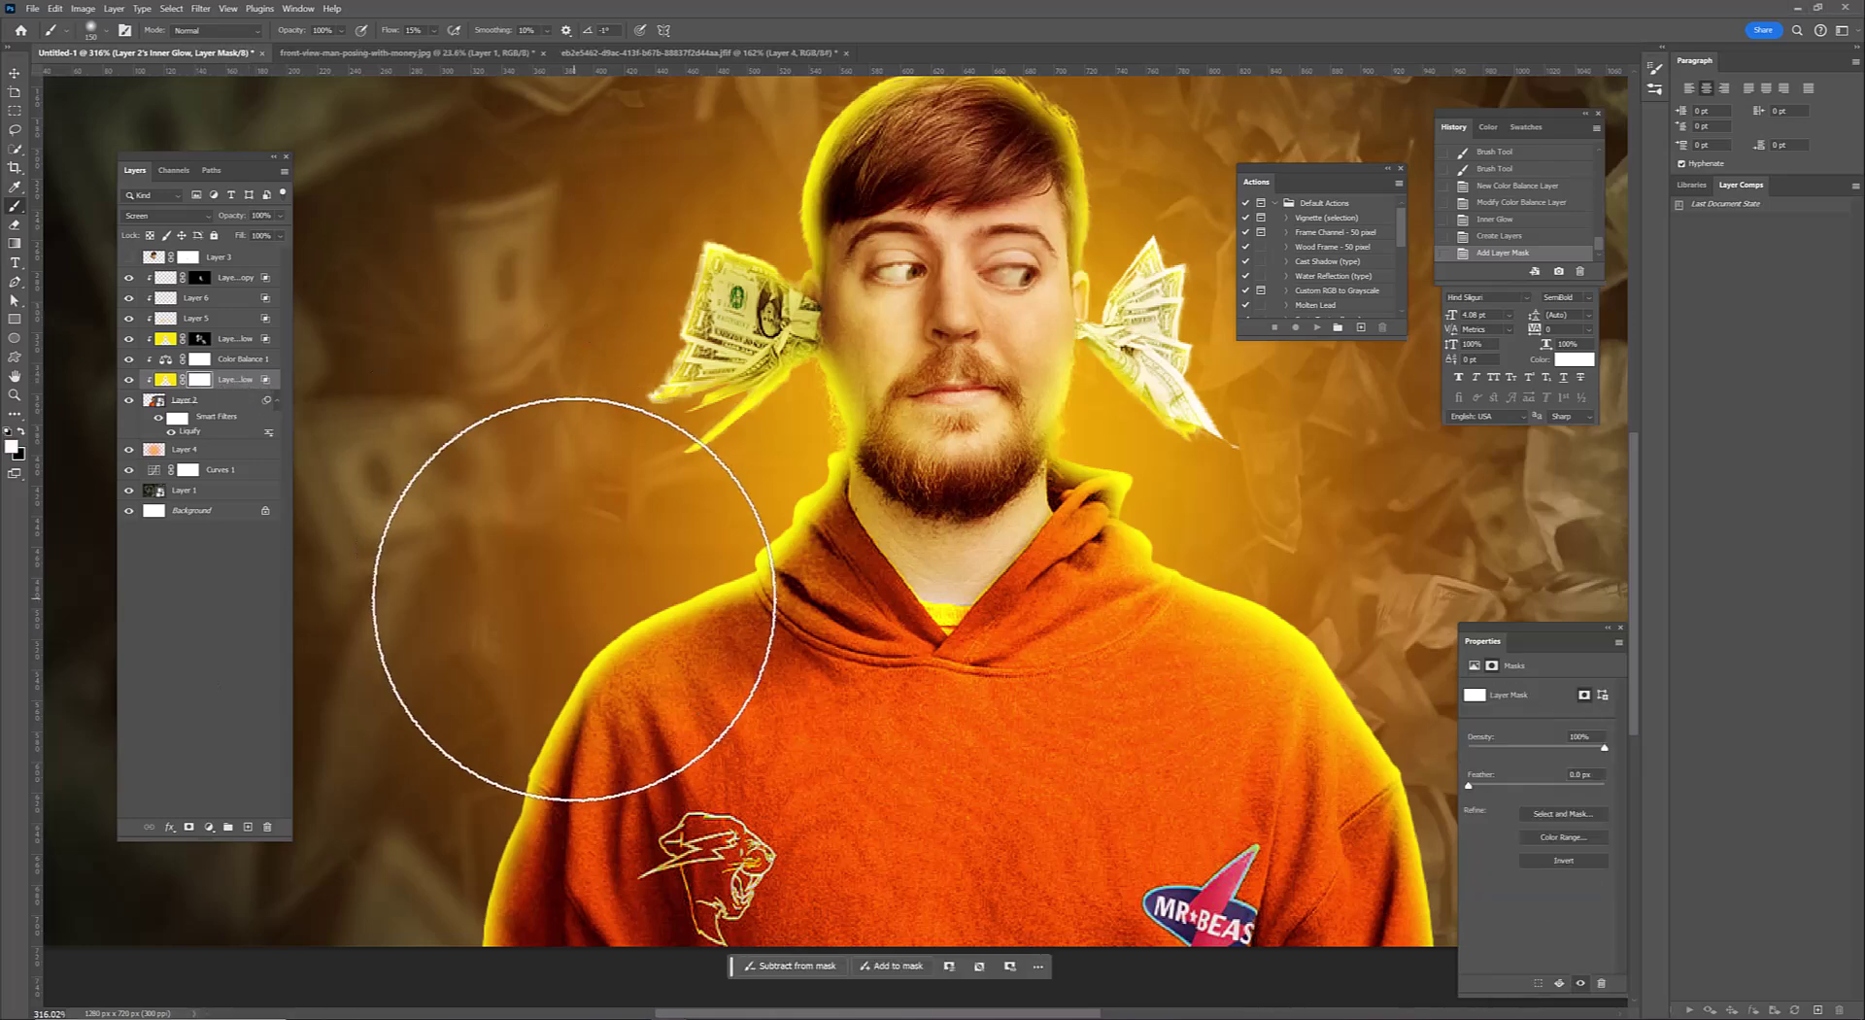
Invert the glow layer's mask and brush the glow back over the man's head and neck
key("ctrl+i")
mouse_move(591, 576)
left_mouse_down()
mouse_move(686, 674)
mouse_move(570, 691)
mouse_move(1382, 749)
mouse_move(1151, 508)
mouse_move(790, 504)
mouse_move(404, 562)
mouse_move(1120, 491)
mouse_move(1008, 567)
mouse_move(874, 395)
mouse_move(791, 208)
mouse_move(1061, 229)
mouse_move(1055, 292)
left_mouse_up()
mouse_move(828, 598)
left_mouse_down()
mouse_move(737, 112)
mouse_move(1123, 62)
mouse_move(1145, 563)
mouse_move(1121, 533)
left_mouse_up()
key("bracketleft")
key("bracketleft")
key("bracketleft")
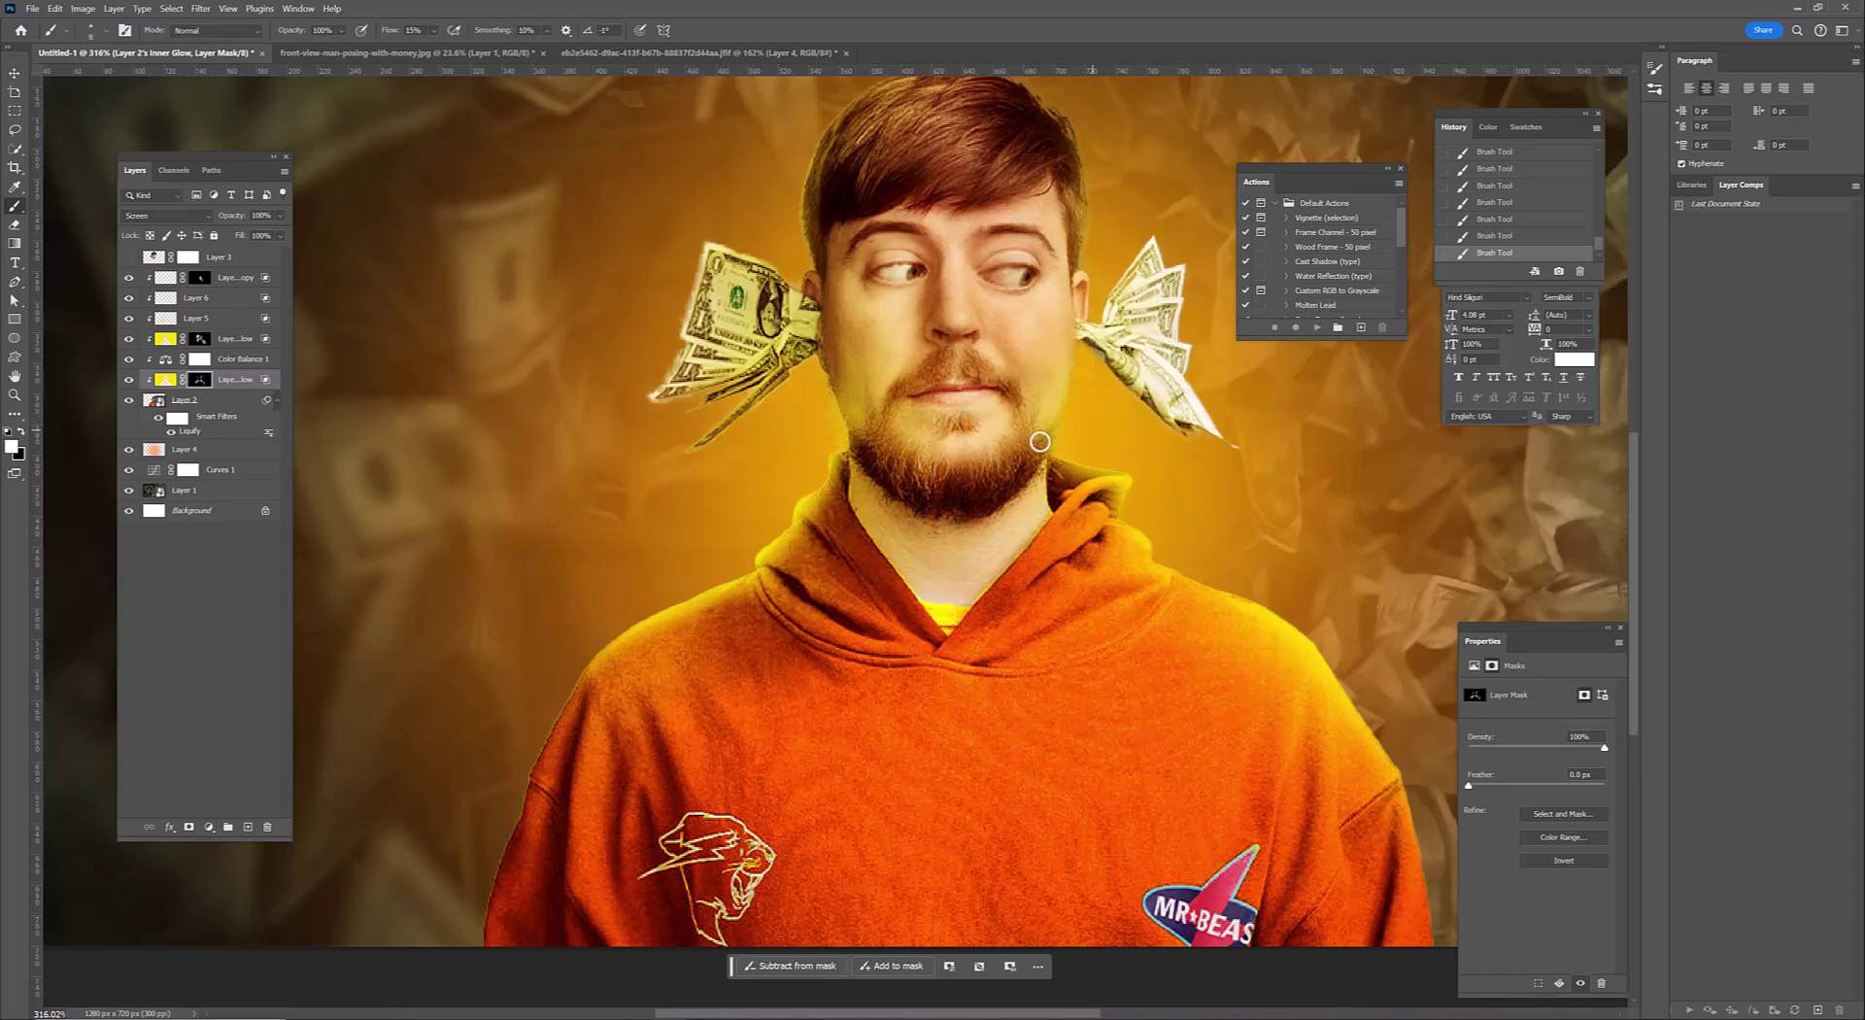
scroll(1039, 442, "down", 5)
scroll(941, 499, "up", 2)
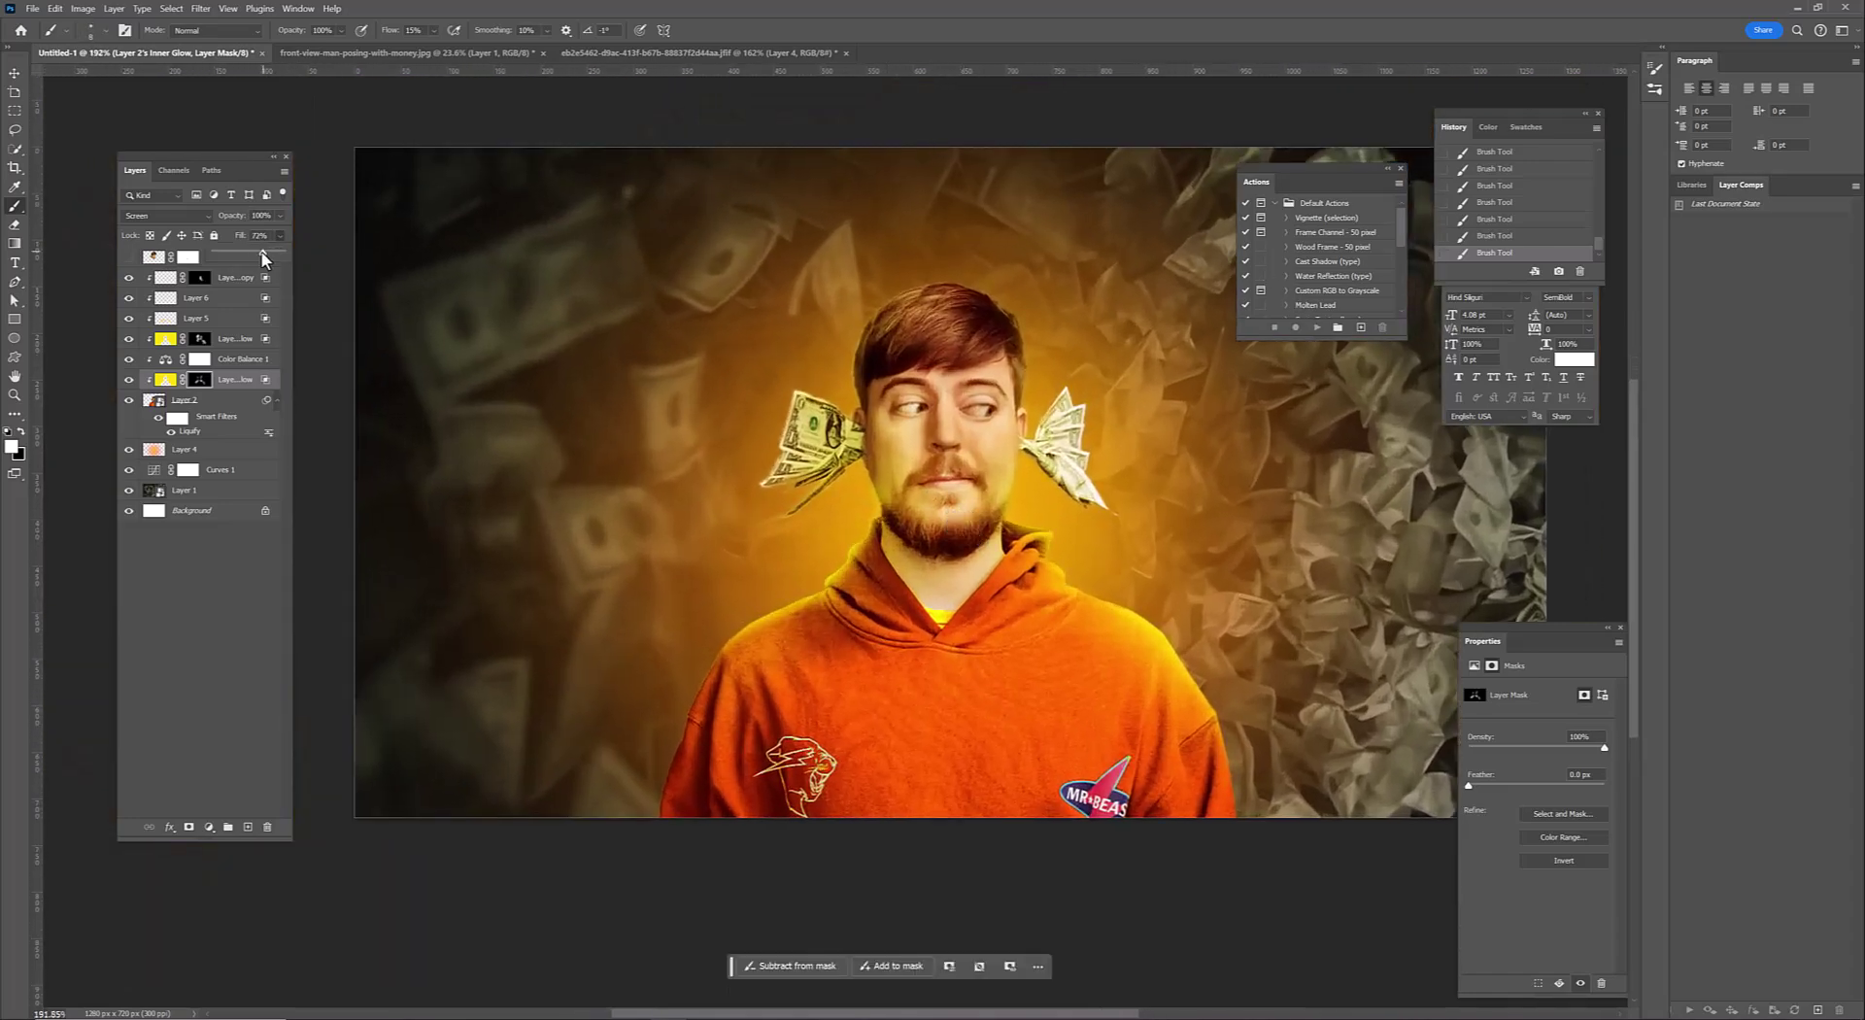
scroll(906, 419, "up", 2)
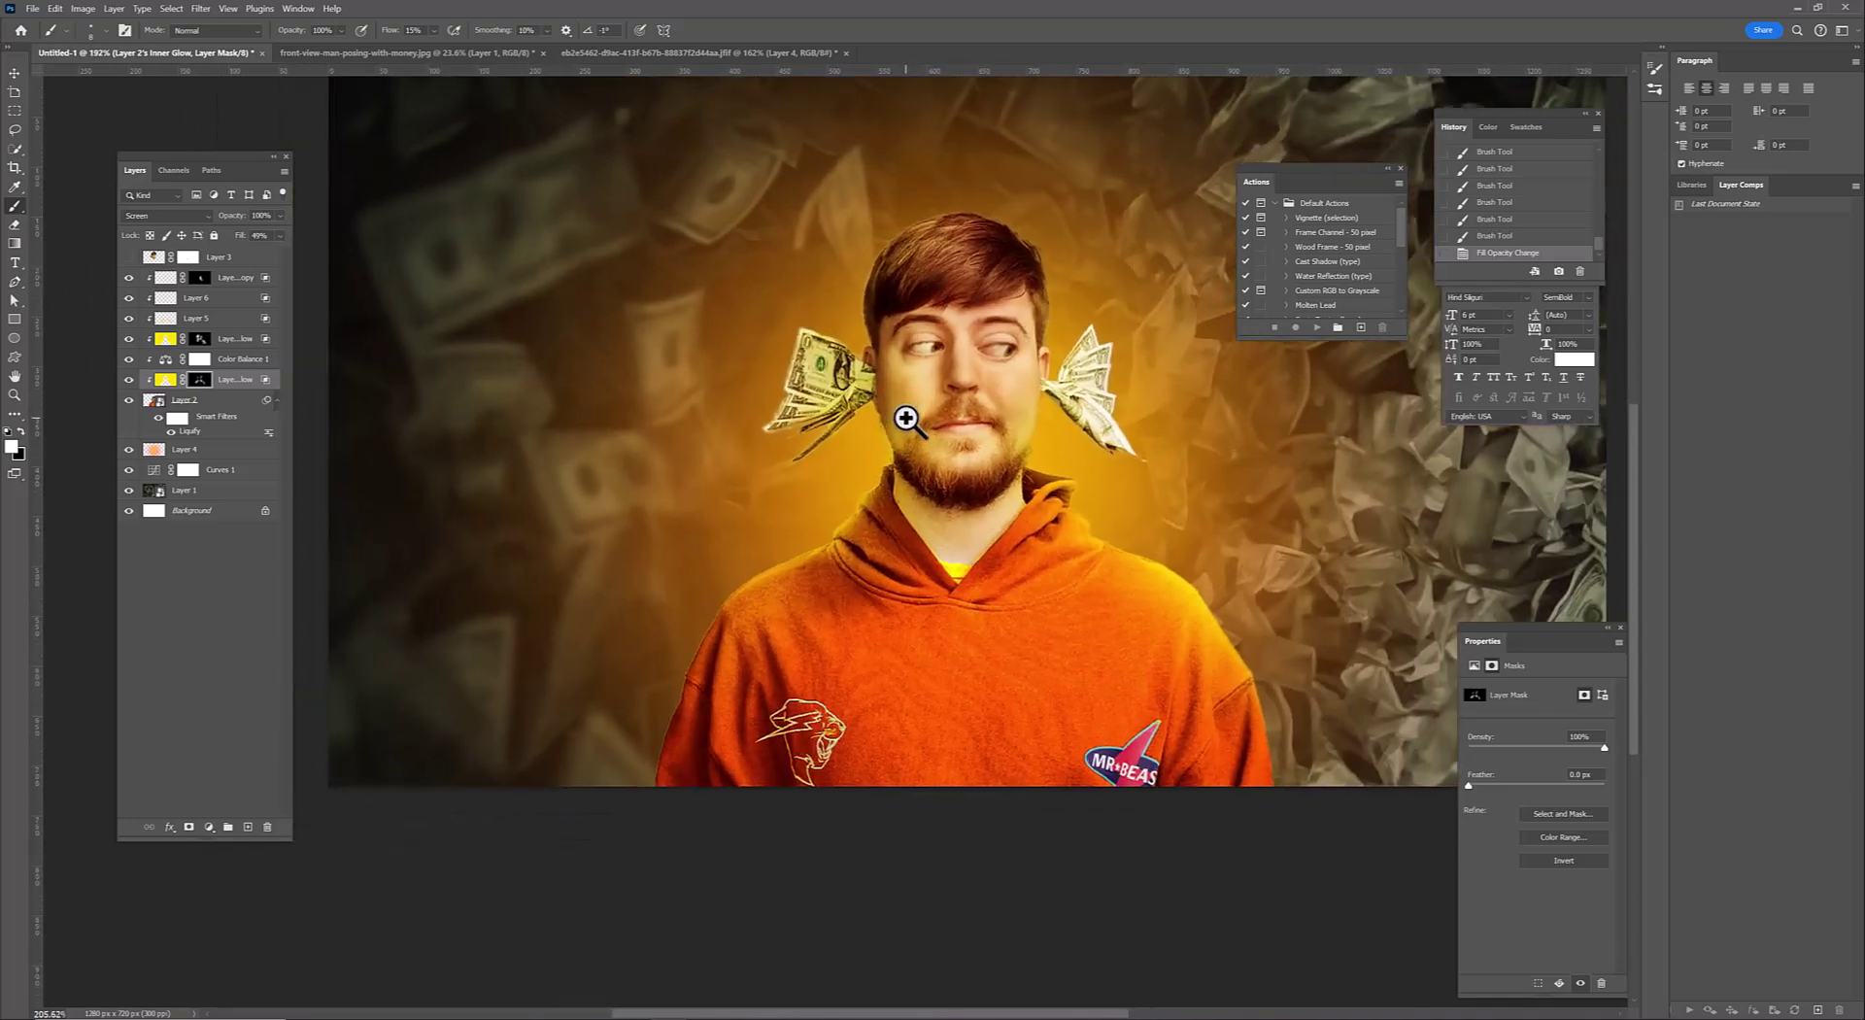
scroll(906, 420, "down", 1)
left_click(233, 277)
Add a Curves adjustment above Layer 6 copy and bend the curve to shift tones
left_click(209, 826)
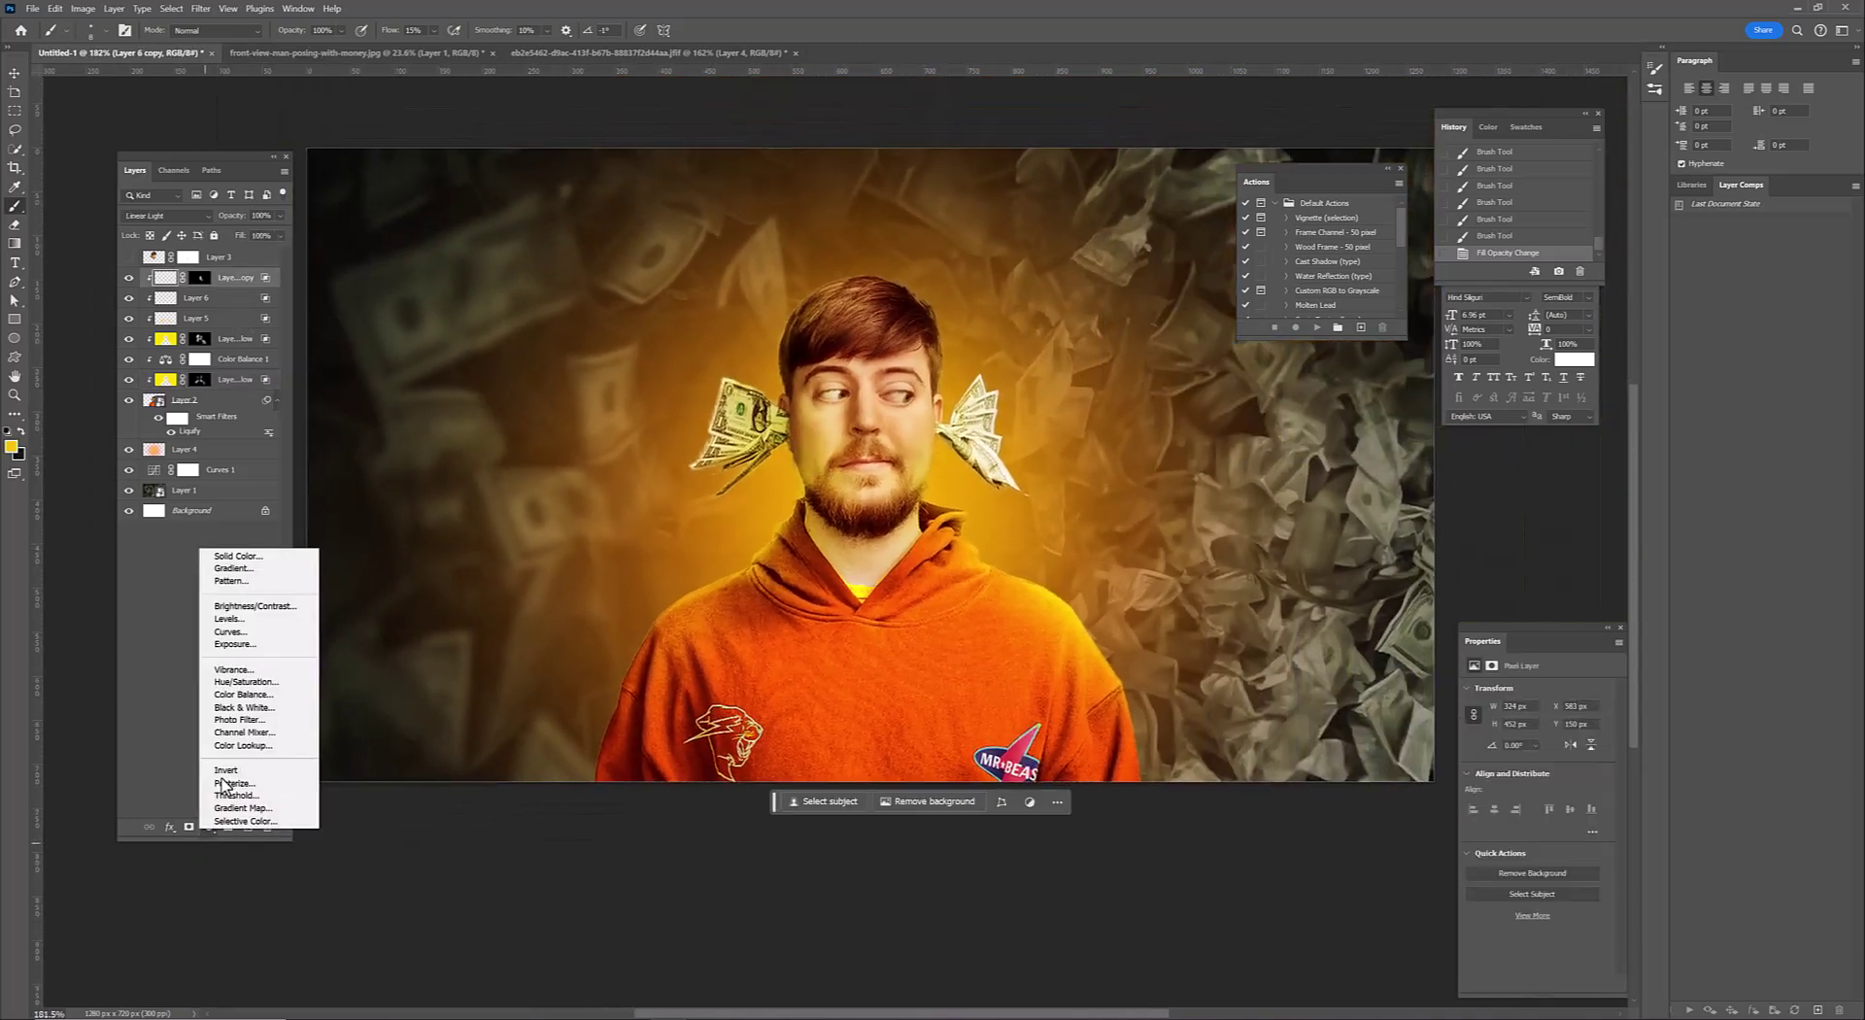
left_click(230, 631)
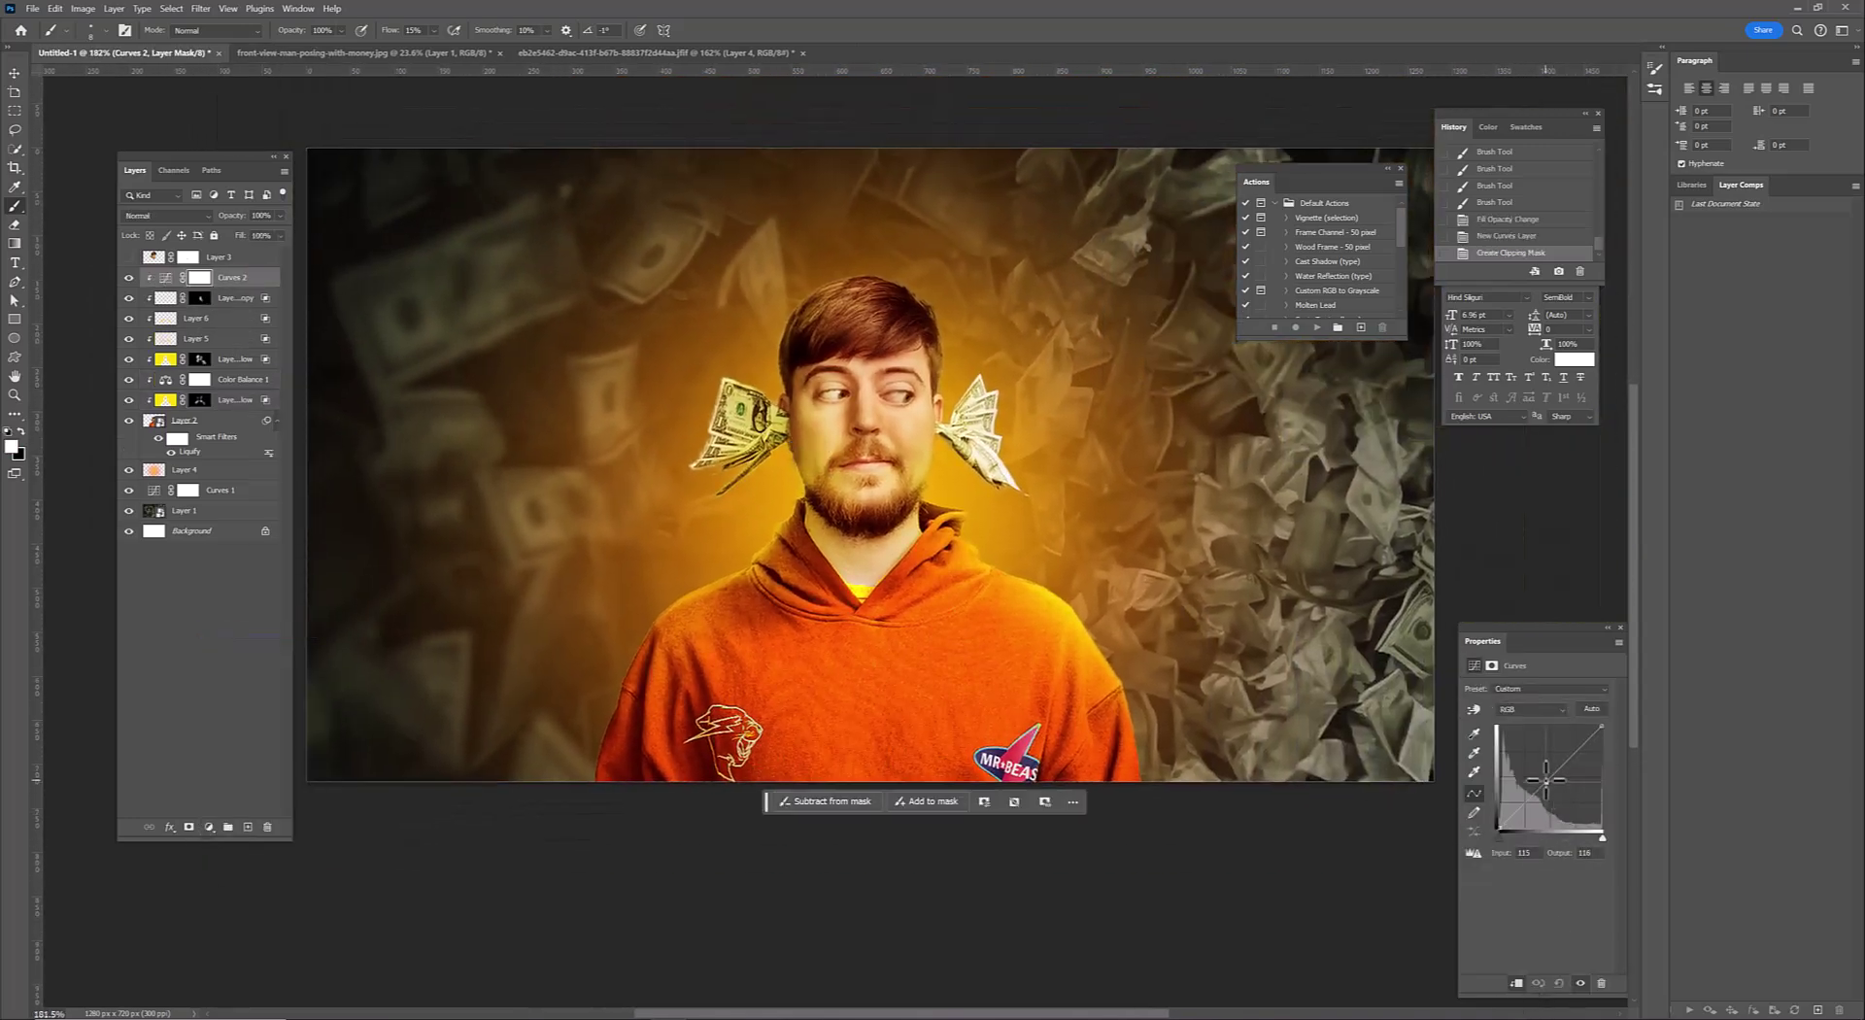
left_click_drag(1544, 779, 1554, 778)
scroll(1055, 660, "down", 2)
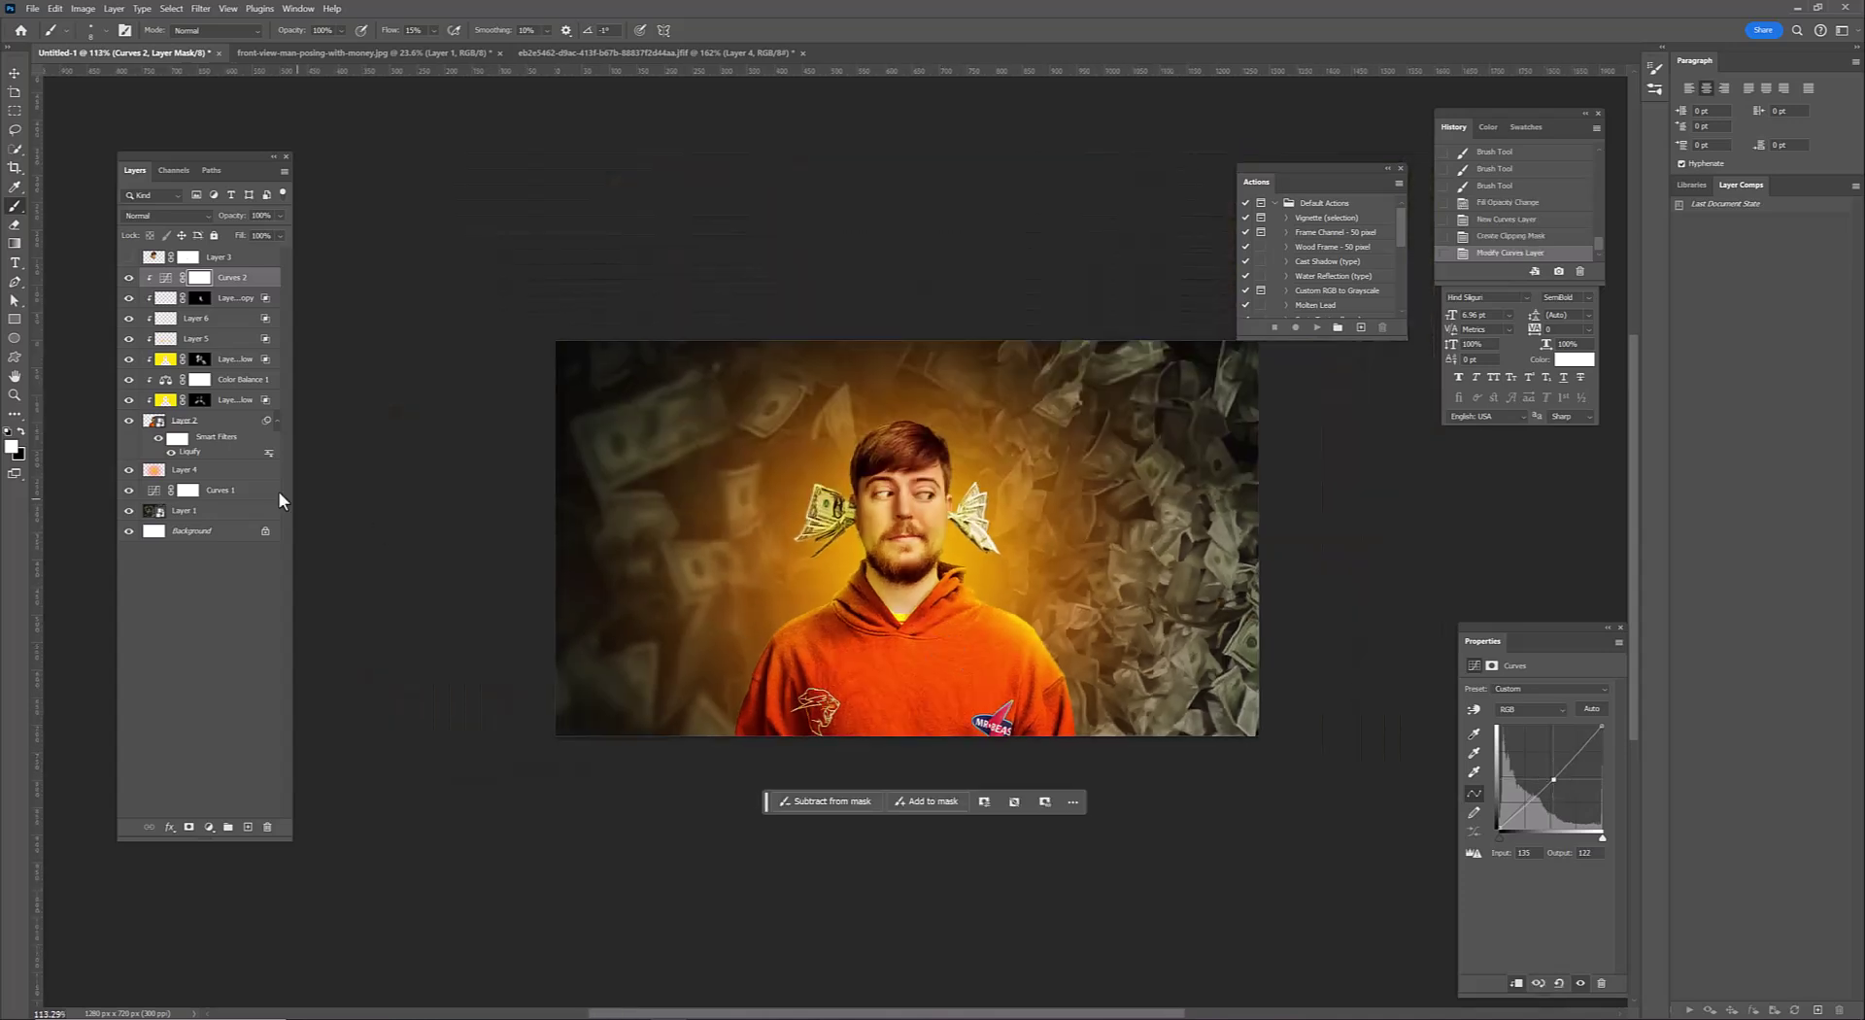
Add a Color Balance layer above Curves 1 with Cyan-Red +67 and Yellow-Blue −42
left_click(220, 489)
left_click(209, 827)
left_click(243, 716)
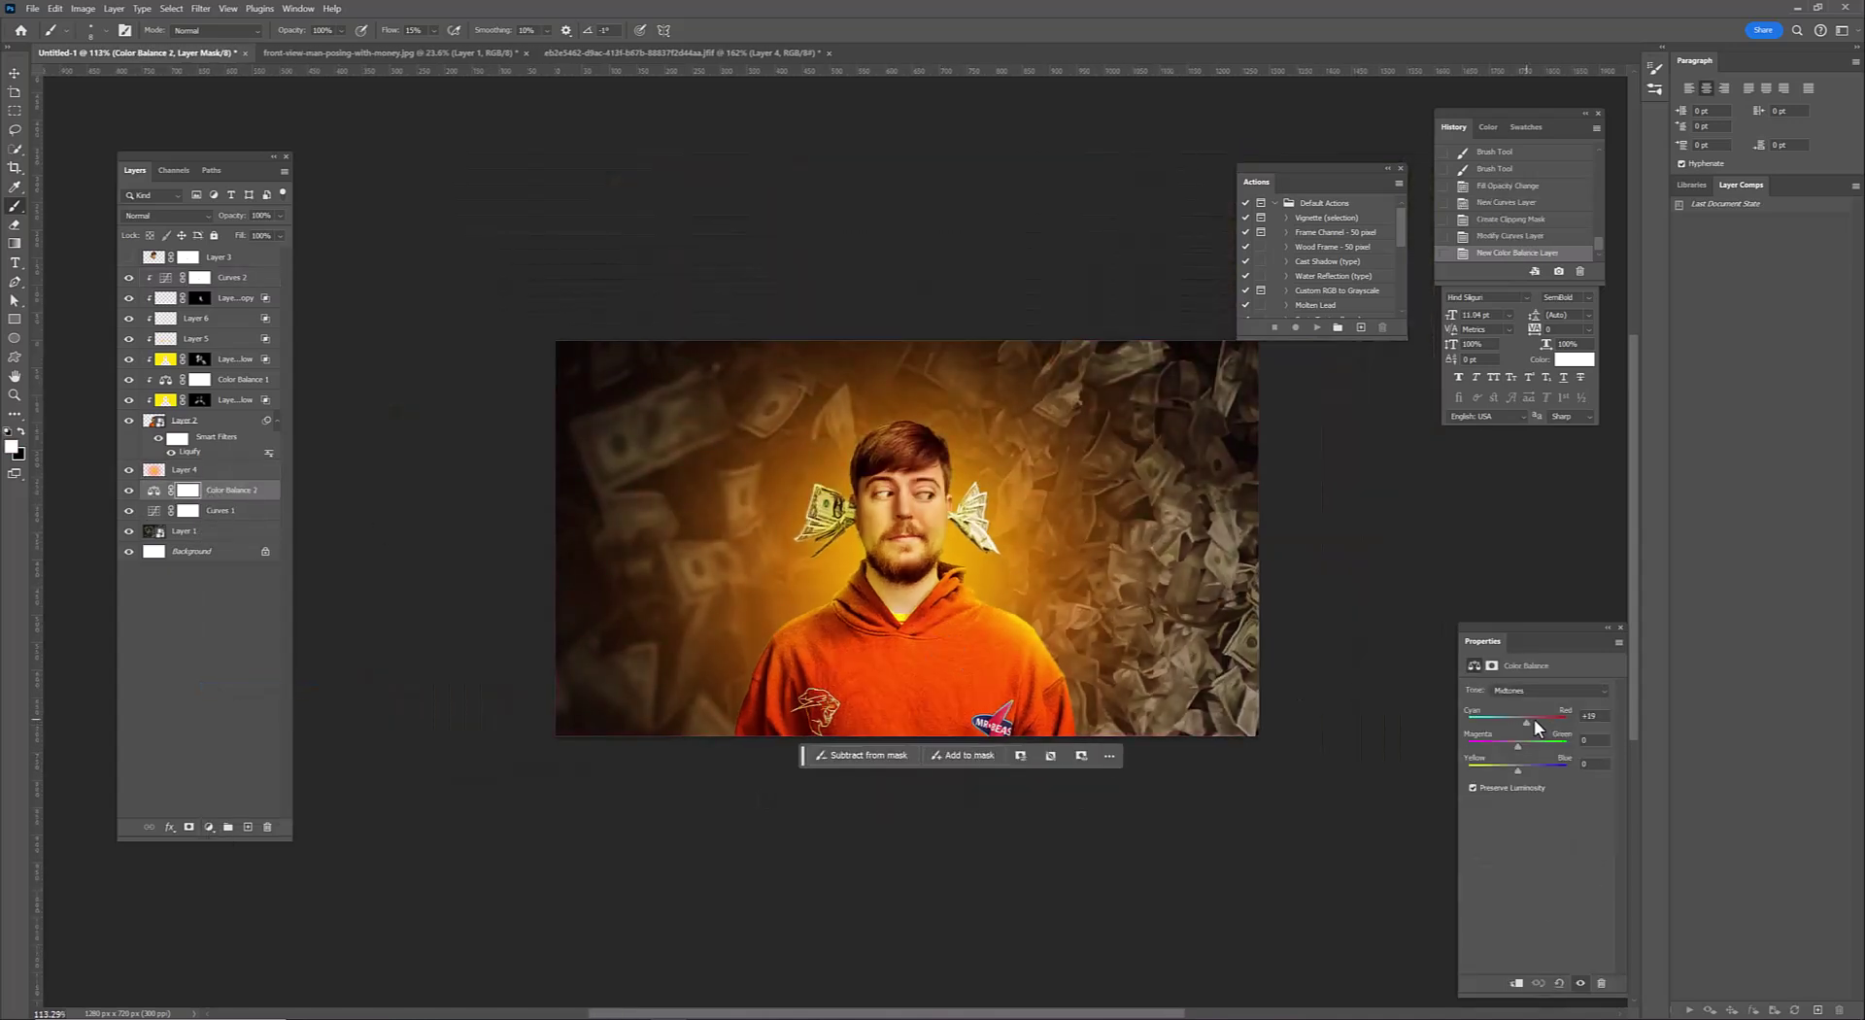
left_click_drag(1536, 727, 1550, 721)
left_click_drag(1517, 769, 1500, 770)
scroll(1103, 602, "up", 3)
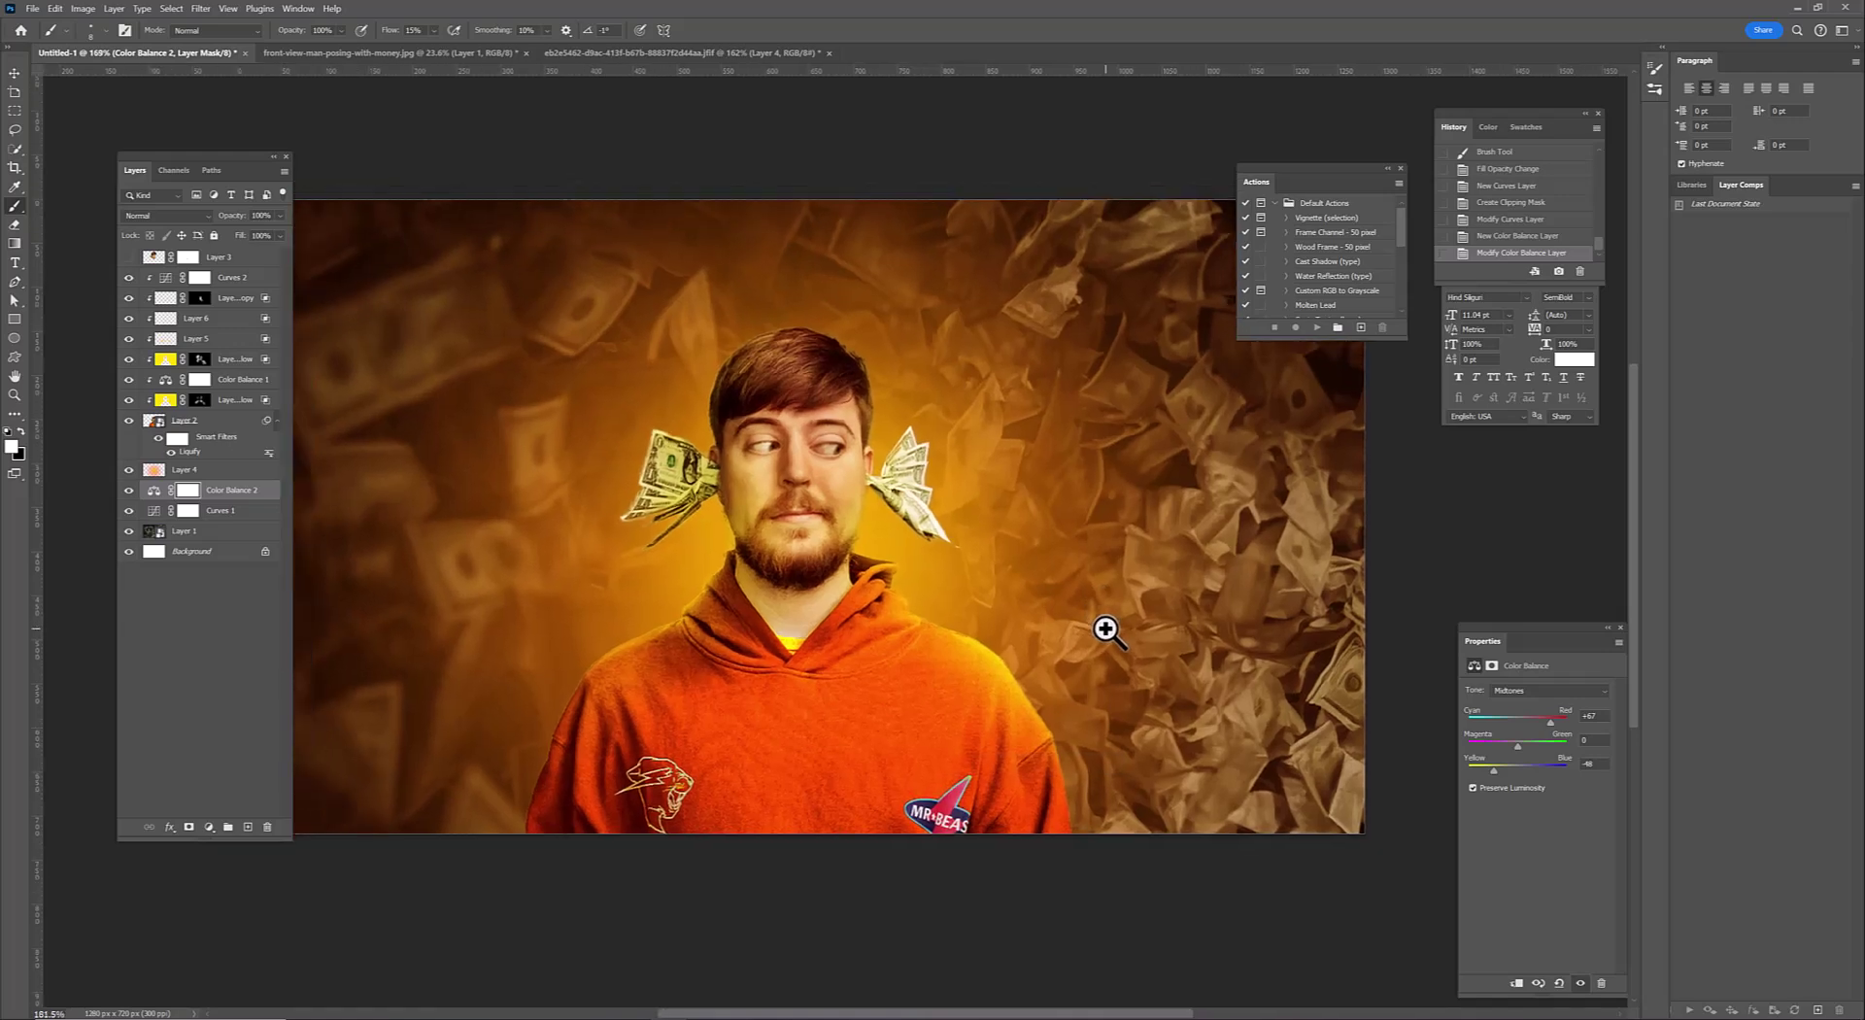
scroll(1090, 624, "down", 2)
scroll(1095, 633, "up", 2)
scroll(1088, 631, "down", 1)
scroll(923, 533, "up", 2)
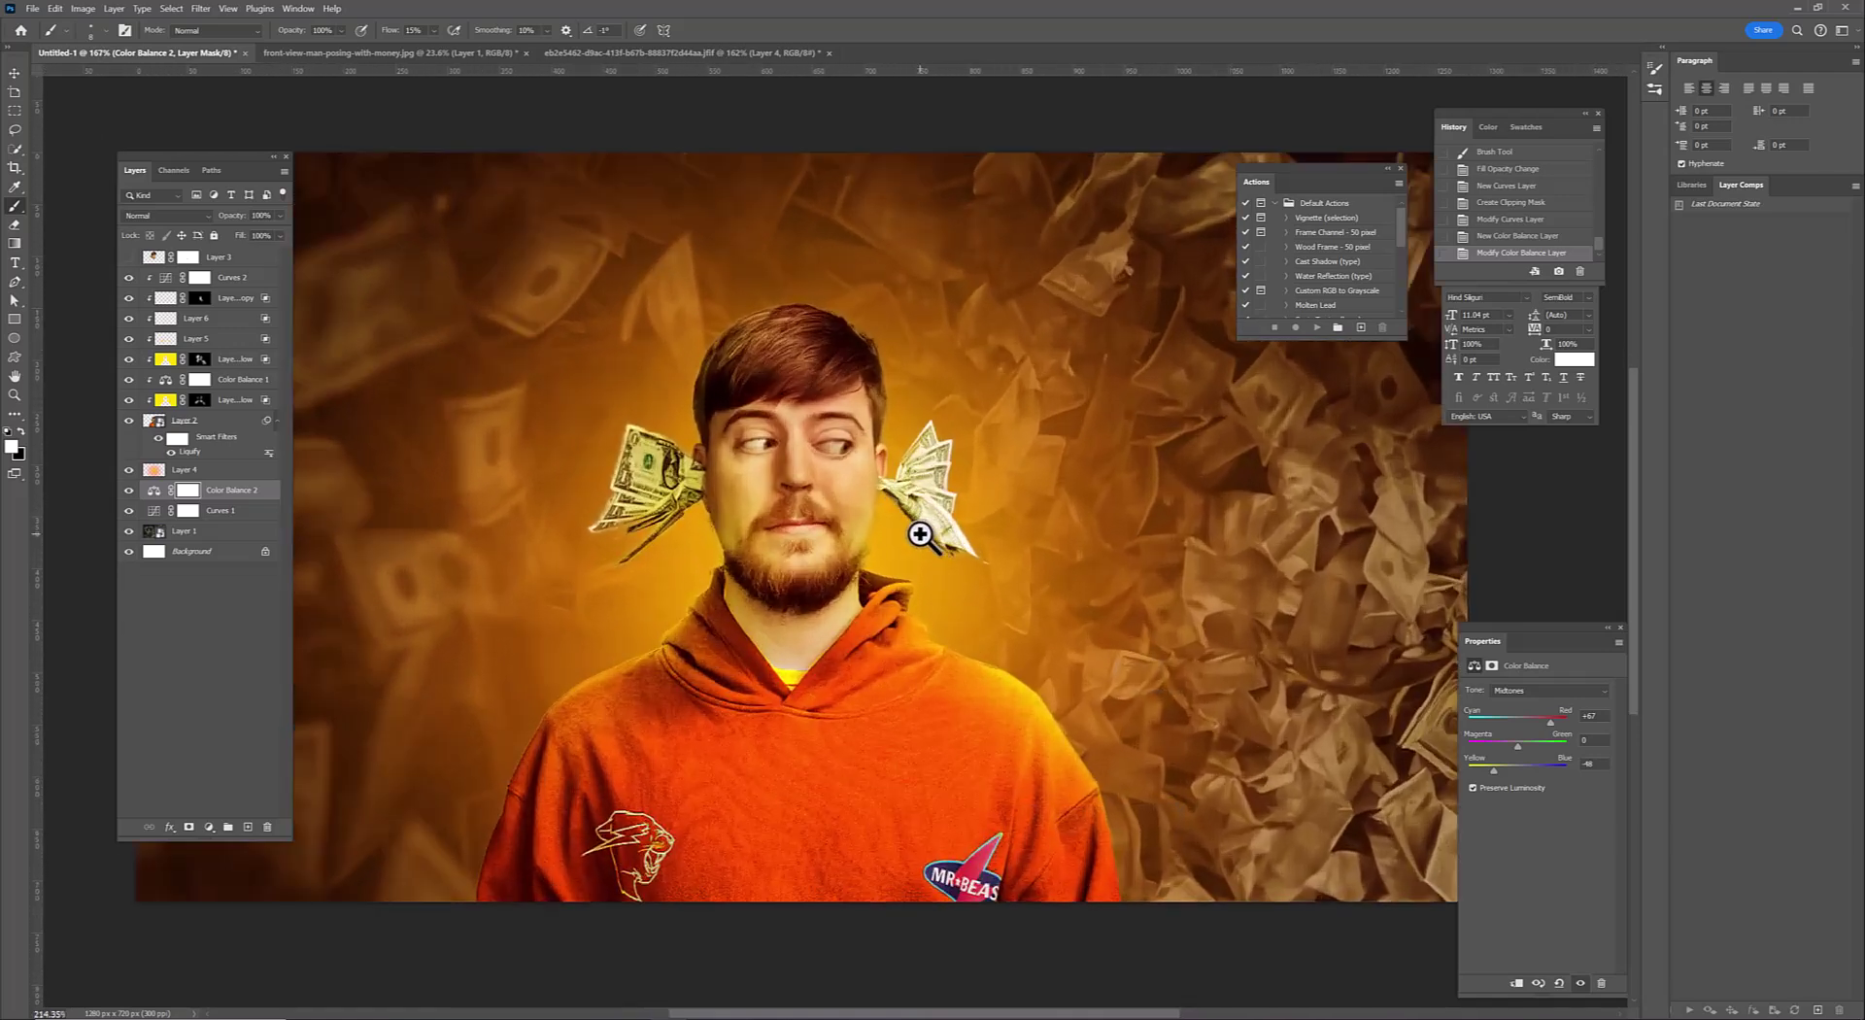
scroll(923, 534, "down", 1)
scroll(680, 437, "up", 1)
left_click(219, 256)
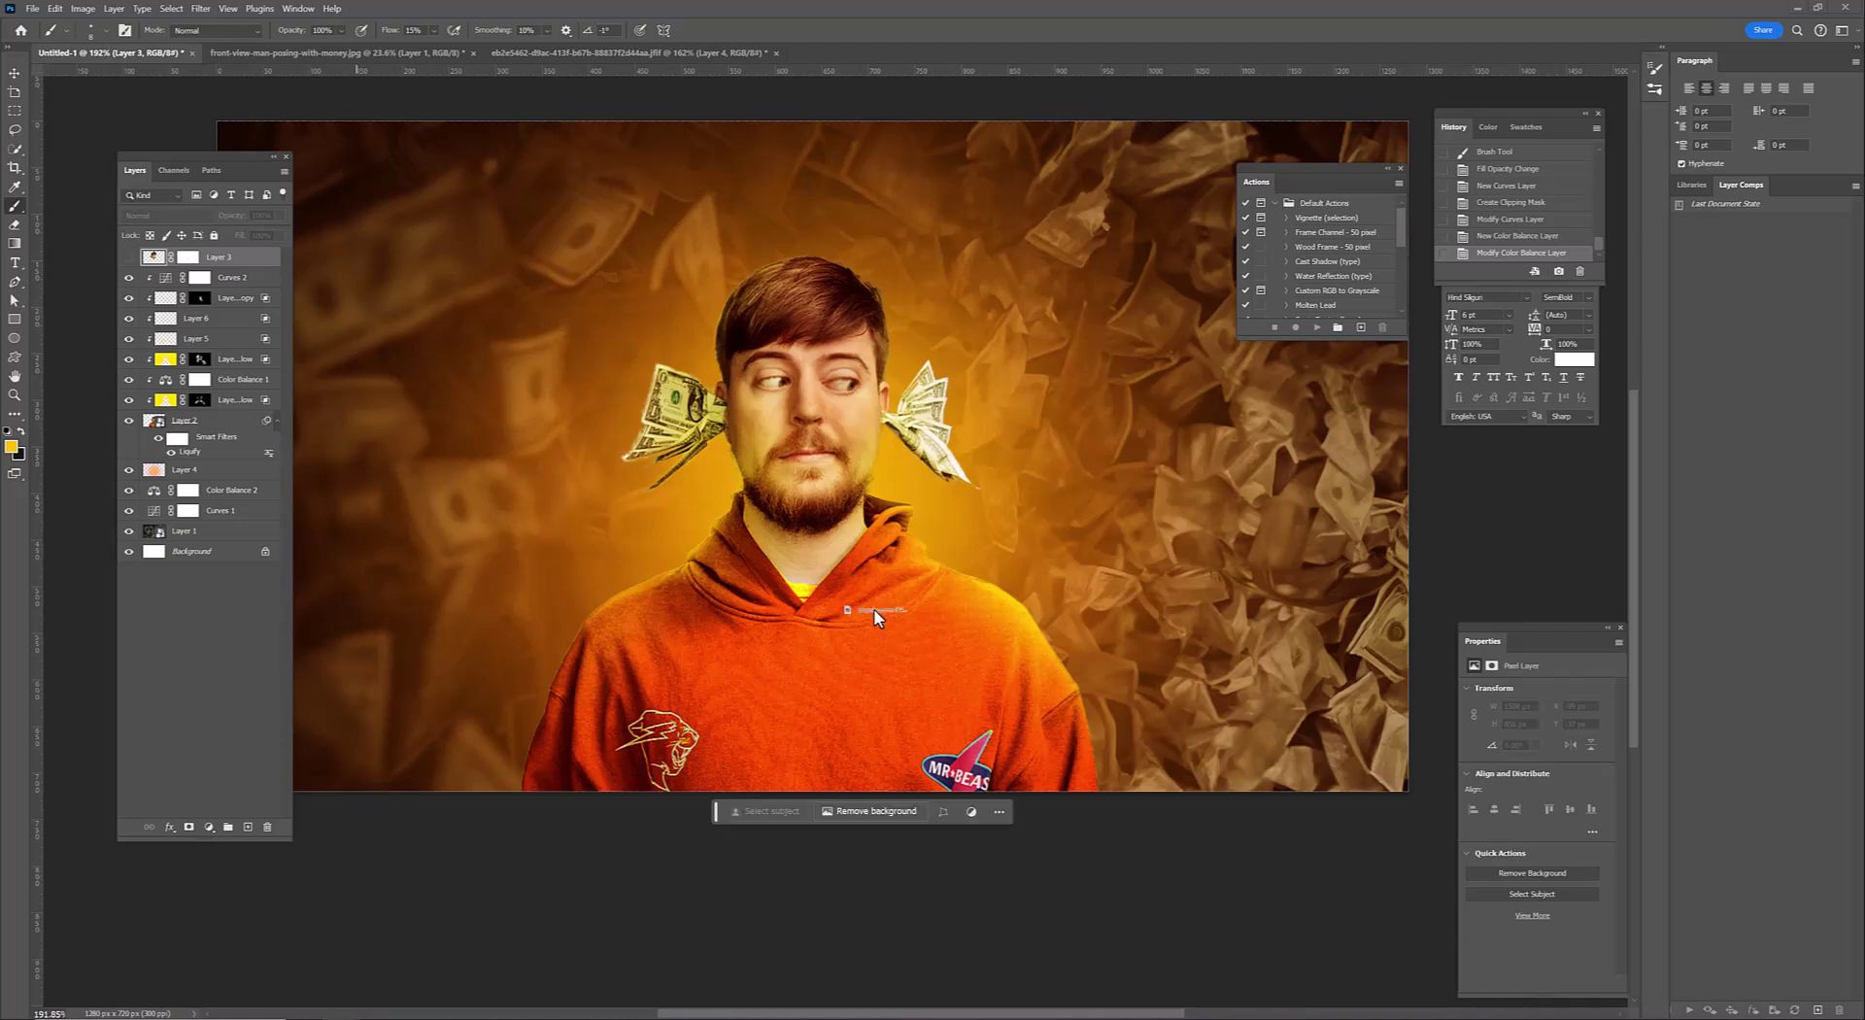
Position, scale and commit the placed pngwing flying-money image
mouse_move(1039, 812)
left_mouse_down()
mouse_move(1241, 563)
mouse_move(1157, 574)
mouse_move(1217, 466)
mouse_move(1146, 632)
left_mouse_up()
left_click(8, 115)
scroll(987, 699, "up", 5)
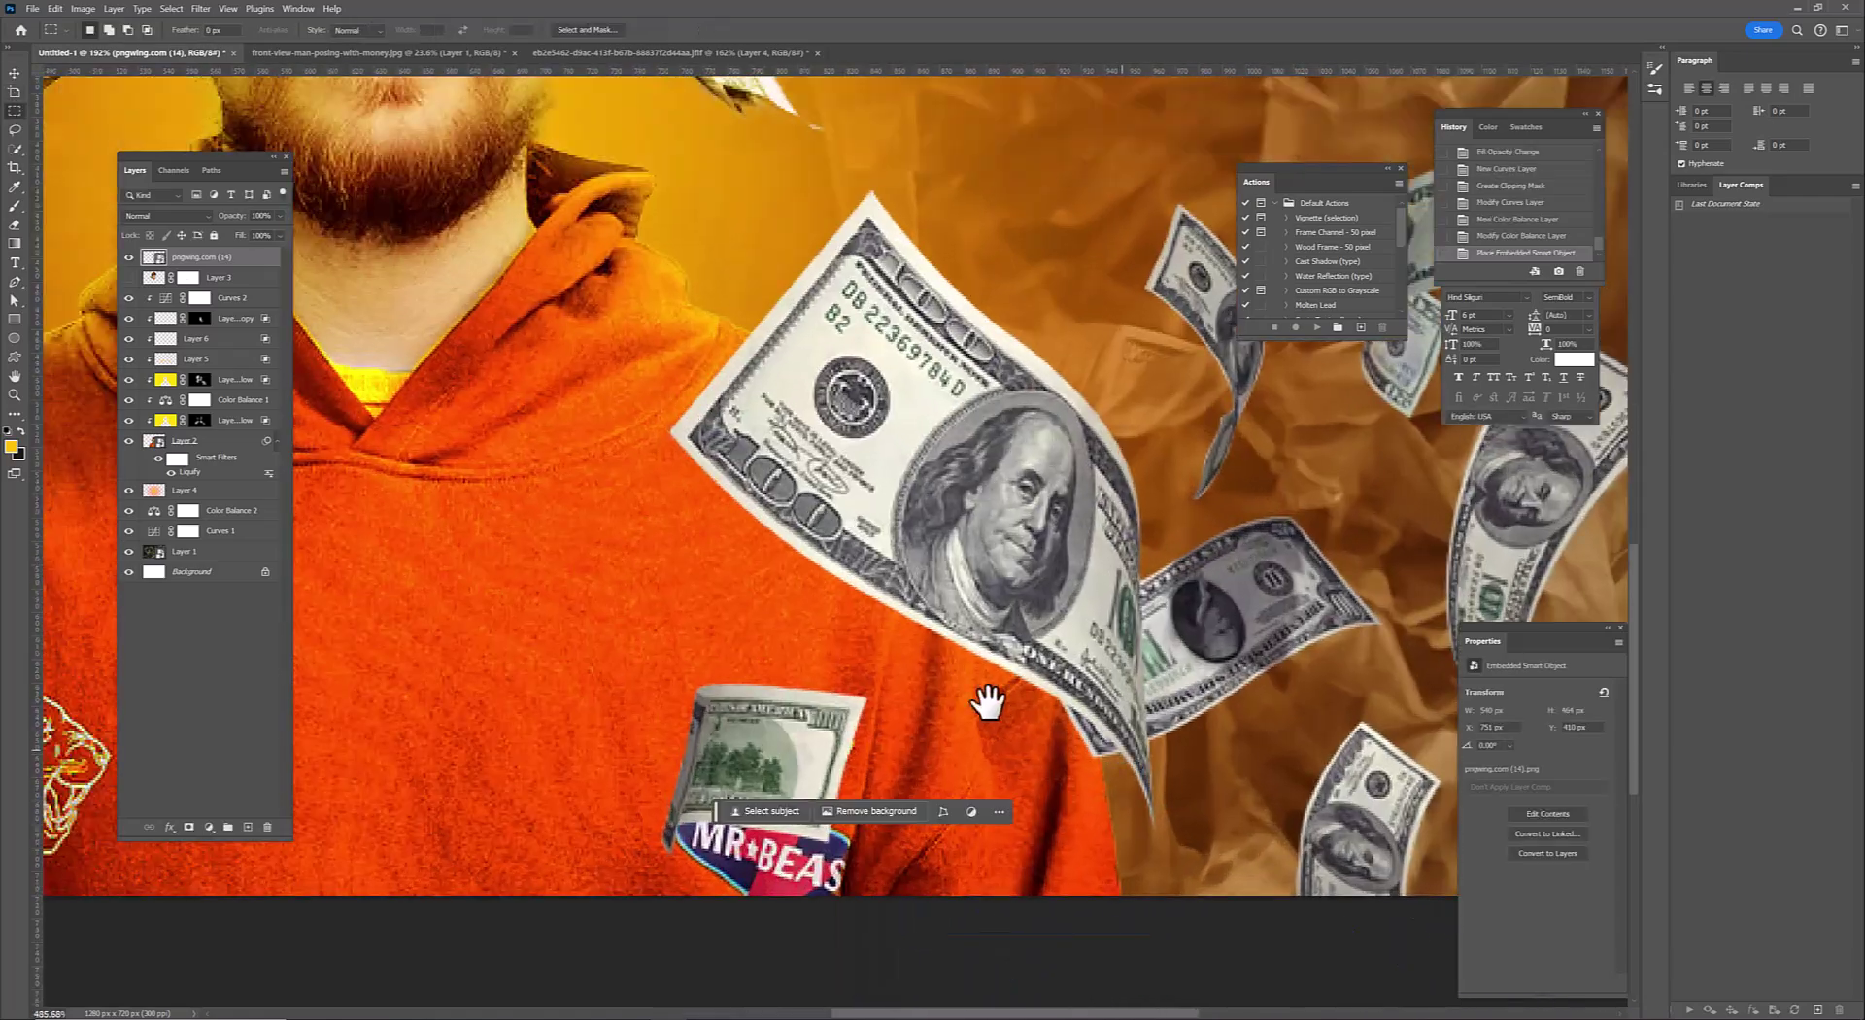
scroll(830, 665, "up", 3)
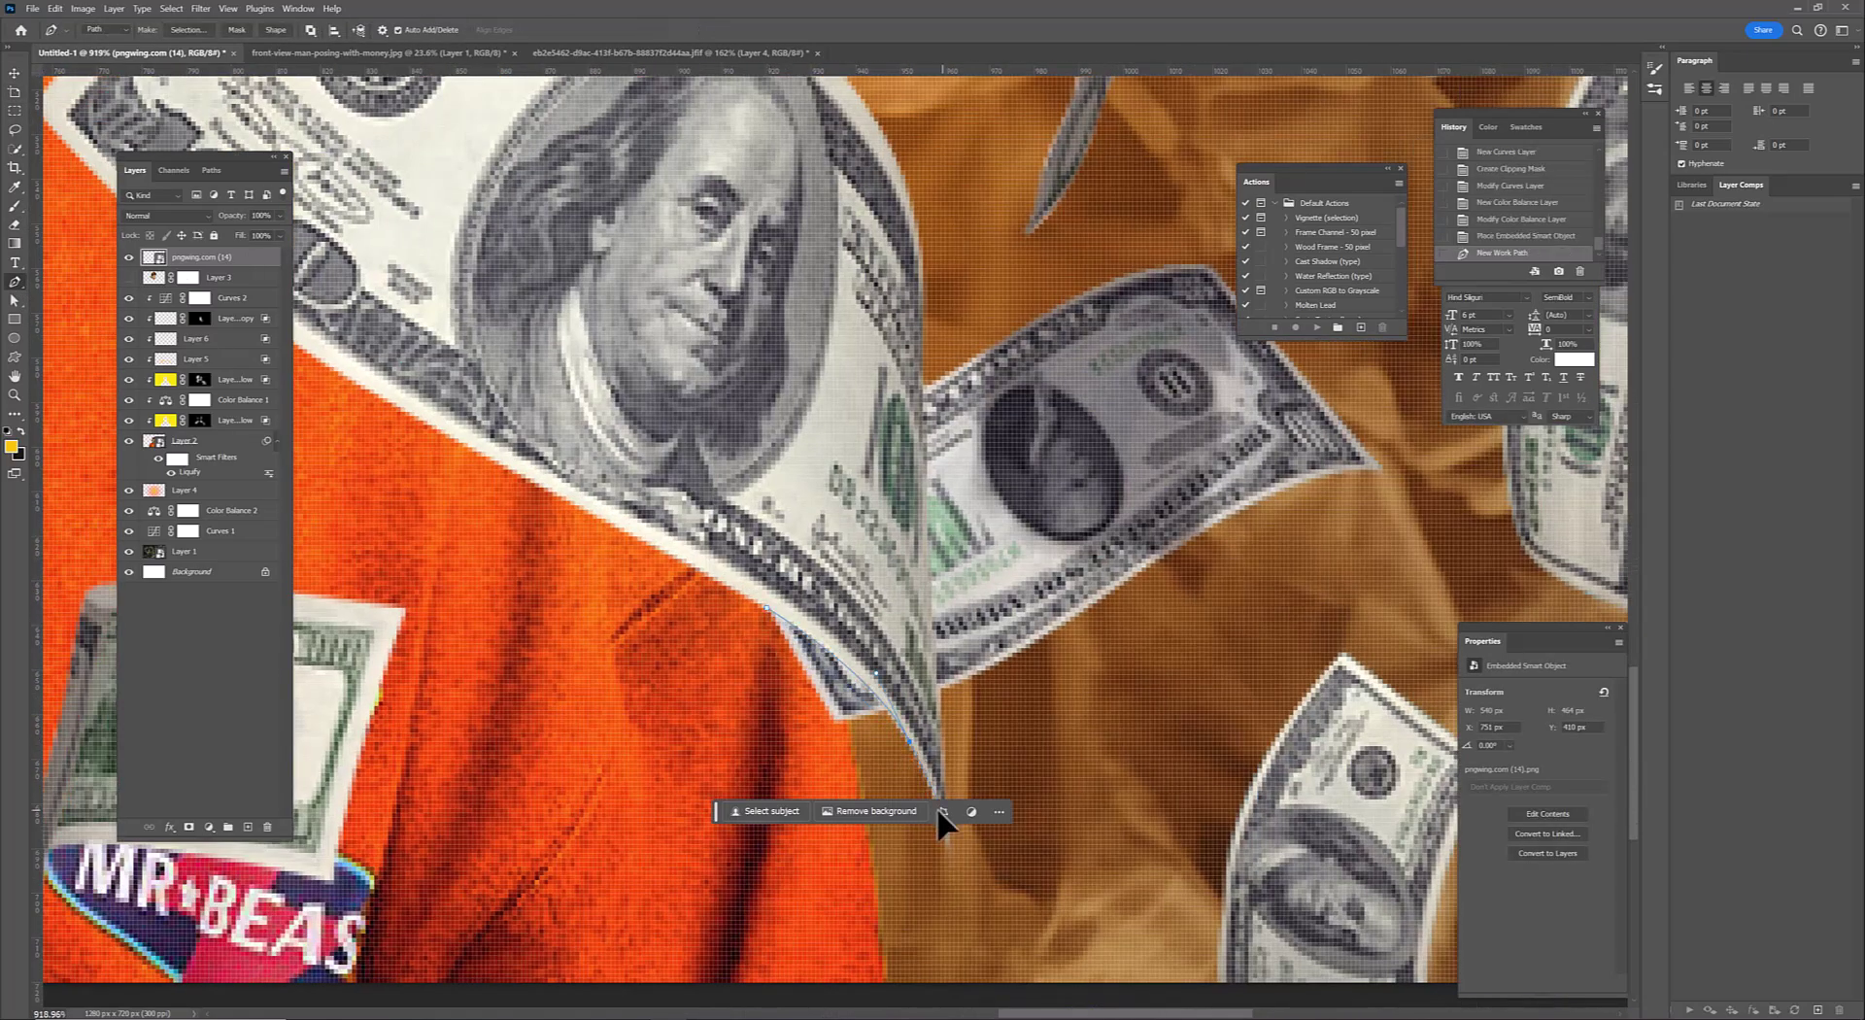
scroll(936, 807, "down", 3)
Cut two dollar bills onto their own layers and hide the full money image
left_click_drag(856, 783, 1022, 762)
scroll(884, 410, "down", 3)
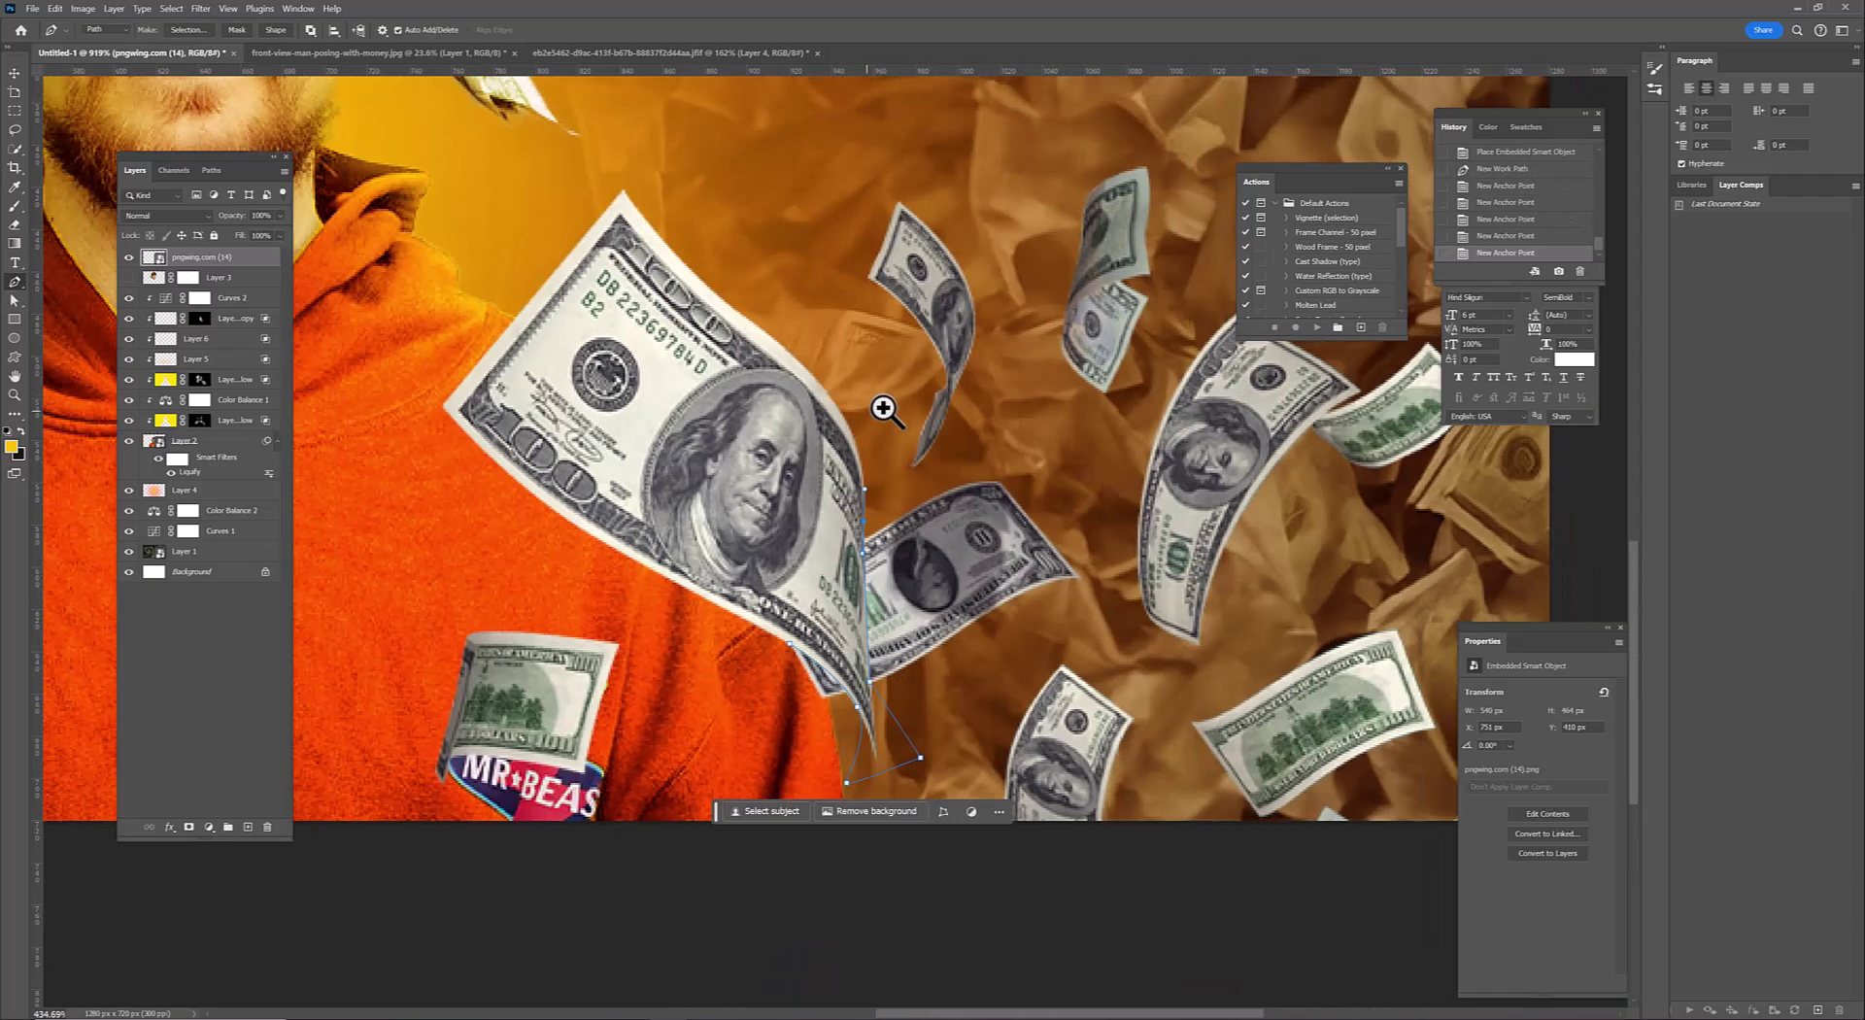
key("ctrl+Return")
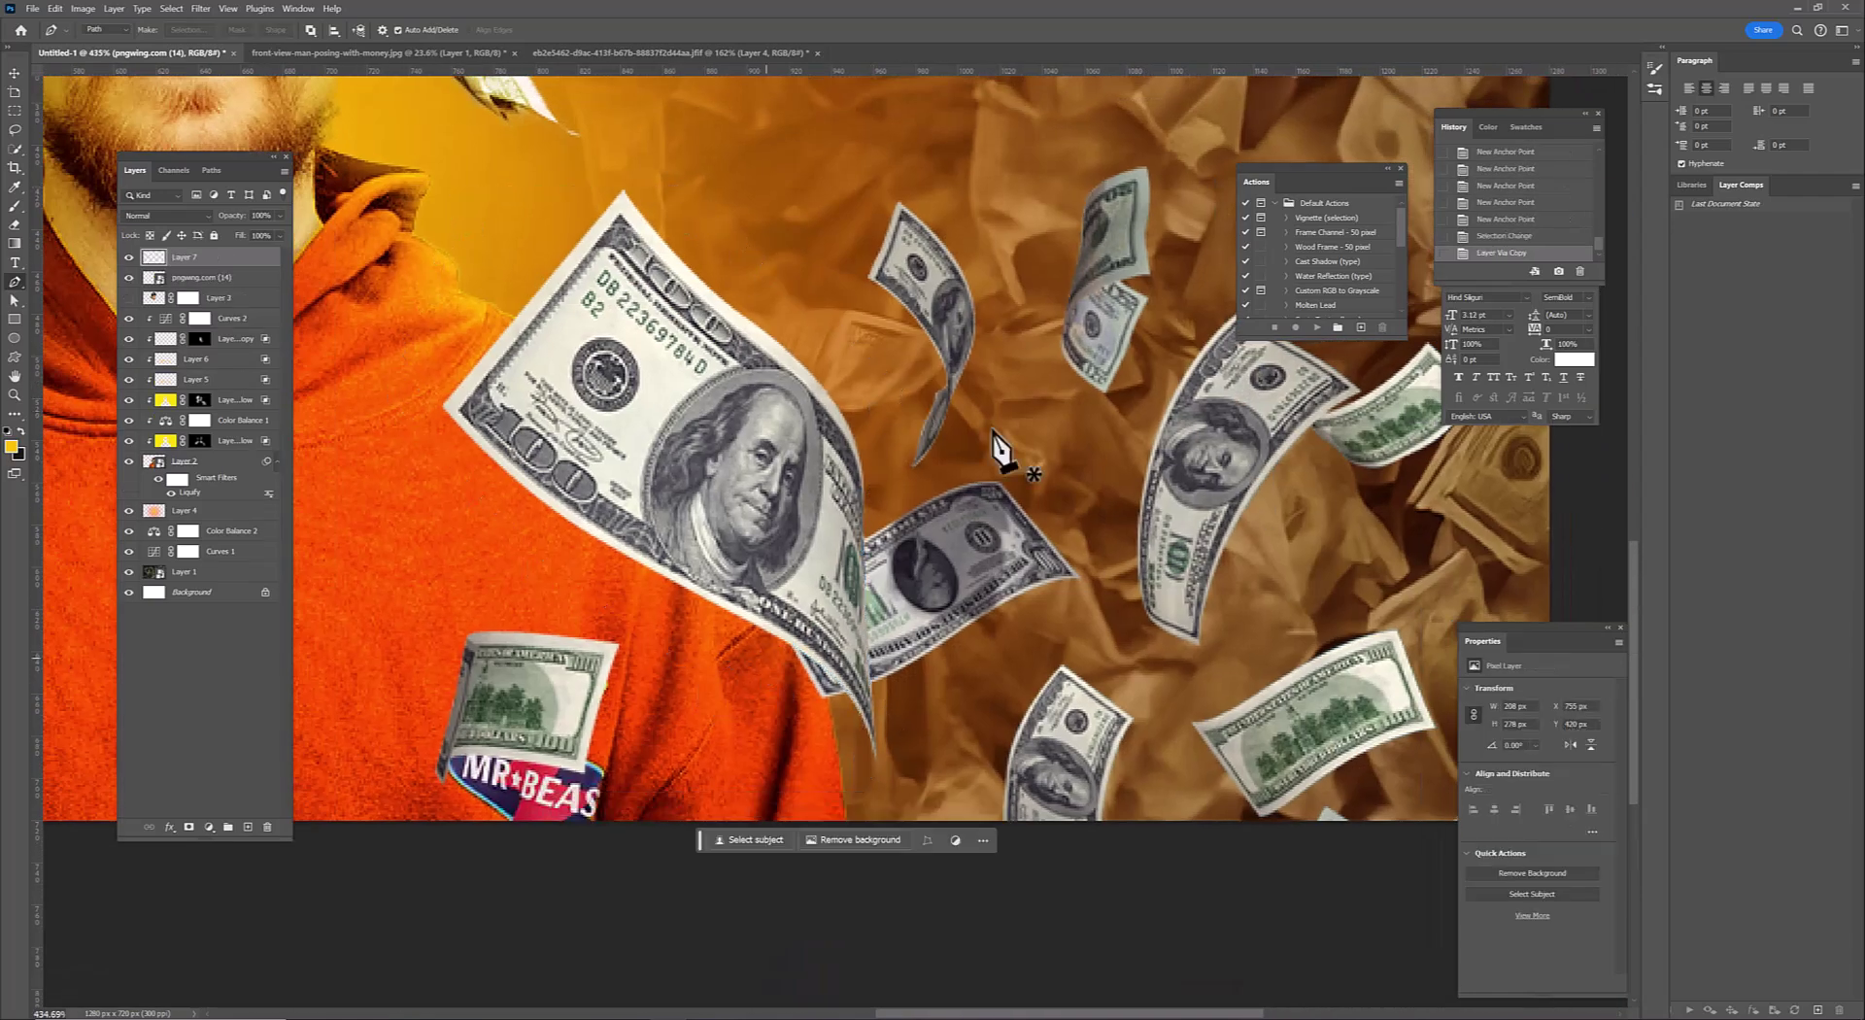
key("ctrl+j")
key("ctrl+Return")
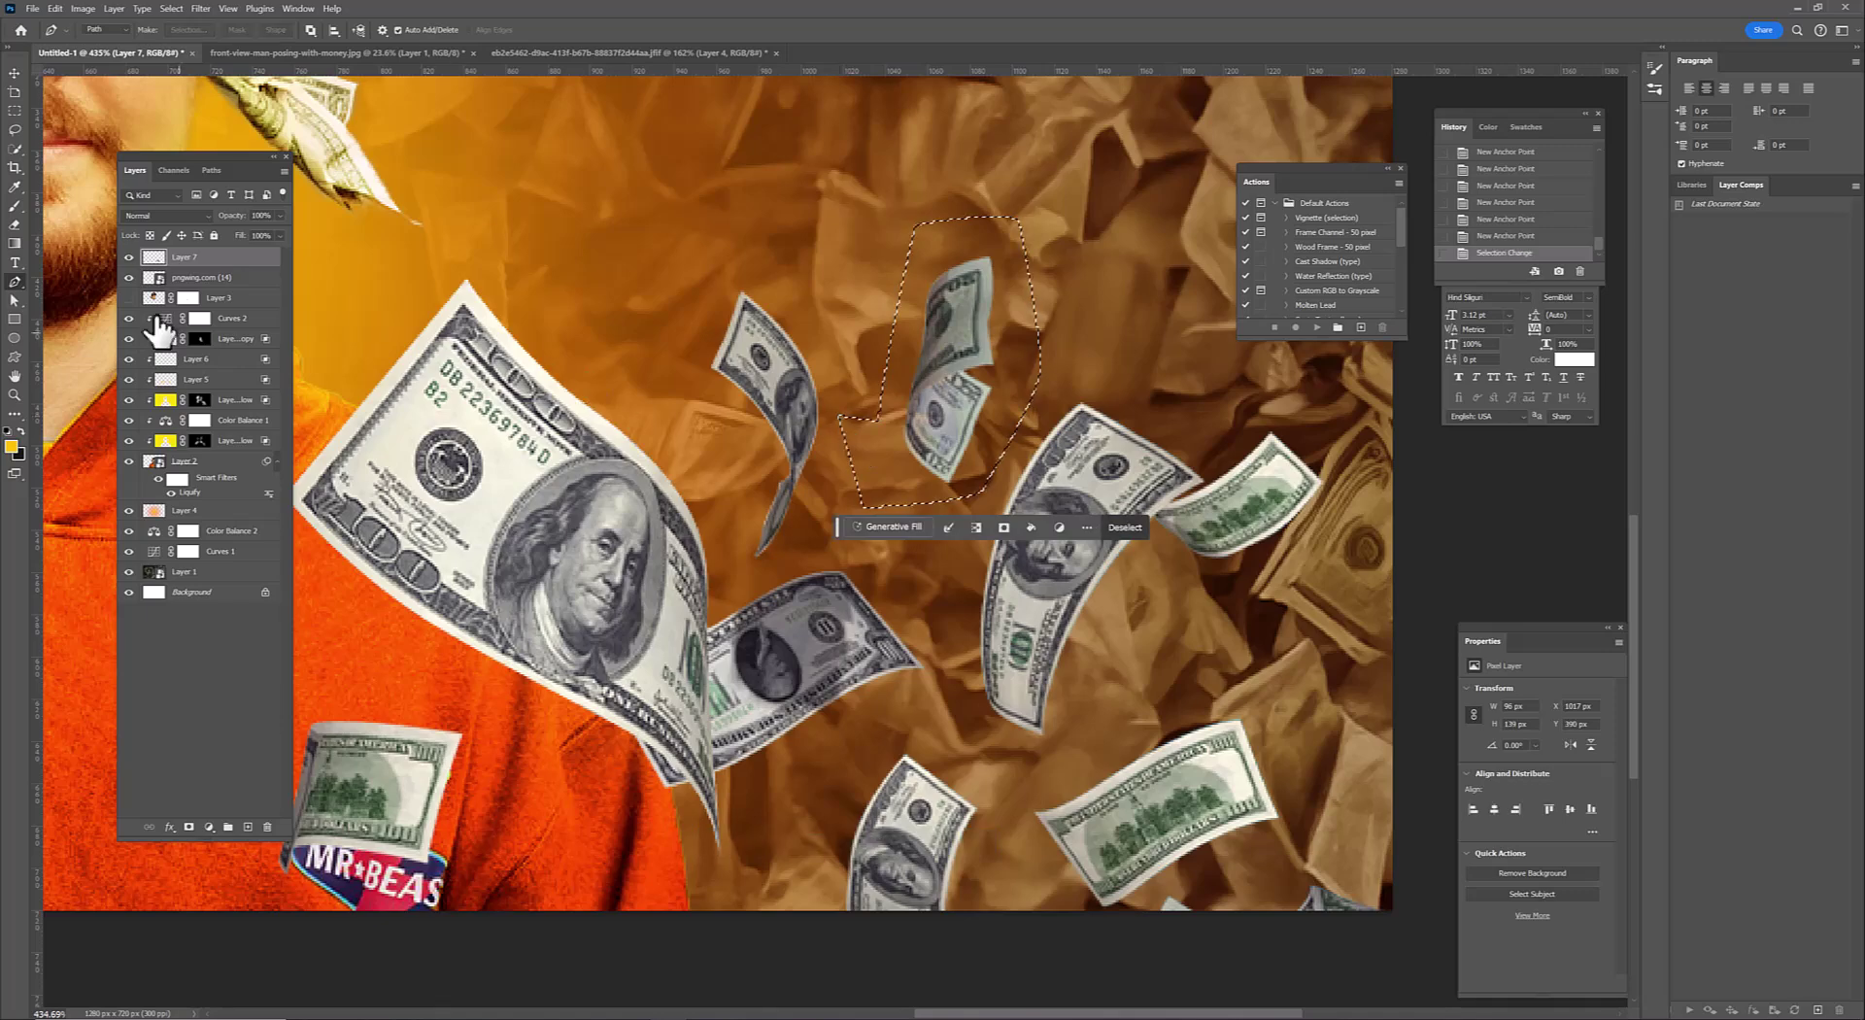
key("ctrl+j")
left_click(129, 297)
key("ctrl+0")
Move the small bill beside the man's head and convert both bill layers to smart objects
key("v")
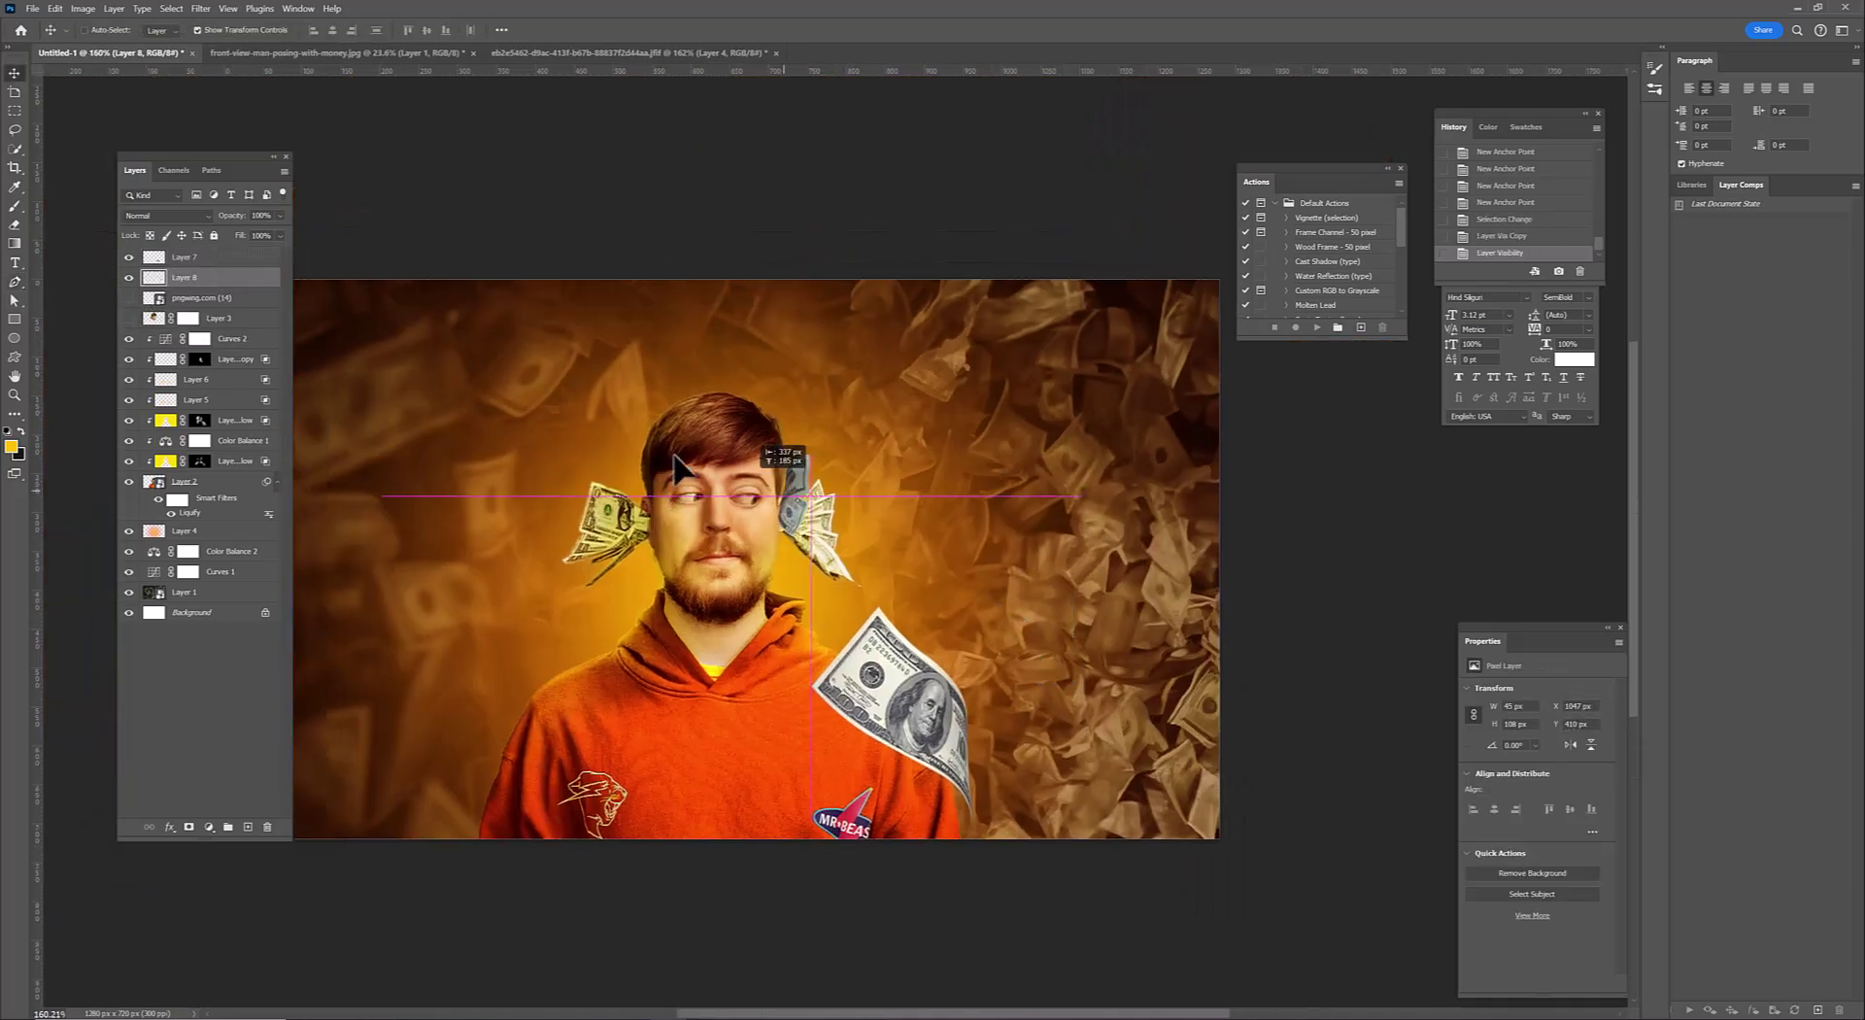
mouse_move(1059, 641)
left_mouse_down()
mouse_move(512, 471)
mouse_move(531, 520)
left_mouse_up()
right_click(233, 282)
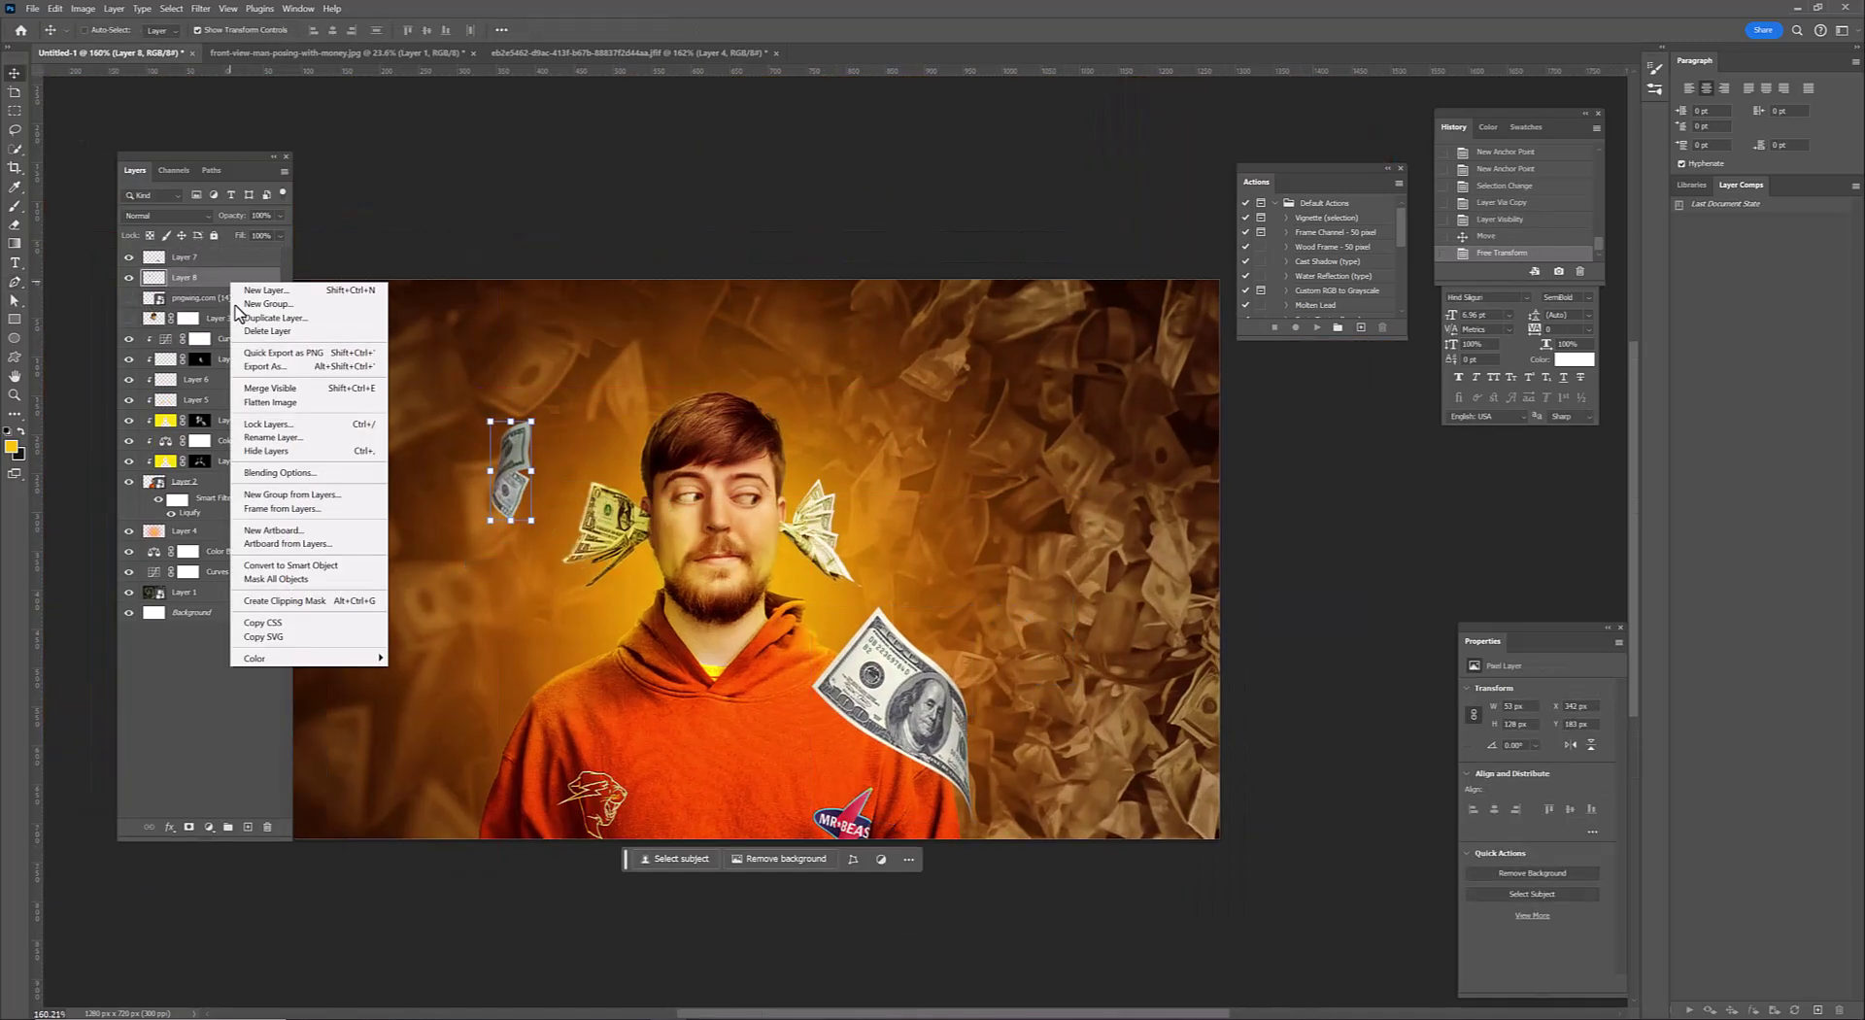
left_click(282, 569)
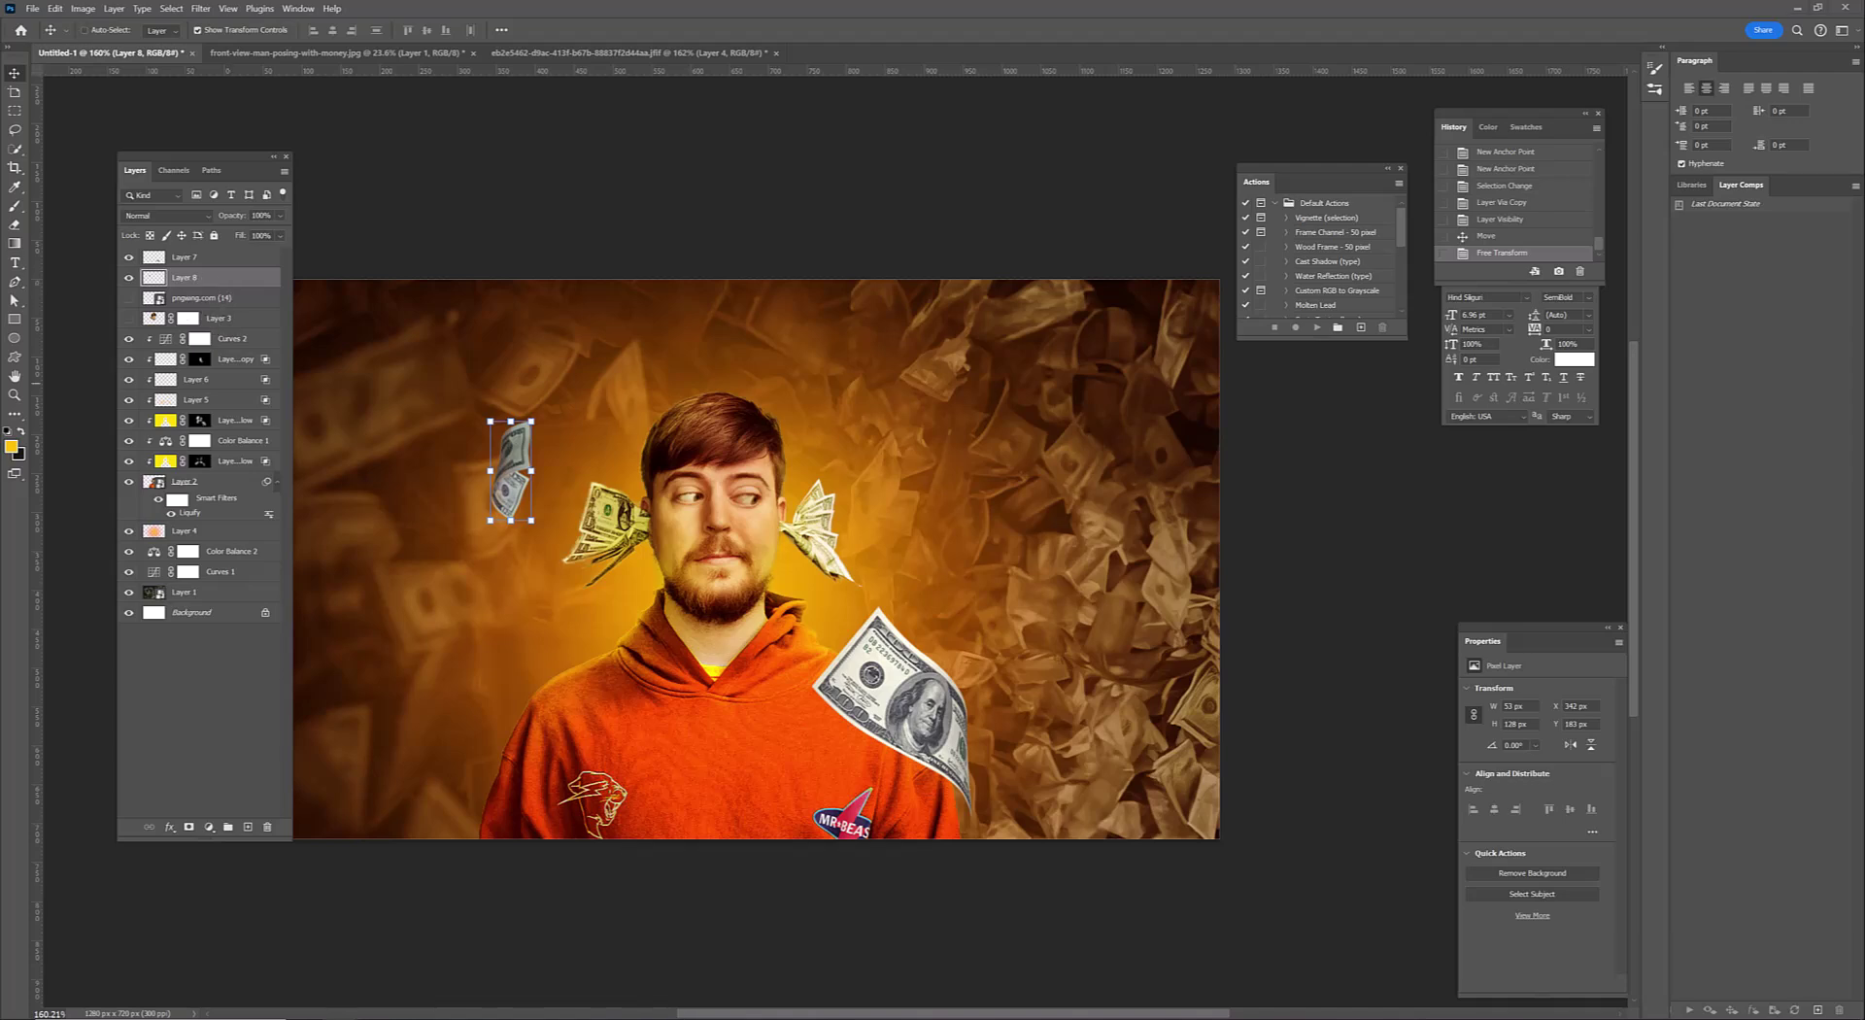
right_click(211, 279)
left_click(281, 547)
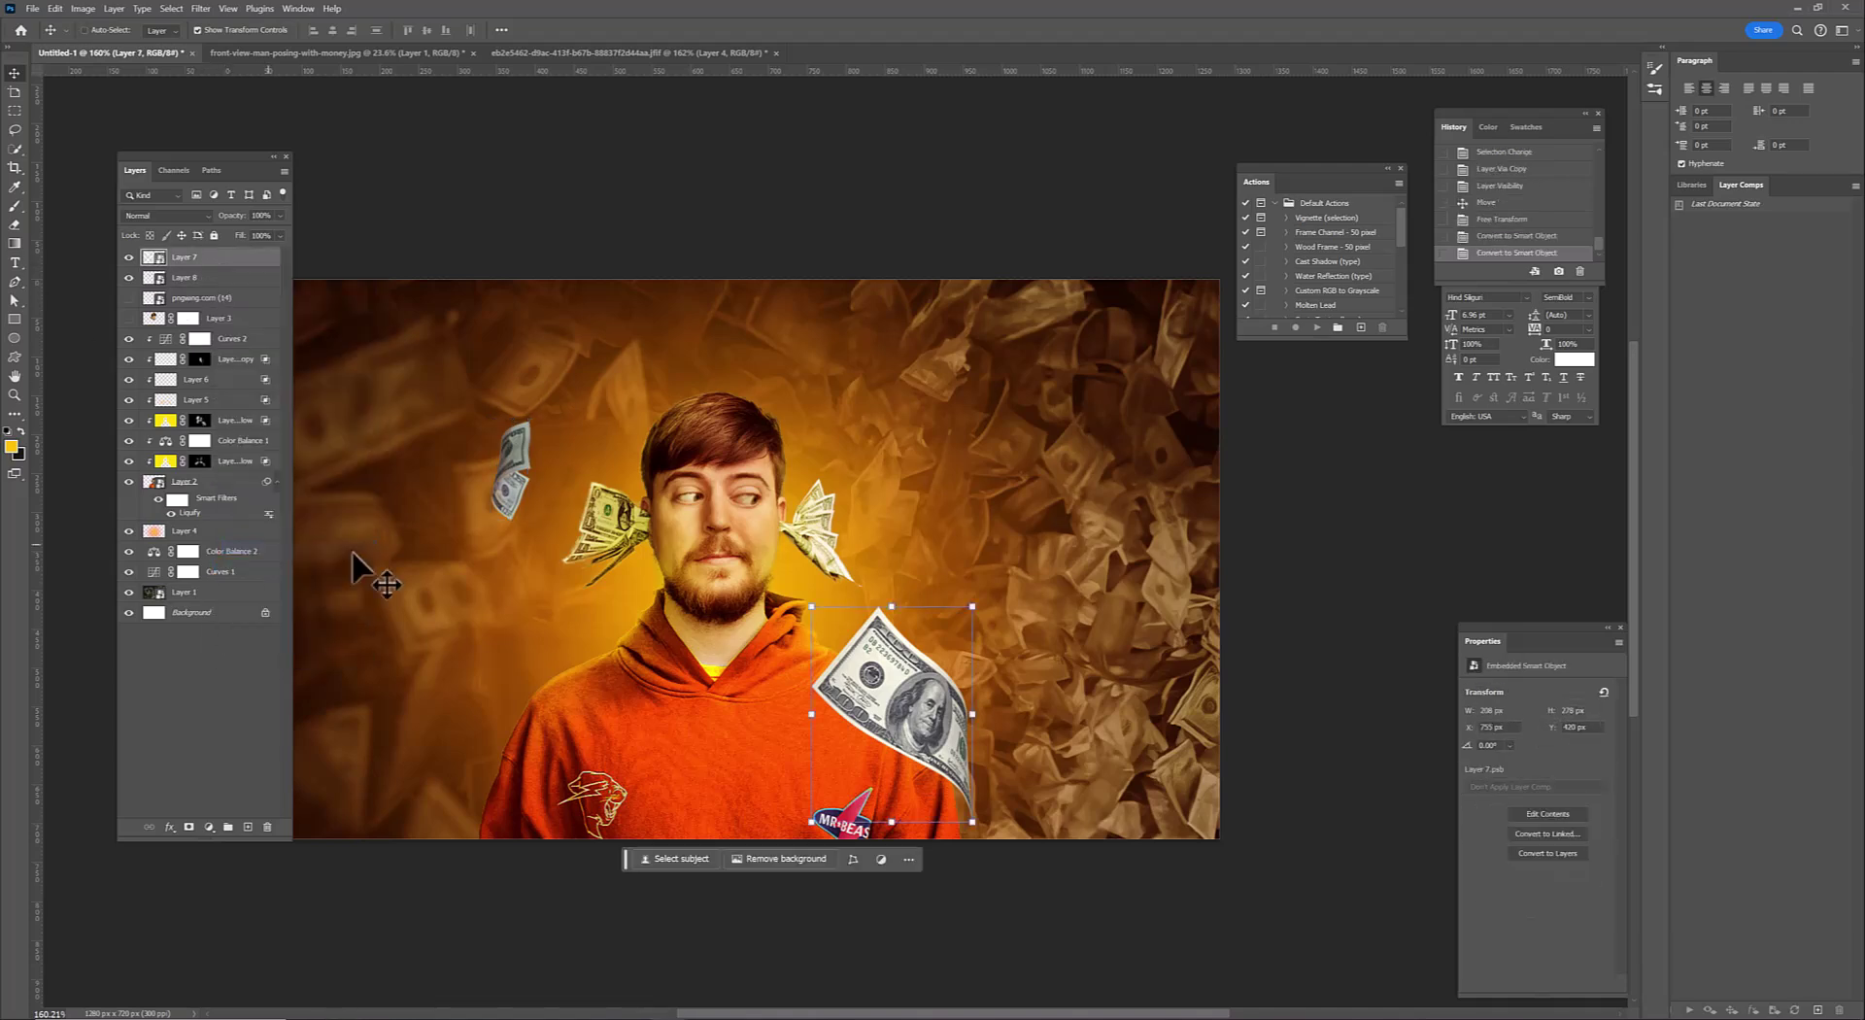
Apply Motion Blur (Distance 16) to the large bill and the small bill
left_click(214, 9)
left_click(408, 323)
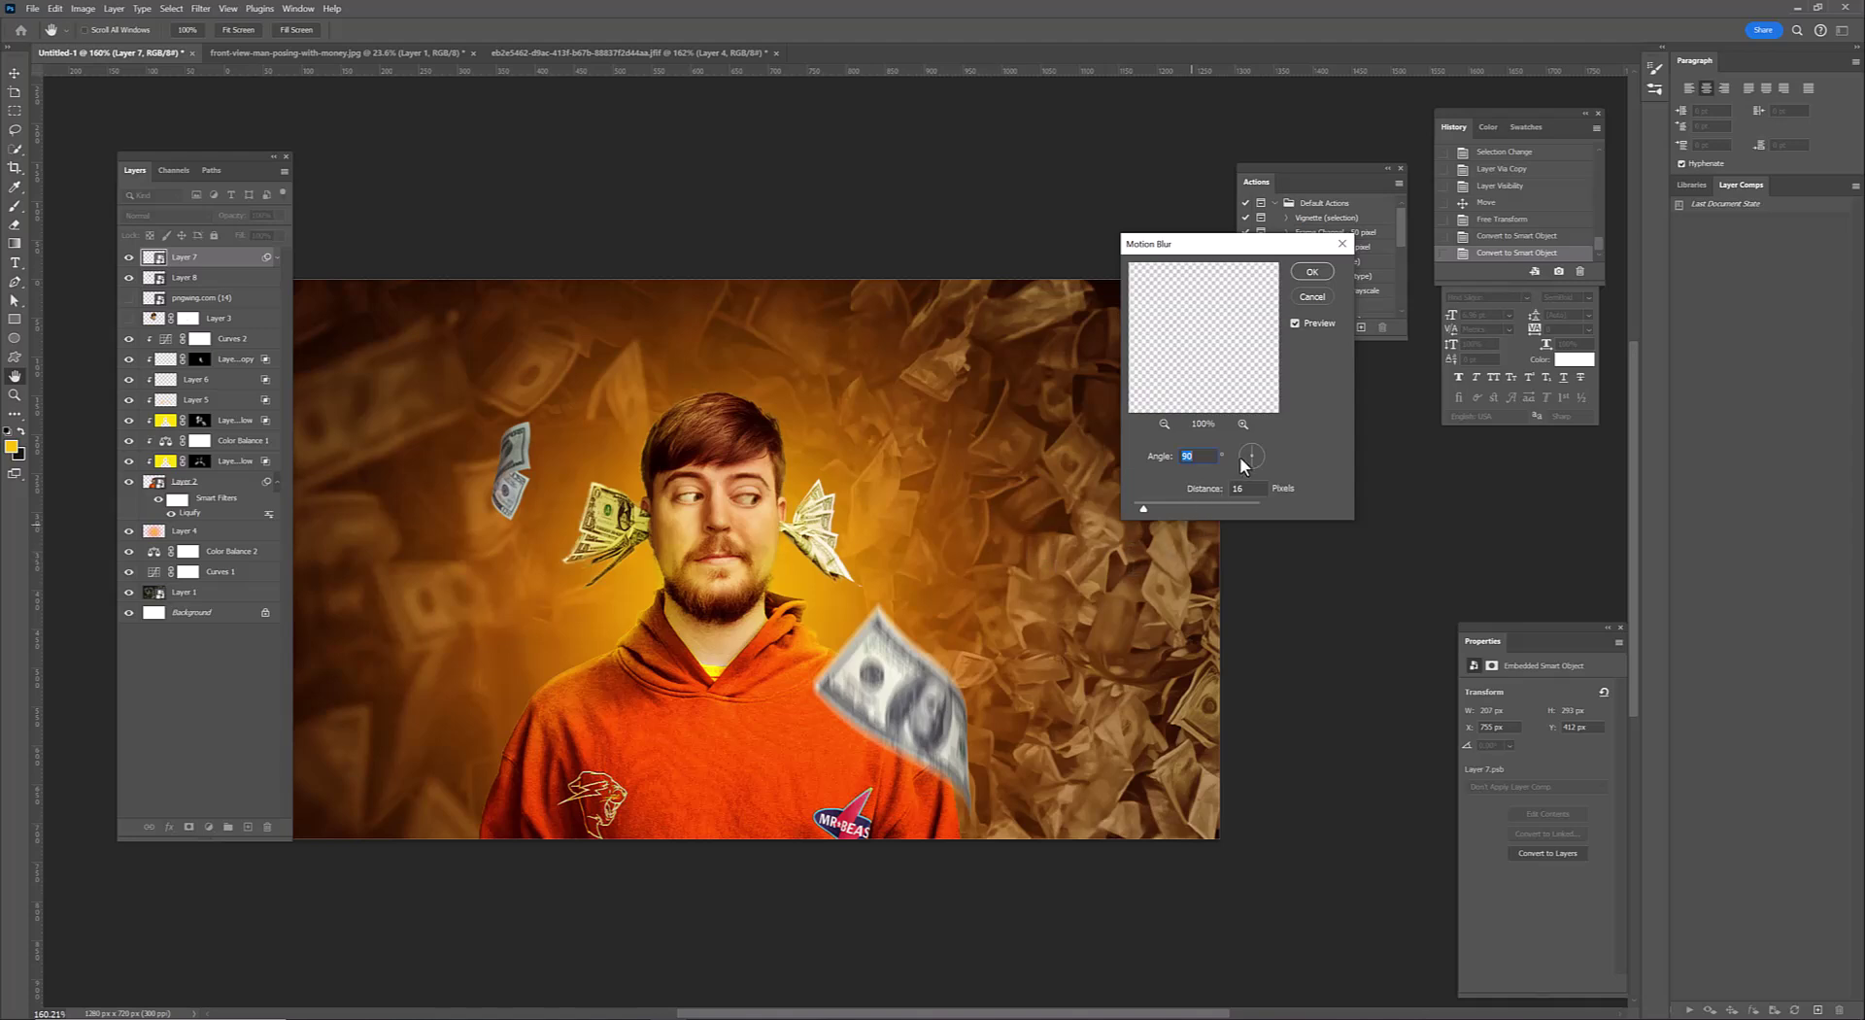
left_click(1311, 273)
left_click(185, 306)
left_click(202, 9)
left_click(408, 309)
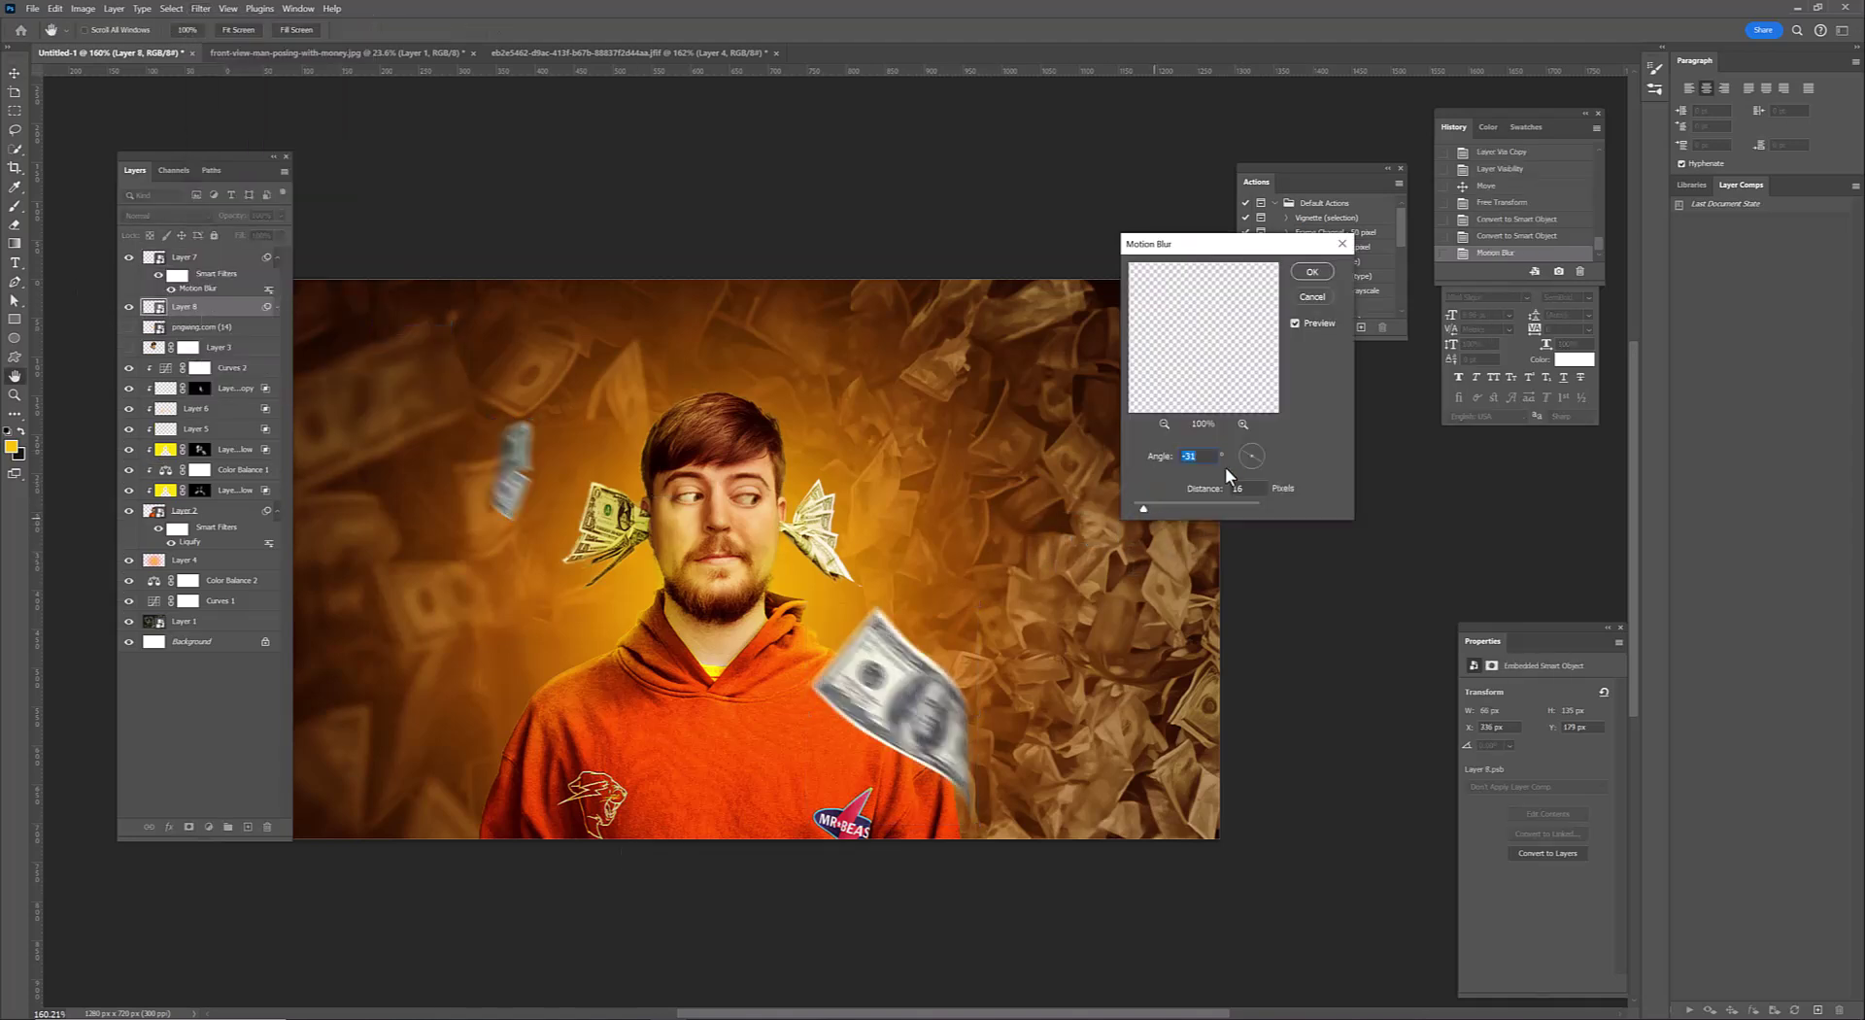
left_click(1311, 273)
Add a new layer clipped to the bill below and paint over the bill
key("v")
key("alt+bracketright")
left_click(247, 826)
right_click(204, 258)
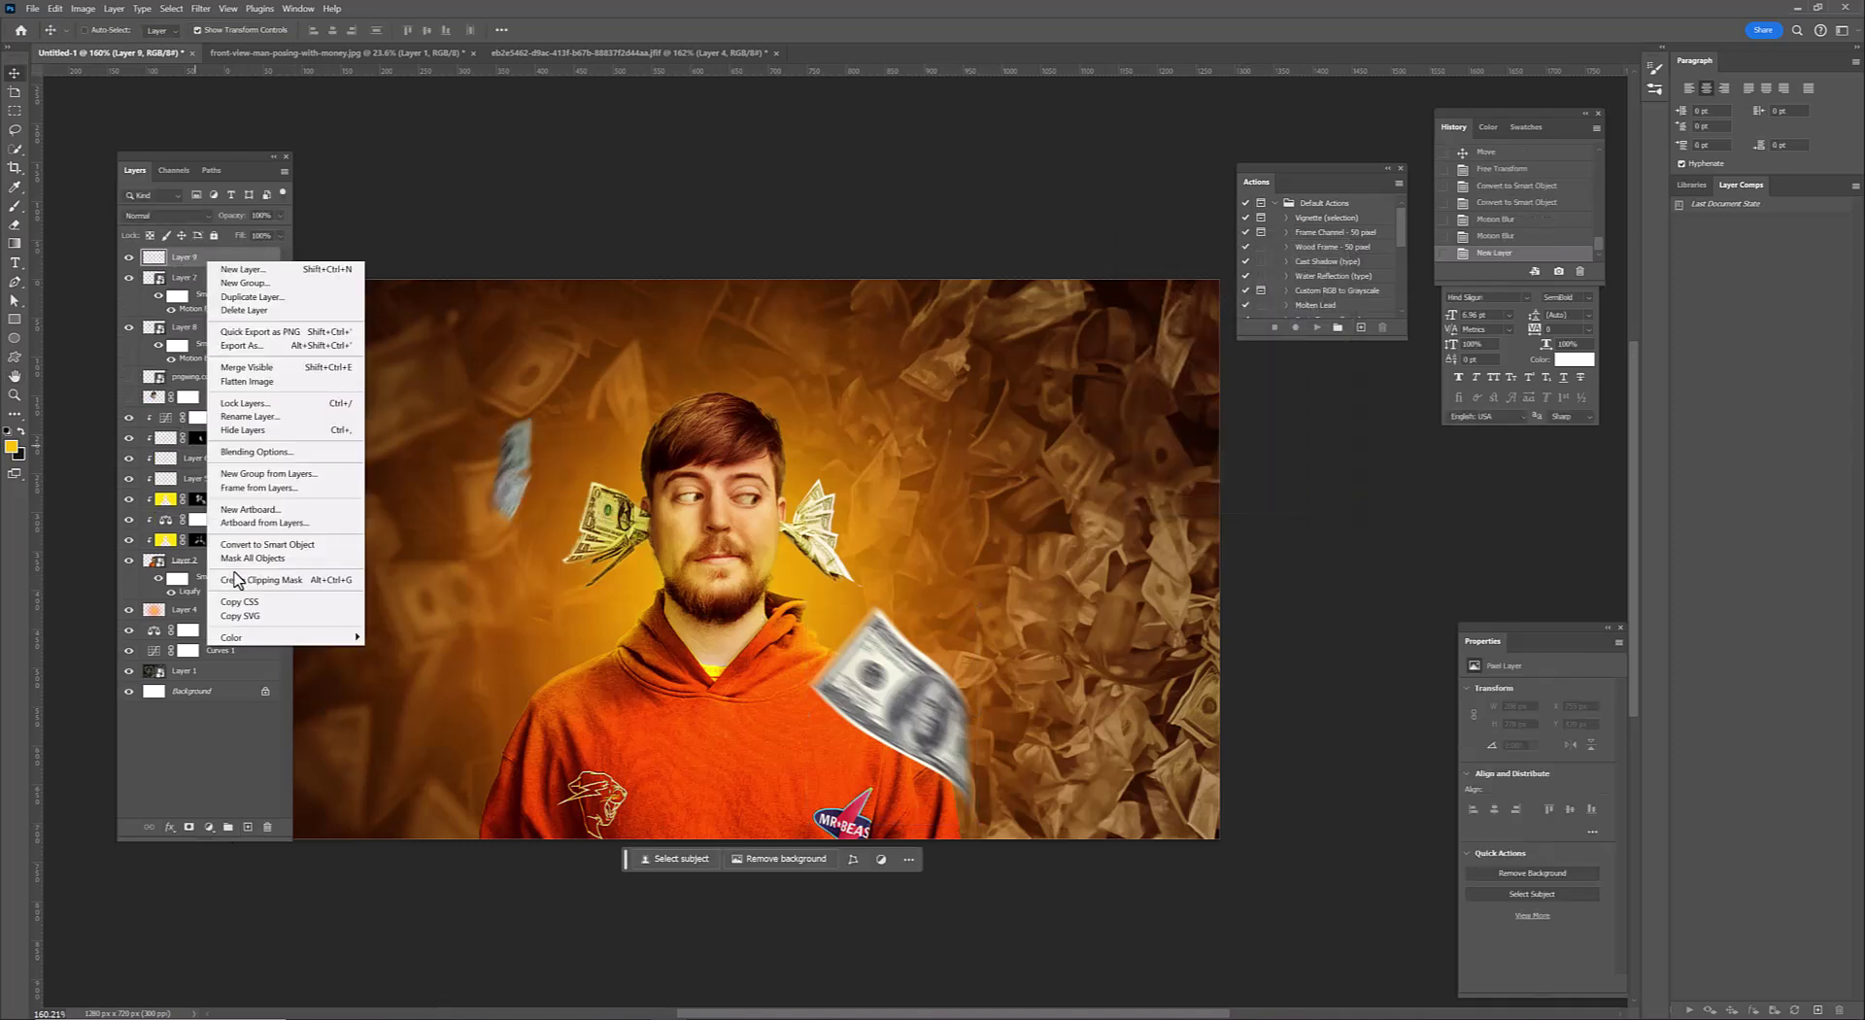
left_click(311, 572)
key("b")
scroll(982, 583, "up", 2)
mouse_move(830, 596)
left_mouse_down()
mouse_move(855, 626)
mouse_move(895, 604)
left_mouse_up()
scroll(456, 476, "down", 2)
scroll(457, 476, "up", 2)
Add Layer 10 clipped to the layer below, paint small strokes over the bill, then add an empty top layer
key("ctrl+shift+alt+n")
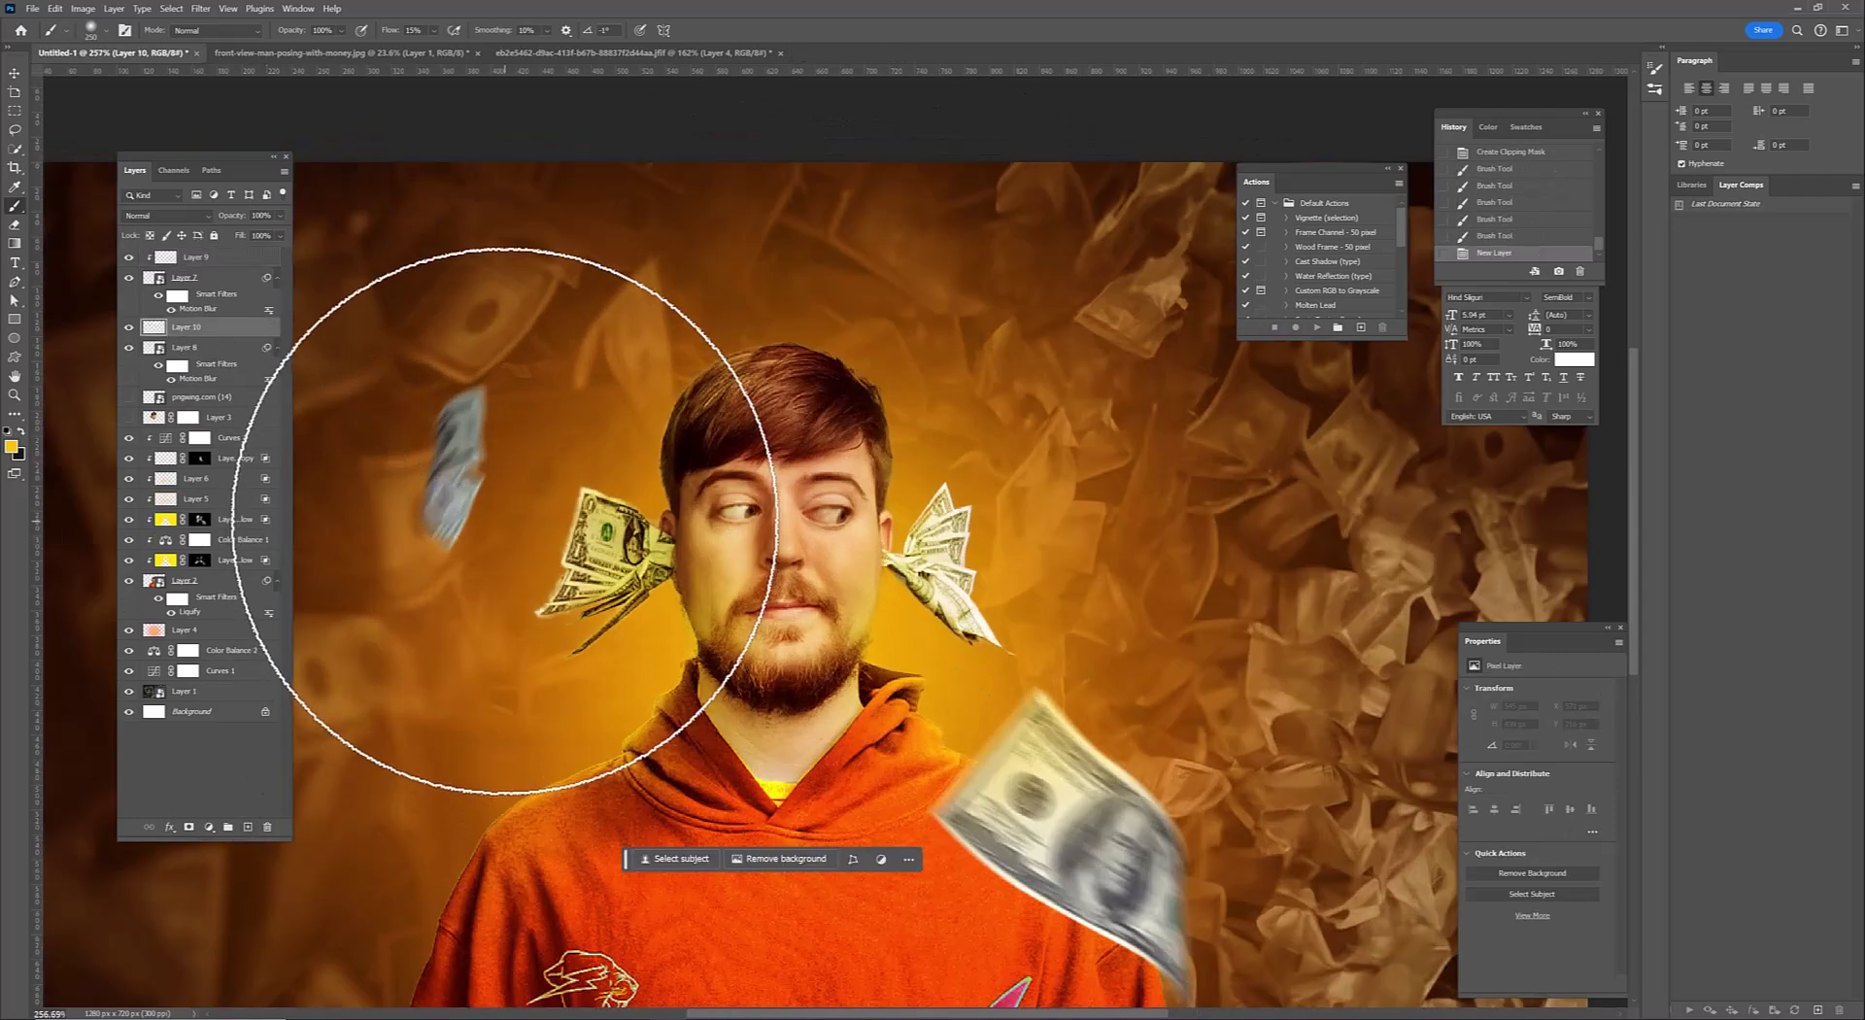
key("bracketleft")
key("bracketleft")
key("bracketleft")
left_click_drag(450, 488, 481, 500)
right_click(199, 326)
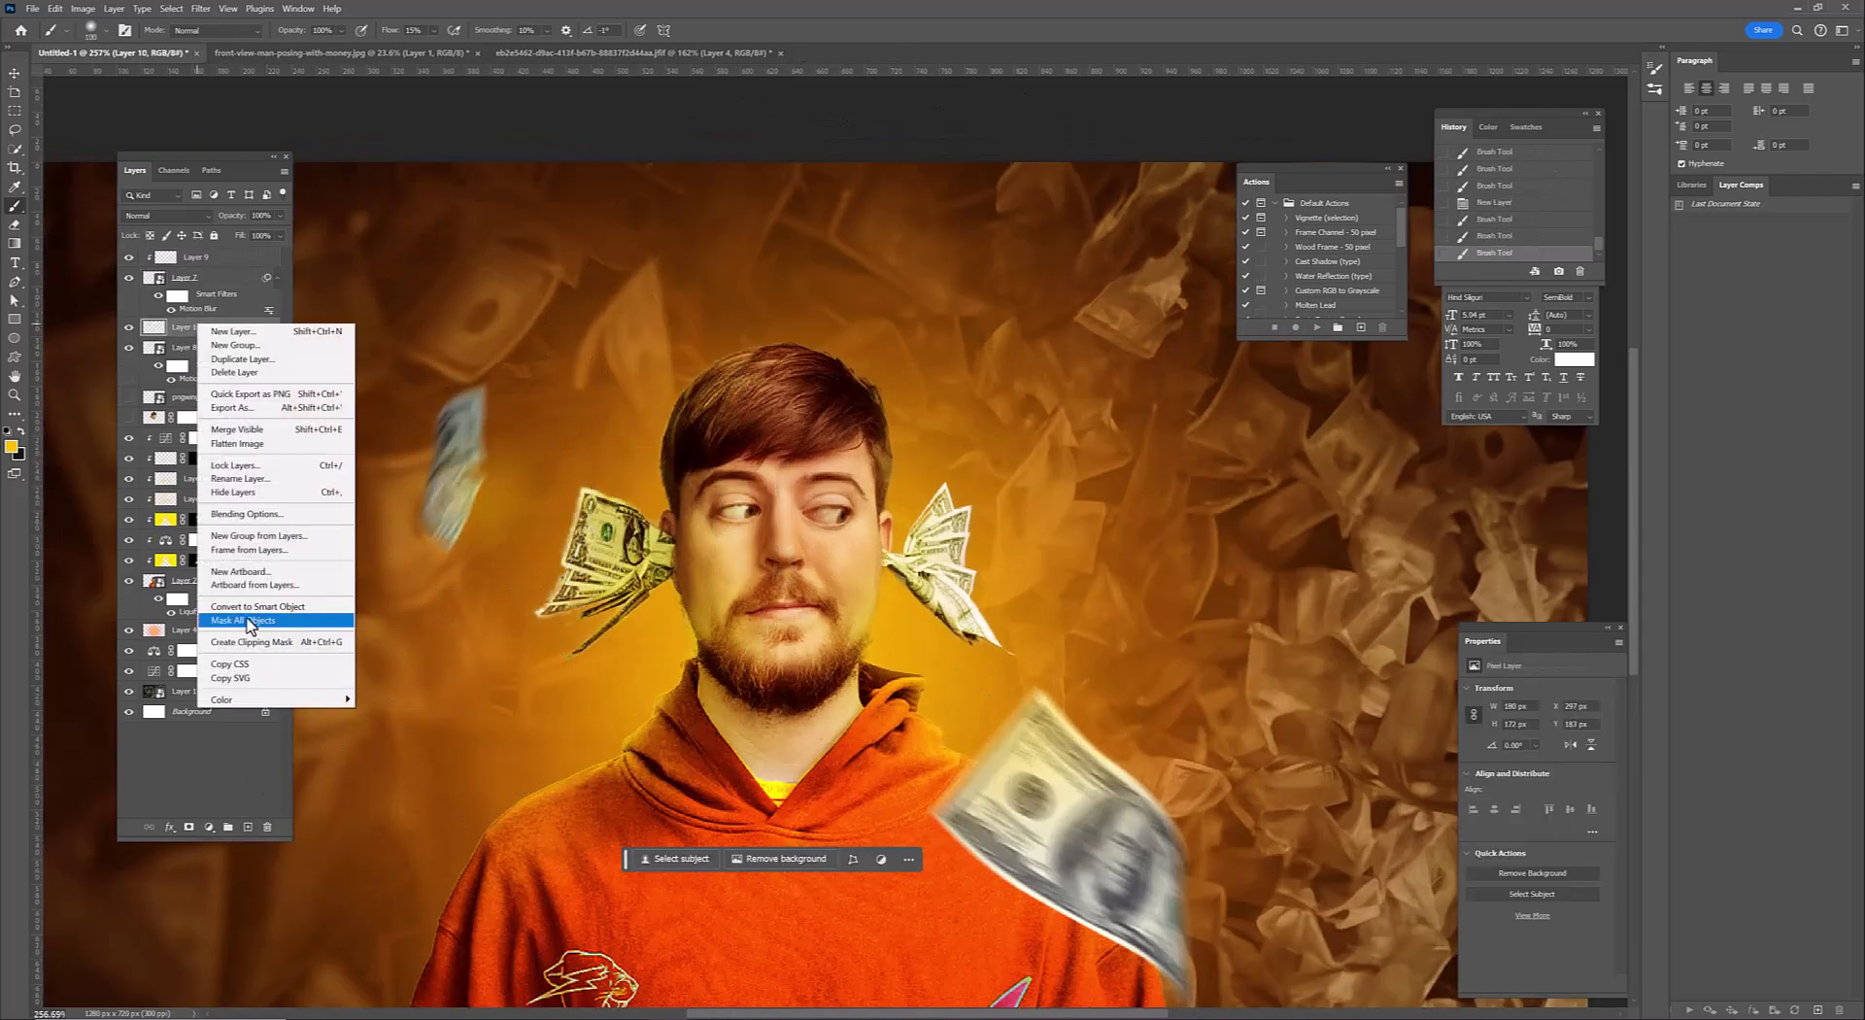
left_click(272, 627)
left_click_drag(508, 395, 515, 408)
scroll(539, 590, "down", 5)
scroll(583, 636, "up", 3)
scroll(680, 680, "up", 2)
left_click_drag(757, 661, 778, 666)
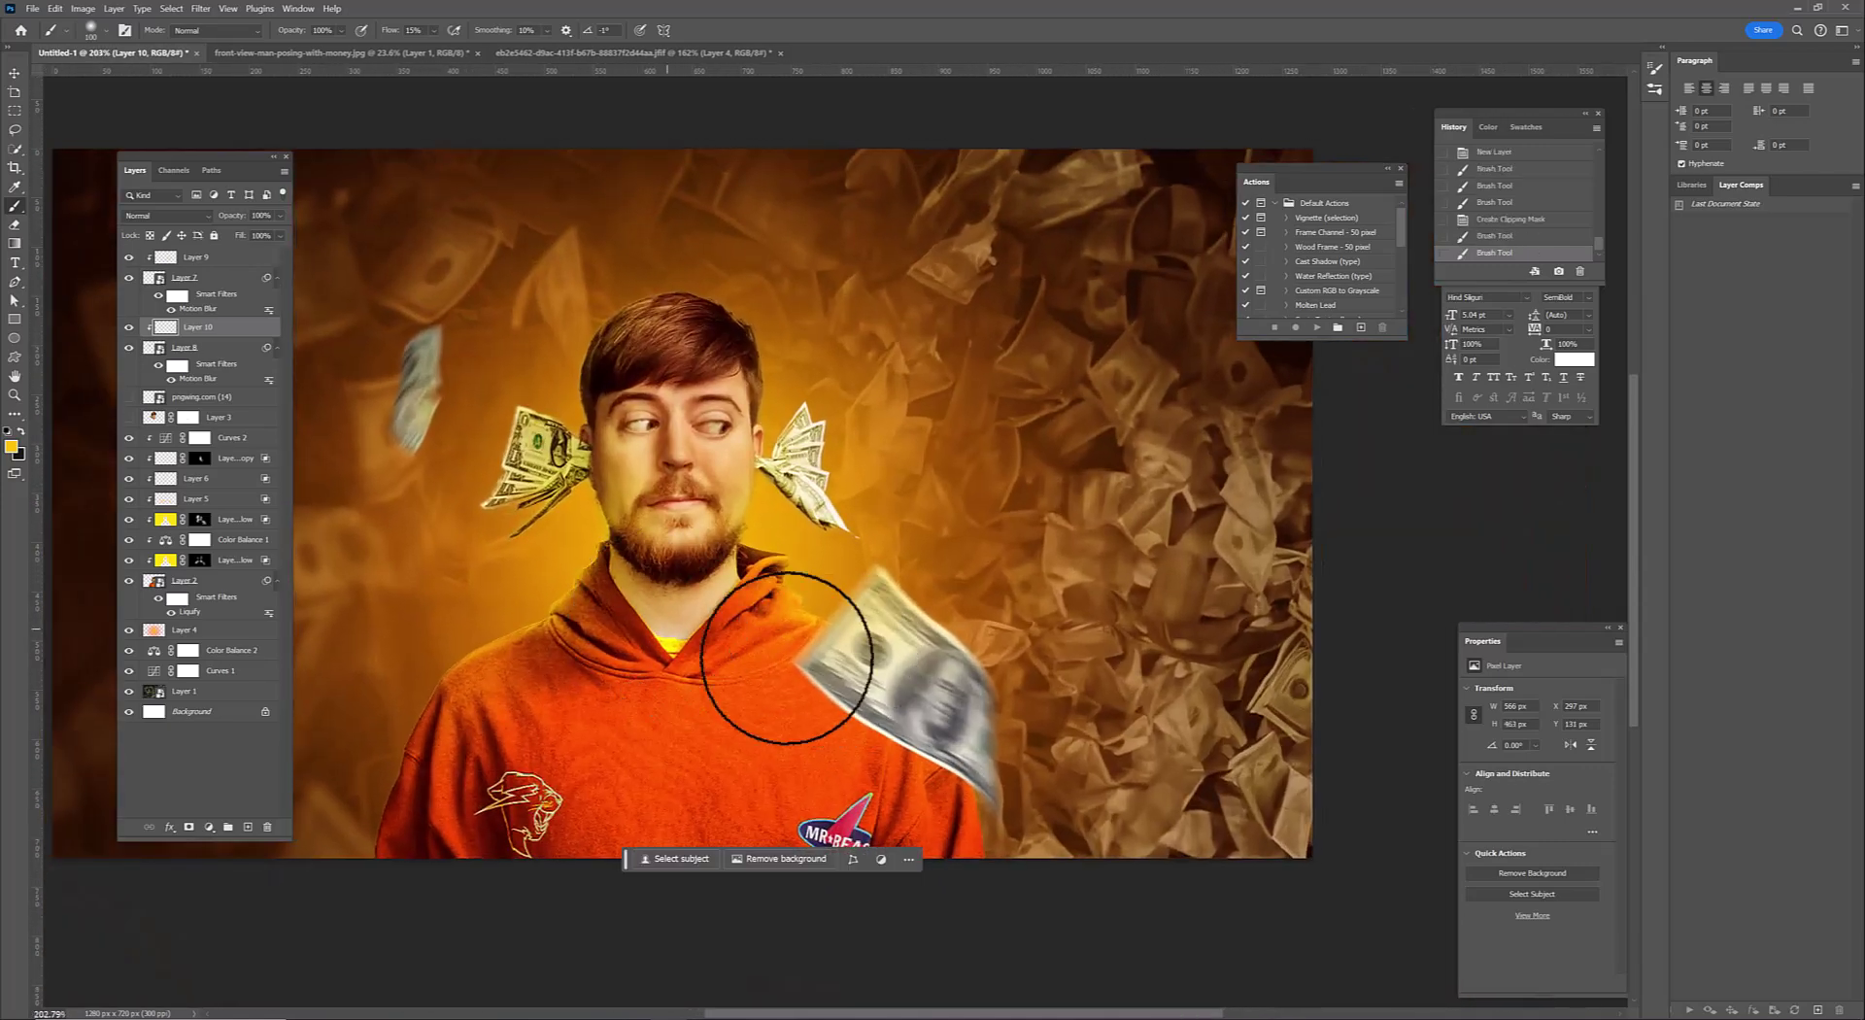
scroll(778, 667, "down", 4)
scroll(701, 622, "up", 5)
left_click_drag(702, 621, 733, 616)
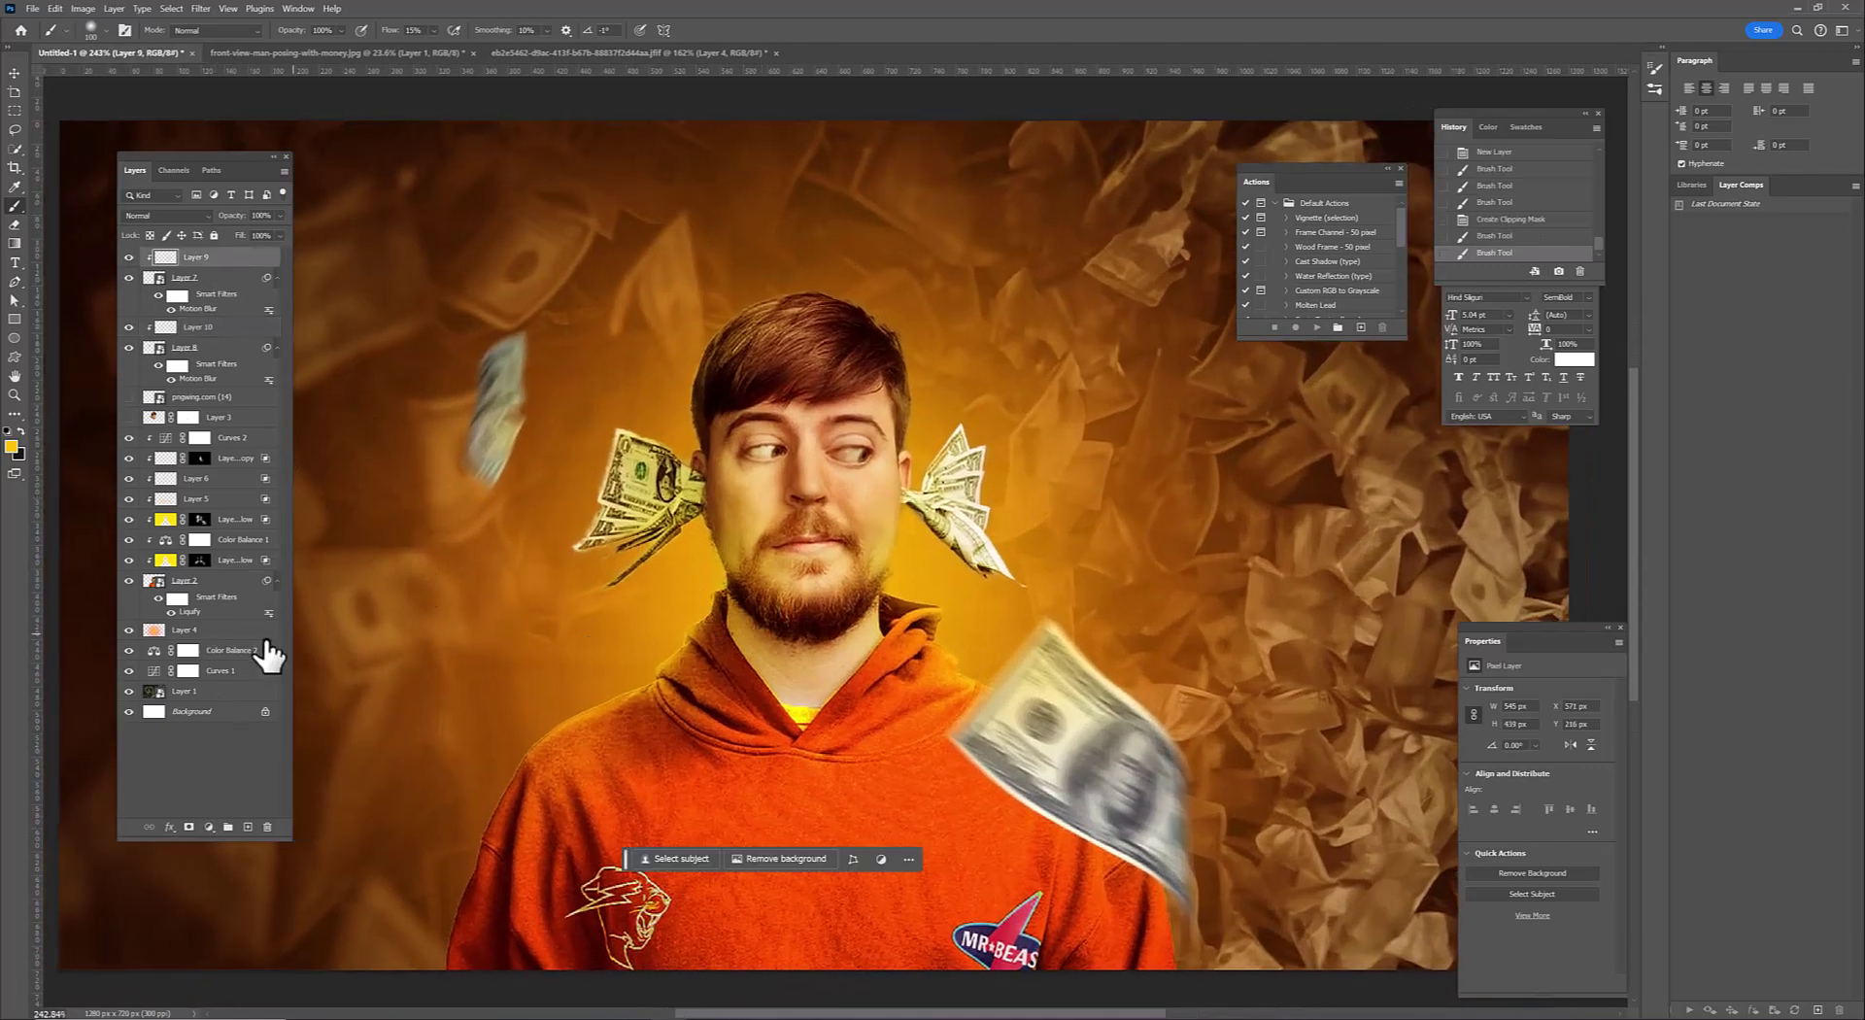
left_click(248, 826)
left_click(54, 9)
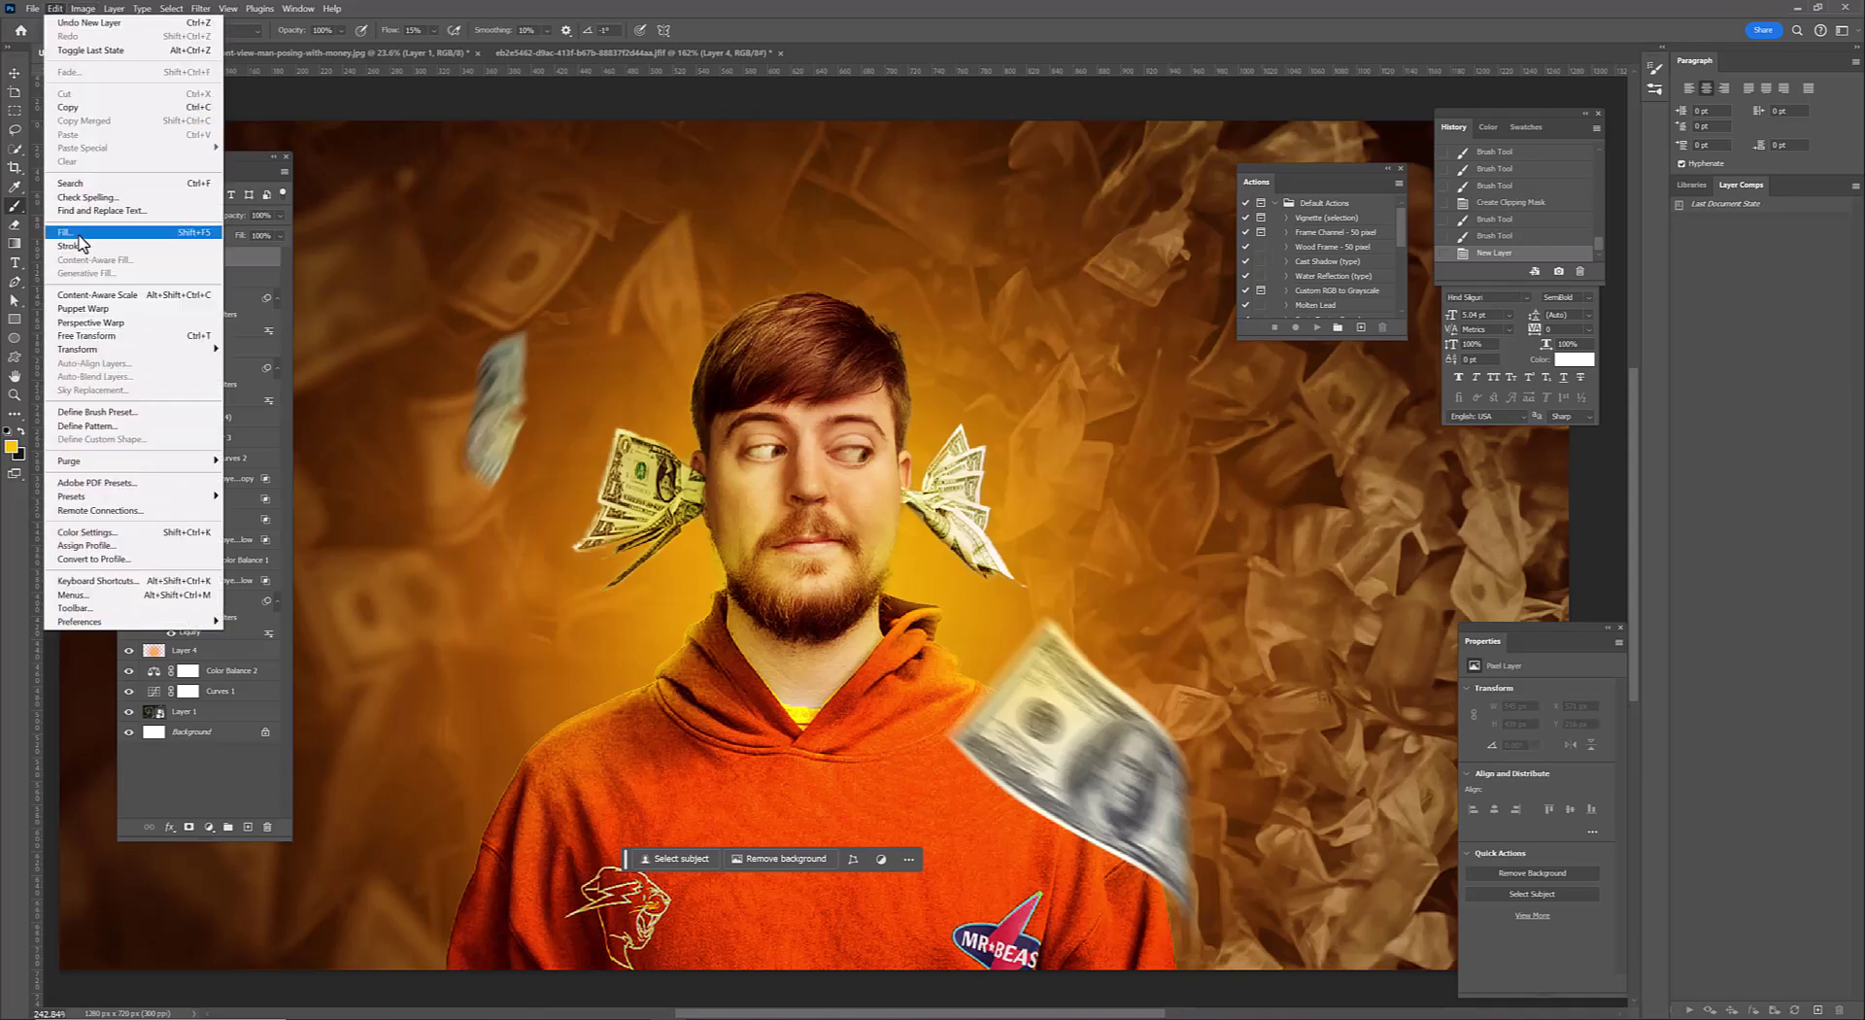
Fill the new Layer 11 with 50% gray and set it to Overlay
left_click(77, 239)
key("Return")
left_click(165, 214)
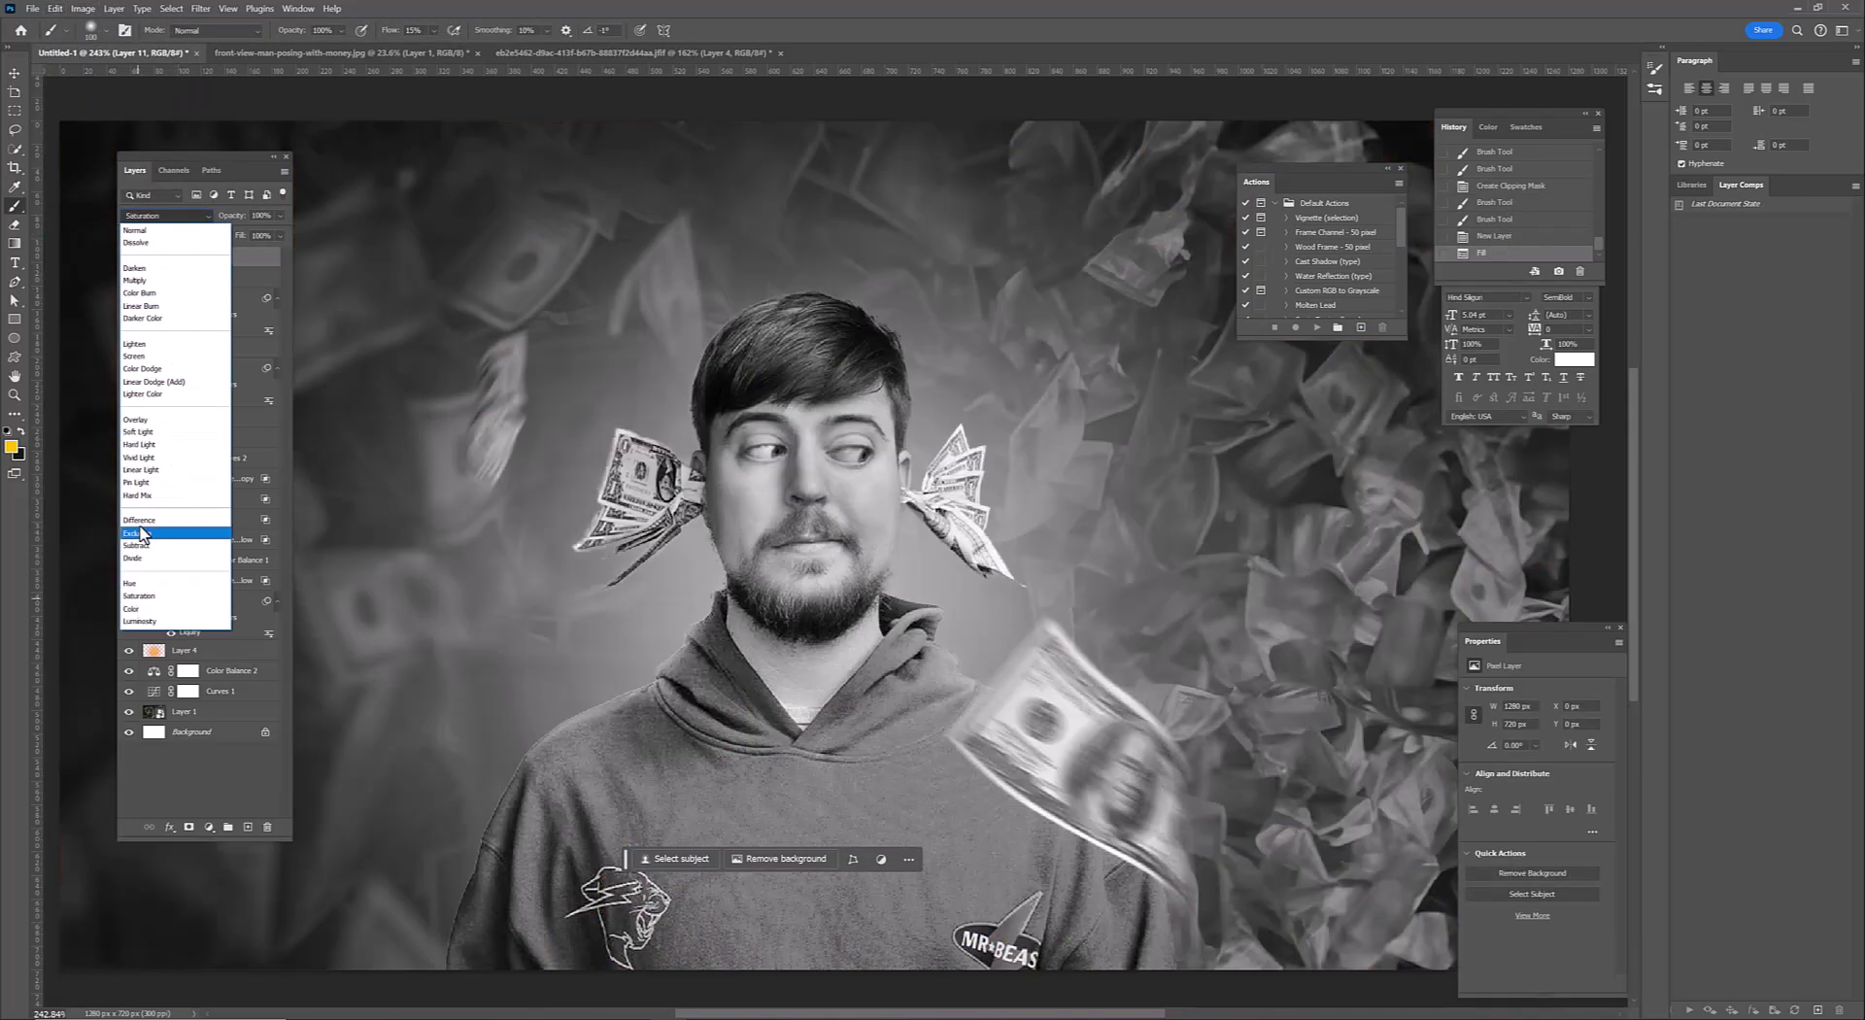
left_click(156, 388)
Dodge highlights onto the man's face, hood collar and left-ear money
left_click(16, 418)
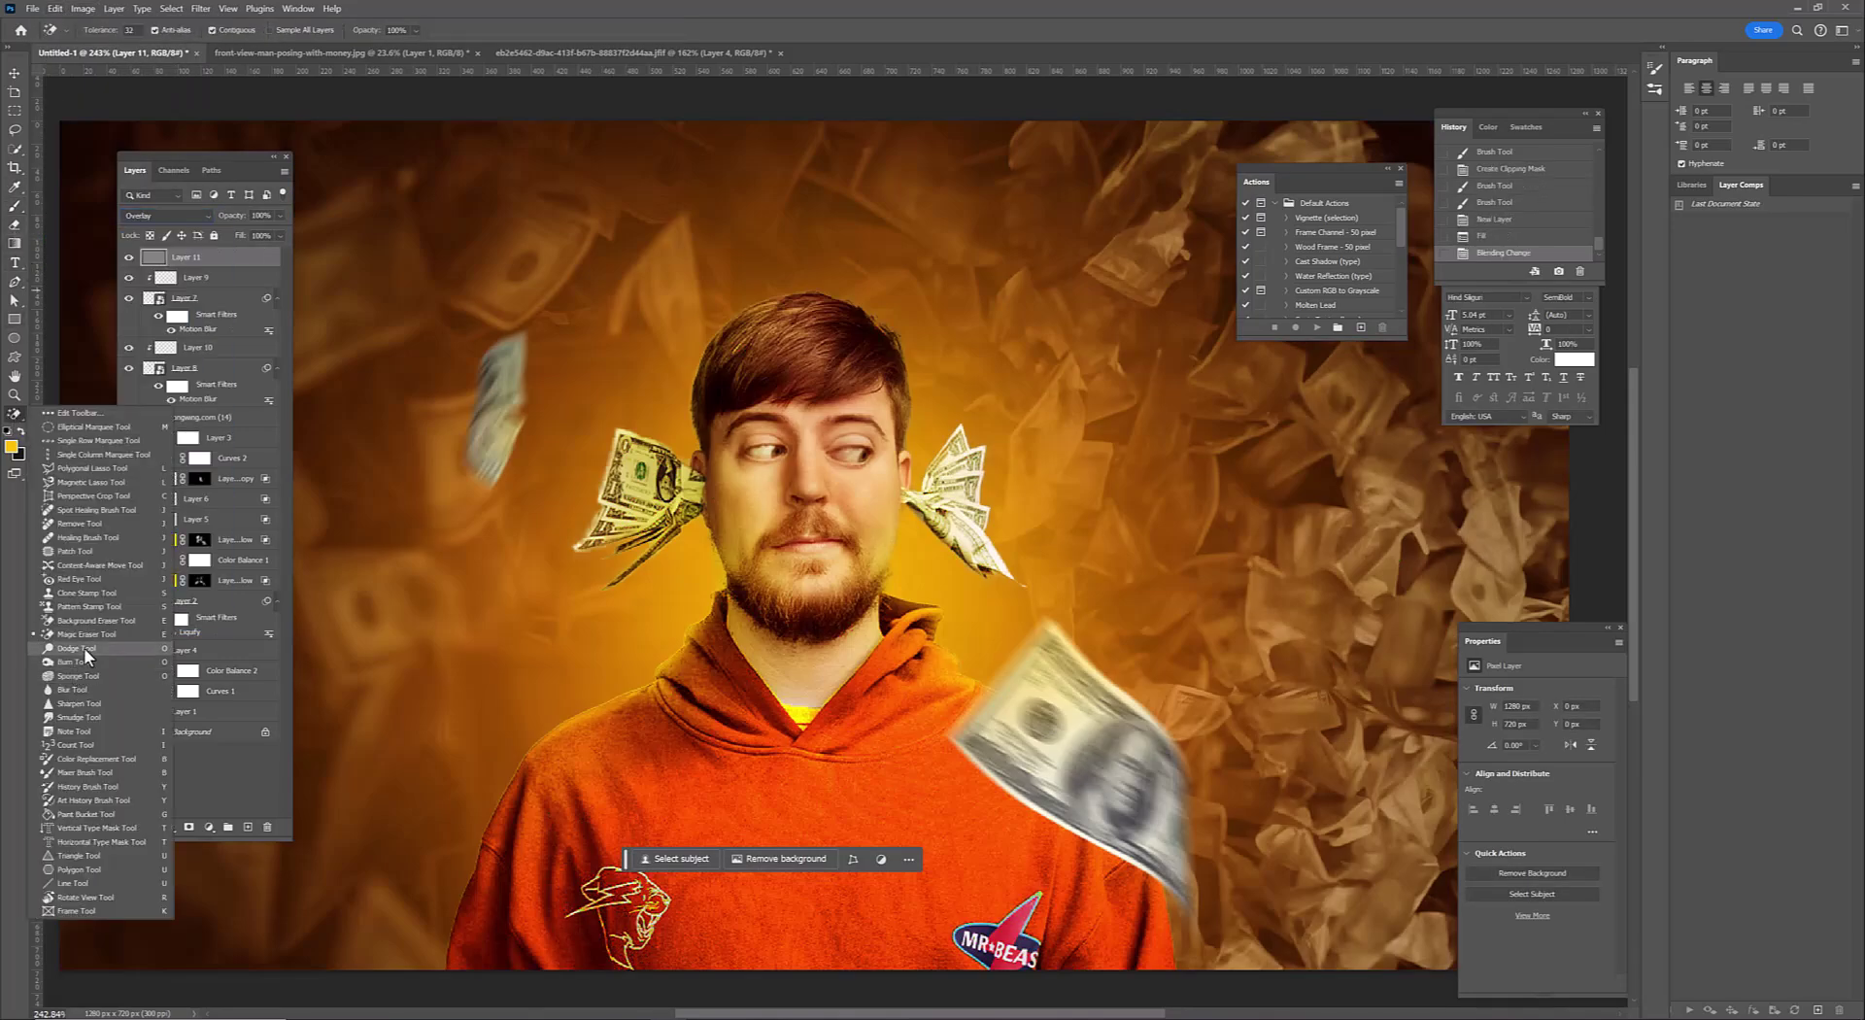
left_click(86, 648)
mouse_move(667, 521)
left_mouse_down()
mouse_move(770, 479)
mouse_move(748, 505)
mouse_move(860, 529)
left_mouse_up()
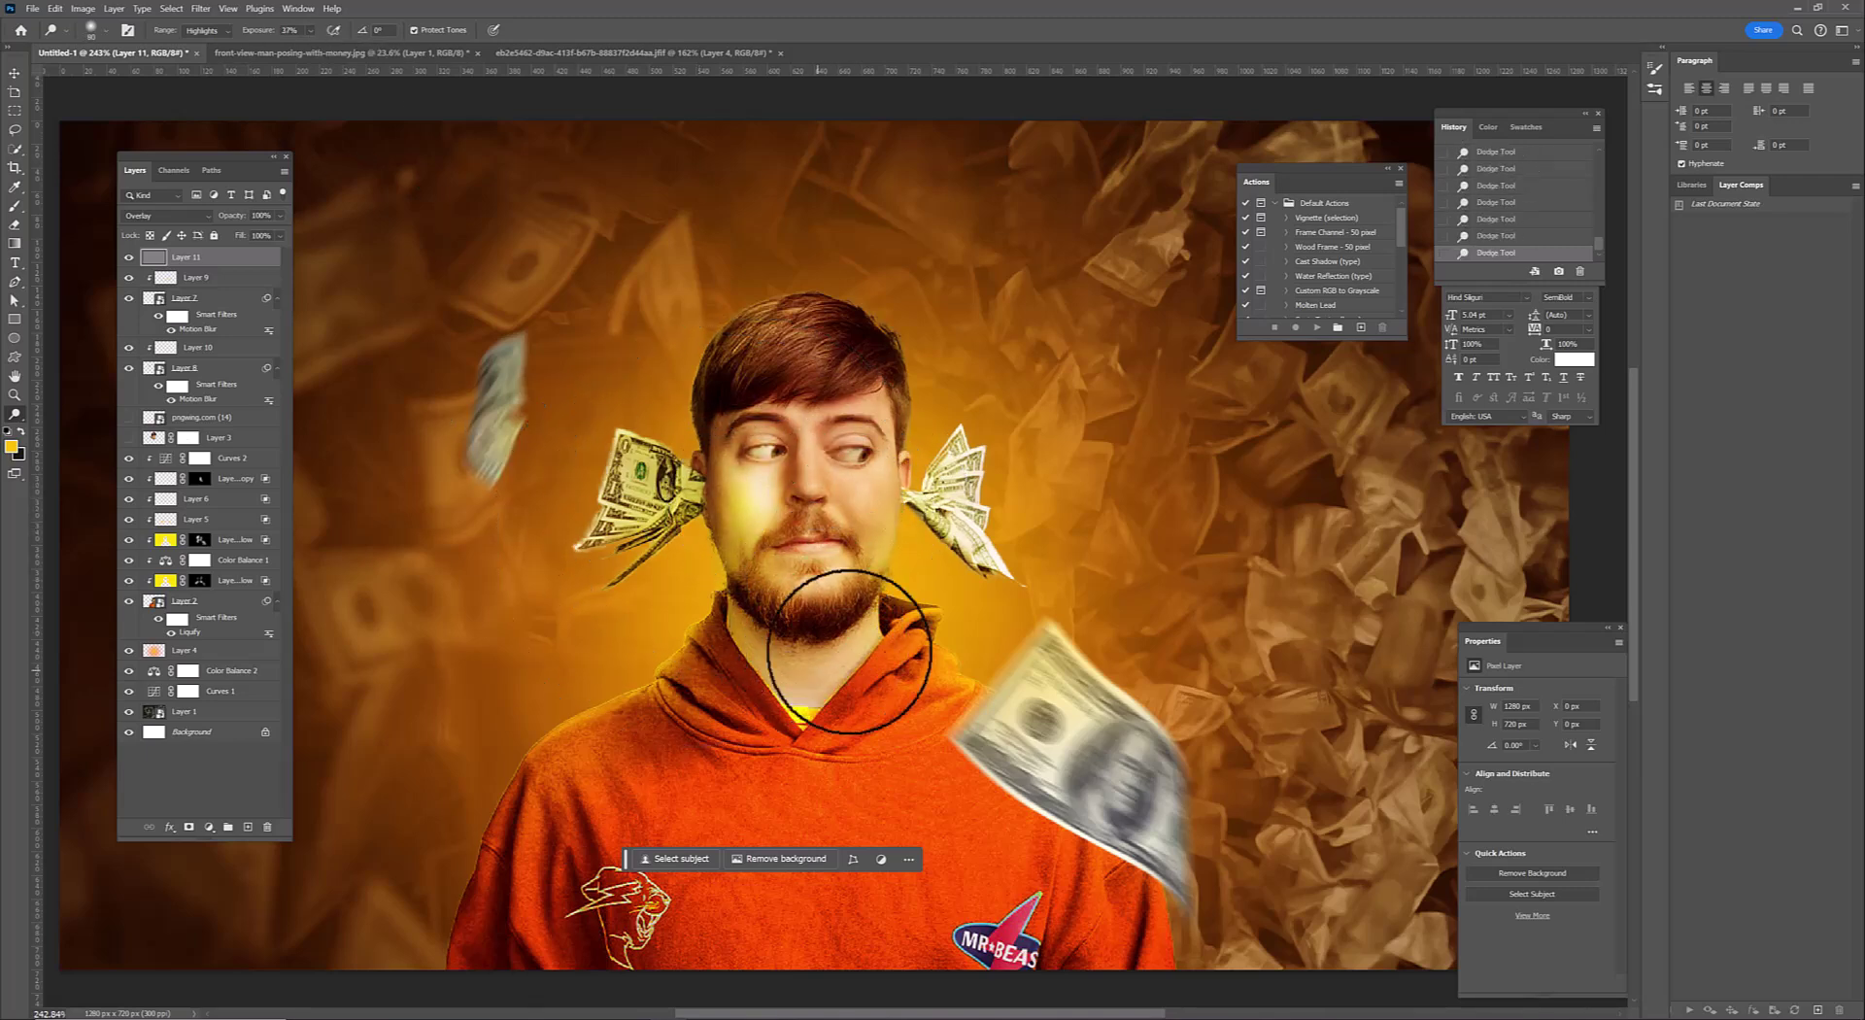
left_click_drag(914, 607, 1135, 722)
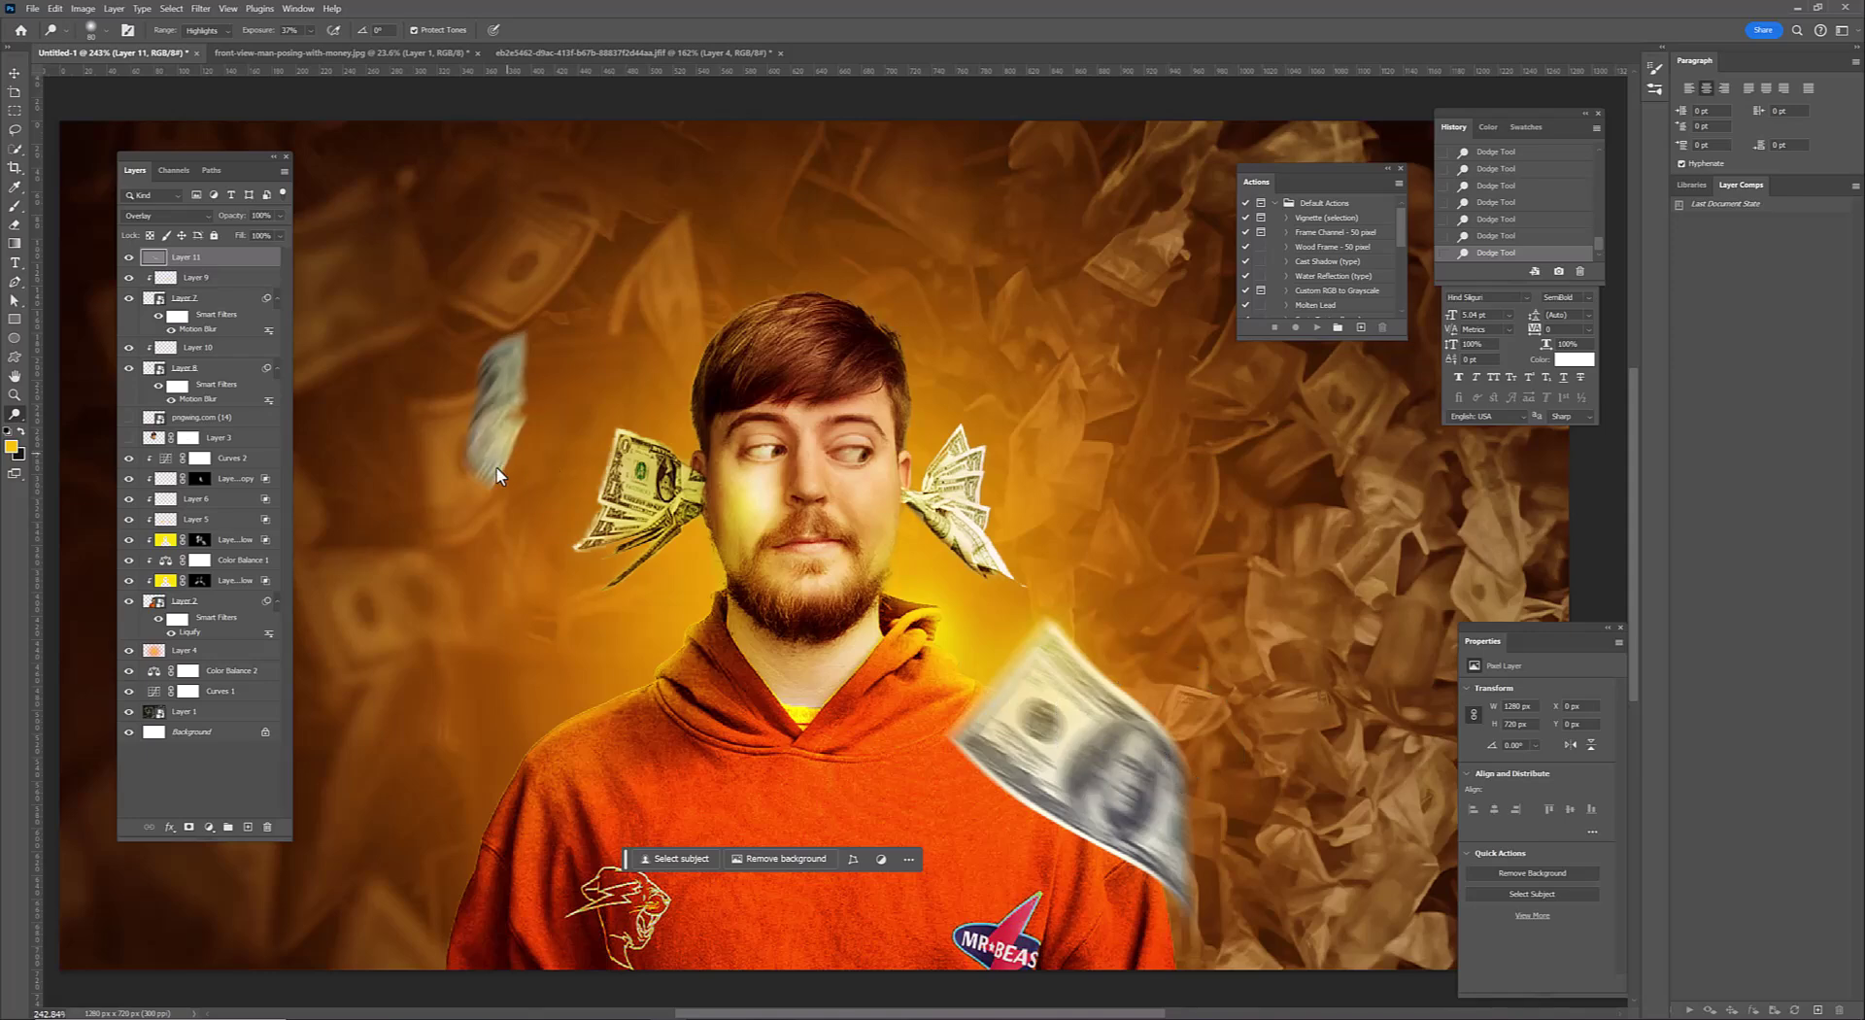
scroll(1020, 529, "up", 4)
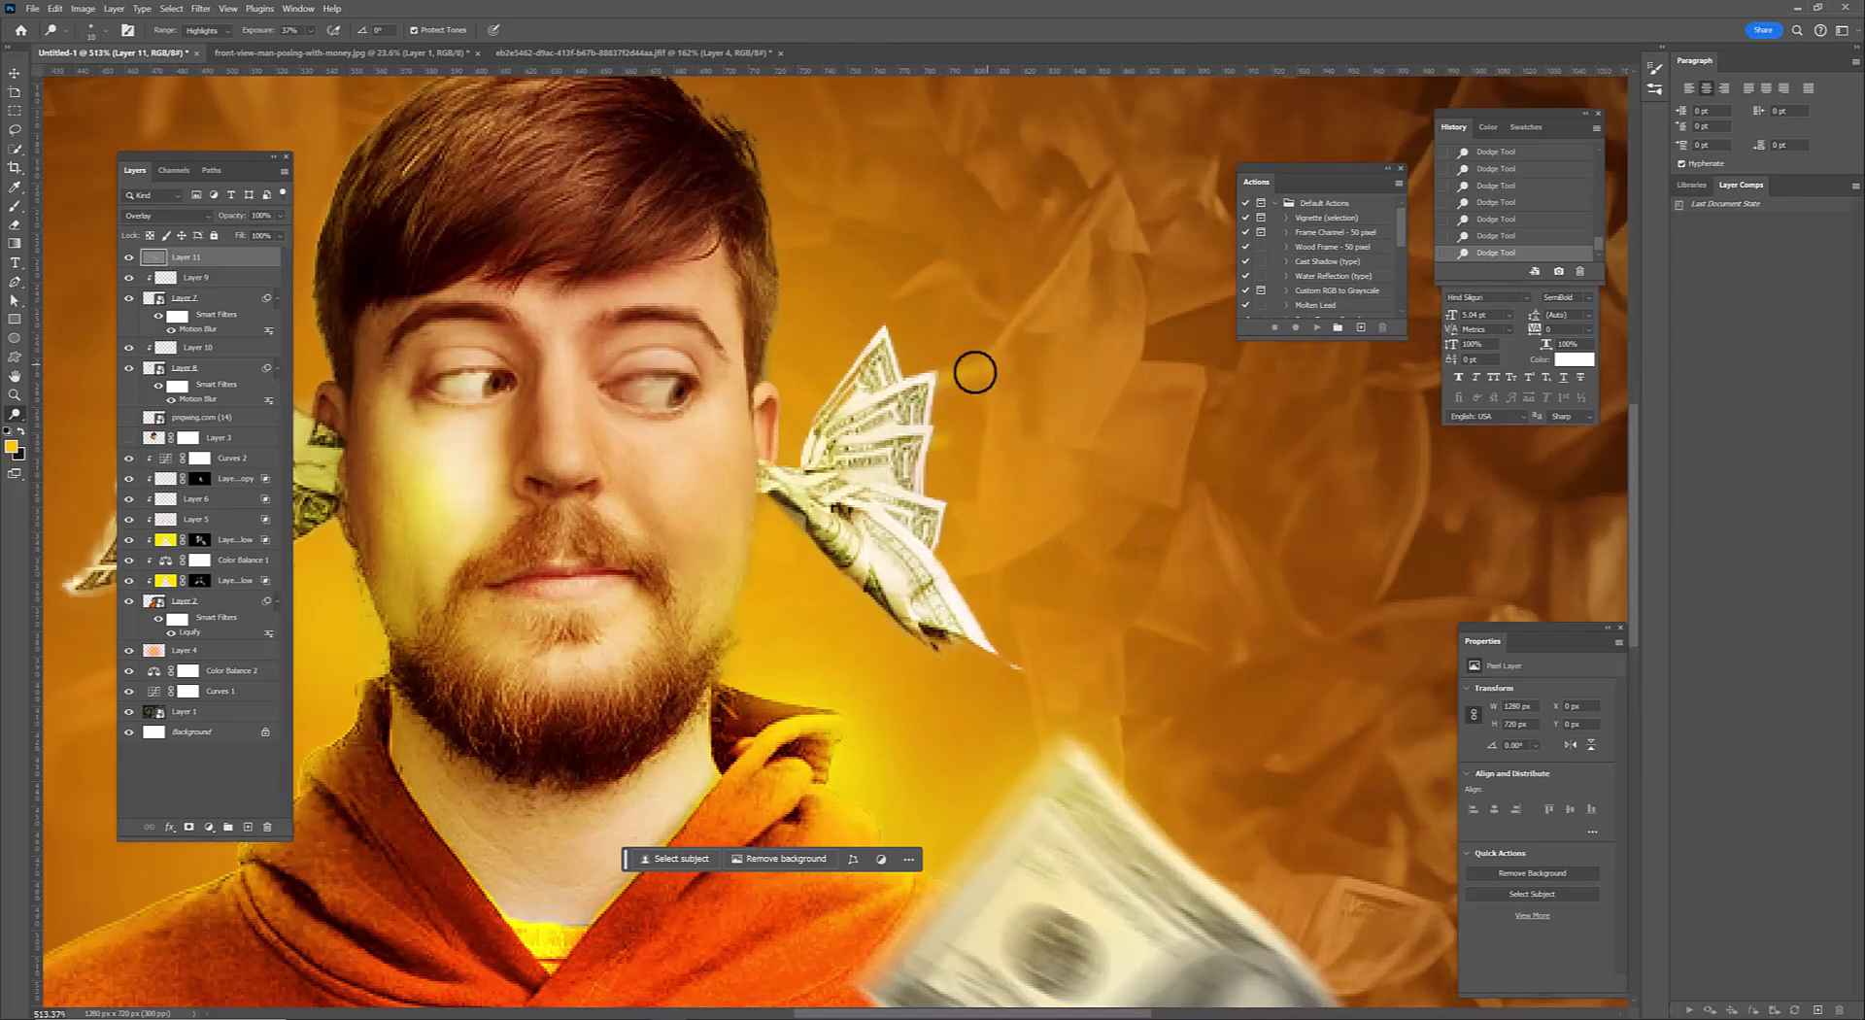
left_click_drag(840, 413, 908, 384)
left_click_drag(784, 485, 950, 491)
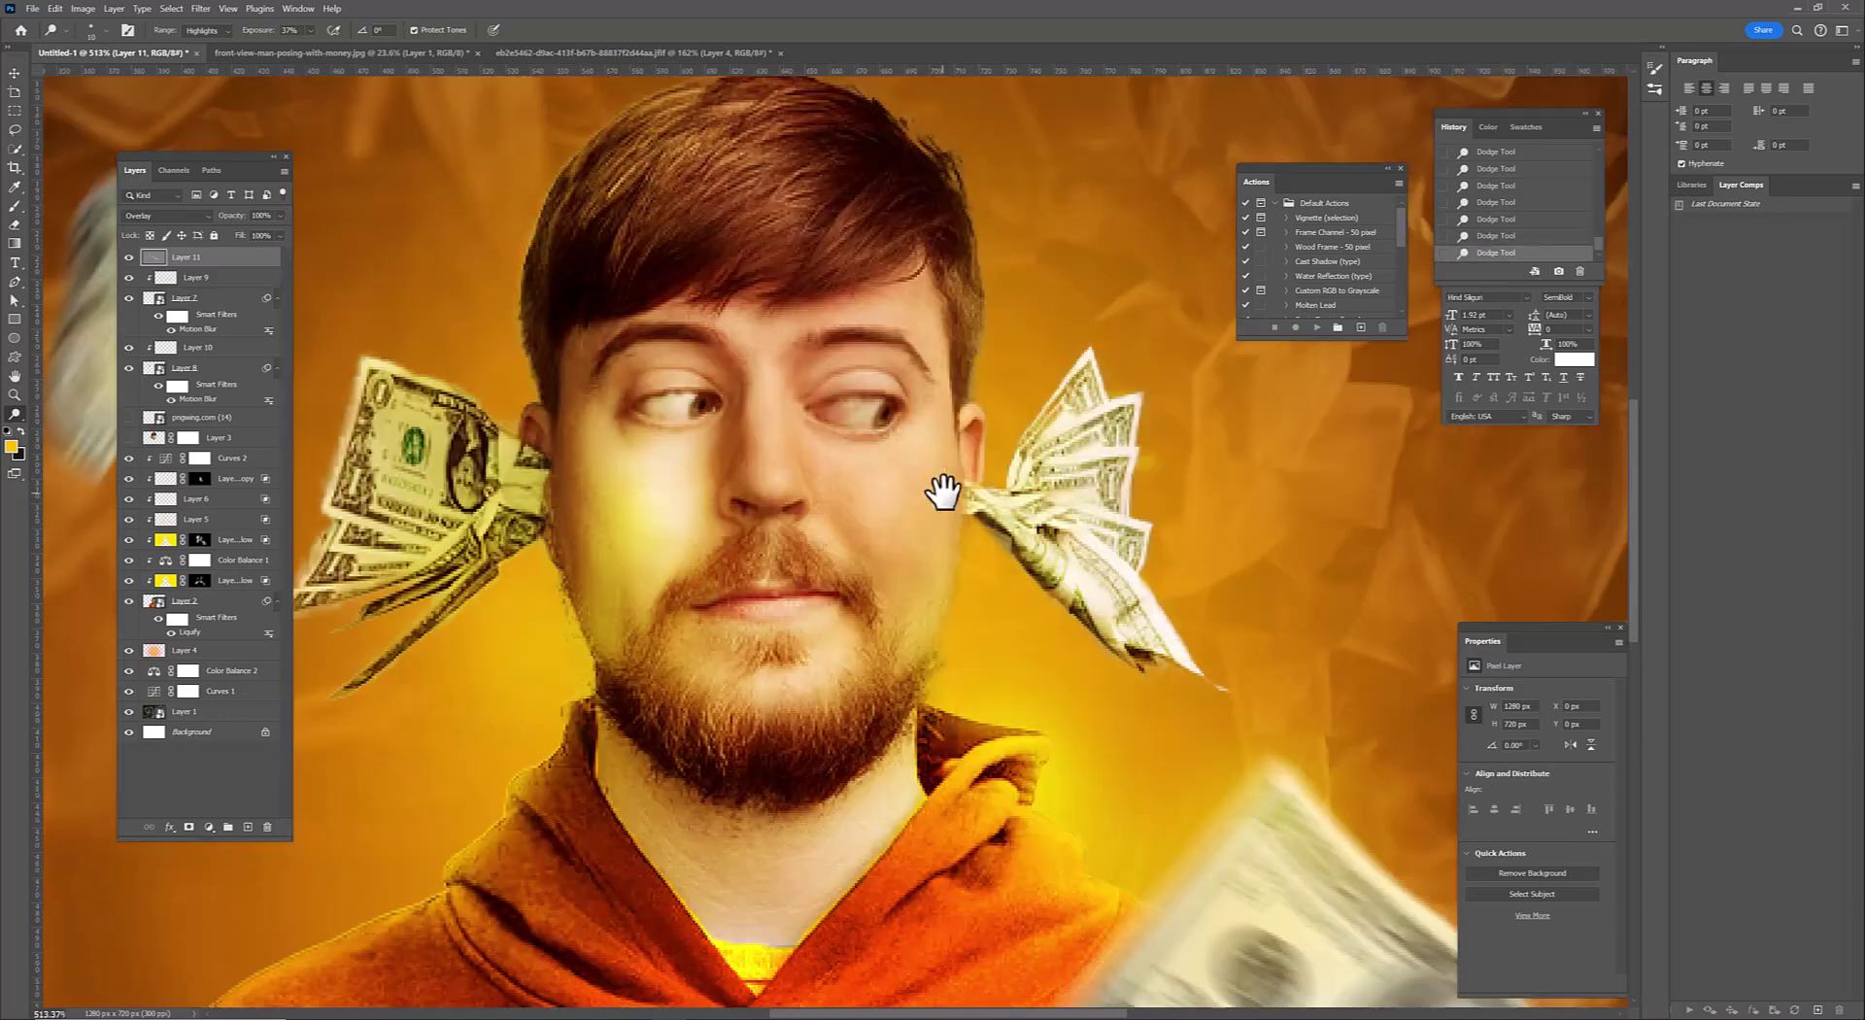
left_click_drag(746, 577, 692, 585)
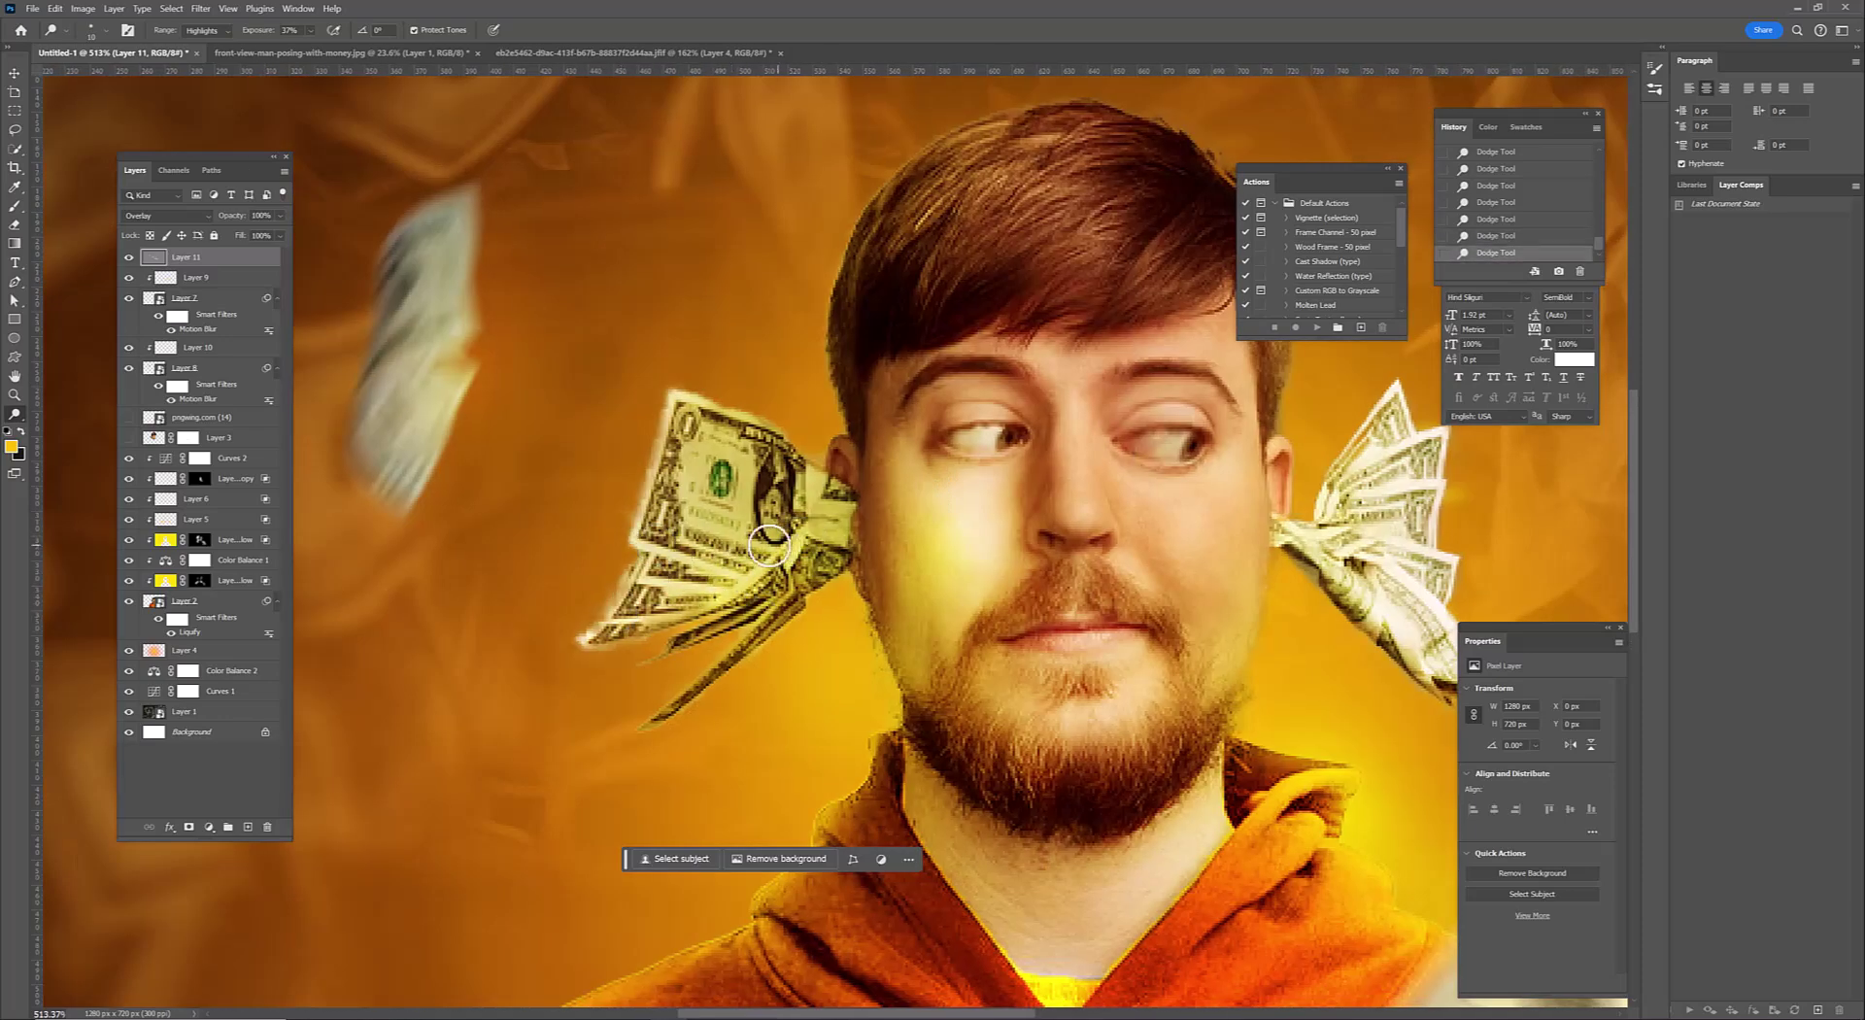
Undo the last dodge strokes and redo the face gently at 17% Exposure
key("ctrl+z")
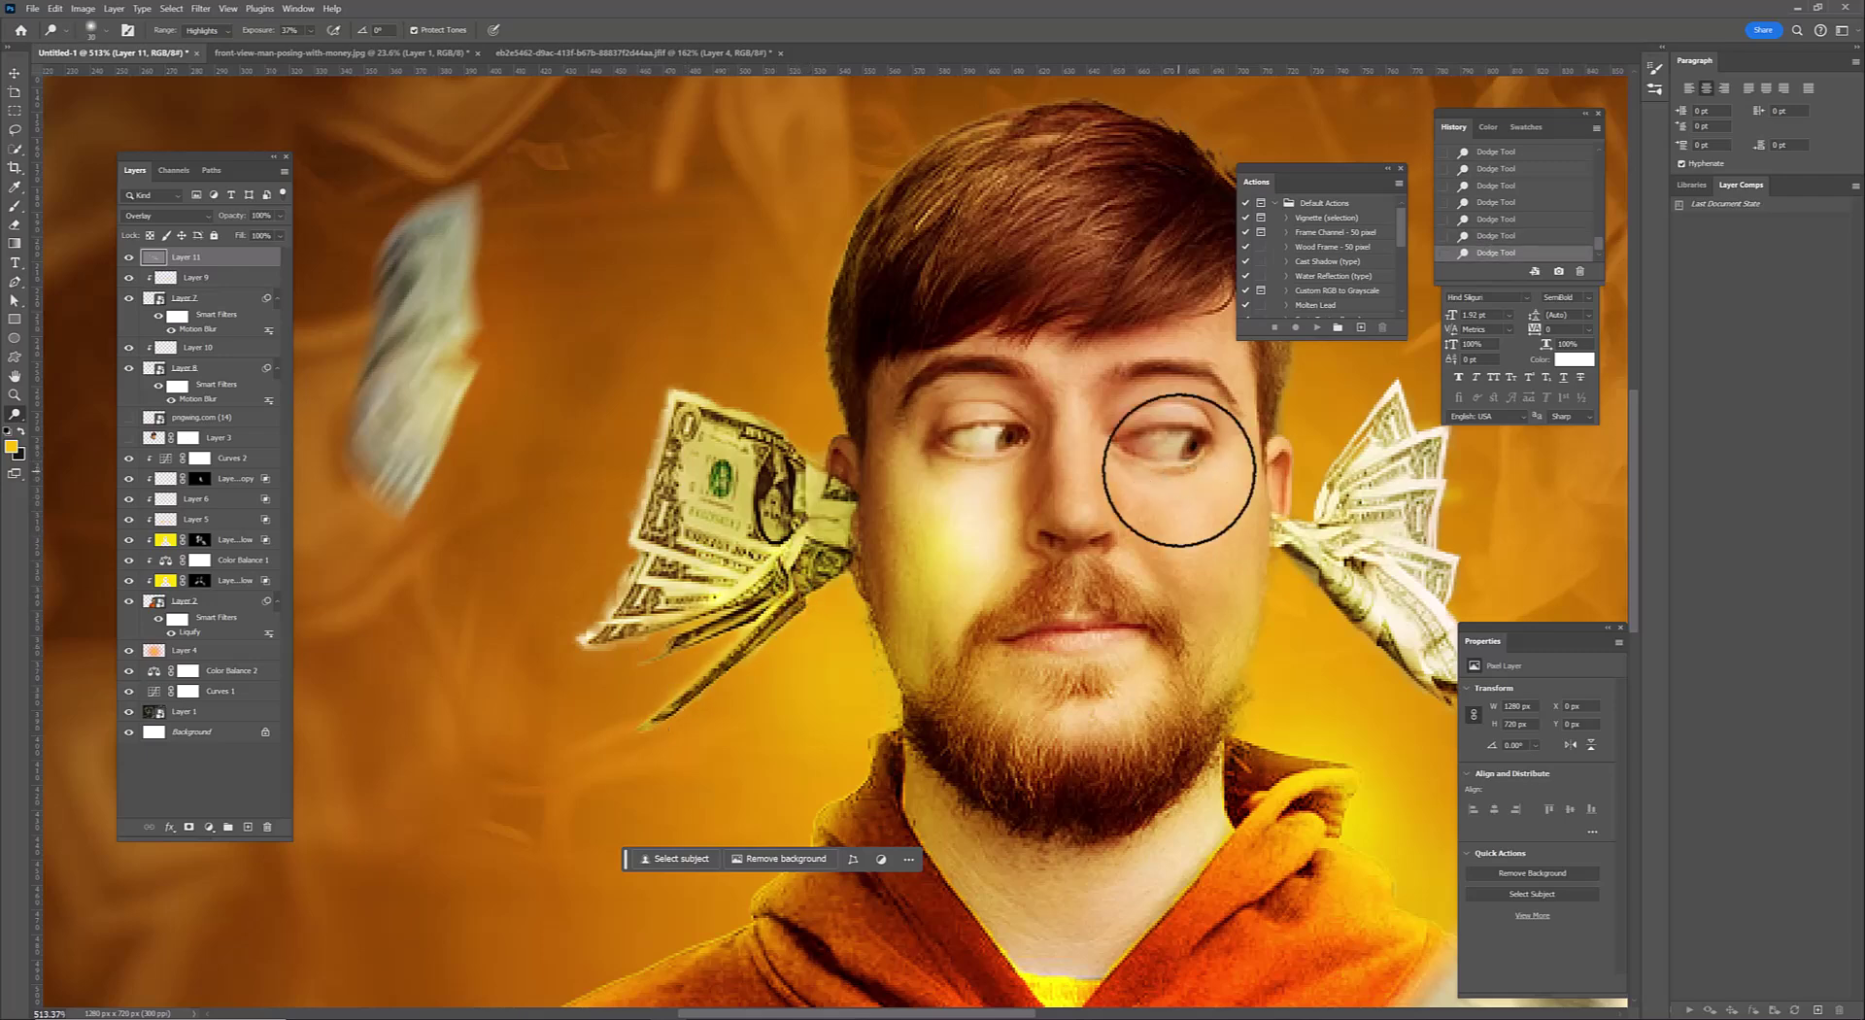
scroll(1116, 592, "down", 5)
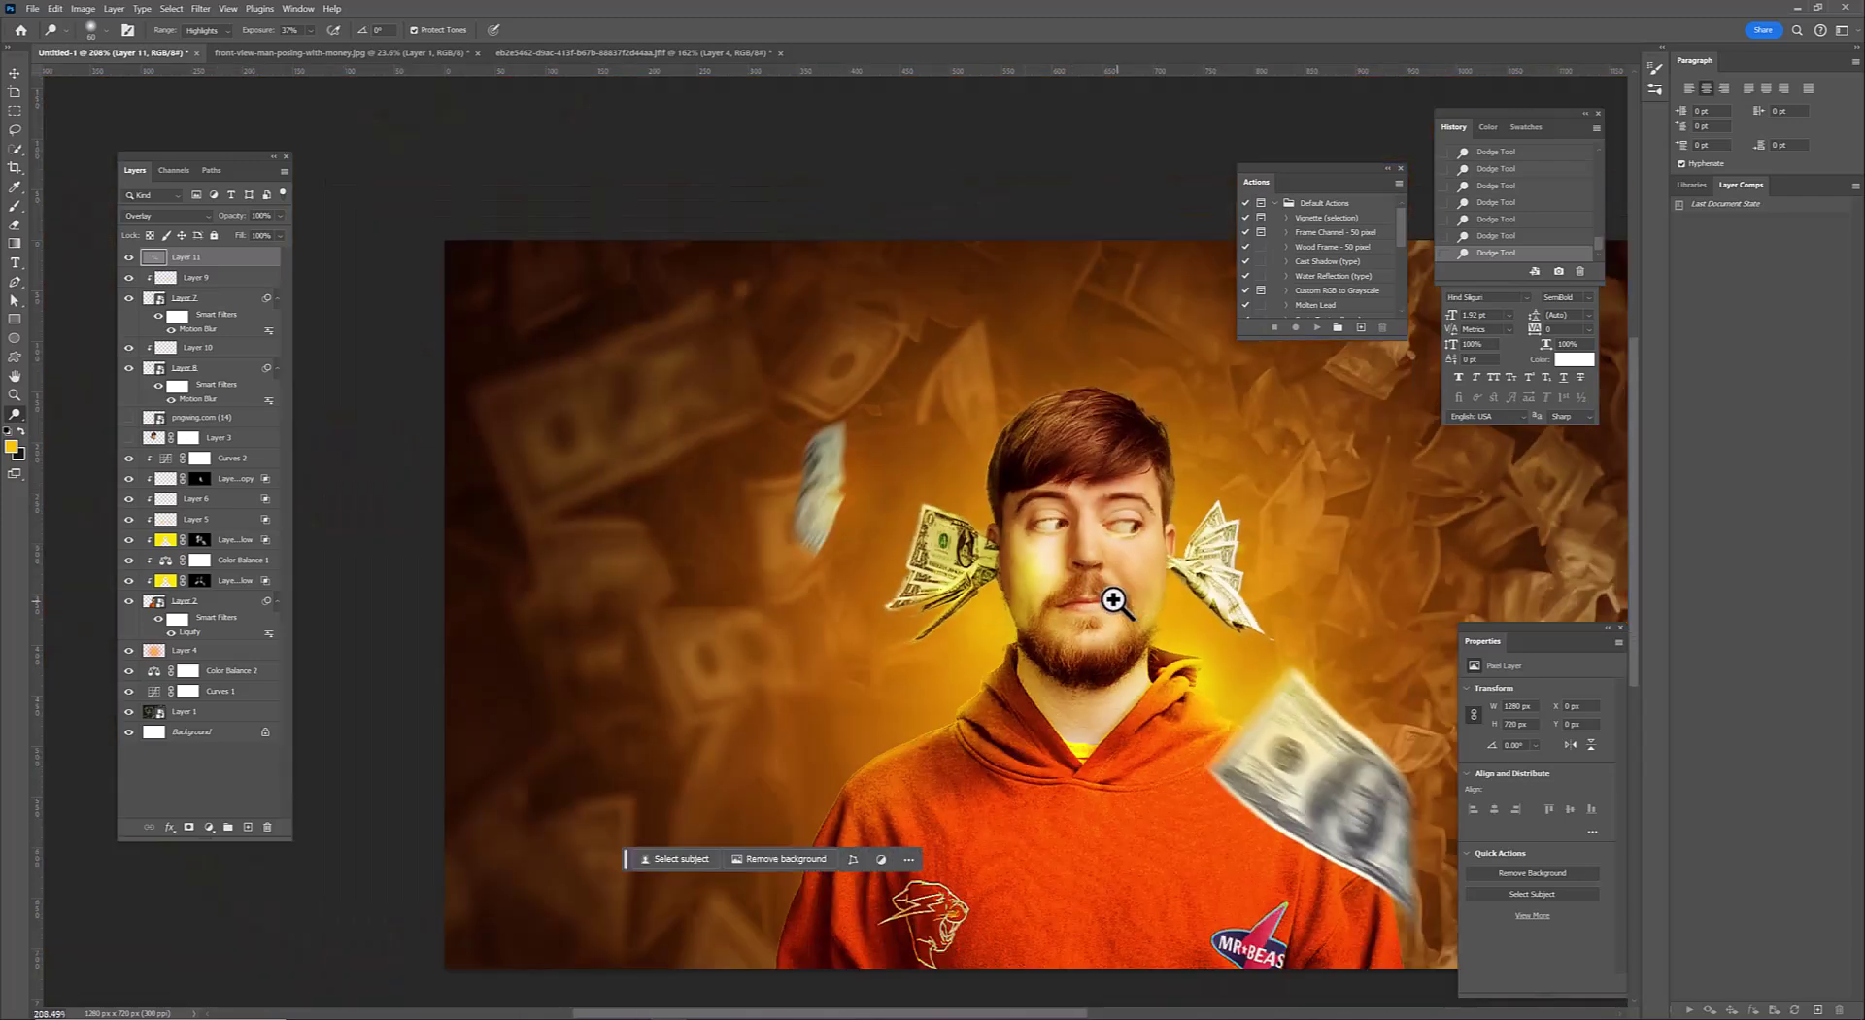
scroll(1113, 600, "up", 1)
key("ctrl+z")
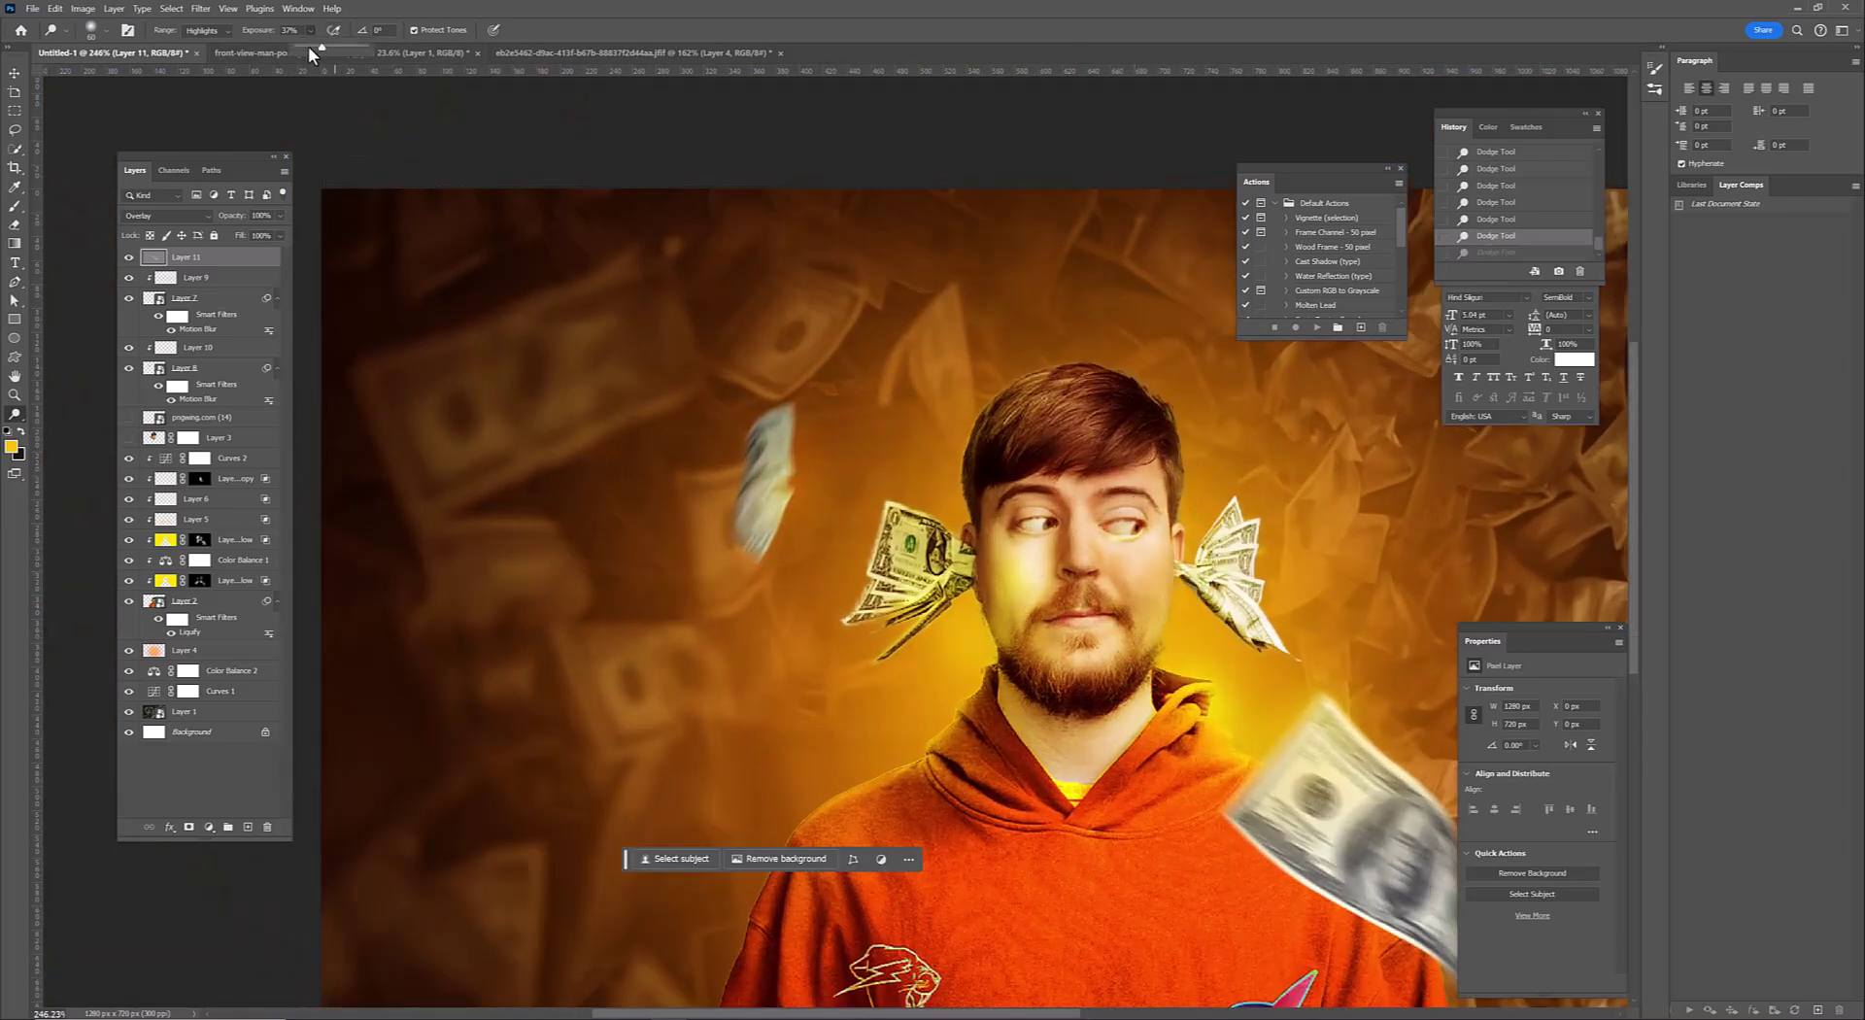
left_click_drag(307, 45, 297, 44)
left_click(1136, 563)
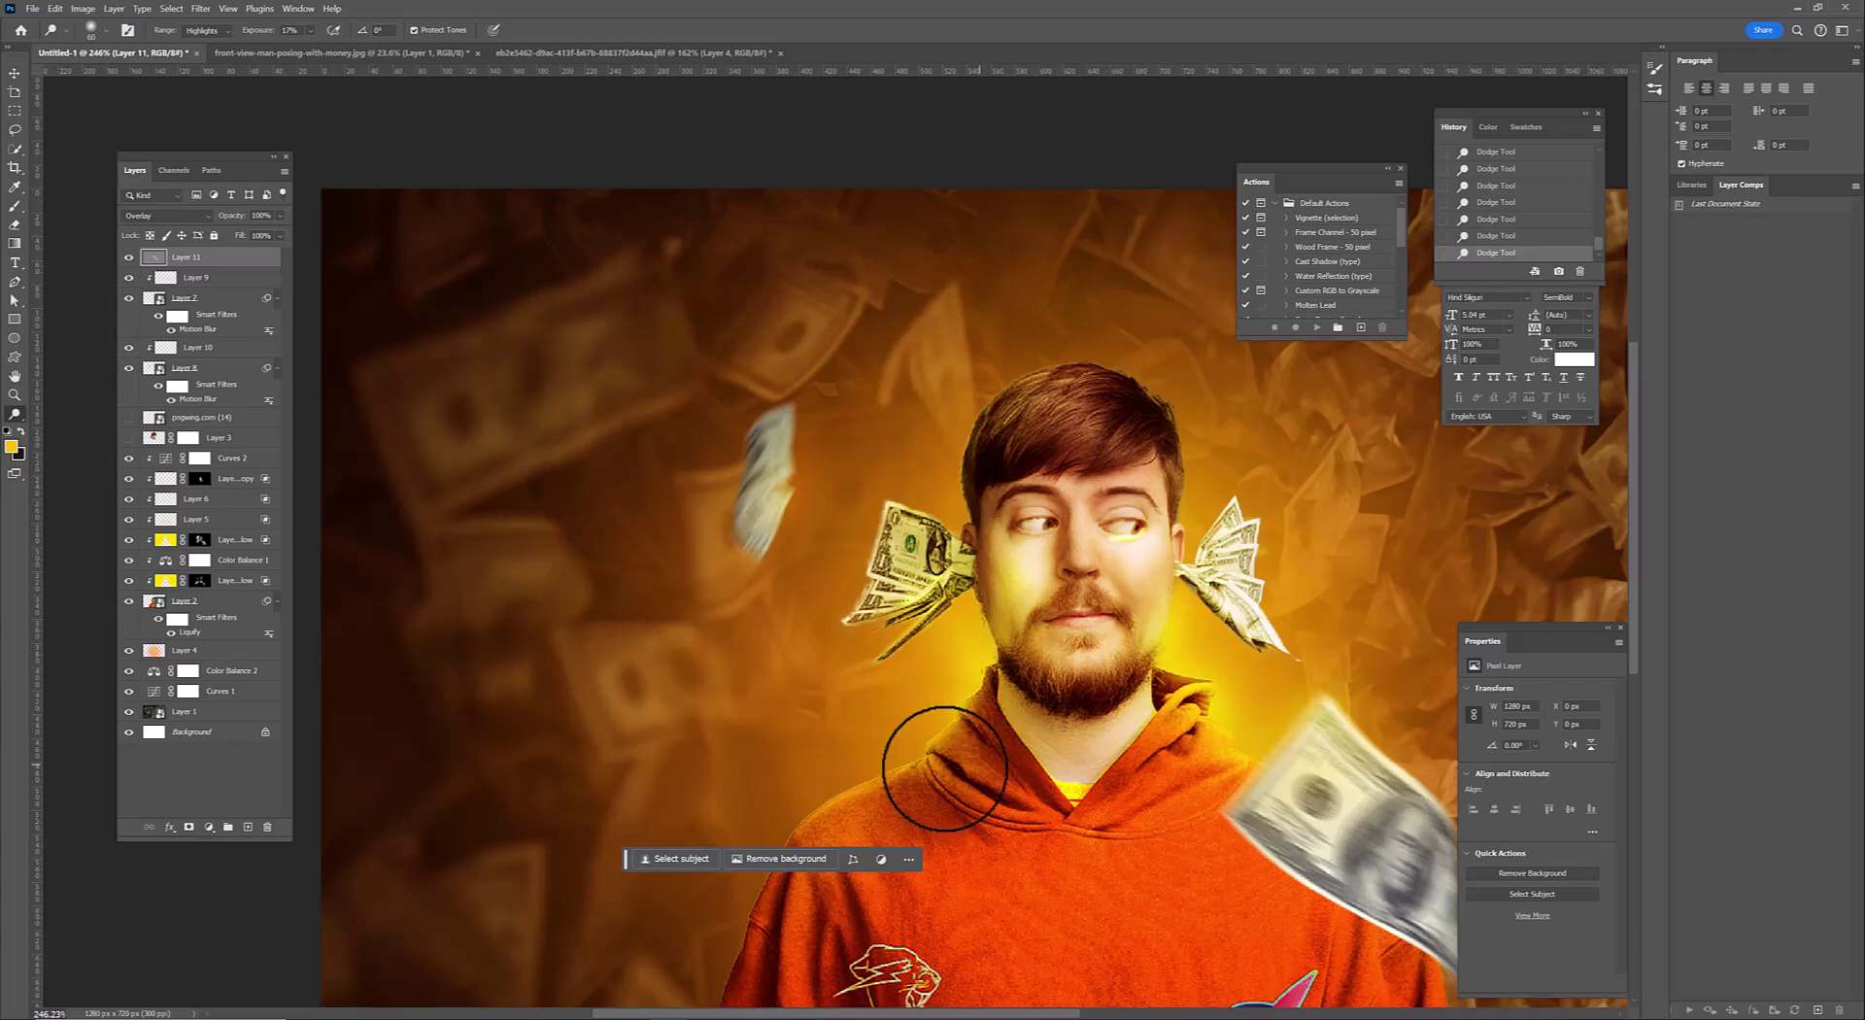
left_click_drag(811, 843, 894, 435)
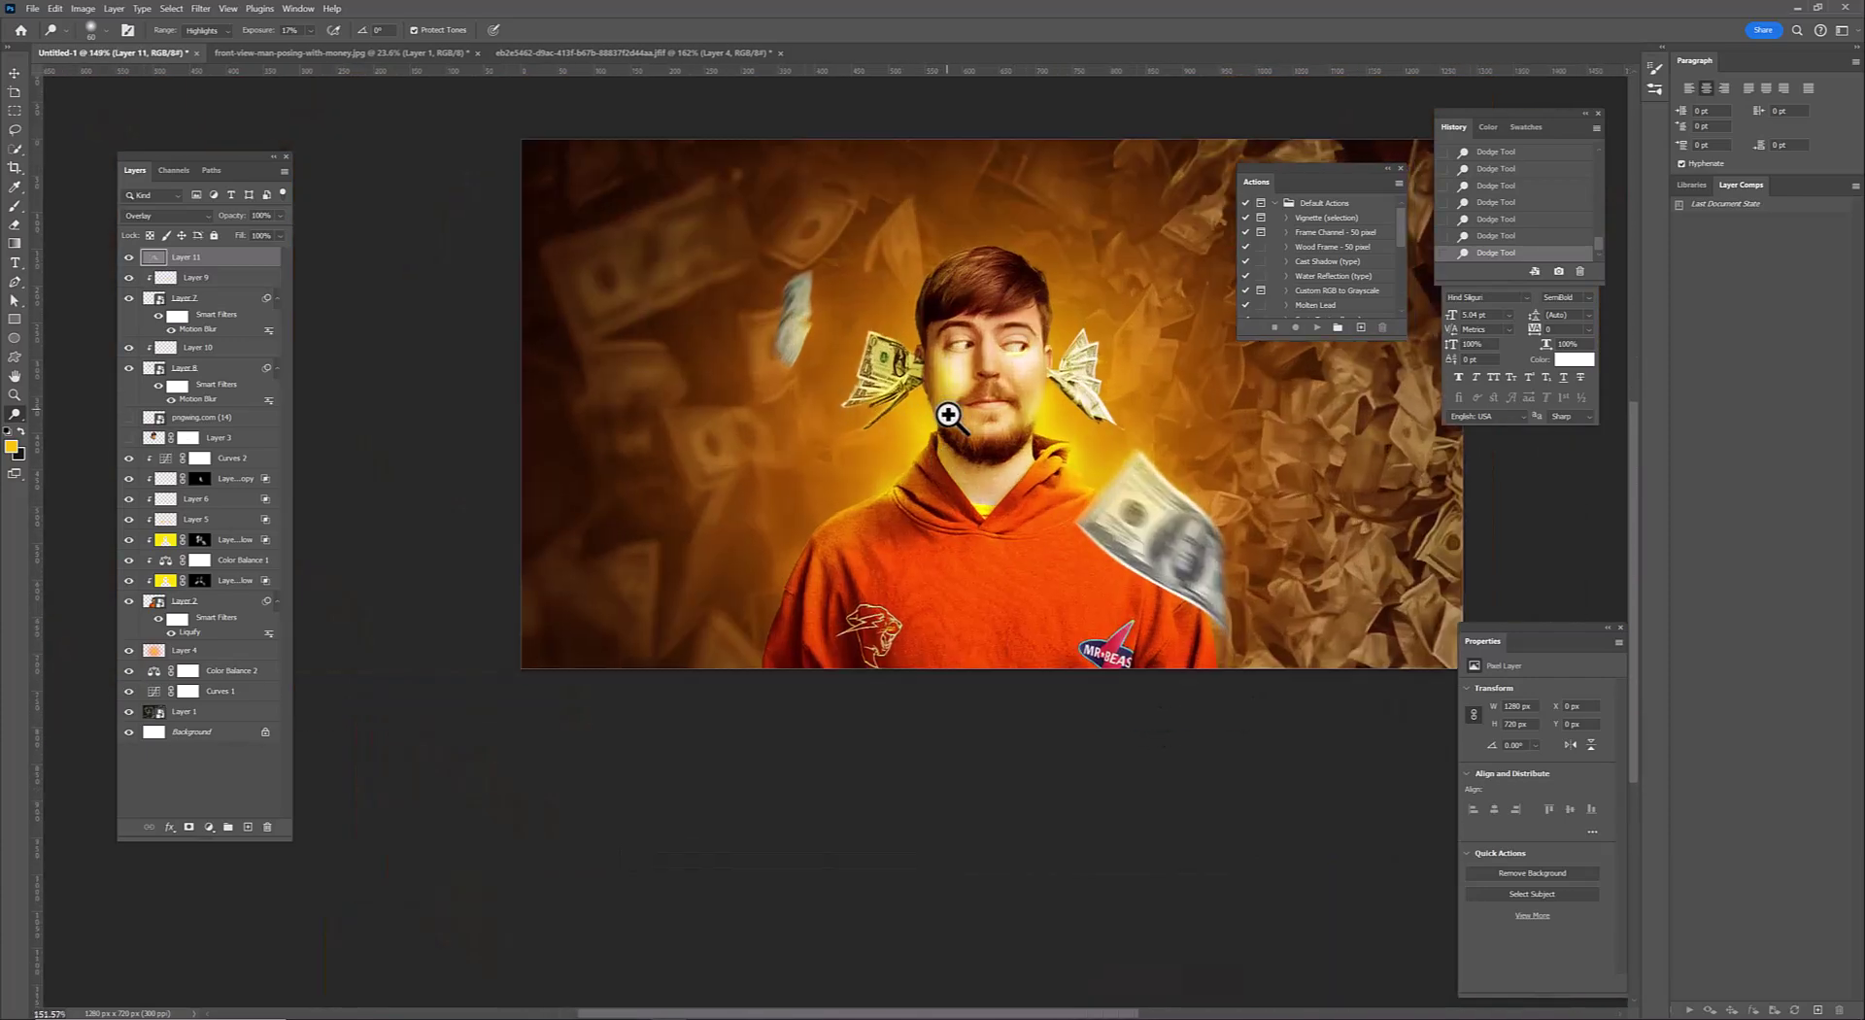
Mask dodge Layer 11 and brush black over the man's eye area
left_click(129, 277)
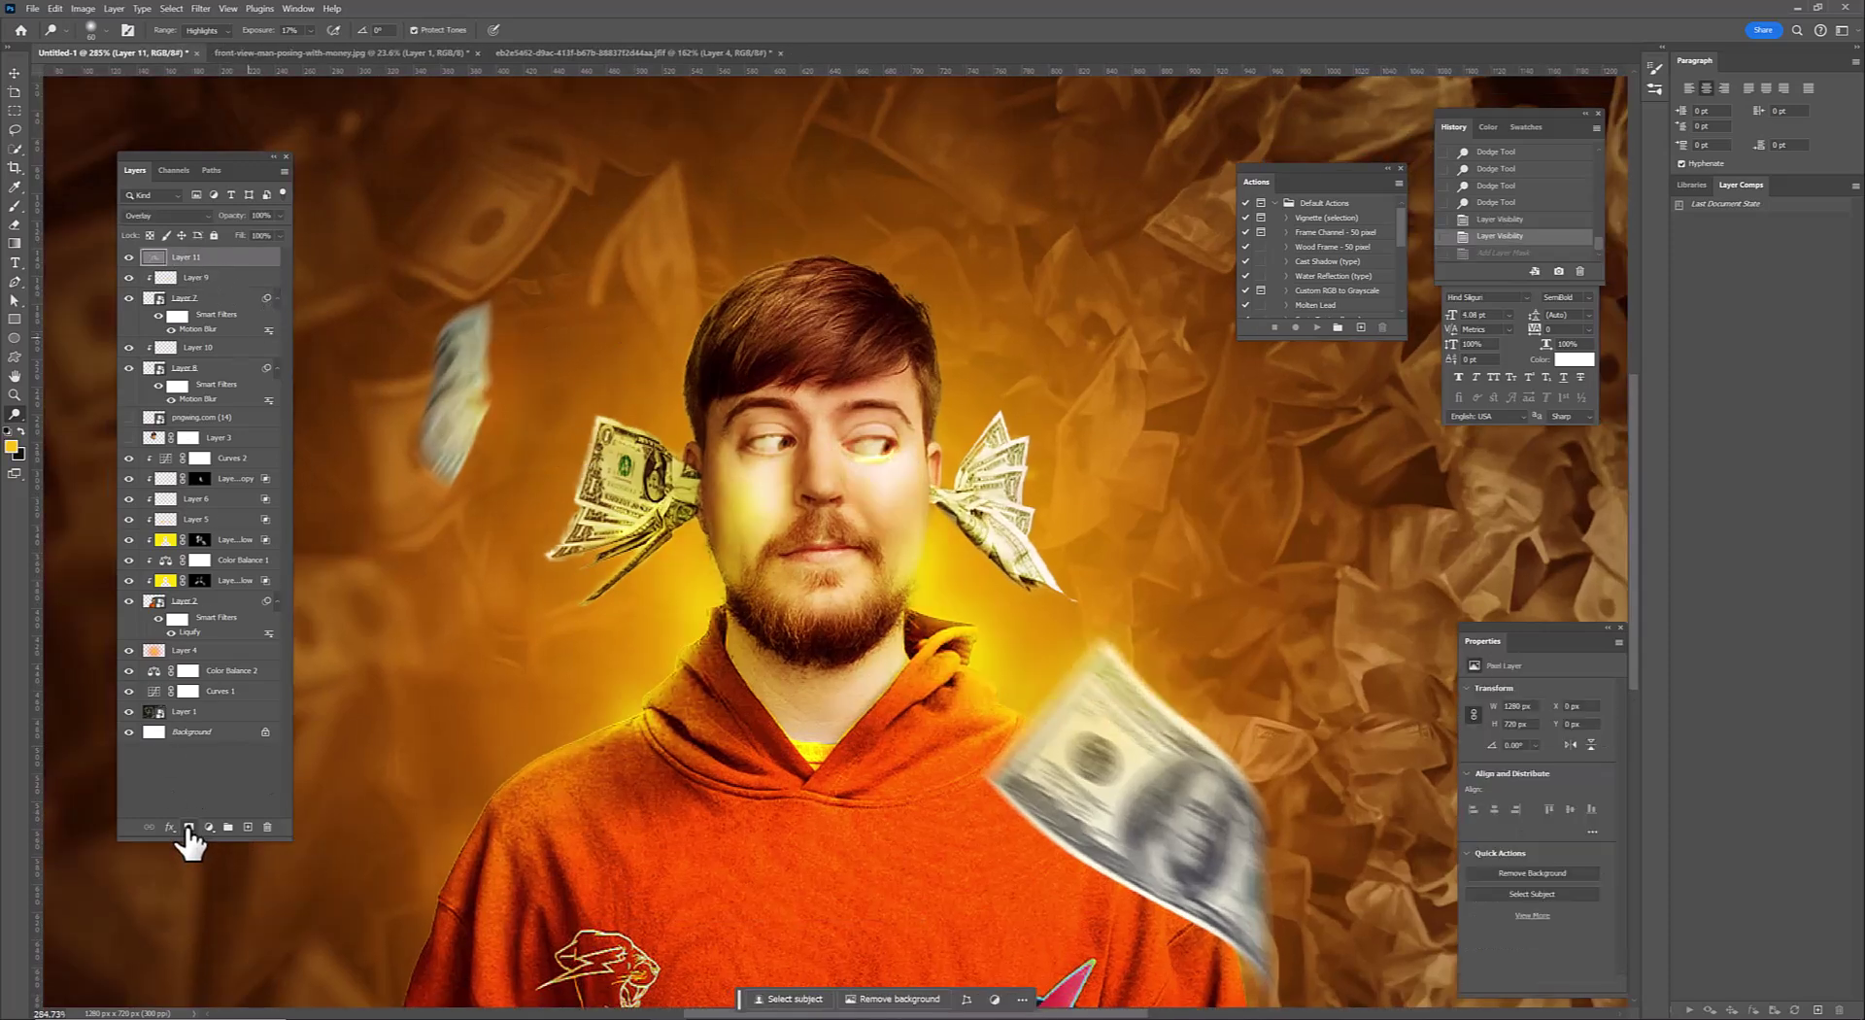
left_click(188, 826)
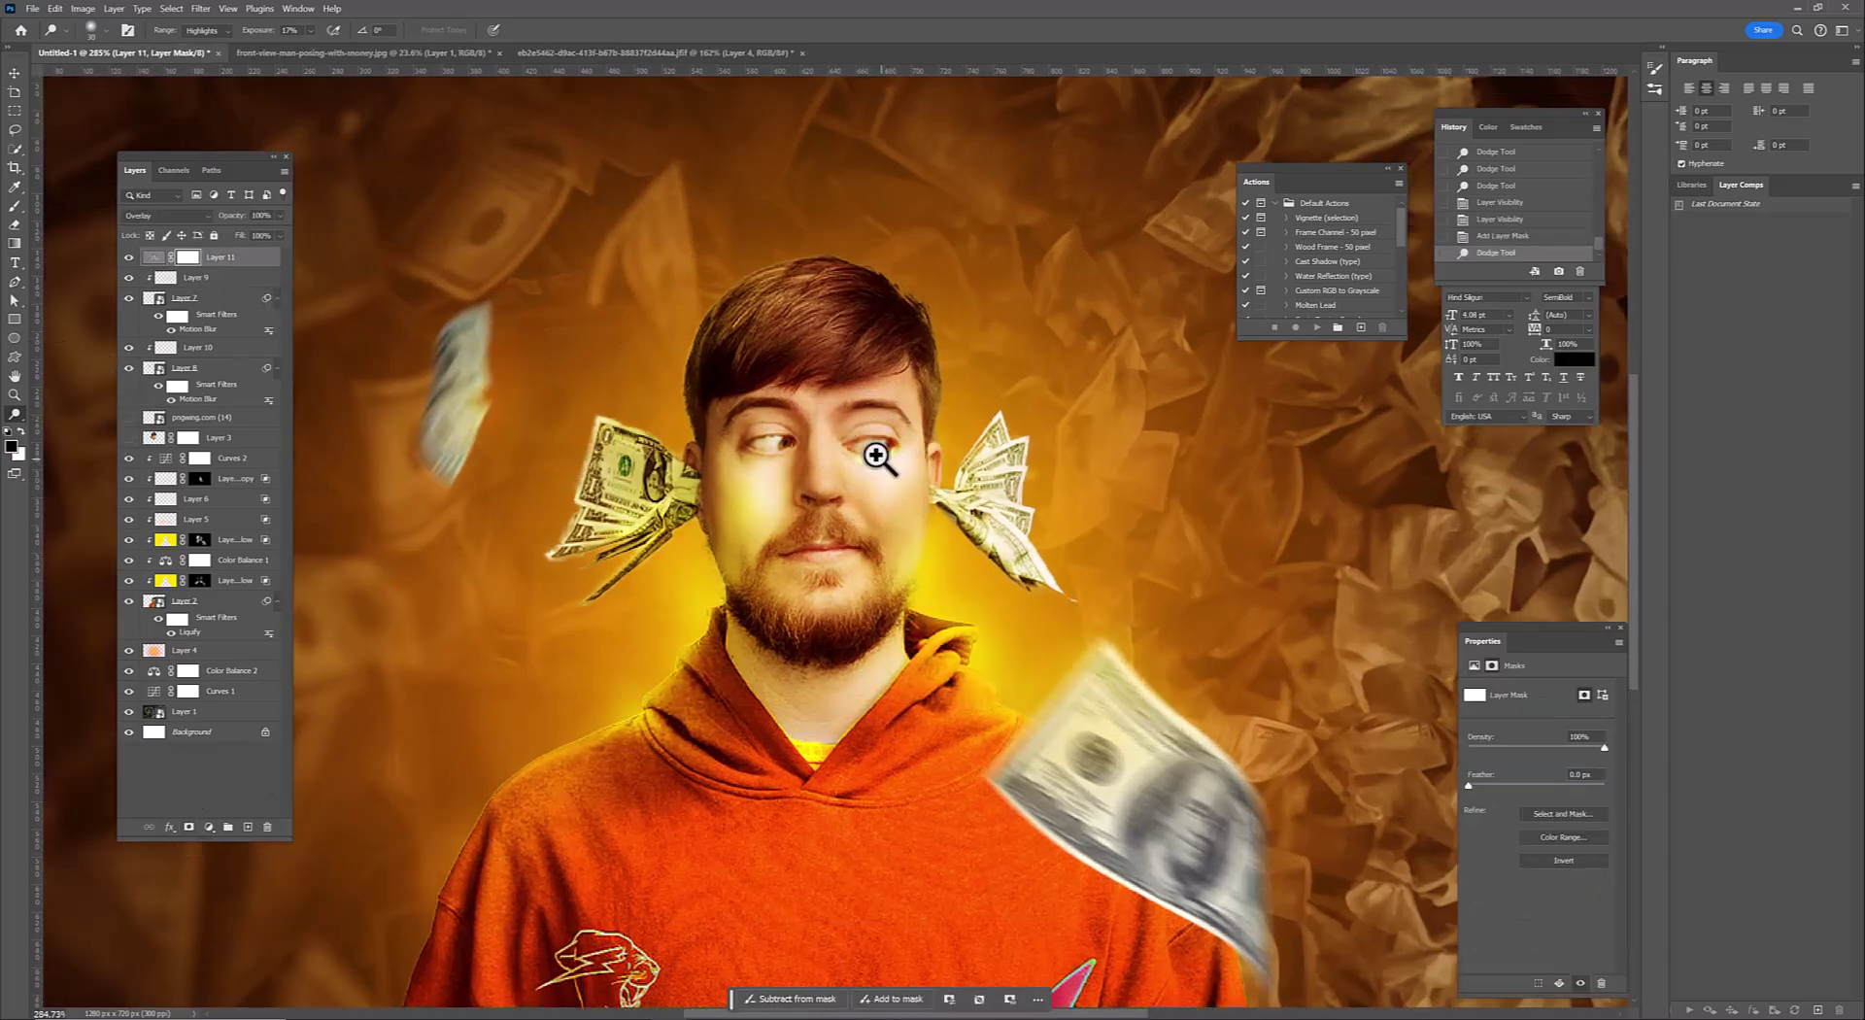
left_click(876, 457)
left_click(14, 208)
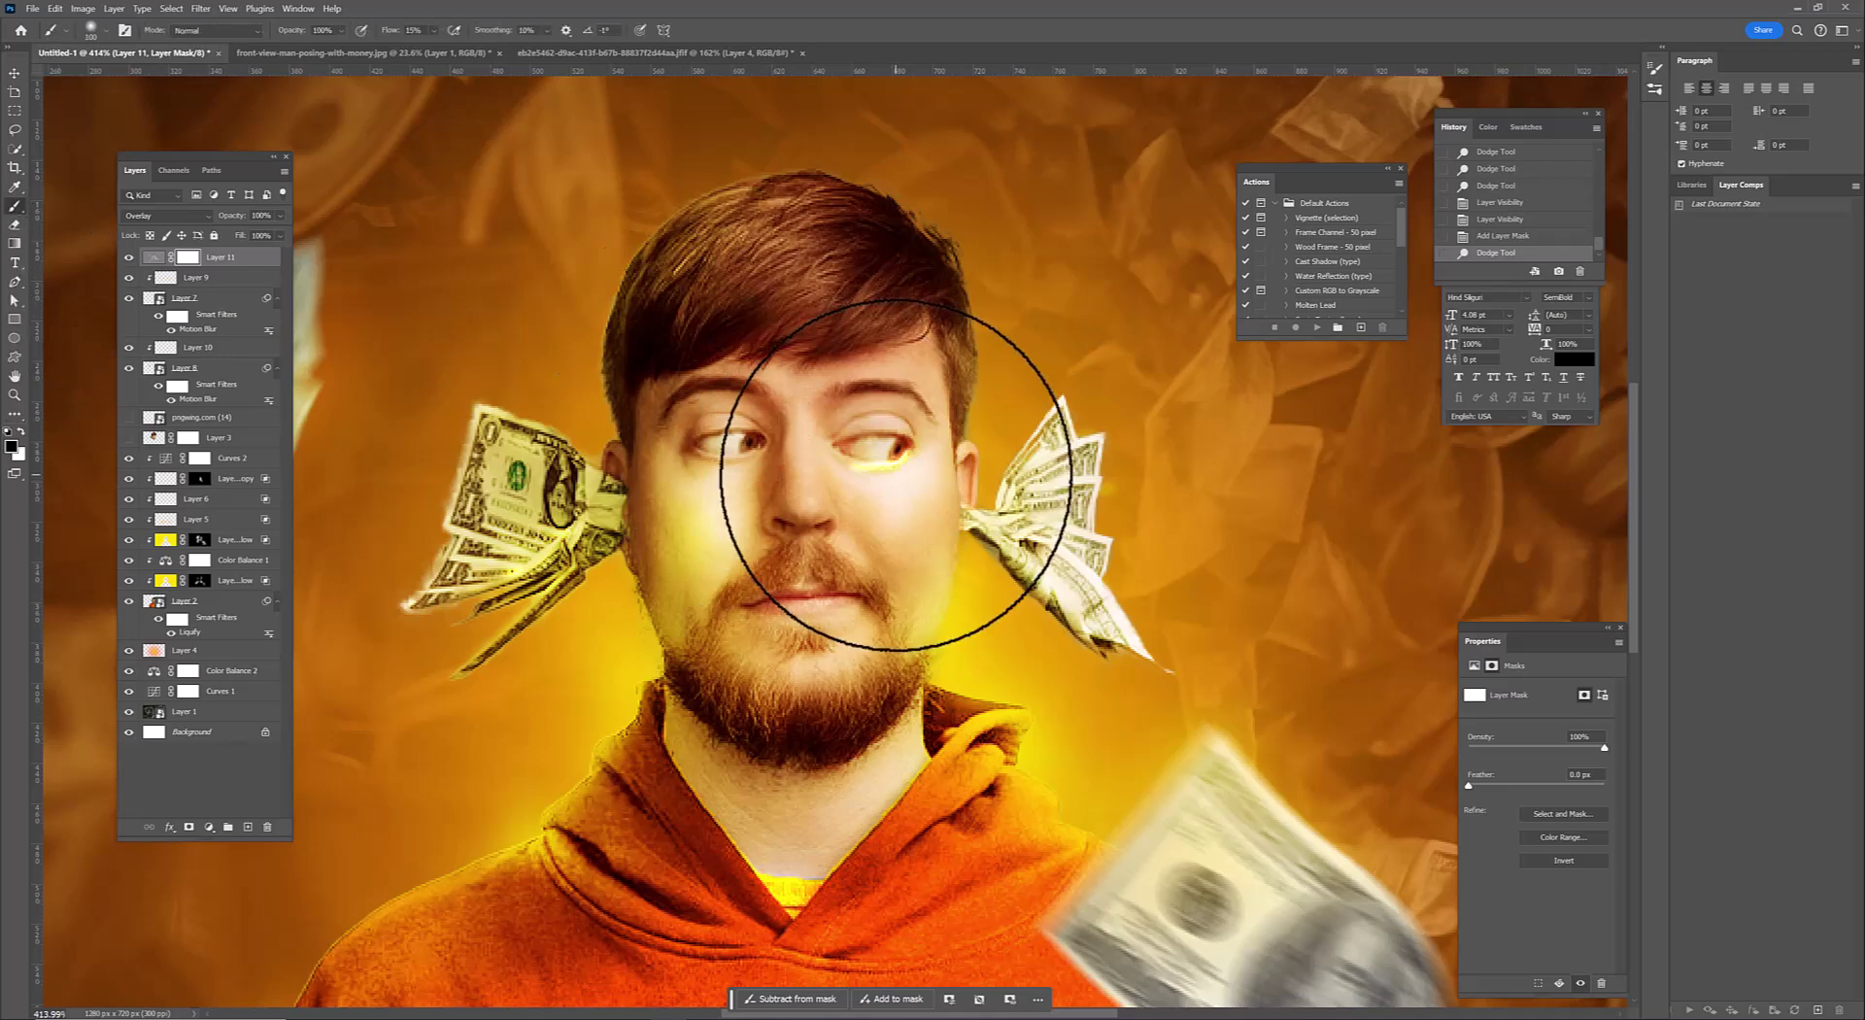
scroll(885, 457, "down", 5)
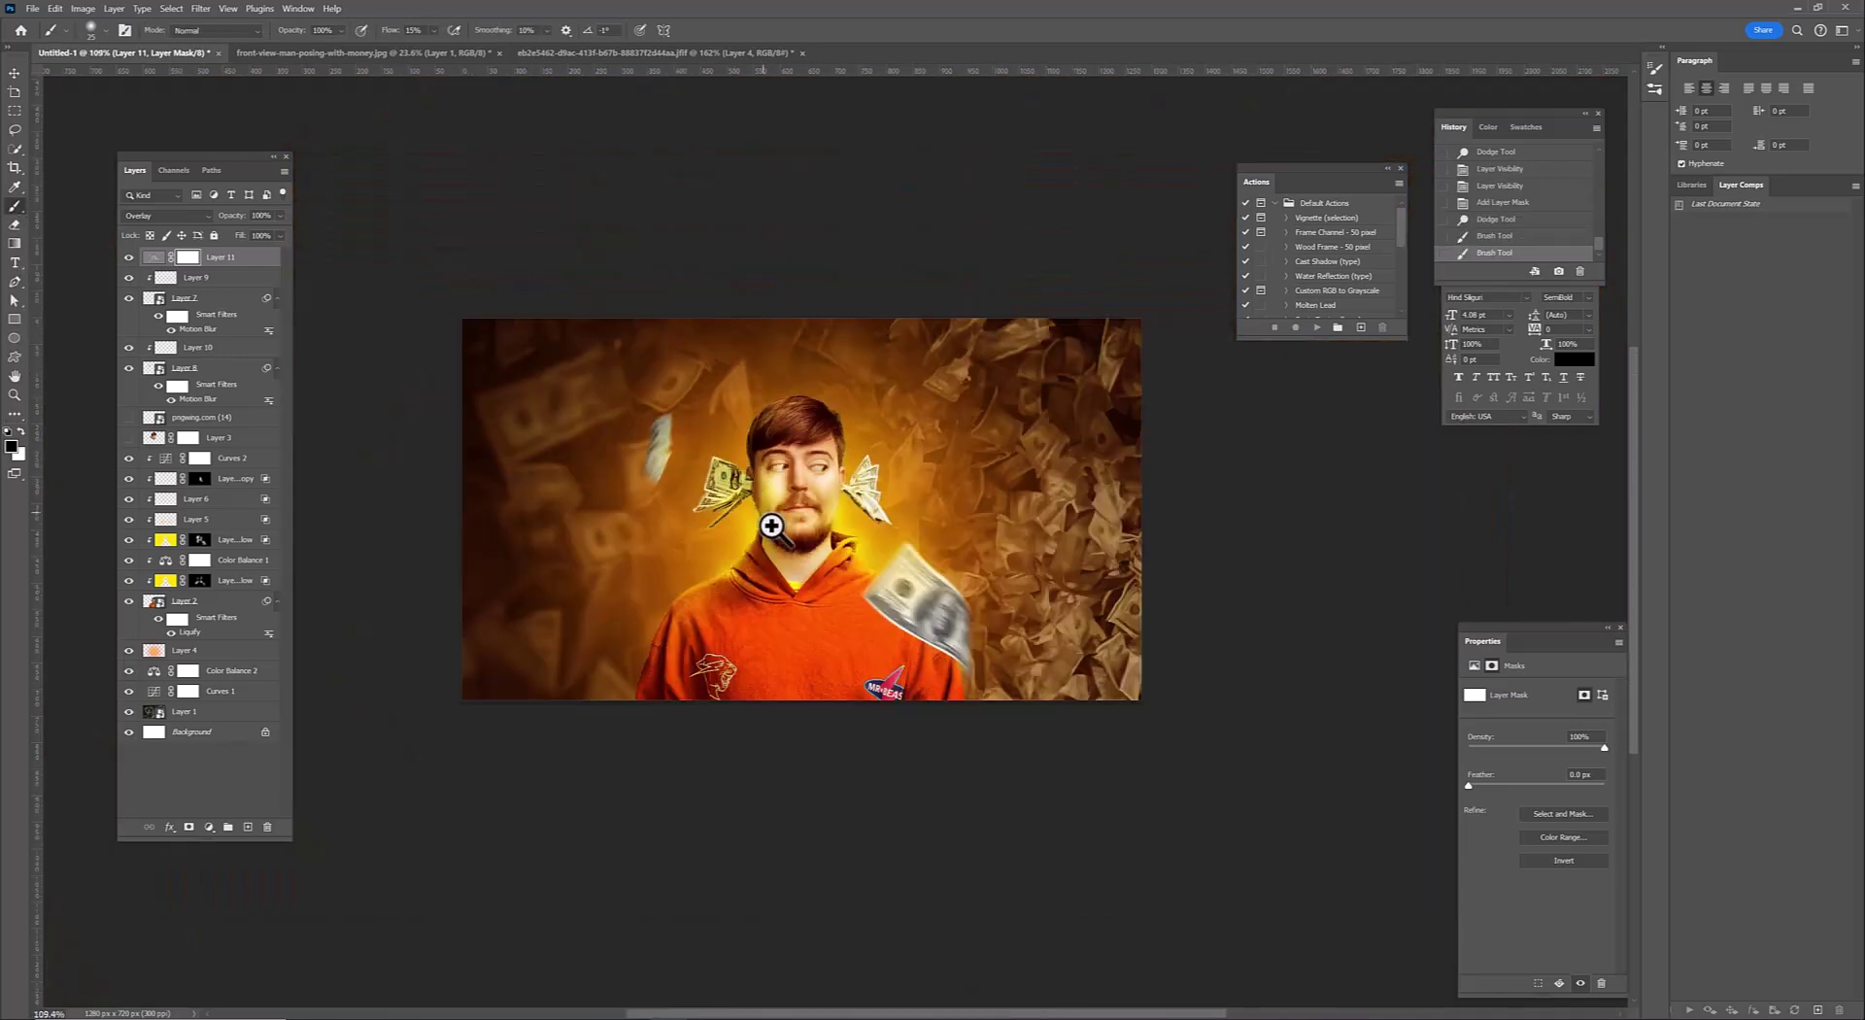
scroll(738, 491, "up", 3)
left_click(738, 492)
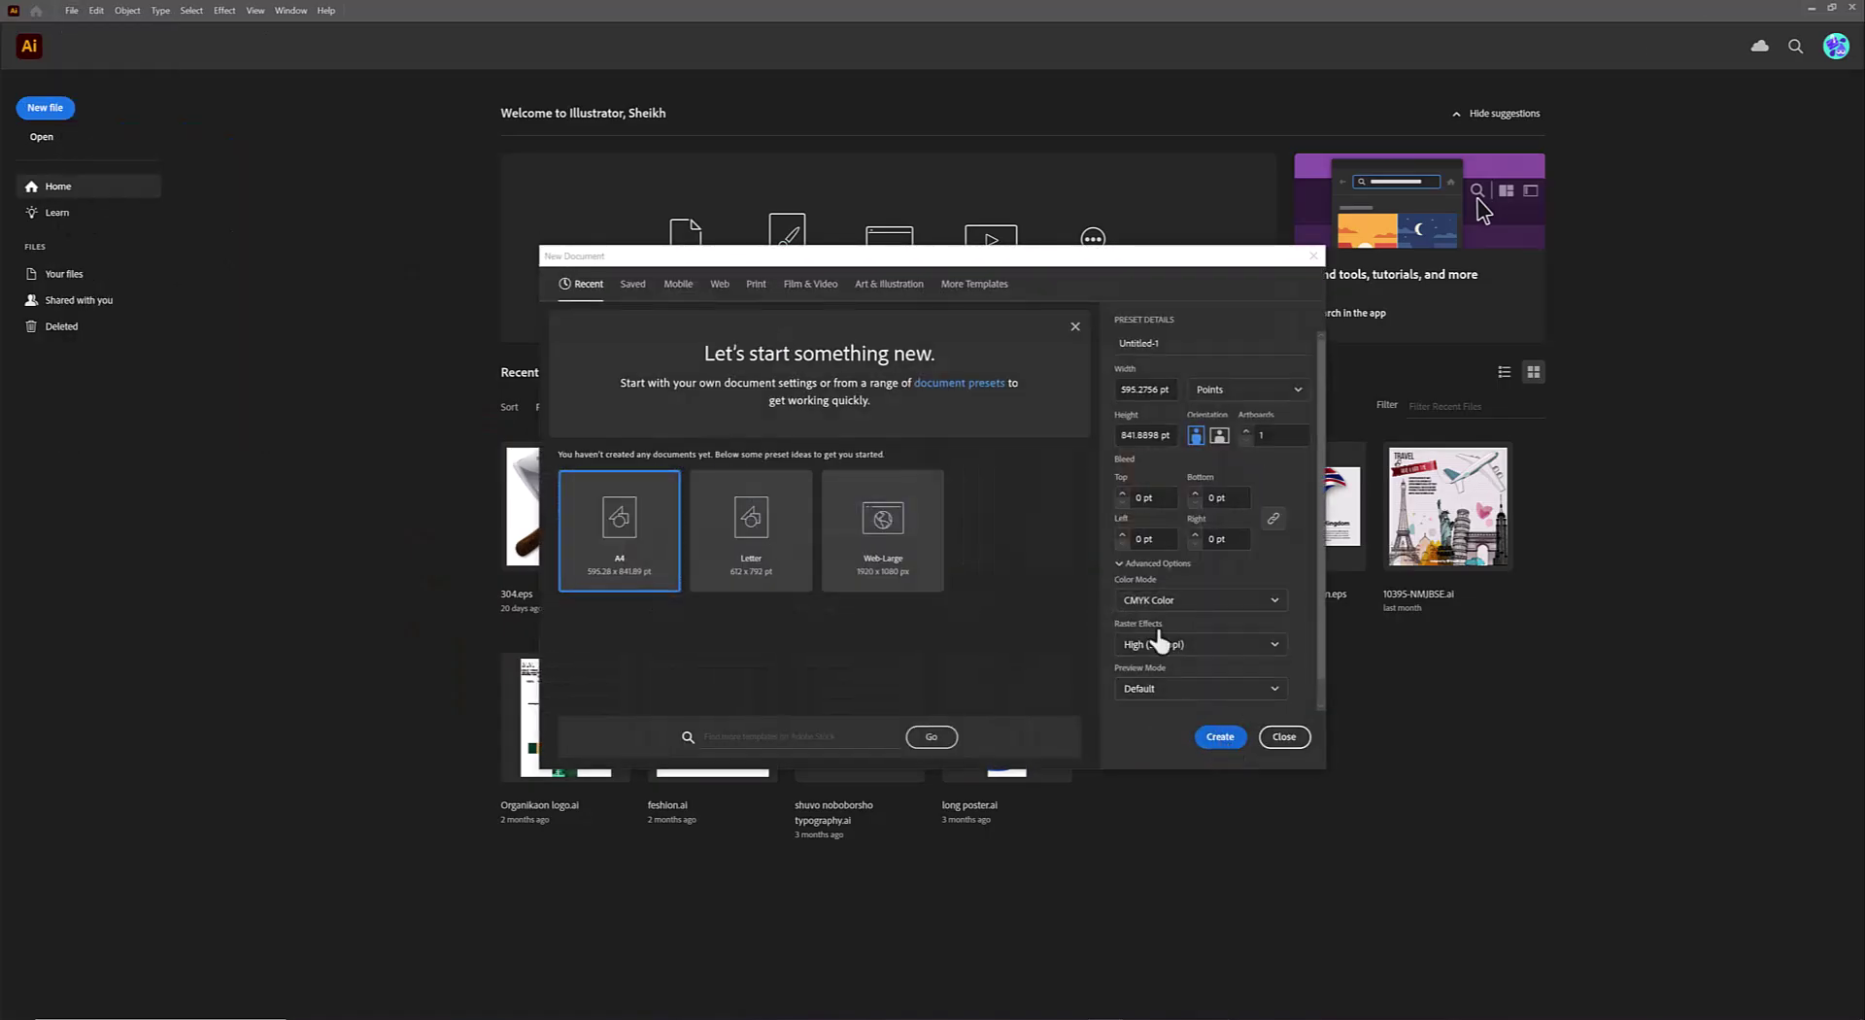
Create an A4 document and draw a white-stroked, no-fill line with the Pen Tool
left_click(1229, 738)
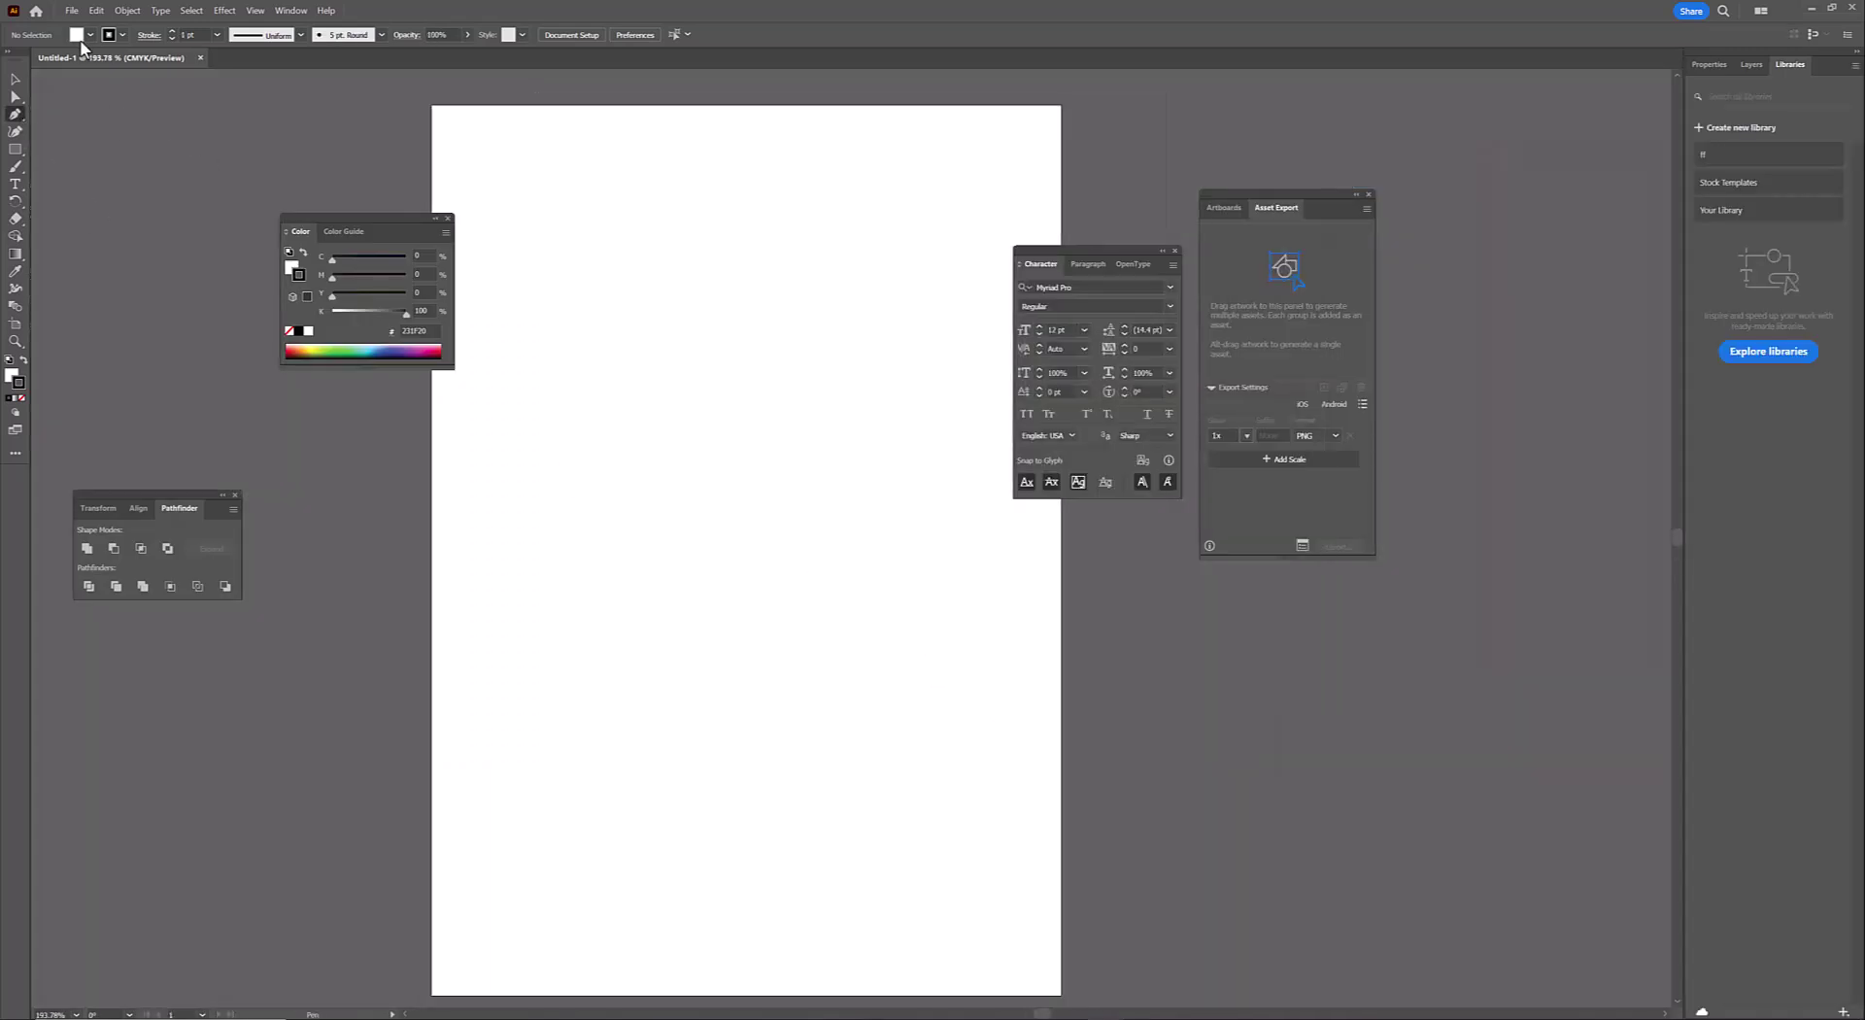
left_click(80, 39)
left_click(11, 60)
key("p")
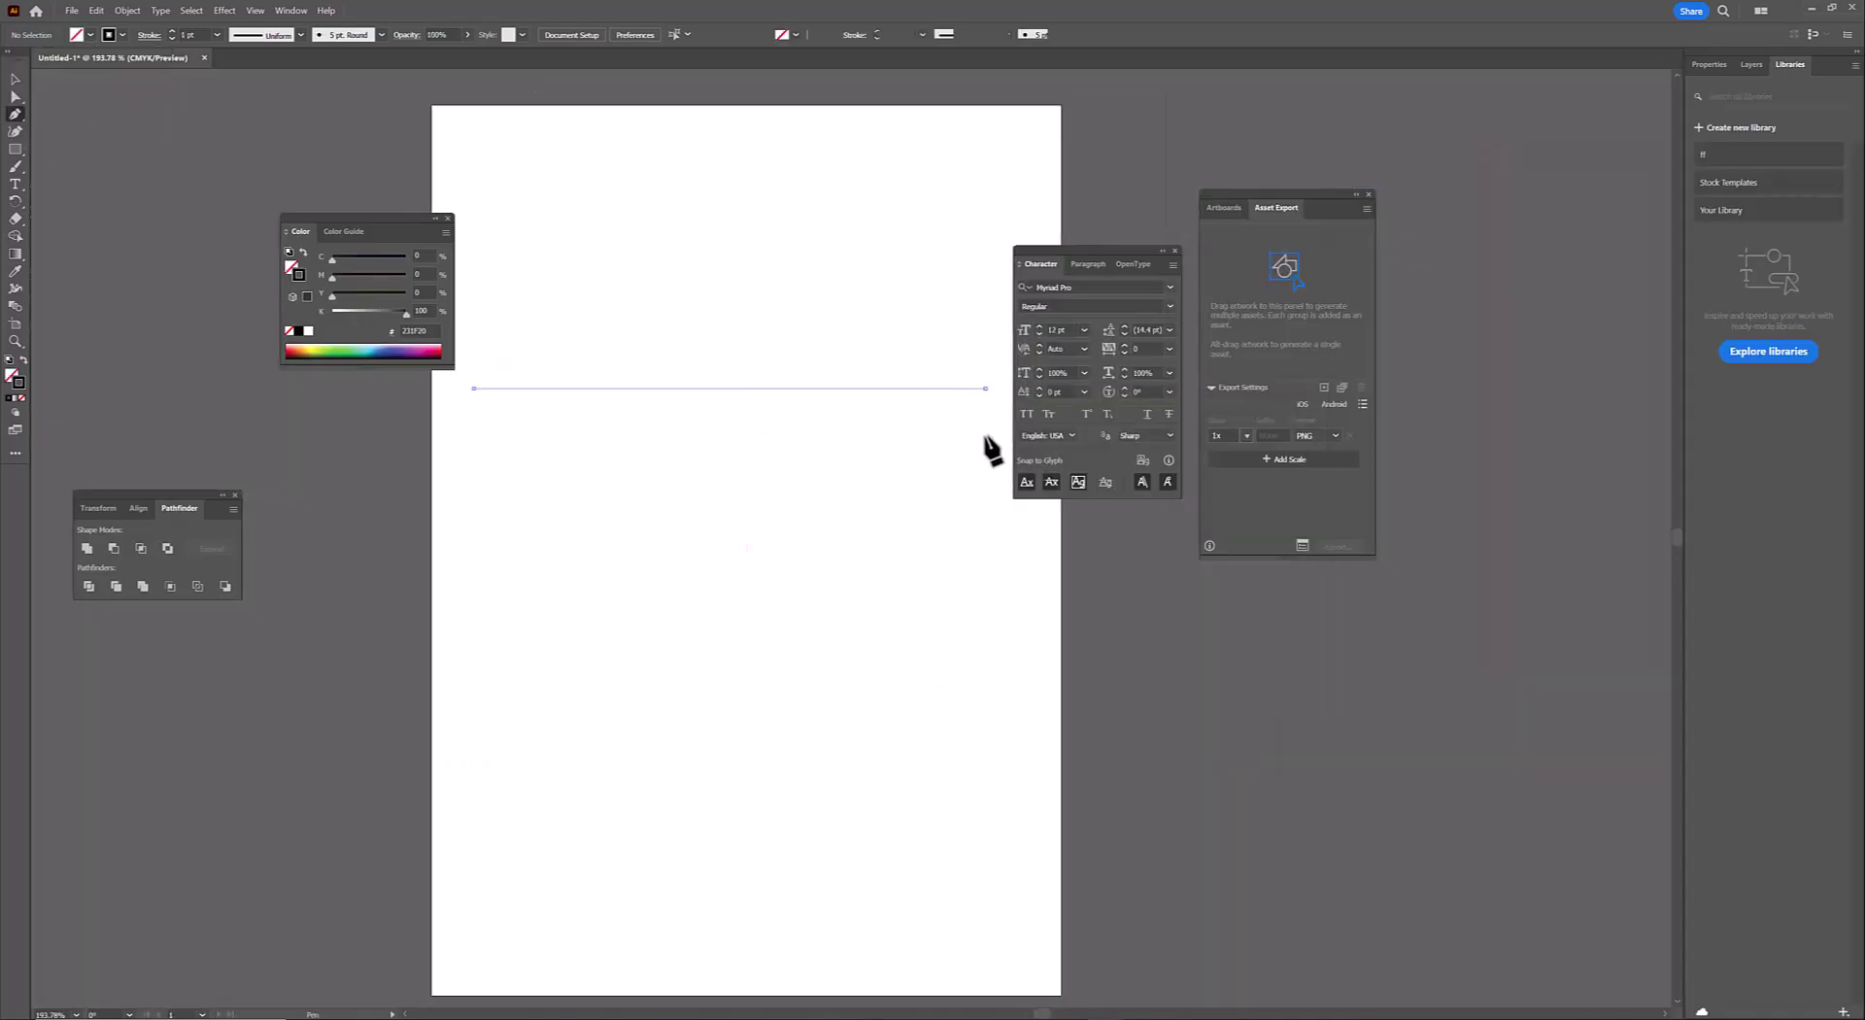
key("v")
left_click(122, 35)
mouse_move(671, 416)
left_mouse_down()
mouse_move(1107, 624)
mouse_move(388, 649)
left_mouse_up()
Lengthen the line and Alt-drag duplicates of it lower down the artboard
key("ctrl+shift+a")
key("a")
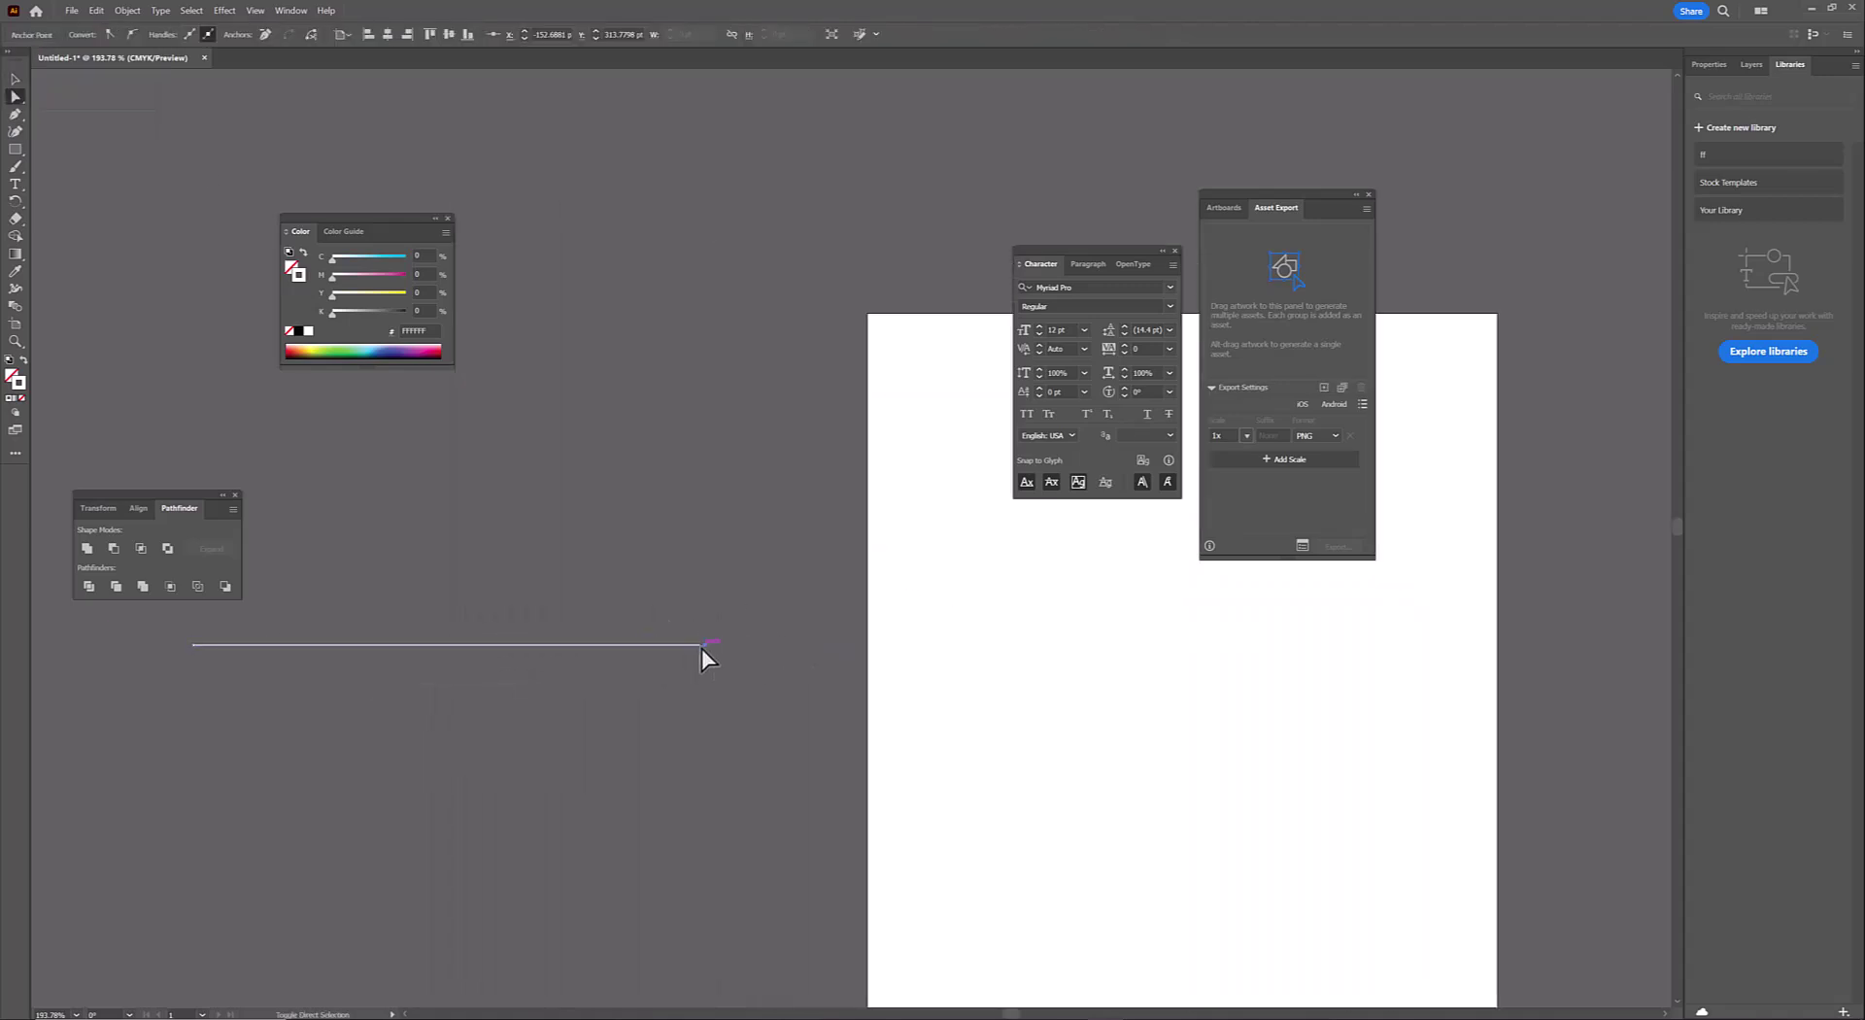
left_click_drag(971, 658, 976, 657)
key("v")
left_click(772, 648)
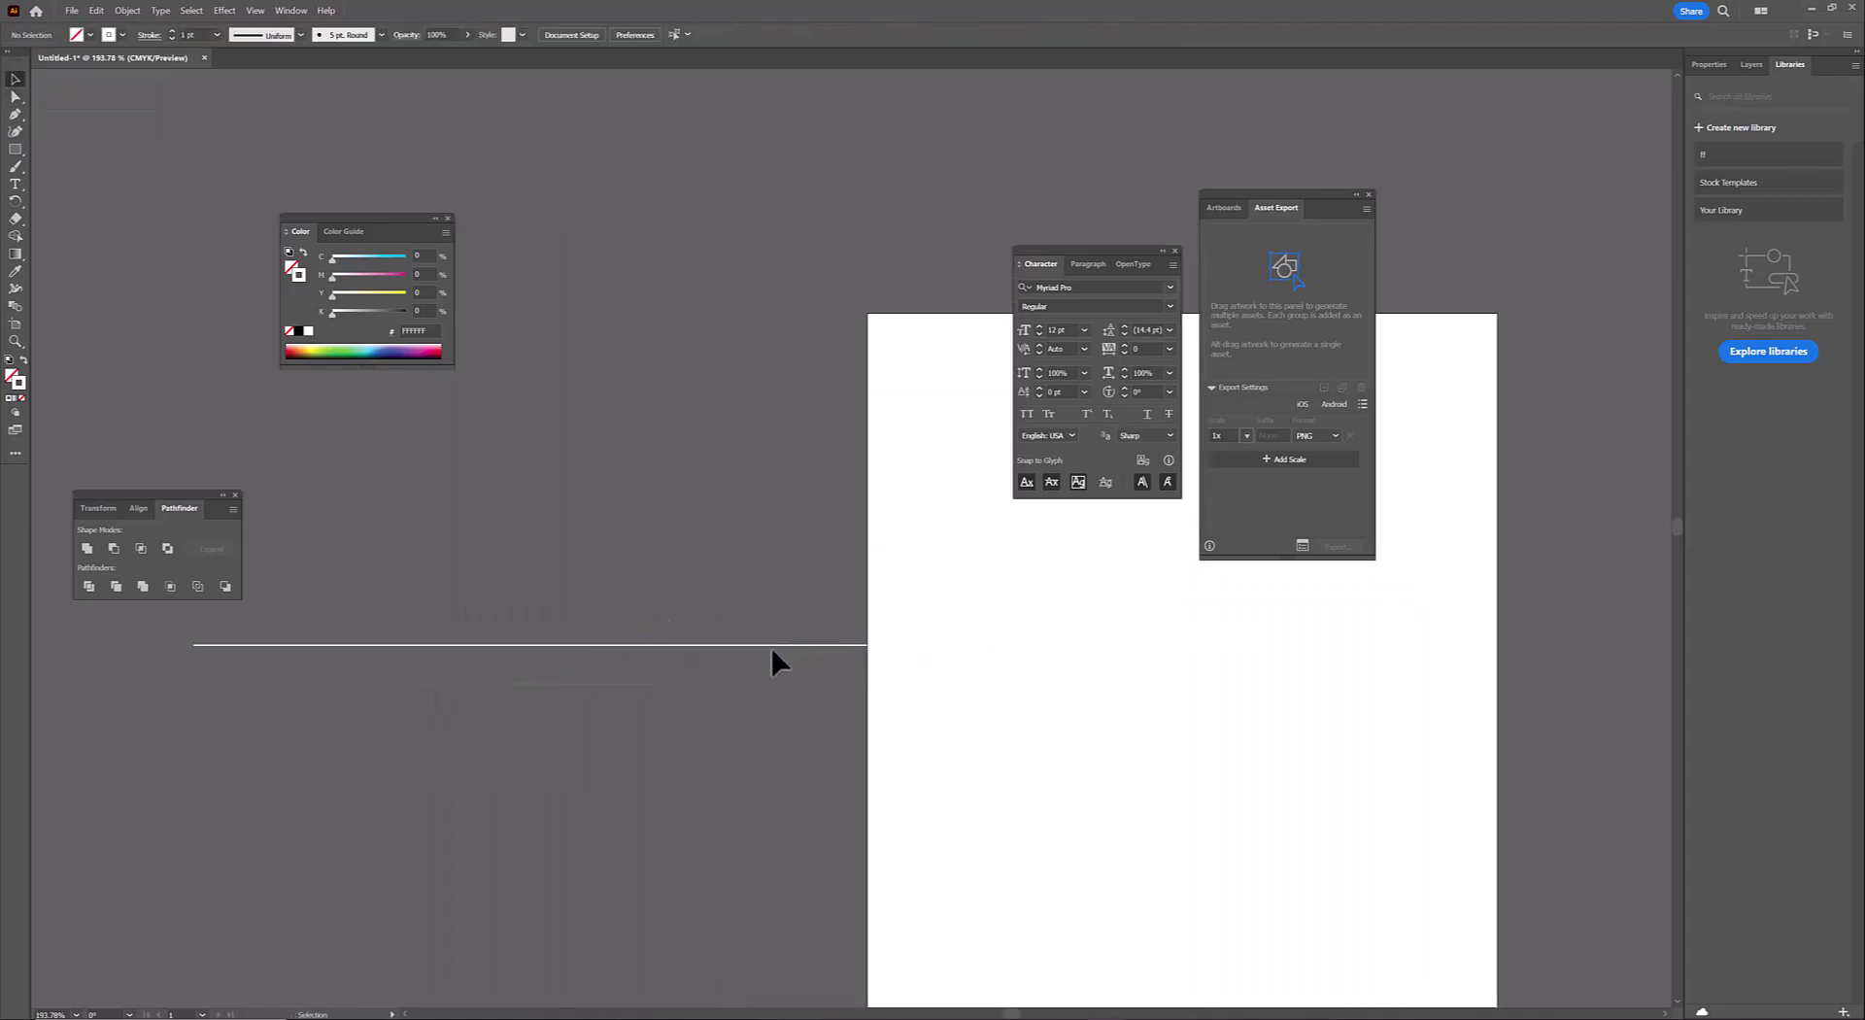
mouse_move(636, 660)
left_mouse_down()
mouse_move(774, 574)
mouse_move(774, 940)
left_mouse_up()
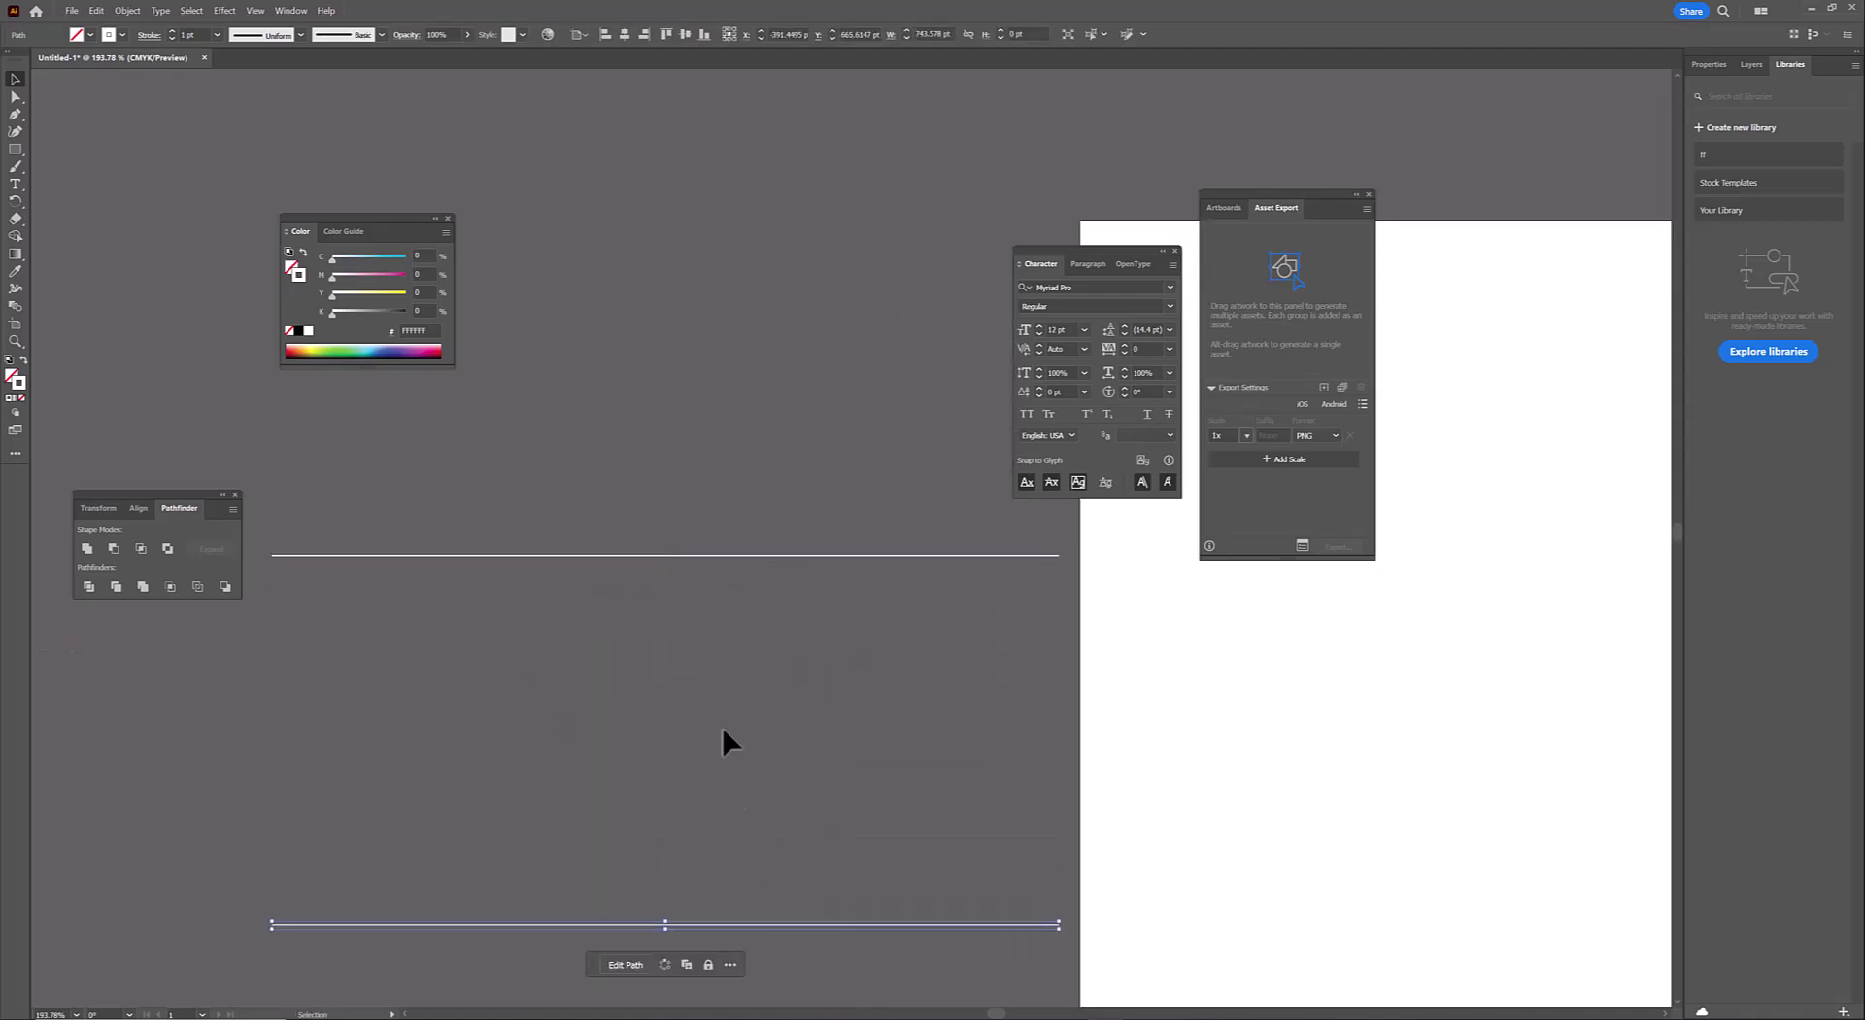
key("ctrl+shift+a")
key("a")
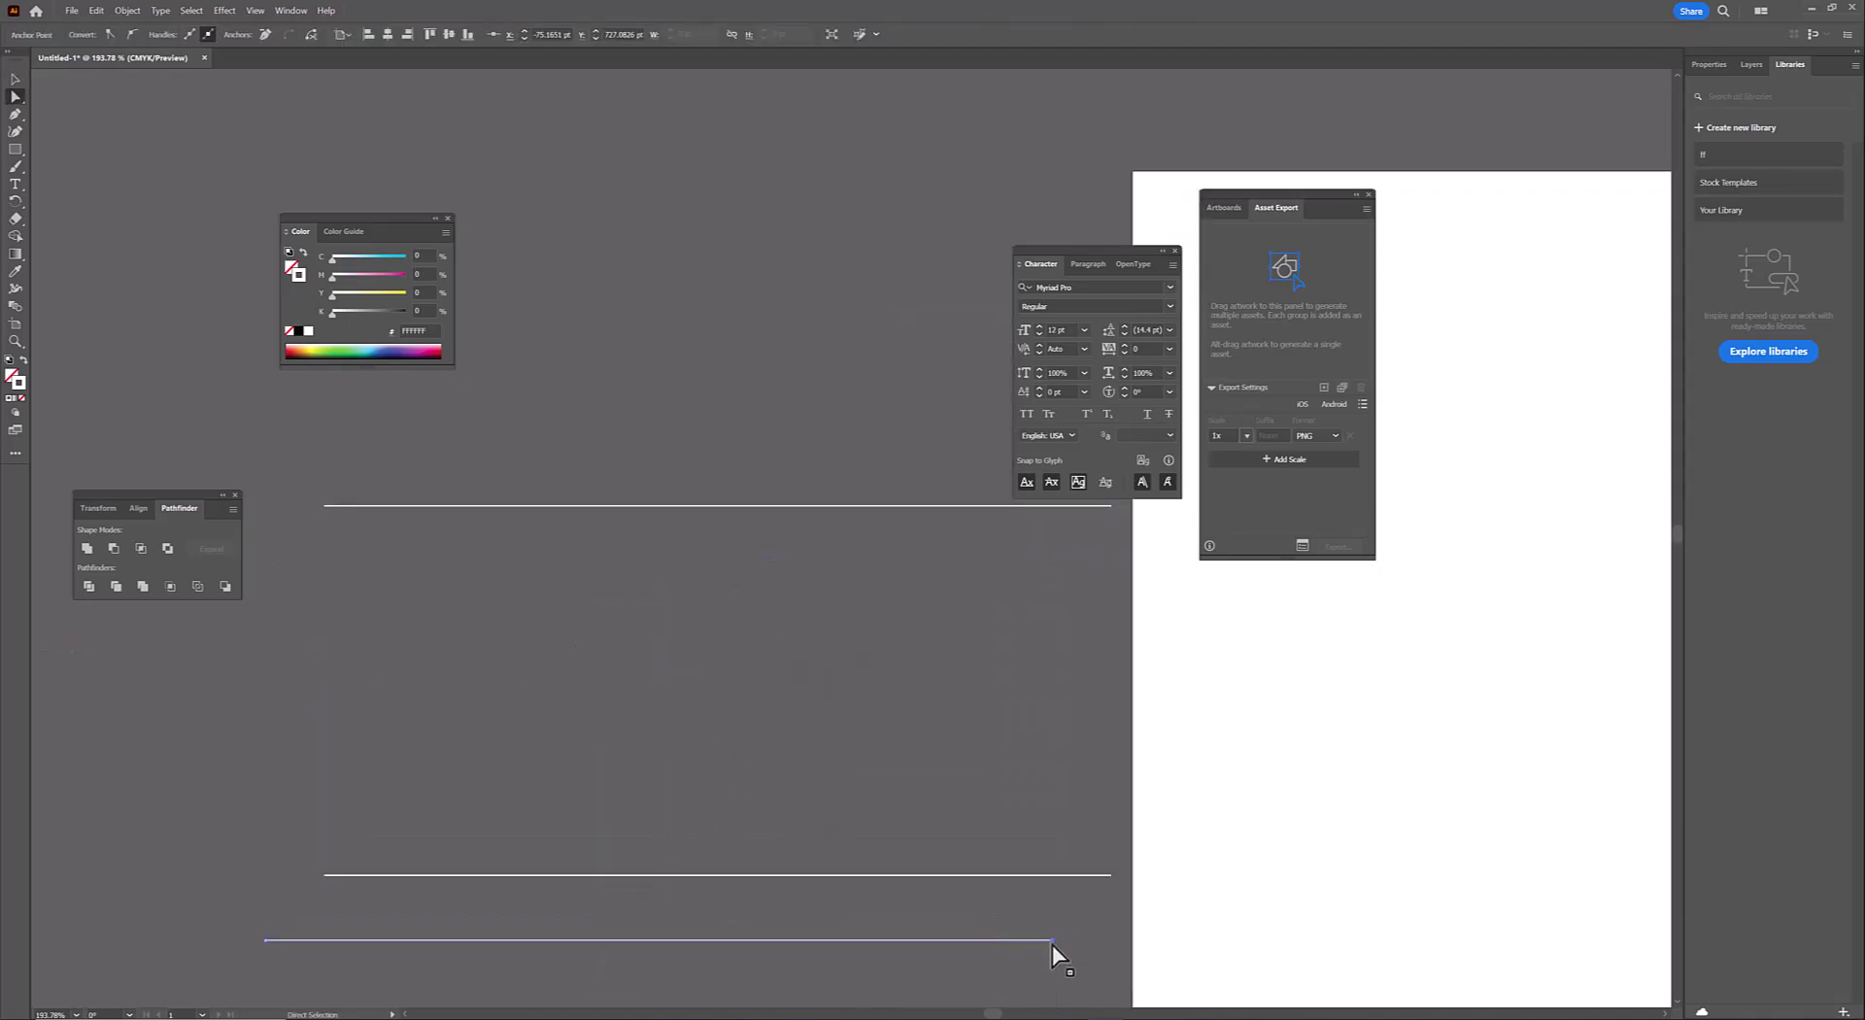
mouse_move(1052, 944)
left_mouse_down()
mouse_move(664, 969)
mouse_move(110, 19)
left_mouse_up()
Blend the two horizontal lines with Specified Steps set to 50
left_click(127, 10)
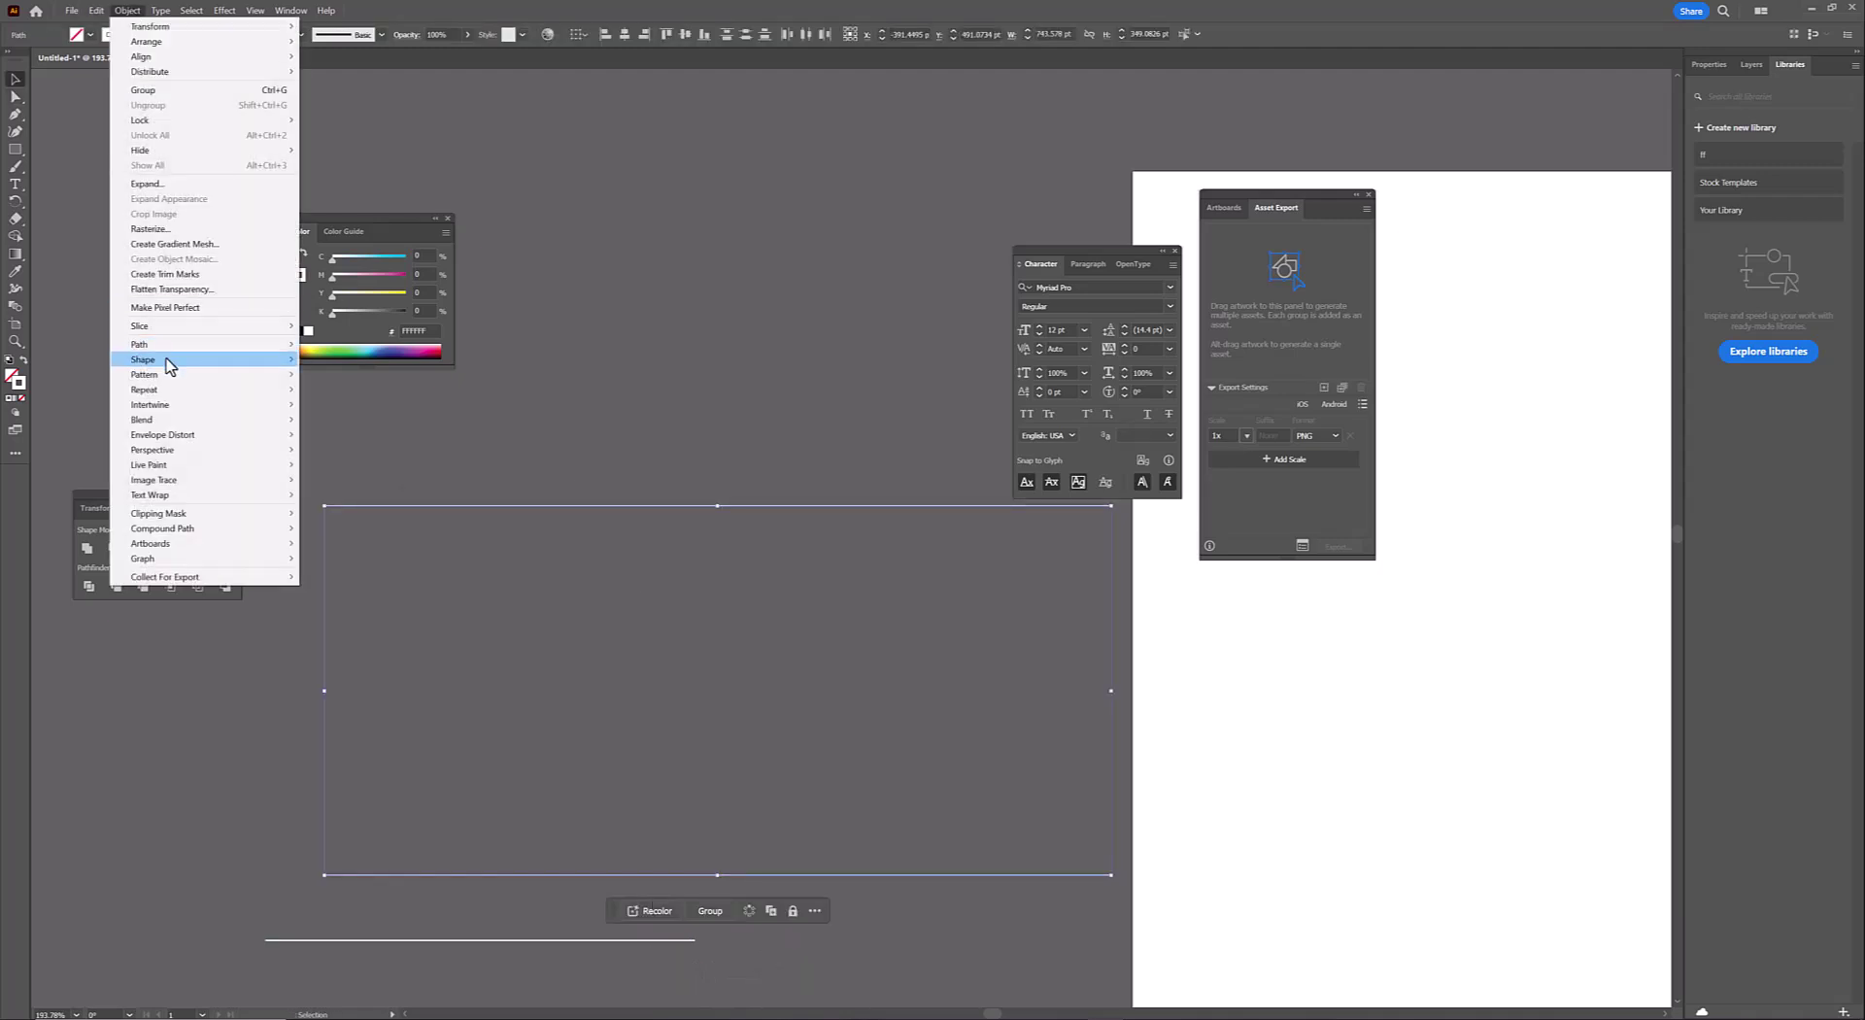
left_click(321, 419)
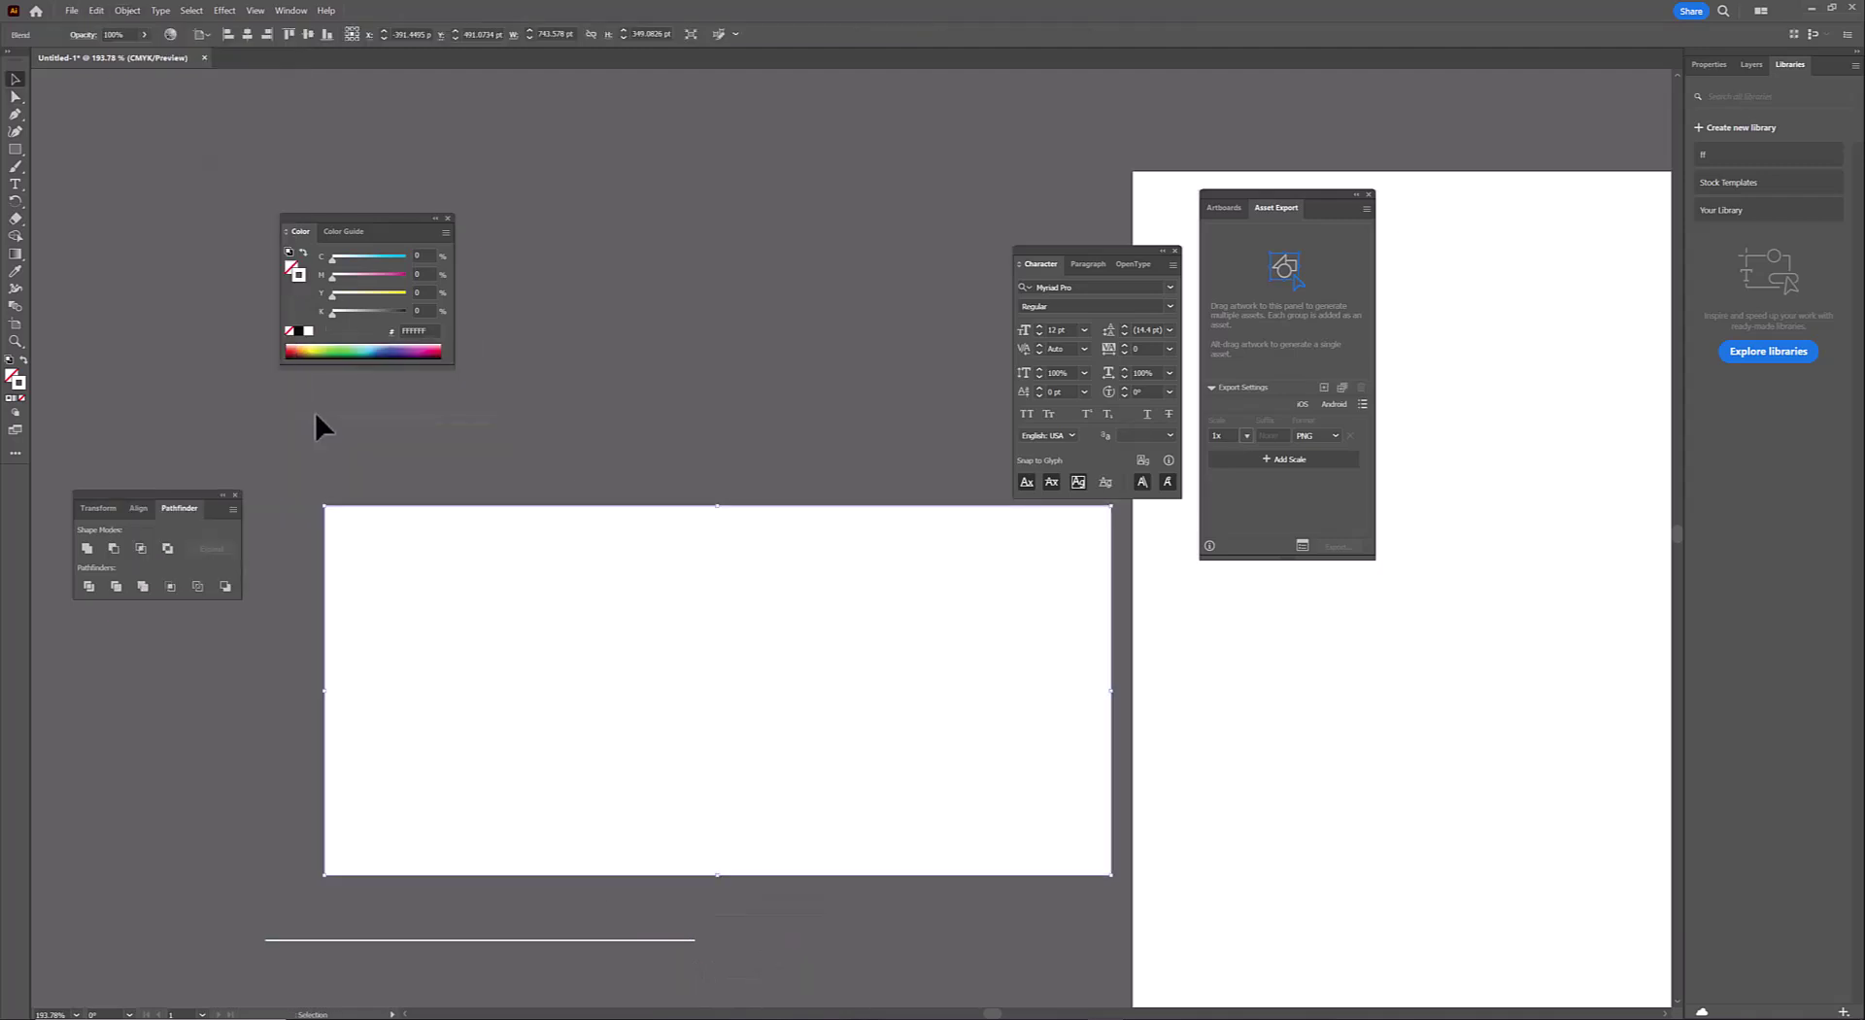
left_click(127, 10)
left_click(375, 465)
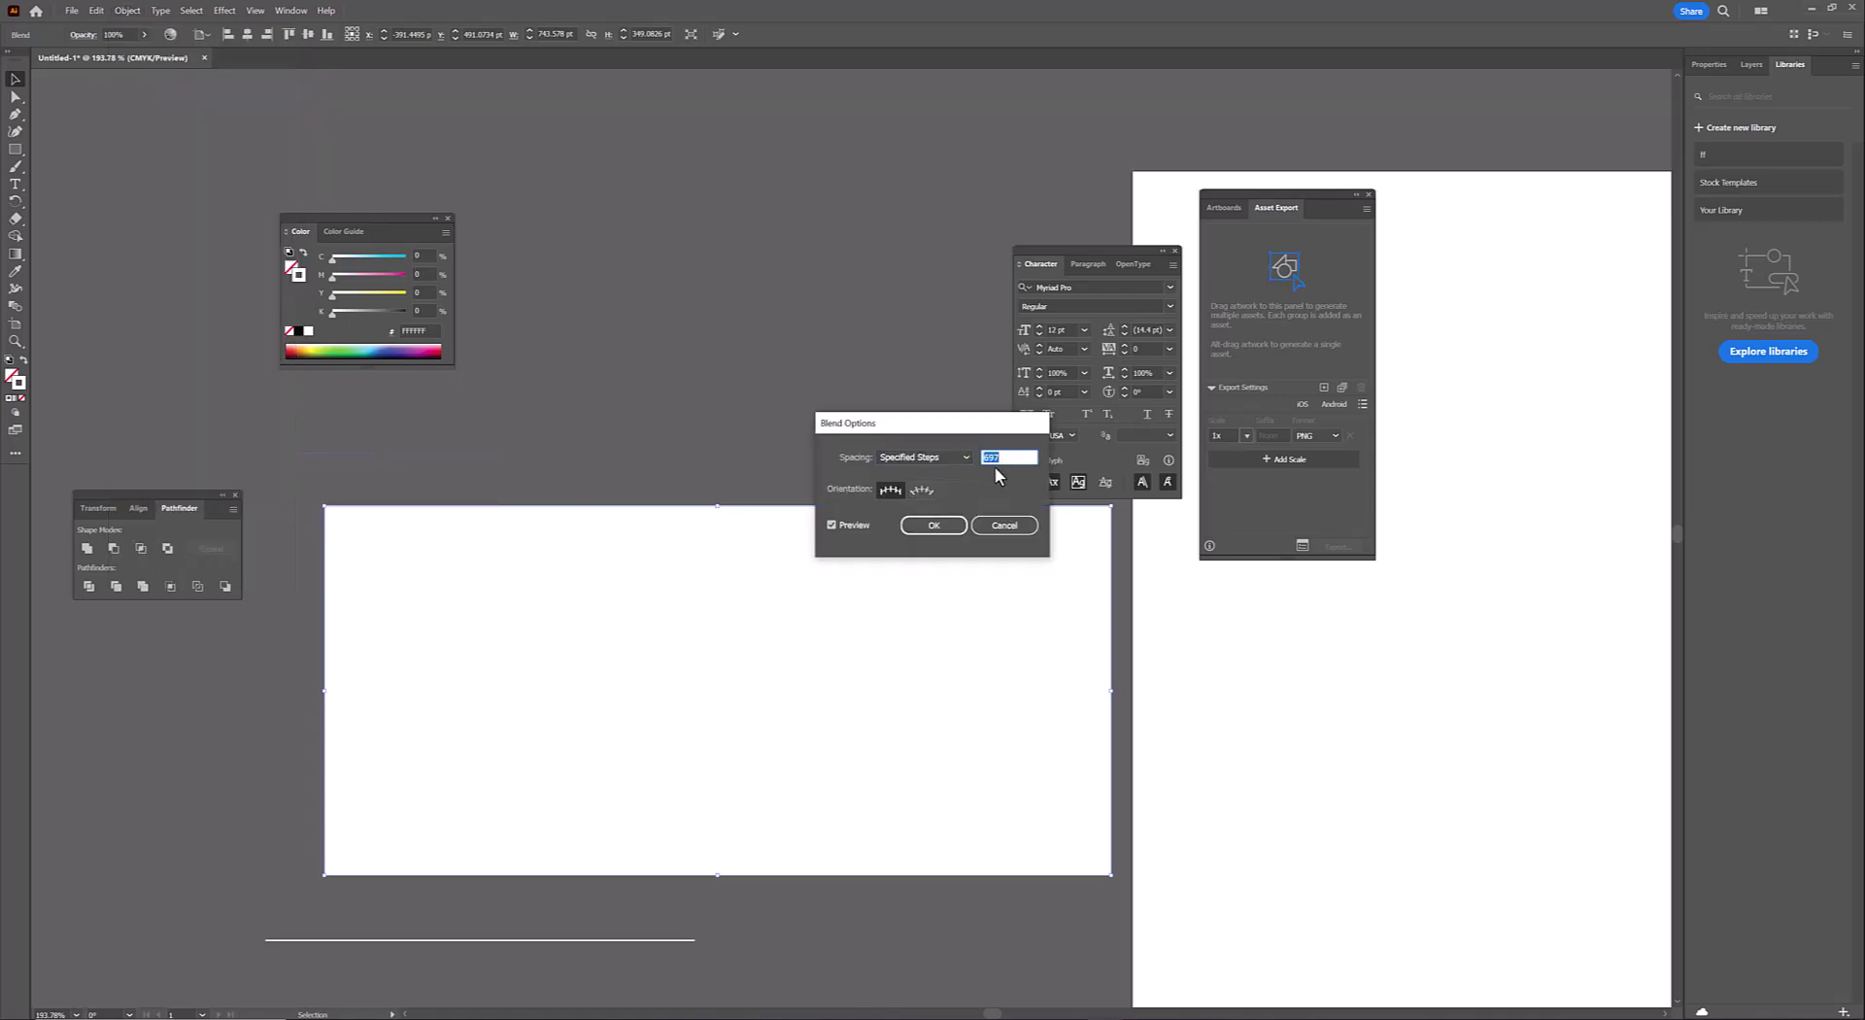
type("50")
key("Tab")
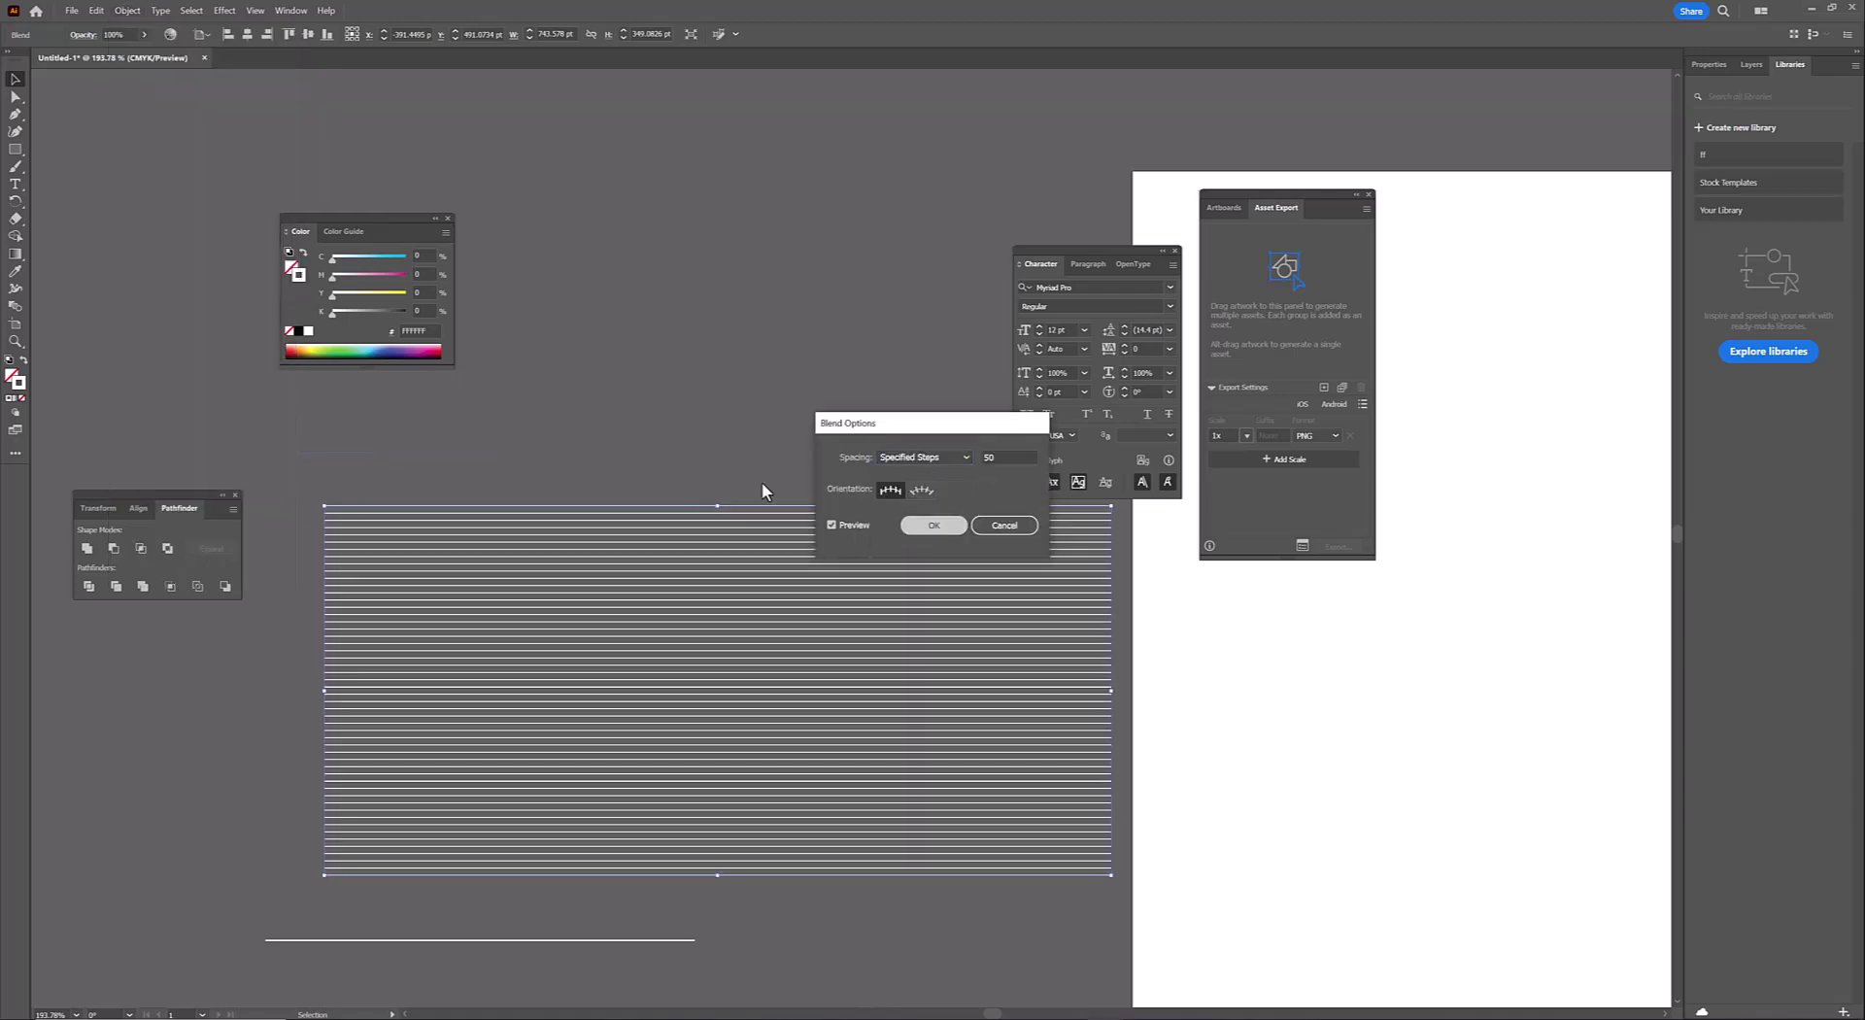
key("Return")
Rotate a line to vertical at the stack's left end and copy it to the right end
left_click(408, 939)
left_click_drag(696, 930, 456, 949)
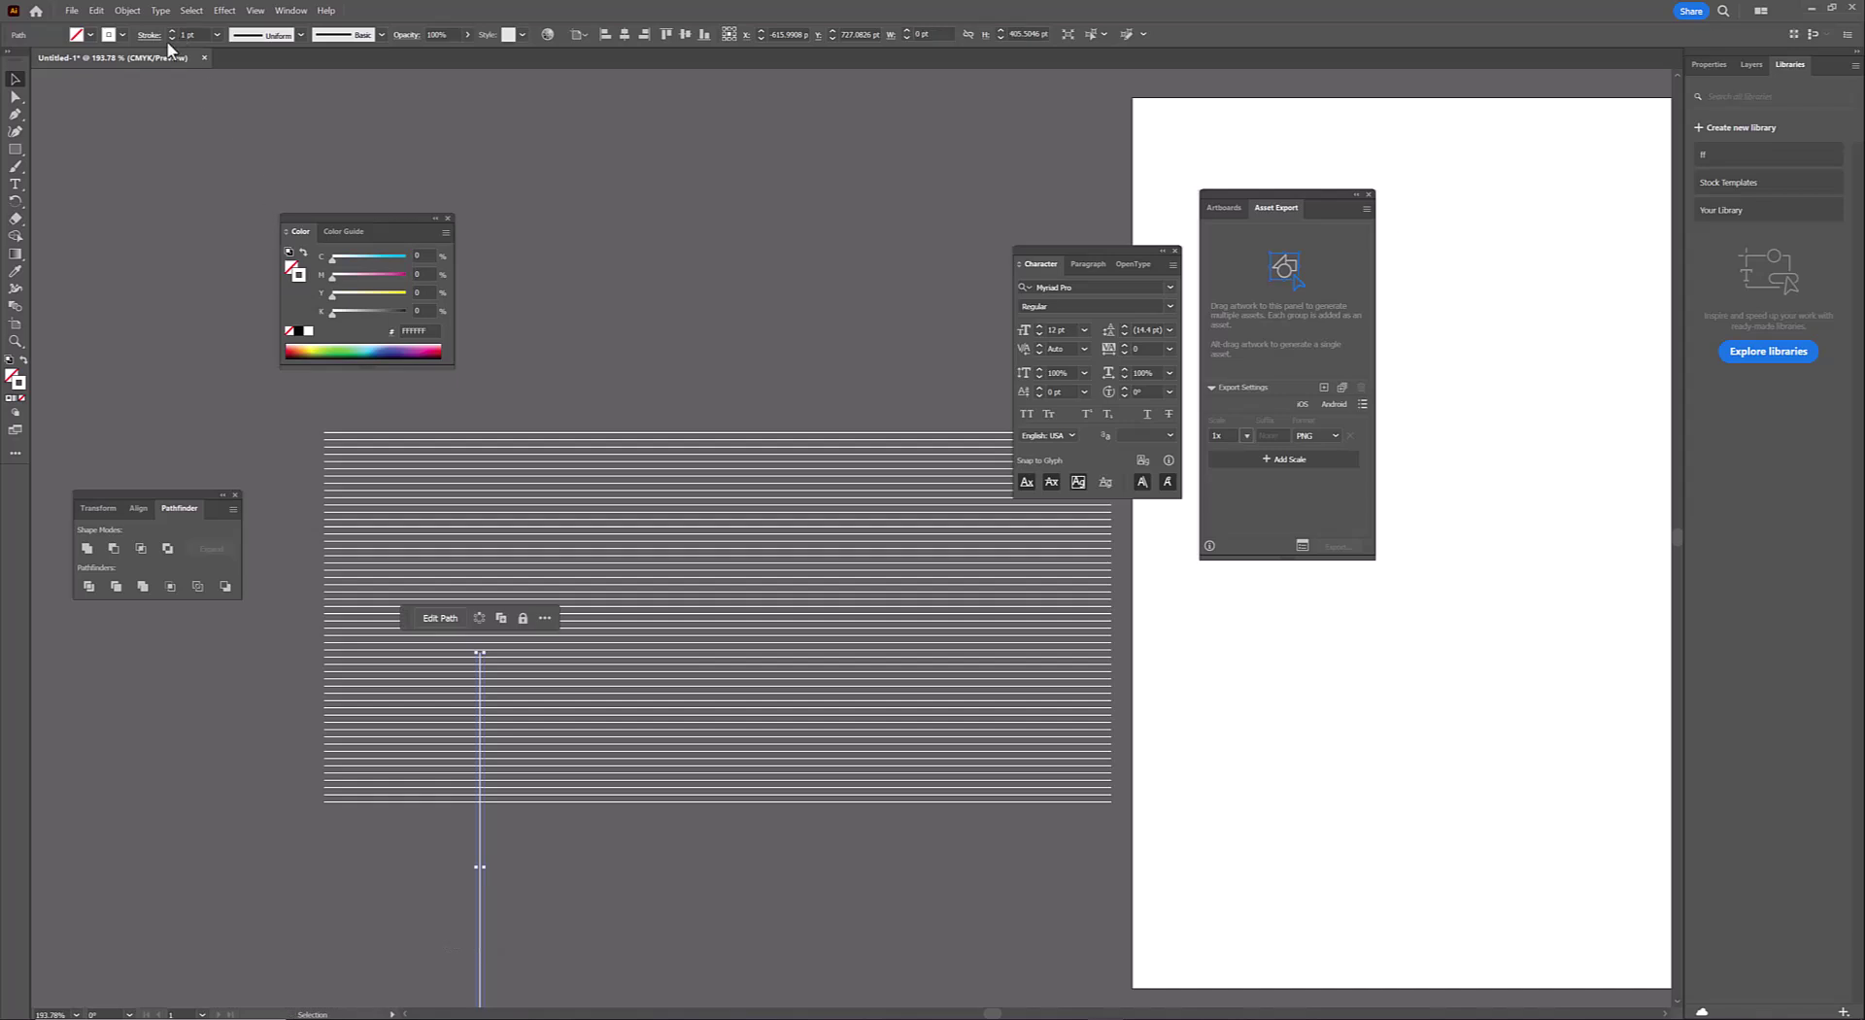
left_click(484, 850)
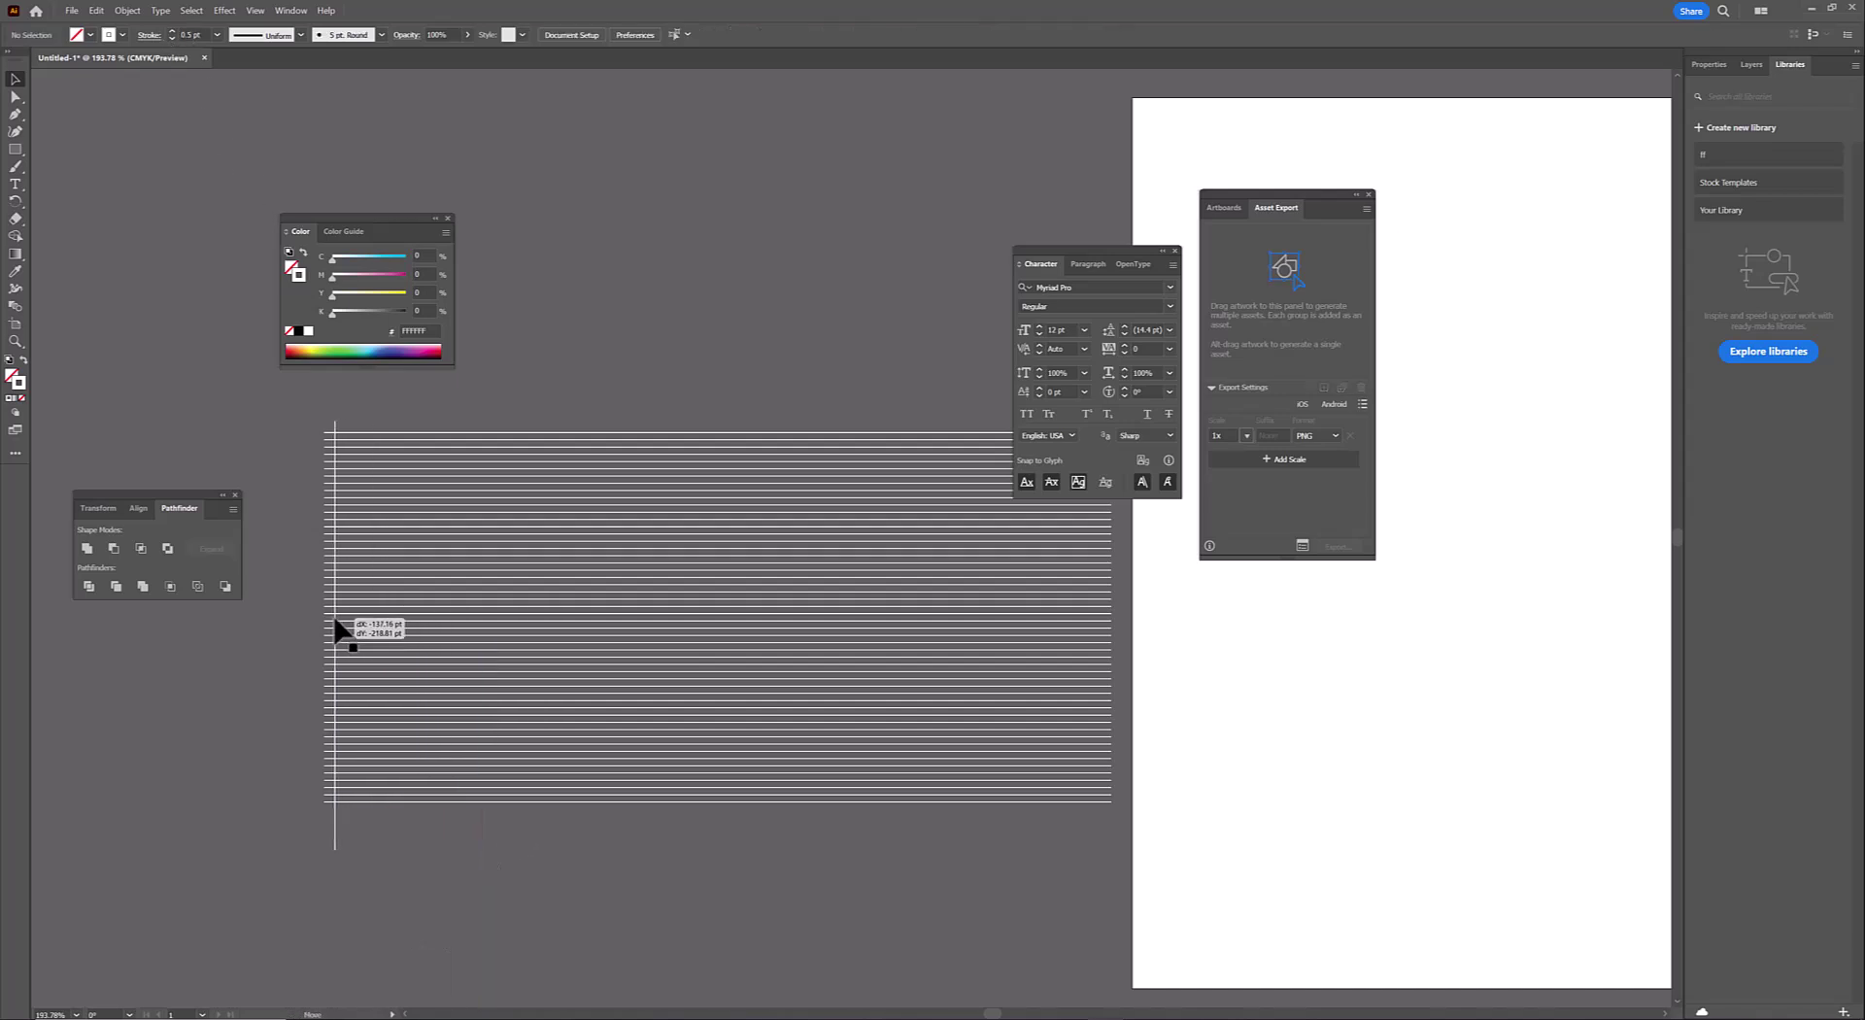
left_click_drag(335, 619, 335, 619)
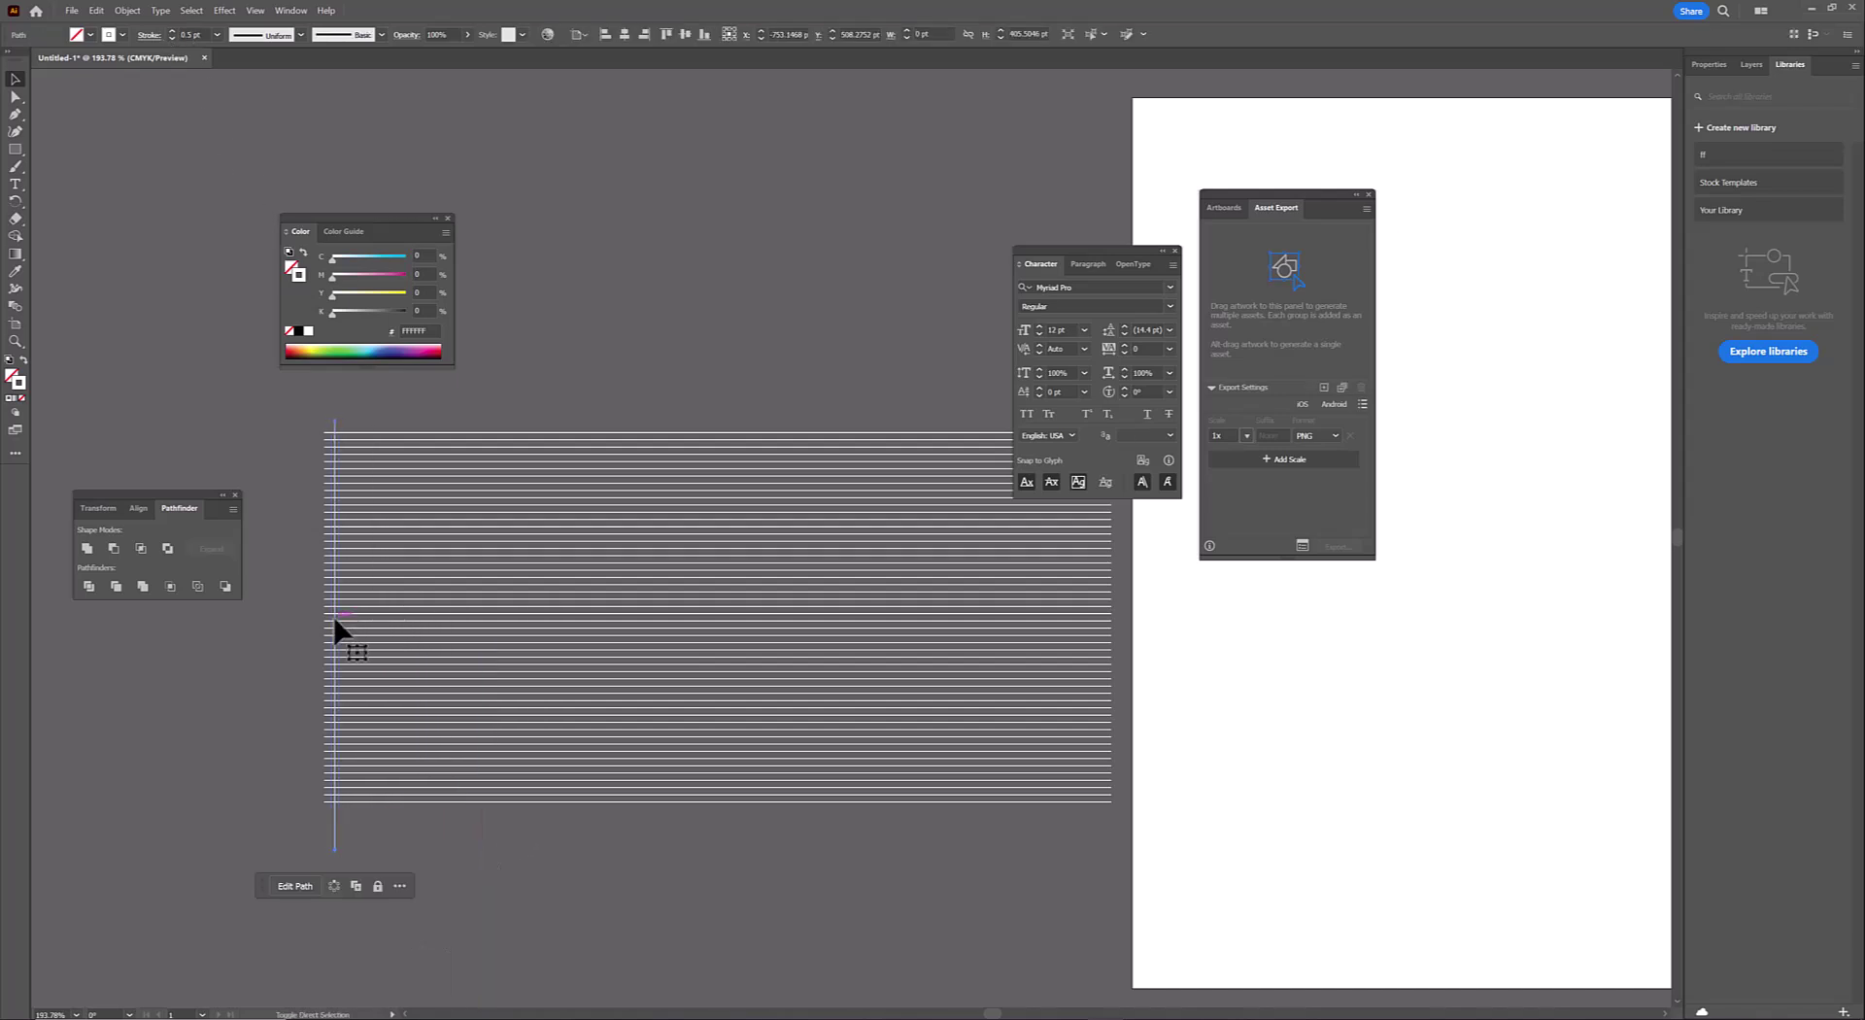
left_click(398, 428)
scroll(418, 486, "up", 5)
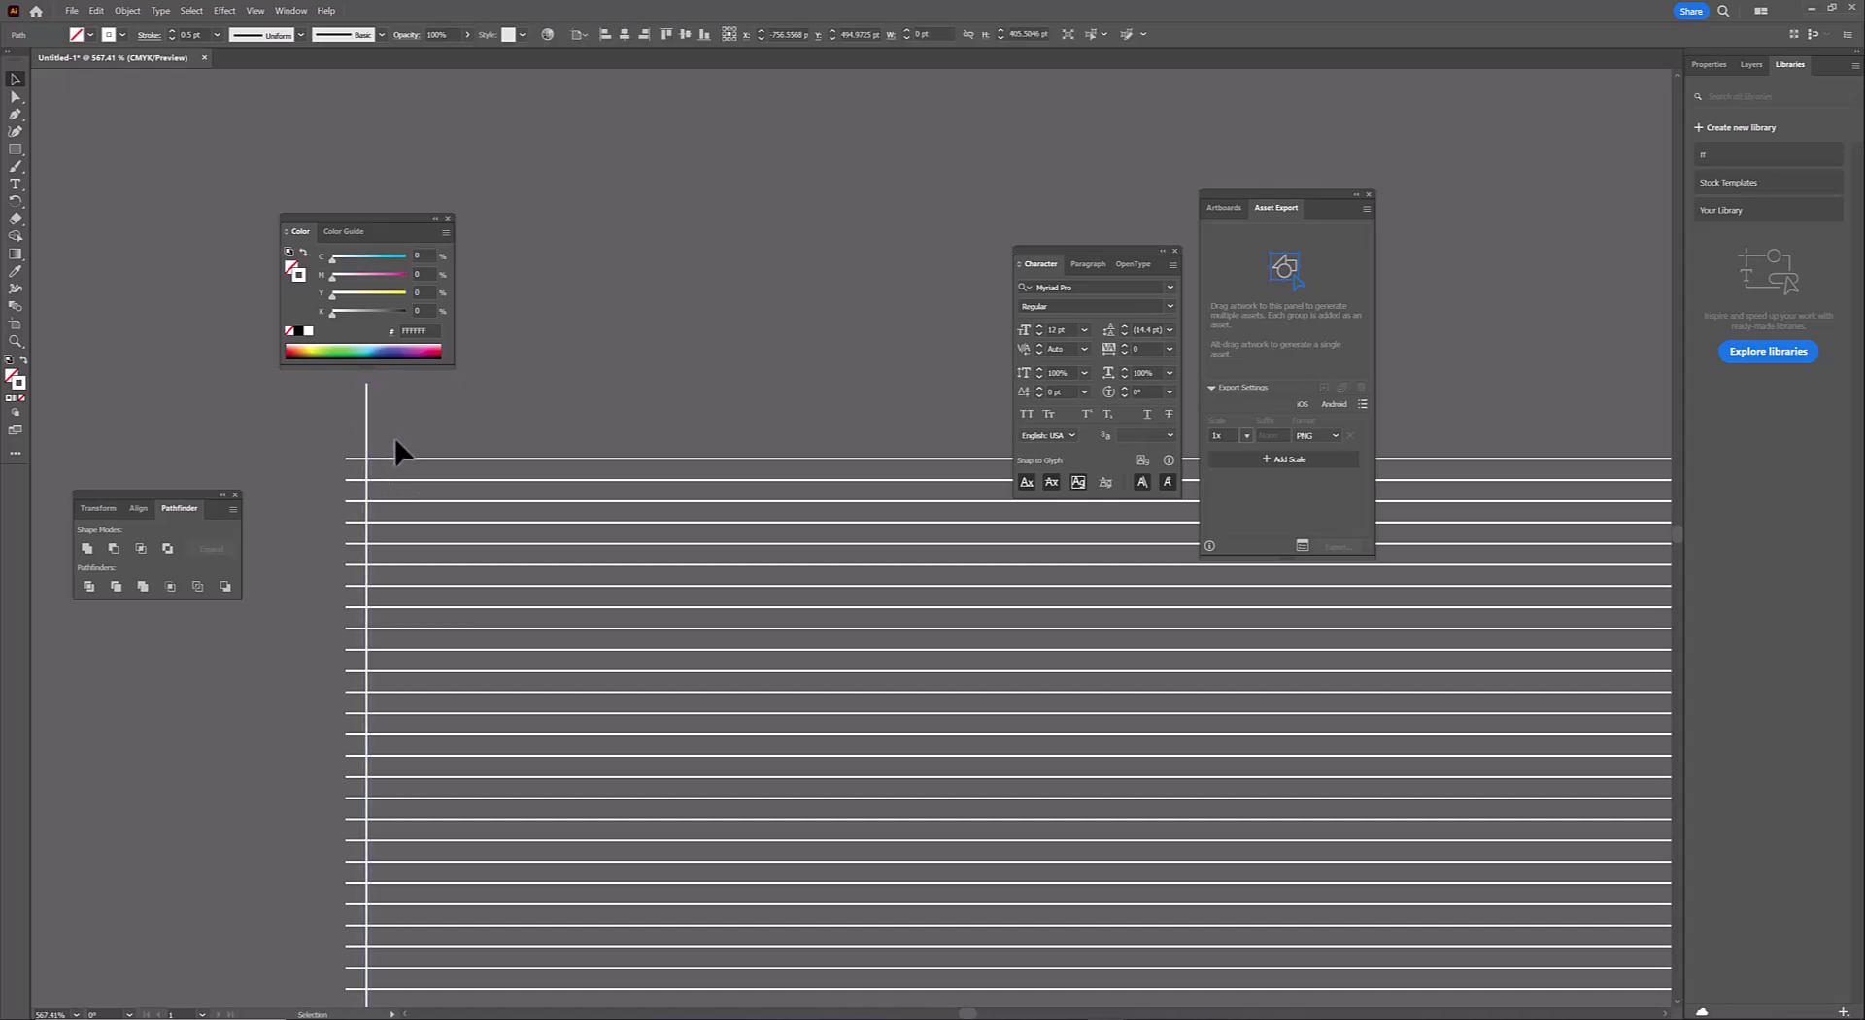
scroll(400, 449, "down", 5)
left_click_drag(367, 451, 277, 481)
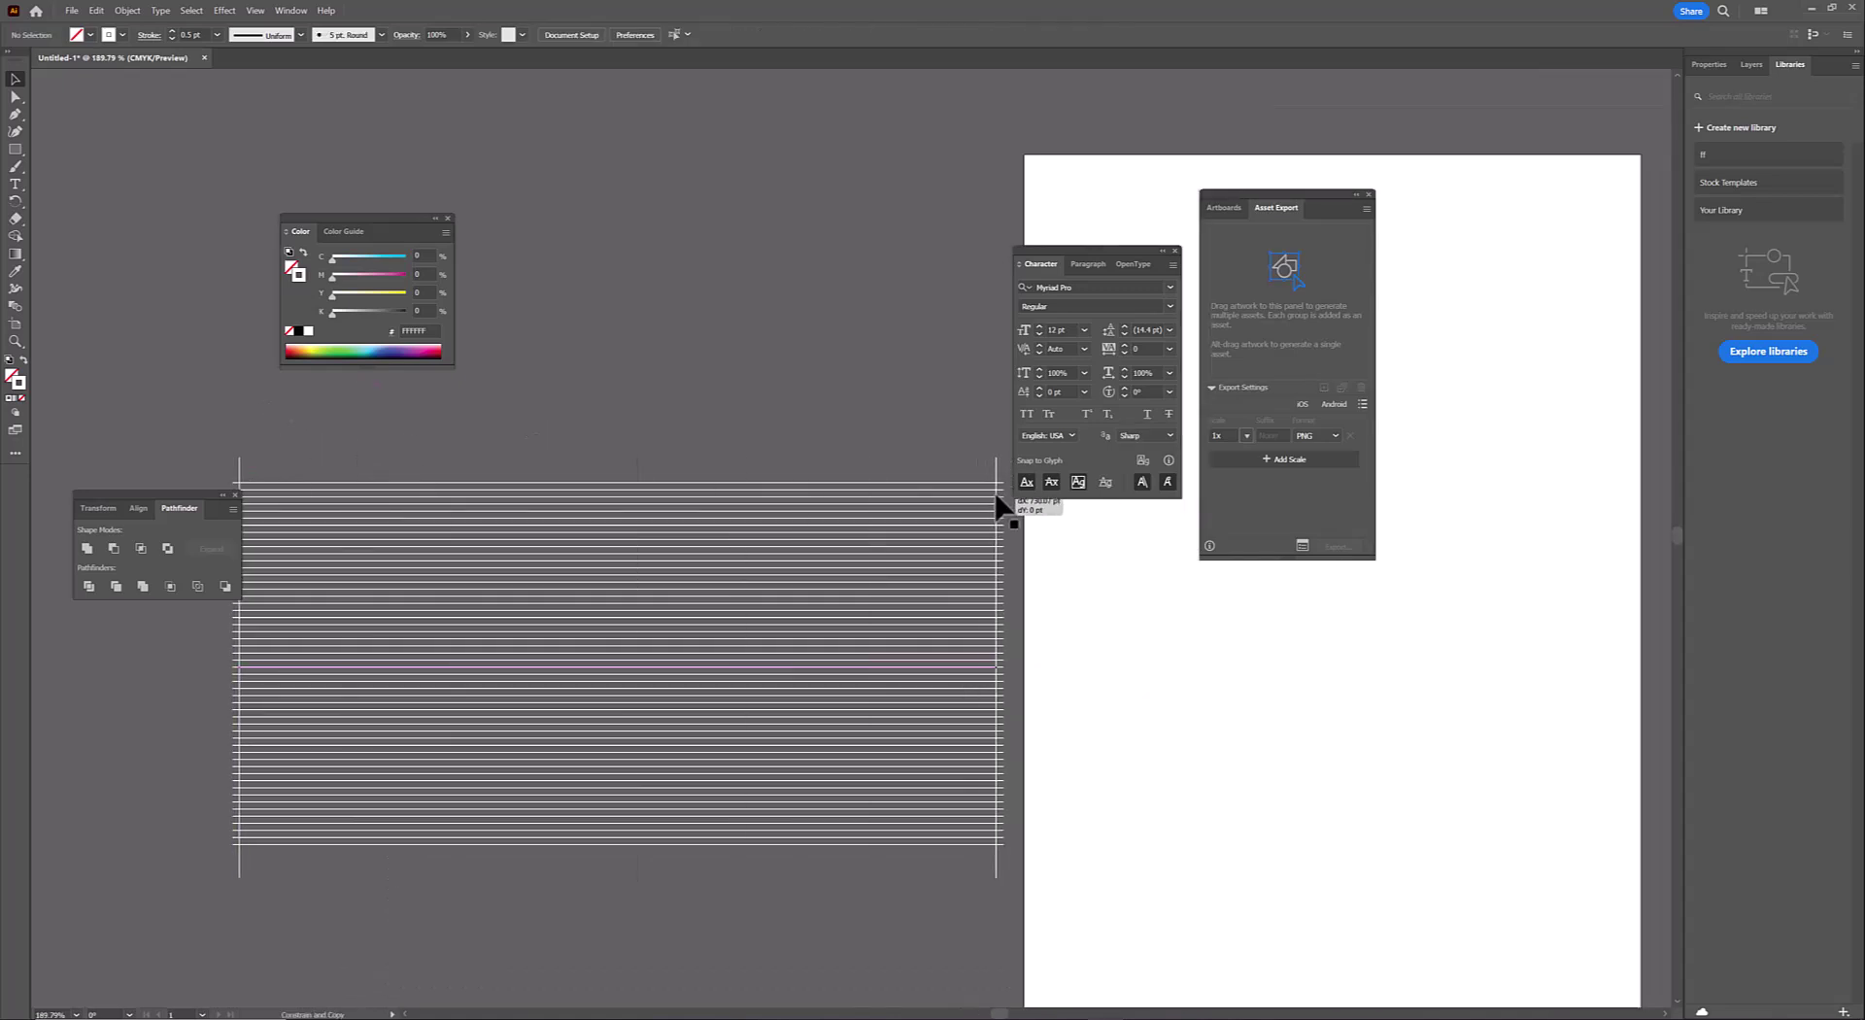
left_click_drag(1000, 505, 1000, 505)
key("ctrl+a")
Blend the two vertical lines with 33 specified steps to complete the grid
left_click(127, 10)
mouse_move(140, 344)
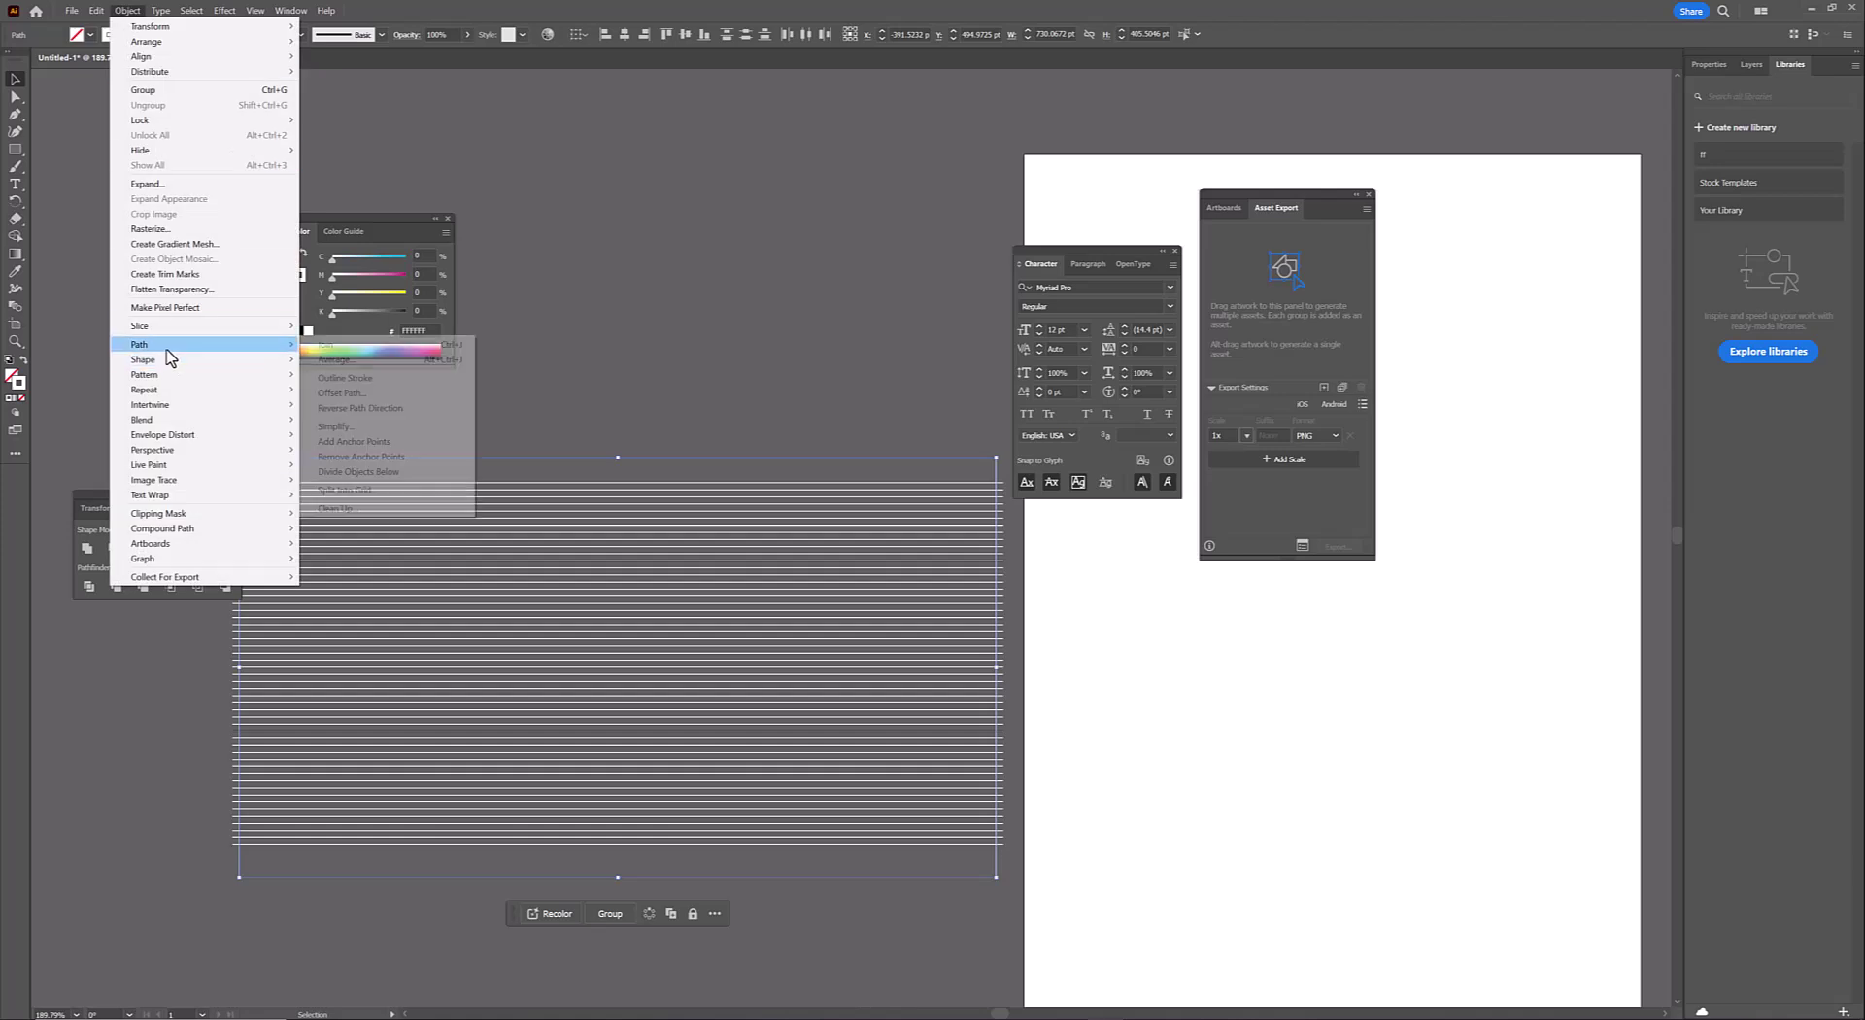
left_click(350, 420)
left_click(127, 10)
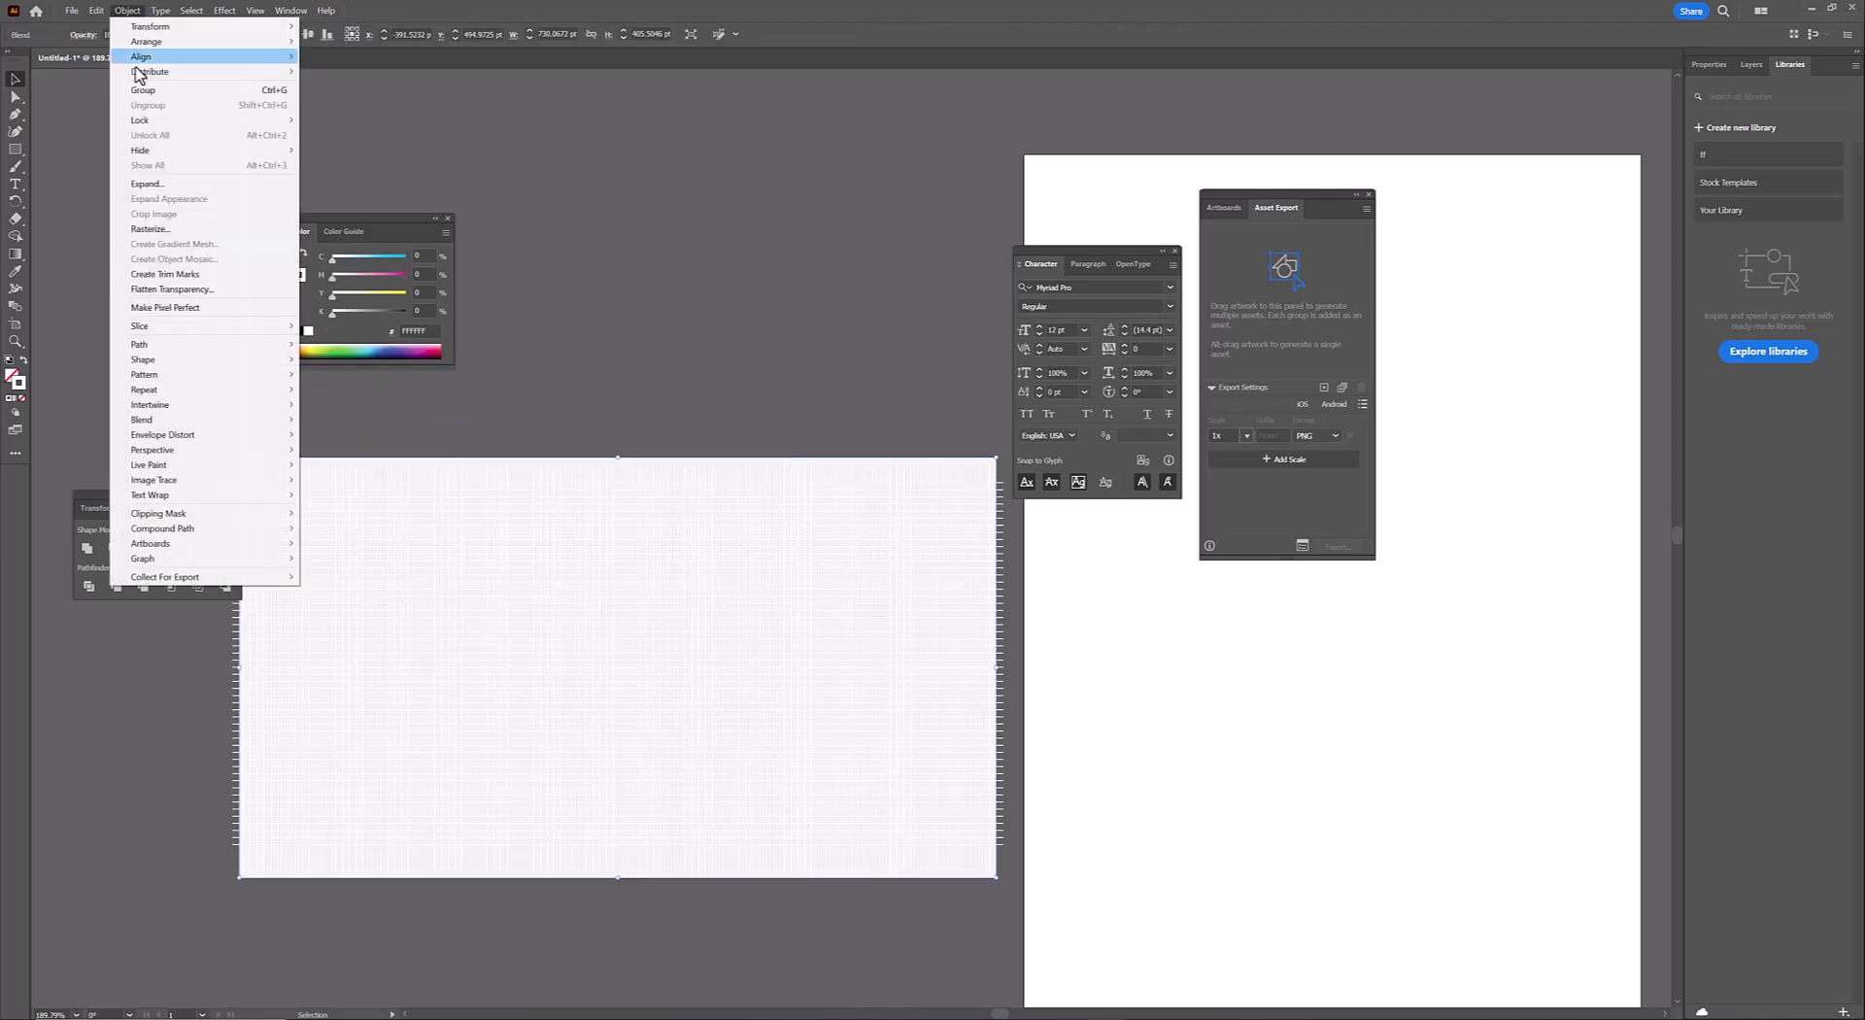
left_click(349, 449)
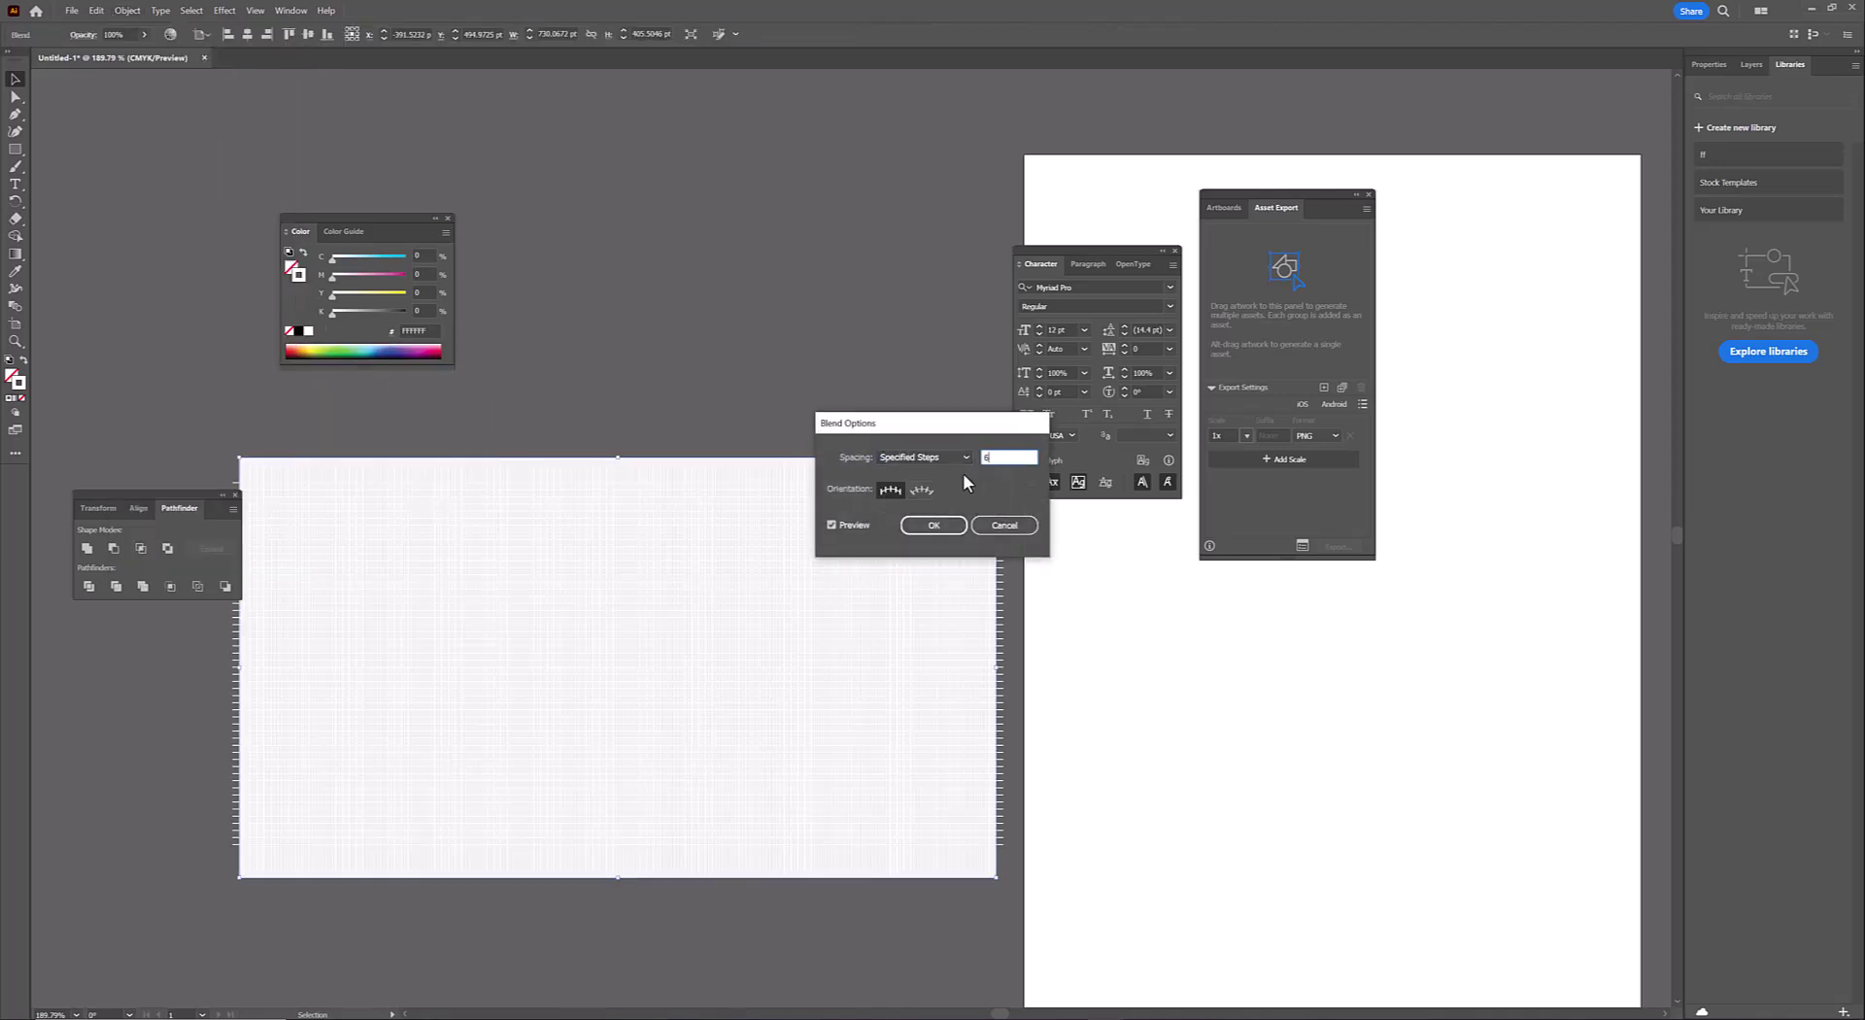
type("4")
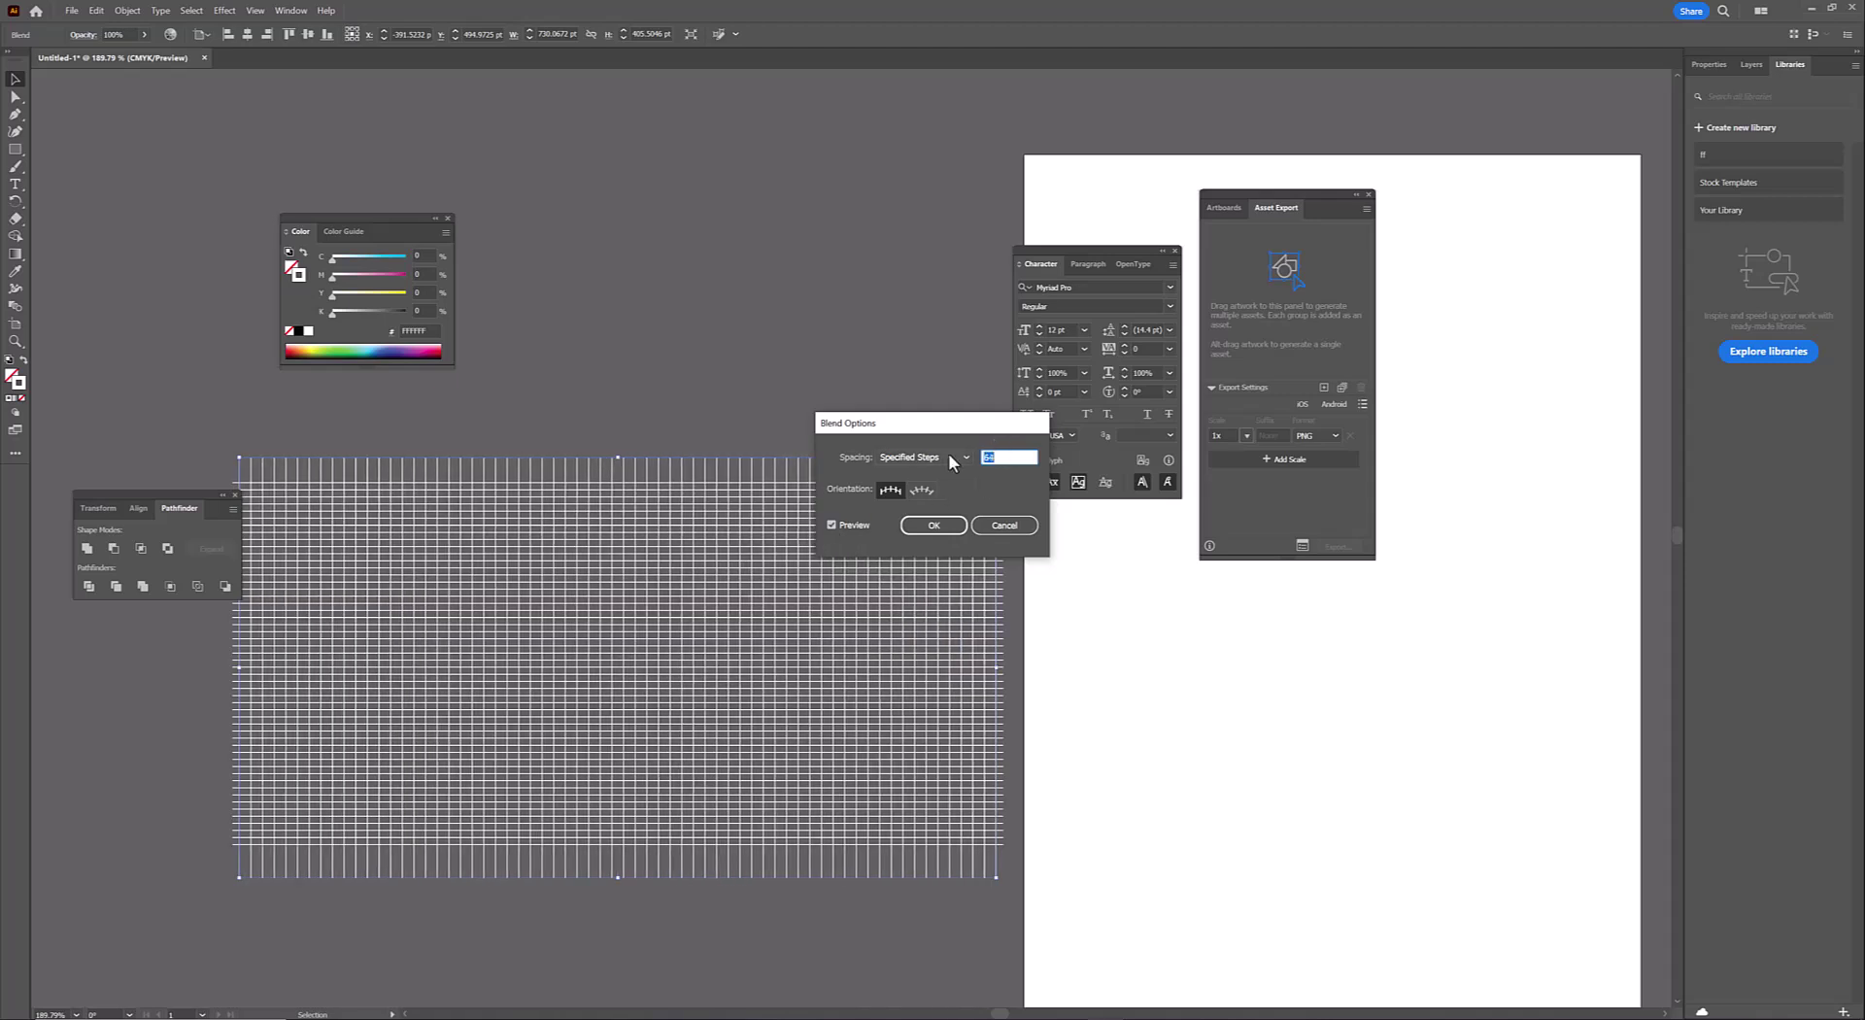
type("32")
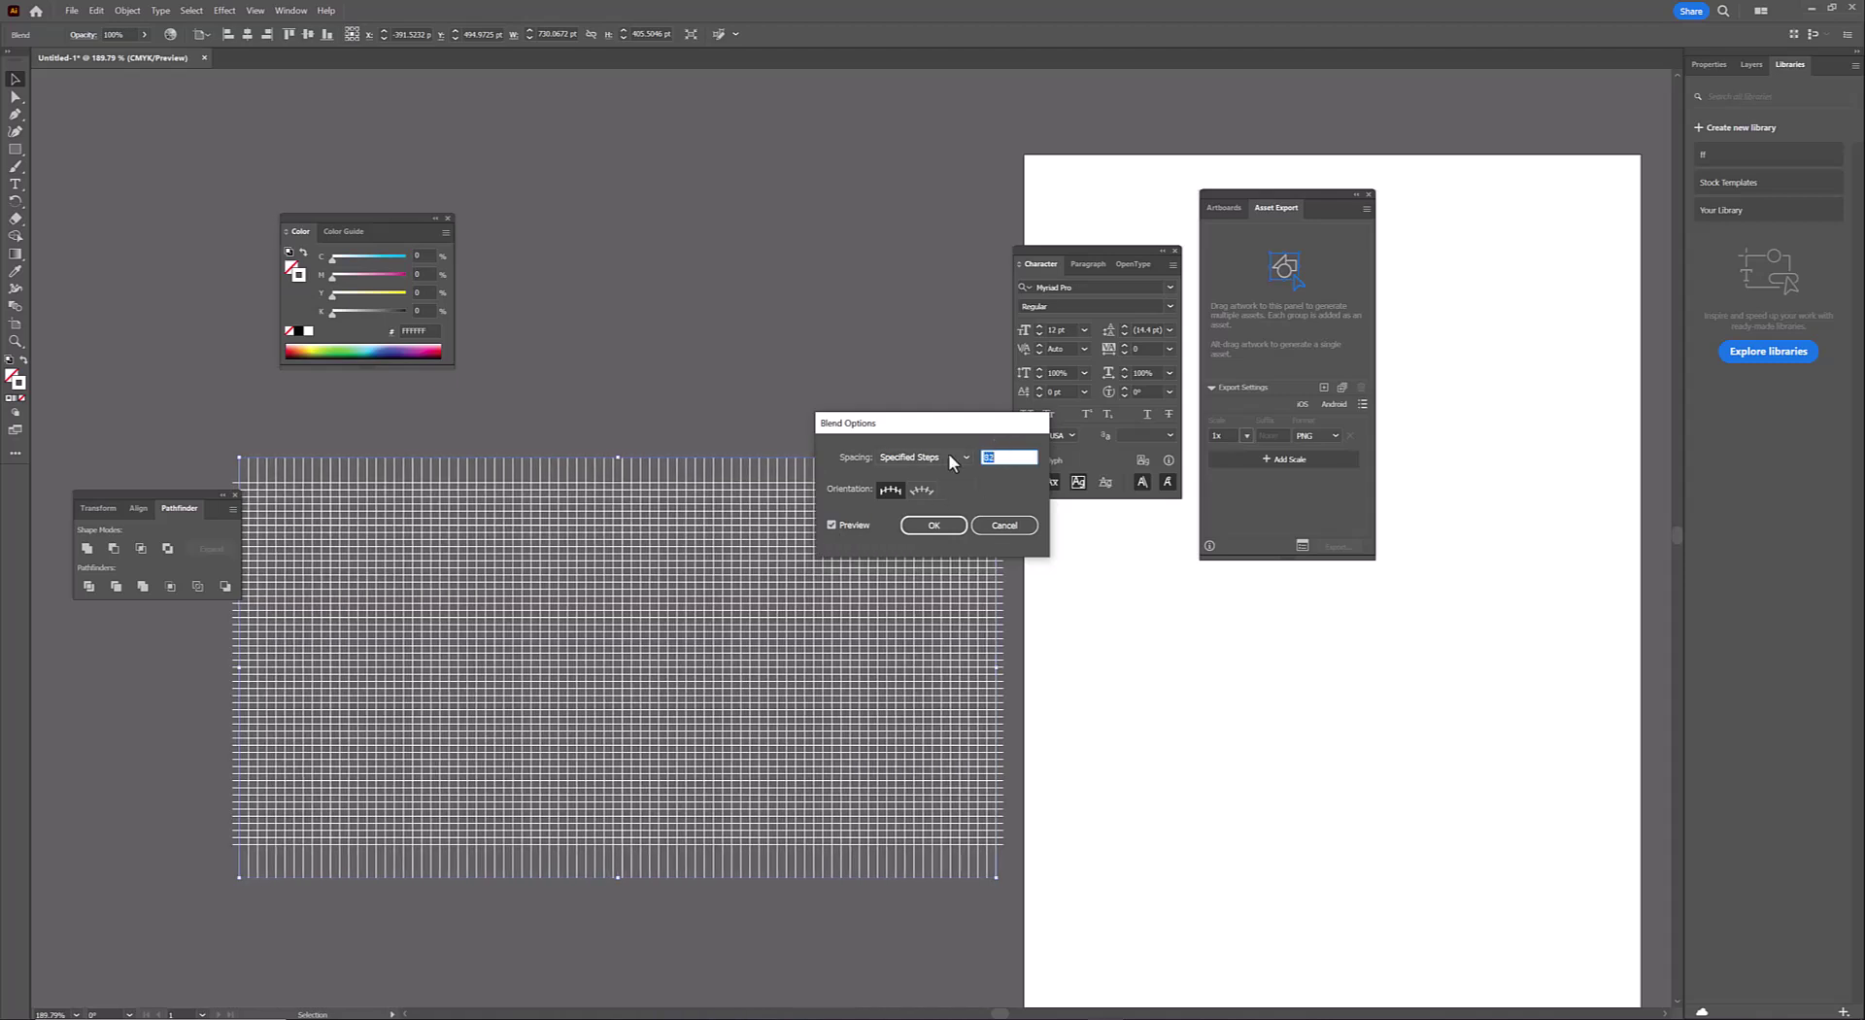
key("Up")
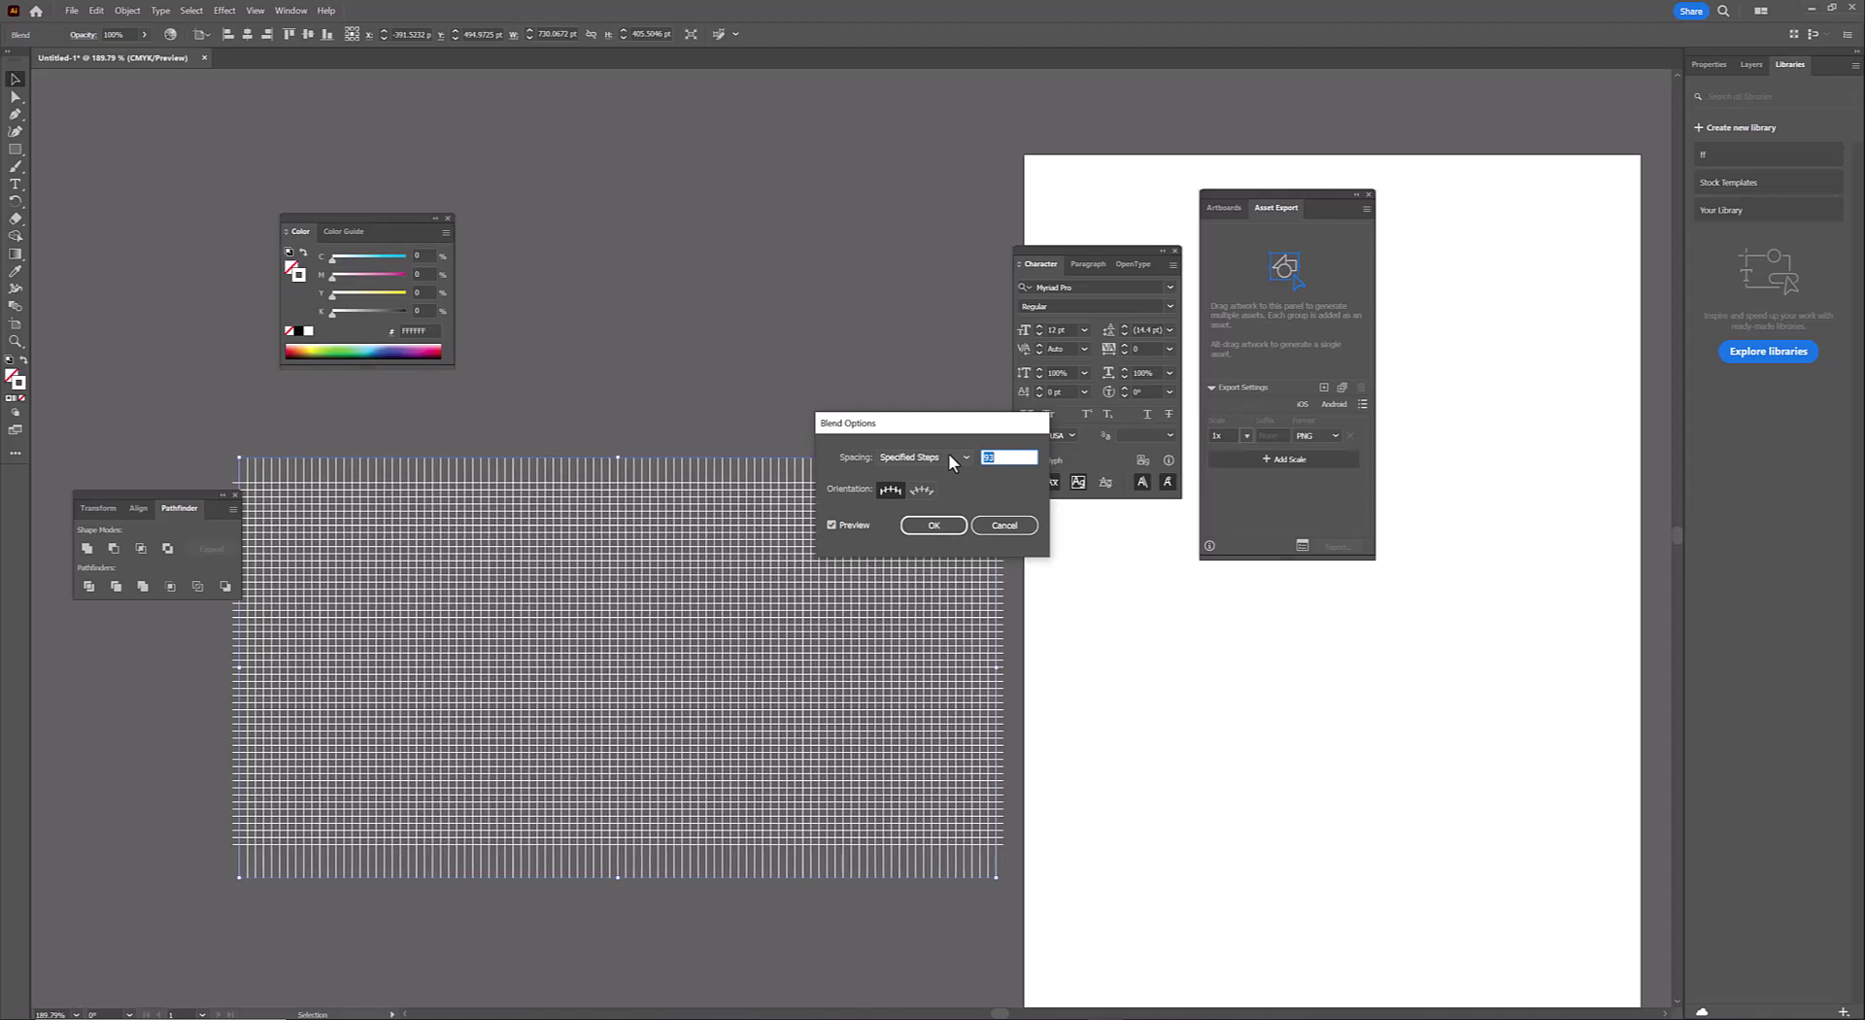
left_click(933, 524)
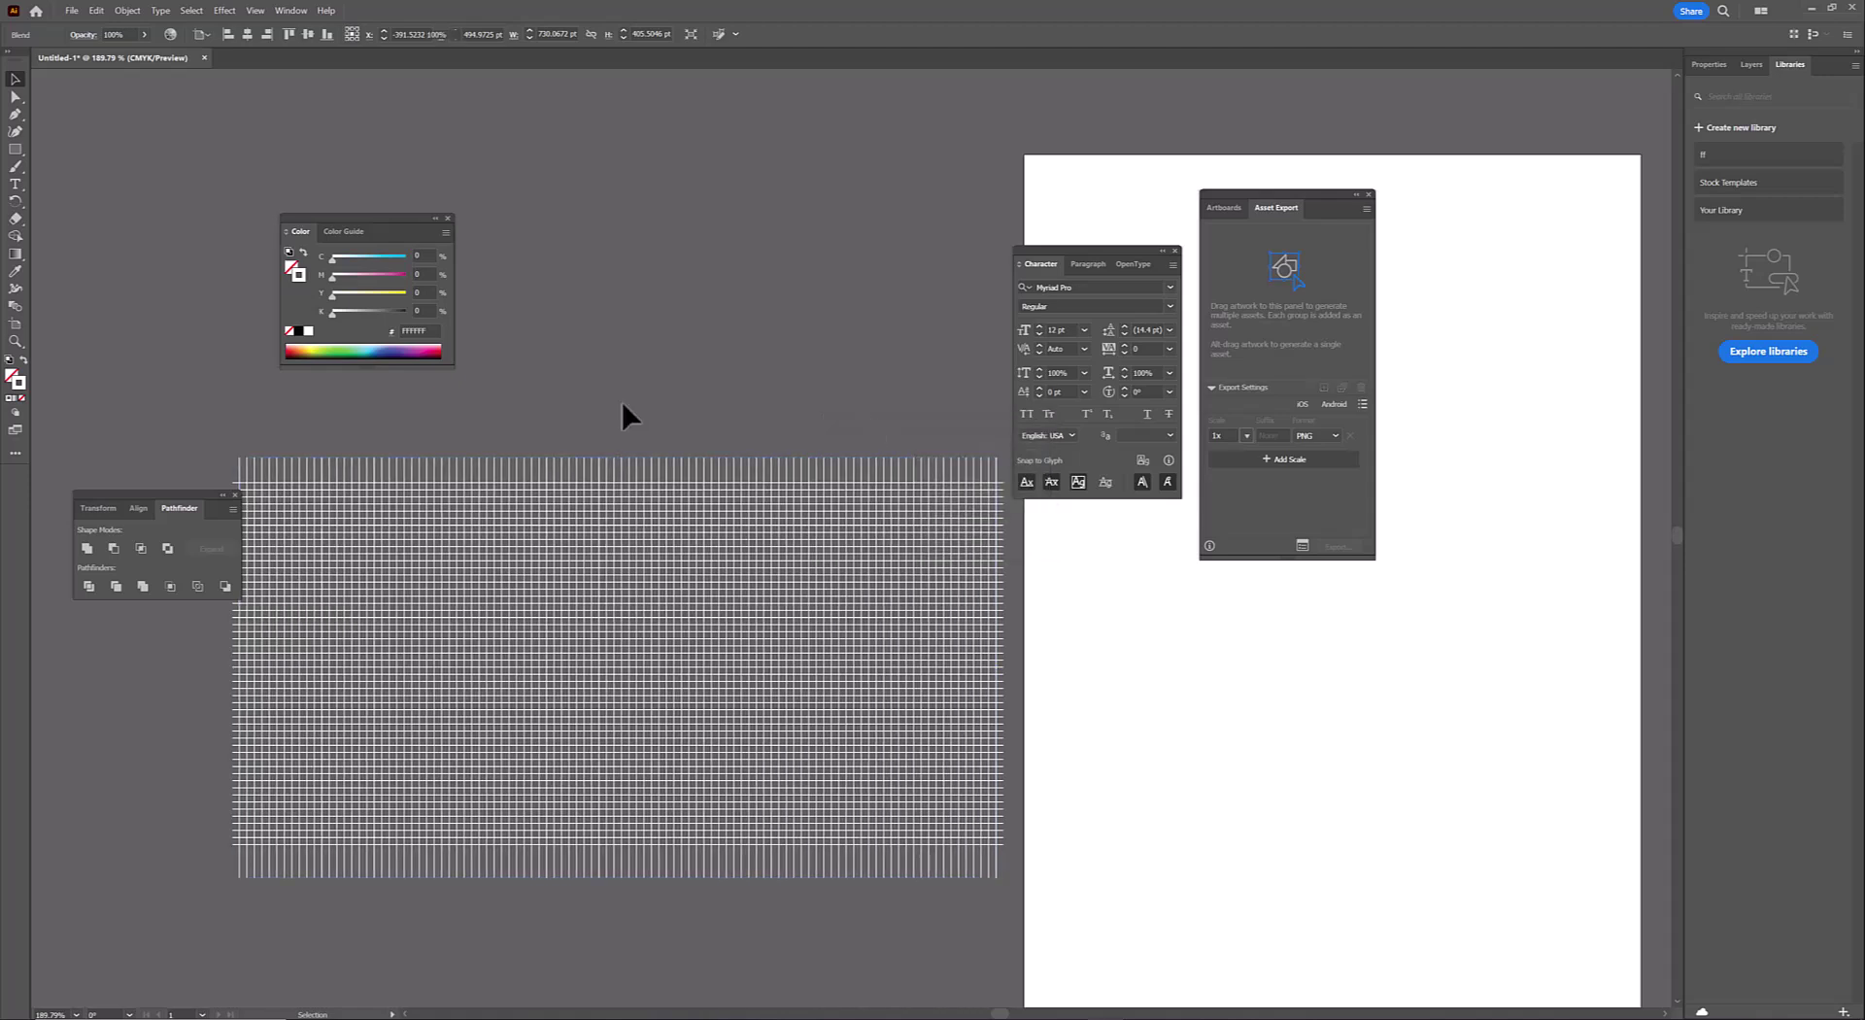
left_click(724, 759)
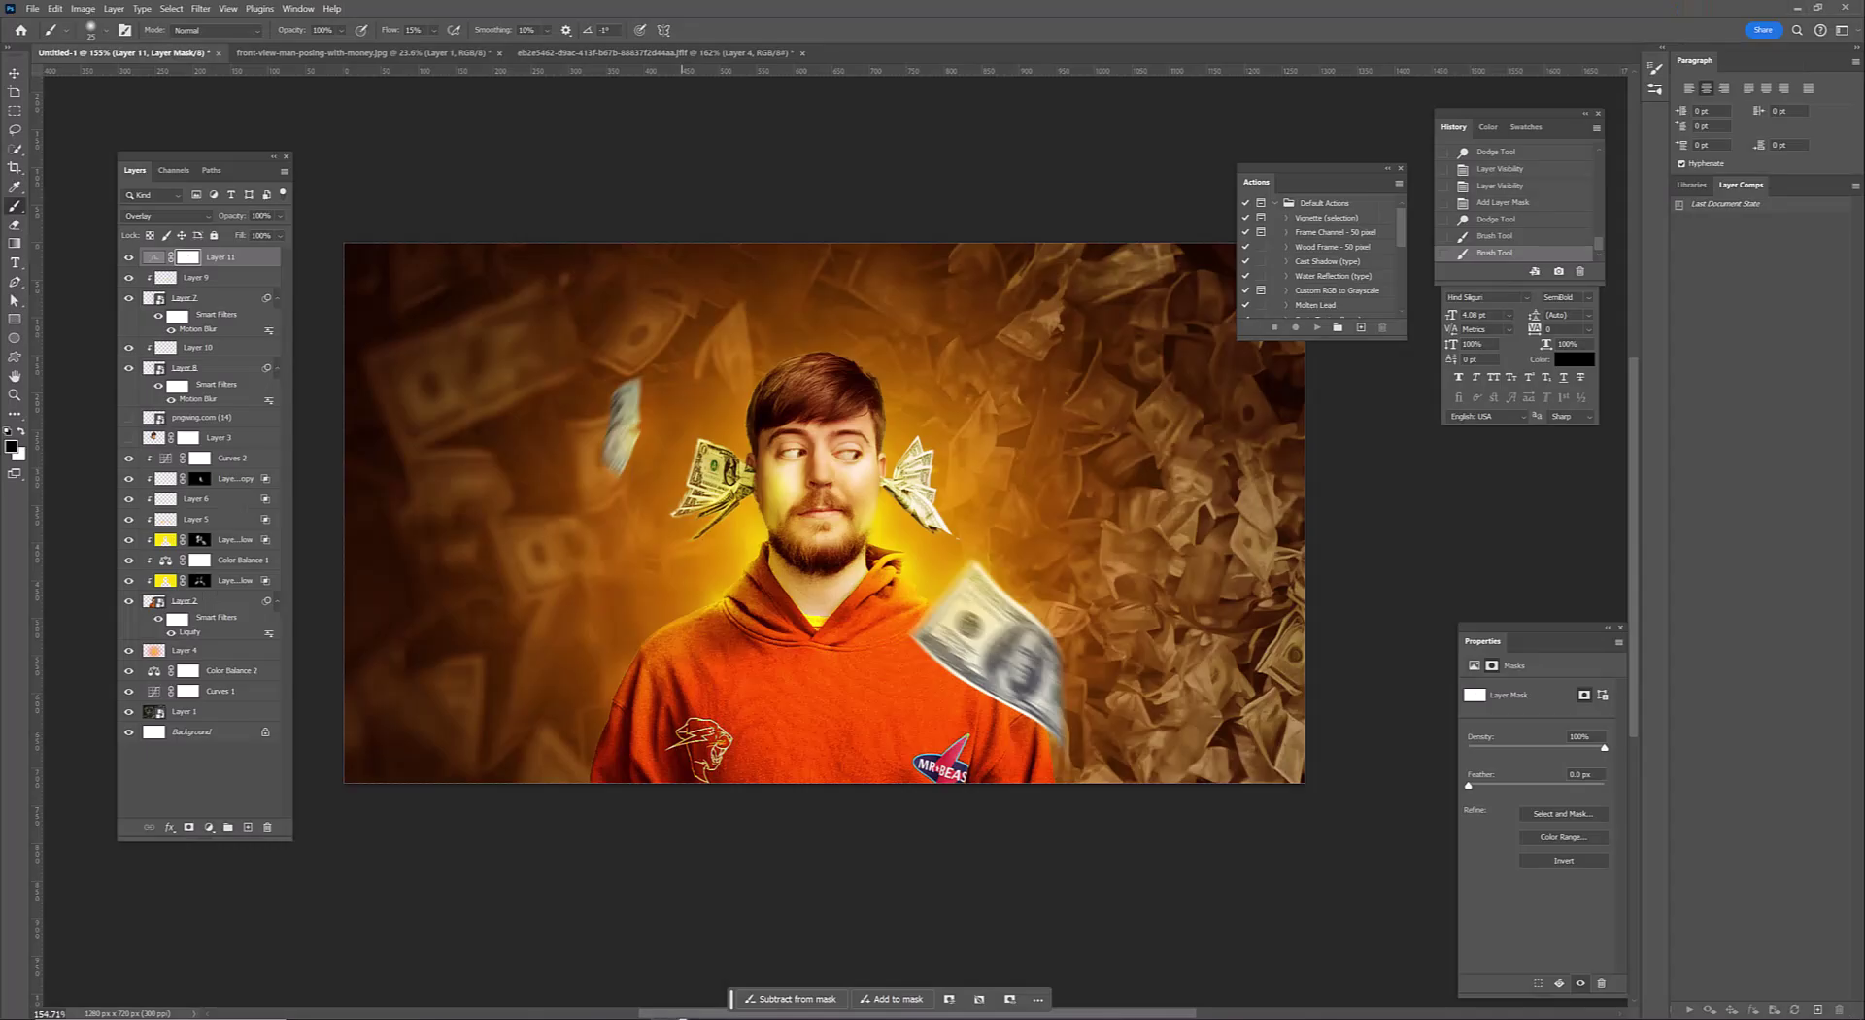
Paste the grid as a vector smart object and move its layer below Layer 4
left_click_drag(797, 722, 779, 690)
key("Return")
left_click_drag(204, 258, 204, 661)
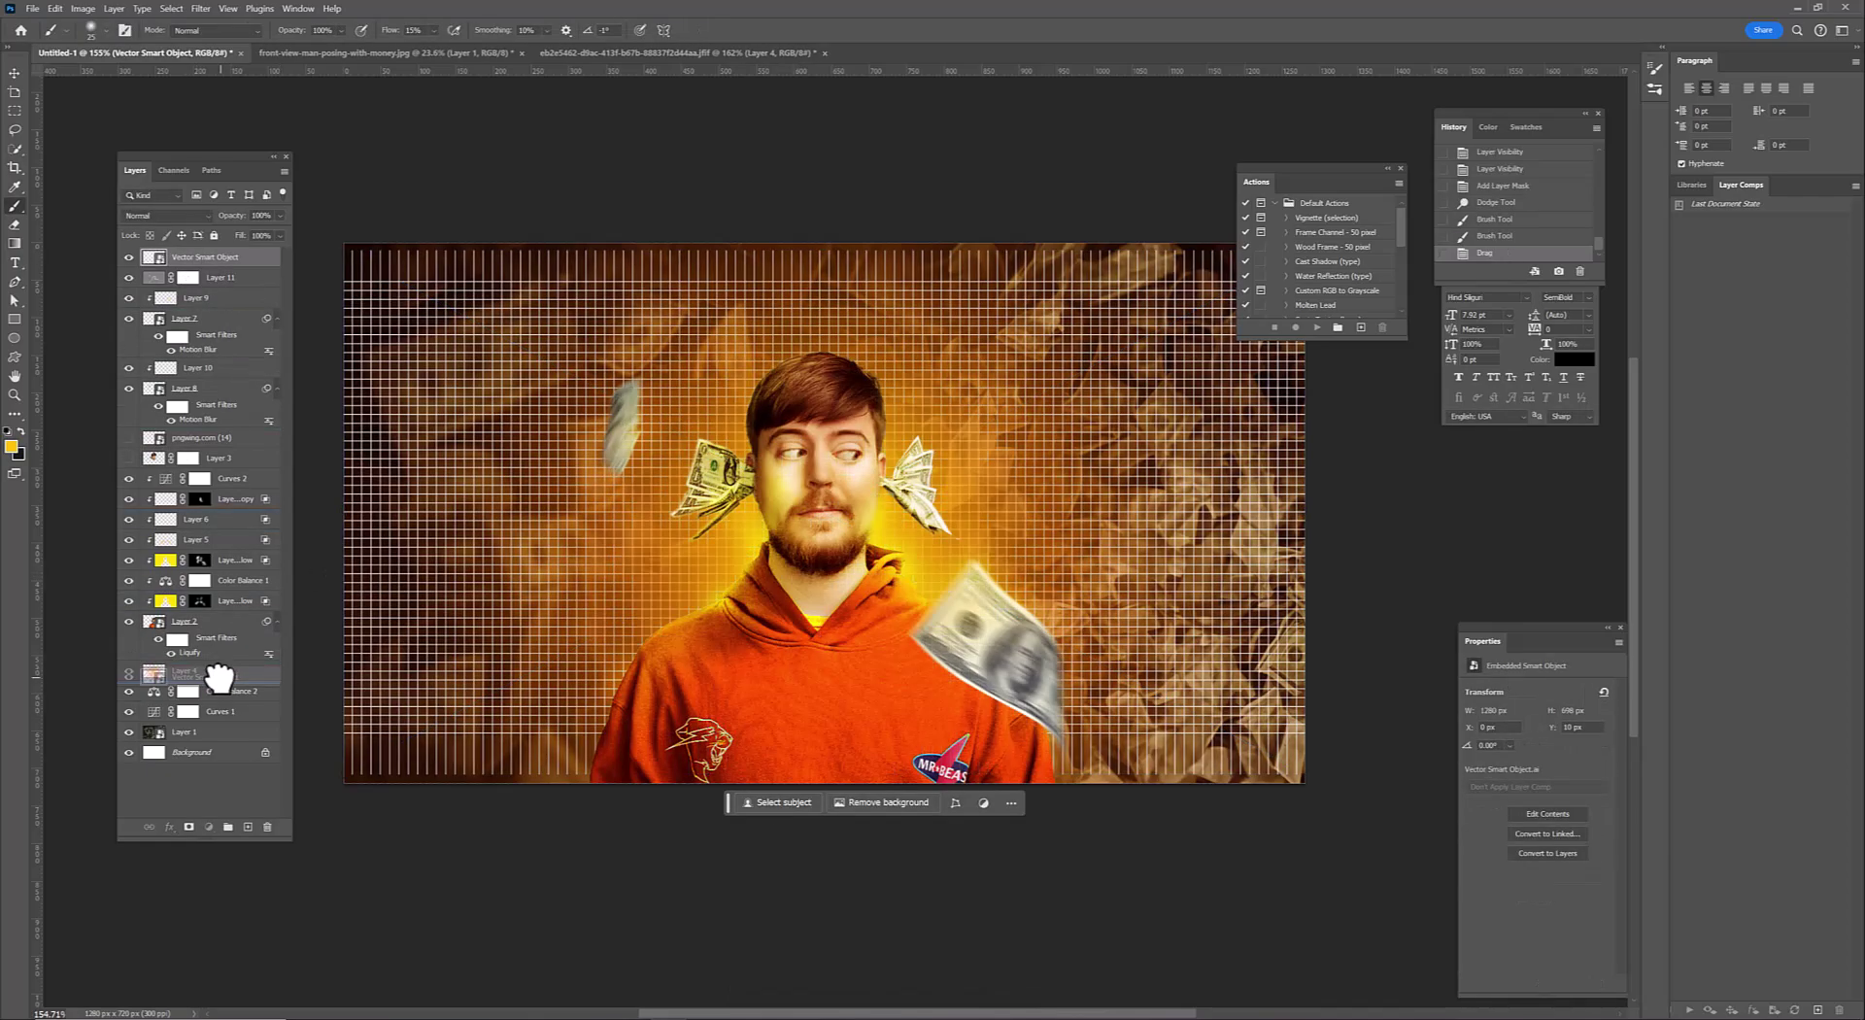
Scale the grid past the canvas edges and set its blend mode to Soft Light
key("ctrl+t")
left_click_drag(823, 243, 823, 208)
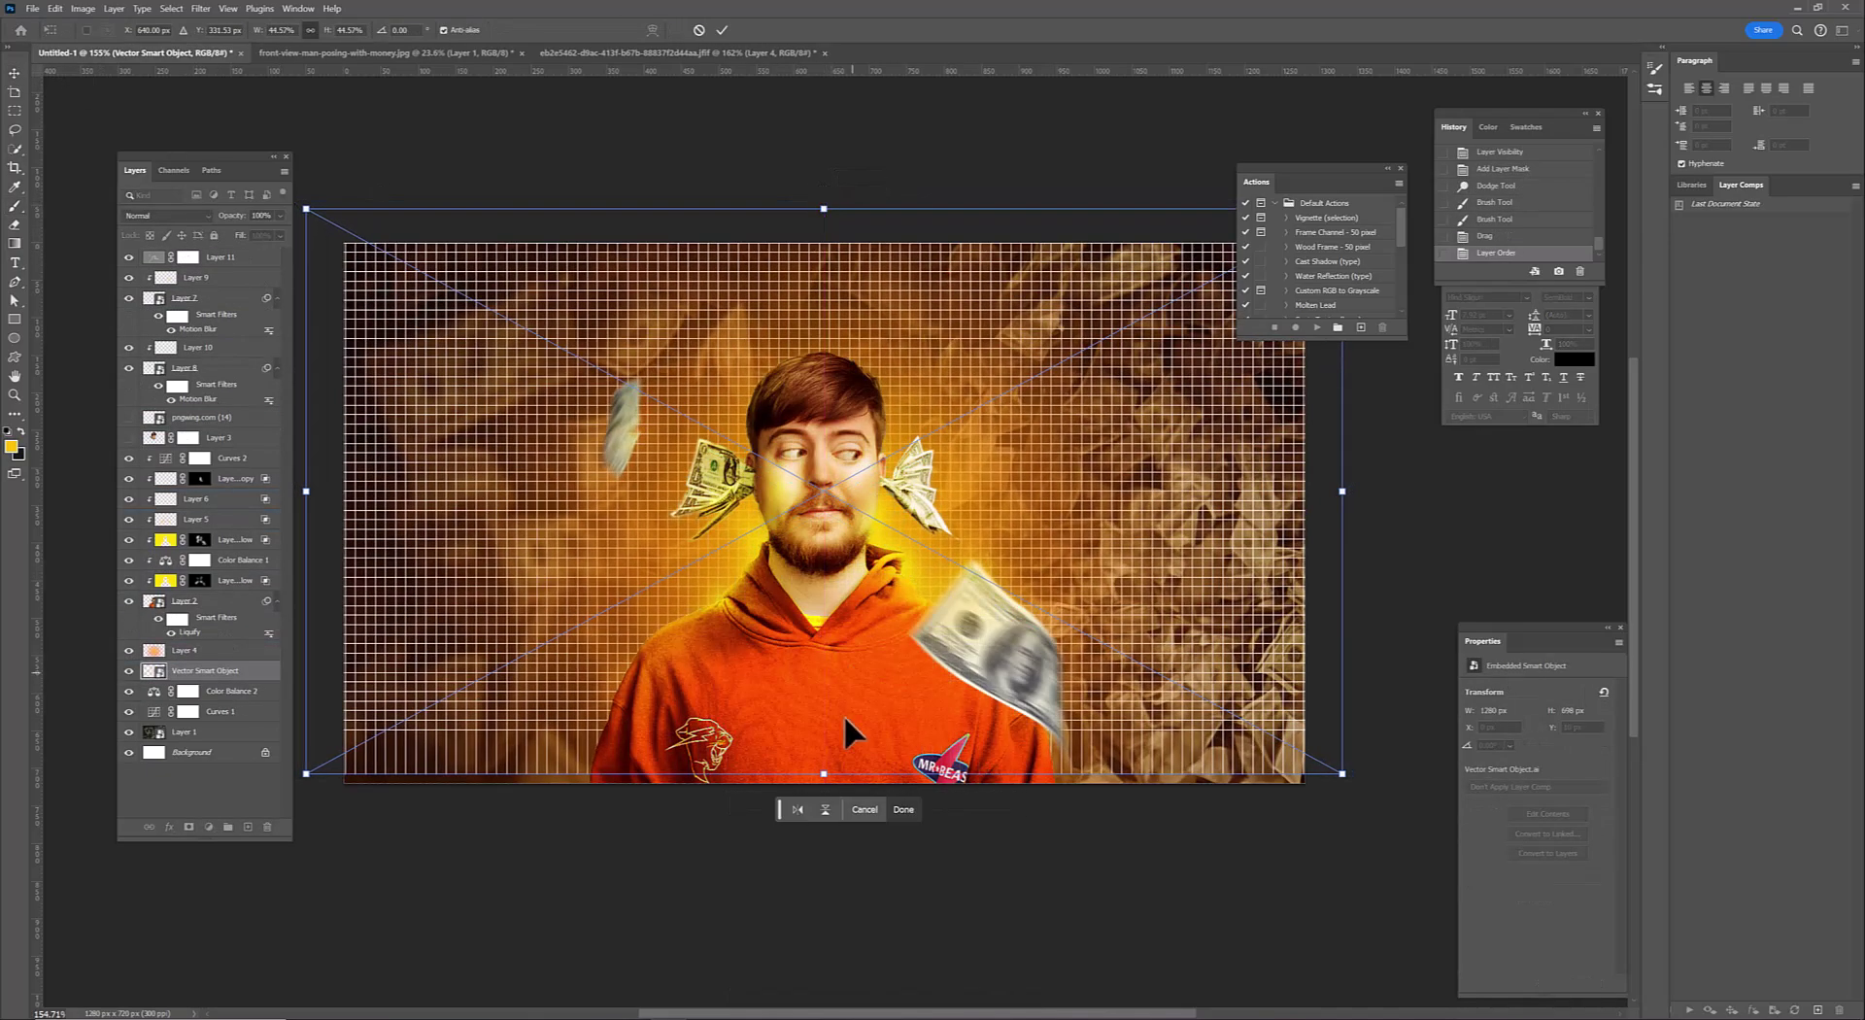
left_click_drag(825, 779, 830, 822)
left_click_drag(829, 209, 824, 213)
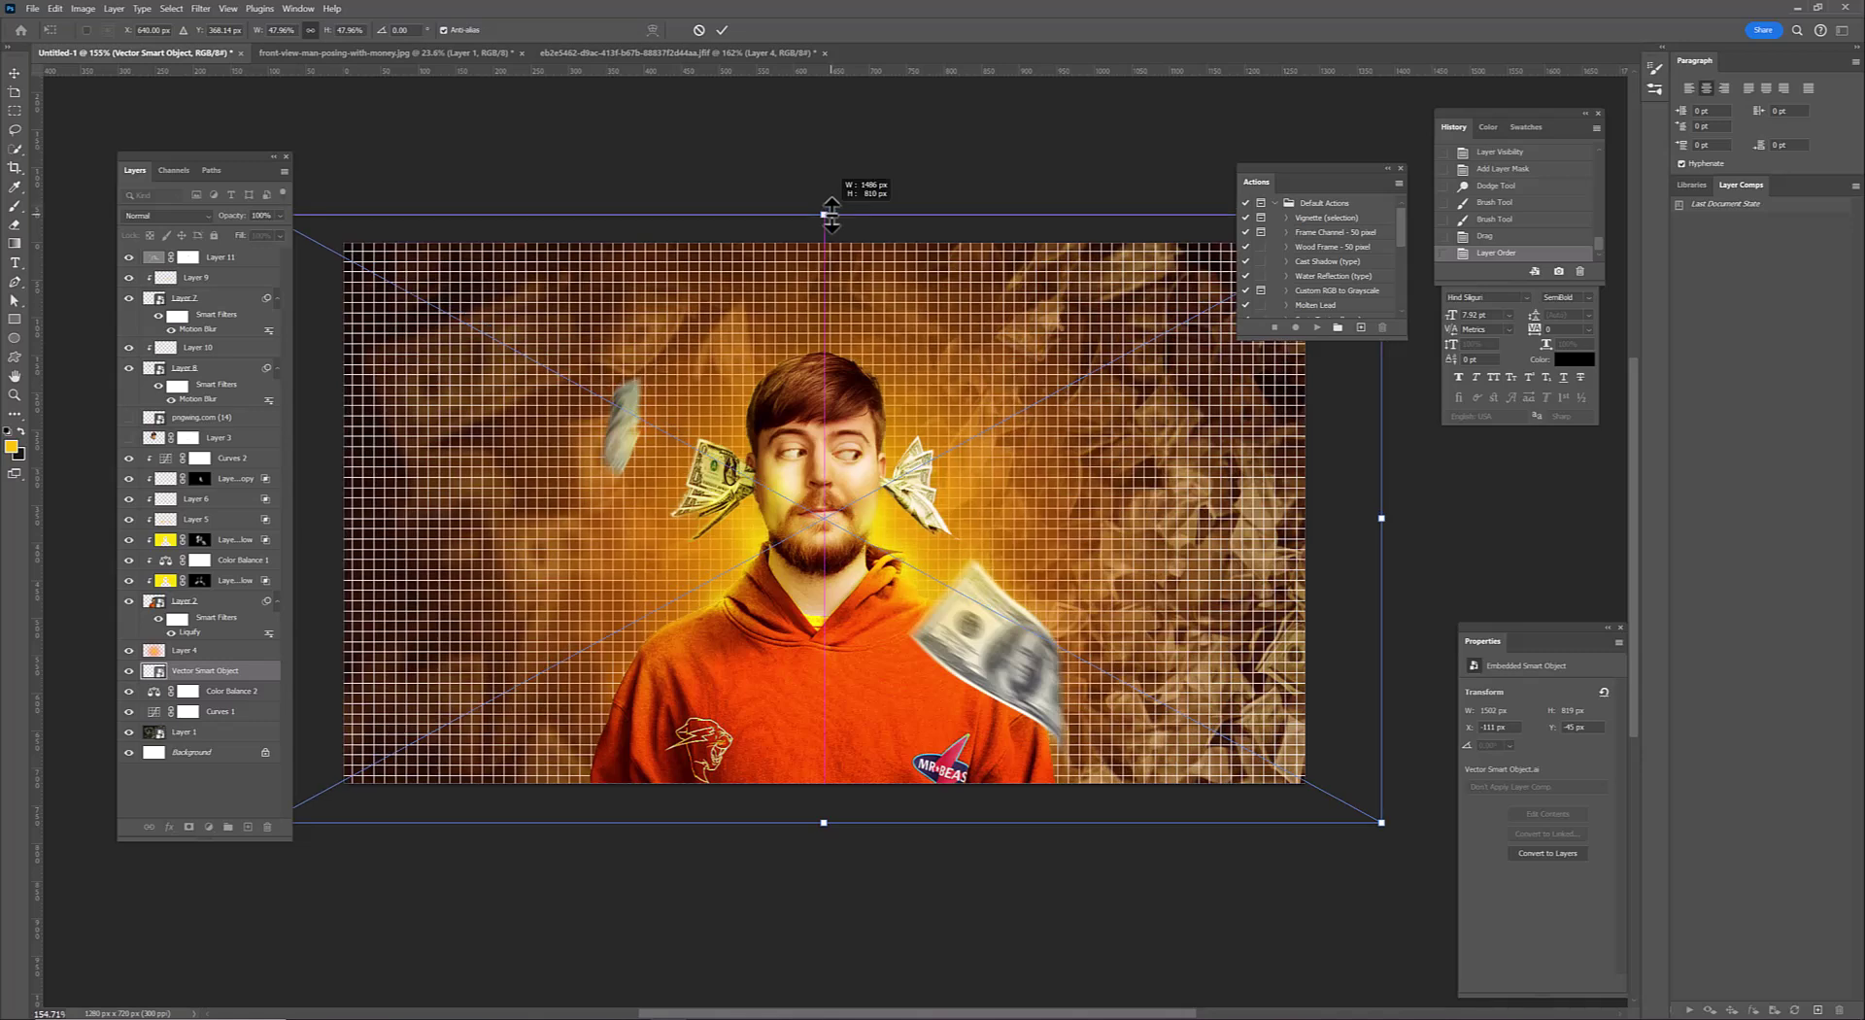
key("Return")
left_click(165, 214)
left_click(136, 432)
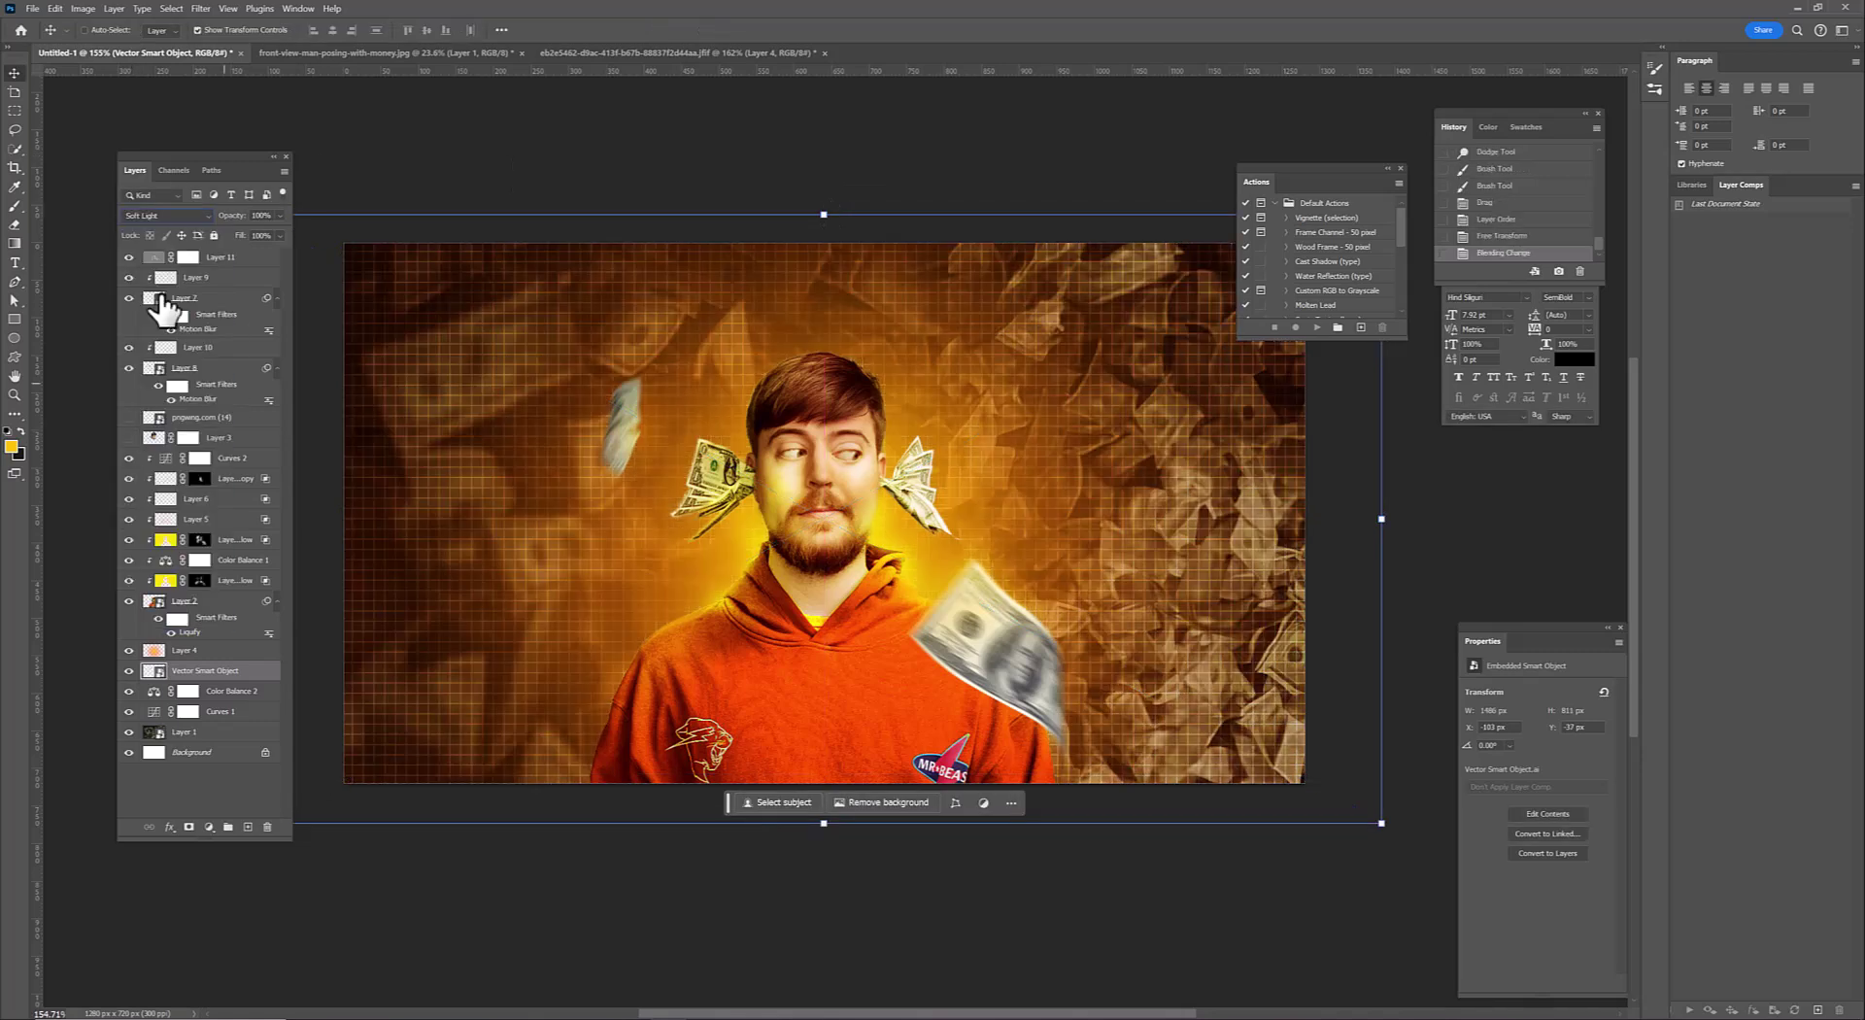
key("m")
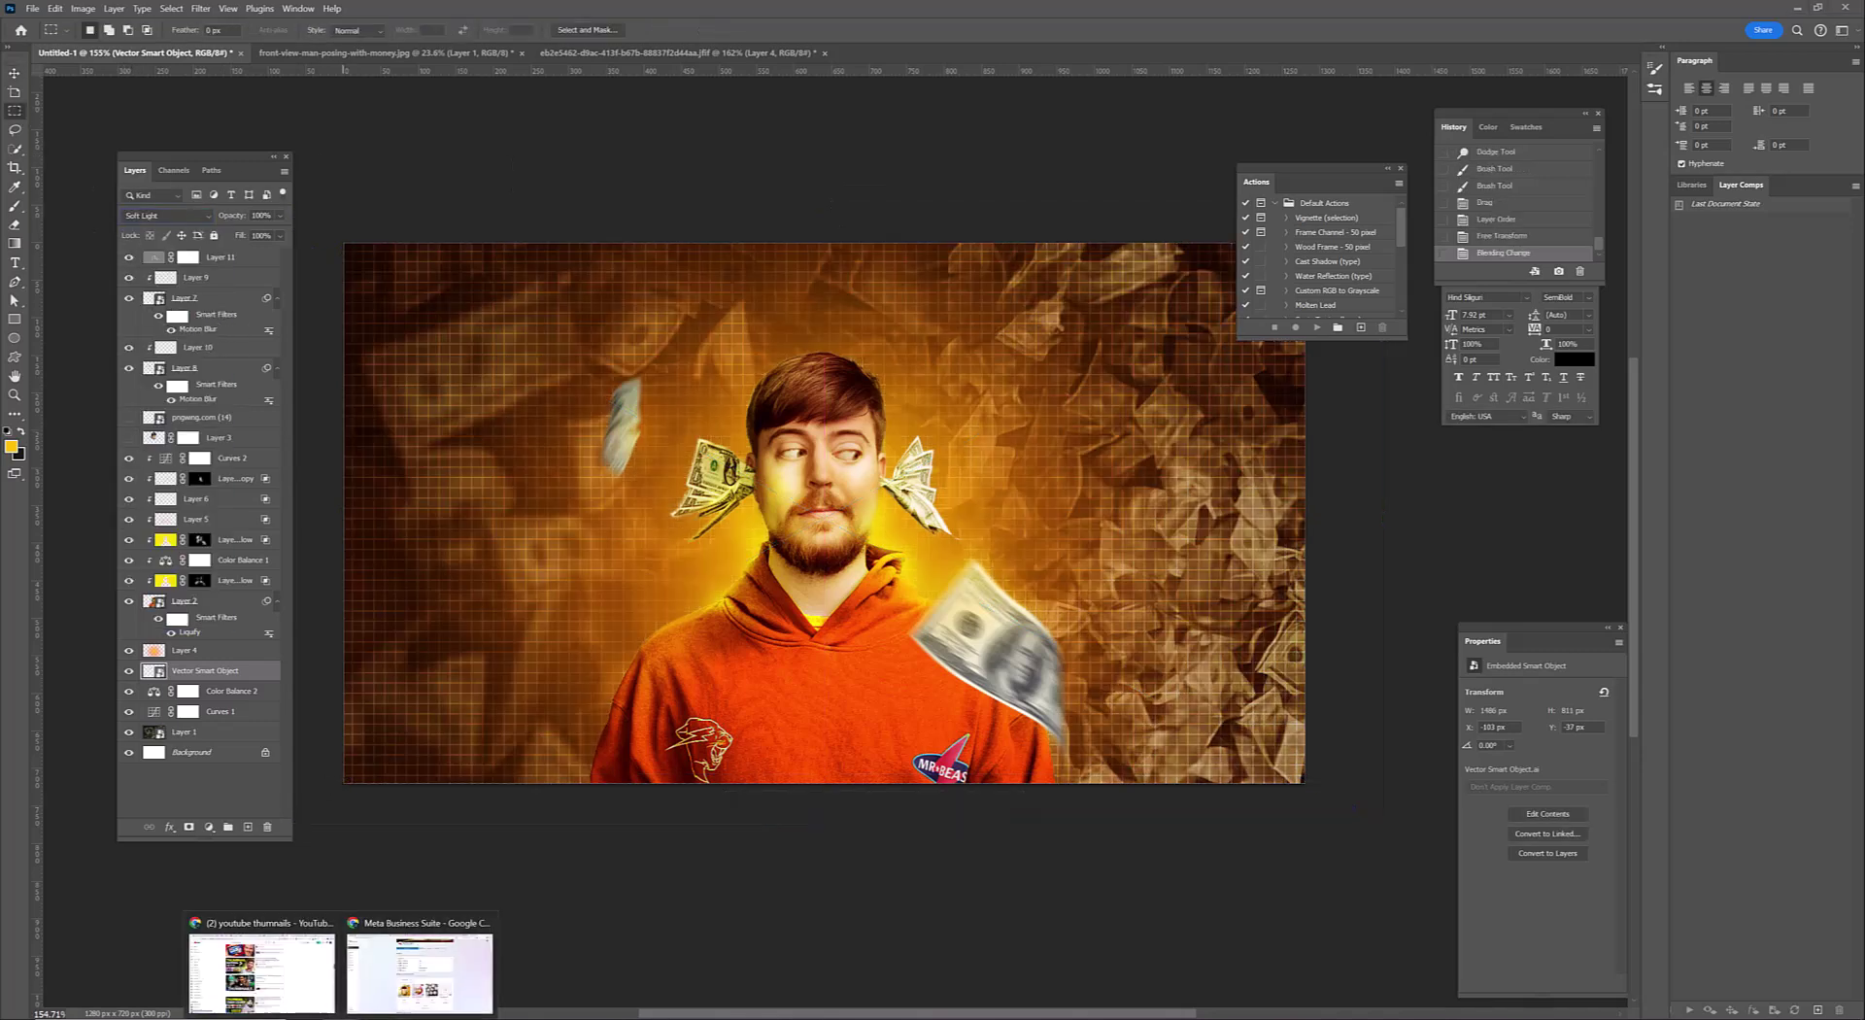
Search Freepik for 'grow' images and filter the results to vectors only
left_click(419, 971)
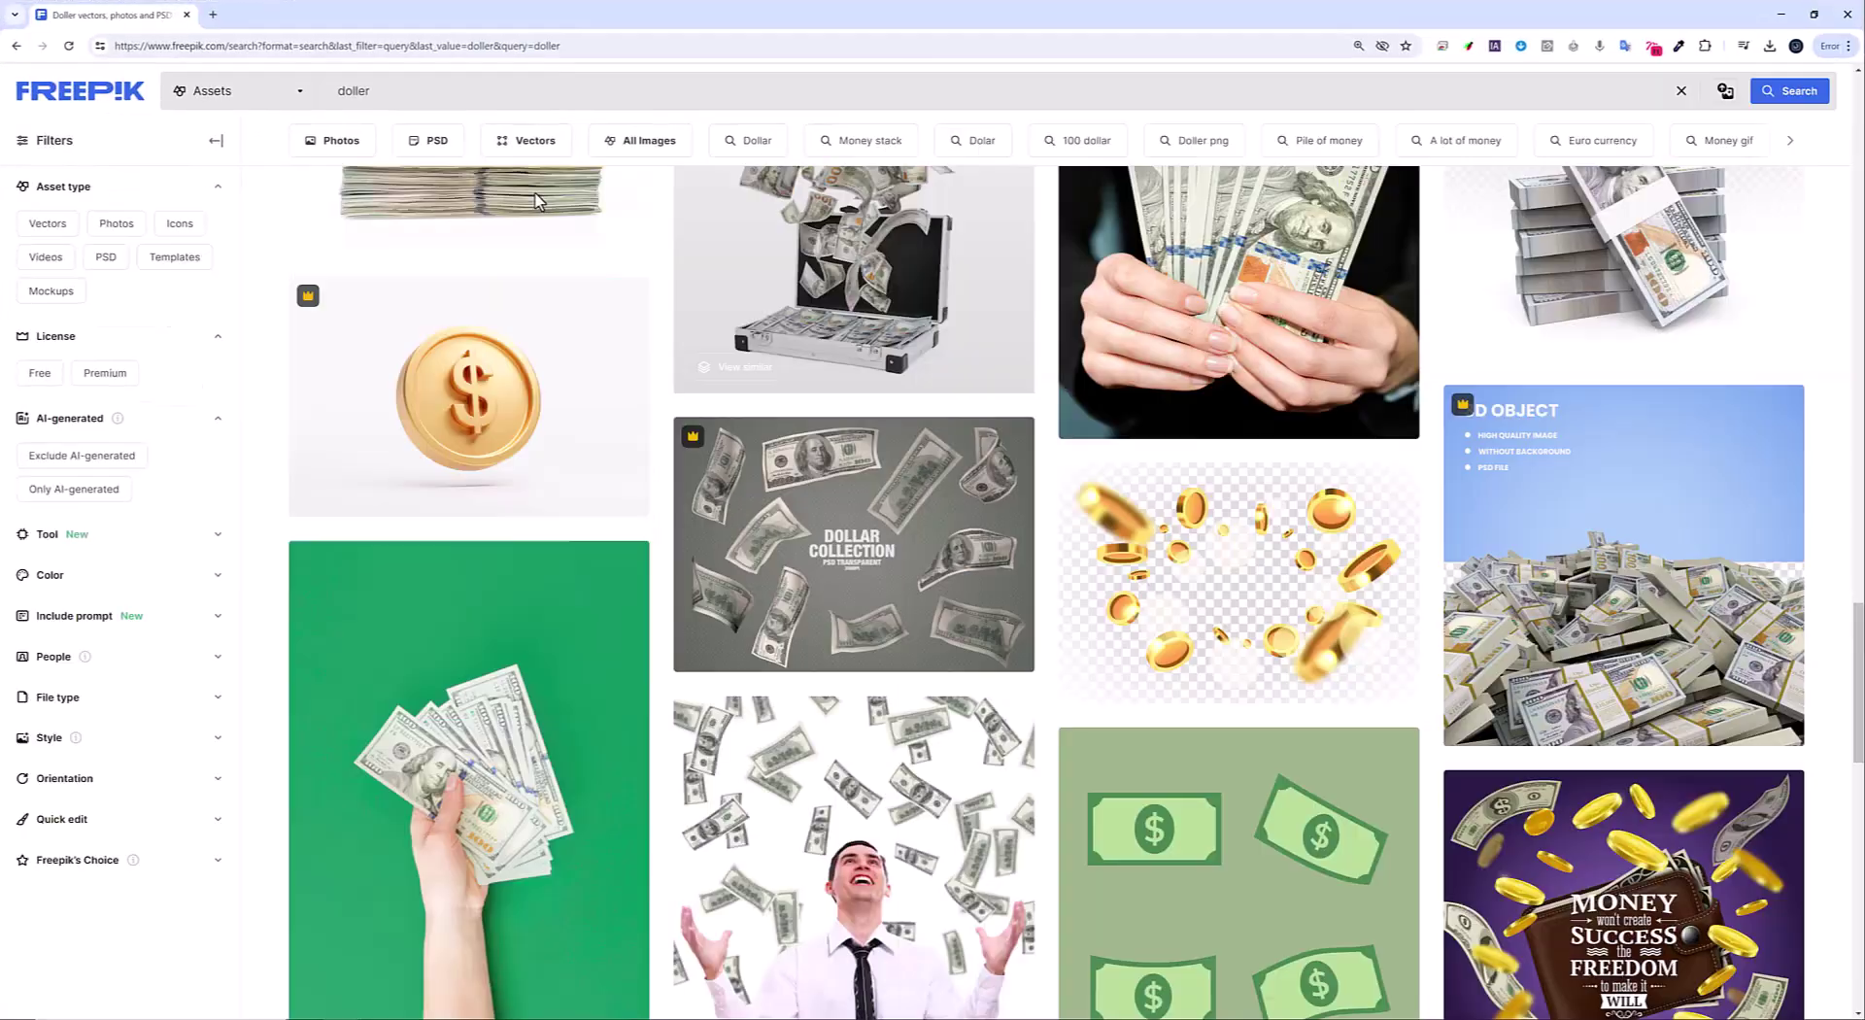
type("sales grow")
key("Return")
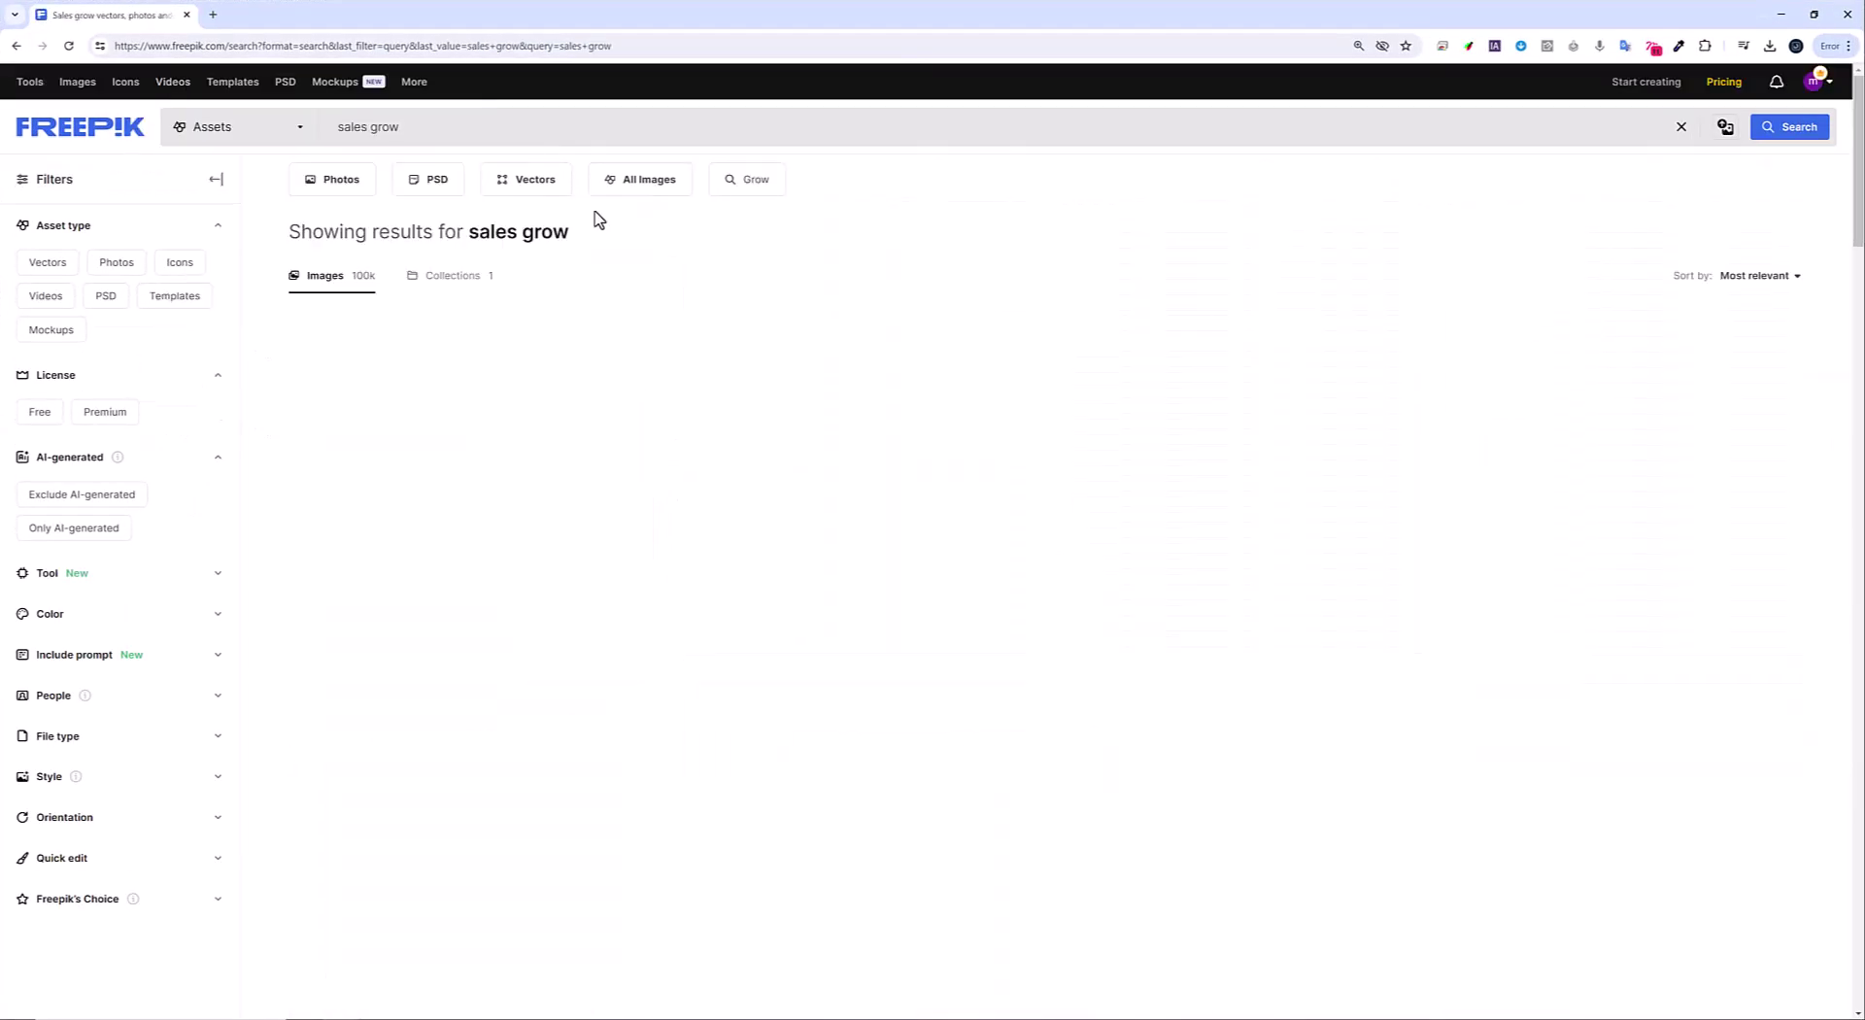
scroll(602, 228, "down", 5)
scroll(602, 228, "down", 5)
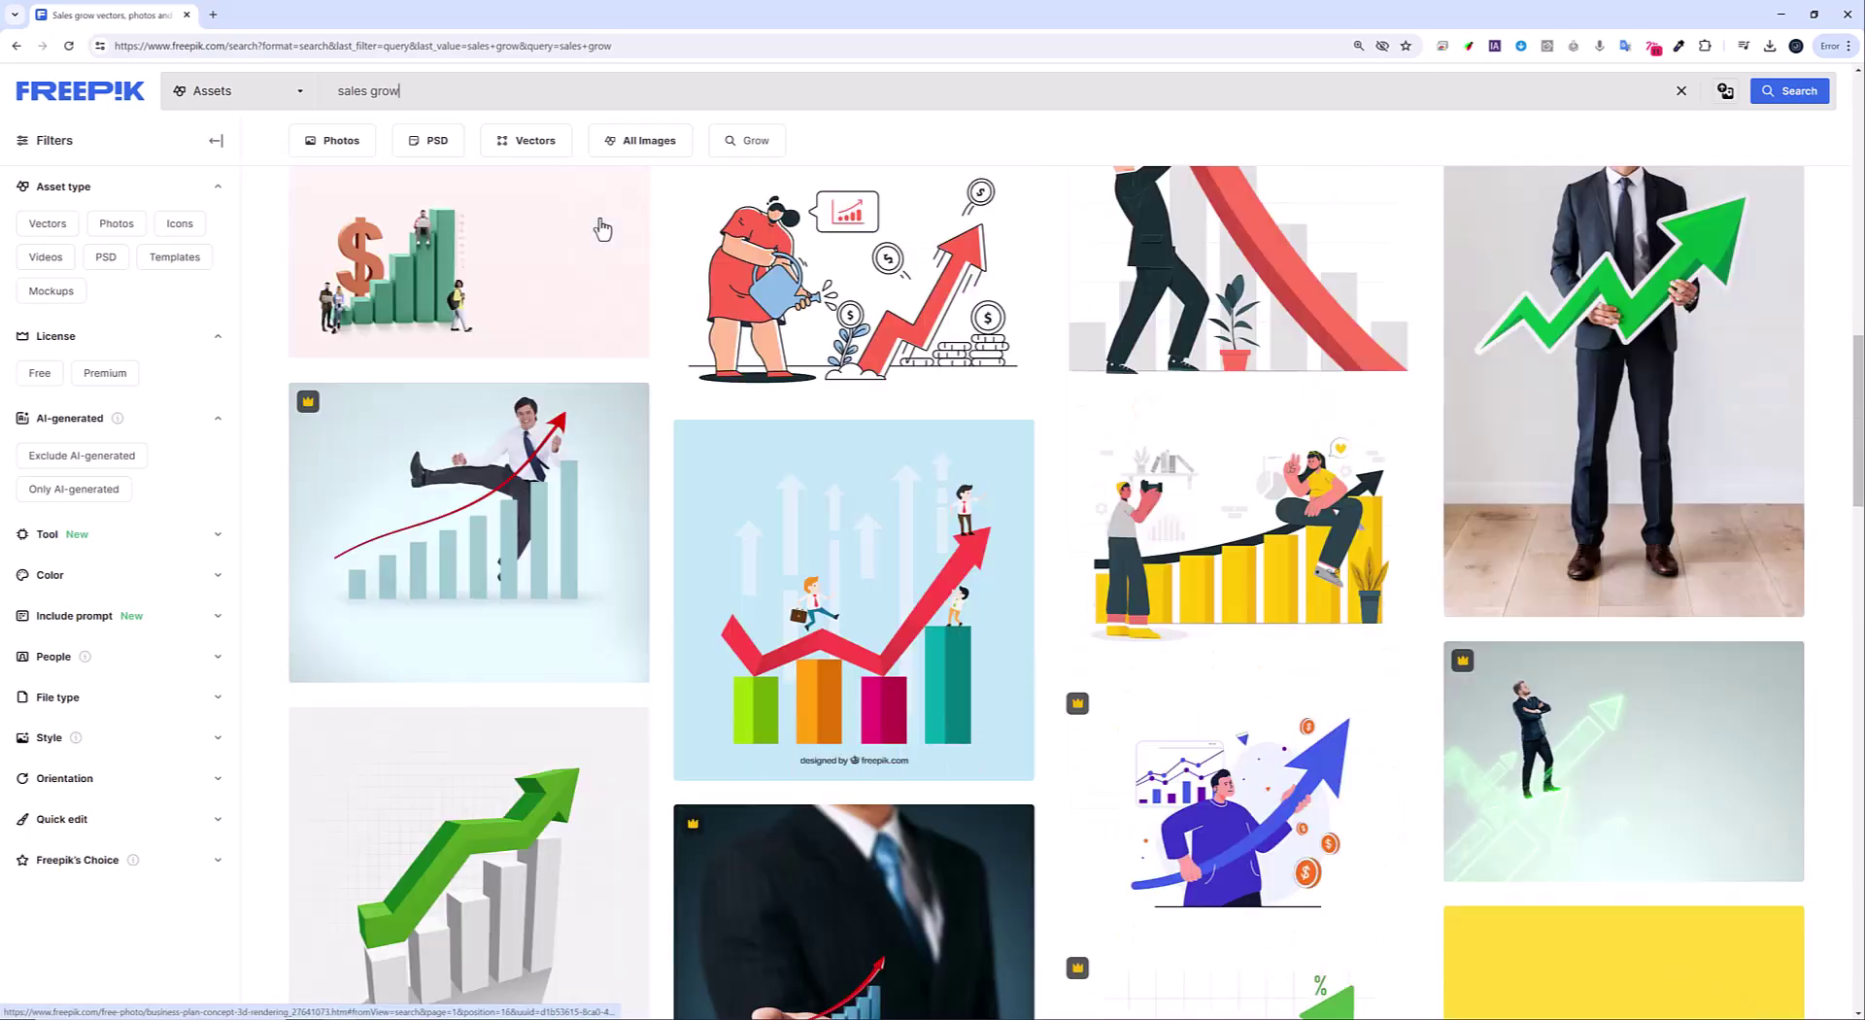
scroll(641, 281, "down", 5)
scroll(684, 339, "down", 3)
scroll(684, 340, "down", 5)
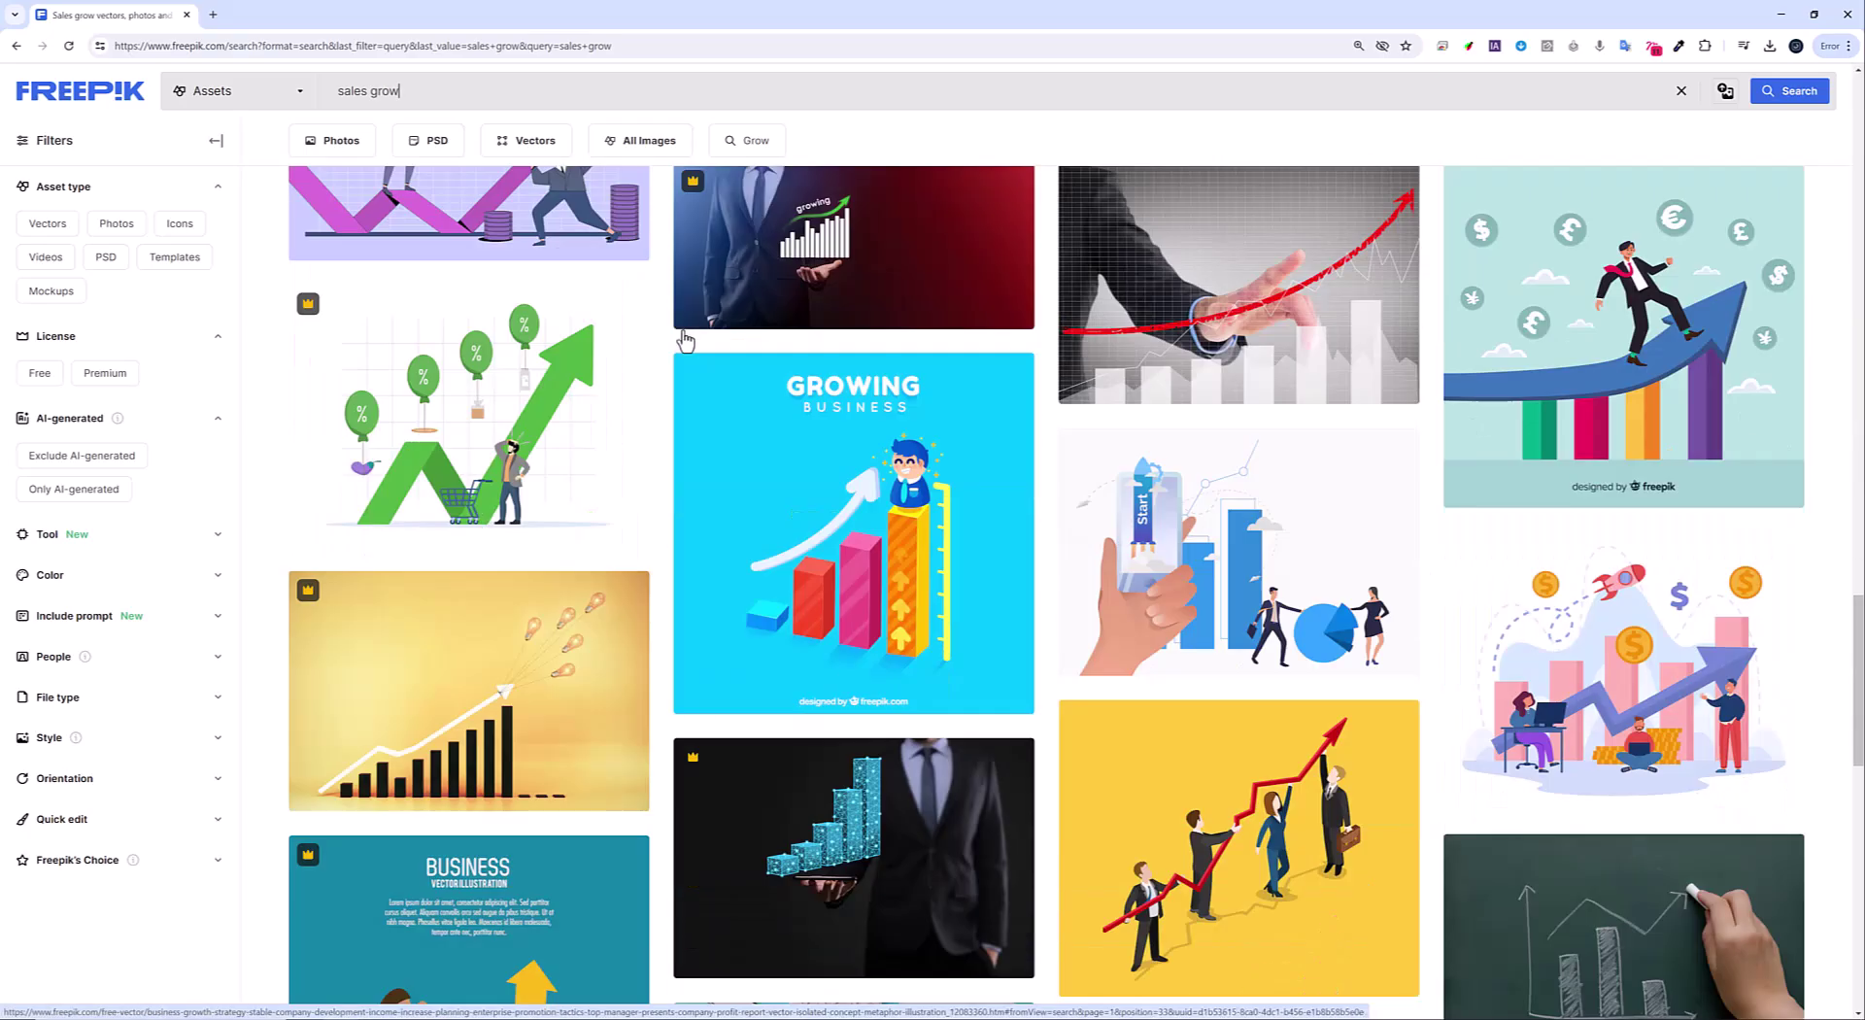
scroll(685, 339, "down", 3)
scroll(766, 438, "up", 15)
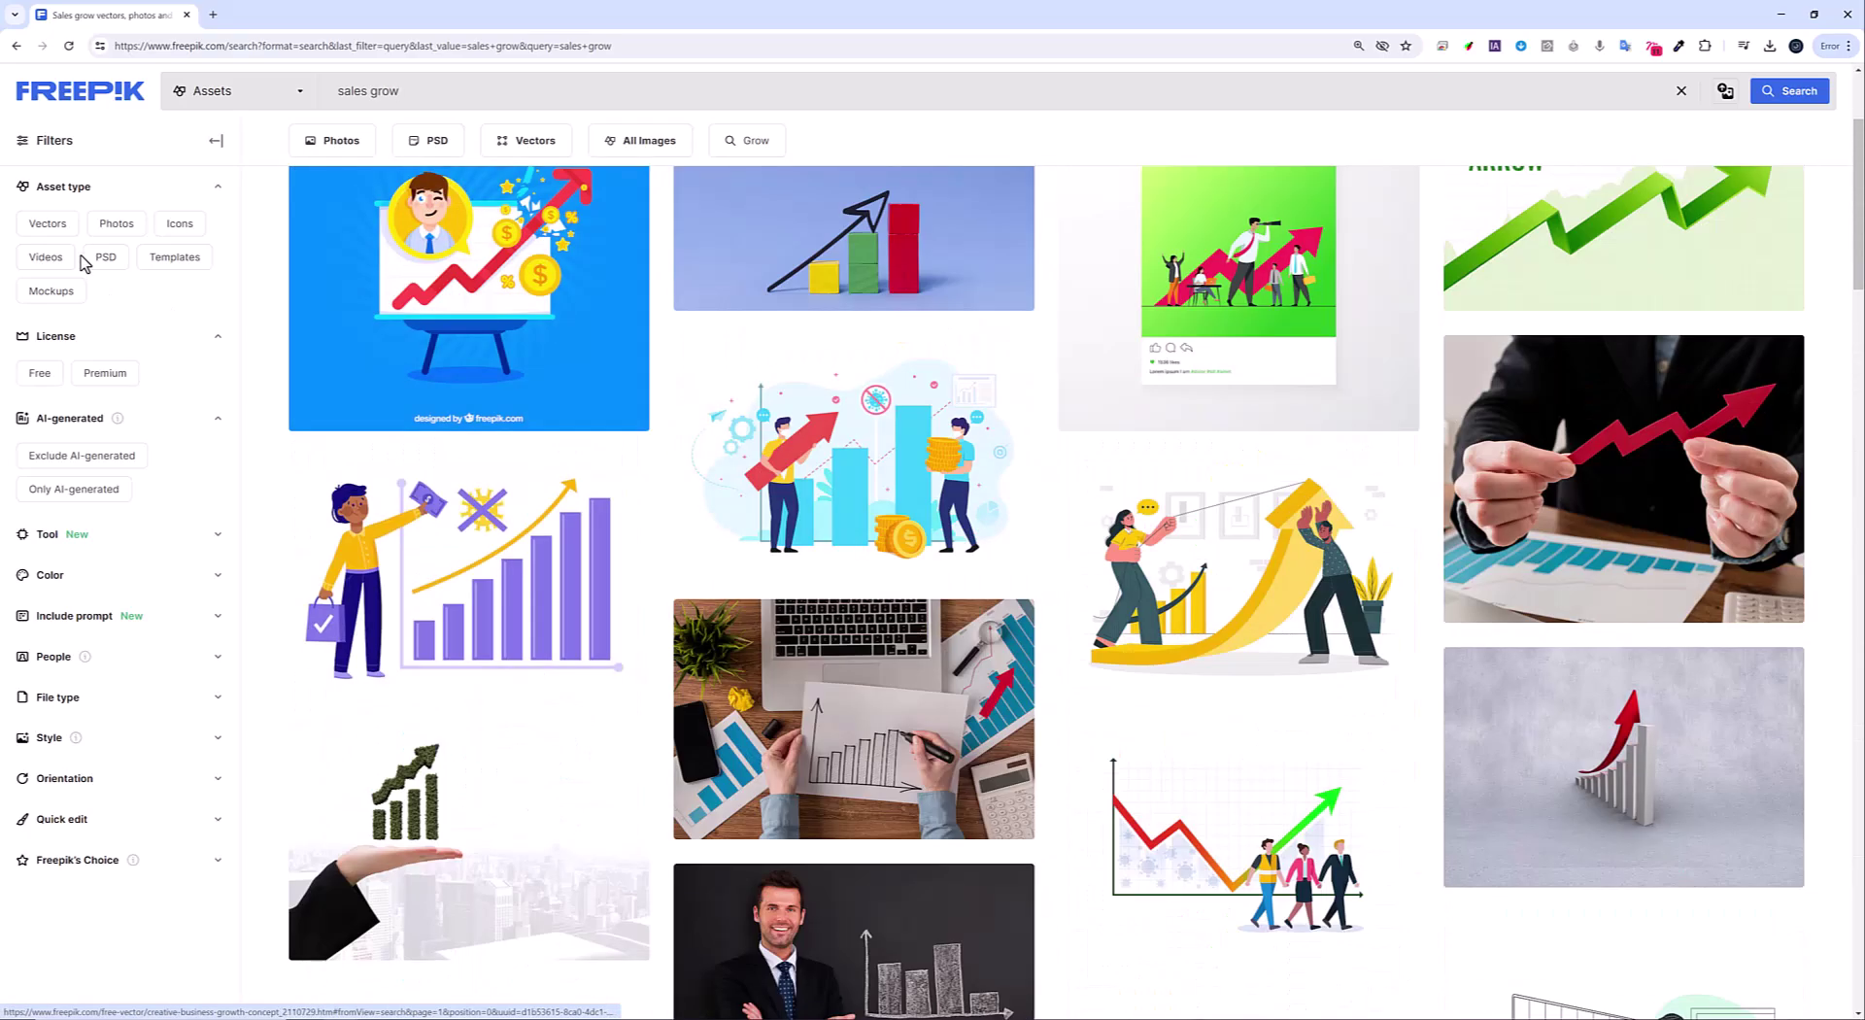
left_click(48, 224)
scroll(194, 264, "down", 5)
scroll(194, 264, "down", 2)
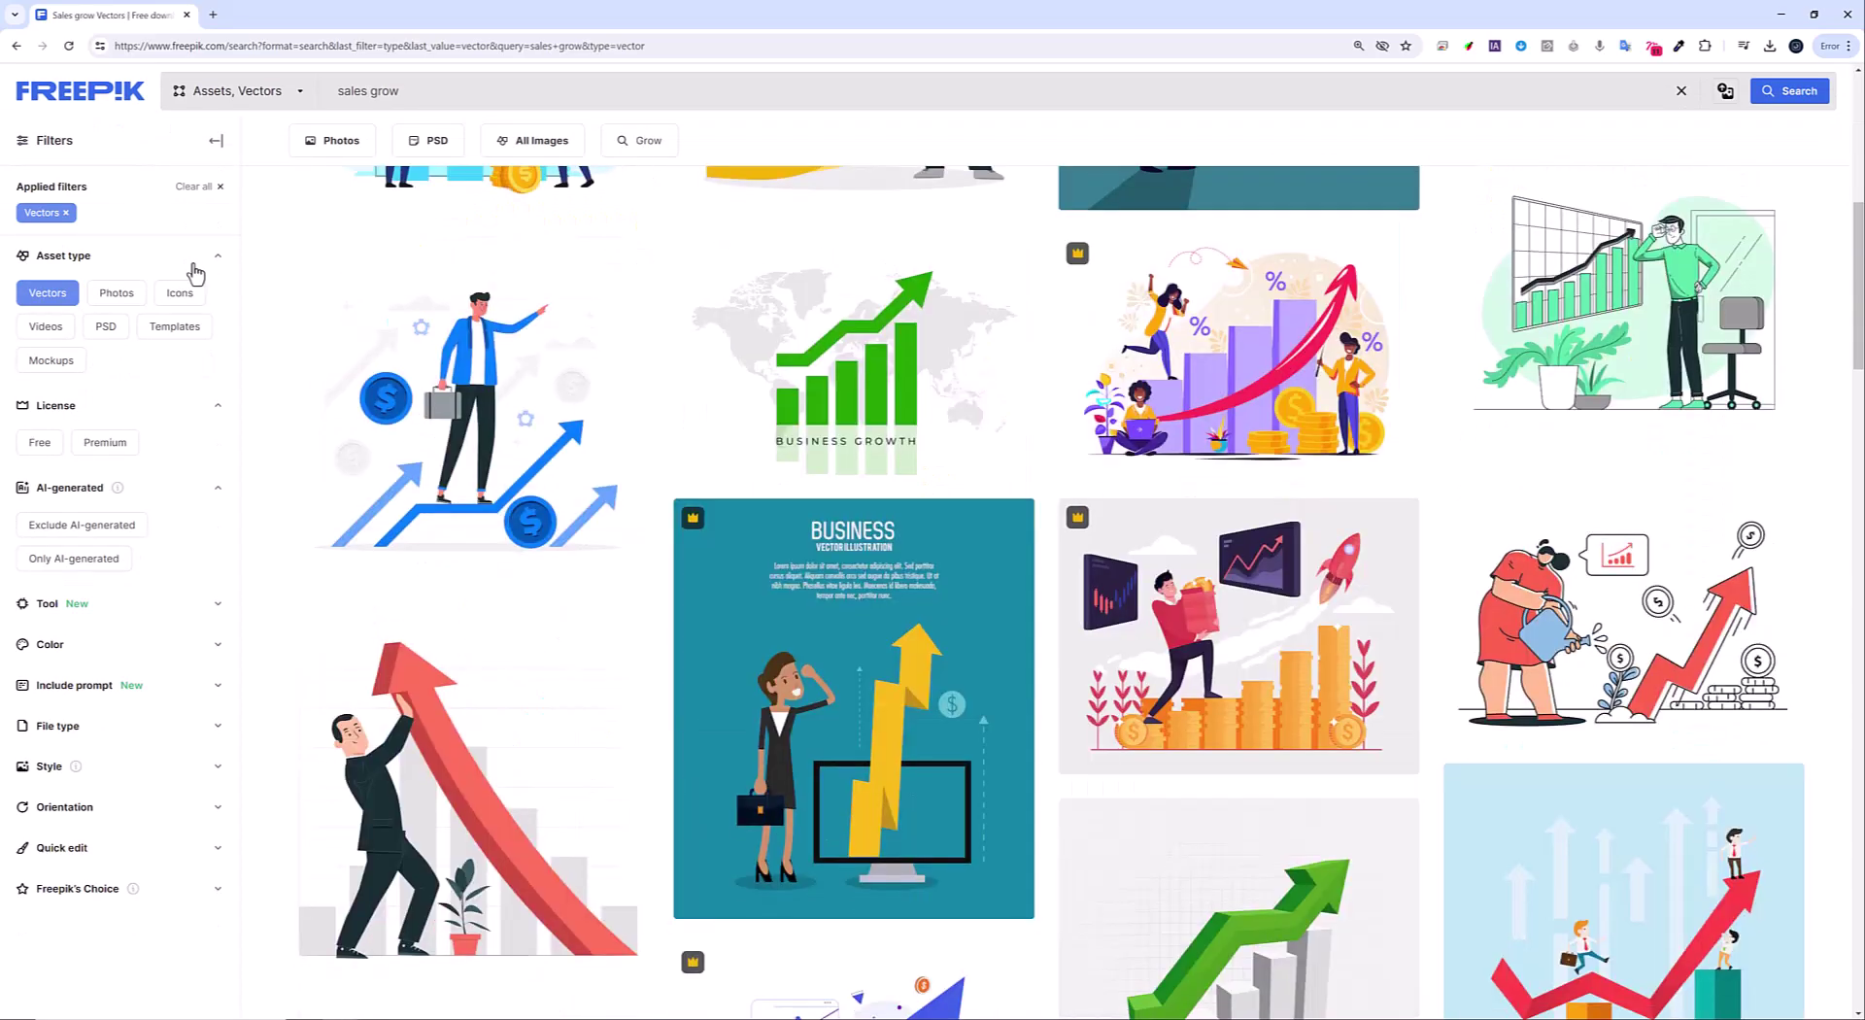
scroll(194, 267, "down", 5)
scroll(996, 626, "down", 5)
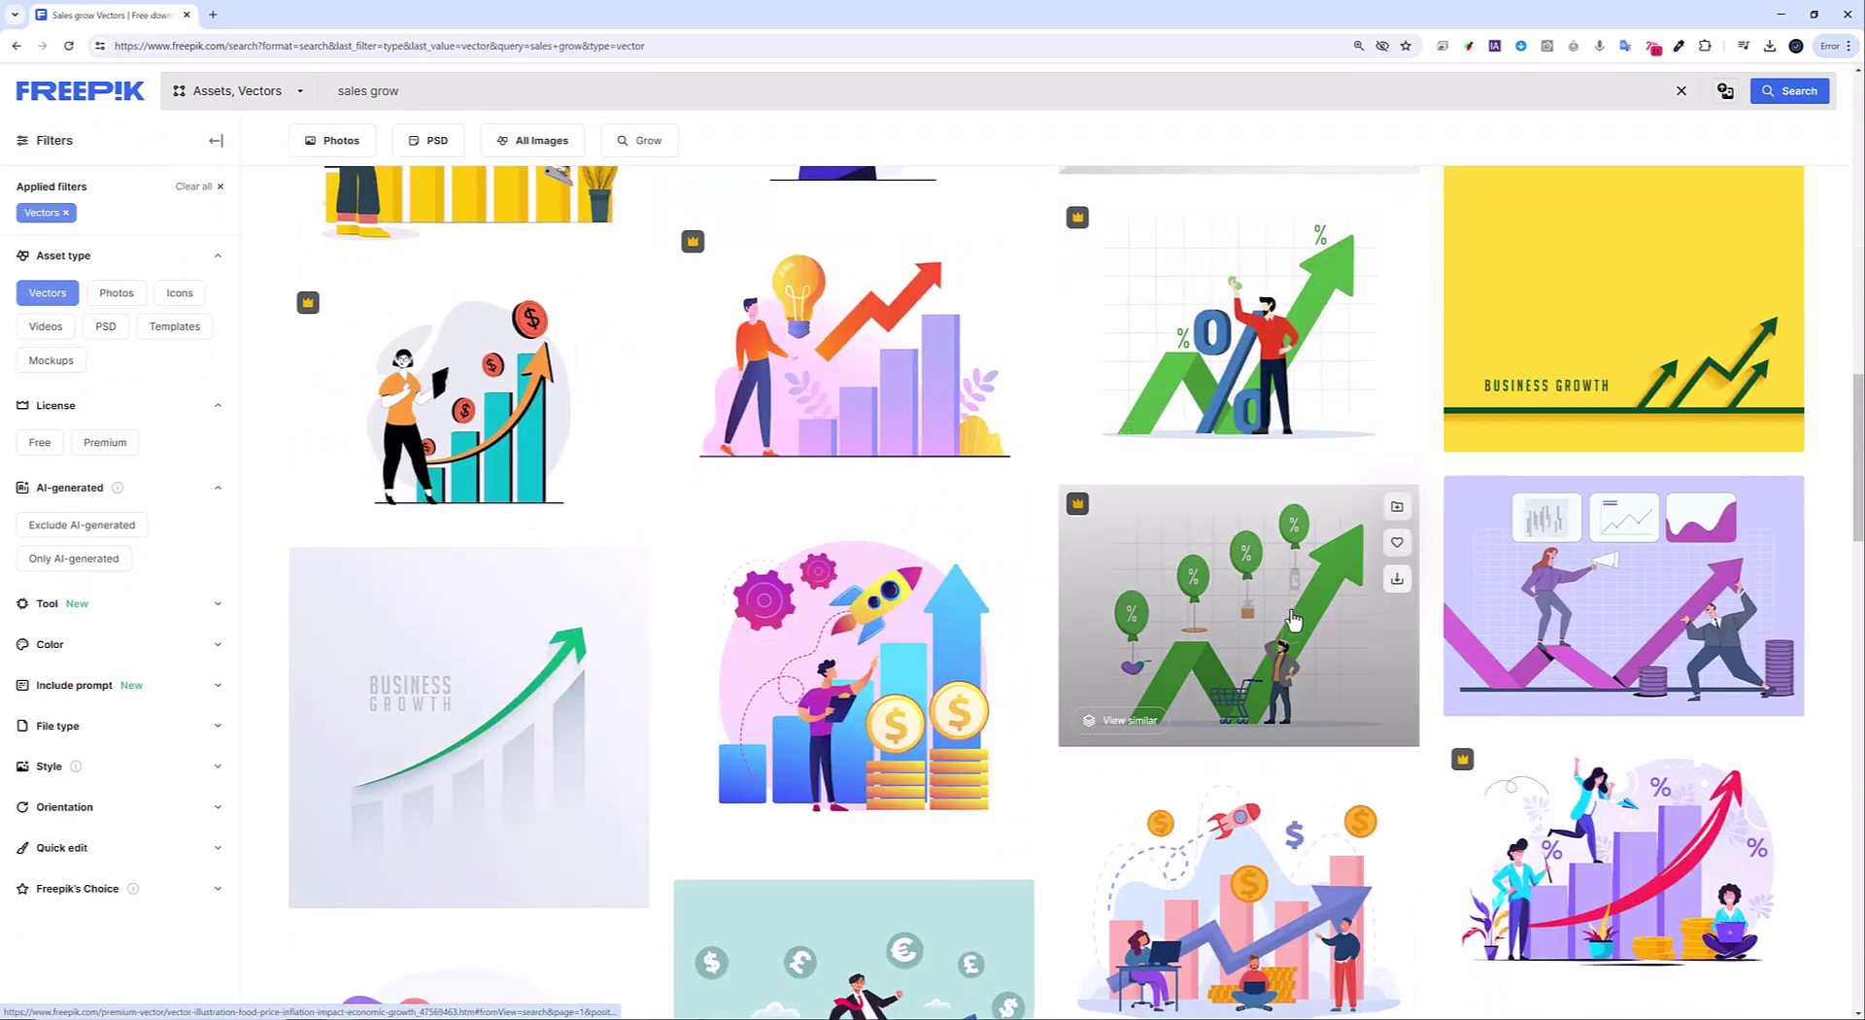
scroll(995, 626, "down", 4)
scroll(995, 626, "down", 2)
scroll(995, 627, "down", 2)
scroll(995, 627, "down", 4)
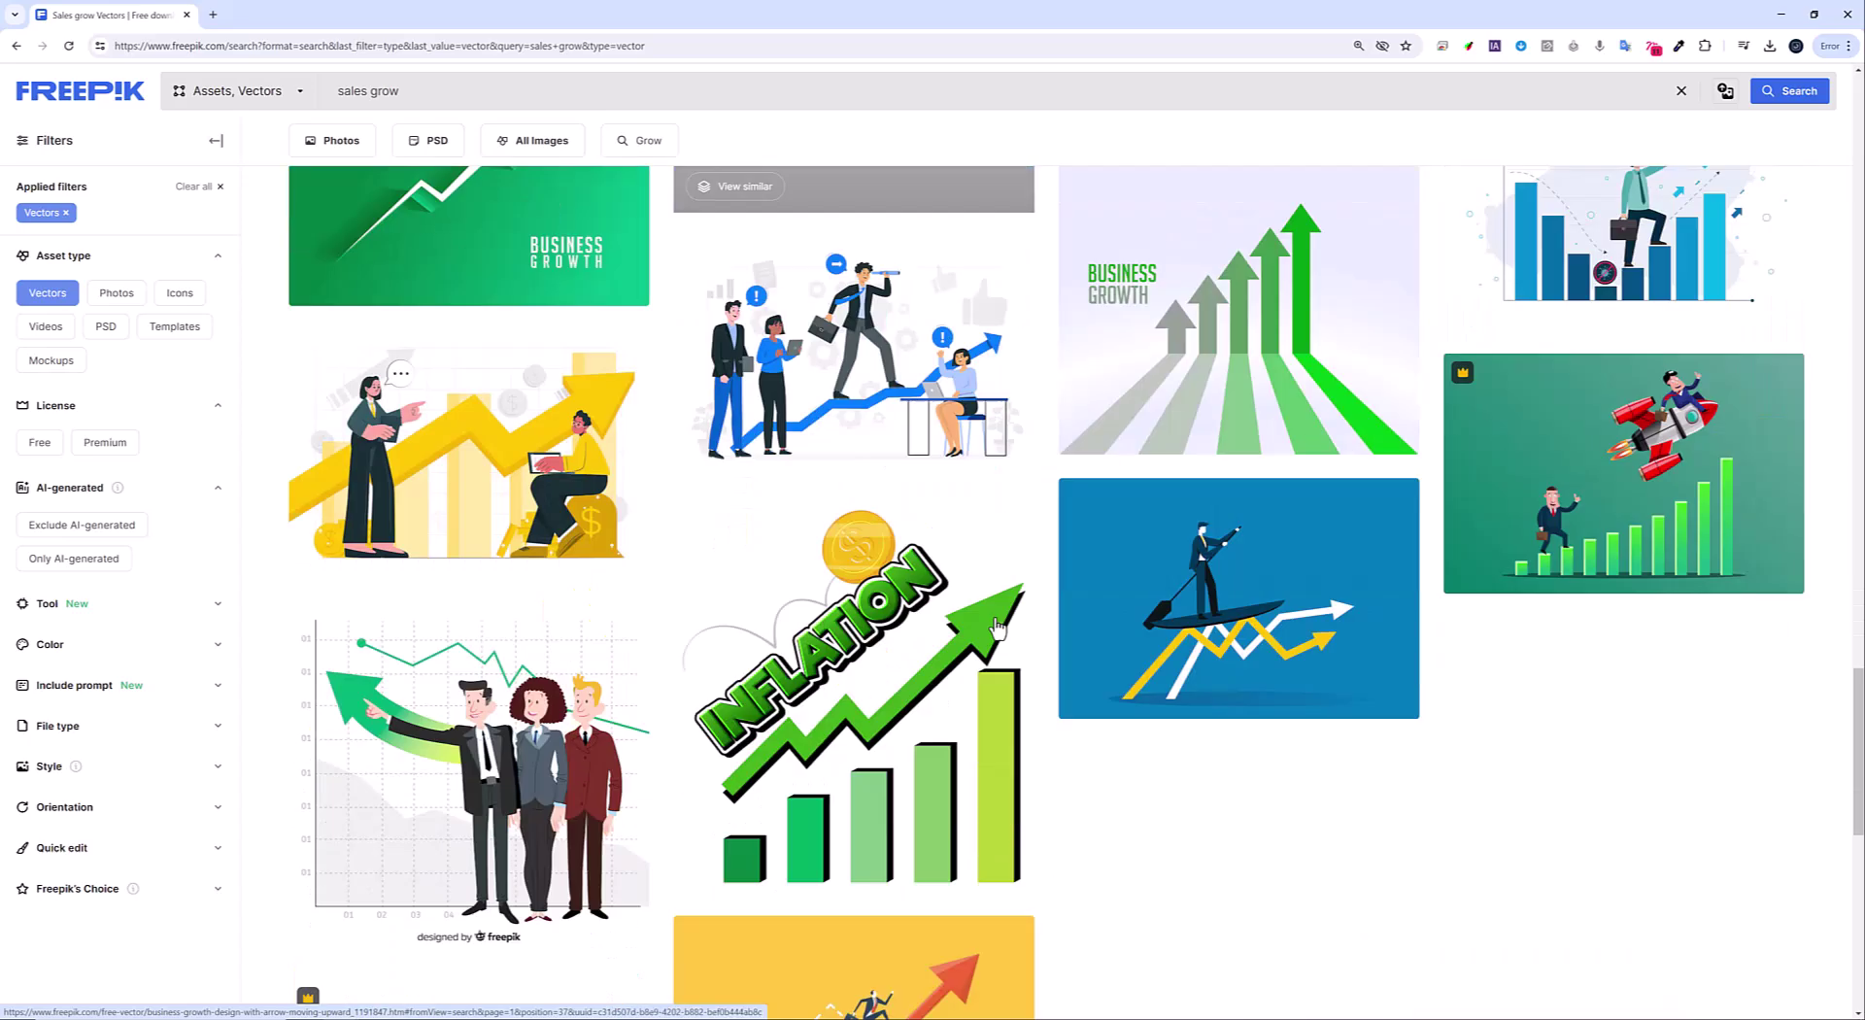
scroll(995, 627, "down", 4)
Browse through the results to page 4 and download the Upward Arrow vector
left_click(981, 880)
scroll(283, 428, "down", 5)
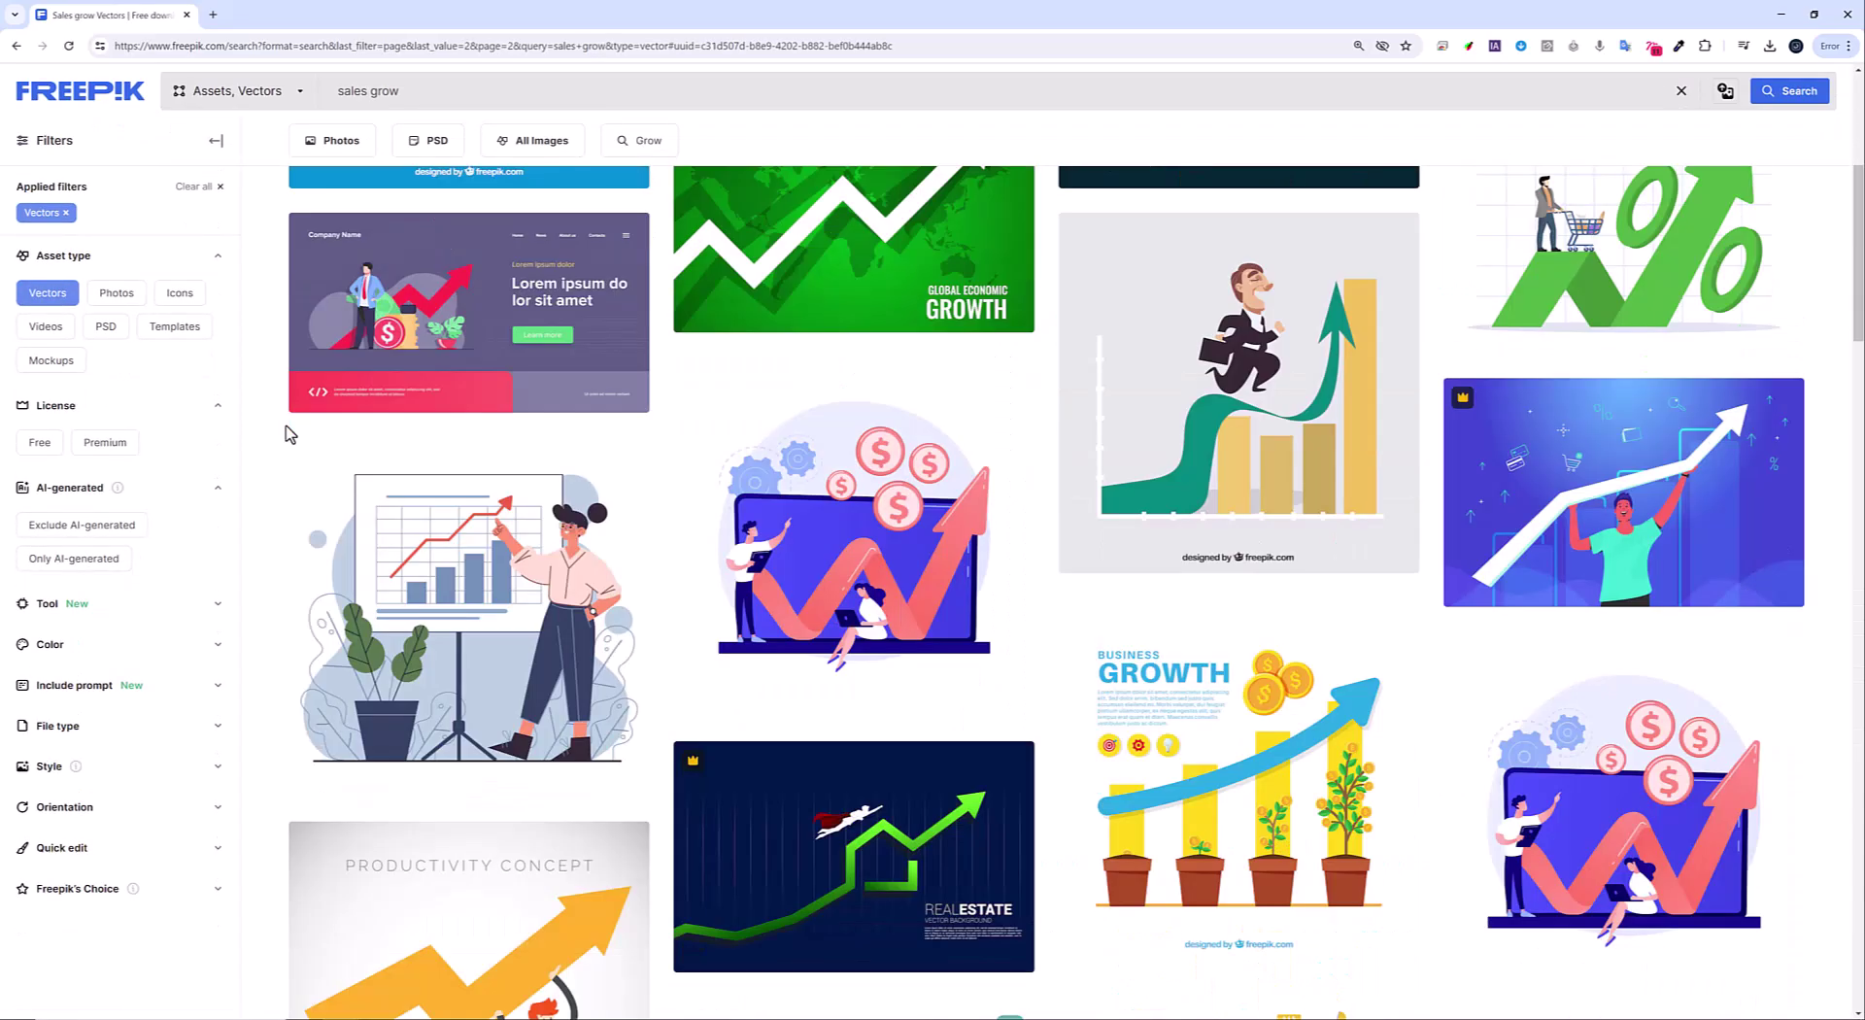
scroll(451, 553, "down", 4)
scroll(450, 555, "down", 5)
scroll(450, 556, "down", 4)
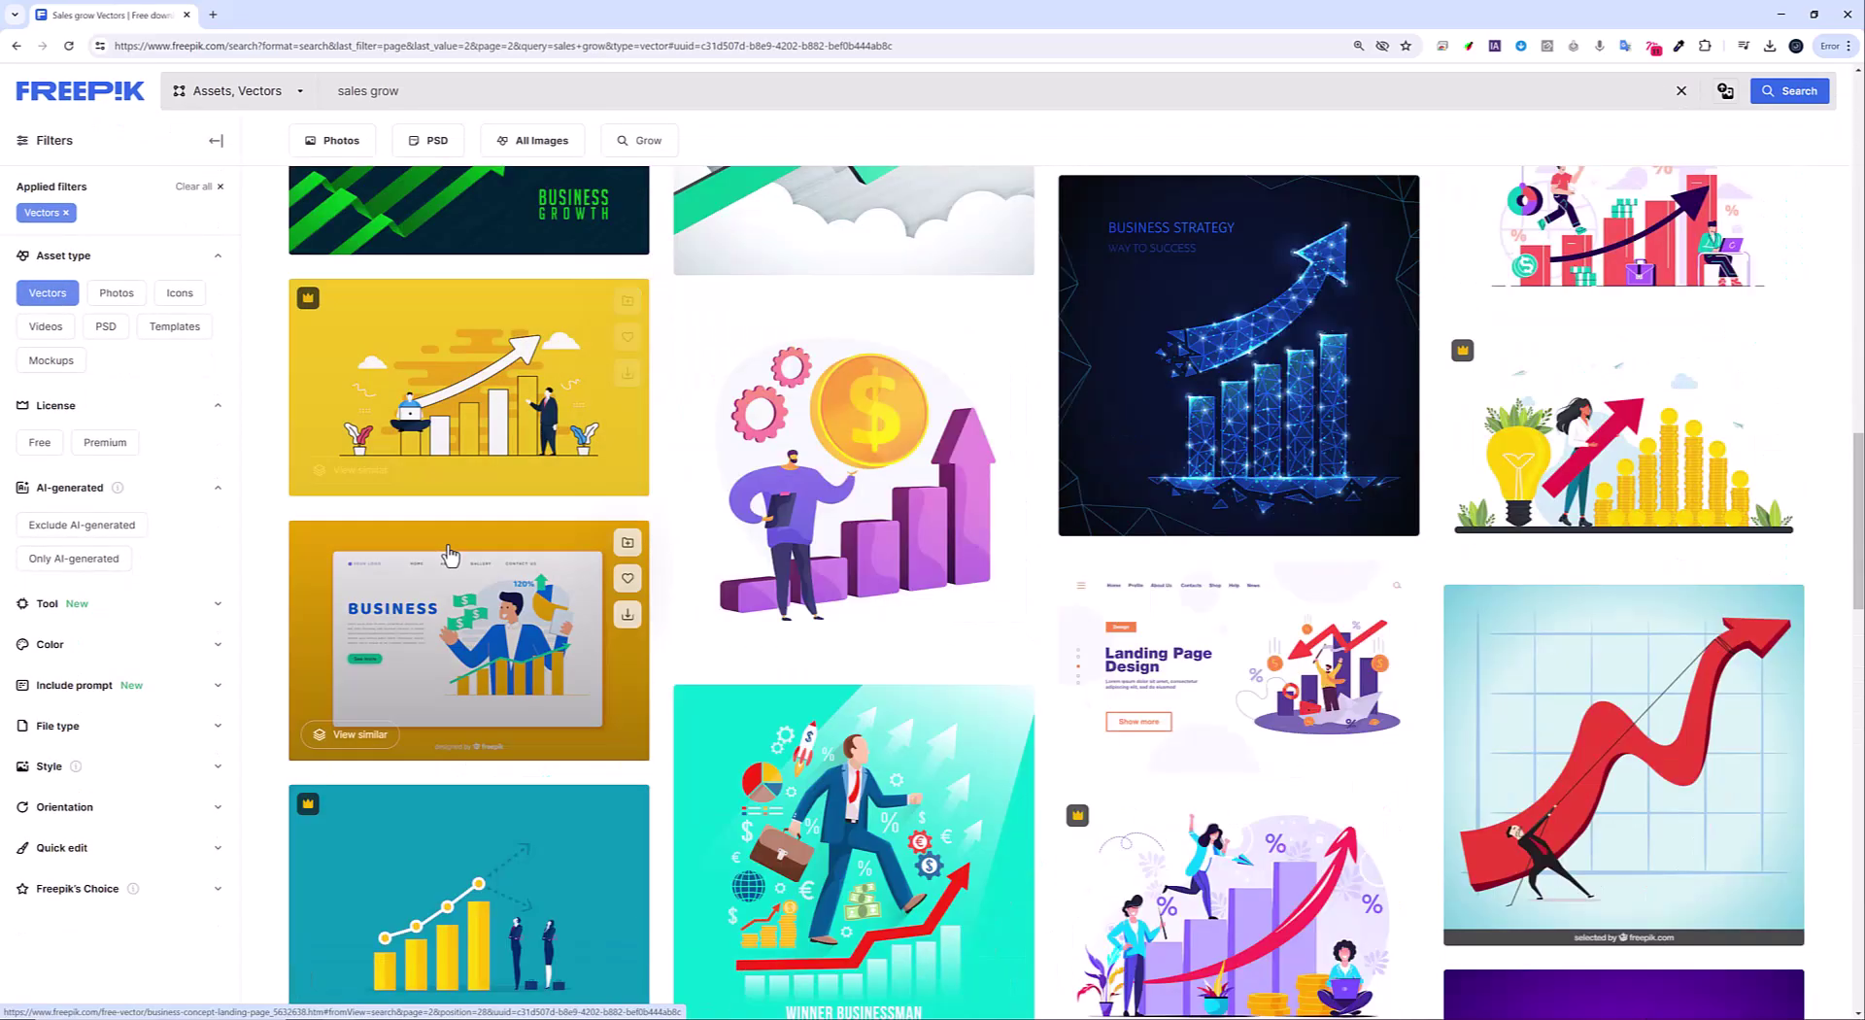
scroll(450, 555, "down", 4)
scroll(449, 555, "down", 4)
scroll(450, 555, "down", 5)
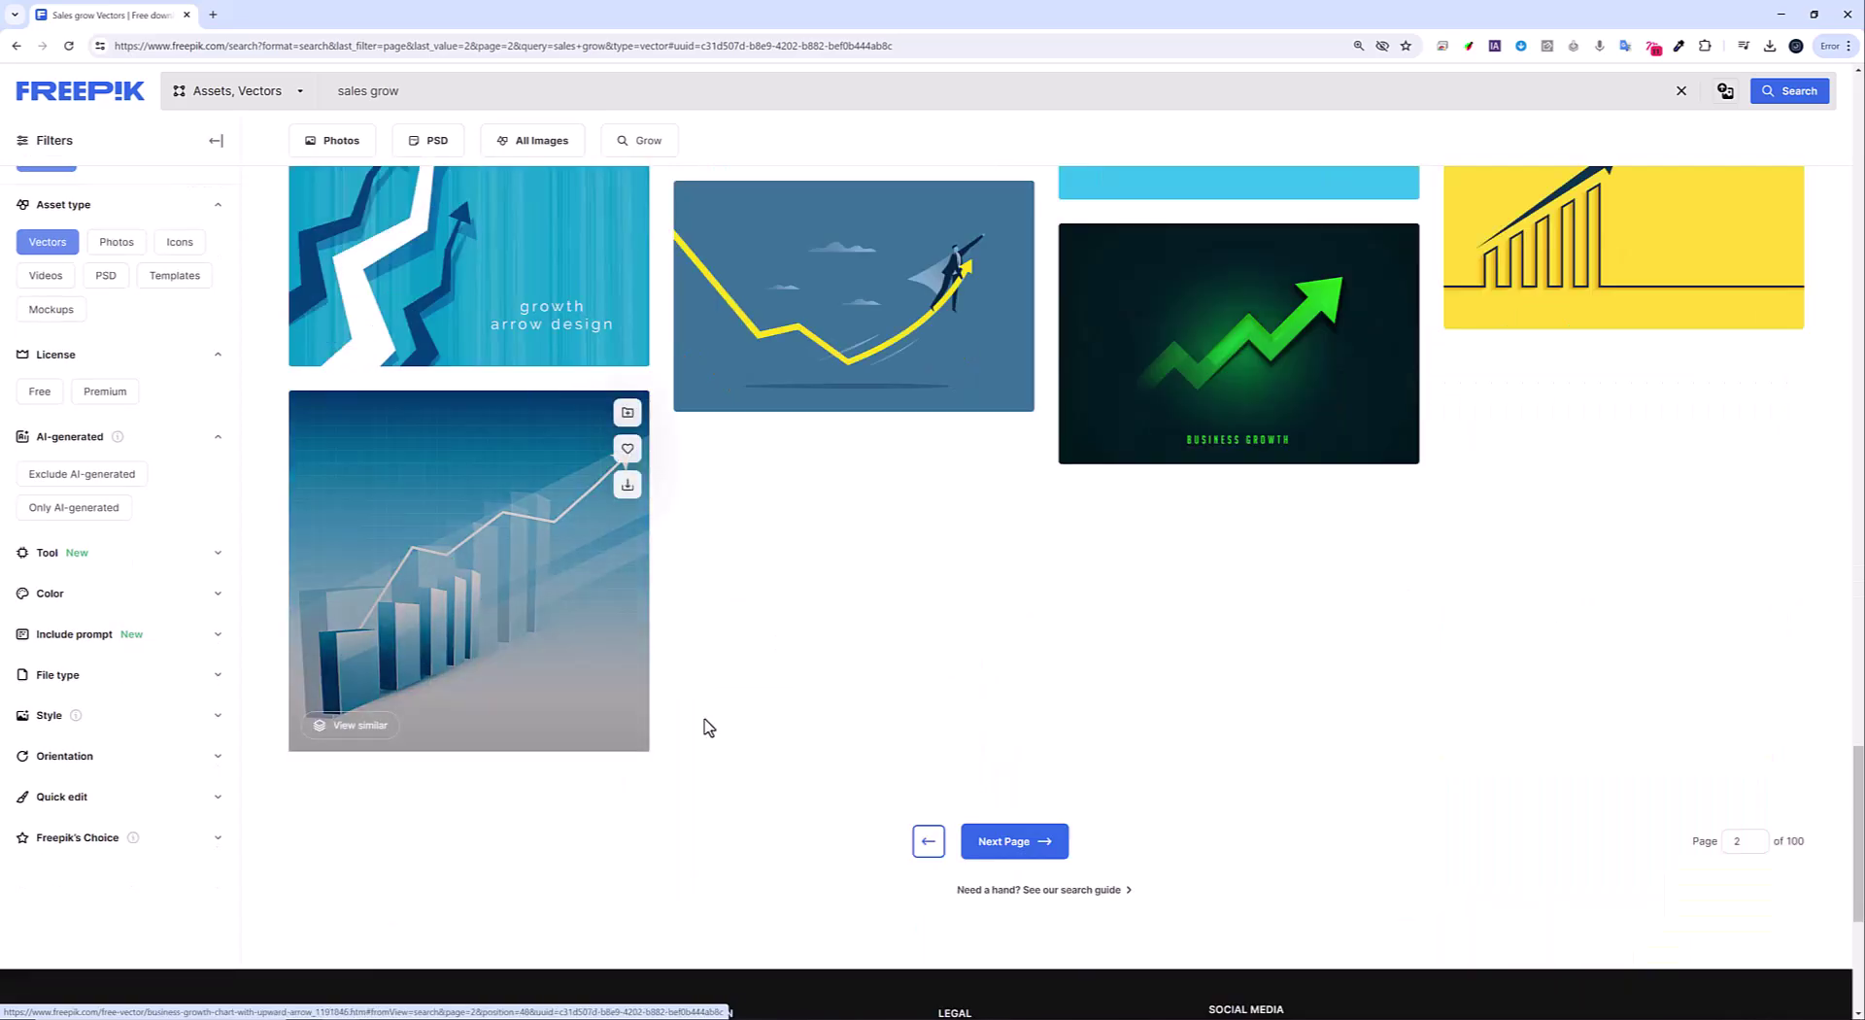
left_click(1010, 845)
scroll(695, 660, "down", 5)
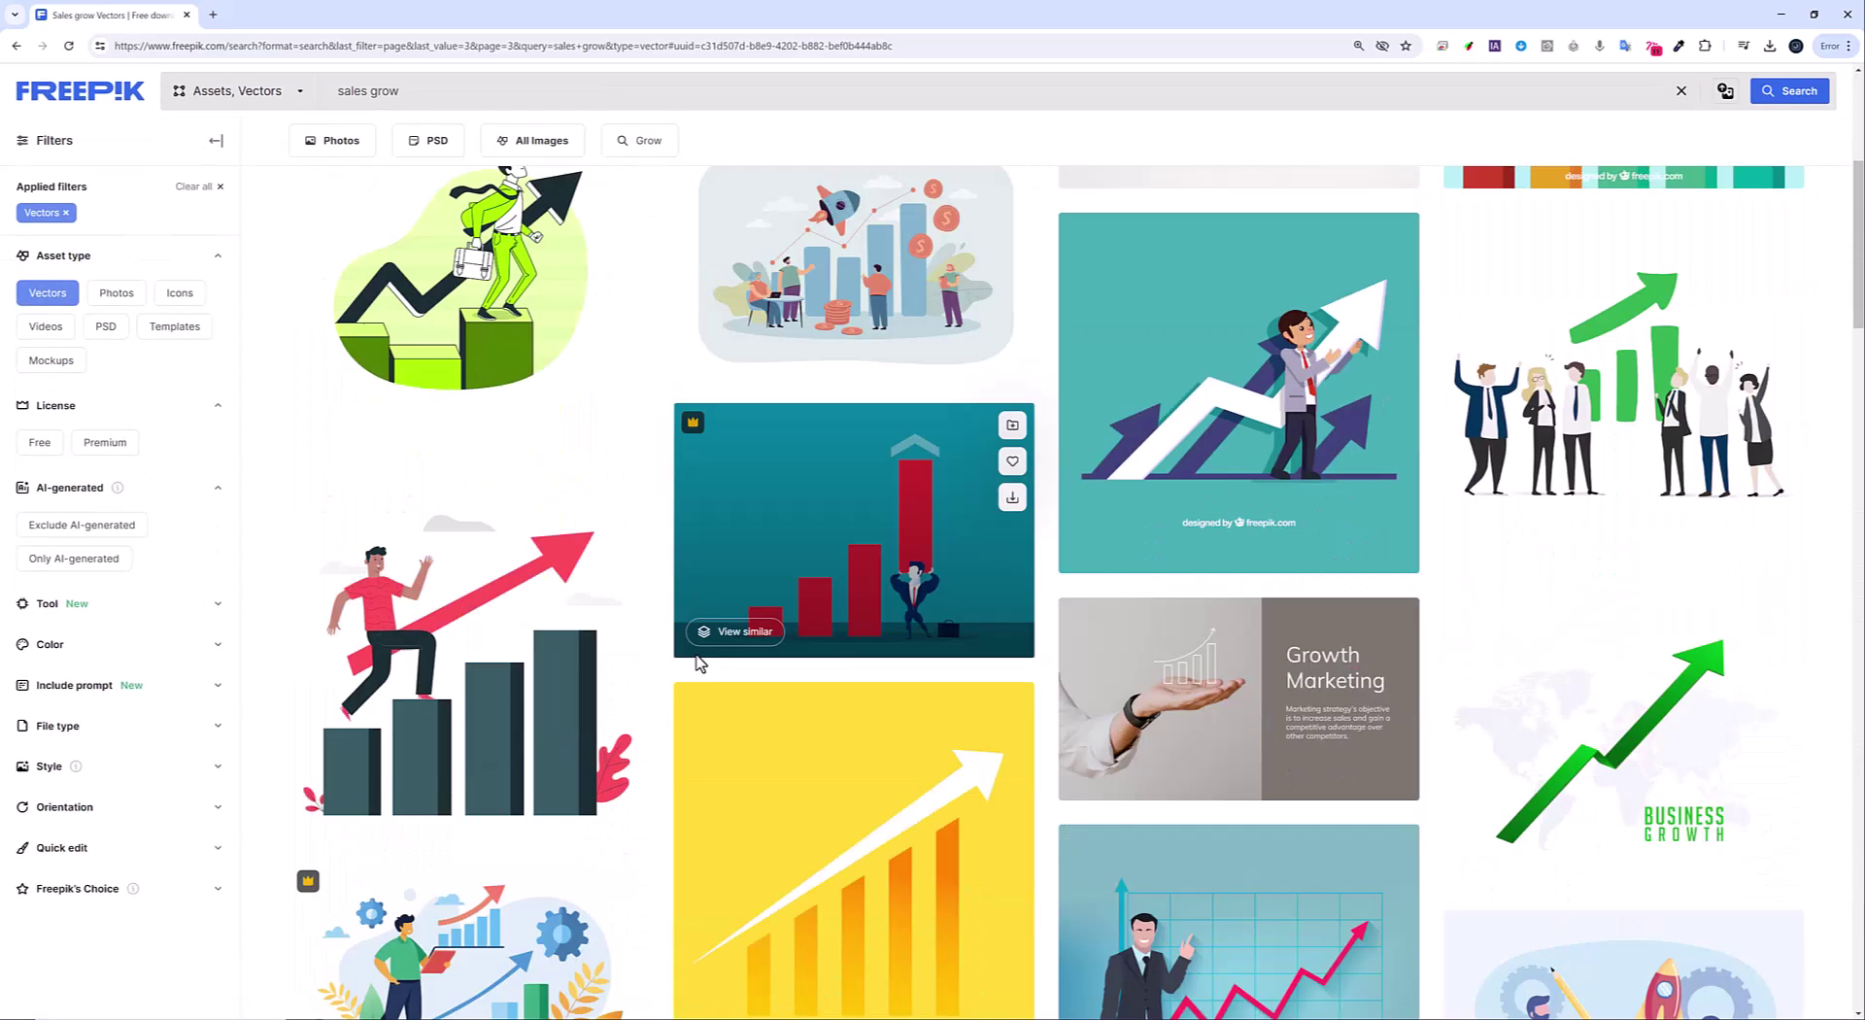
scroll(698, 665, "down", 5)
scroll(697, 665, "down", 5)
scroll(698, 665, "down", 5)
scroll(697, 666, "down", 5)
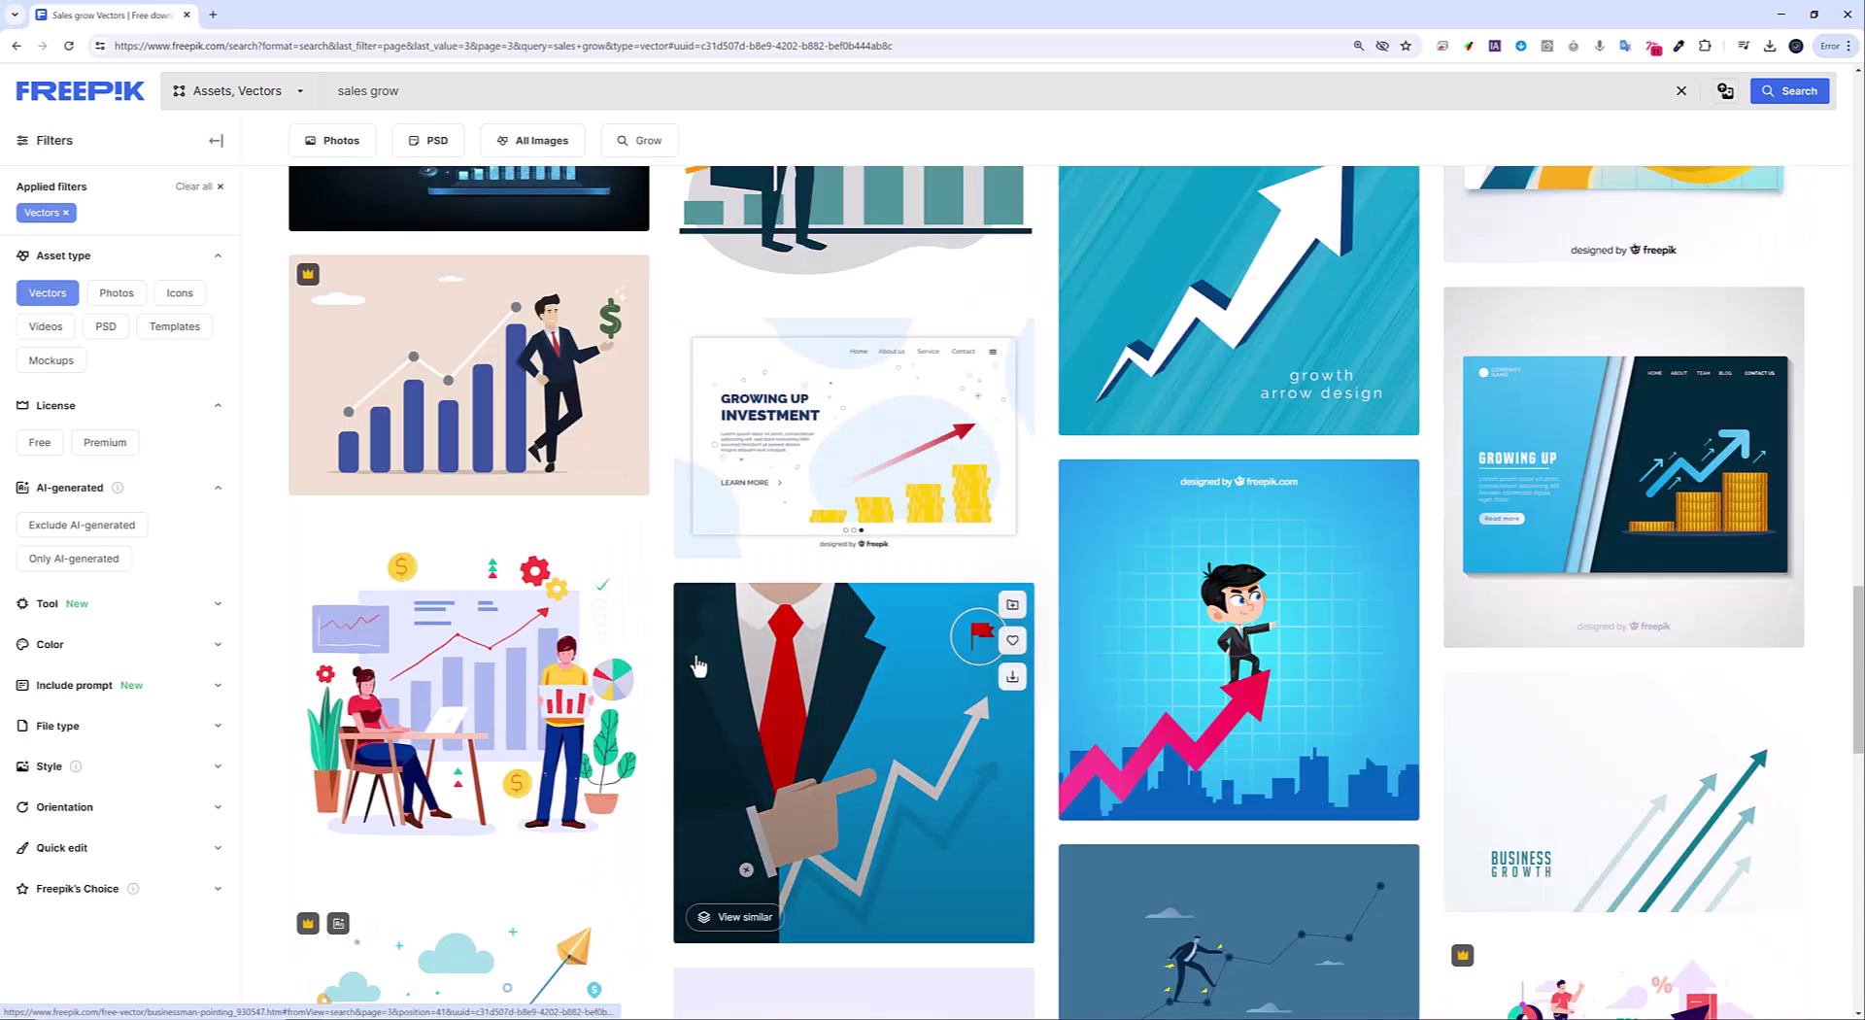
scroll(698, 665, "down", 4)
scroll(699, 660, "down", 5)
left_click(1027, 845)
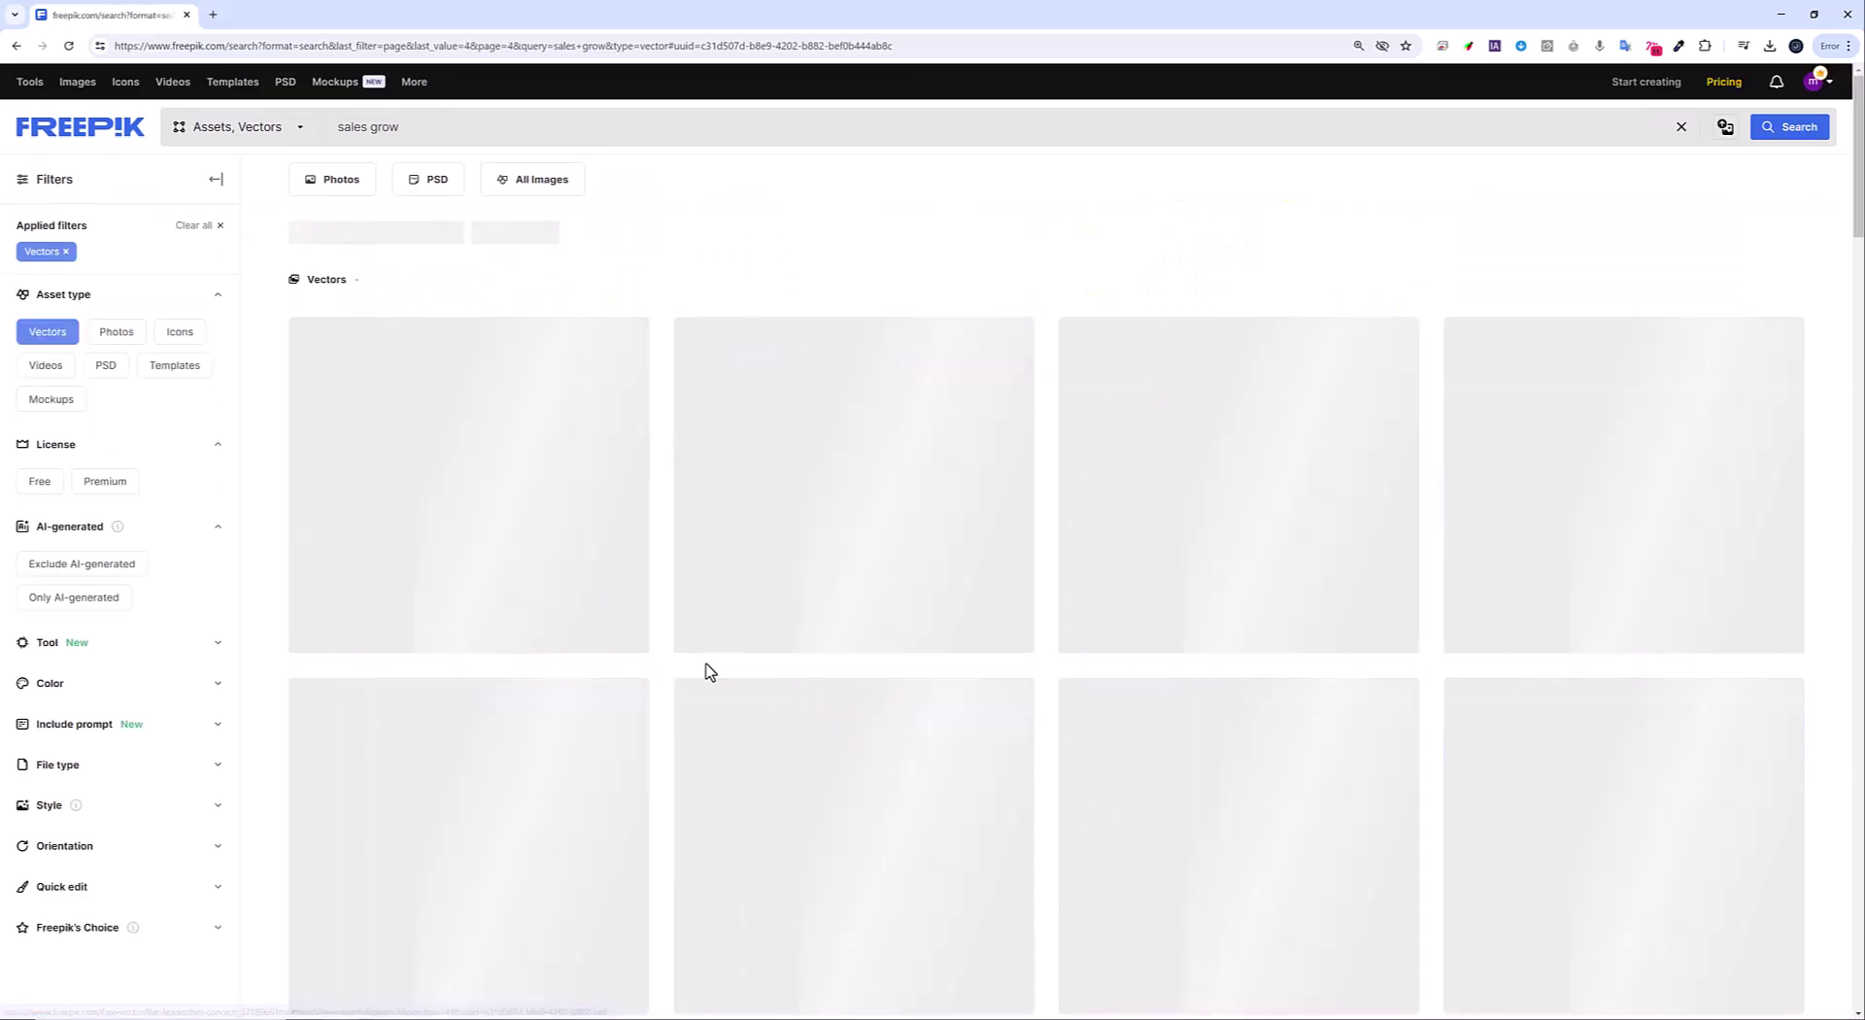
scroll(519, 594, "down", 5)
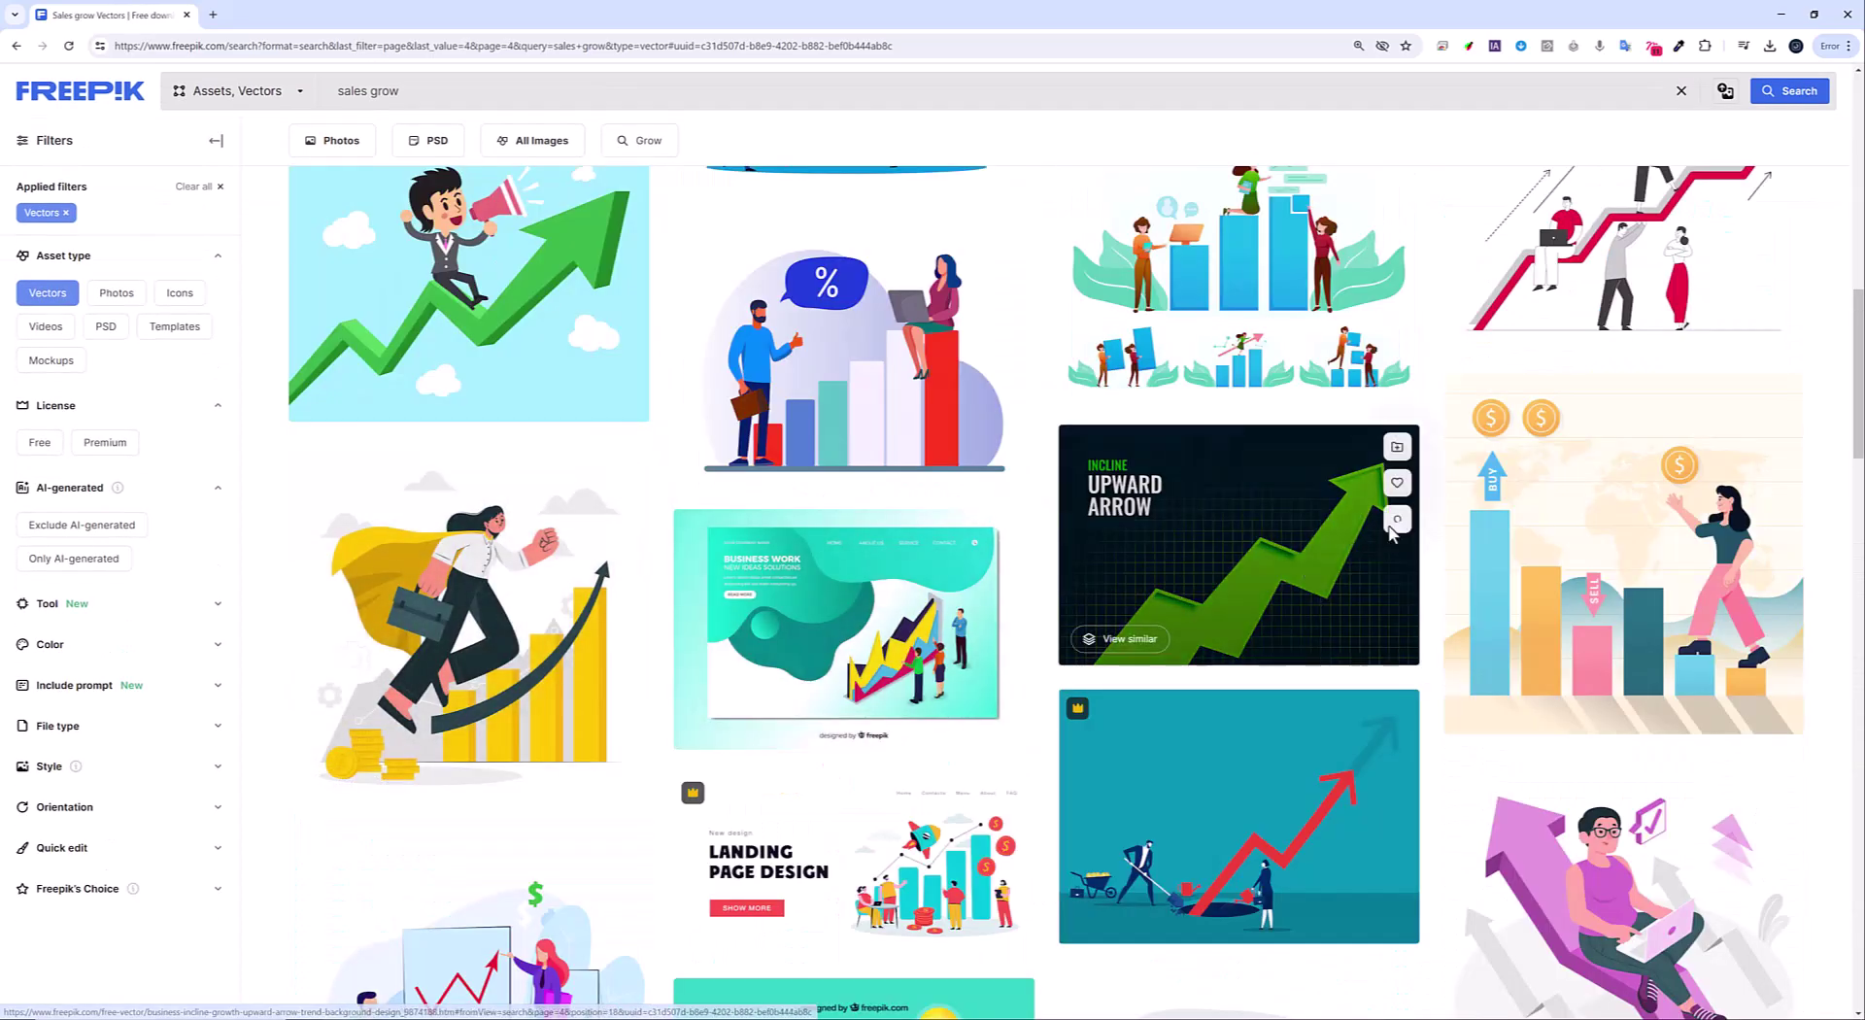
left_click(1395, 518)
Move the downloaded zip into New folder and extract it there
left_click(1758, 79)
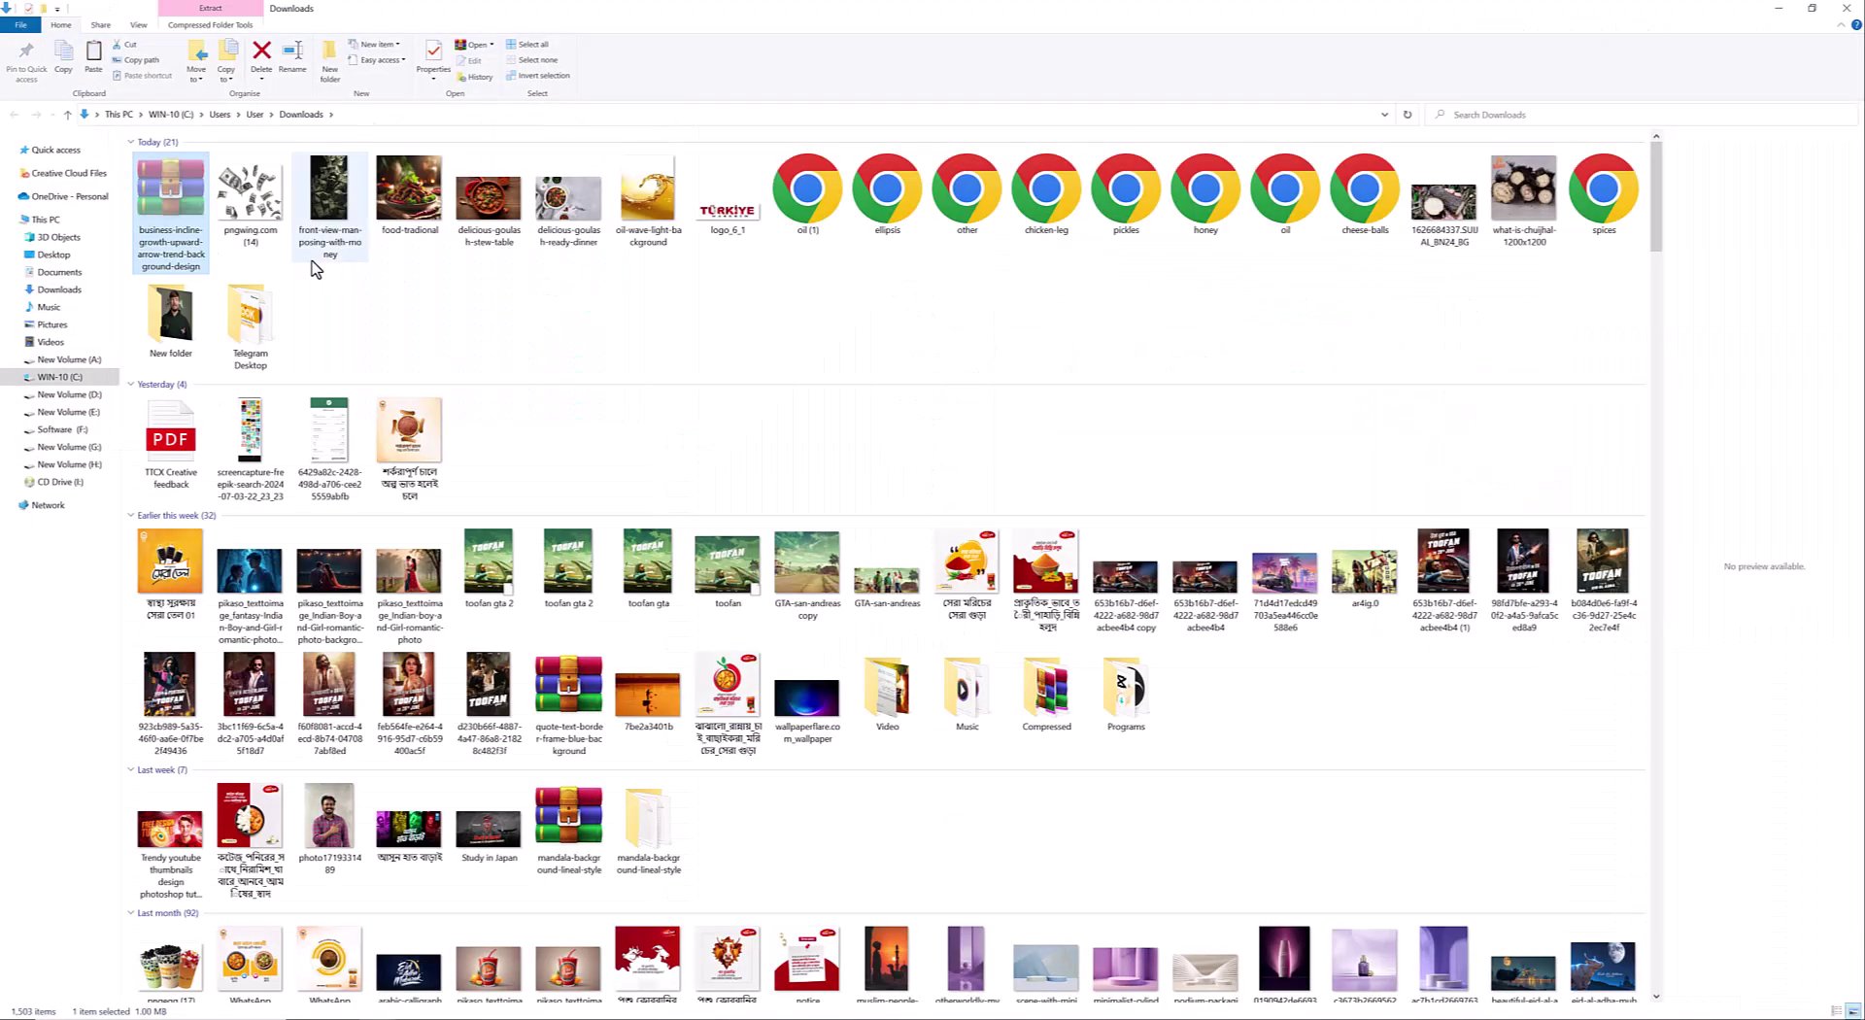
double_click(170, 310)
right_click(633, 342)
left_click(670, 437)
right_click(282, 184)
left_click(320, 229)
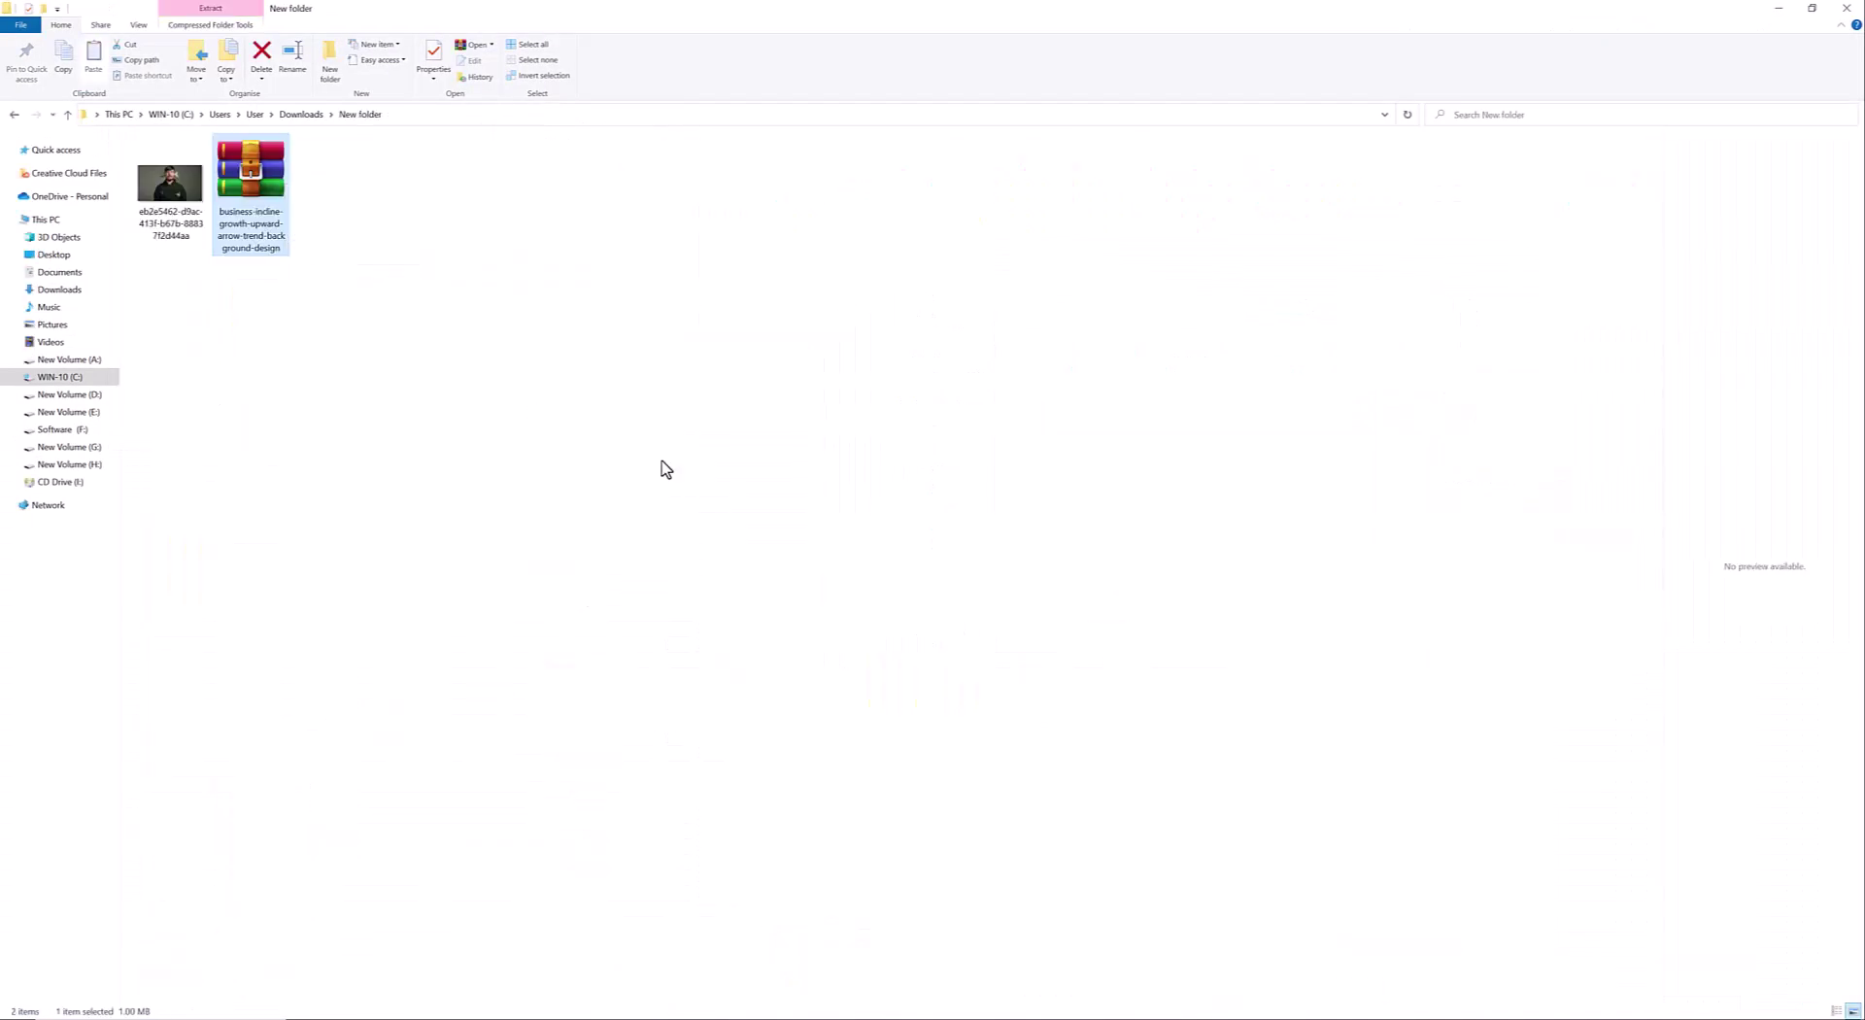
Open the arrow AI file in Illustrator, ungroup it, release the clipping mask and pull the green arrow free
left_click_drag(170, 175, 884, 660)
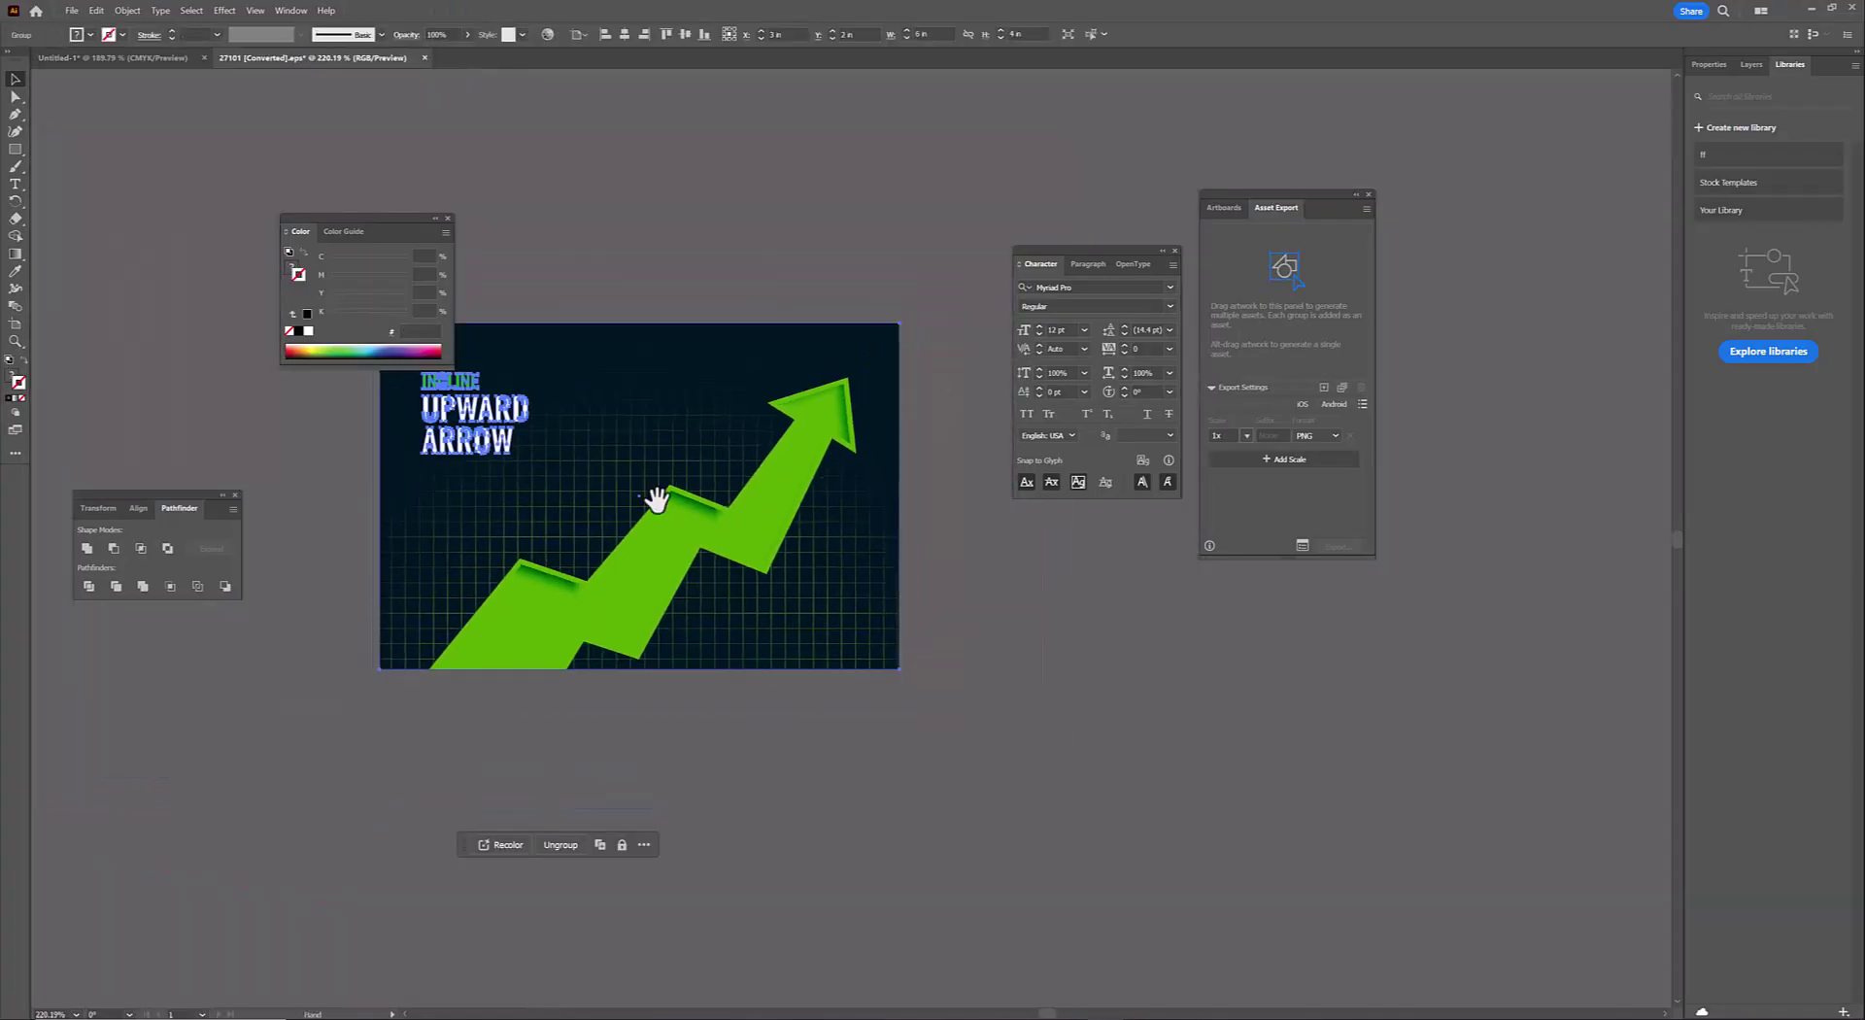
right_click(718, 420)
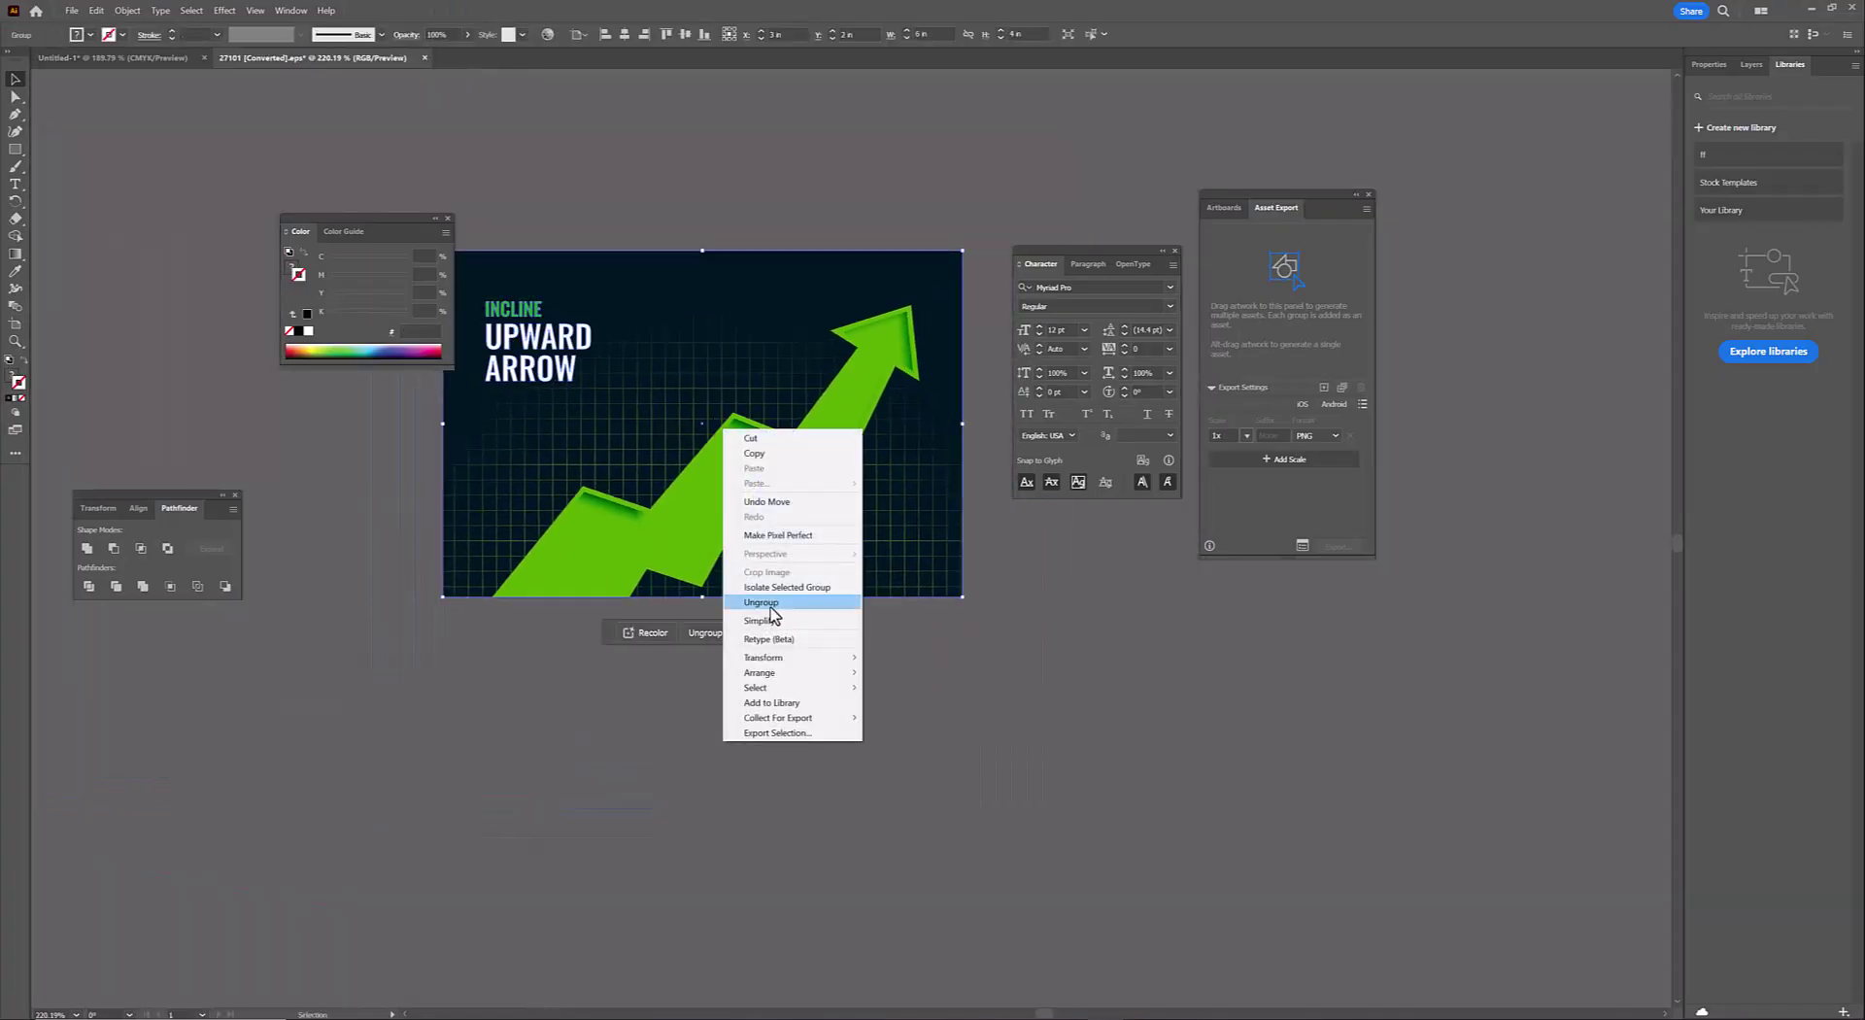
left_click(691, 563)
right_click(687, 563)
left_click(729, 686)
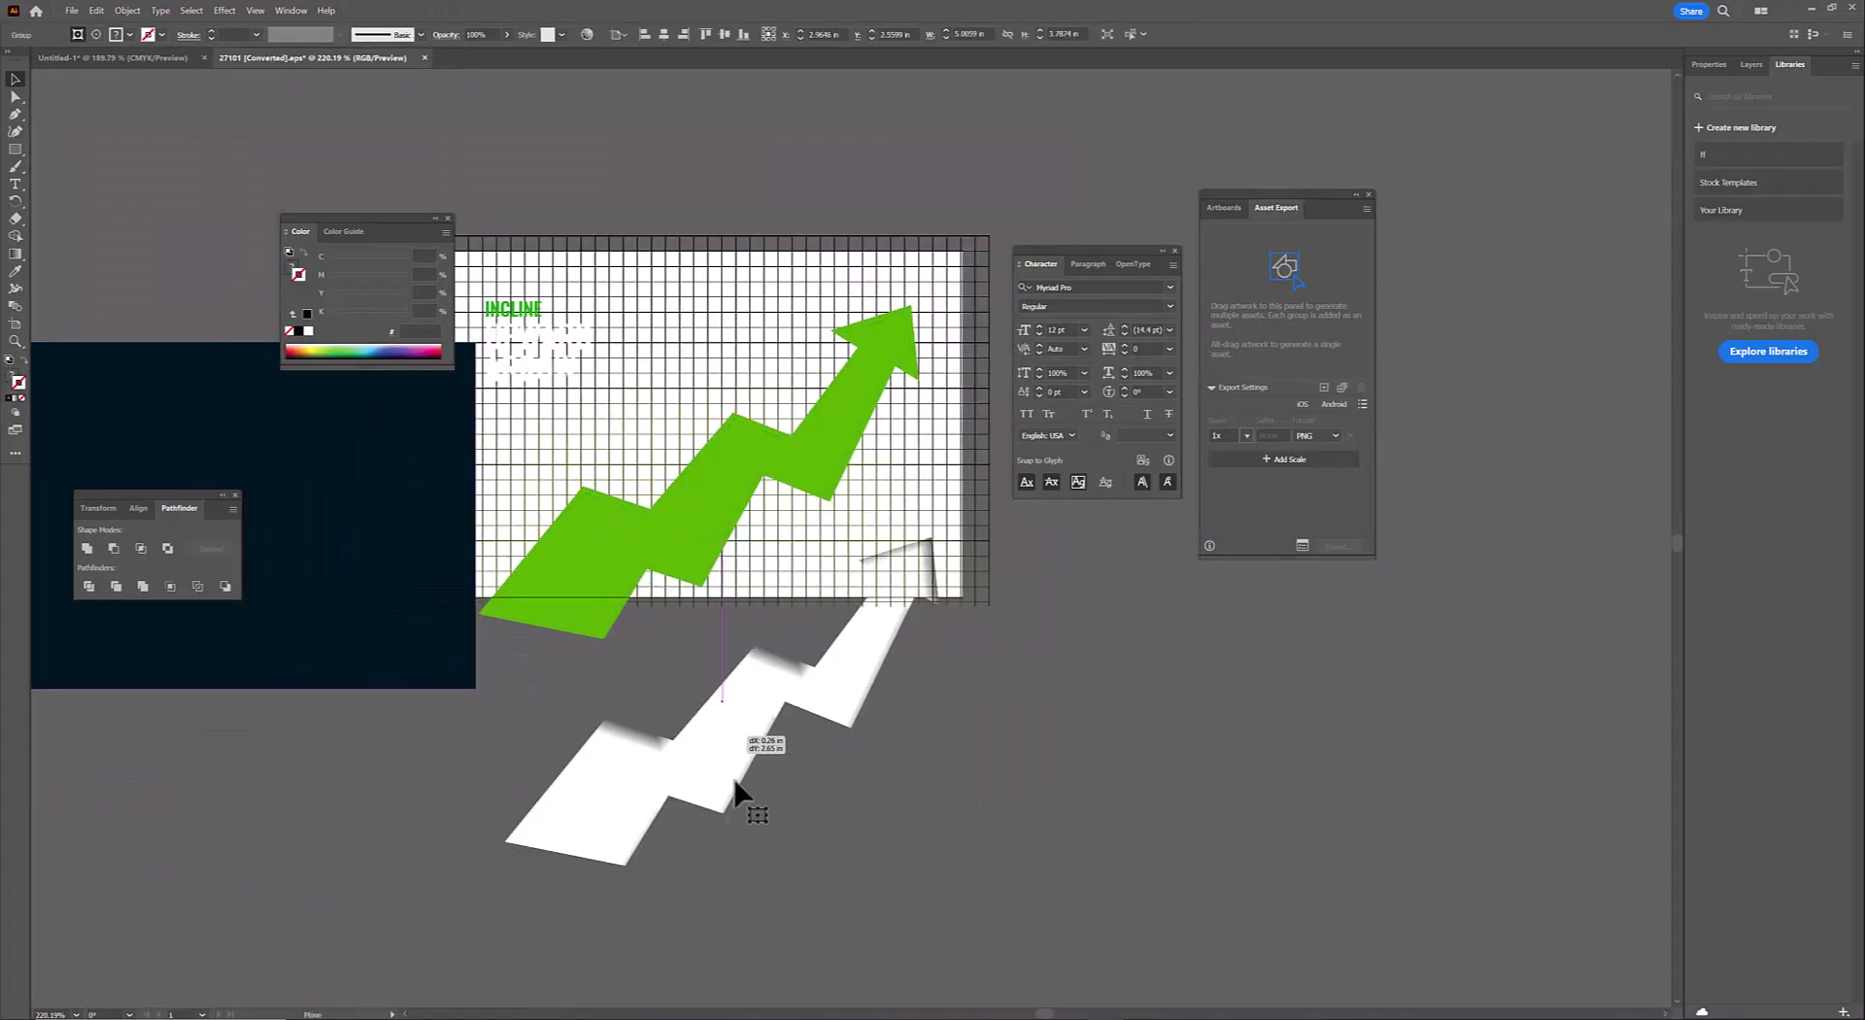
left_click_drag(699, 544, 741, 783)
left_click_drag(845, 437, 733, 802)
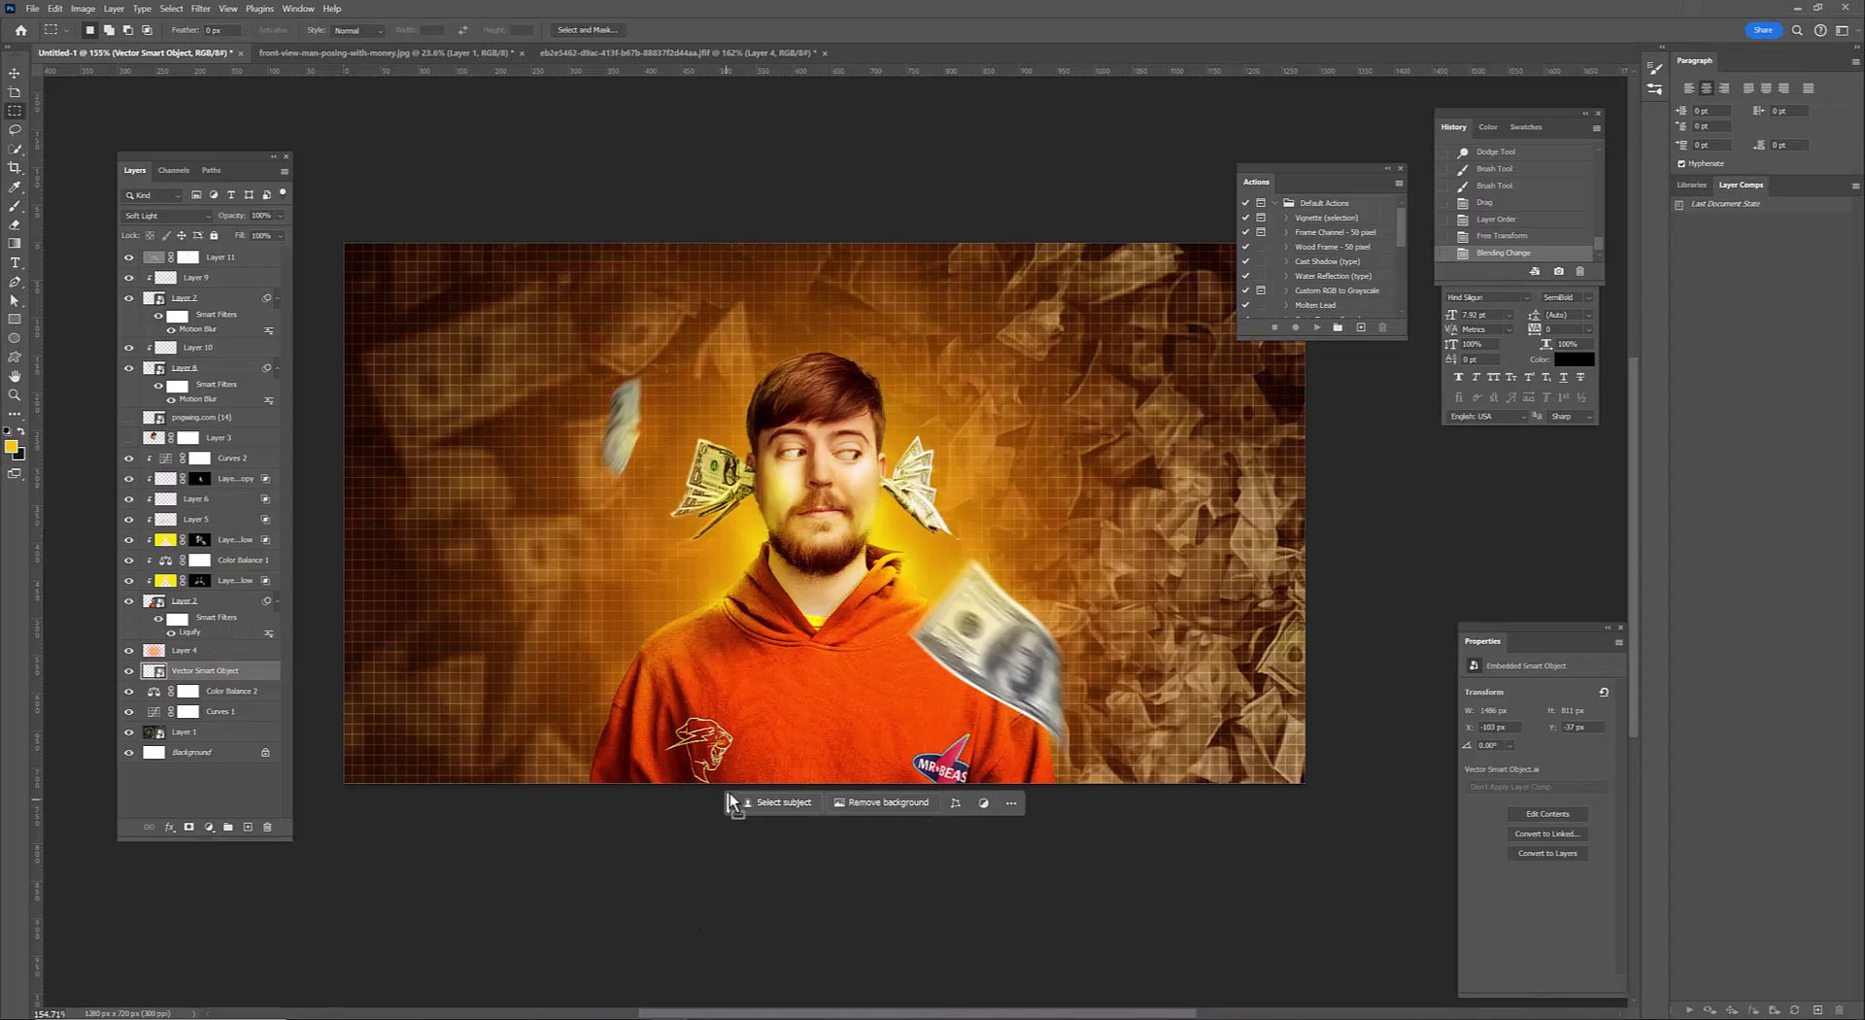
Place the arrow as a smart object behind the man and clip a yellow Color Fill to it
left_click_drag(810, 706, 810, 706)
key("Return")
left_click_drag(189, 670, 188, 650)
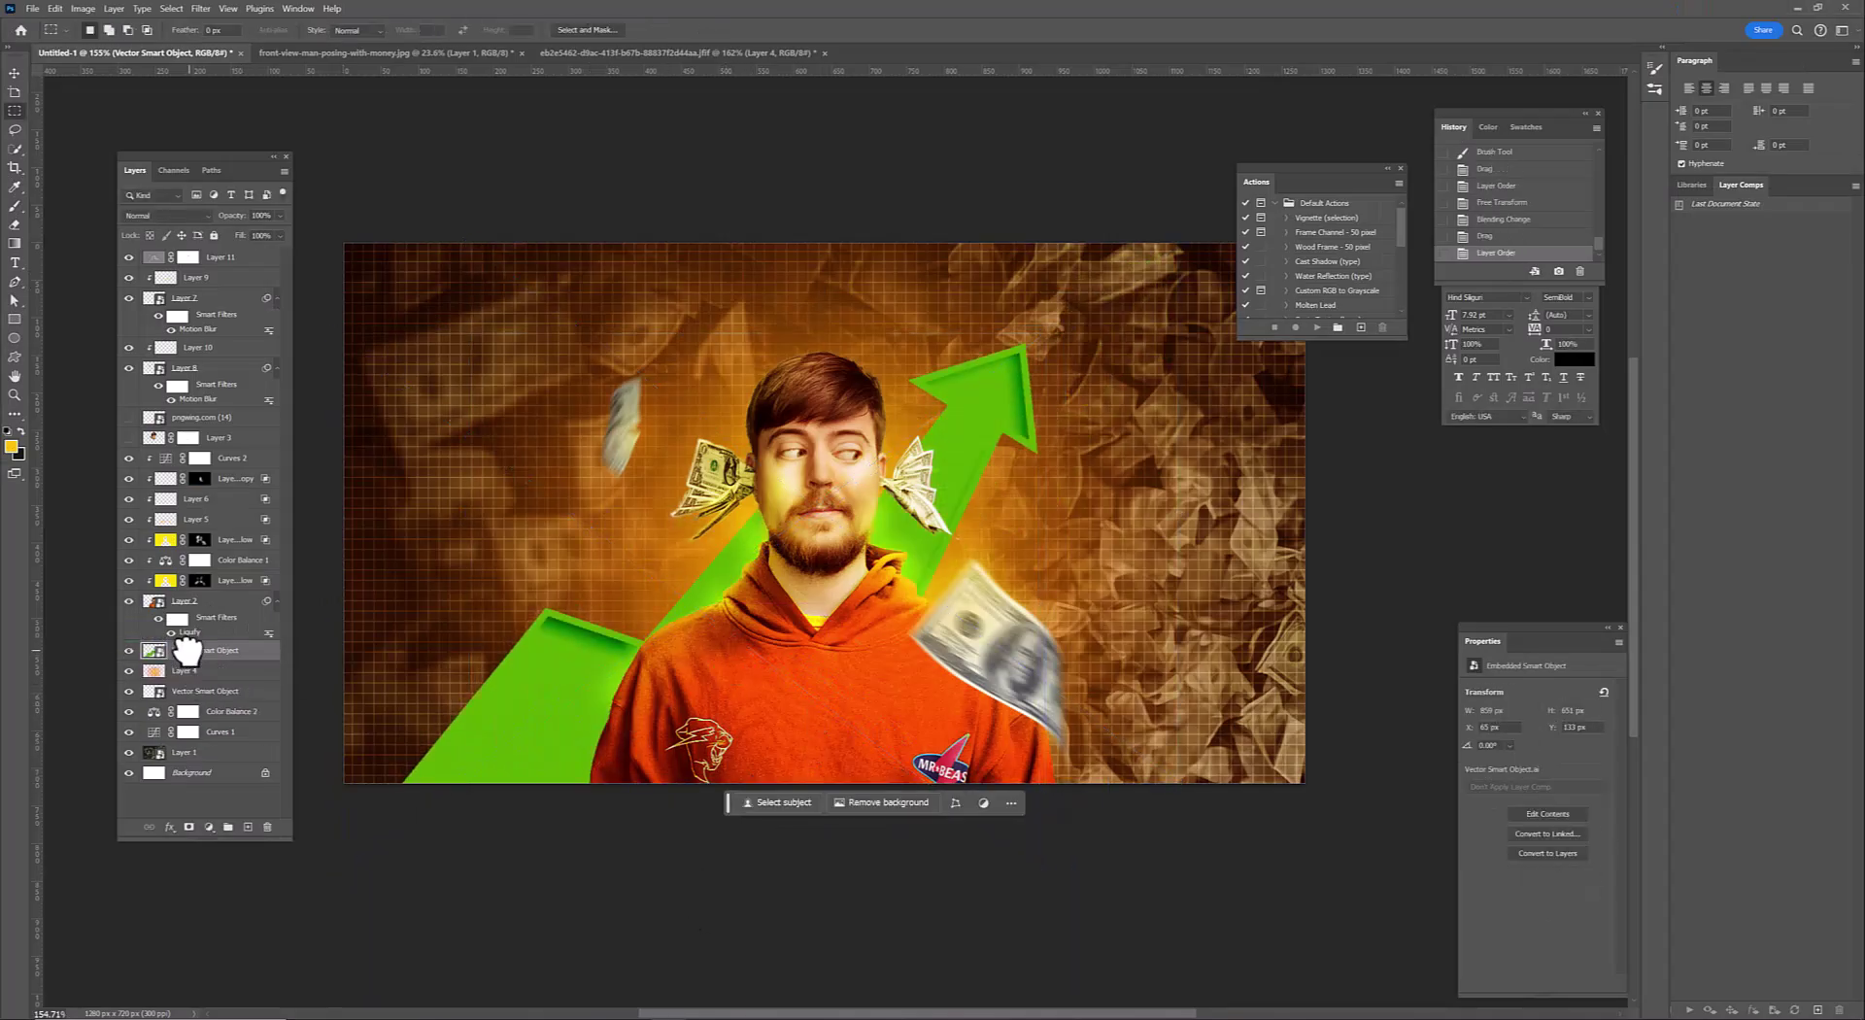
left_click(216, 825)
left_click(242, 546)
left_click(1500, 497)
right_click(233, 650)
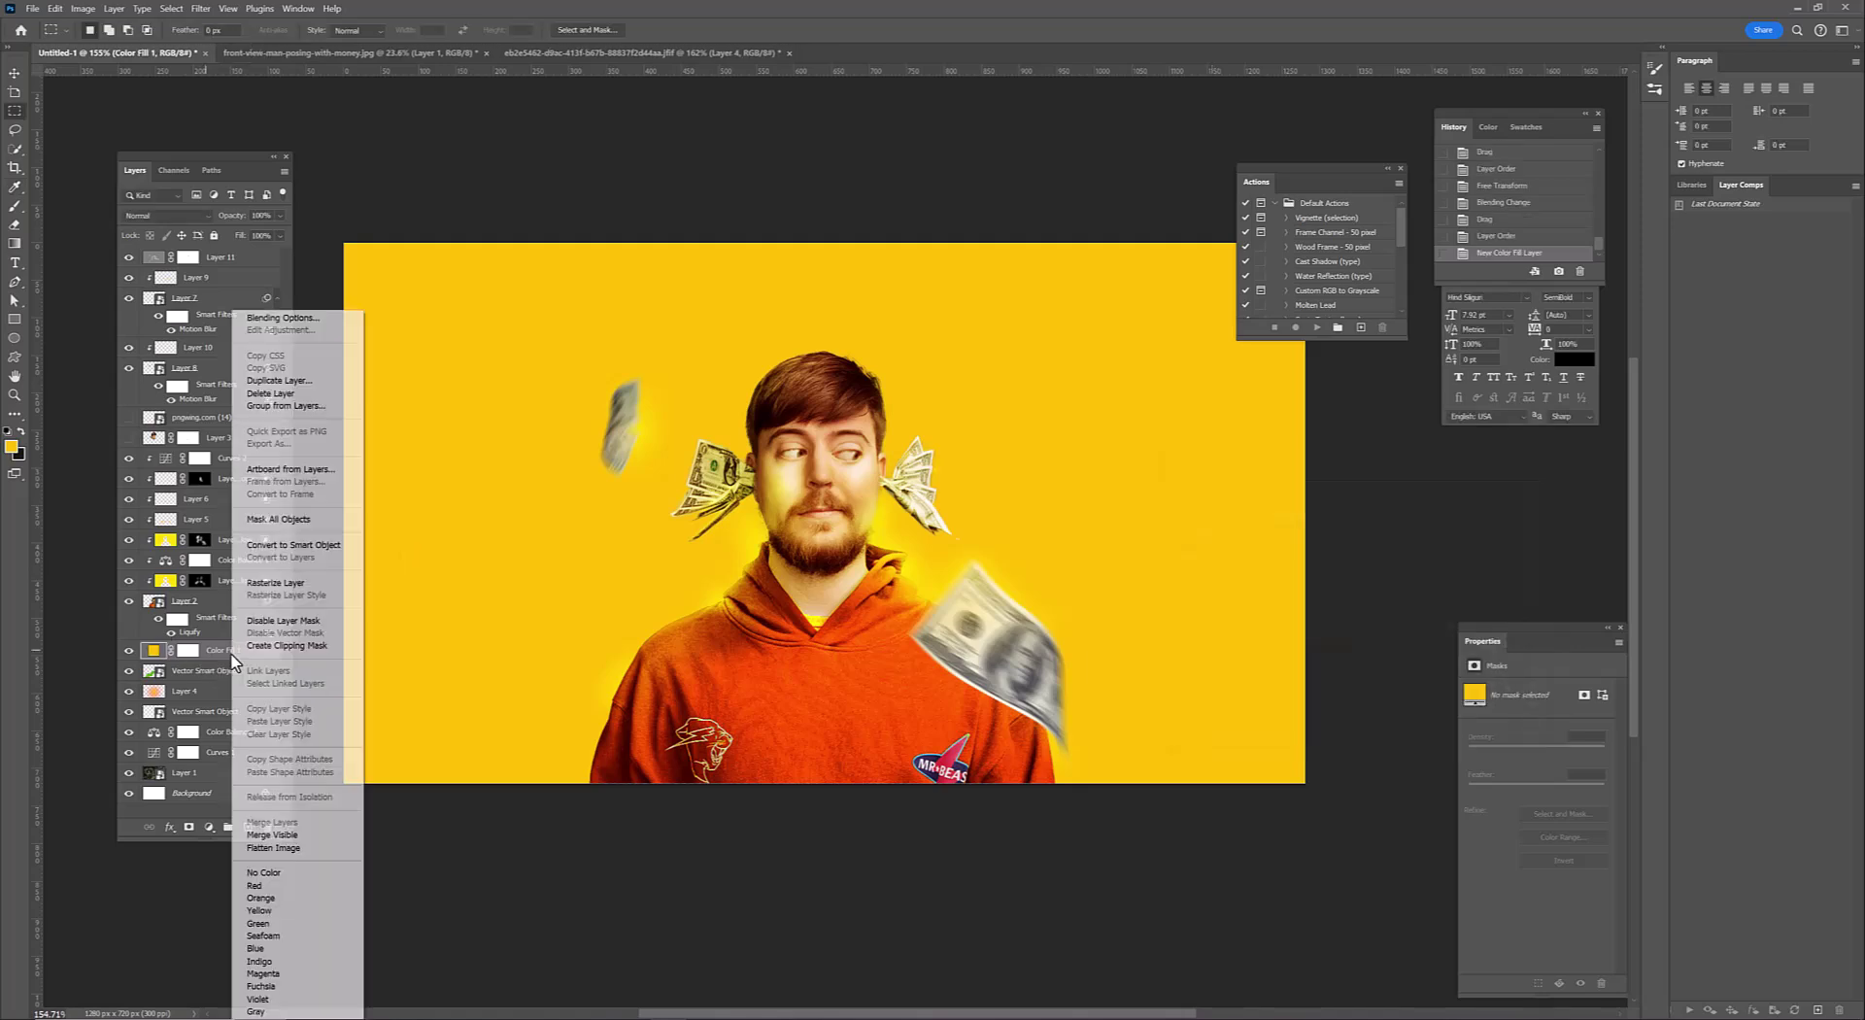
left_click(286, 622)
Set the fill layer to Color blend mode and shift its hue to a warmer yellow
left_click(165, 215)
left_click(146, 611)
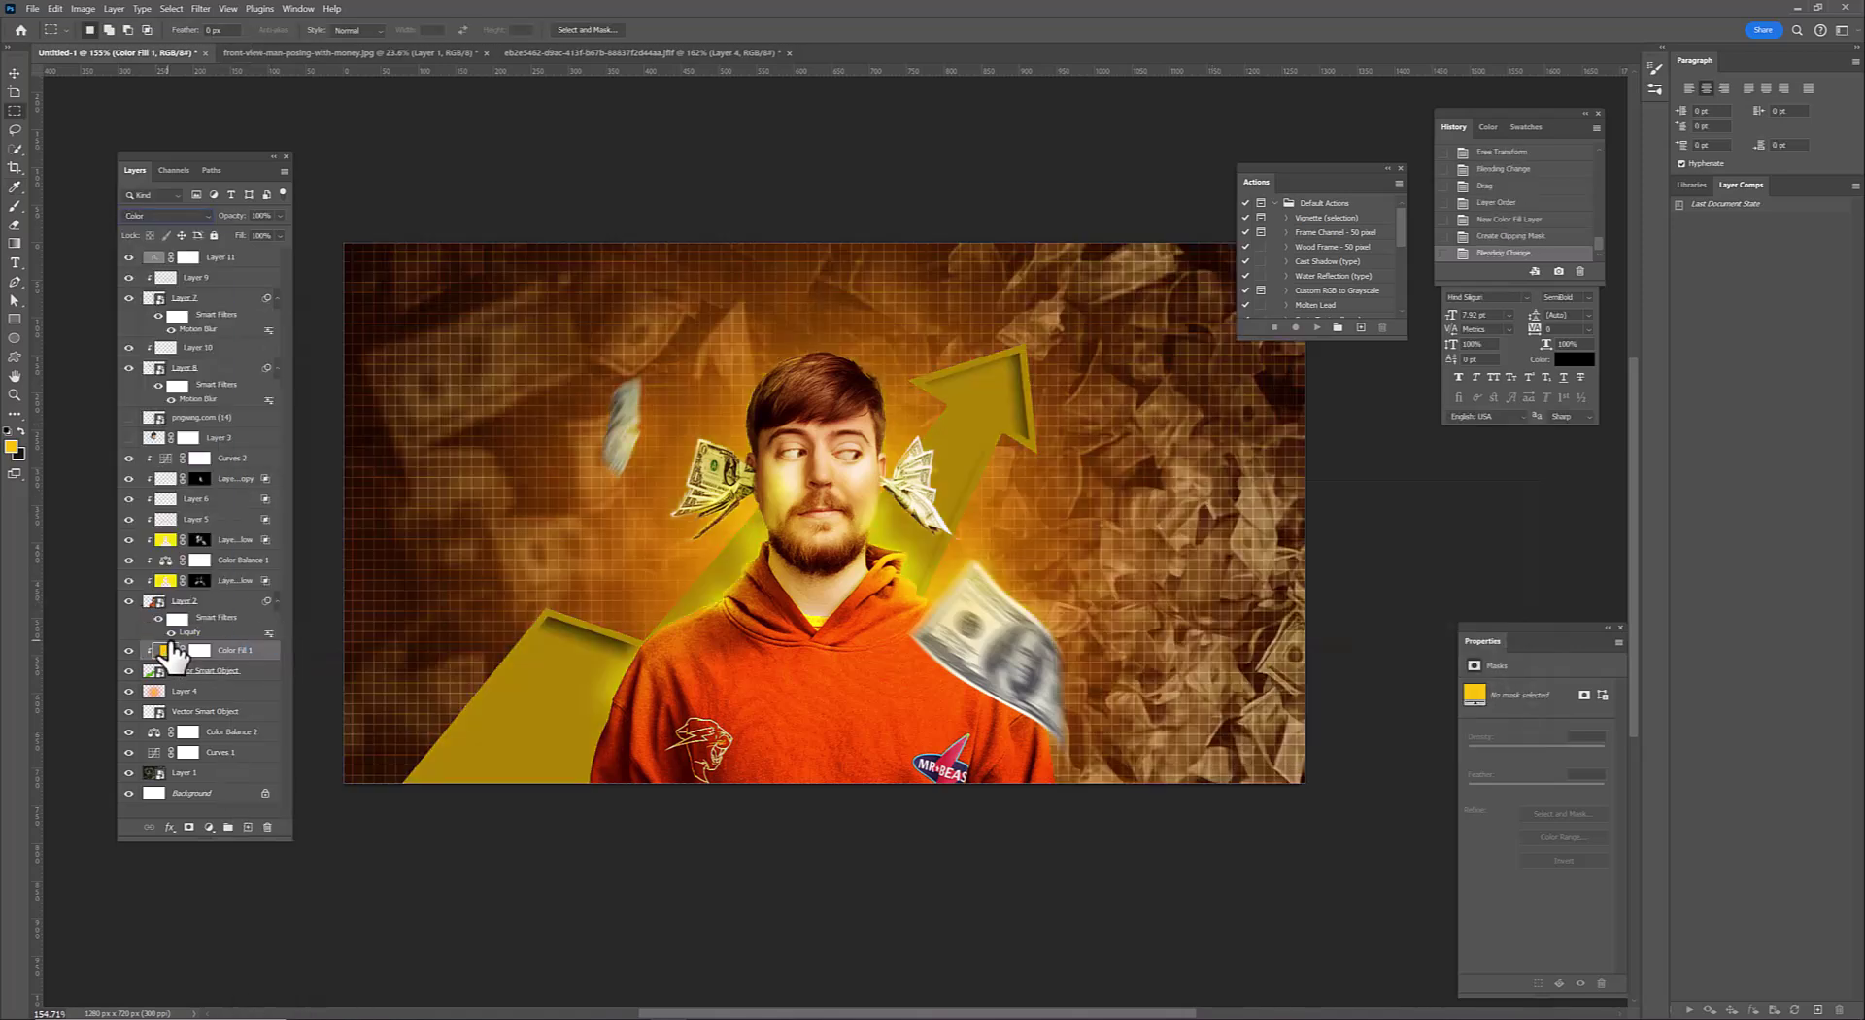
double_click(166, 649)
left_click_drag(1375, 661, 1383, 652)
left_click(1504, 494)
double_click(165, 650)
left_click(1504, 493)
Brighten the arrow with a clipped Brightness/Contrast layer and shift it about 60px right
left_click(209, 826)
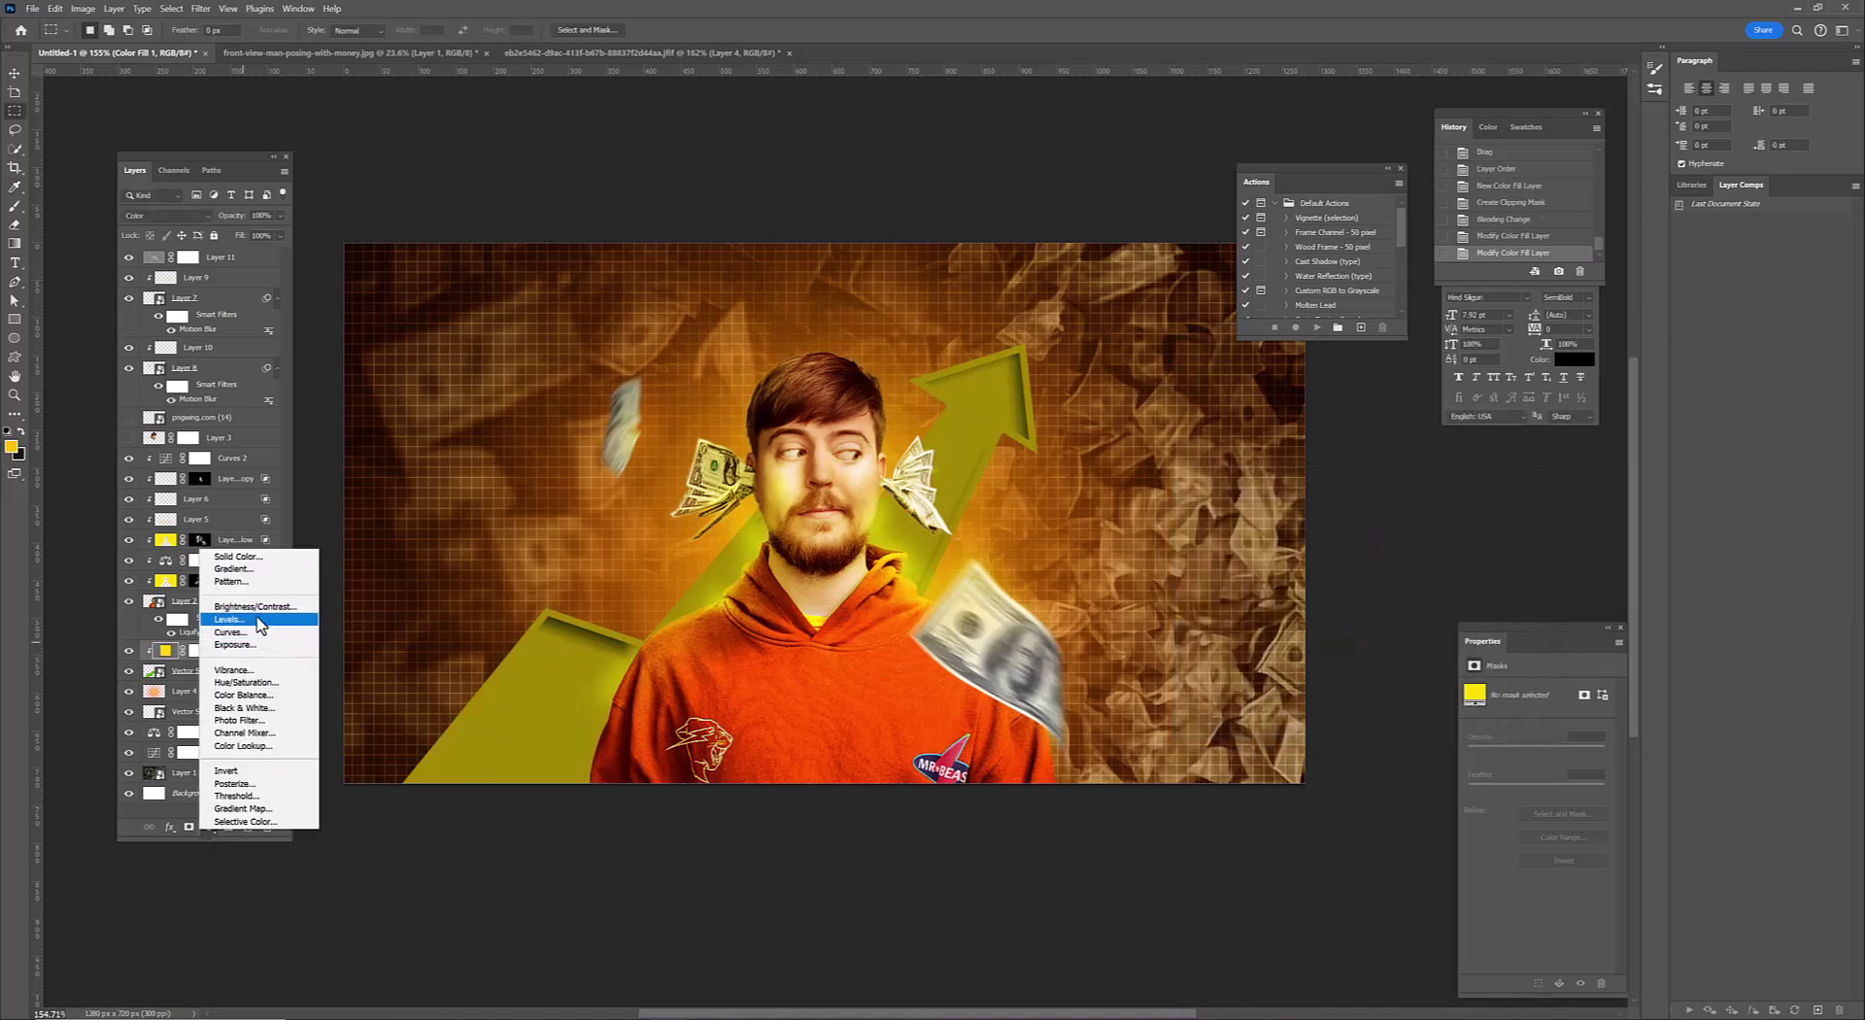
left_click(238, 615)
left_click(1518, 984)
left_click_drag(1537, 730, 1570, 733)
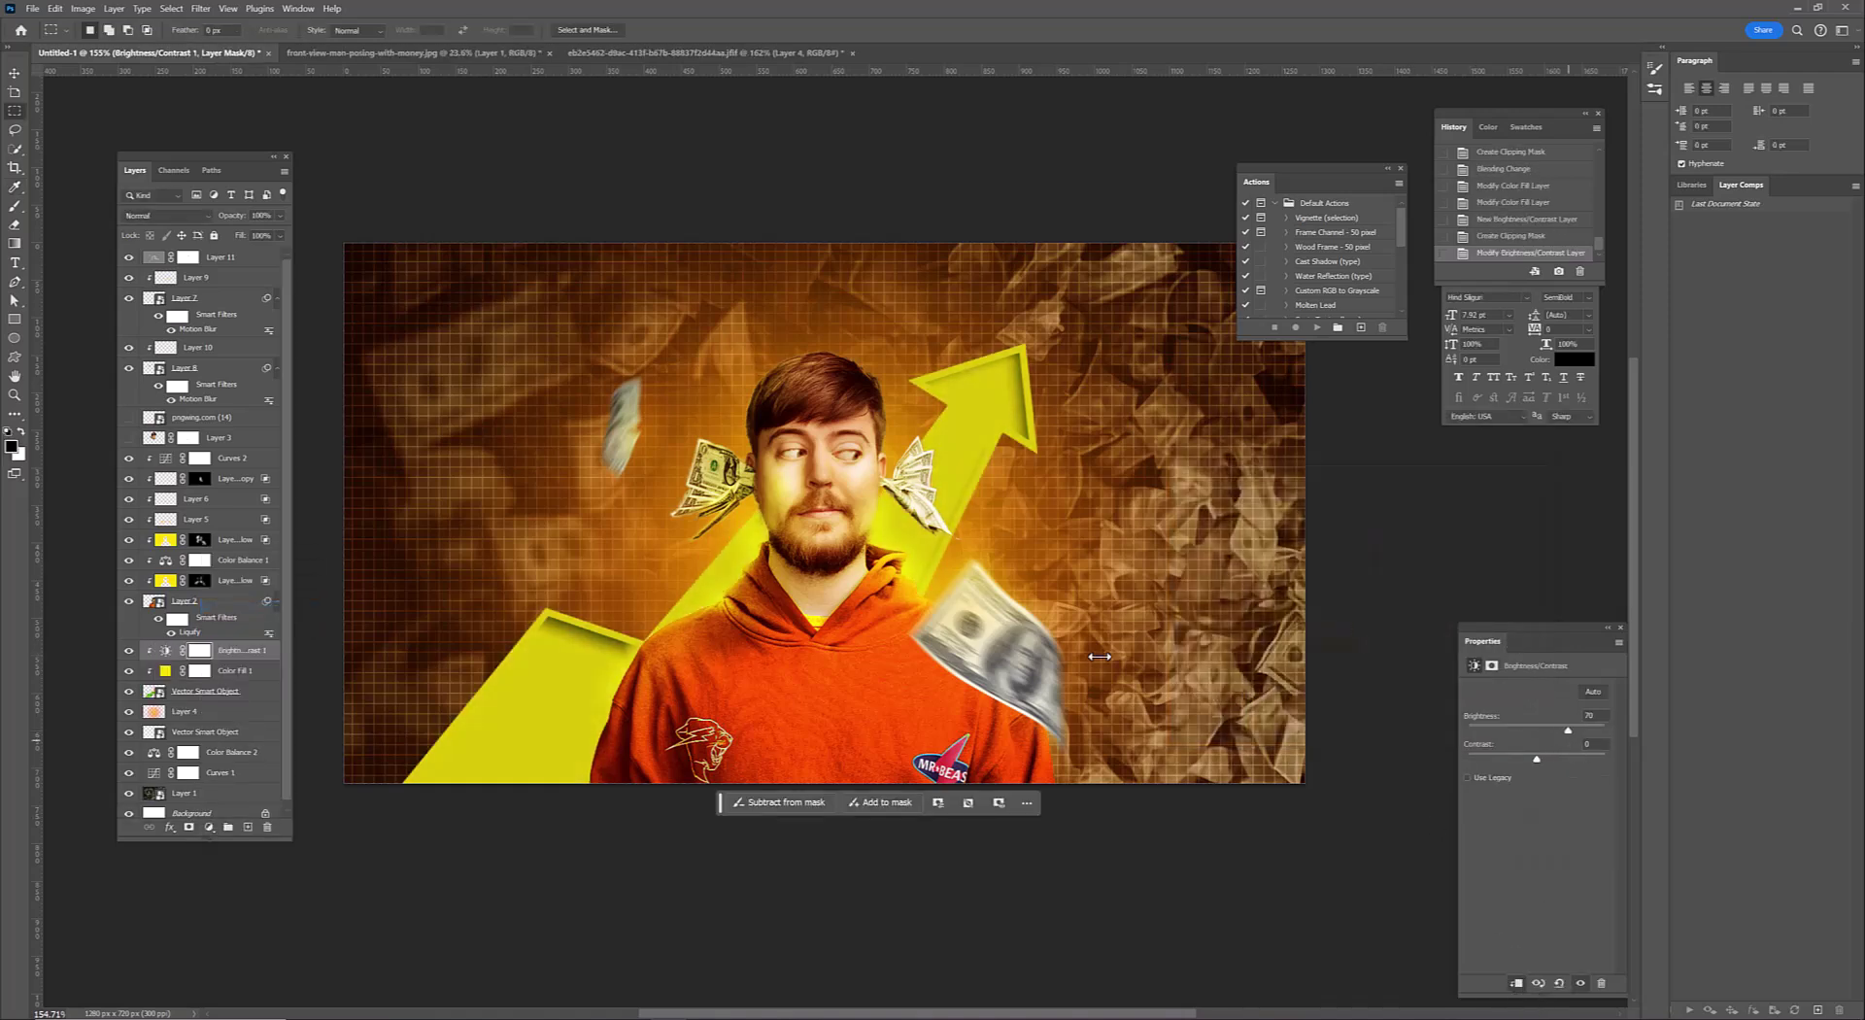
key("v")
left_click_drag(976, 400, 1034, 400)
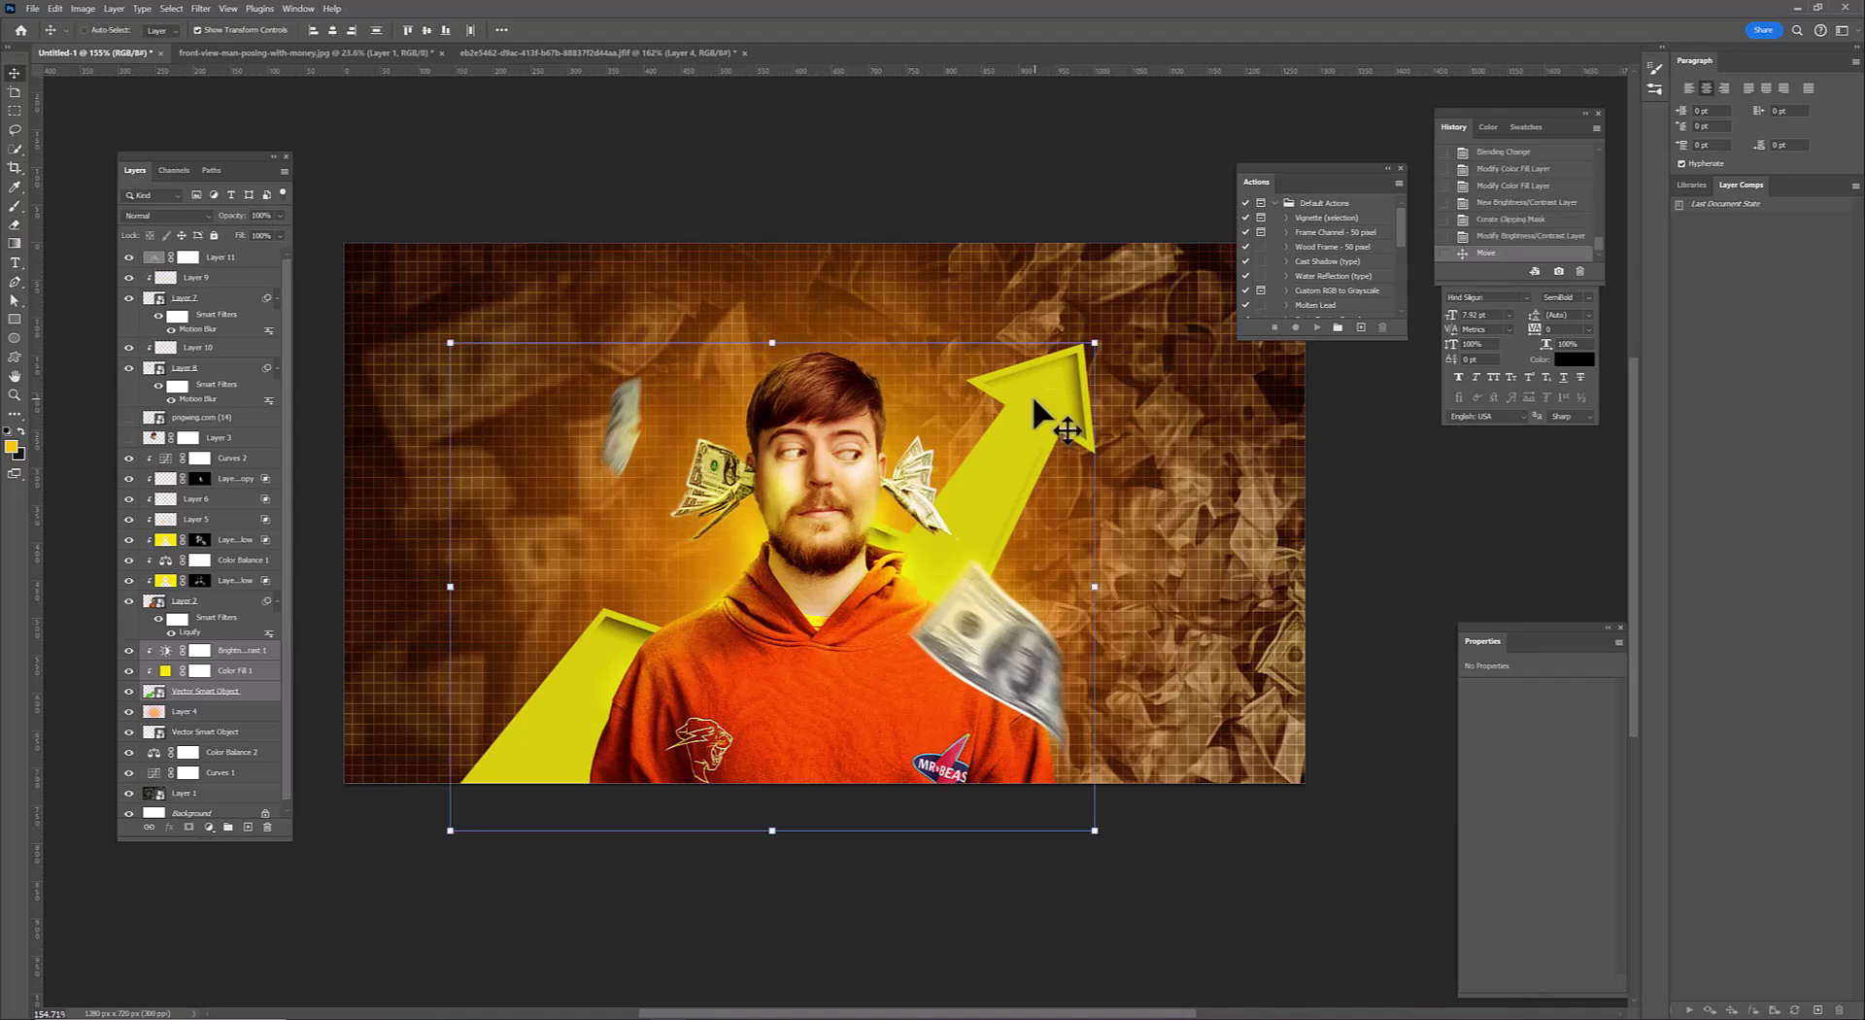
Add a Curves adjustment above Layer 4 to slightly darken the image
left_click(194, 715)
left_click(209, 827)
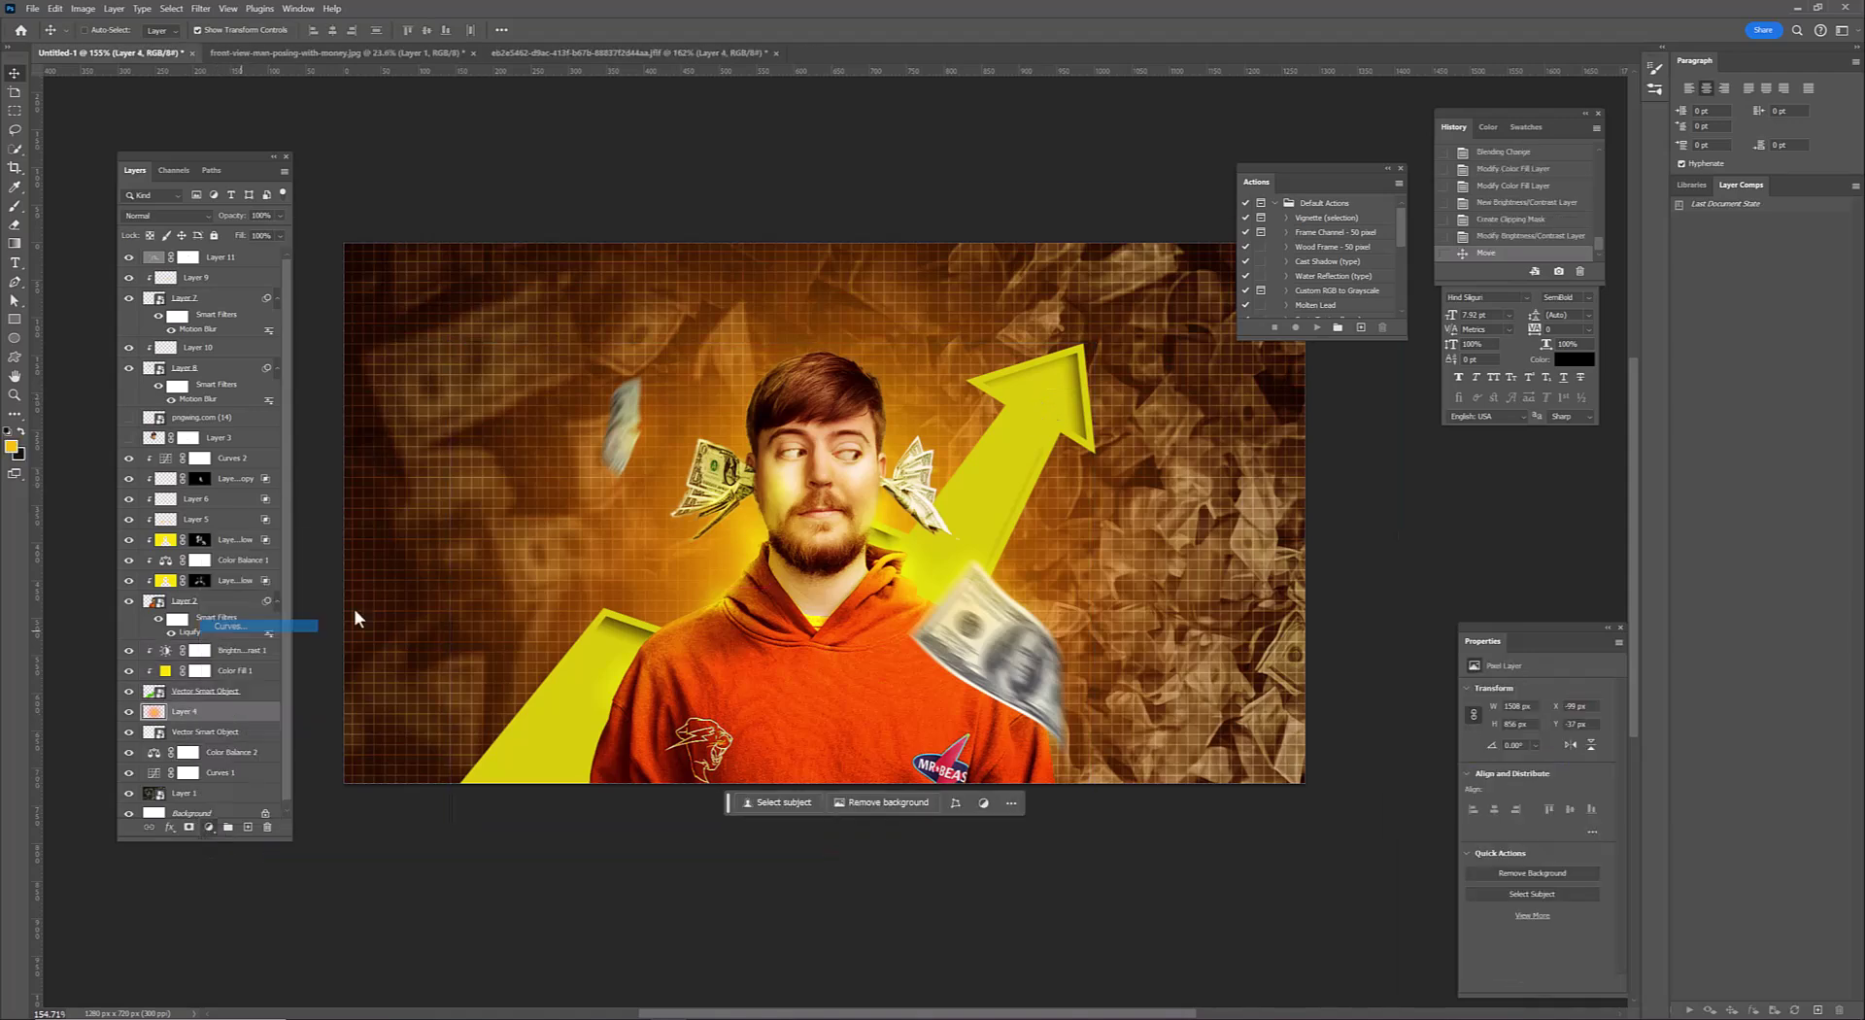
left_click(243, 648)
left_click_drag(1549, 778, 1547, 782)
Mask the grid overlay layer with a black-to-white gradient so part of it fades out
left_click(218, 751)
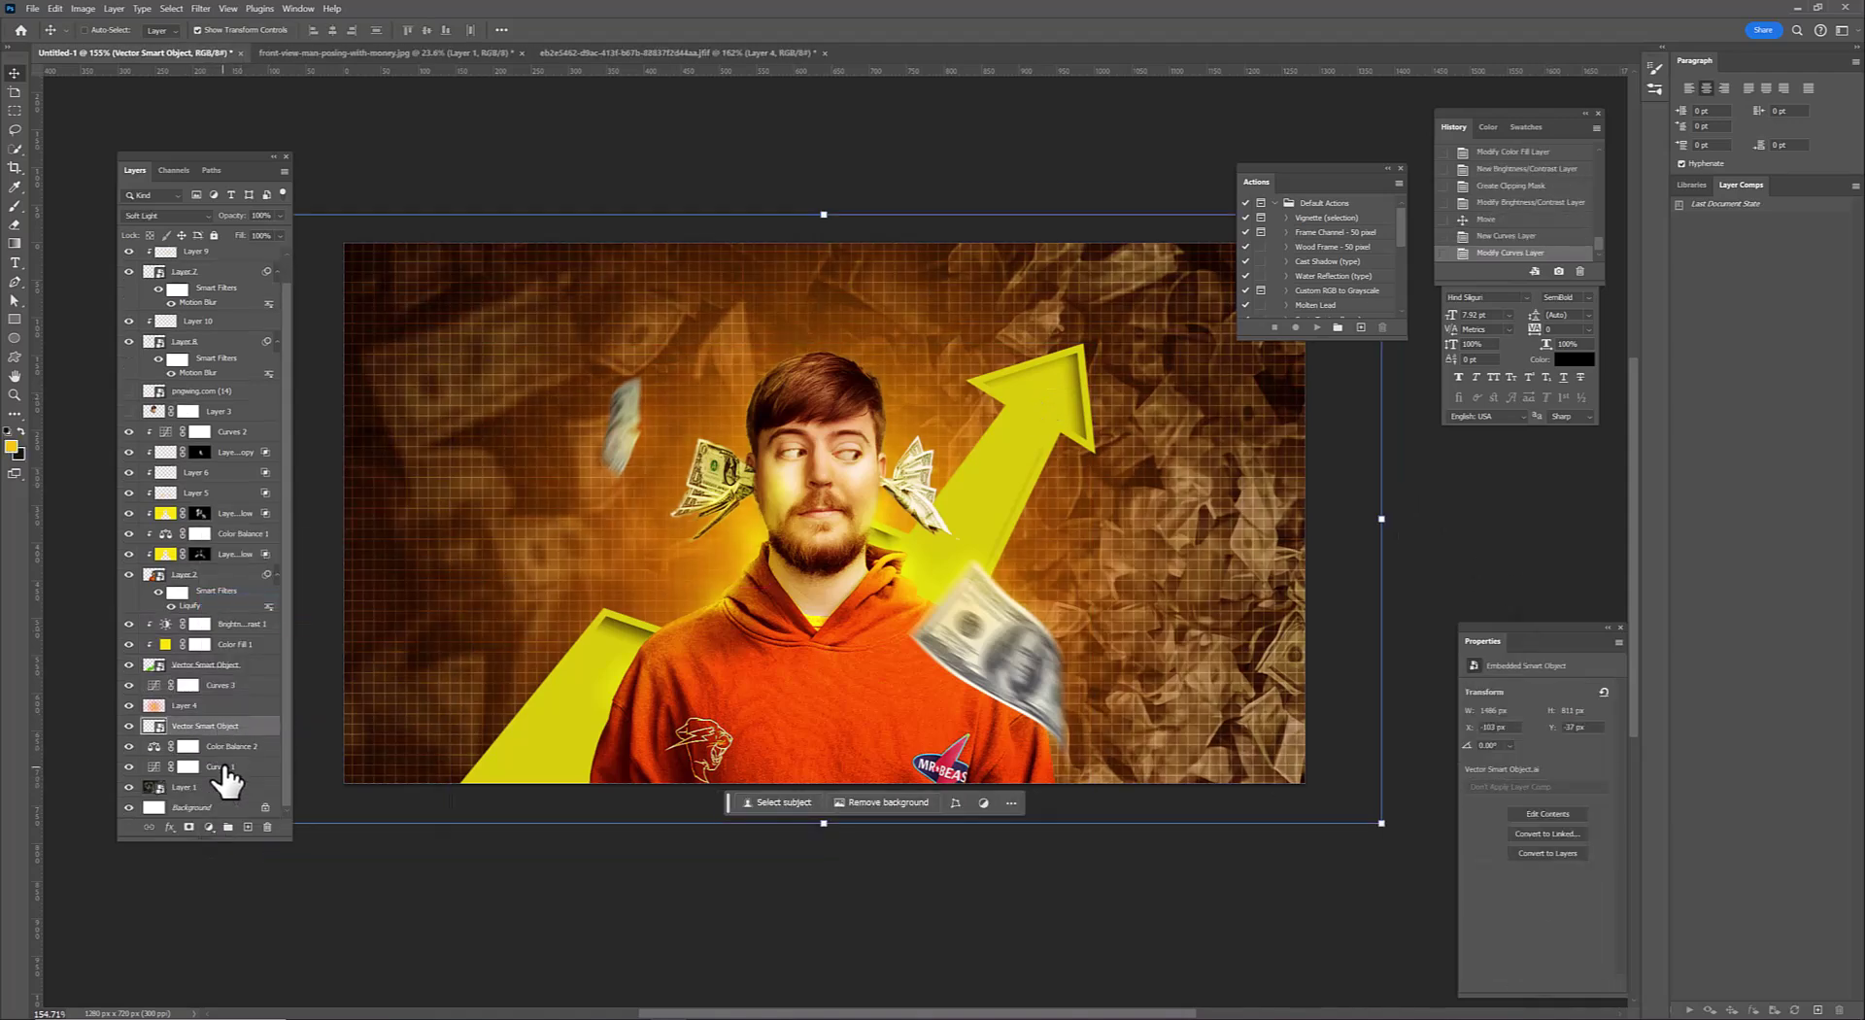
left_click(128, 726)
left_click(188, 827)
key("g")
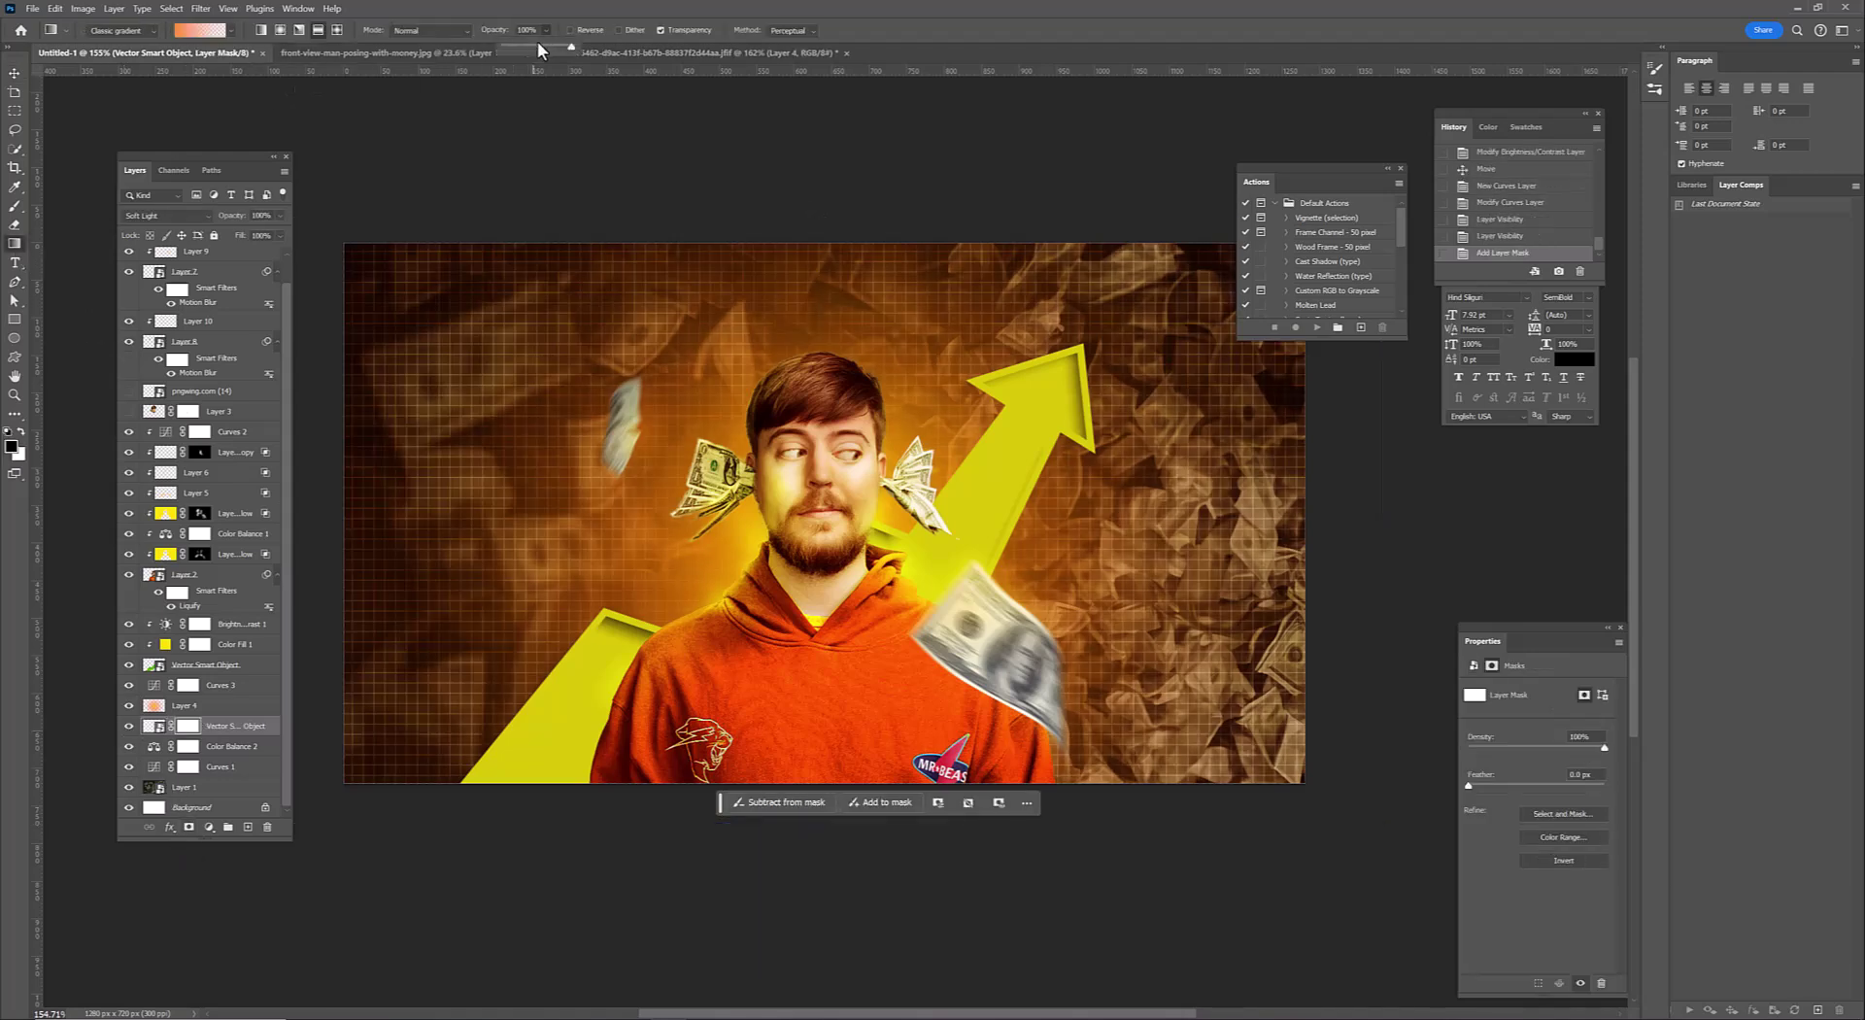
left_click(199, 30)
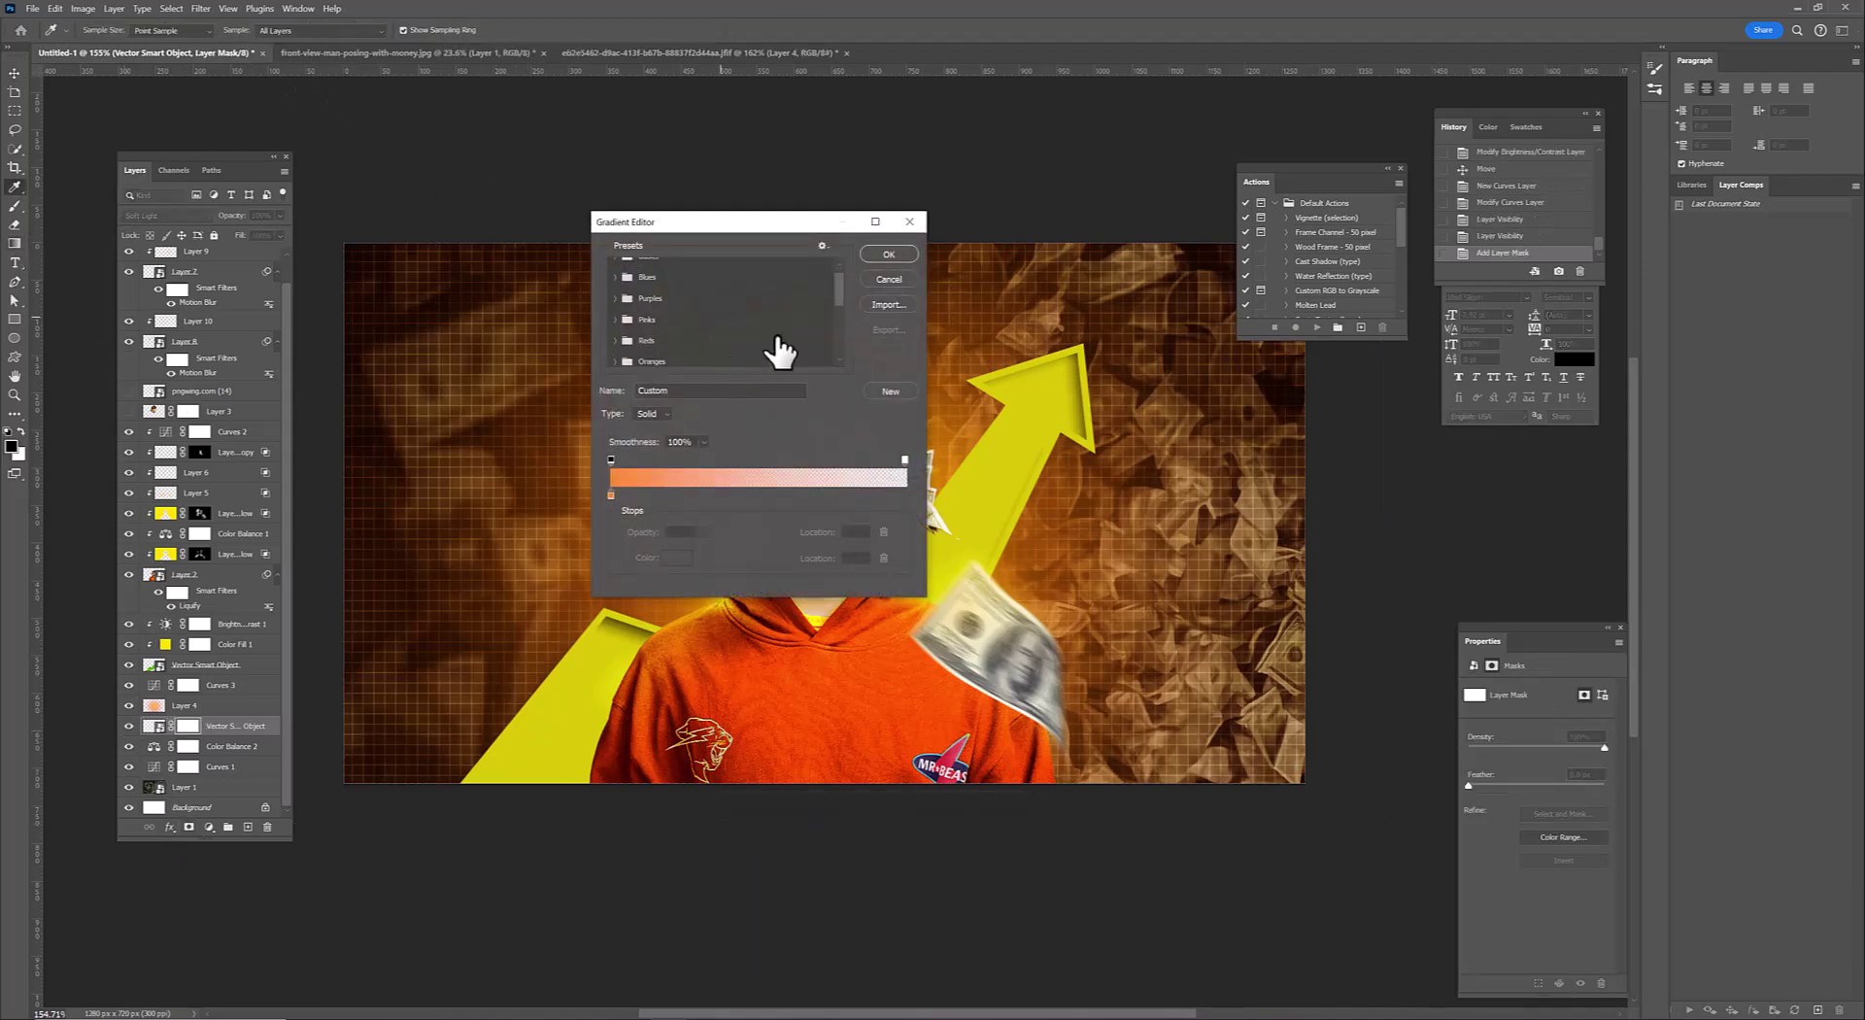
left_click(894, 255)
left_click_drag(777, 320, 680, 412)
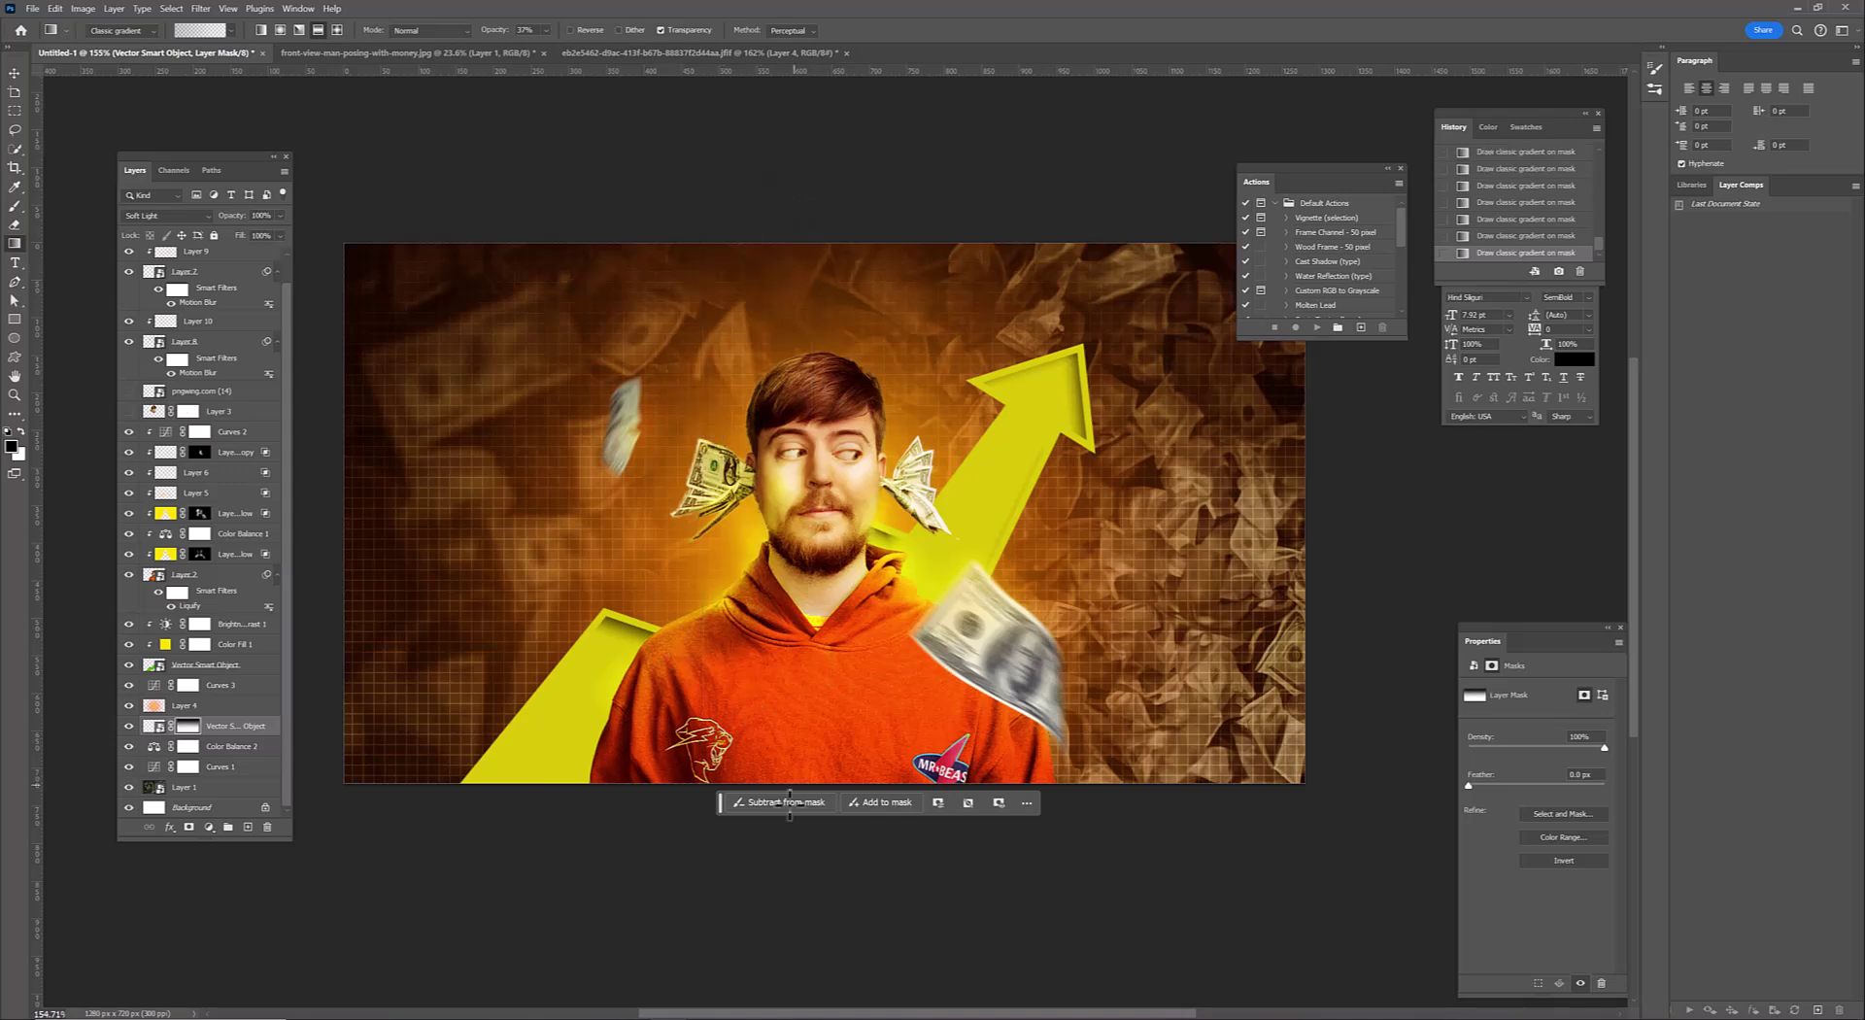
Add a Brightness/Contrast adjustment above Layer 1 and lower brightness to darken the background
left_click(193, 789)
left_click(209, 826)
left_click(282, 634)
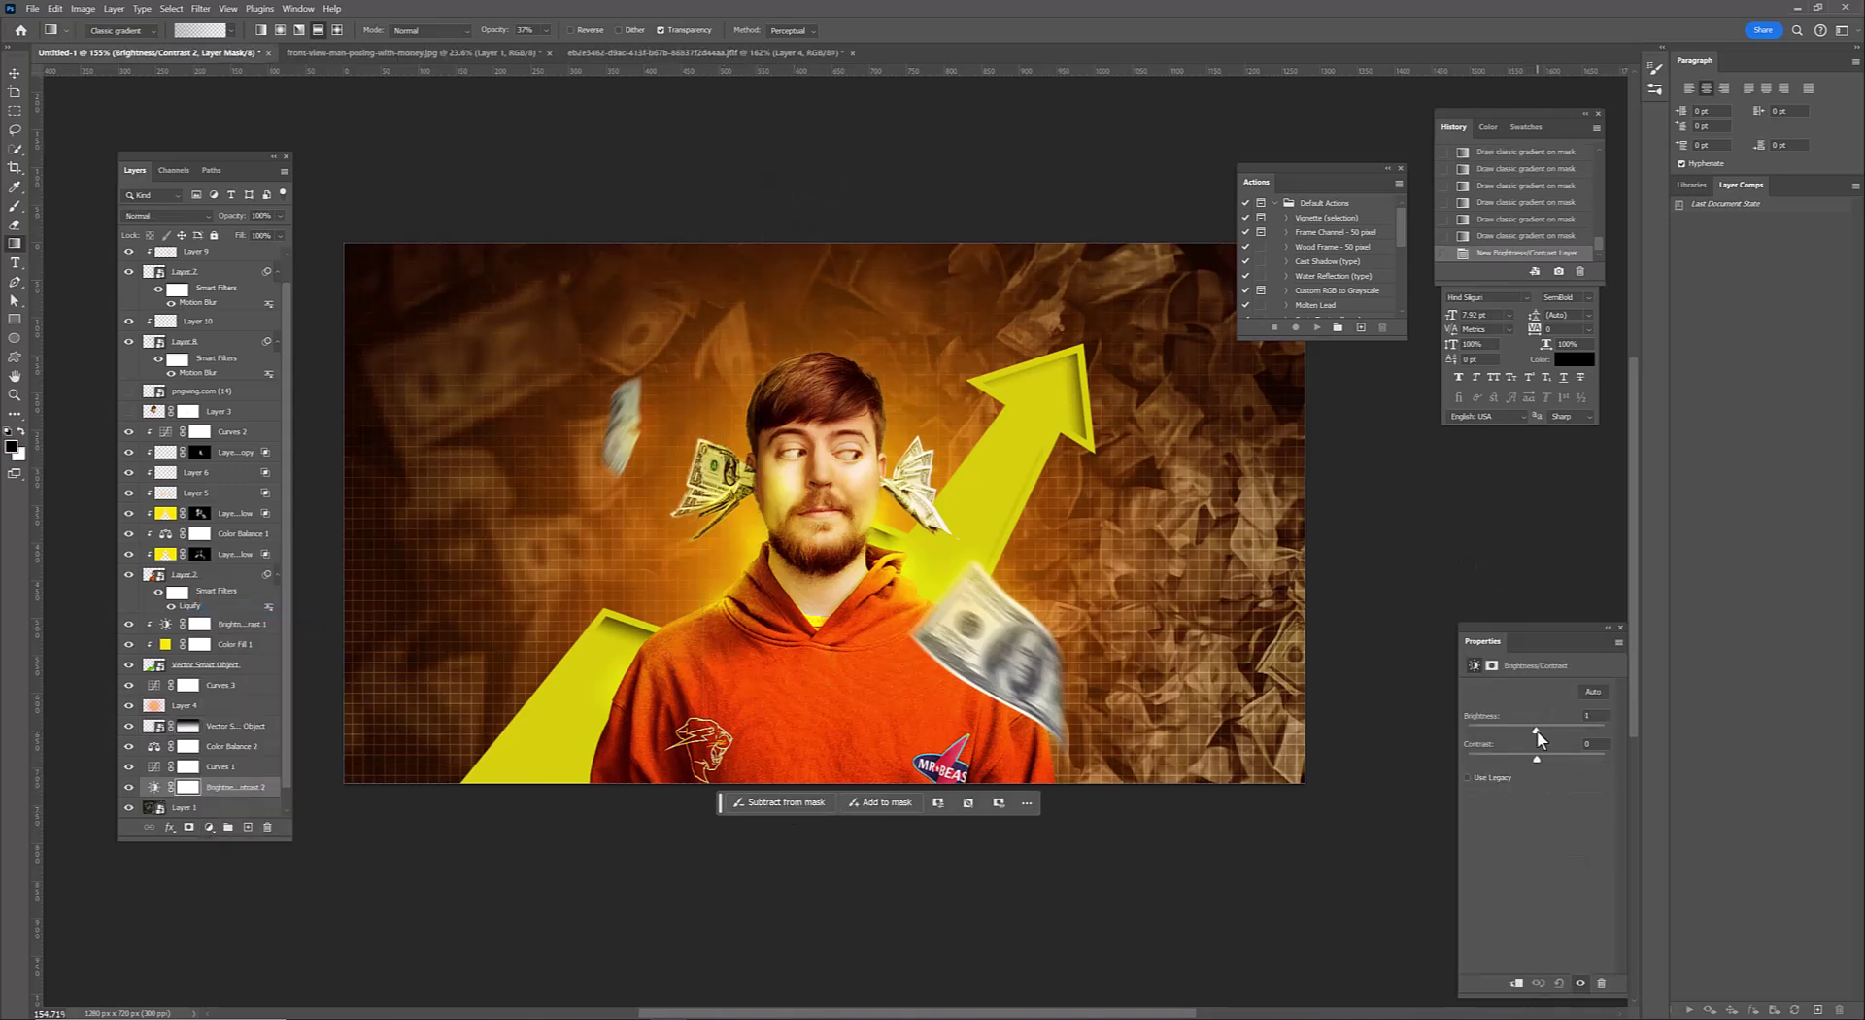
left_click_drag(1536, 730, 1536, 733)
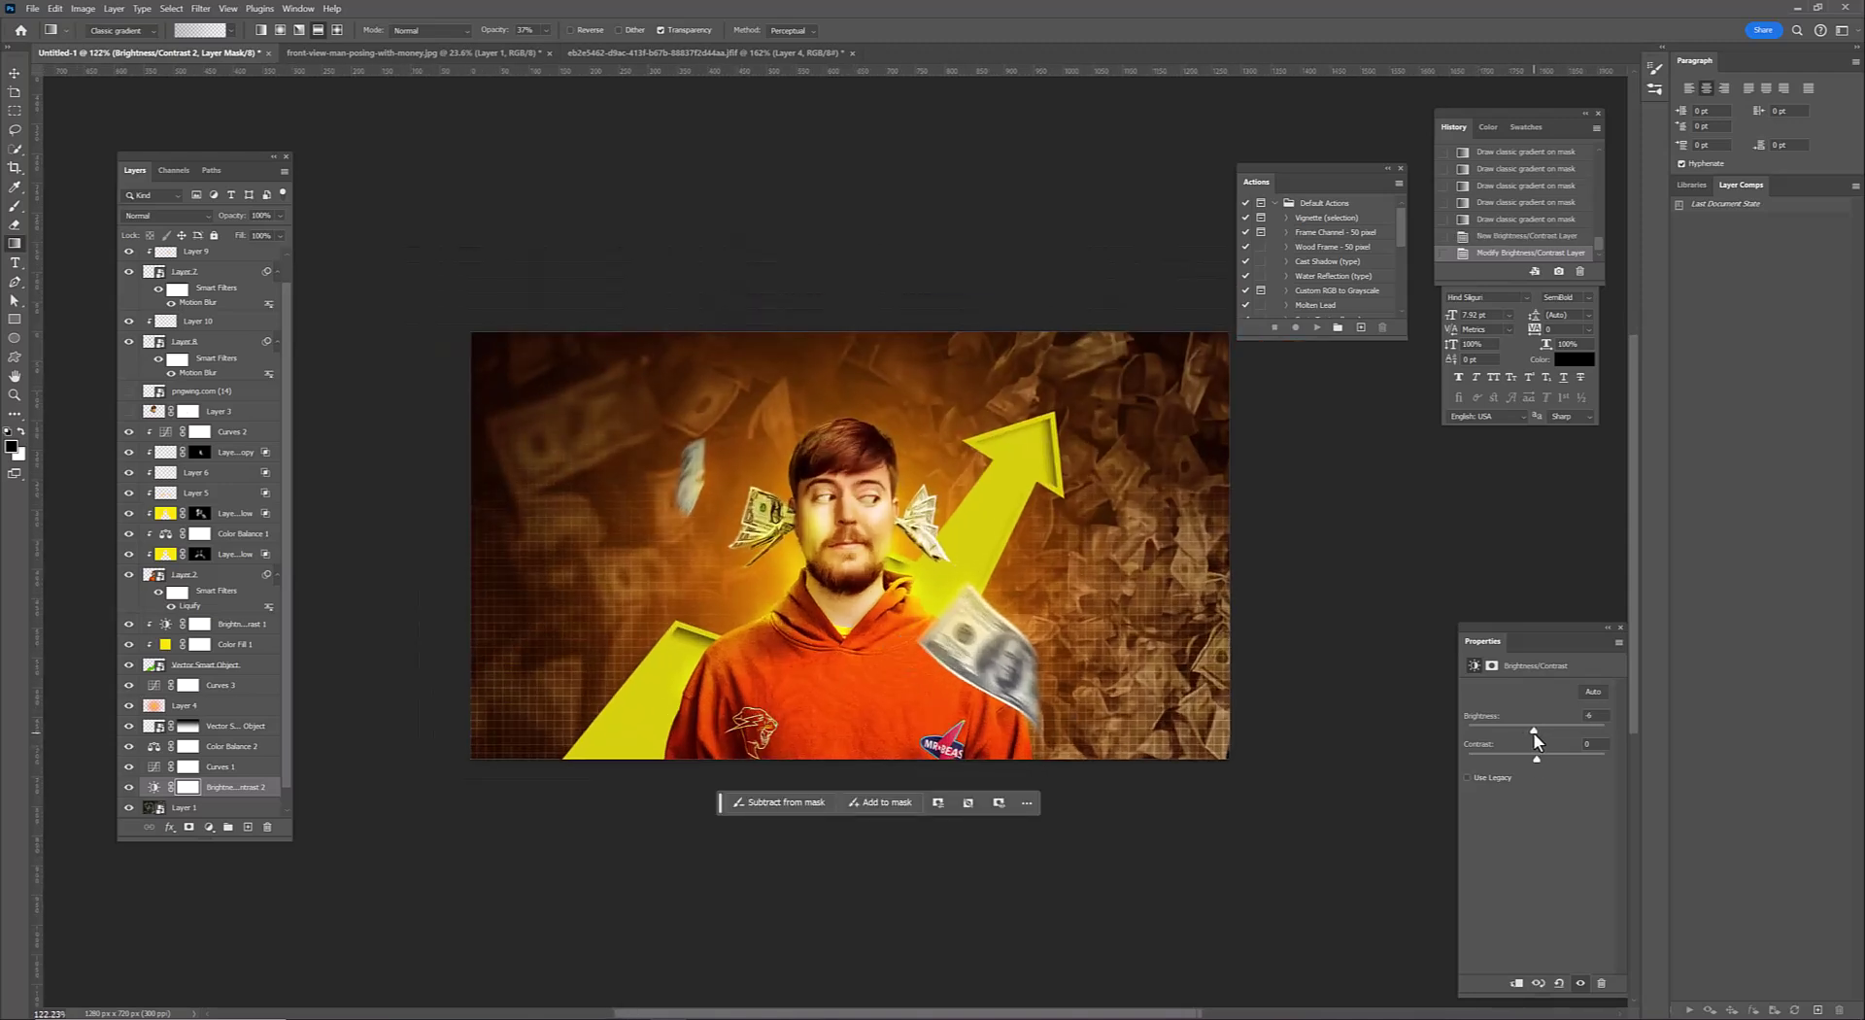
scroll(897, 537, "up", 3)
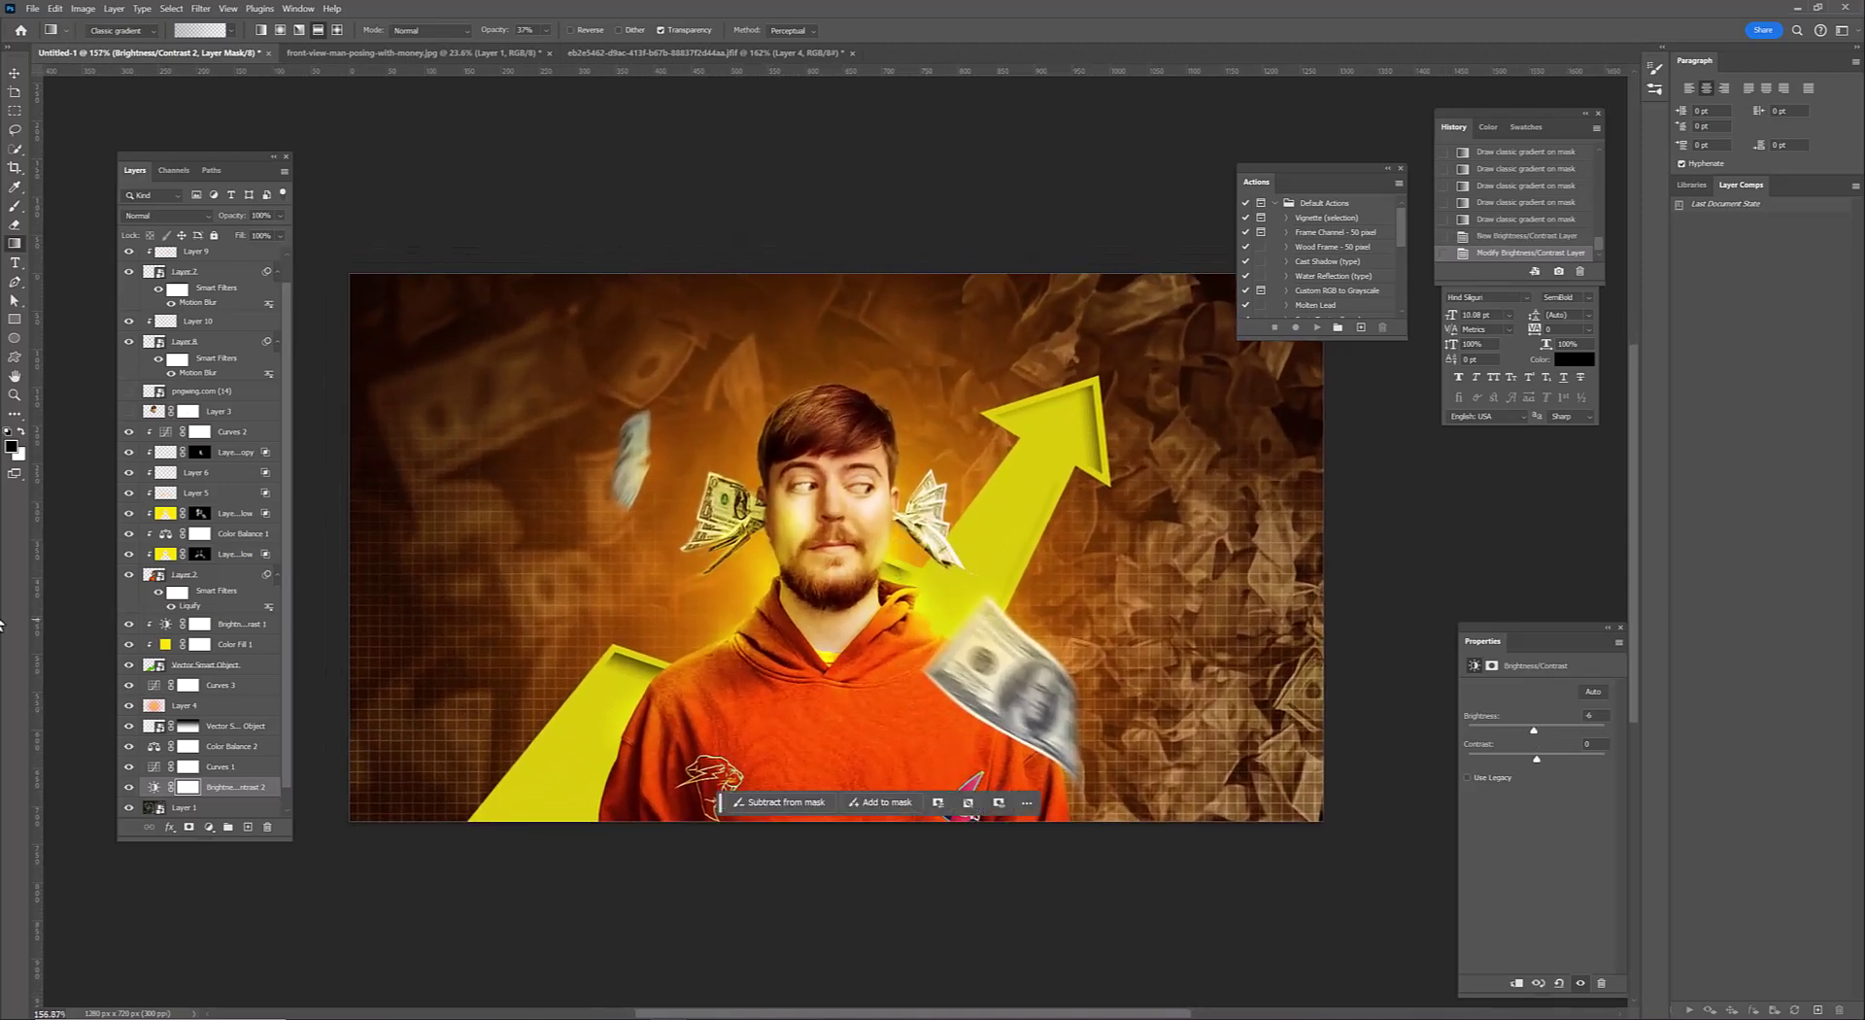
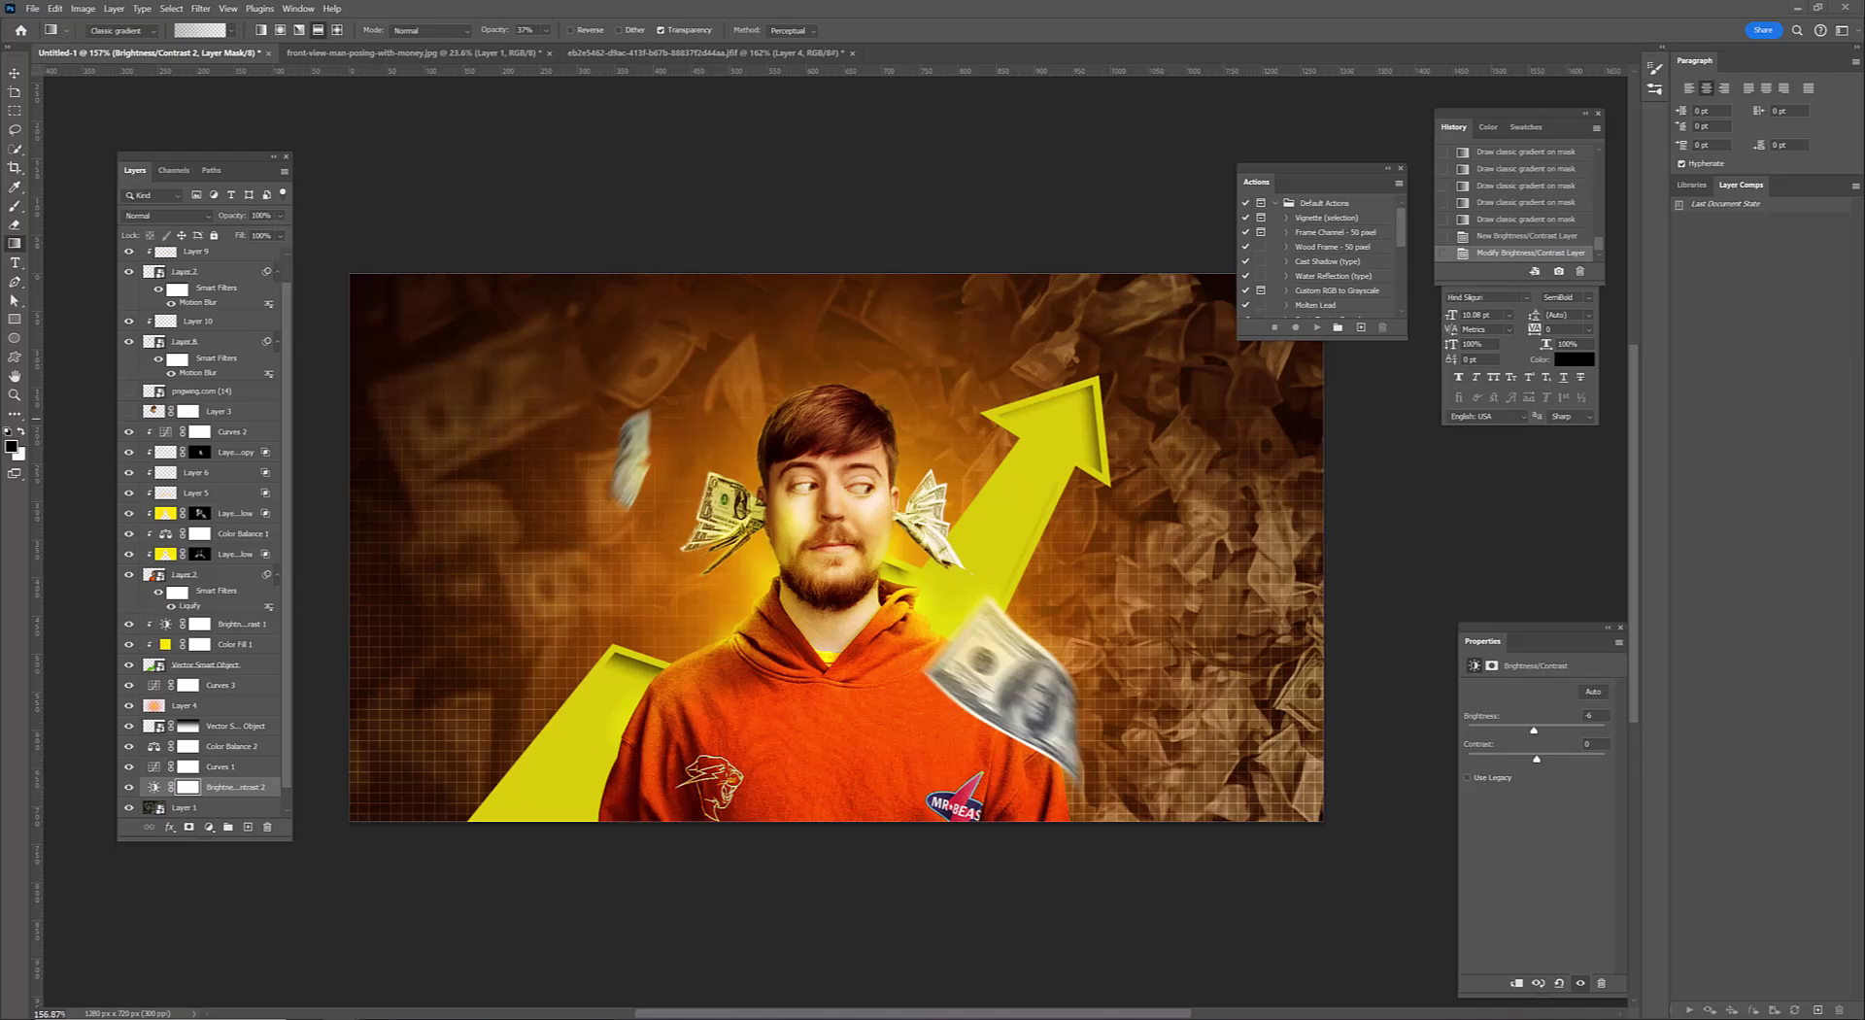
Paste the headline text as a new type layer and move it to the top of the layer stack
left_click(15, 263)
left_click(501, 469)
key("ctrl+v")
key("ctrl+Return")
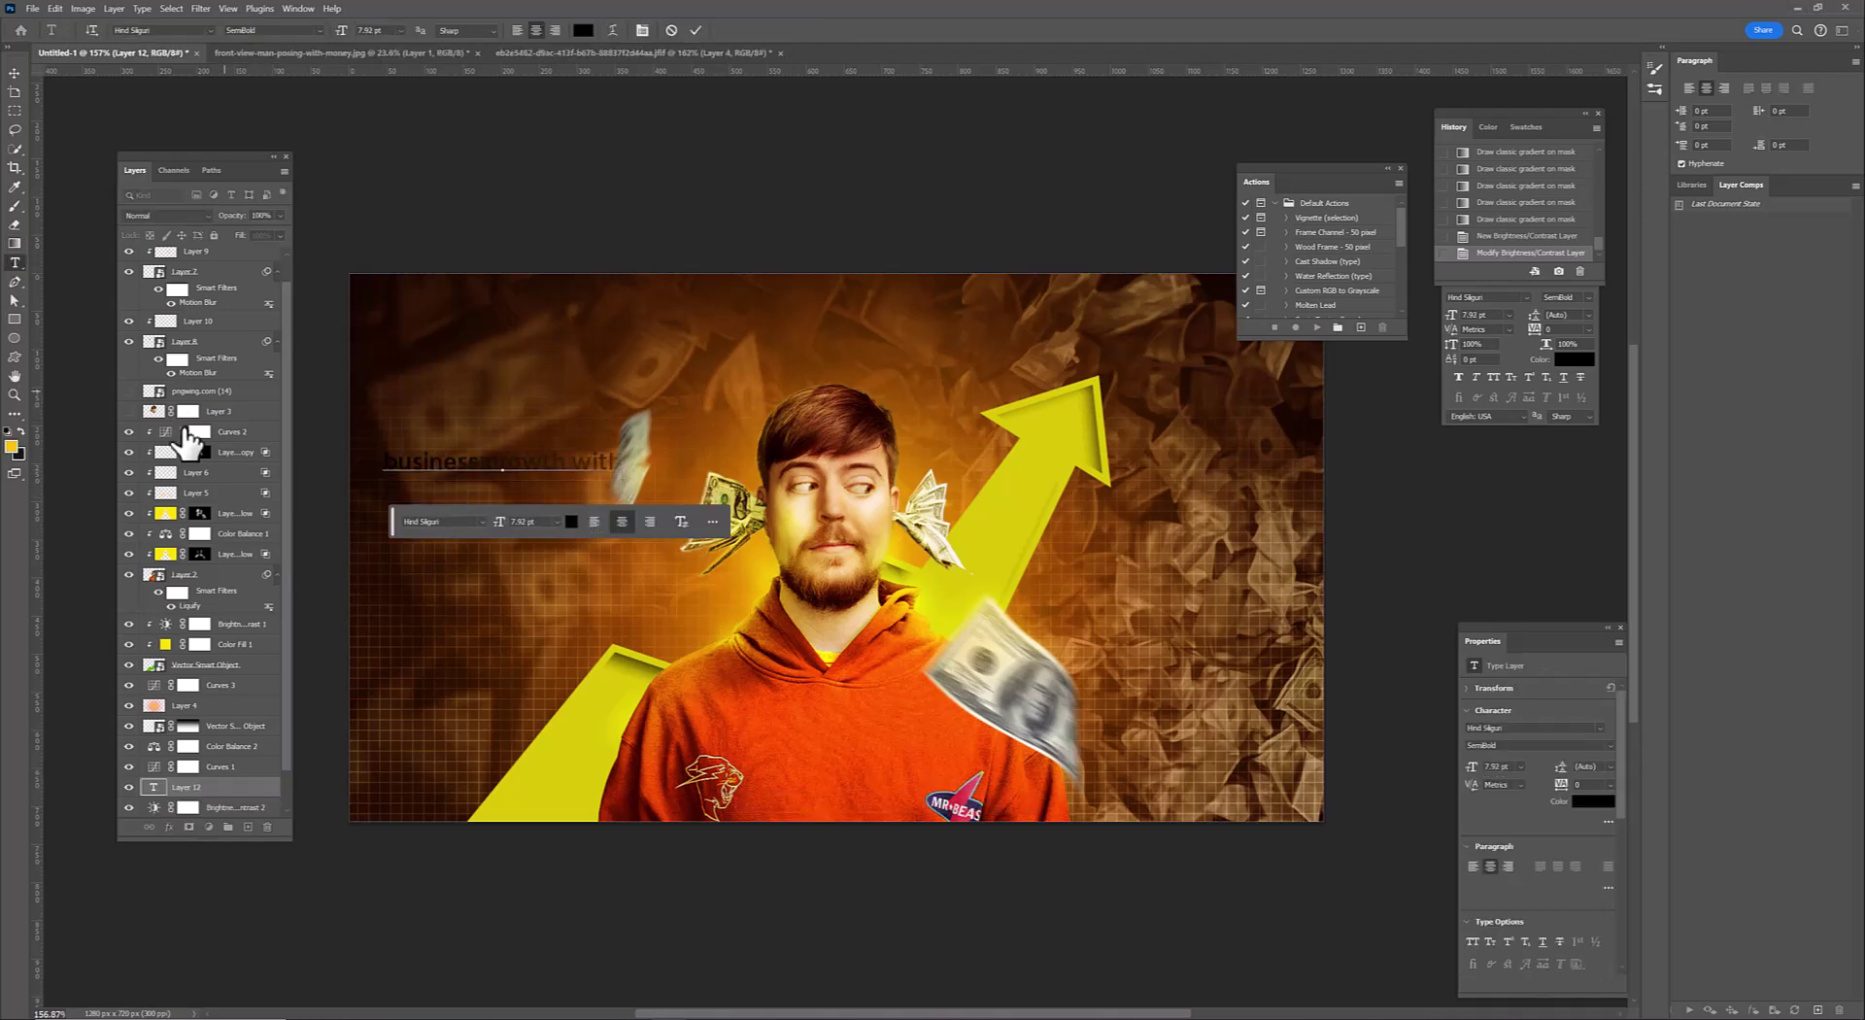
left_click_drag(230, 799, 209, 251)
key("v")
Style the headline as Bebas Neue Pro Bold, white, all caps and left-aligned
left_click(1526, 297)
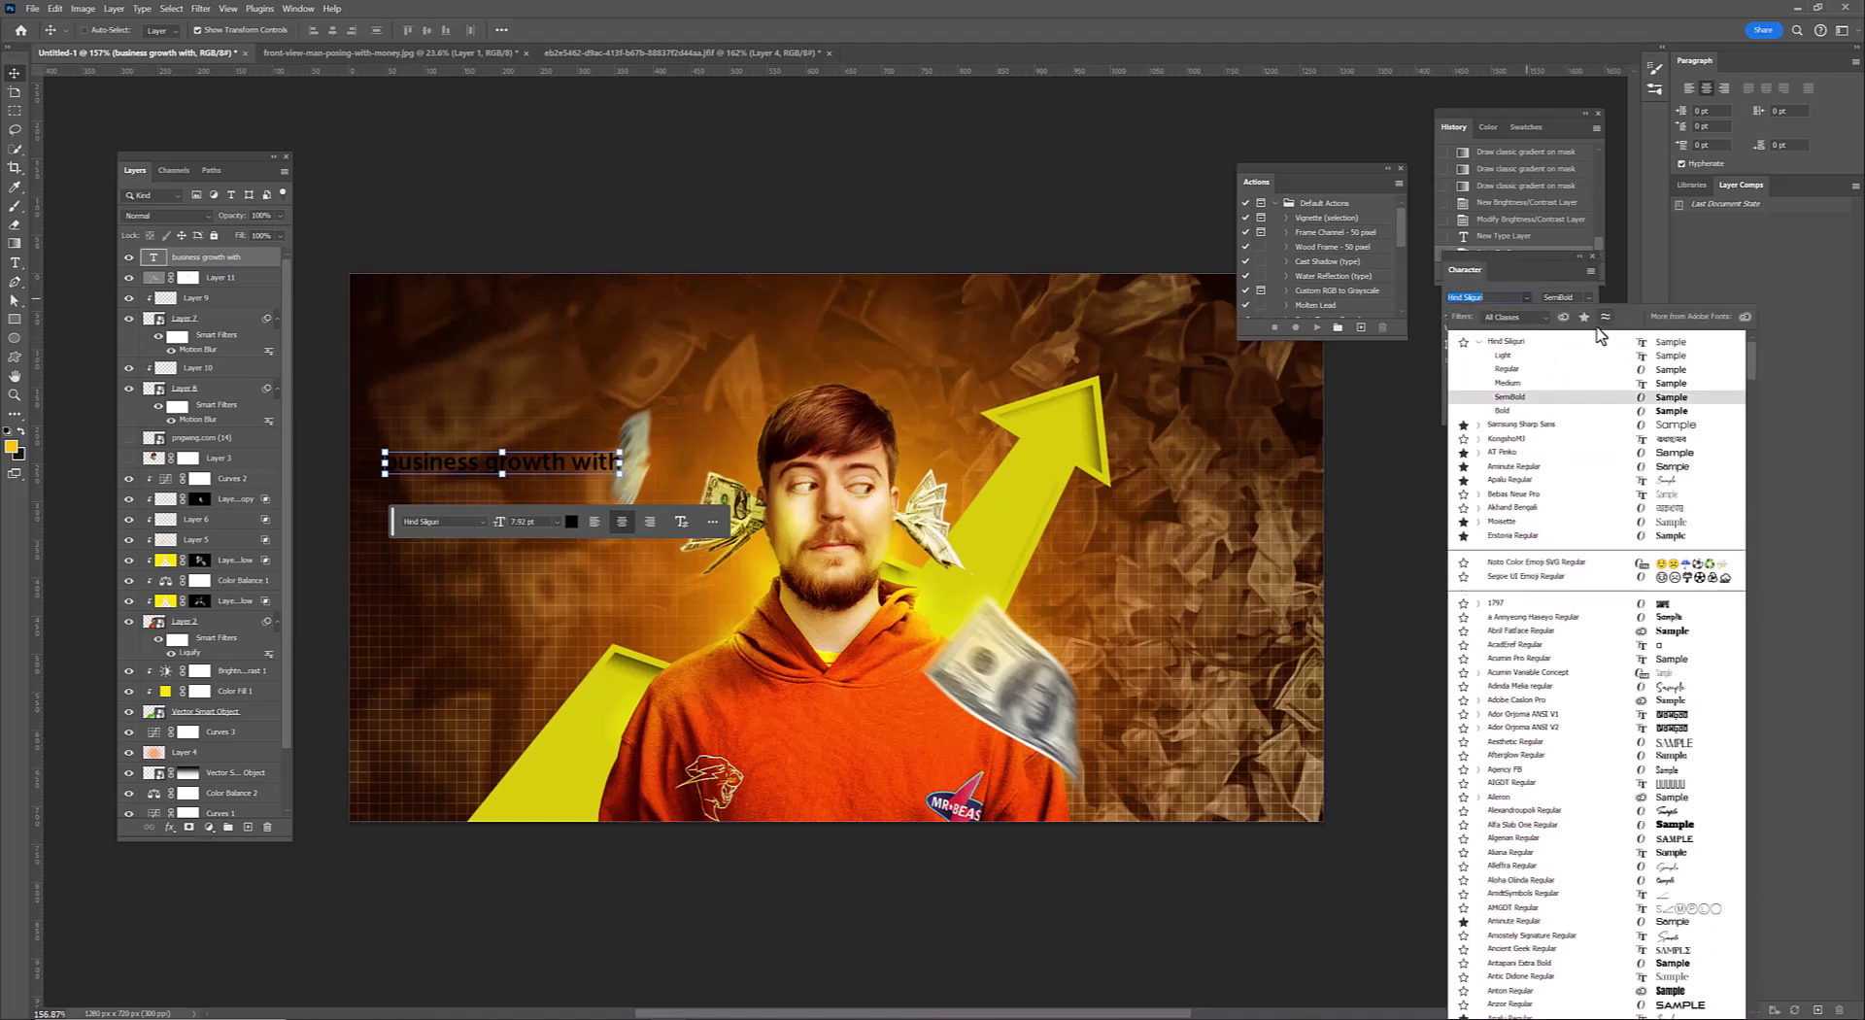
left_click(1500, 493)
left_click(1583, 295)
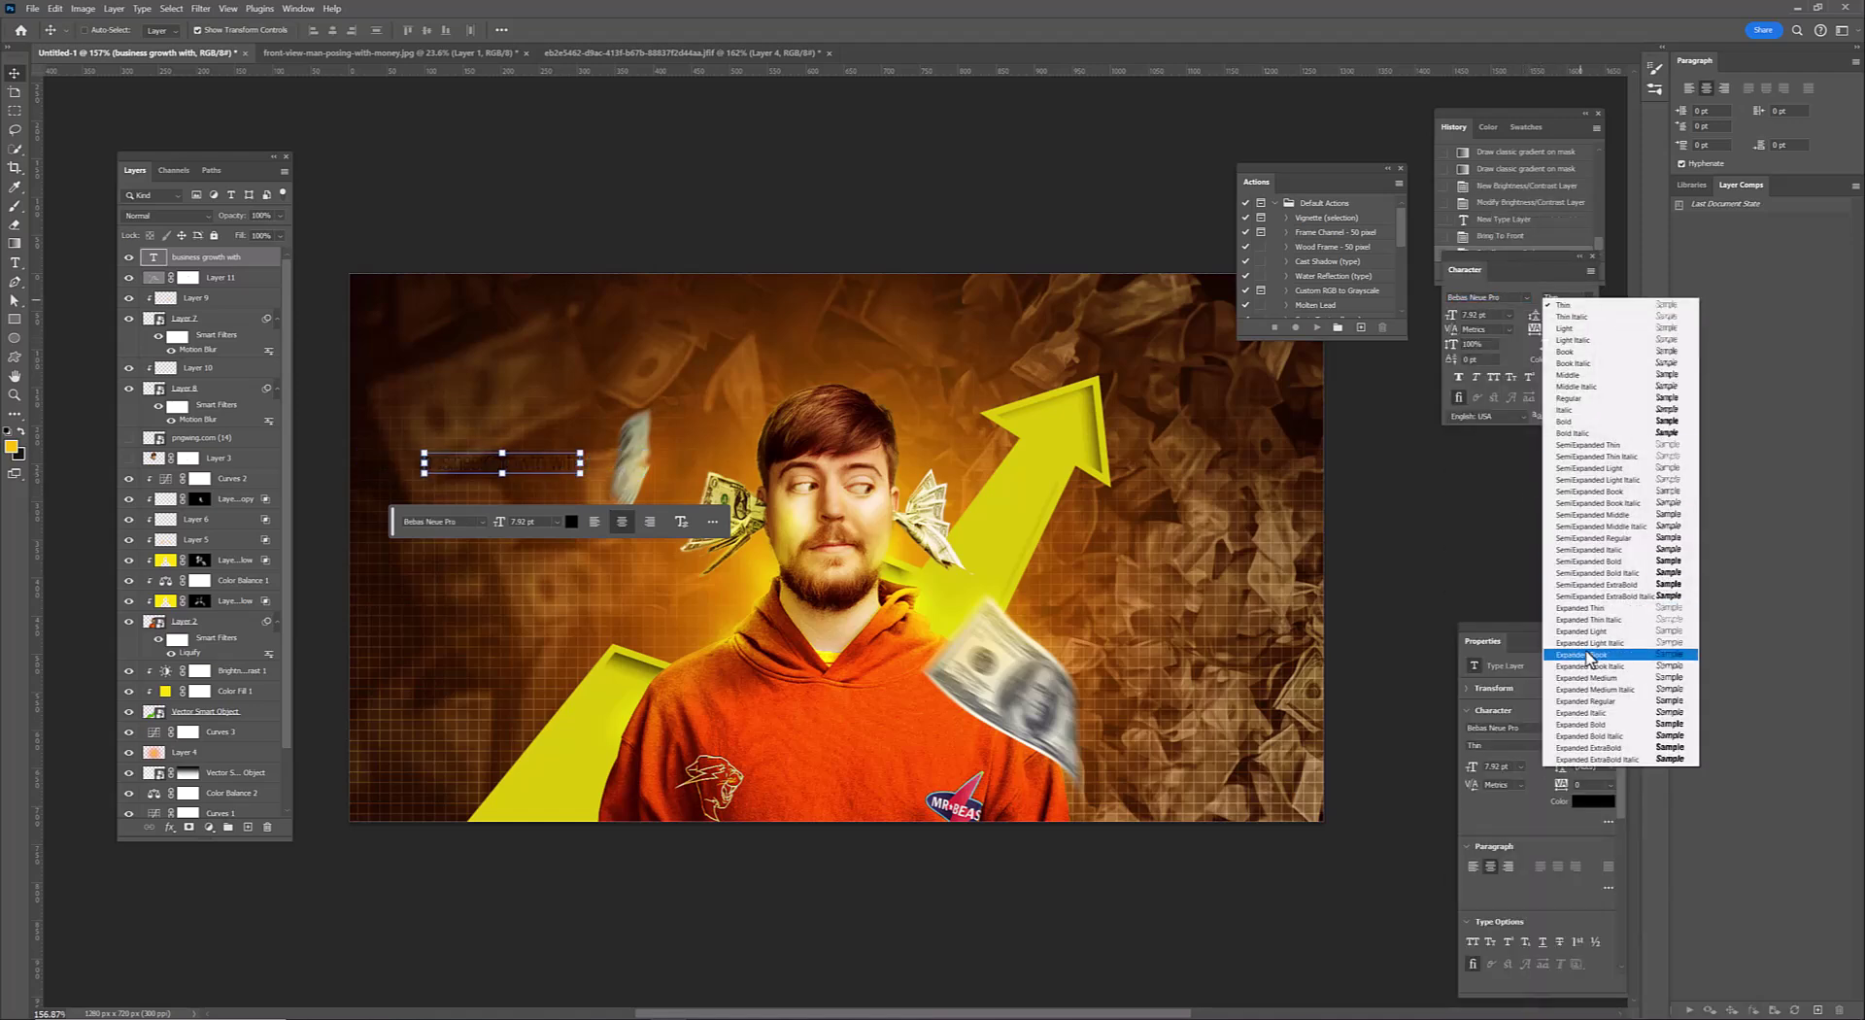
left_click(1593, 659)
left_click(1573, 360)
left_click(1510, 480)
left_click(1490, 377)
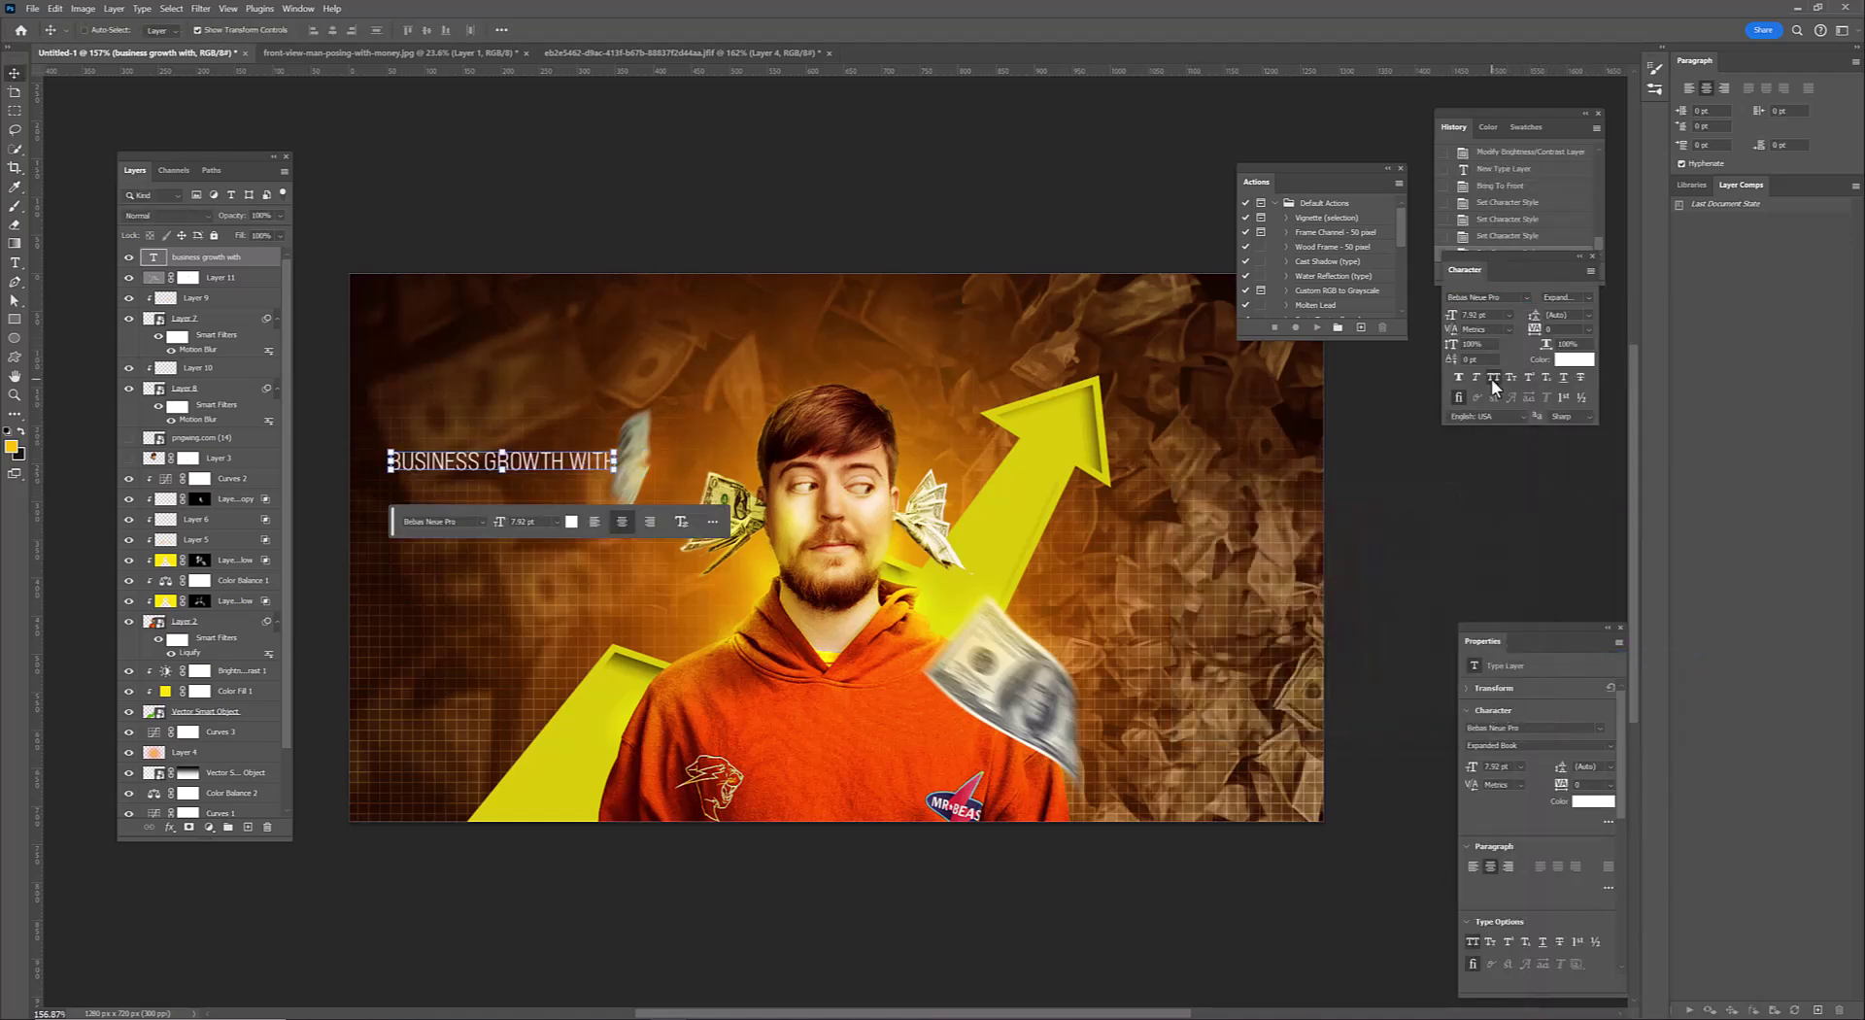
left_click(1566, 297)
left_click(1563, 420)
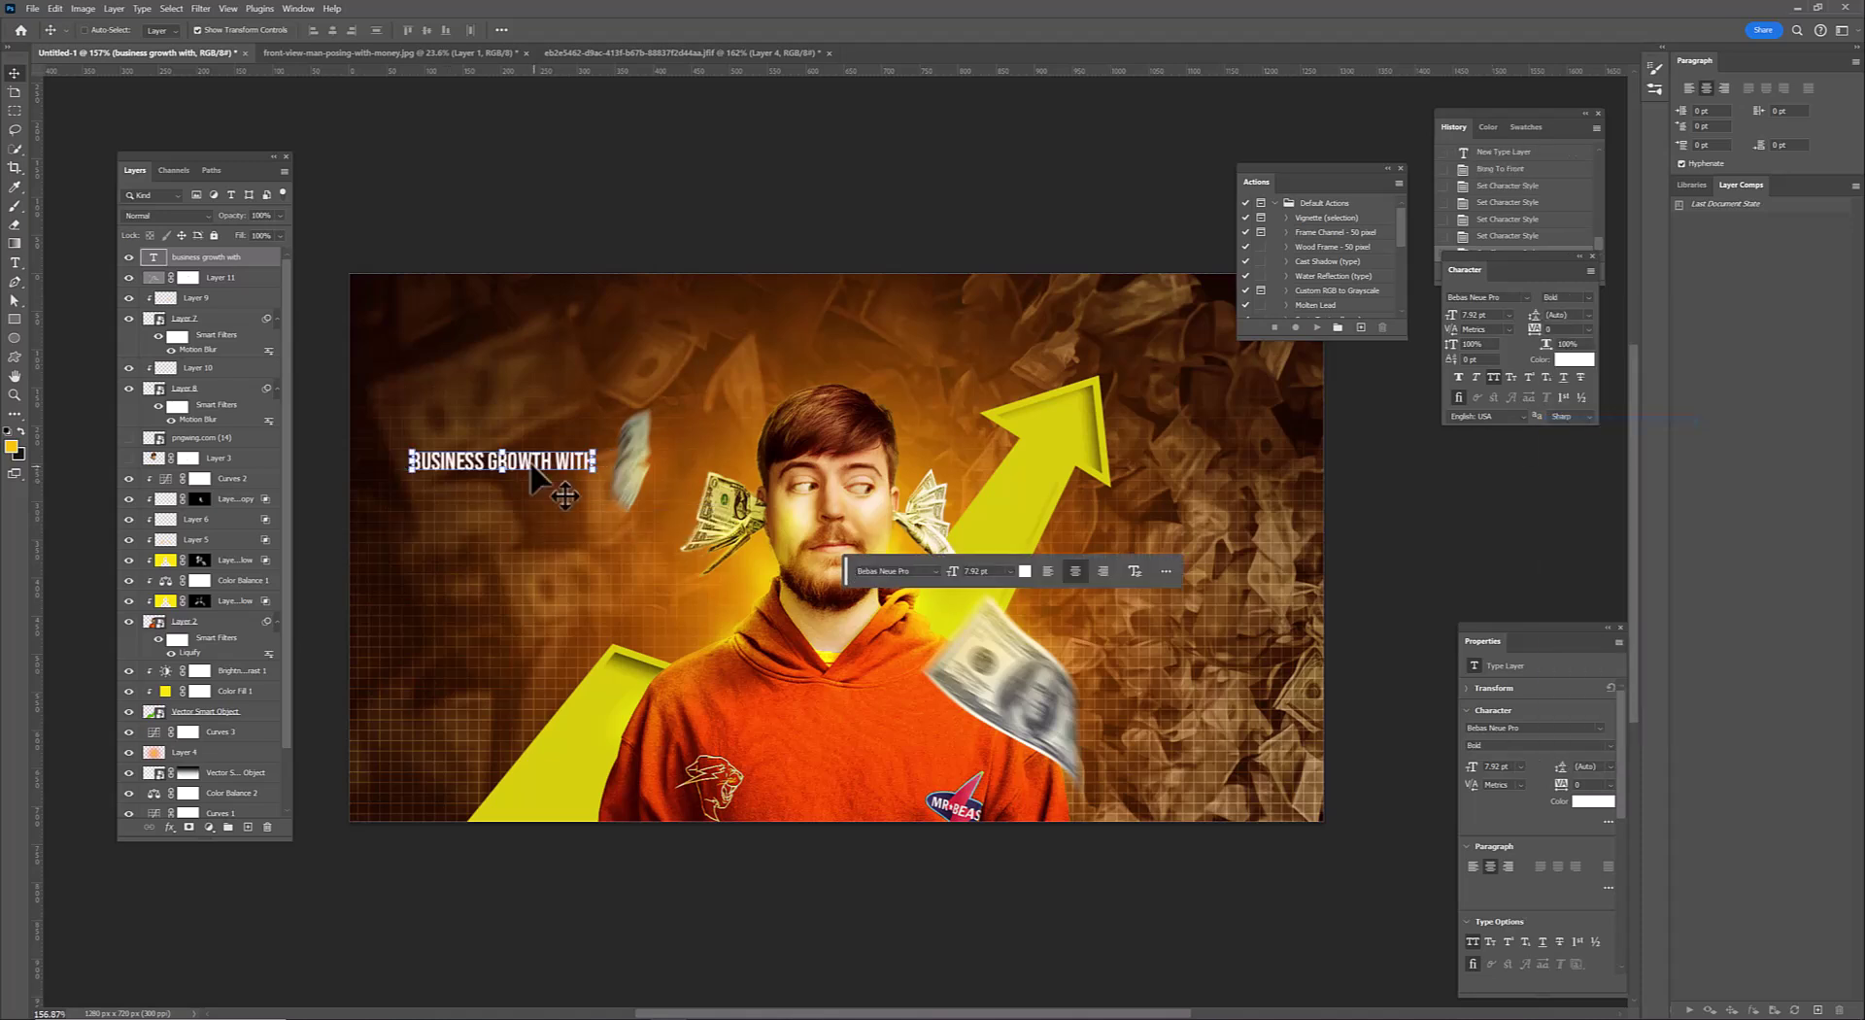
key("t")
key("ctrl+shift+l")
type("MR BEAST")
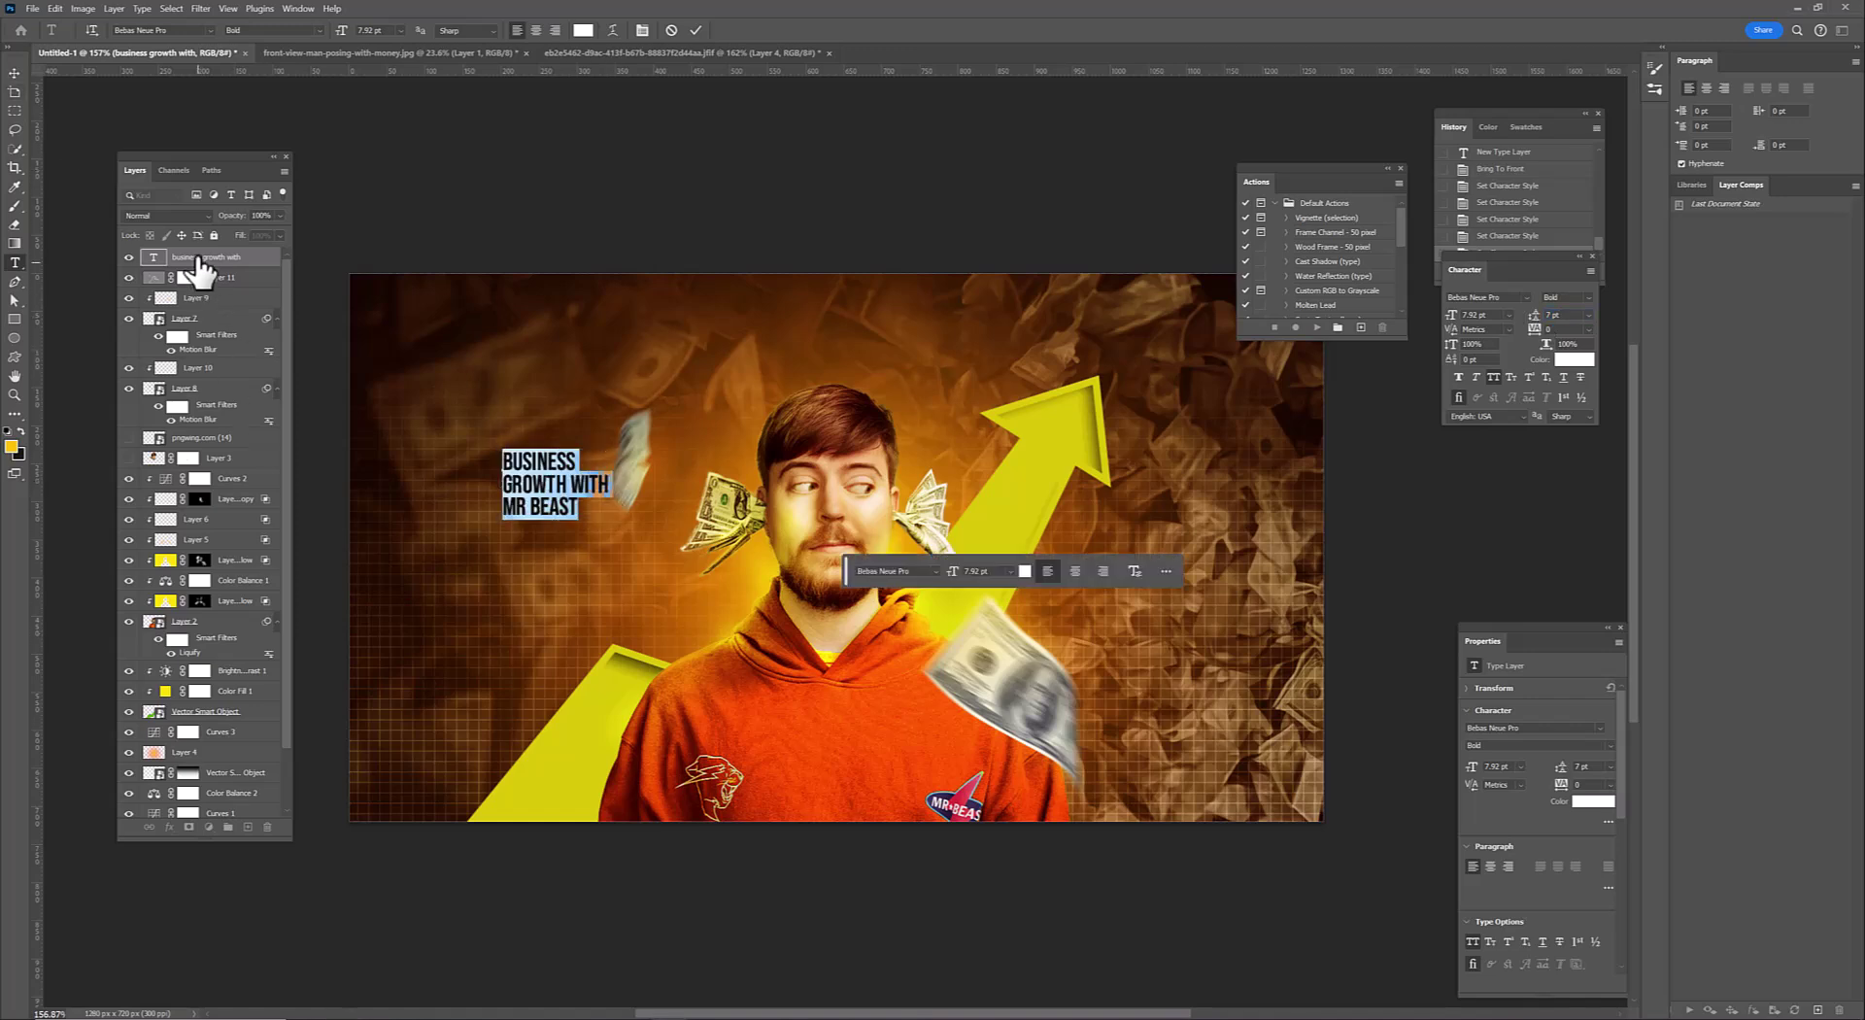
Move the headline below Layer 3, scale it up about 128% and tighten its leading
left_click_drag(199, 258, 199, 458)
key("ctrl+t")
left_click_drag(517, 430, 530, 430)
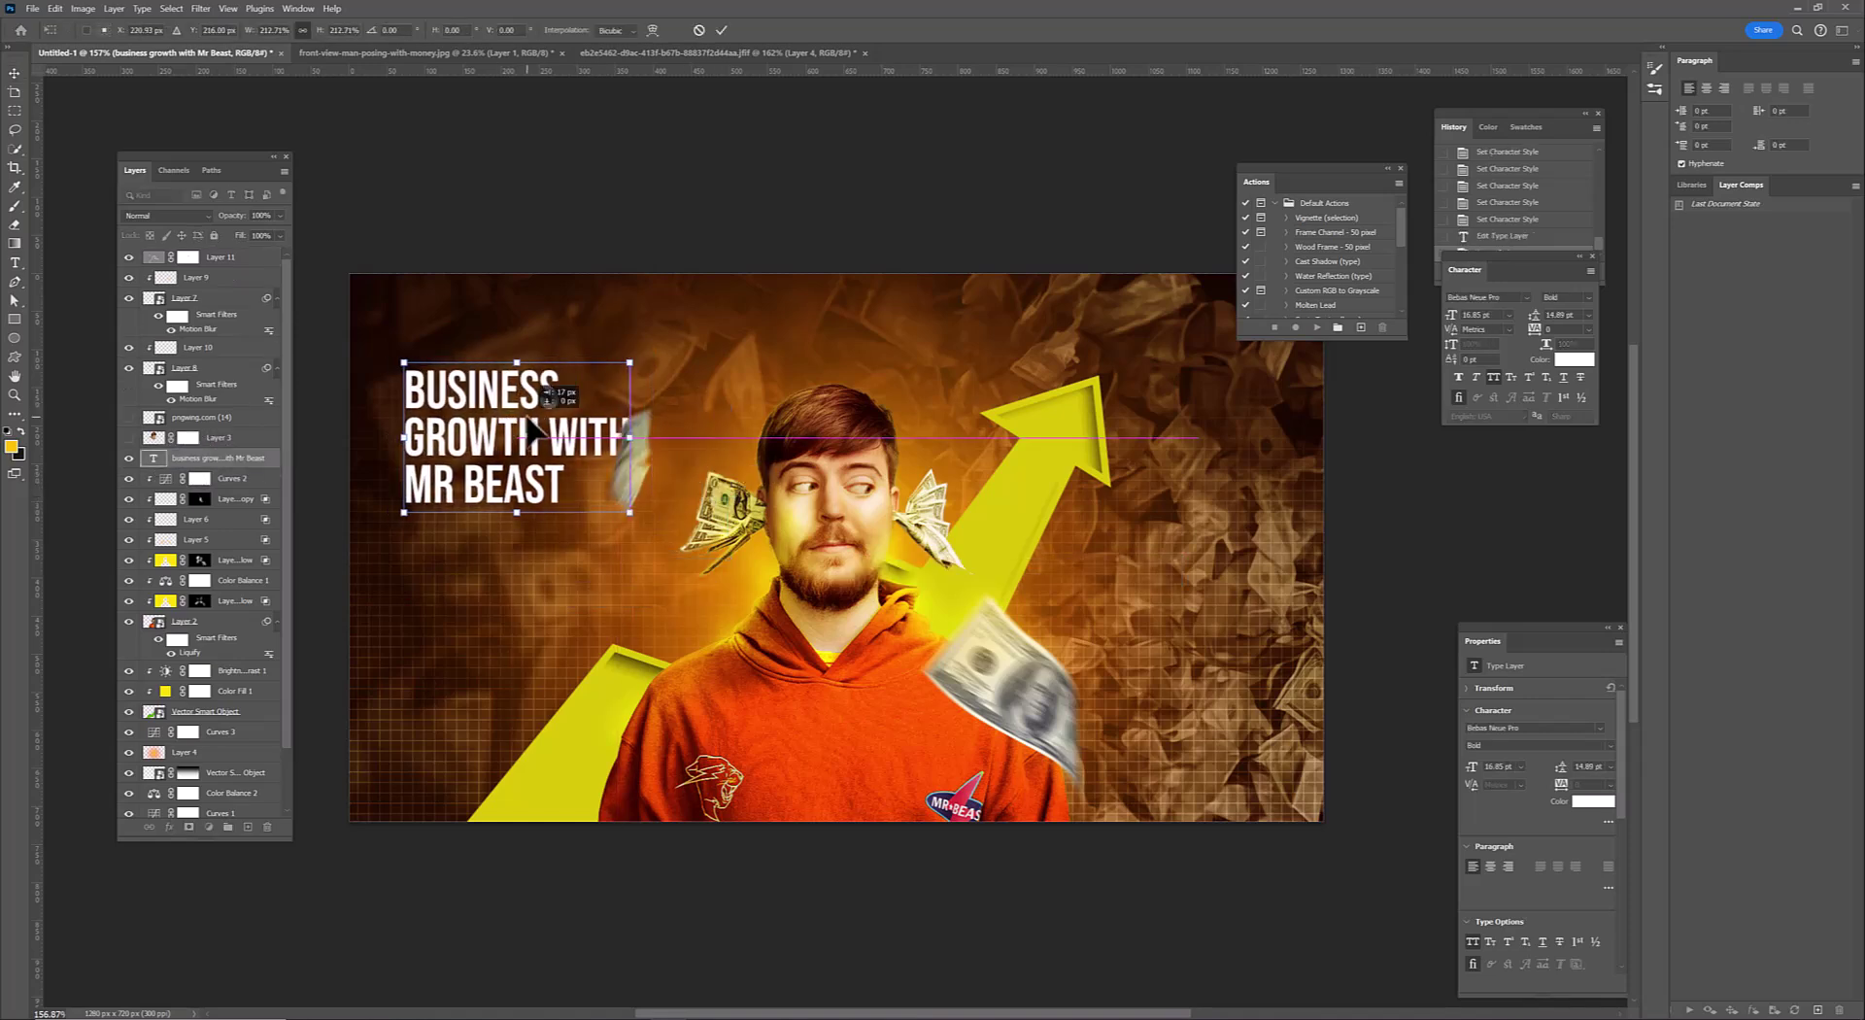
key("Return")
left_click_drag(1533, 315, 1522, 313)
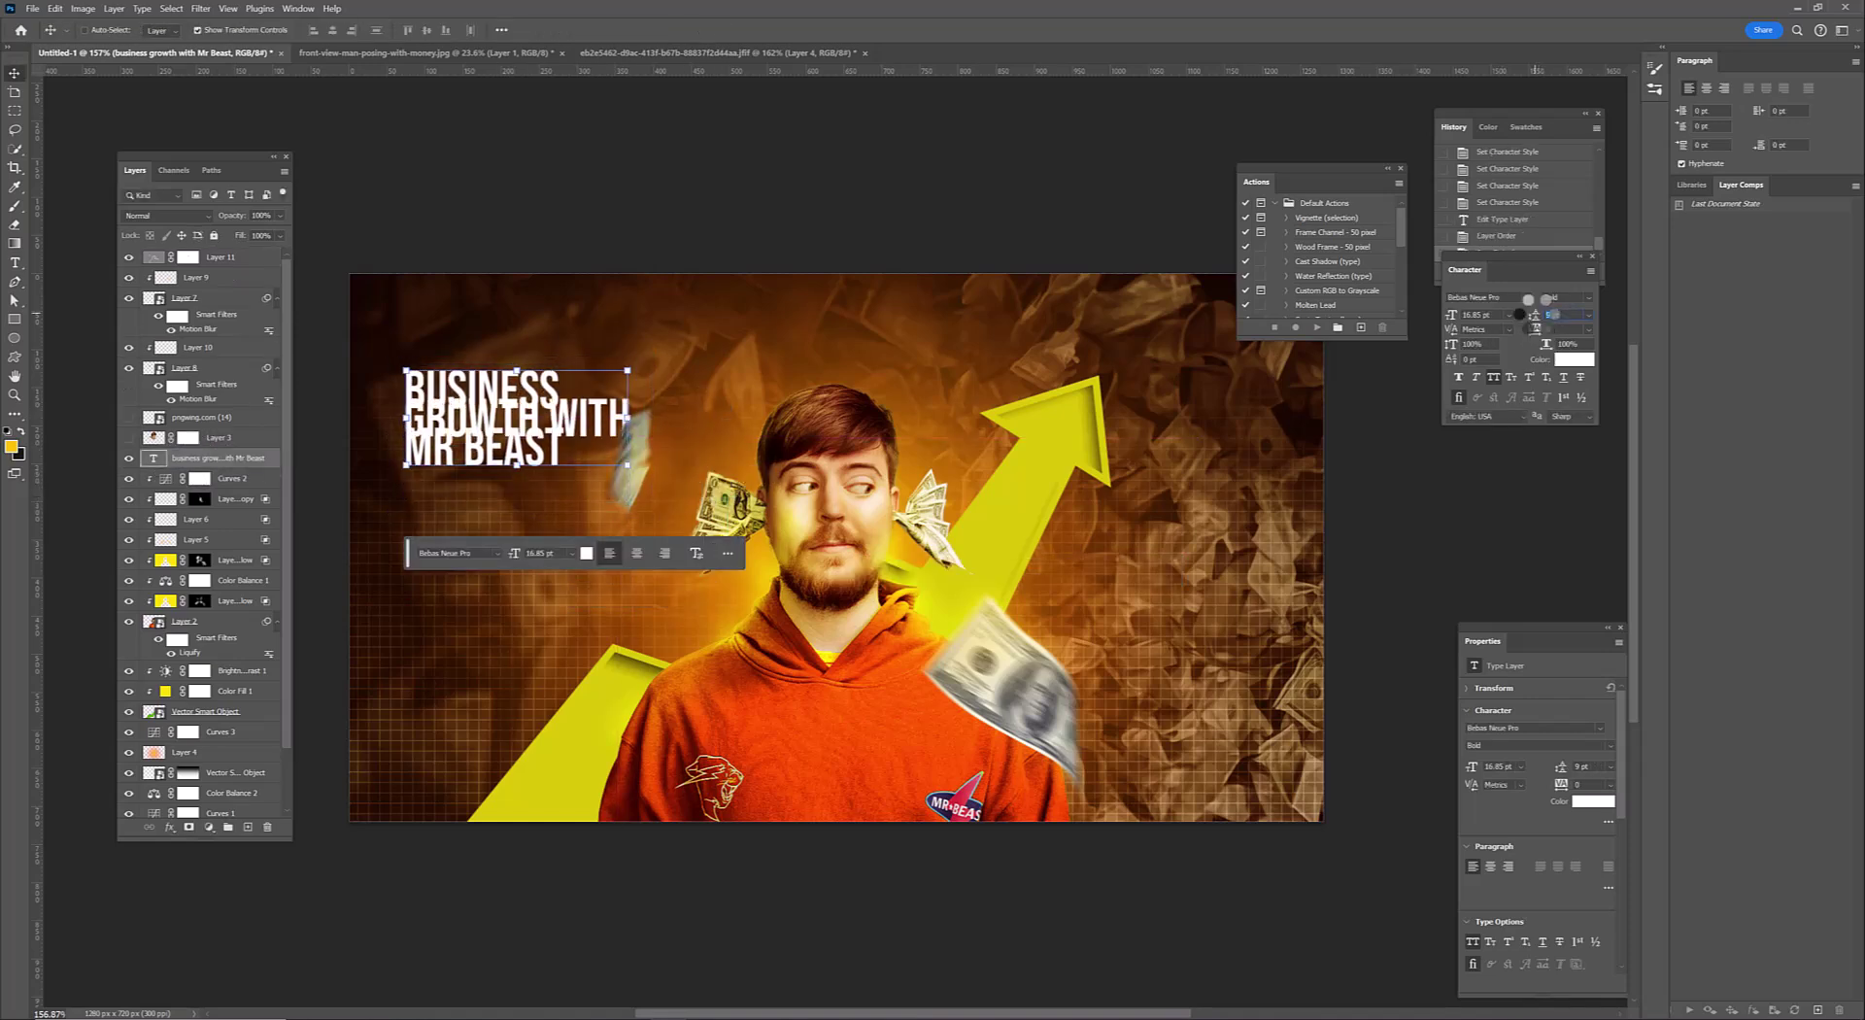
key("ctrl+t")
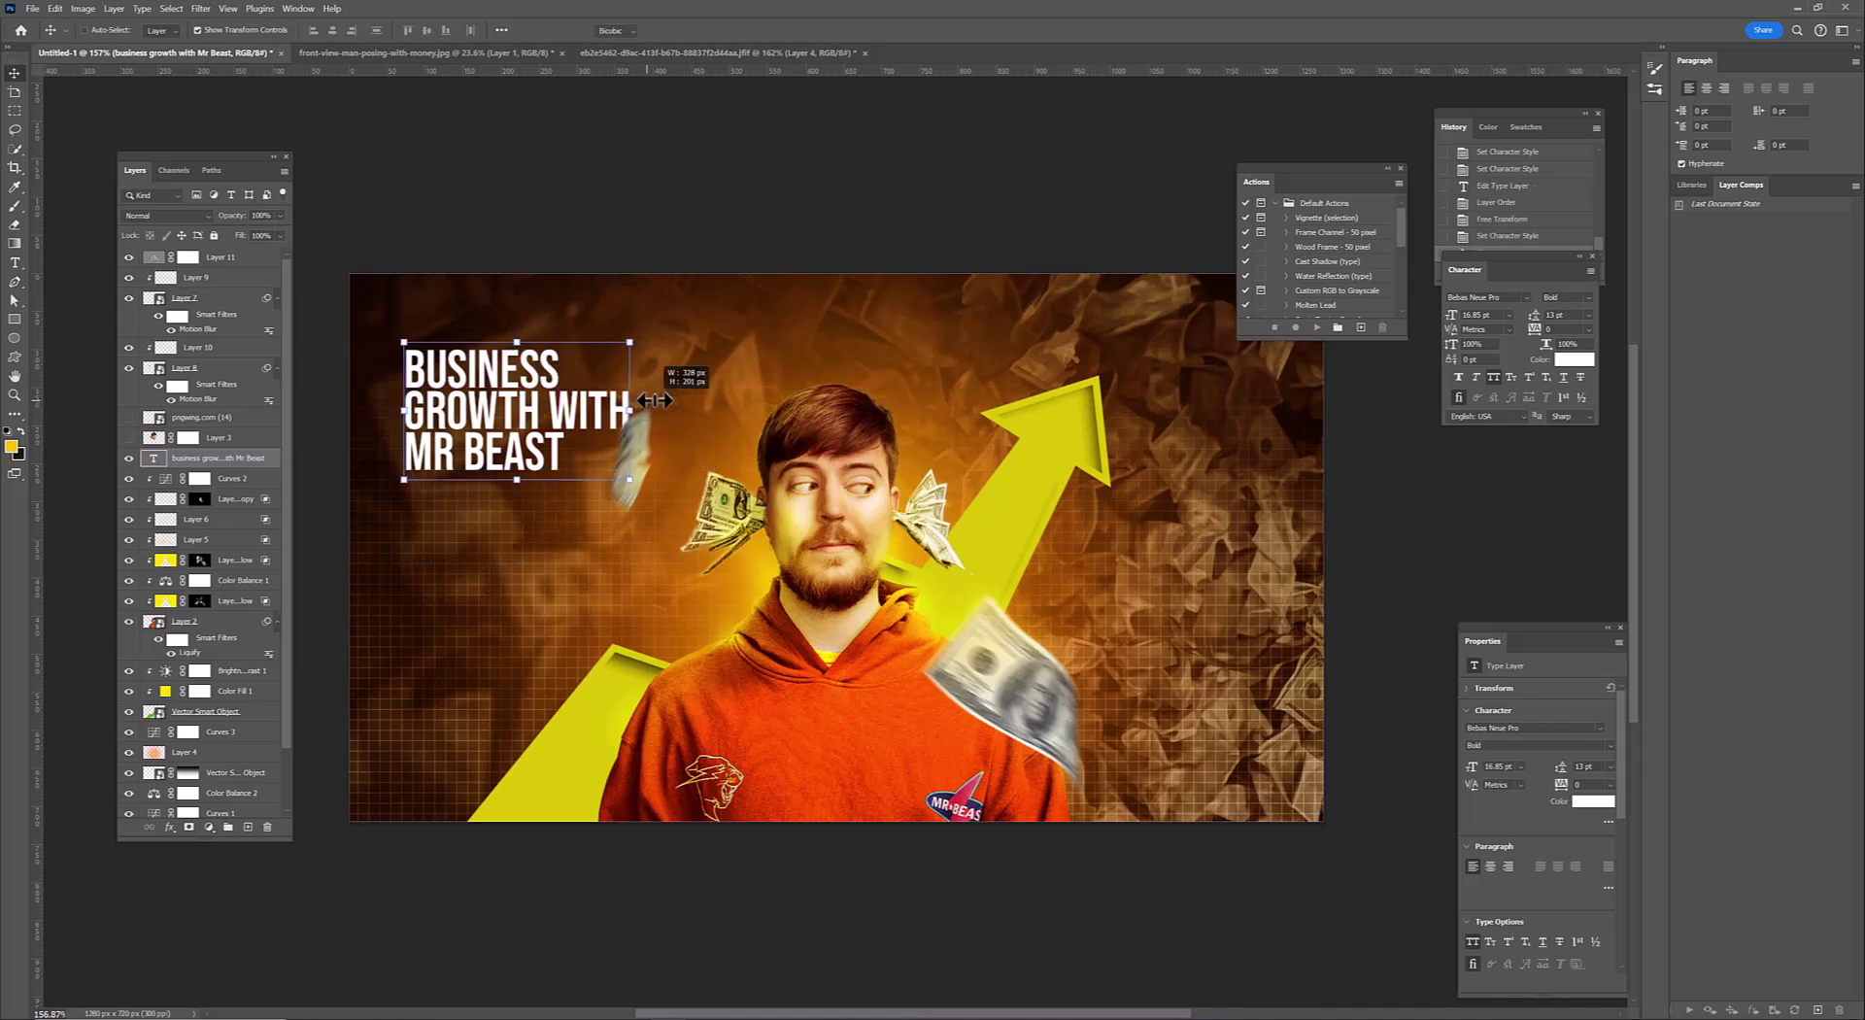
mouse_move(627, 430)
left_mouse_down()
mouse_move(697, 417)
mouse_move(672, 417)
left_mouse_up()
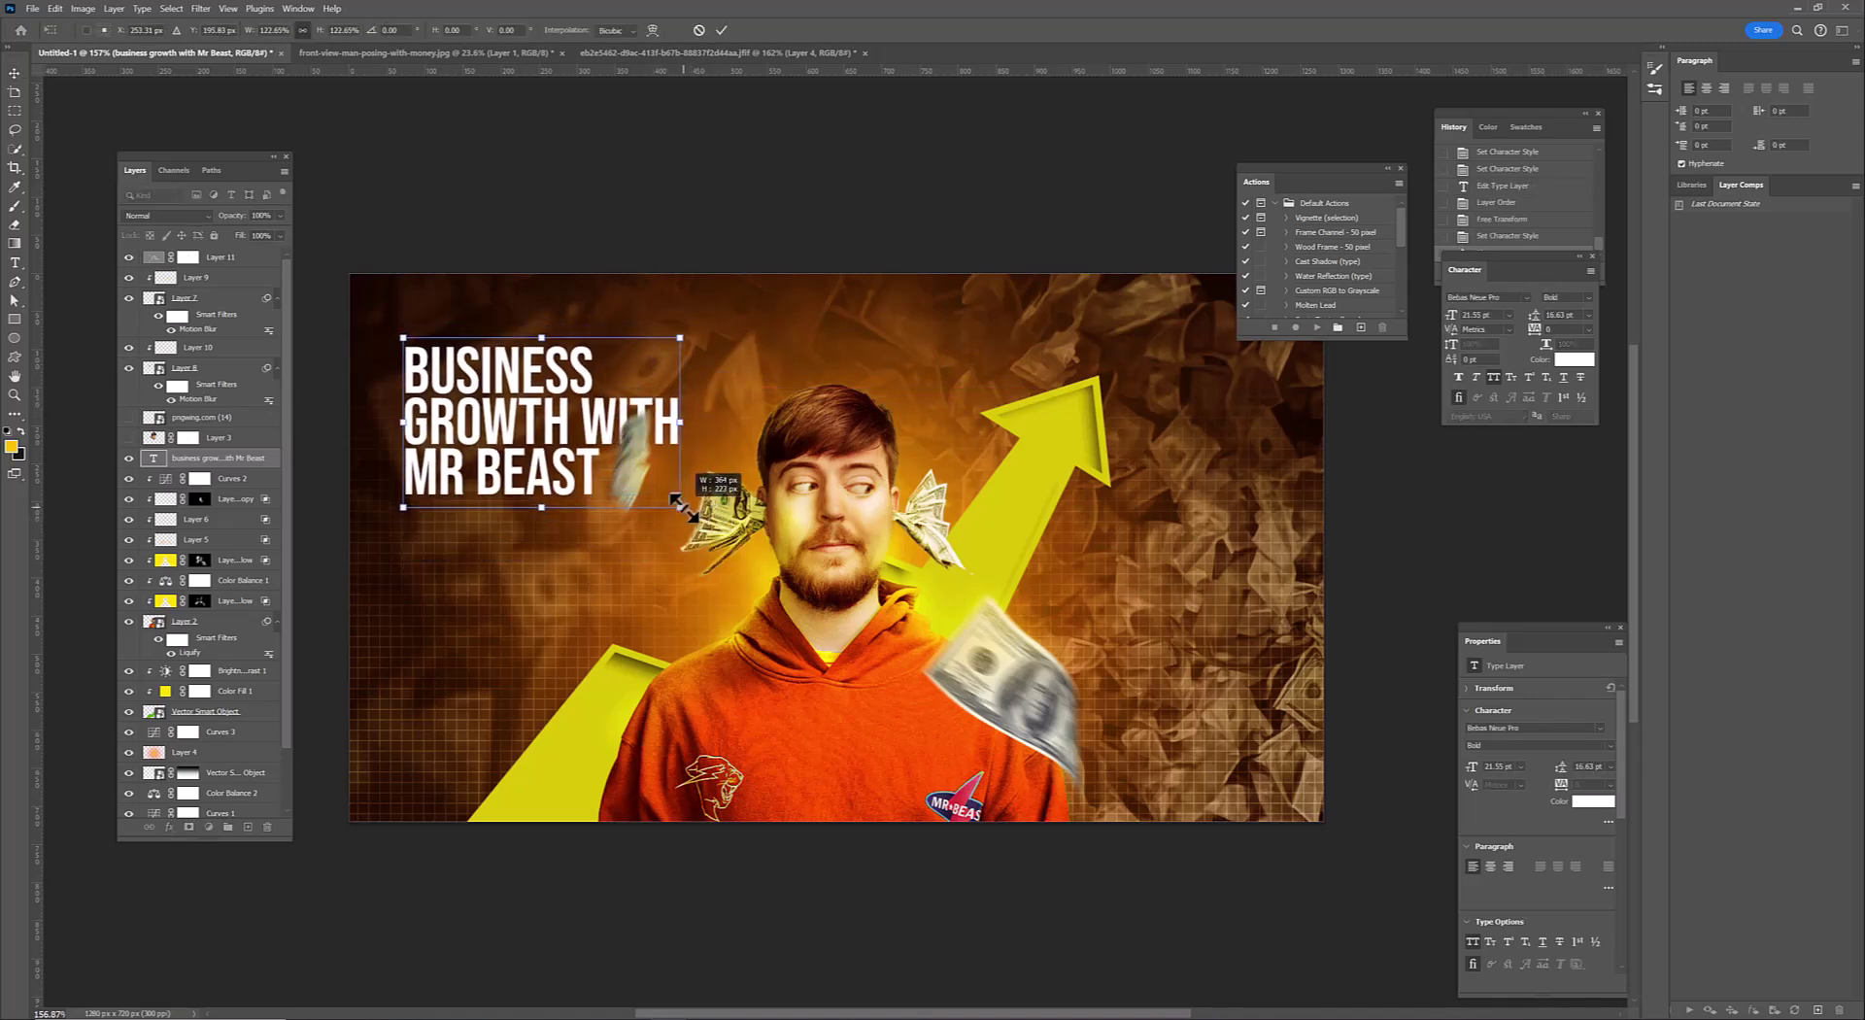
left_click_drag(485, 412, 497, 413)
key("m")
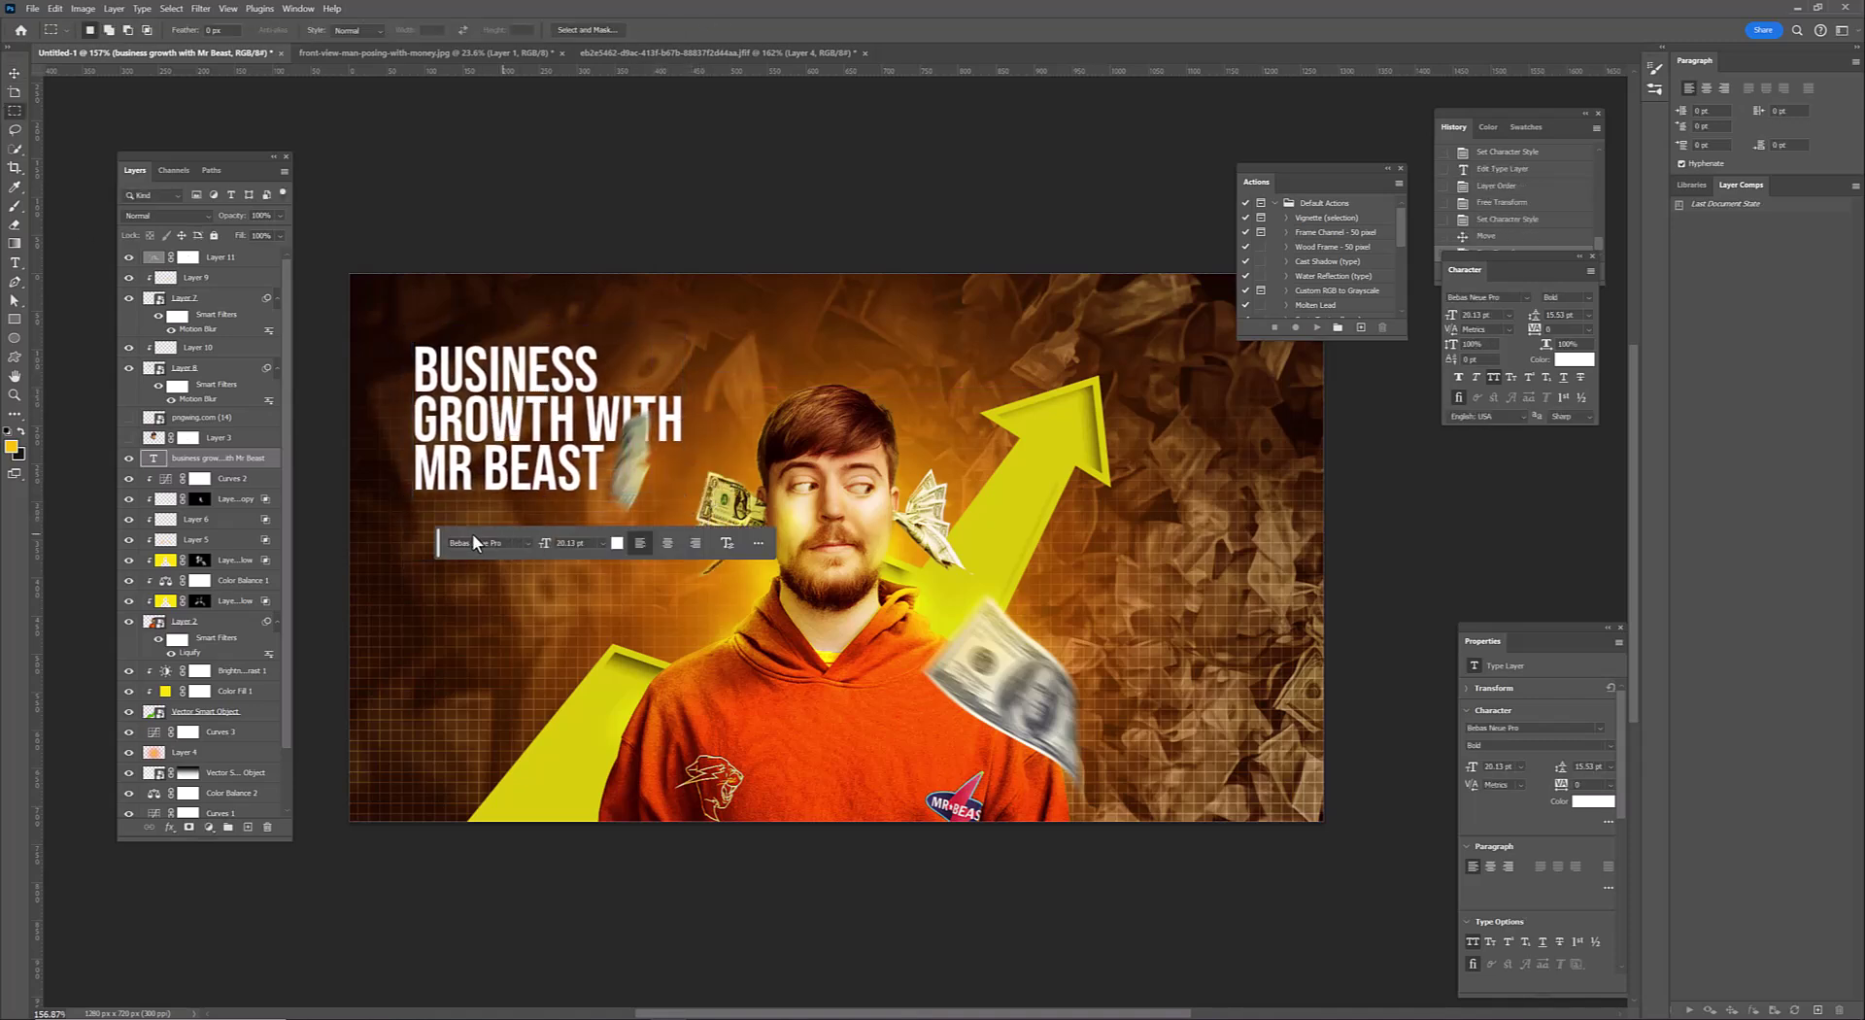
Color the words MR BEAST yellow
left_click_drag(442, 466, 604, 476)
left_click(1573, 360)
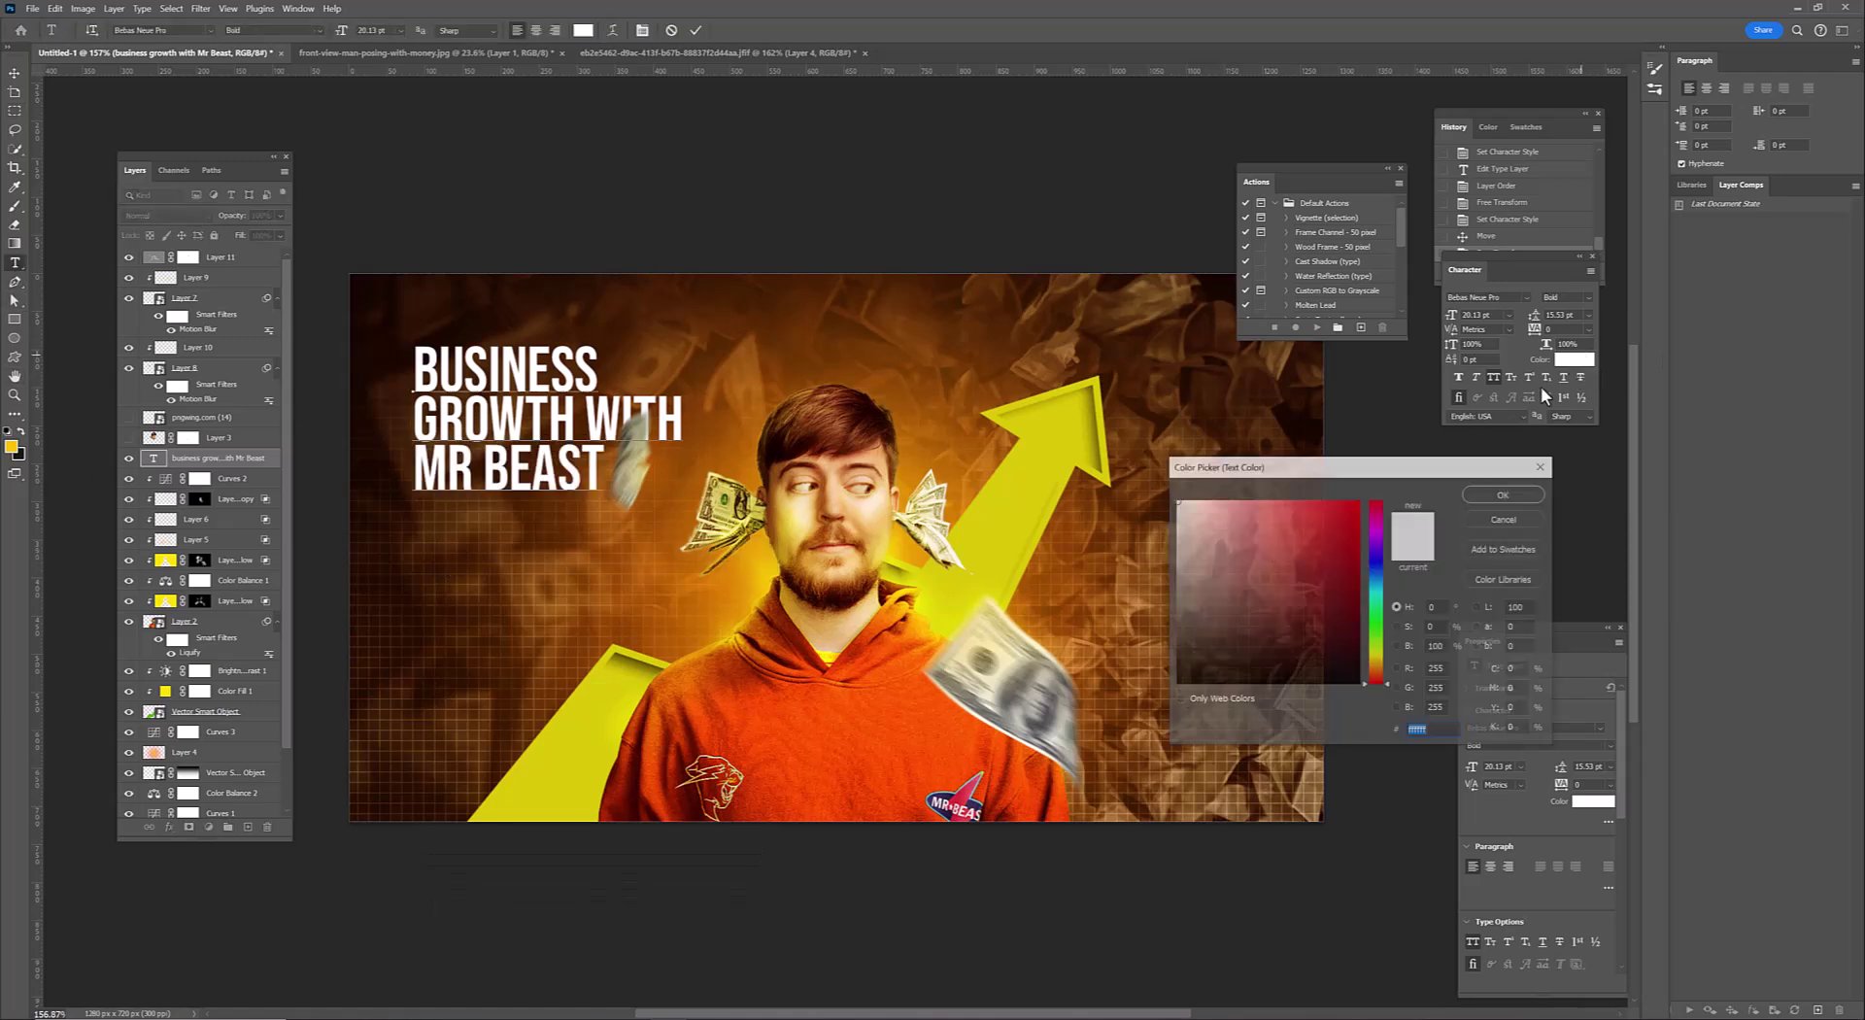
left_click_drag(1373, 602, 1373, 486)
left_click(1546, 492)
left_click(134, 172)
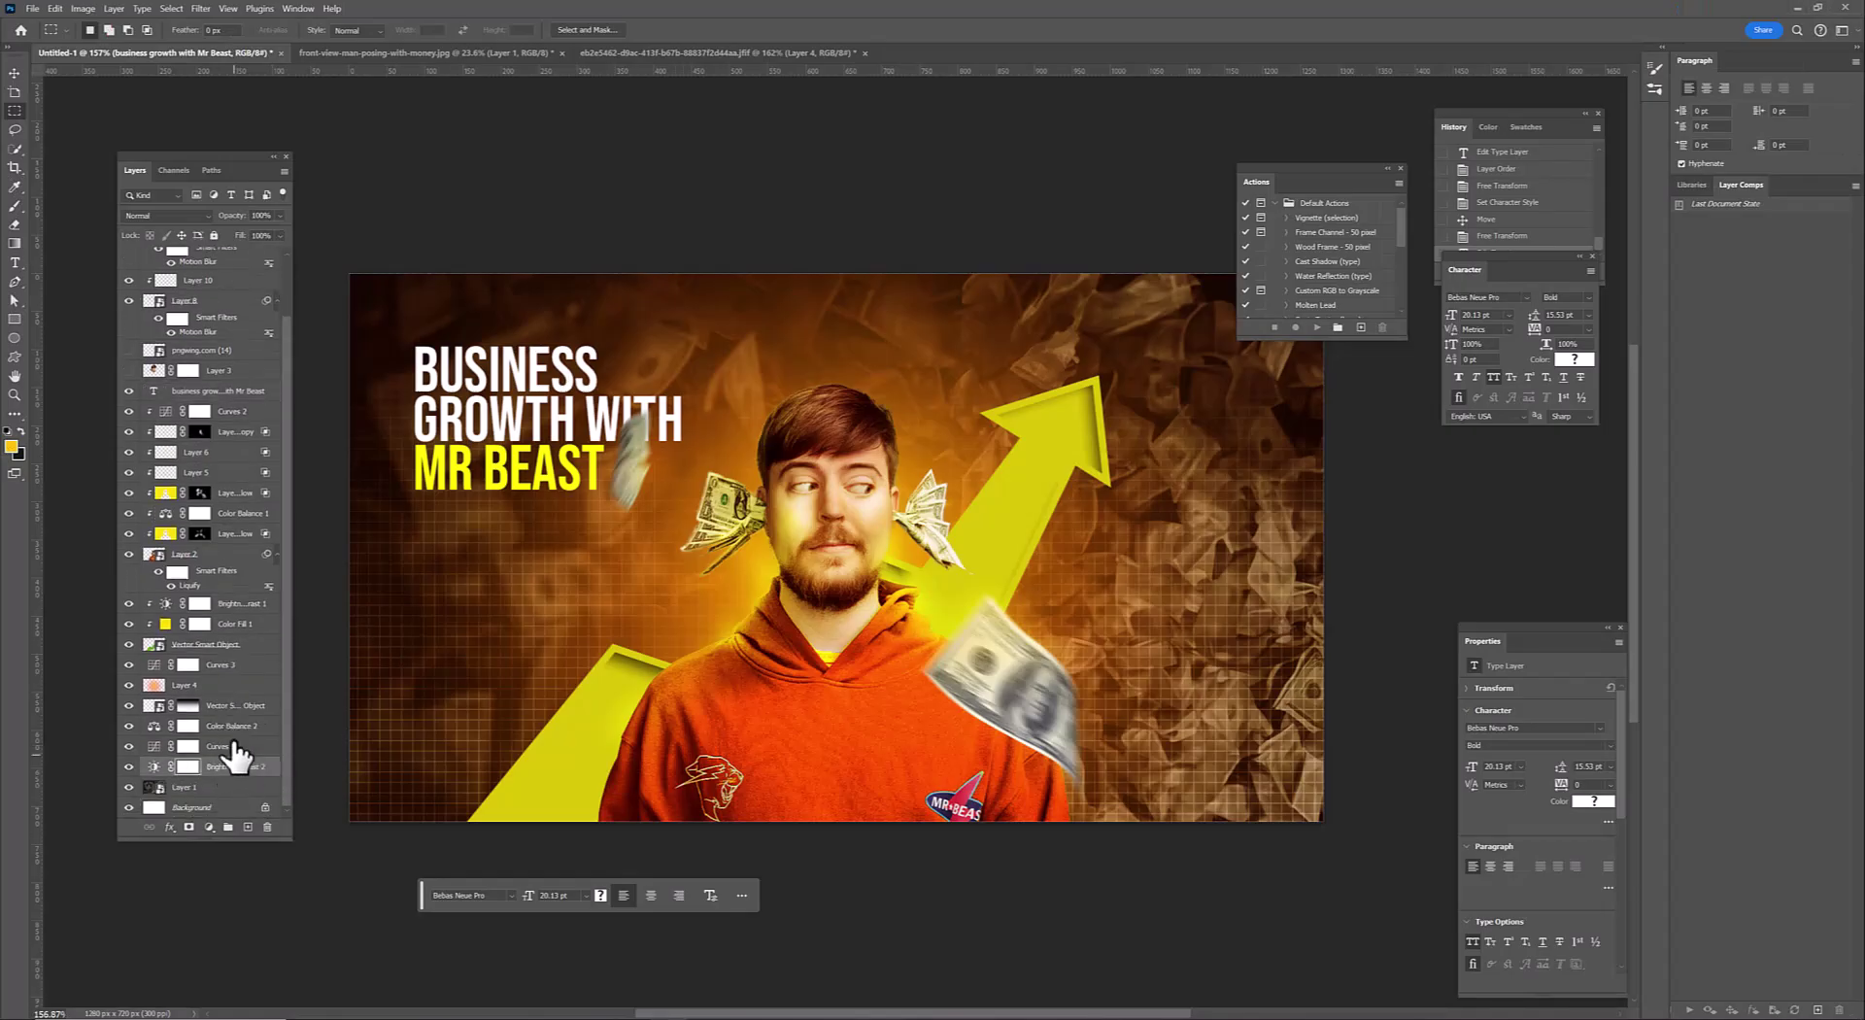
Add a new layer above Curves 1 and draw a gradient with a dark stop colour
left_click(236, 753)
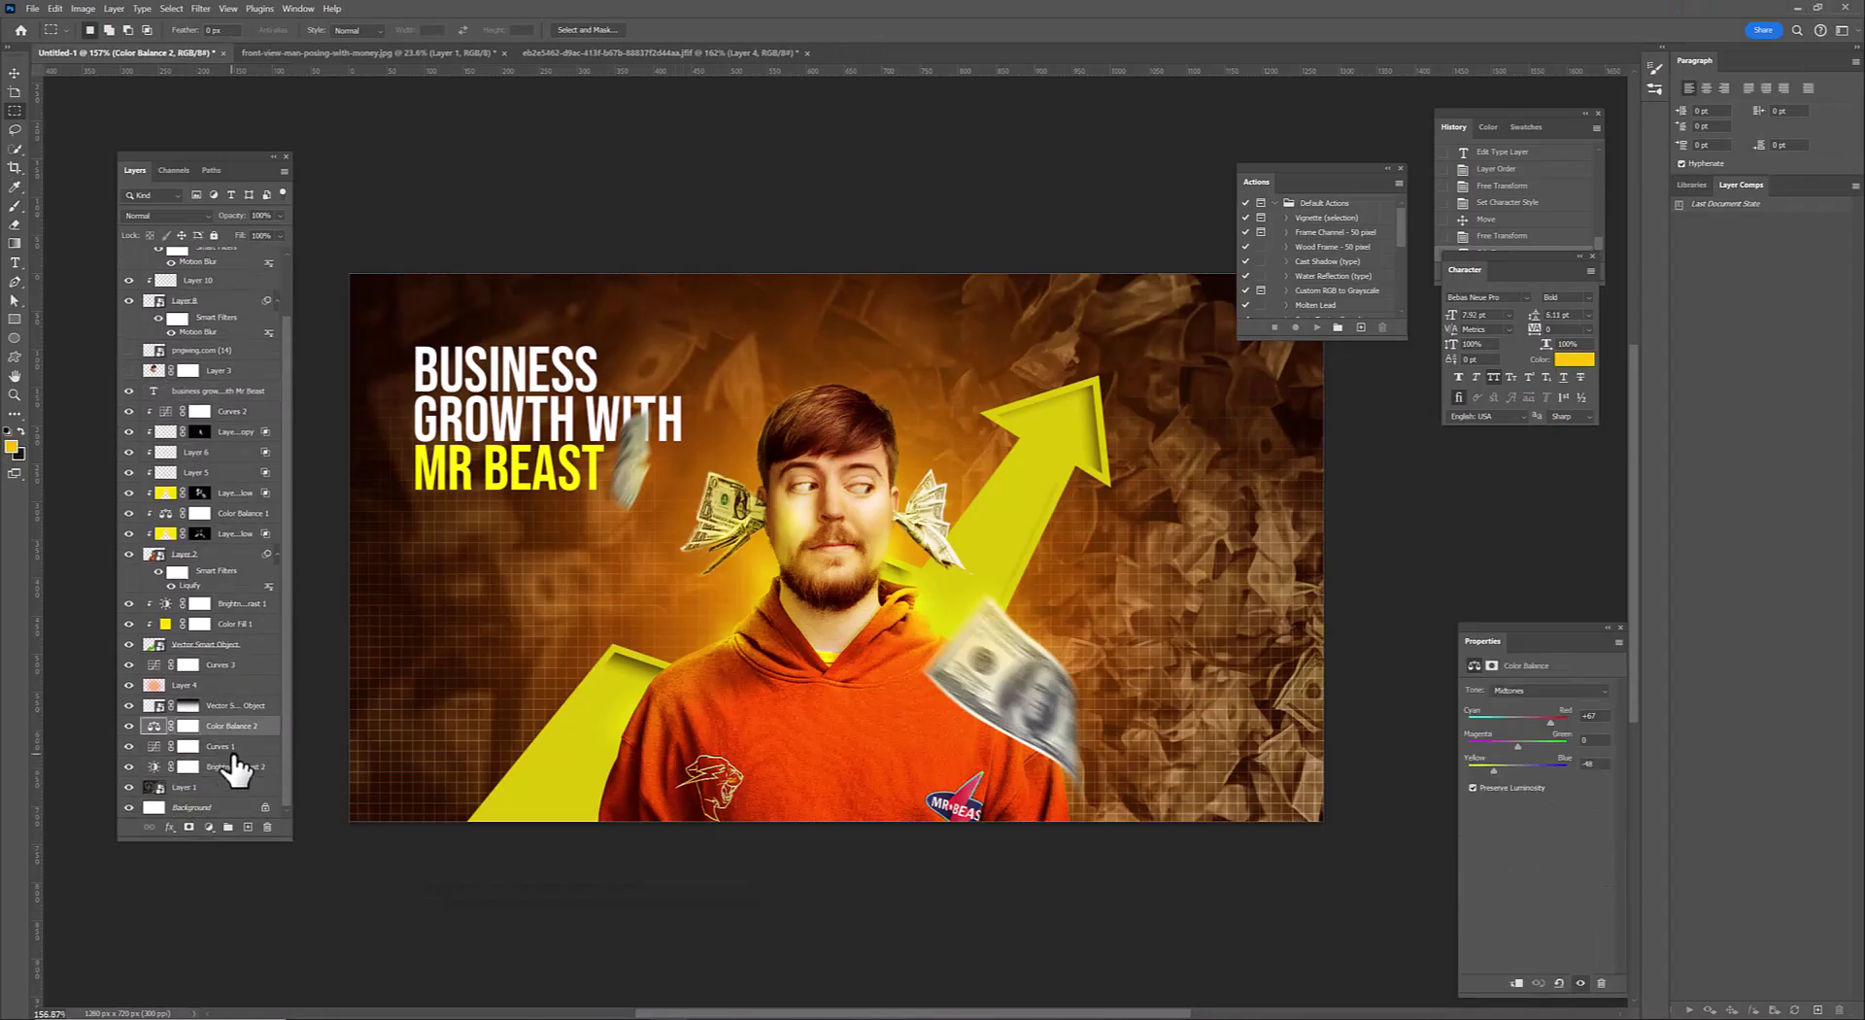
key("ctrl+shift+alt+n")
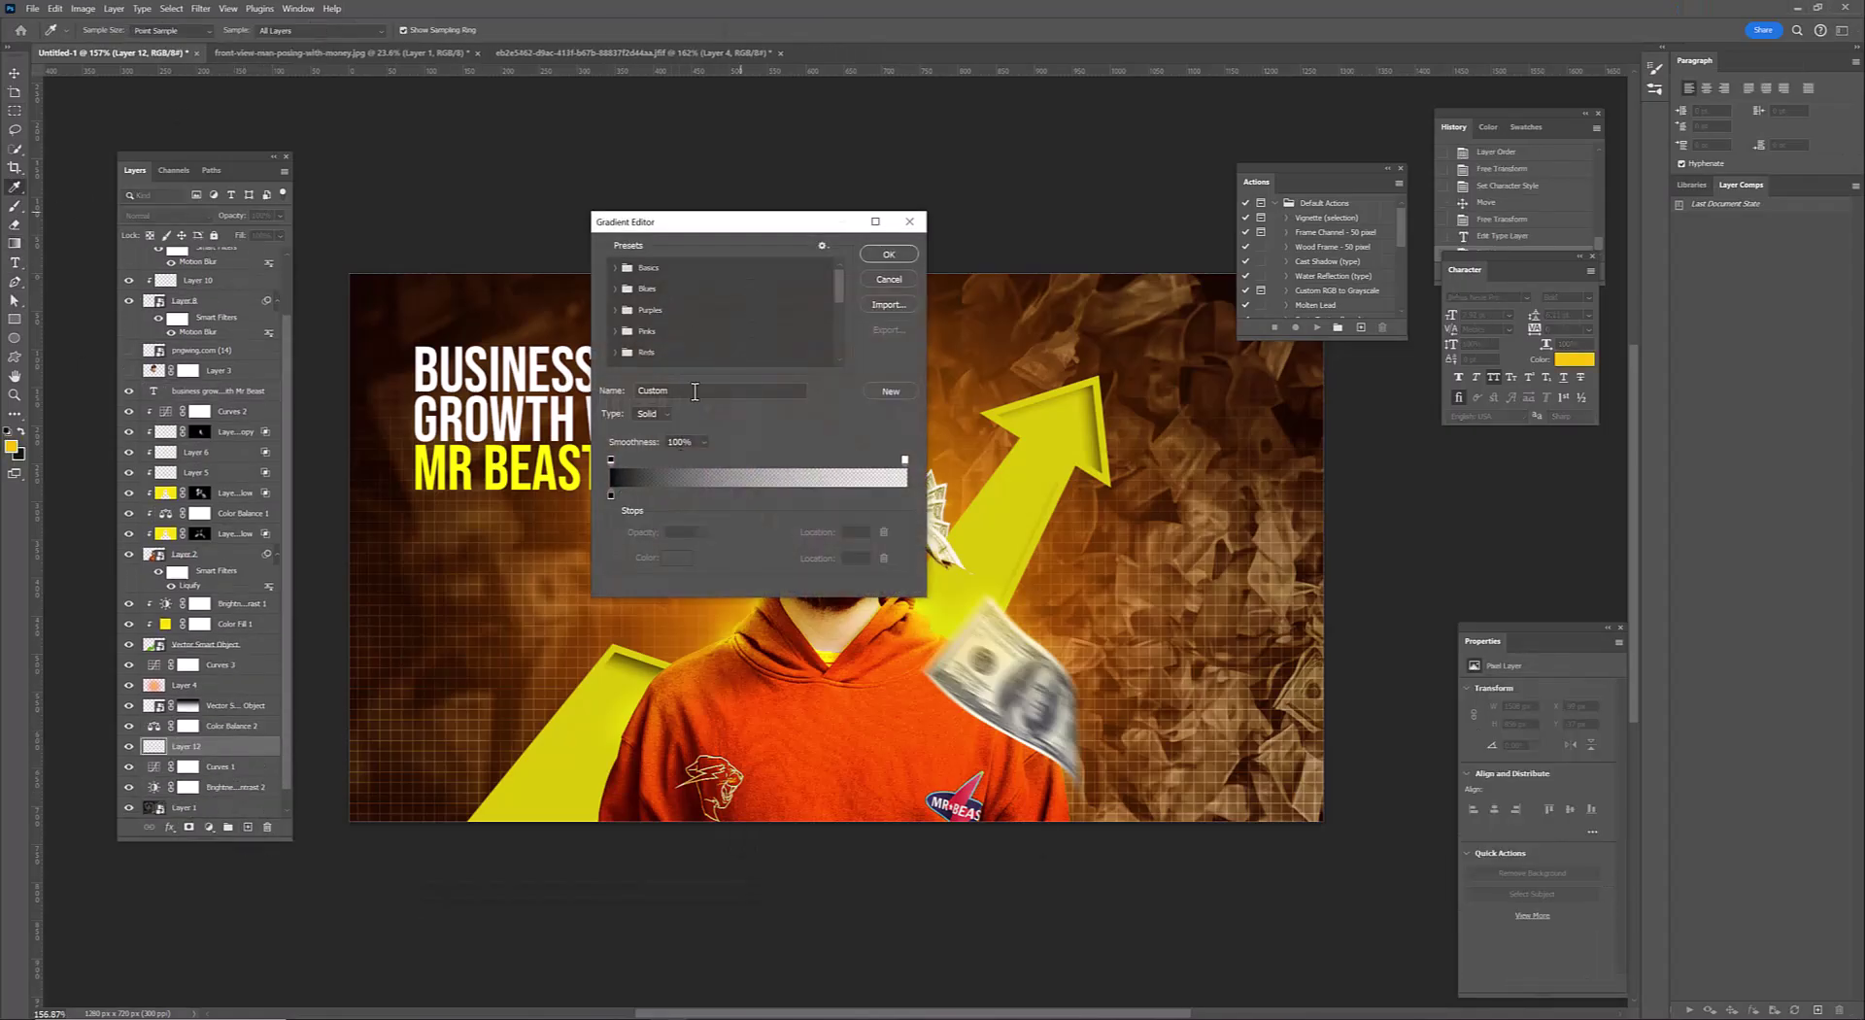
scroll(653, 355, "down", 5)
left_click(676, 558)
left_click(1248, 685)
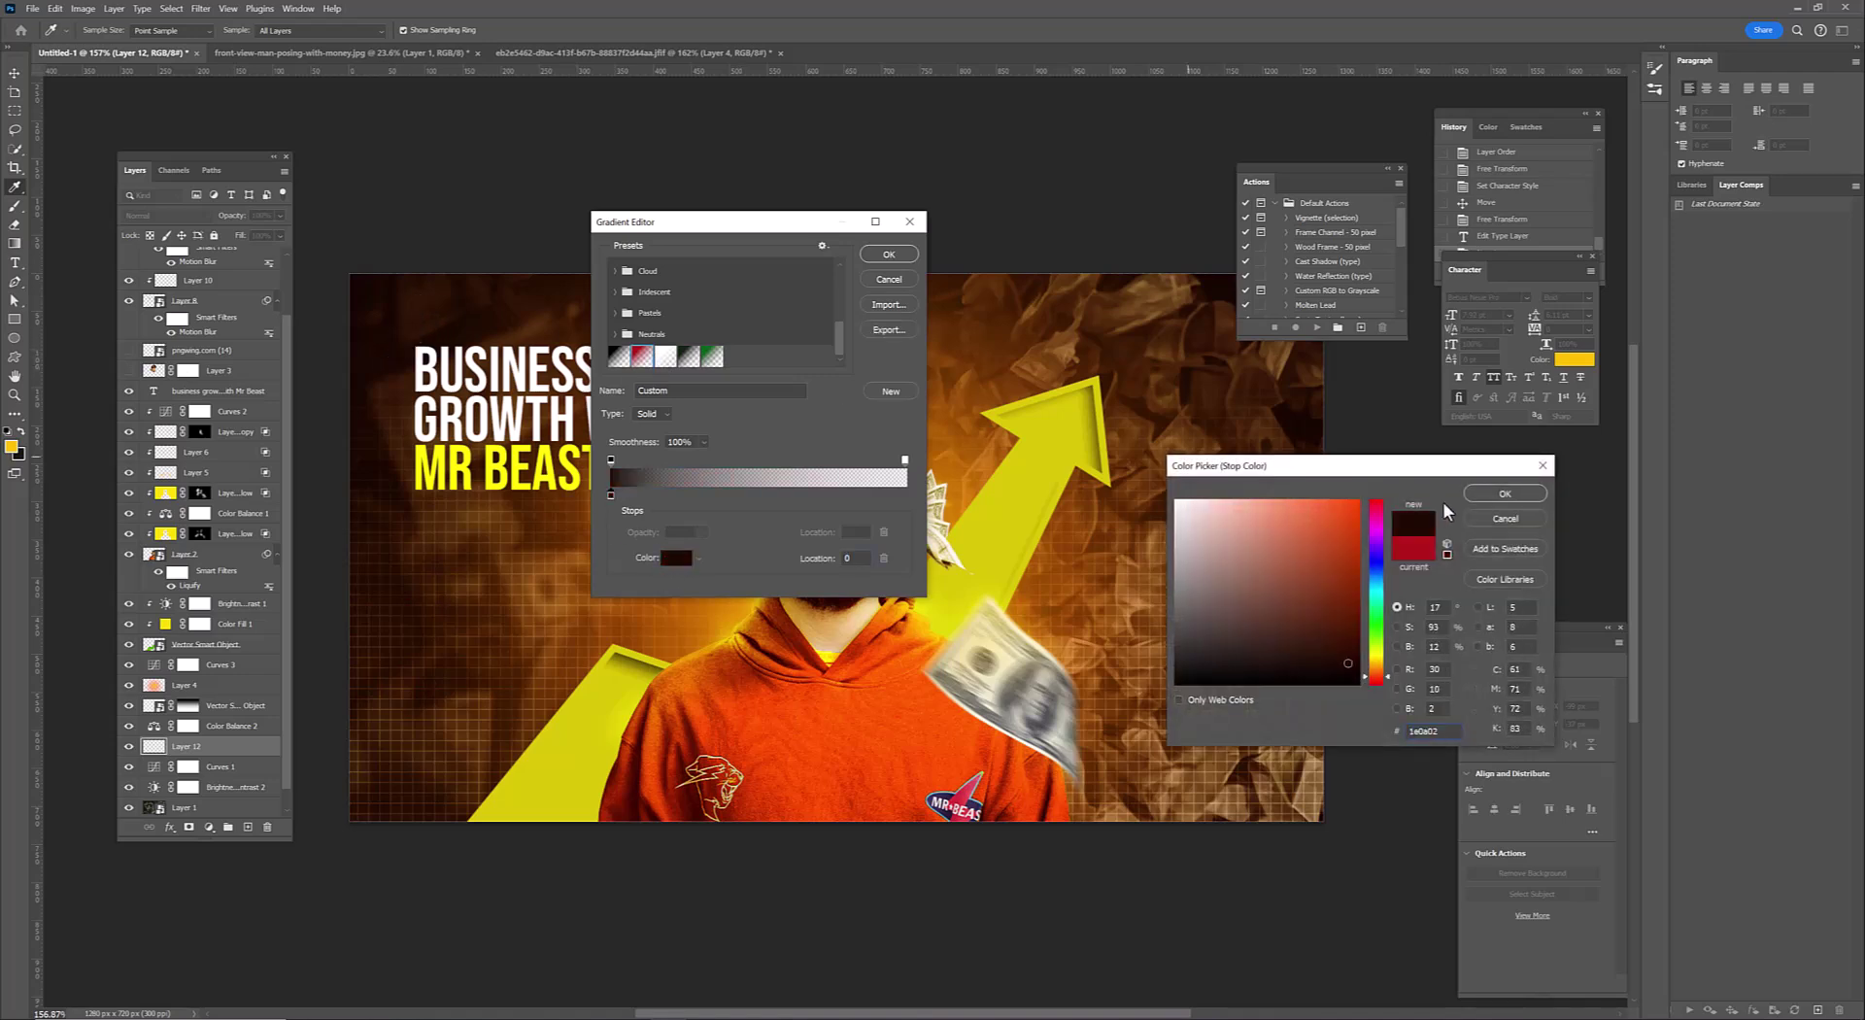
left_click(1503, 502)
left_click(888, 254)
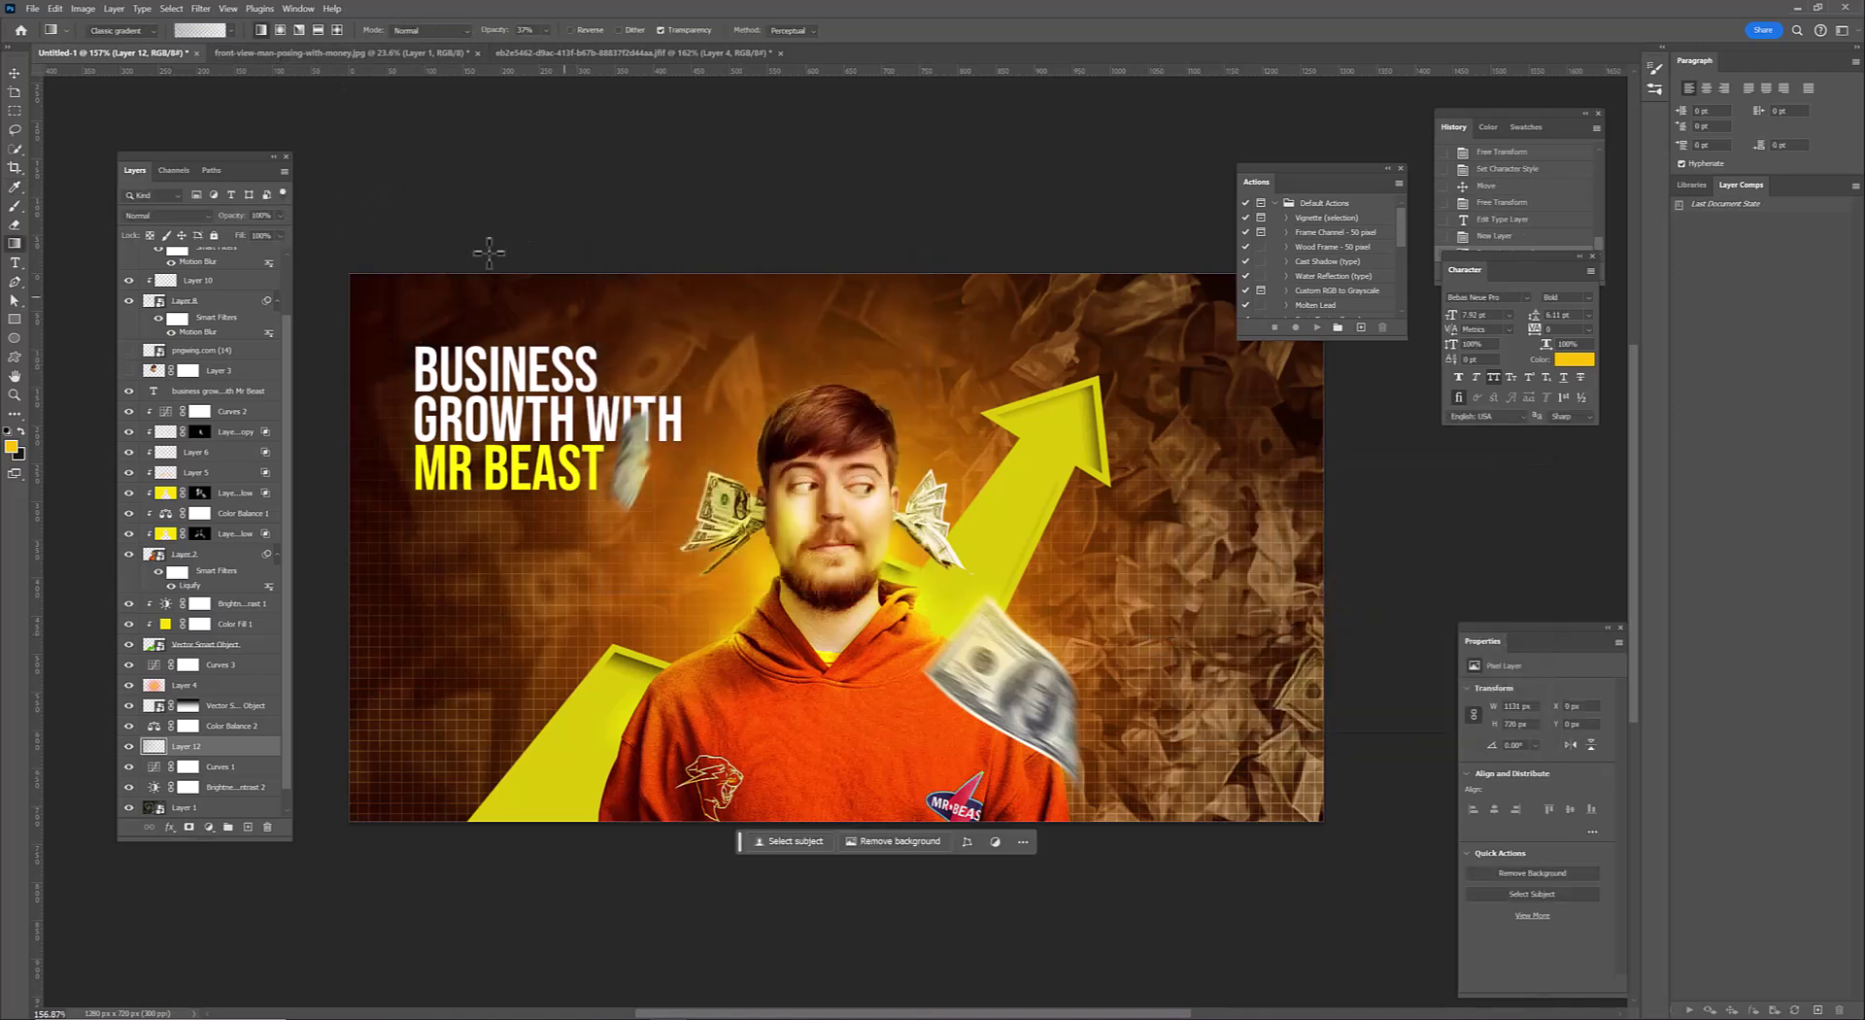
Undo the first gradient and redo it with an adjusted first stop colour
key("ctrl+z")
left_click(199, 30)
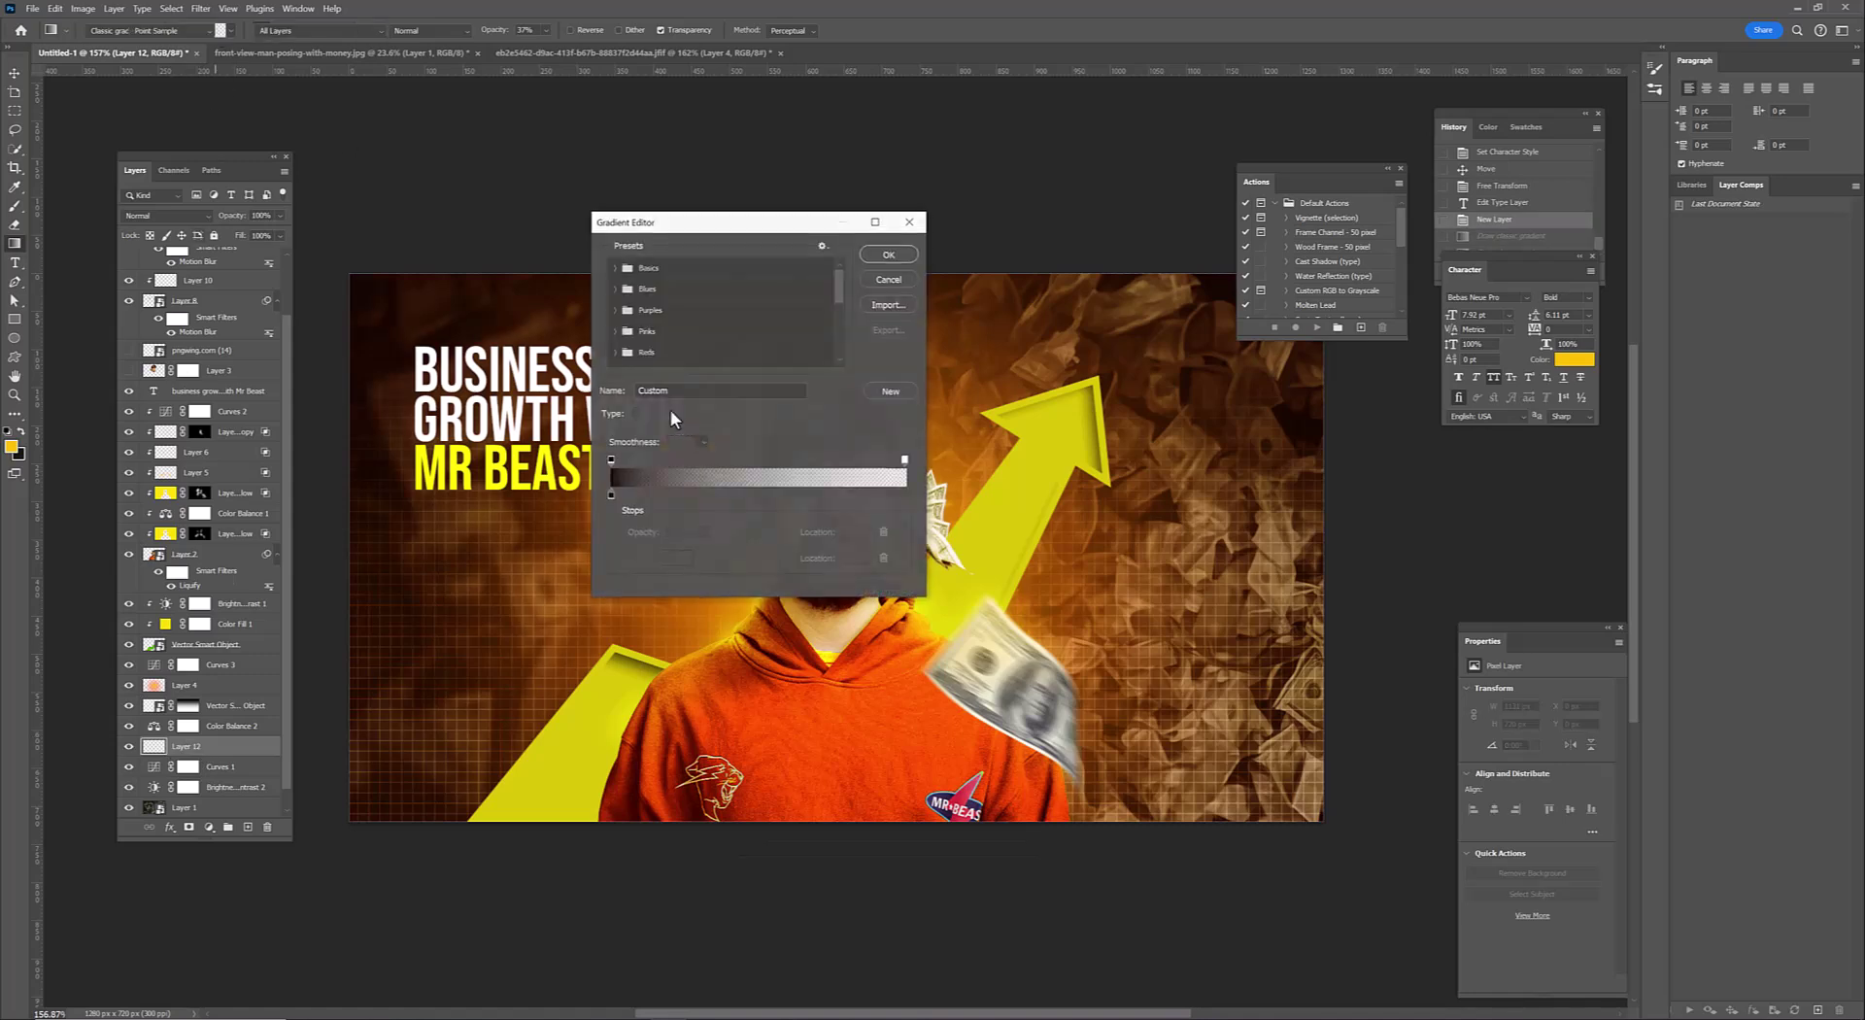
left_click(610, 494)
left_click(677, 558)
left_click(1503, 502)
key("Return")
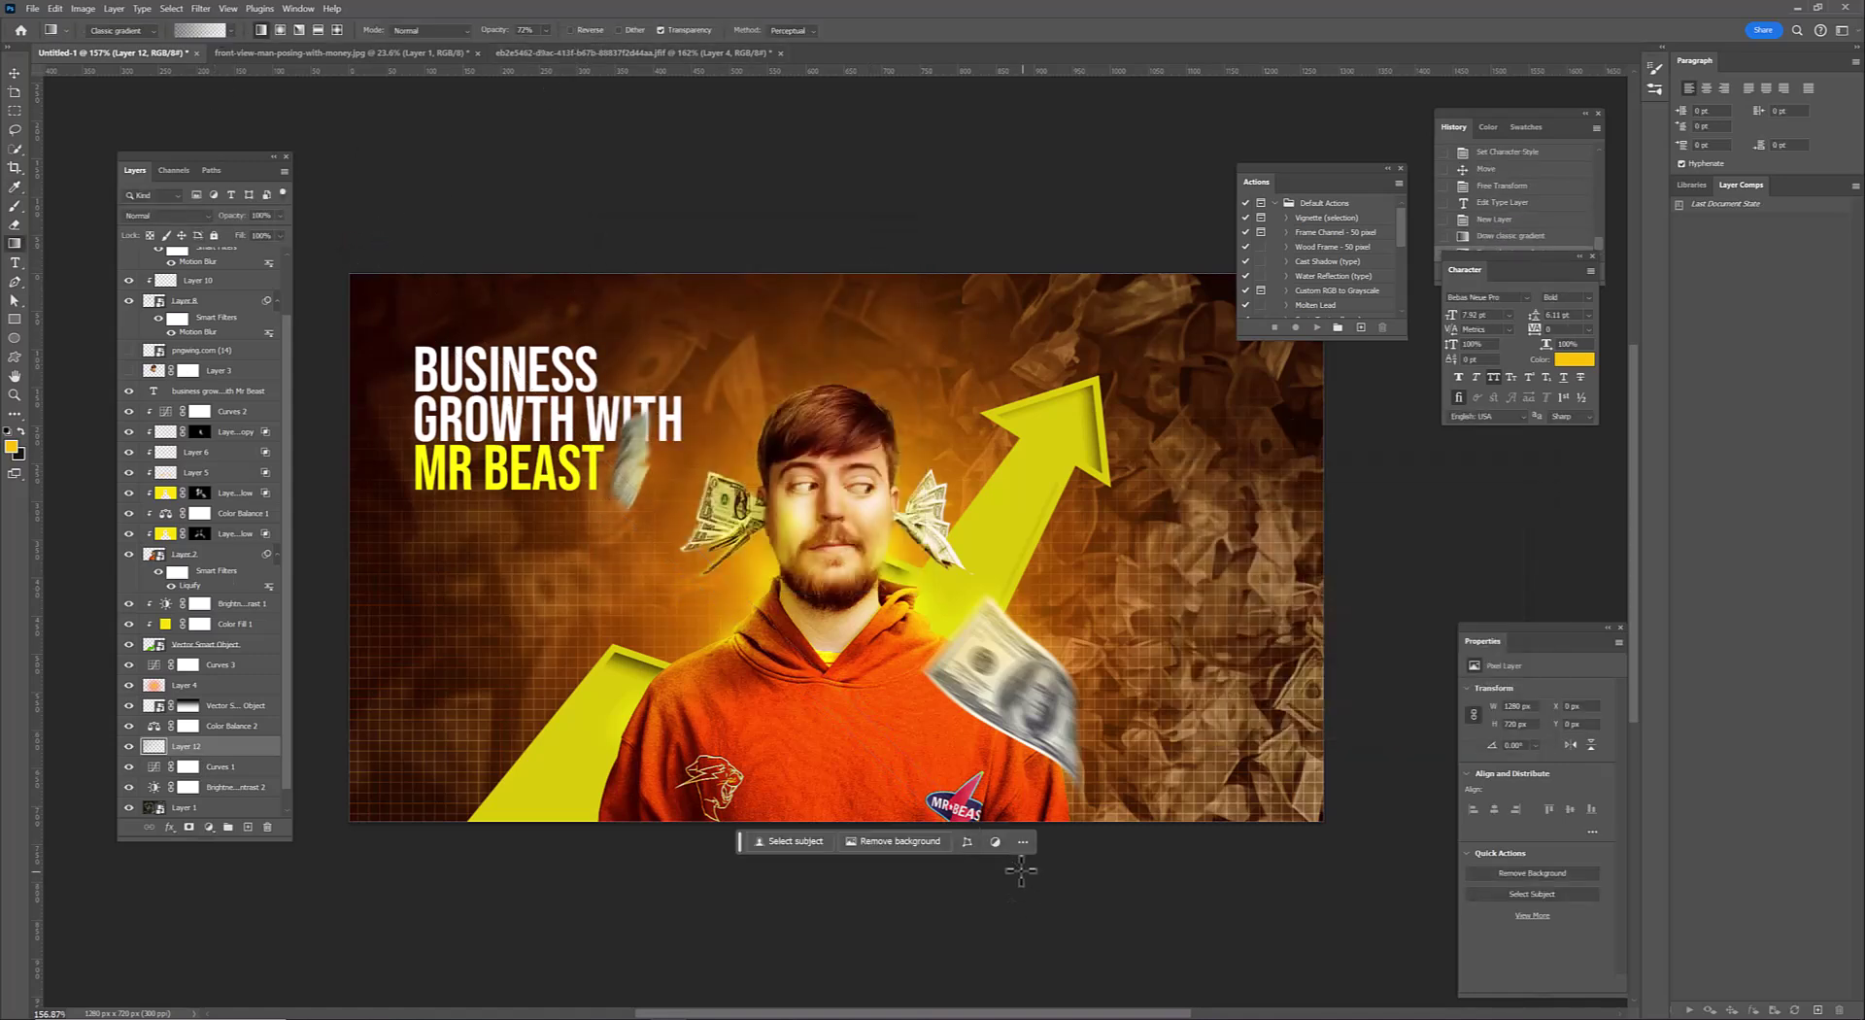
scroll(1019, 870, "down", 3)
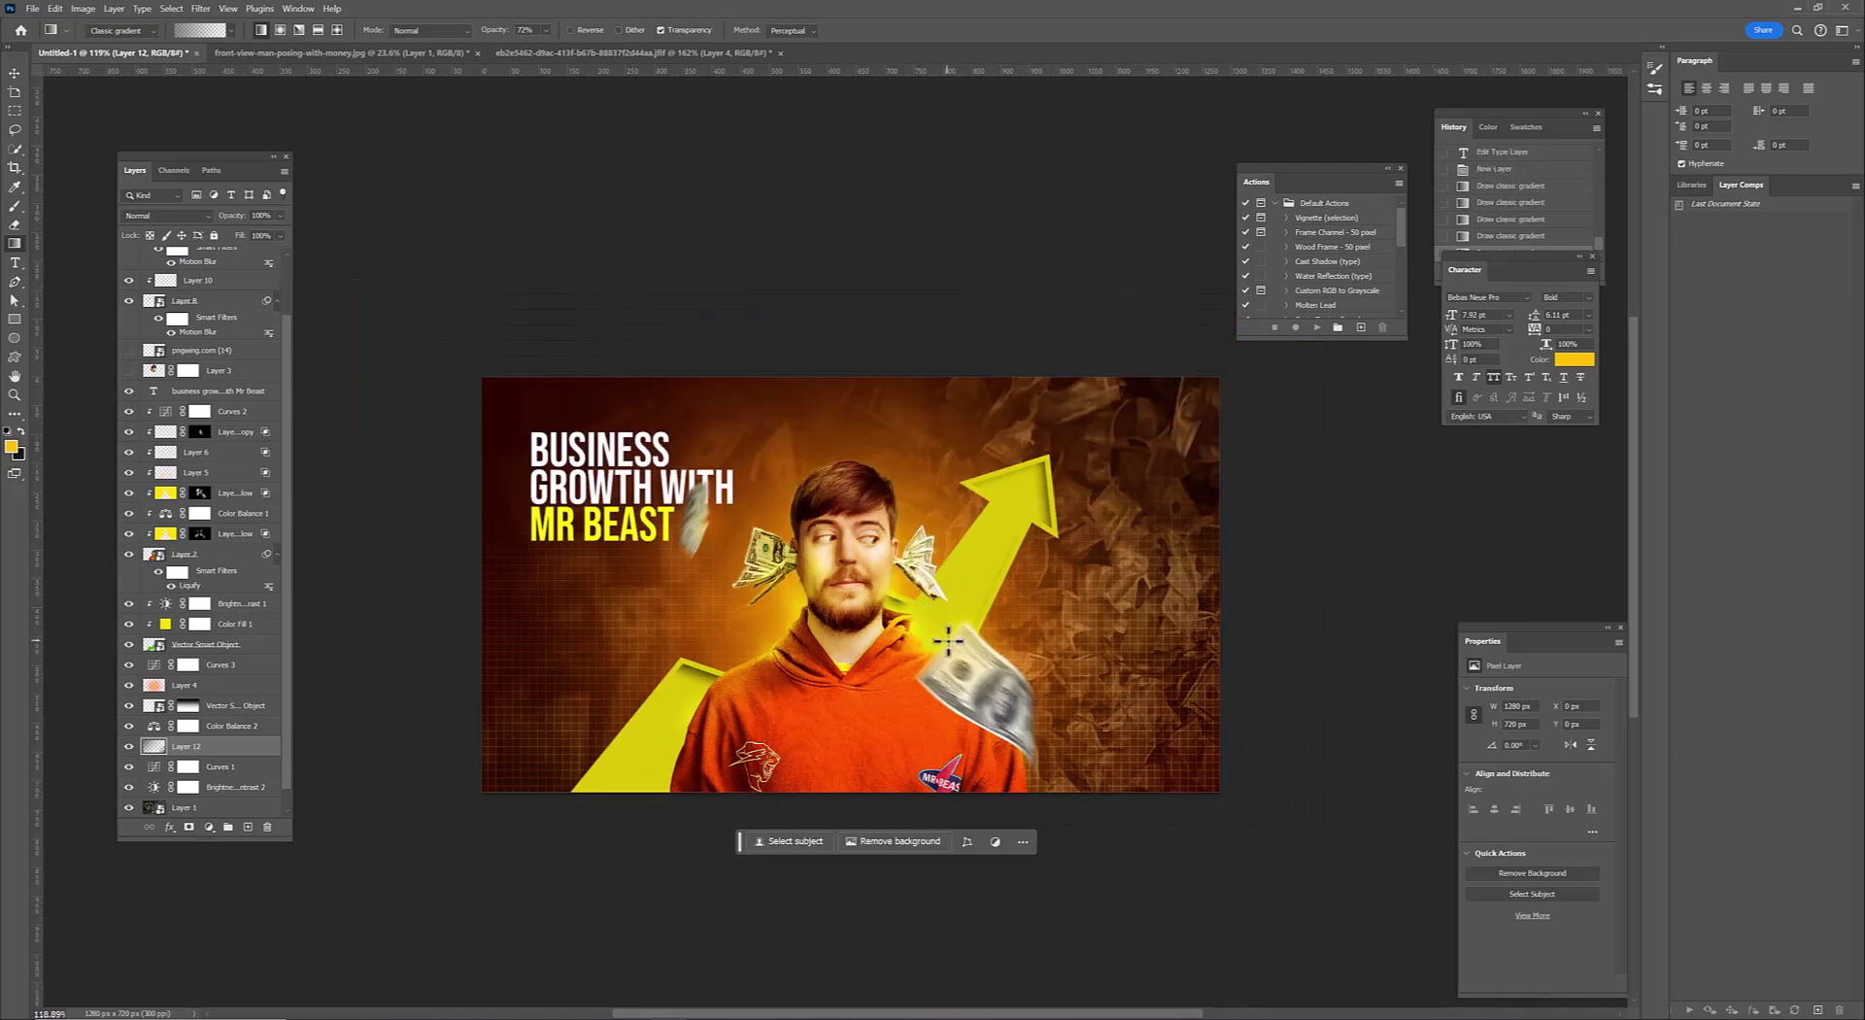
scroll(947, 641, "up", 2)
Nudge the headline down and enlarge it about 5%
left_click_drag(466, 397, 466, 427)
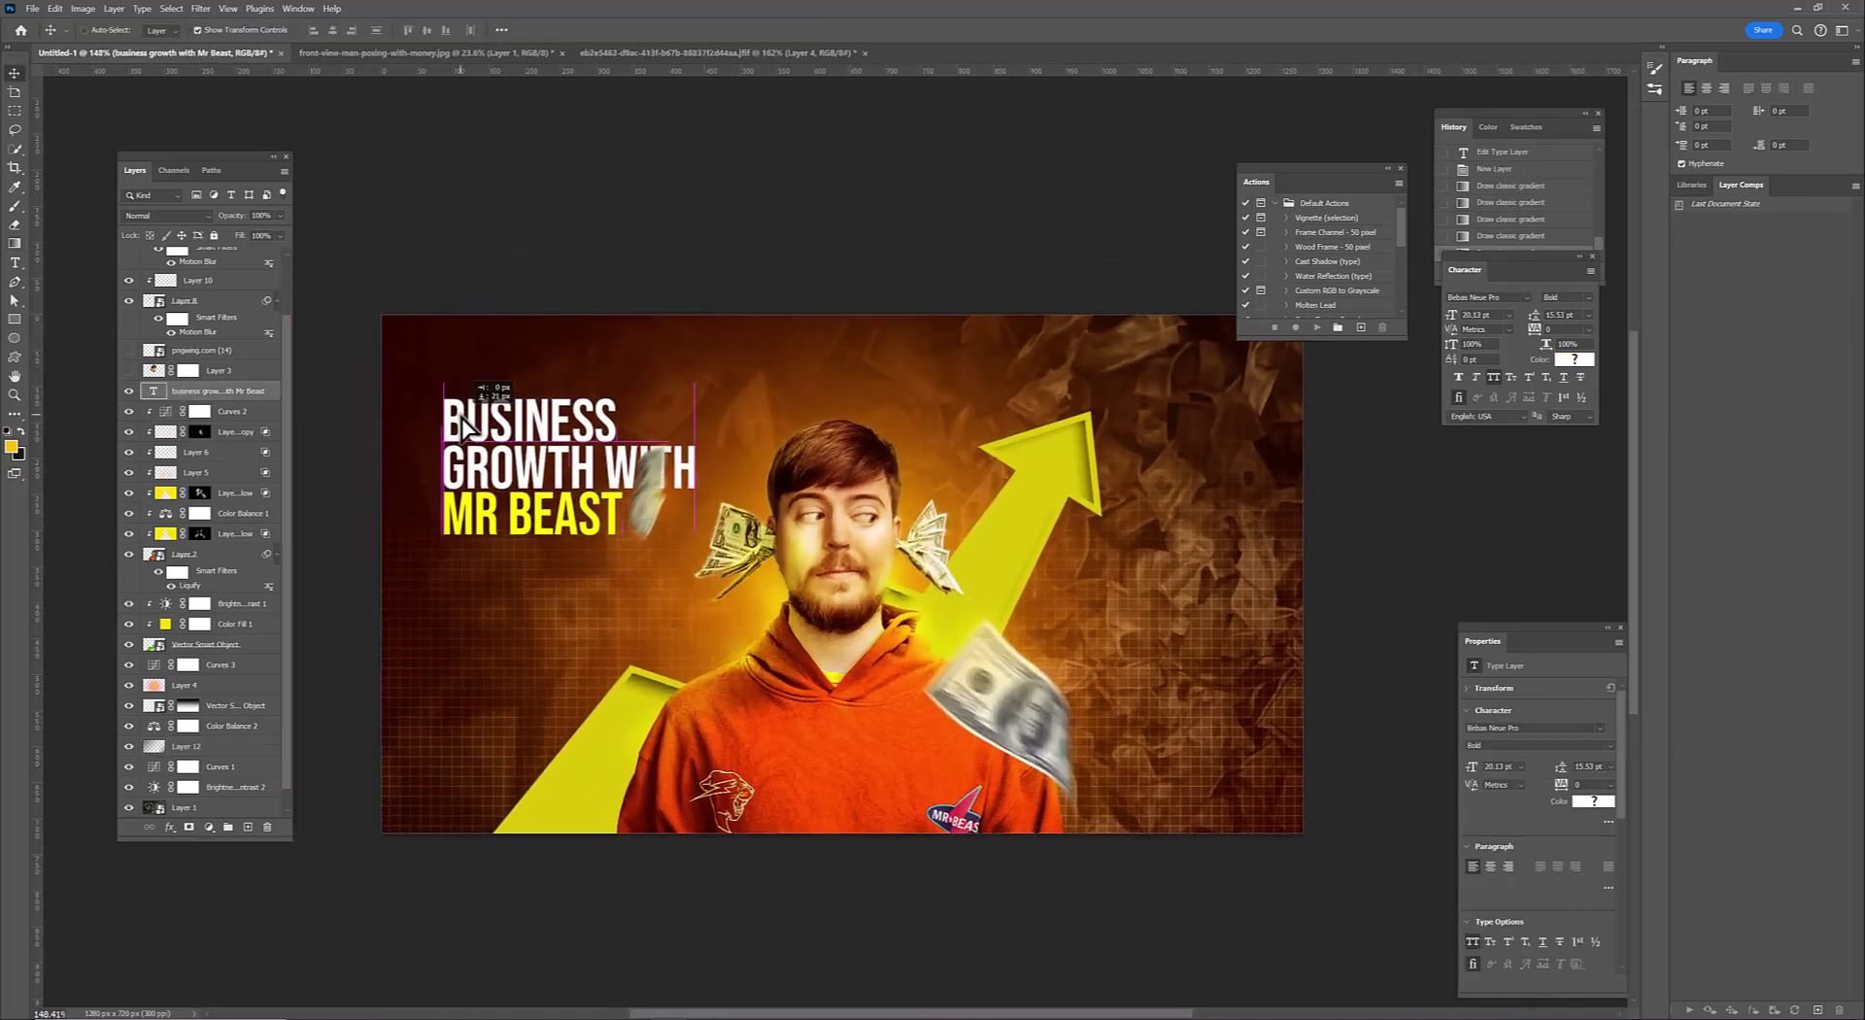
key("ctrl+t")
left_click_drag(695, 384, 709, 376)
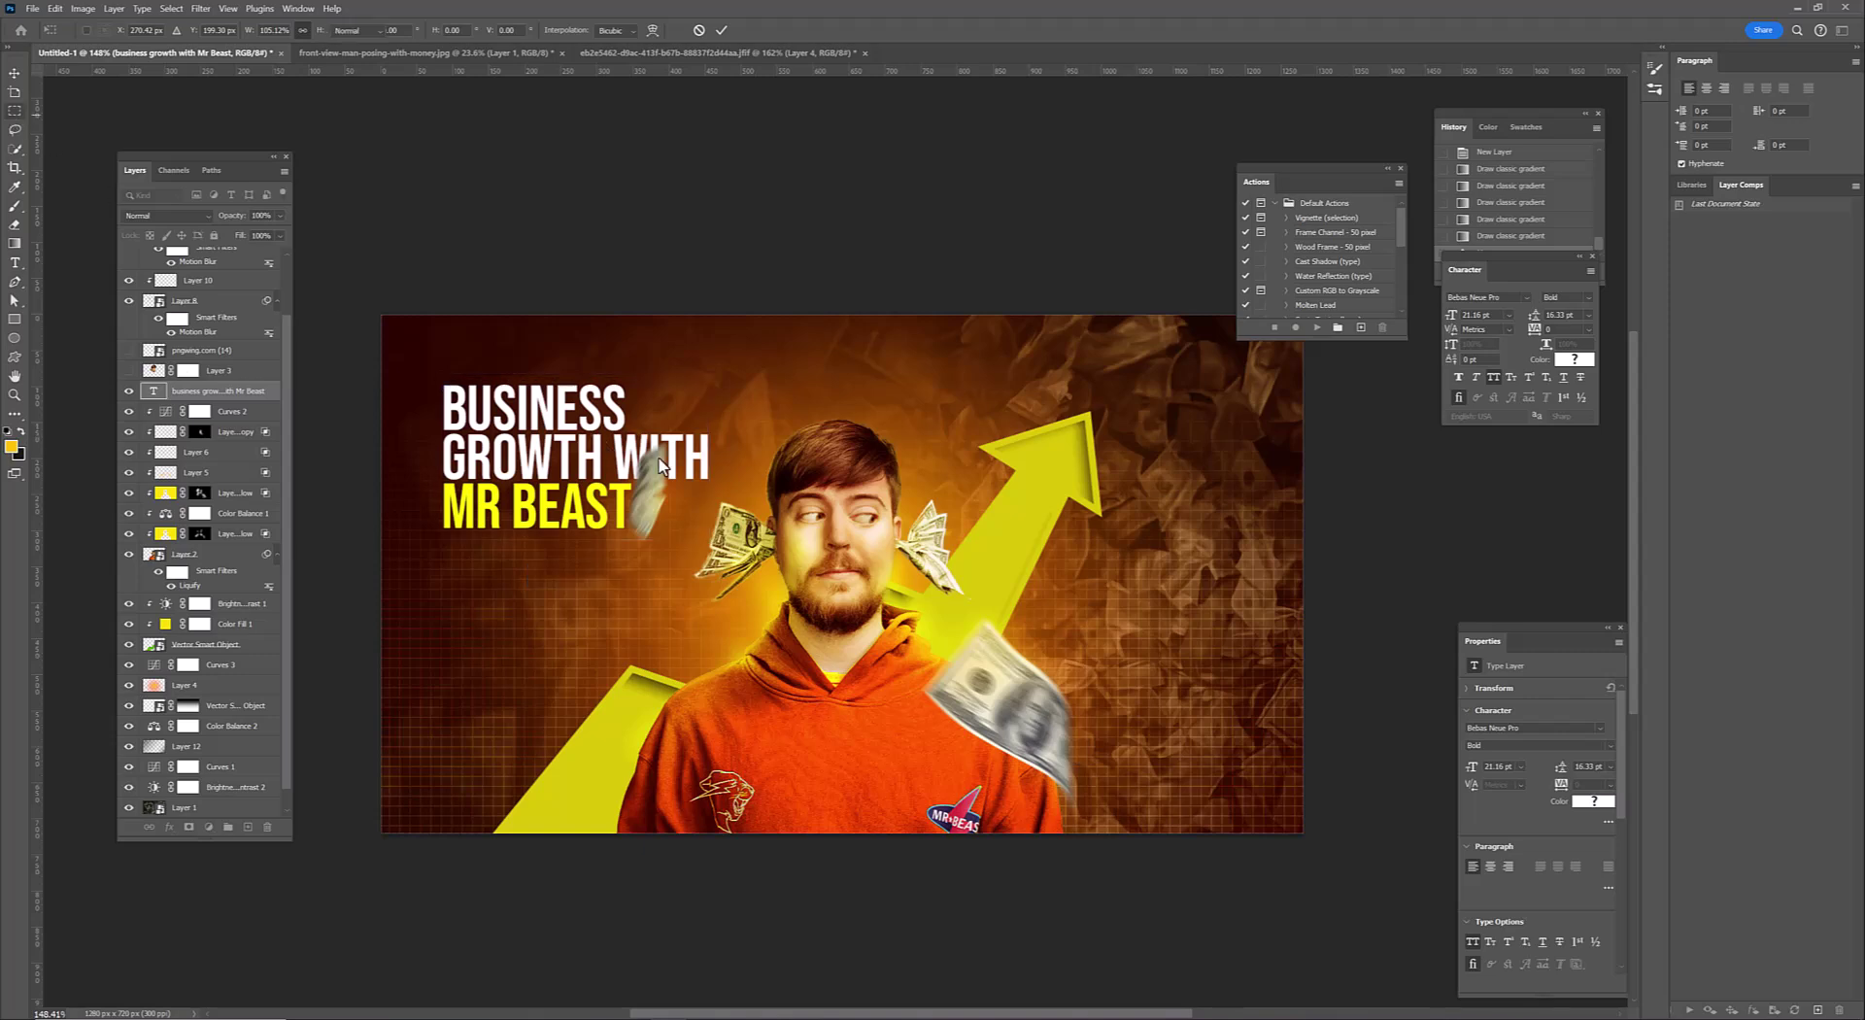
key("Return")
scroll(602, 423, "down", 2)
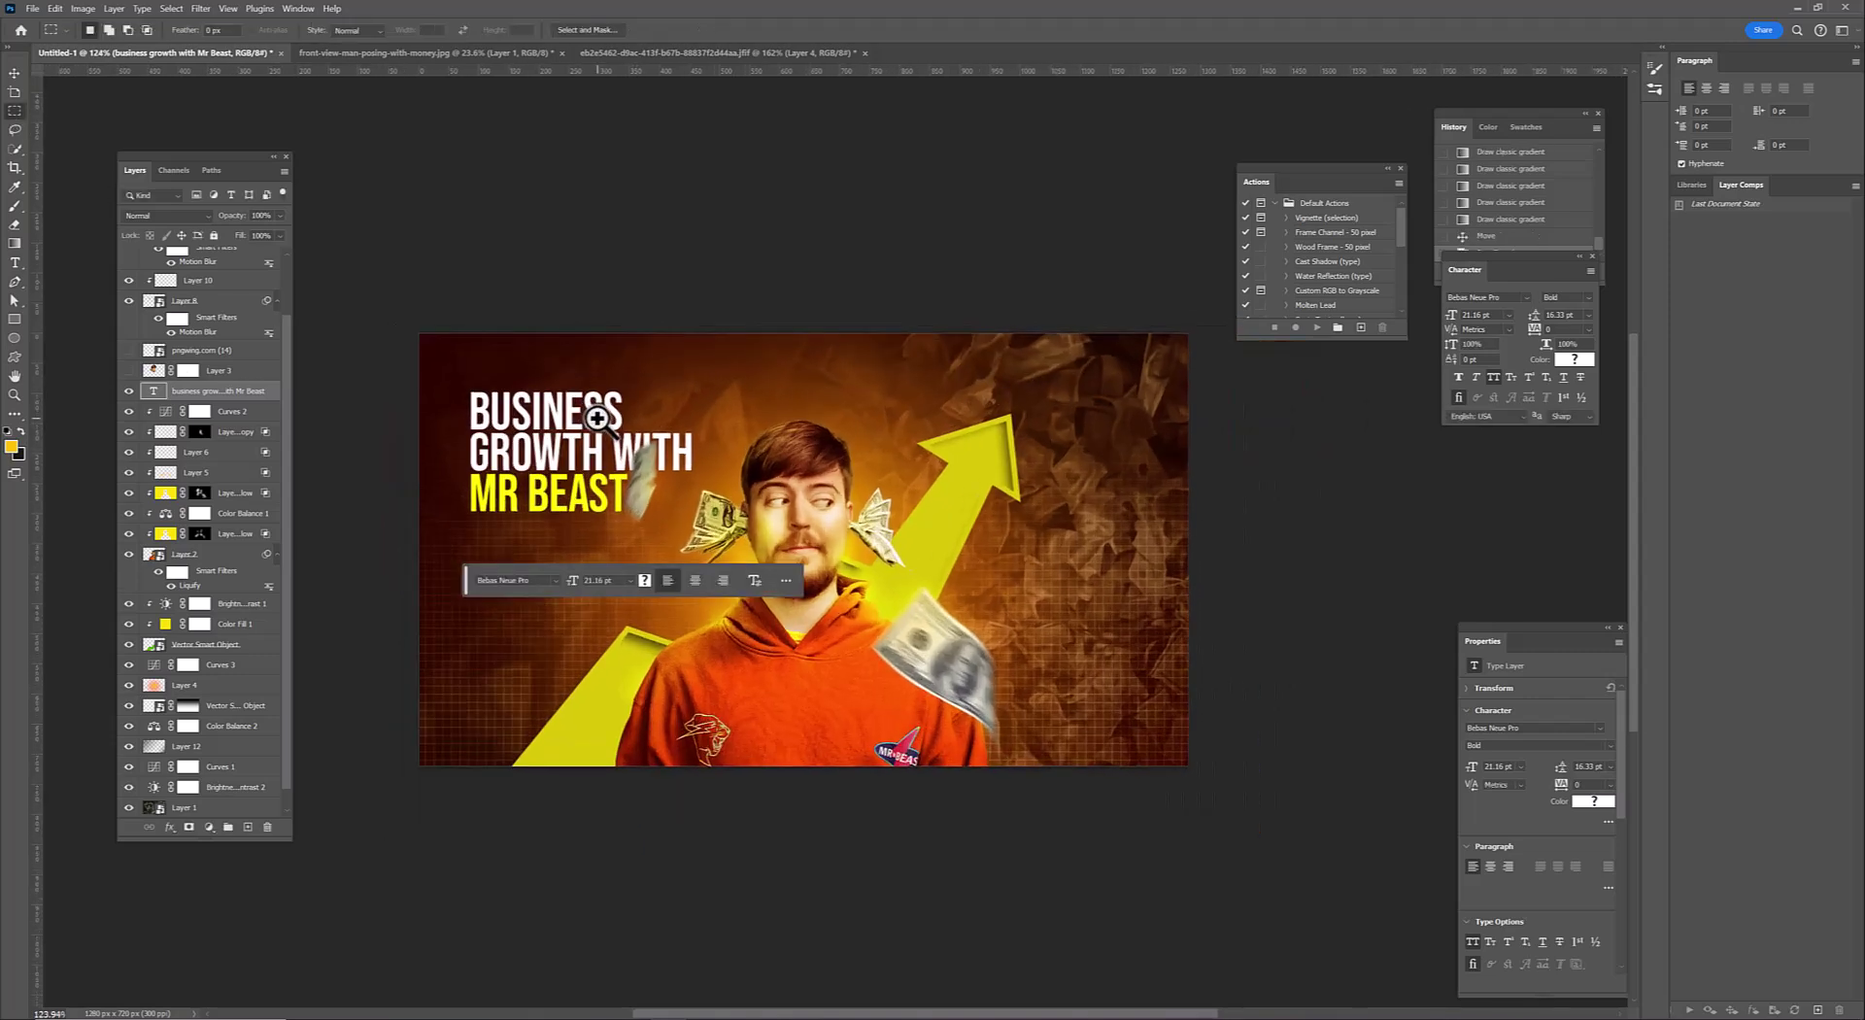
left_click_drag(473, 580, 529, 867)
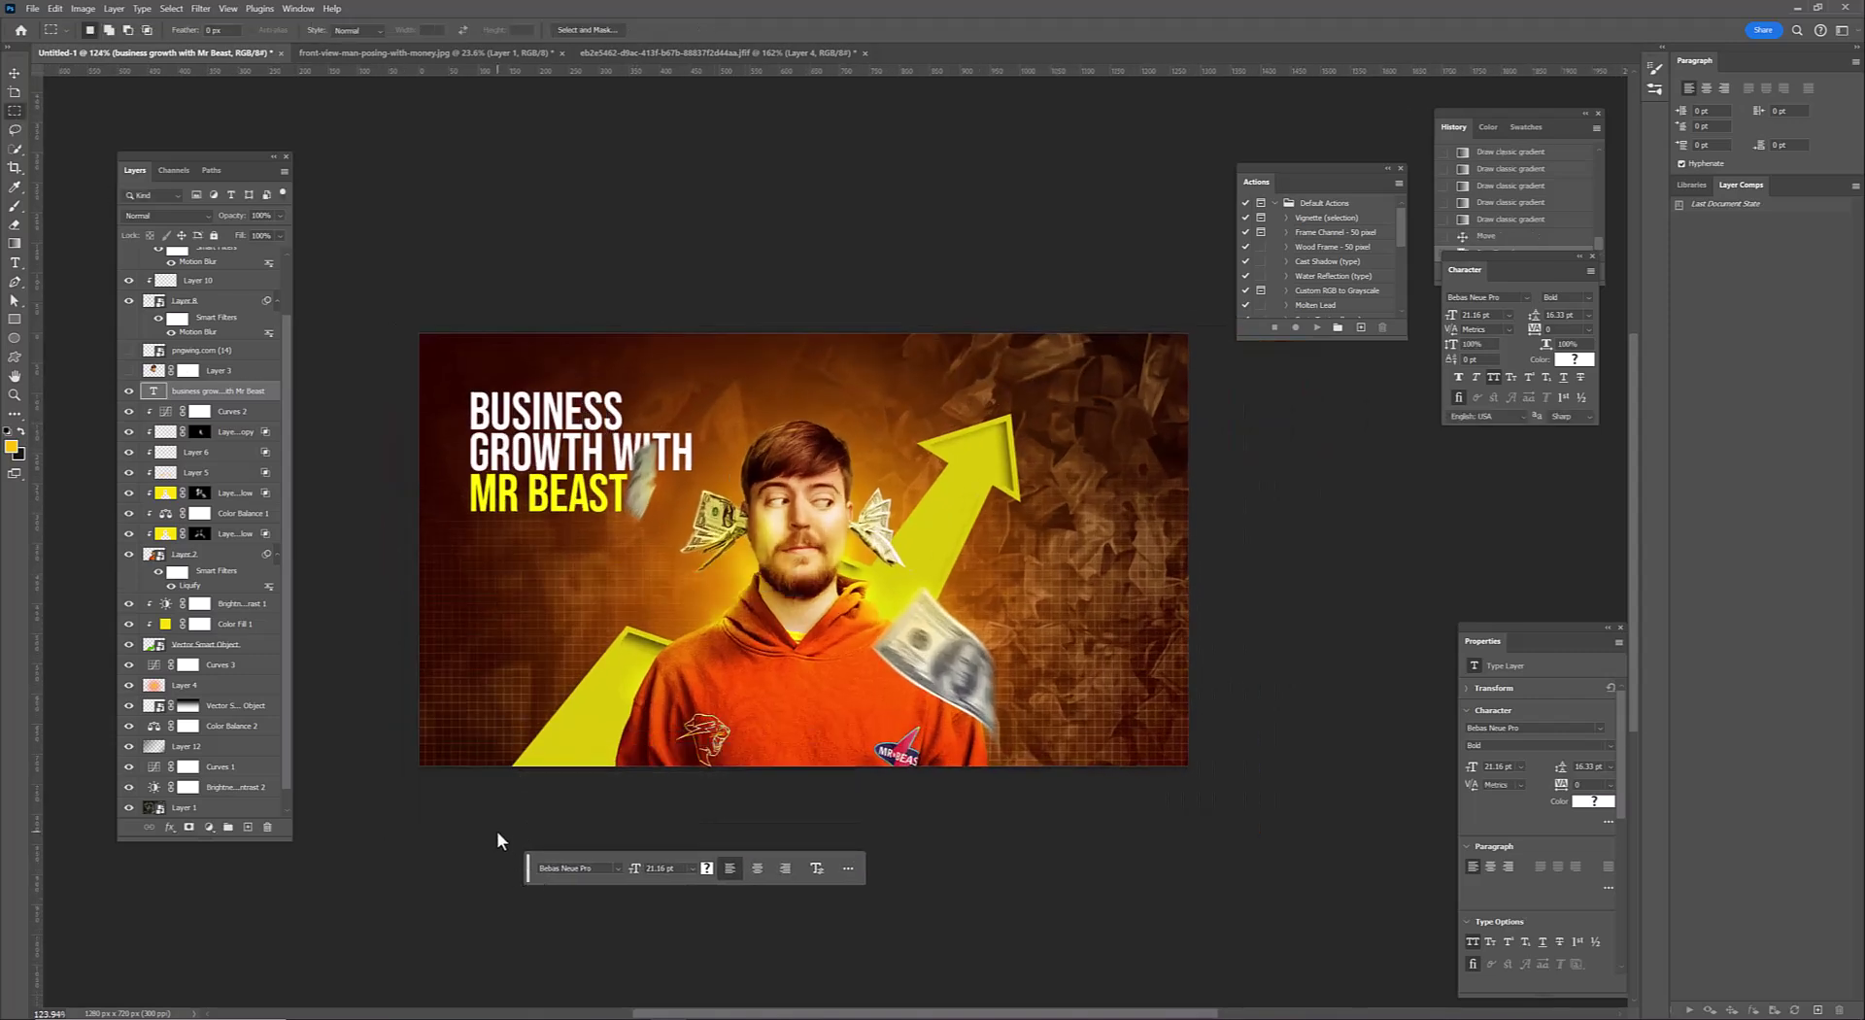
scroll(762, 510, "up", 3)
scroll(777, 536, "down", 3)
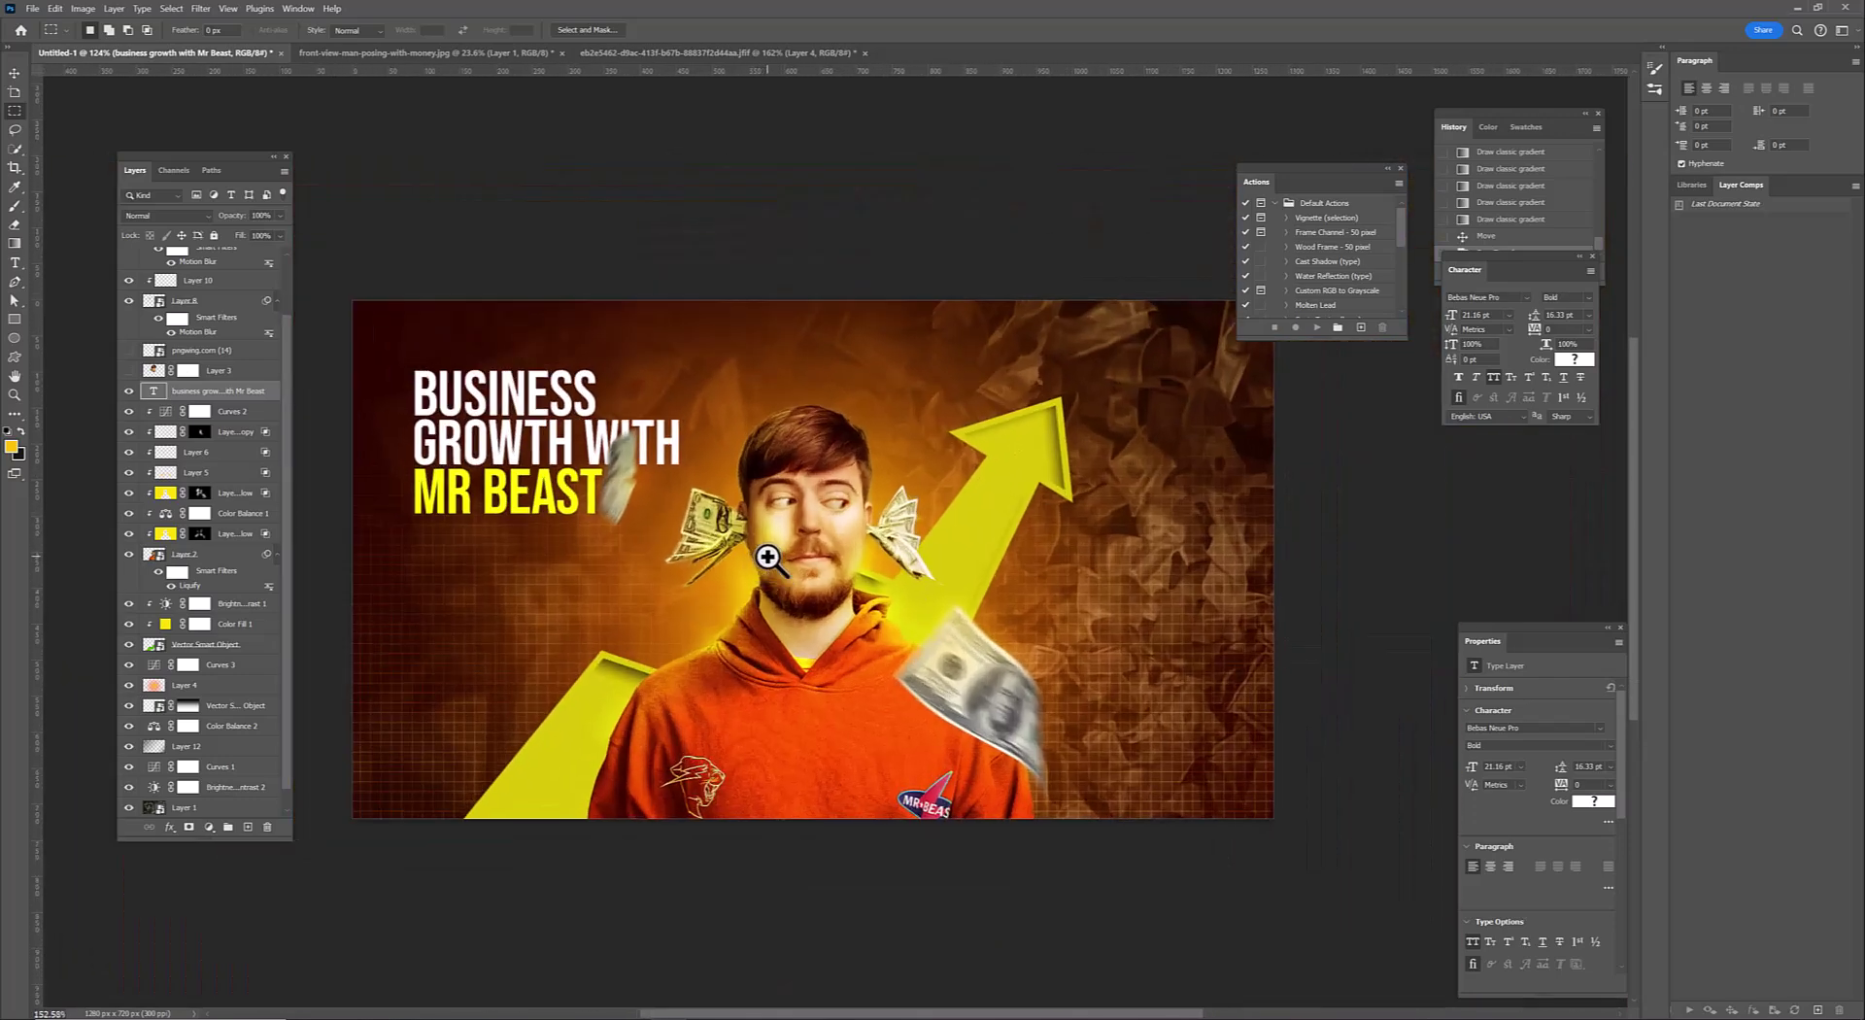
Move the headline down about 45 px and shift the blurred bill on Layer 10 down
key("ctrl+t")
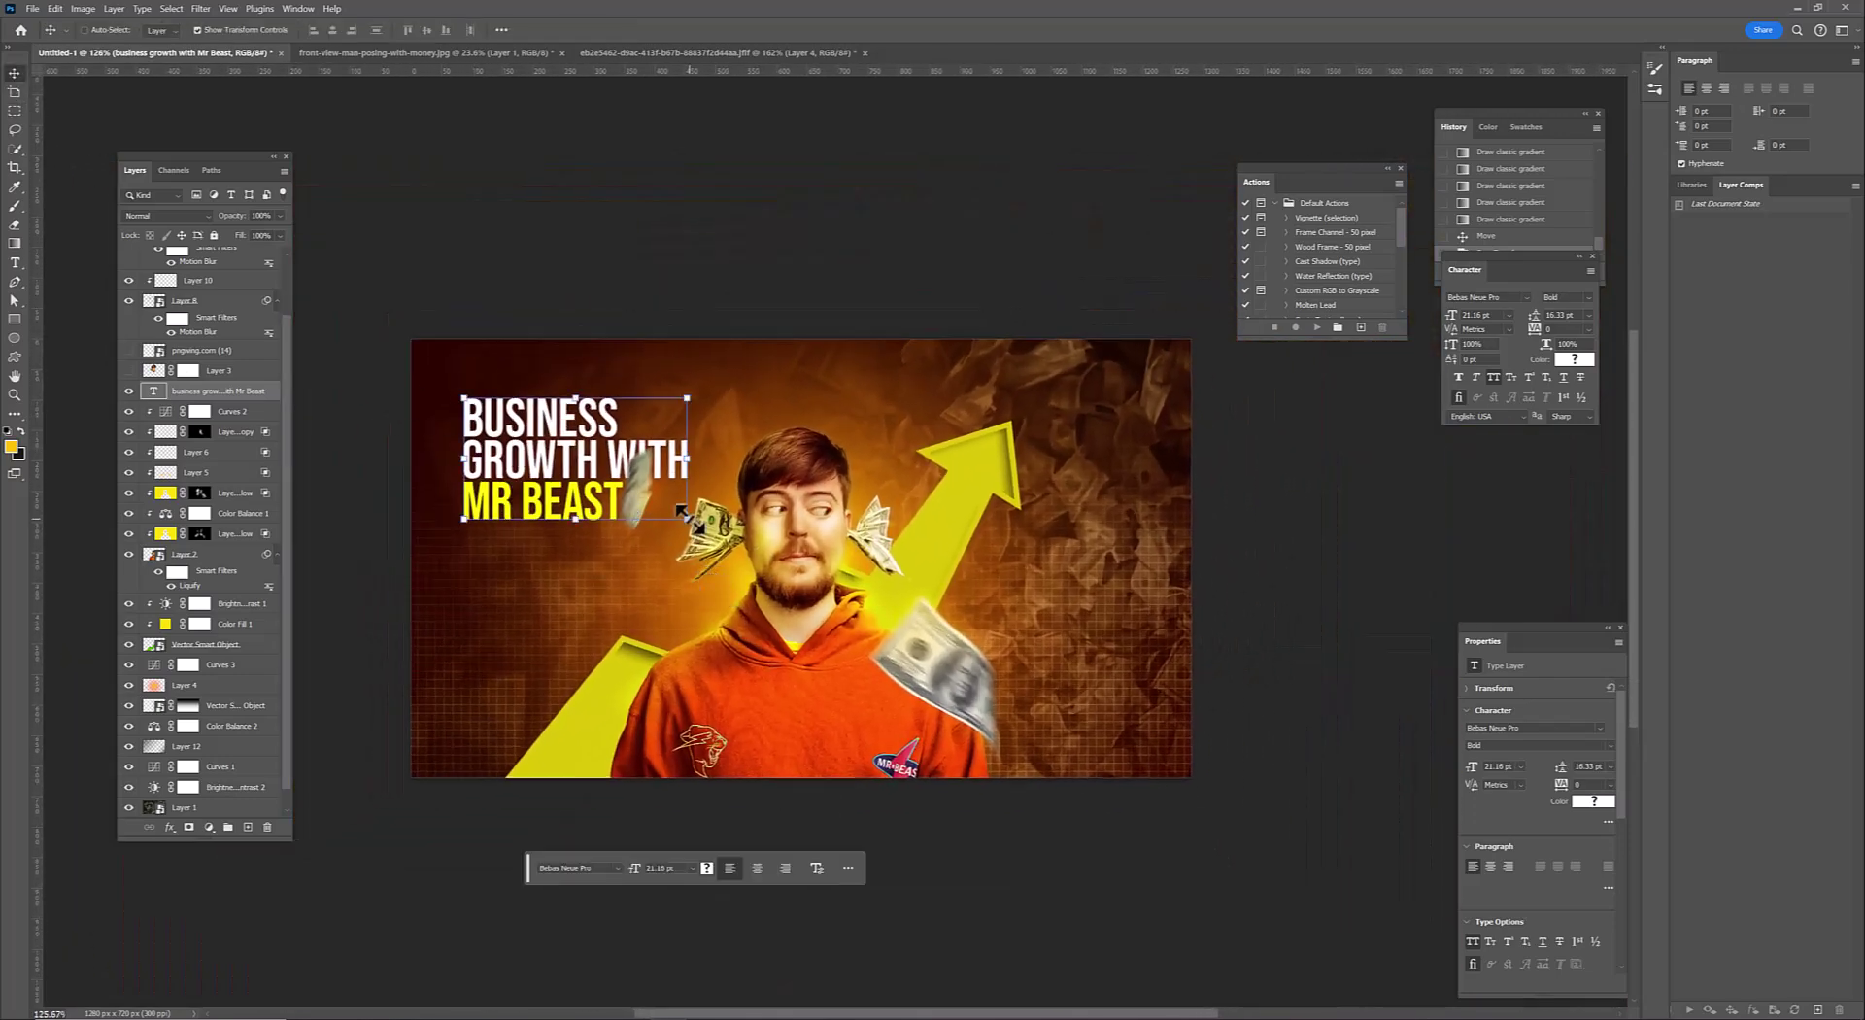
left_click_drag(688, 513, 691, 559)
key("Return")
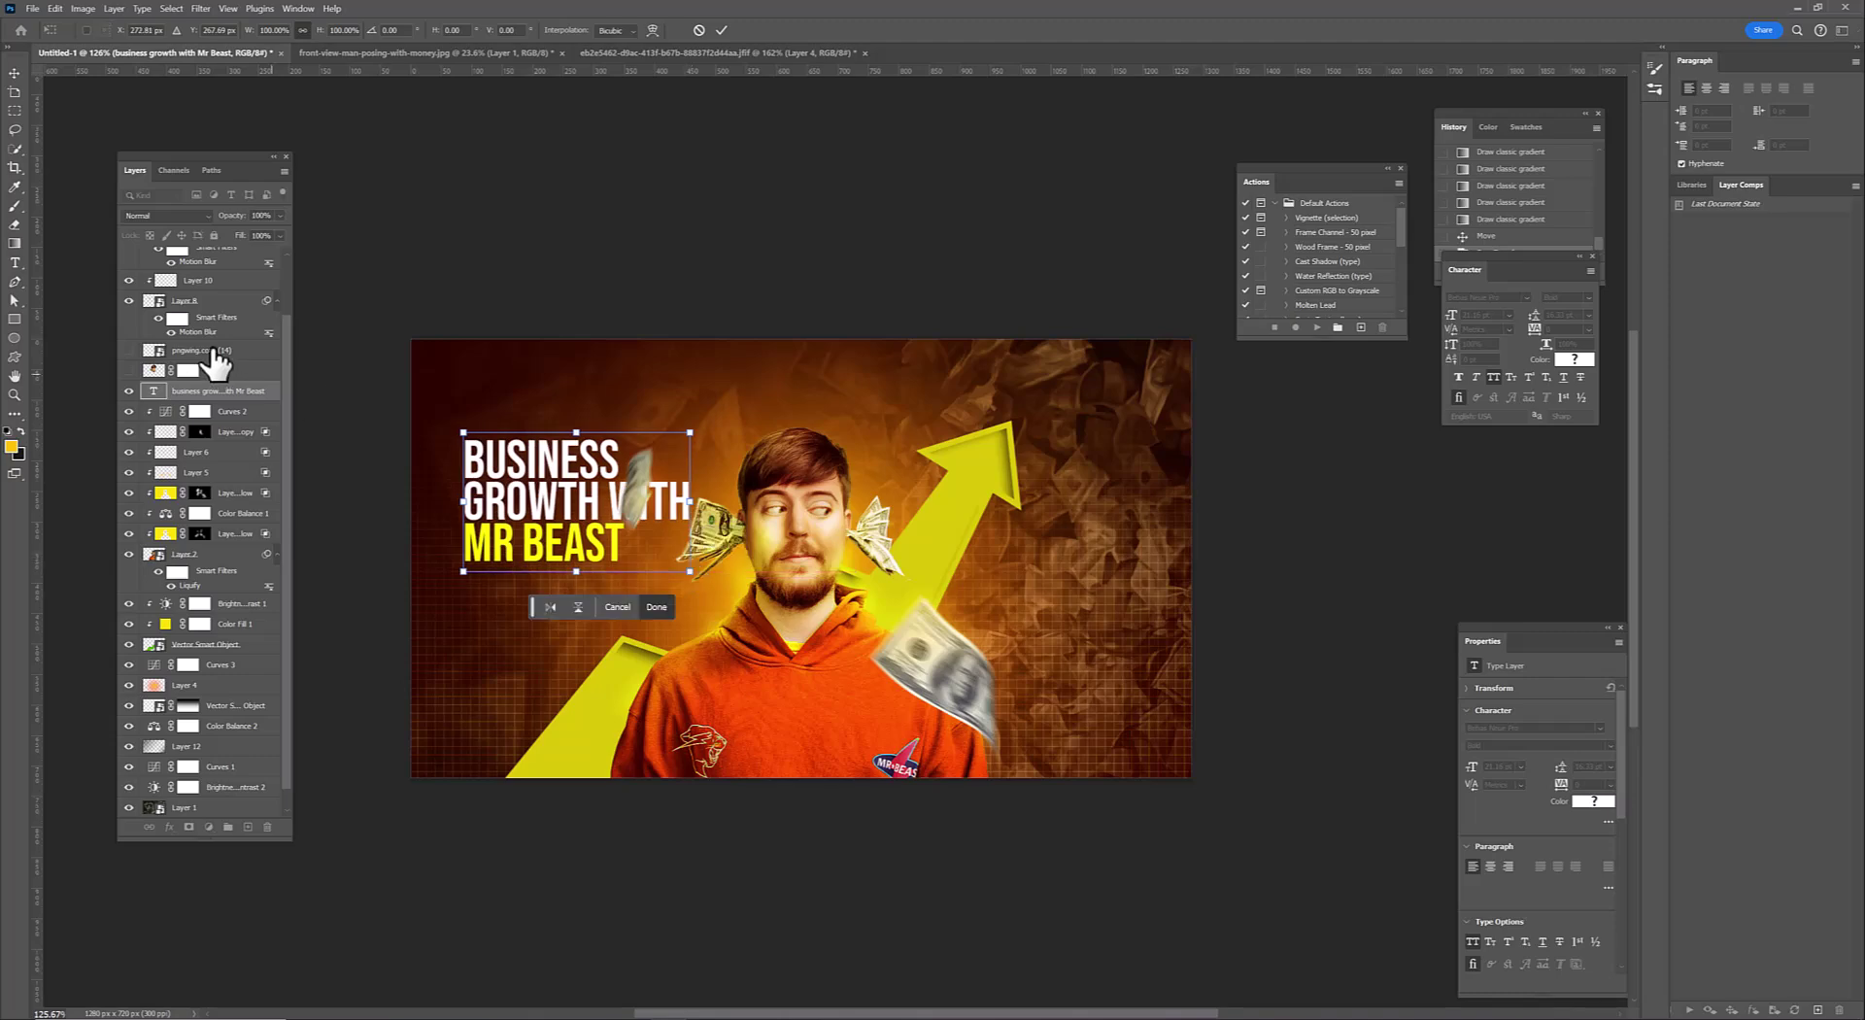
left_click(199, 280)
left_click_drag(655, 507, 645, 528)
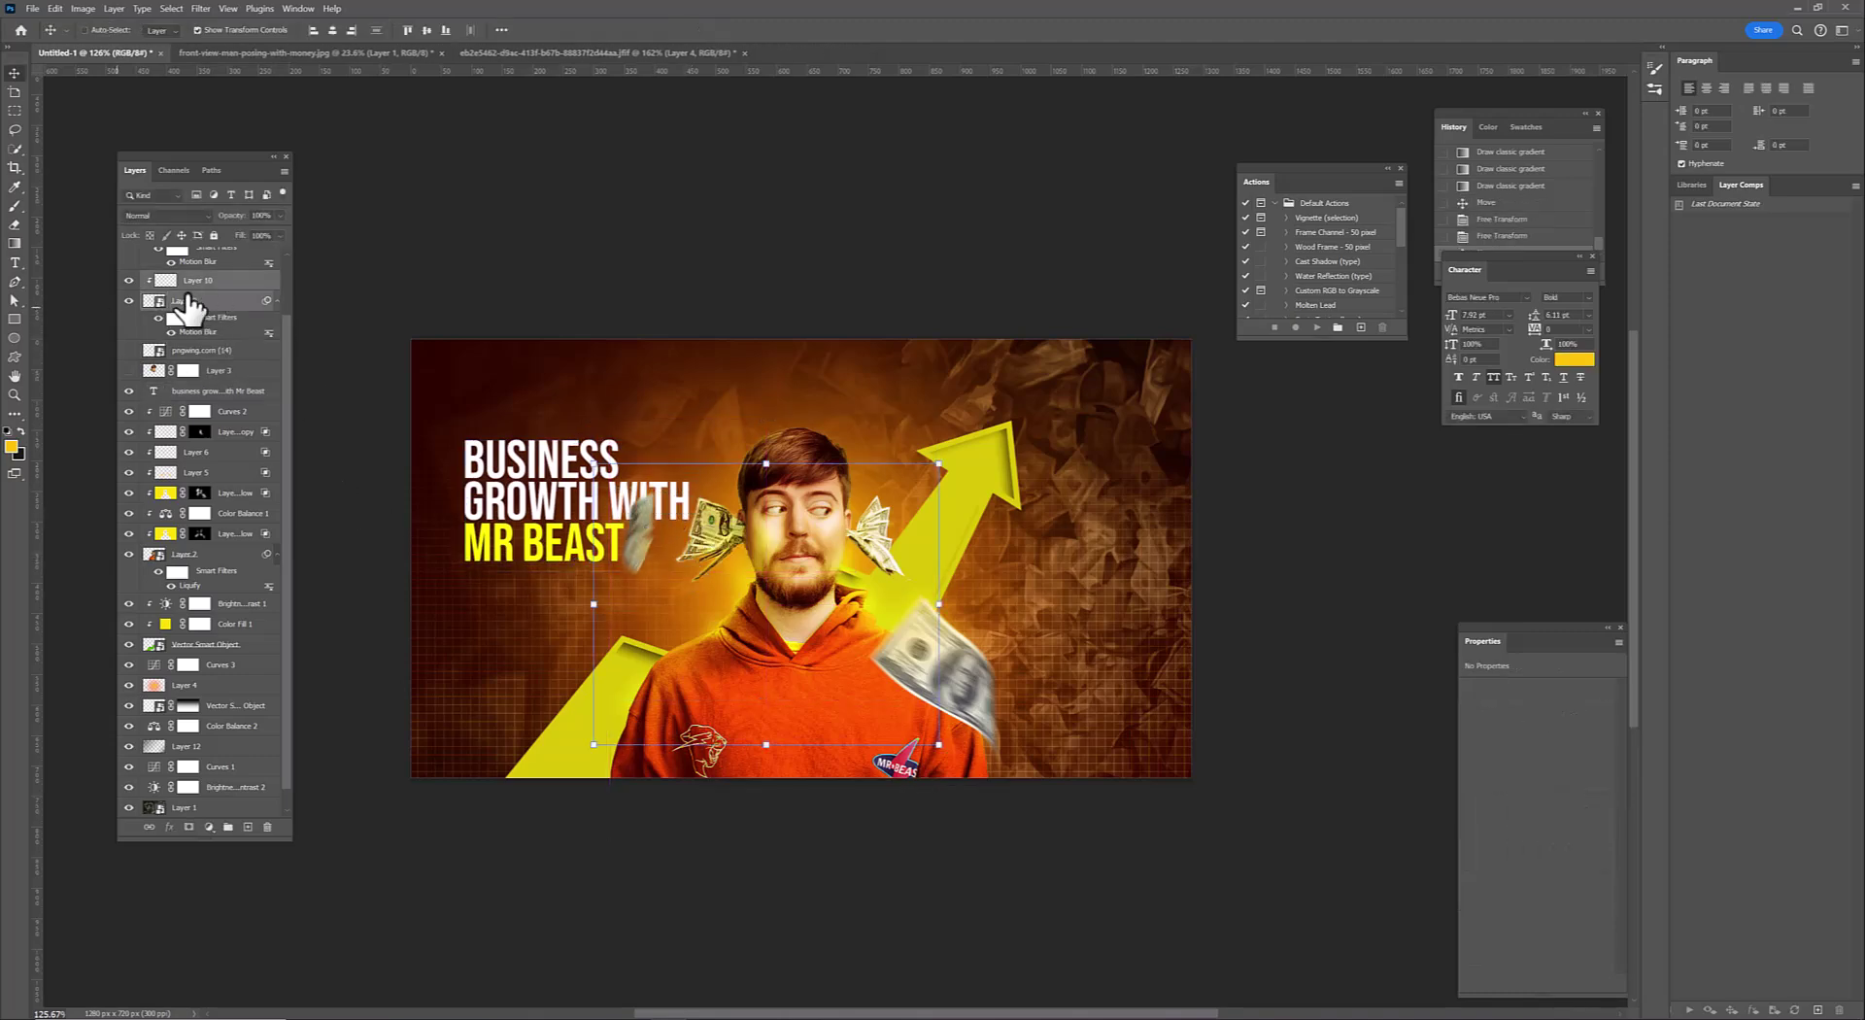
left_click(247, 827)
Set Layer 13 to Soft Light blending and clip it to the layer below
key("b")
scroll(646, 539, "up", 5)
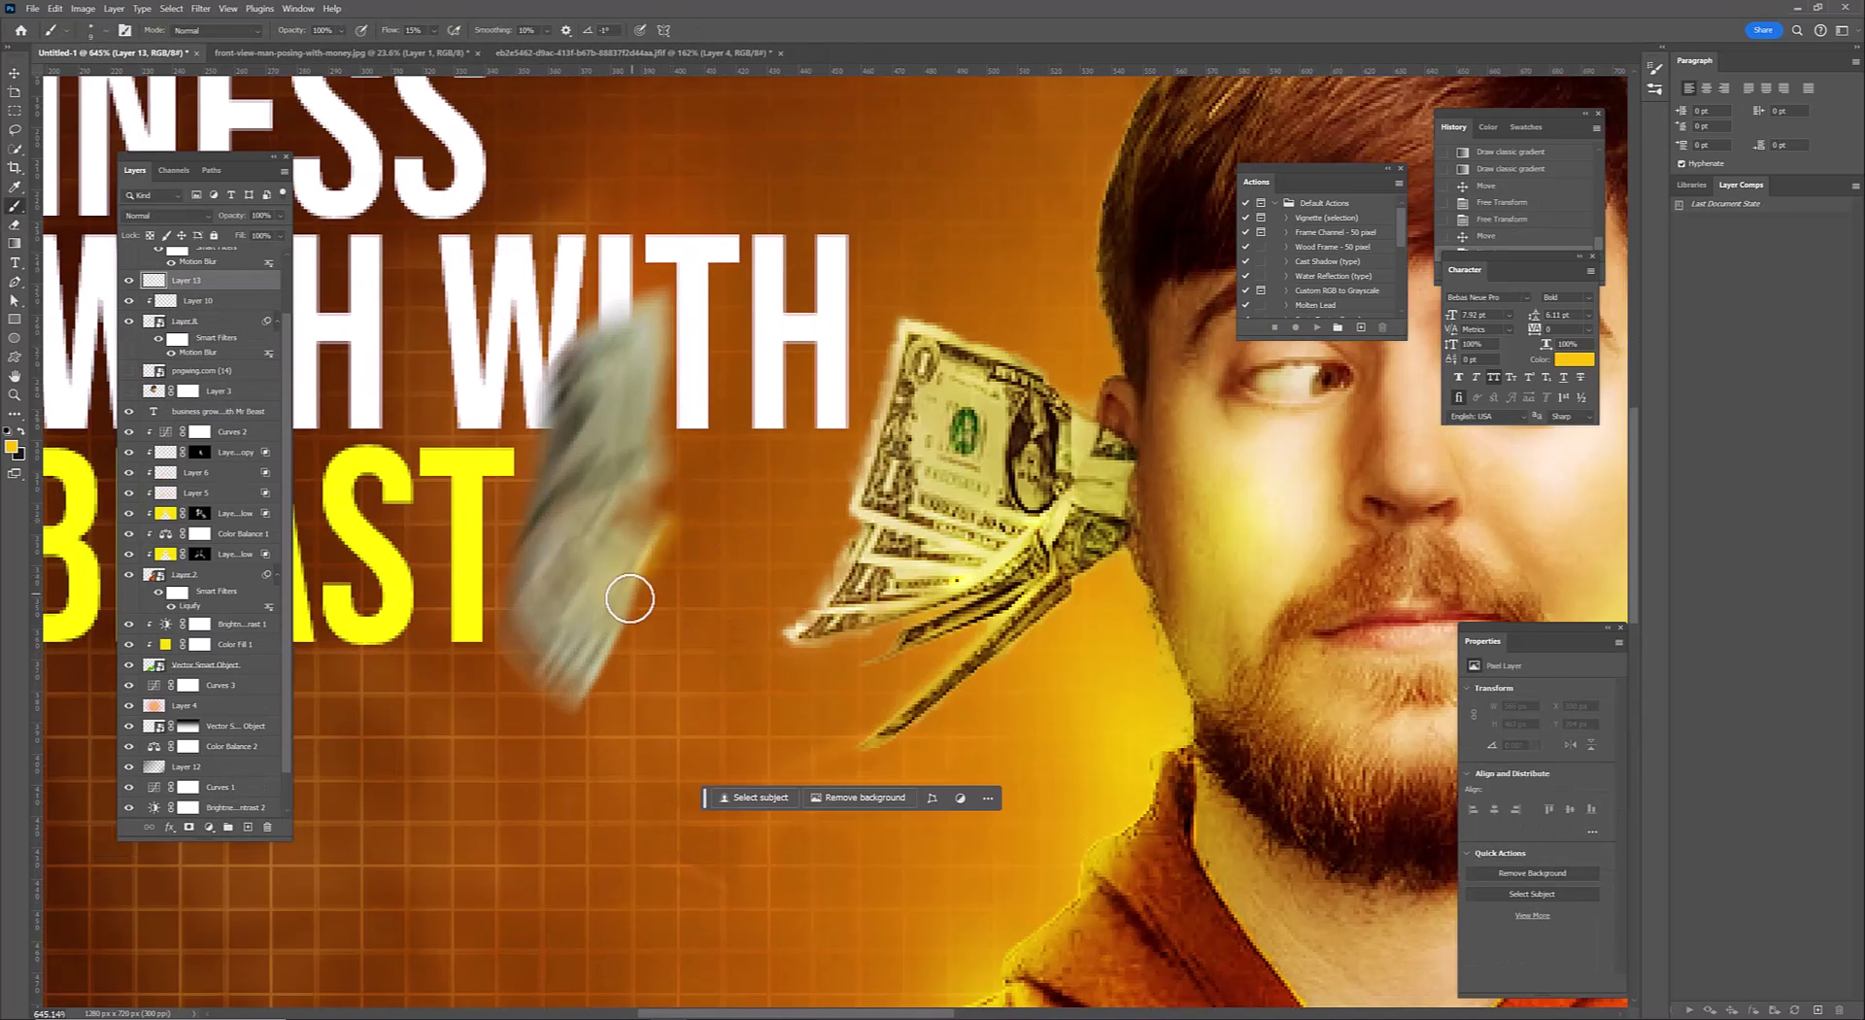
right_click(215, 279)
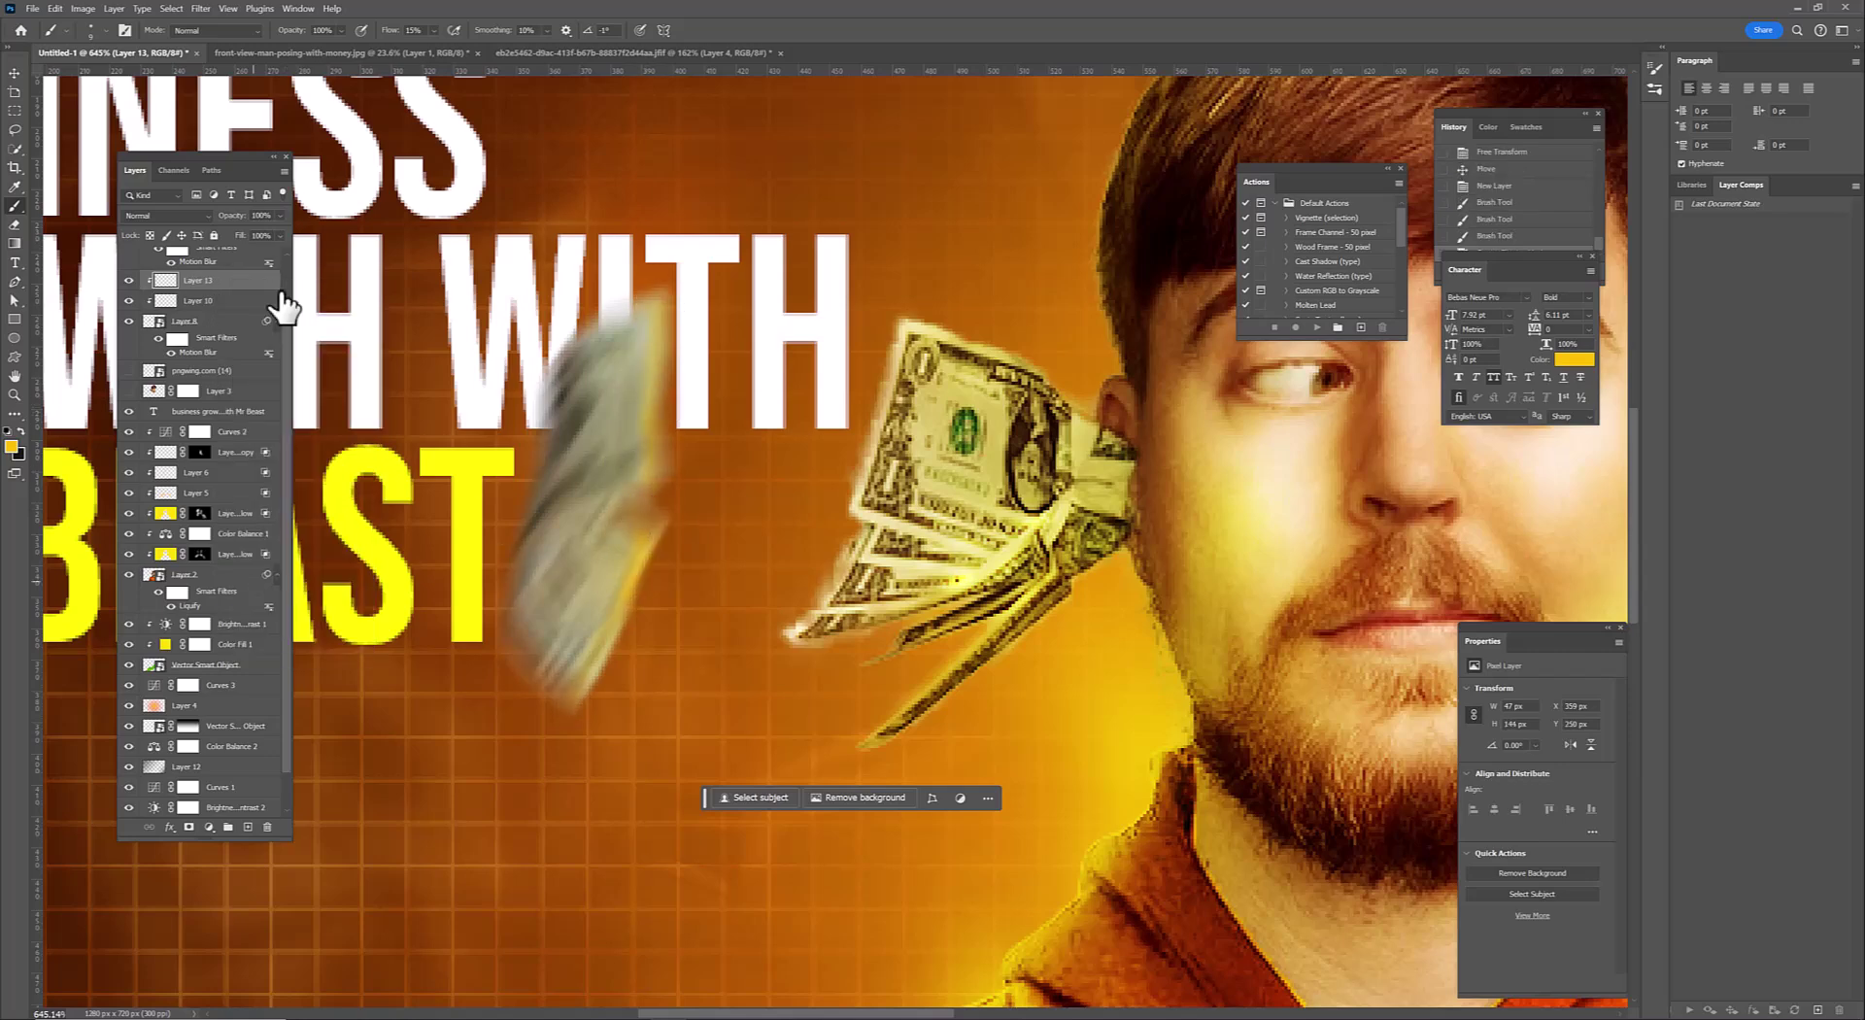
left_click(165, 215)
left_click(146, 431)
key("ctrl+alt+g")
scroll(616, 592, "down", 5)
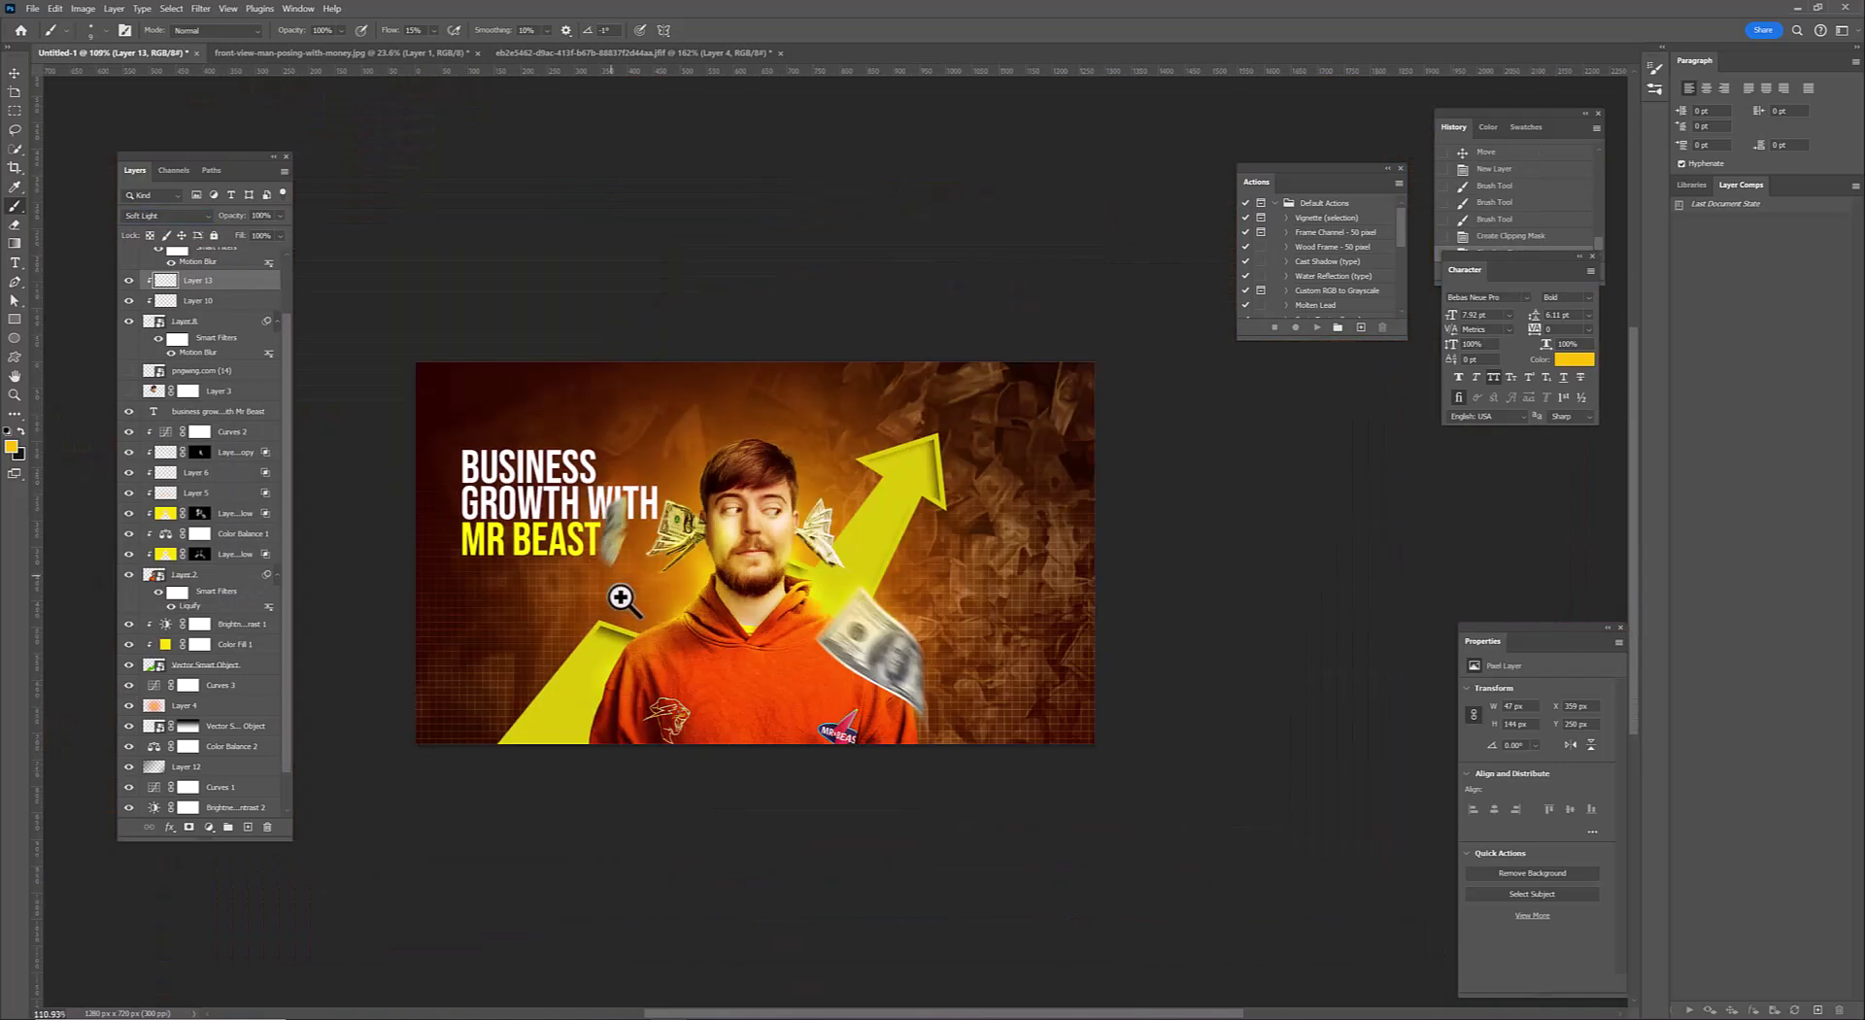
scroll(595, 586, "up", 2)
scroll(199, 500, "up", 2)
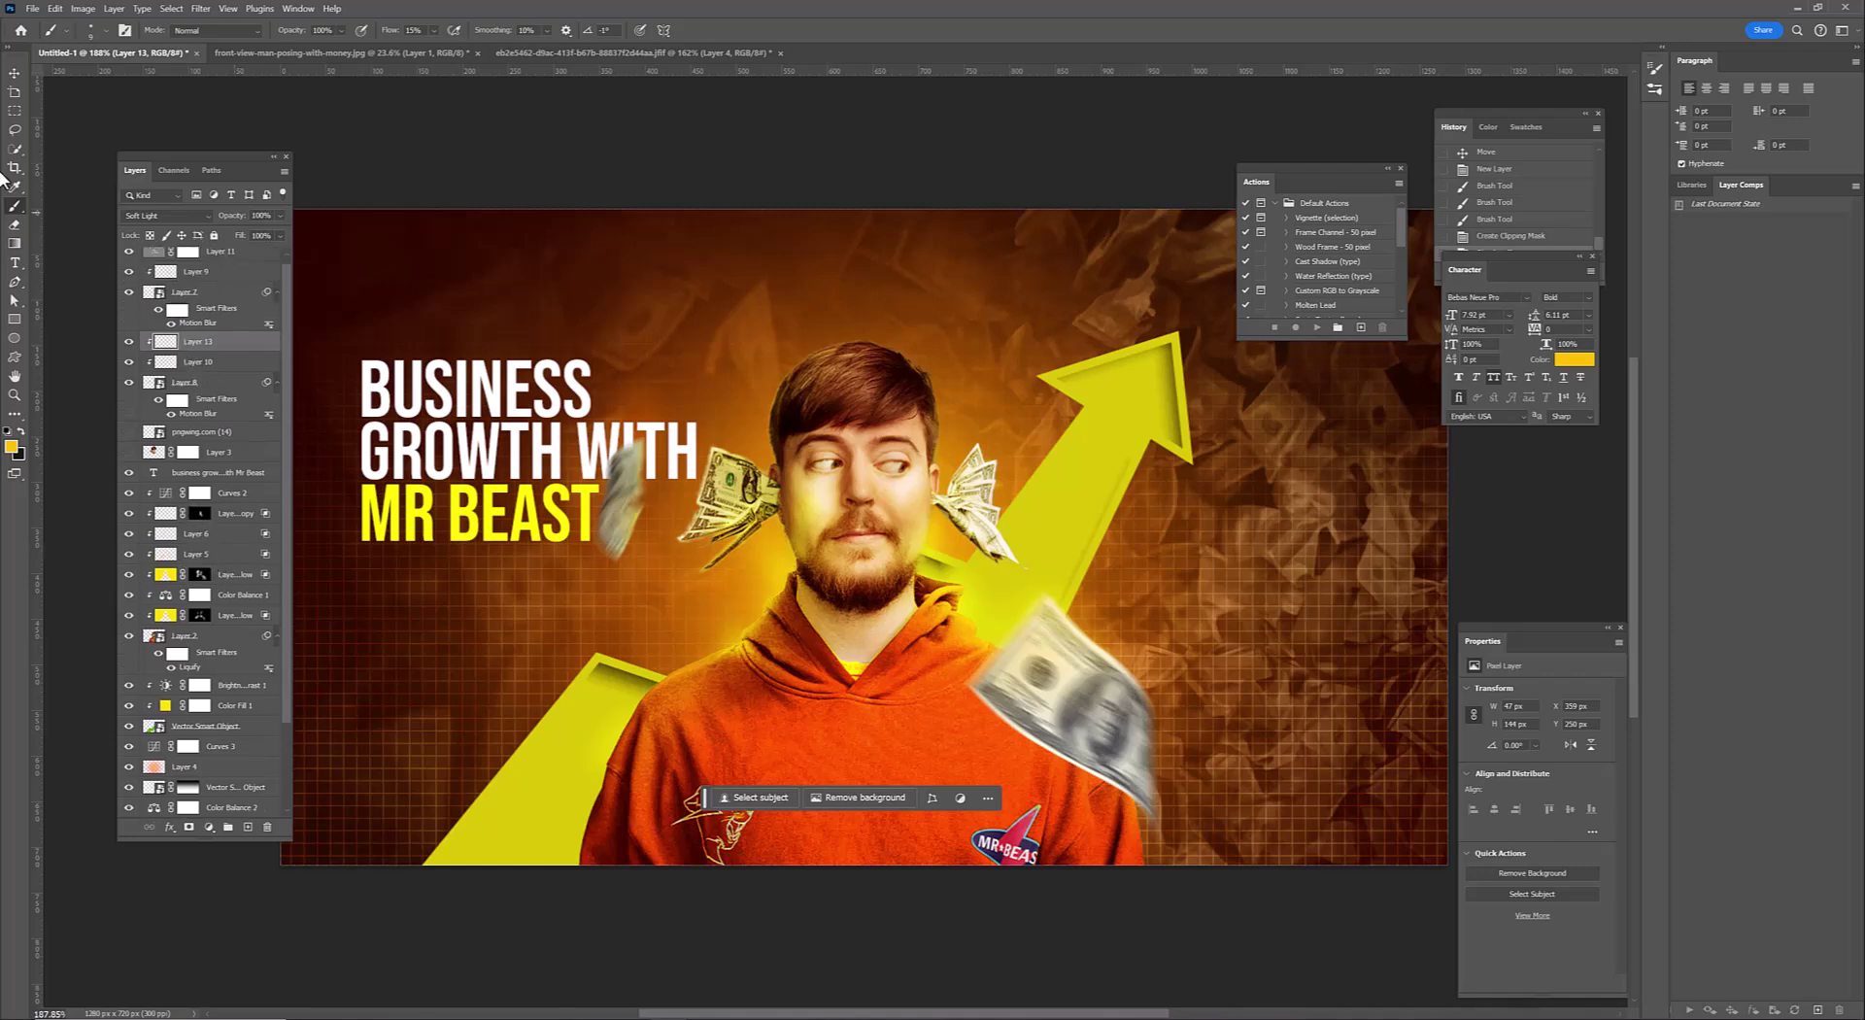
Marquee-select MR BEAST, add a clipped layer above the title and brush dark shading over it
left_click(194, 472)
key("m")
left_click_drag(356, 480, 626, 575)
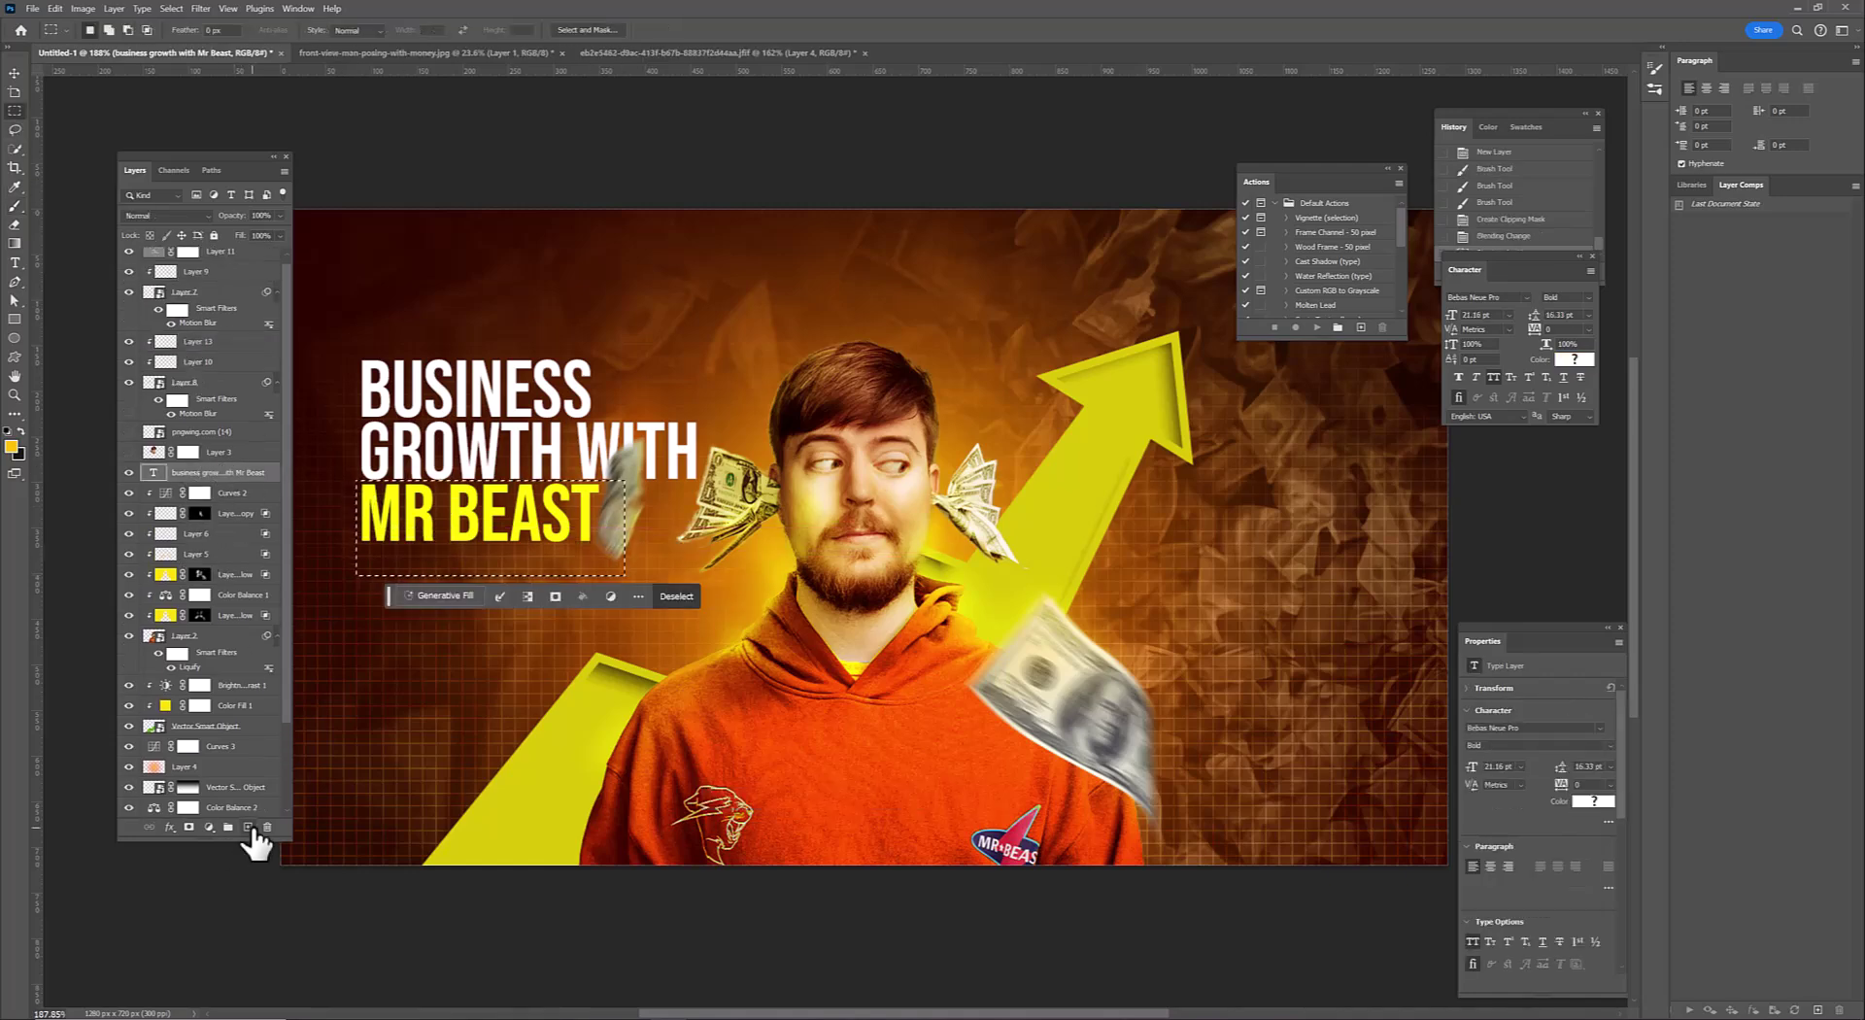
left_click(247, 826)
right_click(199, 472)
key("Escape")
key("b")
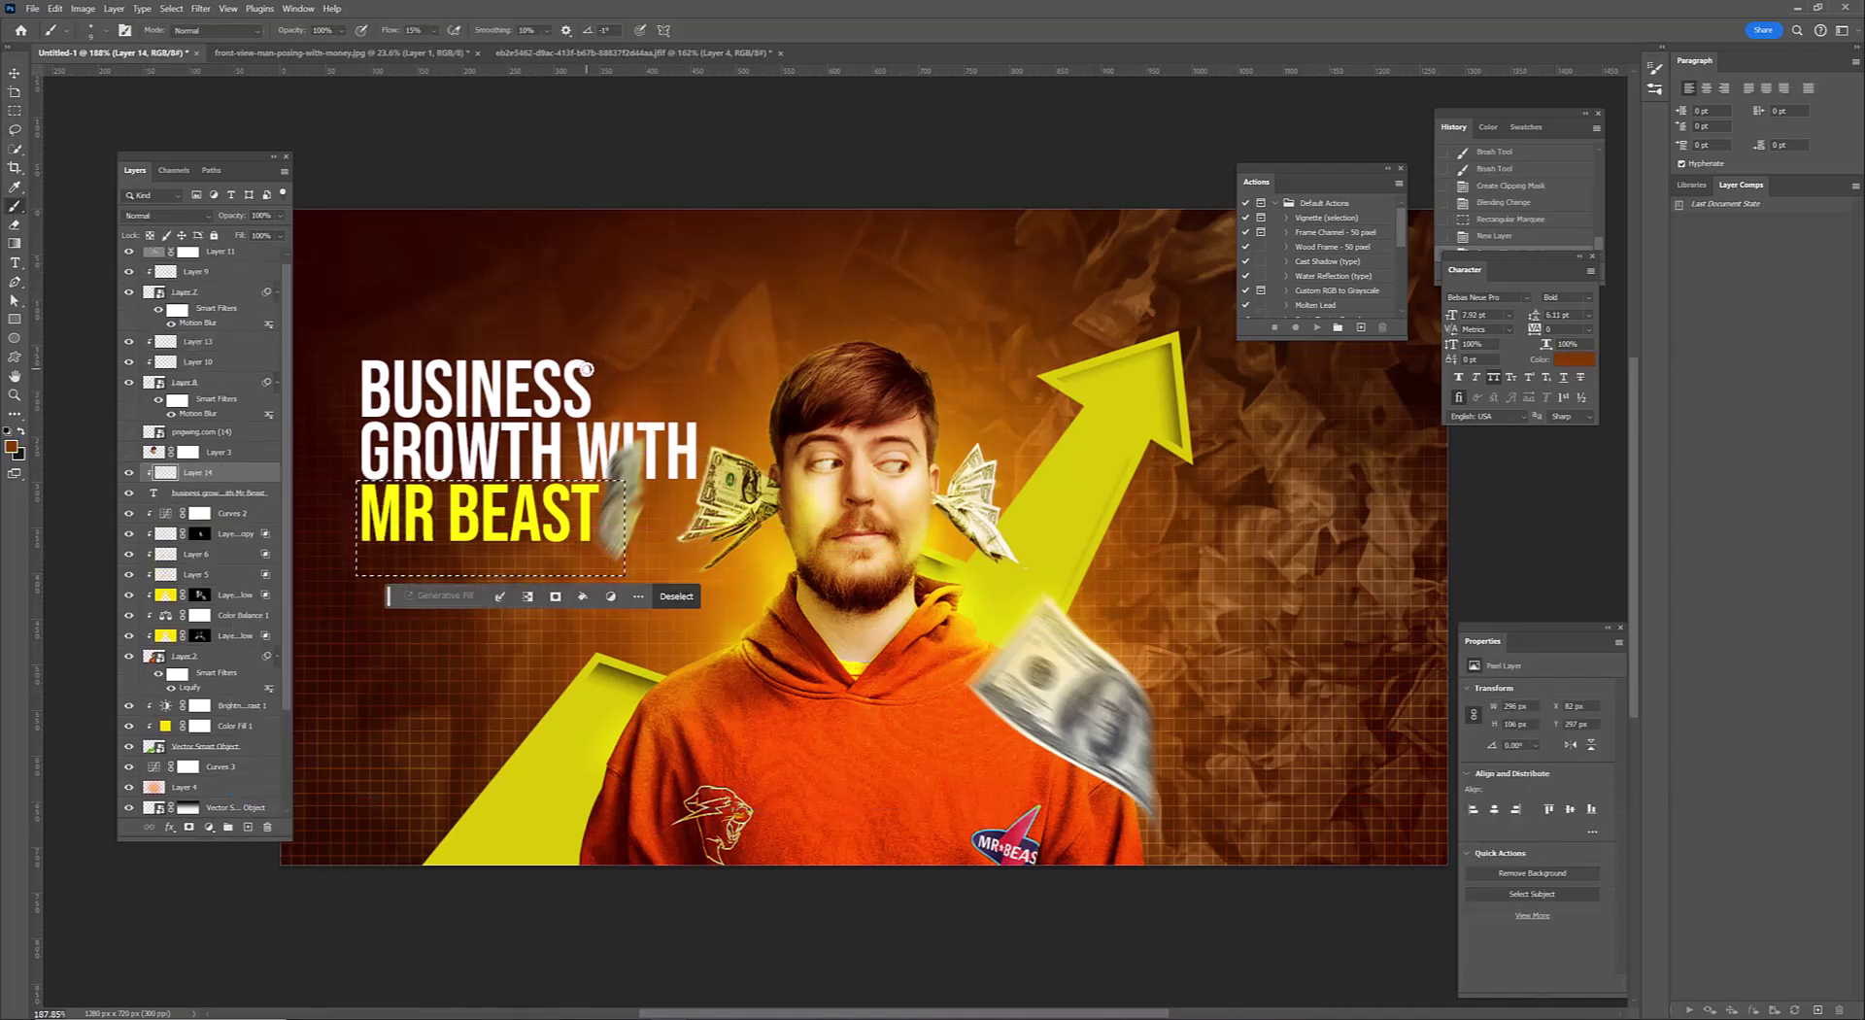
key("]")
key("]")
key("]")
left_click(417, 458)
key("ctrl+d")
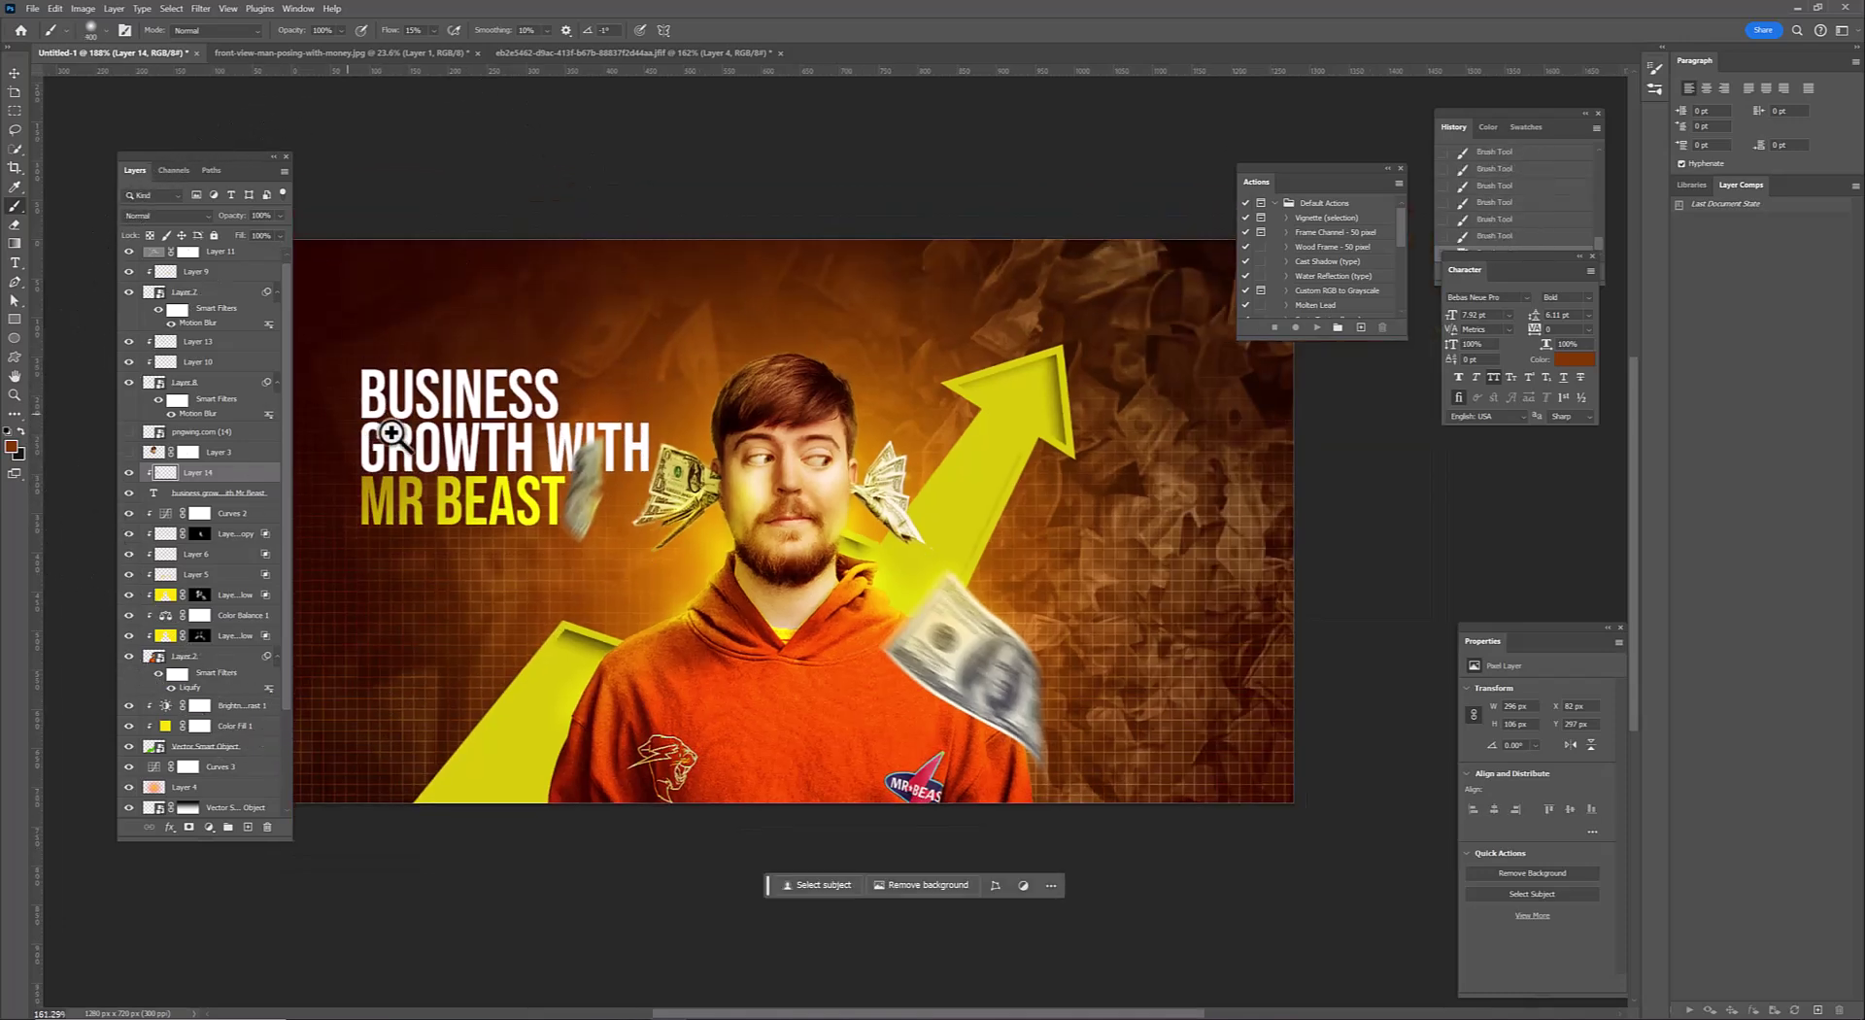
scroll(708, 701, "down", 3)
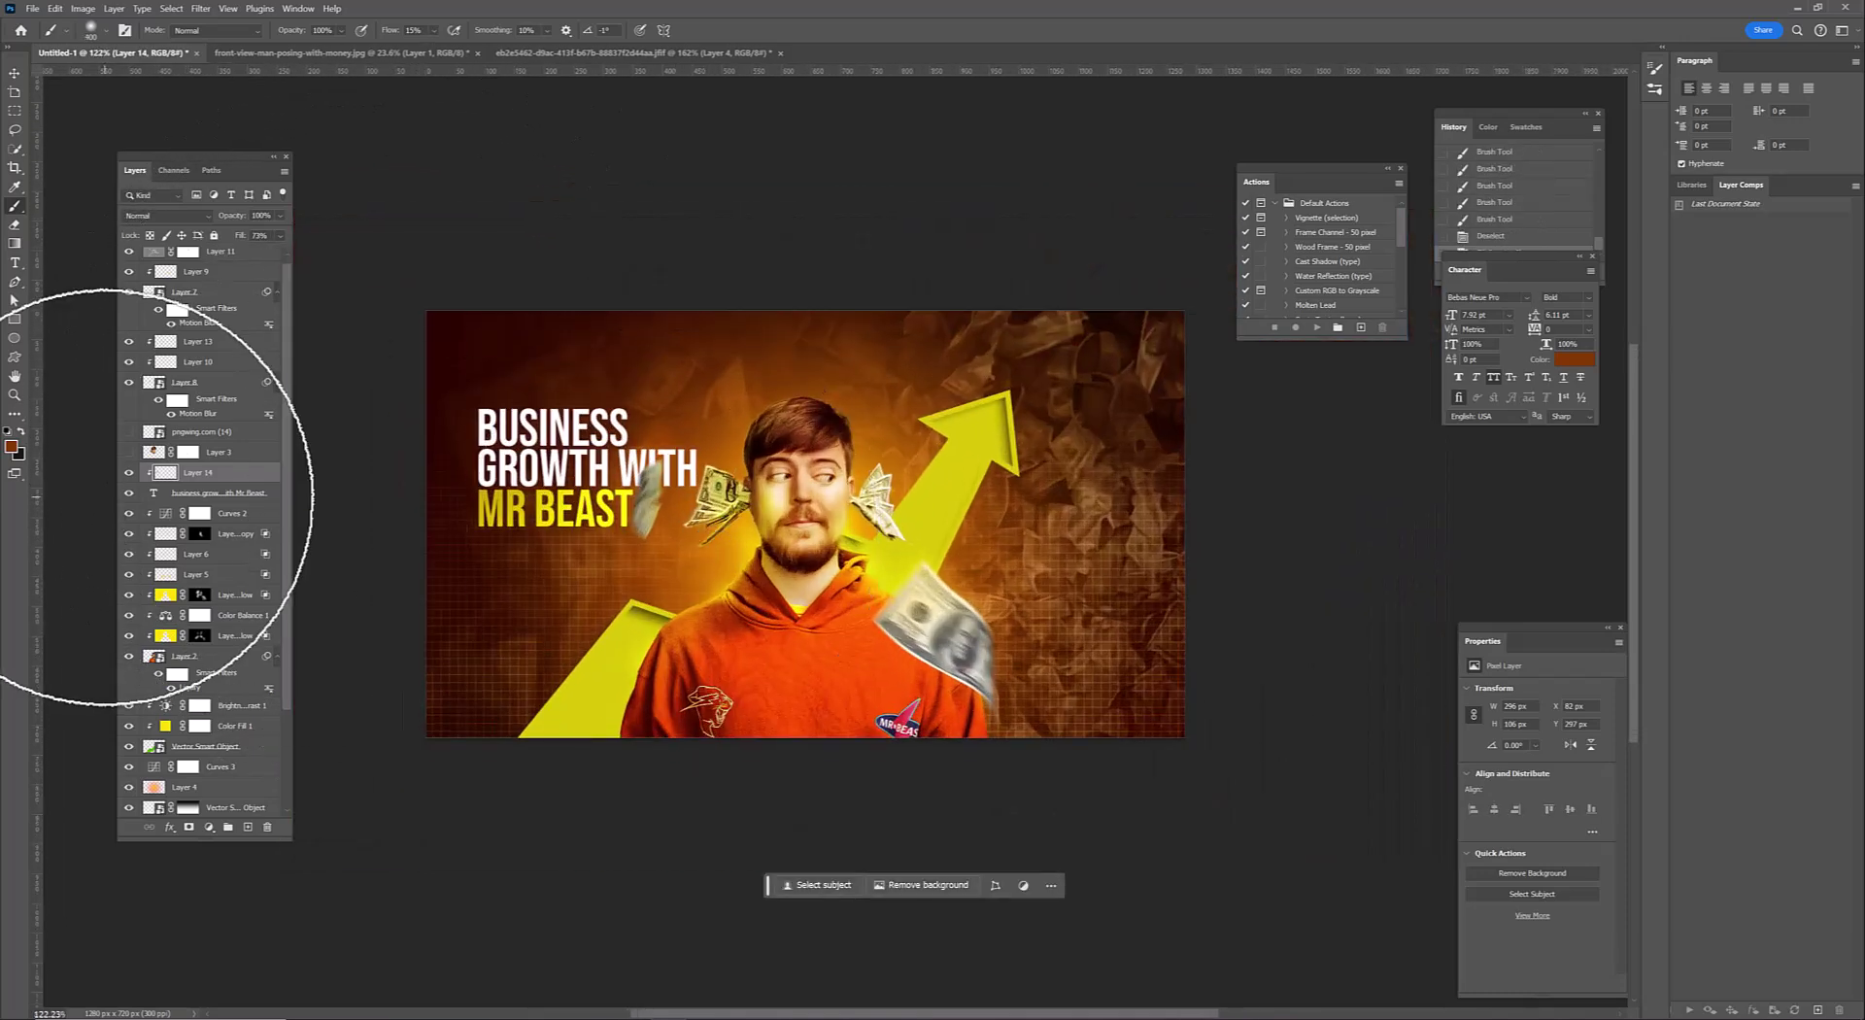
scroll(189, 490, "down", 2)
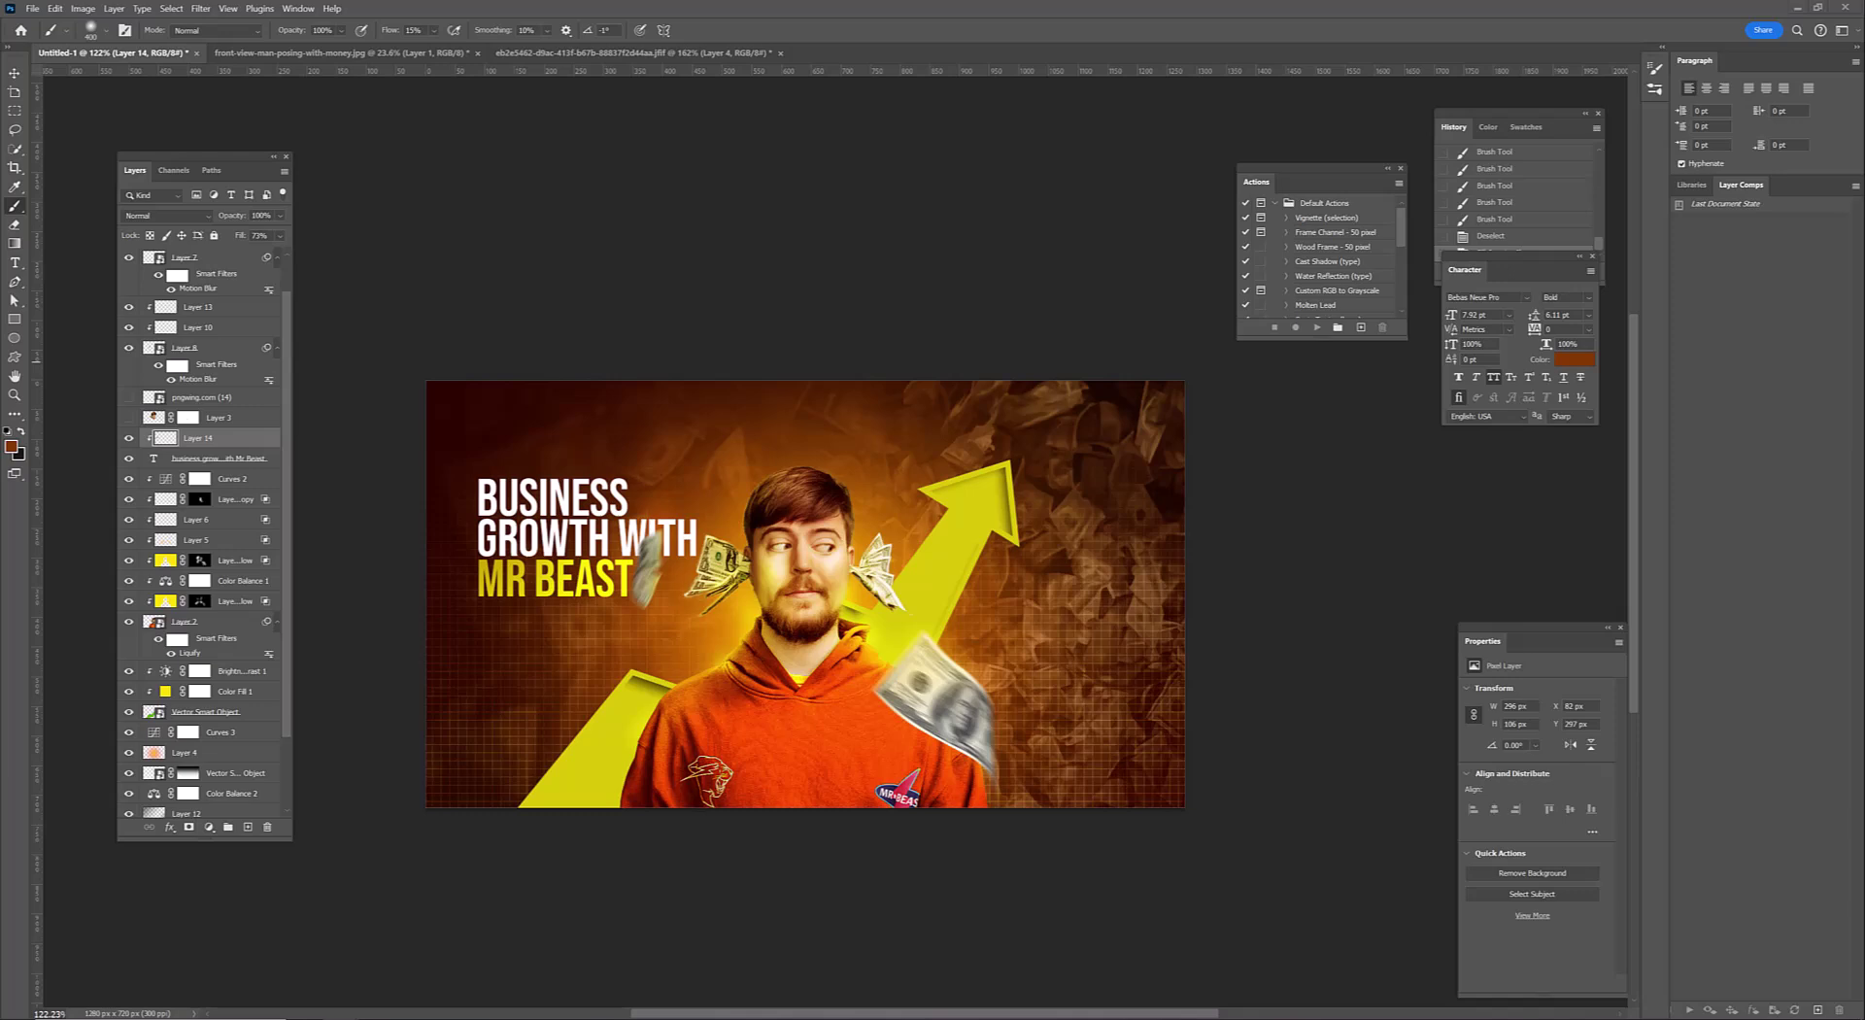
Copy MR BEAST into a new type layer placed in the top-right corner
scroll(632, 453, "up", 1)
key("t")
left_click_drag(633, 586, 472, 587)
key("ctrl+c")
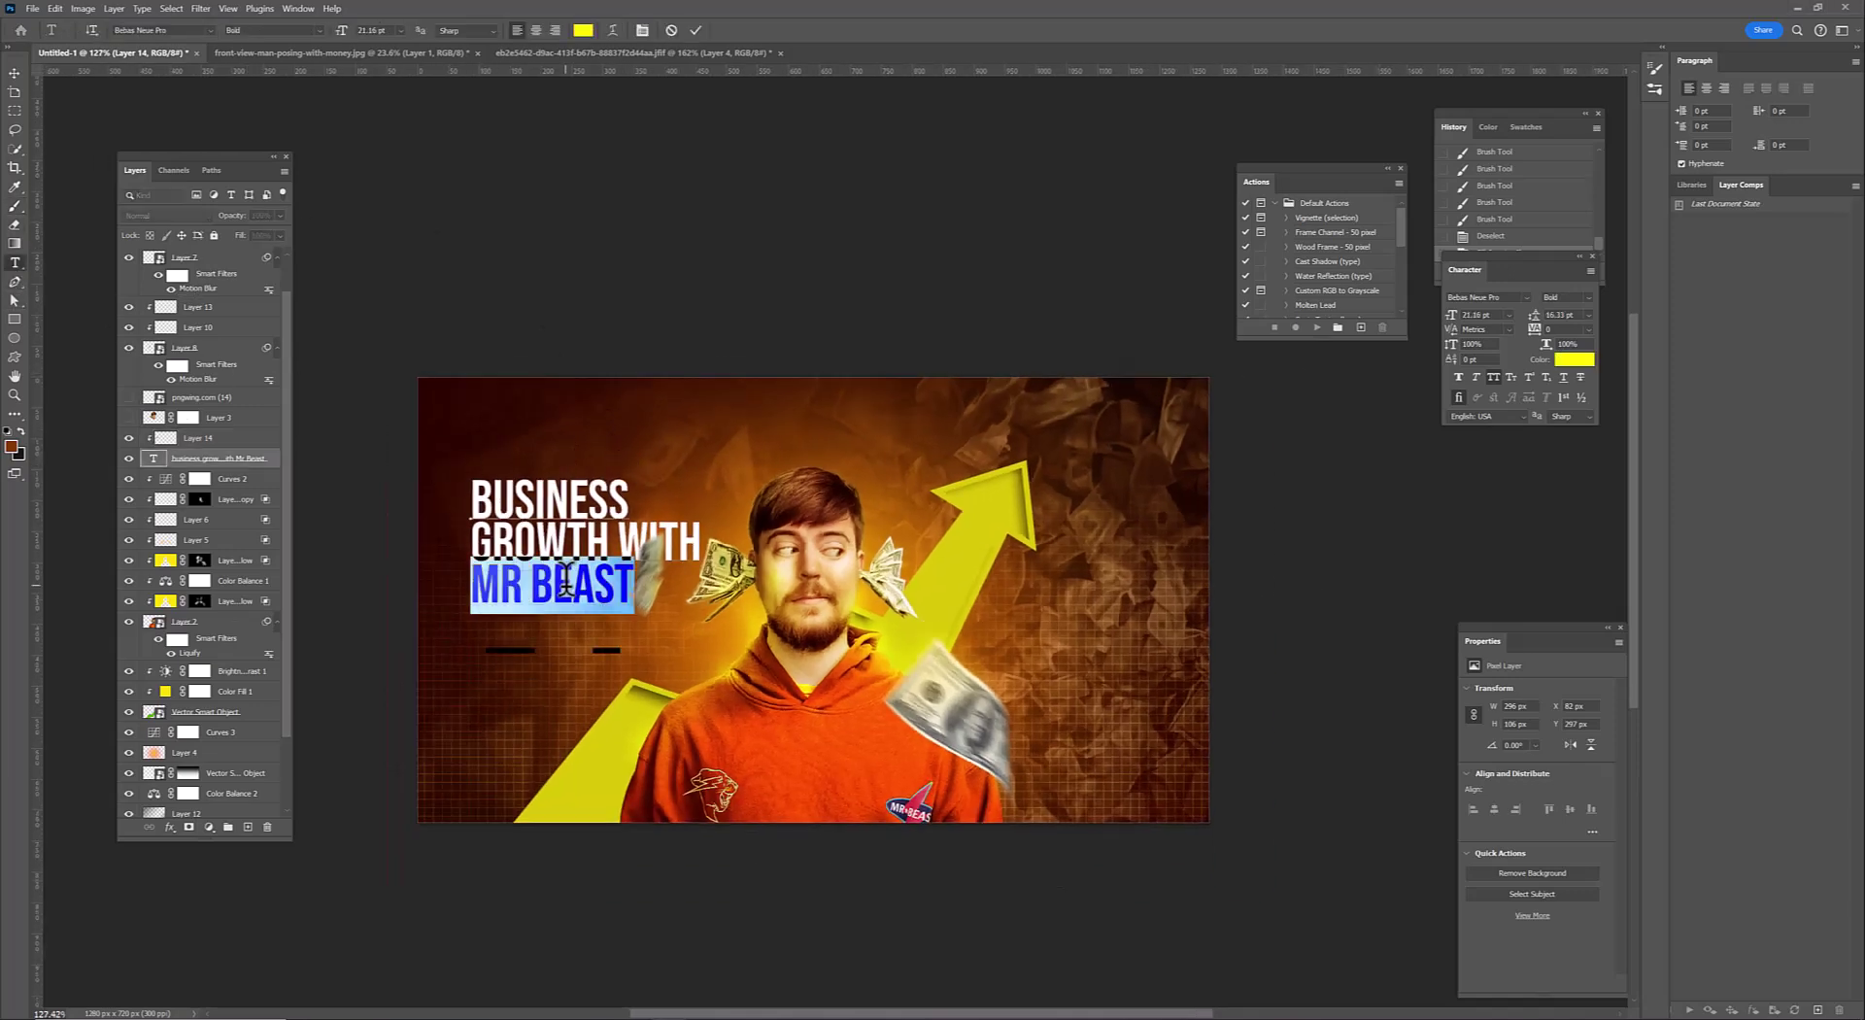
scroll(187, 299, "up", 2)
left_click(204, 258)
left_click(1082, 607)
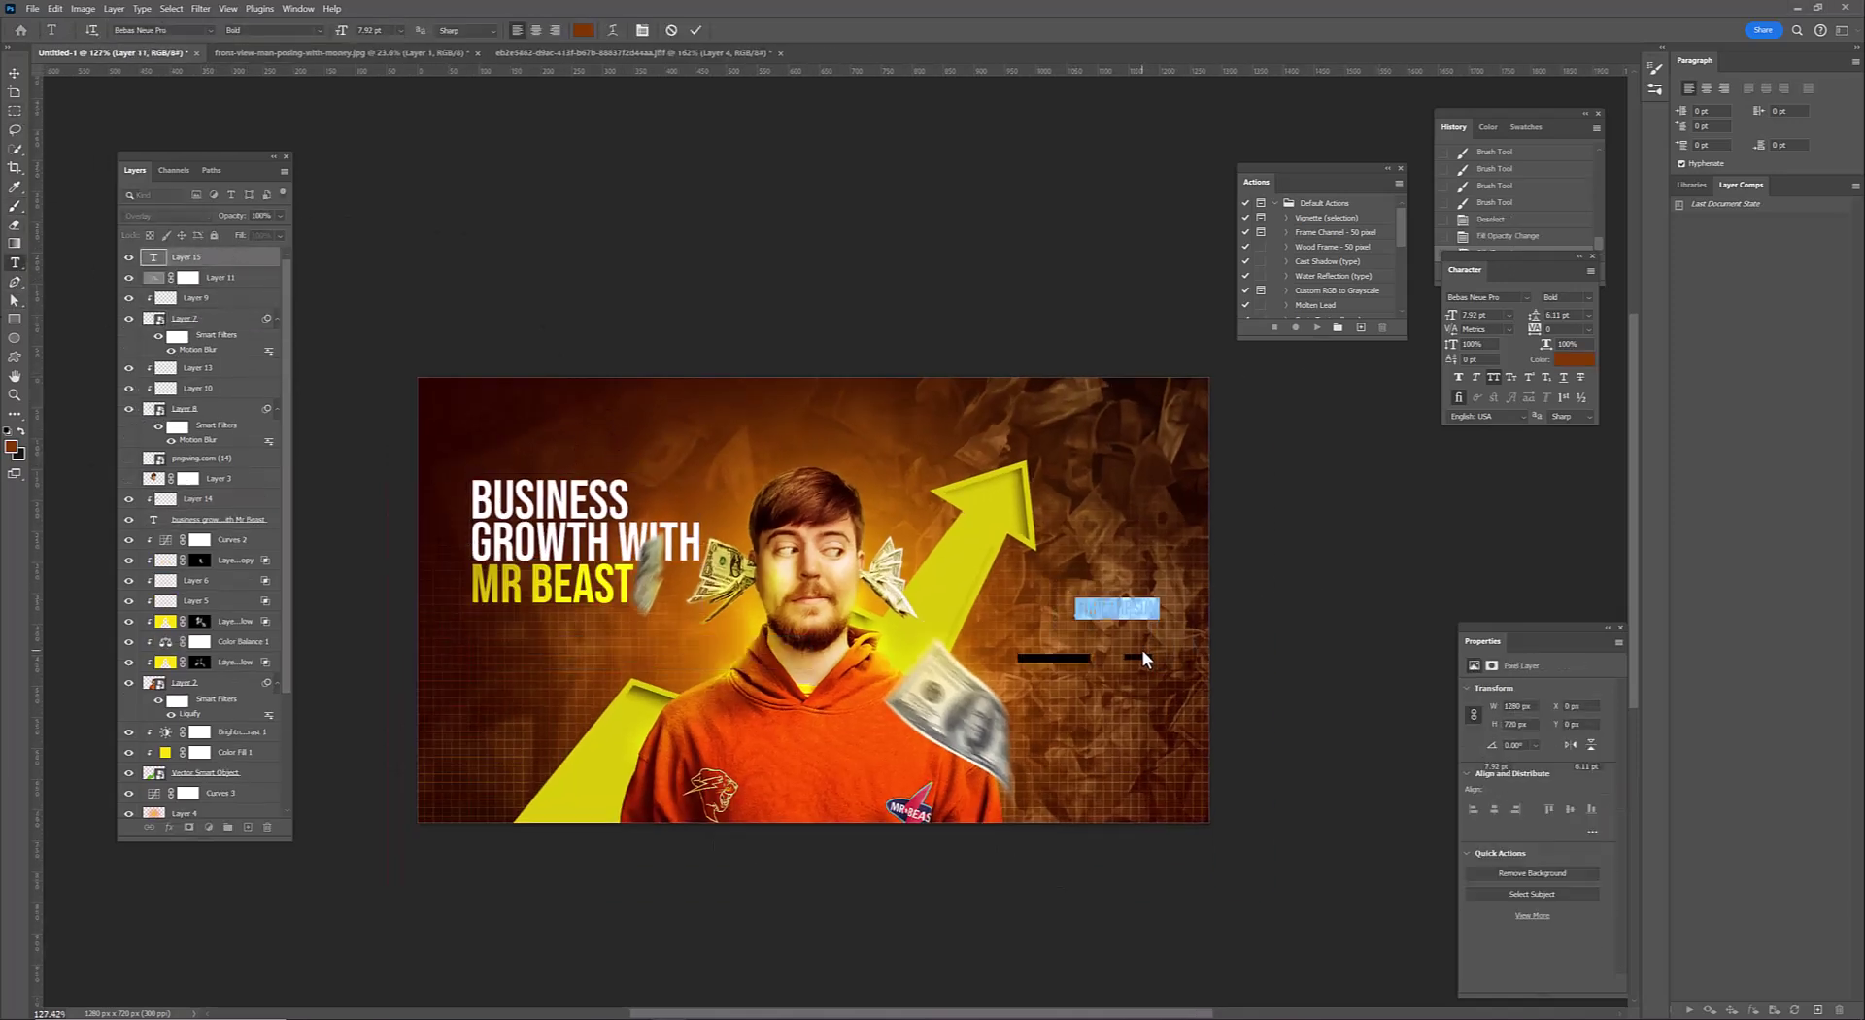
key("ctrl+v")
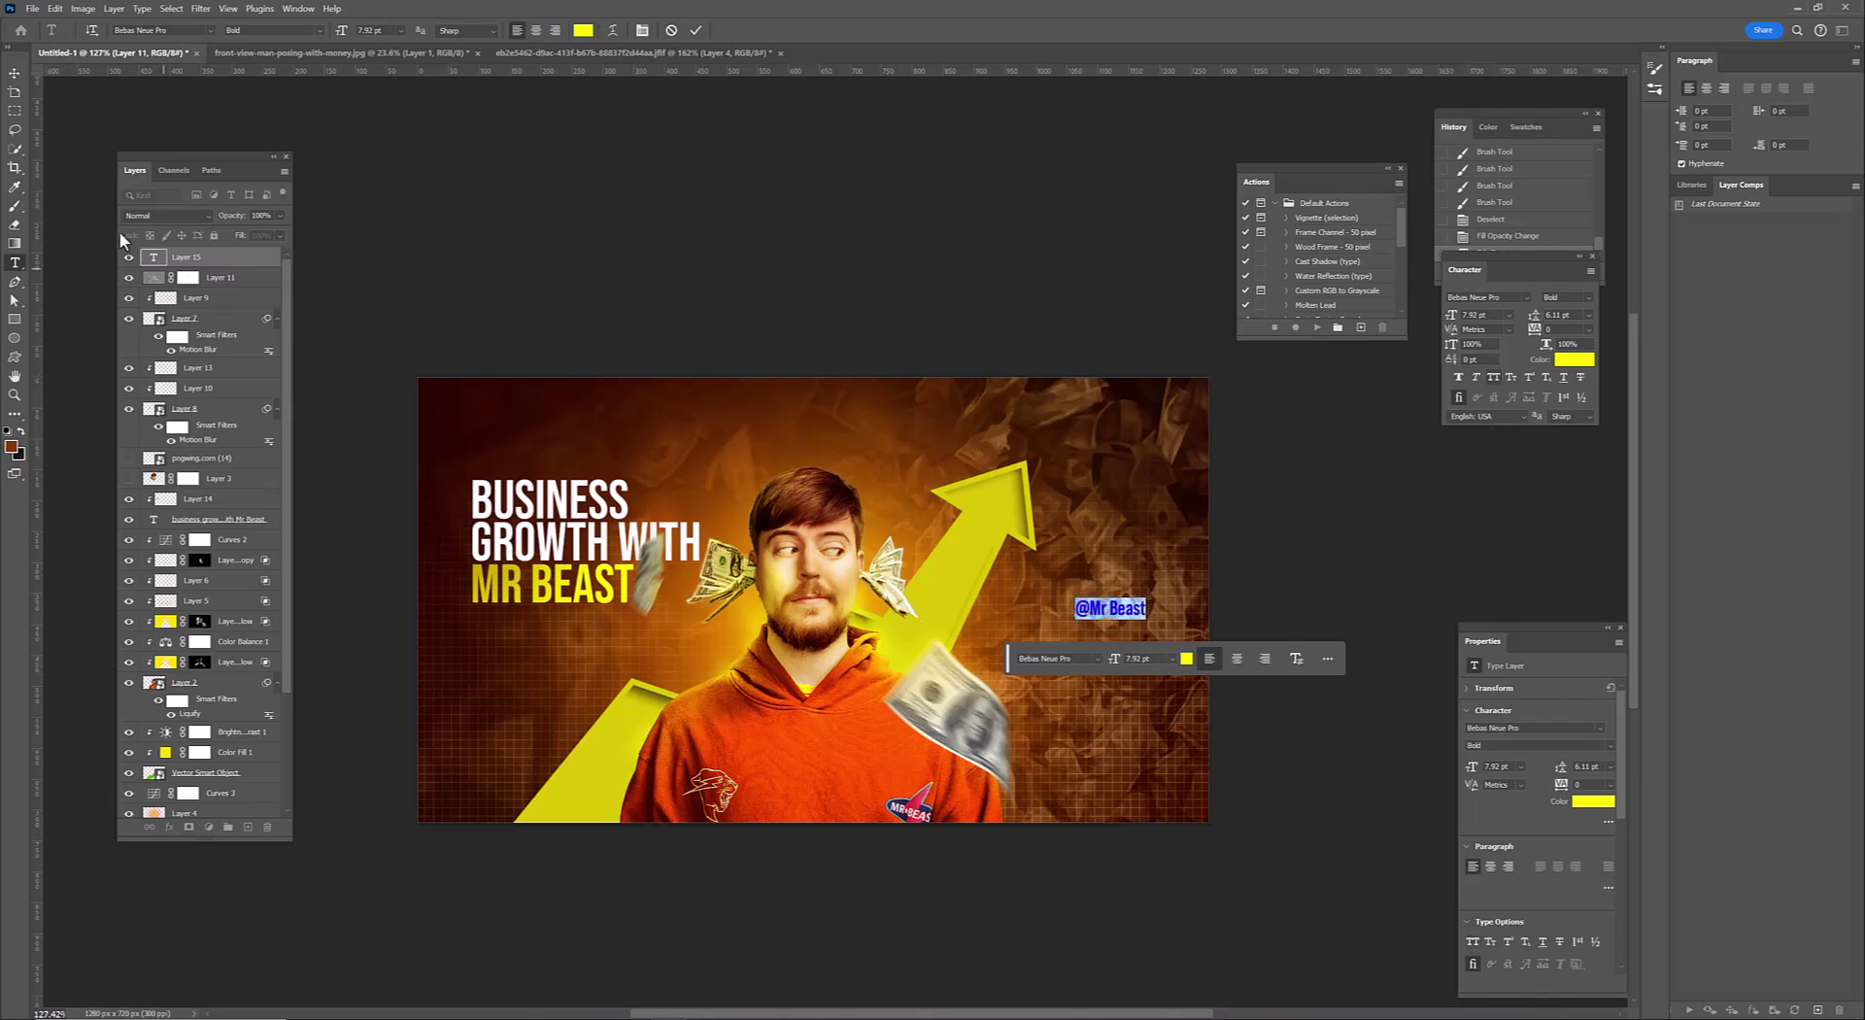
mouse_move(1117, 602)
left_mouse_down()
mouse_move(1156, 804)
mouse_move(1158, 432)
left_mouse_up()
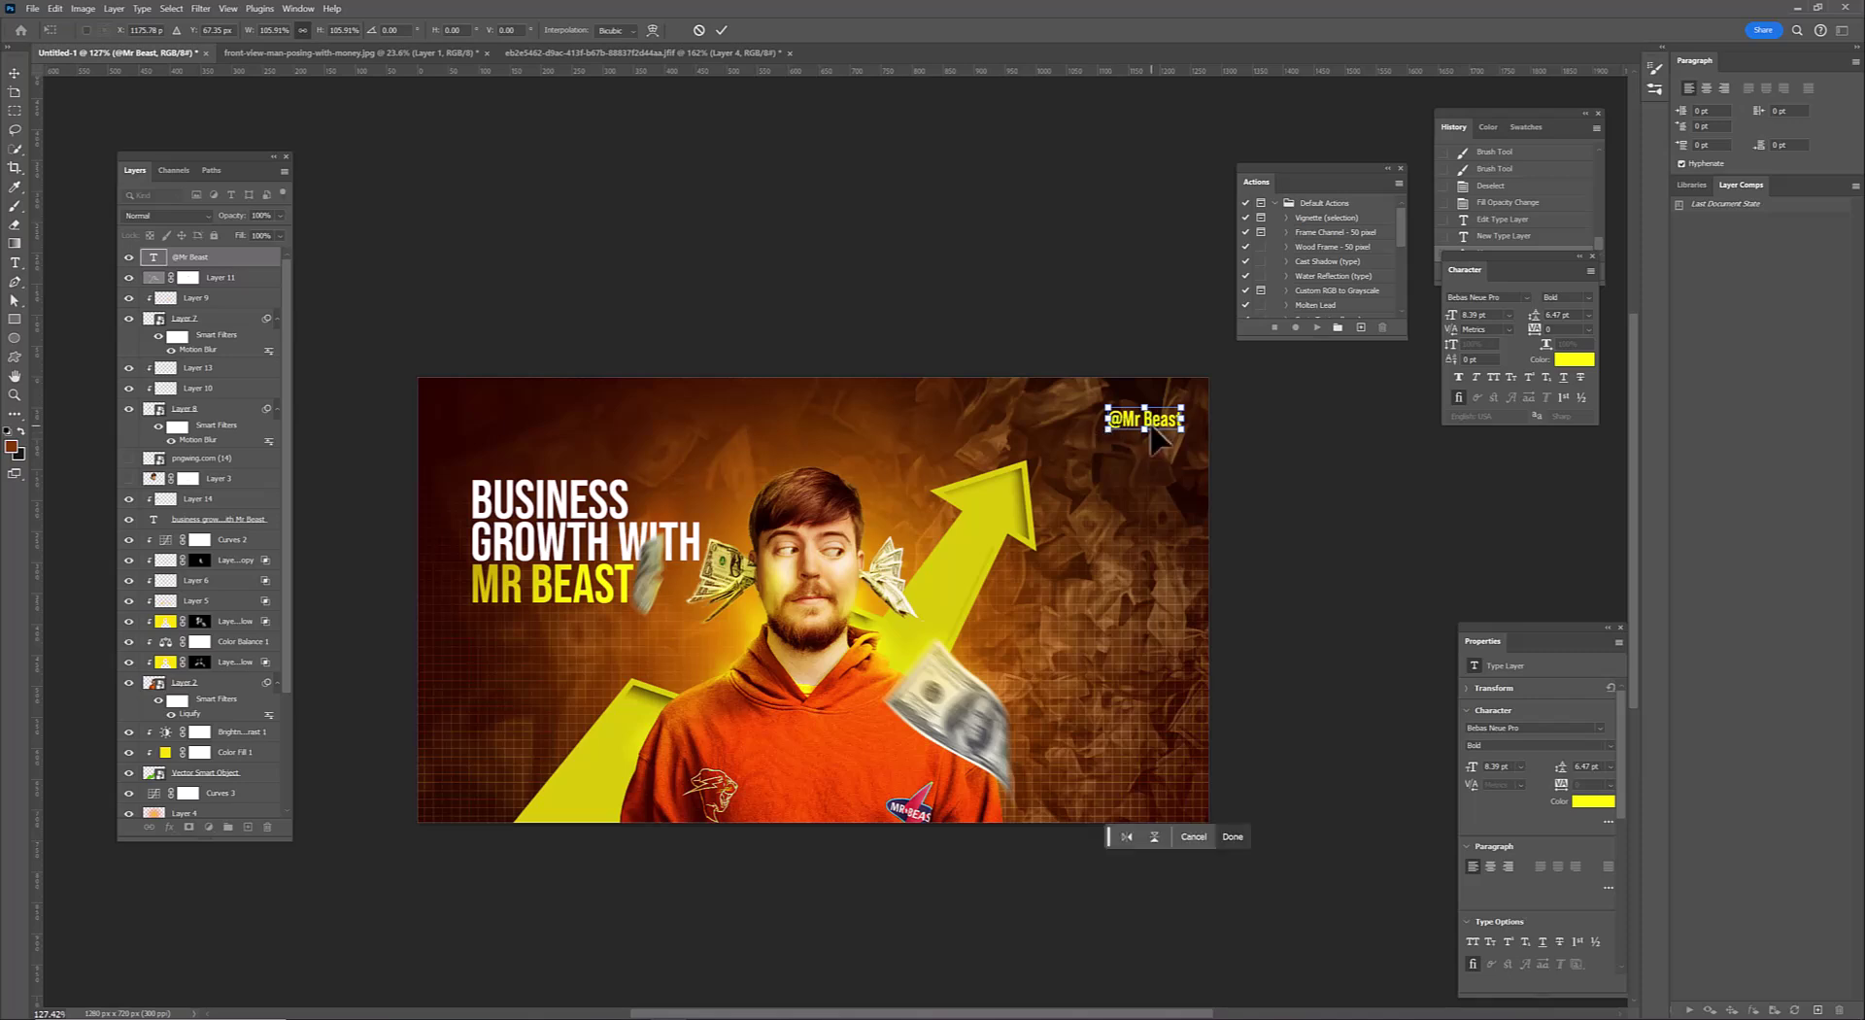
key("Return")
Move the headline and its shading layer slightly left and down
key("ctrl+z")
key("ctrl+shift+z")
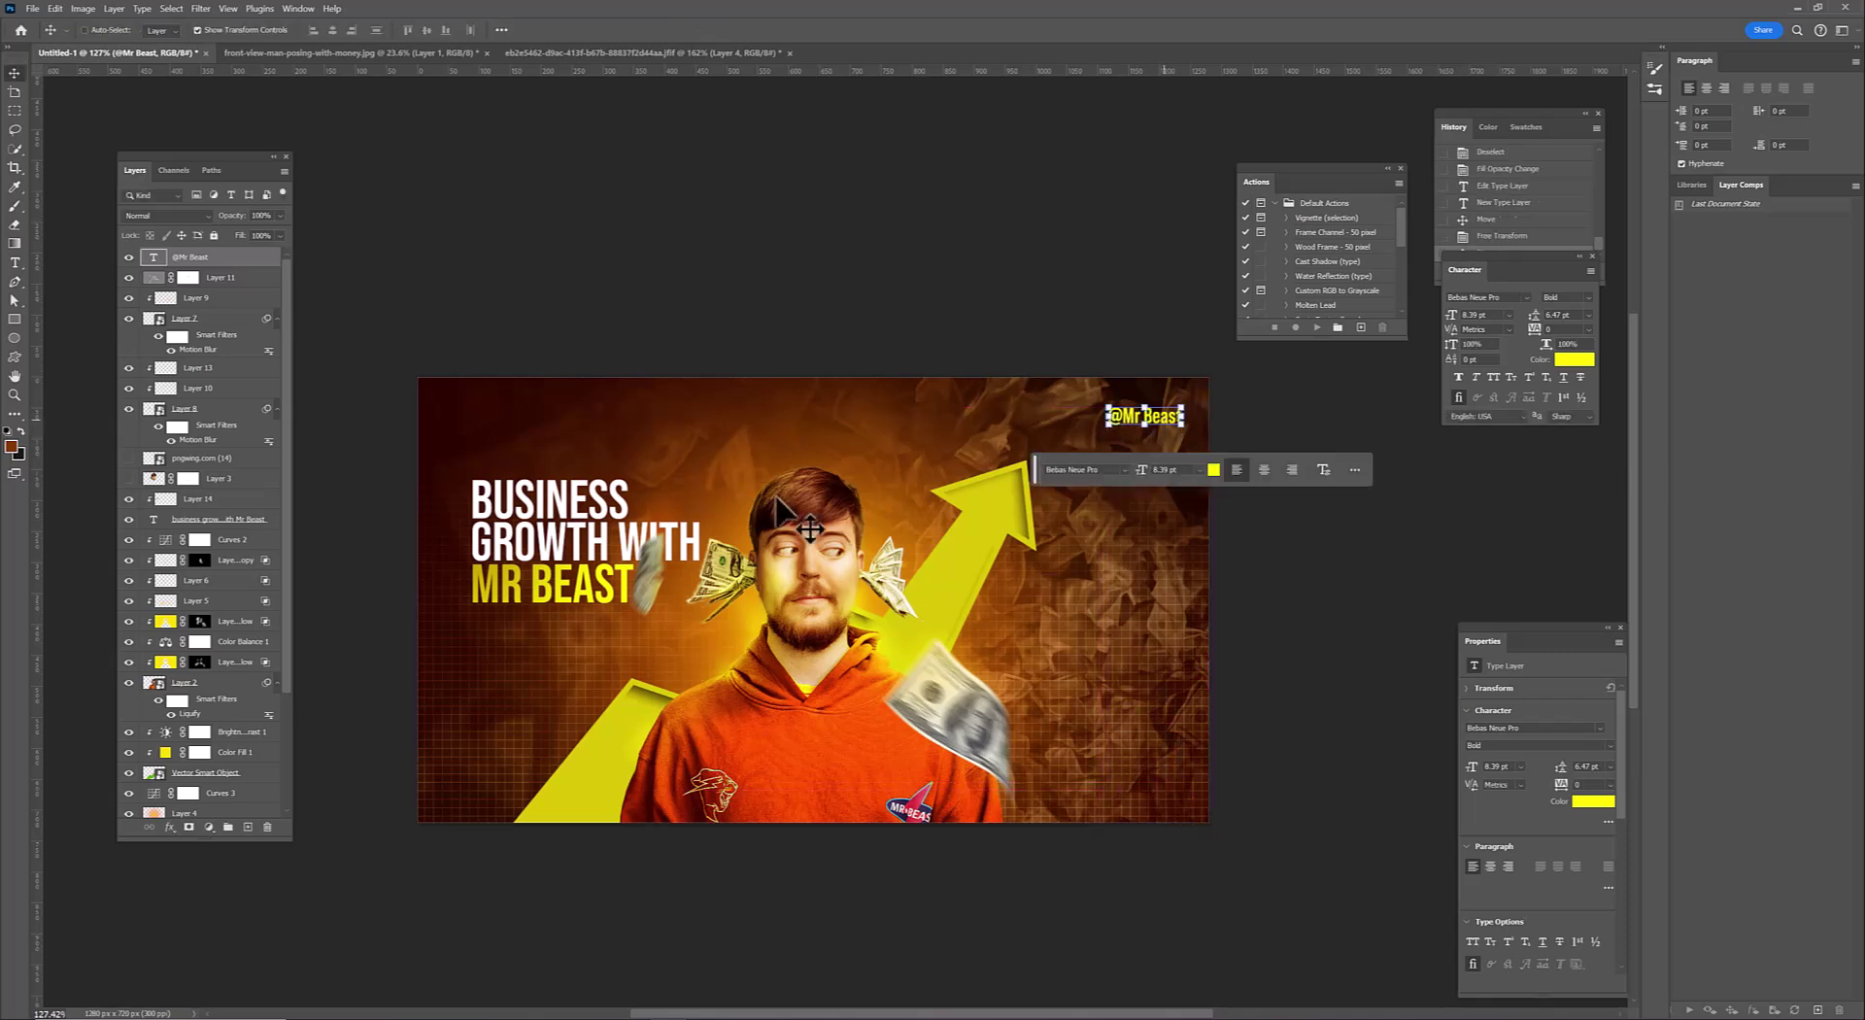
left_click(209, 498)
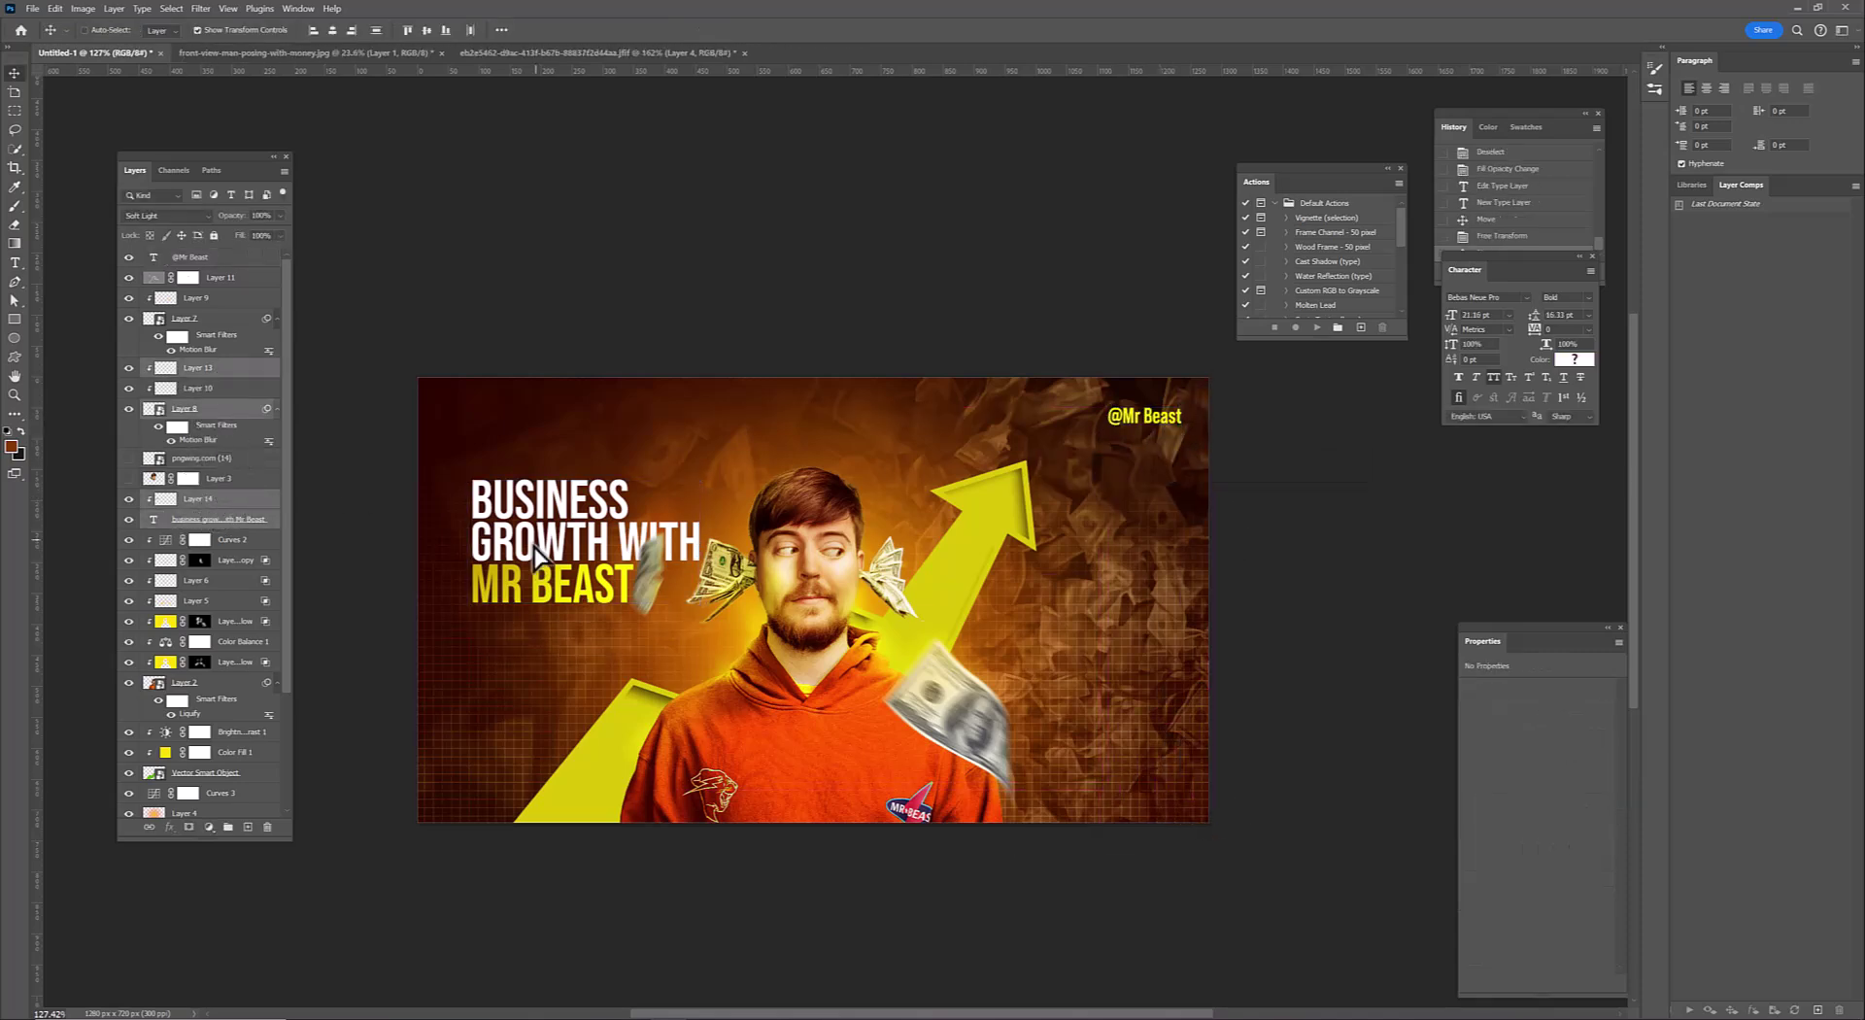
left_click_drag(535, 553, 517, 595)
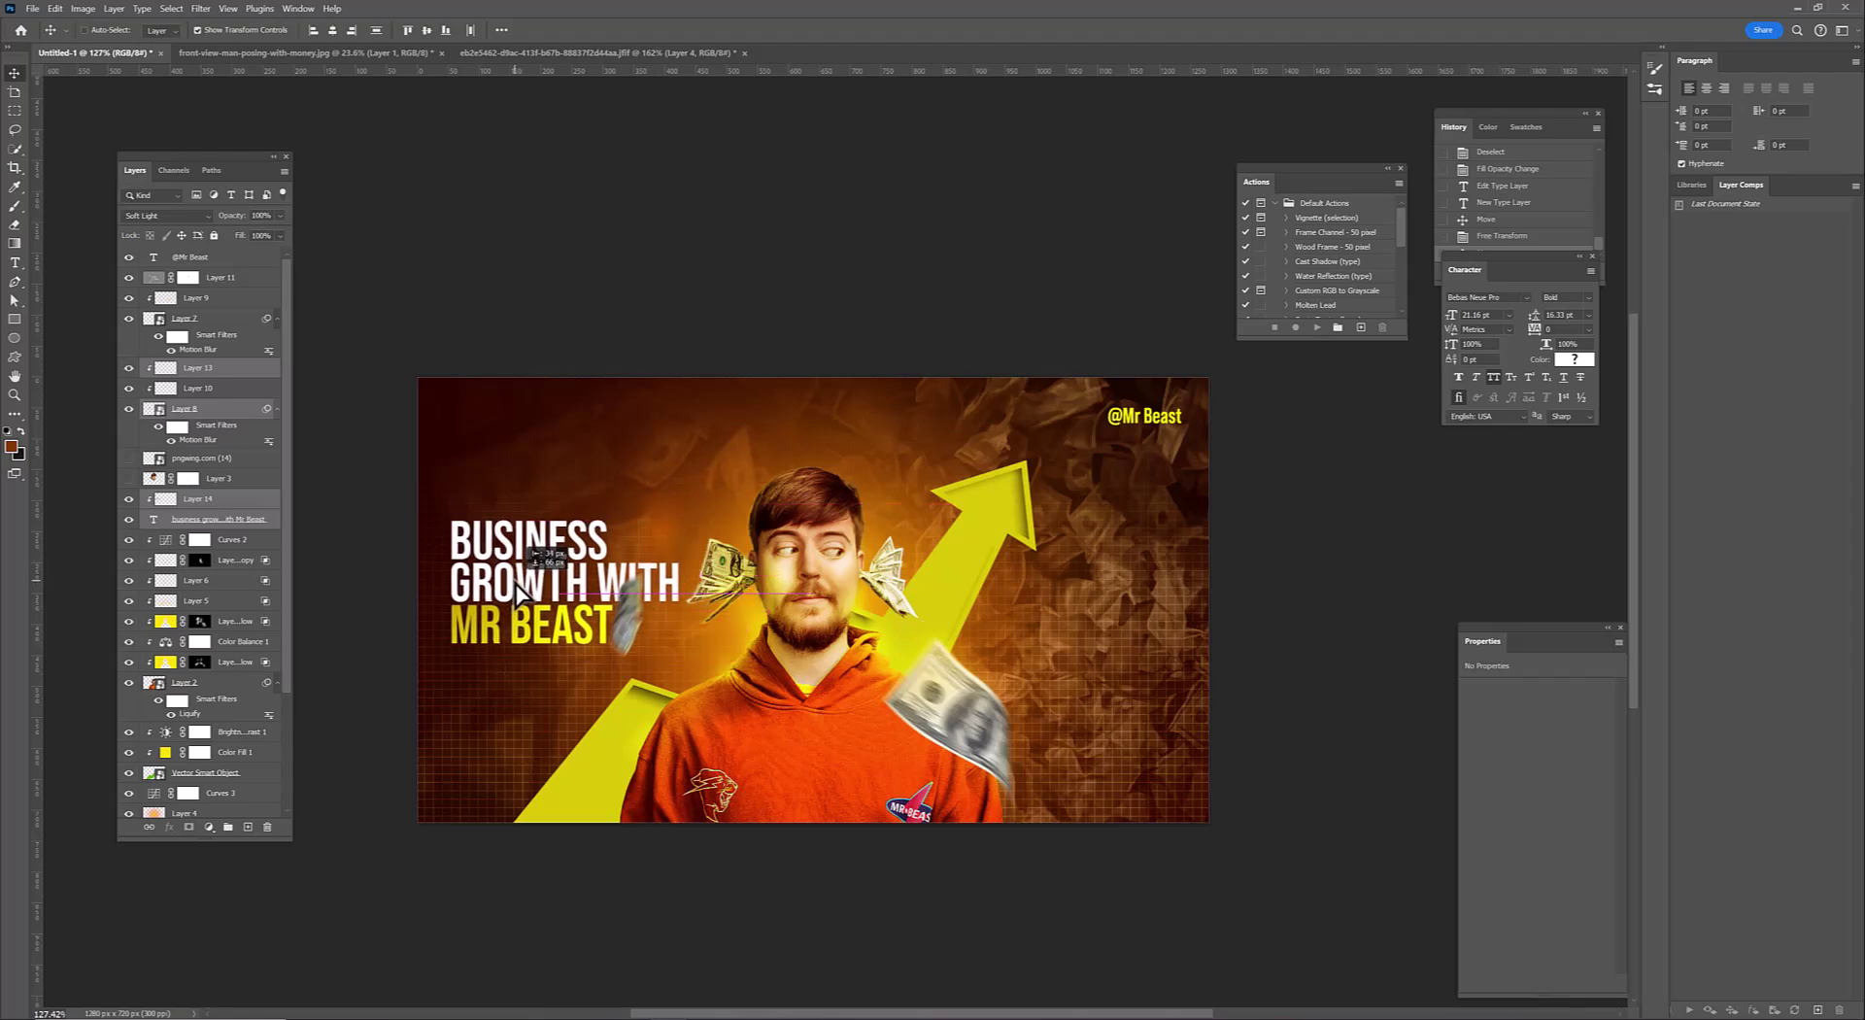
Make the top-right handle text white in Regular weight
double_click(154, 257)
left_click(1573, 359)
left_click(1506, 491)
left_click(1565, 297)
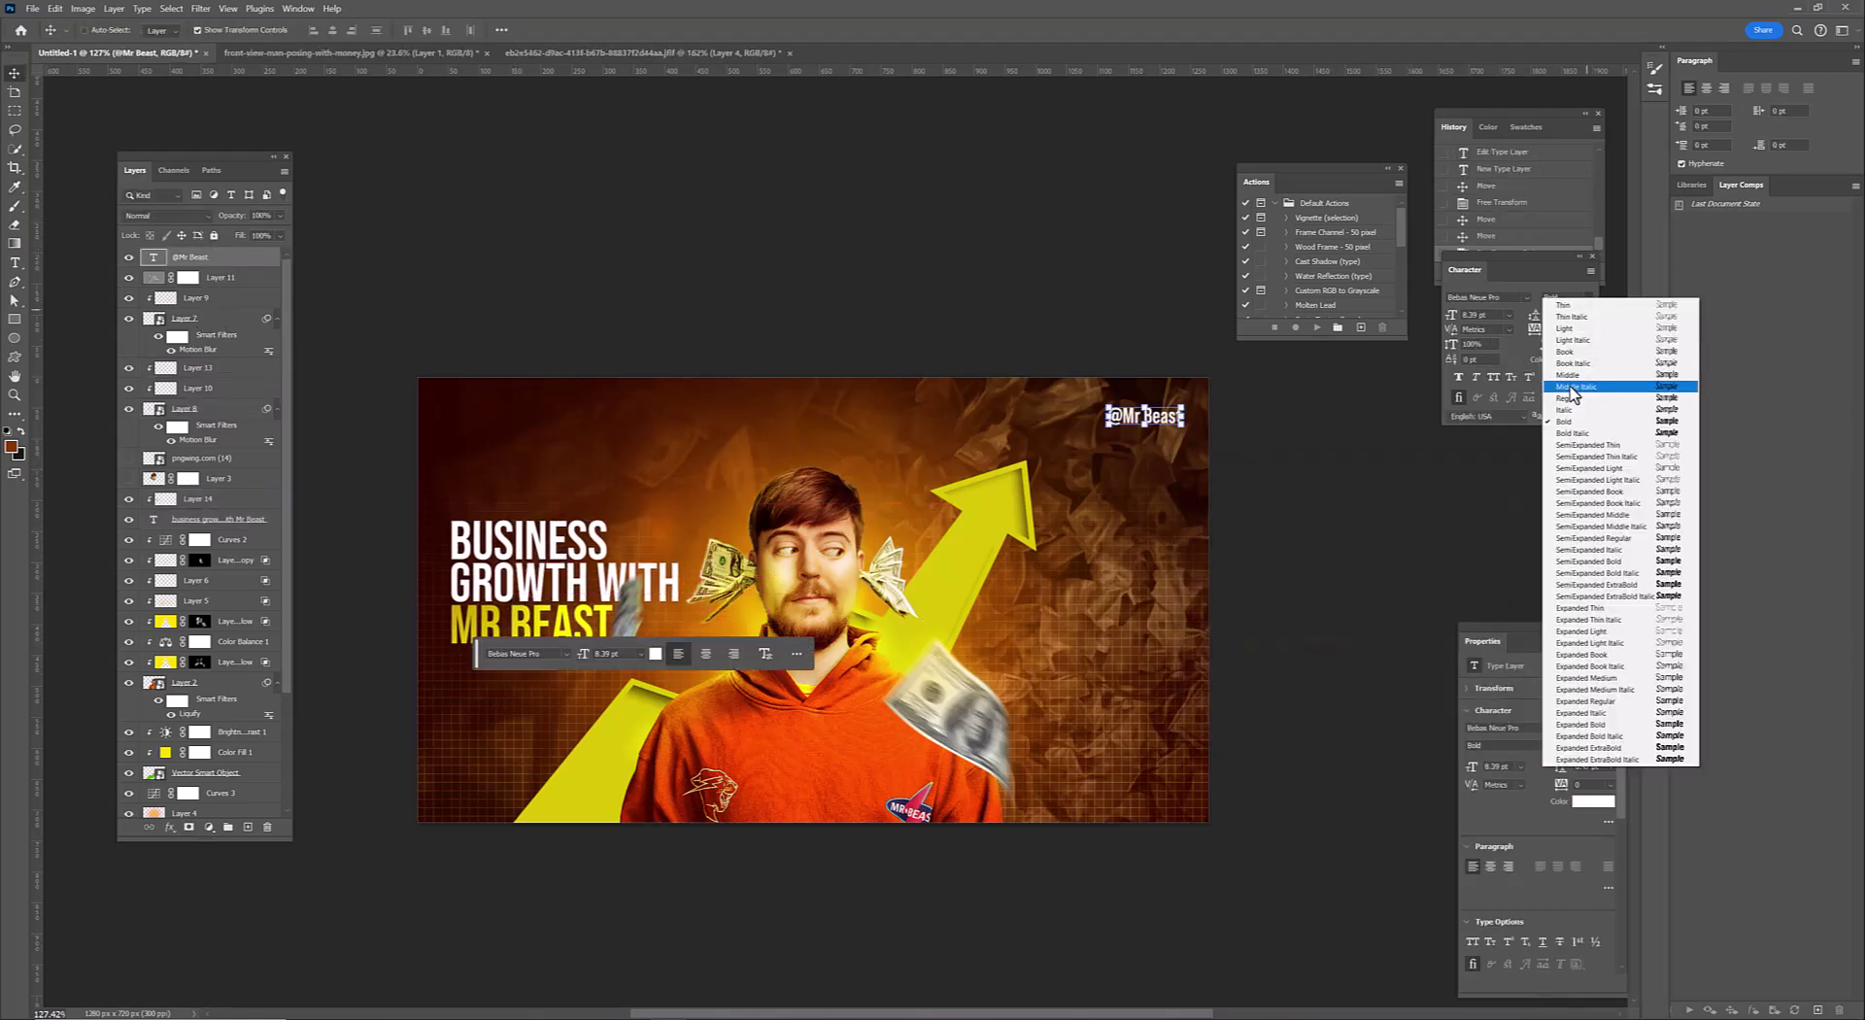
left_click(1573, 396)
key("ctrl+Return")
Select the headline together with Layer 13 and start a free transform
key("m")
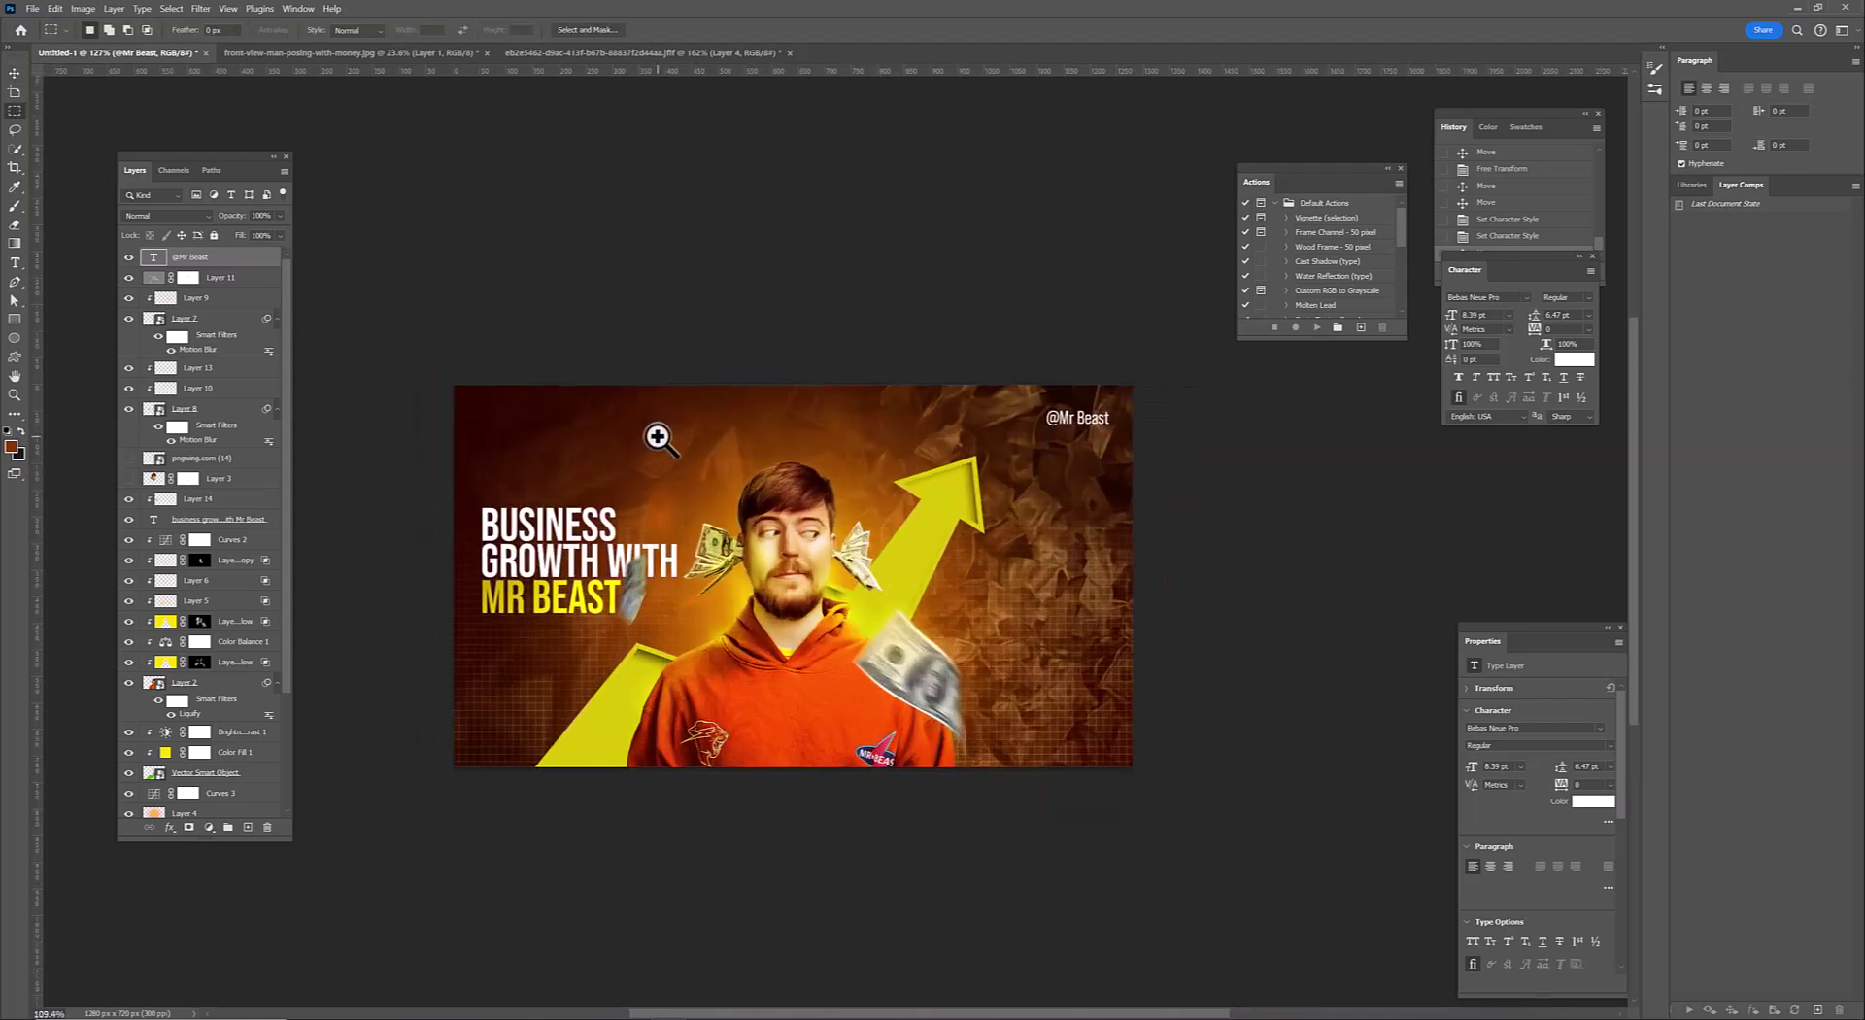
scroll(655, 446, "up", 2)
left_click(214, 519)
key("v")
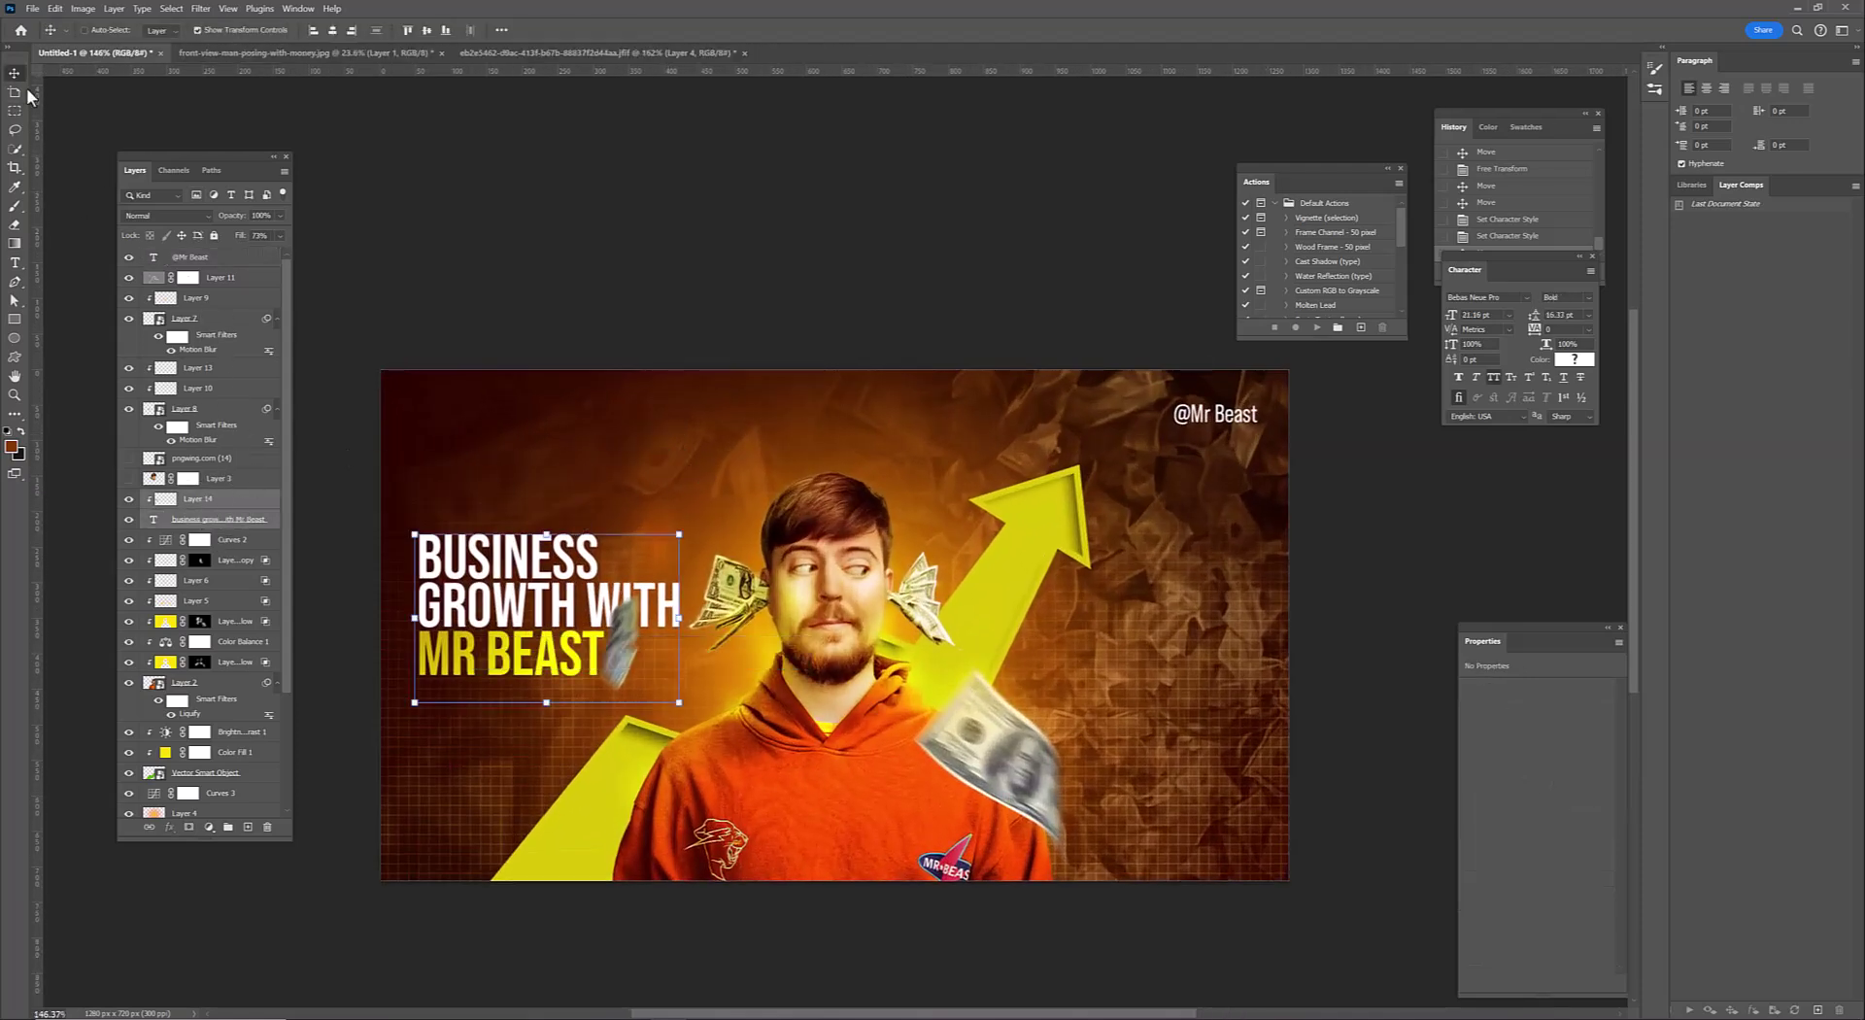
left_click(206, 369, "ctrl")
key("ctrl+t")
key("Return")
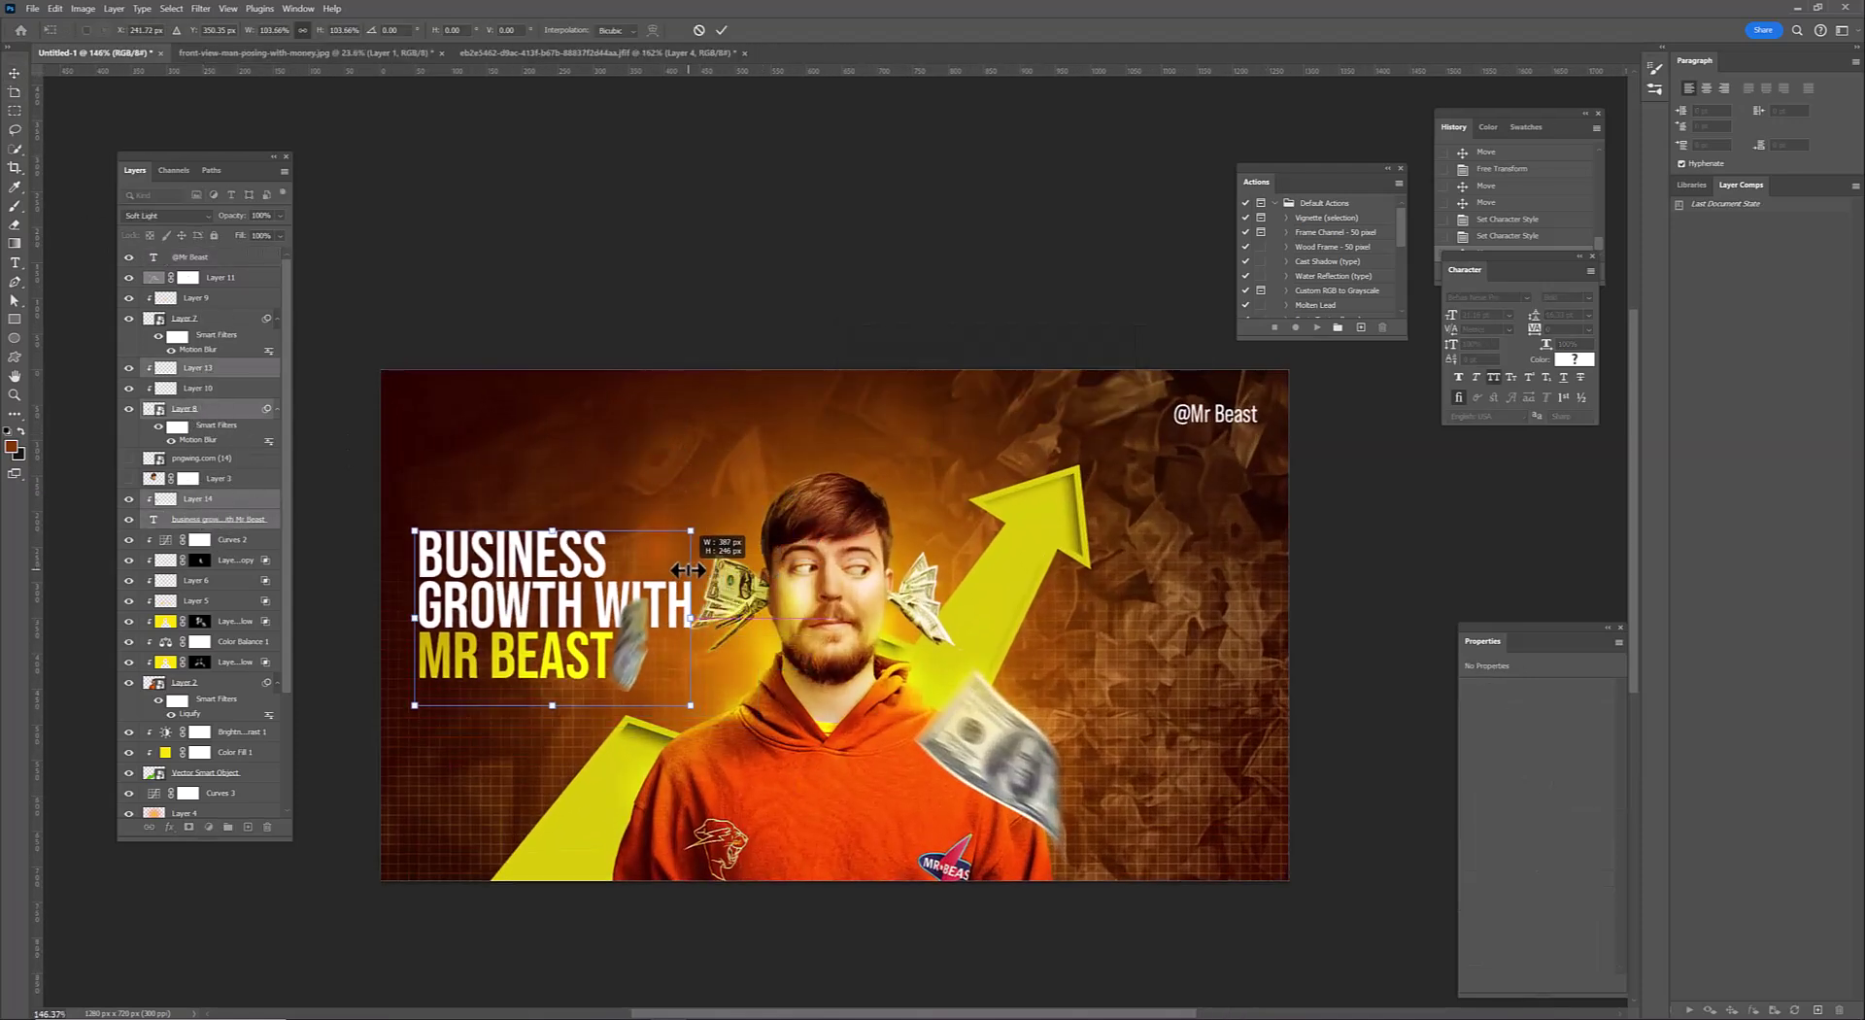
key("Return")
key("Return")
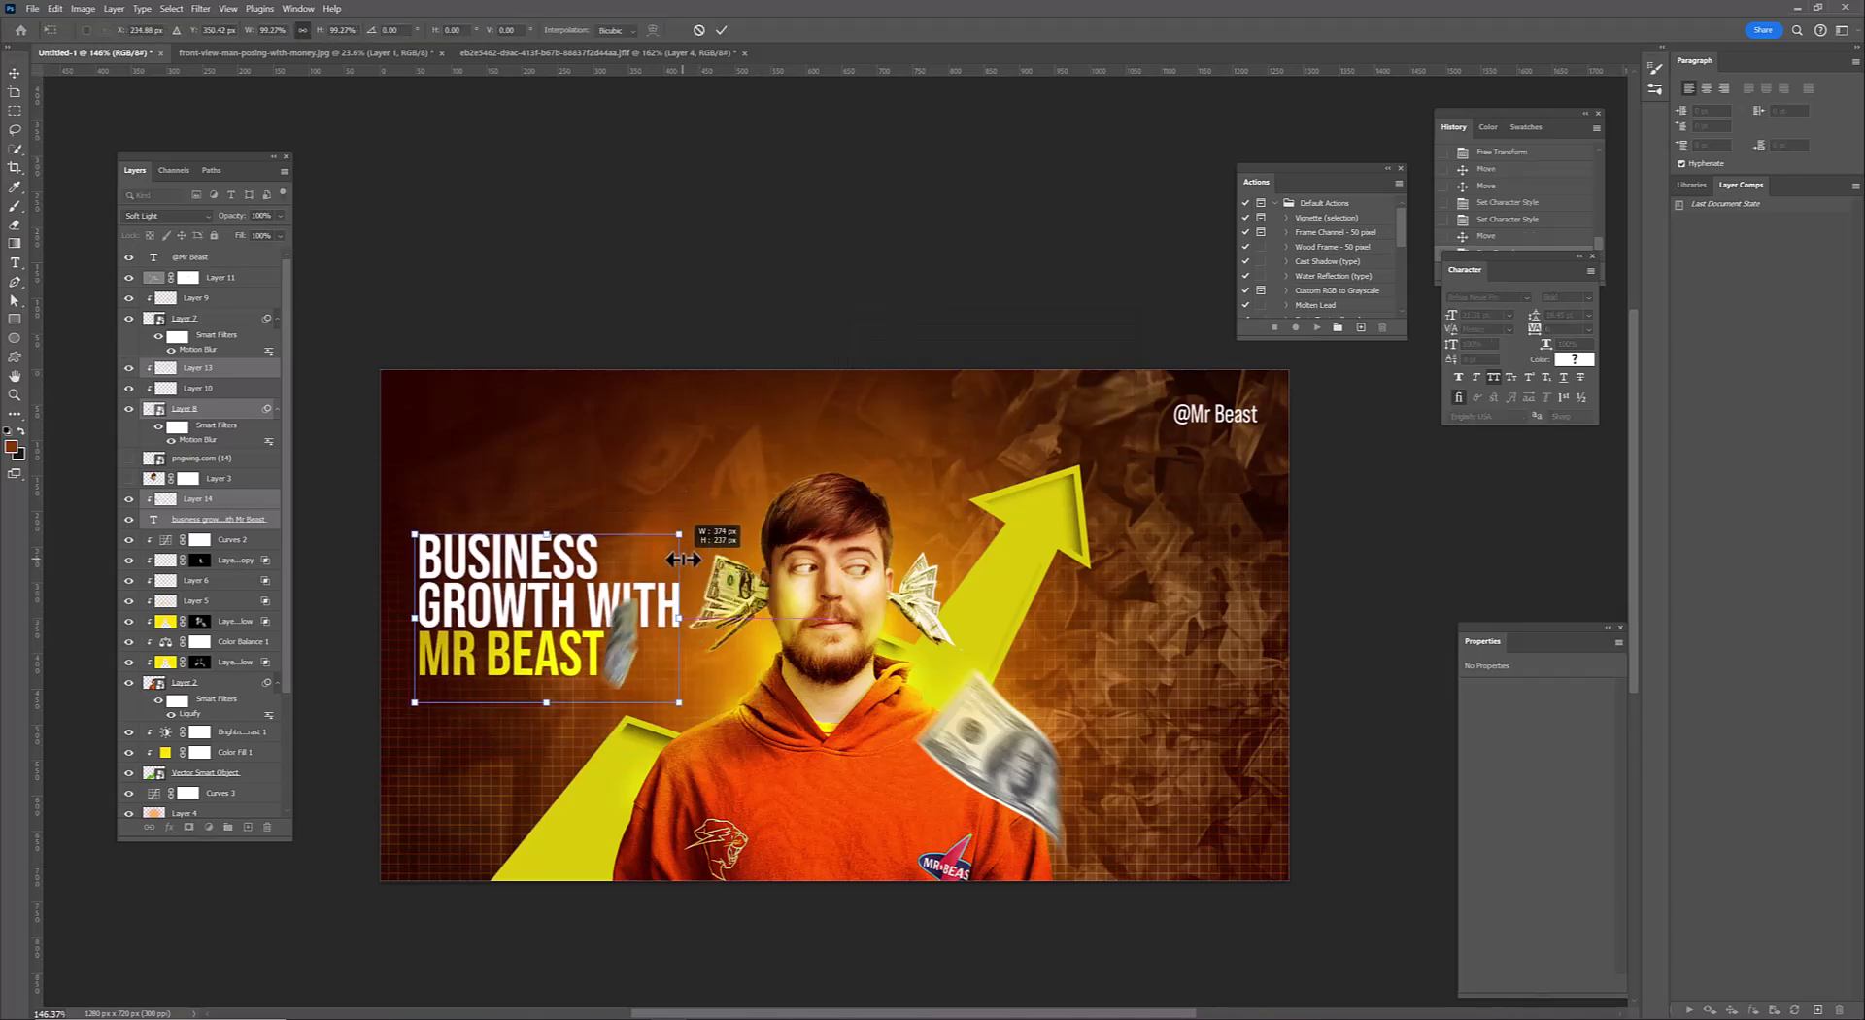
scroll(456, 680, "up", 5)
key("m")
right_click(224, 519)
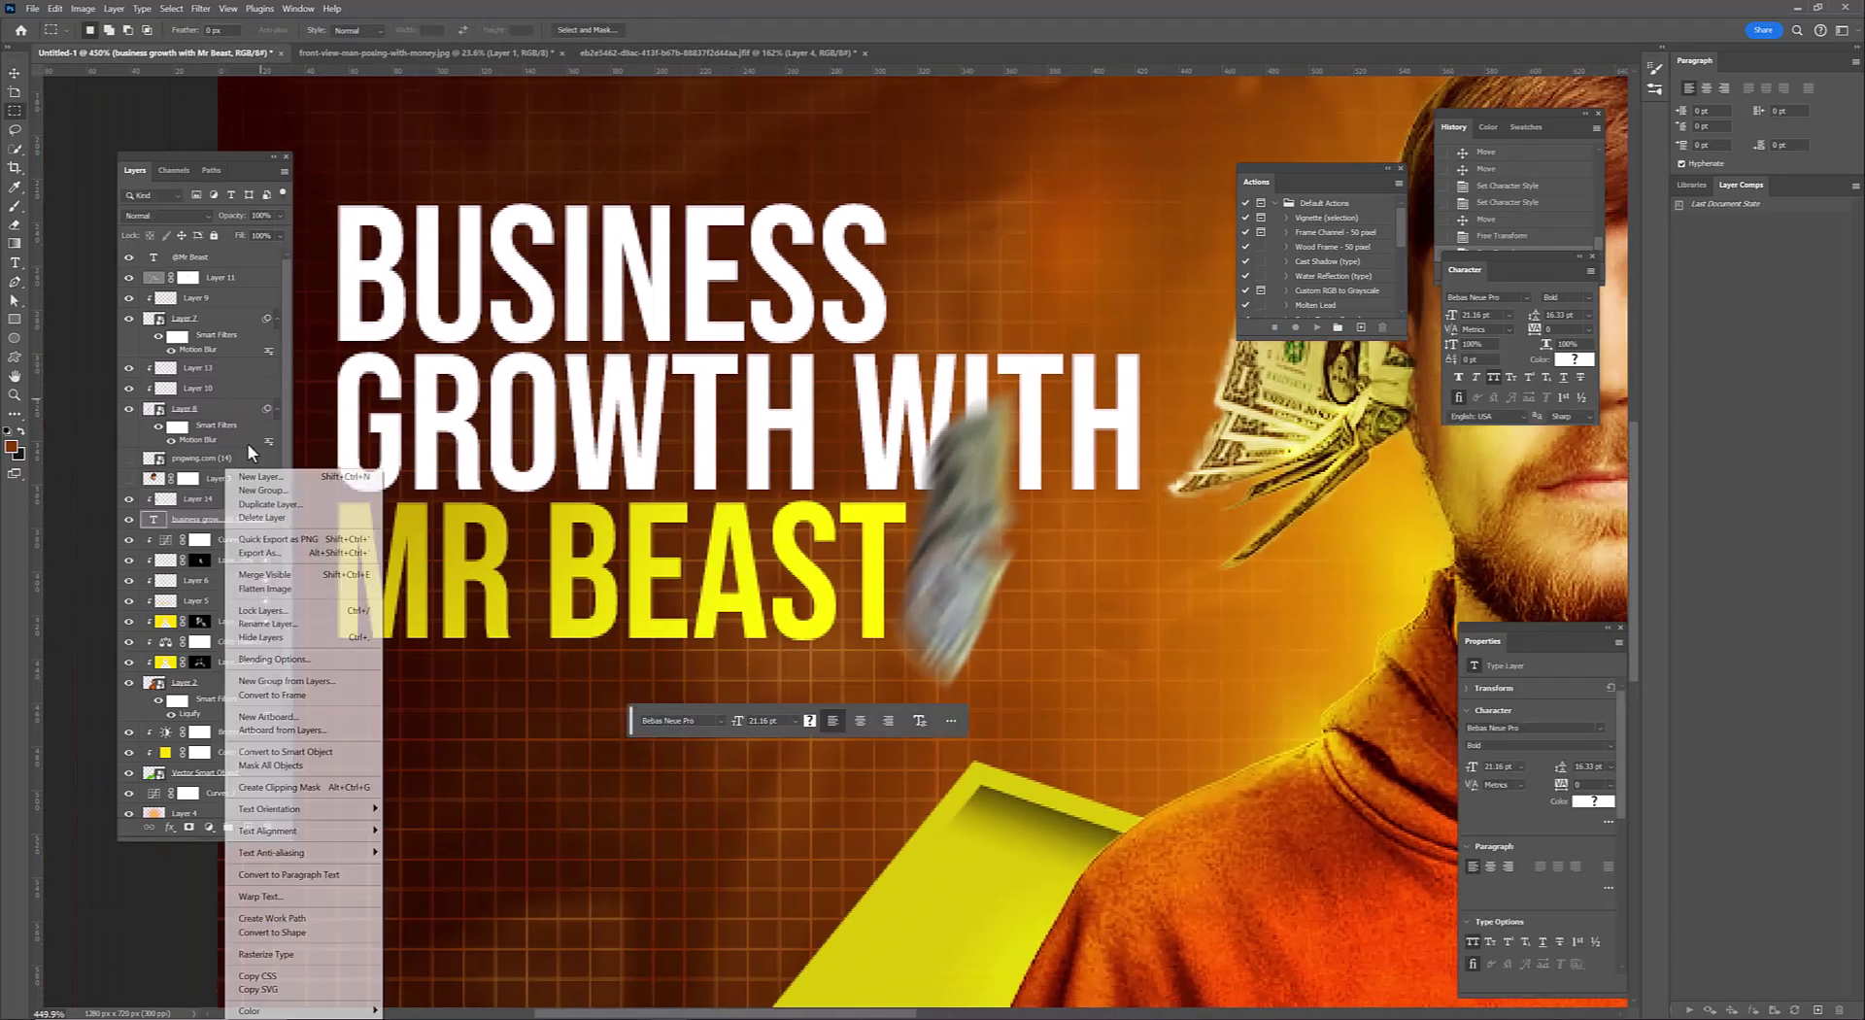
key("ctrl+shift+n")
left_click(1050, 335)
left_click(153, 518, "ctrl")
left_click(171, 8)
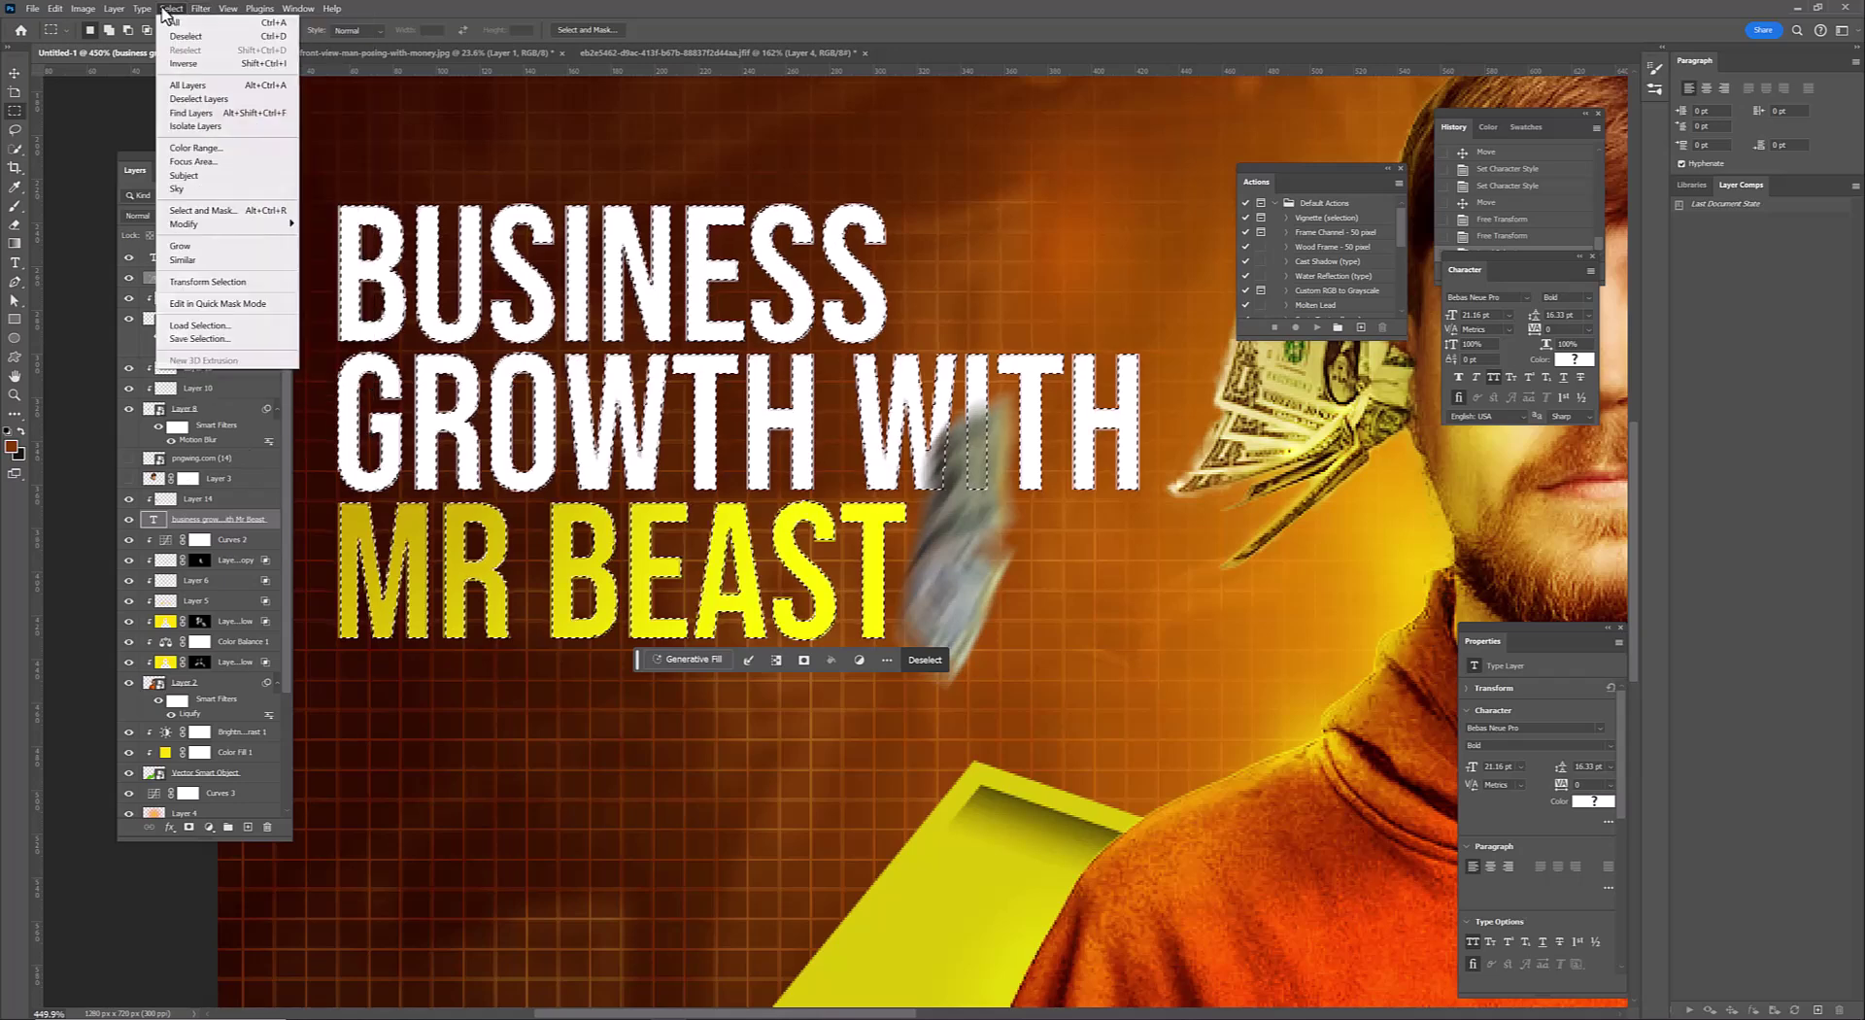
left_click(323, 251)
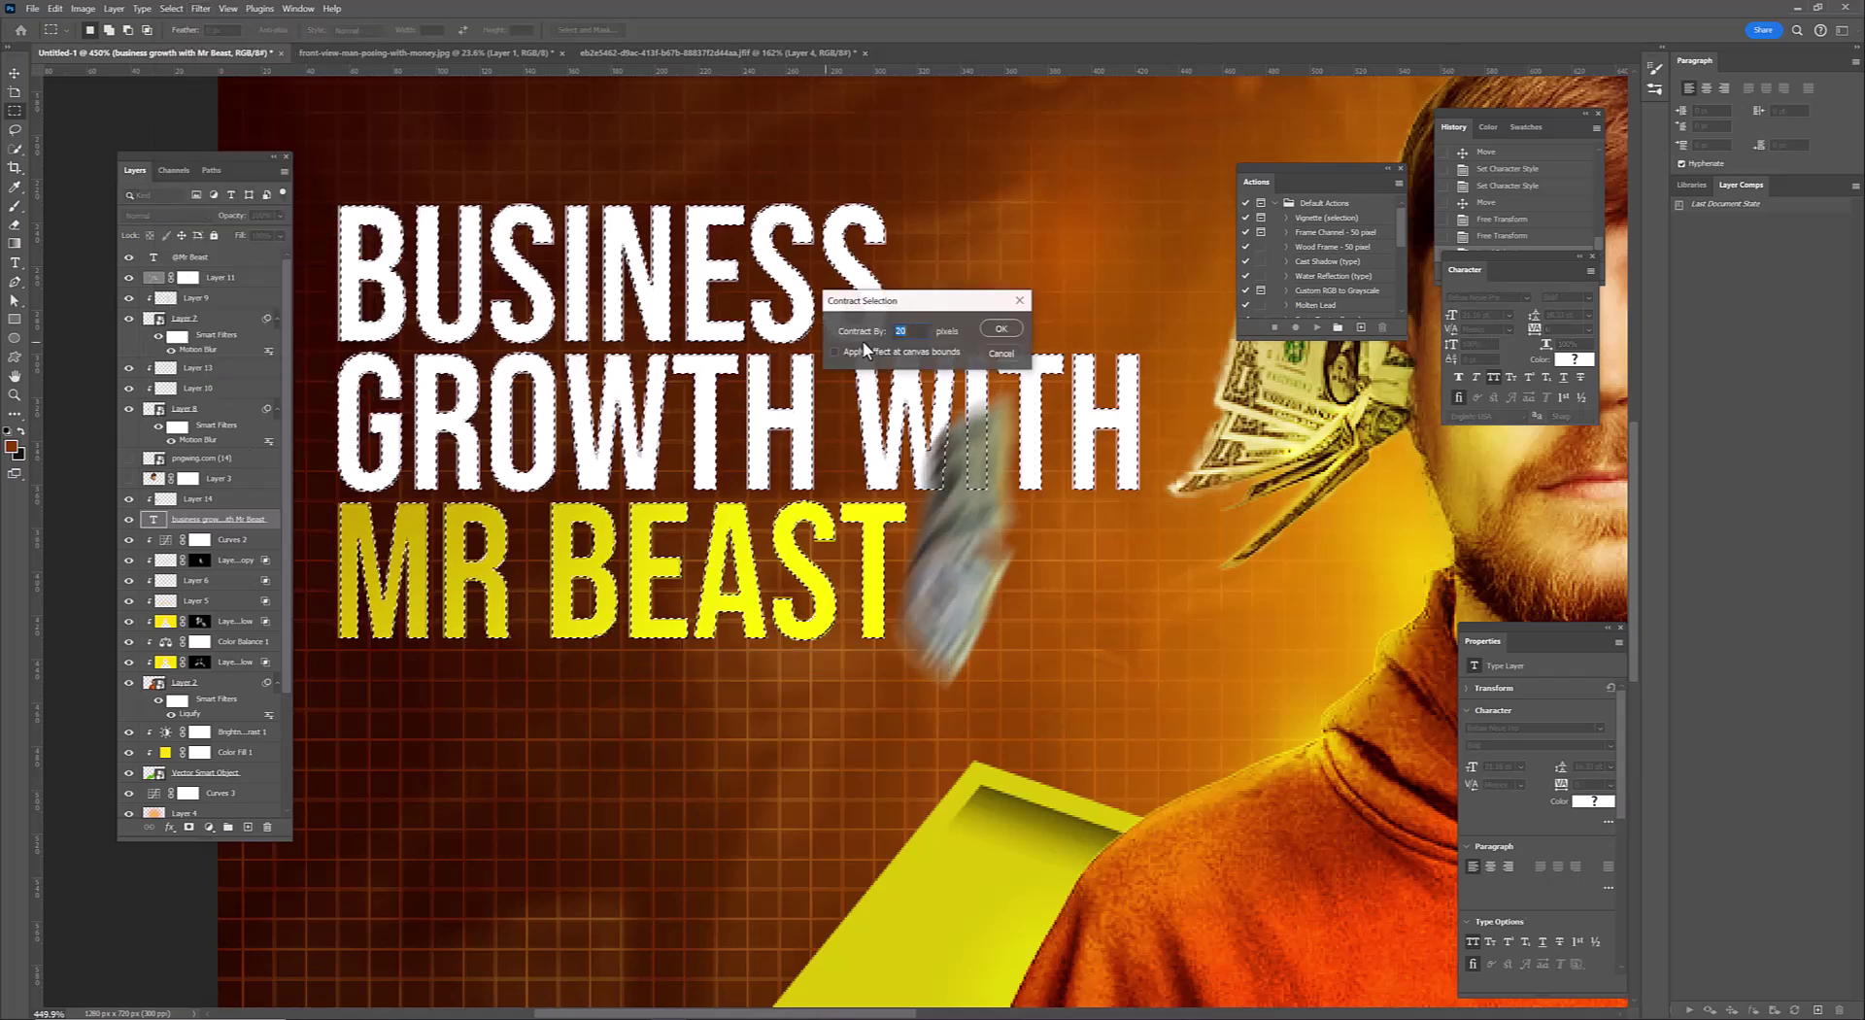
left_click(994, 318)
left_click(171, 7)
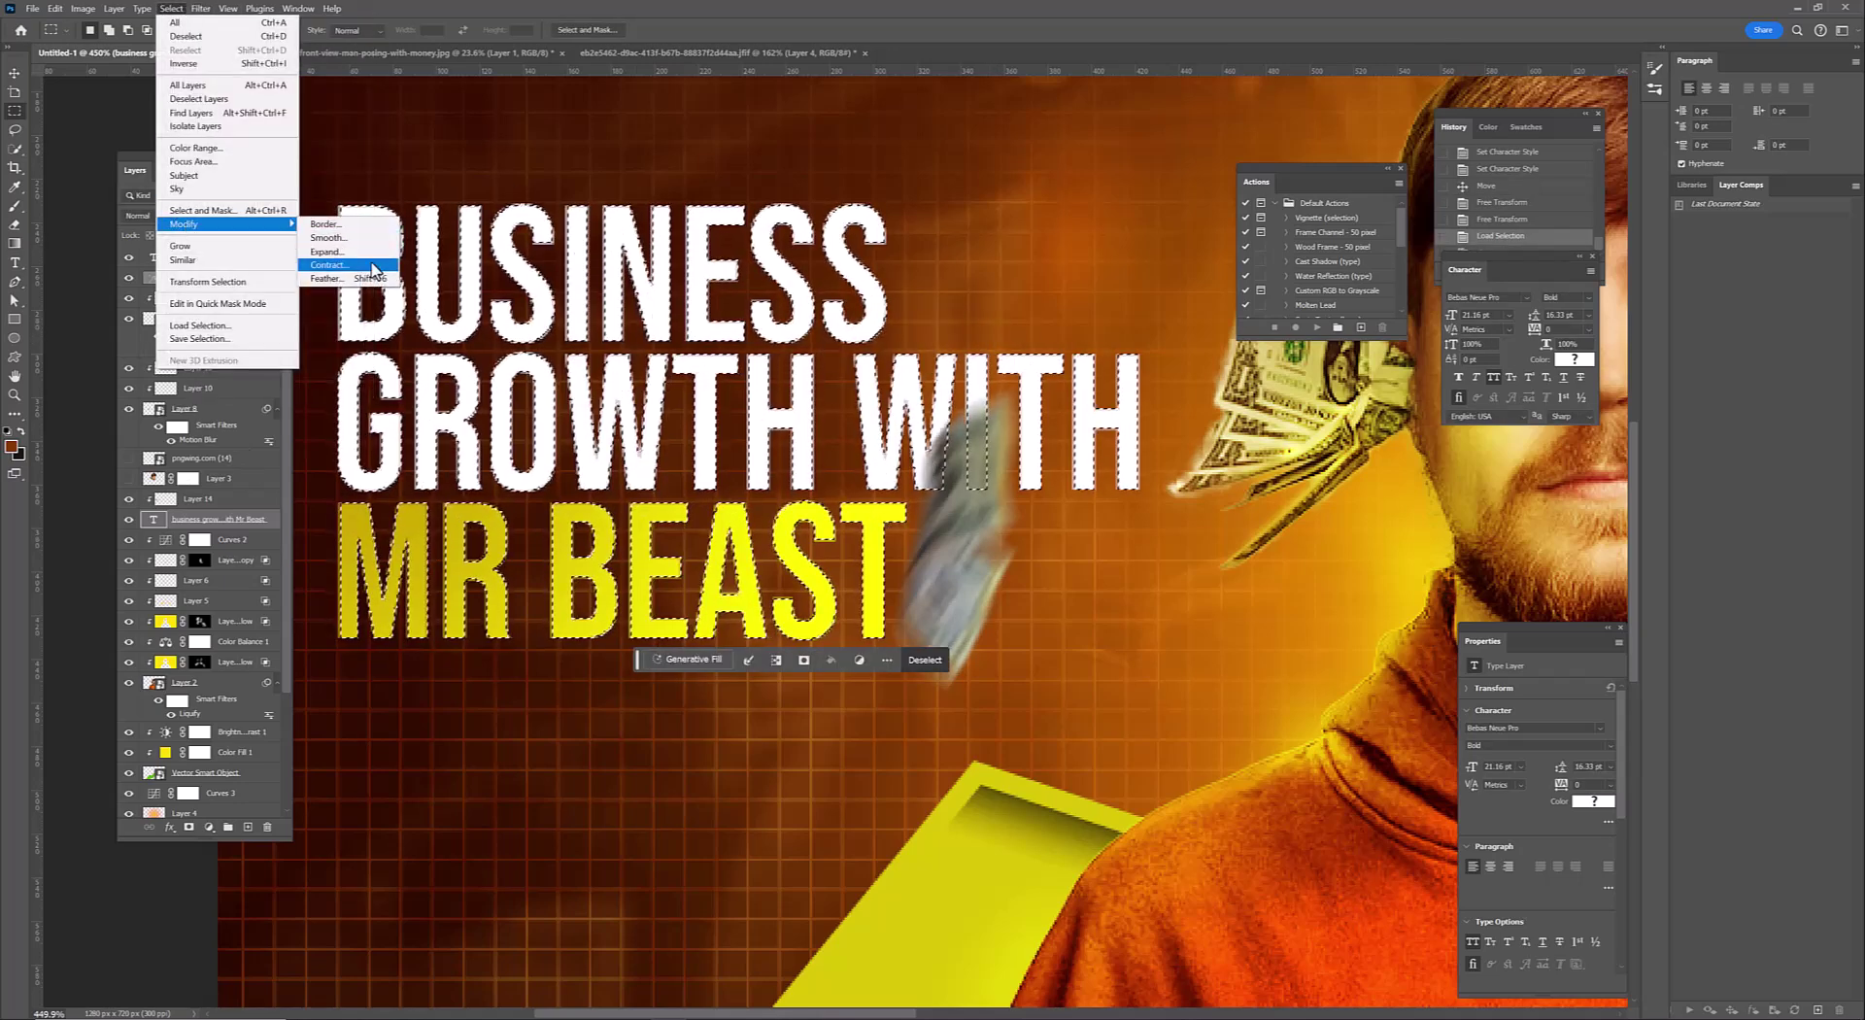
left_click(330, 255)
left_click(1007, 333)
left_click(208, 826)
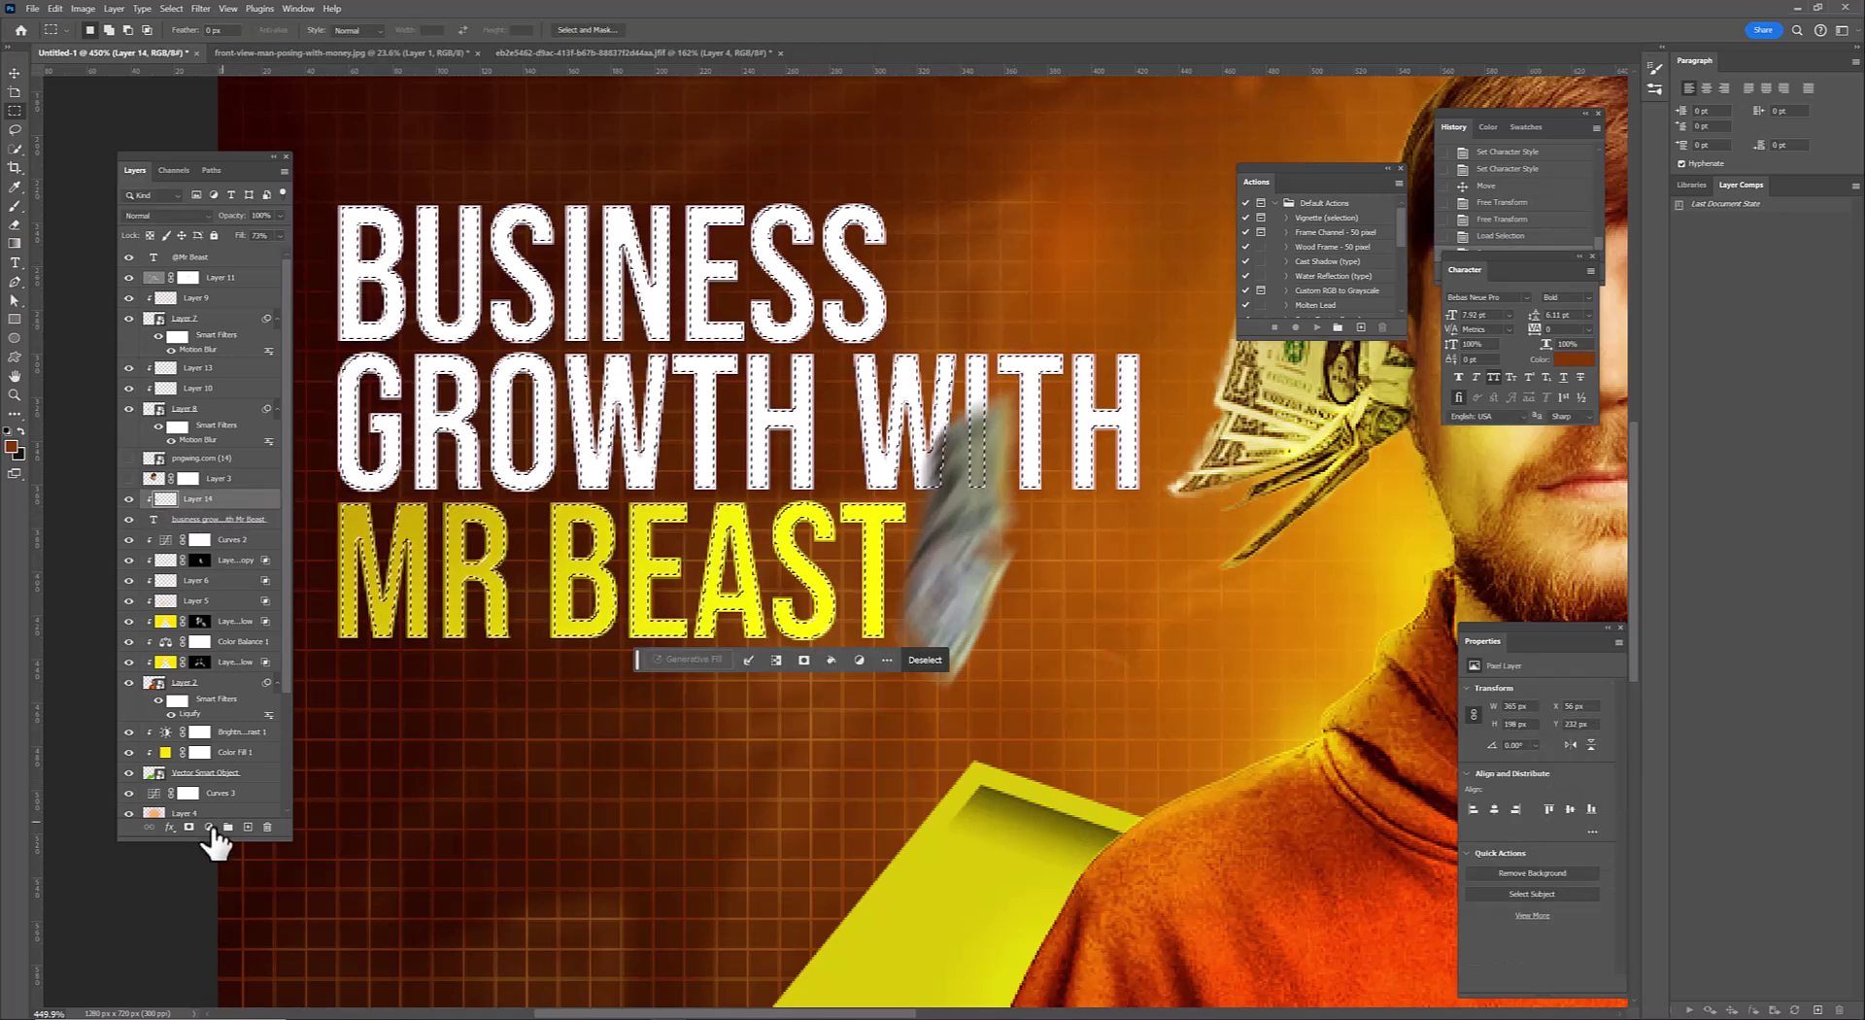
left_click(255, 637)
right_click(242, 501)
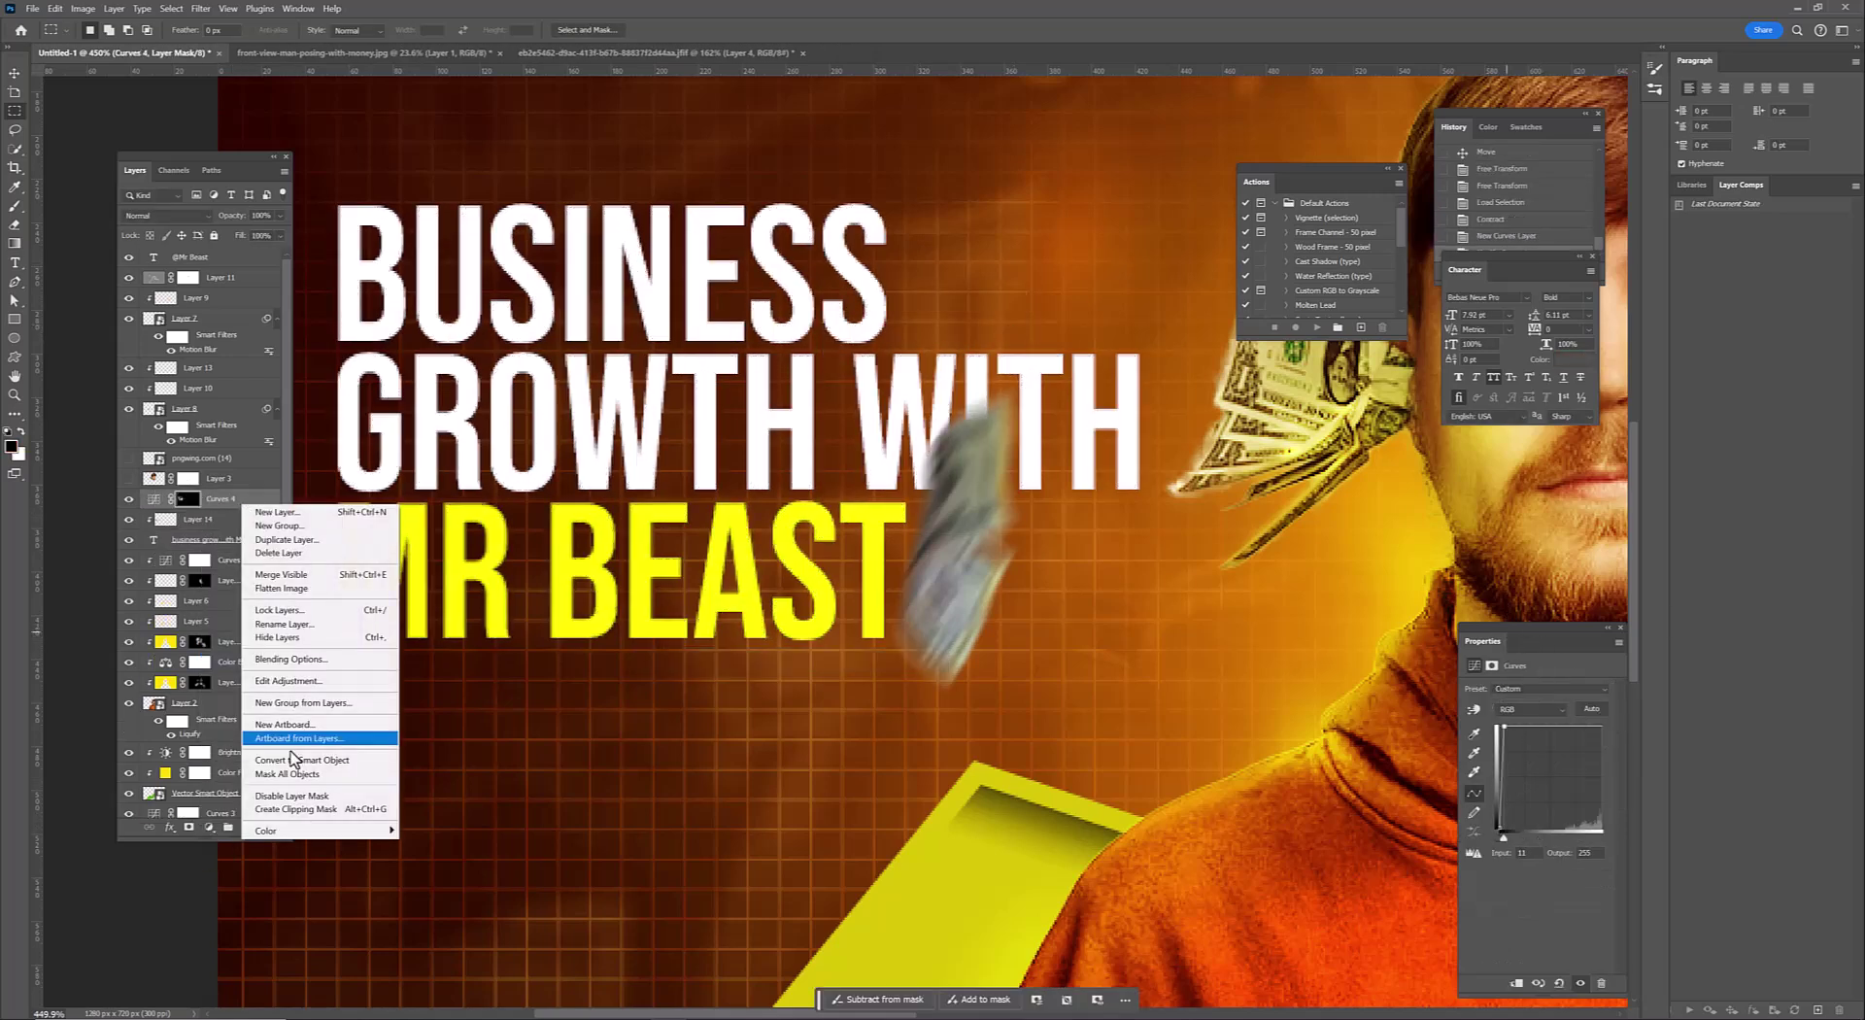
left_click(296, 809)
key("ctrl+z")
key("ctrl+z")
key("ctrl+z")
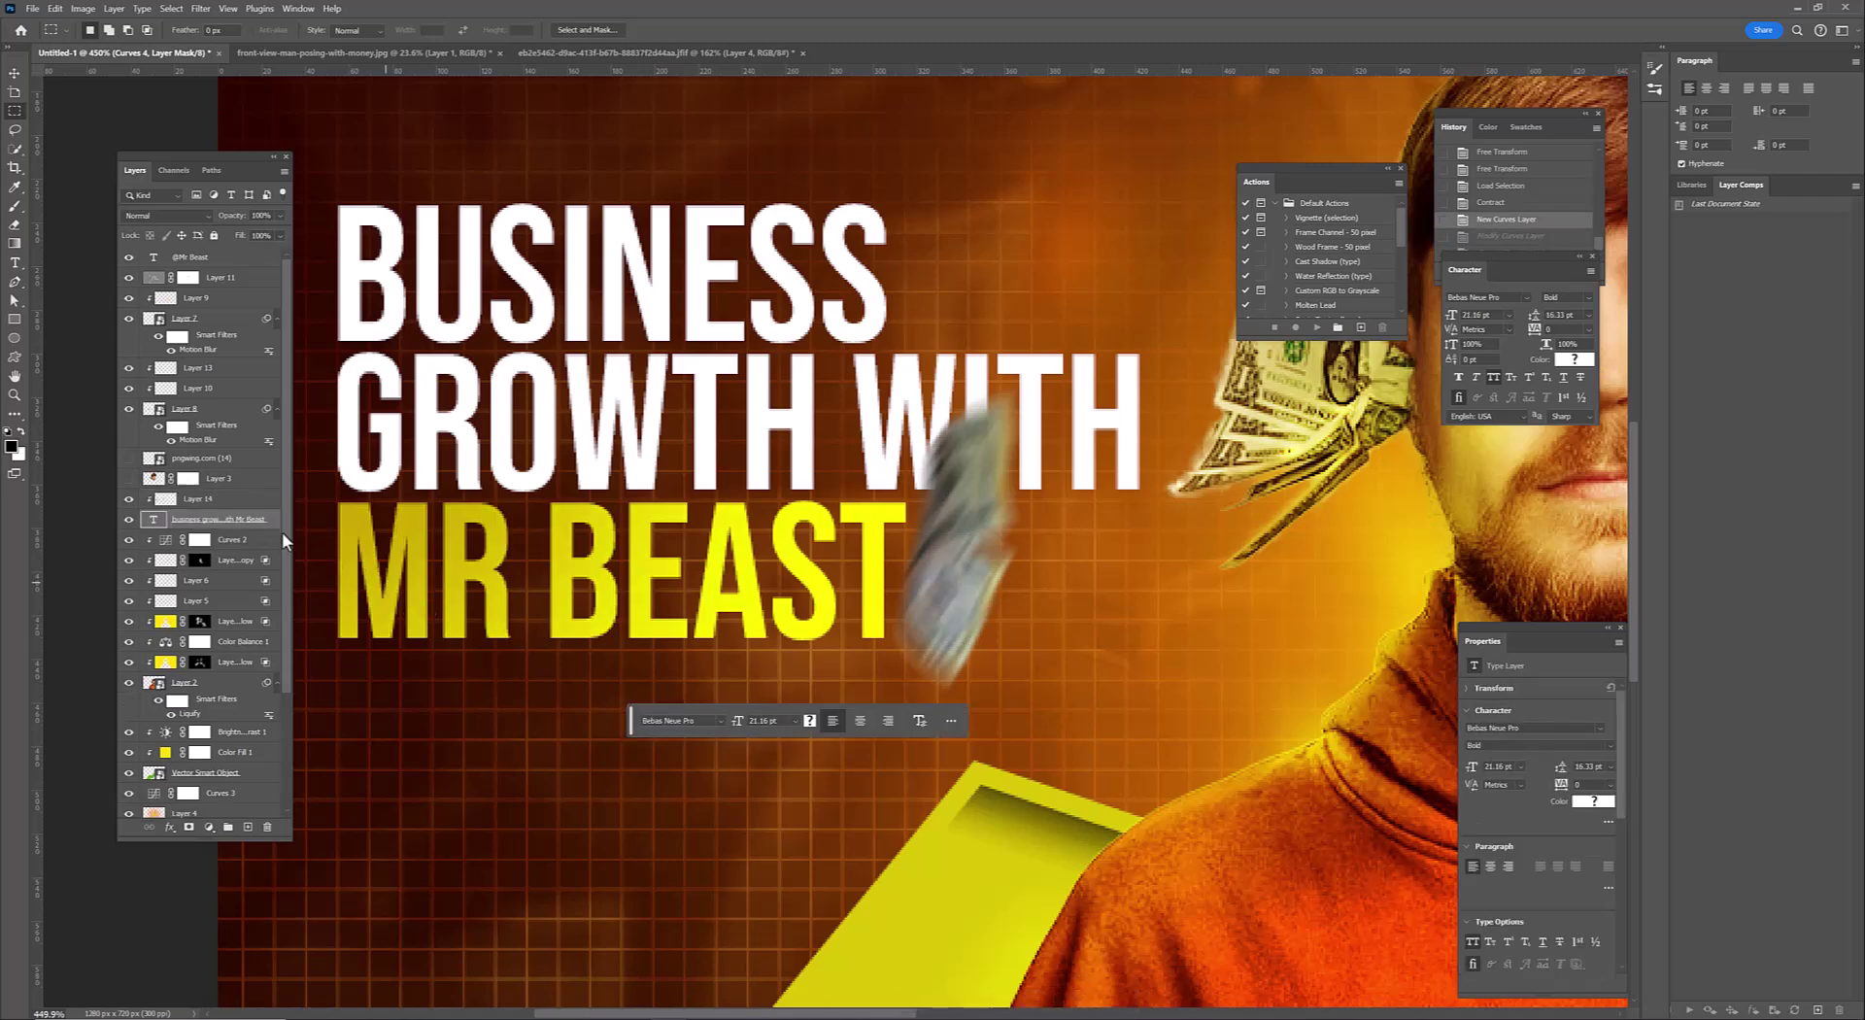
left_click(153, 518, "ctrl")
left_click(208, 826)
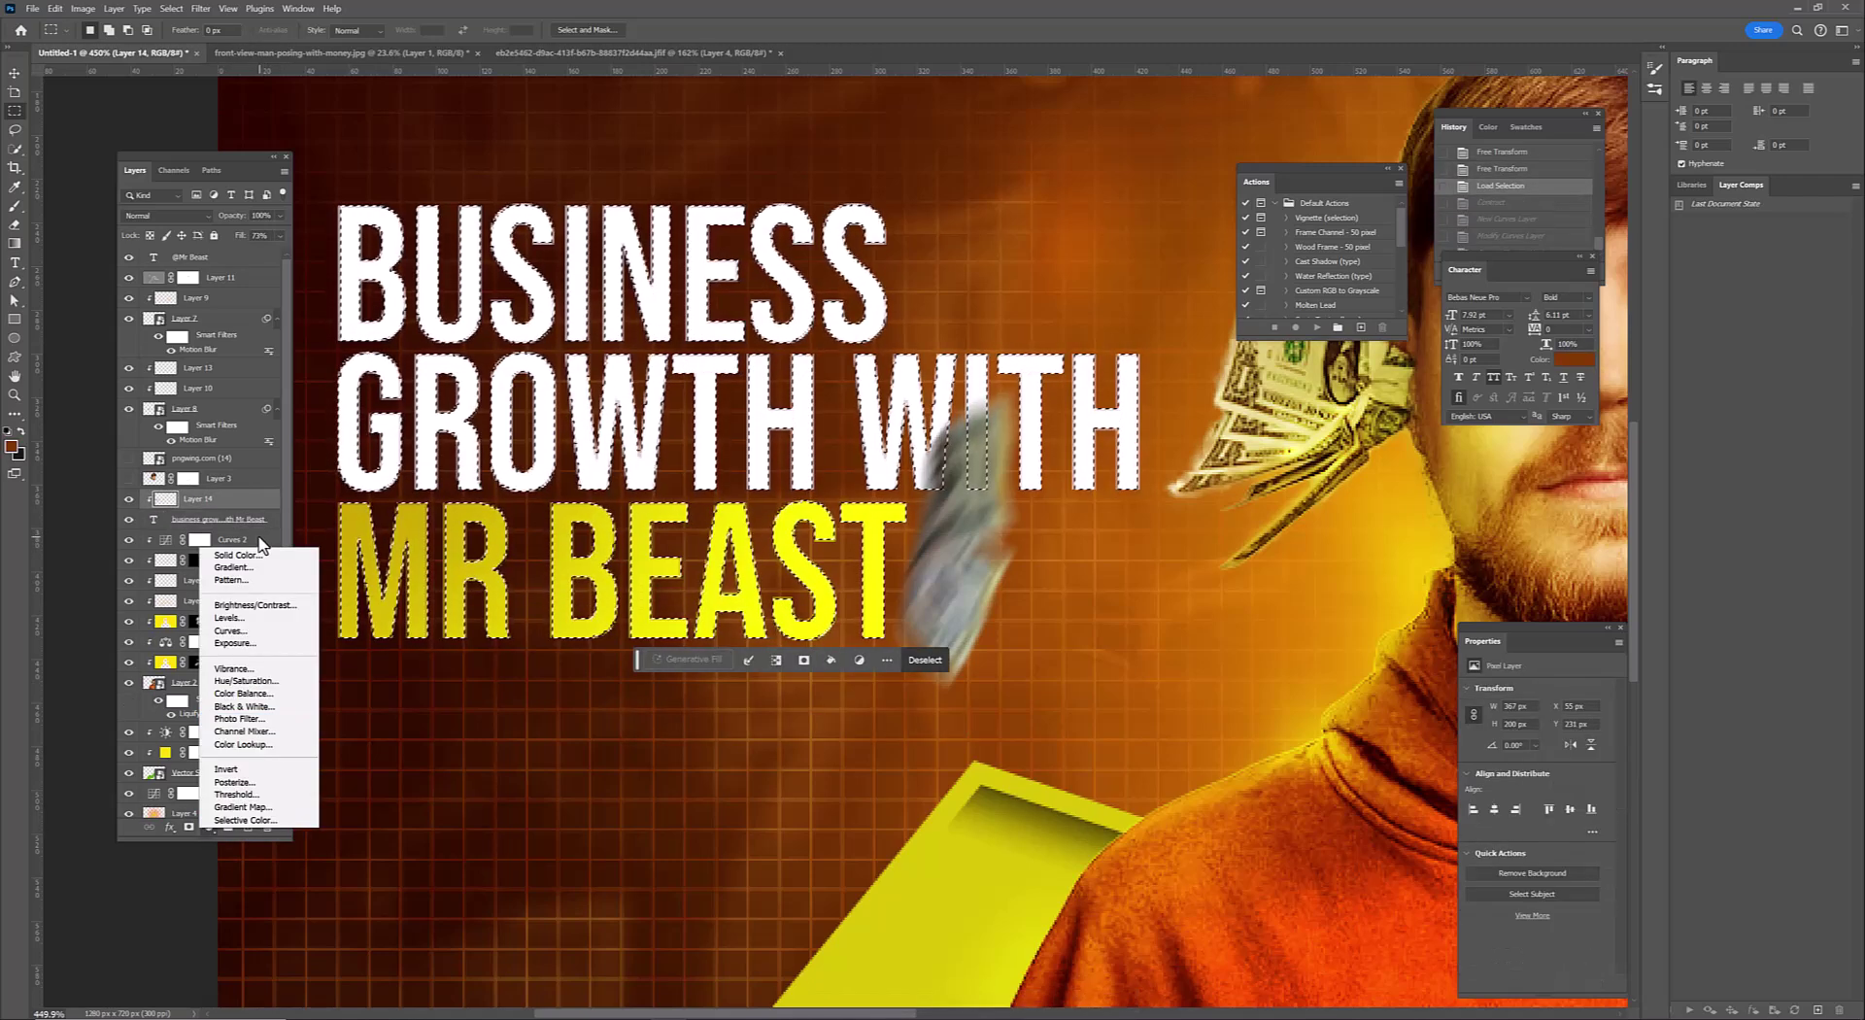
left_click(242, 552)
left_click(1176, 502)
left_click(1504, 493)
left_click(190, 500)
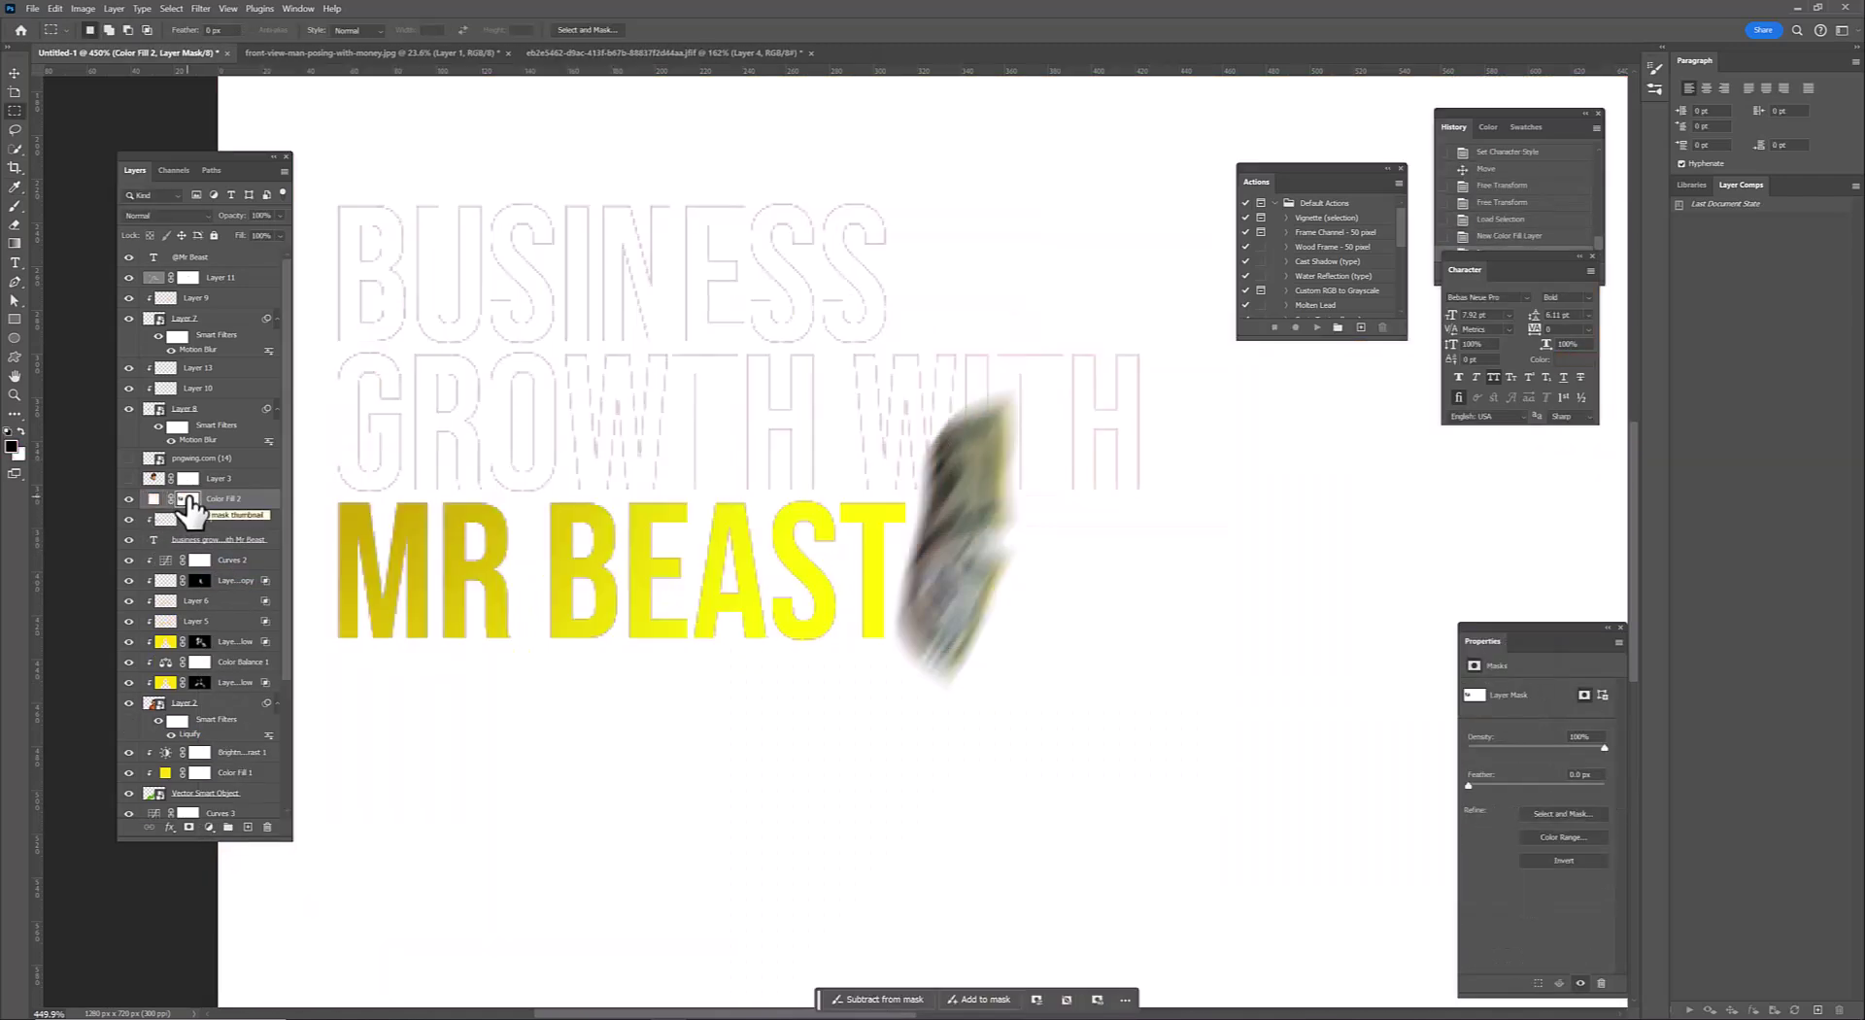
key("ctrl+z")
key("ctrl+z")
key("ctrl+z")
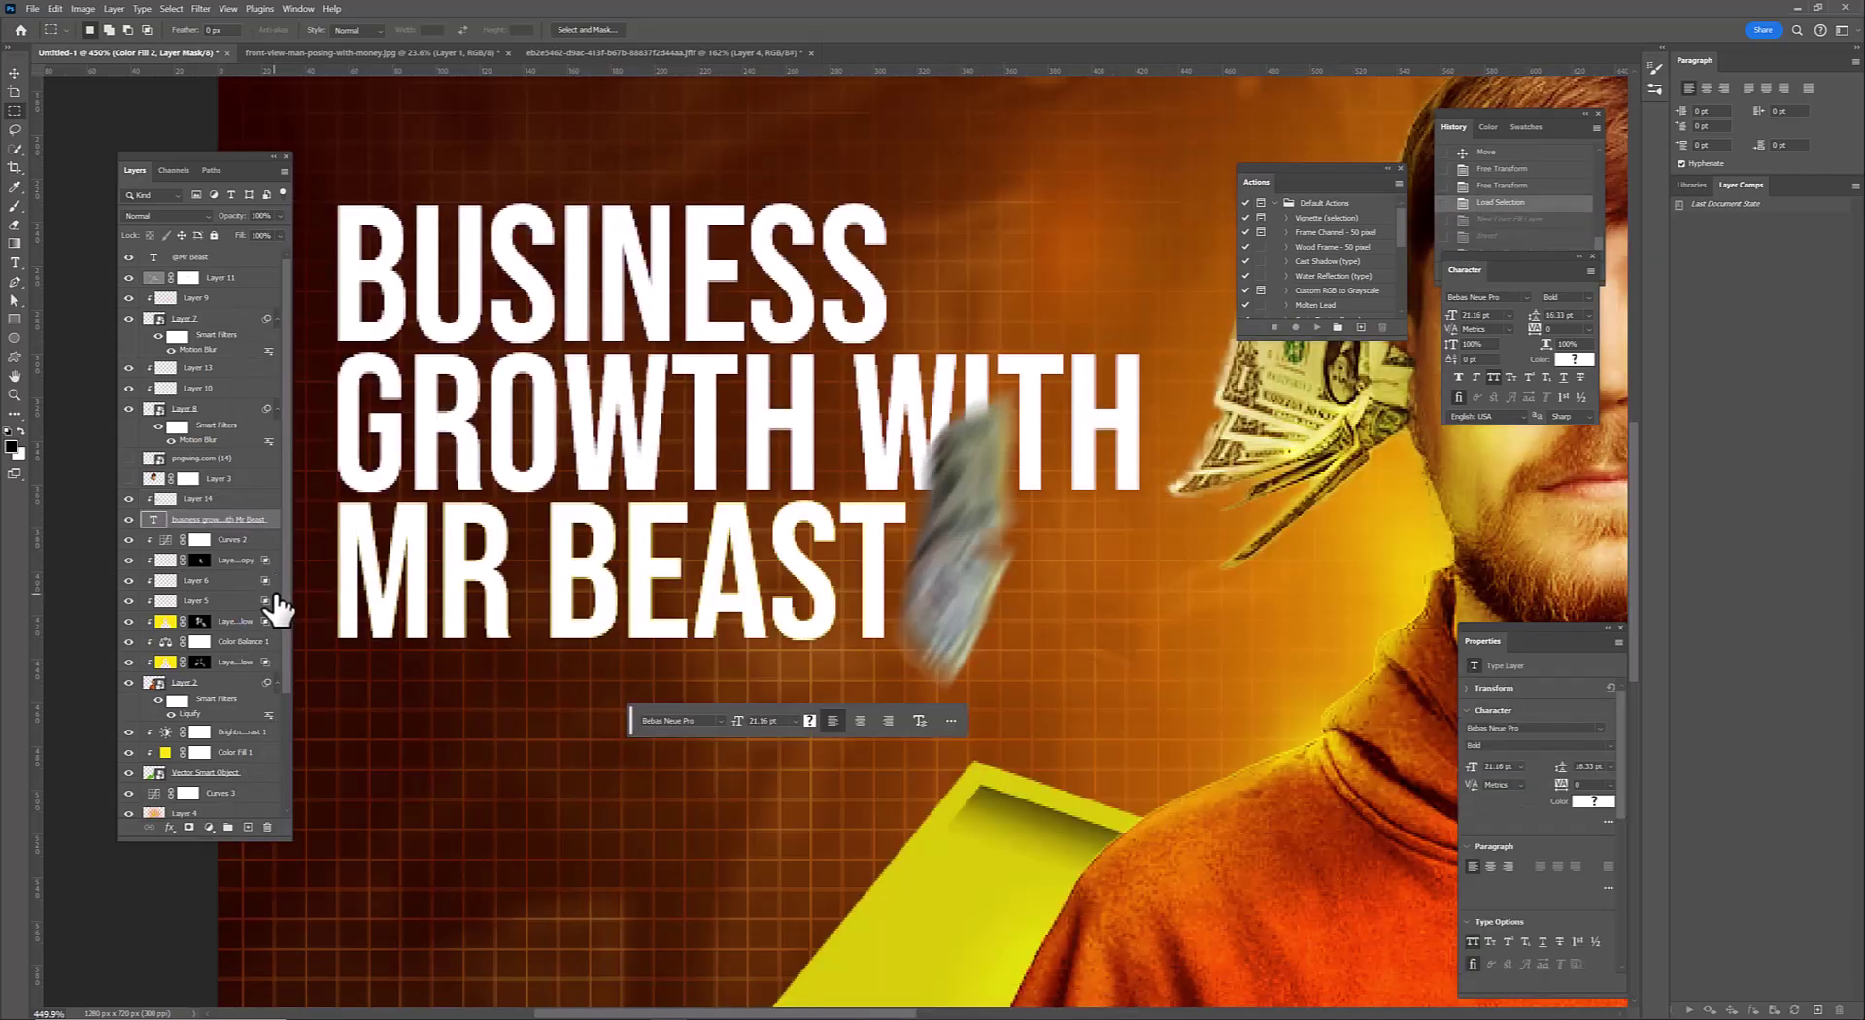
key("ctrl+z")
key("ctrl+z")
key("ctrl+z")
key("ctrl+z")
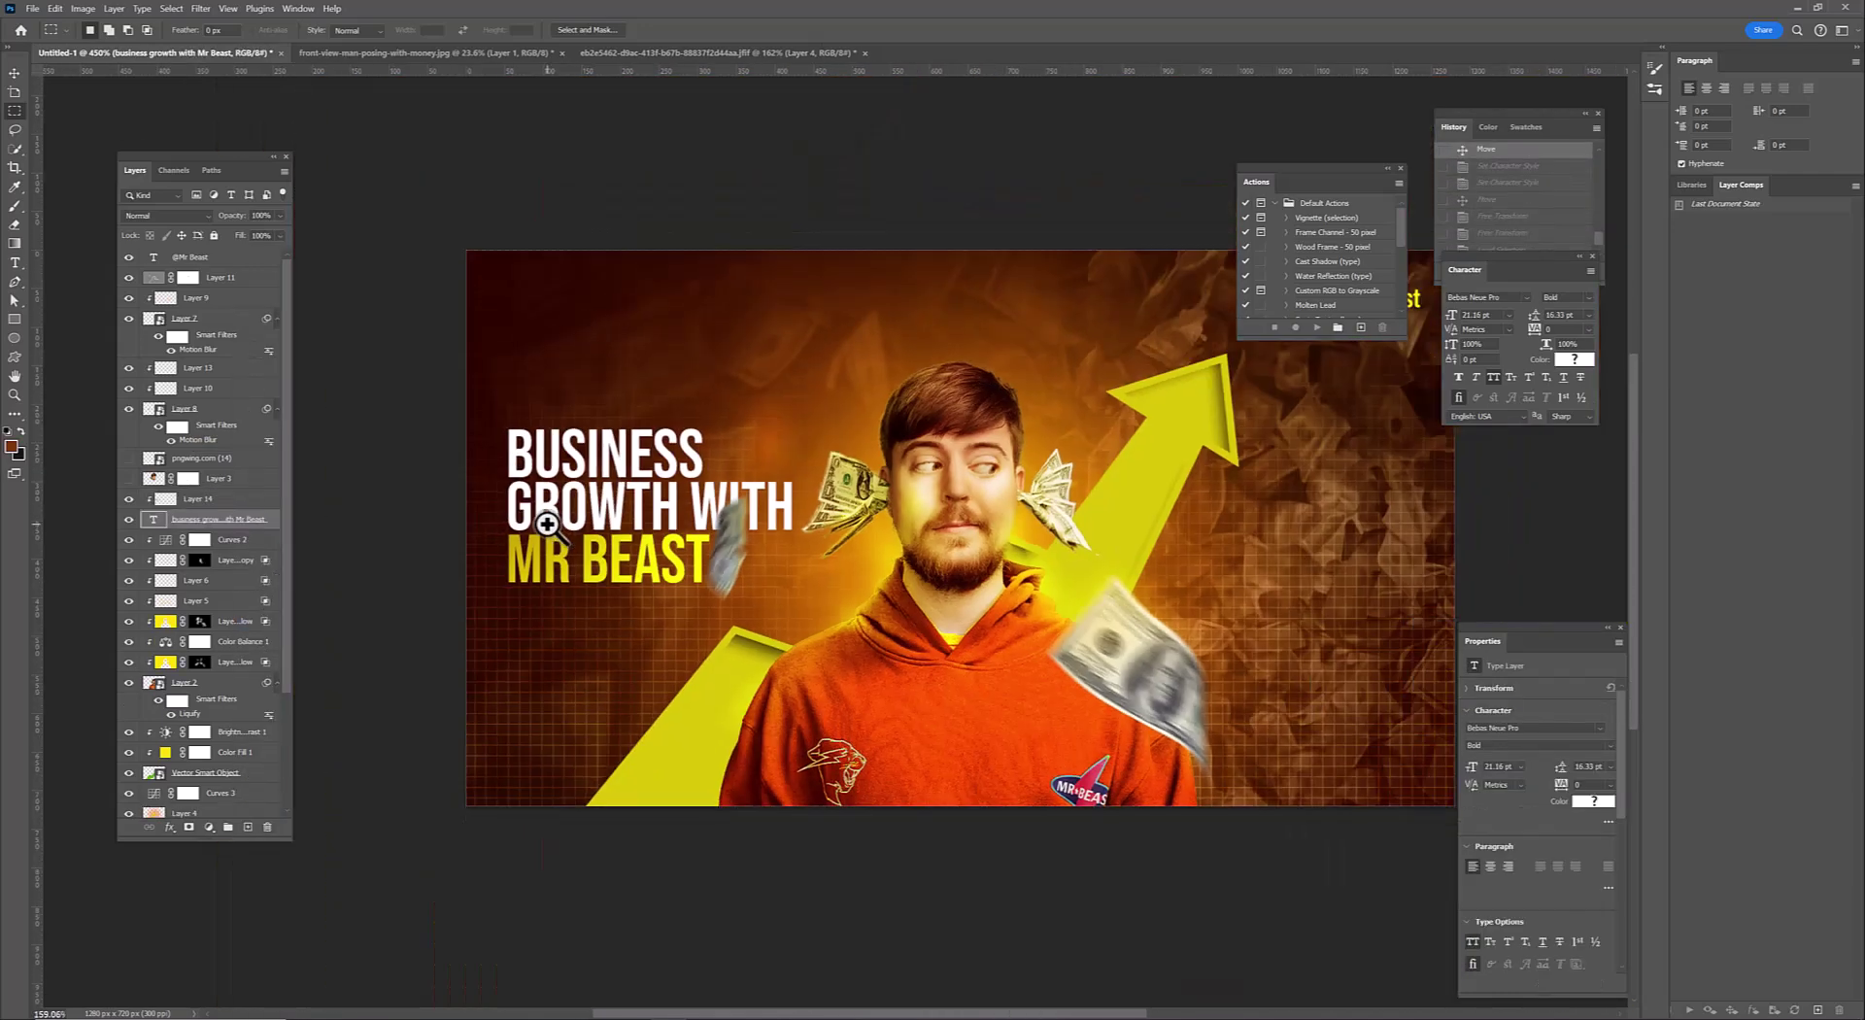
Load the headline letters as a contracted selection, with Layer 14 selected
scroll(544, 553, "down", 5)
scroll(537, 529, "up", 3)
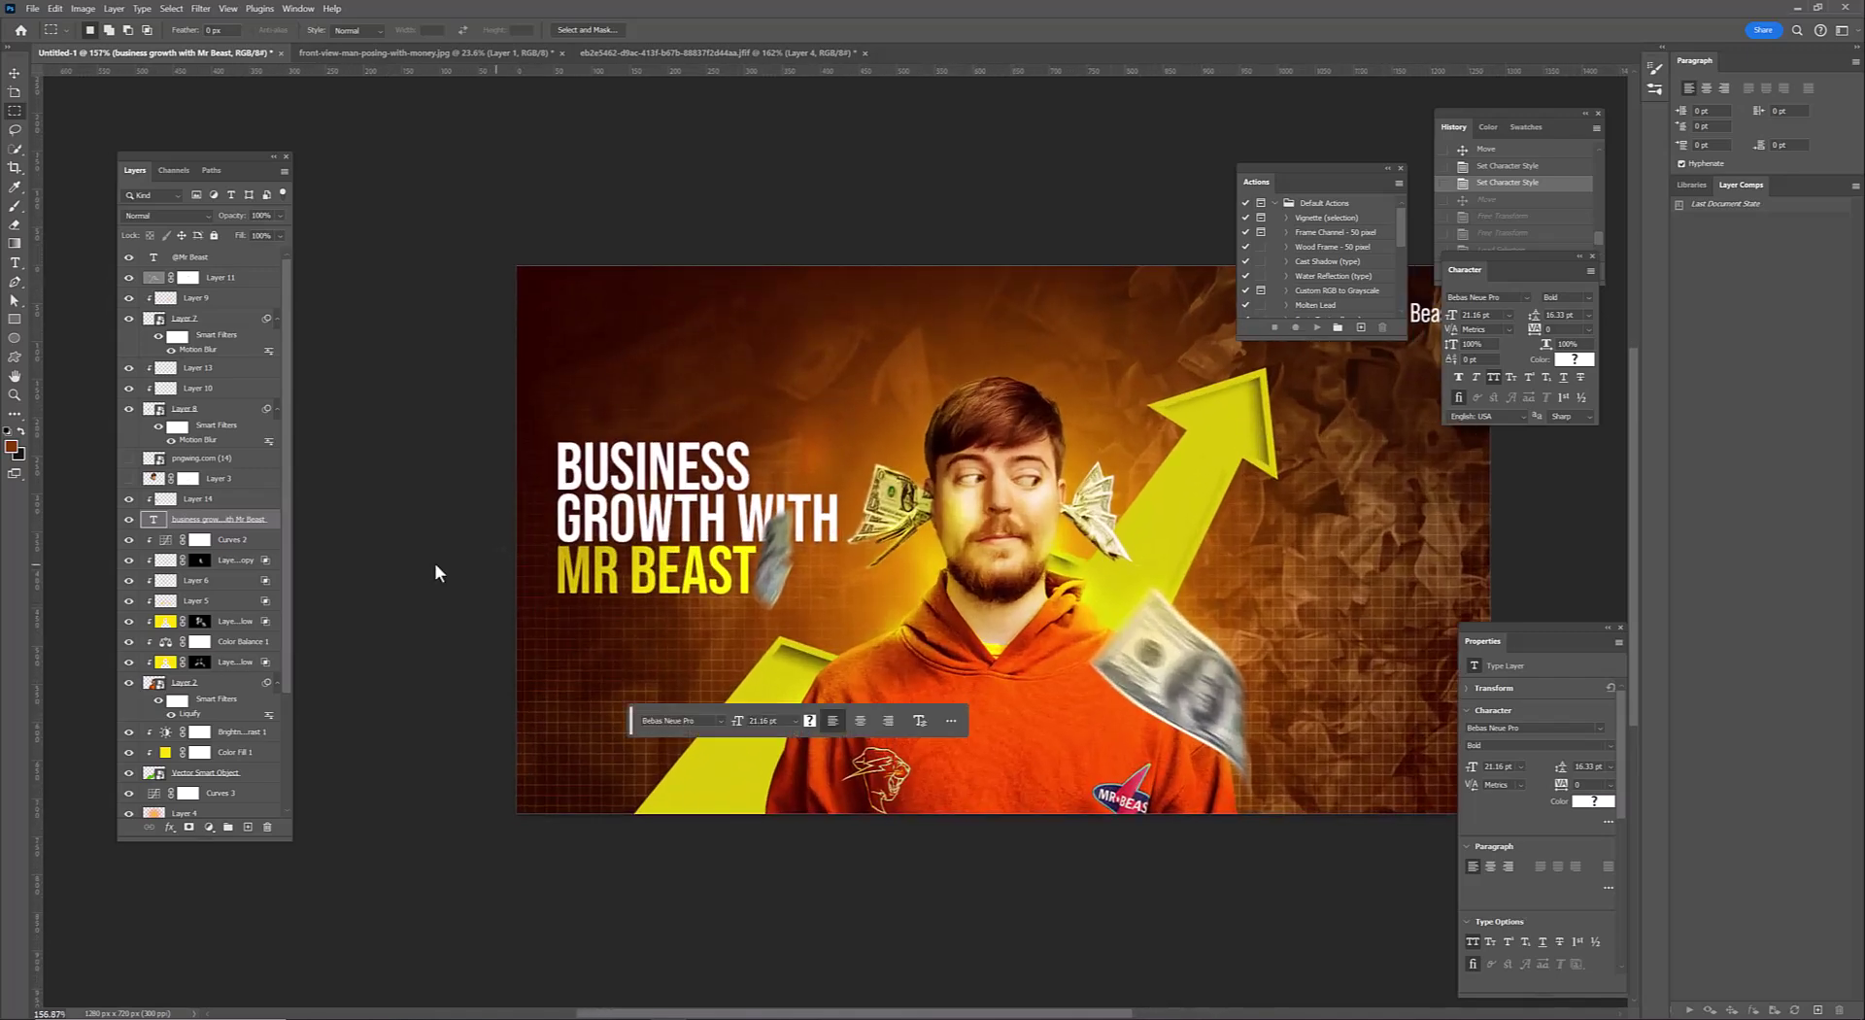
left_click(180, 530, "ctrl")
scroll(712, 554, "up", 3)
left_click(171, 9)
left_click(330, 277)
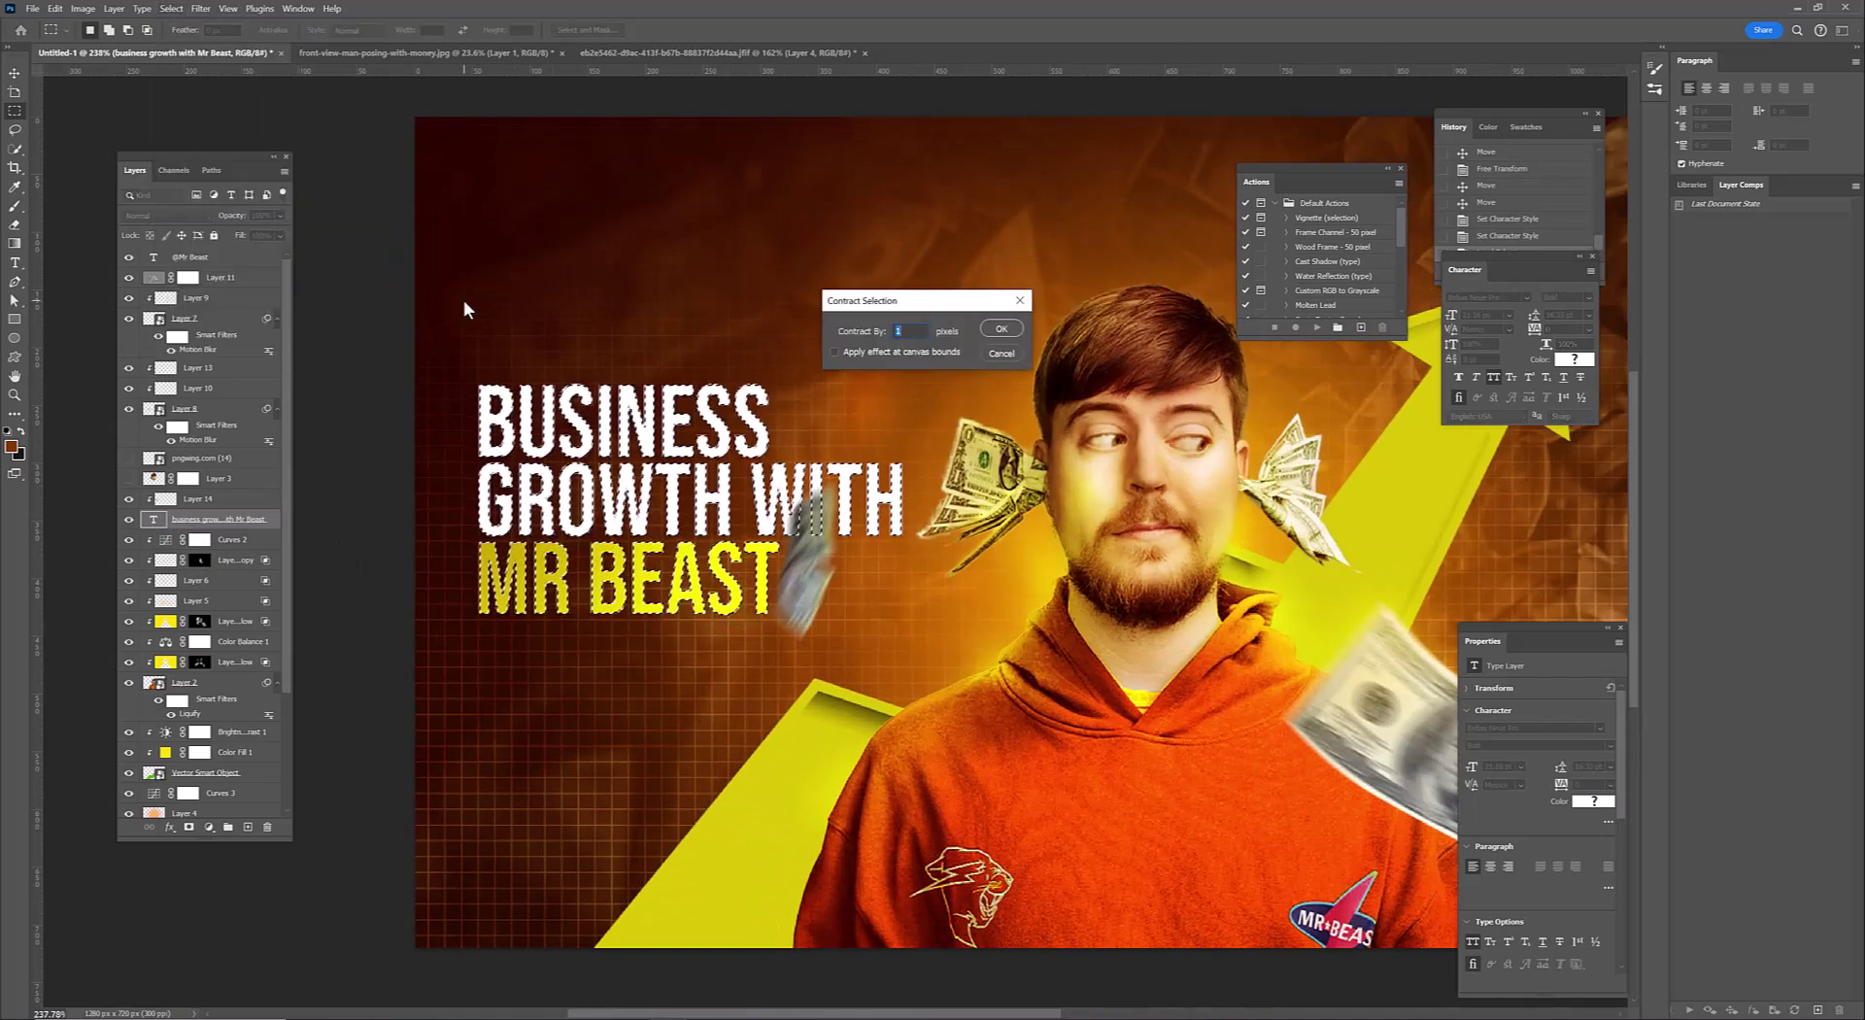
left_click(1000, 331)
scroll(771, 574, "up", 3)
left_click(199, 498)
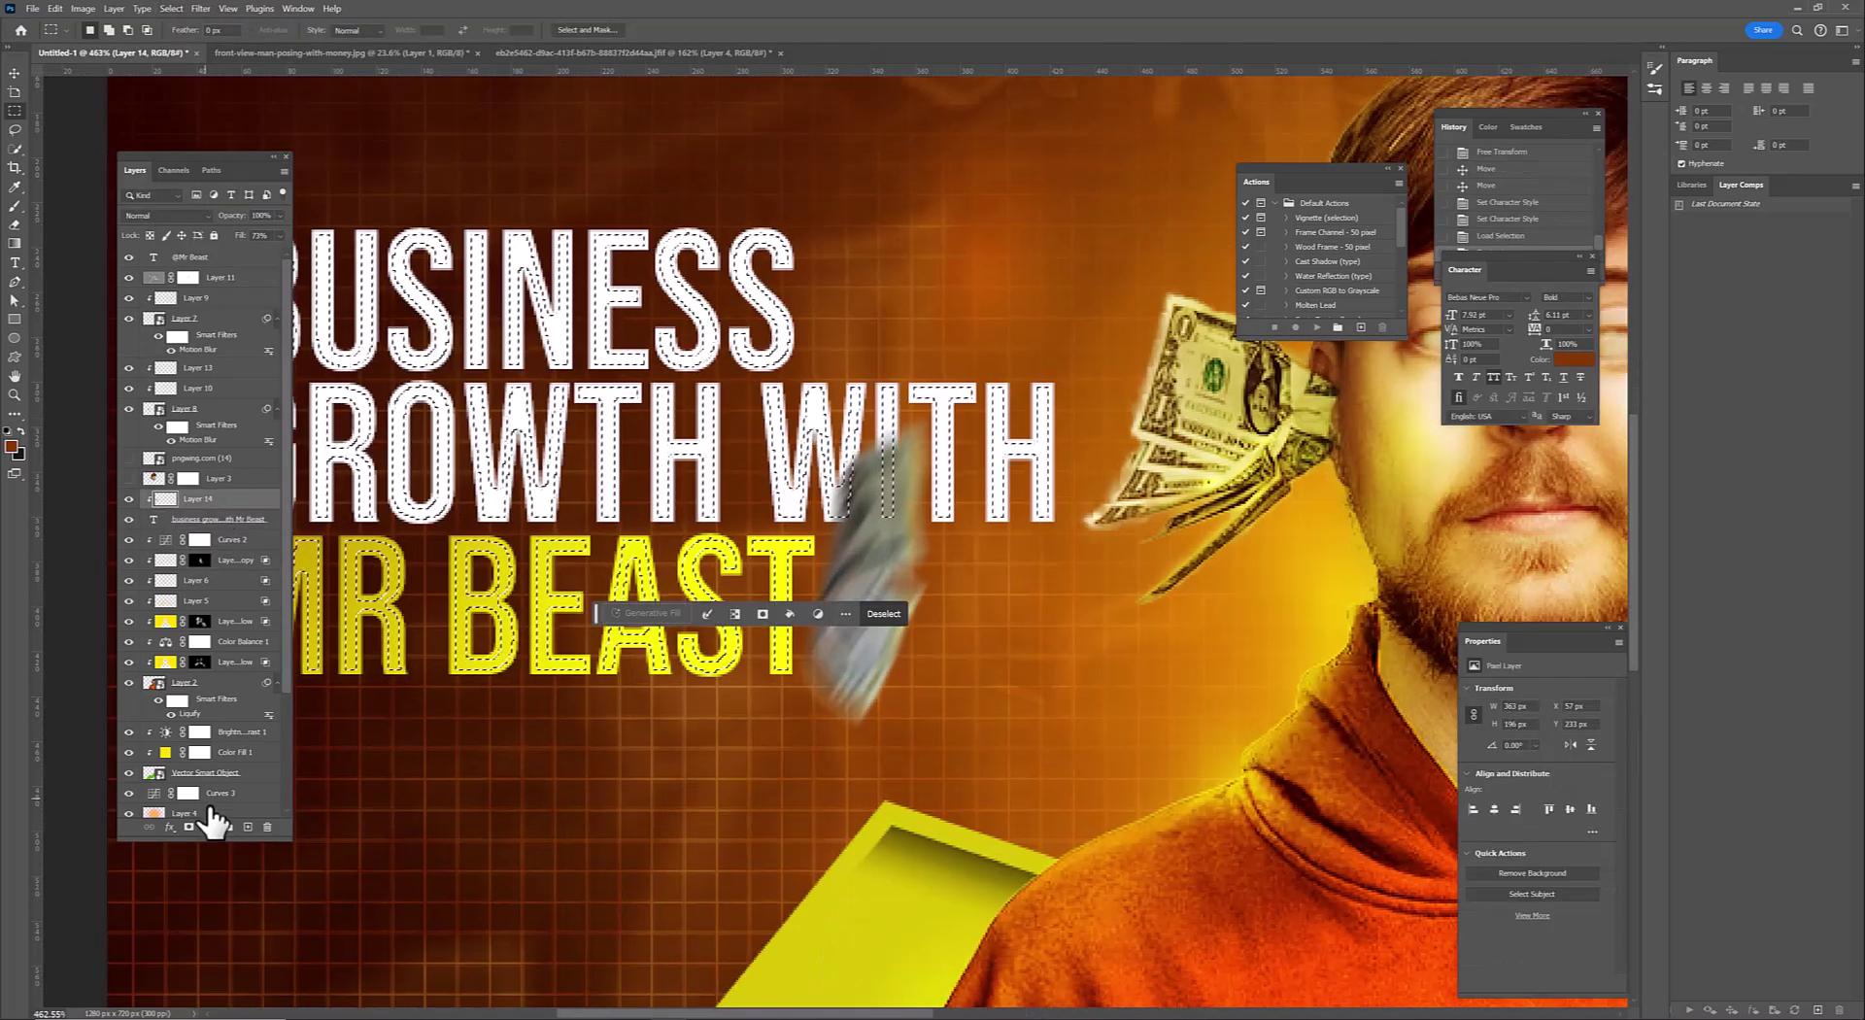
Add a white Solid Color fill clipped to the MR BEAST text and invert its mask
left_click(209, 826)
left_click(238, 550)
left_click(1315, 509)
left_click(1505, 498)
right_click(233, 498)
left_click(291, 645)
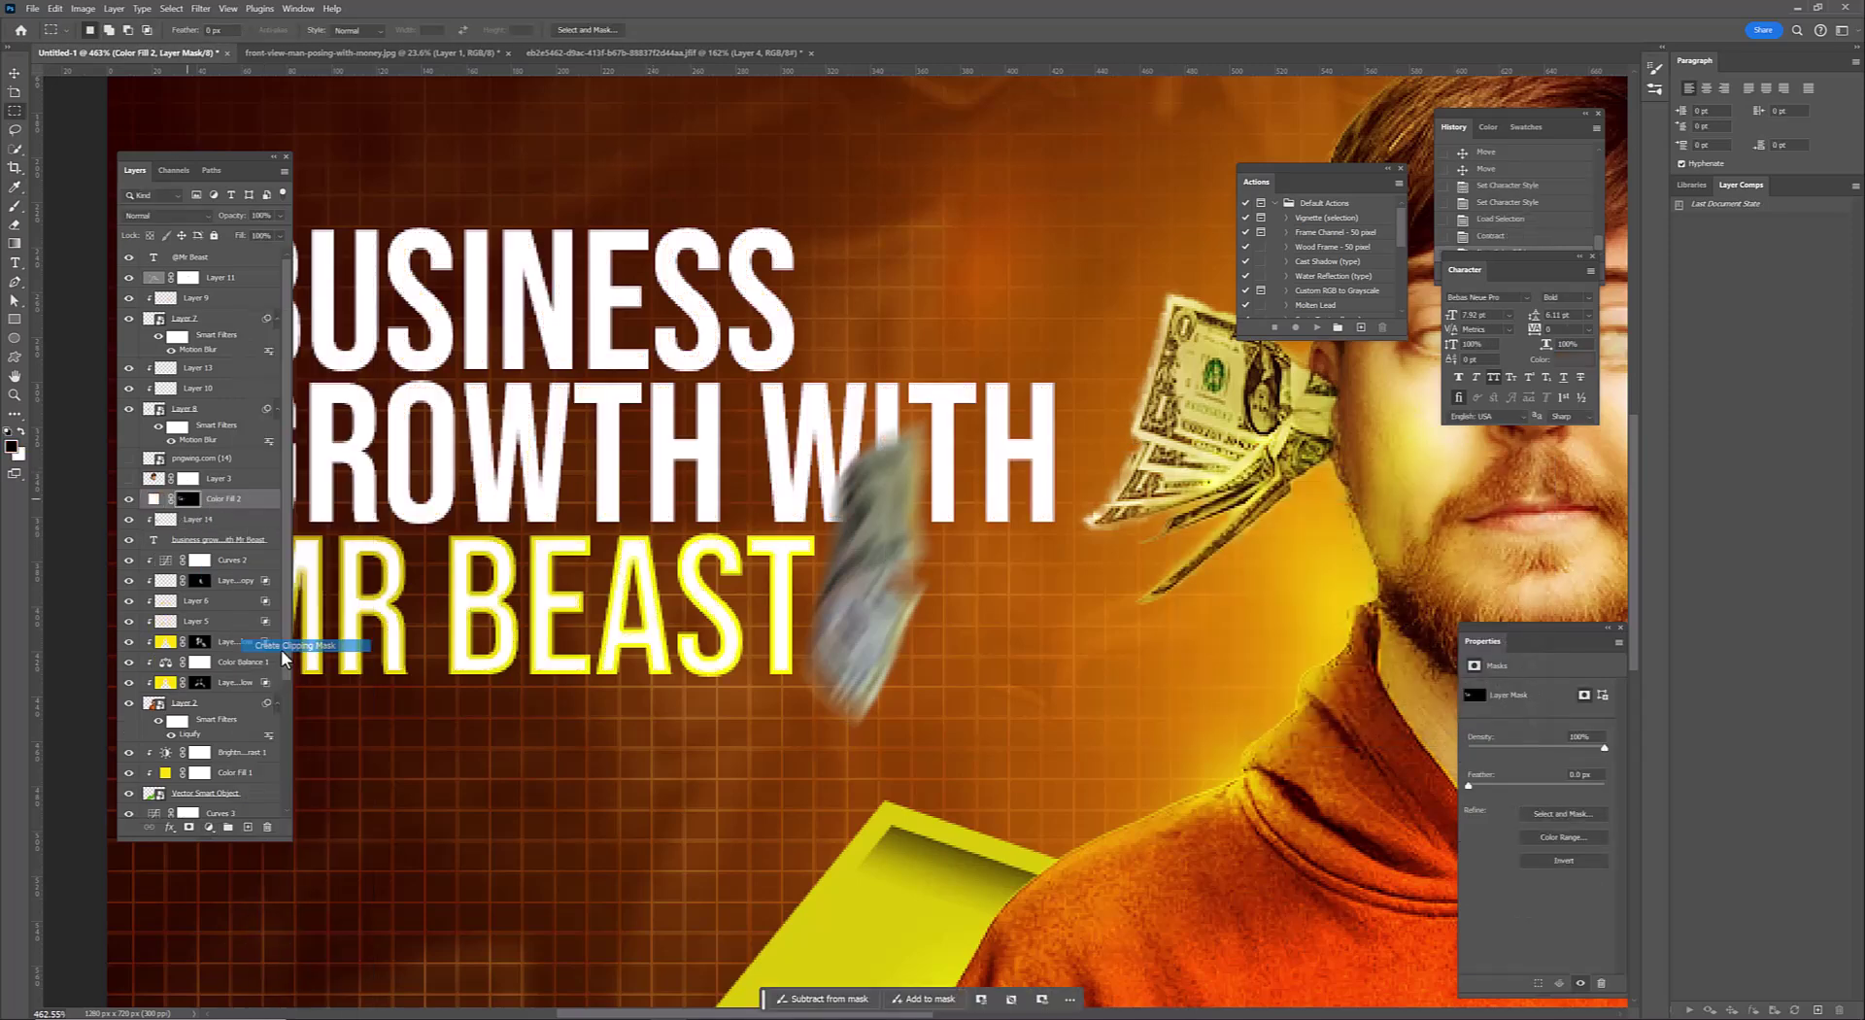
key("ctrl+i")
Draw a black-to-white gradient on the fill's mask across MR BEAST
scroll(772, 643, "down", 2)
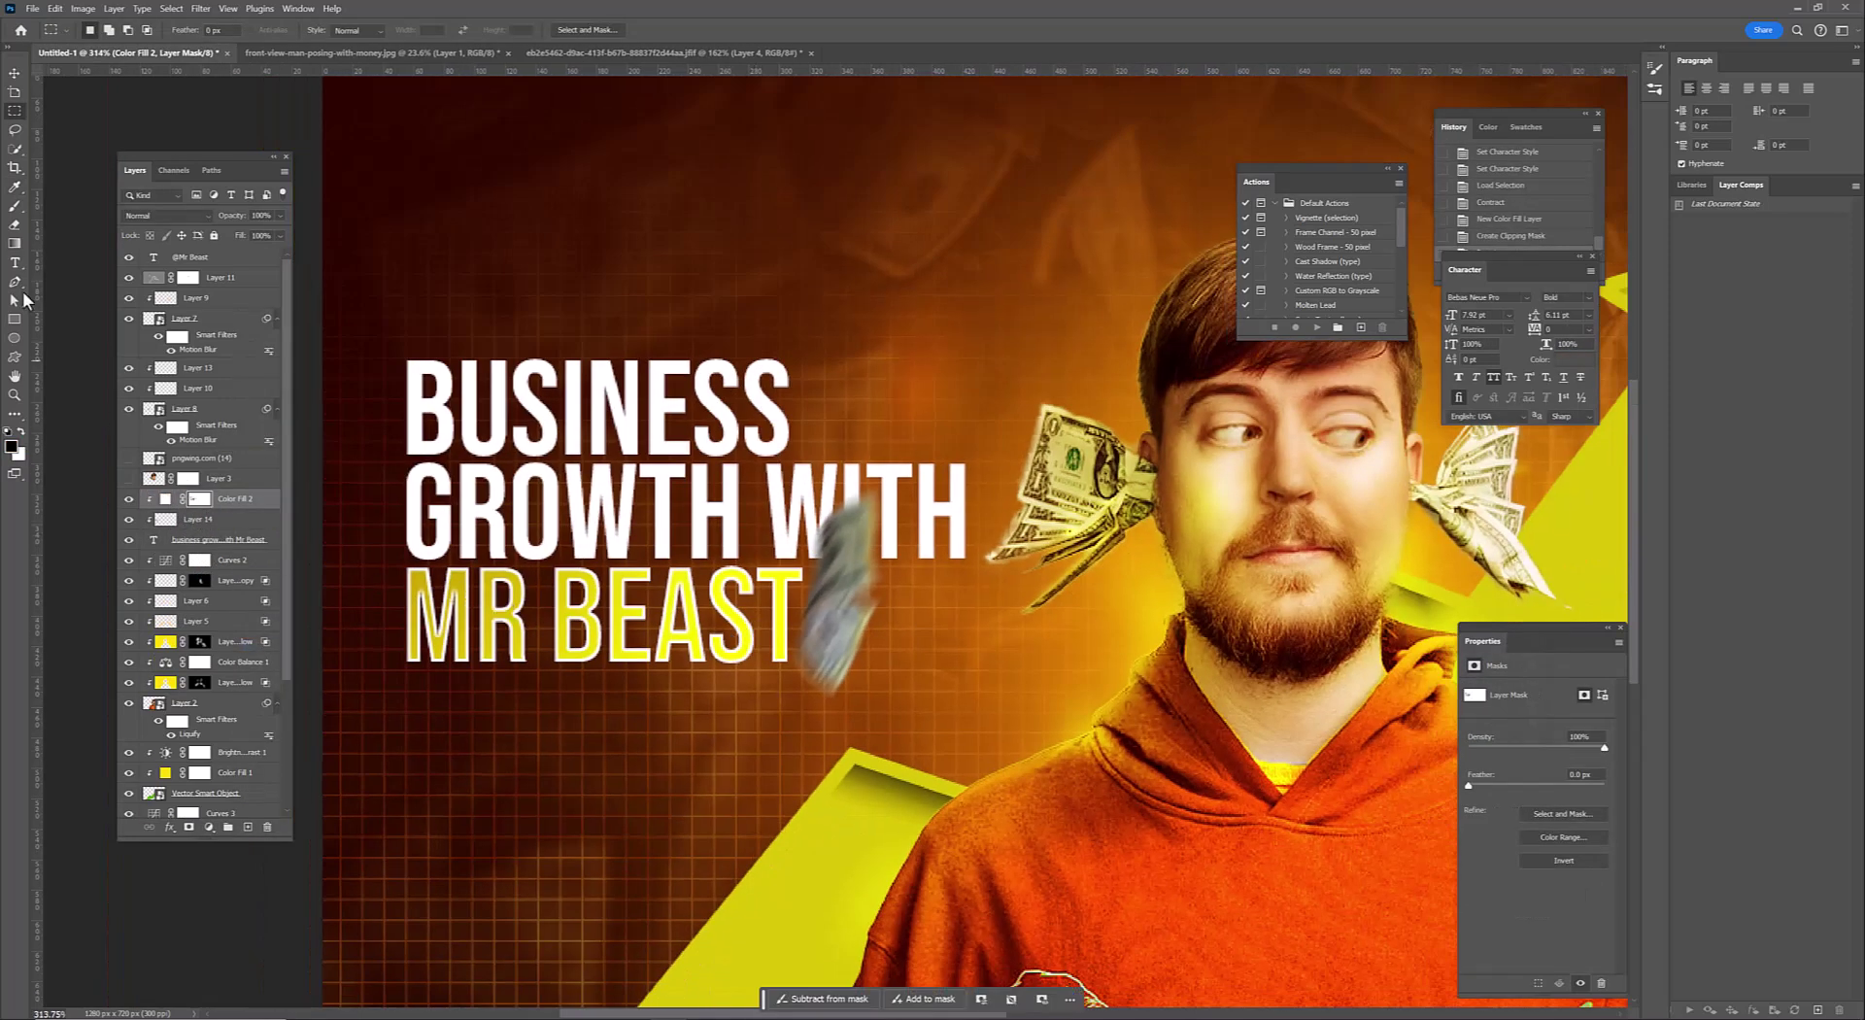
left_click(225, 37)
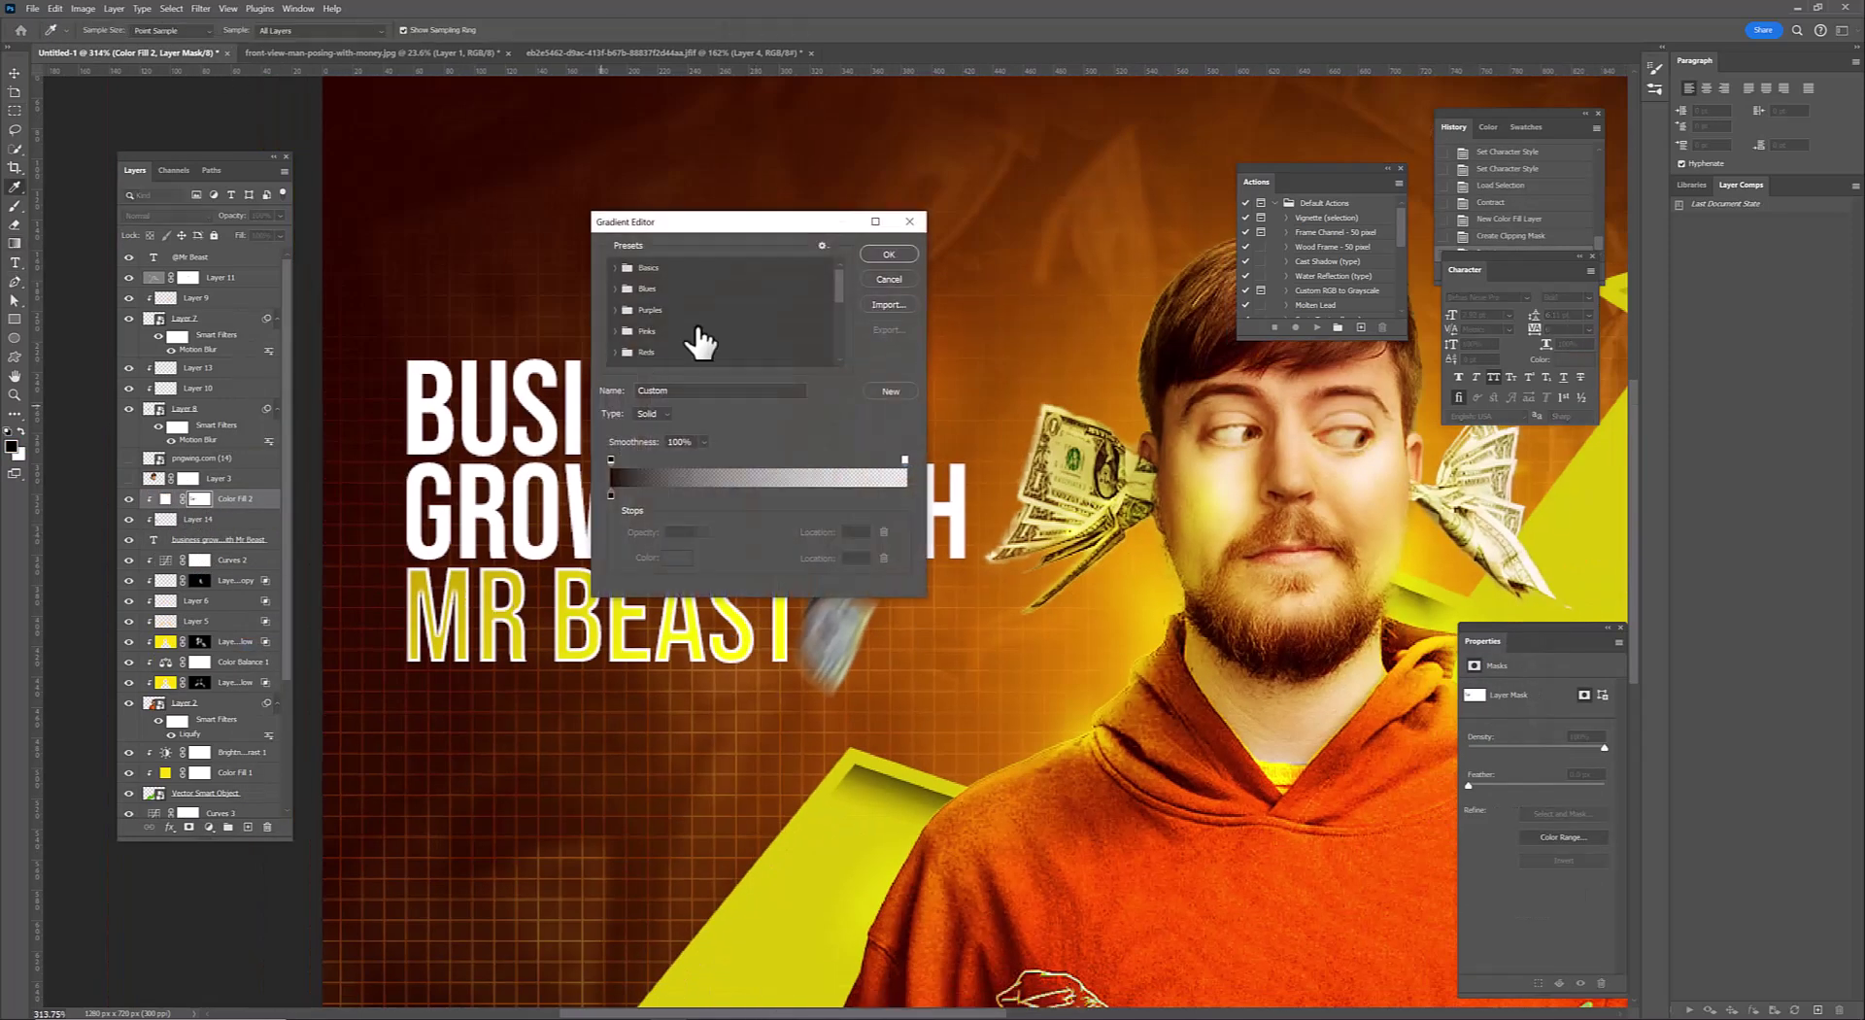
left_click(887, 254)
left_click_drag(550, 475, 516, 545)
left_click_drag(646, 522, 712, 522)
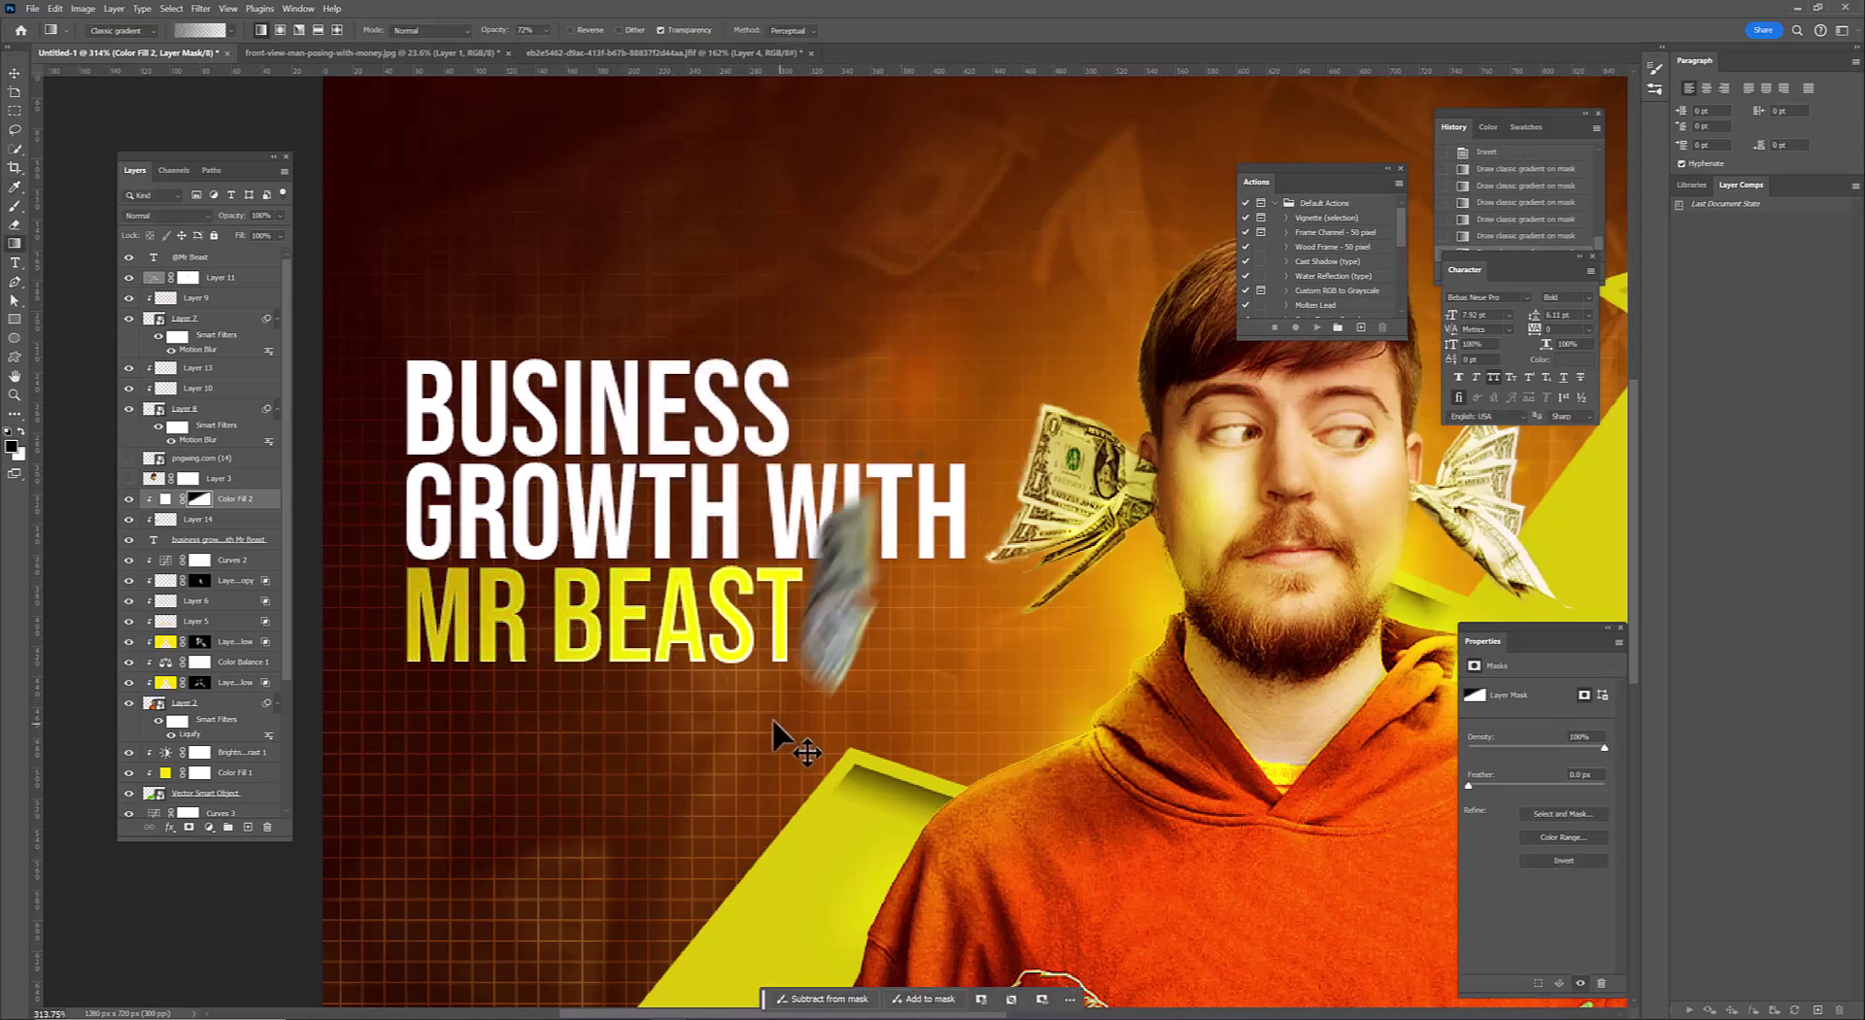
key("ctrl+z")
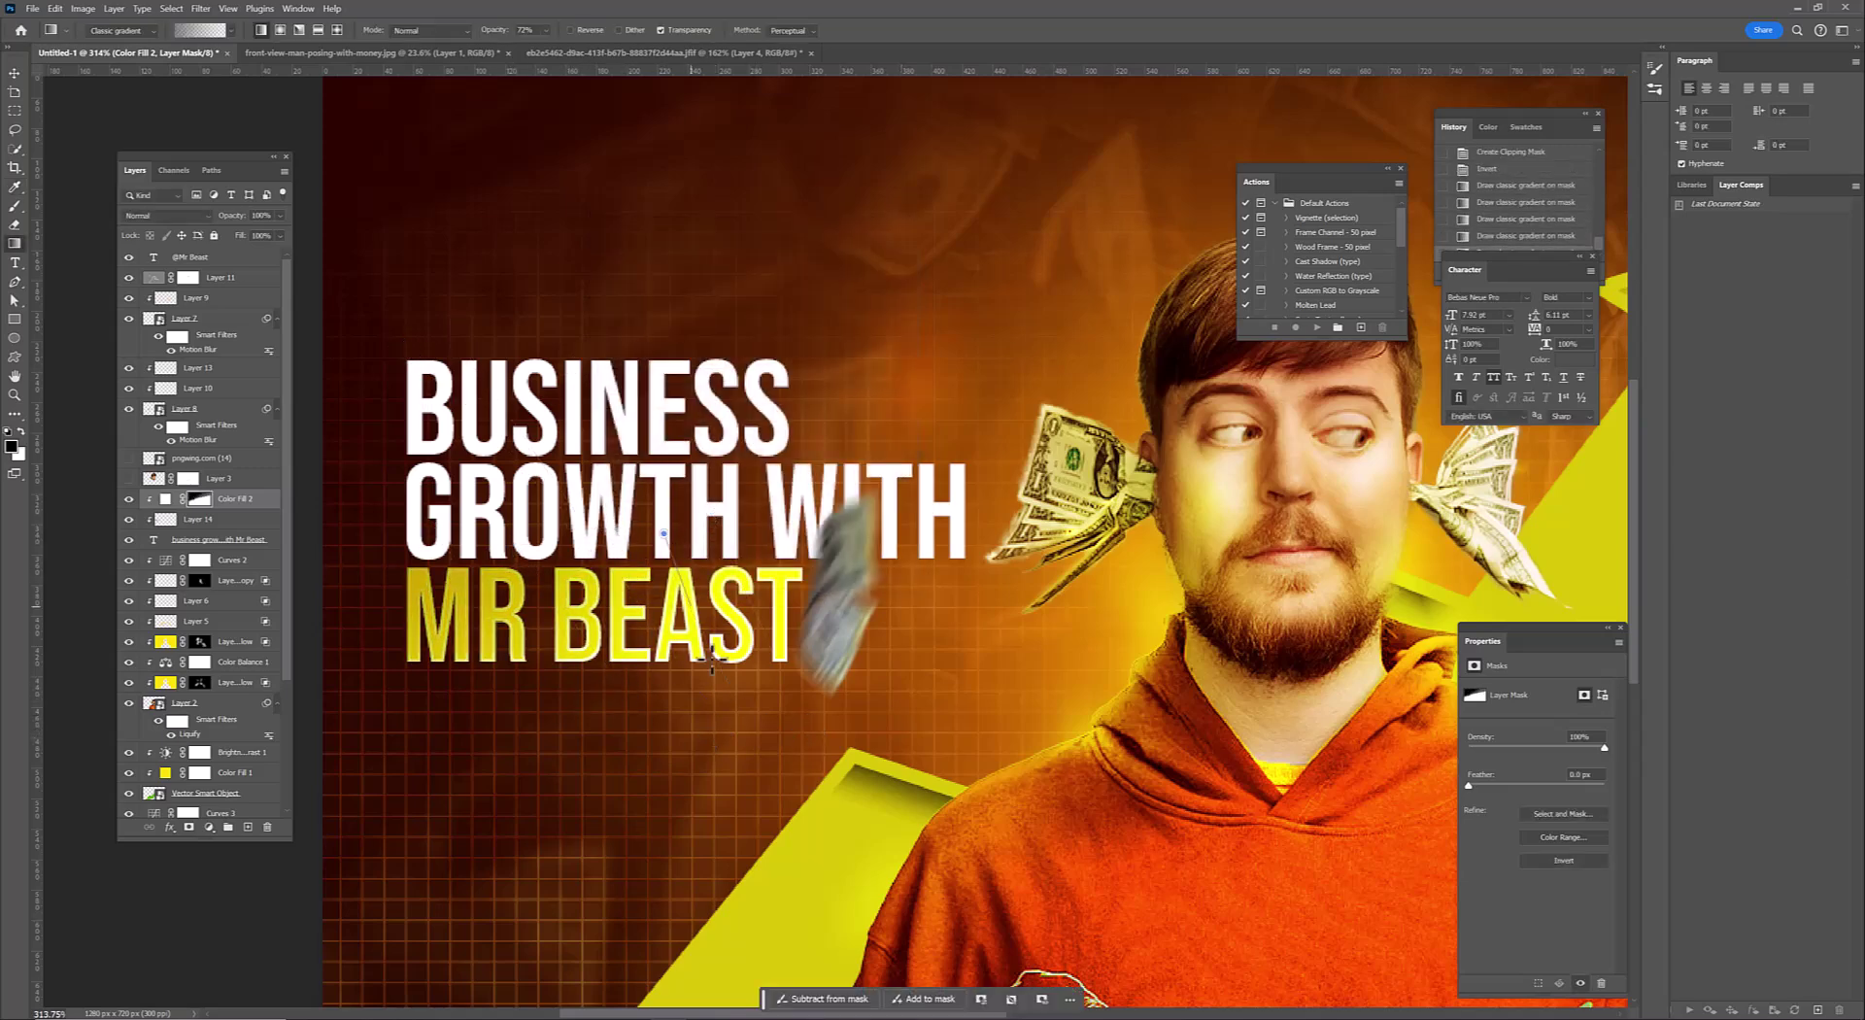
scroll(712, 661, "down", 5)
scroll(745, 712, "up", 3)
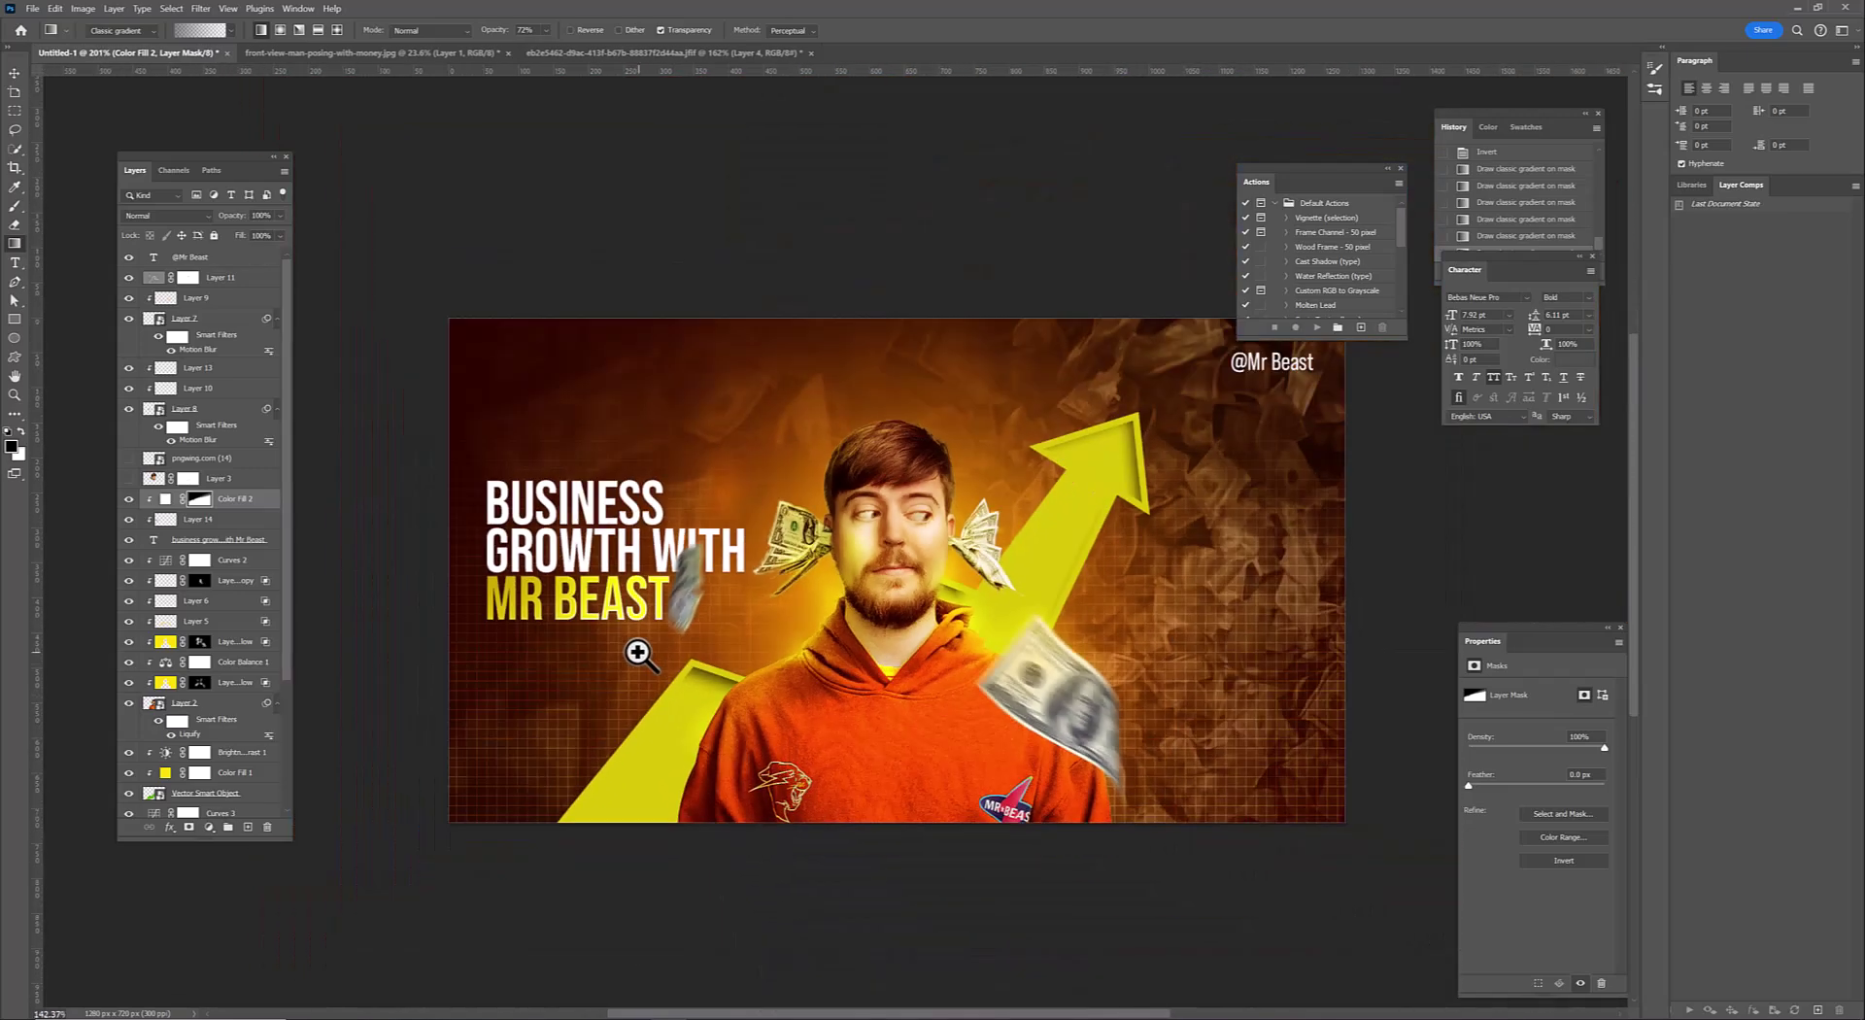
scroll(637, 652, "up", 2)
scroll(738, 709, "down", 2)
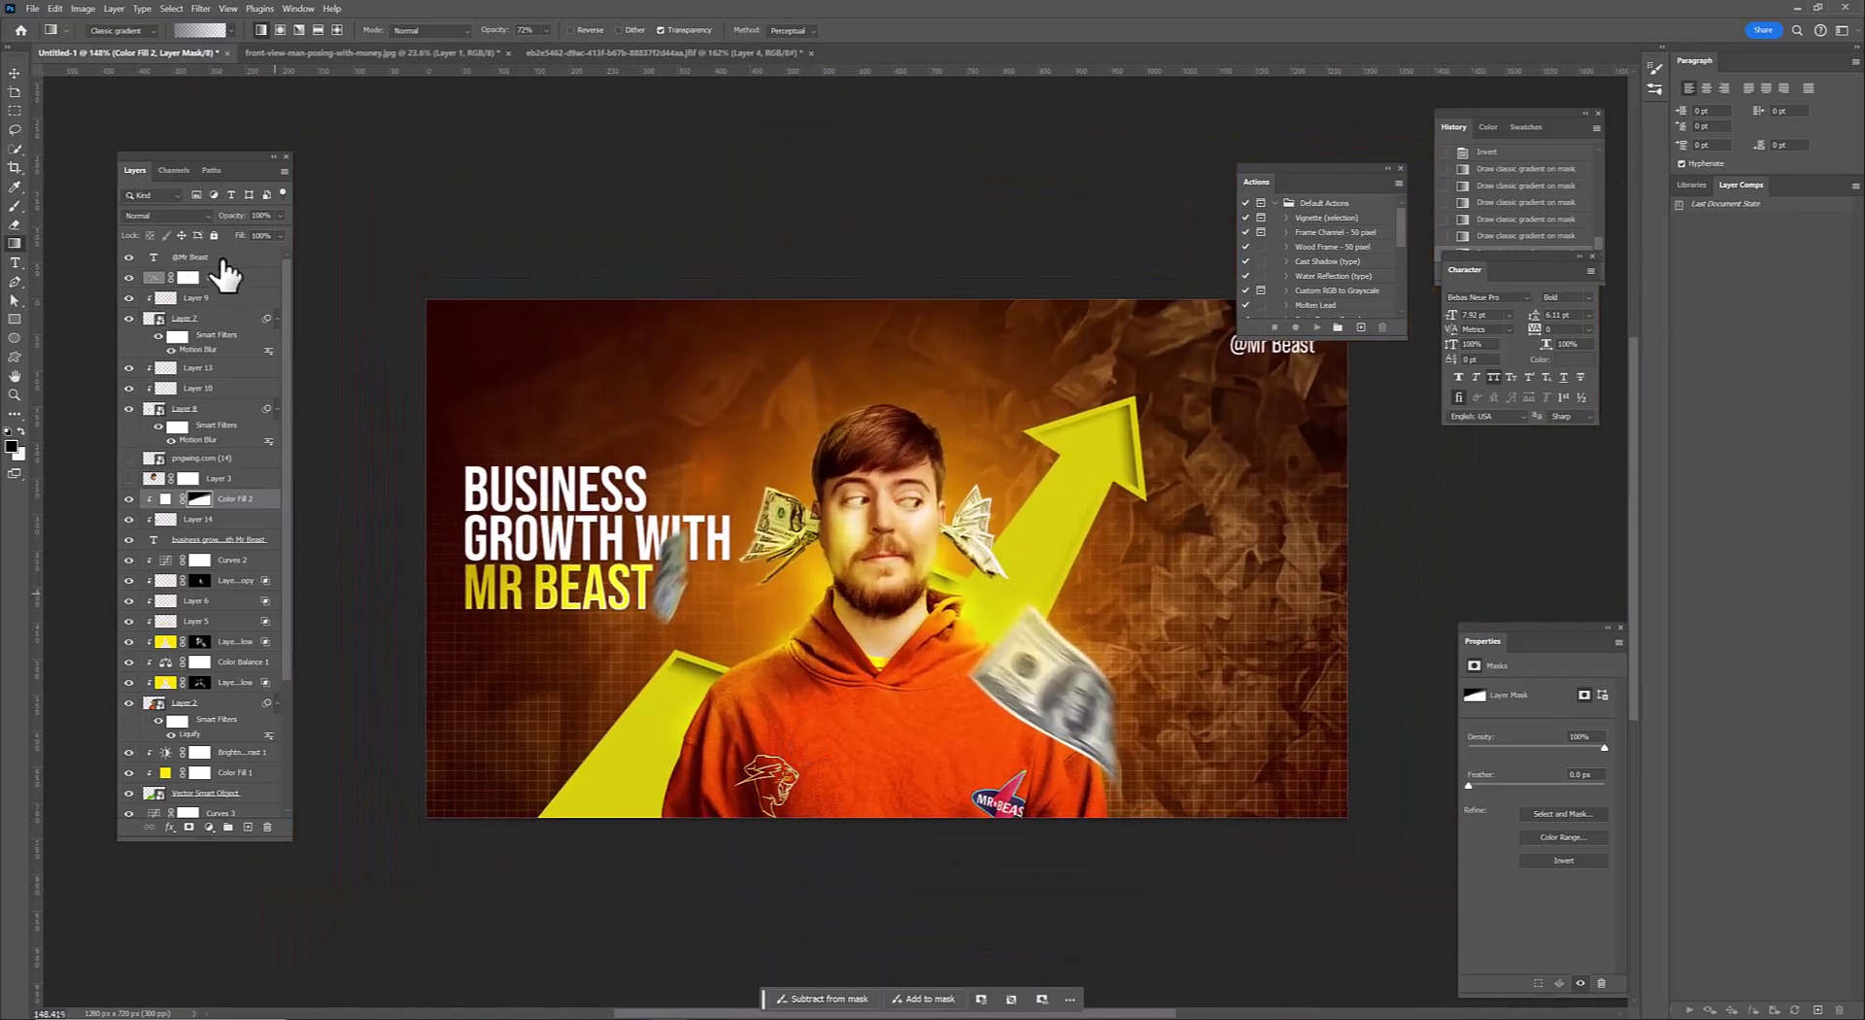
Stamp all visible layers into a new merged layer on top of the stack
left_click(225, 275)
right_click(225, 275)
left_click(291, 551, "alt")
key("Return")
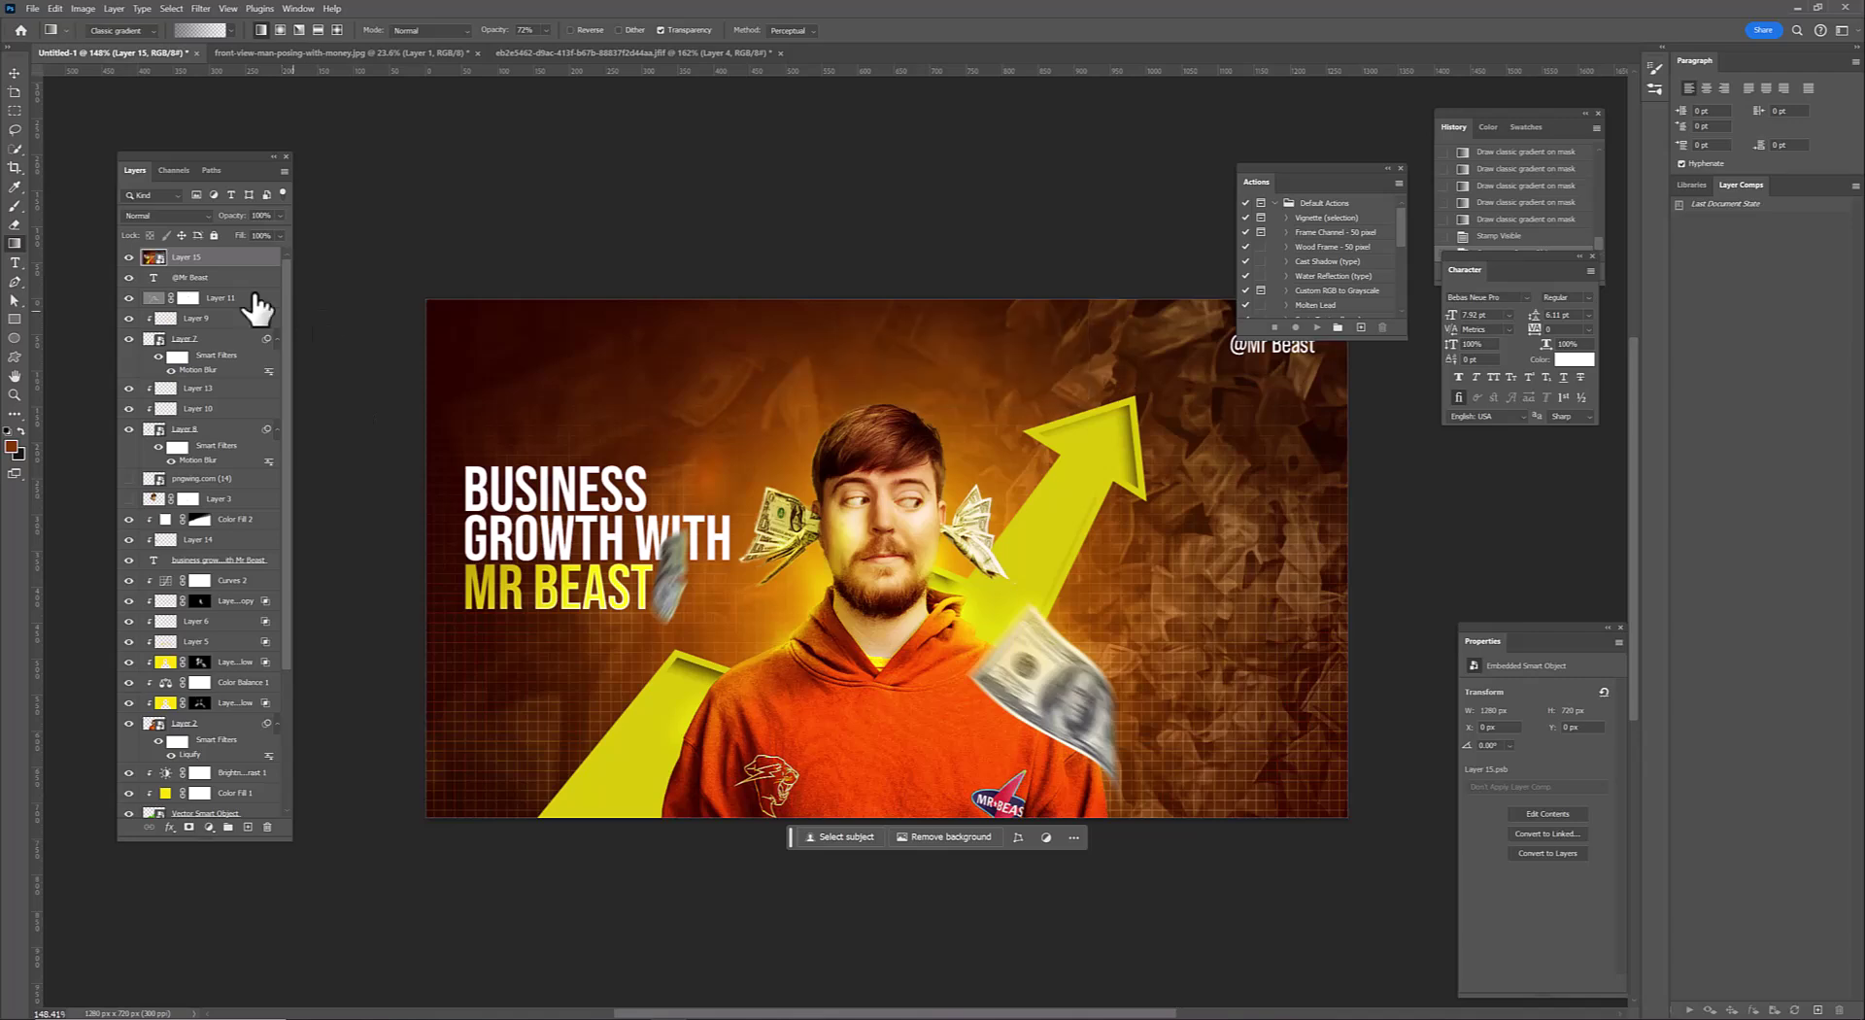
Apply Camera Raw to the merged layer: highlights +21, vibrance +5, texture/clarity +13, warmer temperature
left_click(200, 8)
left_click(225, 174)
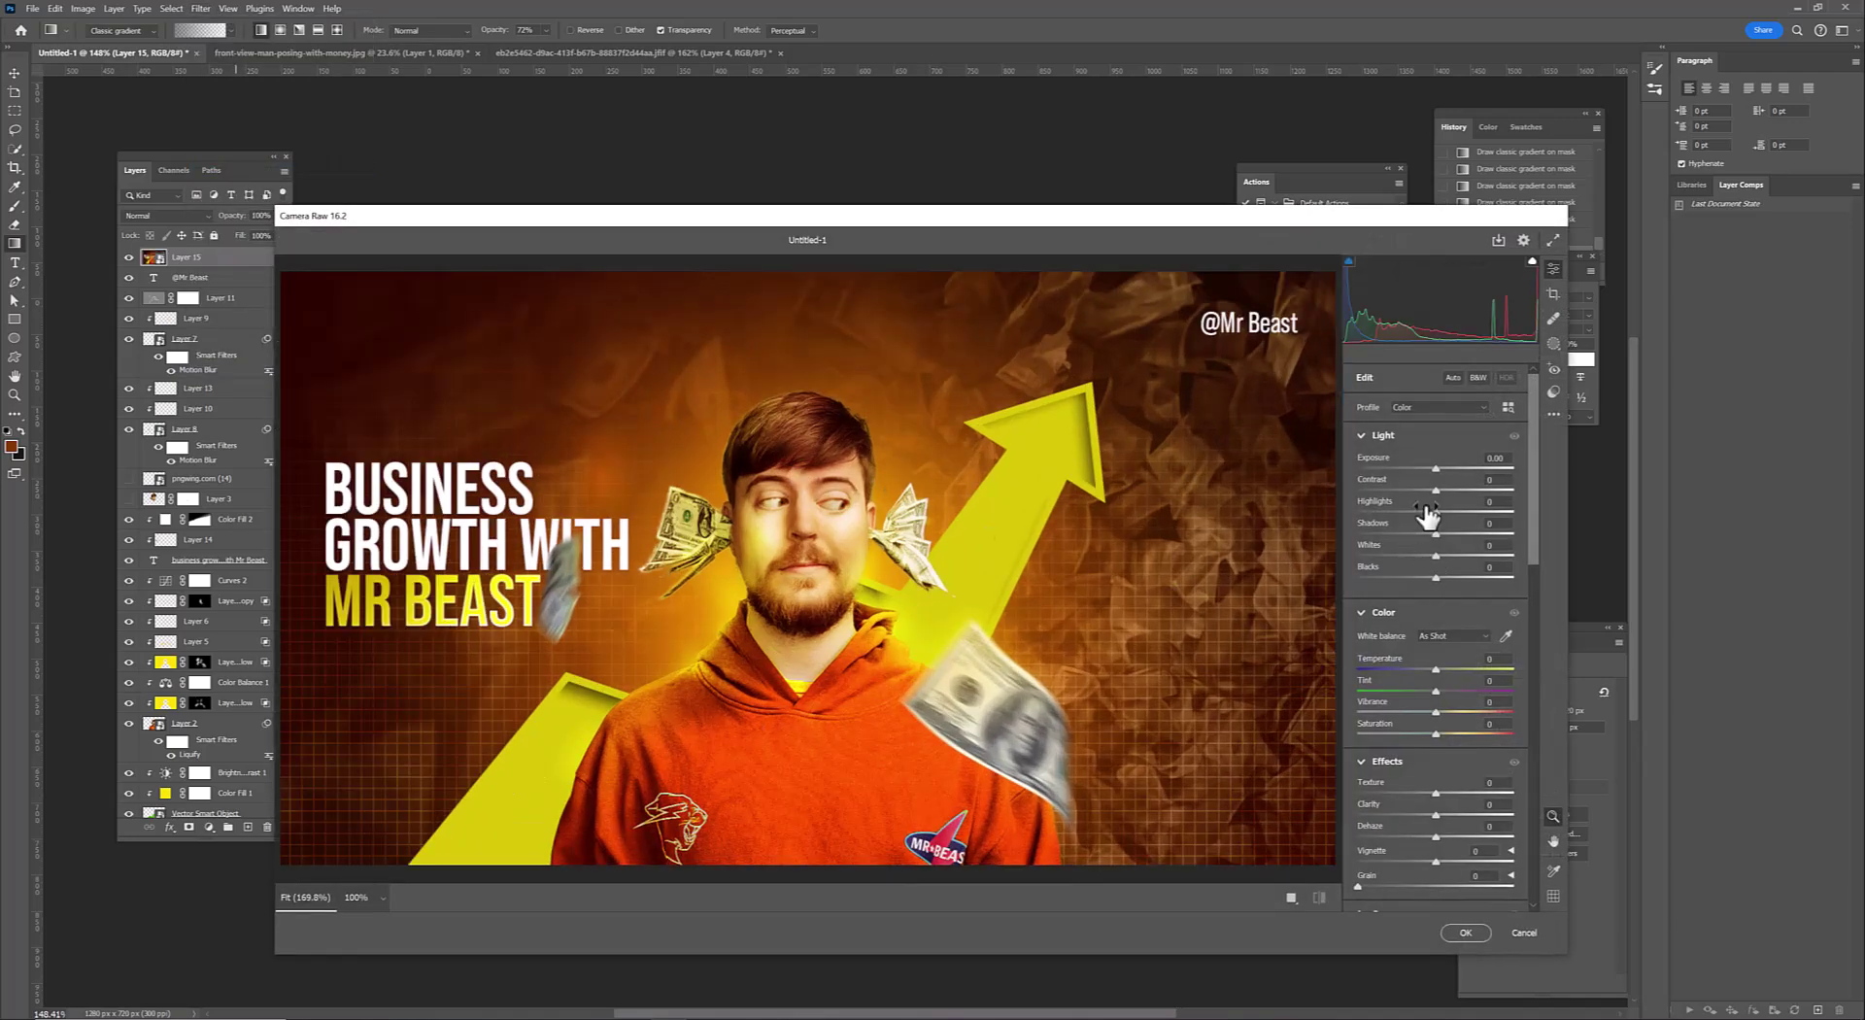
left_click_drag(1440, 525, 1453, 522)
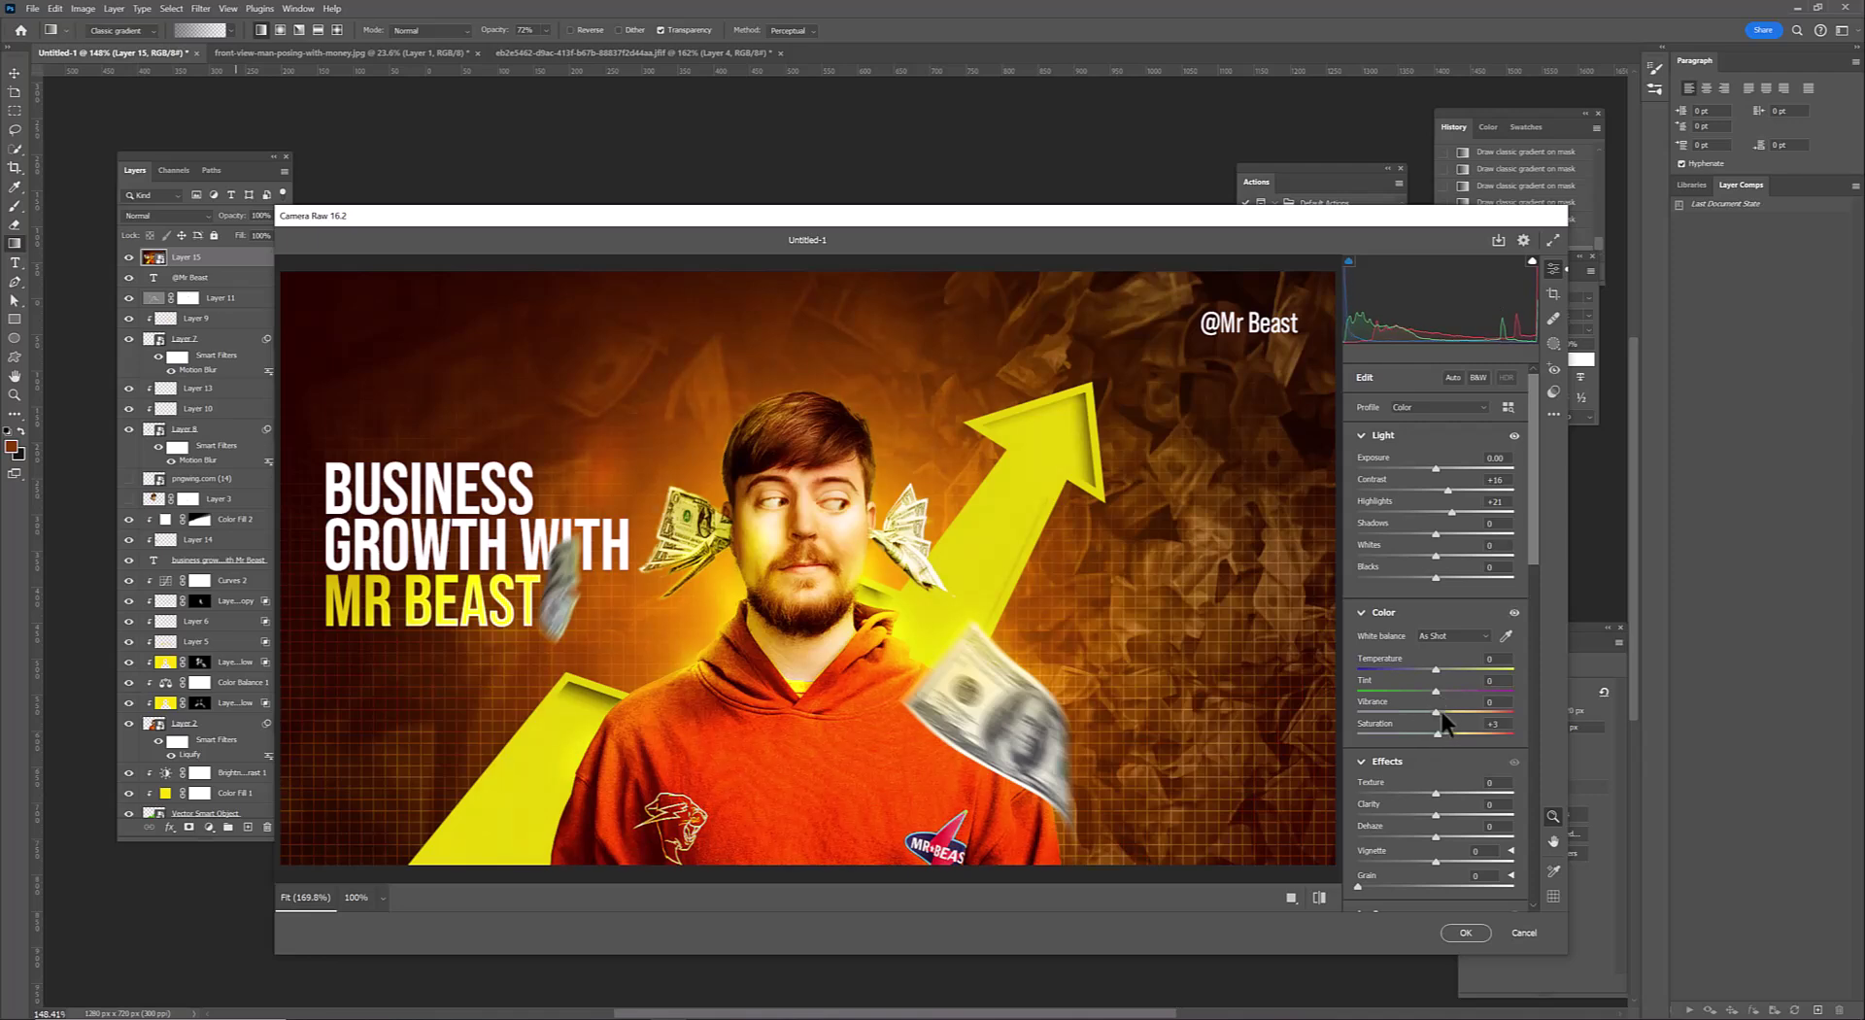
left_click_drag(1439, 712, 1443, 712)
left_click_drag(1436, 814, 1445, 792)
left_click_drag(1436, 669, 1445, 669)
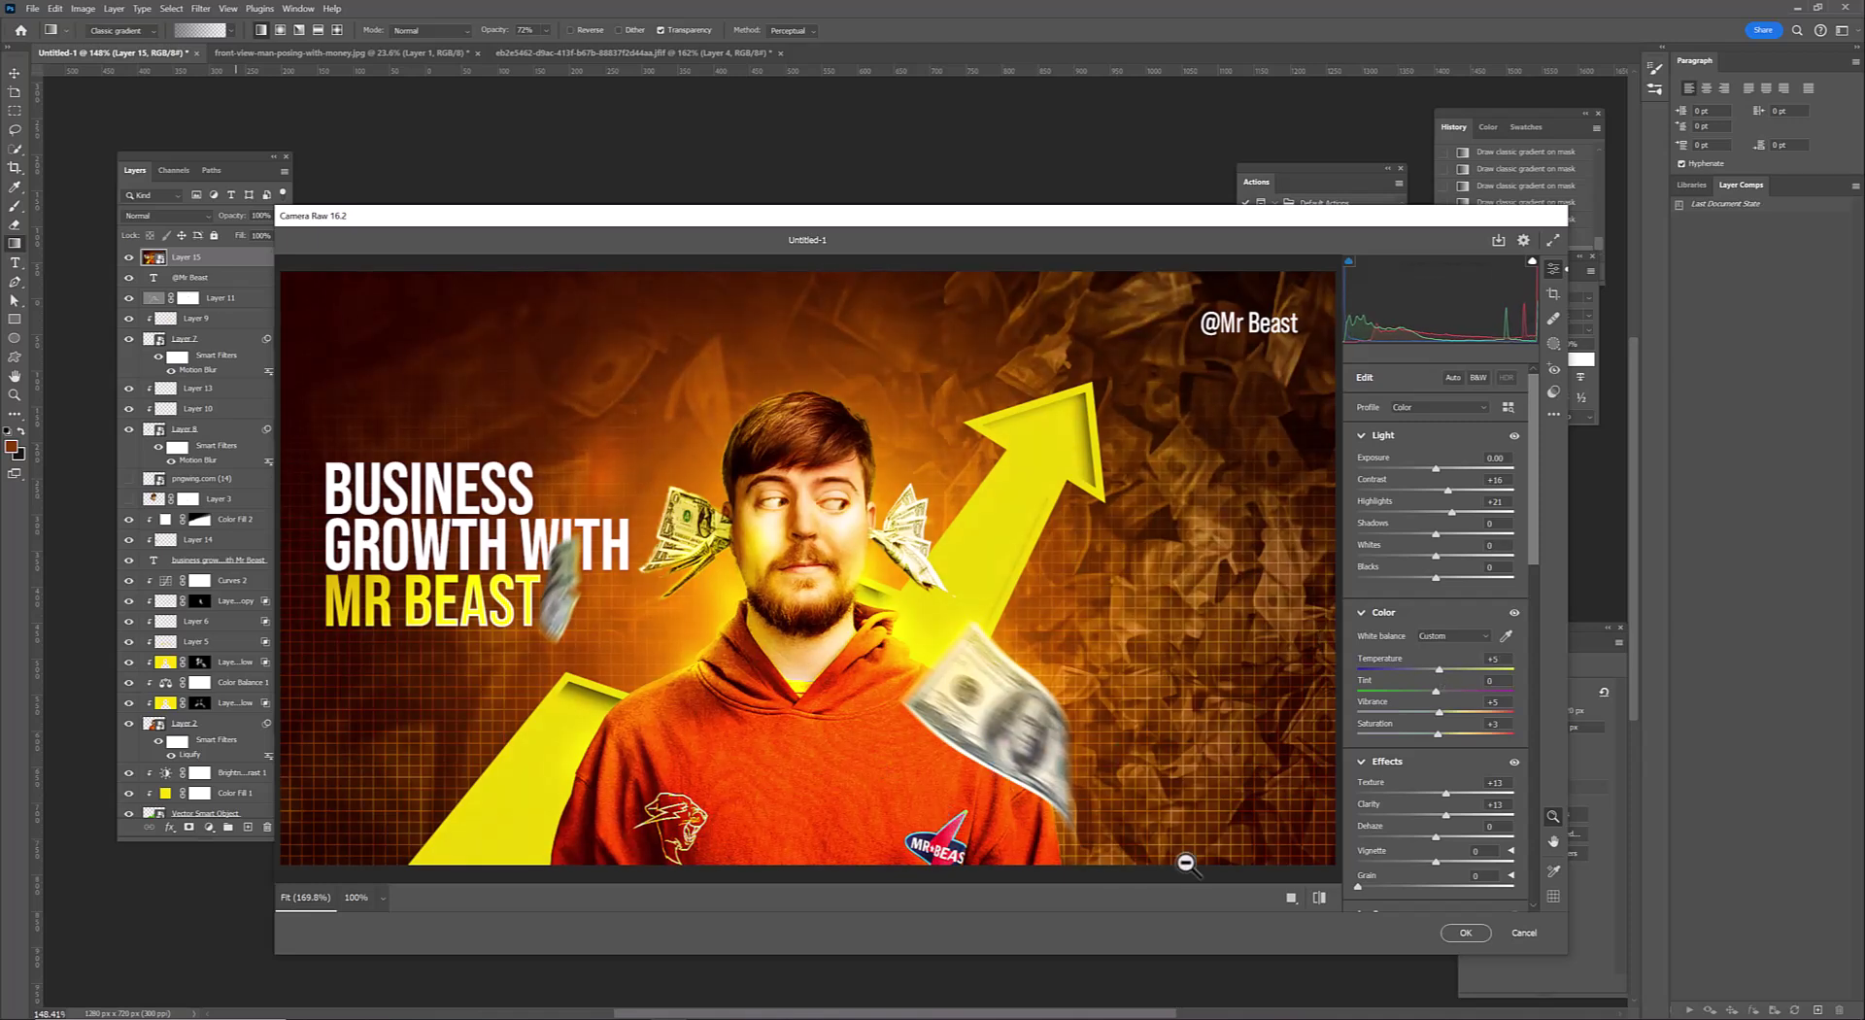
scroll(1443, 767, "down", 3)
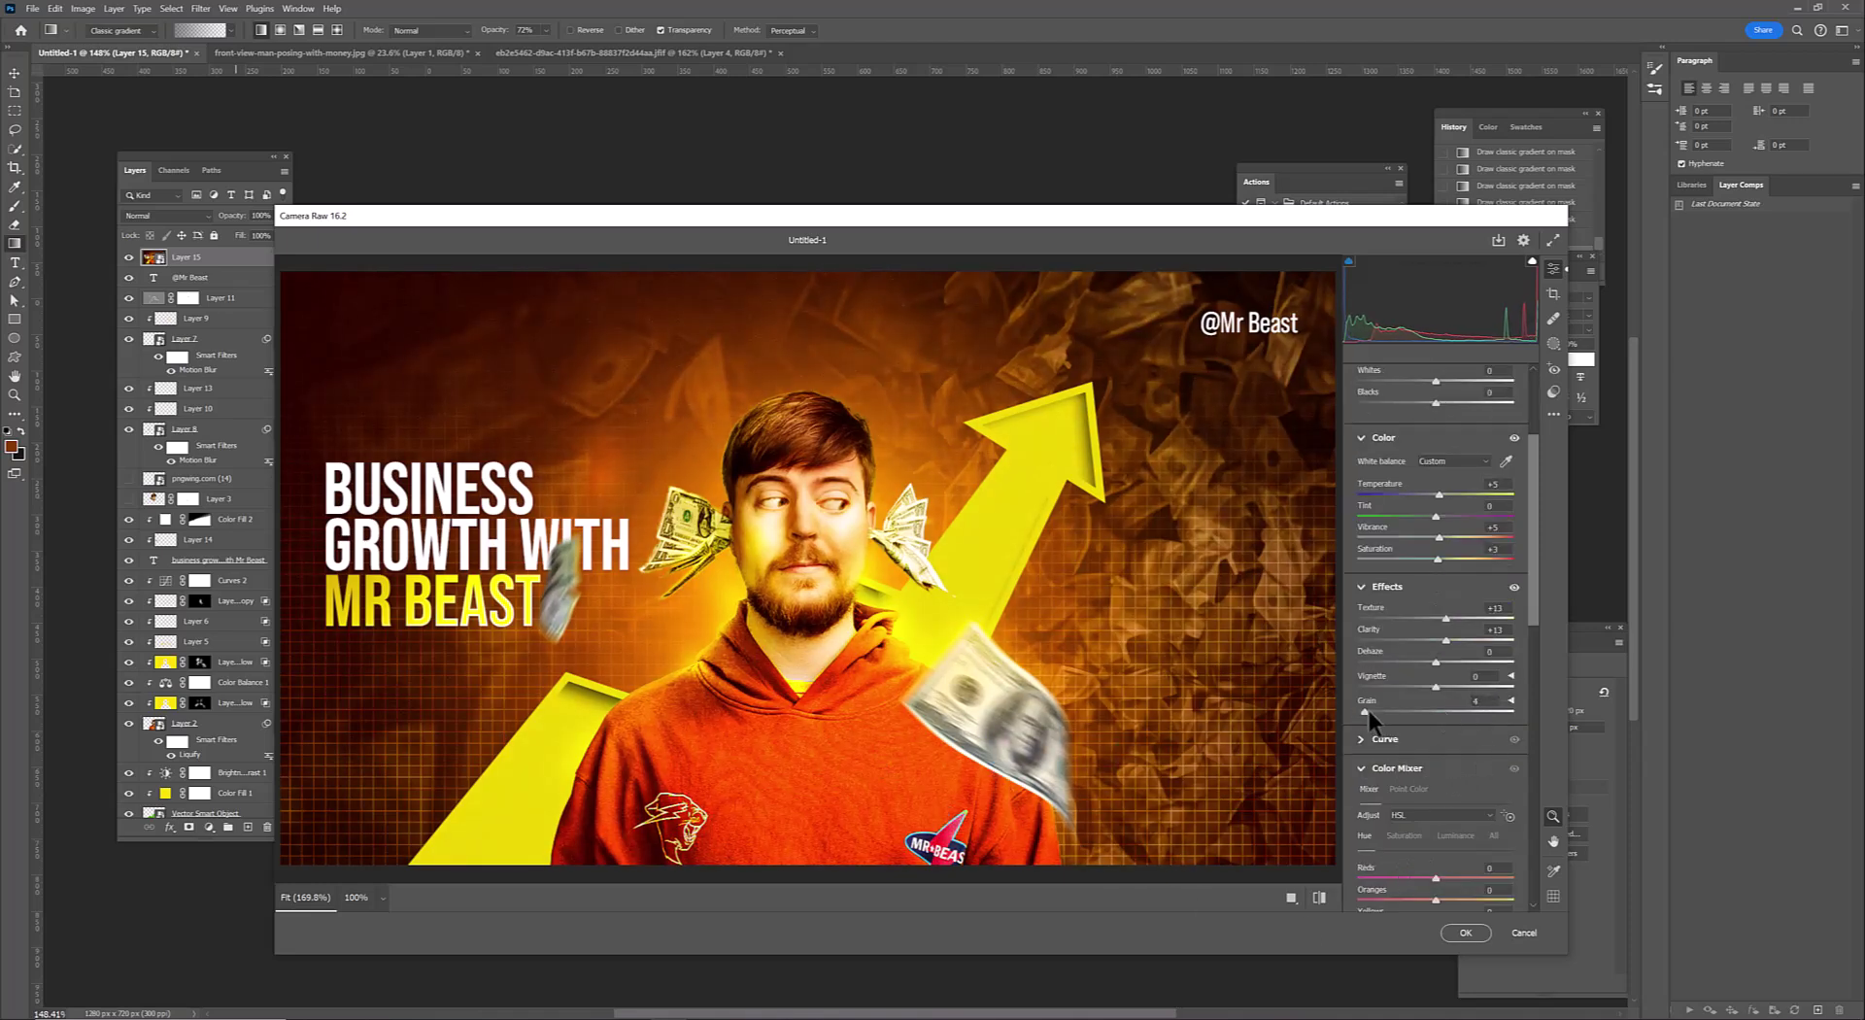
scroll(1442, 767, "down", 3)
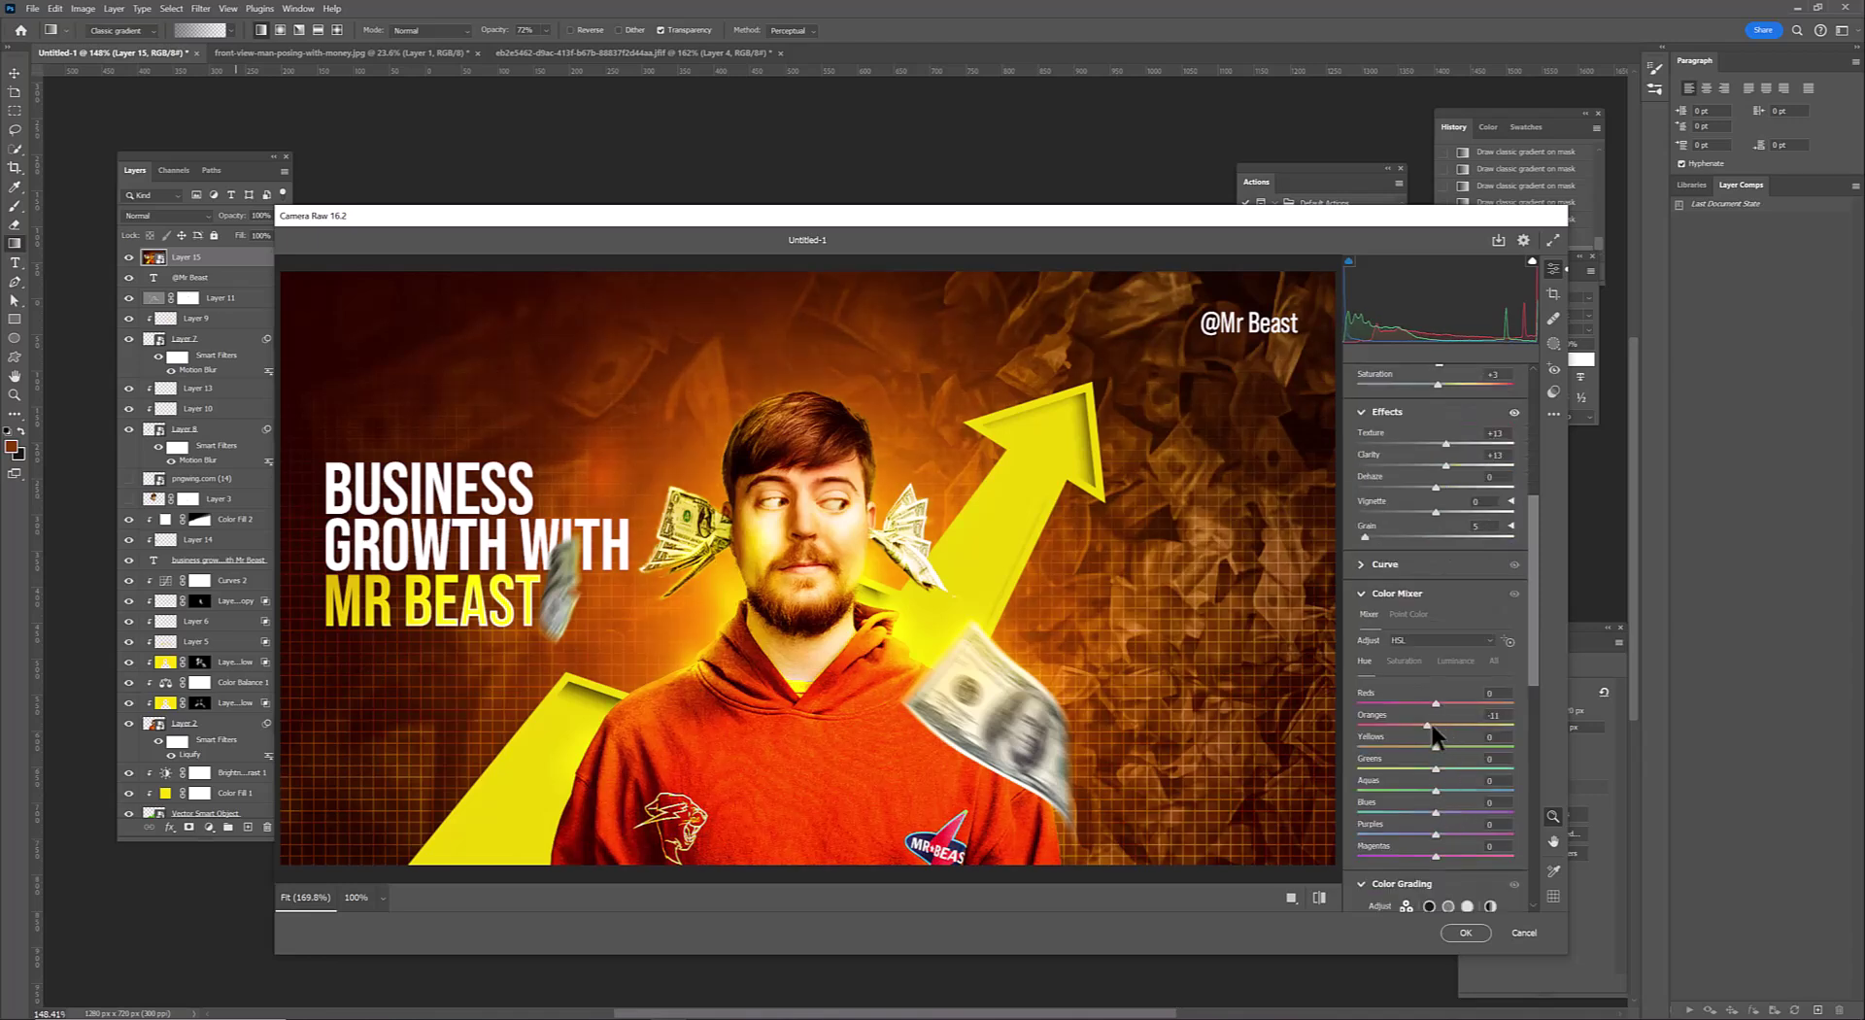
left_click(1456, 933)
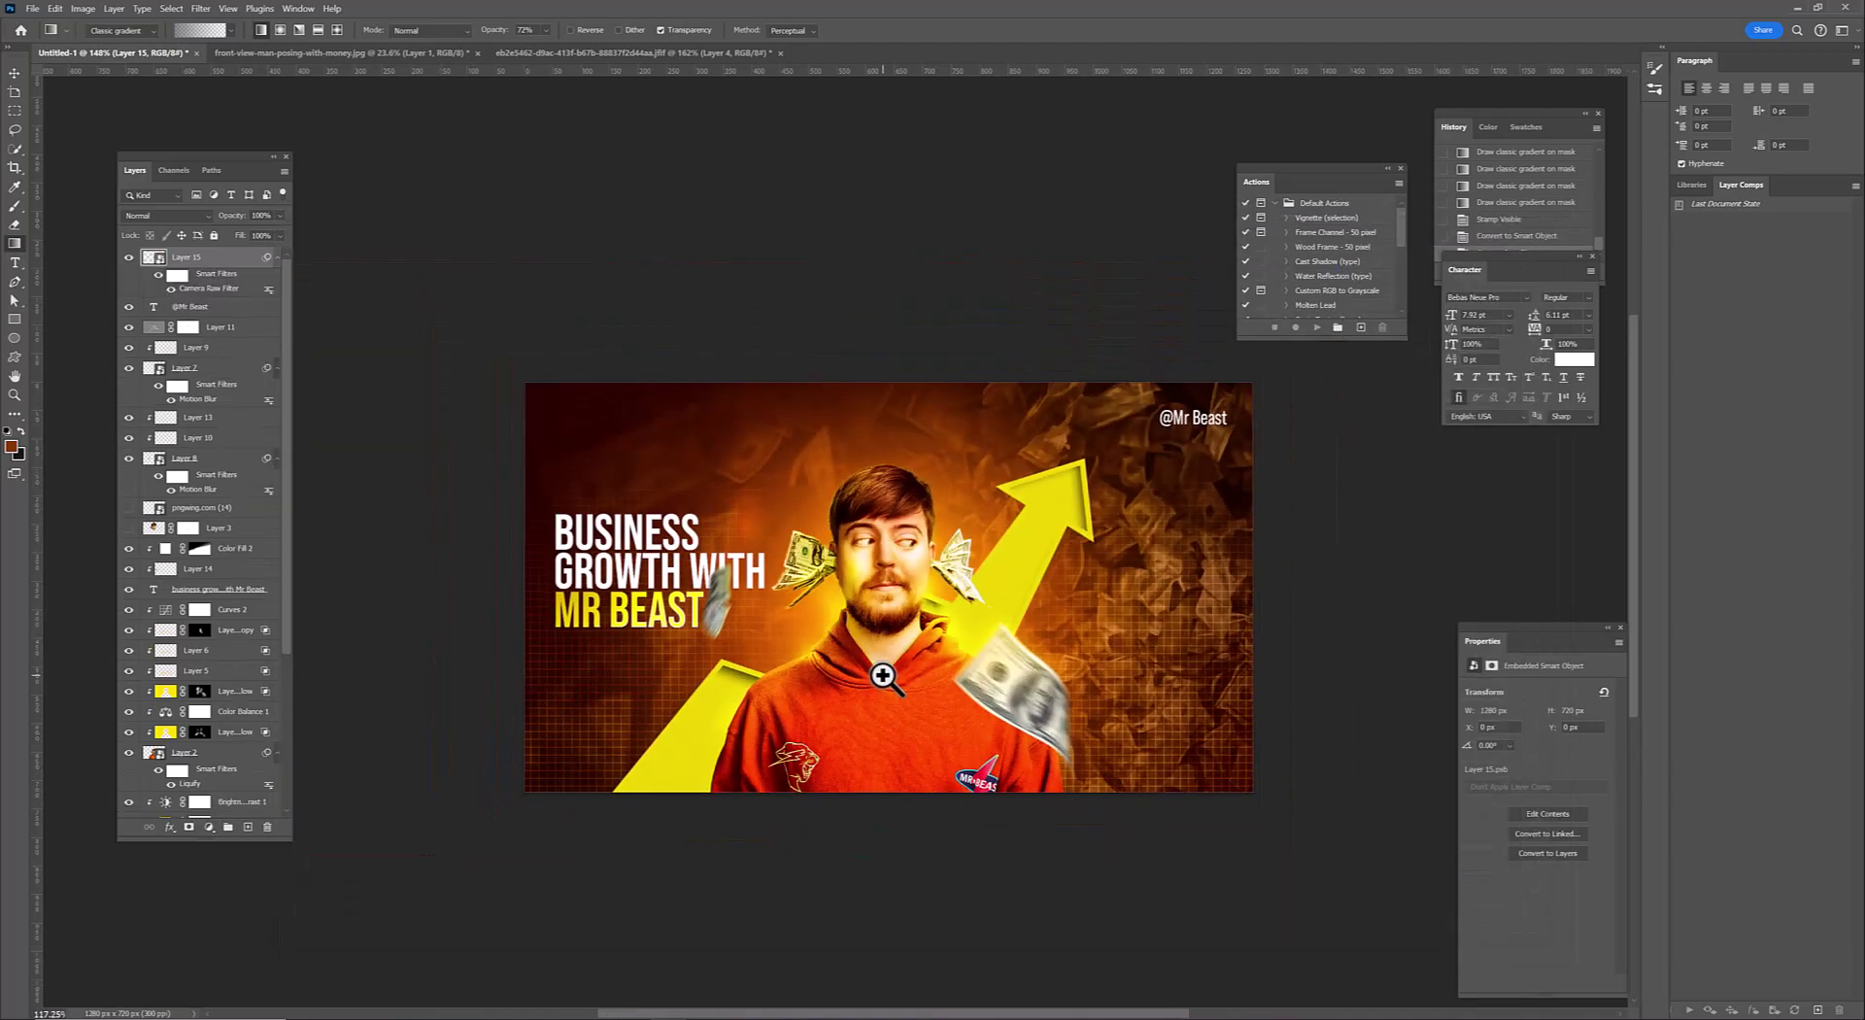
left_click(883, 675)
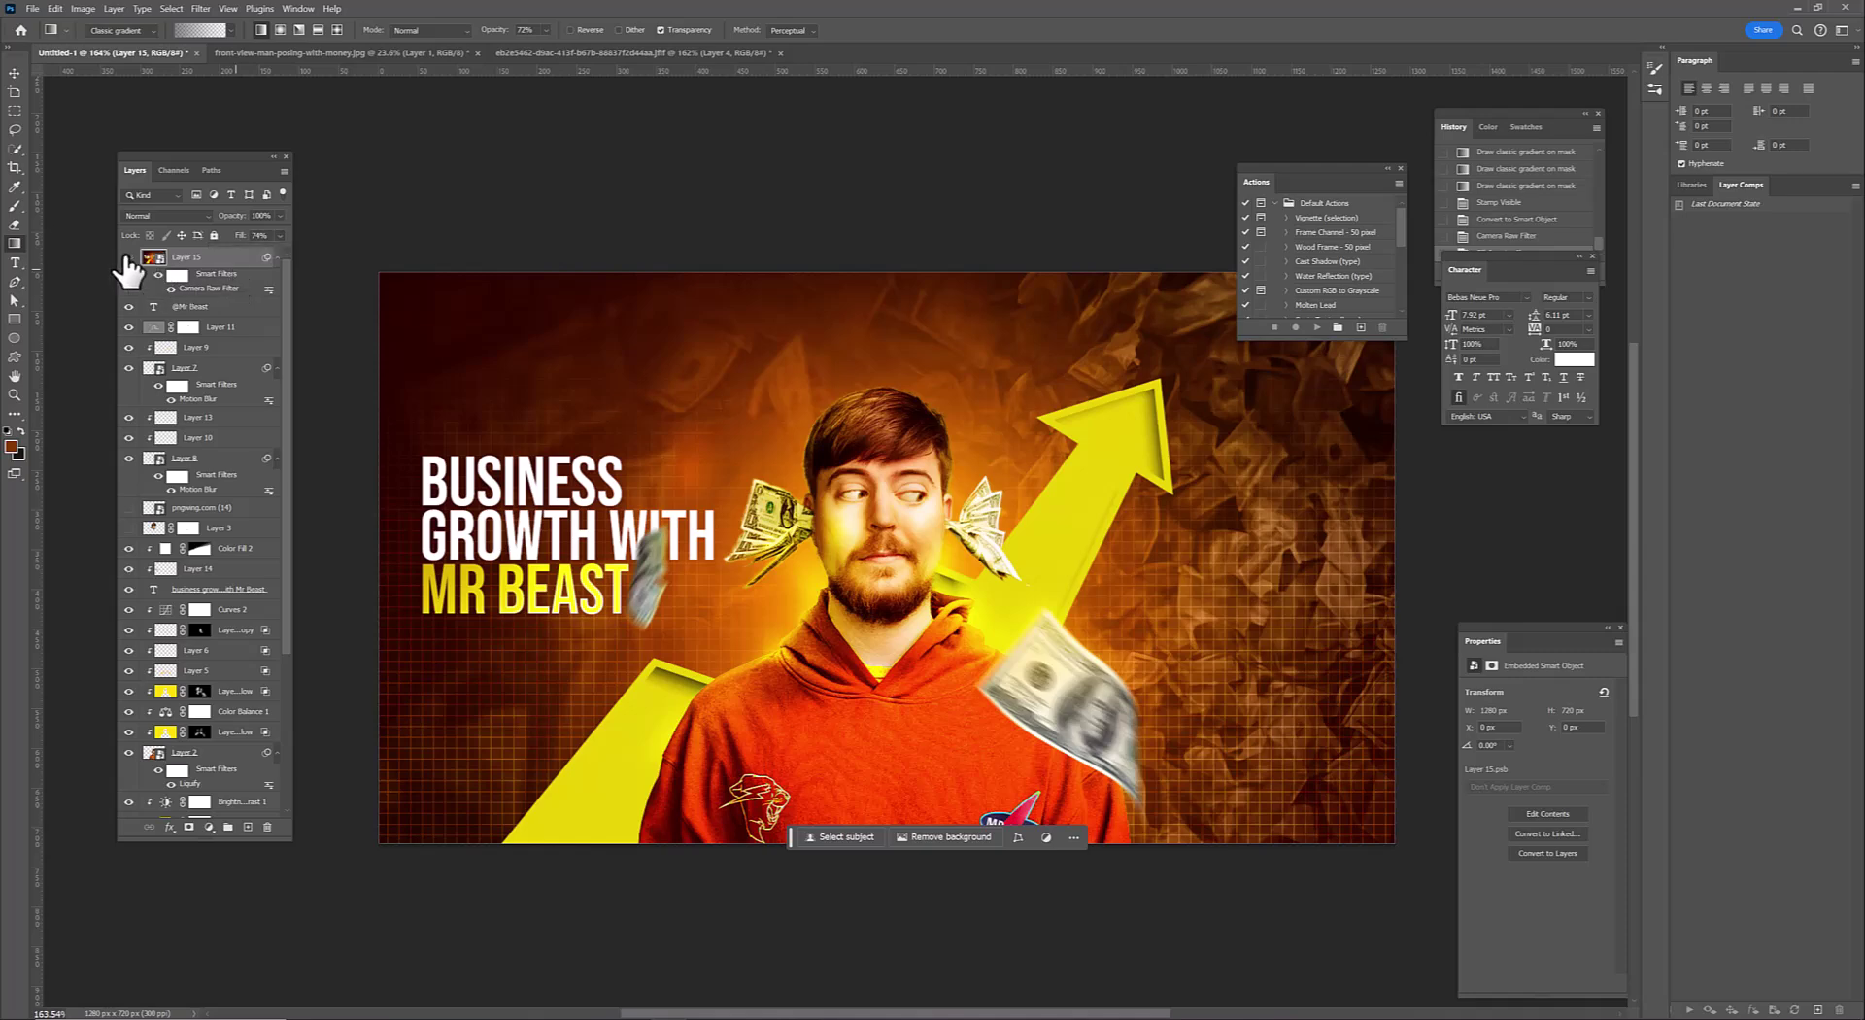
scroll(680, 466, "down", 3)
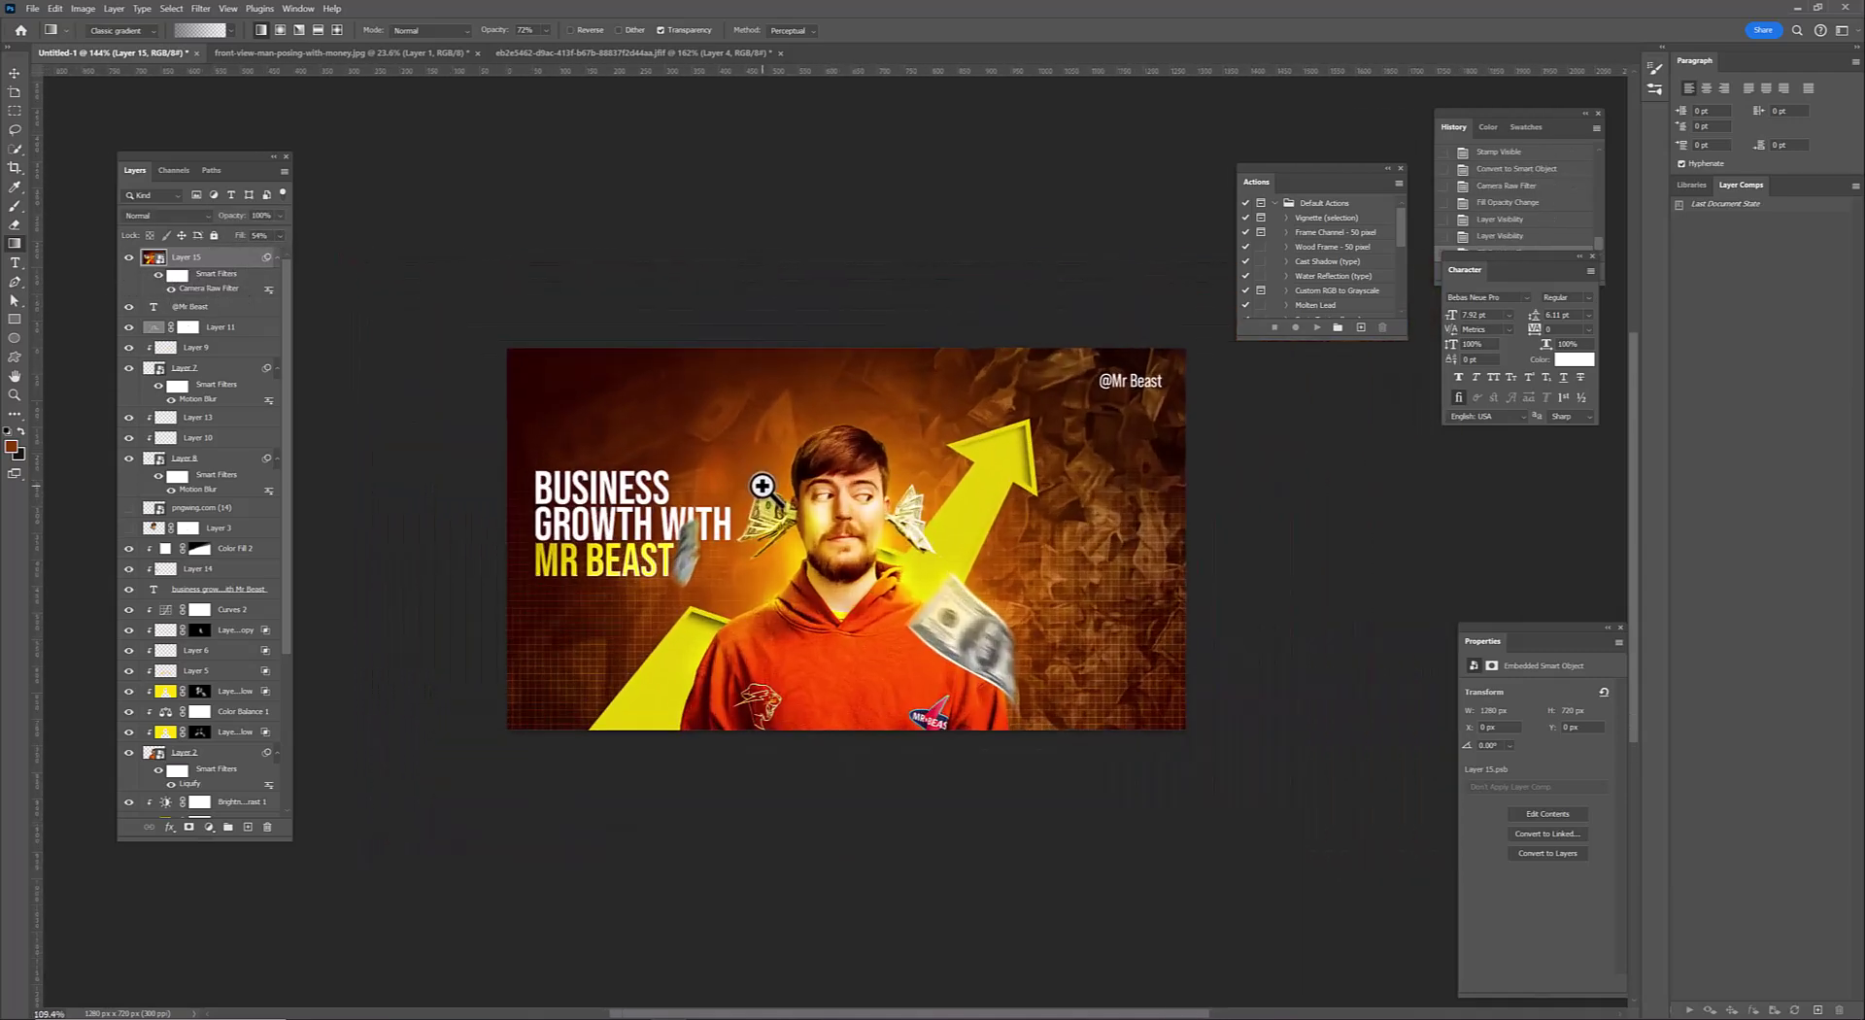
scroll(775, 495, "up", 3)
Draw a short horizontal line and give it a tapered width profile
scroll(684, 576, "down", 1)
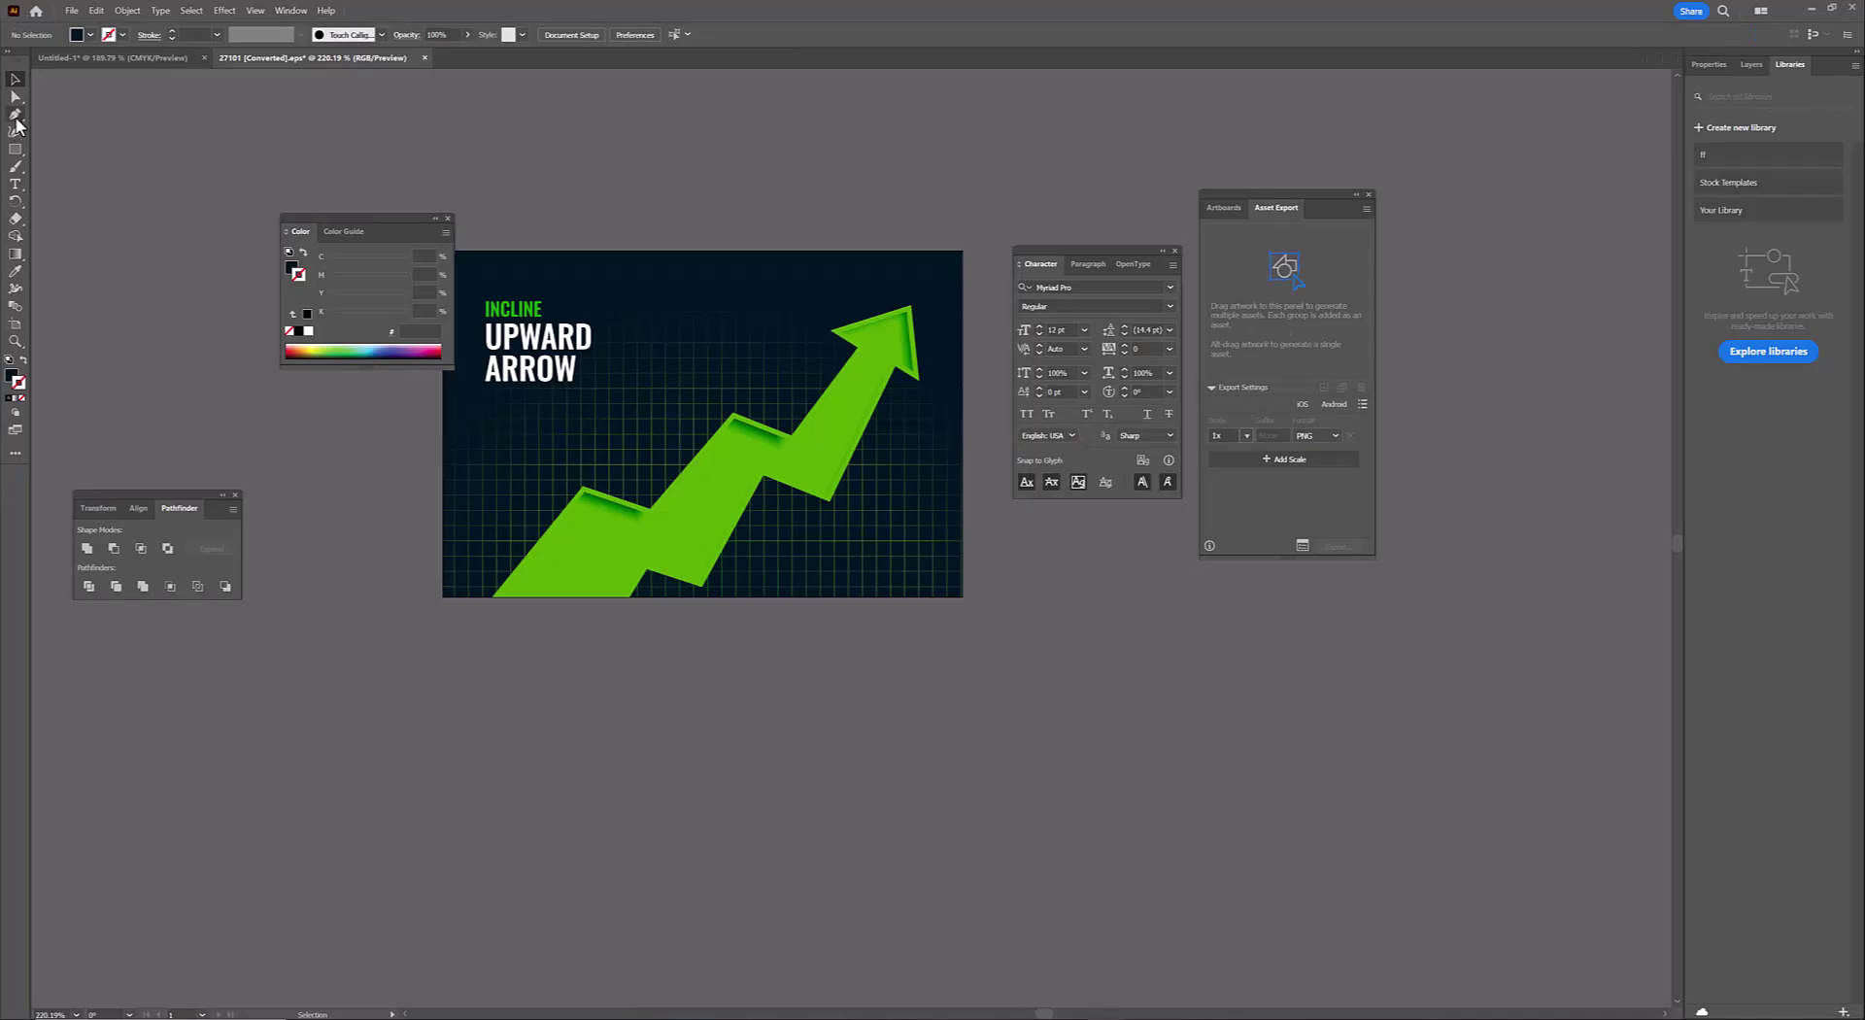
left_click(874, 754)
key("Delete")
key("Return")
key("ctrl+z")
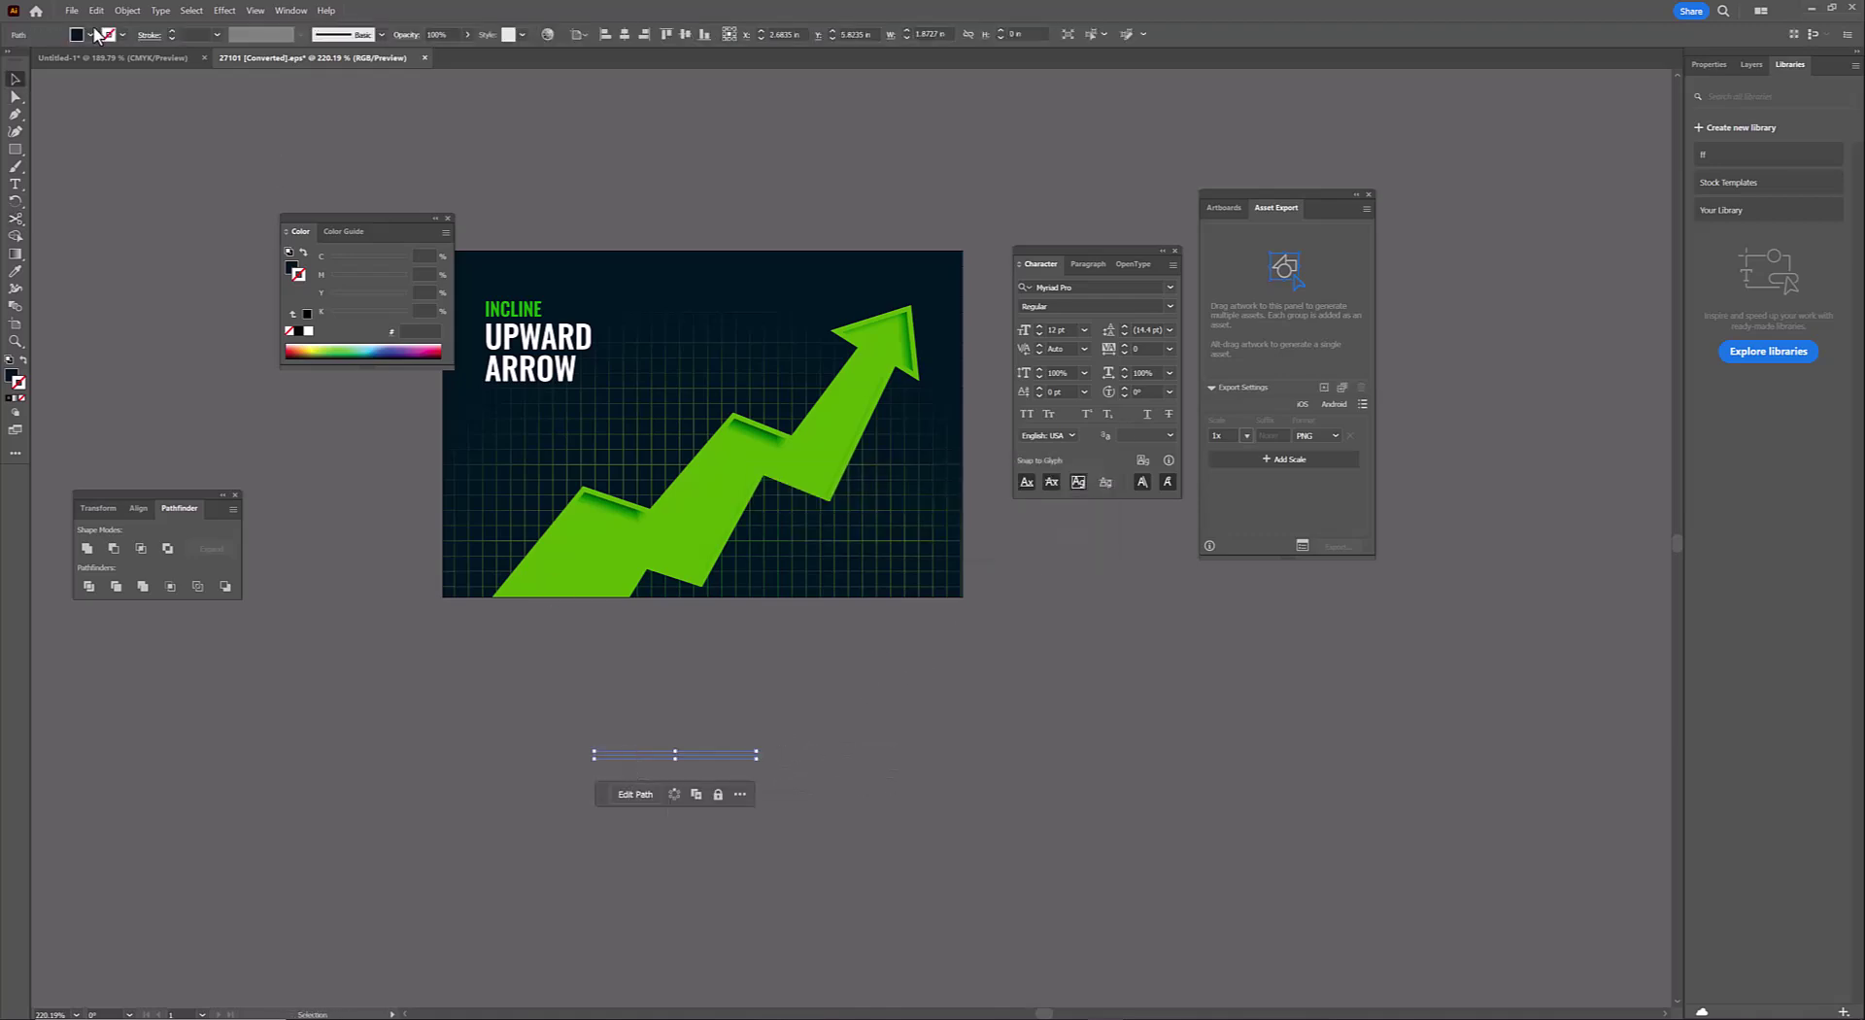
left_click(280, 39)
left_click(254, 81)
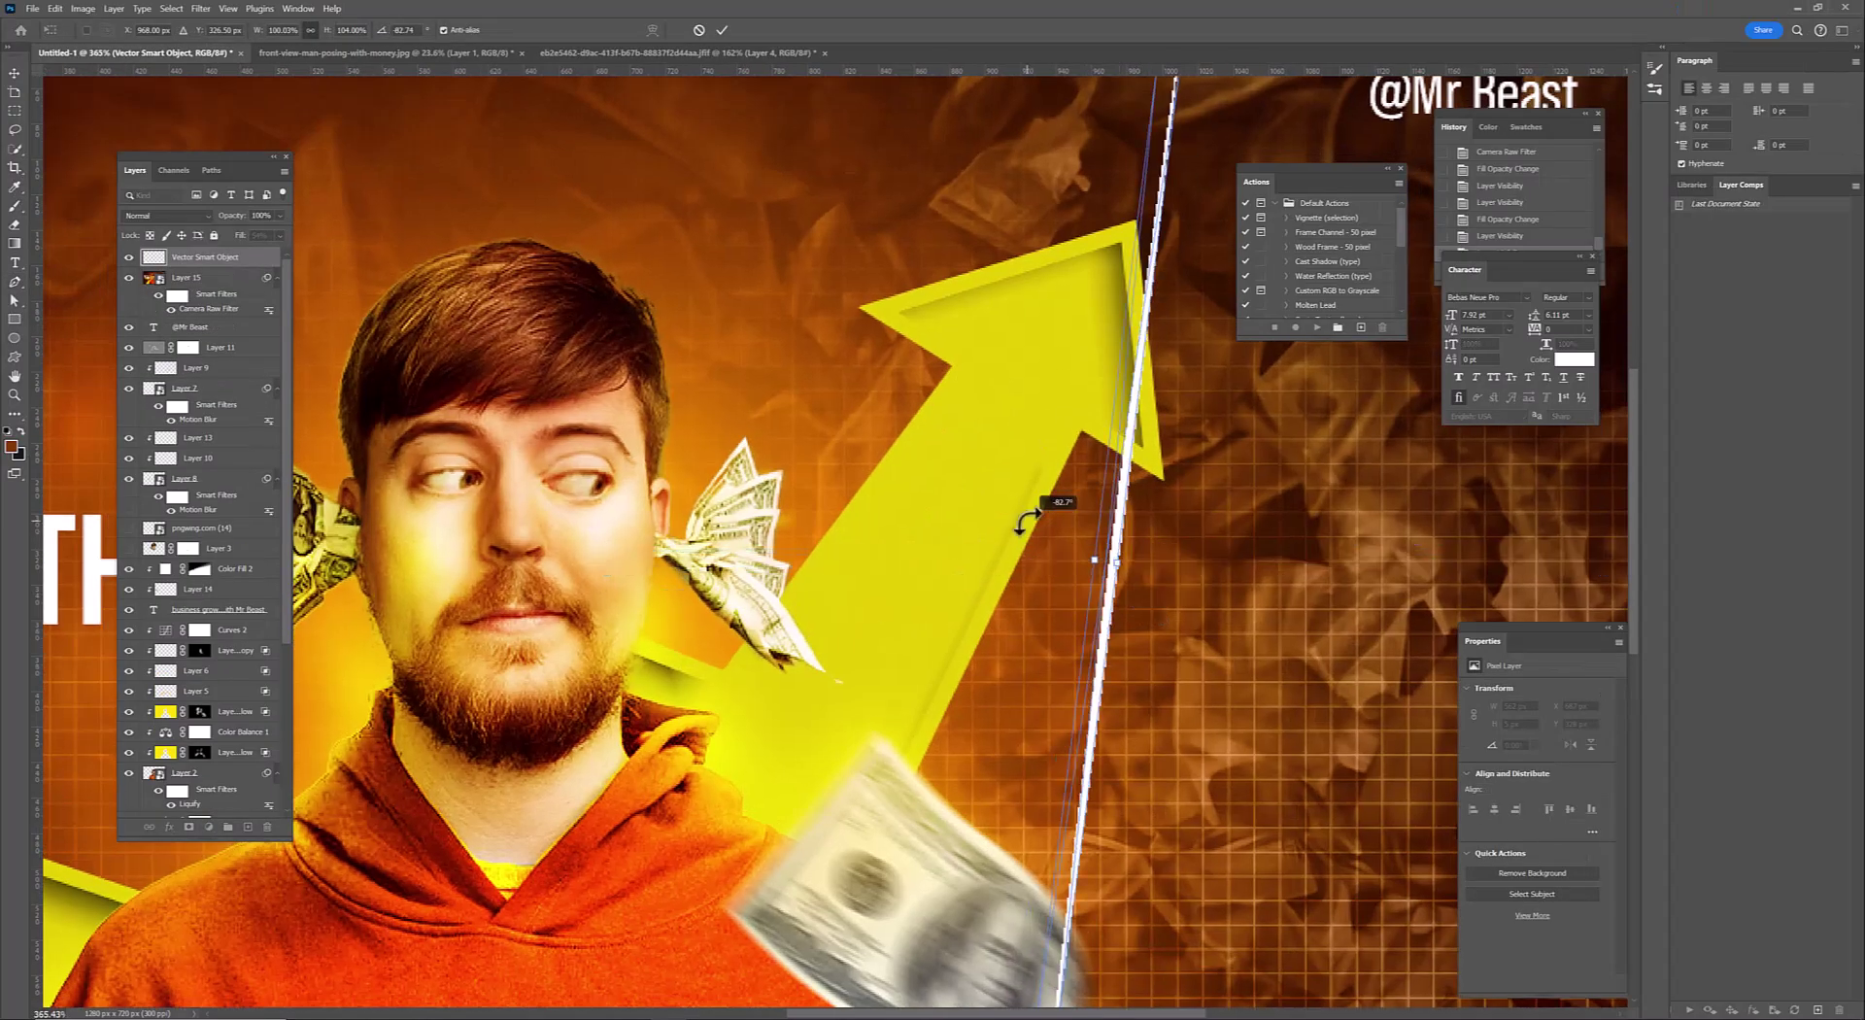
Rotate and shrink the streak to fit along the yellow arrow's edge
left_click_drag(1024, 525, 1064, 500)
left_click_drag(1094, 560, 879, 456)
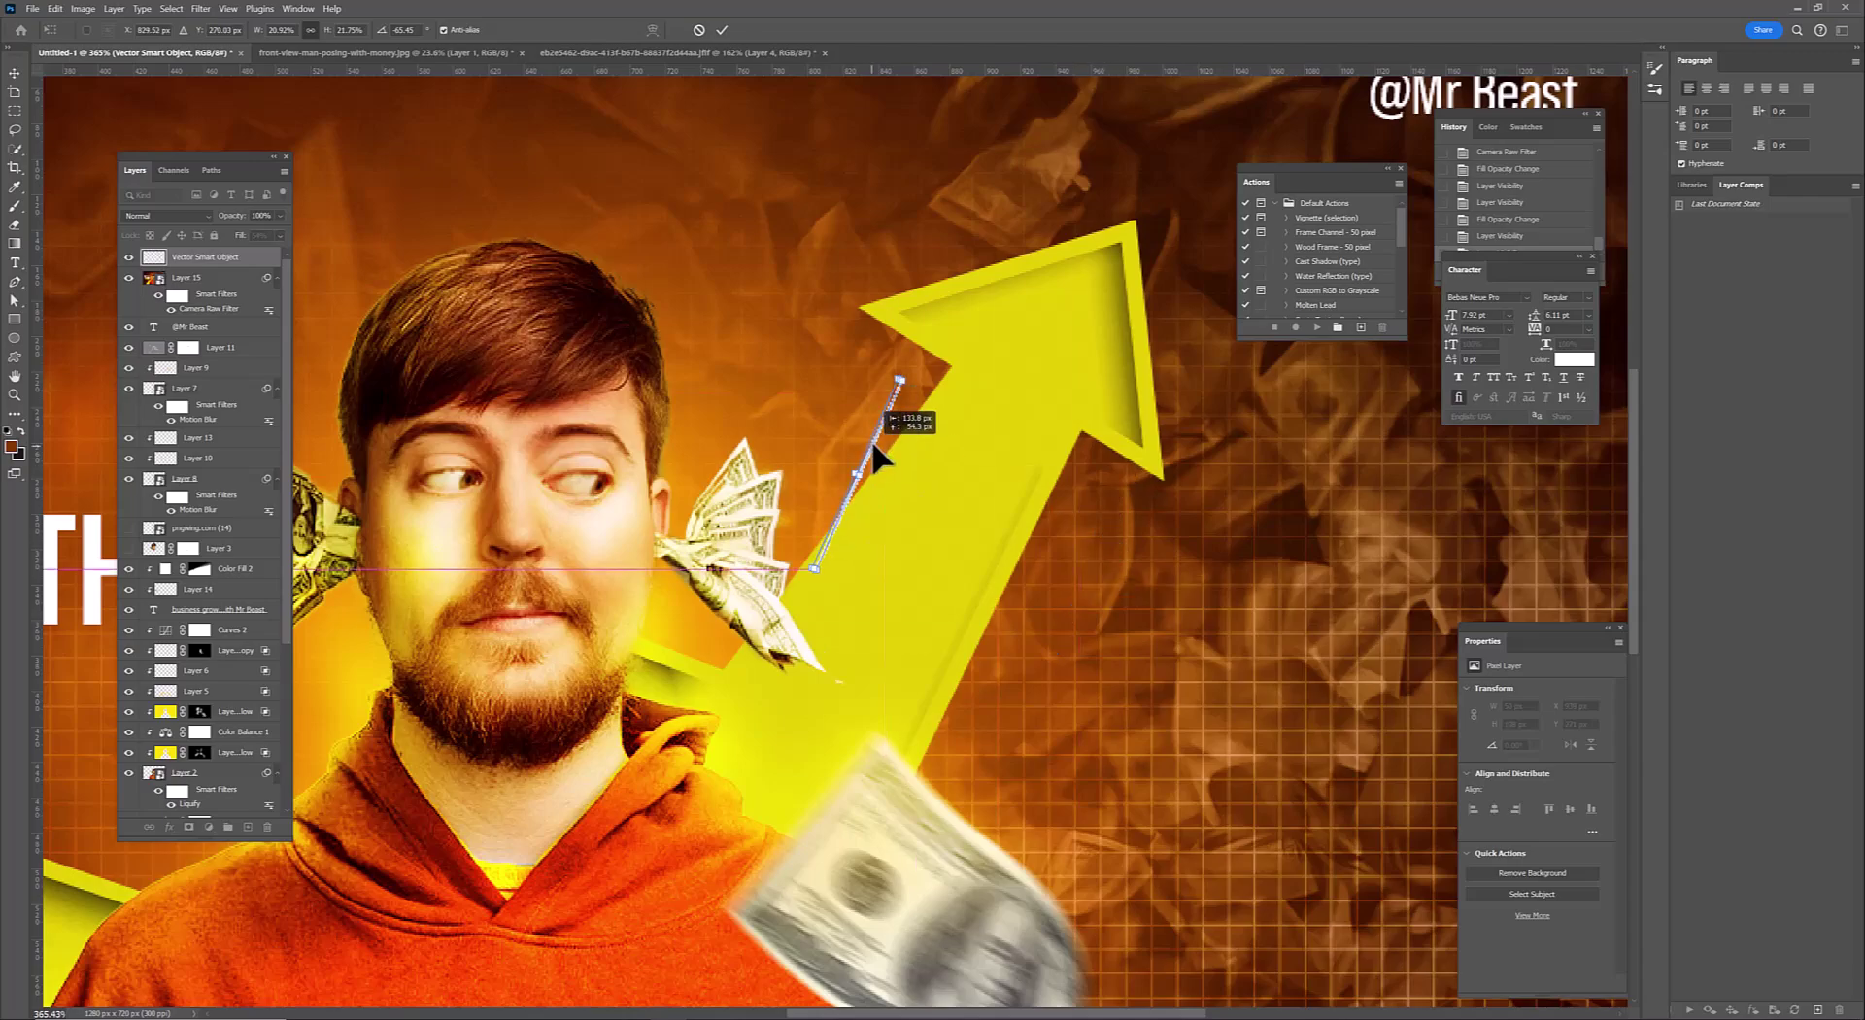
scroll(878, 457, "up", 3)
left_click_drag(982, 366, 999, 382)
key("Return")
scroll(826, 491, "down", 3)
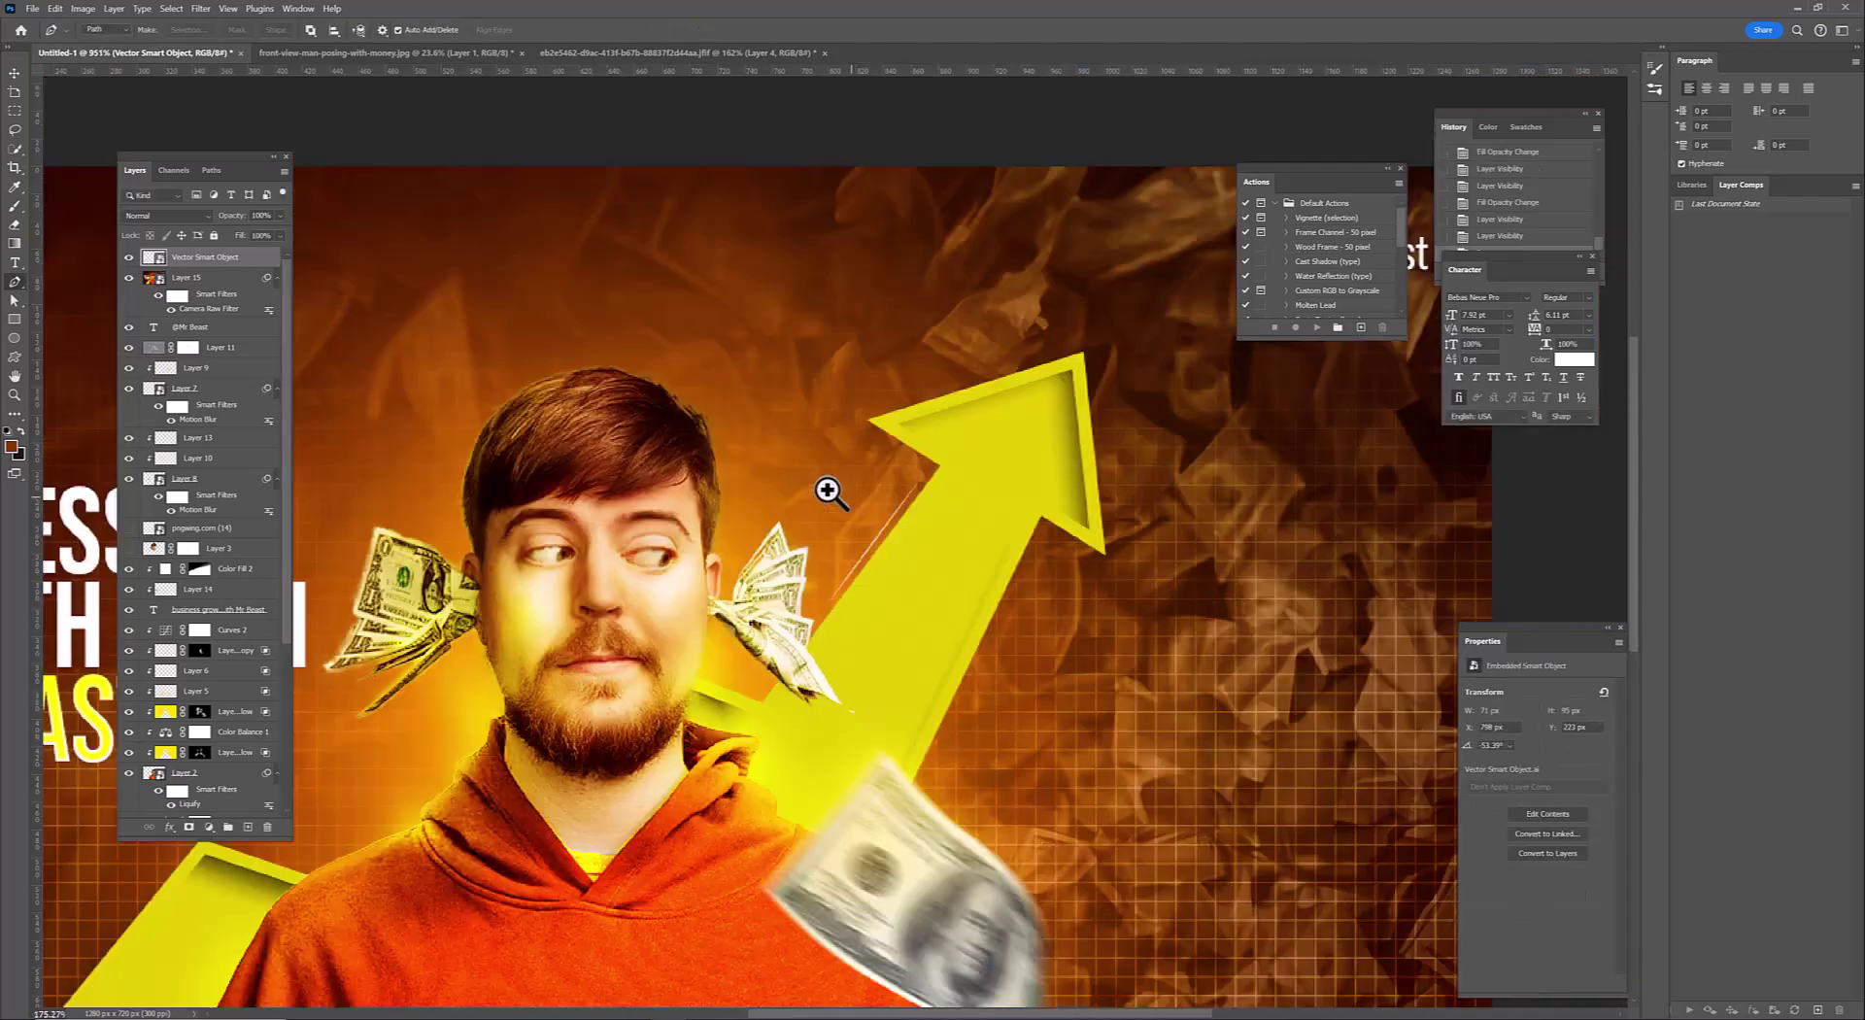
scroll(826, 491, "up", 4)
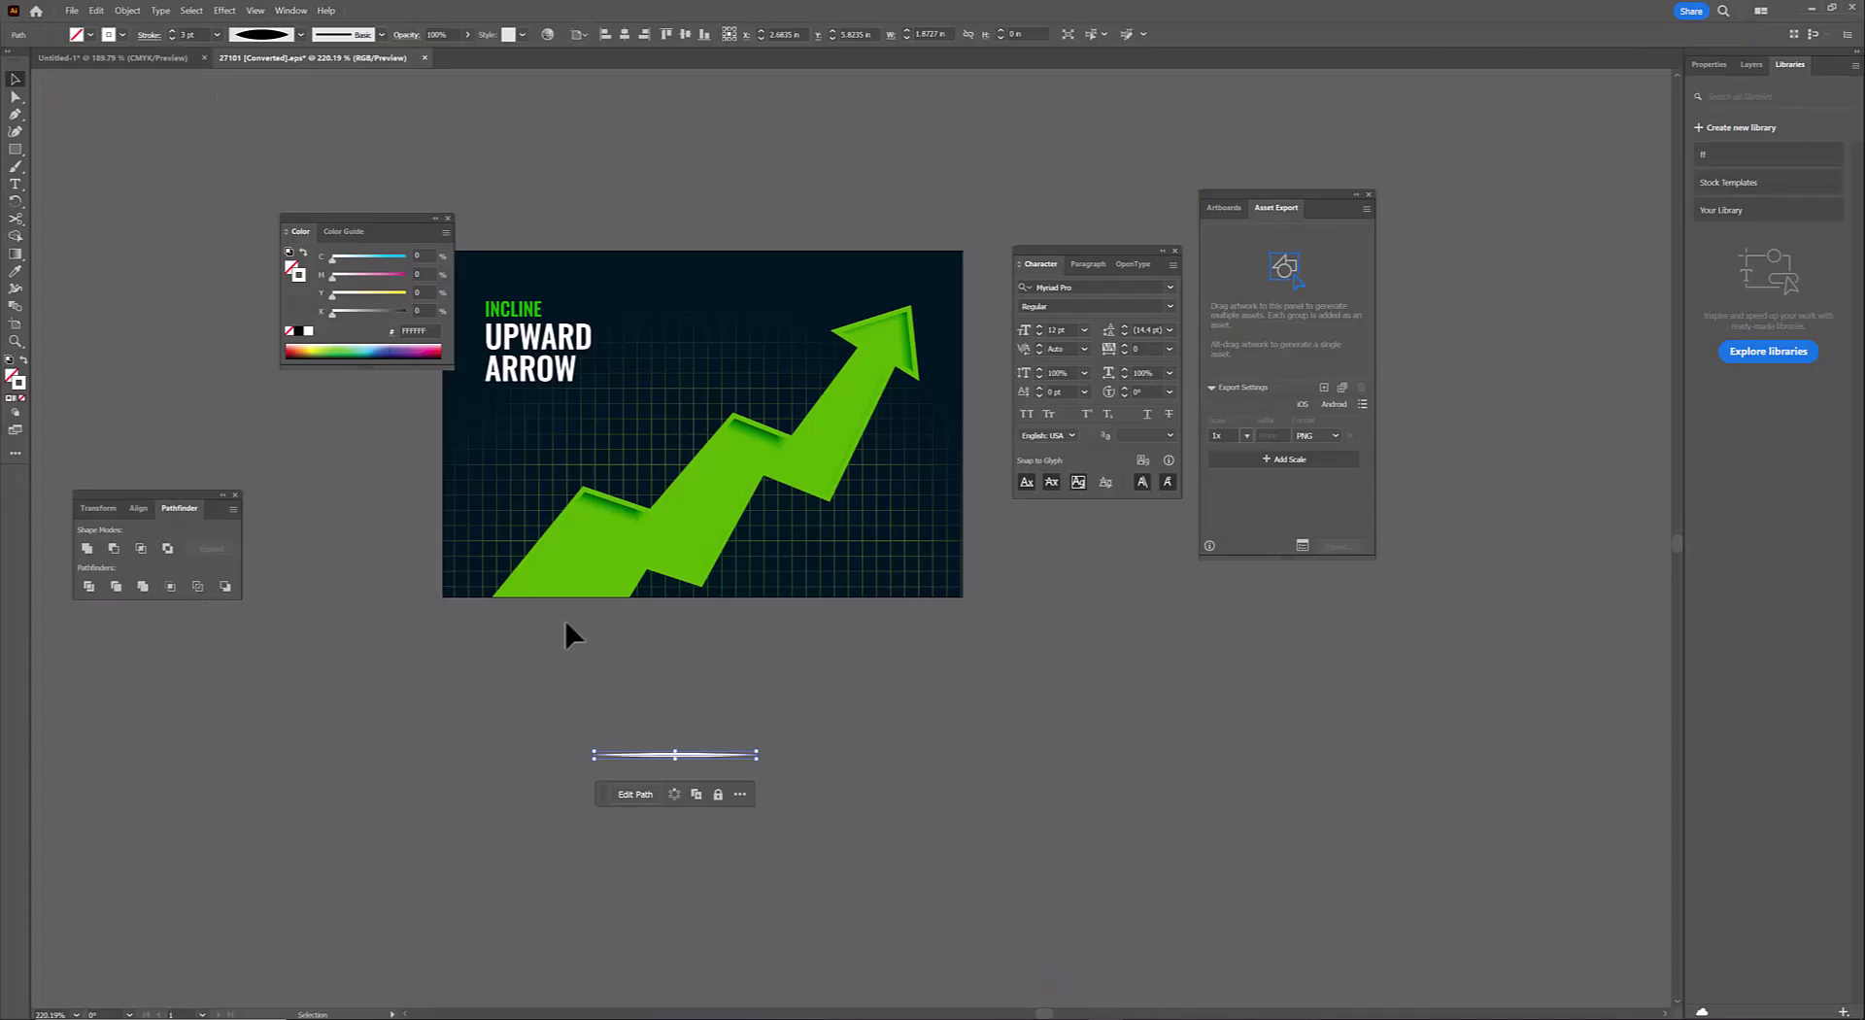
Paste the white streak into the thumbnail, shrunk and angled to about -53°
left_click(566, 634)
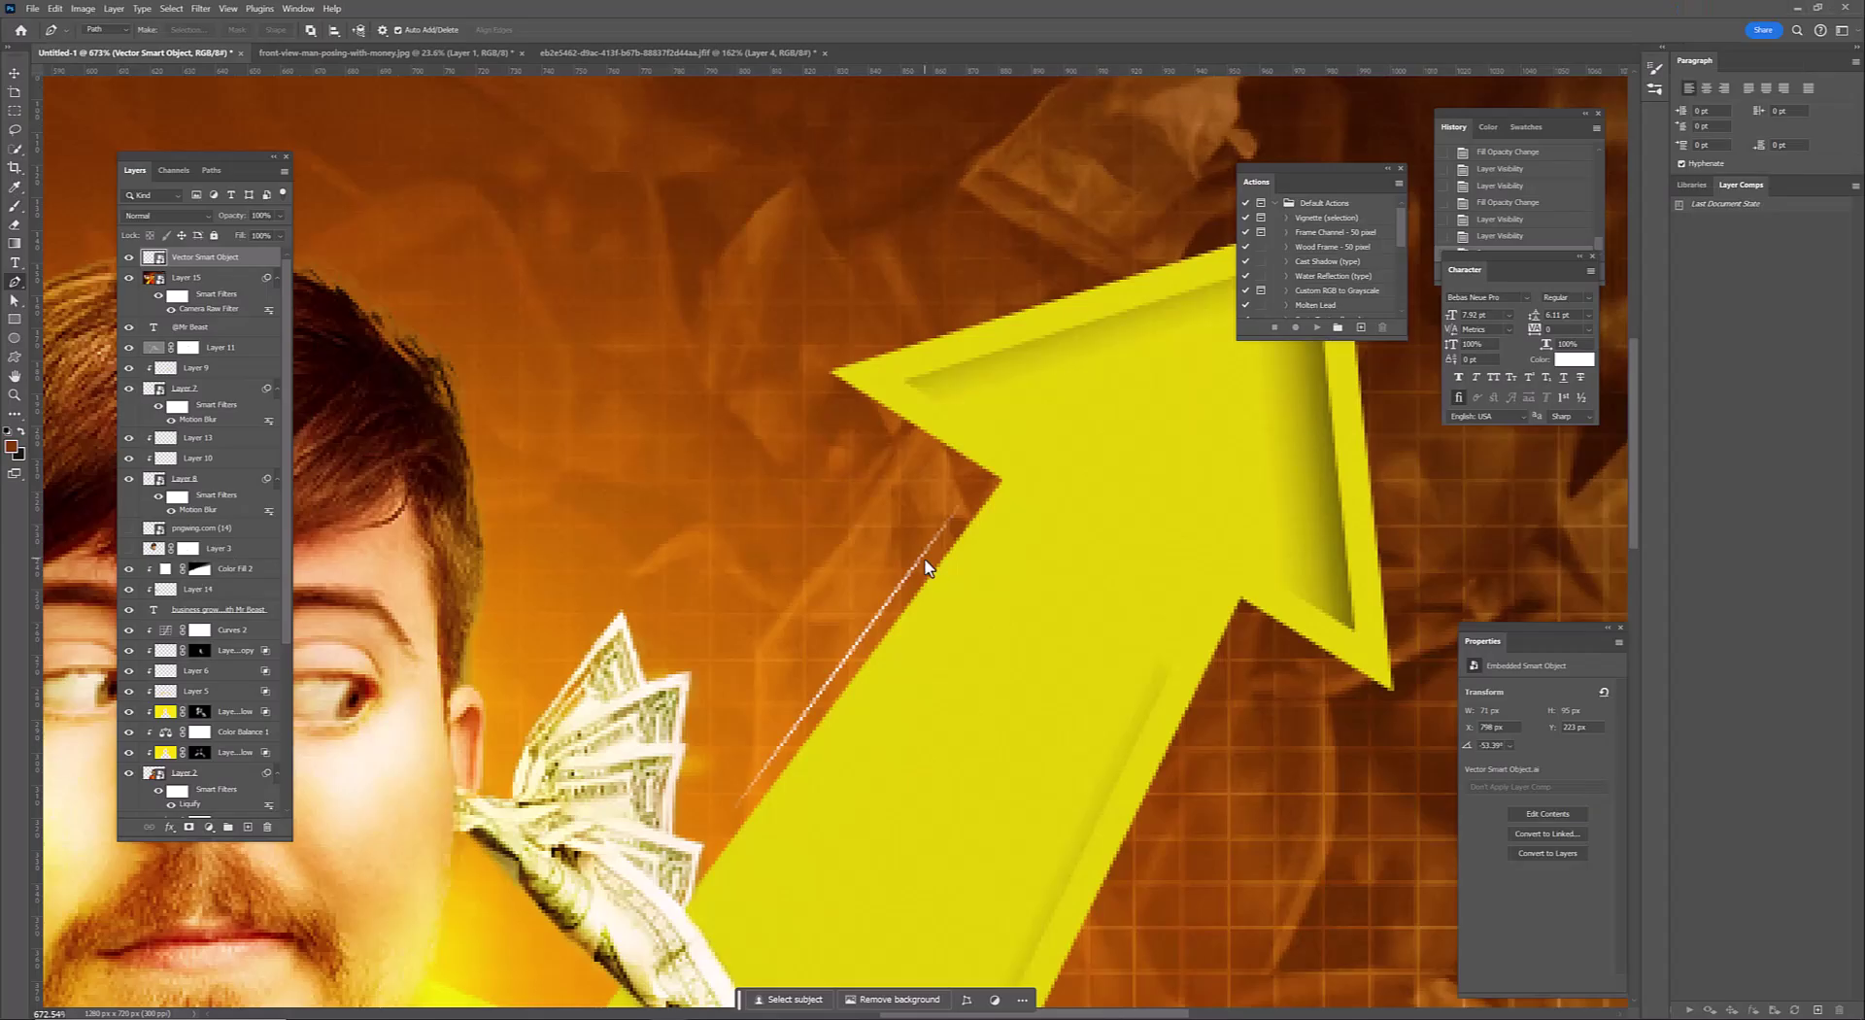
key("ctrl+v")
mouse_move(913, 612)
left_mouse_down()
mouse_move(966, 580)
mouse_move(936, 520)
left_mouse_up()
mouse_move(1016, 421)
left_mouse_down()
mouse_move(1032, 426)
mouse_move(957, 520)
left_mouse_up()
Duplicate the streak and rotate the copy to about -62° along the arrow
key("Return")
scroll(941, 528, "up", 2)
scroll(886, 603, "down", 4)
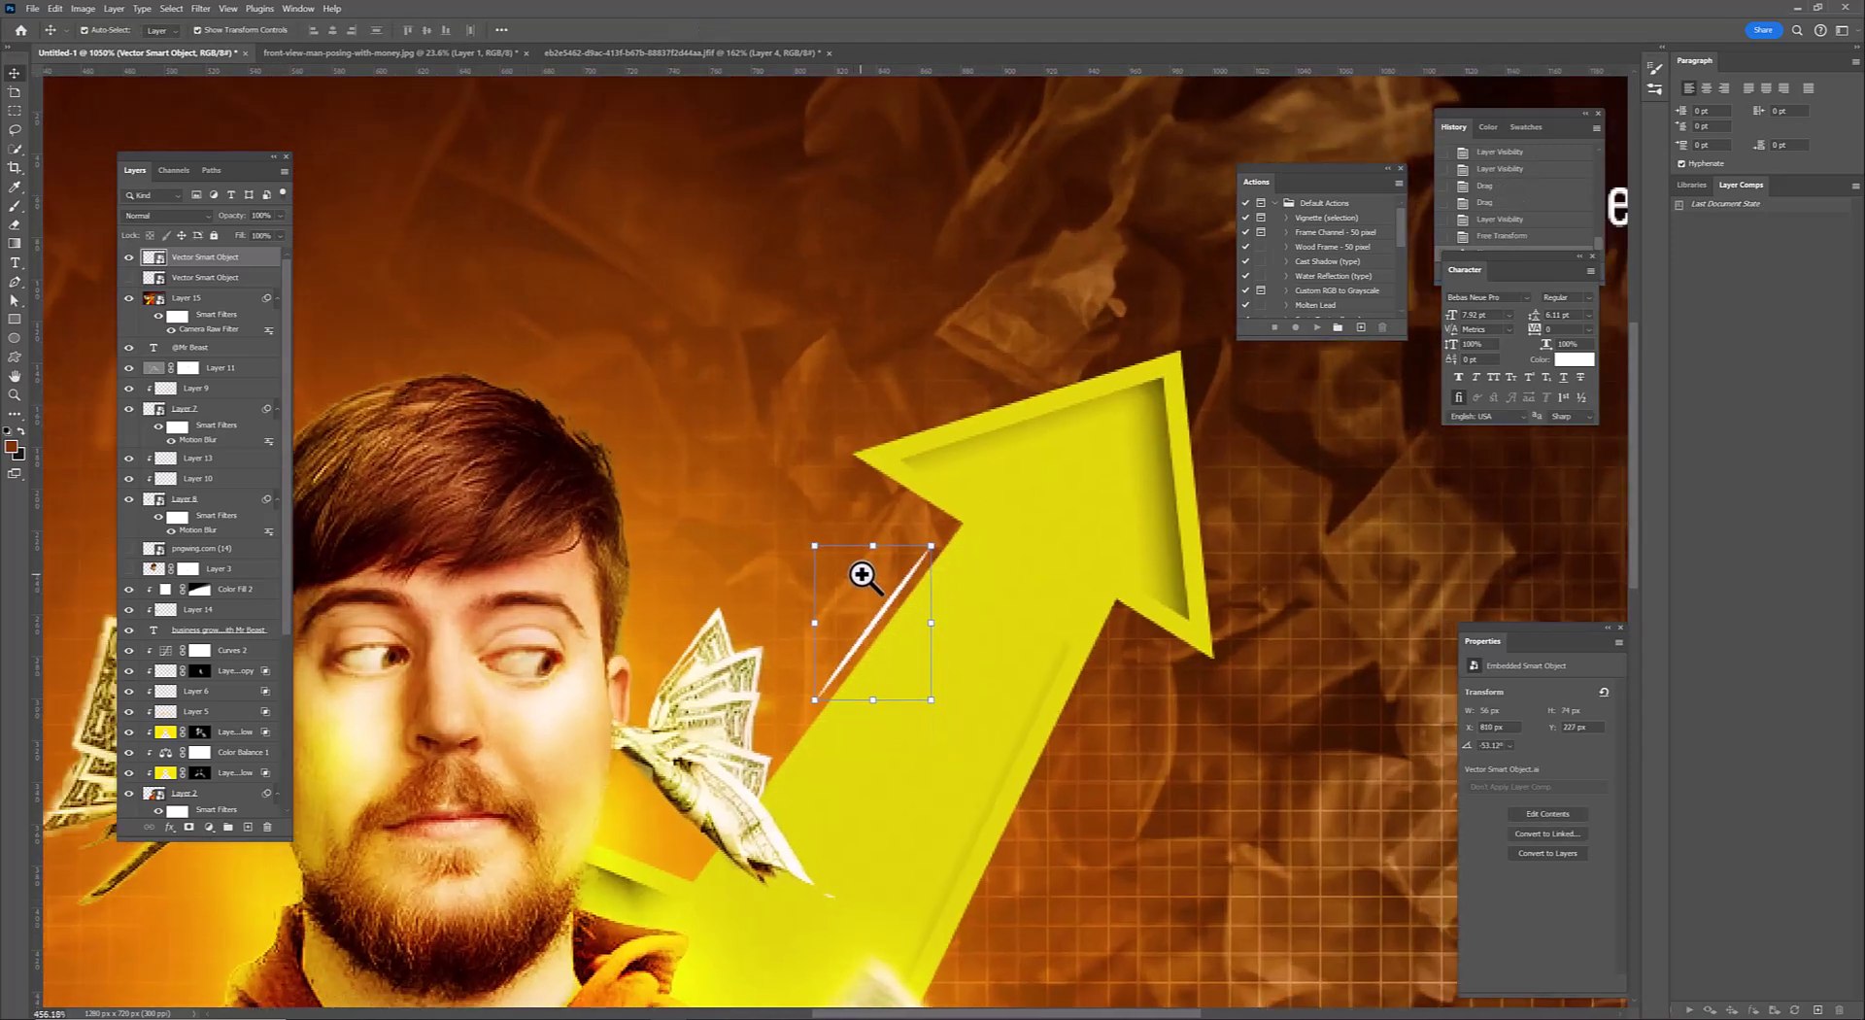
left_click_drag(861, 575, 1019, 729)
scroll(1090, 616, "up", 1)
key("ctrl+t")
left_click_drag(1033, 499, 898, 616)
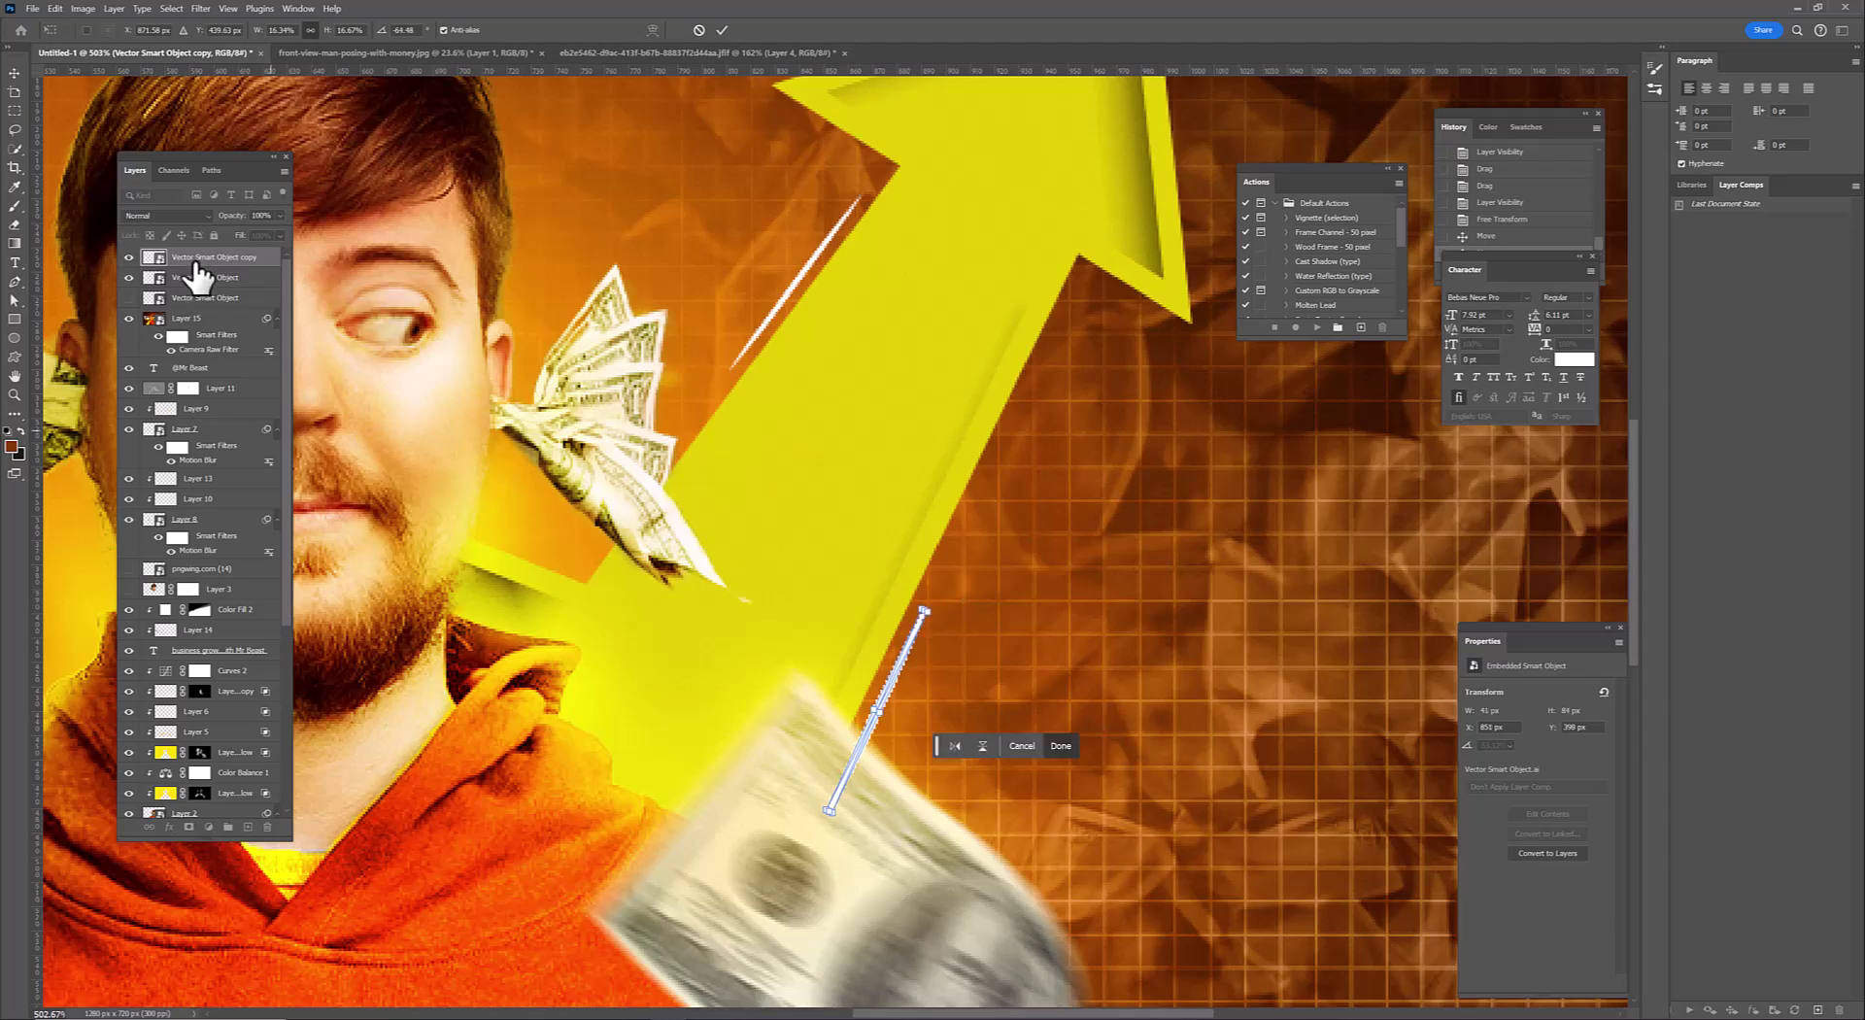
key("Return")
Move another streak copy up and angle it along the arrow's top edge
left_click_drag(170, 258, 170, 270)
scroll(893, 583, "down", 2)
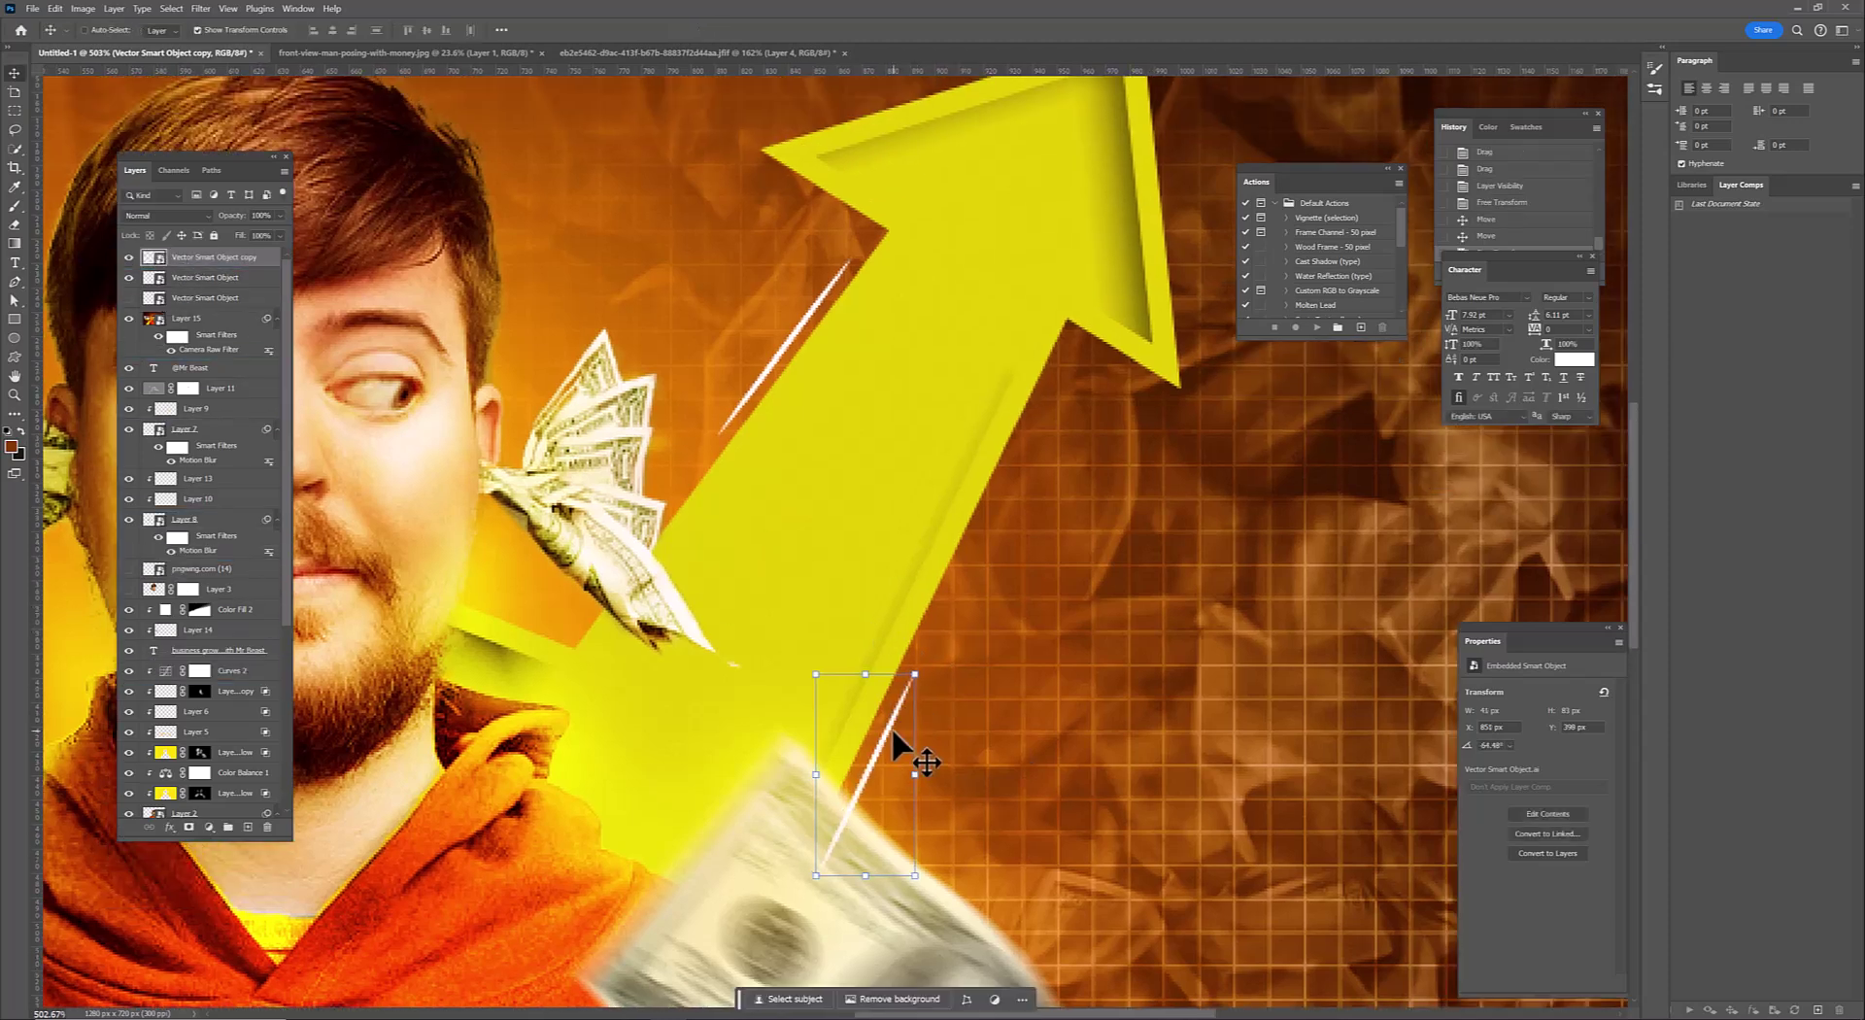
scroll(887, 729, "up", 3)
scroll(890, 725, "down", 3)
mouse_move(903, 730)
left_mouse_down()
mouse_move(957, 170)
mouse_move(1063, 199)
mouse_move(1100, 249)
left_mouse_up()
key("ctrl+t")
scroll(1068, 224, "up", 3)
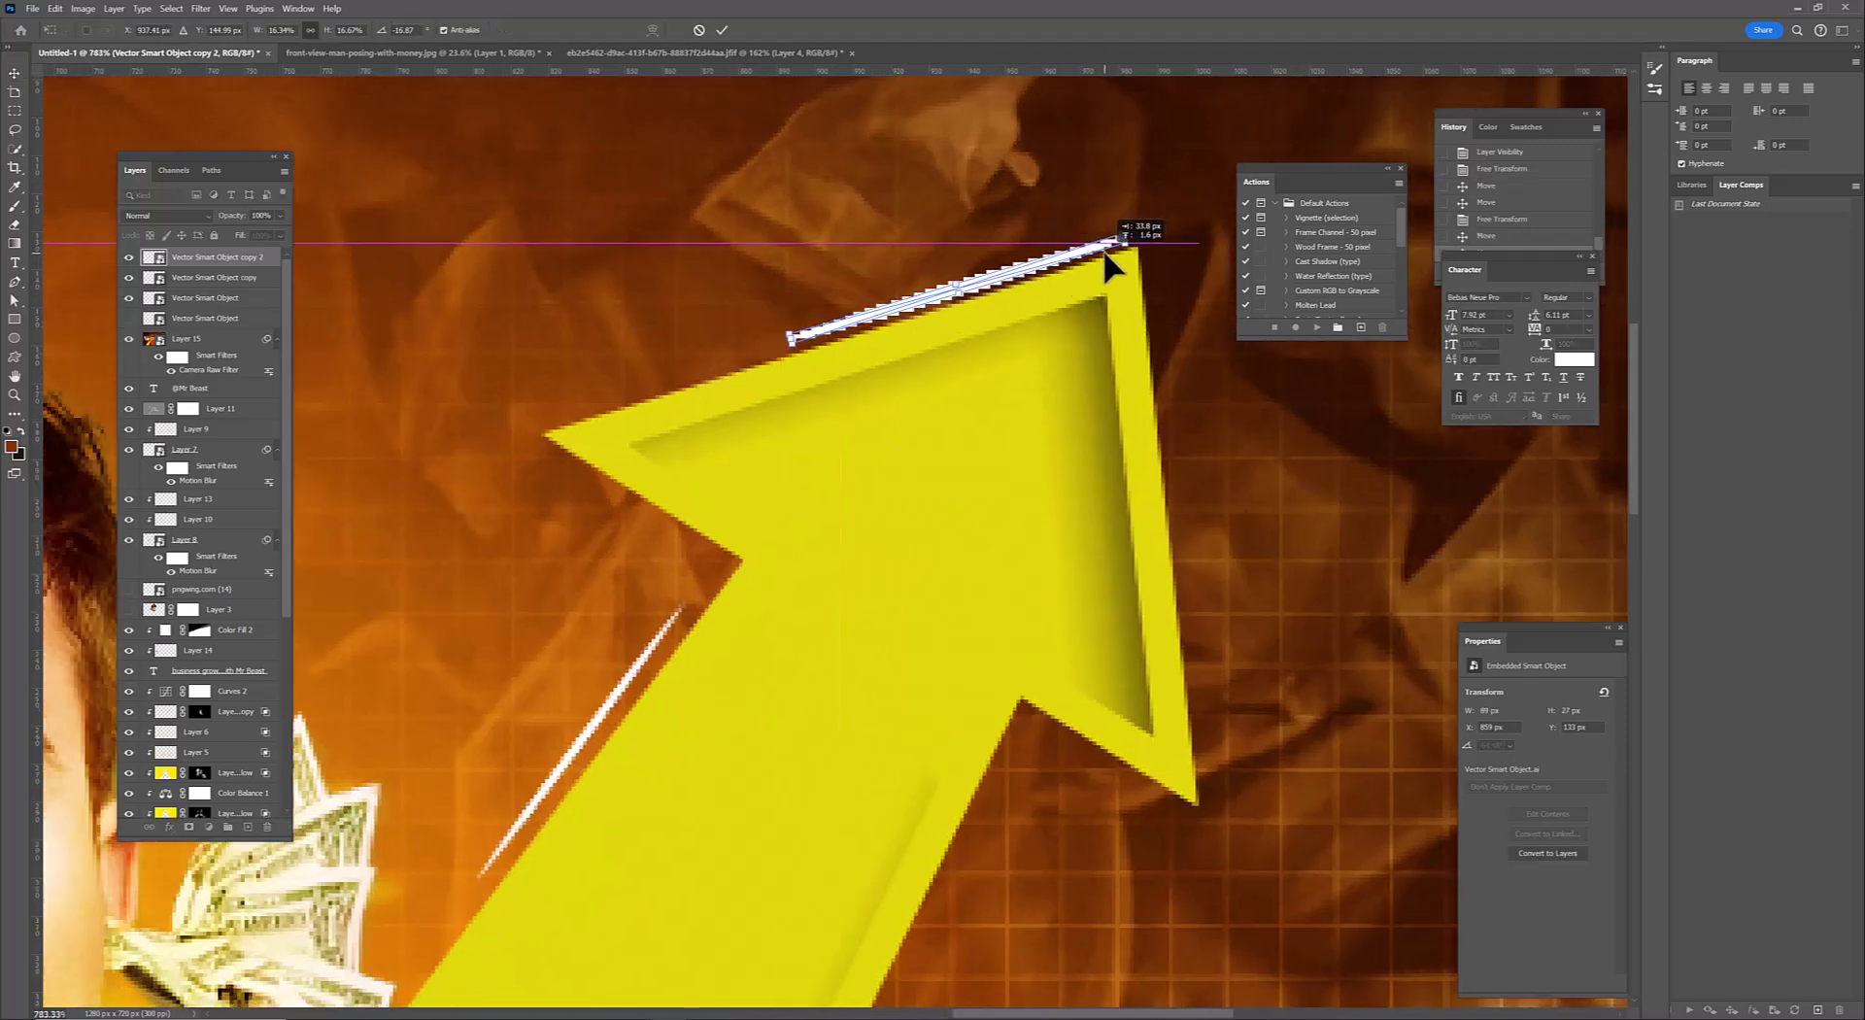
key("Return")
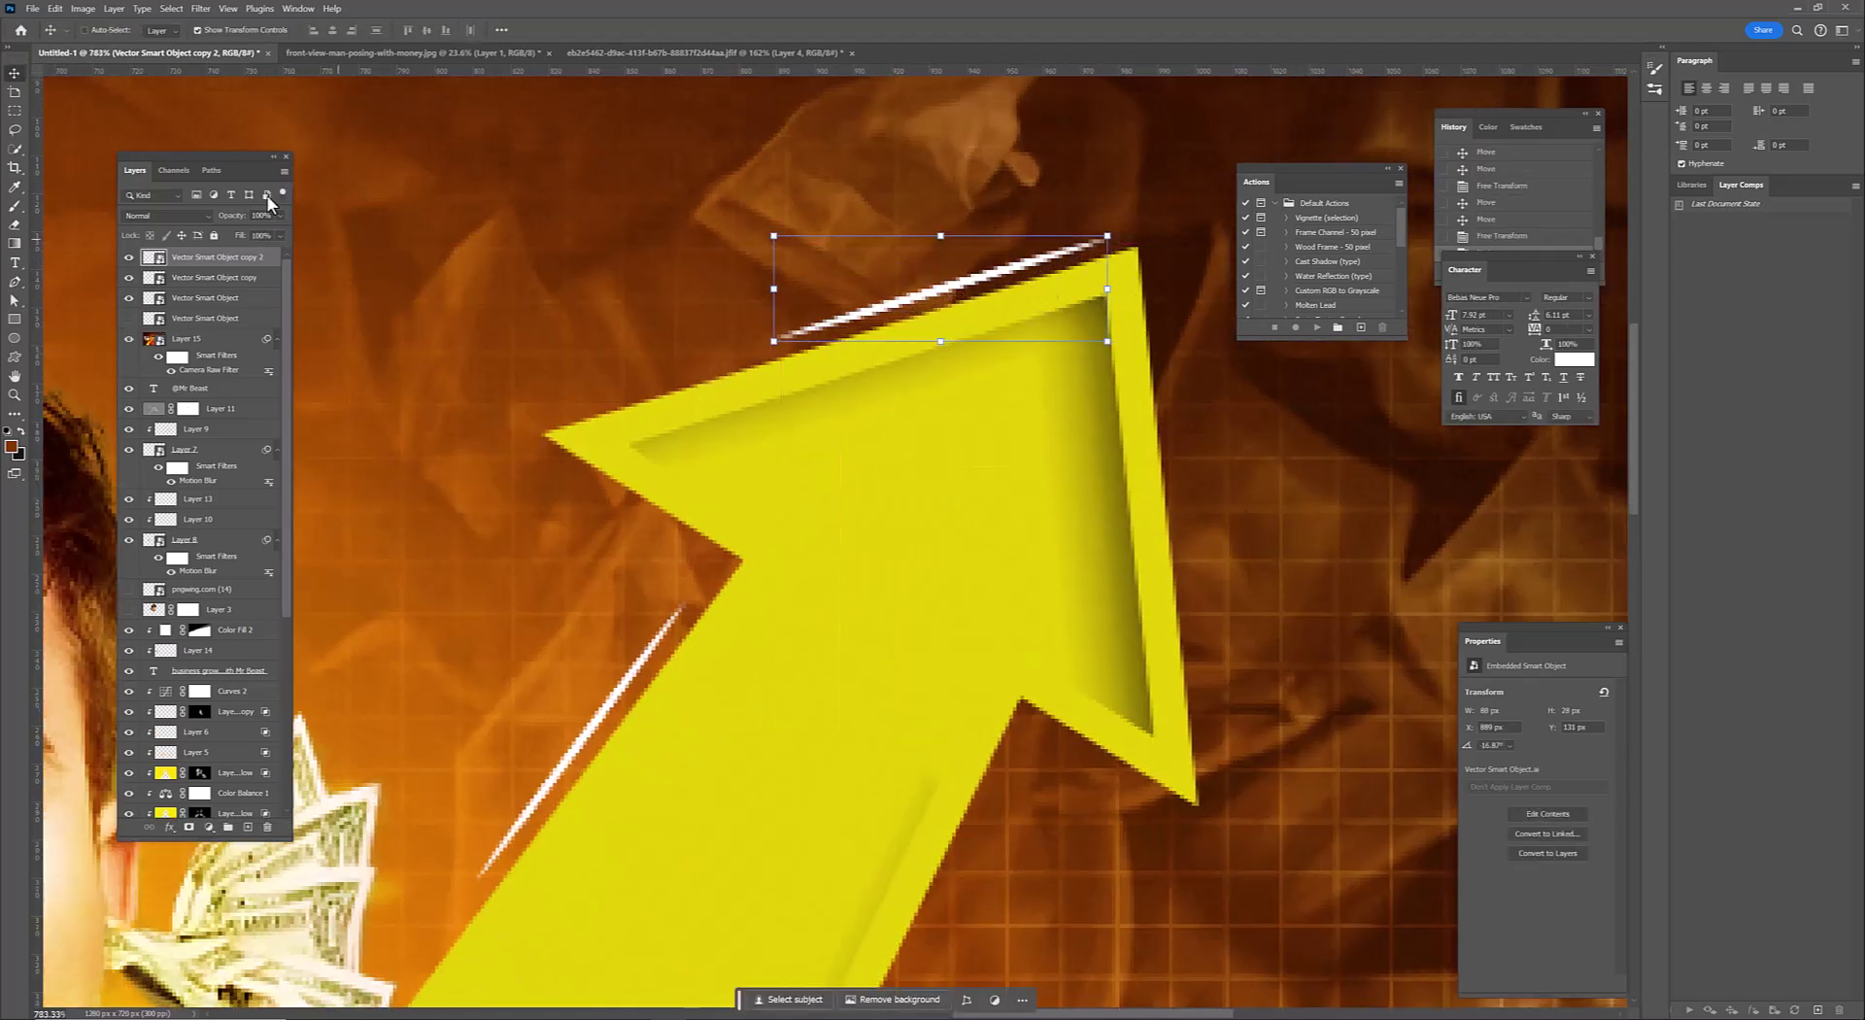
Lasso part of the first copied streak and hide it with a layer mask
key("l")
left_click(214, 277)
scroll(716, 741, "up", 3)
left_click_drag(700, 714, 750, 777)
left_click(202, 827, "alt")
scroll(624, 749, "down", 5)
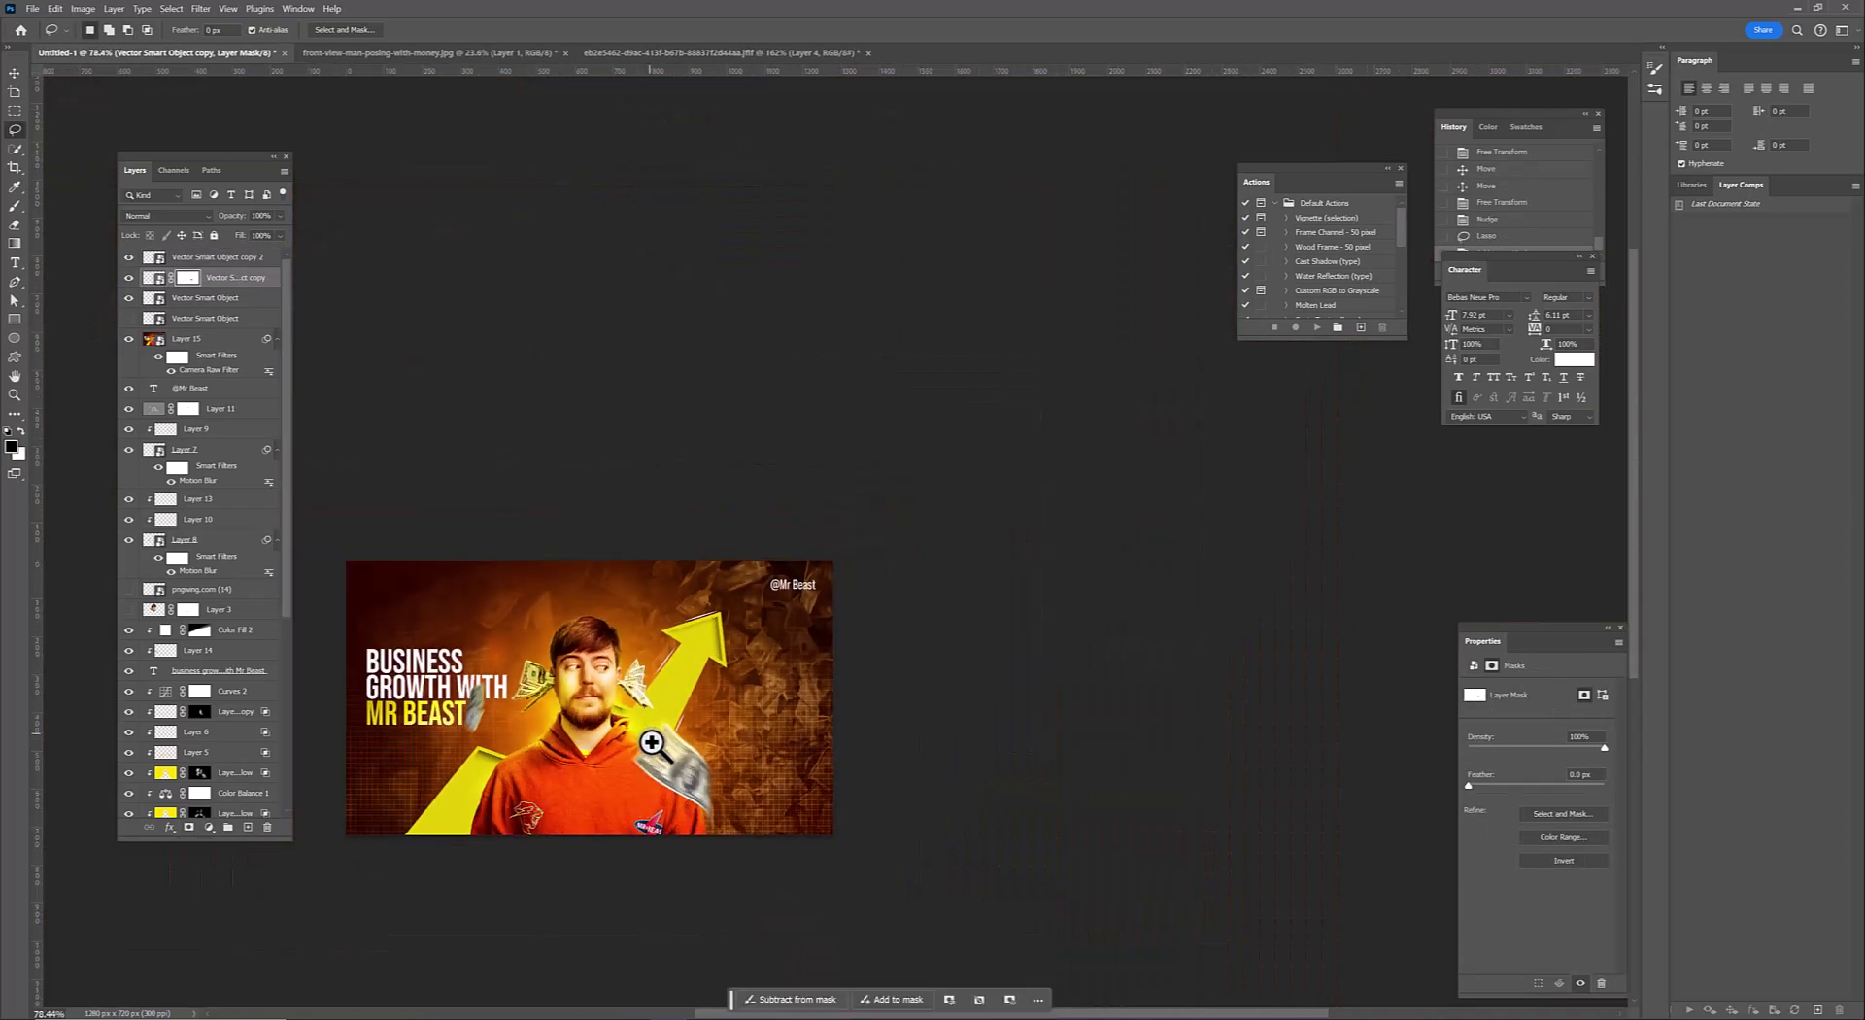
Toggle the streaks' visibility to compare and fit the whole thumbnail in view
left_click(129, 298)
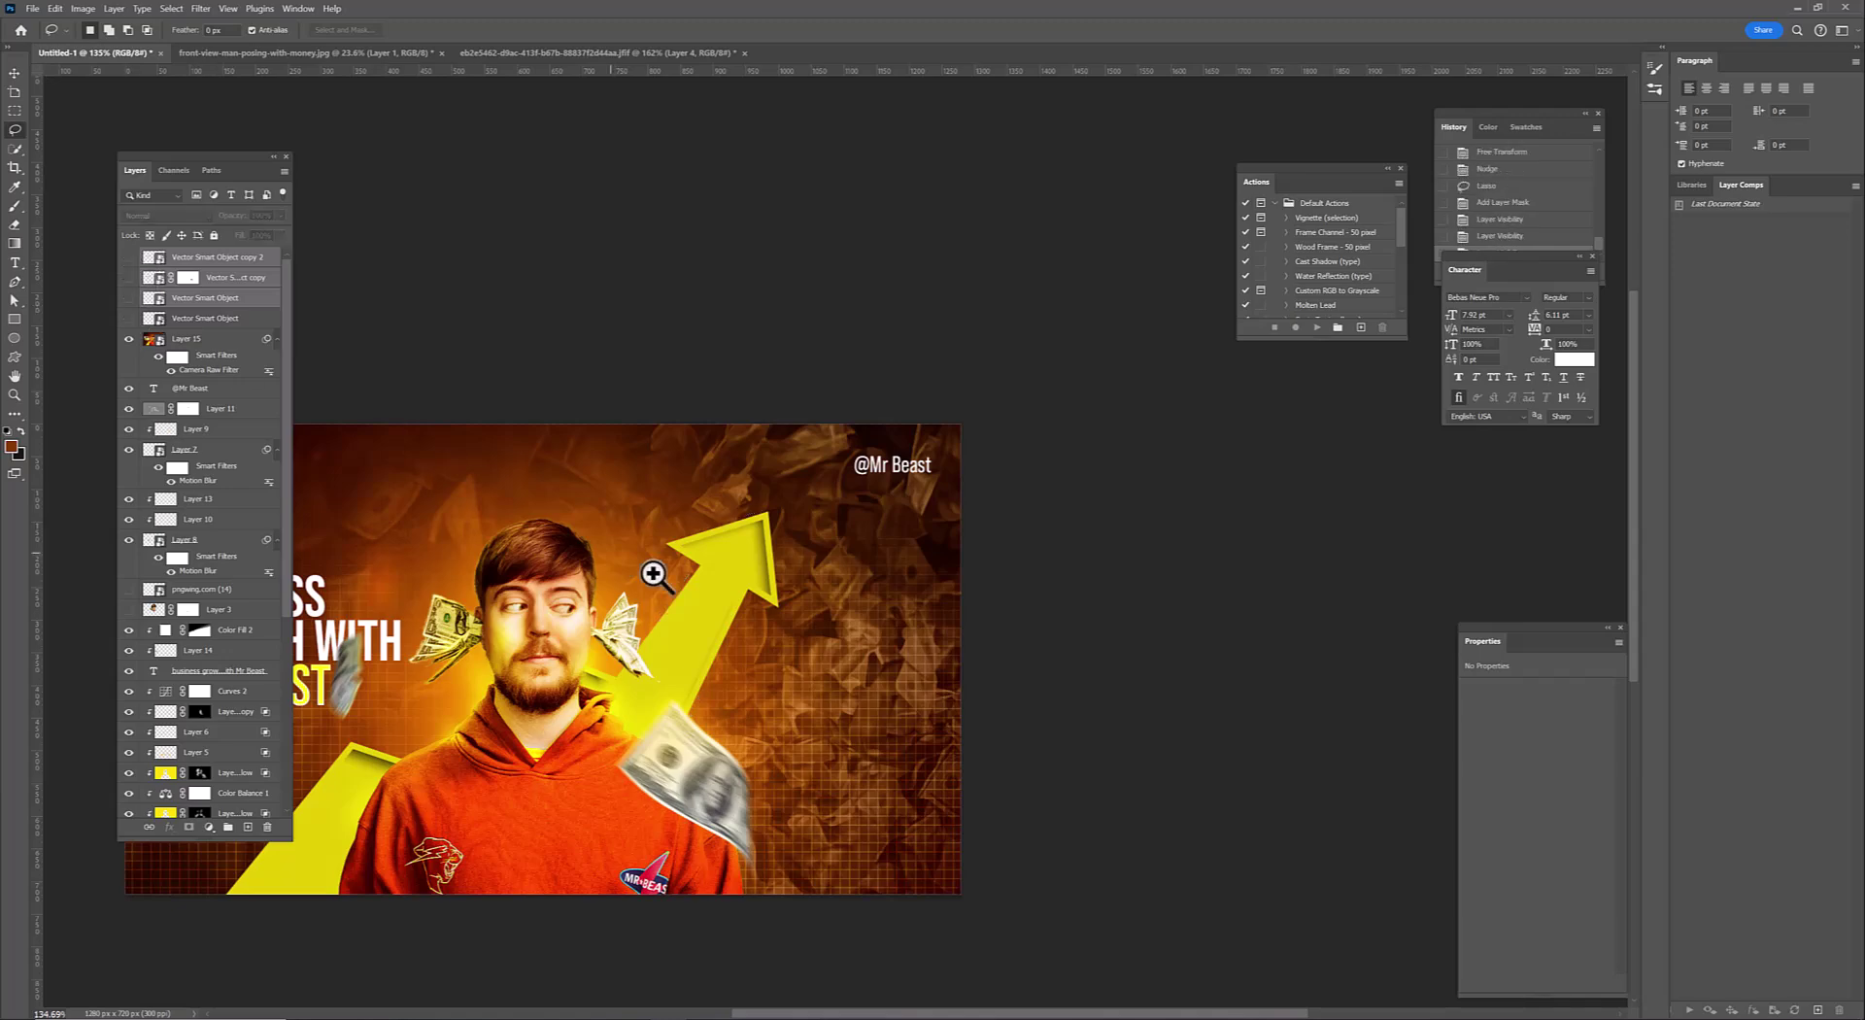
key("ctrl+0")
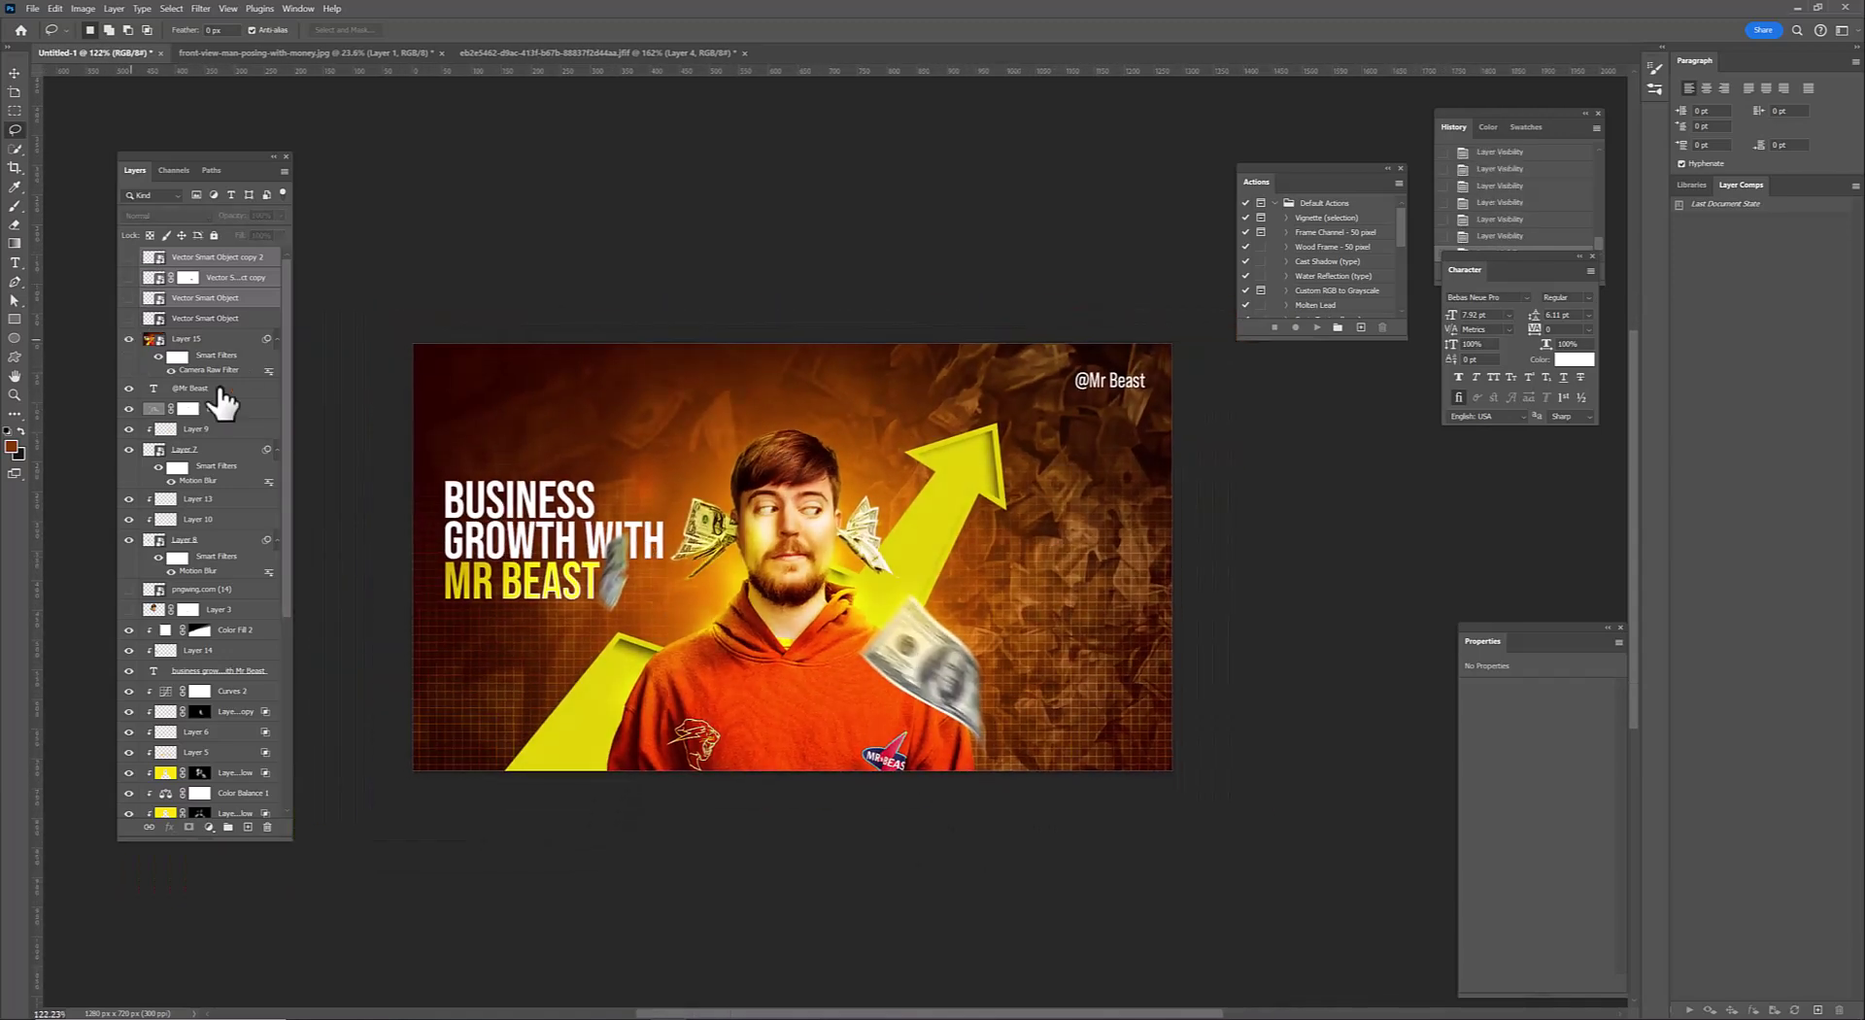
scroll(778, 570, "up", 5)
scroll(768, 563, "down", 3)
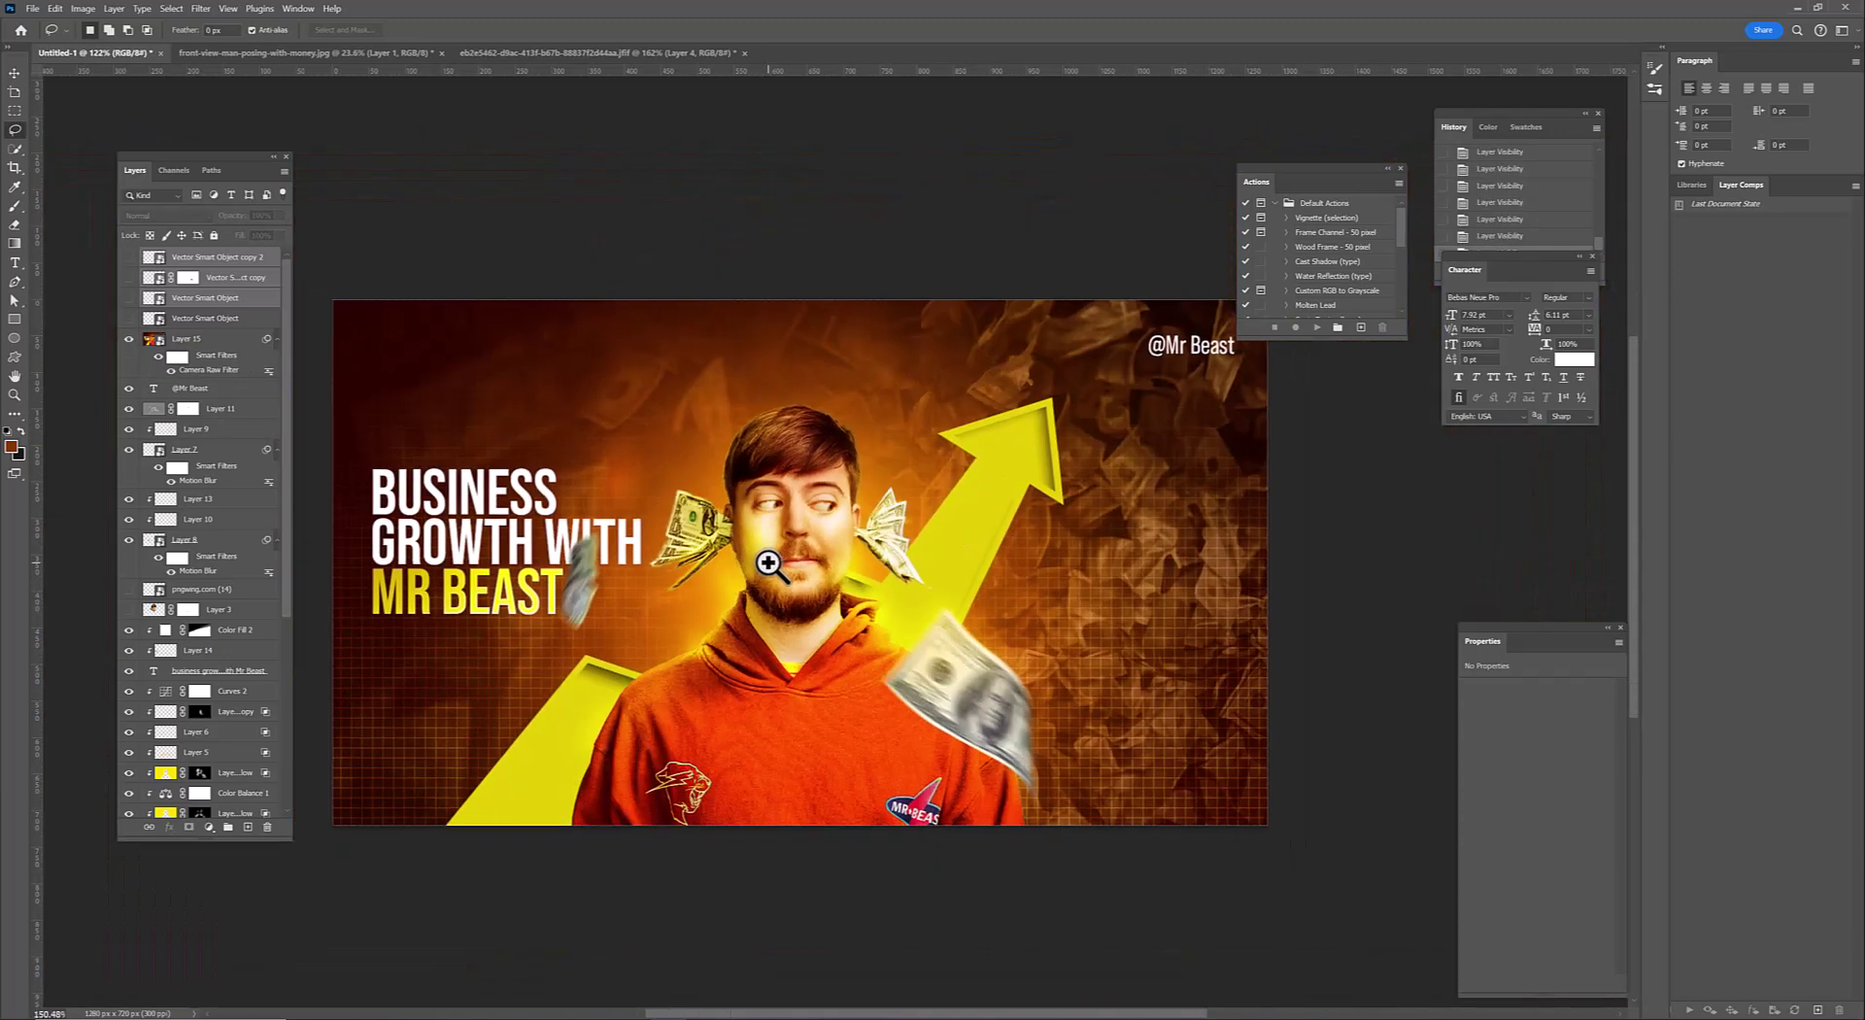